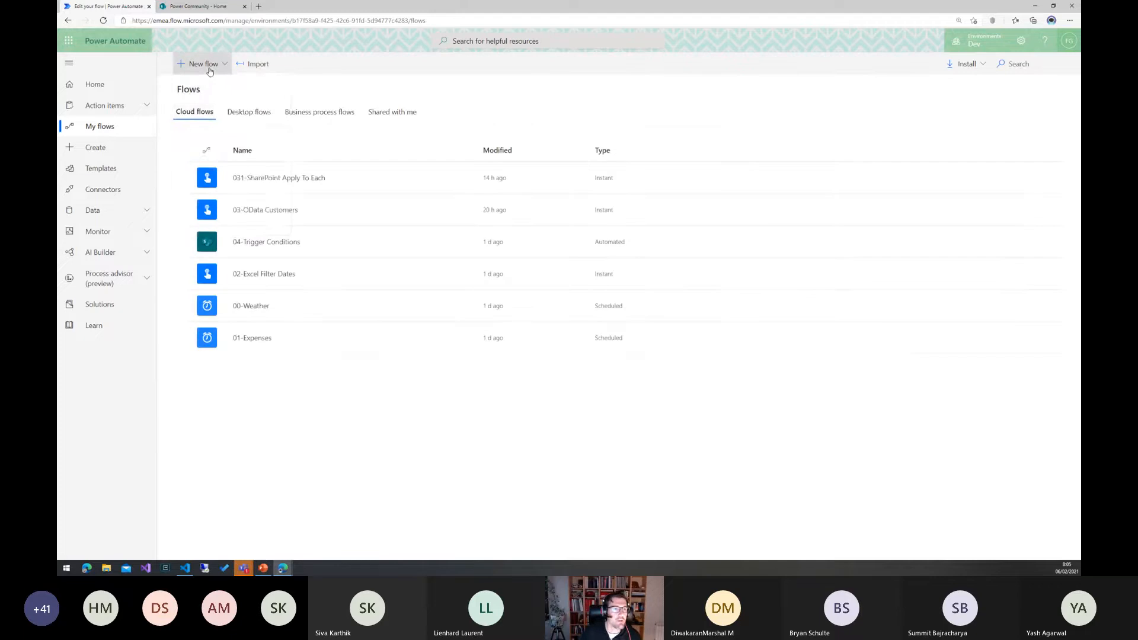
{"action": "left_click", "coordinate": [210, 65]}
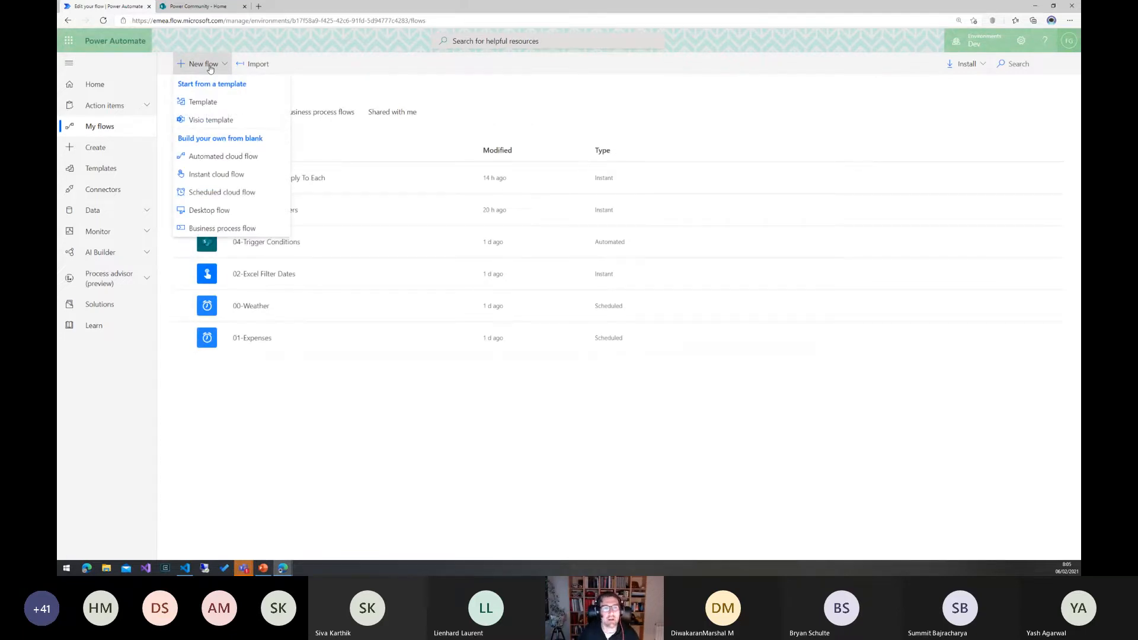
{"action": "left_click", "coordinate": [222, 157]}
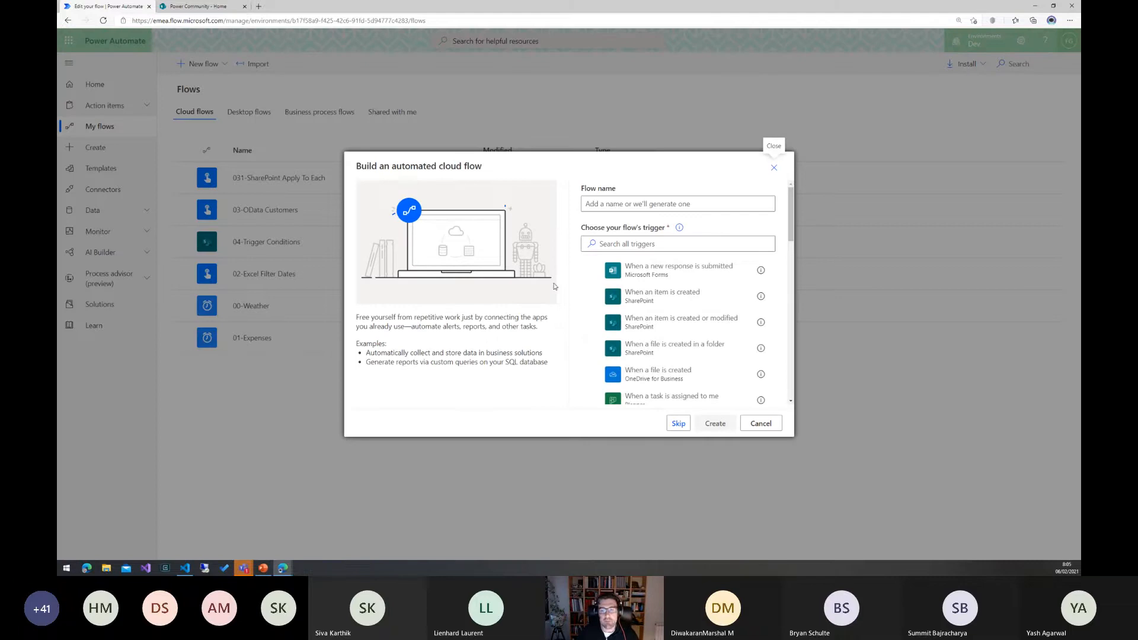
{"action": "key", "text": "Escape"}
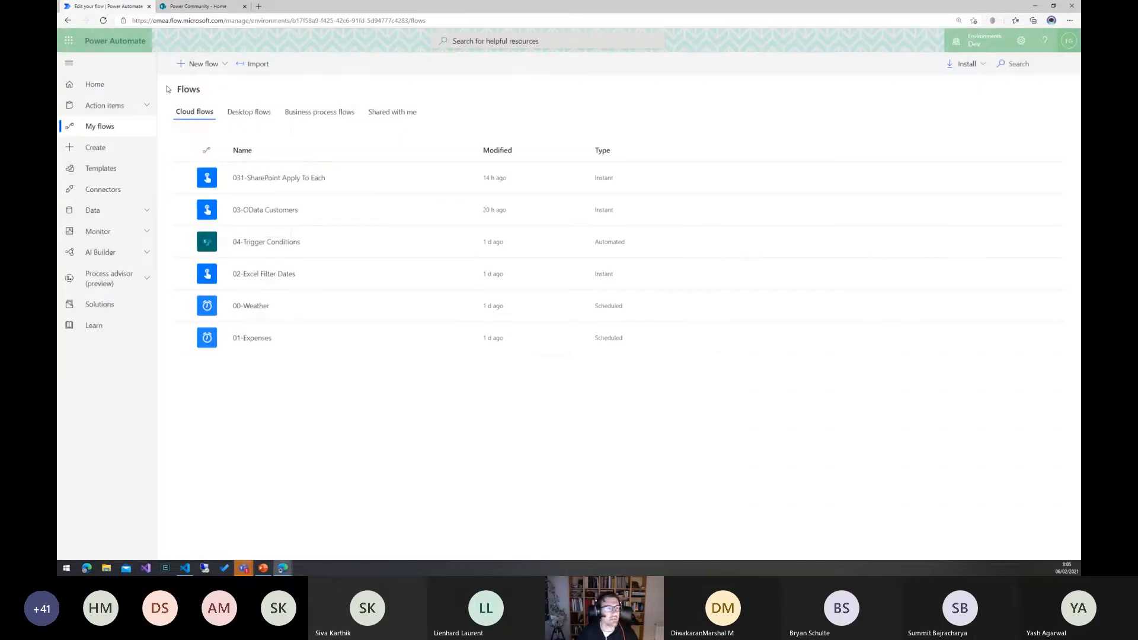
Create a blank automated cloud flow, skipping the flow name and trigger selection.
{"action": "left_click", "coordinate": [200, 64]}
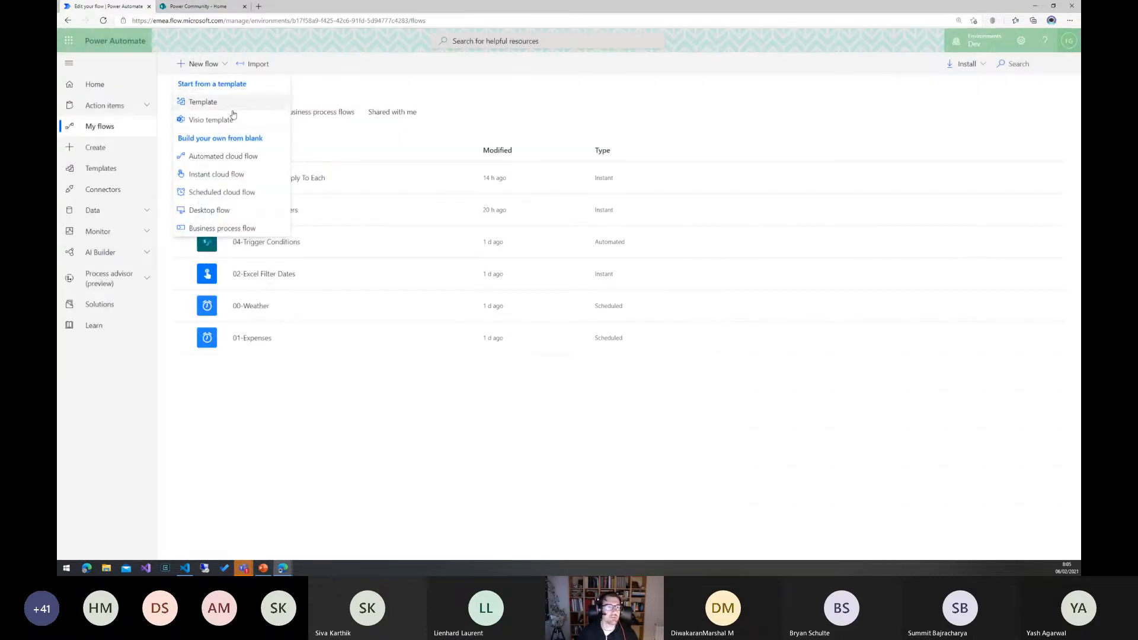
{"action": "left_click", "coordinate": [229, 157]}
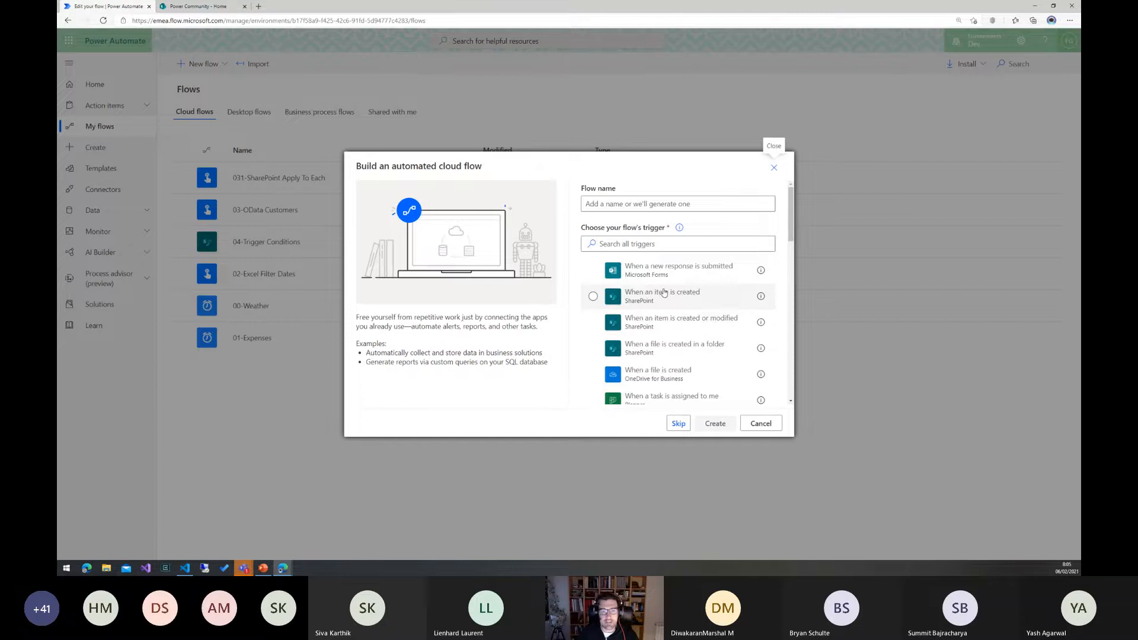
{"action": "scroll", "coordinate": [620, 314], "scroll_direction": "down", "scroll_amount": 2}
{"action": "left_click", "coordinate": [675, 423]}
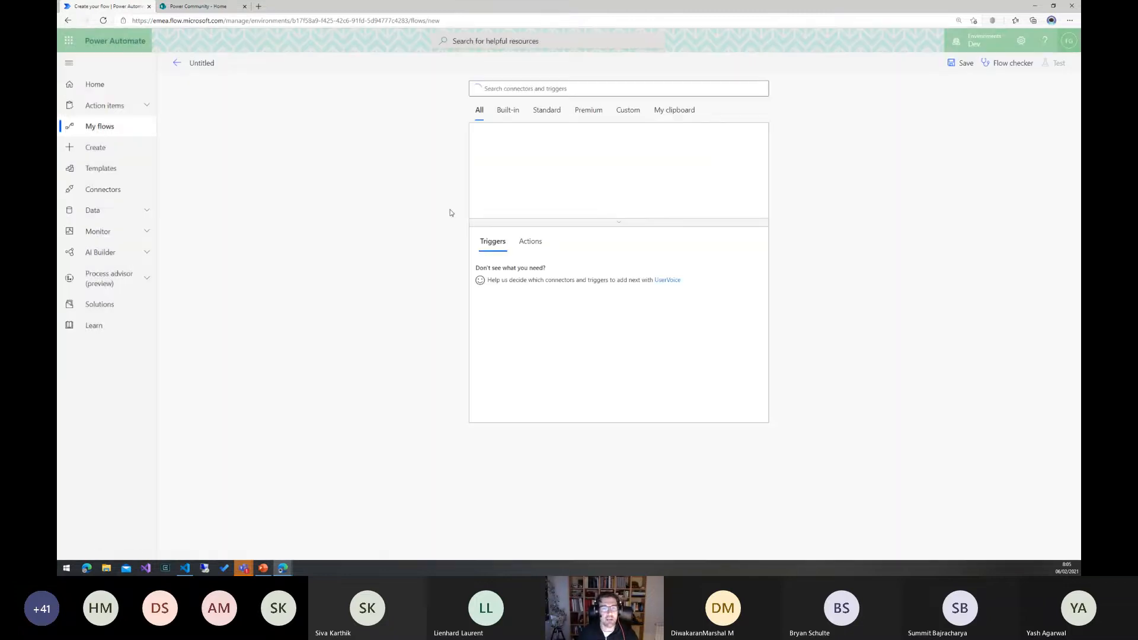
Search the triggers for "recu" and add the Schedule connector's Recurrence trigger to the flow.
{"action": "key", "text": "ctrl+plus"}
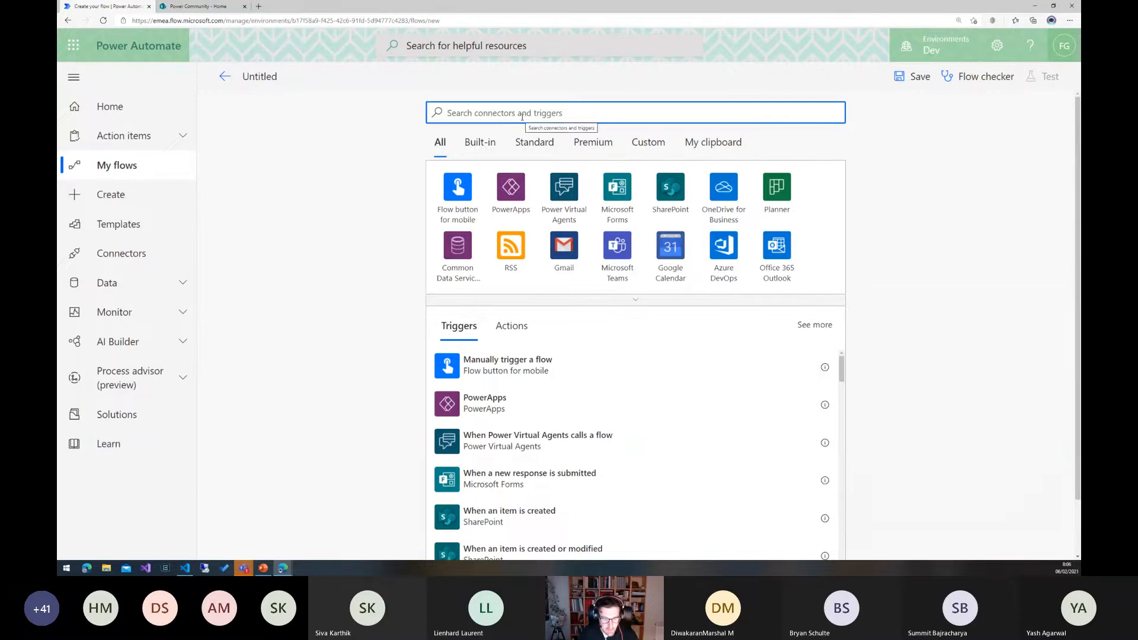
{"action": "type", "text": "recu"}
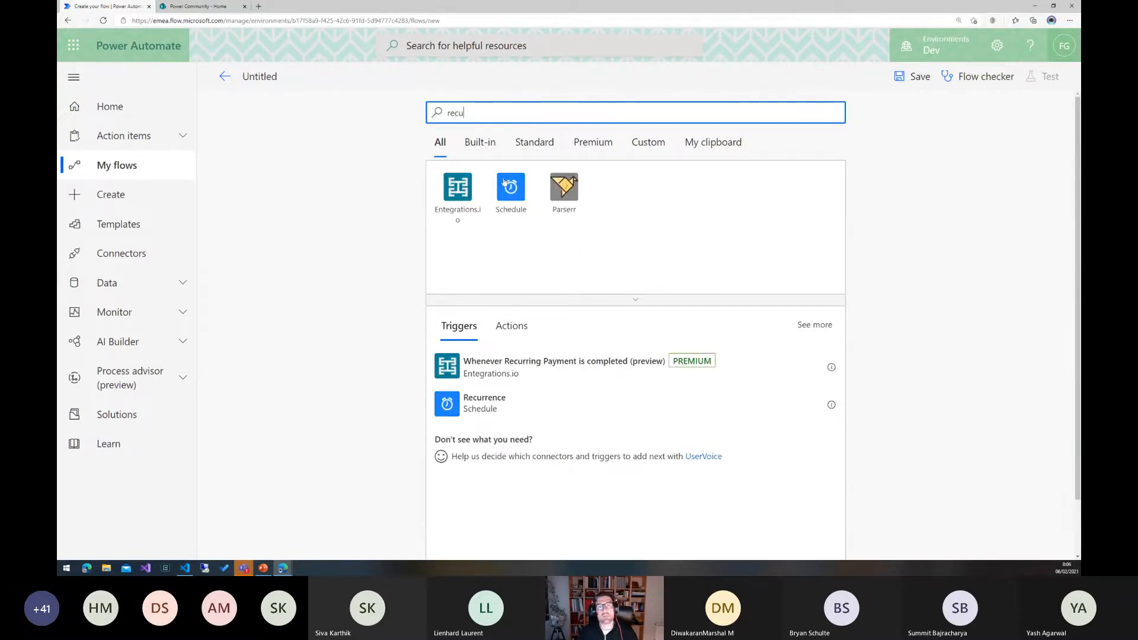
{"action": "left_click", "coordinate": [504, 184]}
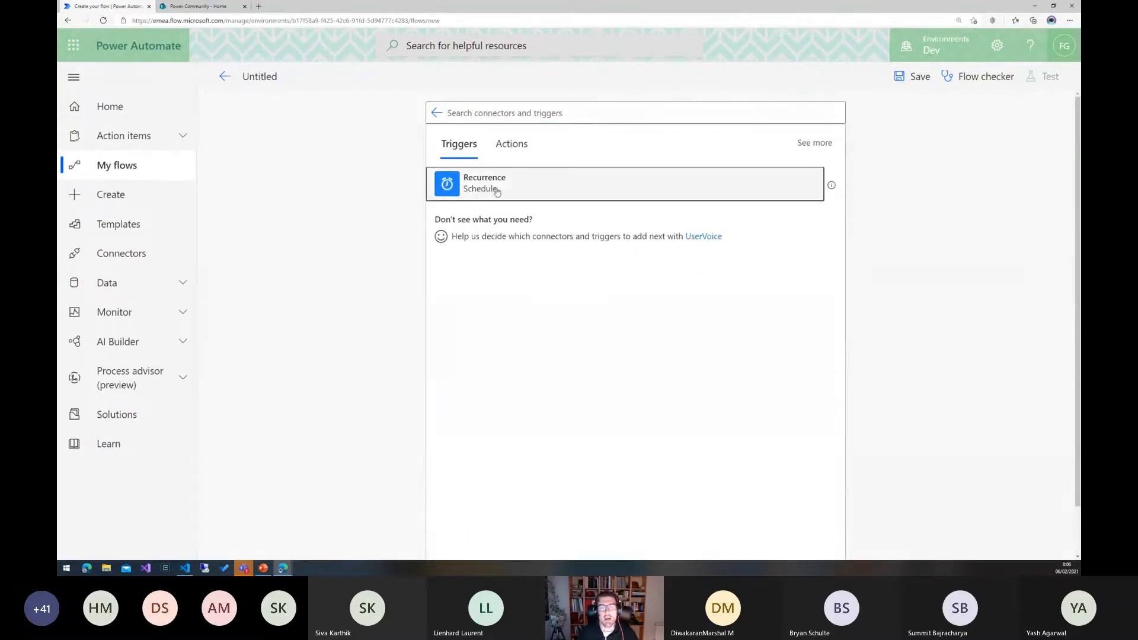
{"action": "left_click", "coordinate": [496, 191]}
{"action": "right_click", "coordinate": [643, 167]}
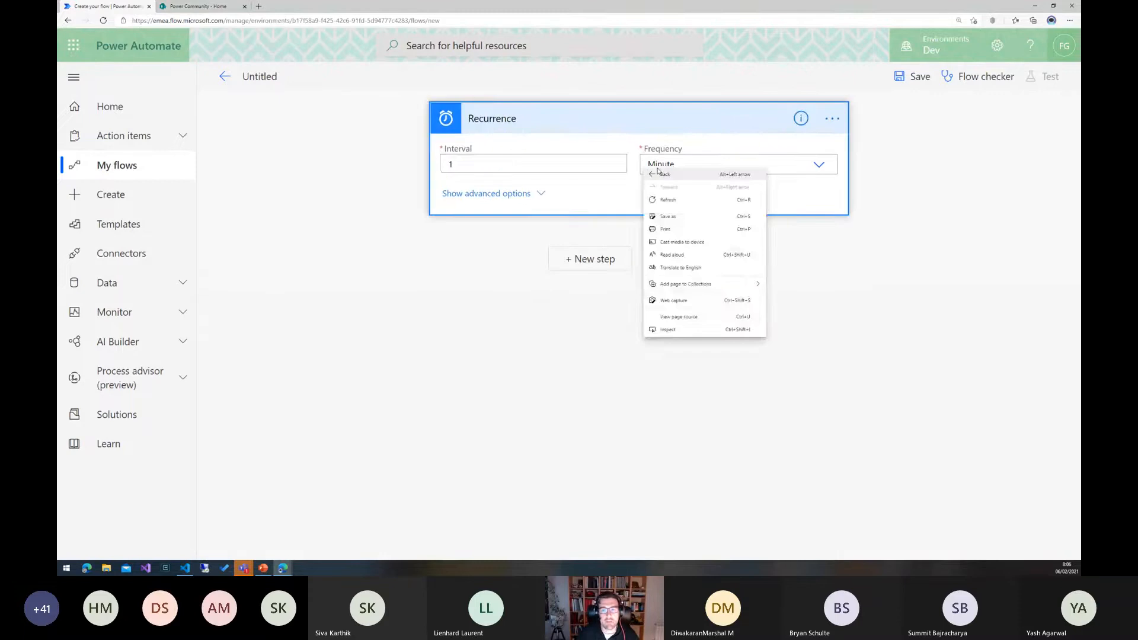
{"action": "left_click", "coordinate": [657, 171]}
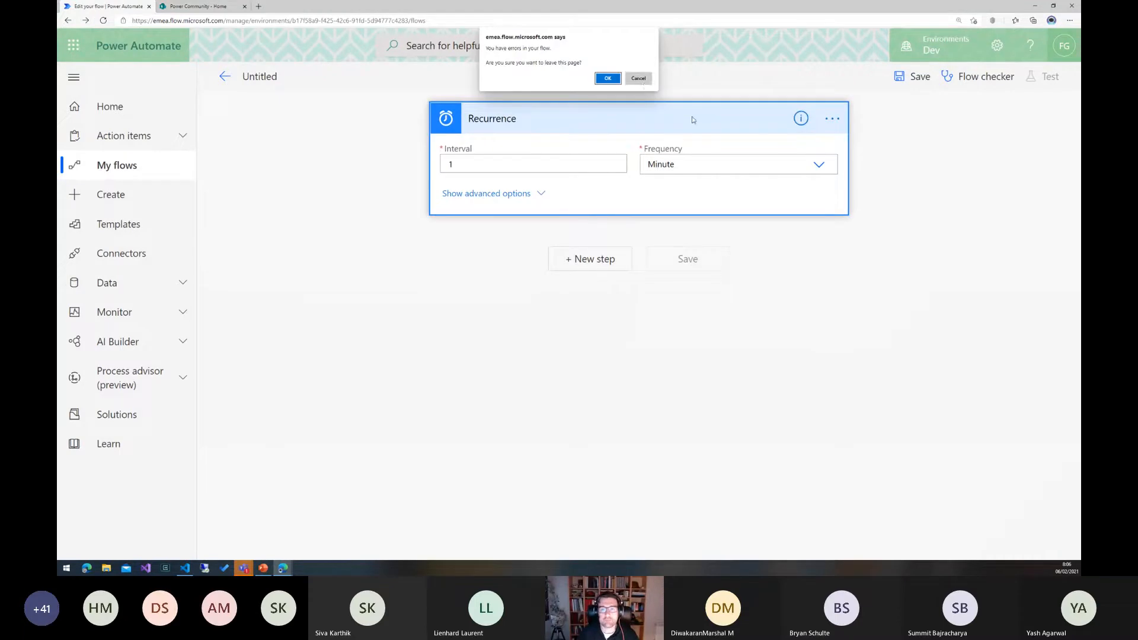
{"action": "left_click", "coordinate": [638, 78]}
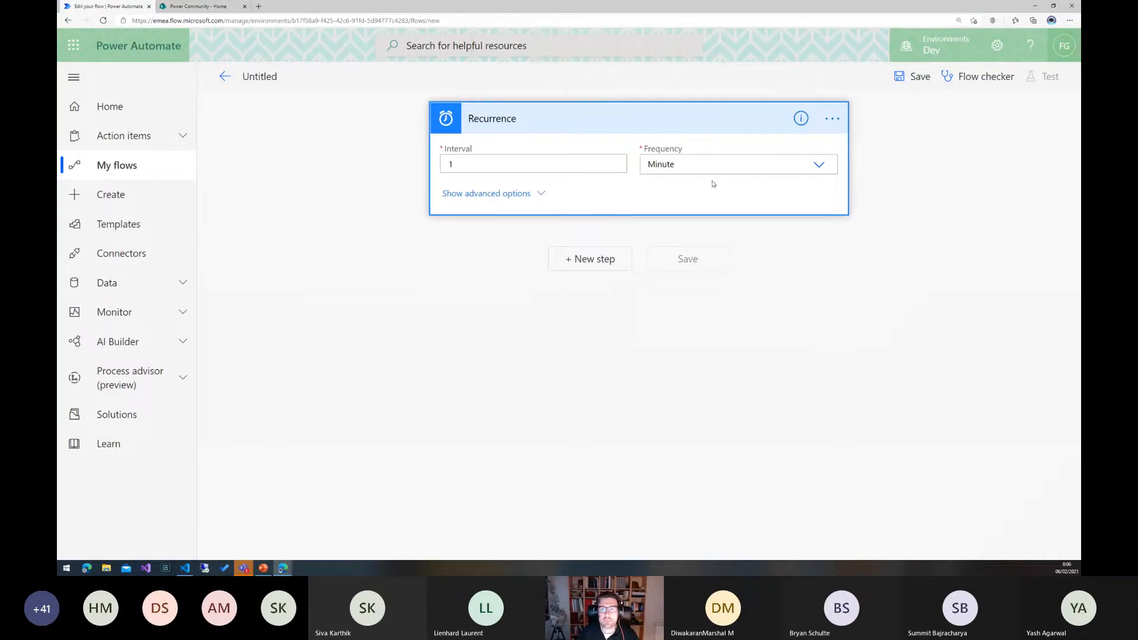
Set the Recurrence trigger's frequency to Day and have it run at hour 15.
{"action": "left_click", "coordinate": [819, 165]}
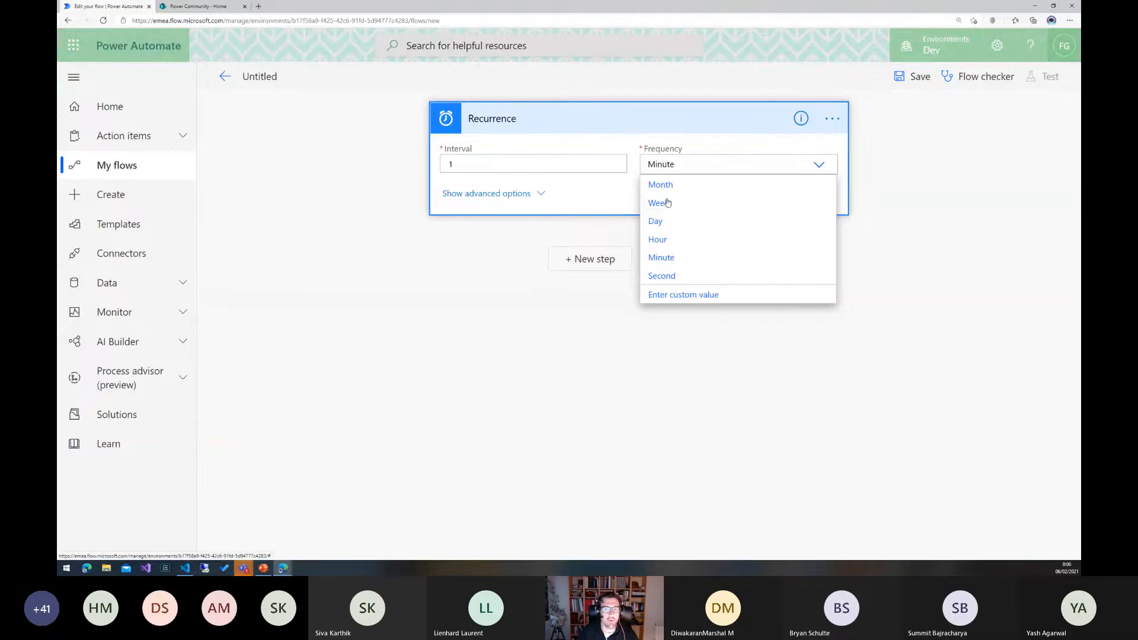
{"action": "left_click", "coordinate": [658, 223]}
{"action": "left_click", "coordinate": [541, 193]}
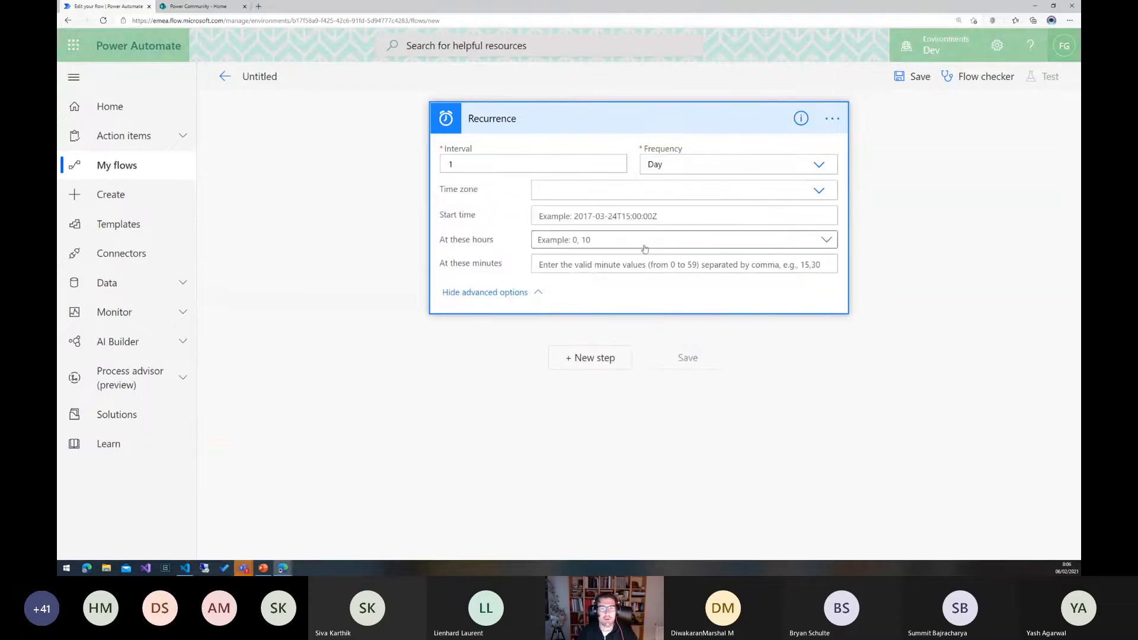
{"action": "key", "text": "ctrl+minus"}
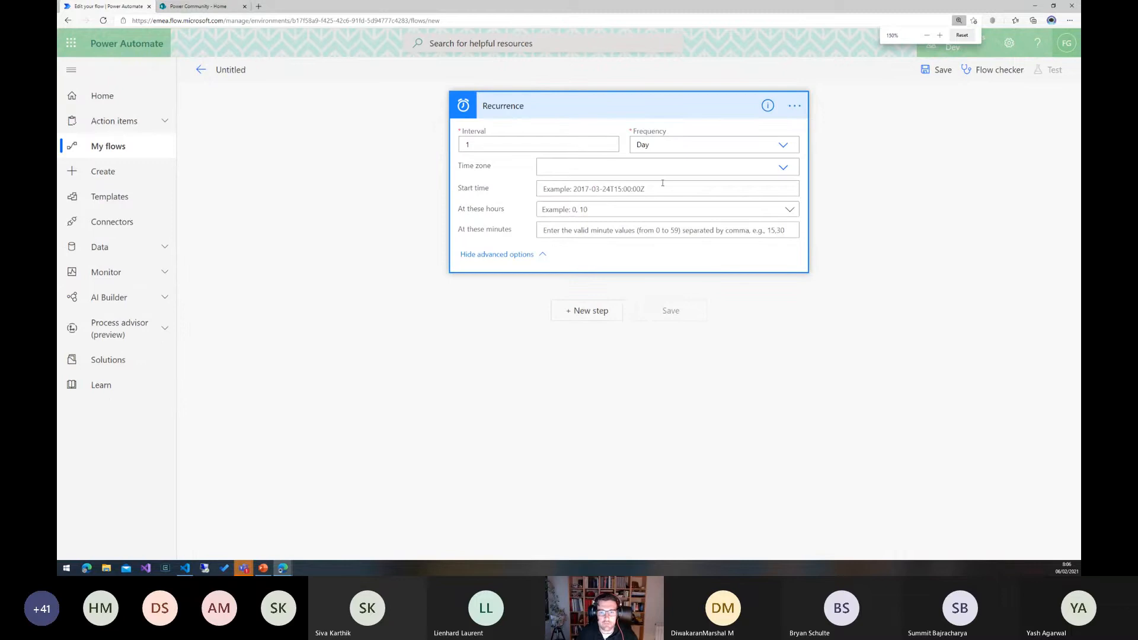
{"action": "left_click", "coordinate": [617, 209]}
{"action": "scroll", "coordinate": [591, 325], "scroll_direction": "down", "scroll_amount": 3}
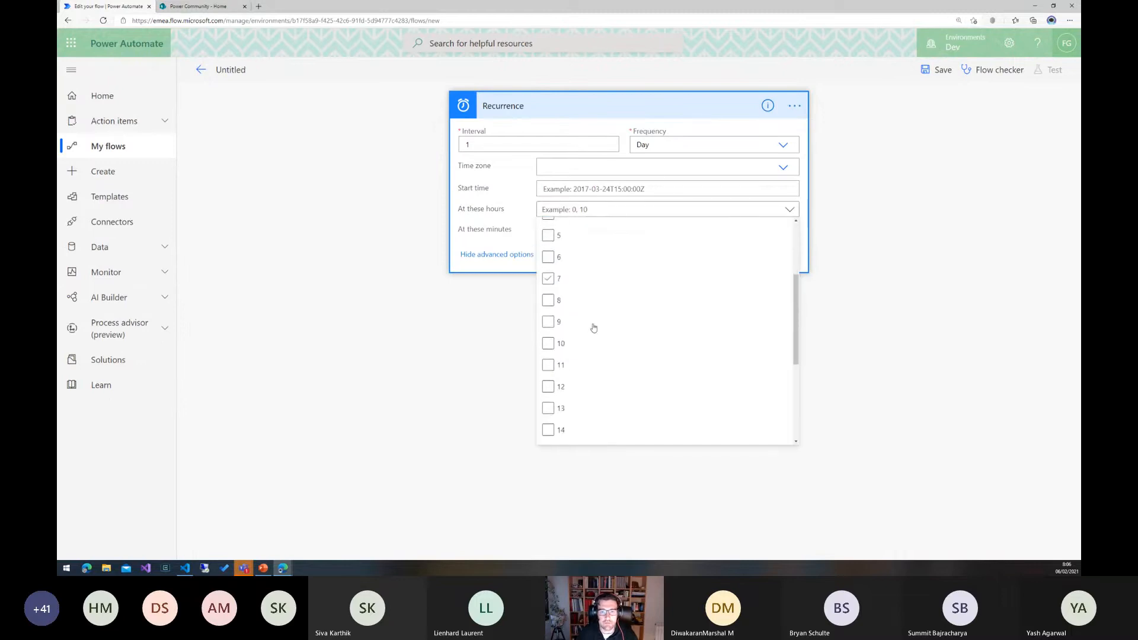
{"action": "left_click", "coordinate": [548, 375]}
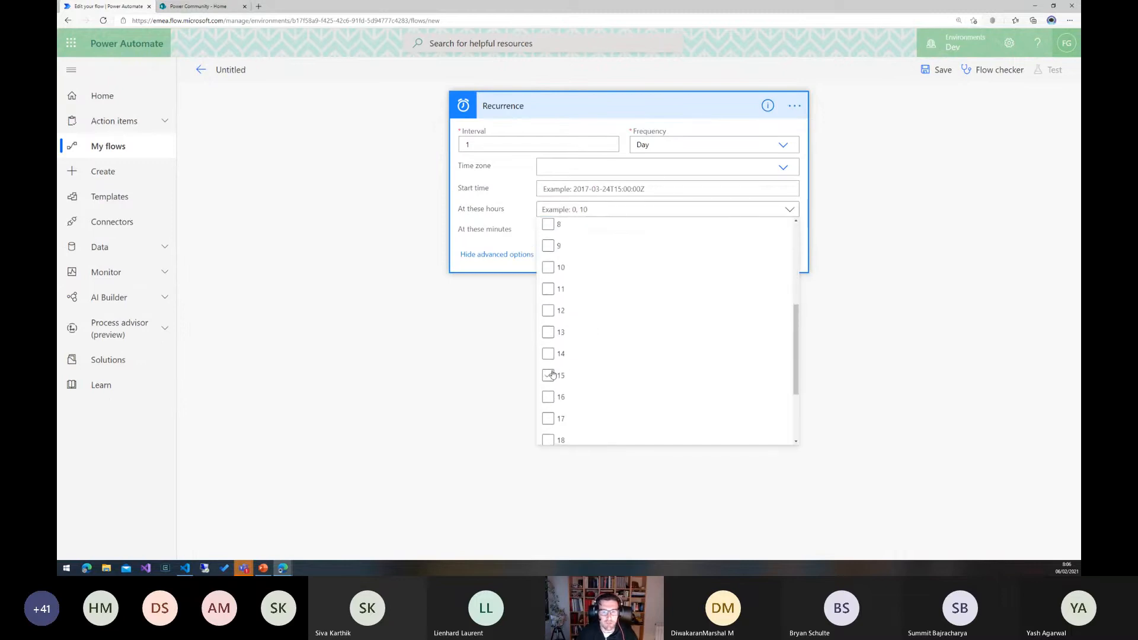
{"action": "left_click", "coordinate": [721, 183]}
Set the Recurrence time zone to (UTC+01:00) Brussels, Copenhagen, Madrid, Paris.
{"action": "left_click", "coordinate": [711, 167]}
{"action": "scroll", "coordinate": [566, 279], "scroll_direction": "down", "scroll_amount": 5}
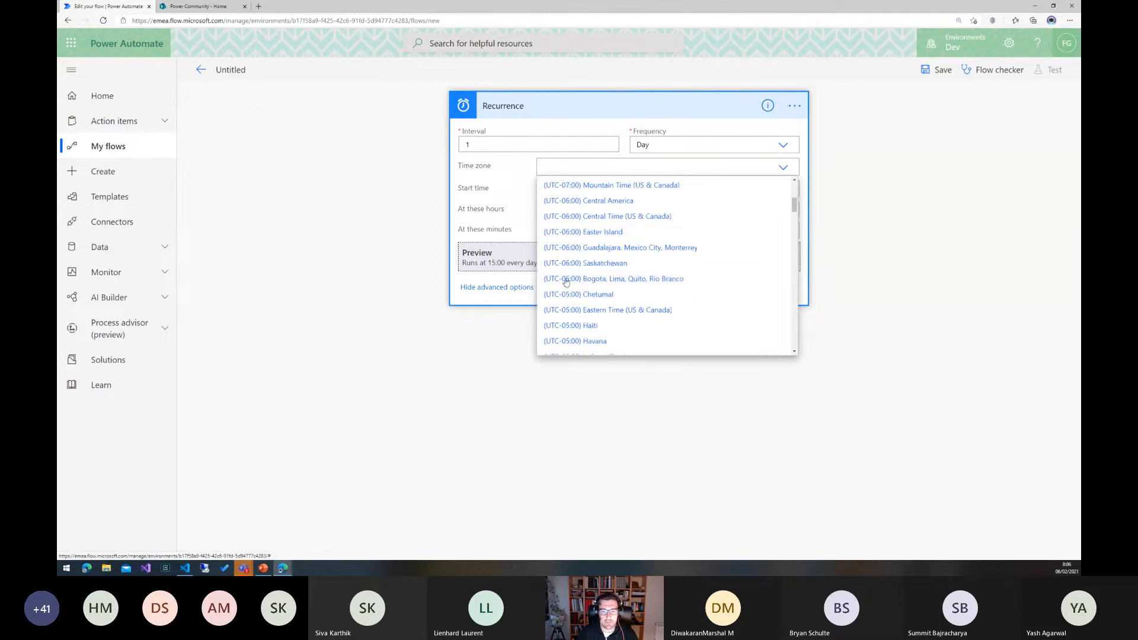
{"action": "scroll", "coordinate": [566, 282], "scroll_direction": "down", "scroll_amount": 5}
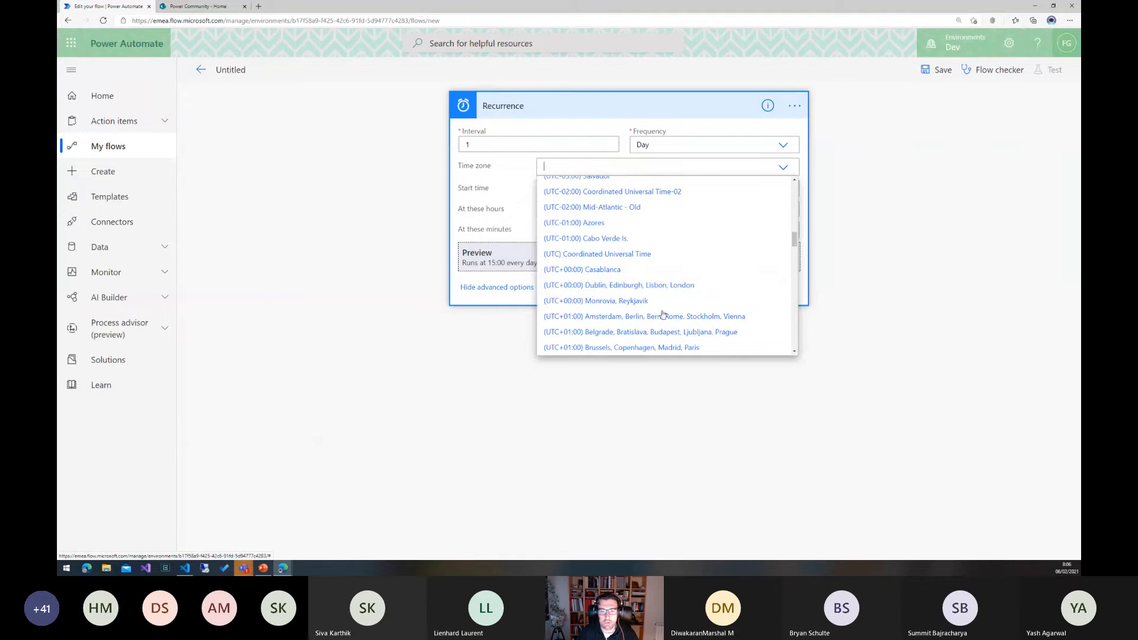
{"action": "left_click", "coordinate": [658, 347]}
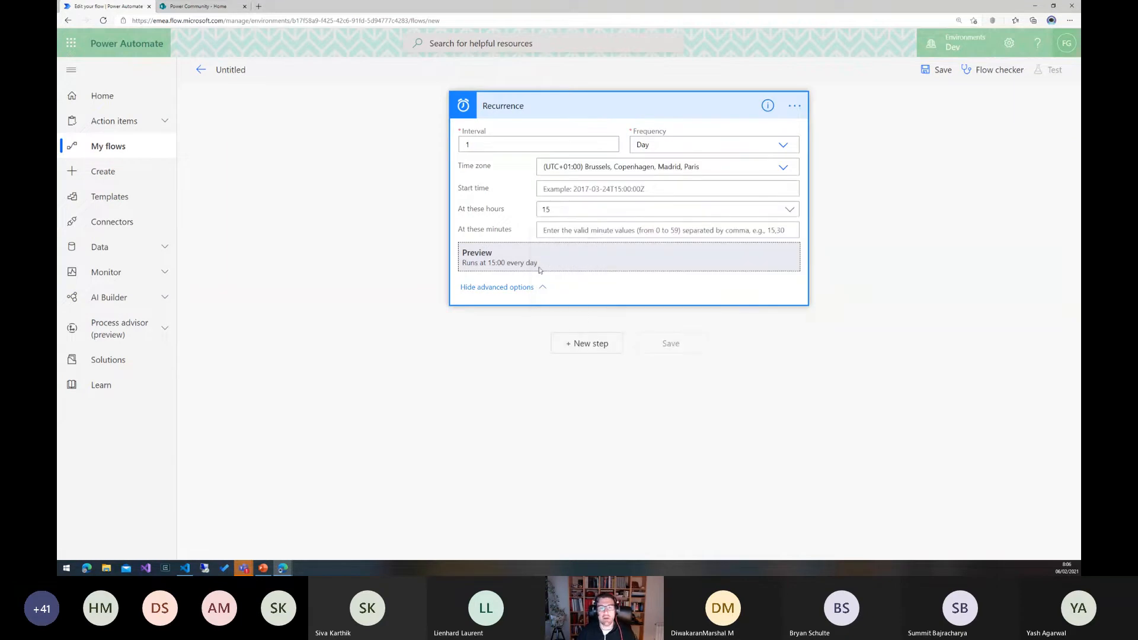
Add the MSN Weather action "Get the forecast for tomorrow" after the Recurrence trigger.
{"action": "left_click", "coordinate": [583, 347]}
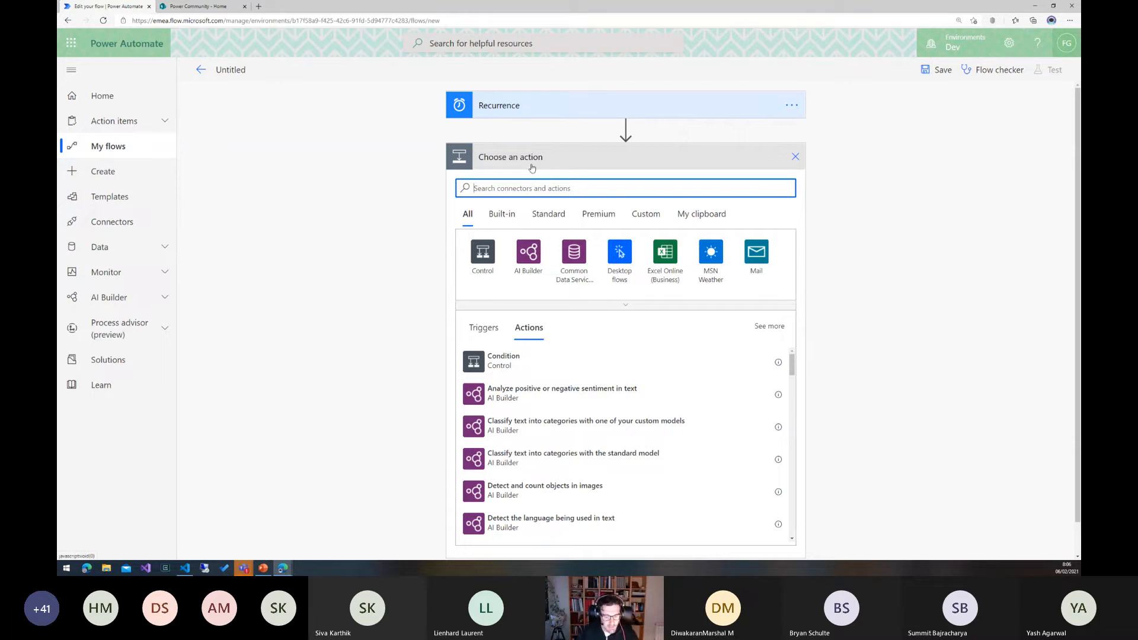
{"action": "type", "text": "wea"}
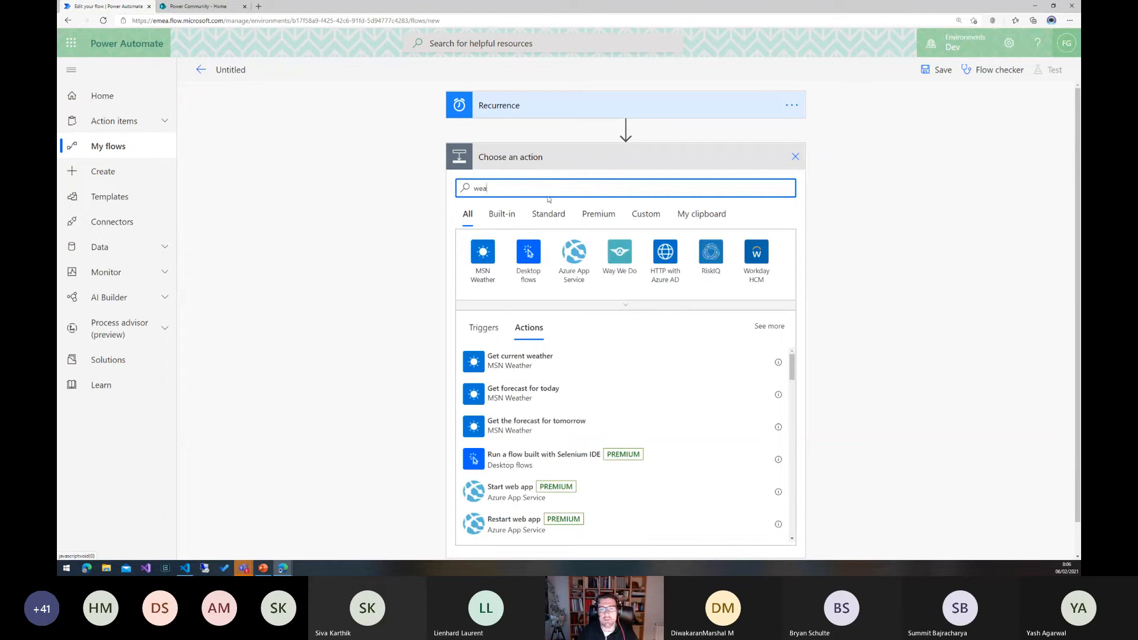
{"action": "left_click", "coordinate": [479, 258]}
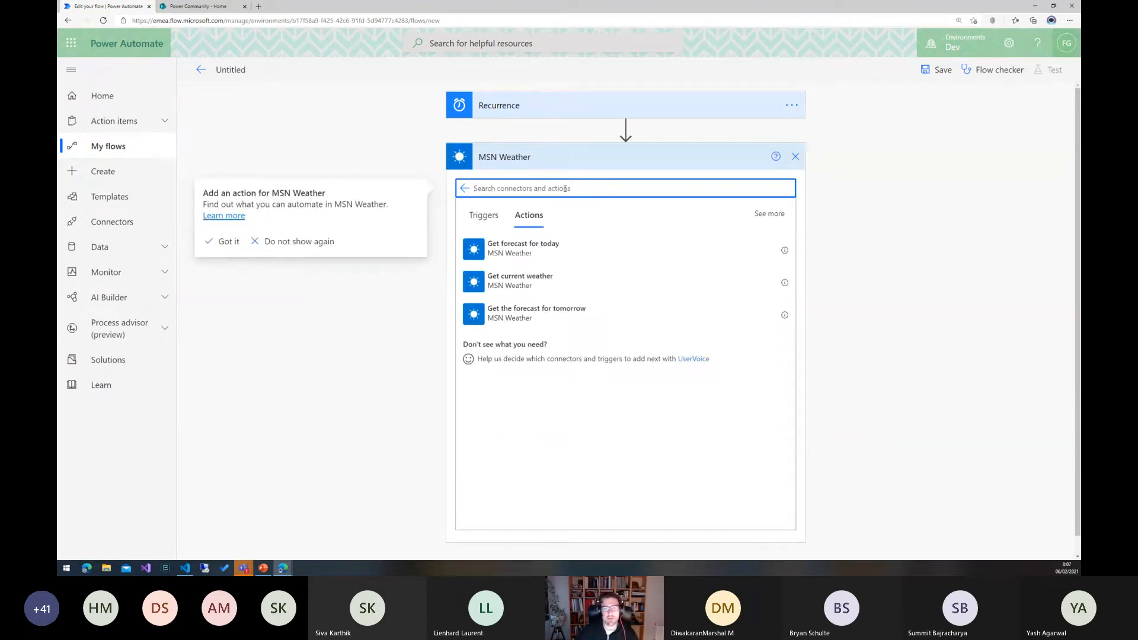
{"action": "left_click", "coordinate": [538, 311]}
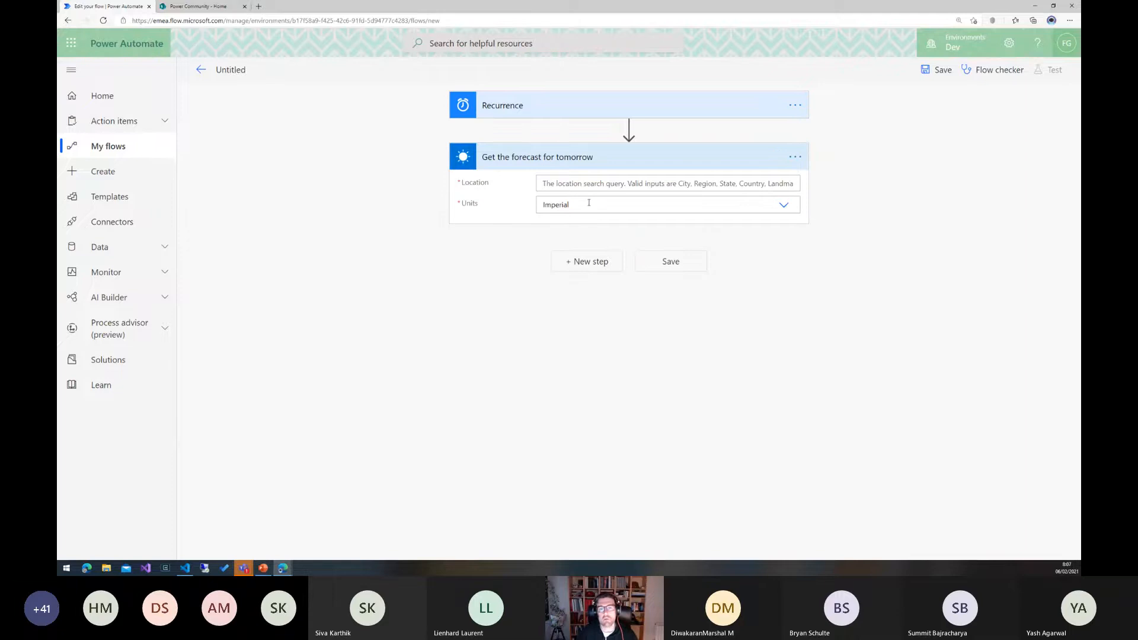
Set the forecast action's location to "Barcelona, Spain" and its units to Metric.
{"action": "left_click", "coordinate": [594, 184]}
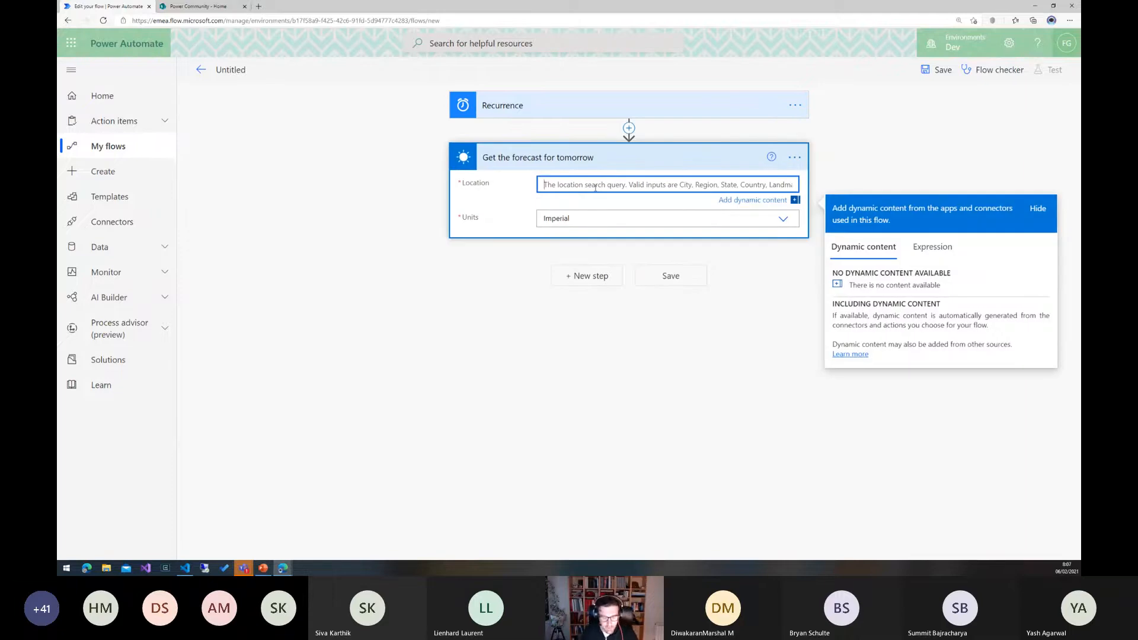
{"action": "type", "text": "BA"}
{"action": "key", "text": "BackSpace"}
{"action": "key", "text": "BackSpace"}
{"action": "type", "text": "Ba"}
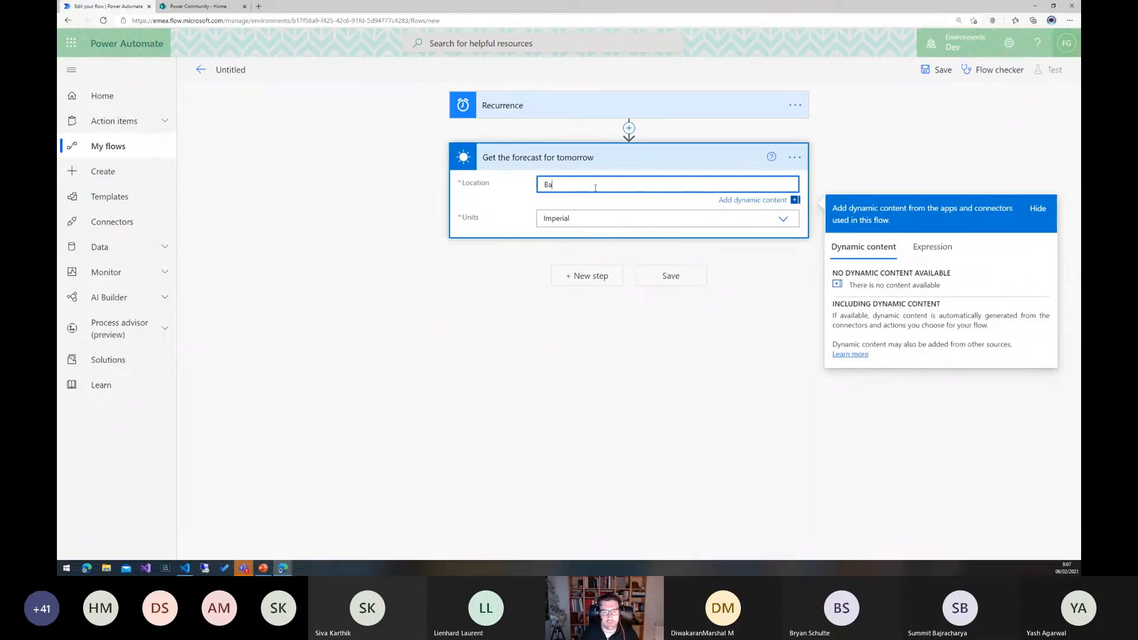
{"action": "type", "text": "rcelona,S"}
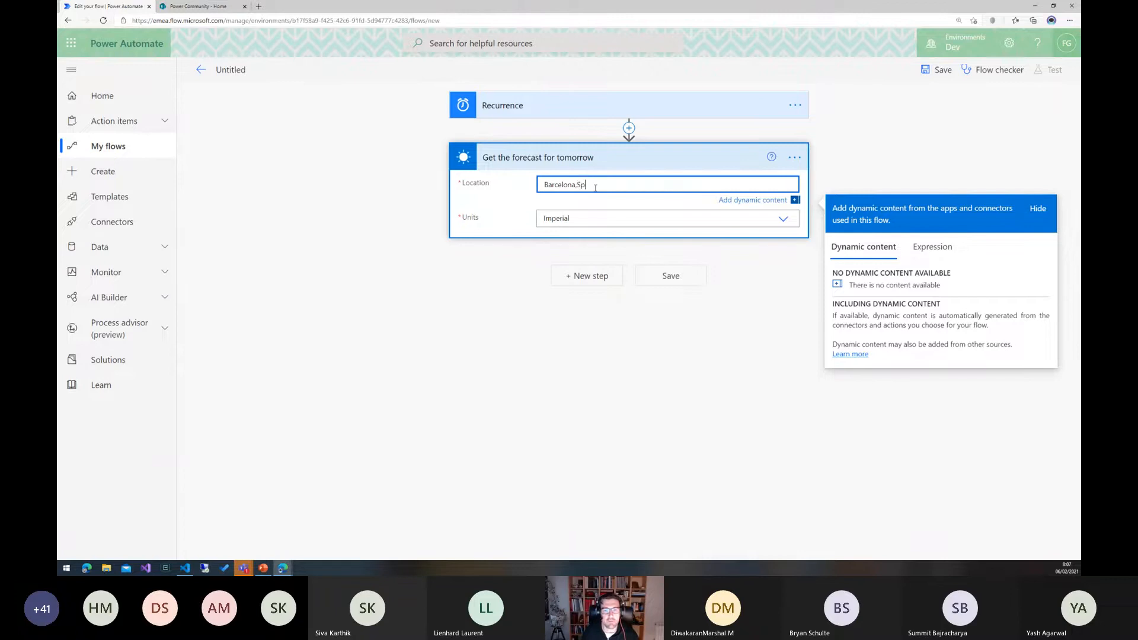
{"action": "type", "text": "p"}
{"action": "key", "text": "BackSpace"}
{"action": "key", "text": "BackSpace"}
{"action": "left_click", "coordinate": [597, 214]}
{"action": "left_click", "coordinate": [563, 239]}
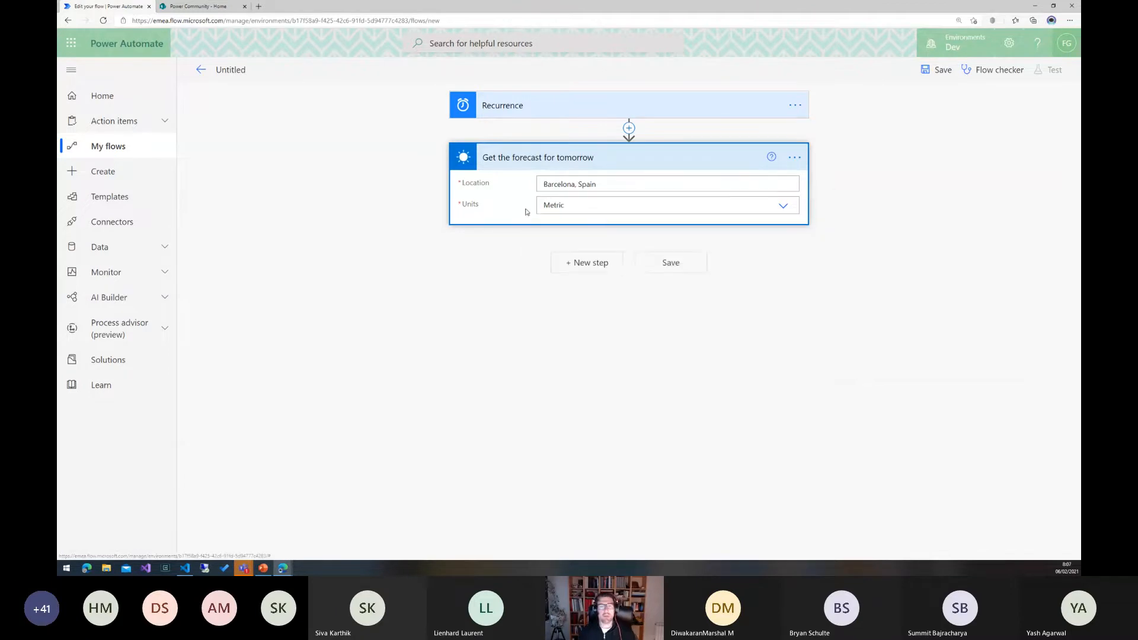
Add a Condition control after the forecast action.
{"action": "left_click", "coordinate": [582, 264]}
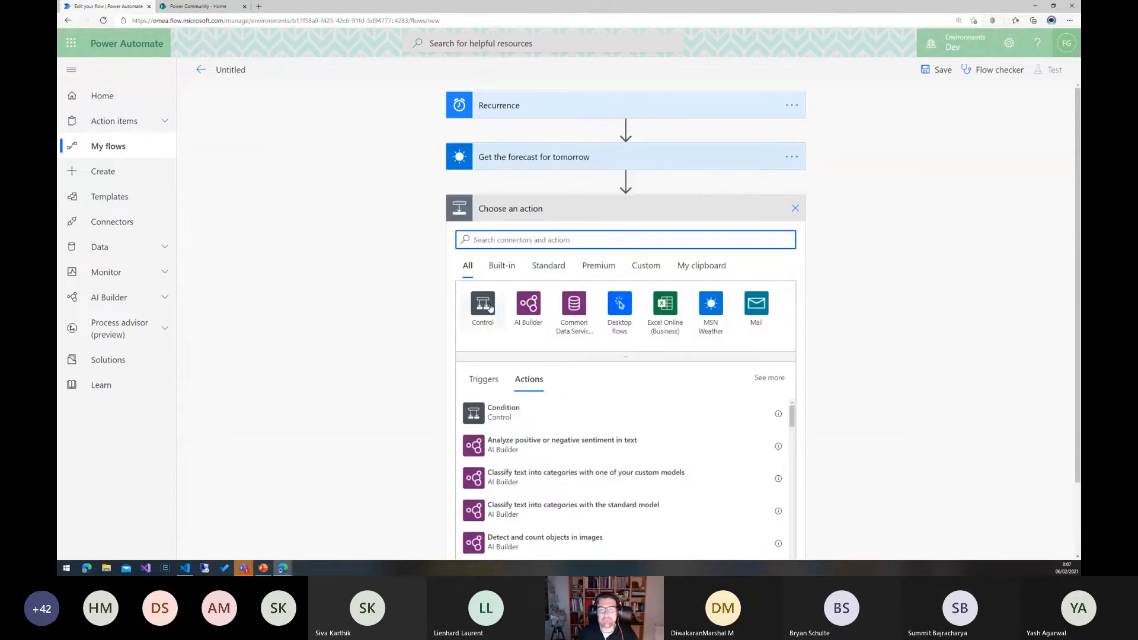
{"action": "scroll", "coordinate": [499, 296], "scroll_direction": "down", "scroll_amount": 2}
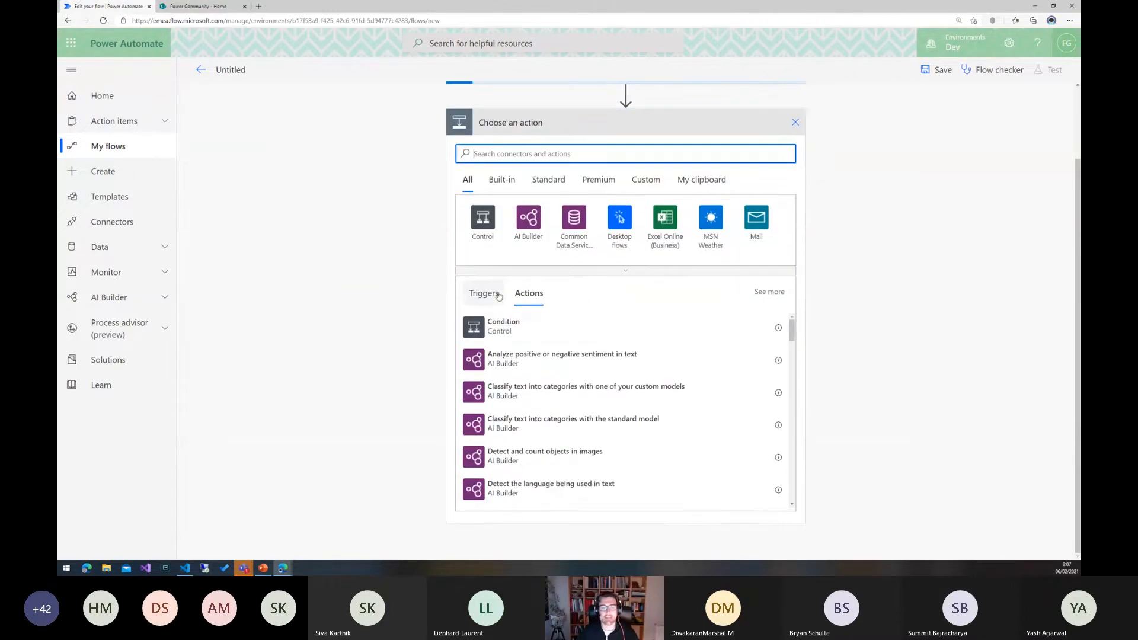
{"action": "left_click", "coordinate": [502, 328]}
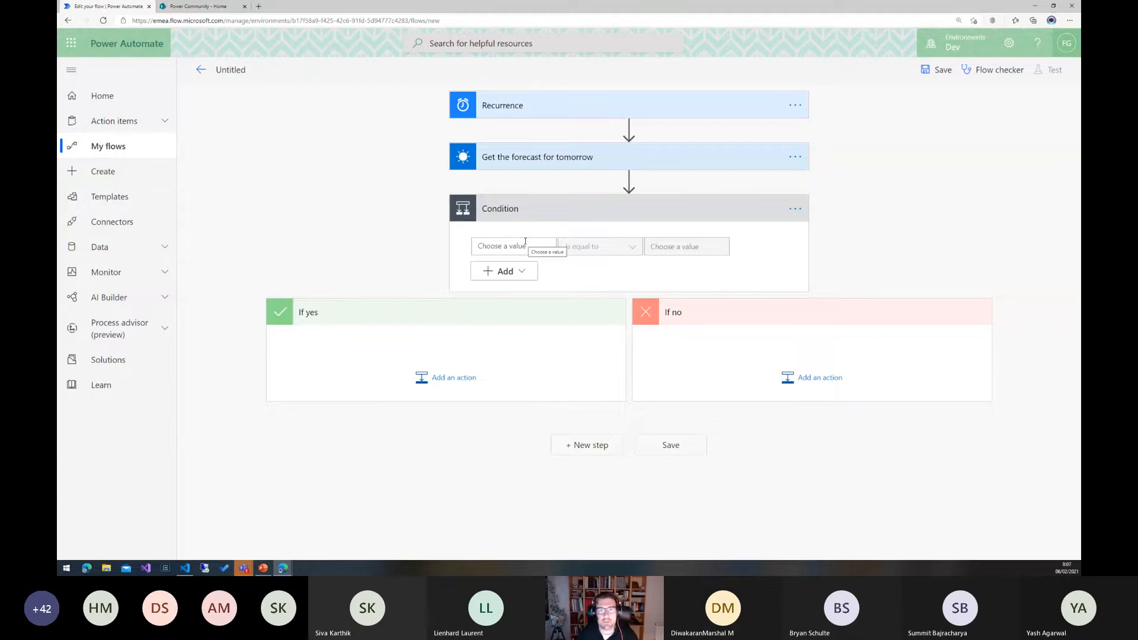
Search the dynamic content for "rain" and use the forecast's Rain Chance as the condition's first value.
{"action": "left_click", "coordinate": [528, 164]}
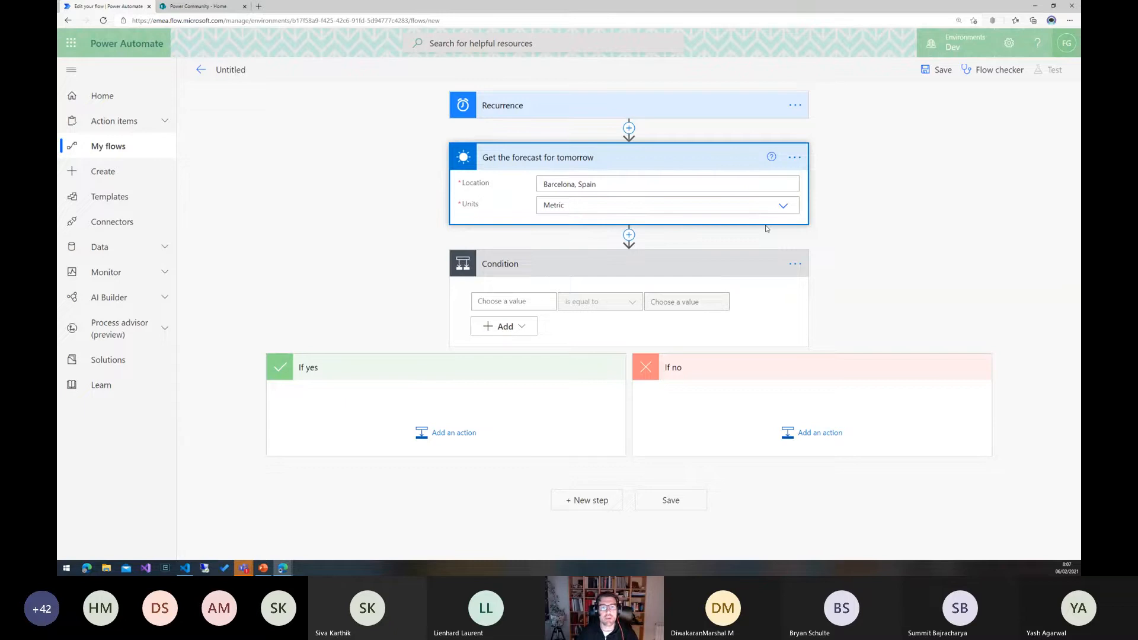
{"action": "left_click", "coordinate": [522, 301]}
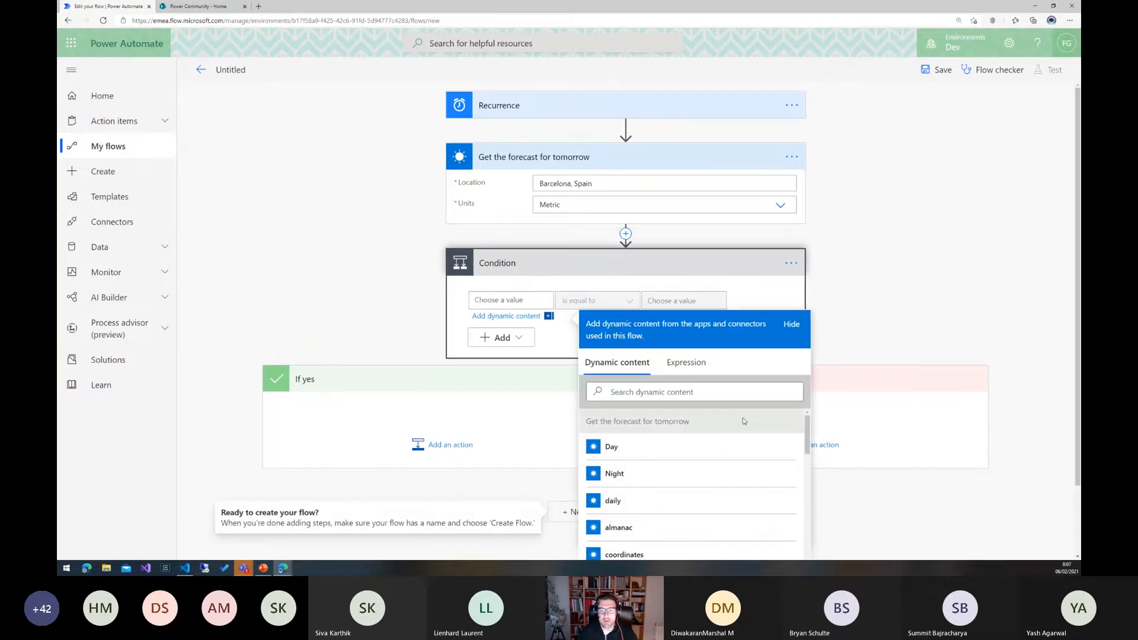
{"action": "scroll", "coordinate": [741, 424], "scroll_direction": "down", "scroll_amount": 1}
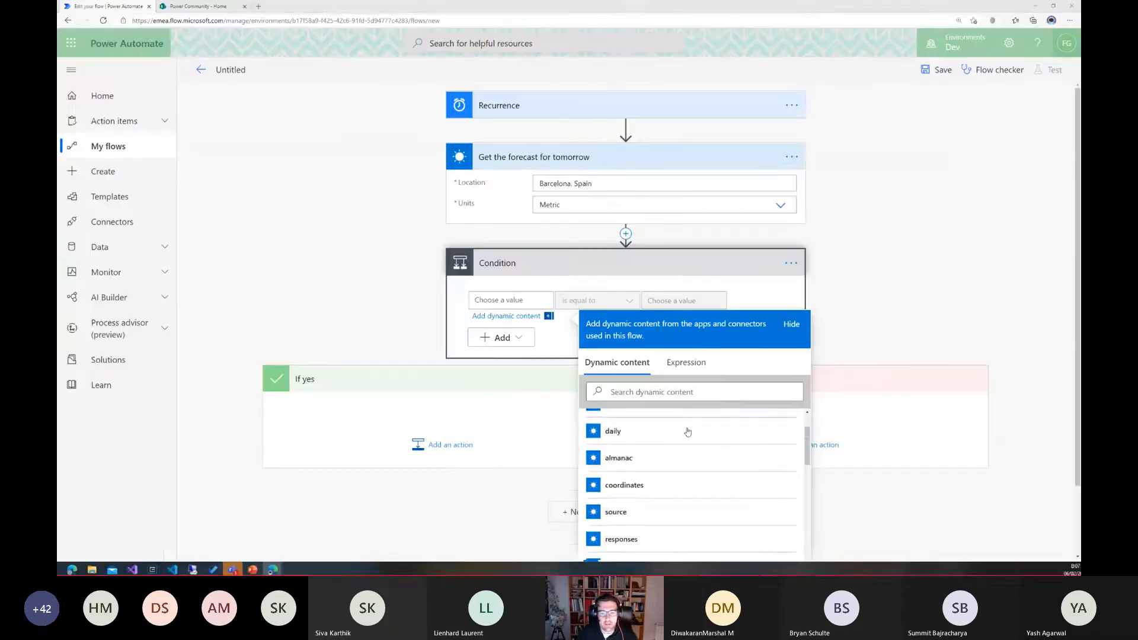
{"action": "scroll", "coordinate": [637, 400], "scroll_direction": "down", "scroll_amount": 2}
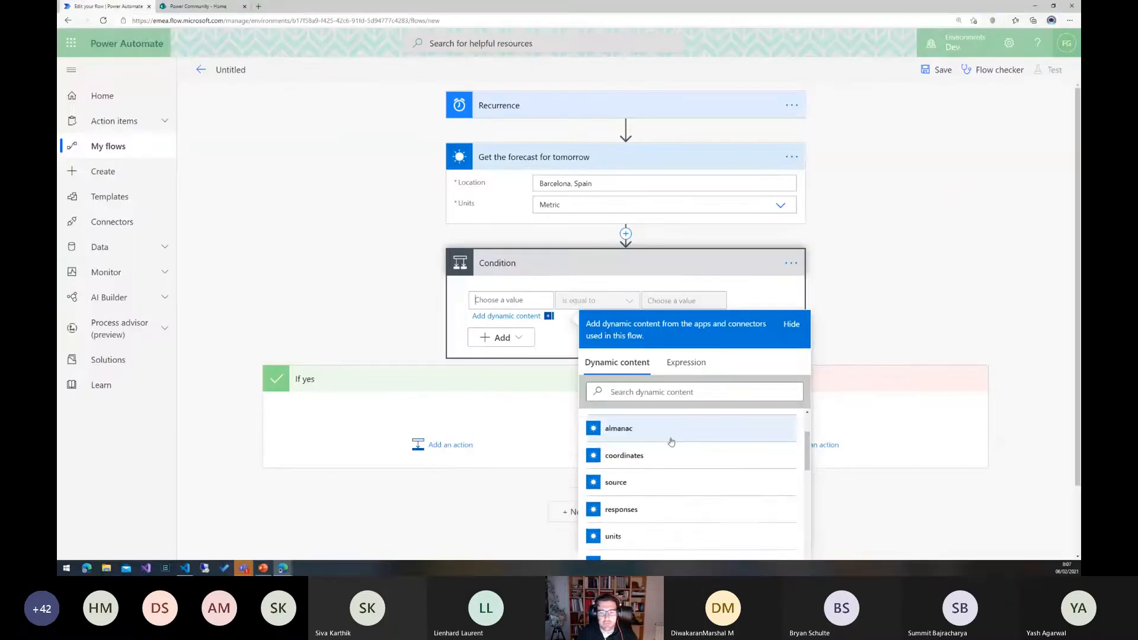
{"action": "left_click", "coordinate": [650, 394]}
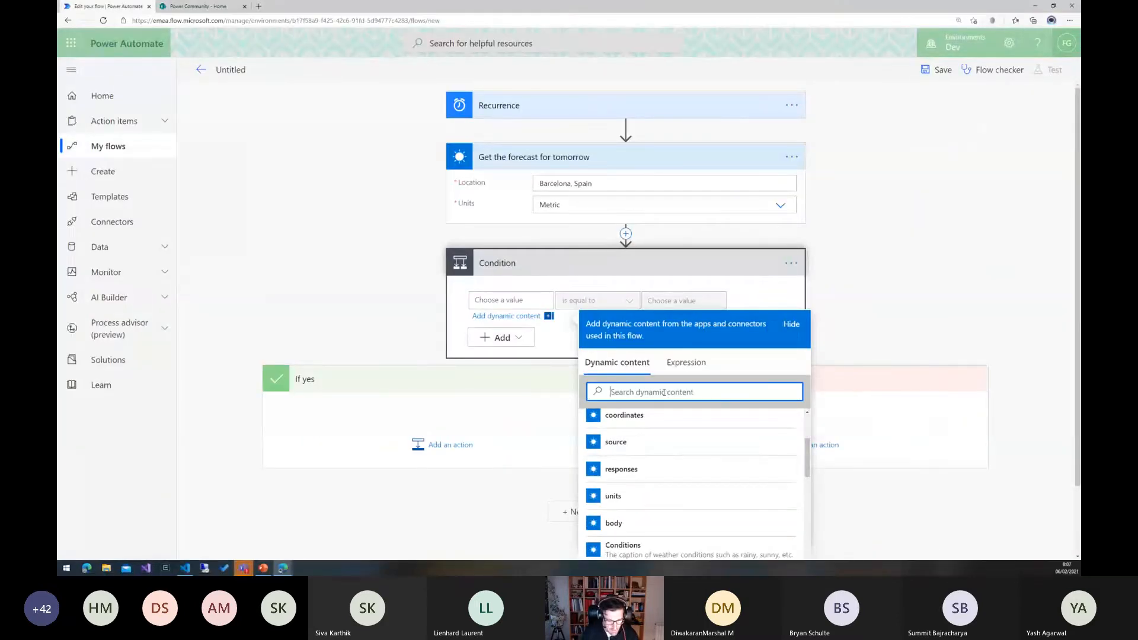
{"action": "type", "text": "rain"}
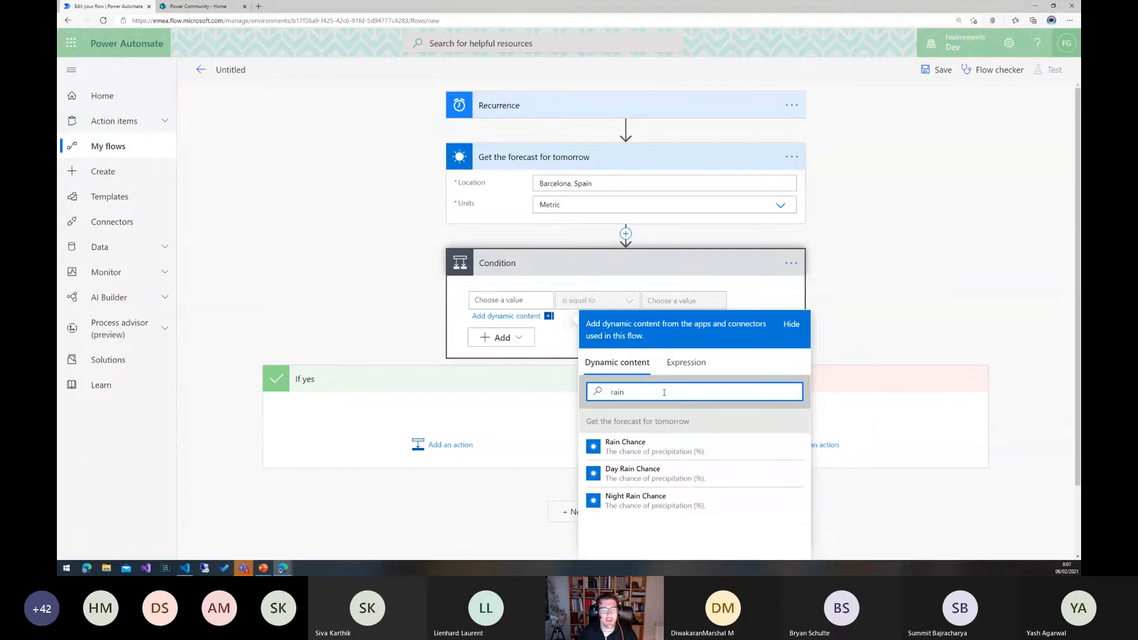
{"action": "scroll", "coordinate": [664, 392], "scroll_direction": "down", "scroll_amount": 2}
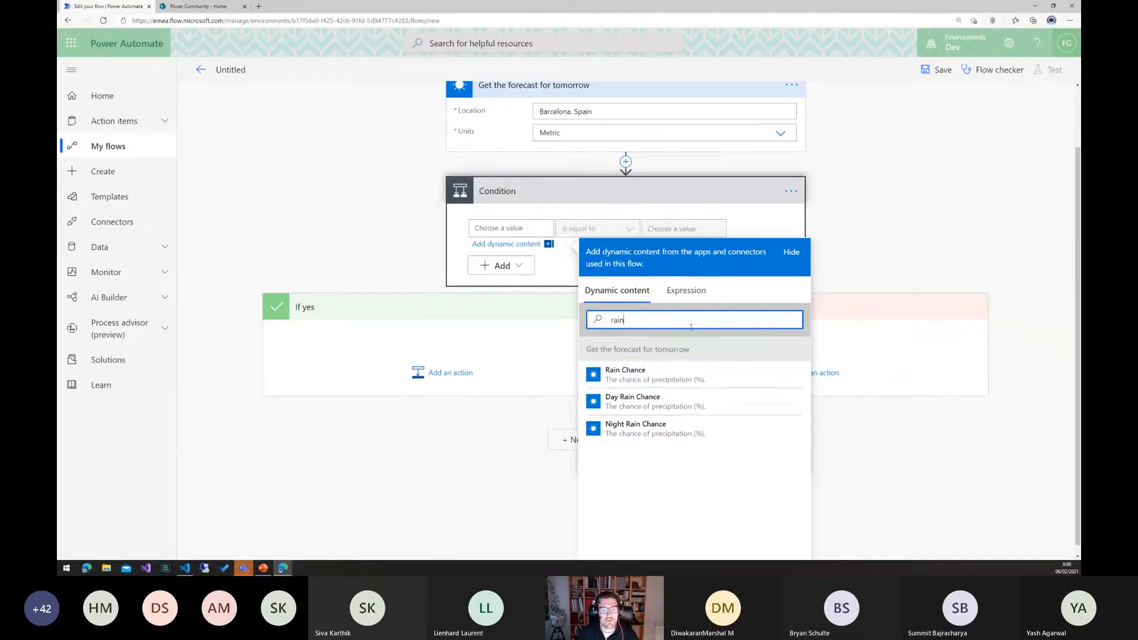
{"action": "left_click", "coordinate": [578, 323]}
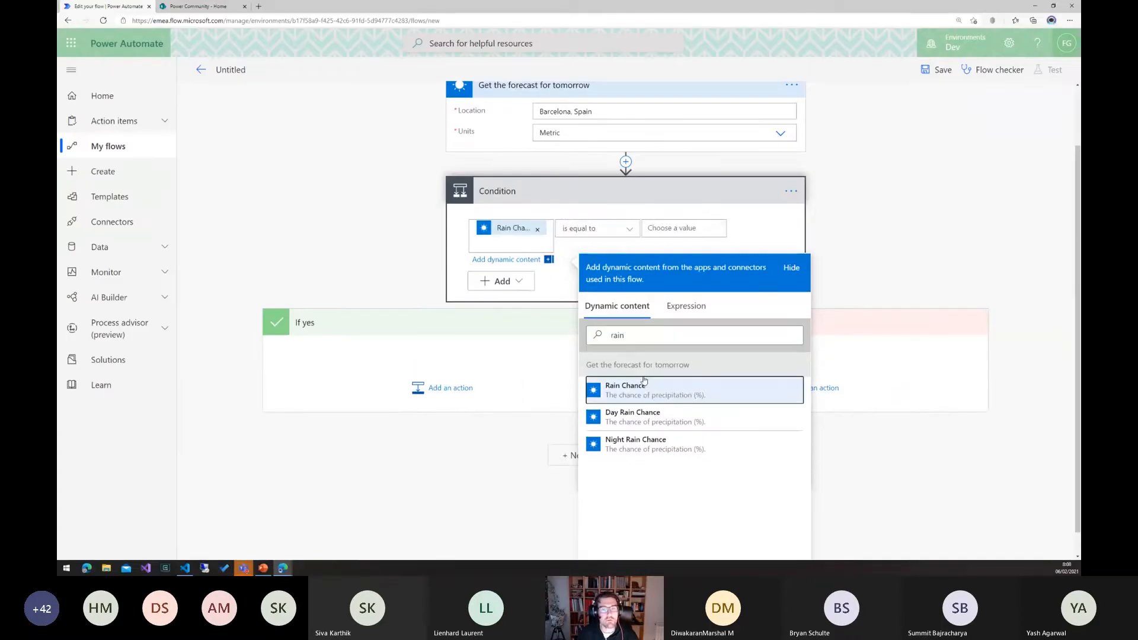
Set the condition's operator to "is greater than" and its comparison value to 30.
{"action": "left_click", "coordinate": [629, 232]}
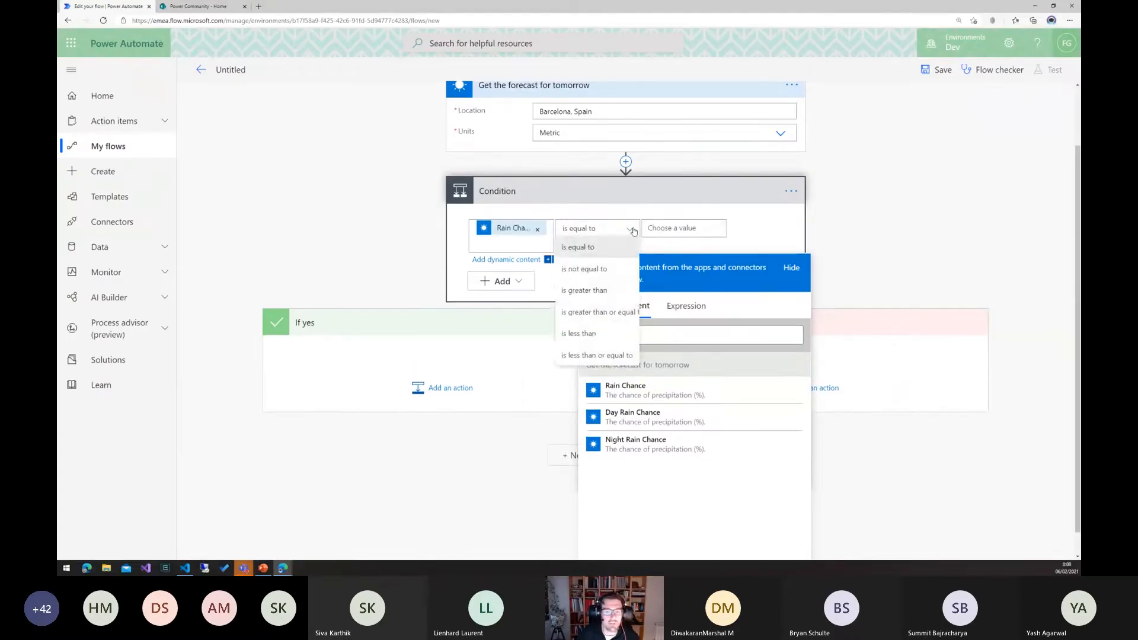
{"action": "left_click", "coordinate": [593, 289]}
{"action": "left_click", "coordinate": [685, 298]}
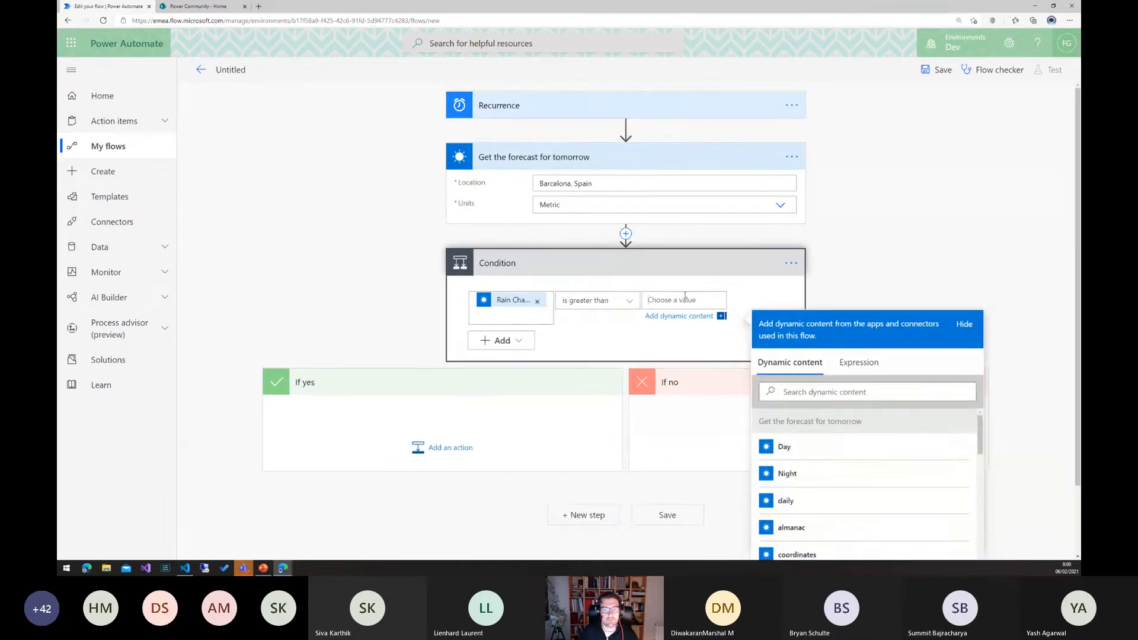
{"action": "type", "text": "30"}
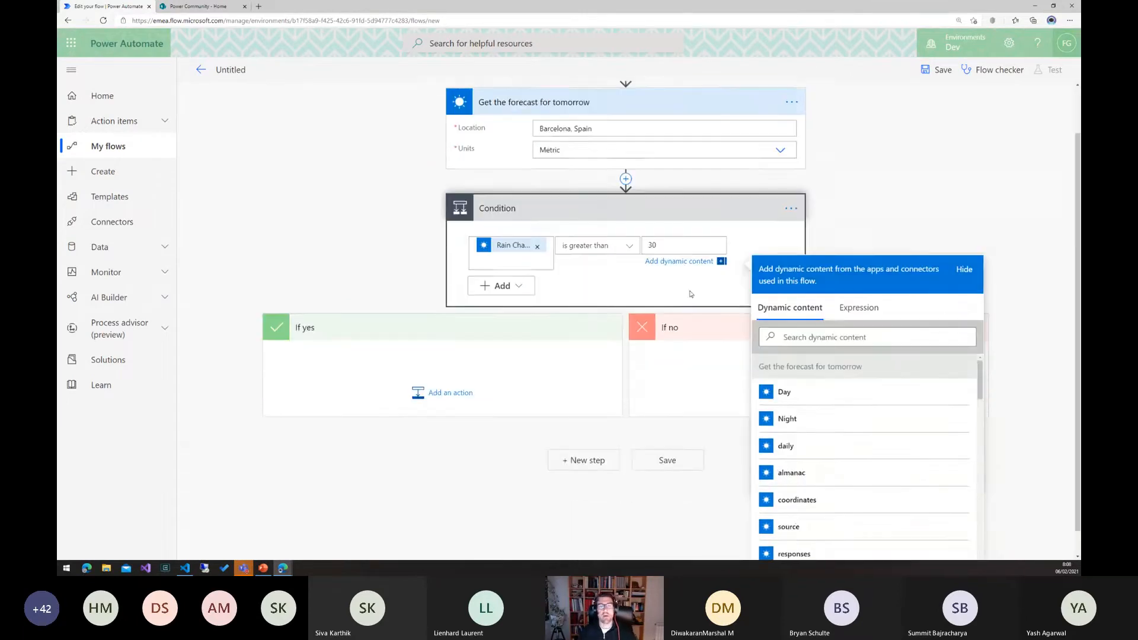
{"action": "left_click", "coordinate": [445, 361]}
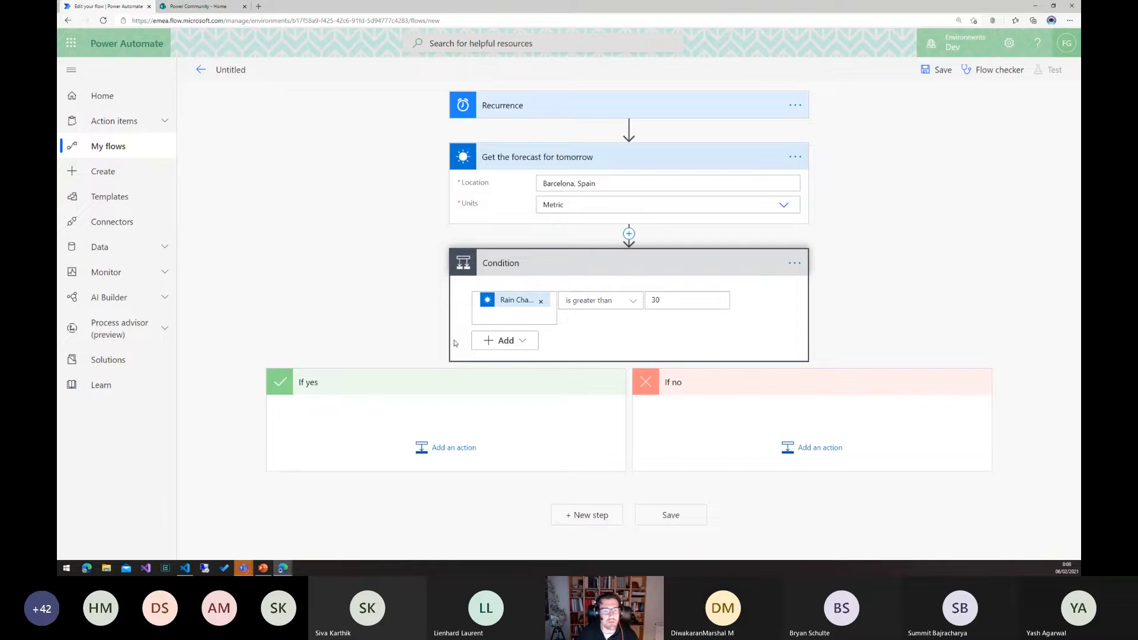
Add the Microsoft Teams action "Post a message (V3)" to the If yes branch.
{"action": "left_click", "coordinate": [456, 448]}
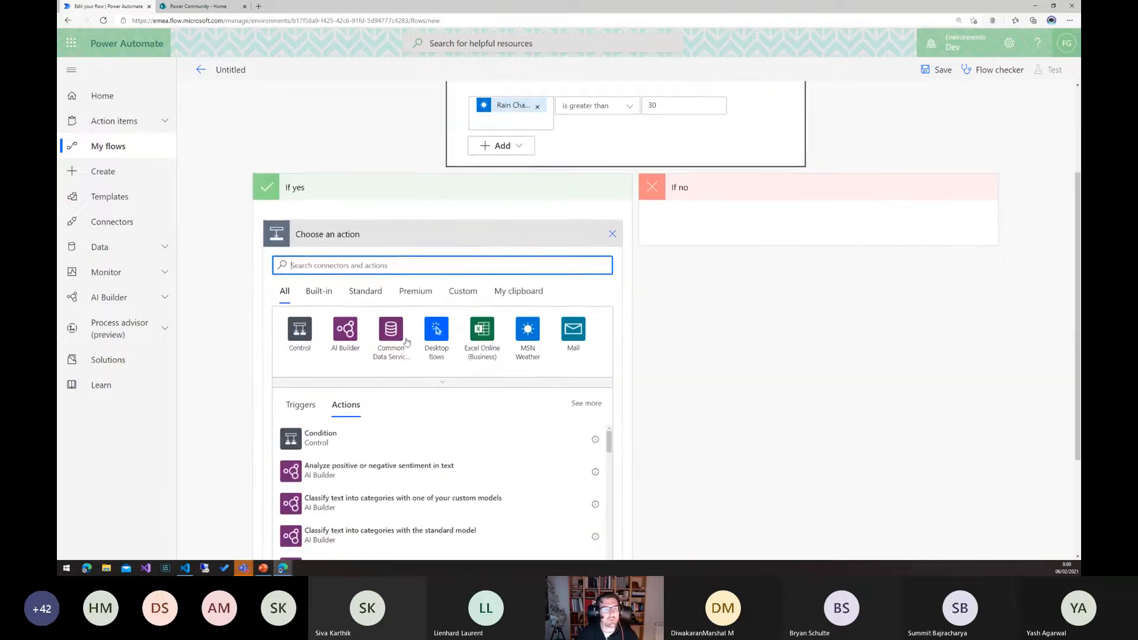
{"action": "left_click", "coordinate": [446, 380]}
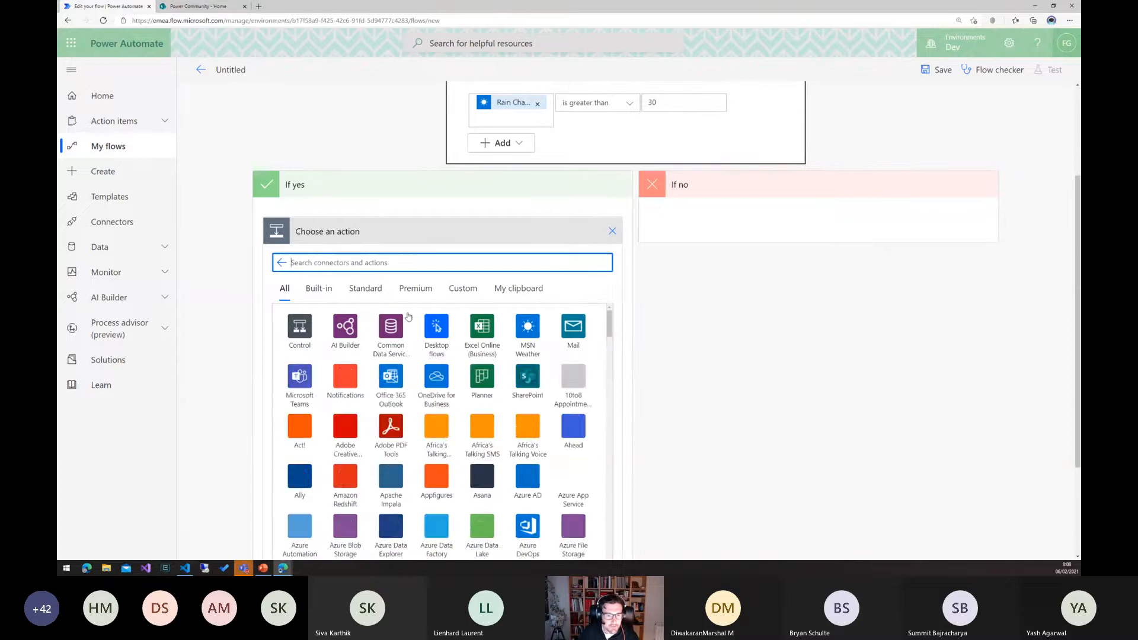
{"action": "scroll", "coordinate": [380, 340], "scroll_direction": "down", "scroll_amount": 3}
{"action": "scroll", "coordinate": [375, 345], "scroll_direction": "up", "scroll_amount": 2}
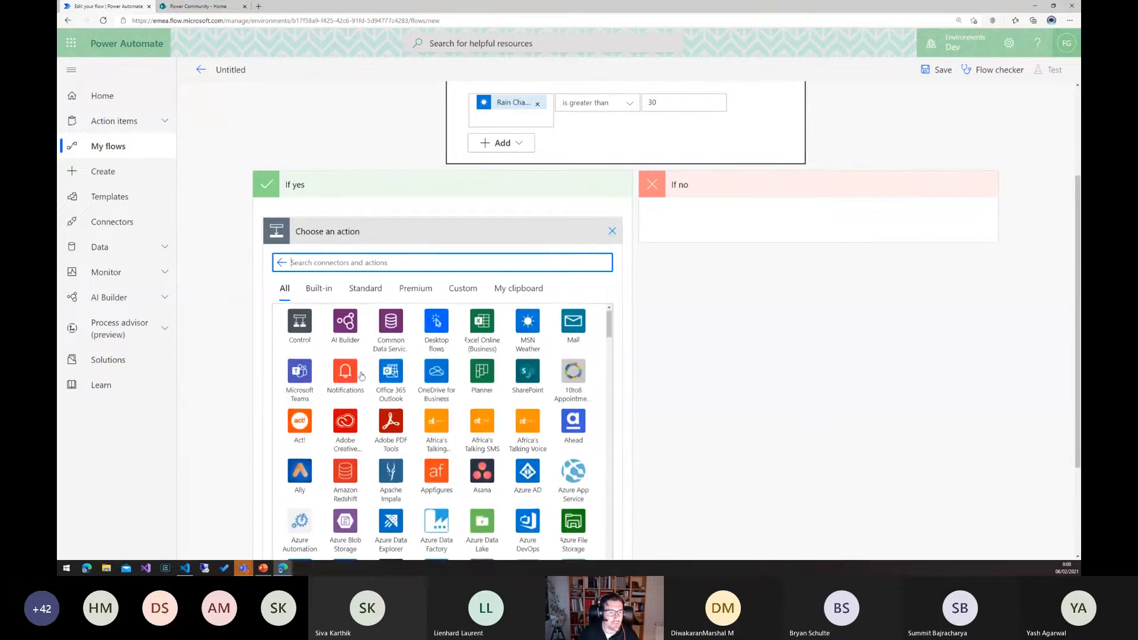
{"action": "left_click", "coordinate": [307, 376]}
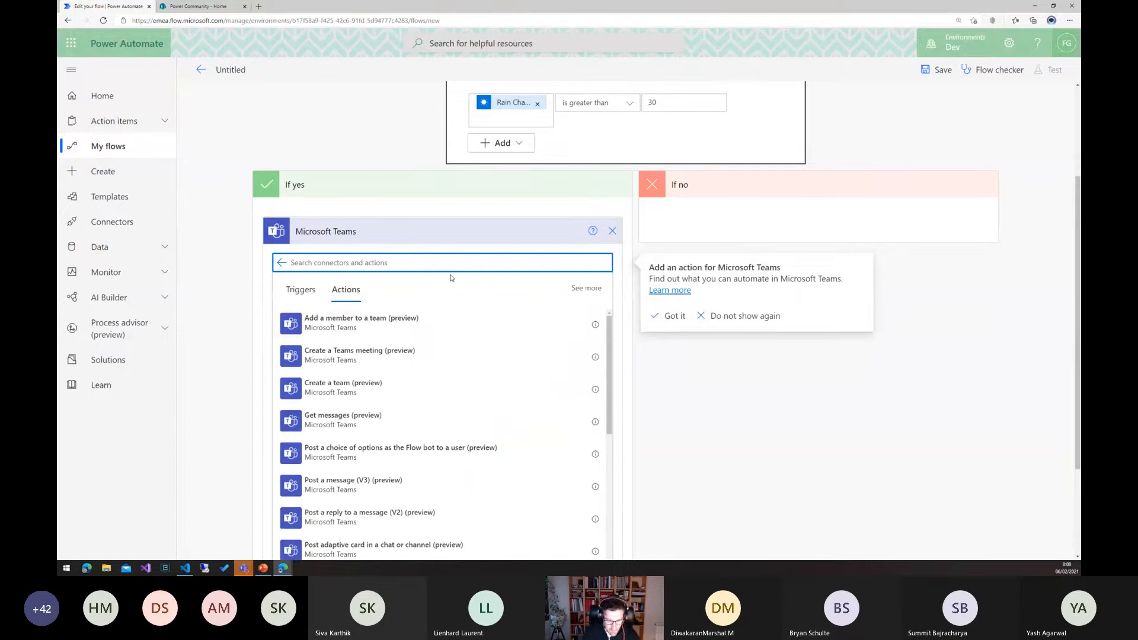
{"action": "type", "text": "post"}
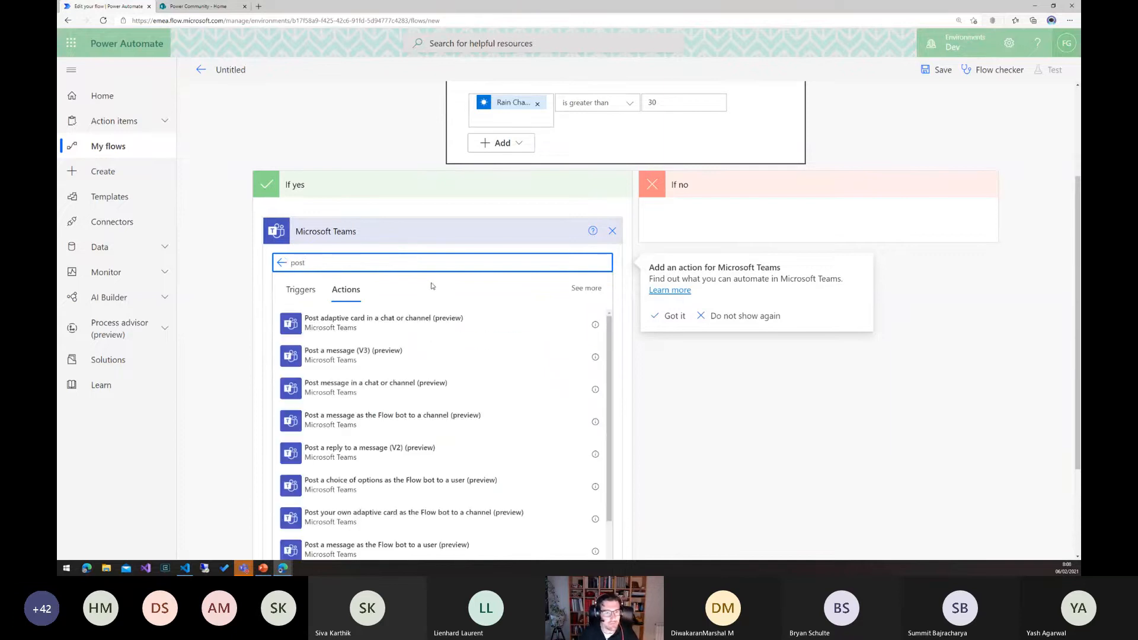
{"action": "left_click", "coordinate": [345, 349]}
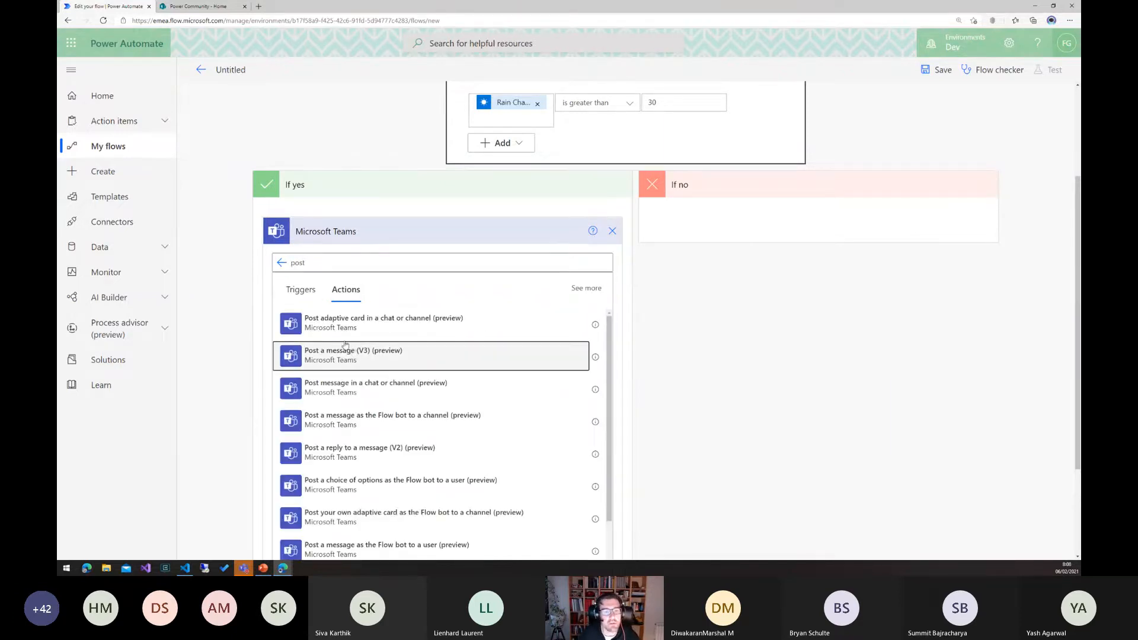
Set the Teams message's team to Power Community and its channel to Weather news.
{"action": "left_click", "coordinate": [596, 319]}
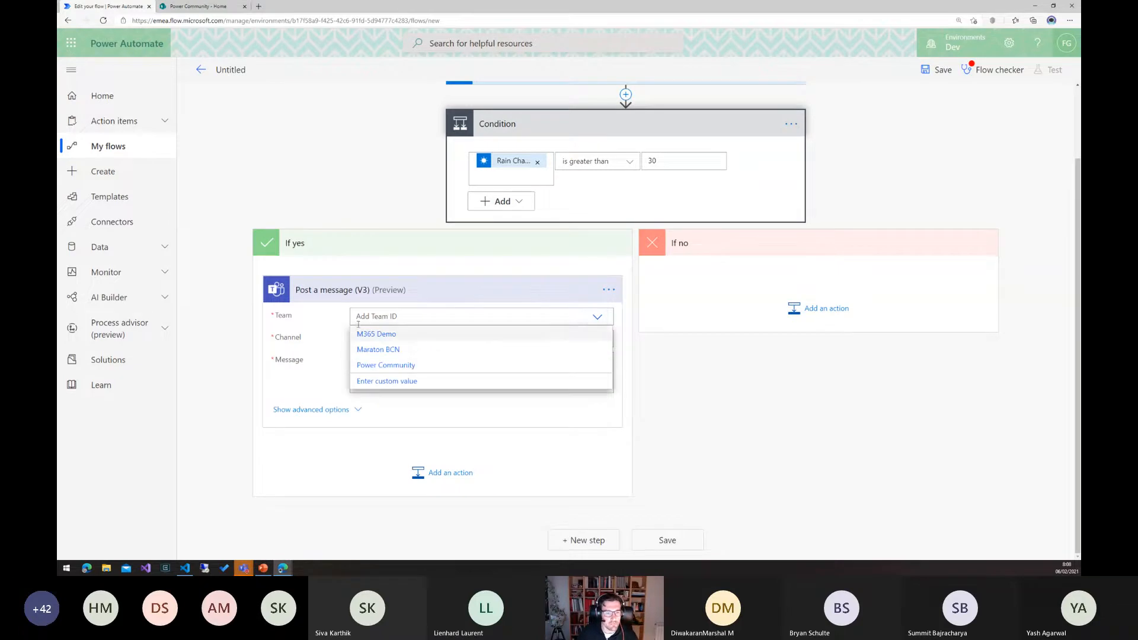
{"action": "left_click", "coordinate": [408, 364]}
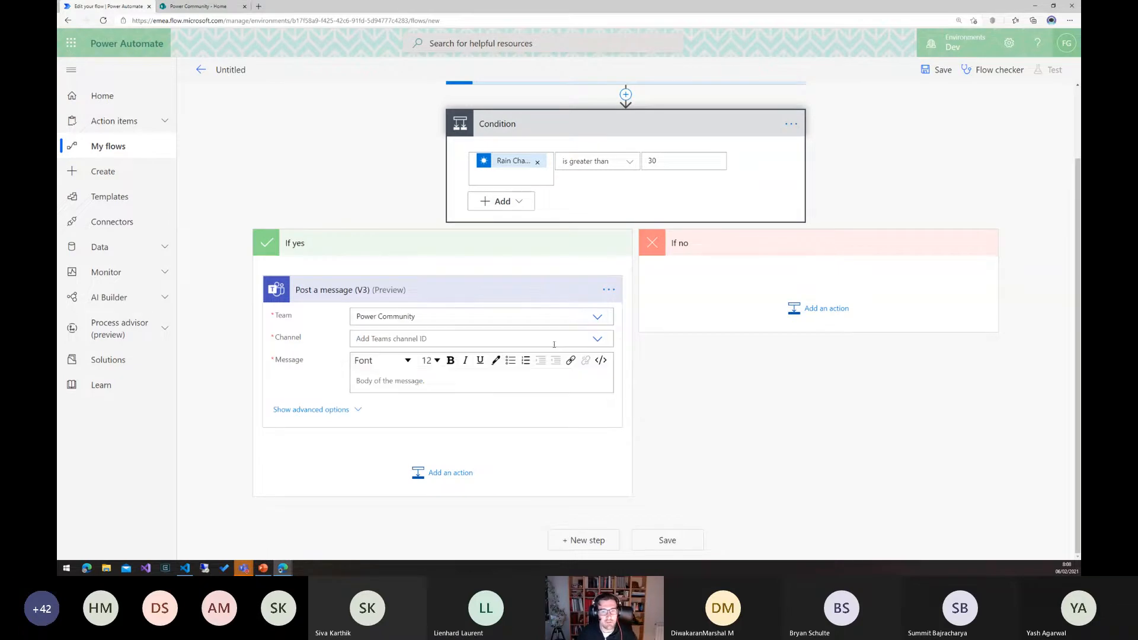
{"action": "left_click", "coordinate": [521, 339]}
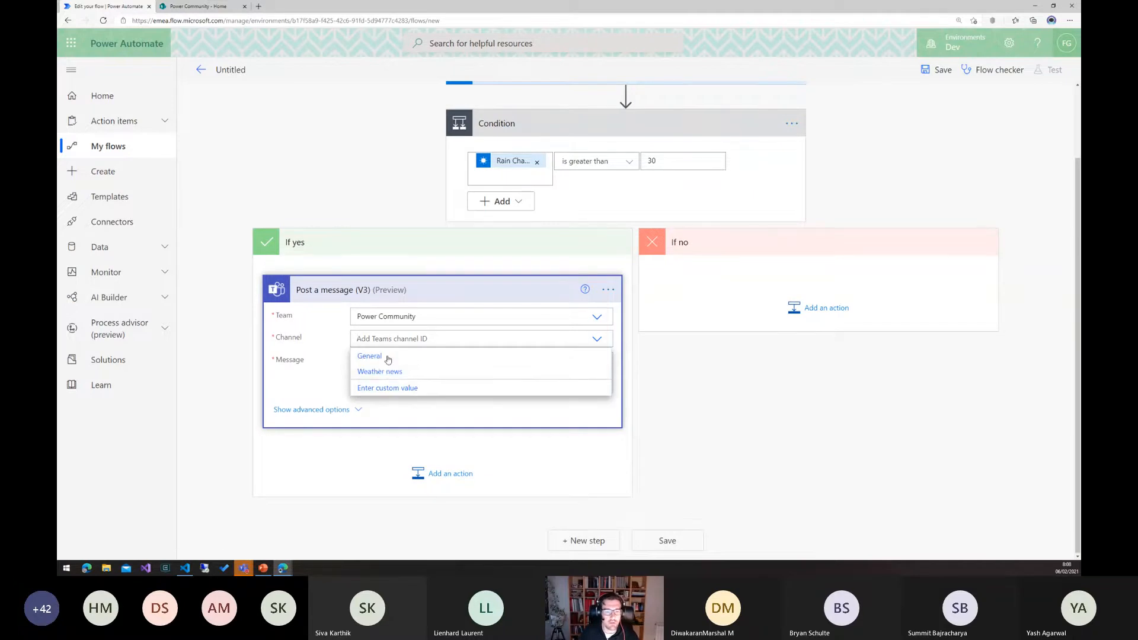
{"action": "left_click", "coordinate": [388, 372]}
Enter "It's going to rain, and Prob is" as the body of the Teams message.
{"action": "left_click", "coordinate": [403, 382]}
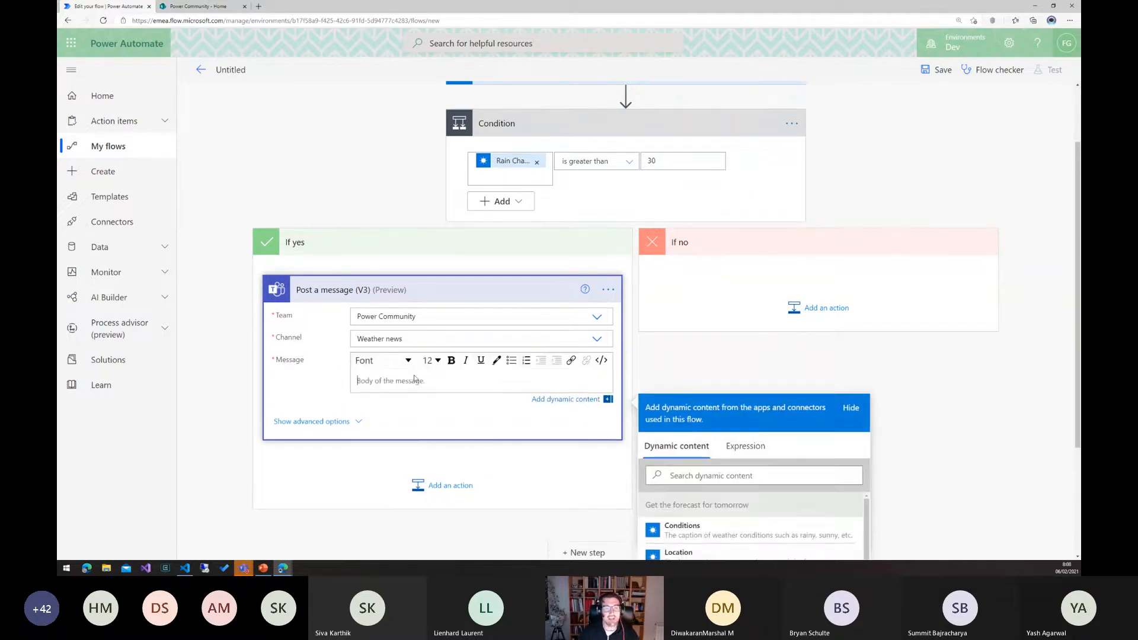
{"action": "scroll", "coordinate": [414, 374], "scroll_direction": "down", "scroll_amount": 1}
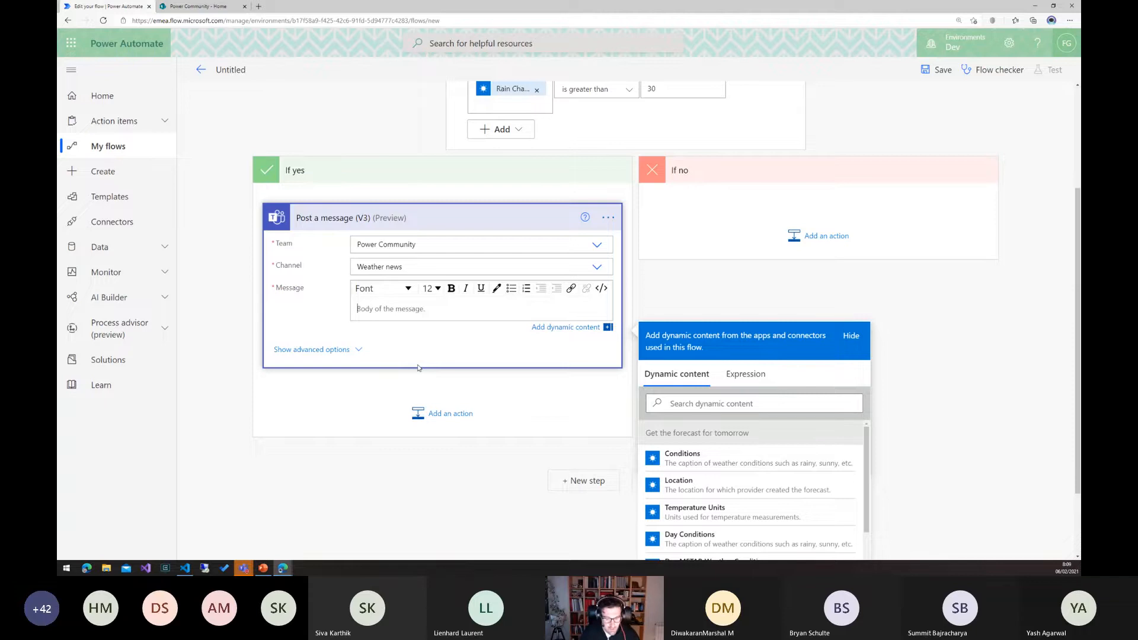
{"action": "type", "text": "It"}
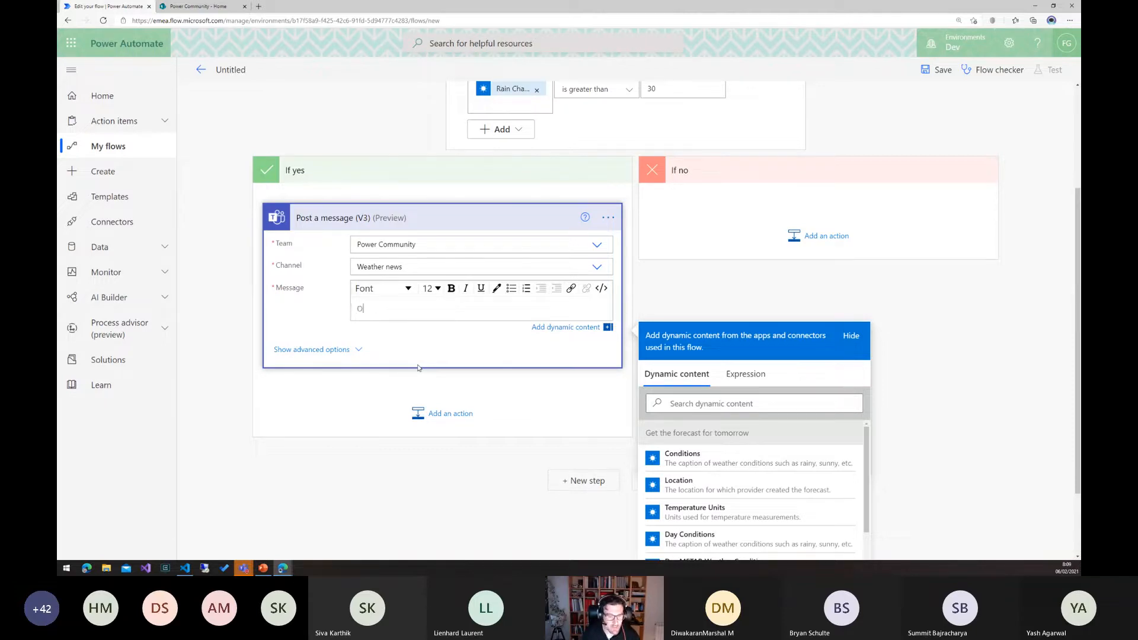
{"action": "type", "text": "'s gp"}
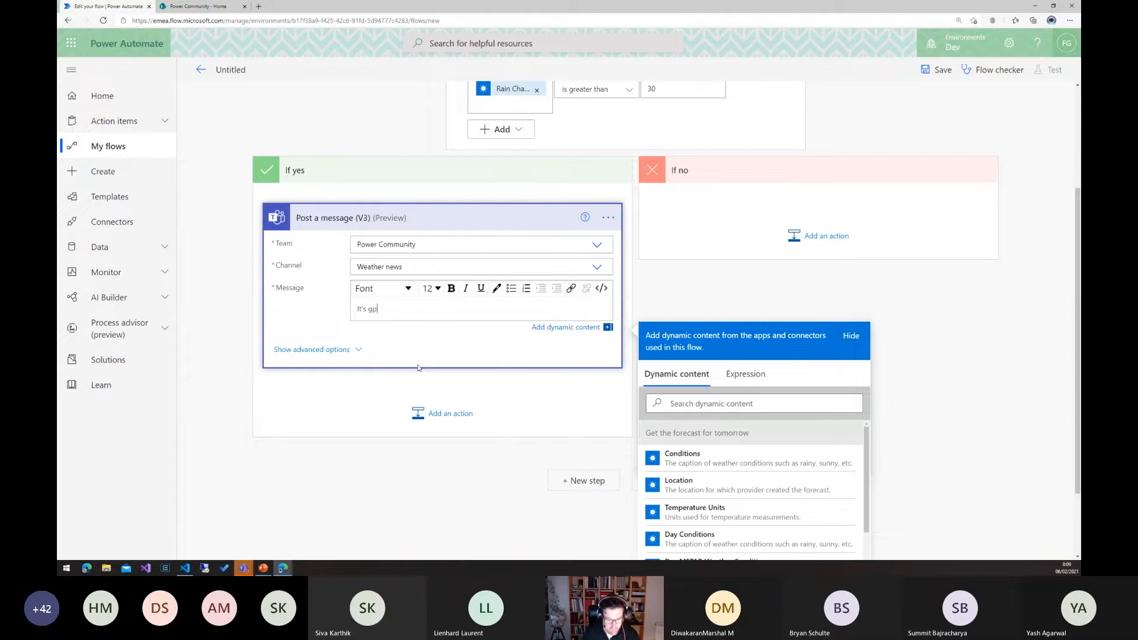
{"action": "key", "text": "BackSpace"}
{"action": "type", "text": "oing"}
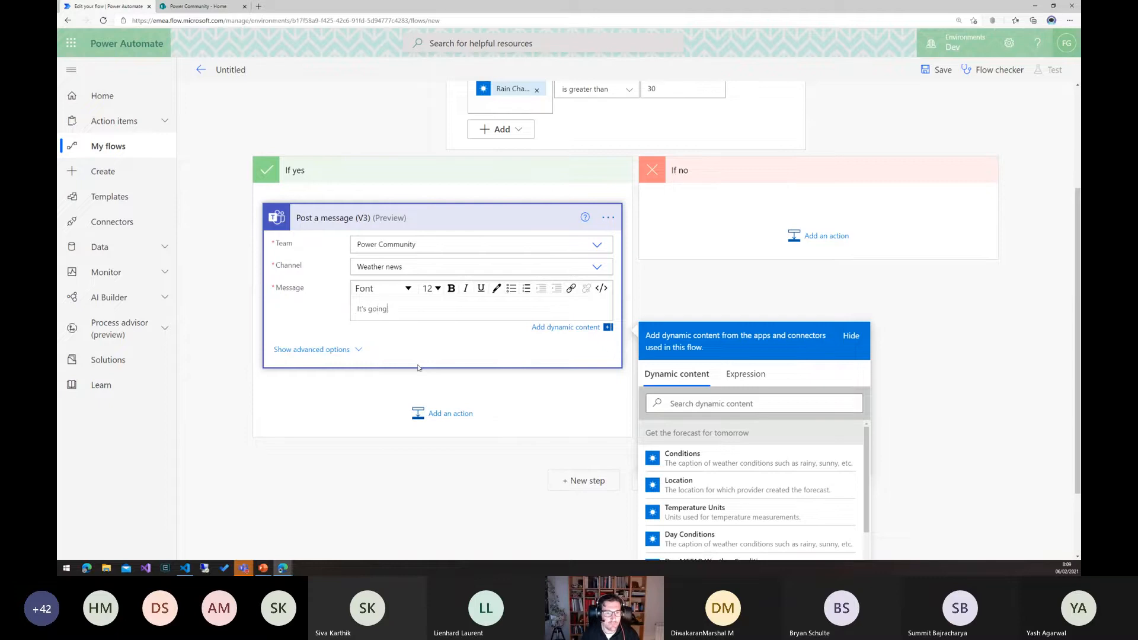
{"action": "type", "text": " to ra"}
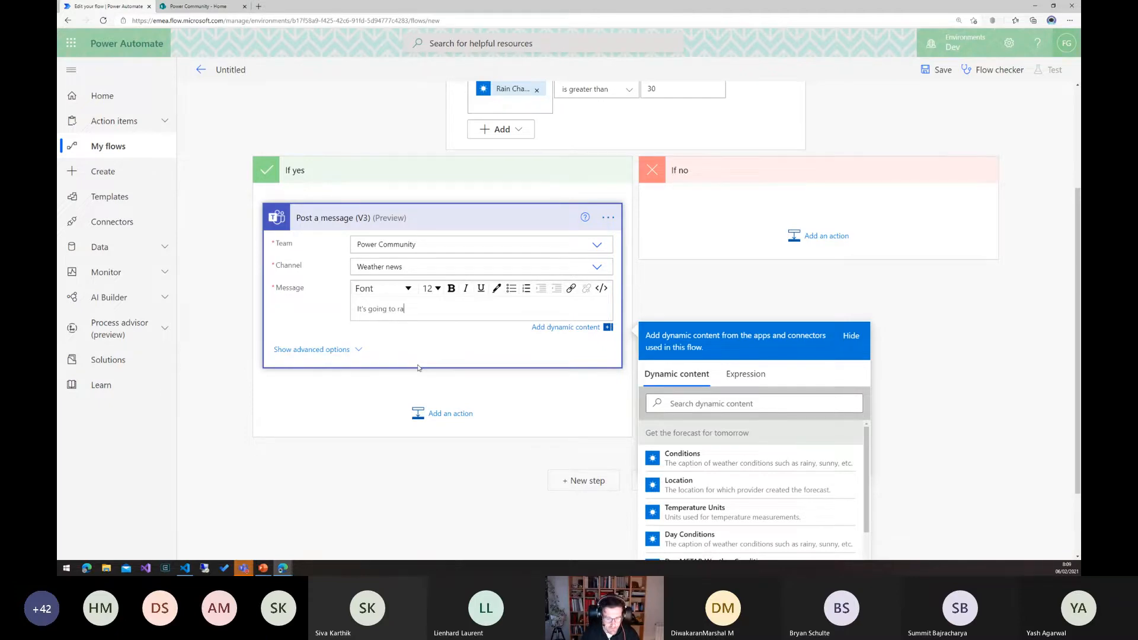
{"action": "type", "text": "in, and Porb"}
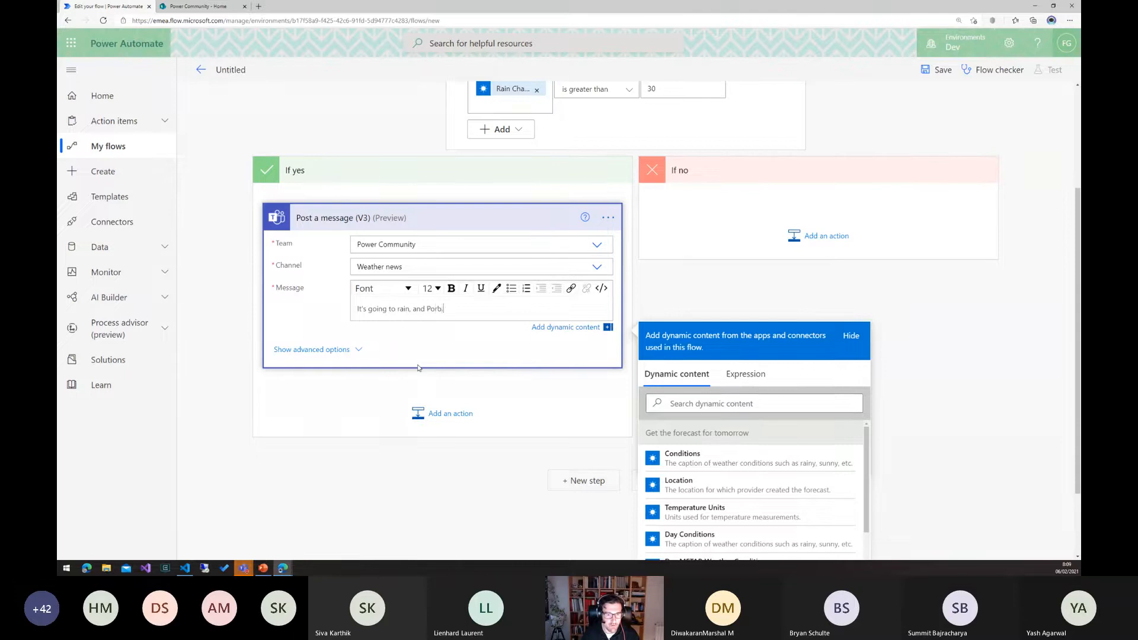
{"action": "type", "text": "r"}
{"action": "key", "text": "BackSpace"}
{"action": "key", "text": "BackSpace"}
{"action": "type", "text": "rob is"}
Insert the forecast's Rain Chance dynamic value at the end of the Teams message text.
{"action": "left_click", "coordinate": [697, 405]}
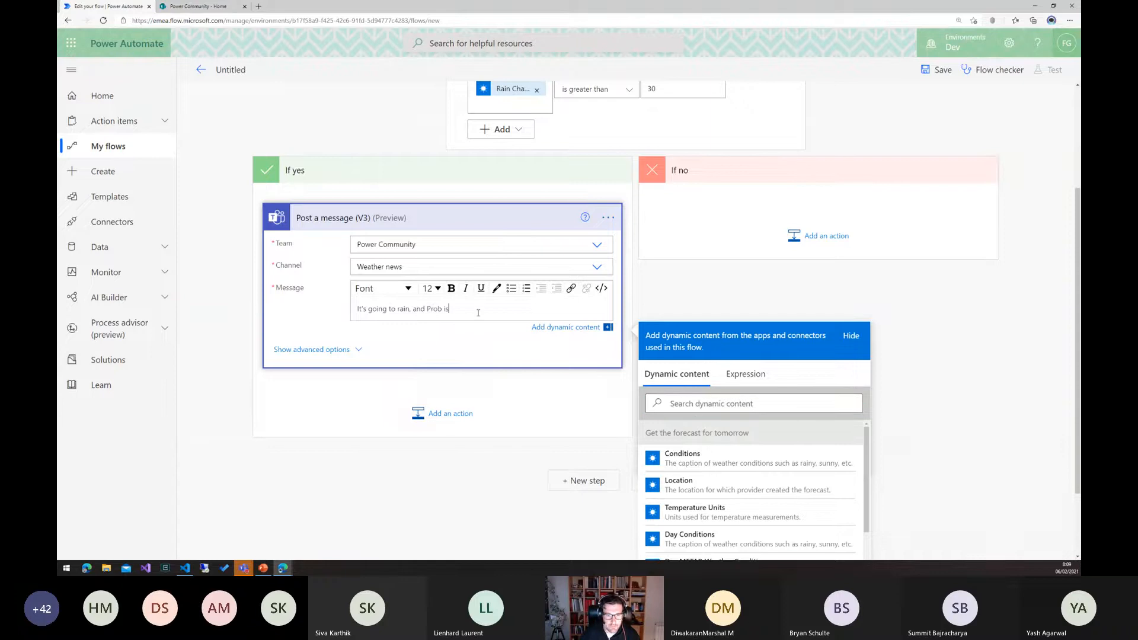
{"action": "left_click", "coordinate": [691, 405]}
{"action": "type", "text": "prob"}
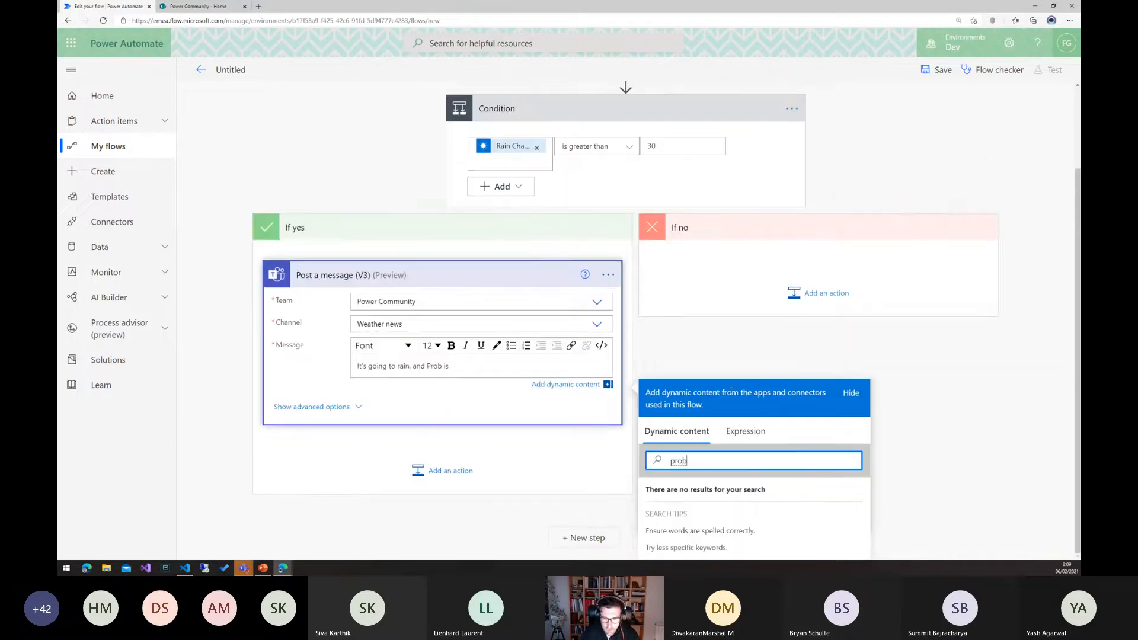
{"action": "key", "text": "ctrl+a"}
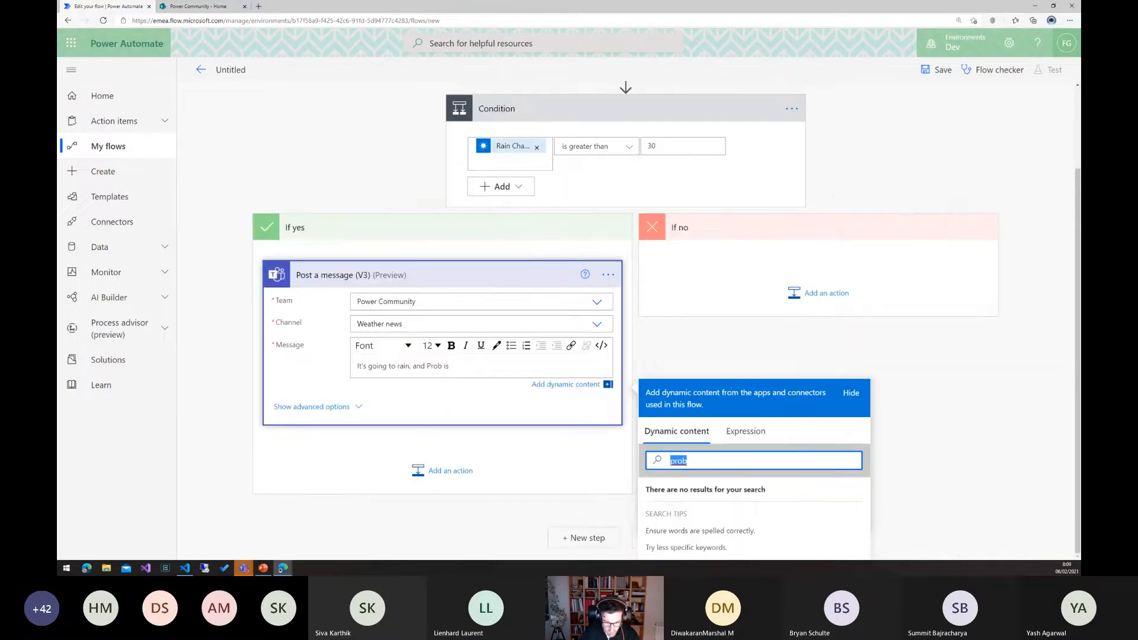
{"action": "key", "text": "BackSpace"}
{"action": "type", "text": "rai"}
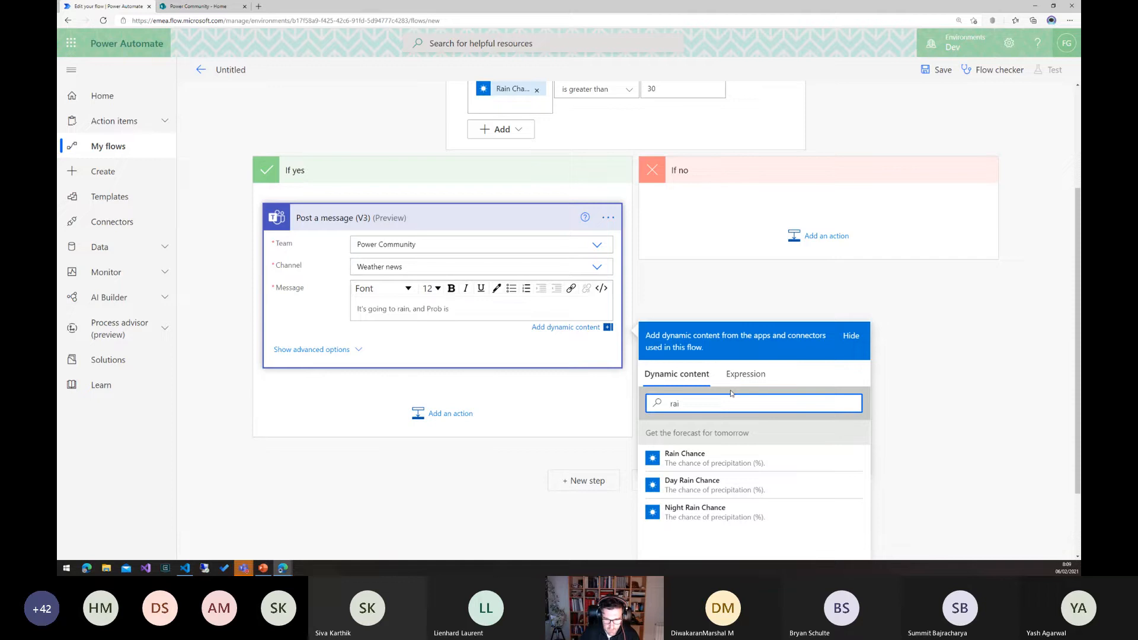
{"action": "left_click", "coordinate": [686, 457]}
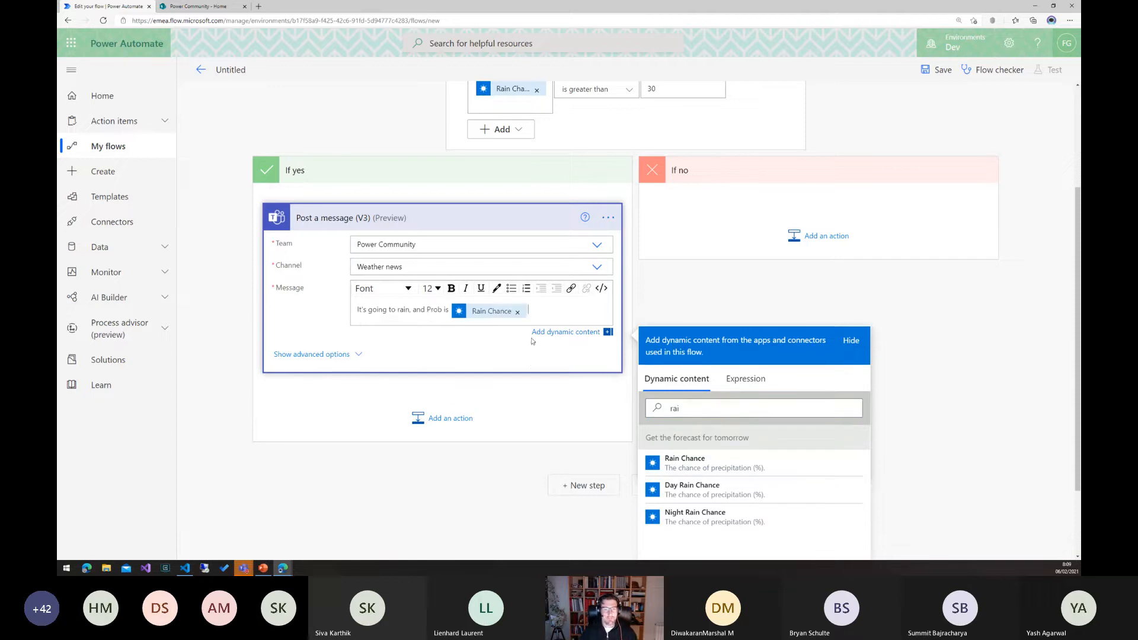
Add a second line "Summary:" to the Teams message, followed by the forecast's Day Summary dynamic value.
{"action": "key", "text": "Return"}
{"action": "type", "text": "Summary"}
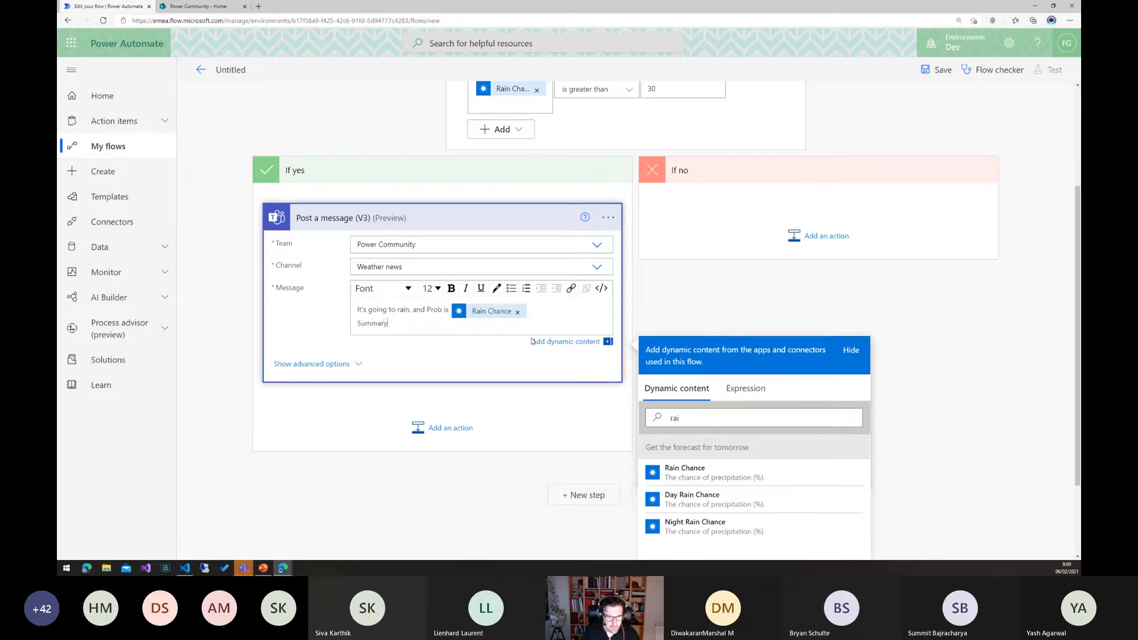
{"action": "type", "text": ":"}
{"action": "left_click", "coordinate": [719, 416]}
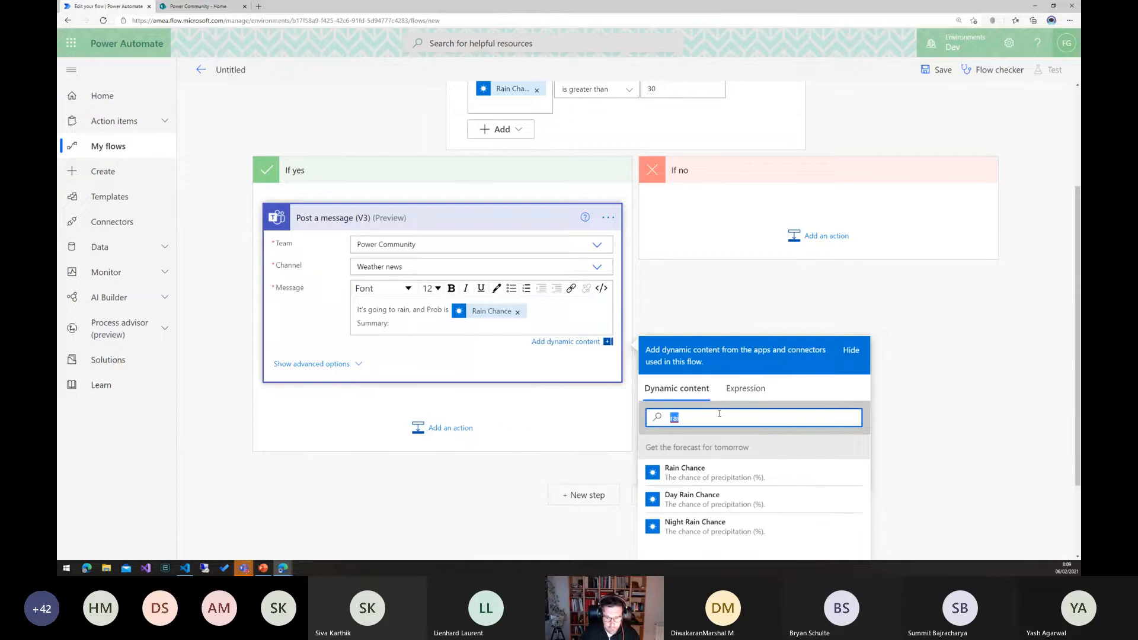
{"action": "type", "text": "summa"}
{"action": "left_click", "coordinate": [717, 472]}
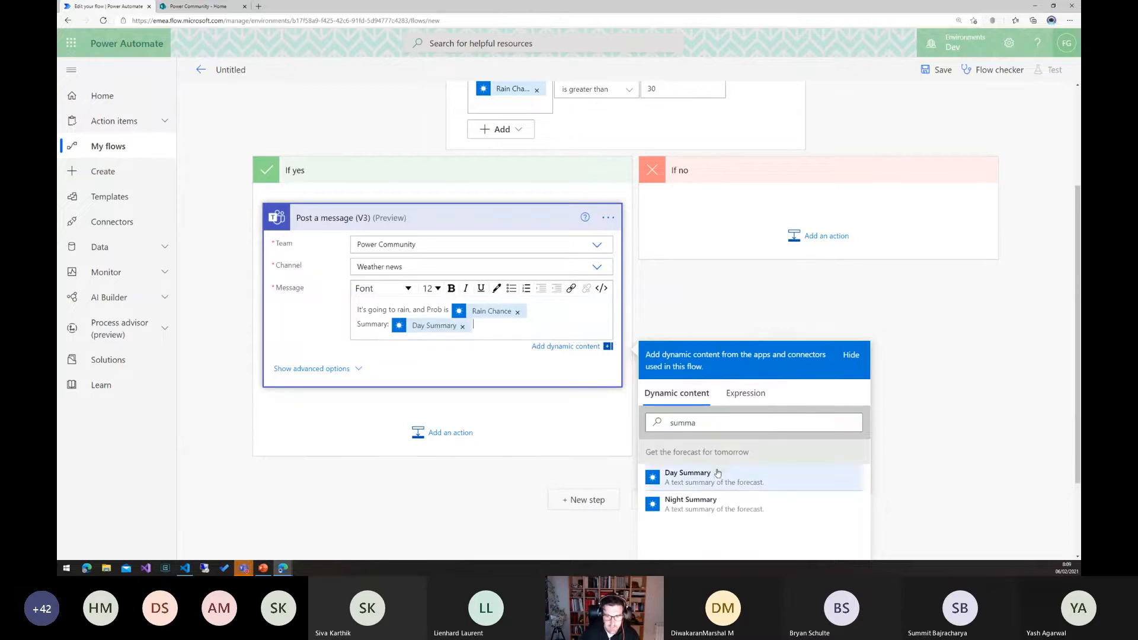
{"action": "left_click", "coordinate": [671, 296]}
Rename the untitled flow as "Get Weather".
{"action": "scroll", "coordinate": [671, 297], "scroll_direction": "up", "scroll_amount": 3}
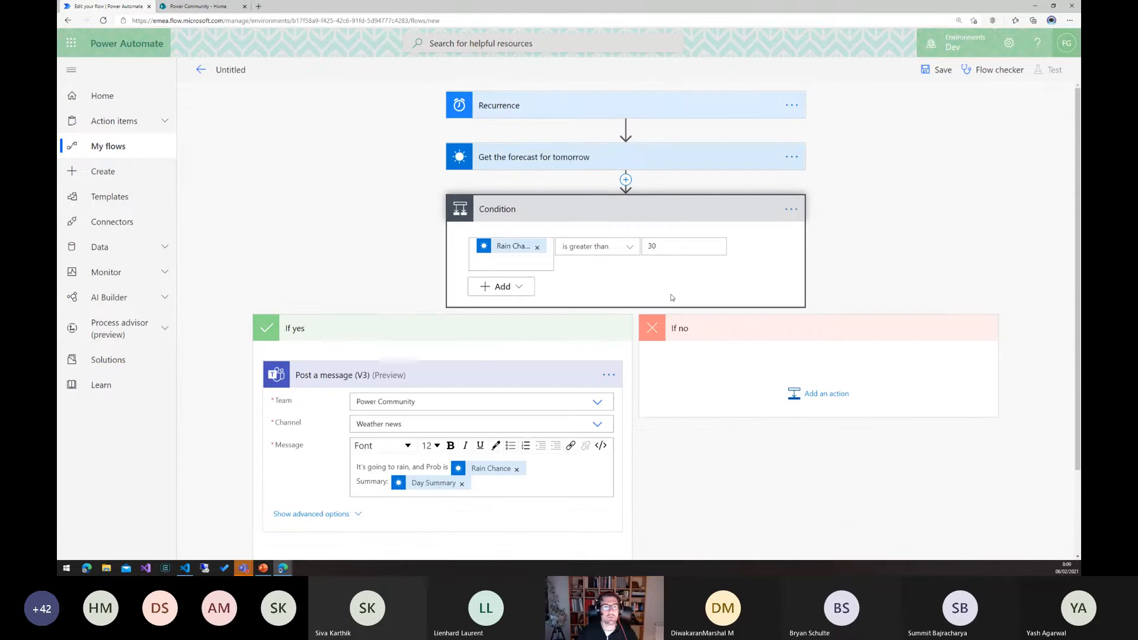
{"action": "left_click", "coordinate": [242, 70]}
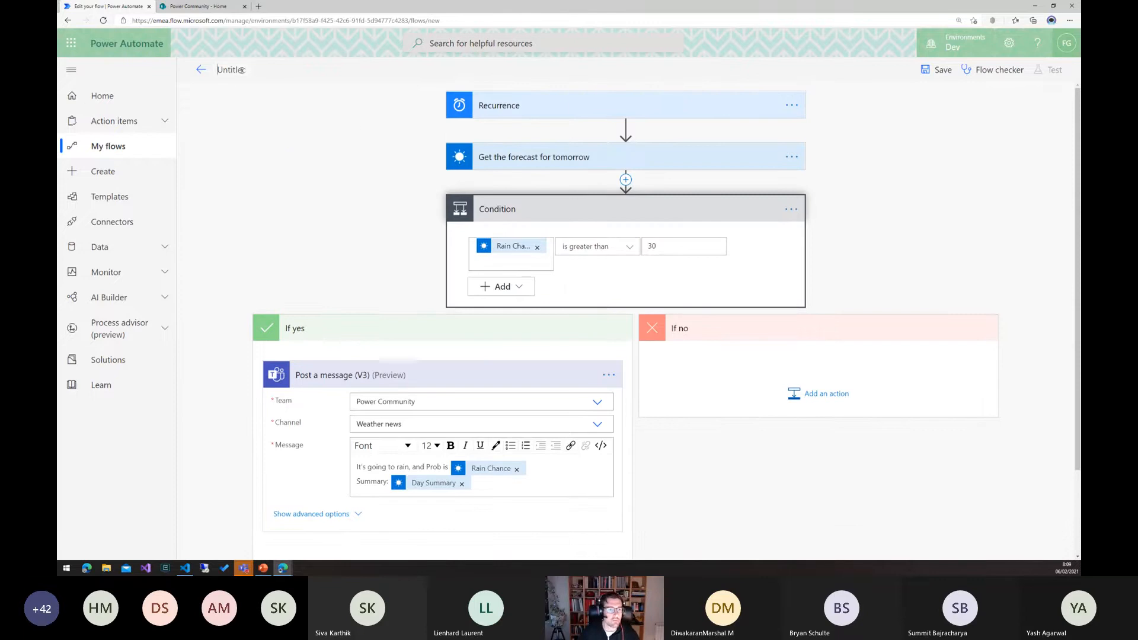
{"action": "type", "text": "Get Weatjer"}
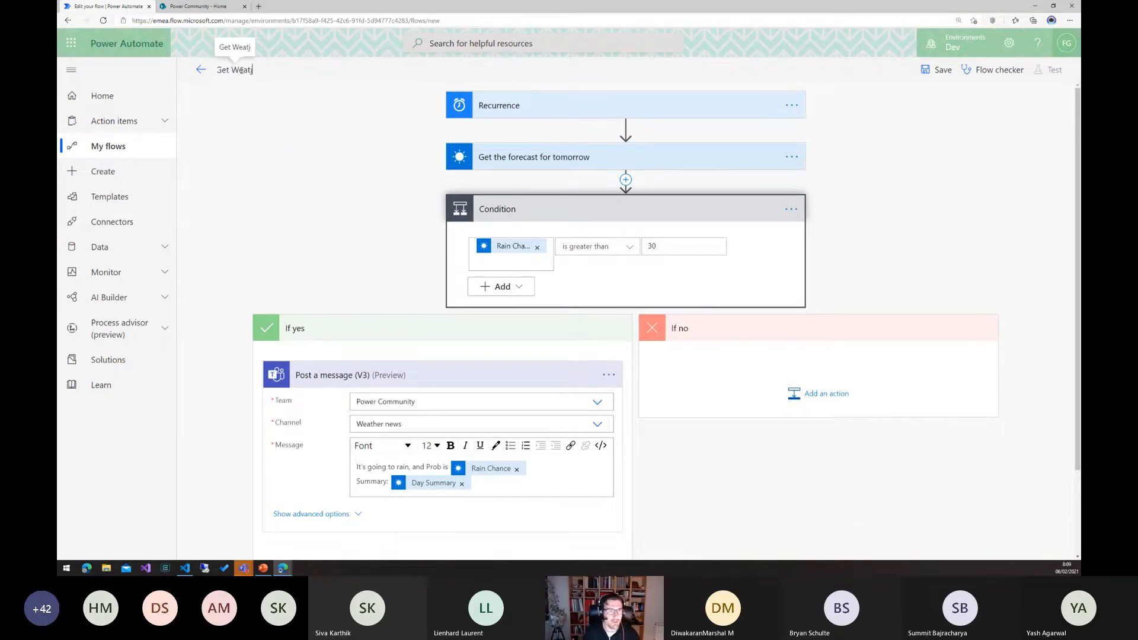
{"action": "key", "text": "BackSpace"}
{"action": "key", "text": "BackSpace"}
{"action": "key", "text": "BackSpace"}
{"action": "type", "text": "her"}
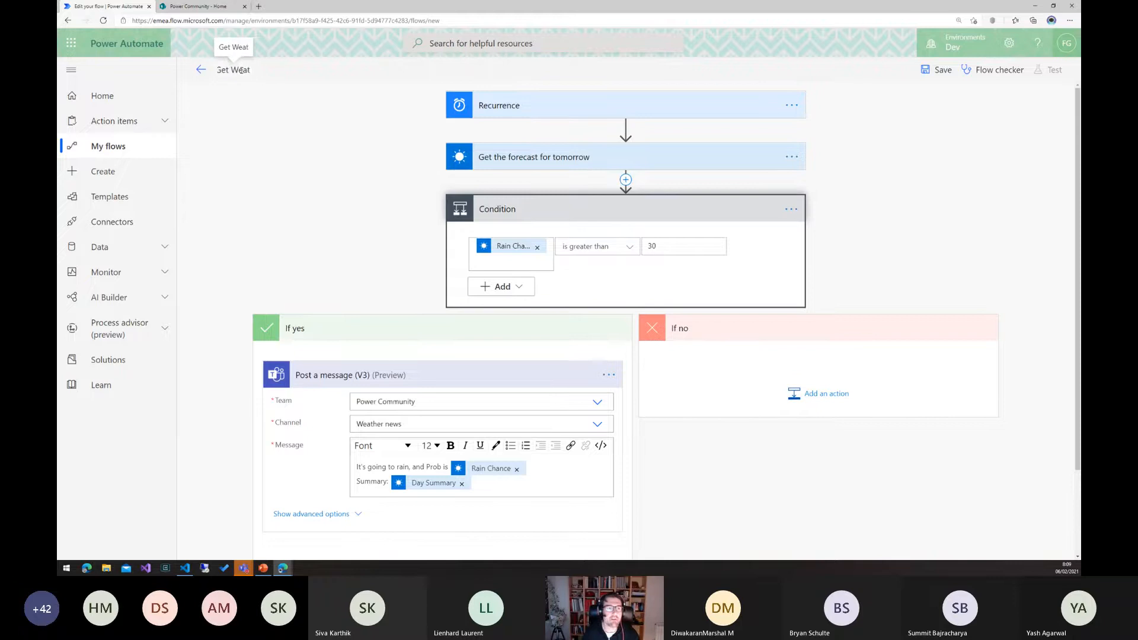
{"action": "left_click", "coordinate": [290, 128]}
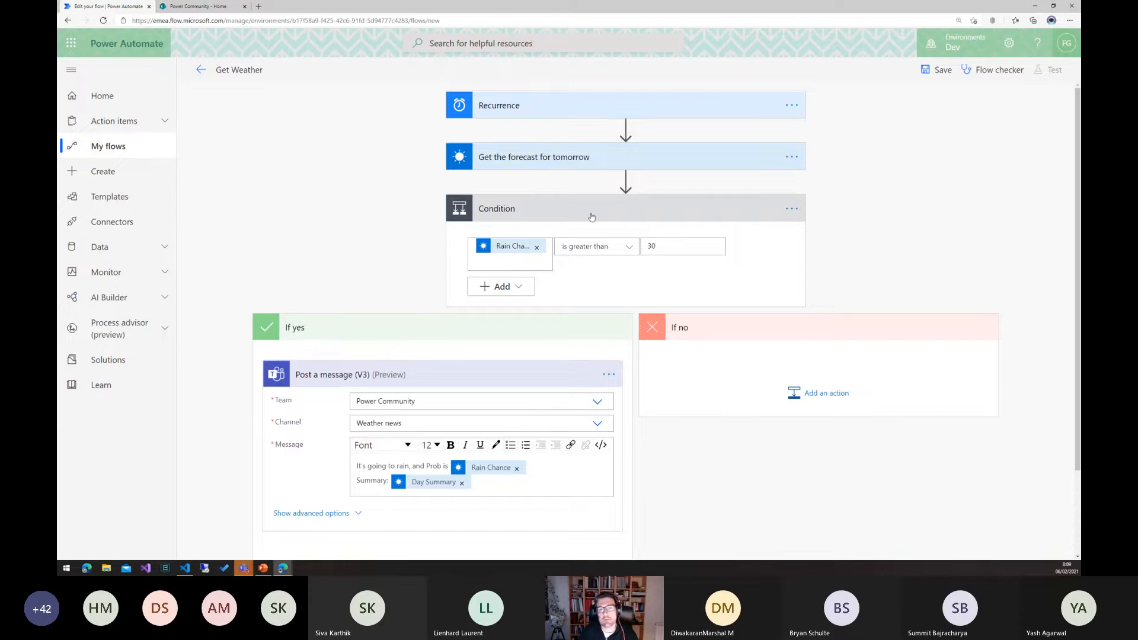
Copy the Post a message (V3) action from the If yes branch and paste it into the If no branch.
{"action": "scroll", "coordinate": [591, 217], "scroll_direction": "down", "scroll_amount": 2}
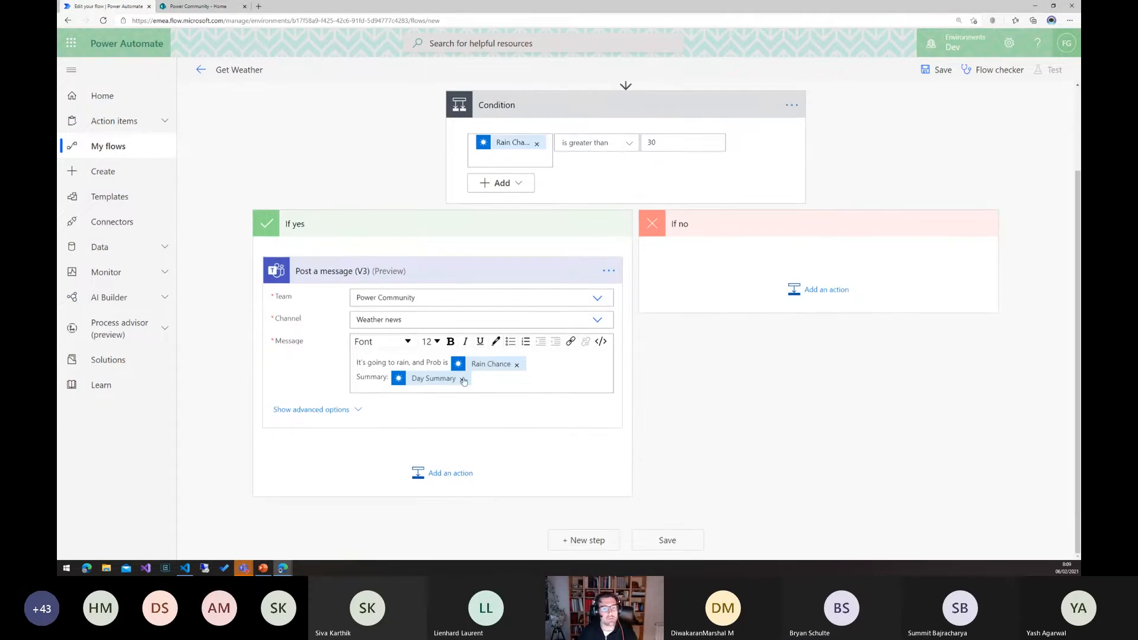
{"action": "left_click", "coordinate": [609, 271]}
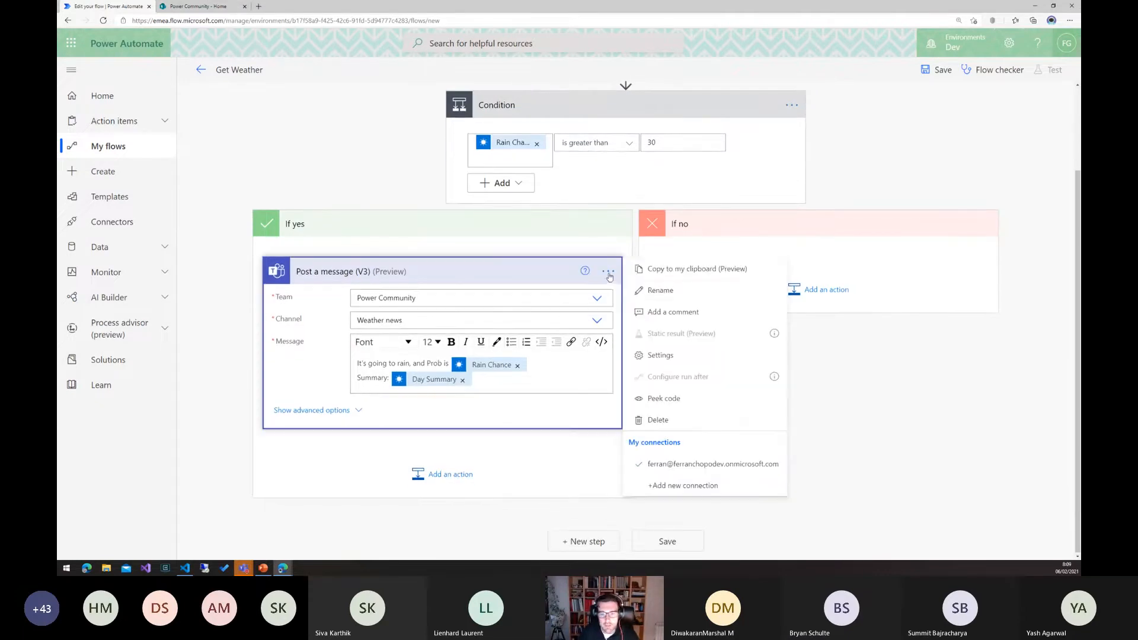
{"action": "left_click", "coordinate": [717, 276]}
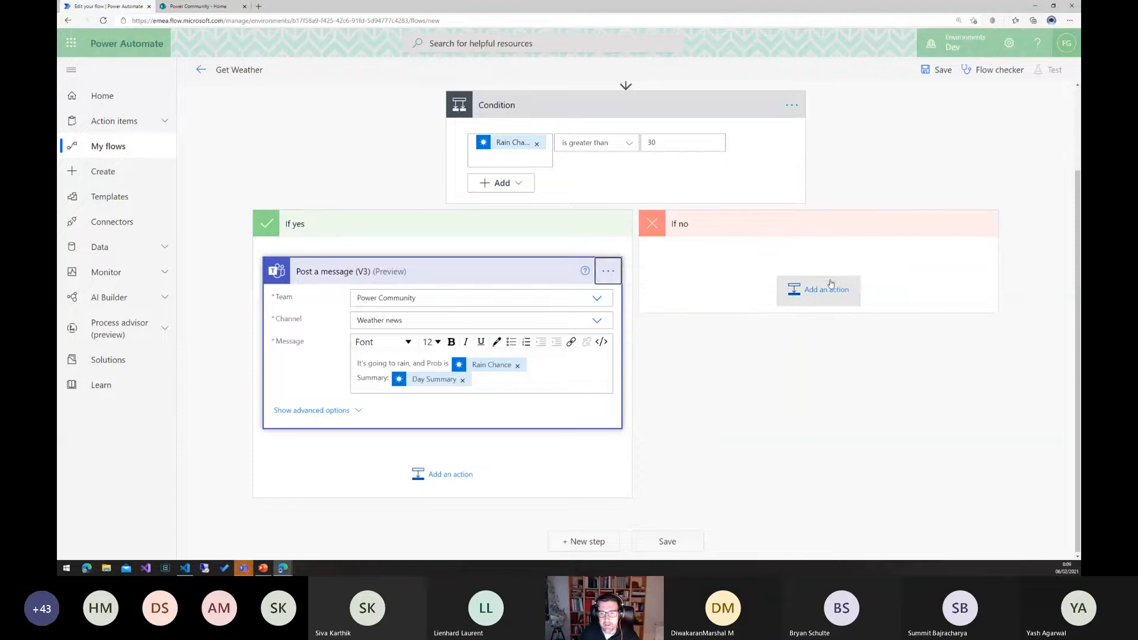
{"action": "left_click", "coordinate": [836, 283]}
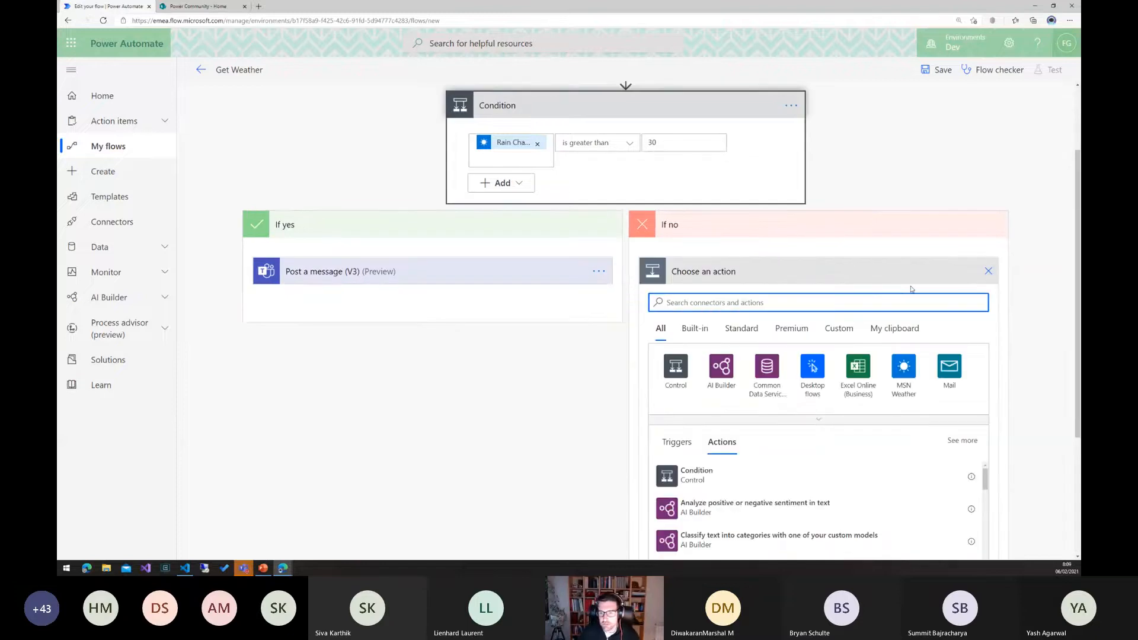
{"action": "left_click", "coordinate": [895, 330]}
{"action": "left_click", "coordinate": [737, 446]}
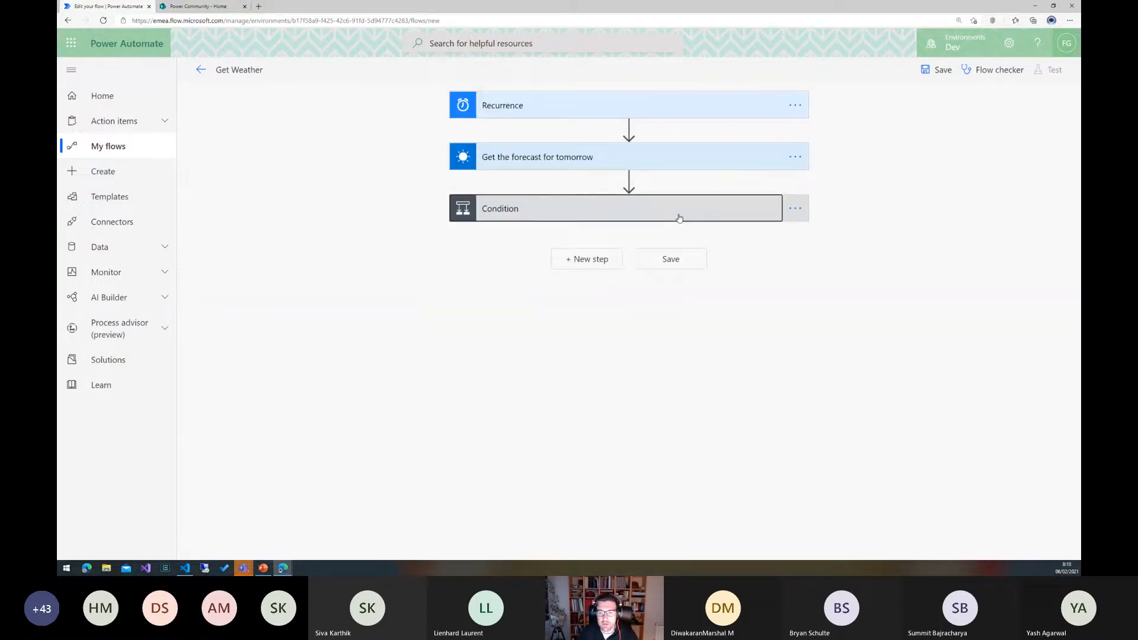
Change the text of the If no branch's Teams message to "It's NOT going to rain, and Prob is".
{"action": "left_click", "coordinate": [678, 215]}
{"action": "left_click", "coordinate": [963, 382]}
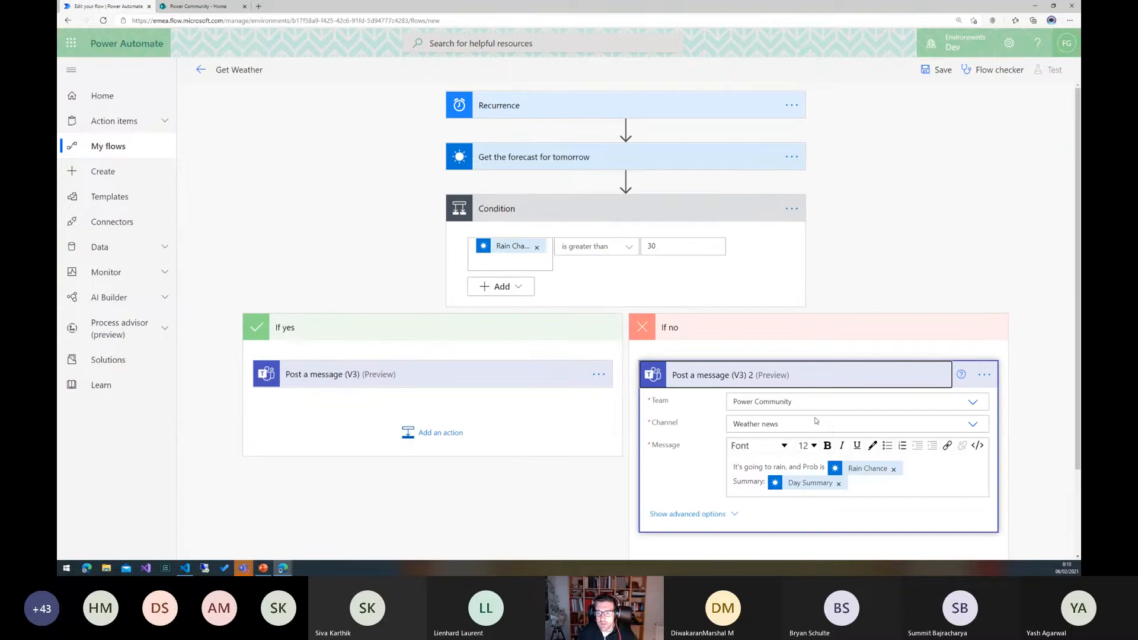
{"action": "left_click", "coordinate": [745, 467]}
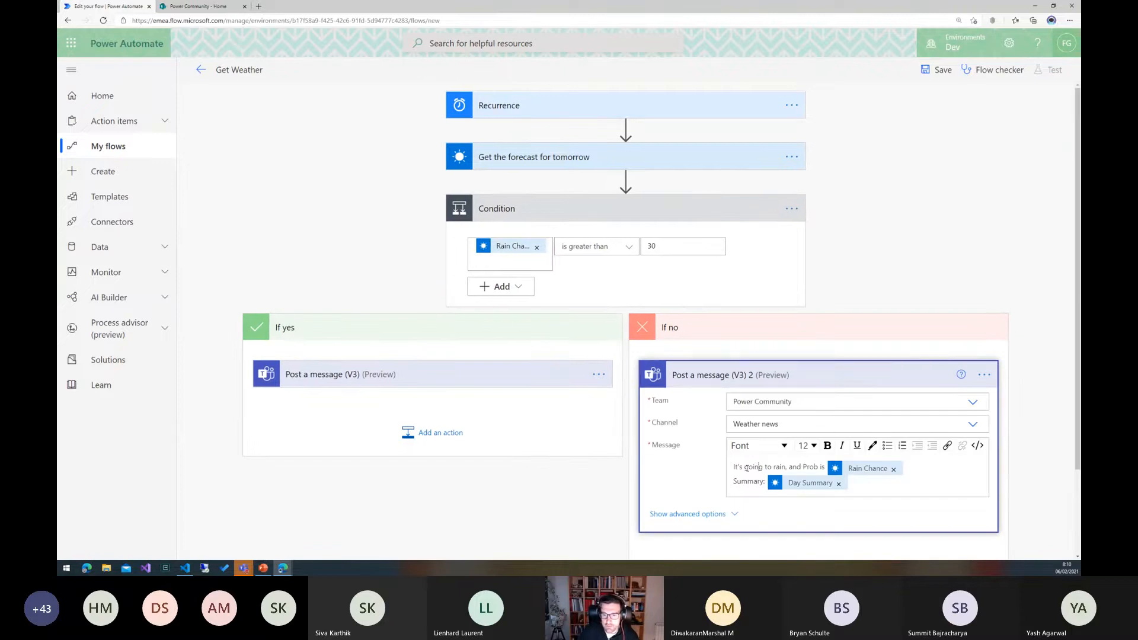
{"action": "type", "text": "NOT"}
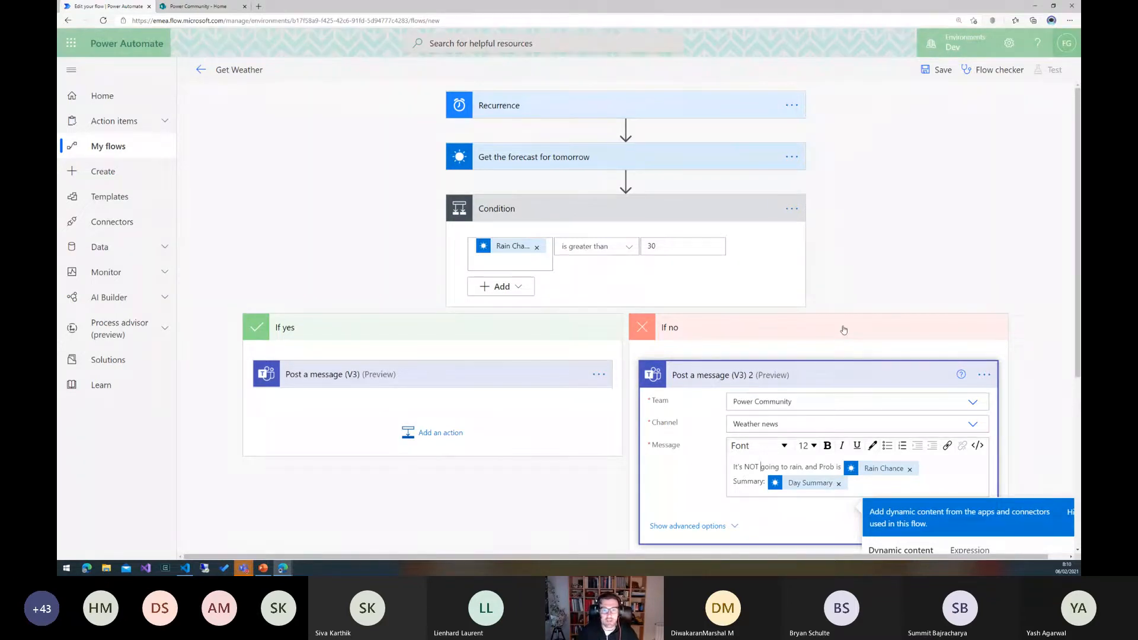
Rename the Teams action in the If yes branch as "Post a message RAIN".
{"action": "left_click", "coordinate": [598, 375]}
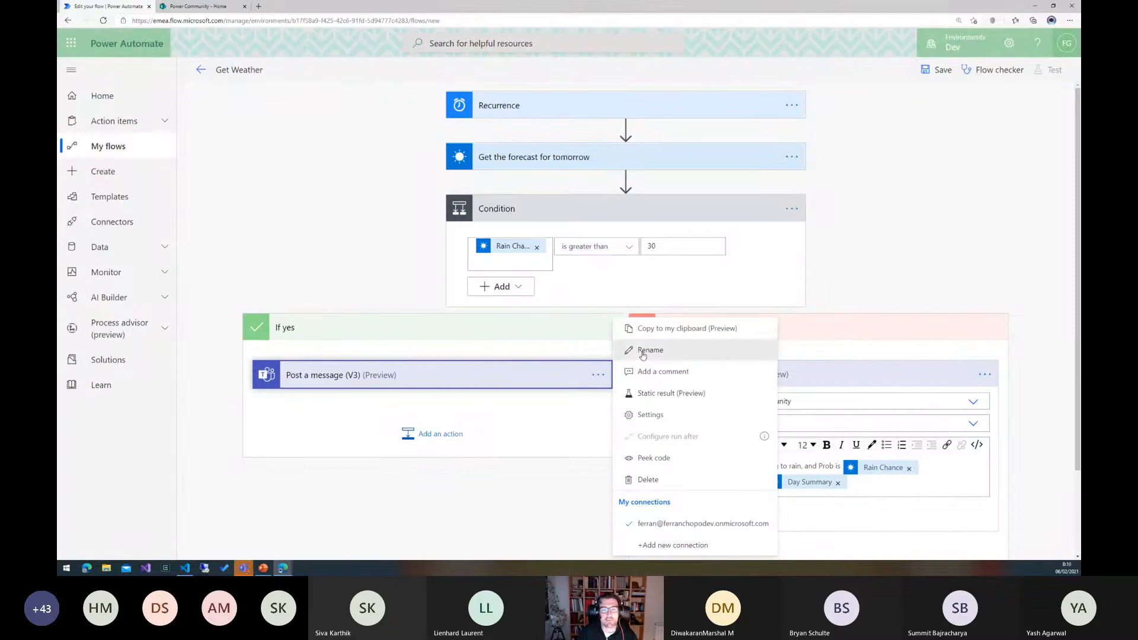
{"action": "left_click", "coordinate": [643, 354]}
{"action": "key", "text": "End"}
{"action": "key", "text": "BackSpace"}
{"action": "key", "text": "BackSpace"}
{"action": "key", "text": "BackSpace"}
{"action": "key", "text": "BackSpace"}
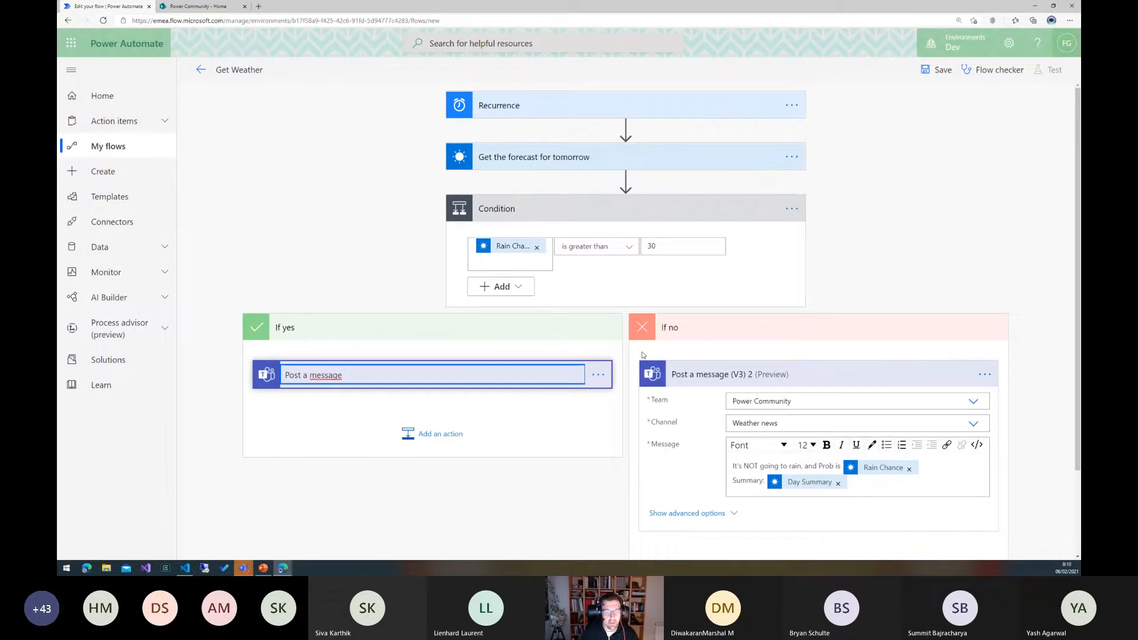
{"action": "type", "text": "RINA"}
{"action": "key", "text": "BackSpace"}
{"action": "key", "text": "BackSpace"}
{"action": "key", "text": "BackSpace"}
{"action": "type", "text": "AIN"}
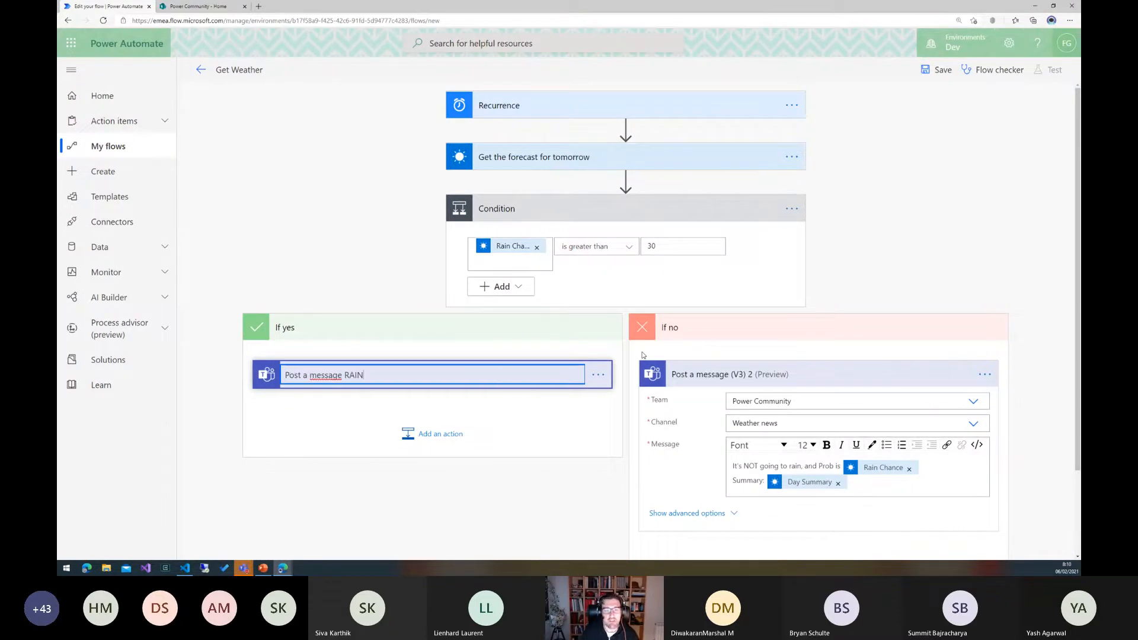
Rename the Teams action in the If no branch as "Post a message NOT RAIN".
{"action": "left_click", "coordinate": [983, 376]}
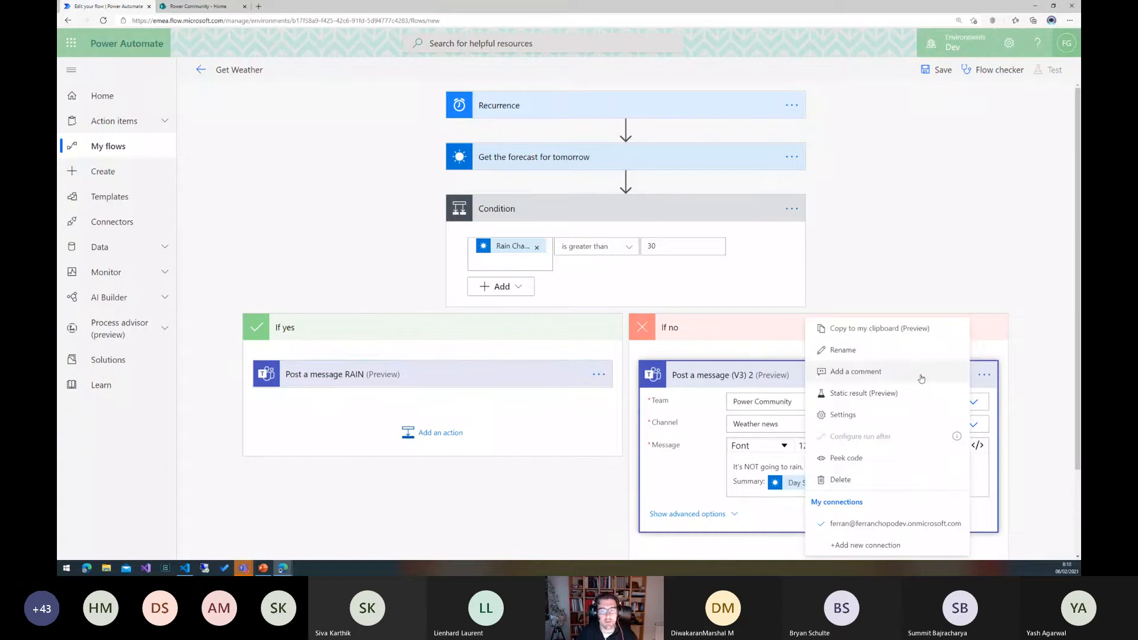
{"action": "left_click", "coordinate": [860, 351]}
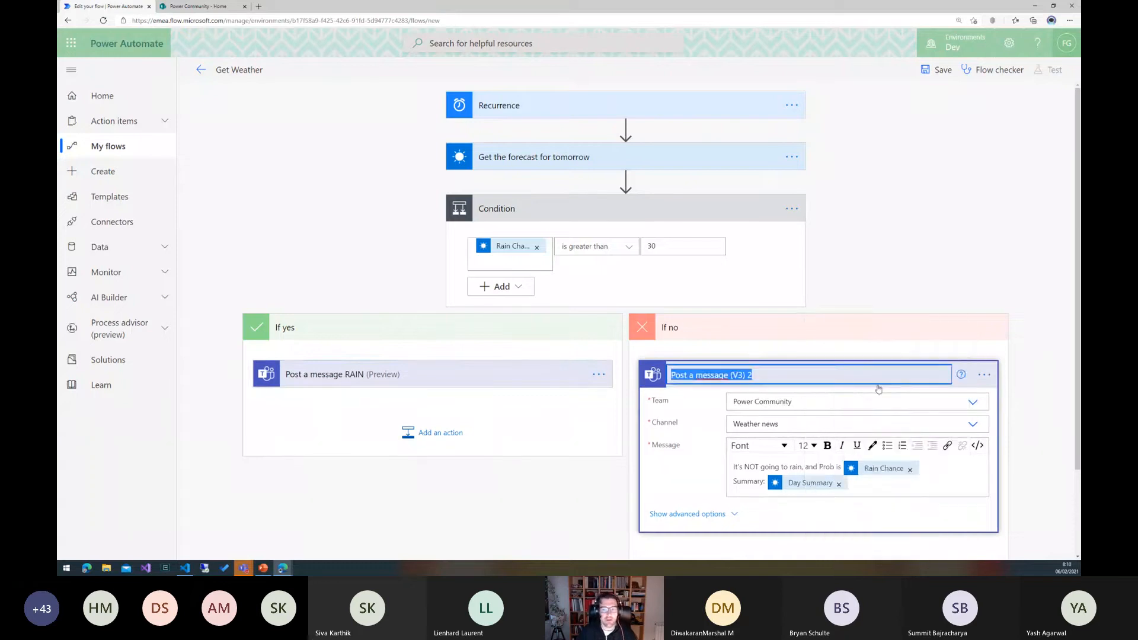
{"action": "key", "text": "End"}
{"action": "key", "text": "BackSpace"}
{"action": "key", "text": "BackSpace"}
{"action": "key", "text": "BackSpace"}
{"action": "key", "text": "BackSpace"}
{"action": "key", "text": "BackSpace"}
{"action": "key", "text": "BackSpace"}
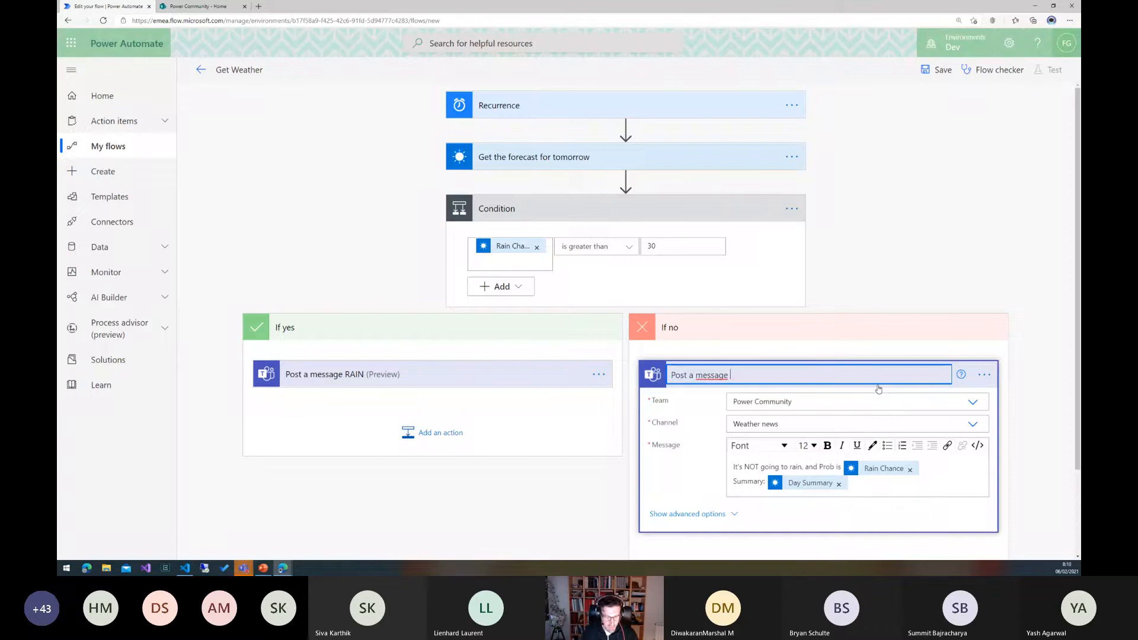
{"action": "type", "text": "NO"}
{"action": "key", "text": "BackSpace"}
{"action": "type", "text": "T RAIN"}
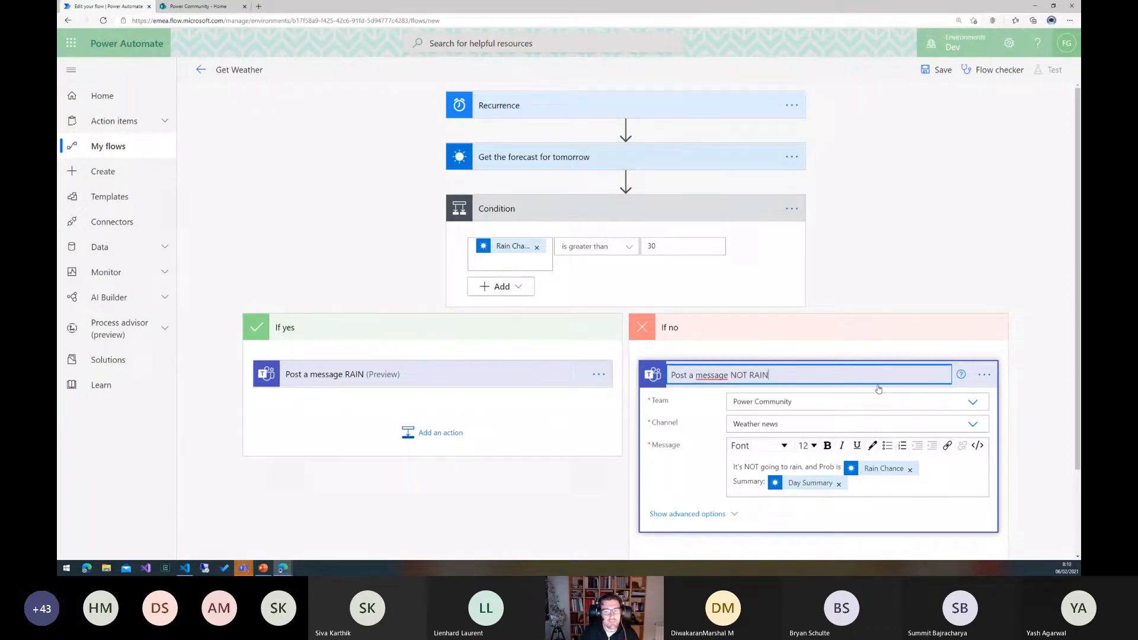
{"action": "left_click", "coordinate": [874, 305]}
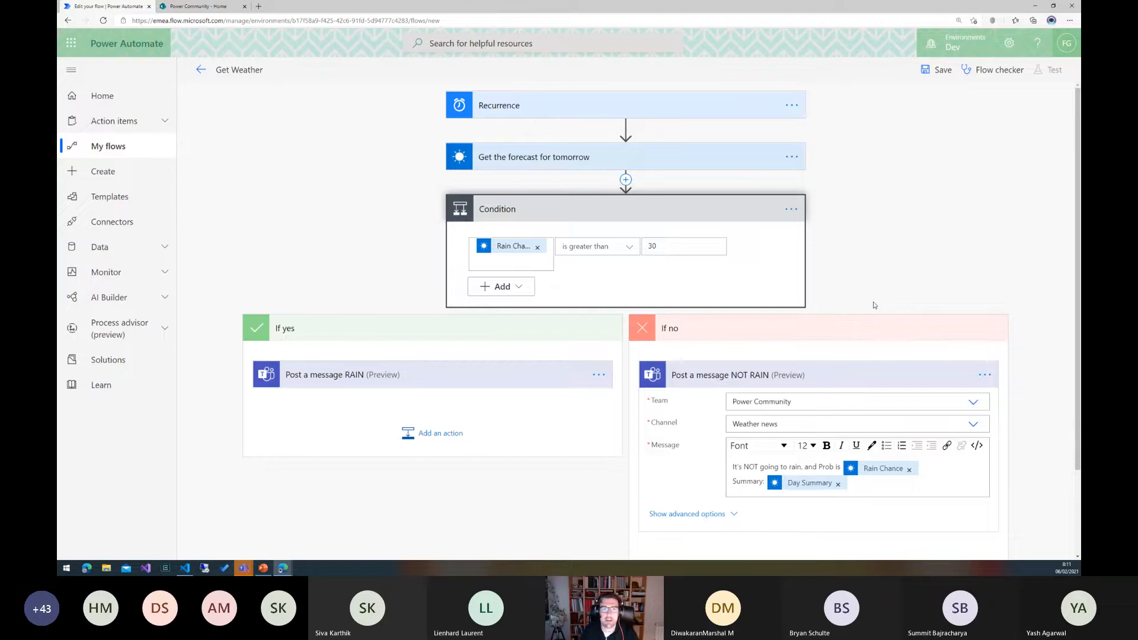
Save the Get Weather flow and run it as a manual test.
{"action": "left_click", "coordinate": [940, 70]}
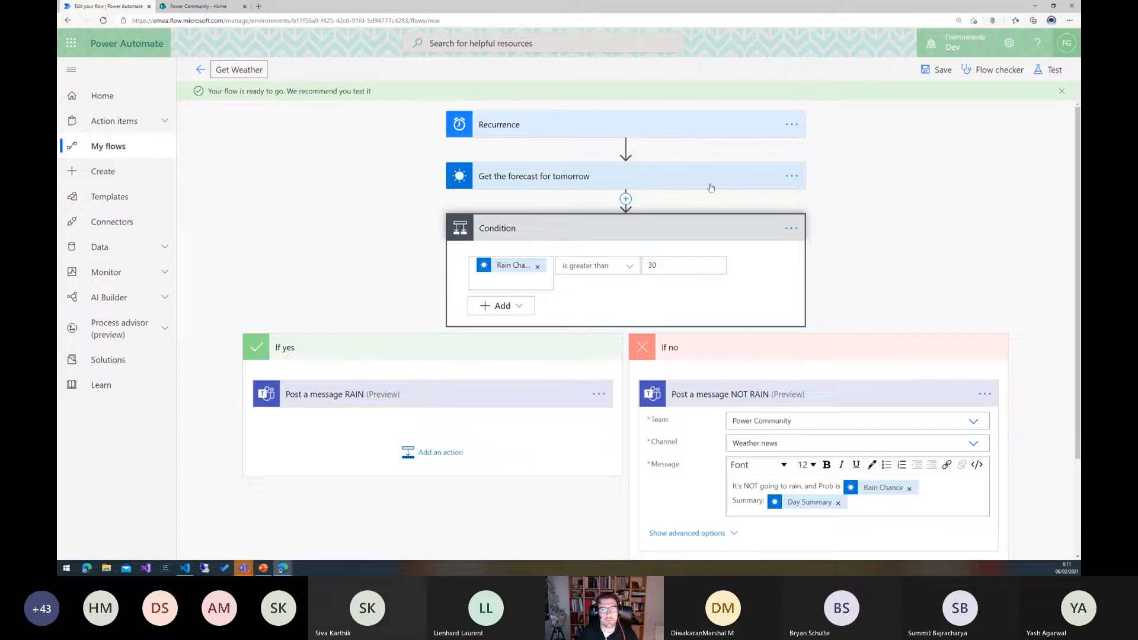
{"action": "left_click", "coordinate": [1044, 77]}
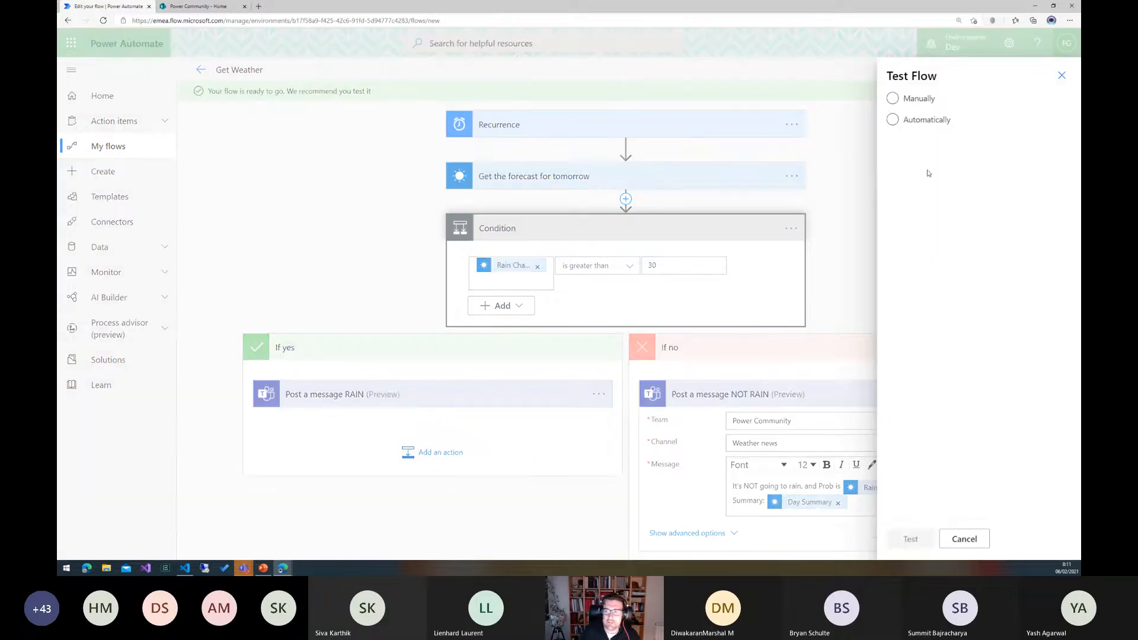
{"action": "left_click", "coordinate": [911, 101]}
{"action": "left_click", "coordinate": [923, 544]}
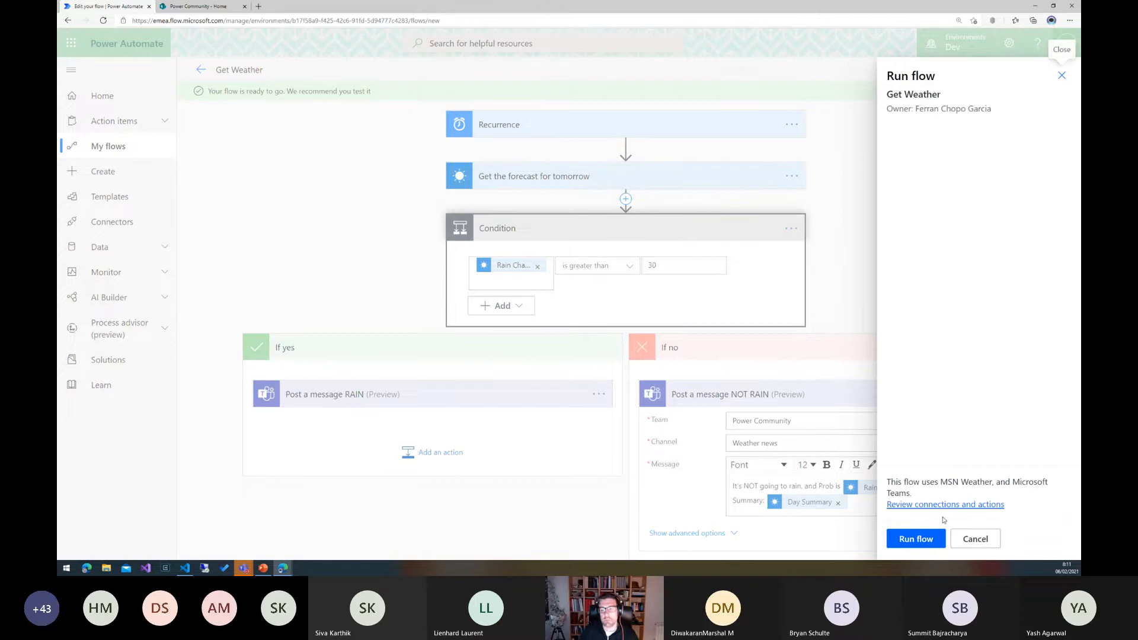
{"action": "left_click", "coordinate": [915, 538]}
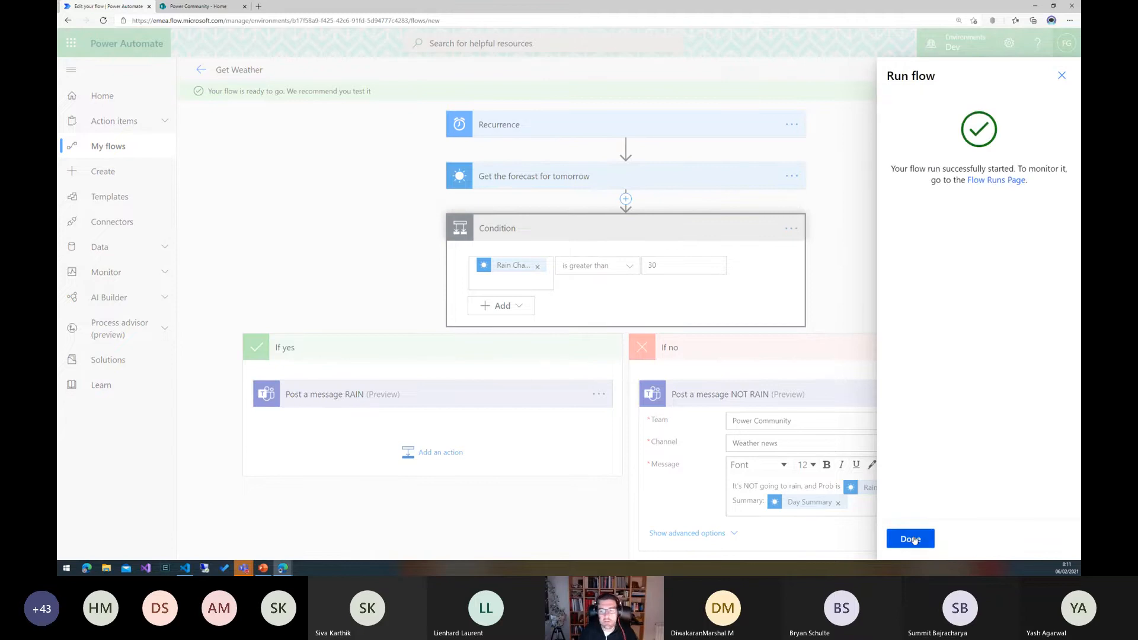
{"action": "left_click", "coordinate": [913, 538]}
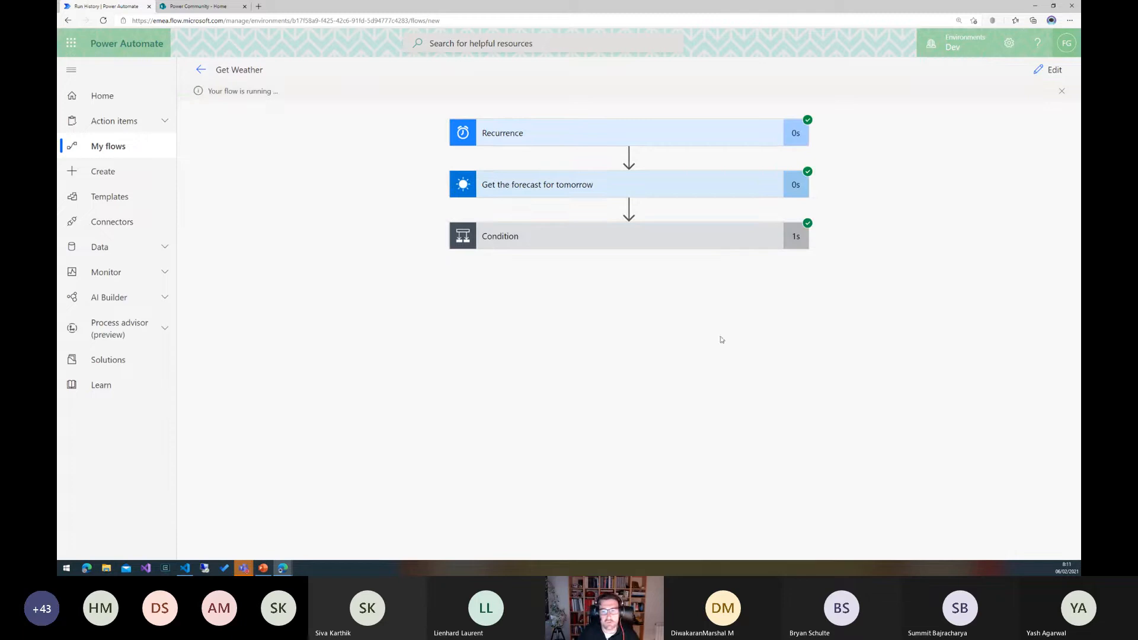
Examine the test run's Condition result and the team, channel and message inputs of the Post a message RAIN action.
{"action": "left_click", "coordinate": [689, 249]}
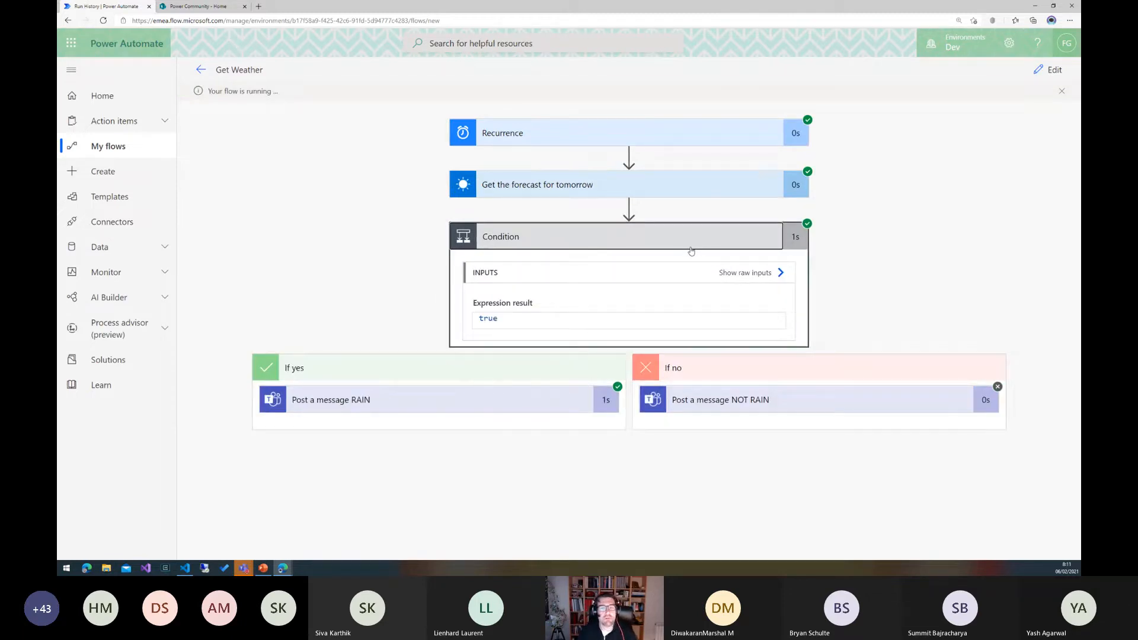
{"action": "left_click", "coordinate": [517, 401]}
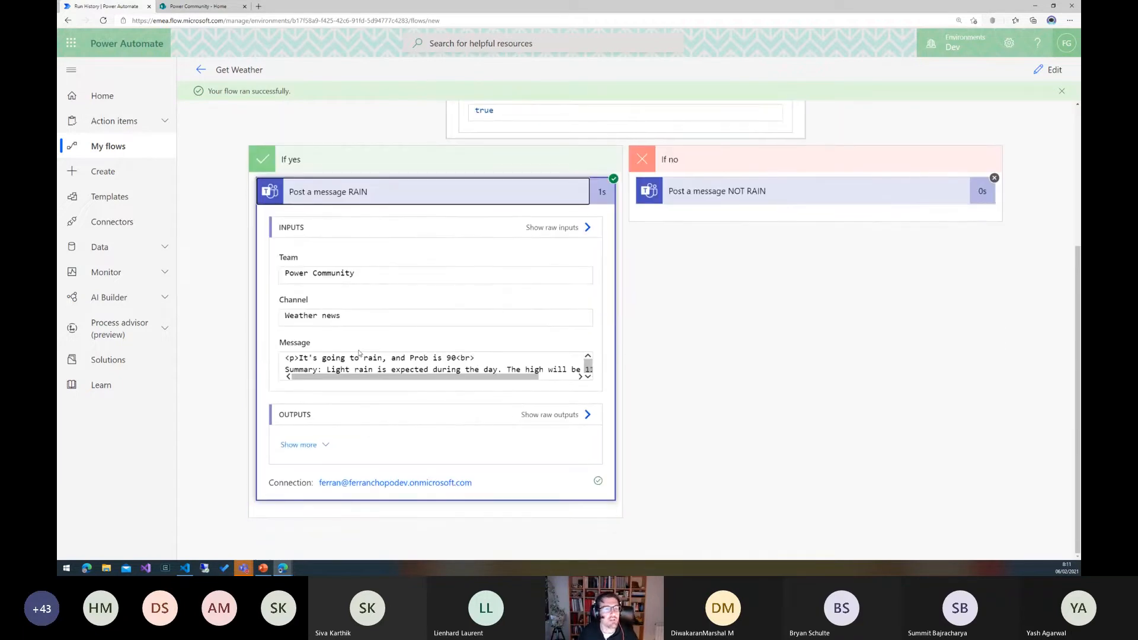
{"action": "key", "text": "ctrl+1"}
{"action": "left_click", "coordinate": [382, 329]}
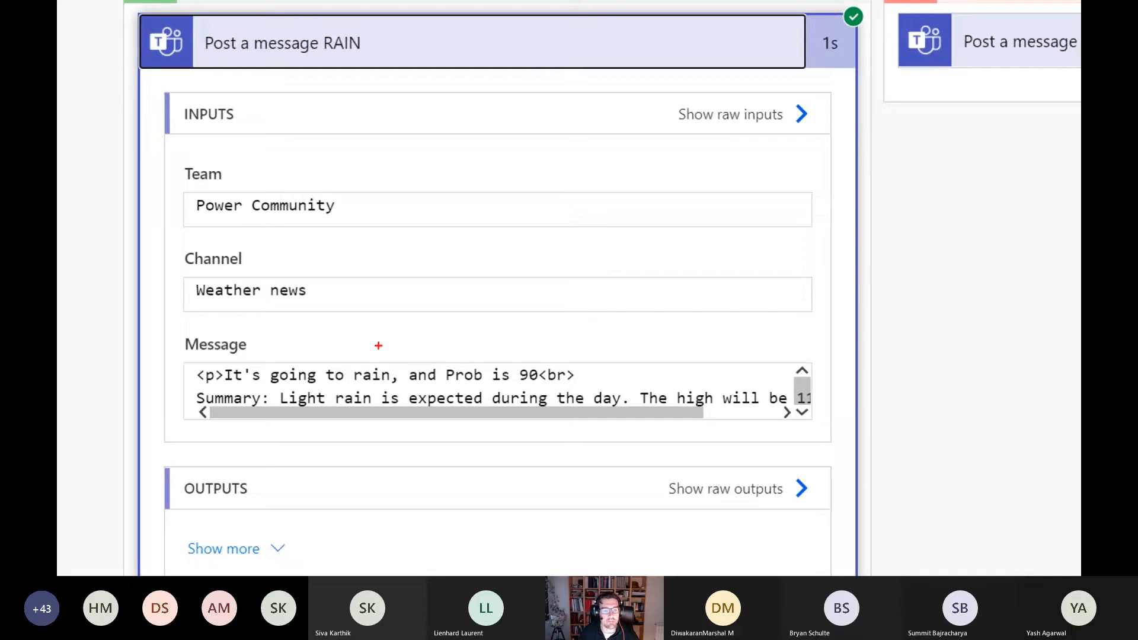
{"action": "left_click_drag", "start_coordinate": [379, 346], "coordinate": [408, 316]}
{"action": "key", "text": "Escape"}
{"action": "scroll", "coordinate": [582, 346], "scroll_direction": "up", "scroll_amount": 4}
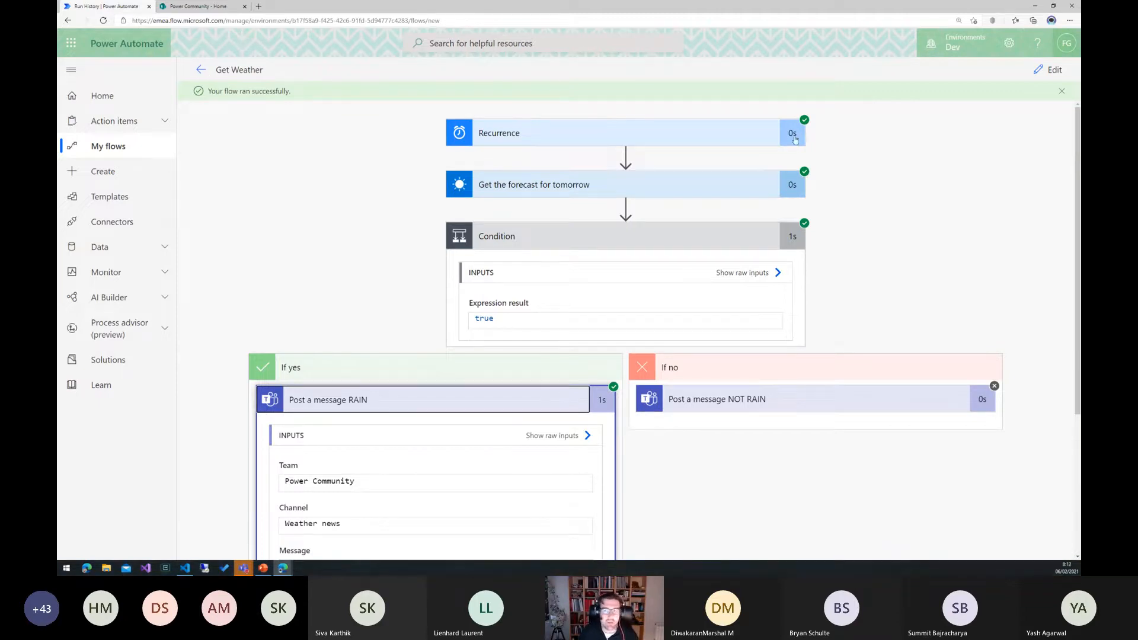
Return the Get Weather flow to edit mode and switch to the PowerPoint presentation.
{"action": "left_click", "coordinate": [1048, 71]}
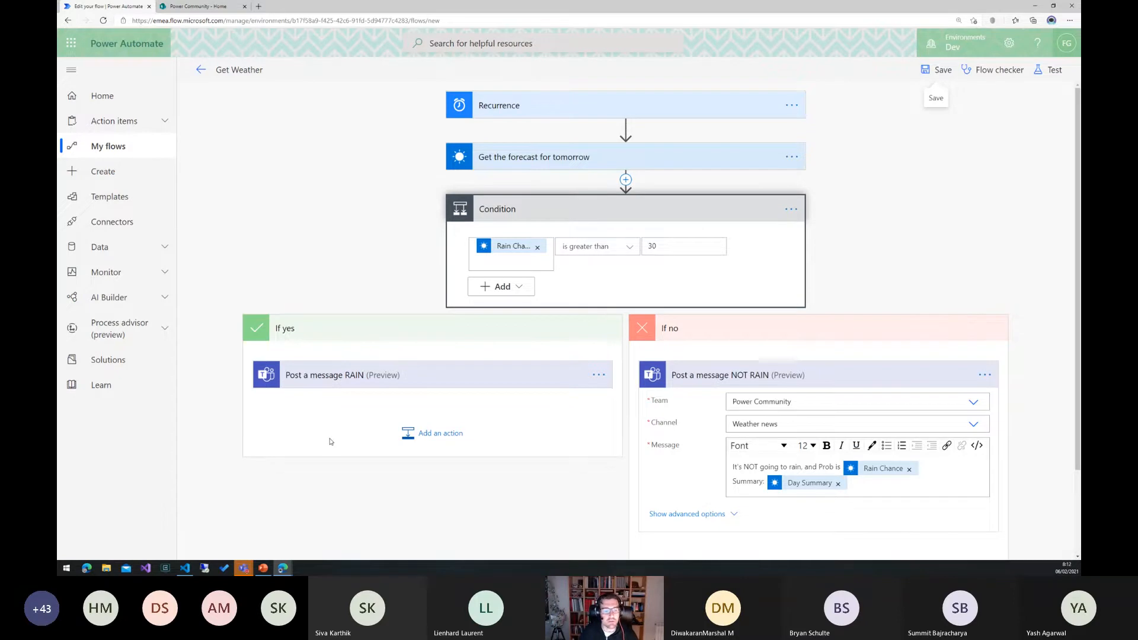
{"action": "left_click", "coordinate": [263, 569]}
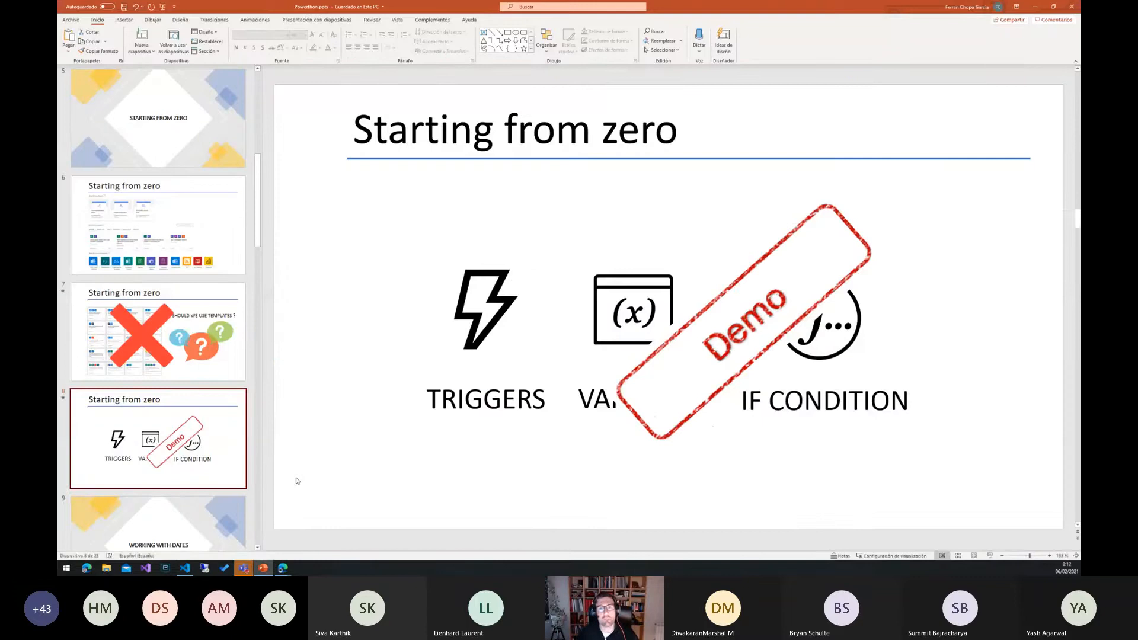
Start the slide show from the "WORKING WITH DATES" section slide.
{"action": "left_click", "coordinate": [209, 520]}
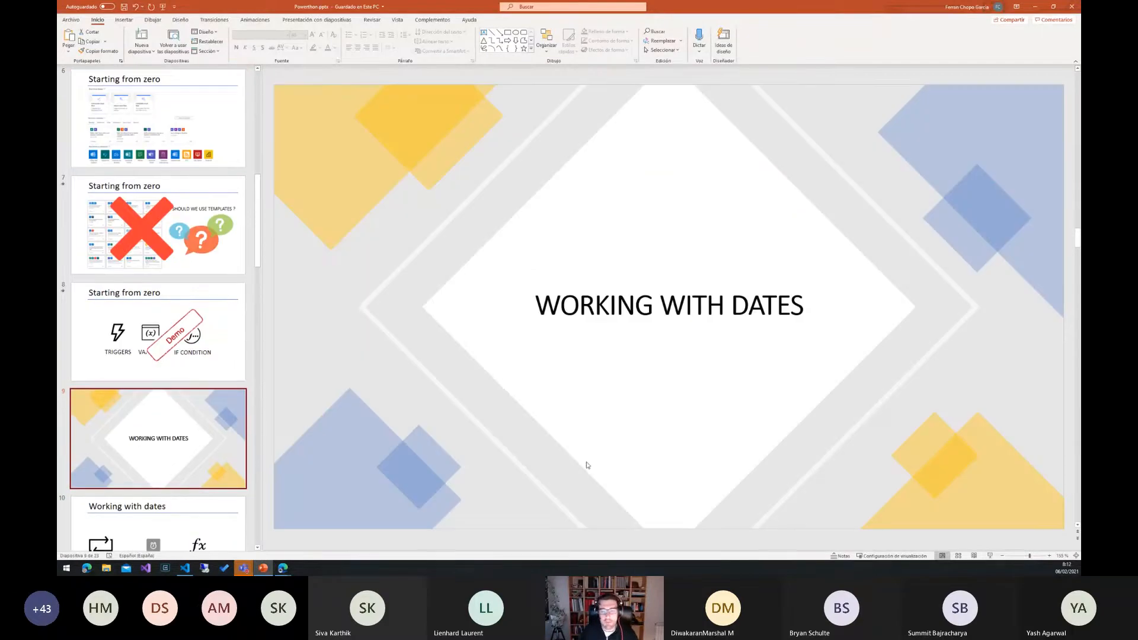
{"action": "left_click", "coordinate": [990, 556]}
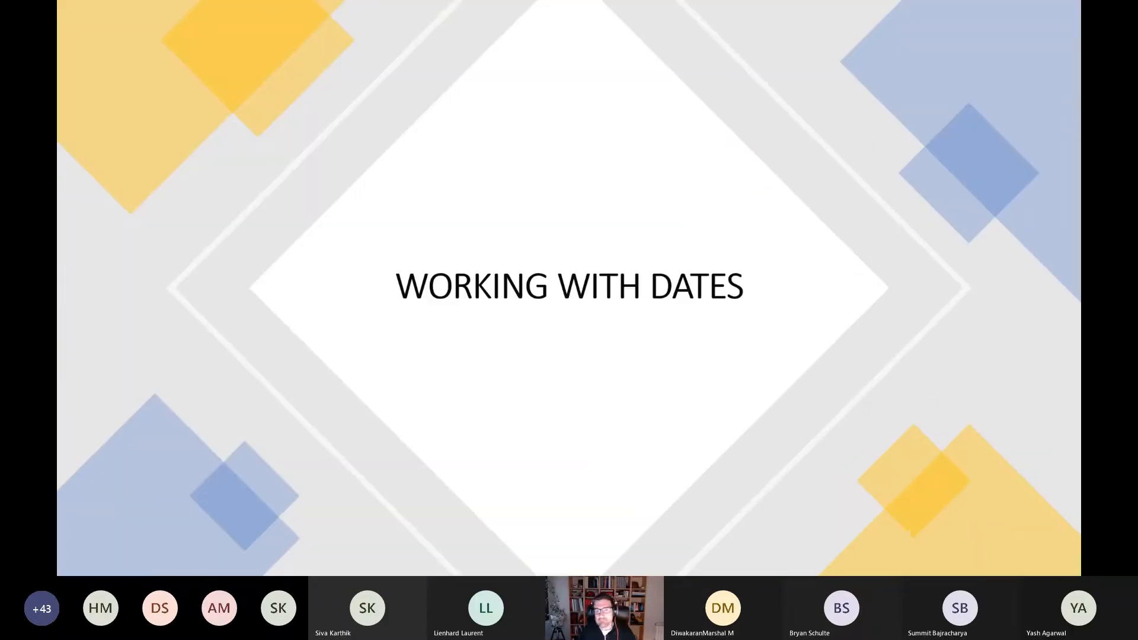
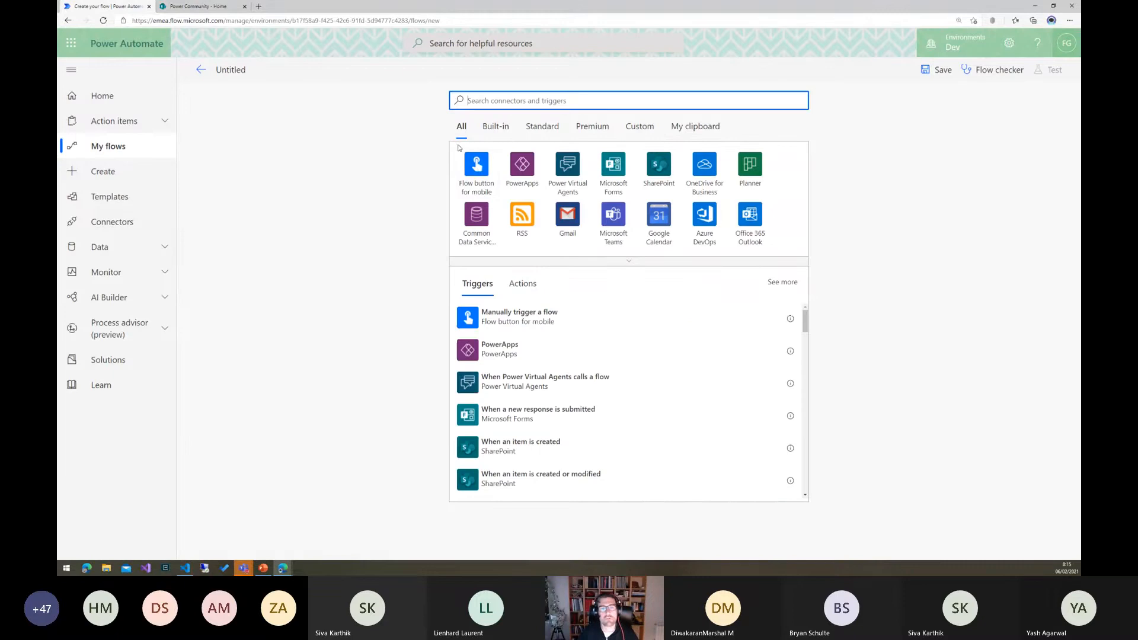
Give the untitled flow a manual trigger and choose the SharePoint connector for a new step after it.
{"action": "left_click", "coordinate": [492, 169]}
{"action": "left_click", "coordinate": [494, 168]}
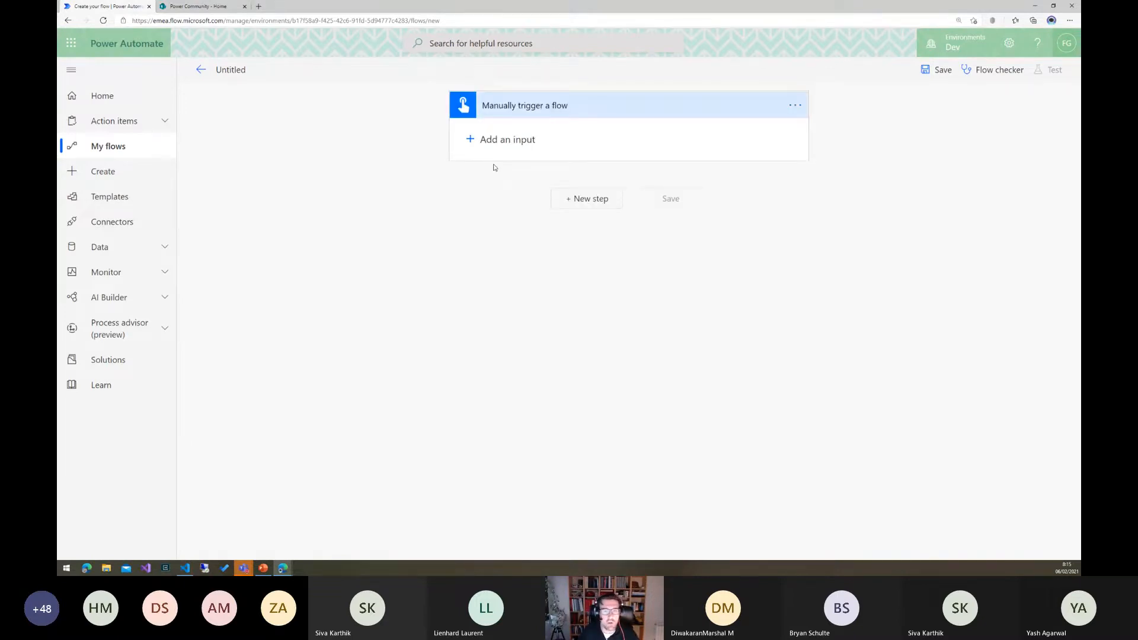
{"action": "left_click", "coordinate": [591, 201]}
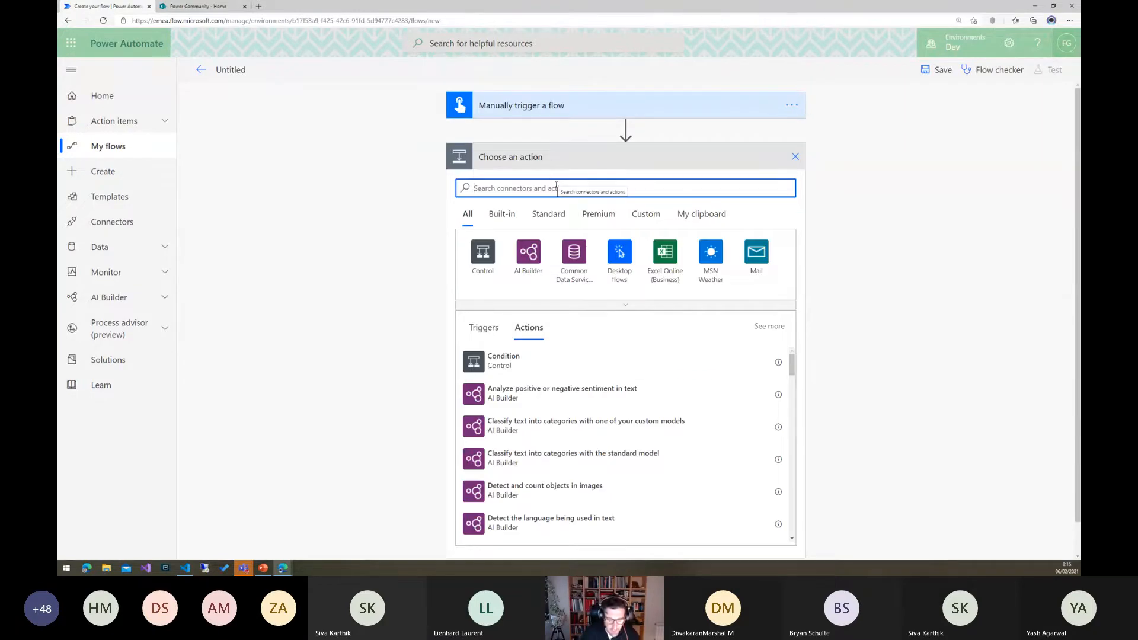
{"action": "type", "text": "sha"}
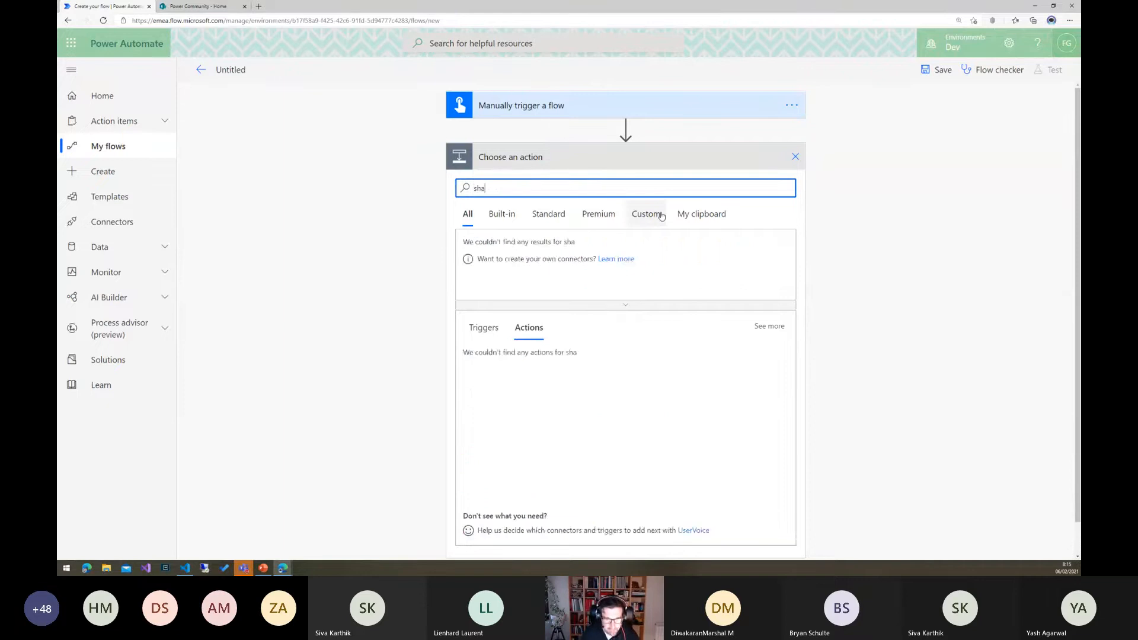
{"action": "left_click", "coordinate": [490, 249]}
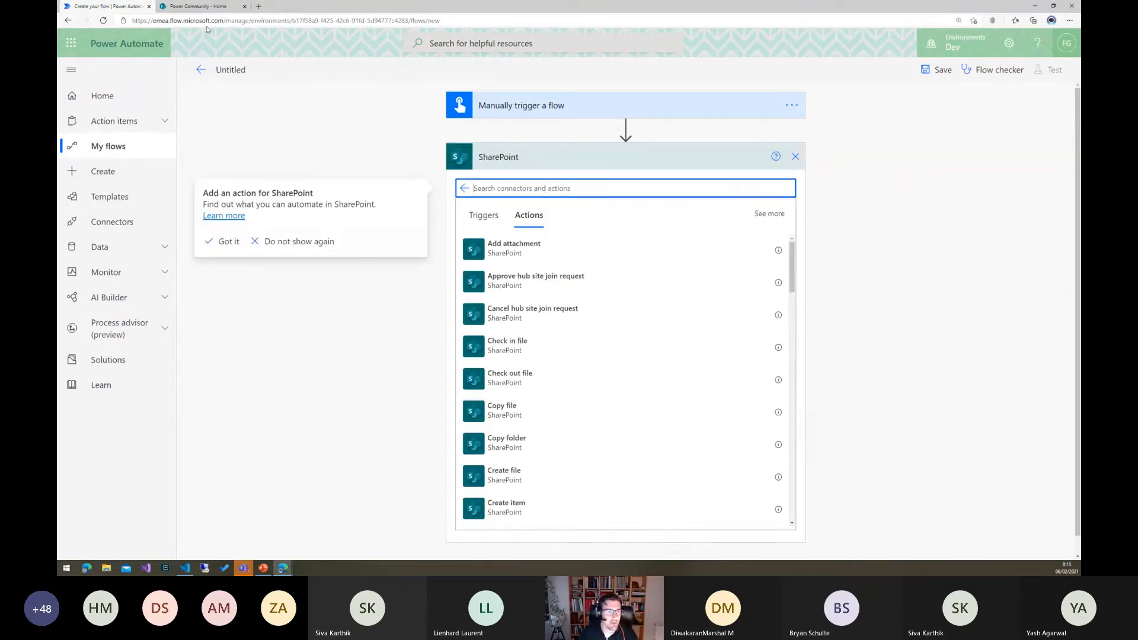
Switch to the Power Community SharePoint site and examine the Expenses list, especially its Amount and Status columns.
{"action": "left_click", "coordinate": [205, 7]}
{"action": "left_click", "coordinate": [113, 269]}
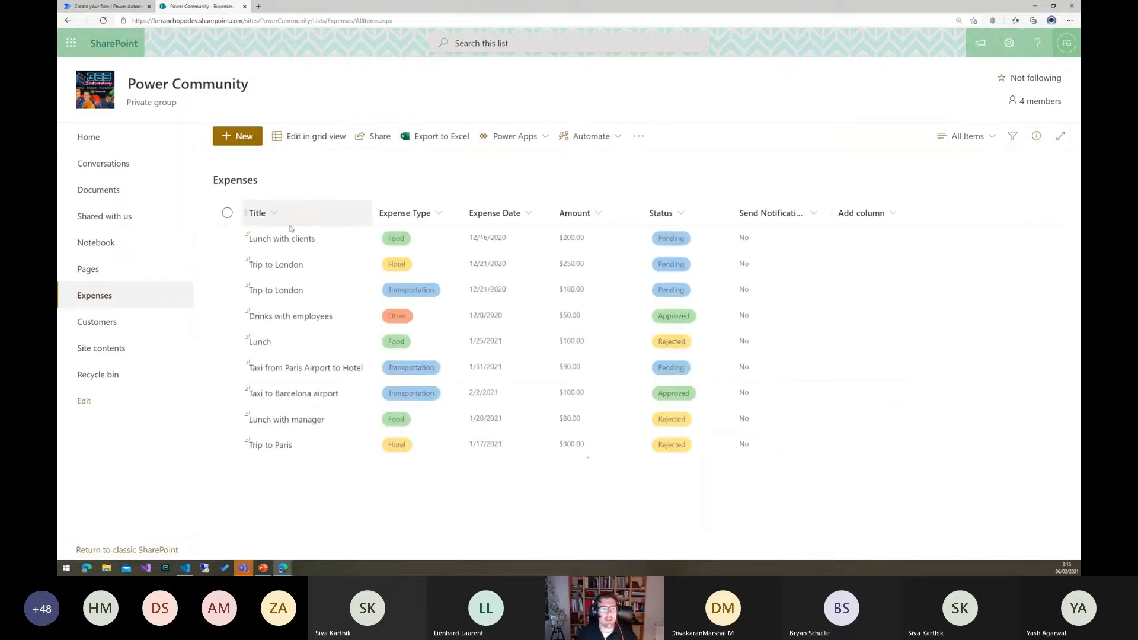
{"action": "mouse_move", "coordinate": [189, 193]}
{"action": "left_mouse_down"}
{"action": "mouse_move", "coordinate": [611, 290]}
{"action": "mouse_move", "coordinate": [804, 470]}
{"action": "left_mouse_up"}
{"action": "left_click_drag", "start_coordinate": [674, 183], "coordinate": [592, 212]}
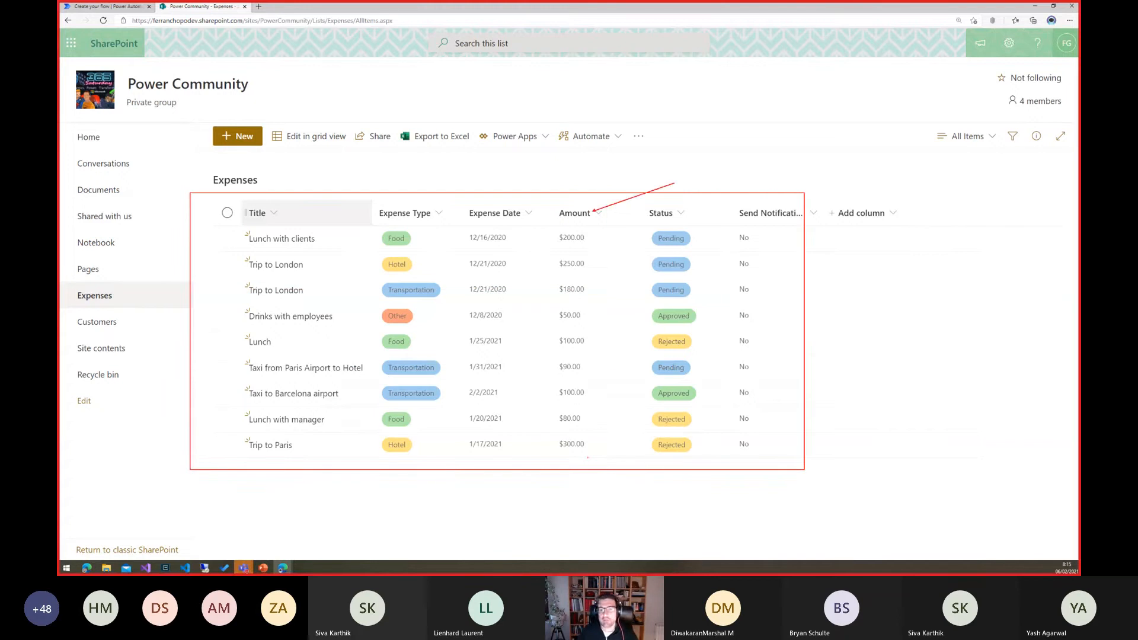
{"action": "left_click_drag", "start_coordinate": [678, 203], "coordinate": [713, 168]}
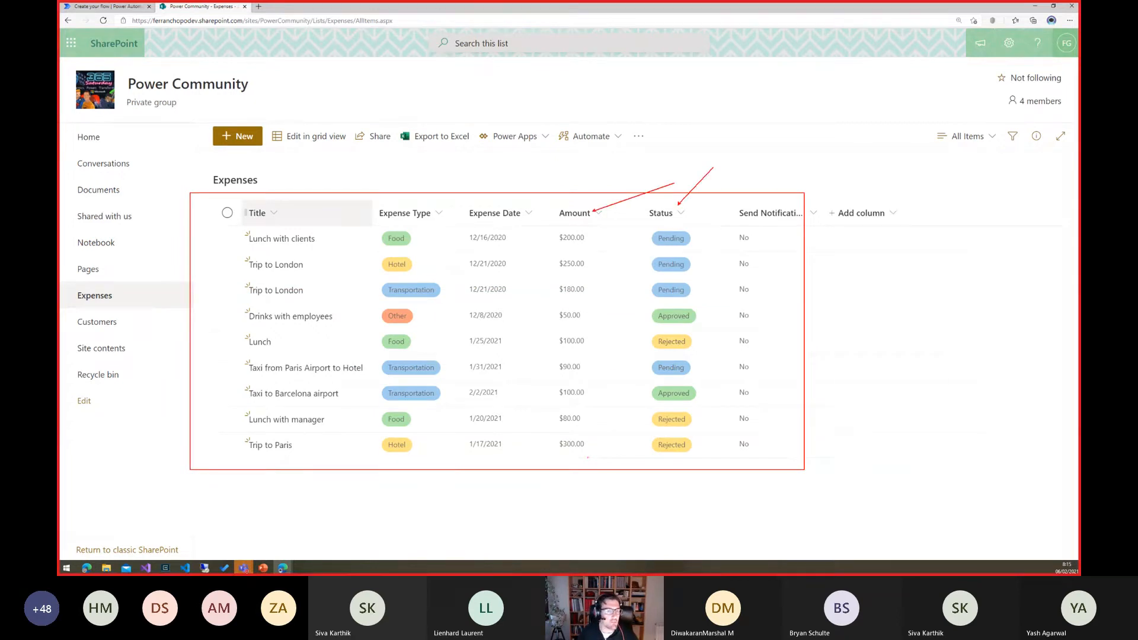
{"action": "key", "text": "Escape"}
Return to the flow and add the SharePoint Get items action after the manual trigger.
{"action": "left_click", "coordinate": [137, 10]}
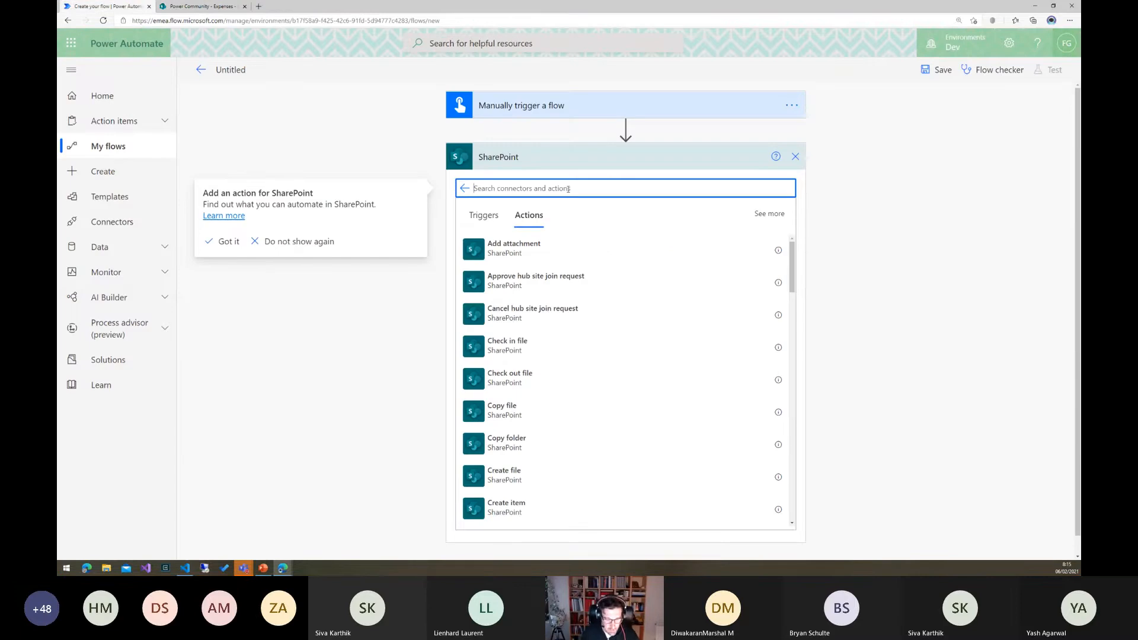
{"action": "type", "text": "get"}
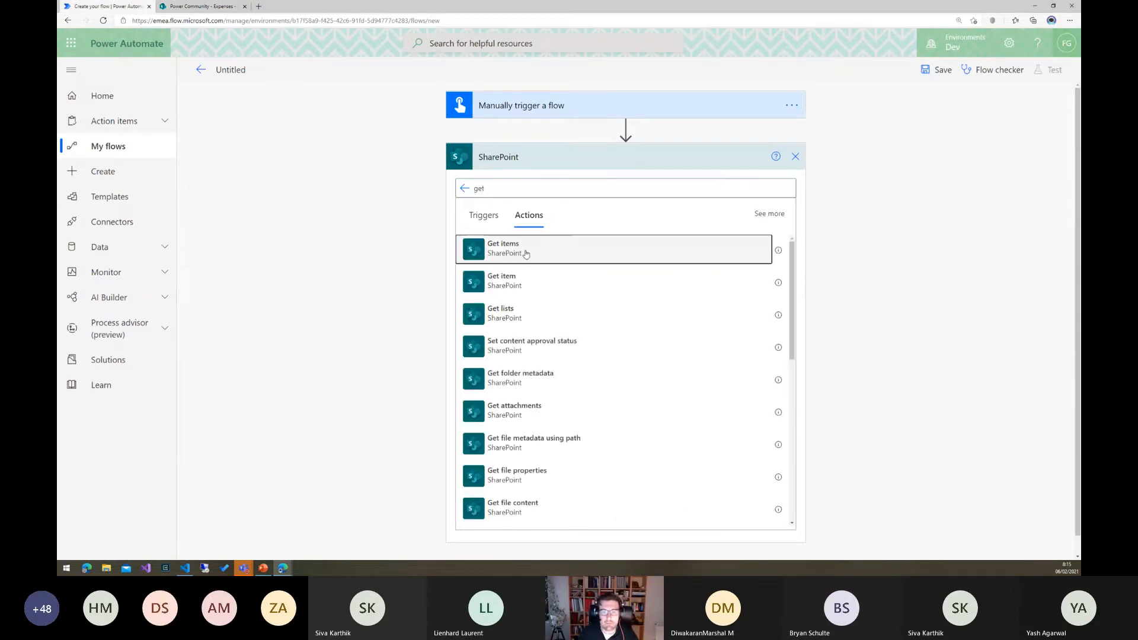
{"action": "left_click", "coordinate": [520, 246]}
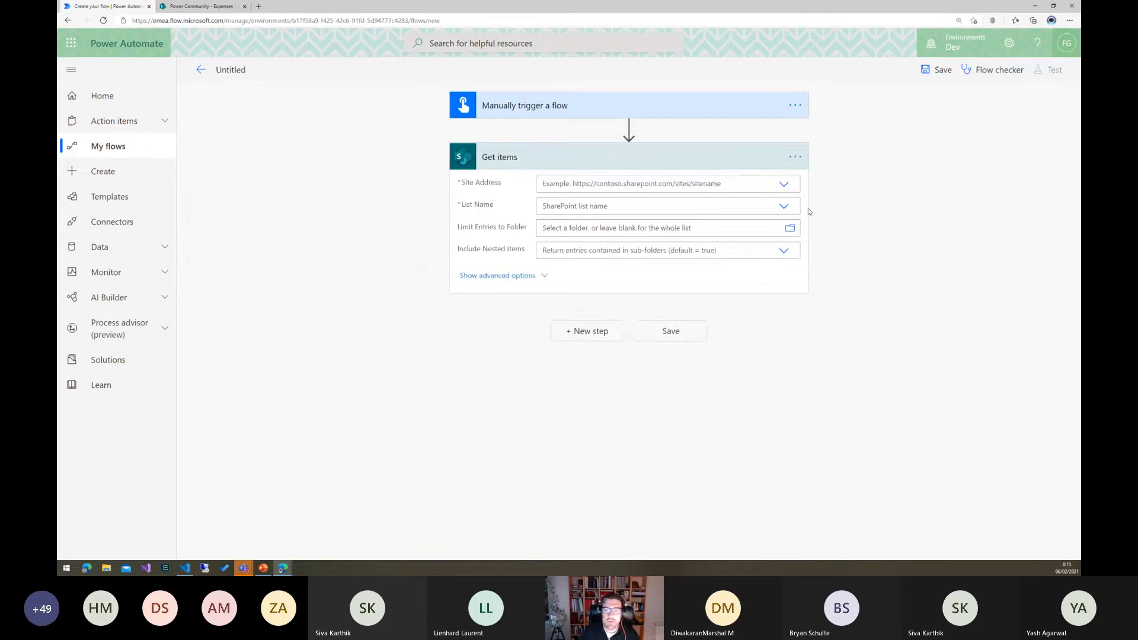
Set the Get items action's site address to Power Community and its list name to Expenses.
{"action": "left_click", "coordinate": [787, 186]}
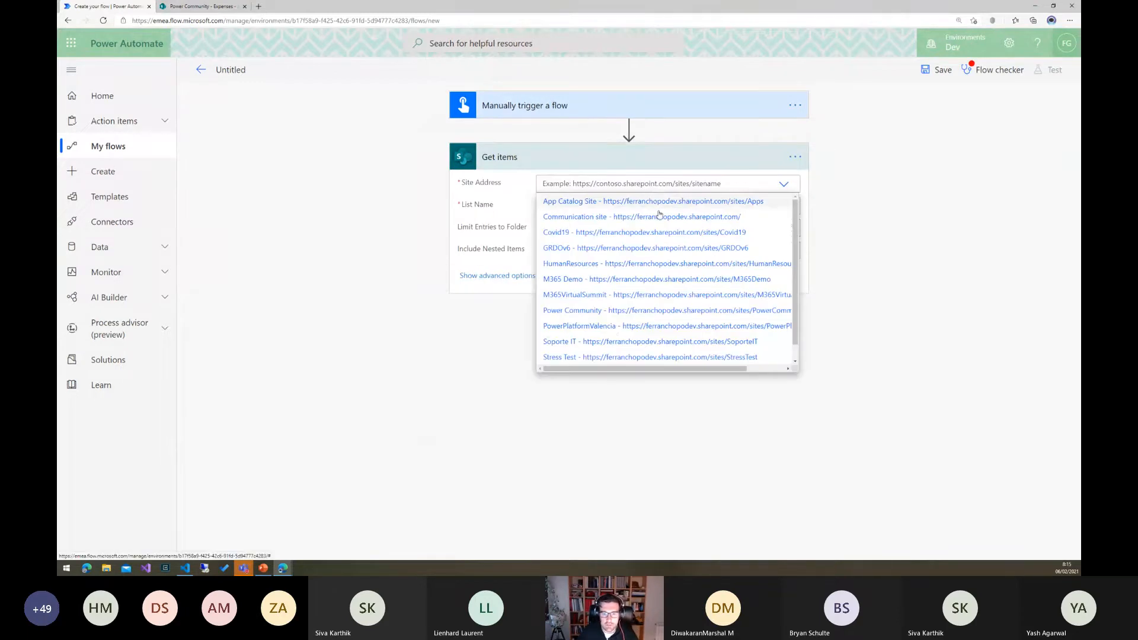
{"action": "scroll", "coordinate": [621, 323], "scroll_direction": "down", "scroll_amount": 1}
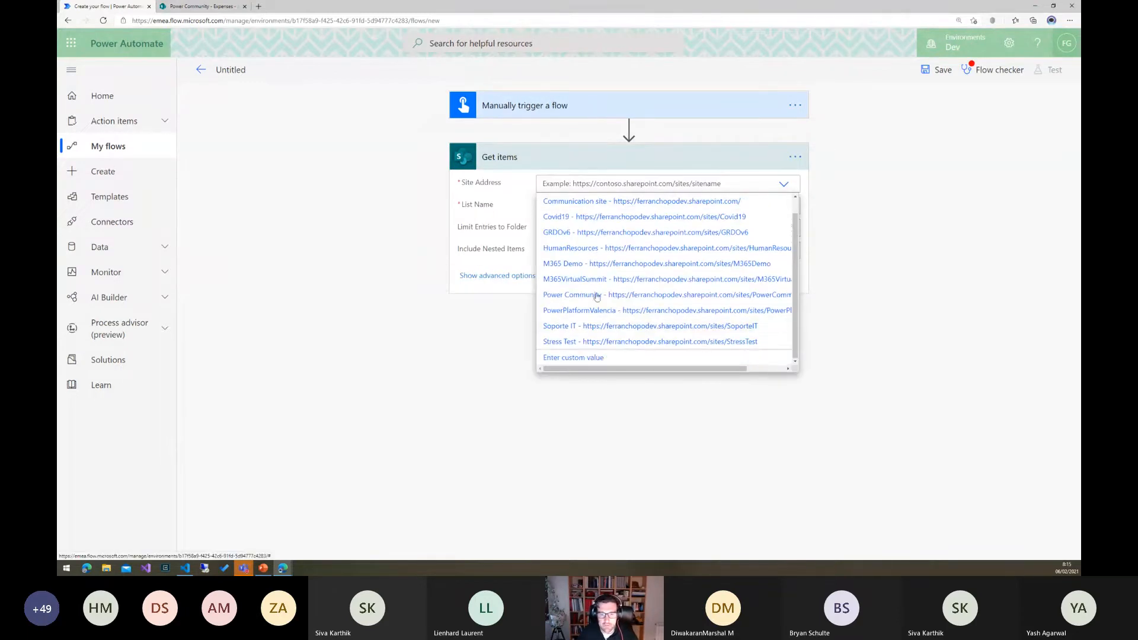
{"action": "left_click", "coordinate": [610, 294]}
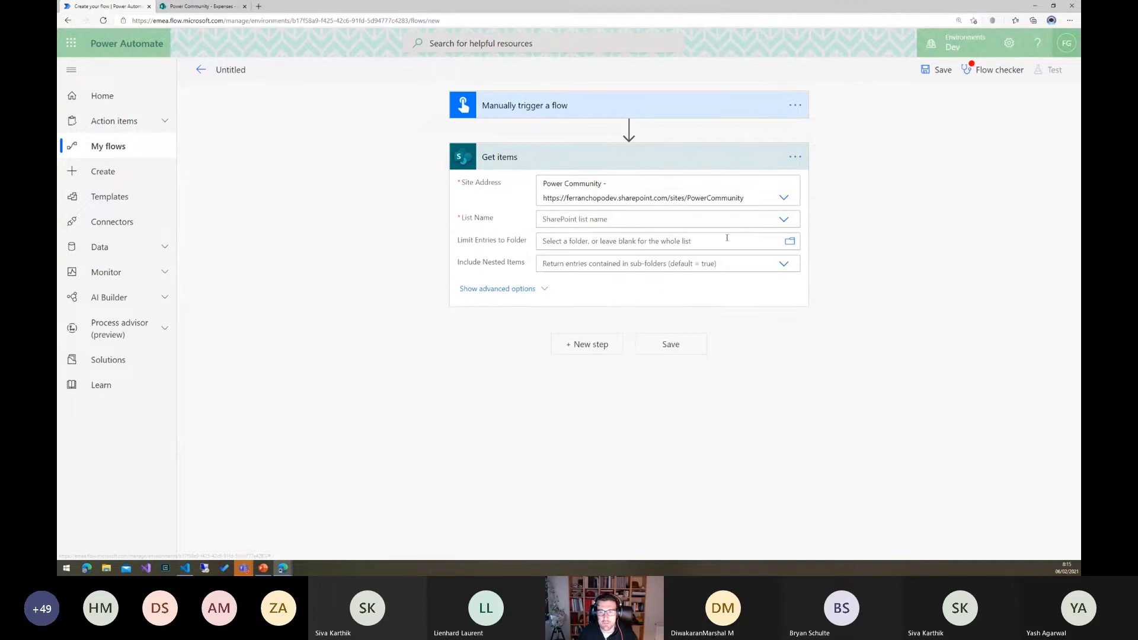
{"action": "left_click", "coordinate": [783, 219]}
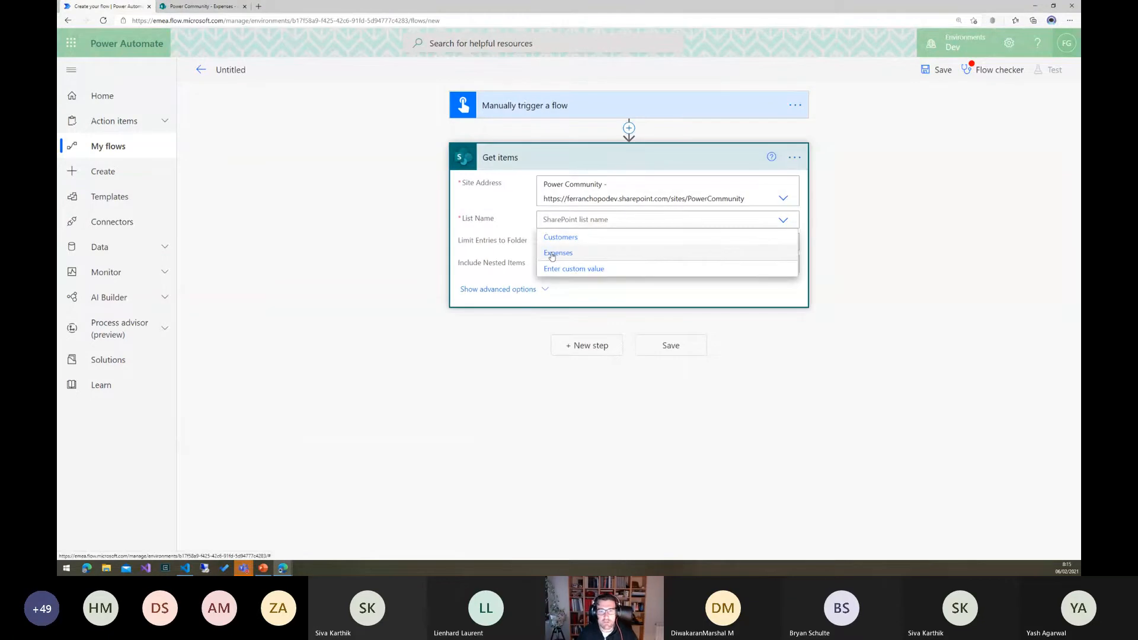
{"action": "left_click", "coordinate": [552, 253]}
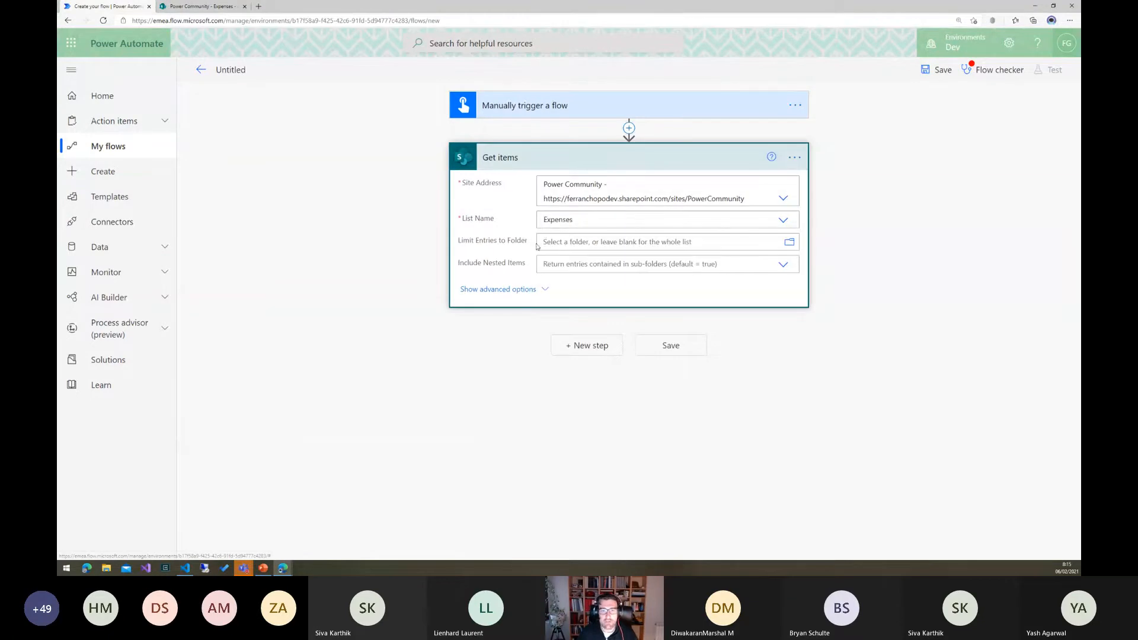
Add a Condition control action after Get items.
{"action": "left_click", "coordinate": [600, 352]}
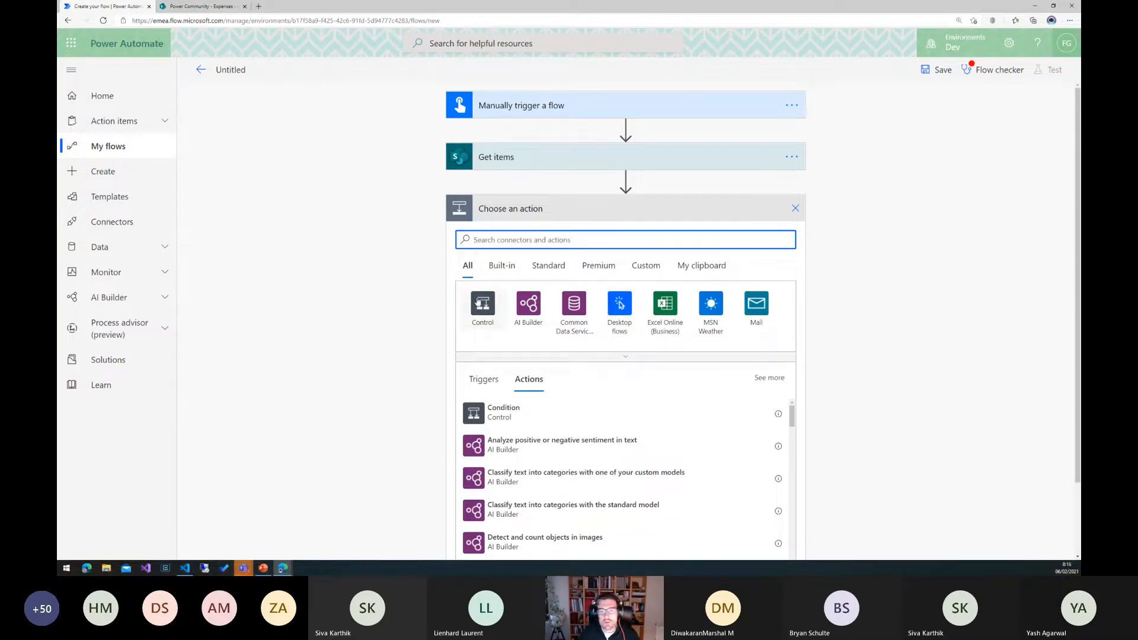
{"action": "left_click", "coordinate": [480, 304]}
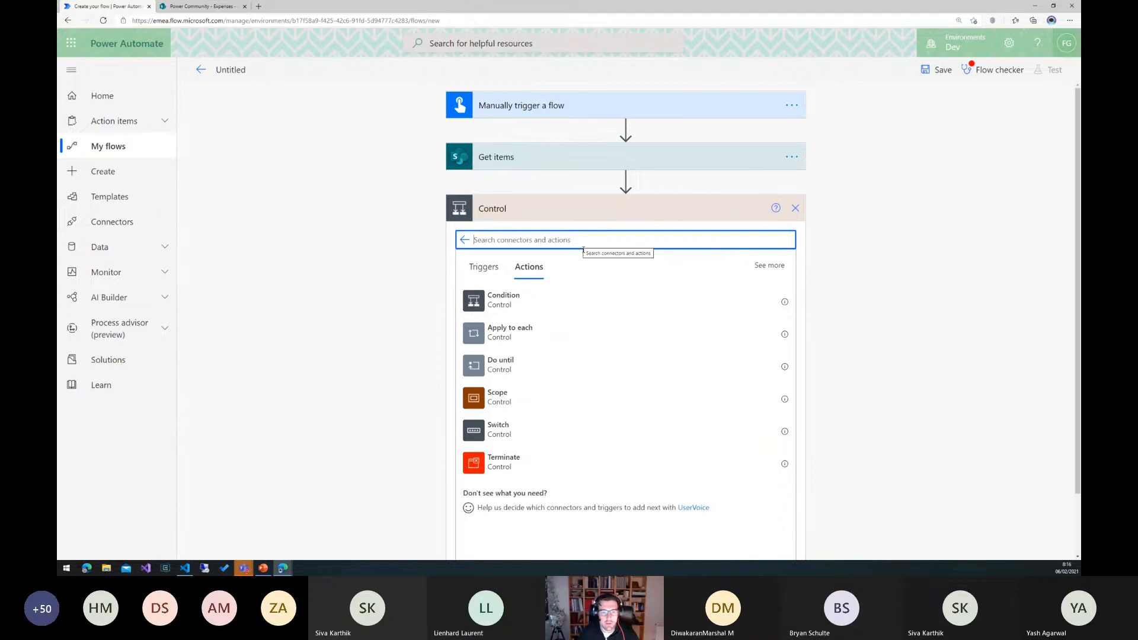
{"action": "left_click", "coordinate": [505, 306]}
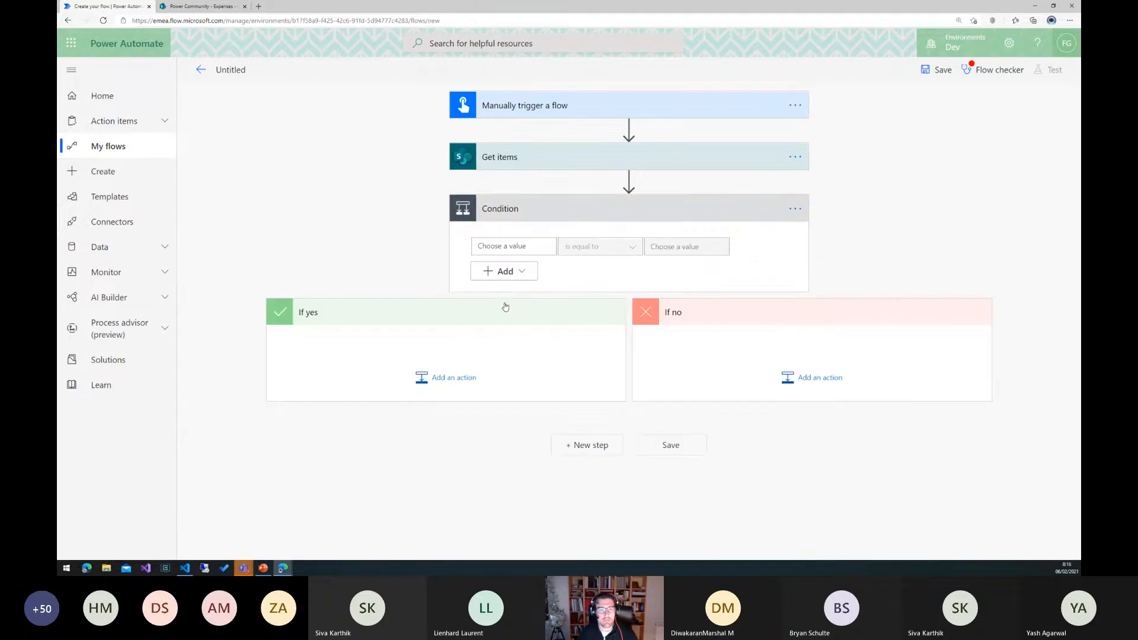
Use the Amount value from Get items as the first operand of the condition.
{"action": "left_click", "coordinate": [520, 247]}
{"action": "scroll", "coordinate": [662, 404], "scroll_direction": "down", "scroll_amount": 3}
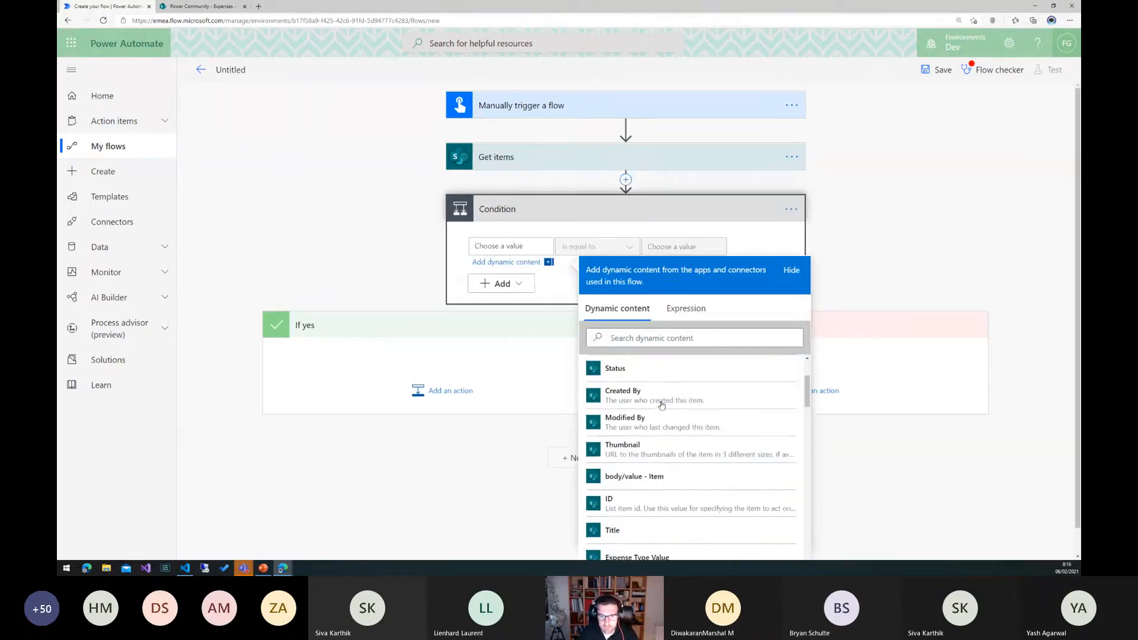
{"action": "scroll", "coordinate": [662, 405], "scroll_direction": "down", "scroll_amount": 3}
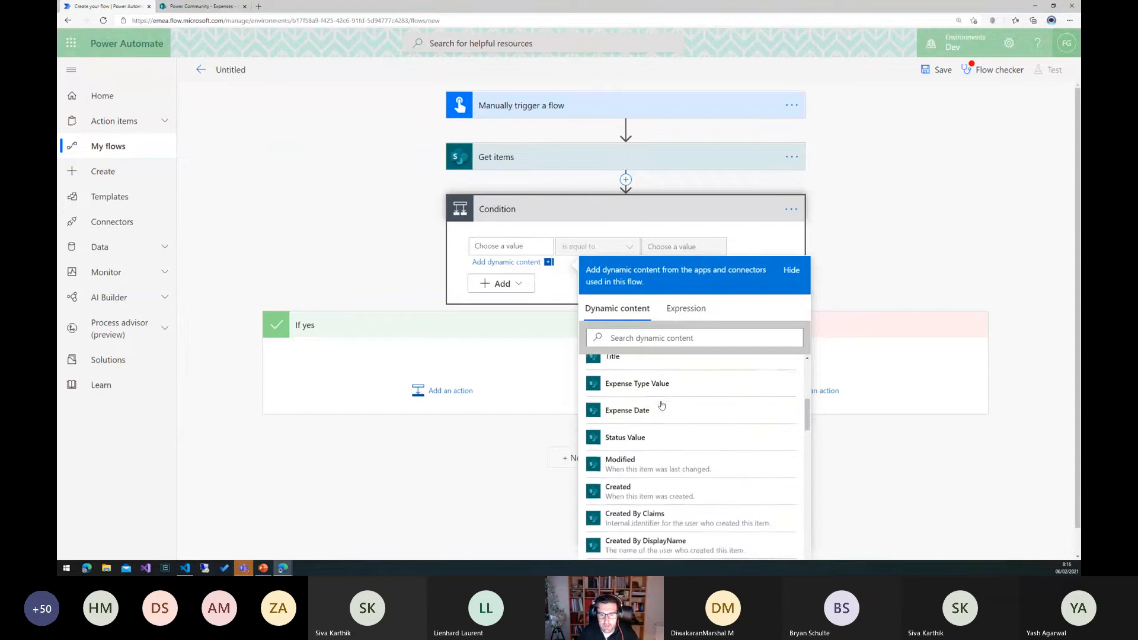
{"action": "scroll", "coordinate": [662, 405], "scroll_direction": "up", "scroll_amount": 3}
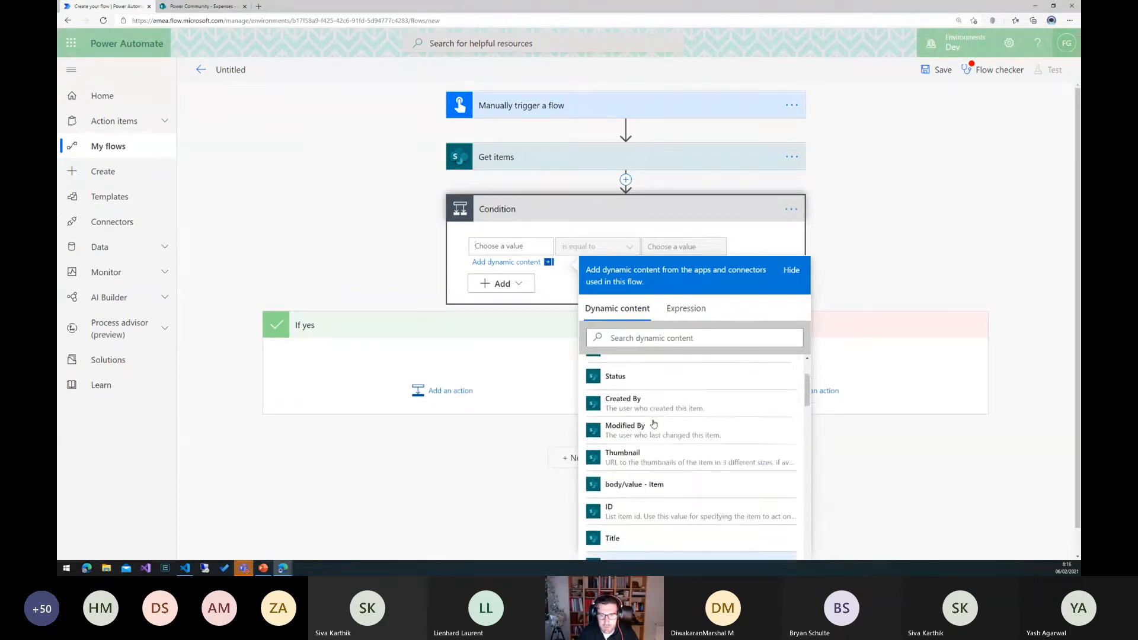
{"action": "scroll", "coordinate": [653, 424], "scroll_direction": "up", "scroll_amount": 3}
{"action": "left_click", "coordinate": [643, 337]}
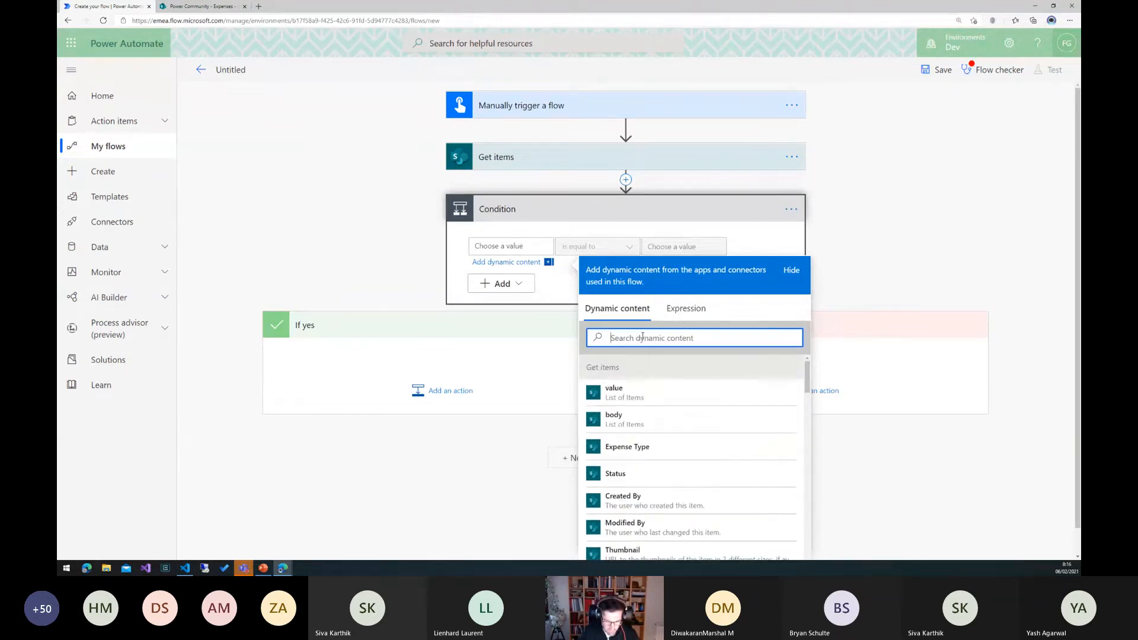
{"action": "type", "text": "amoun"}
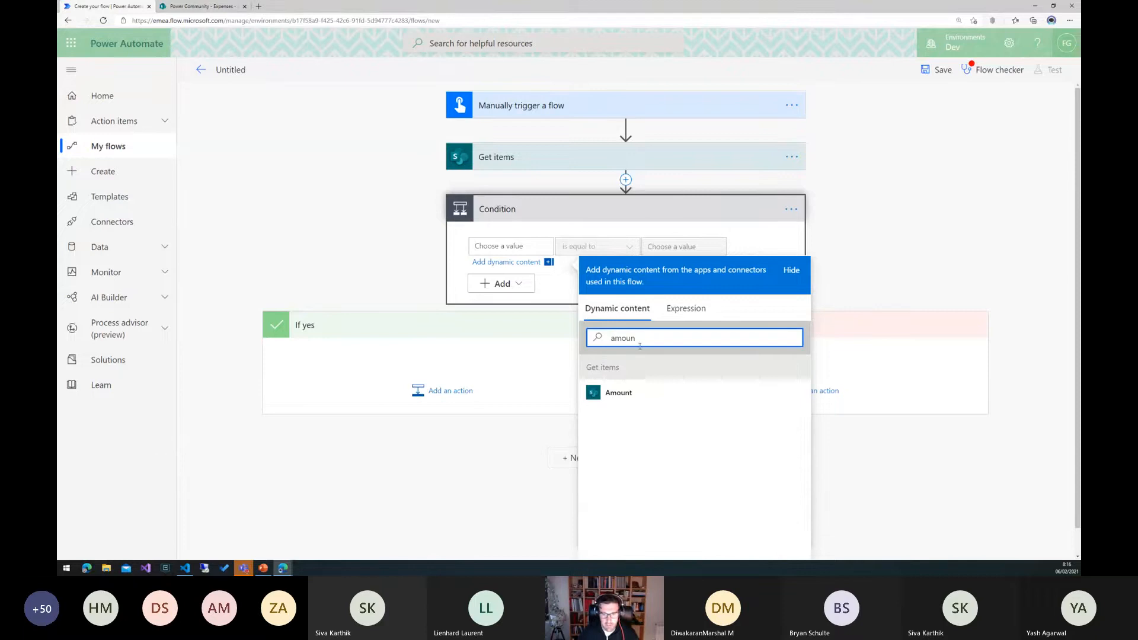
{"action": "left_click", "coordinate": [614, 394]}
{"action": "left_click", "coordinate": [578, 287]}
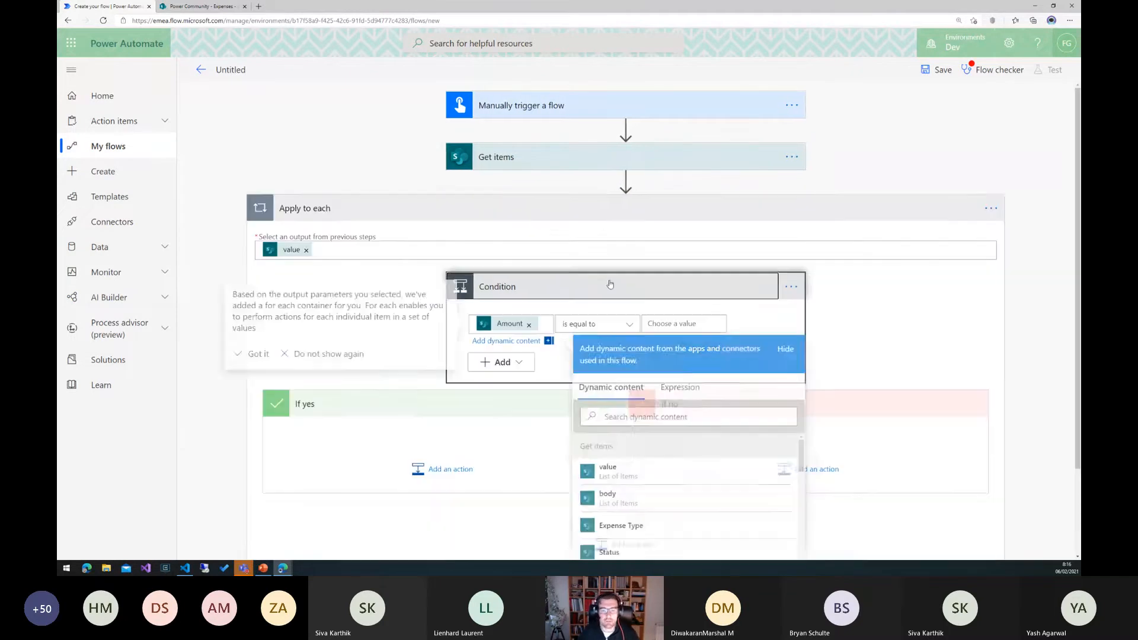
Complete the condition on Amount with the operator "is greater than" and the value 100.
{"action": "left_click", "coordinate": [611, 326]}
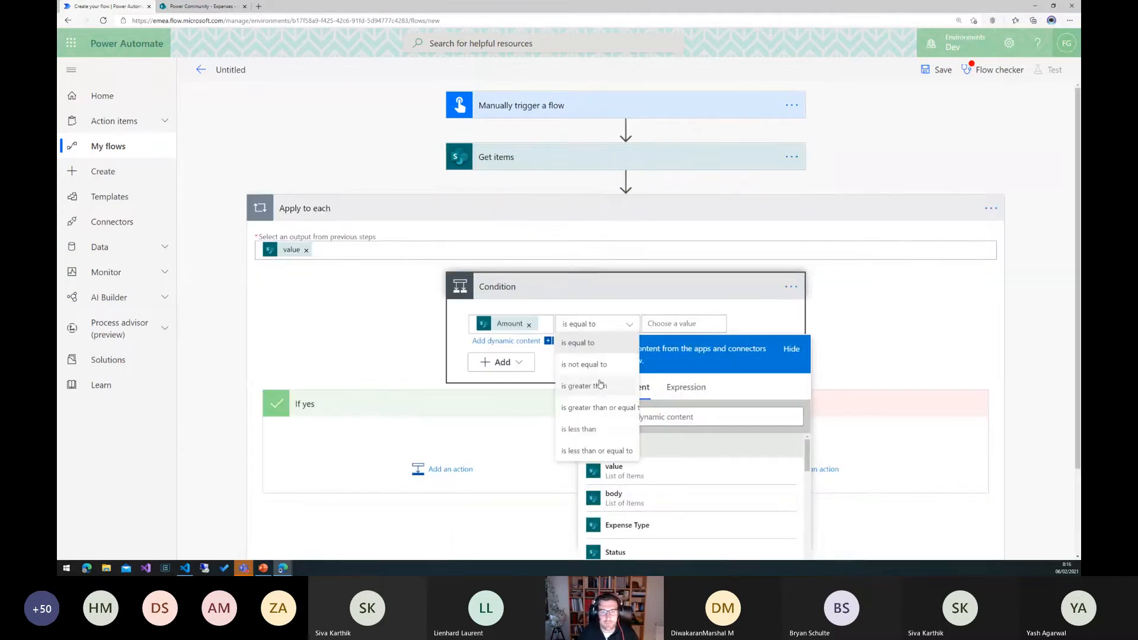
{"action": "left_click", "coordinate": [598, 408]}
{"action": "left_click", "coordinate": [665, 326]}
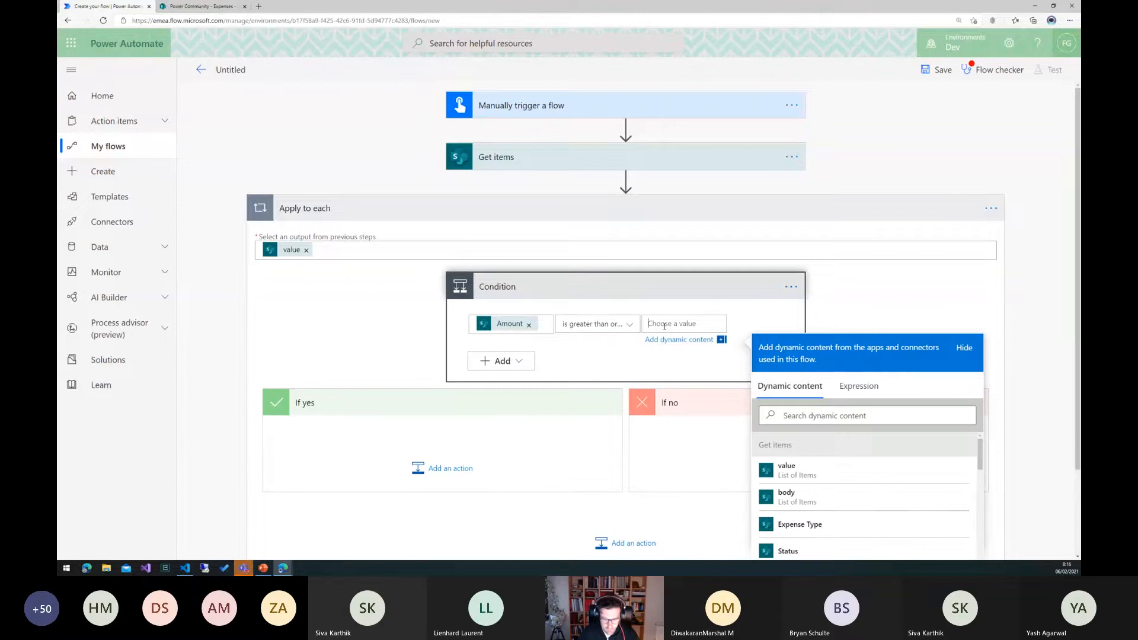
{"action": "left_click", "coordinate": [600, 330]}
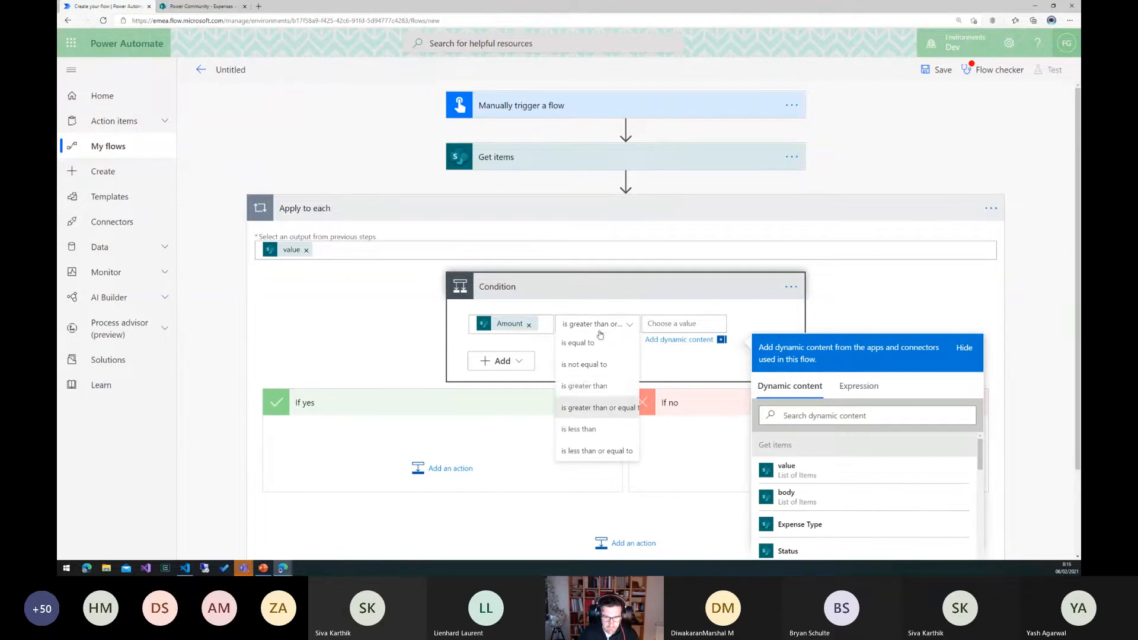
{"action": "left_click", "coordinate": [587, 386]}
{"action": "left_click", "coordinate": [659, 330]}
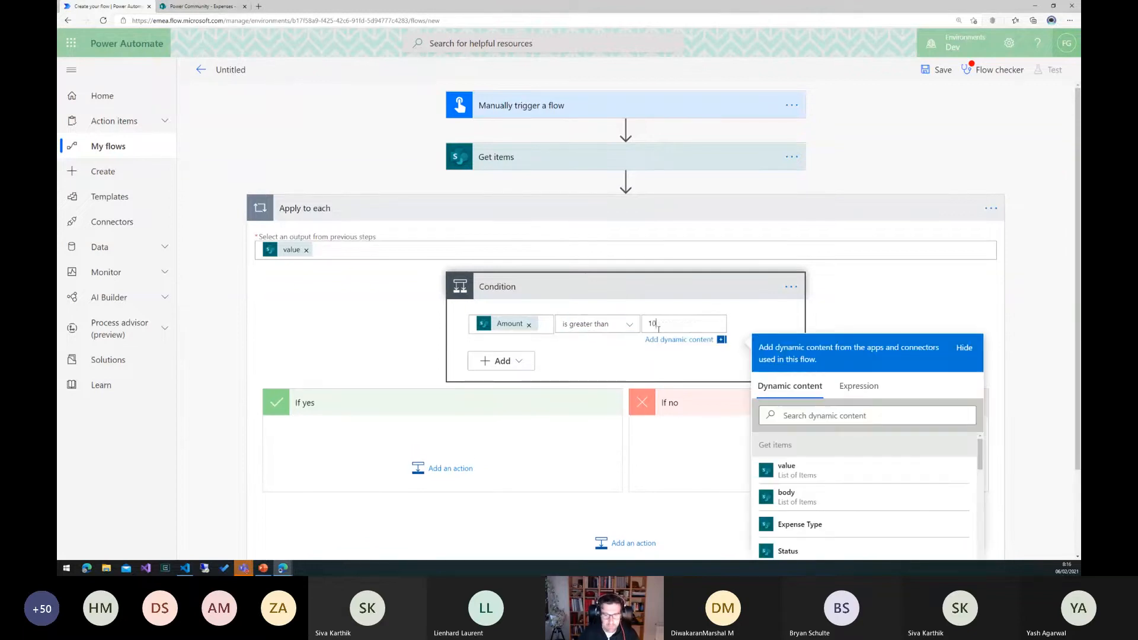
{"action": "type", "text": "100"}
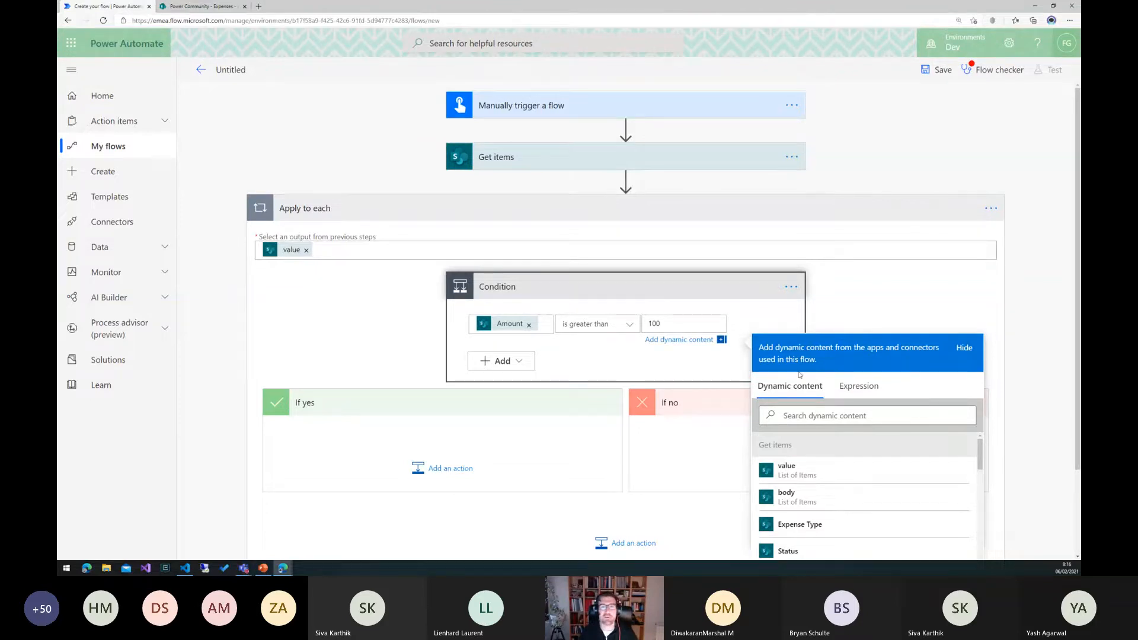
{"action": "left_click", "coordinate": [965, 348]}
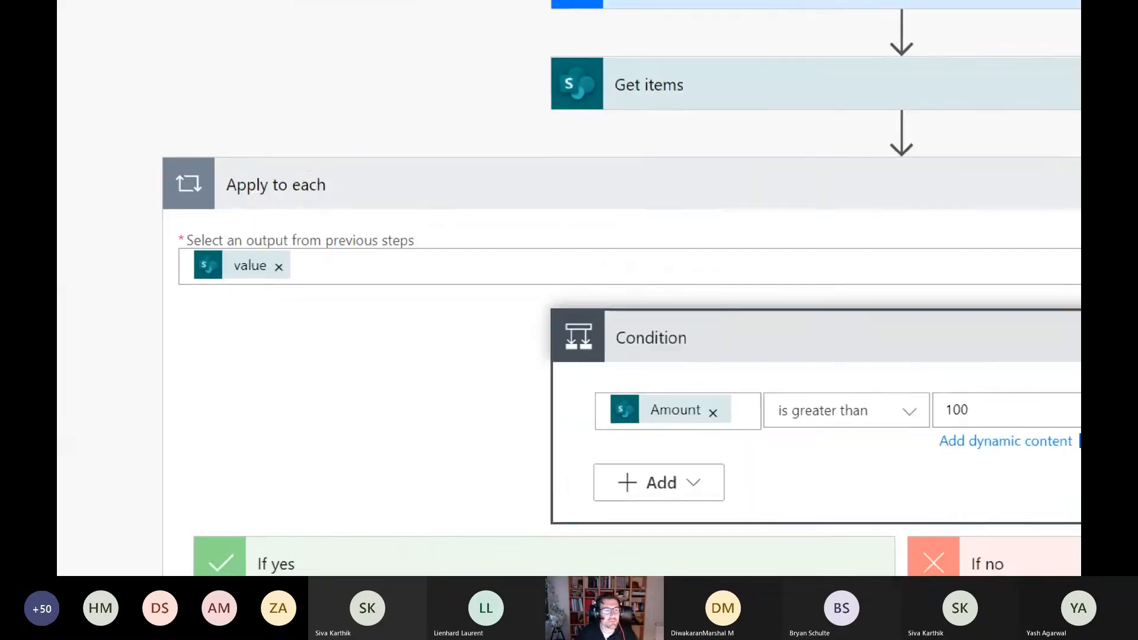
{"action": "left_click_drag", "start_coordinate": [309, 170], "coordinate": [349, 130]}
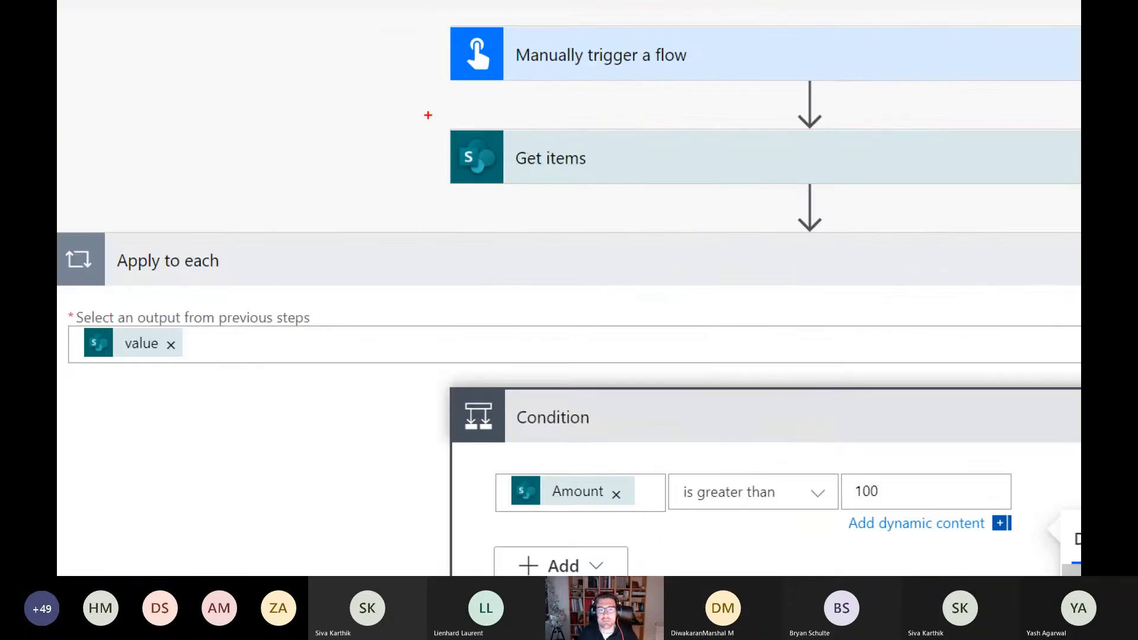
{"action": "left_click_drag", "start_coordinate": [386, 104], "coordinate": [851, 209]}
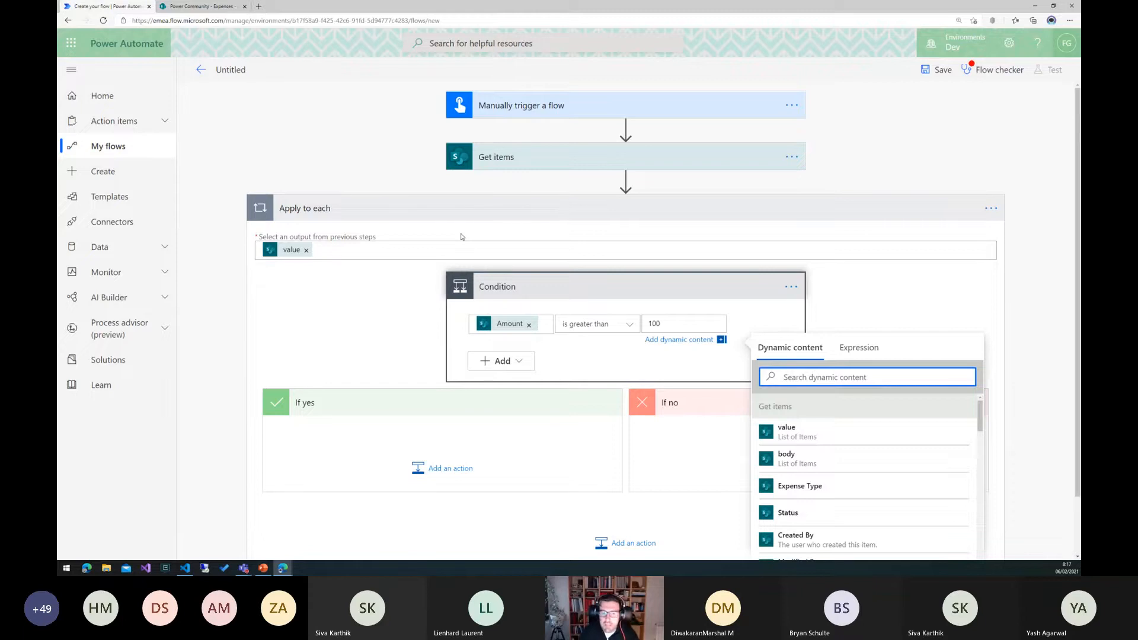
Add a second And row to the condition requiring the Status Value from Get items to be equal to Pending.
{"action": "left_click", "coordinate": [675, 290]}
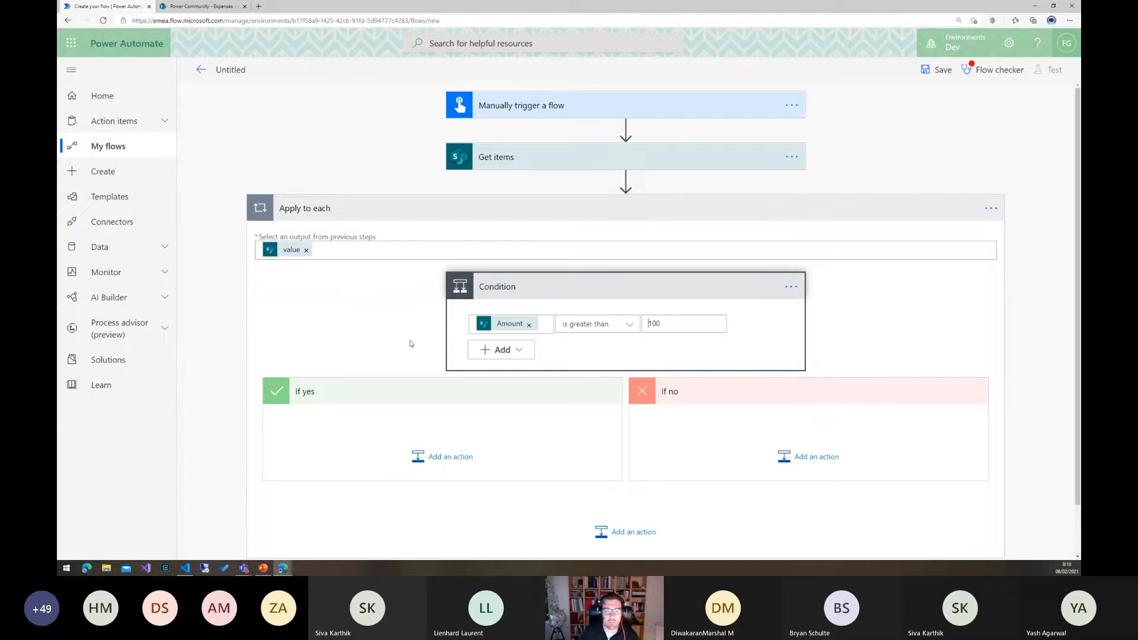
{"action": "left_click", "coordinate": [518, 351]}
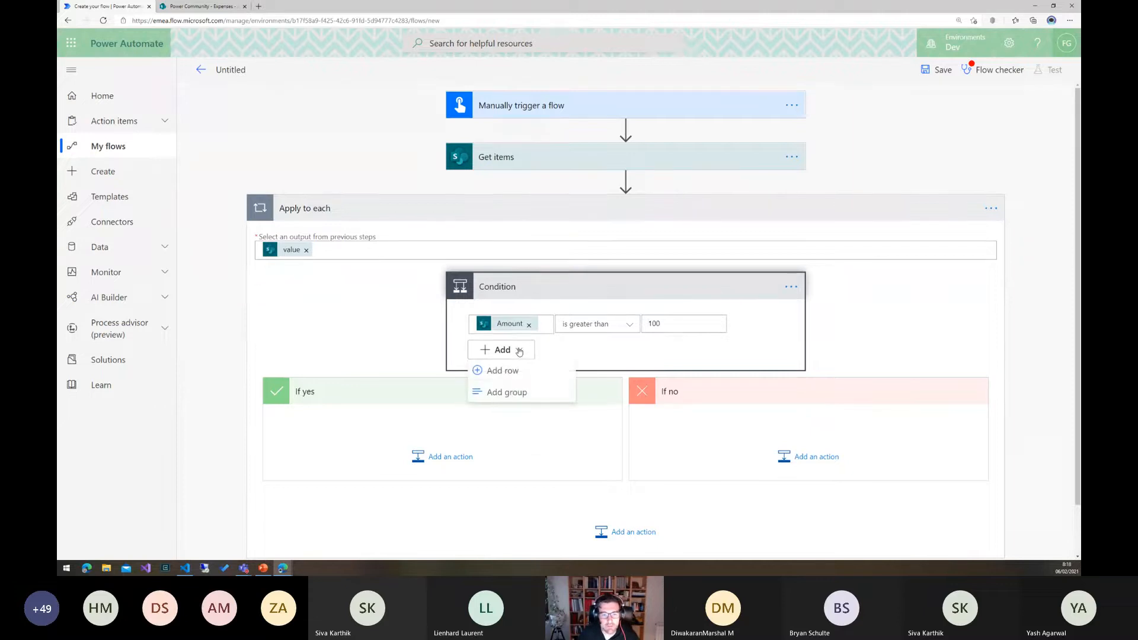
{"action": "left_click", "coordinate": [515, 372]}
{"action": "left_click", "coordinate": [551, 369]}
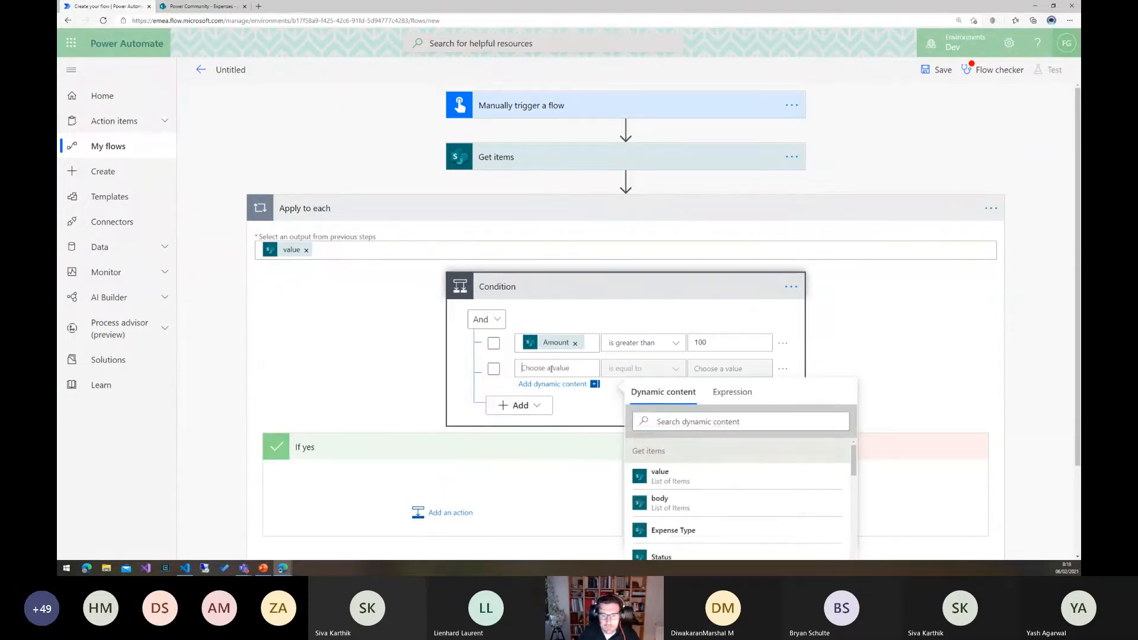
{"action": "left_click", "coordinate": [696, 418]}
{"action": "scroll", "coordinate": [696, 418], "scroll_direction": "down", "scroll_amount": 8}
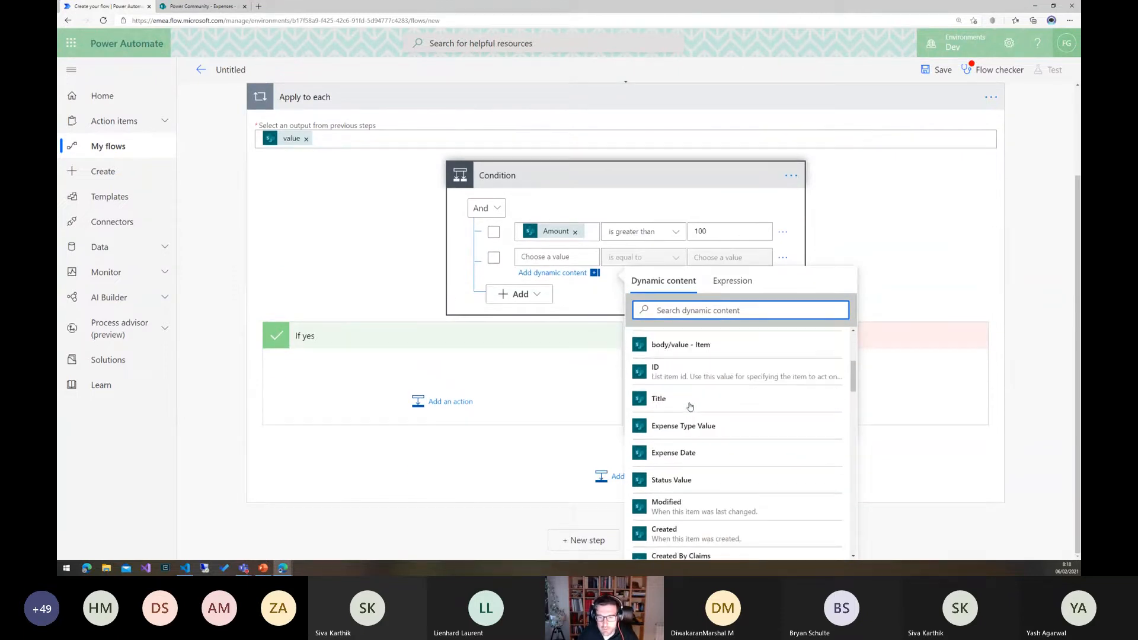
{"action": "left_click", "coordinate": [693, 479]}
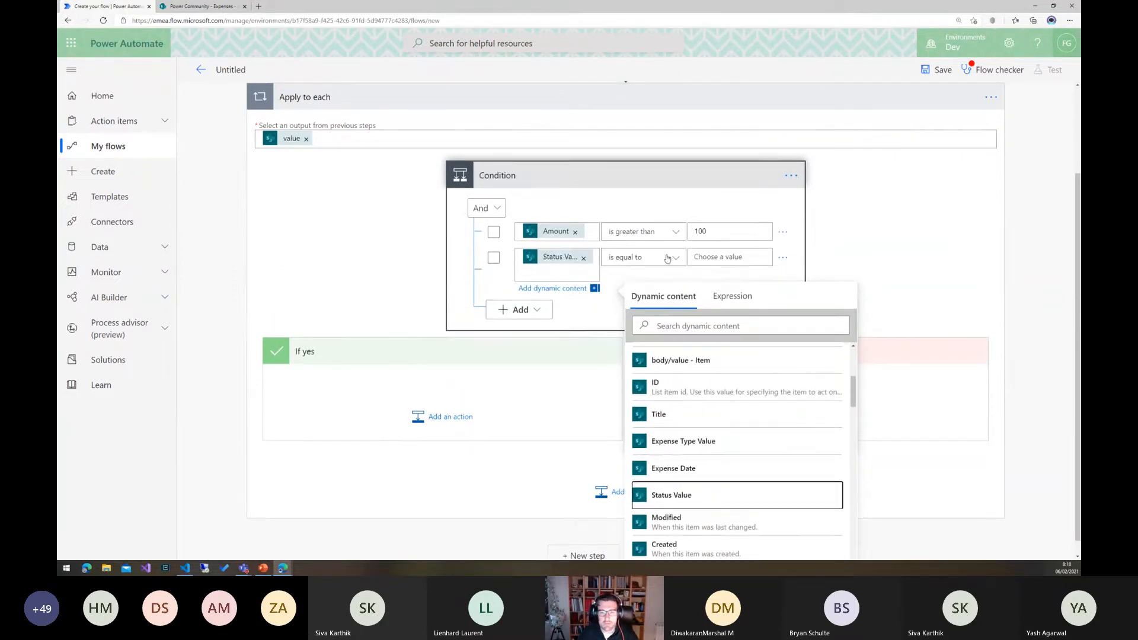
{"action": "left_click", "coordinate": [721, 259]}
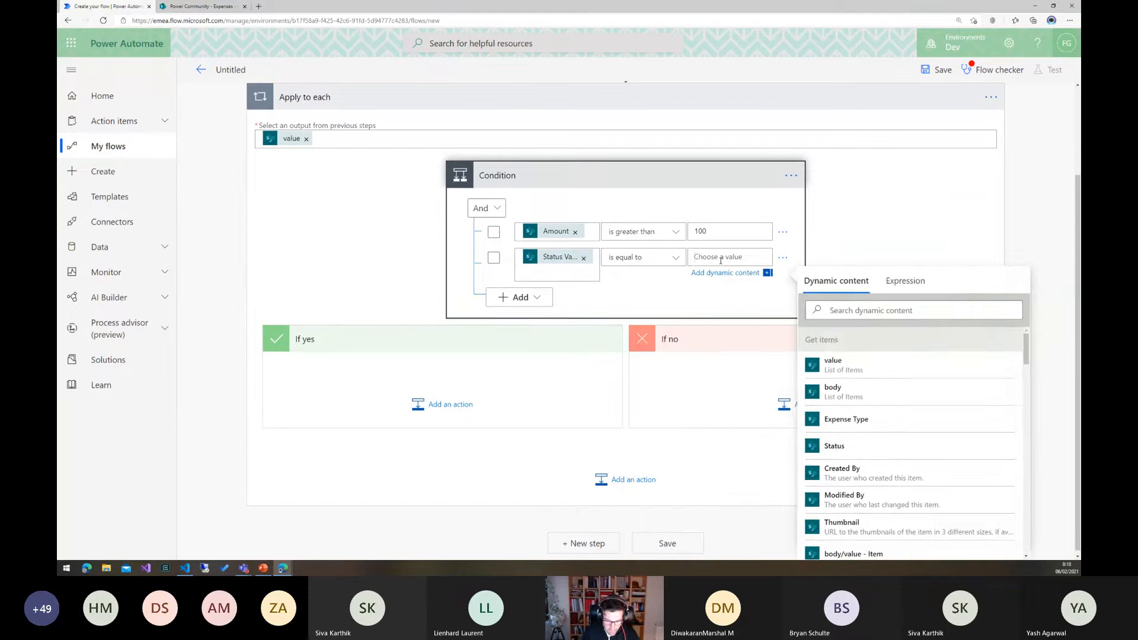
{"action": "type", "text": "Pending"}
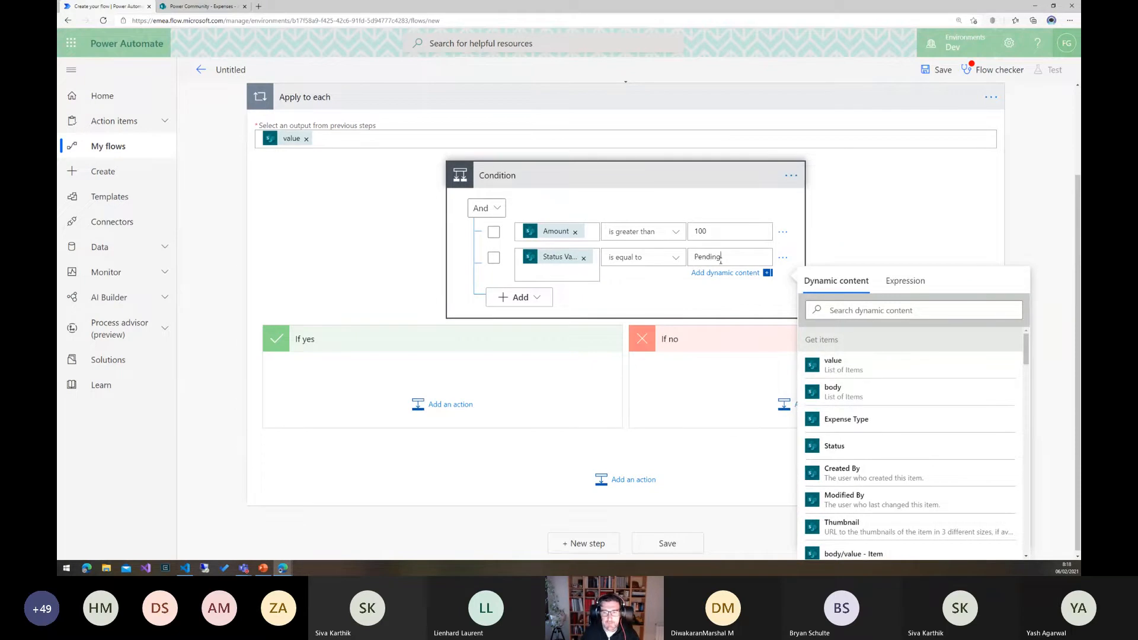
{"action": "left_click", "coordinate": [454, 408]}
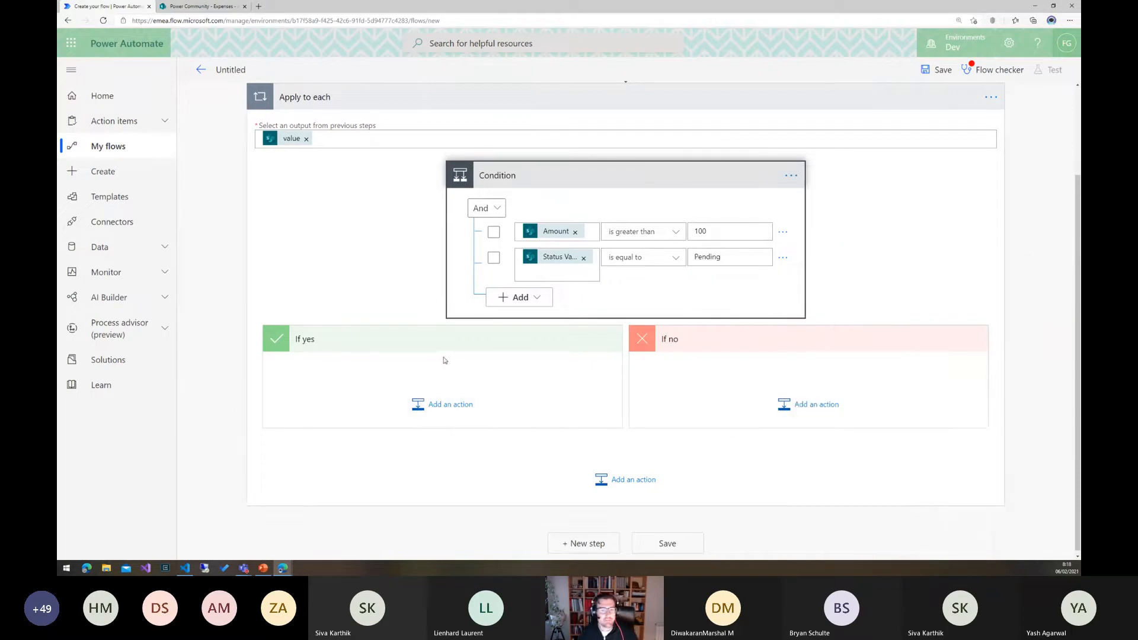
Start a new action in the condition's If yes branch and choose the SharePoint connector for it.
{"action": "left_click", "coordinate": [448, 406]}
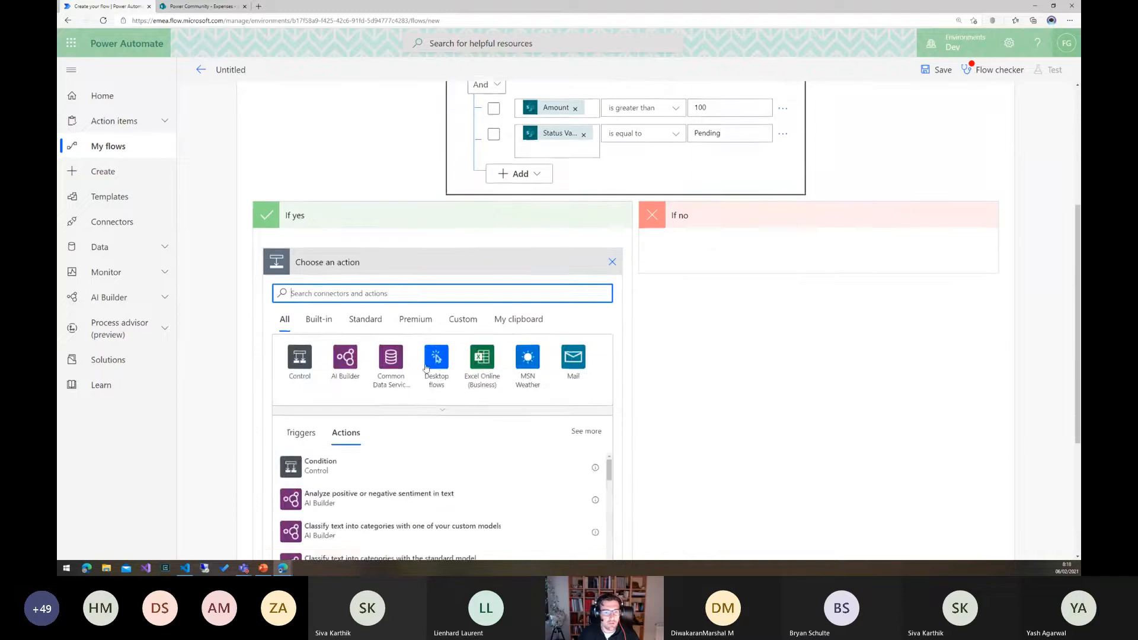
{"action": "type", "text": "sharep"}
{"action": "type", "text": "oint"}
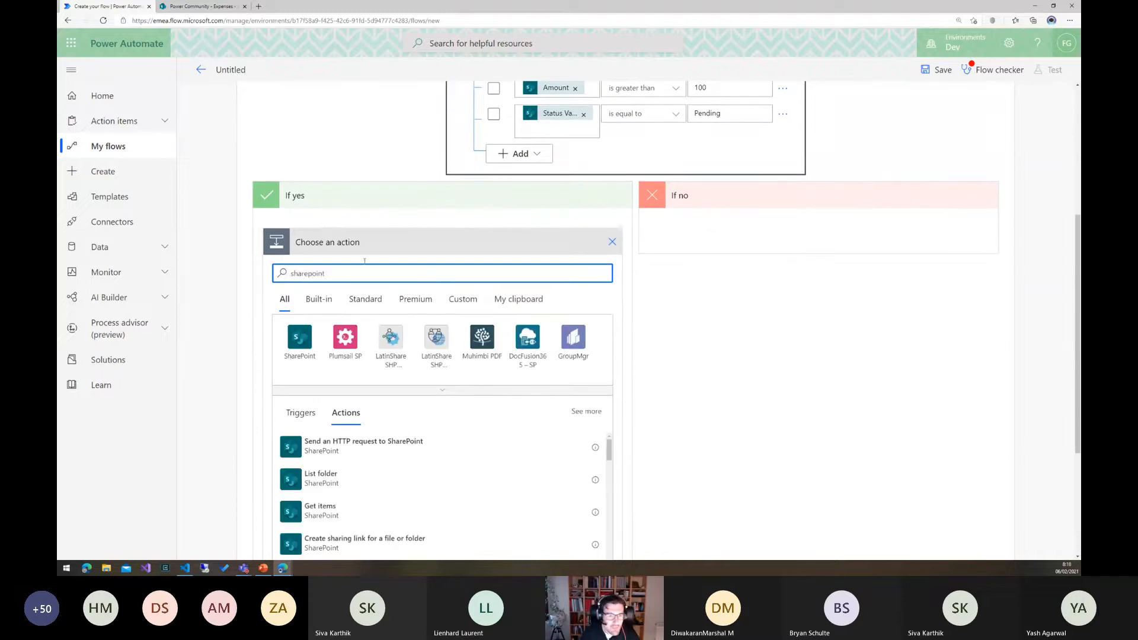
{"action": "left_click", "coordinate": [299, 338]}
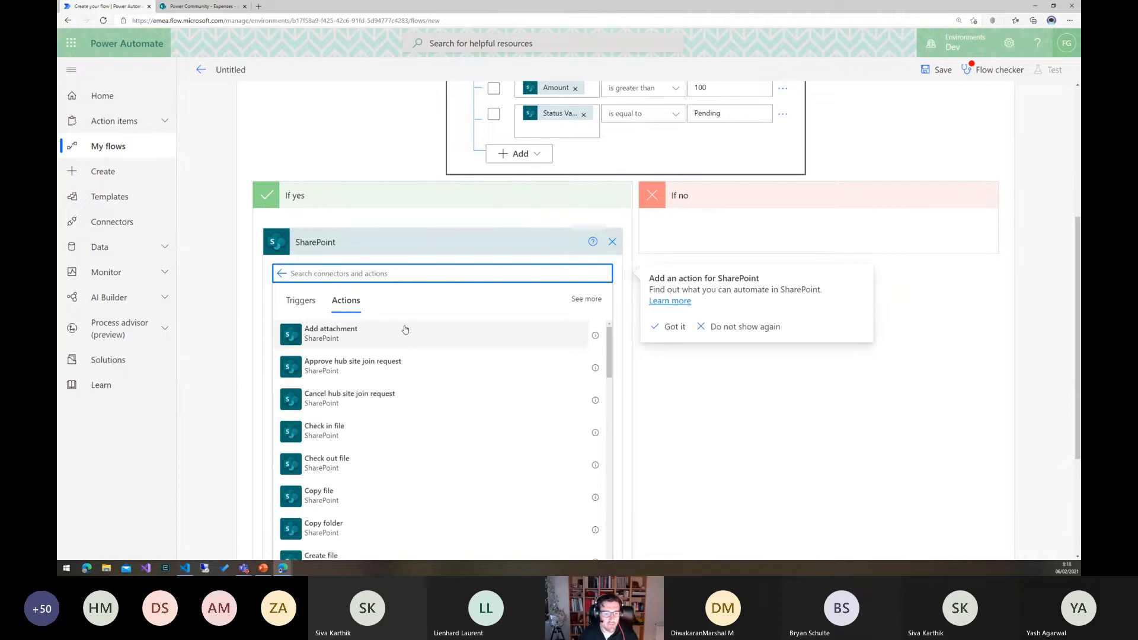
{"action": "scroll", "coordinate": [407, 326], "scroll_direction": "down", "scroll_amount": 3}
{"action": "scroll", "coordinate": [406, 326], "scroll_direction": "up", "scroll_amount": 1}
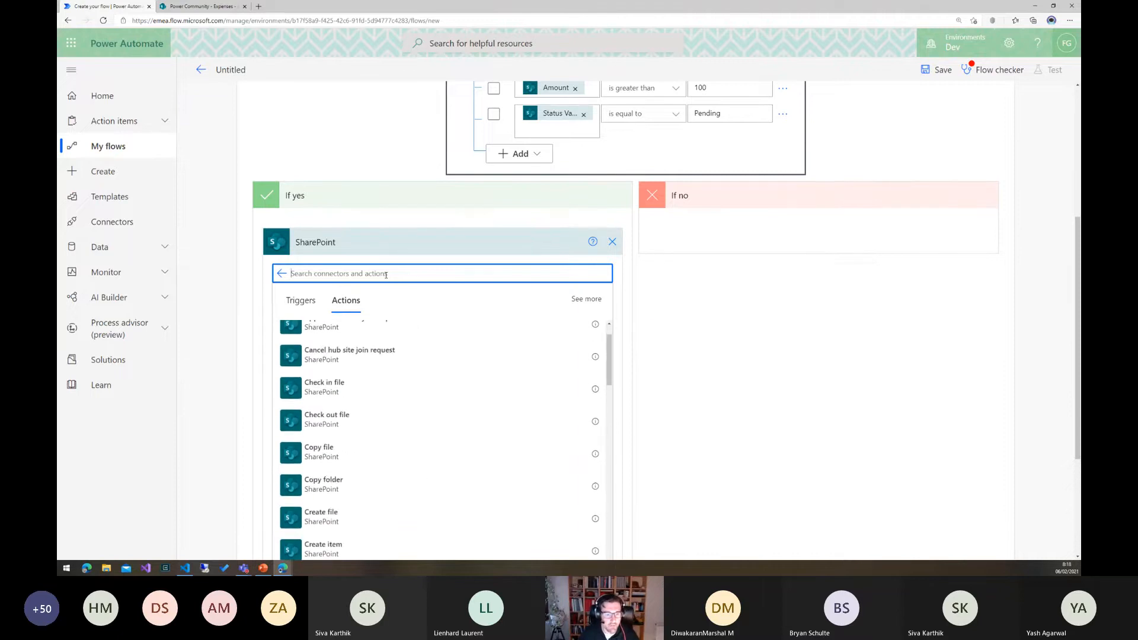
{"action": "type", "text": "upda"}
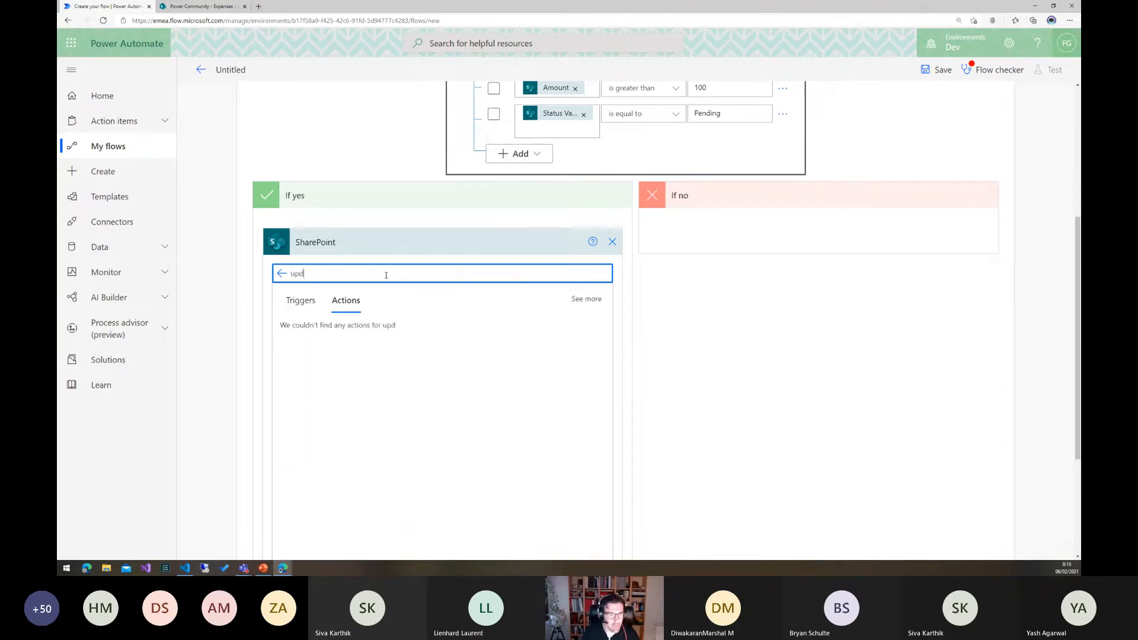
{"action": "key", "text": "BackSpace"}
{"action": "key", "text": "BackSpace"}
{"action": "key", "text": "BackSpace"}
{"action": "key", "text": "BackSpace"}
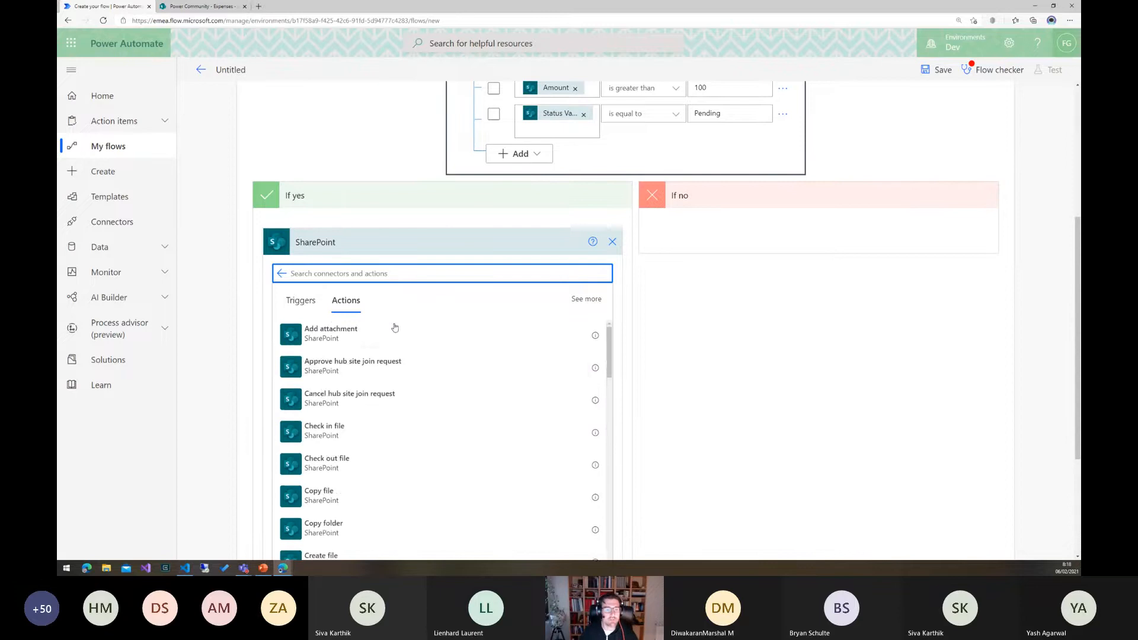
{"action": "scroll", "coordinate": [395, 331], "scroll_direction": "down", "scroll_amount": 3}
{"action": "scroll", "coordinate": [397, 341], "scroll_direction": "down", "scroll_amount": 2}
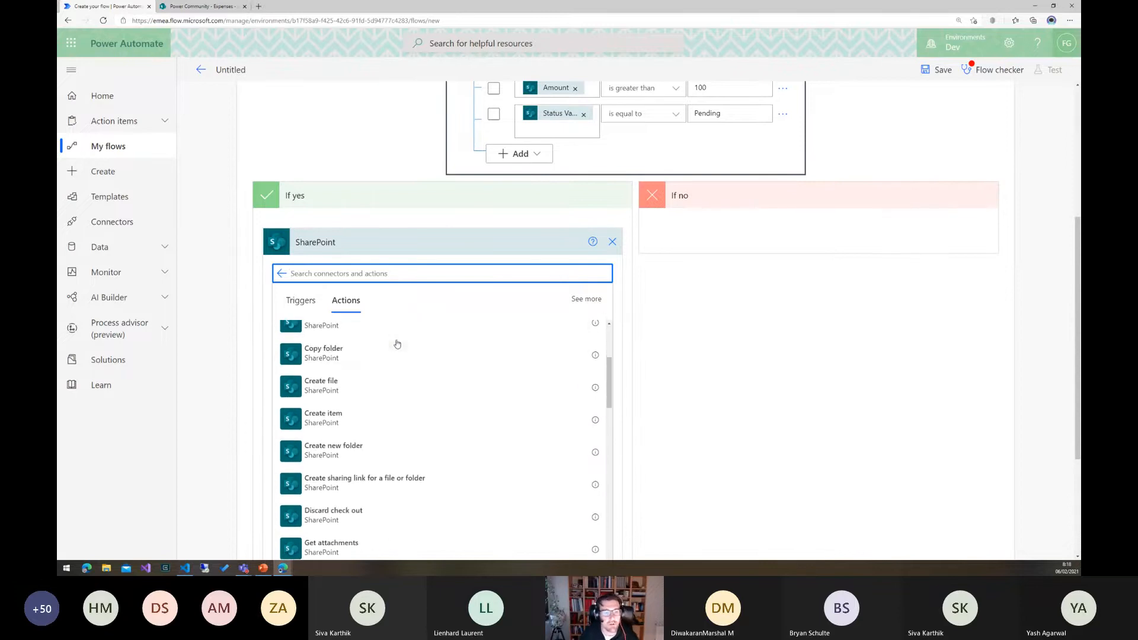
{"action": "scroll", "coordinate": [396, 343], "scroll_direction": "up", "scroll_amount": 4}
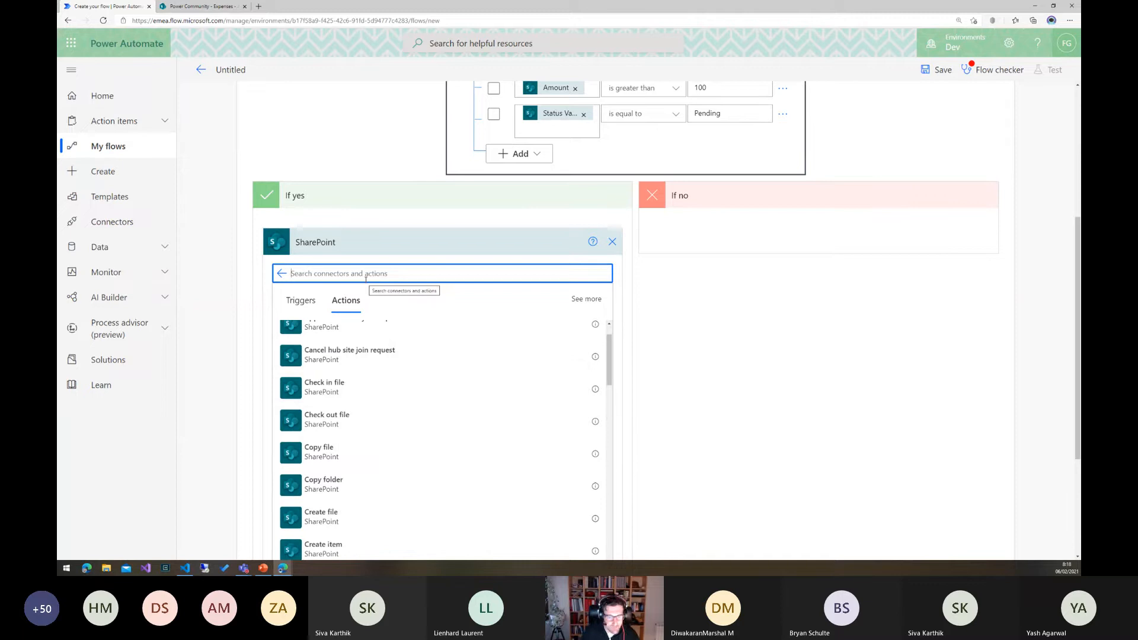
{"action": "scroll", "coordinate": [368, 338], "scroll_direction": "down", "scroll_amount": 3}
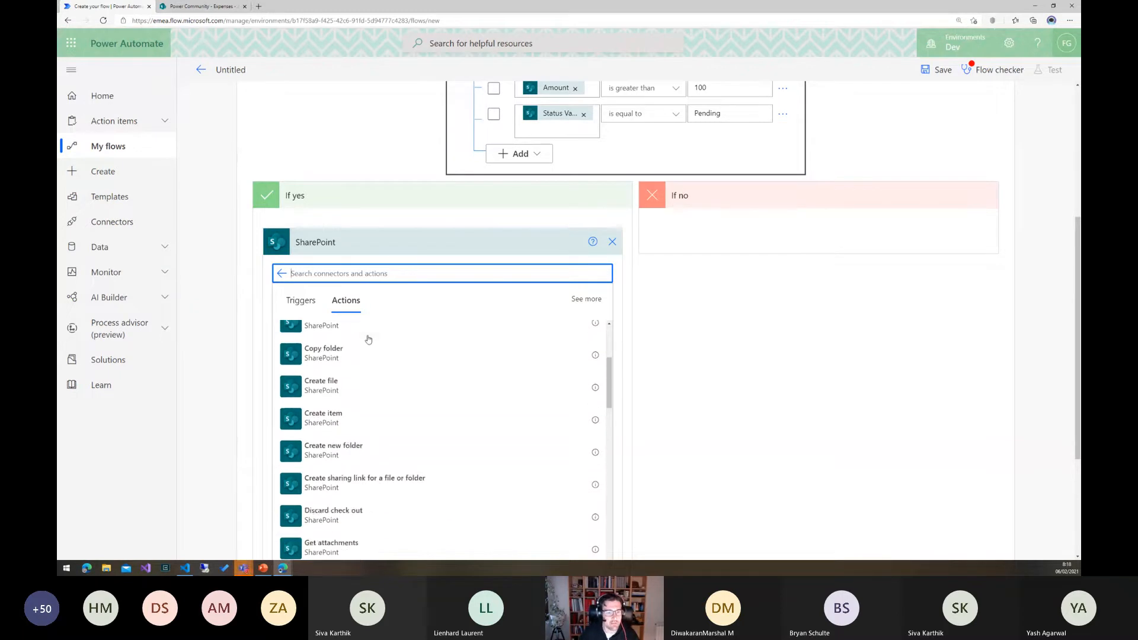
{"action": "scroll", "coordinate": [358, 329], "scroll_direction": "up", "scroll_amount": 3}
Add the SharePoint Update item action, using the Power Community site address and the Expenses list.
{"action": "type", "text": "updta"}
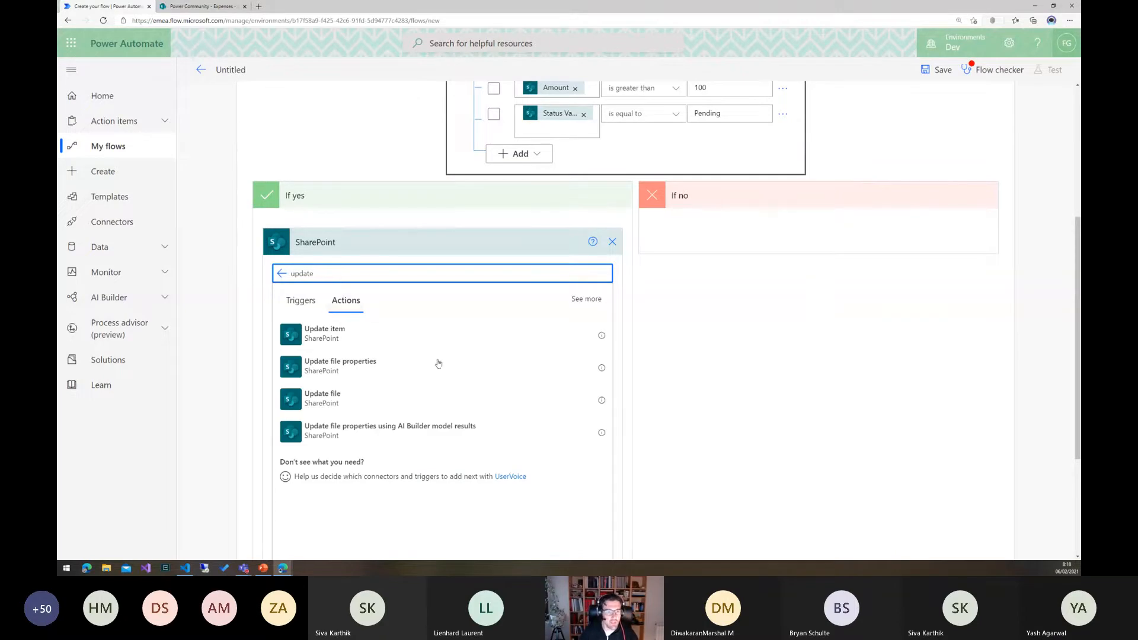
{"action": "left_click", "coordinate": [323, 335]}
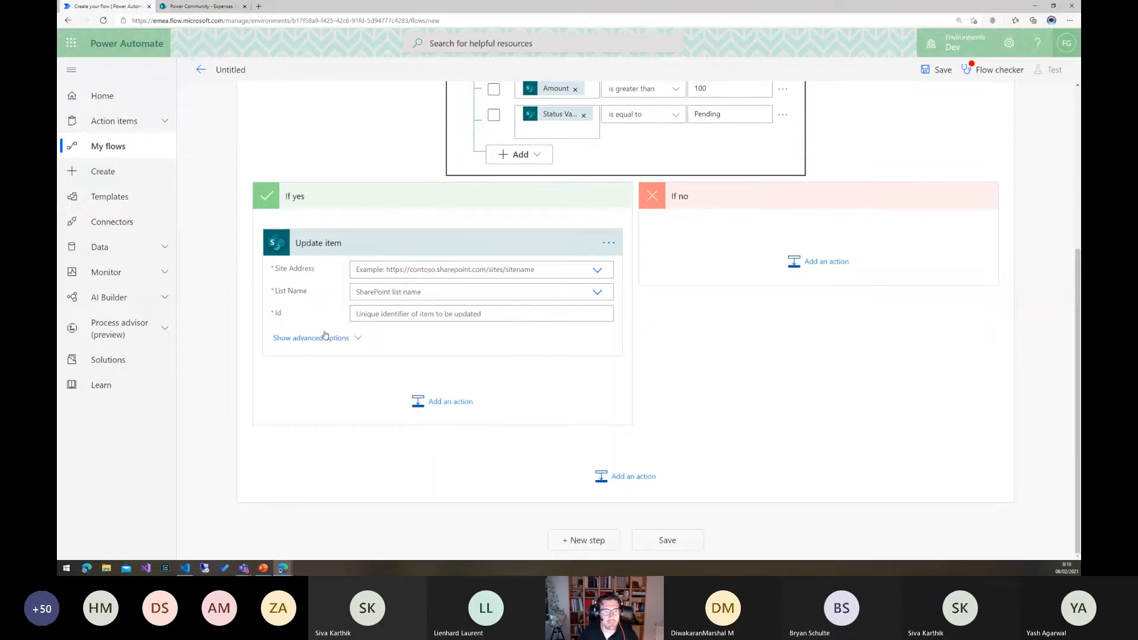
{"action": "left_click", "coordinate": [598, 270]}
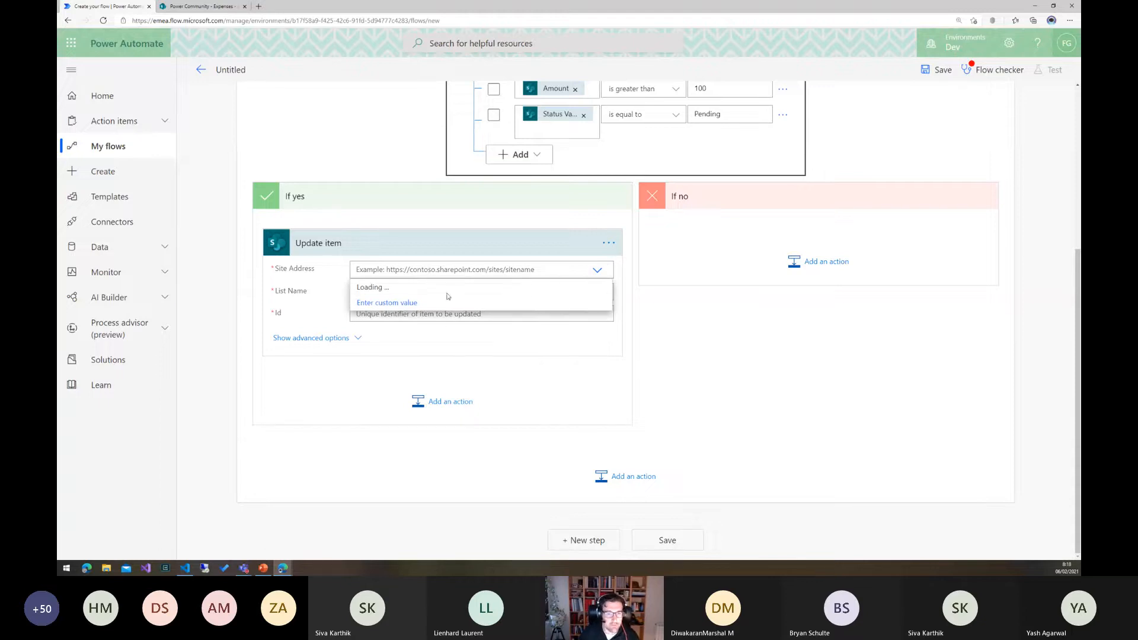
{"action": "scroll", "coordinate": [456, 364], "scroll_direction": "down", "scroll_amount": 1}
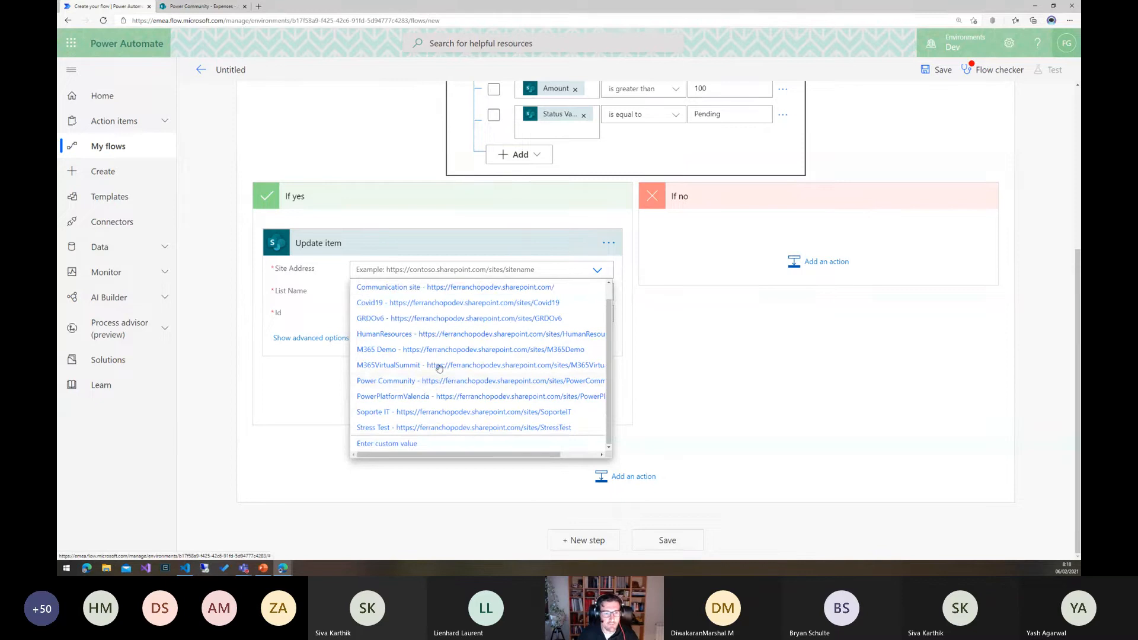
{"action": "left_click", "coordinate": [430, 381]}
{"action": "left_click", "coordinate": [566, 308]}
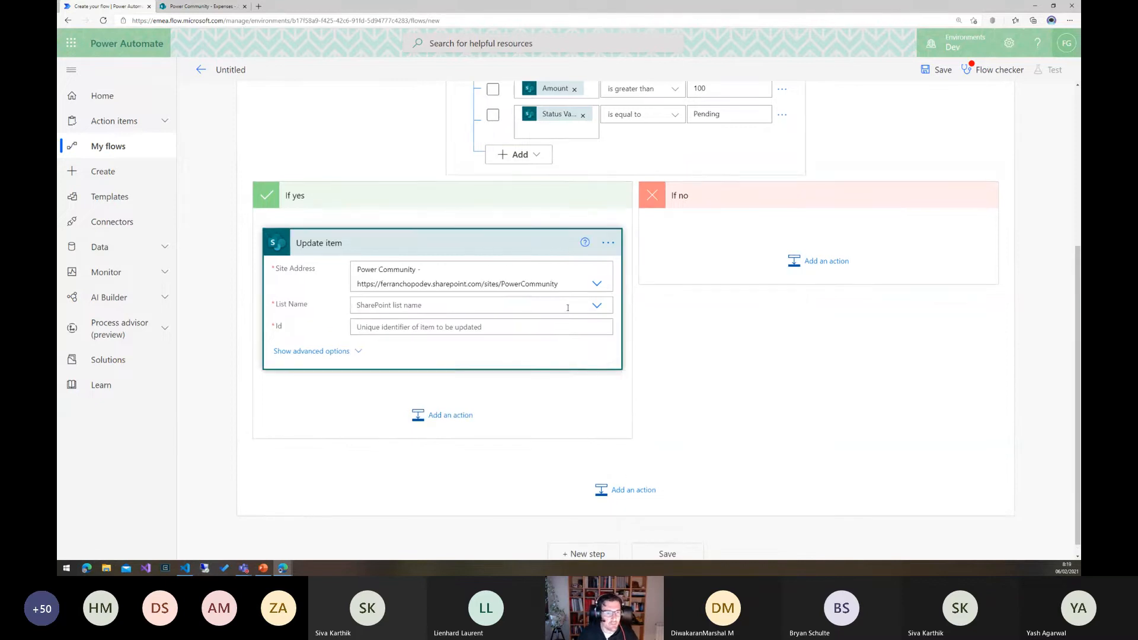
{"action": "left_click", "coordinate": [391, 338]}
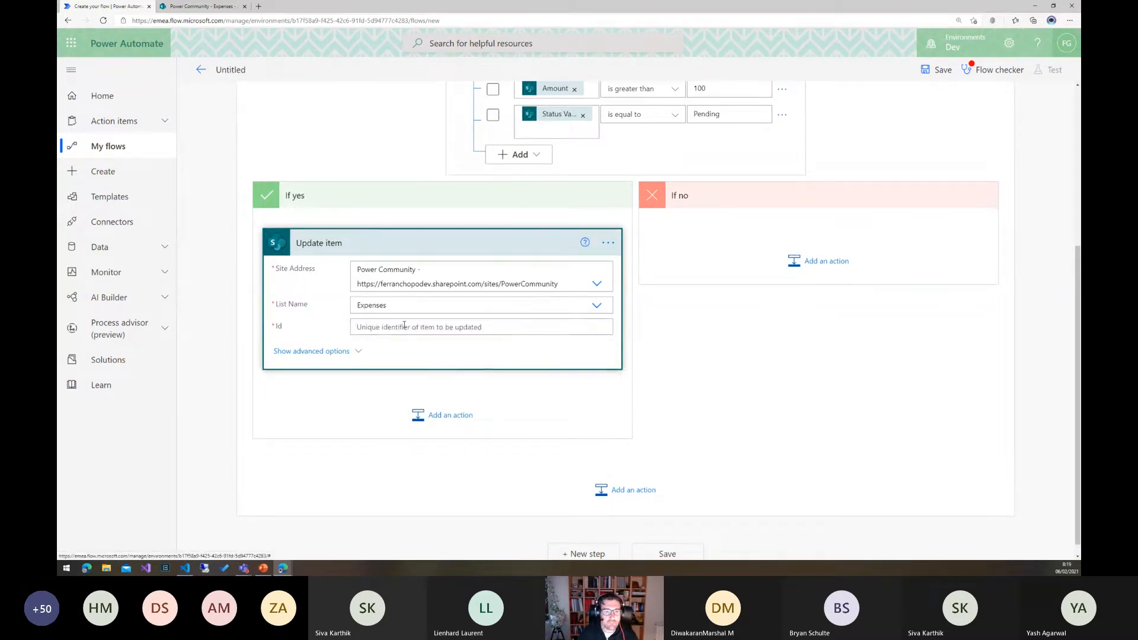
Fill the Update item action's Id and Title with the ID and Title values from Get items.
{"action": "left_click", "coordinate": [413, 329]}
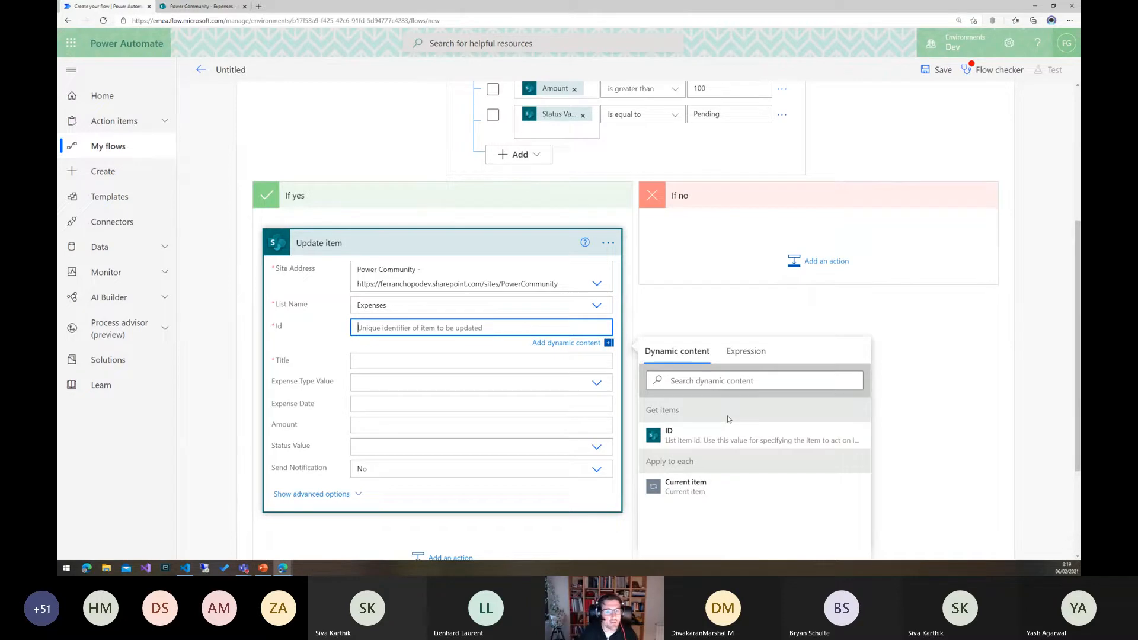
{"action": "scroll", "coordinate": [729, 419], "scroll_direction": "down", "scroll_amount": 1}
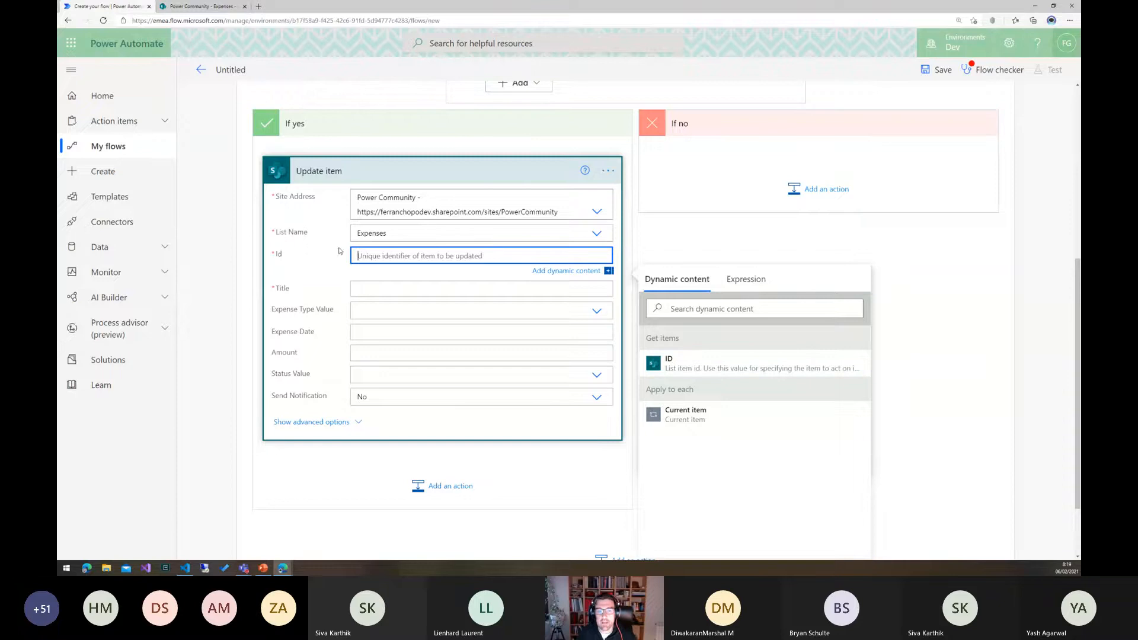
{"action": "left_click", "coordinate": [669, 362]}
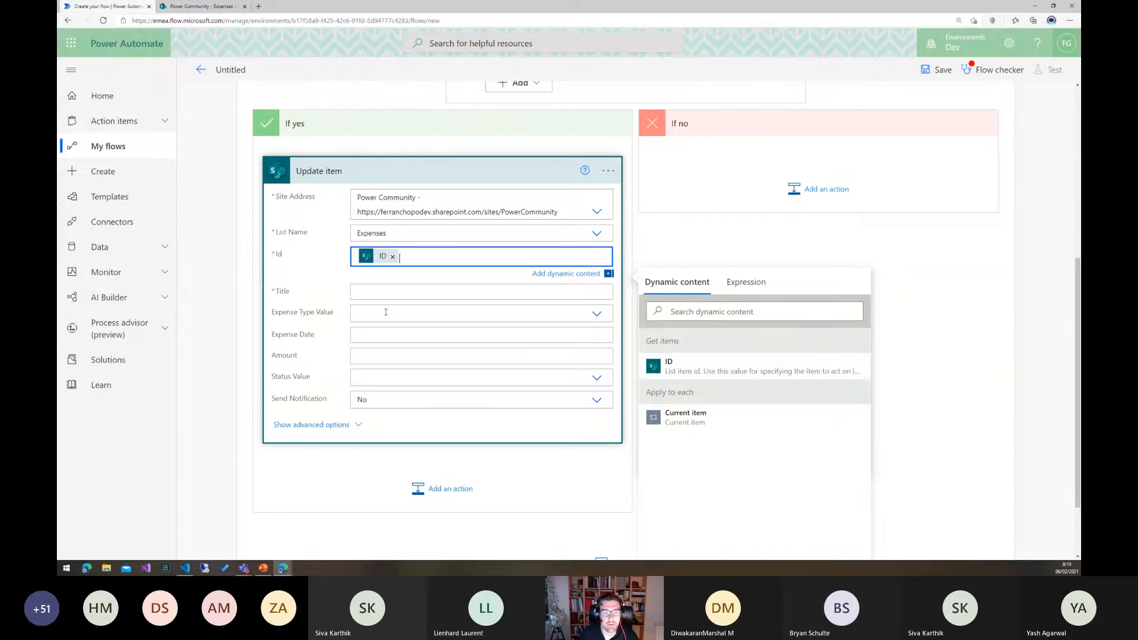
{"action": "left_click", "coordinate": [370, 292]}
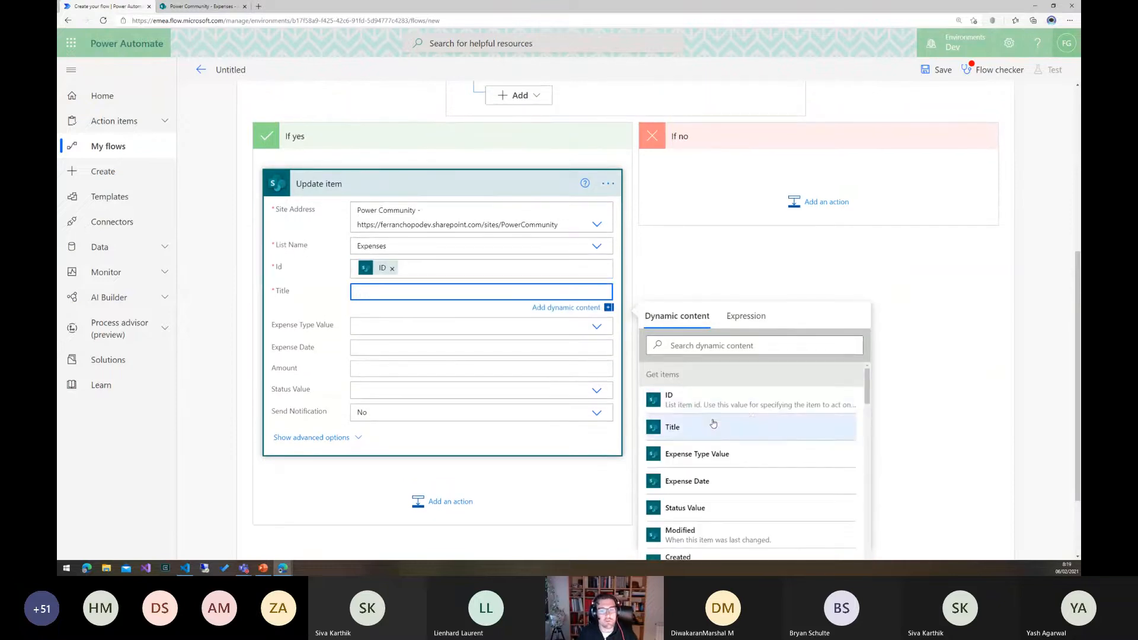
{"action": "left_click", "coordinate": [708, 427]}
Map Update item's Expense Type Value, as a custom value, and Expense Date to the matching values from Get items.
{"action": "left_click", "coordinate": [432, 330]}
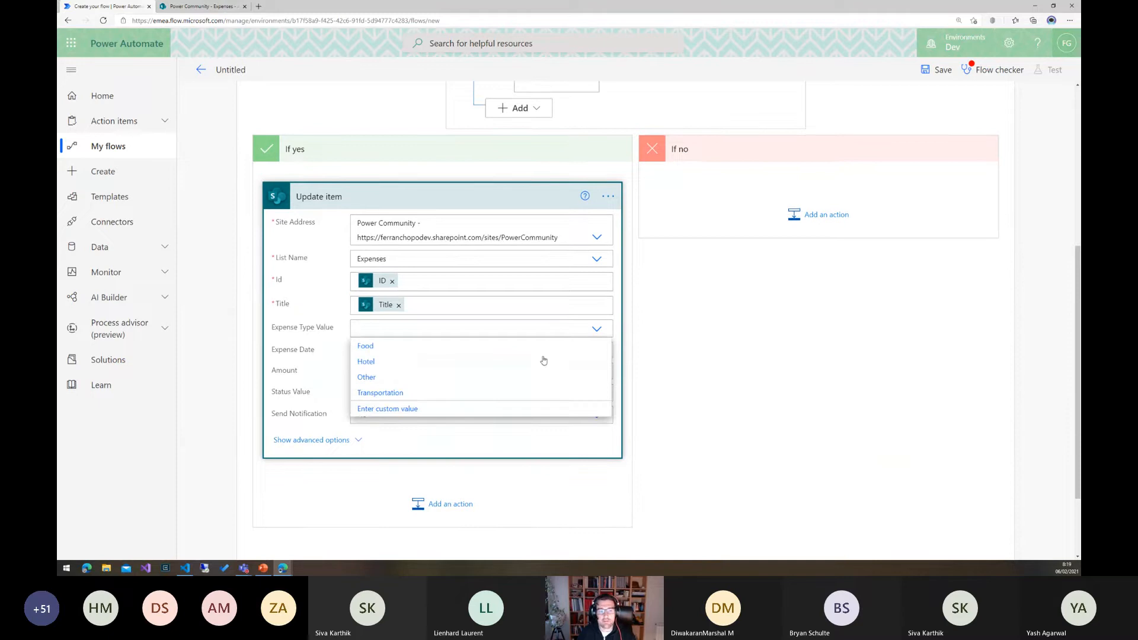
{"action": "left_click", "coordinate": [408, 409]}
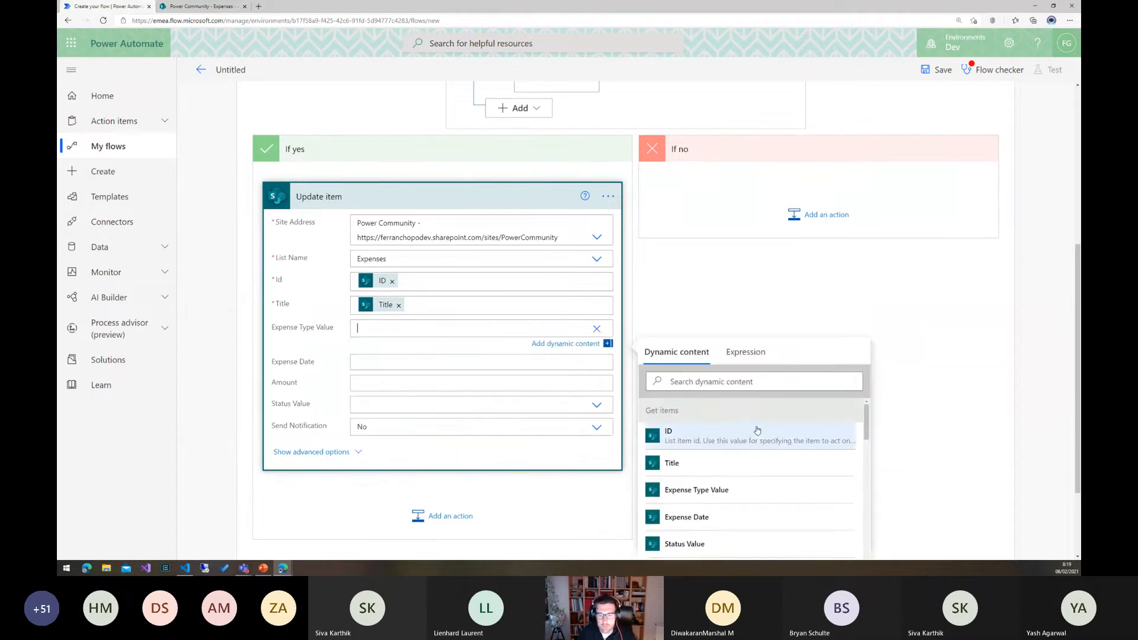
{"action": "left_click", "coordinate": [717, 491]}
{"action": "left_click", "coordinate": [407, 366]}
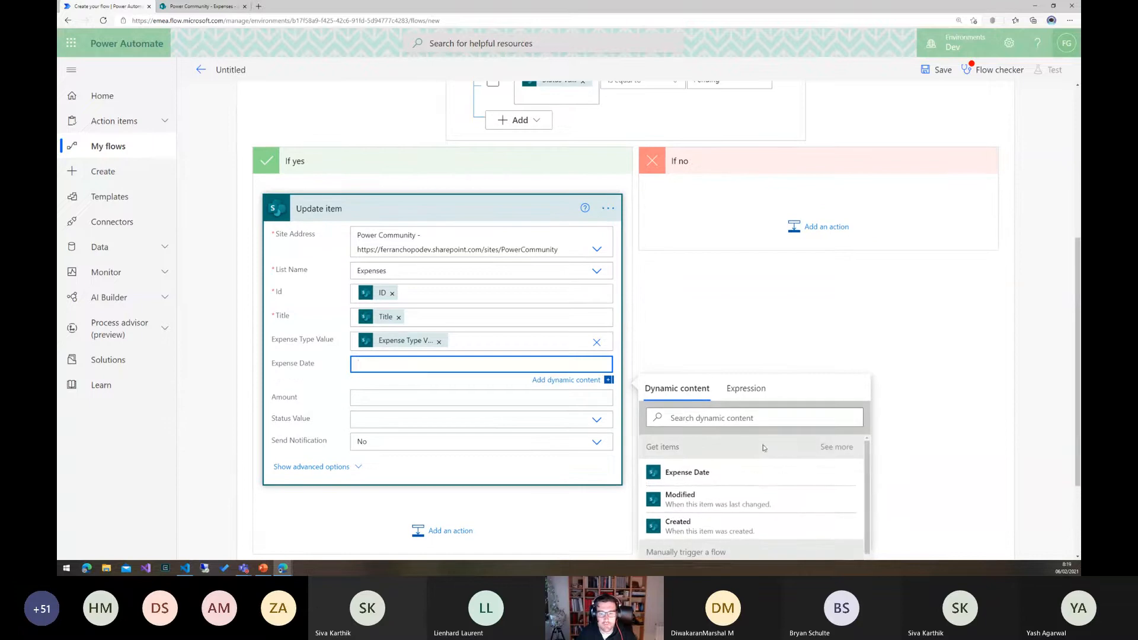
{"action": "scroll", "coordinate": [711, 455], "scroll_direction": "down", "scroll_amount": 1}
{"action": "left_click", "coordinate": [702, 445]}
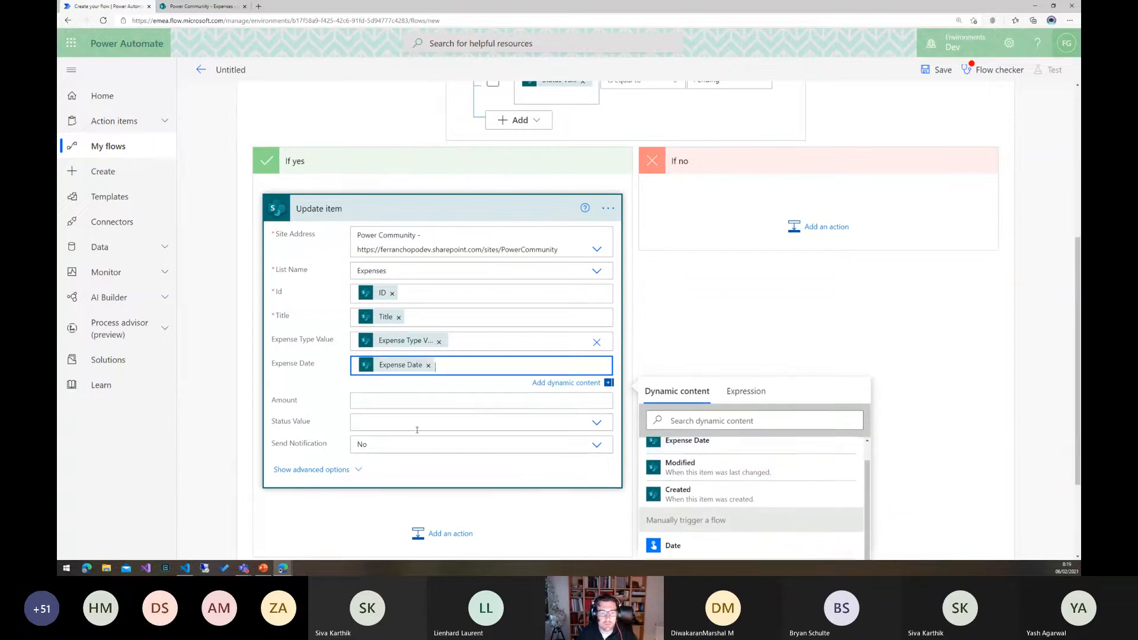
Set Update item's Amount to the Amount from Get items and its Status Value to Rejected.
{"action": "left_click", "coordinate": [415, 402]}
{"action": "scroll", "coordinate": [633, 432], "scroll_direction": "down", "scroll_amount": 2}
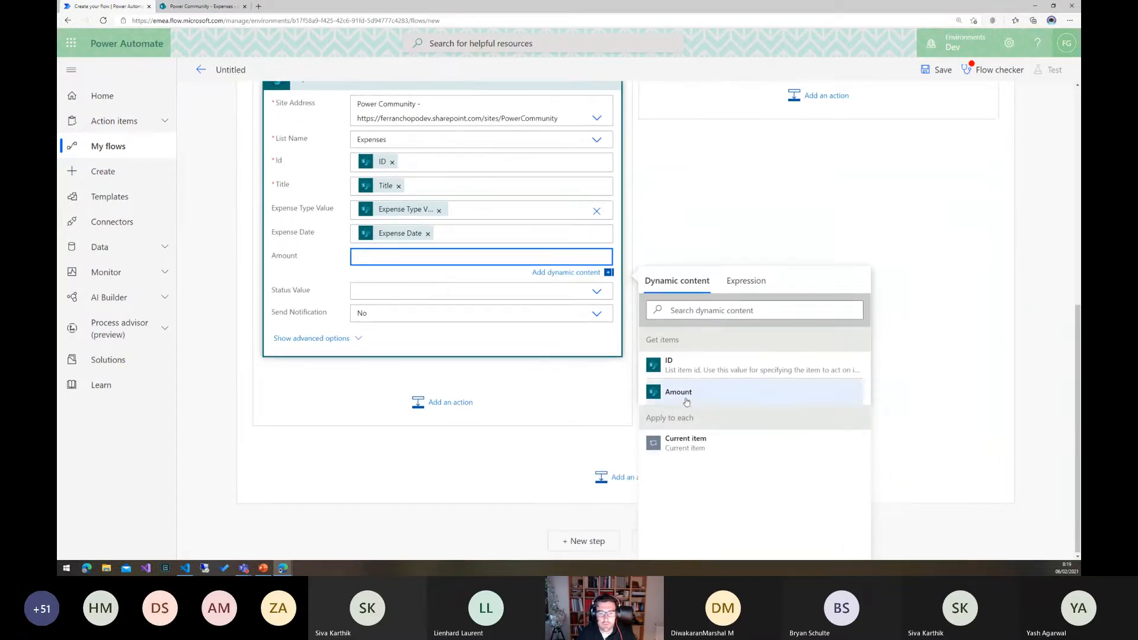
{"action": "left_click", "coordinate": [679, 397]}
{"action": "left_click", "coordinate": [483, 306]}
{"action": "left_click", "coordinate": [490, 294]}
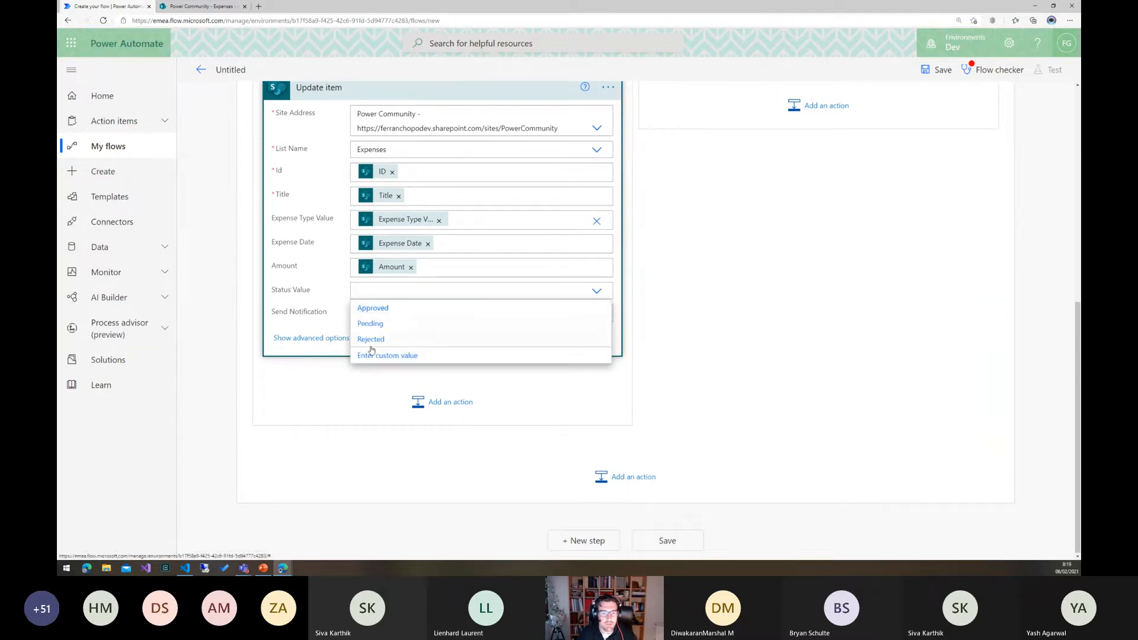
{"action": "left_click", "coordinate": [391, 339]}
Name the flow SharePoint Expenses.
{"action": "scroll", "coordinate": [490, 337], "scroll_direction": "up", "scroll_amount": 7}
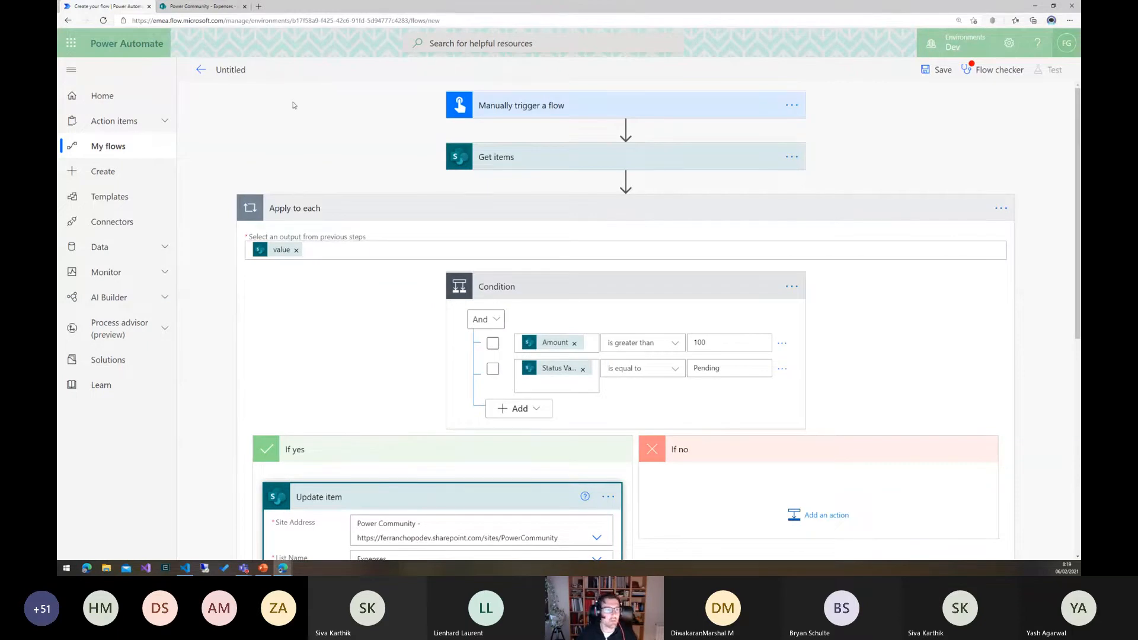
{"action": "left_click", "coordinate": [240, 74]}
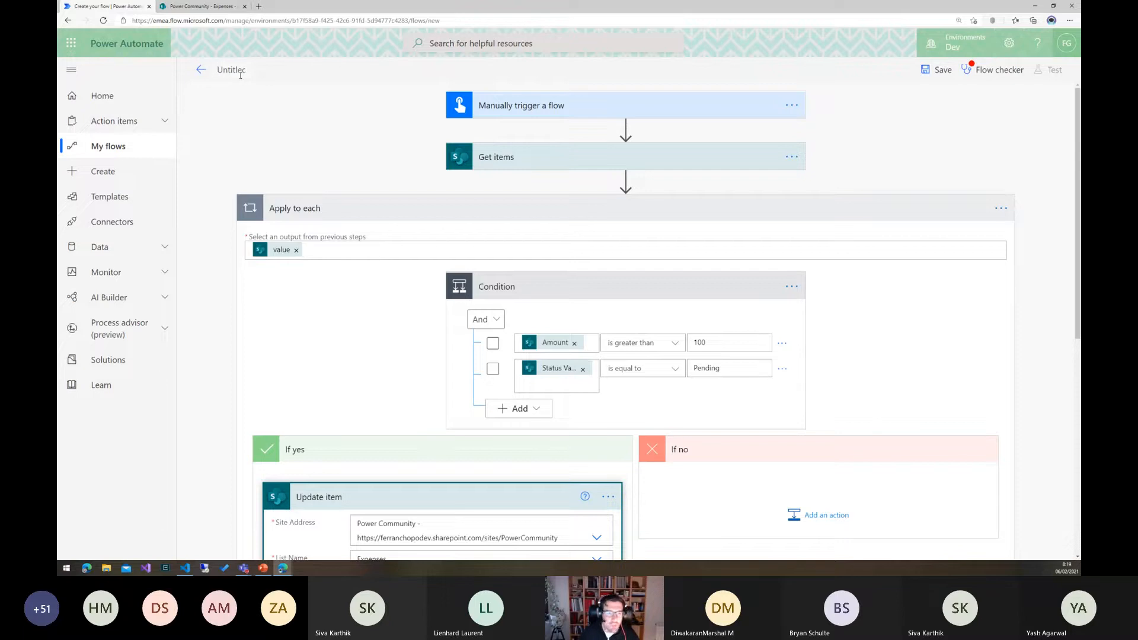
{"action": "key", "text": "ctrl+a"}
{"action": "type", "text": "Sh"}
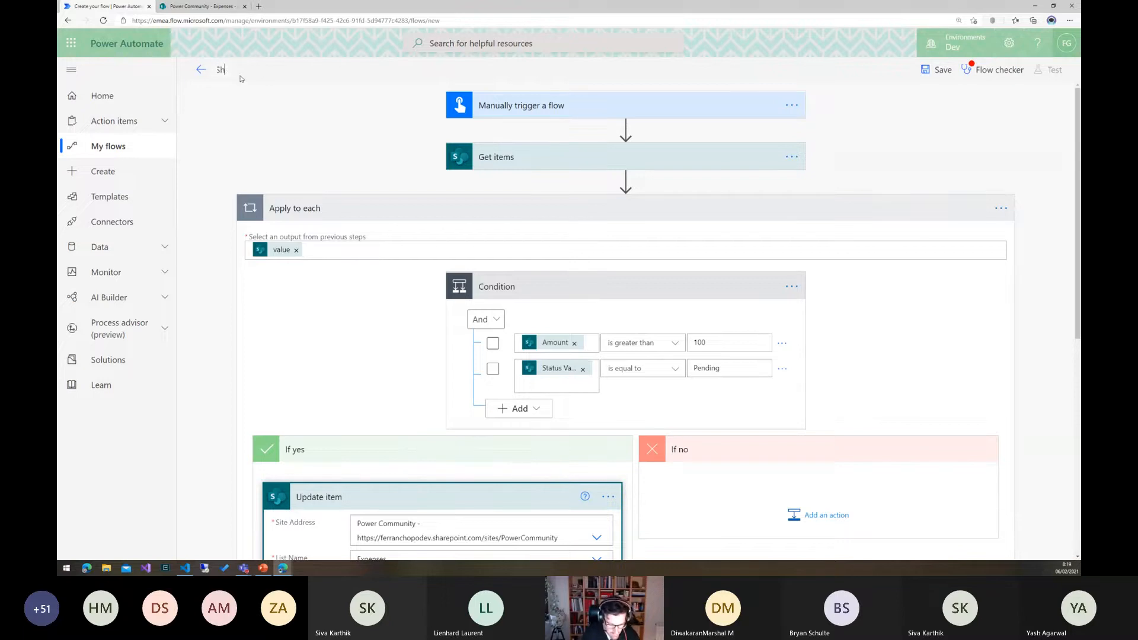
{"action": "type", "text": "arePo"}
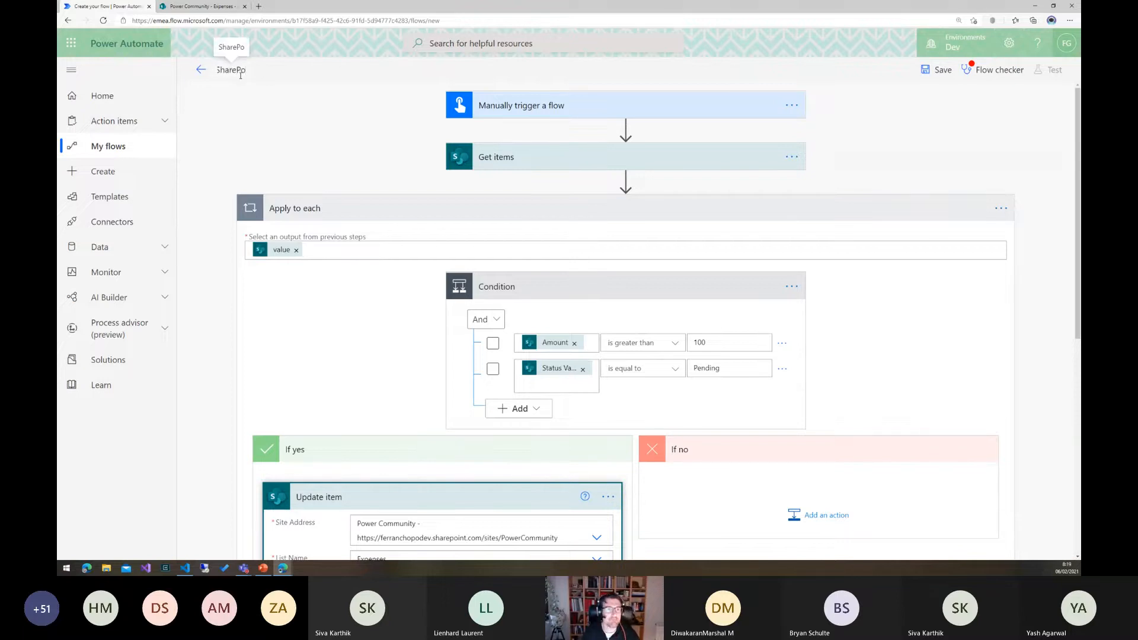
{"action": "type", "text": "int"}
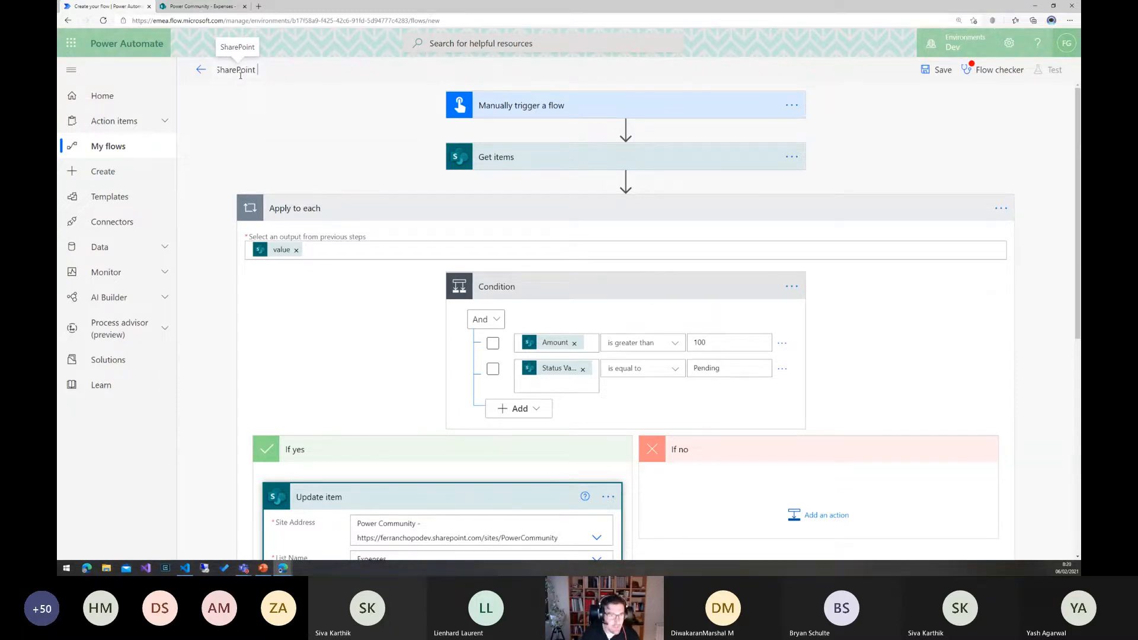
{"action": "type", "text": " Expenses"}
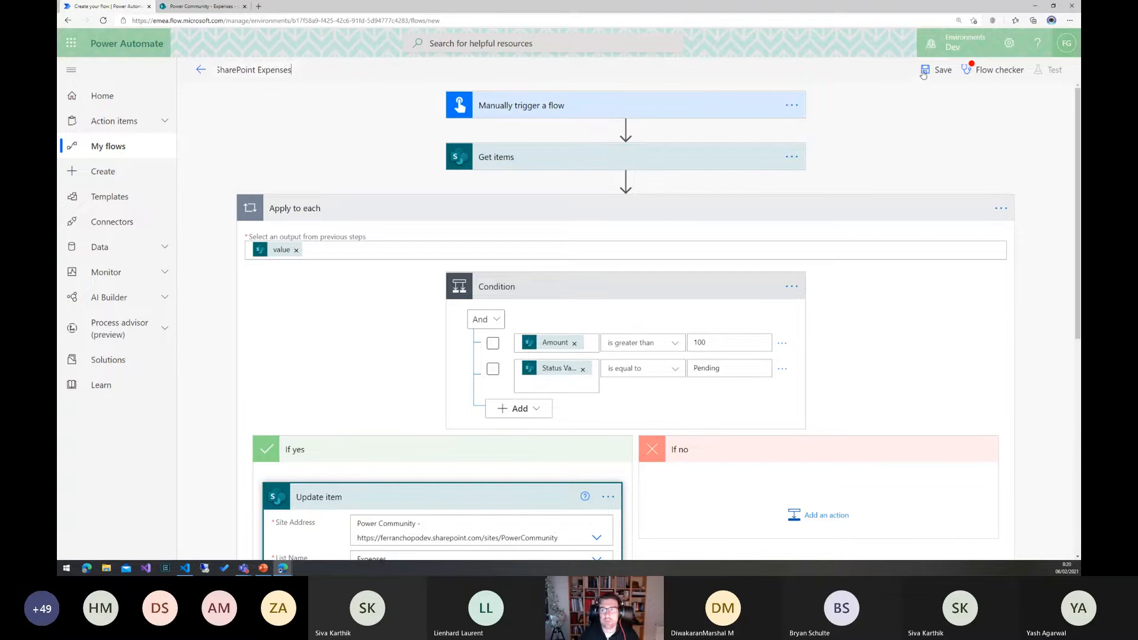
Save the flow, dismissing the loop container tip and the Flow checker results.
{"action": "left_click", "coordinate": [923, 73]}
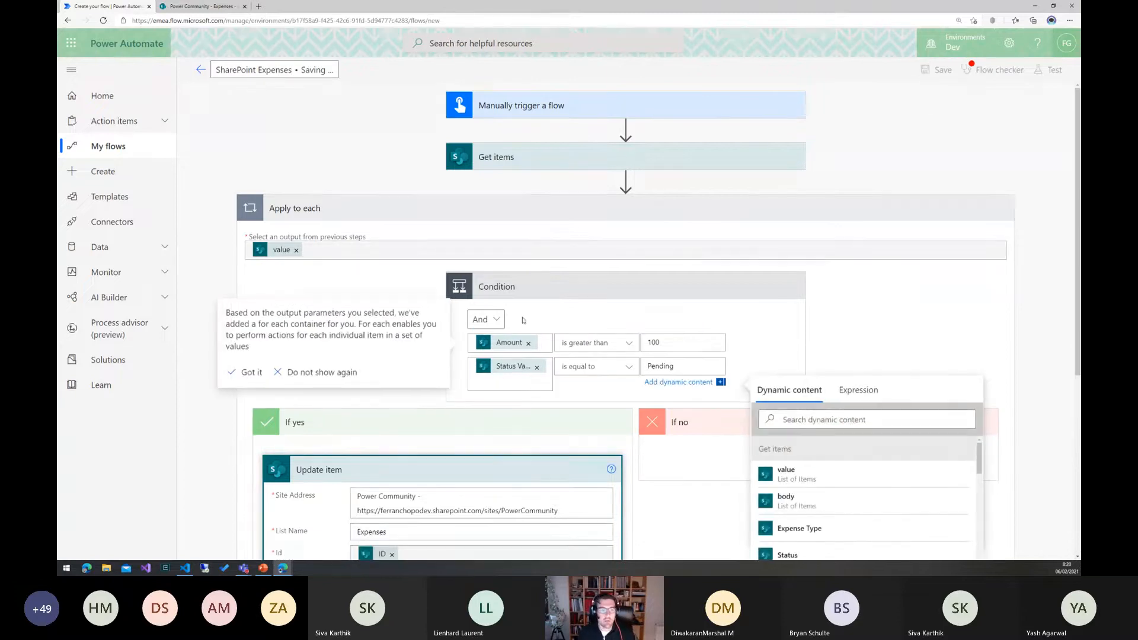
{"action": "left_click", "coordinate": [251, 374]}
{"action": "scroll", "coordinate": [529, 258], "scroll_direction": "down", "scroll_amount": 3}
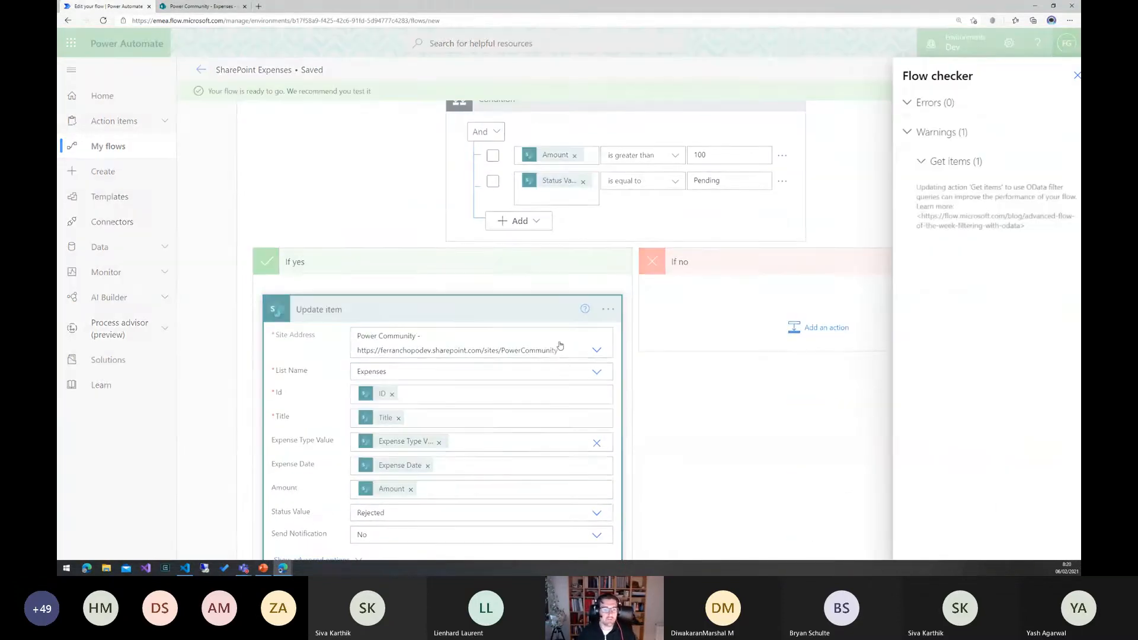
{"action": "left_click", "coordinate": [1074, 75]}
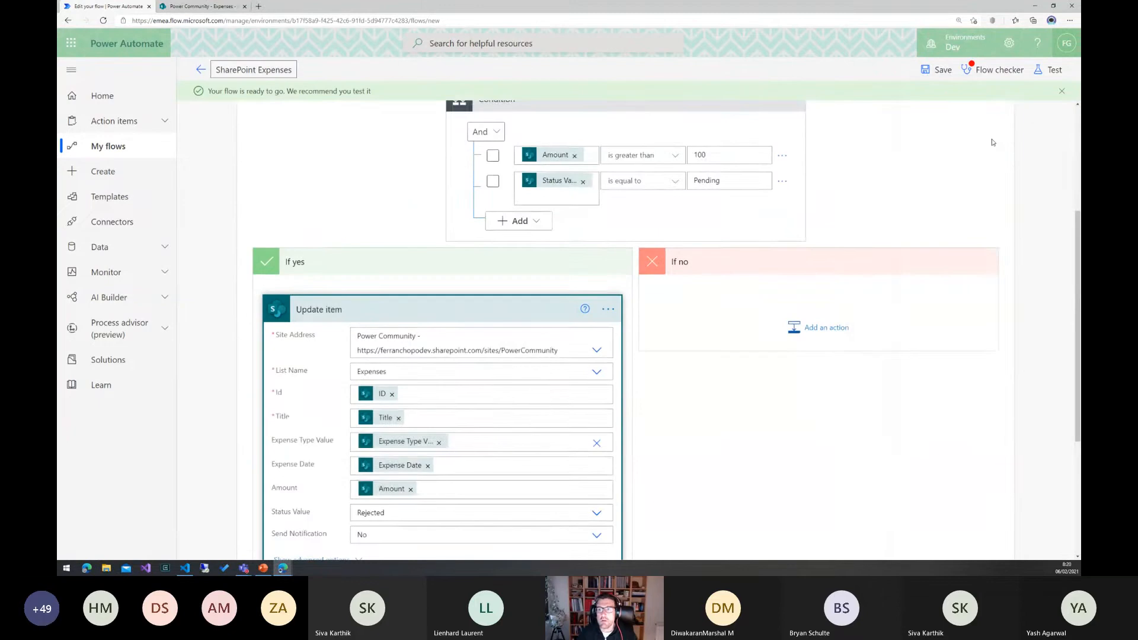
Test the flow manually, running it with the existing SharePoint connection, and open the run's results.
{"action": "scroll", "coordinate": [994, 142], "scroll_direction": "up", "scroll_amount": 3}
{"action": "left_click", "coordinate": [1049, 70]}
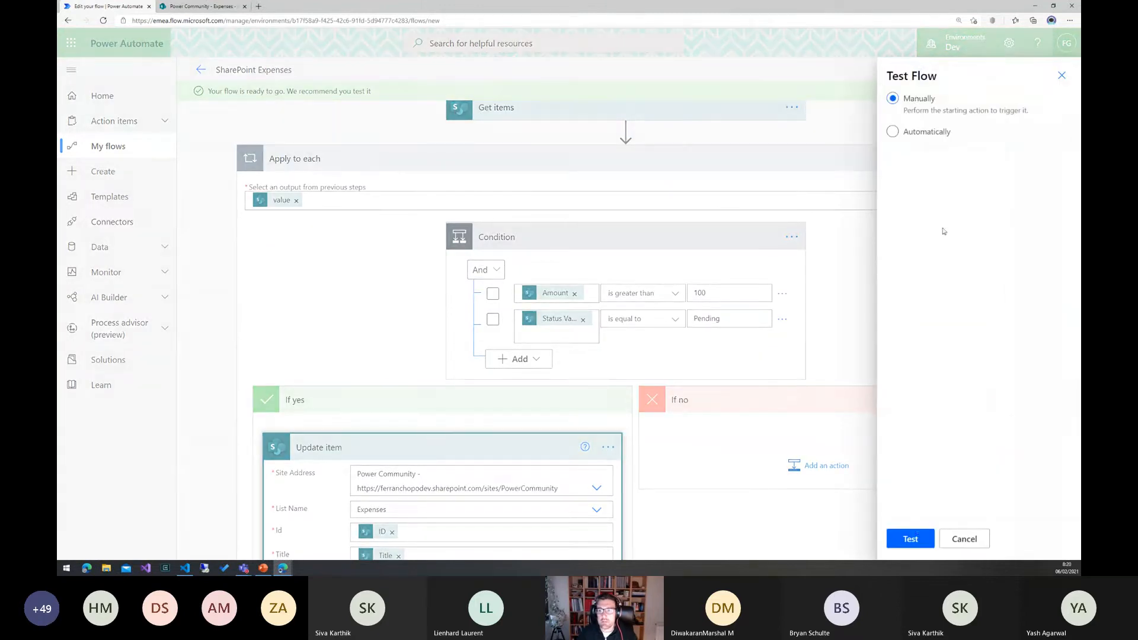
{"action": "left_click", "coordinate": [916, 537]}
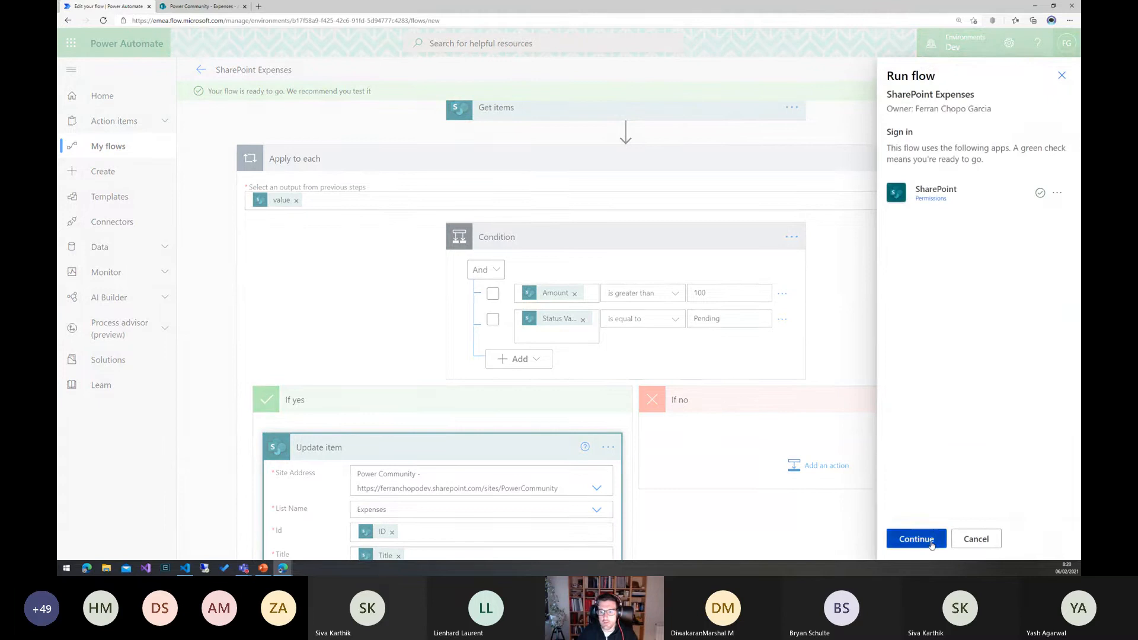
{"action": "left_click", "coordinate": [928, 538]}
{"action": "left_click", "coordinate": [913, 547]}
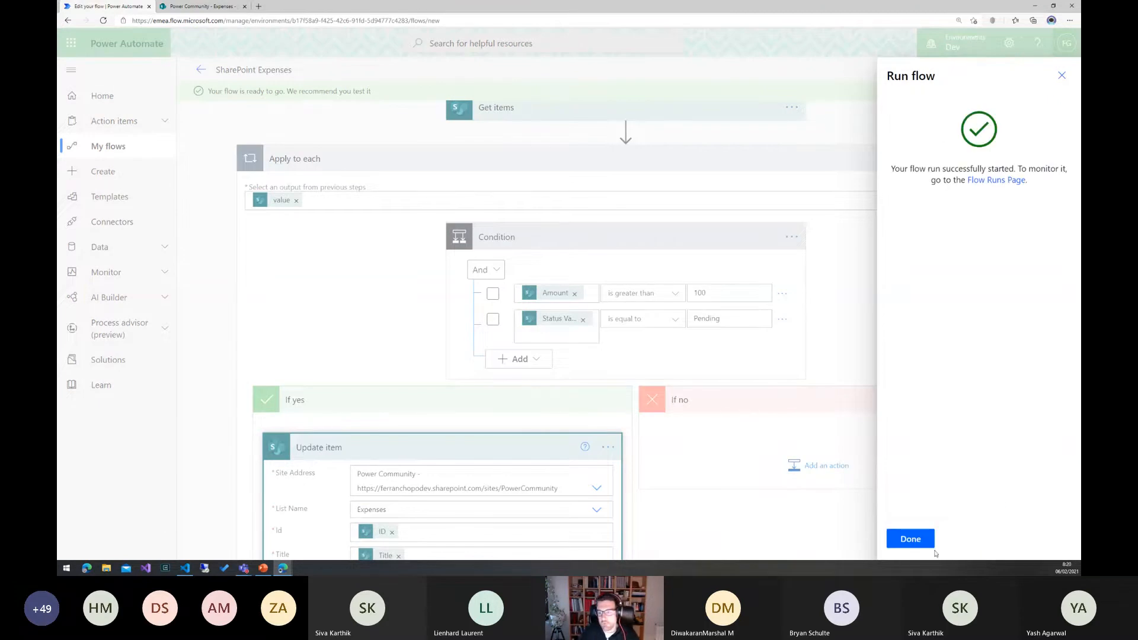
{"action": "left_click", "coordinate": [922, 542]}
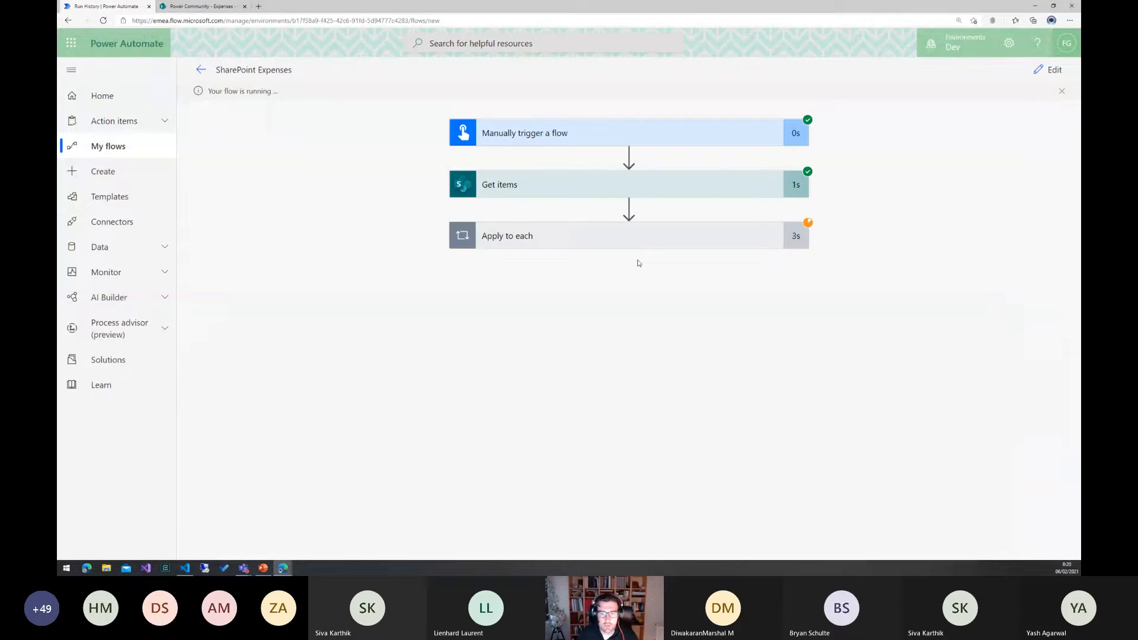
Examine the Condition results in the Apply to each run, going from the first iteration to the third.
{"action": "left_click", "coordinate": [580, 232]}
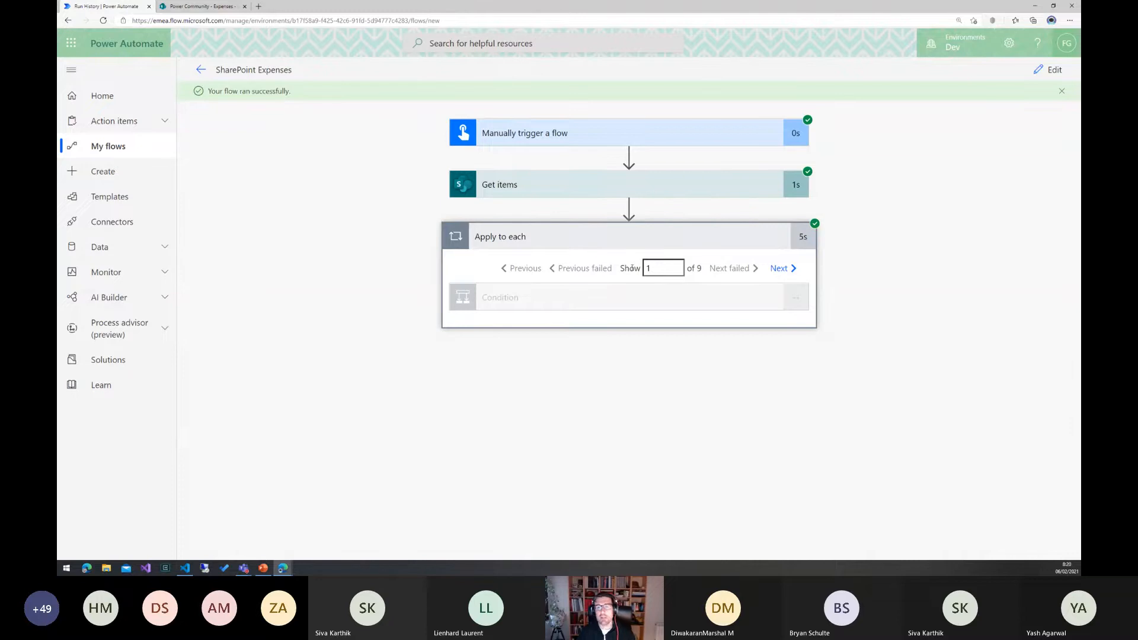
{"action": "left_click", "coordinate": [625, 298]}
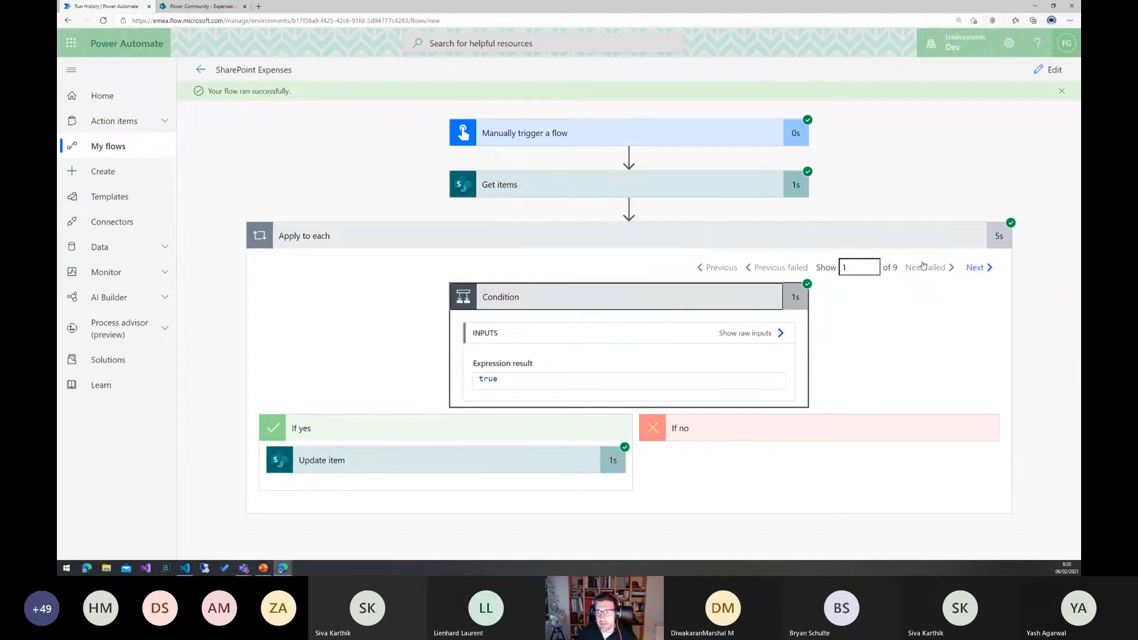
{"action": "left_click", "coordinate": [974, 268]}
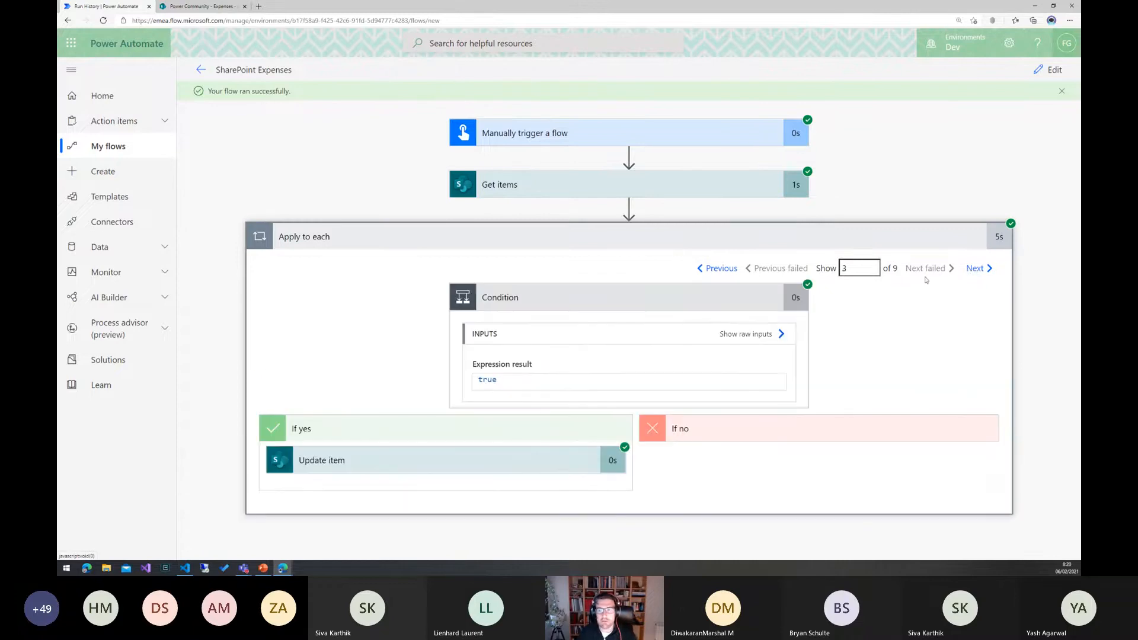
Reopen the flow for editing and add the Date Time action Get past time between Get items and Apply to each.
{"action": "left_click", "coordinate": [1042, 72]}
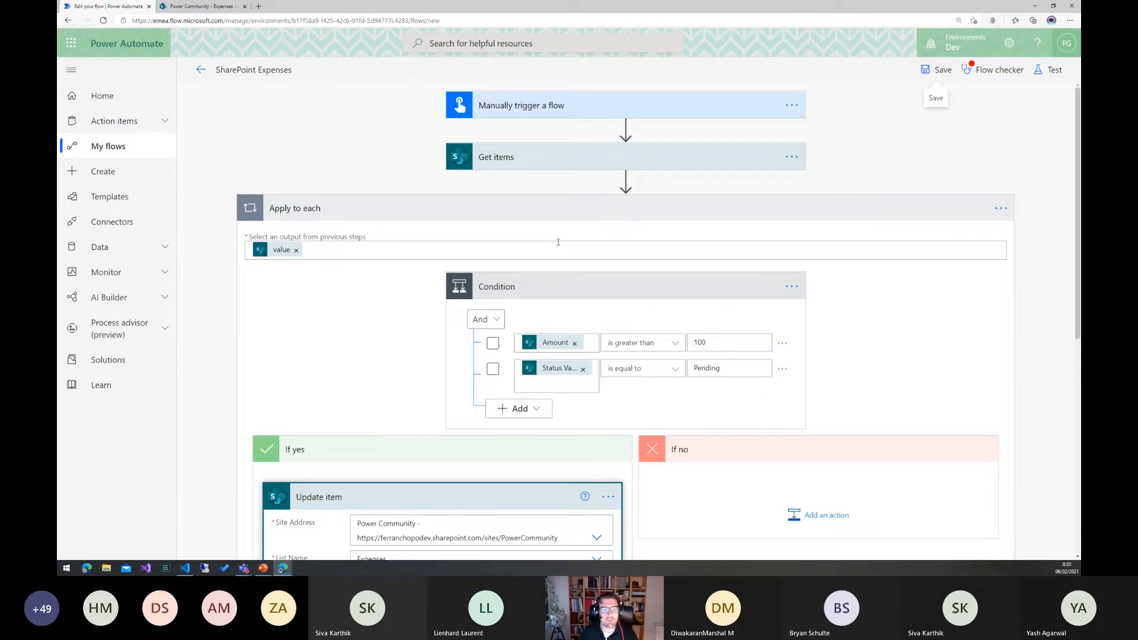
{"action": "scroll", "coordinate": [558, 241], "scroll_direction": "down", "scroll_amount": 2}
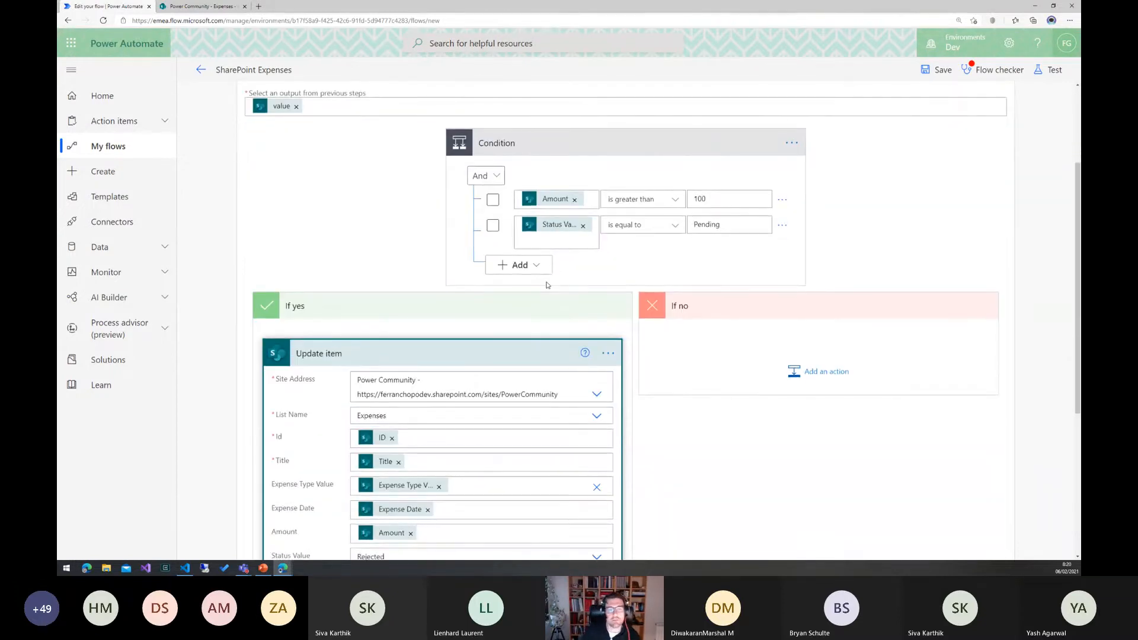
{"action": "scroll", "coordinate": [546, 285], "scroll_direction": "up", "scroll_amount": 2}
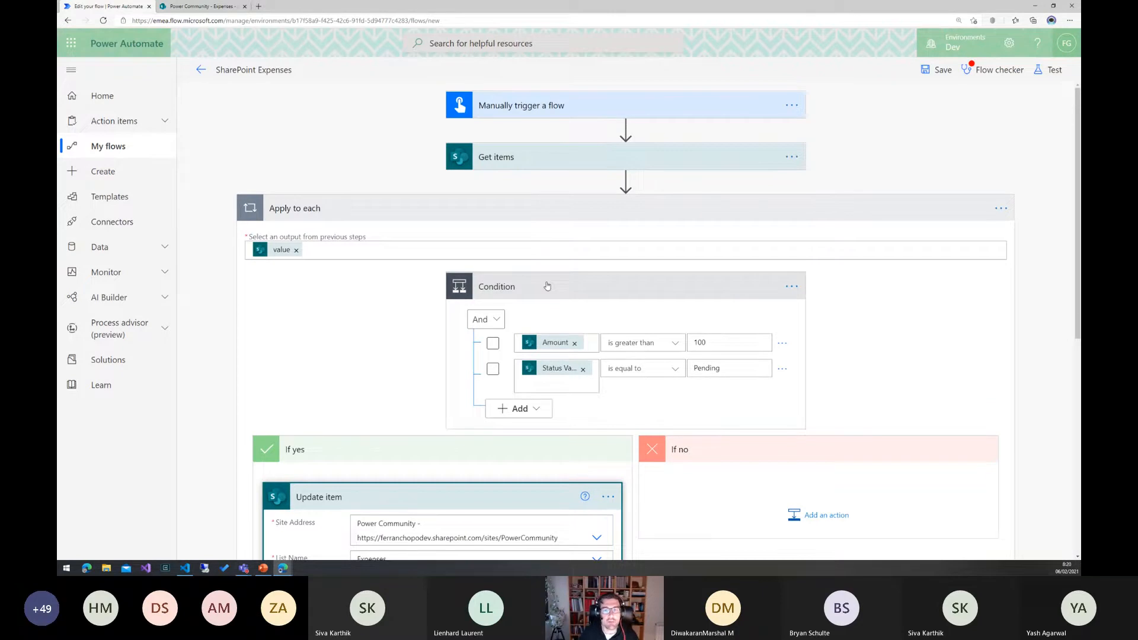
{"action": "left_click", "coordinate": [1007, 209]}
{"action": "left_click", "coordinate": [626, 180]}
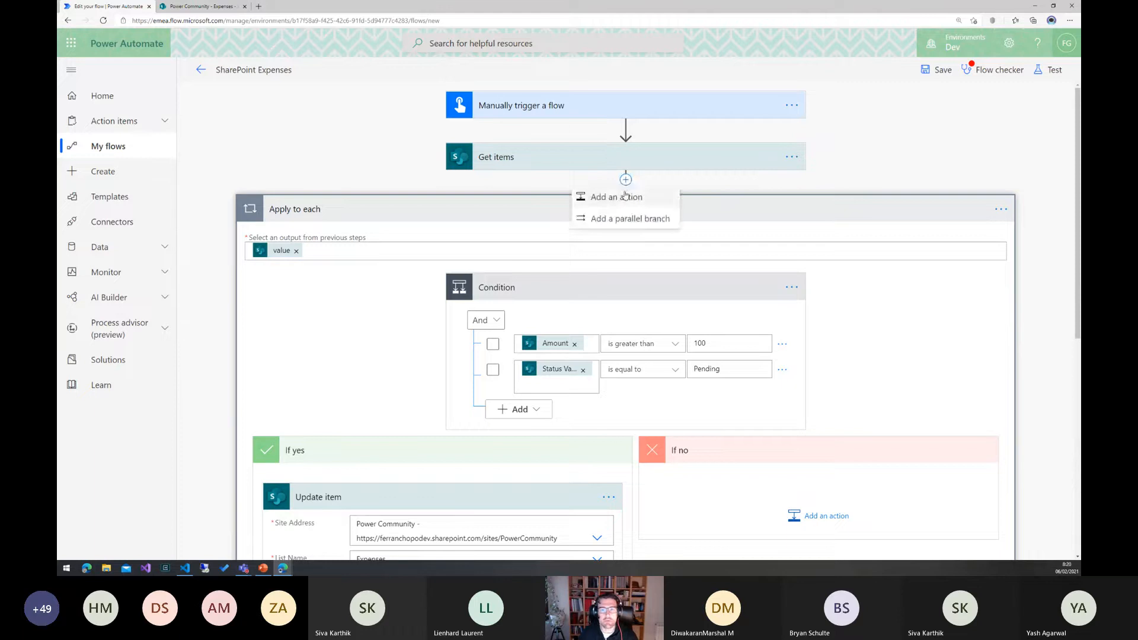
{"action": "left_click", "coordinate": [625, 199]}
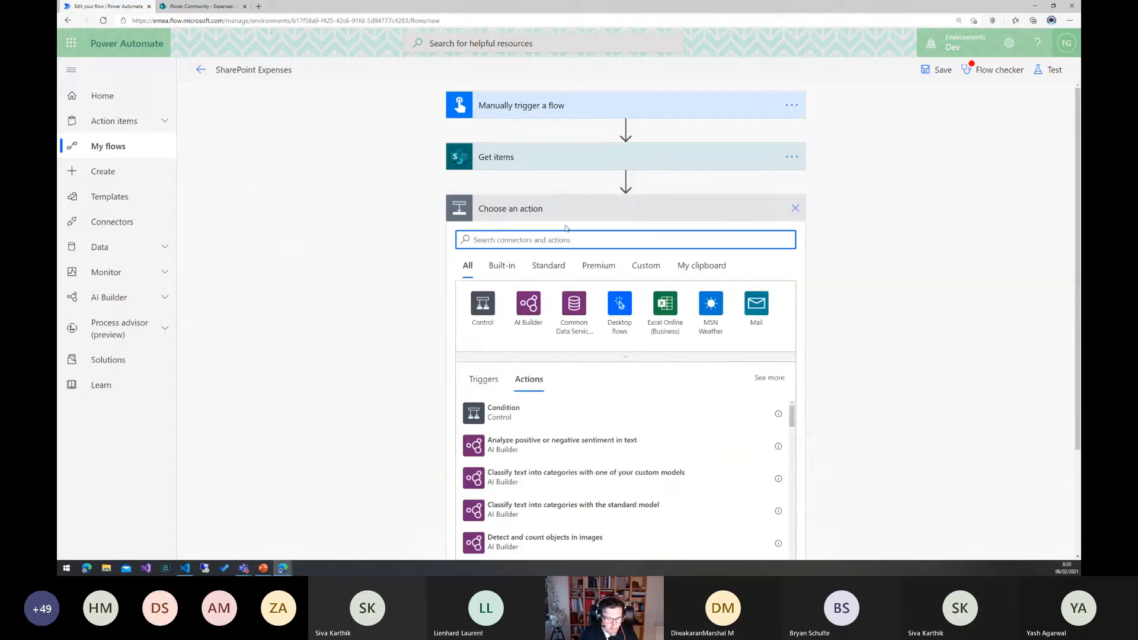
{"action": "type", "text": "date"}
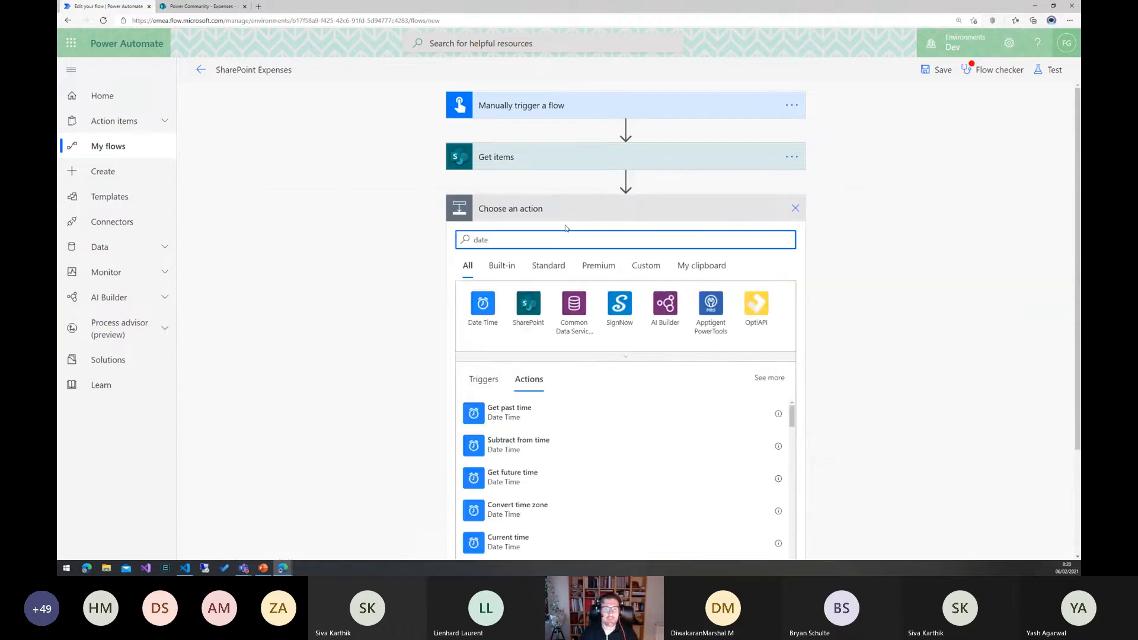
{"action": "left_click", "coordinate": [484, 305]}
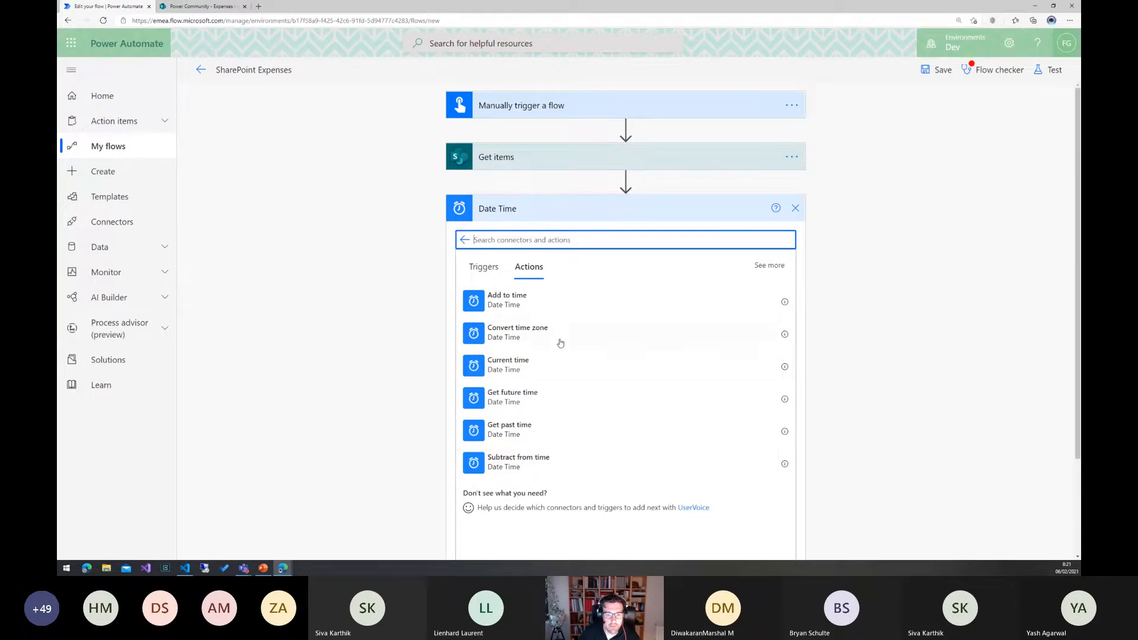
{"action": "left_click", "coordinate": [522, 430]}
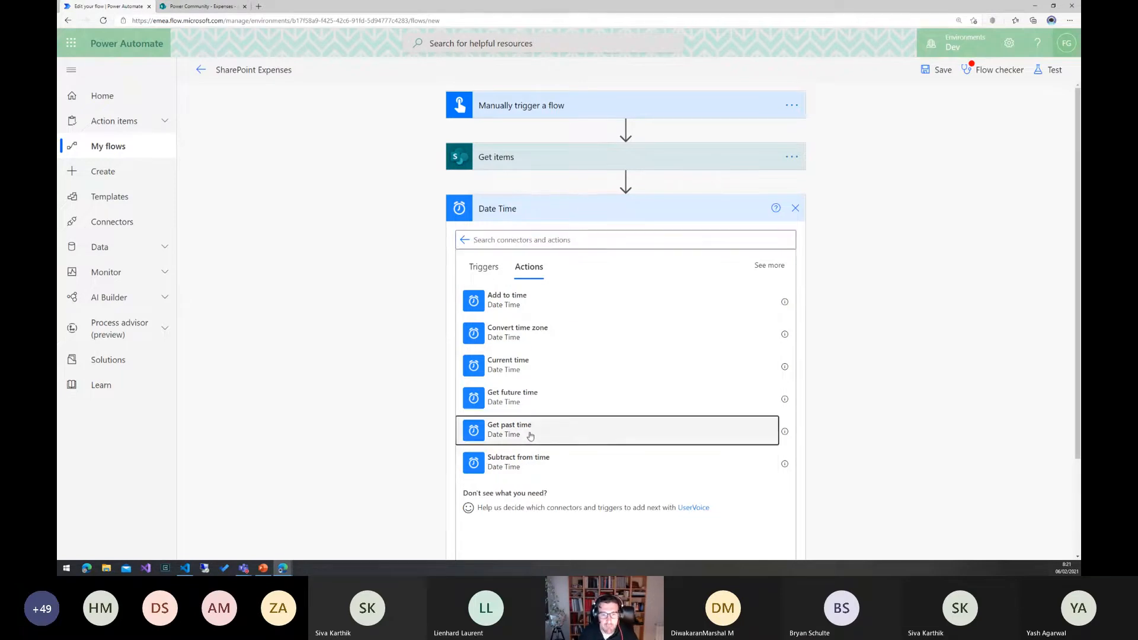
Set Get past time's Interval to 1 and its Time unit to Month.
{"action": "left_click", "coordinate": [606, 234]}
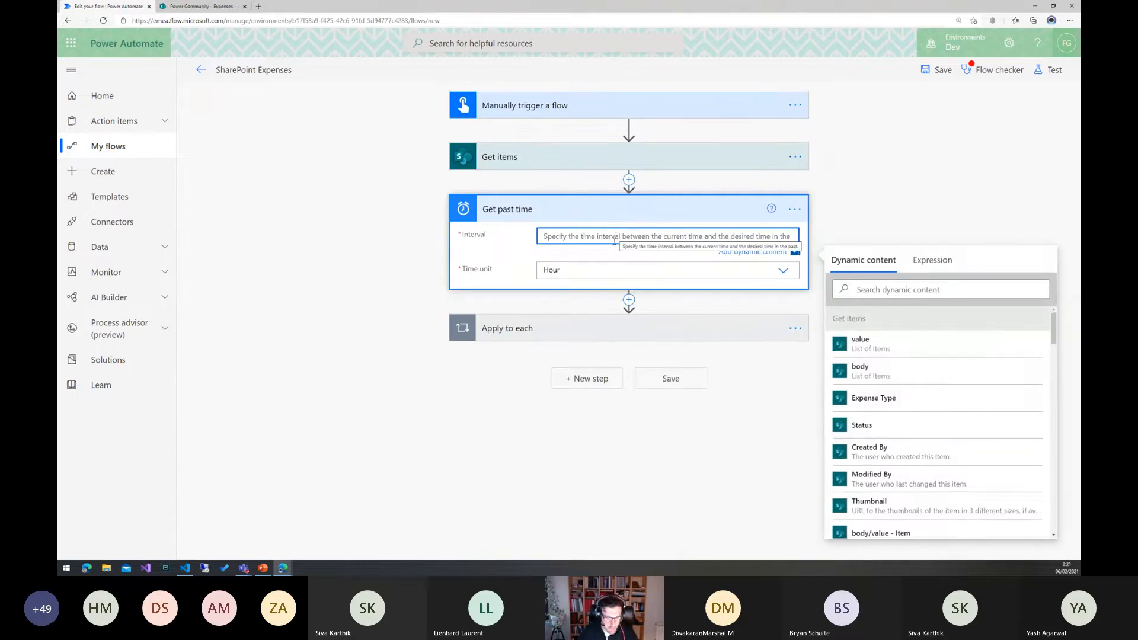
{"action": "type", "text": "1"}
{"action": "left_click", "coordinate": [637, 270]}
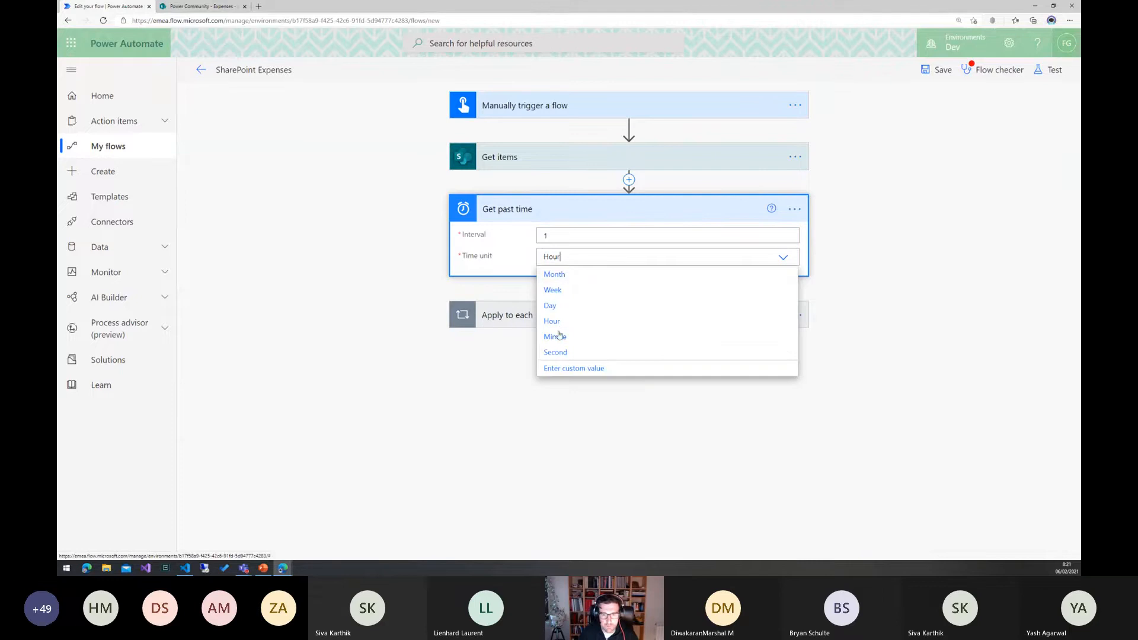
{"action": "left_click", "coordinate": [564, 275]}
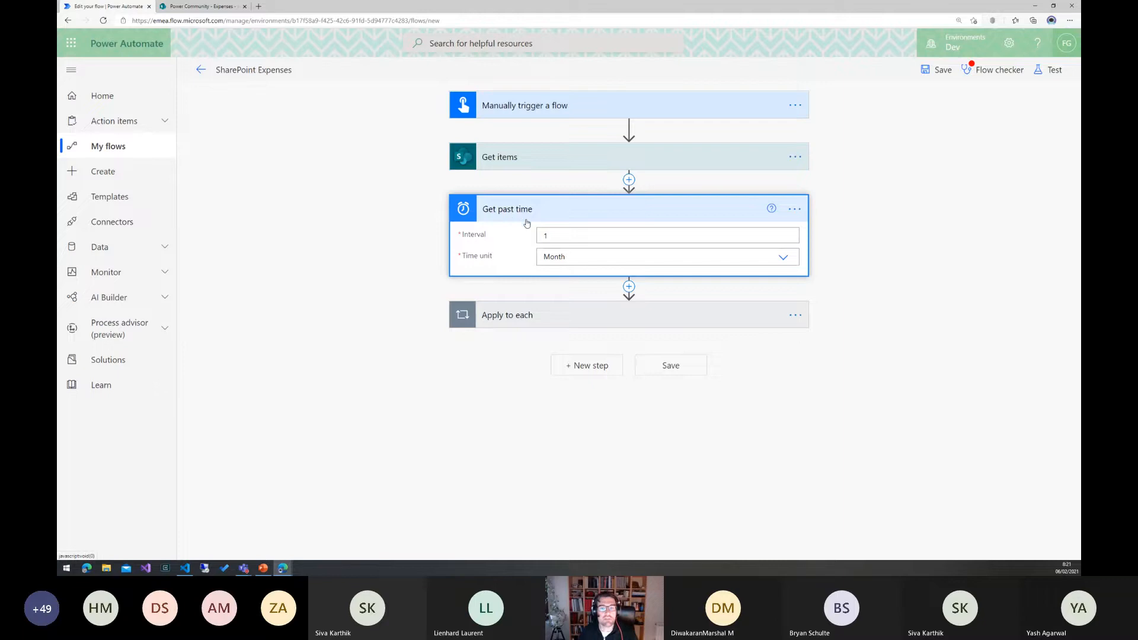
Add a third row to the Condition inside Apply to each, with Expense Date from Get items as its left value.
{"action": "left_click", "coordinate": [541, 314]}
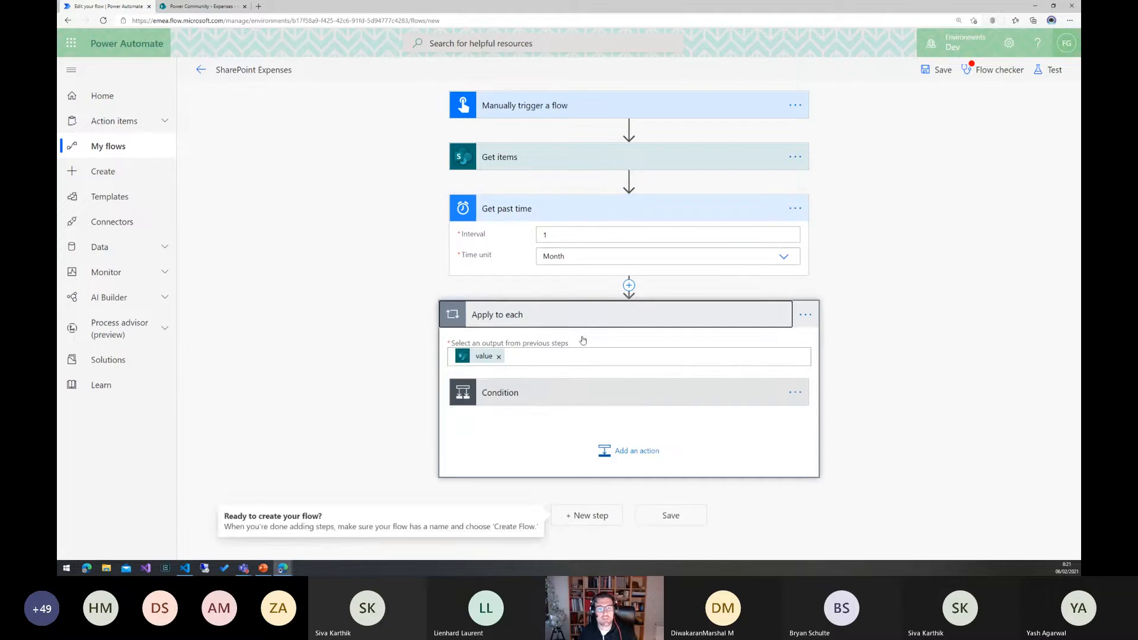
{"action": "left_click", "coordinate": [566, 392]}
{"action": "scroll", "coordinate": [557, 379], "scroll_direction": "down", "scroll_amount": 3}
{"action": "left_click", "coordinate": [516, 371]}
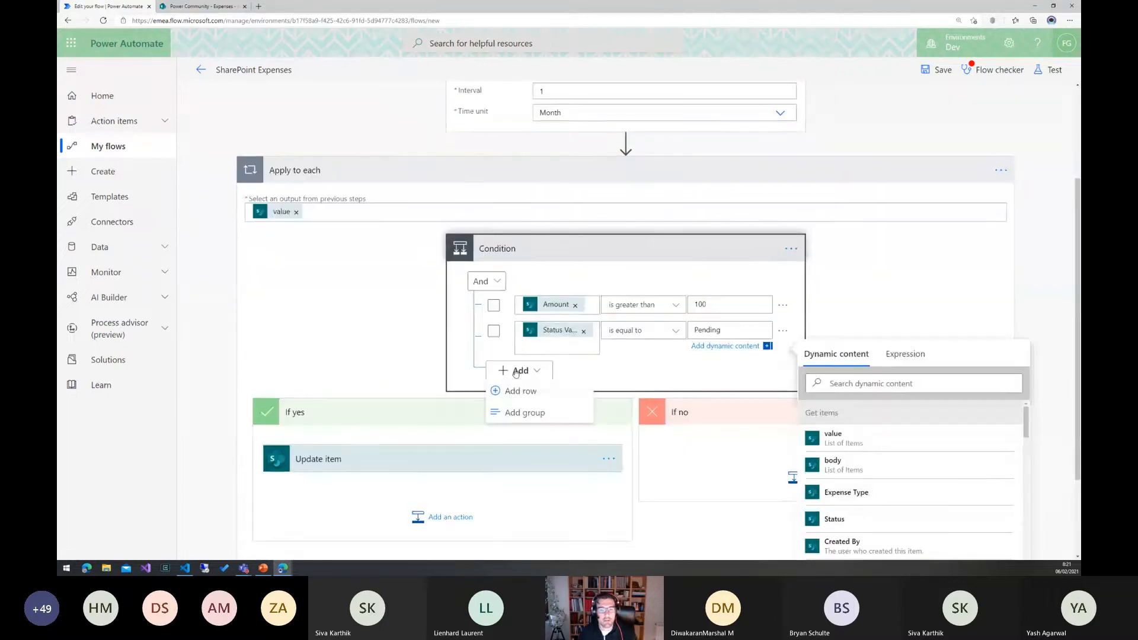
{"action": "left_click", "coordinate": [513, 391]}
{"action": "left_click", "coordinate": [572, 369]}
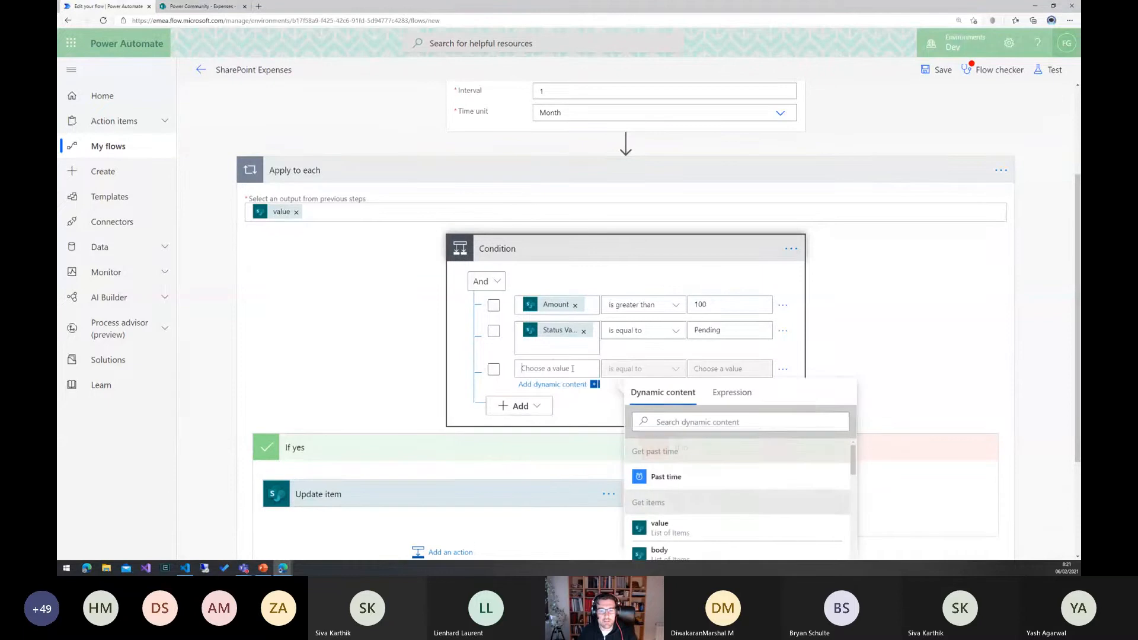
{"action": "scroll", "coordinate": [717, 439], "scroll_direction": "down", "scroll_amount": 5}
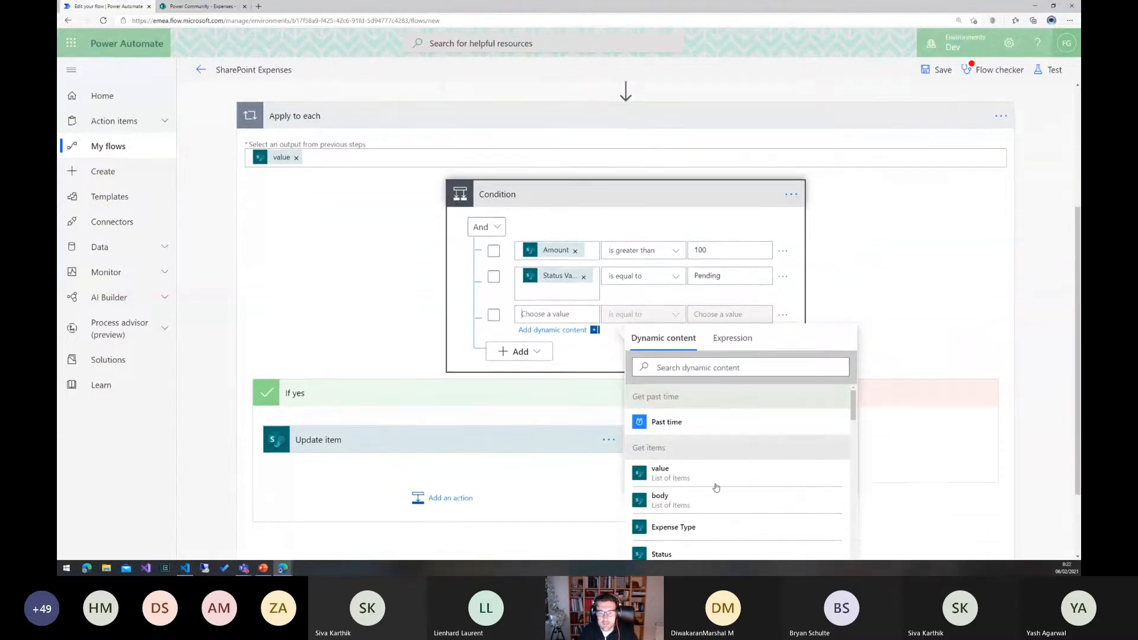
{"action": "scroll", "coordinate": [701, 391], "scroll_direction": "down", "scroll_amount": 3}
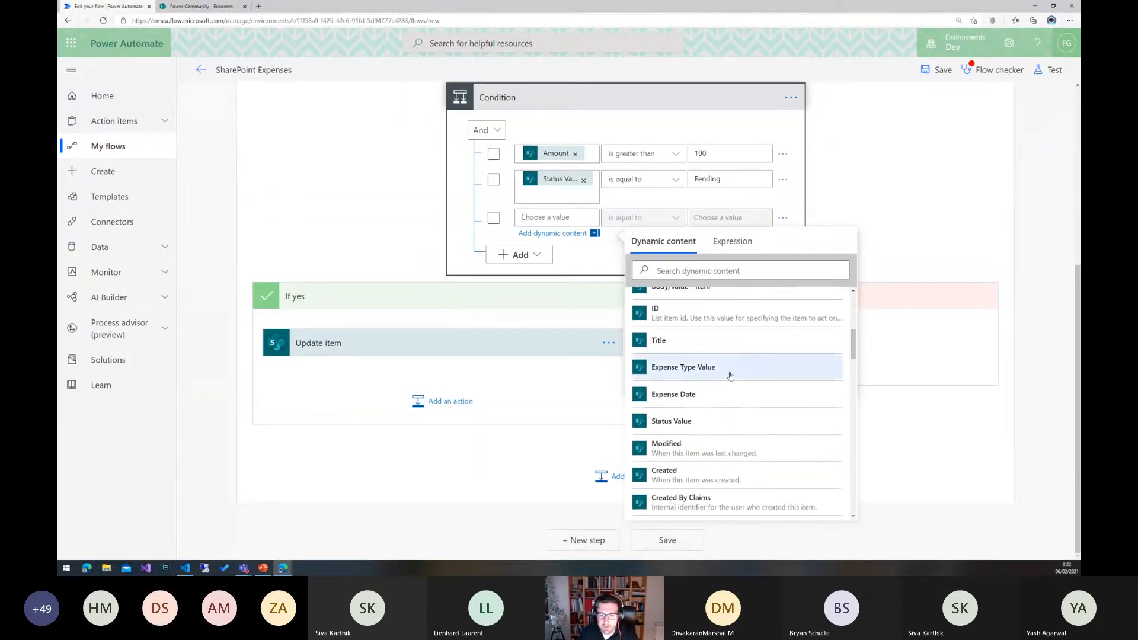
{"action": "left_click", "coordinate": [701, 407]}
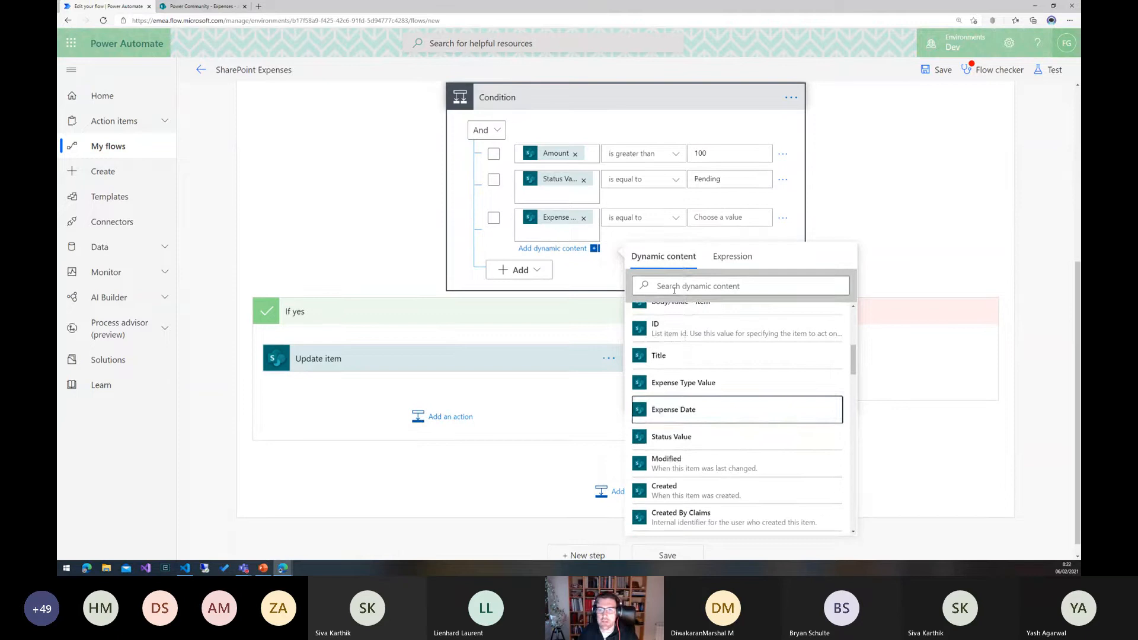
Complete the Expense Date row of the Condition with is less than or equal to and the Past time output of Get past time.
{"action": "left_click", "coordinate": [673, 221]}
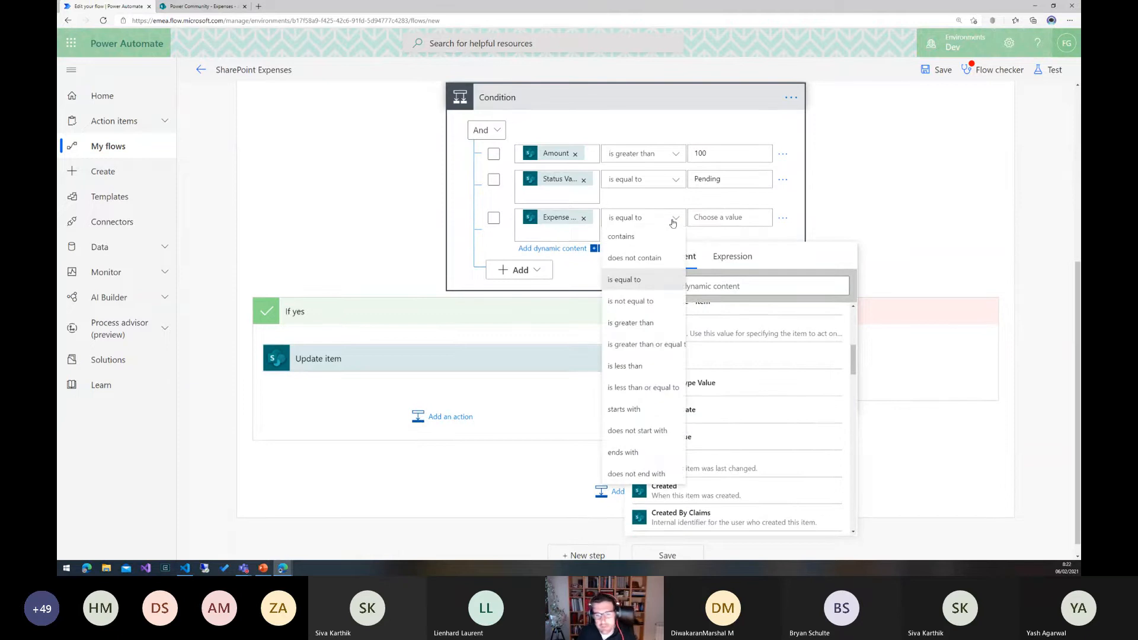
{"action": "left_click", "coordinate": [643, 388]}
{"action": "left_click", "coordinate": [719, 217]}
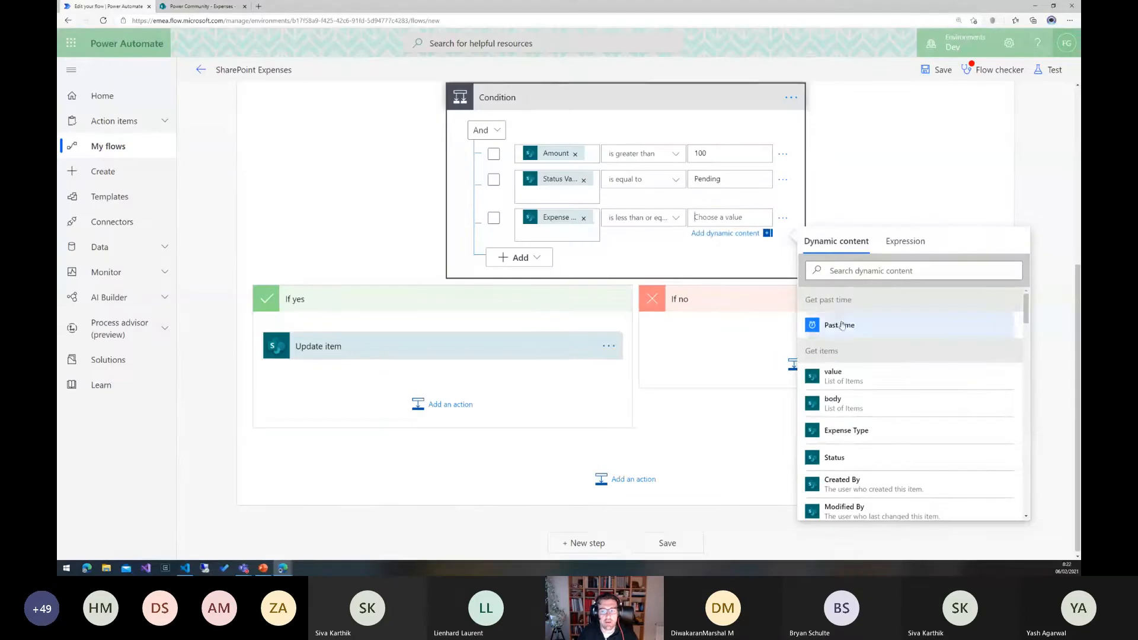
{"action": "left_click", "coordinate": [832, 325]}
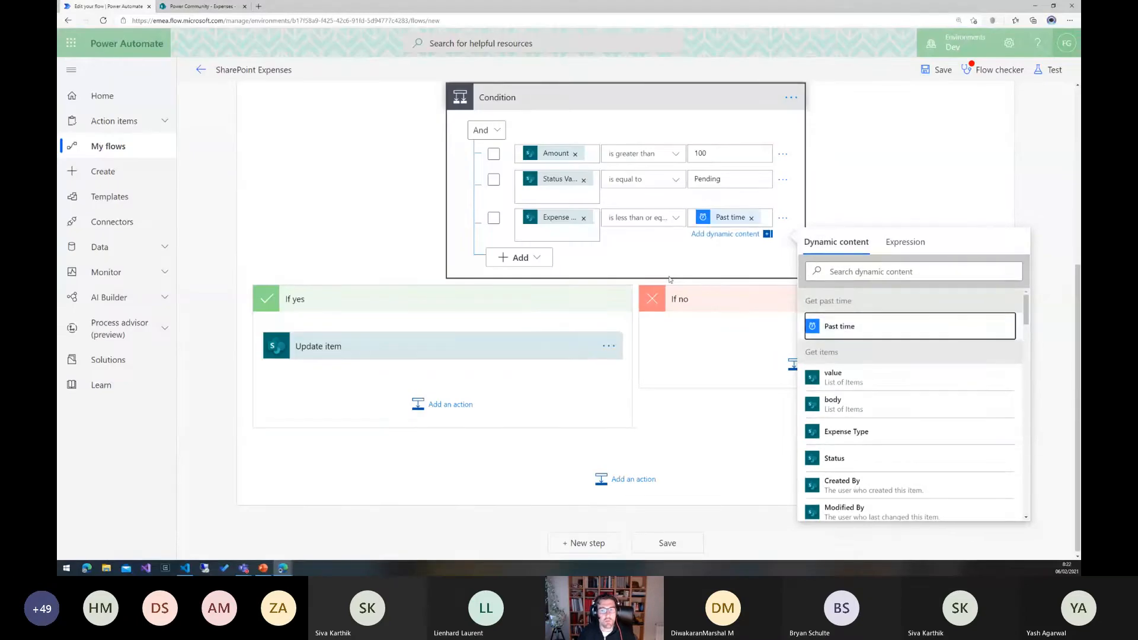
{"action": "left_click", "coordinate": [822, 205]}
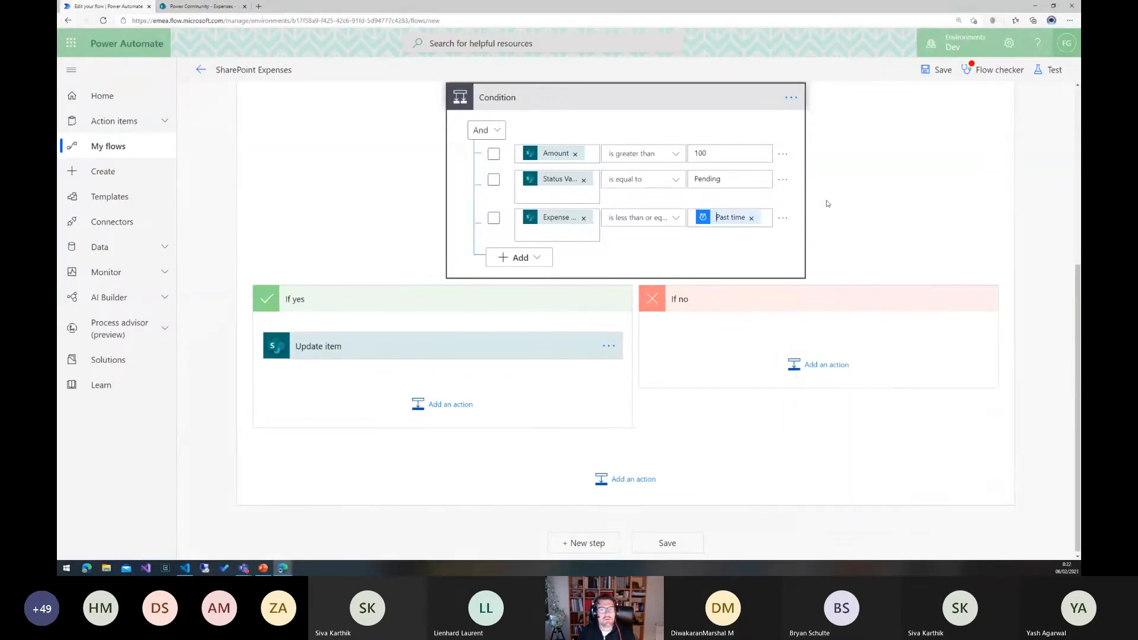
{"action": "scroll", "coordinate": [767, 244], "scroll_direction": "up", "scroll_amount": 5}
{"action": "scroll", "coordinate": [768, 243], "scroll_direction": "down", "scroll_amount": 1}
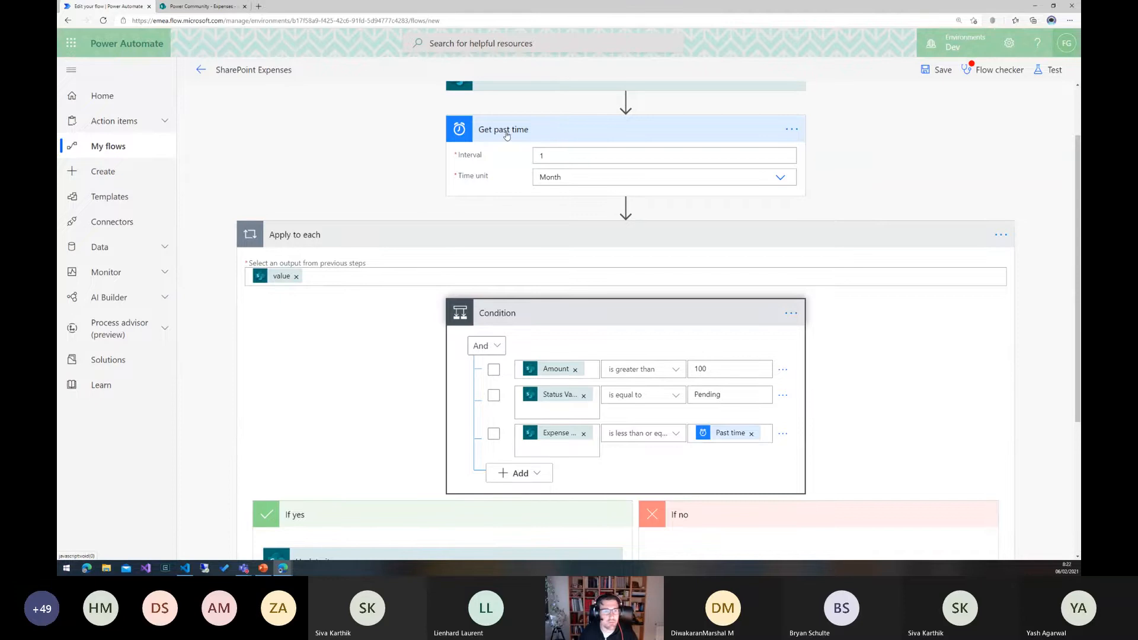
In the SharePoint Expenses list's grid view, set the Status of Lunch with clients and both Trip to London items to Pending.
{"action": "left_click", "coordinate": [217, 8]}
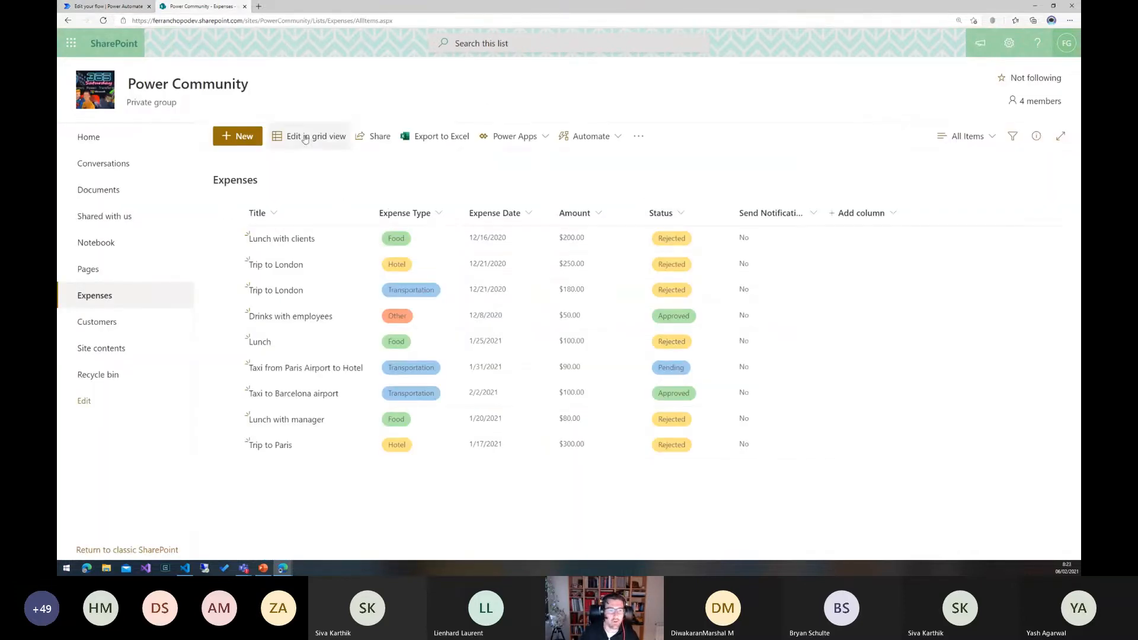
{"action": "left_click", "coordinate": [305, 137]}
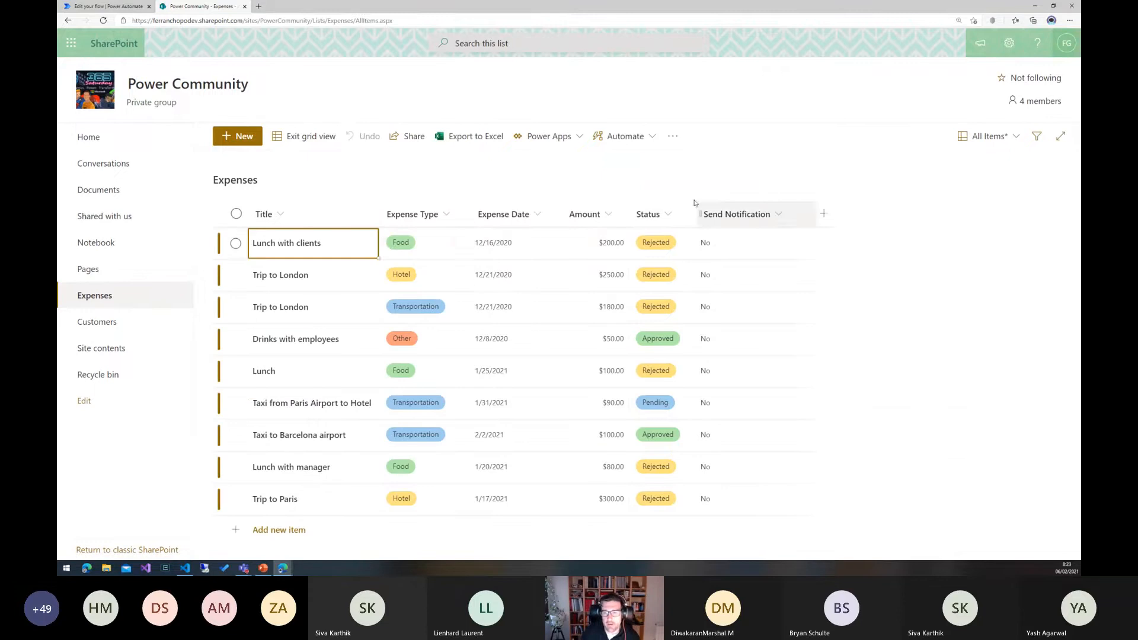
{"action": "left_click", "coordinate": [680, 253]}
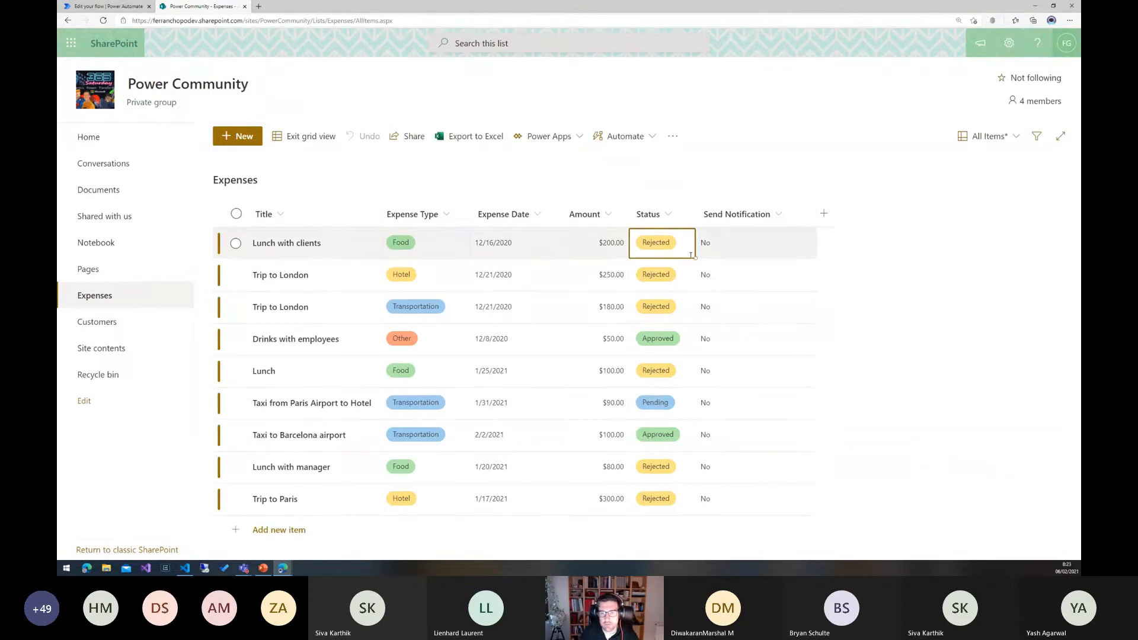
{"action": "left_click", "coordinate": [690, 256]}
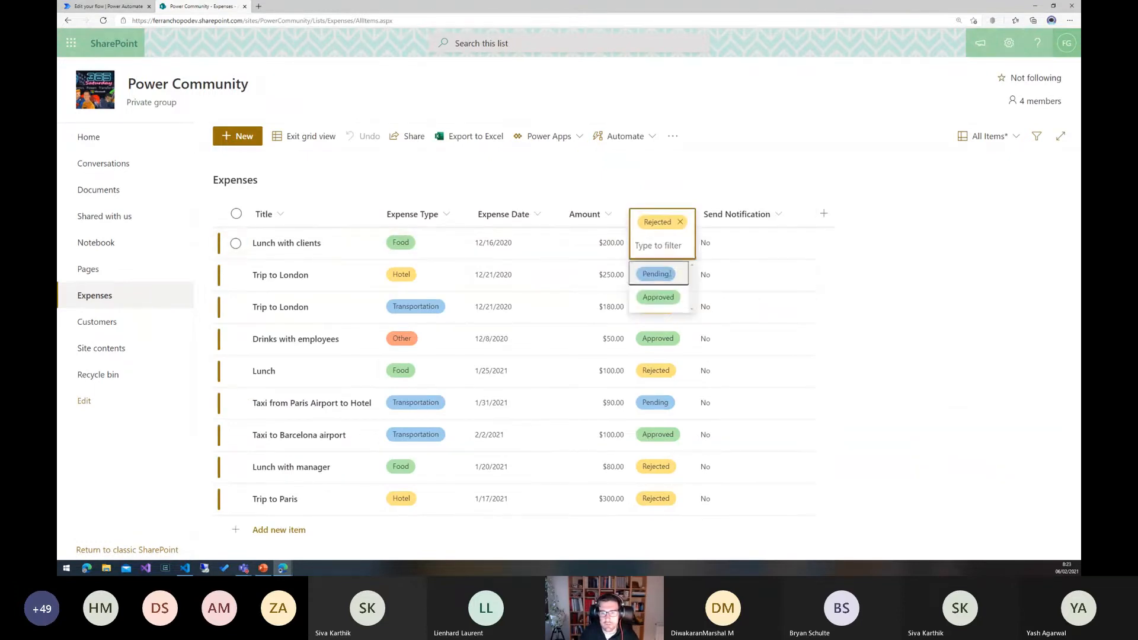
{"action": "left_click", "coordinate": [657, 274]}
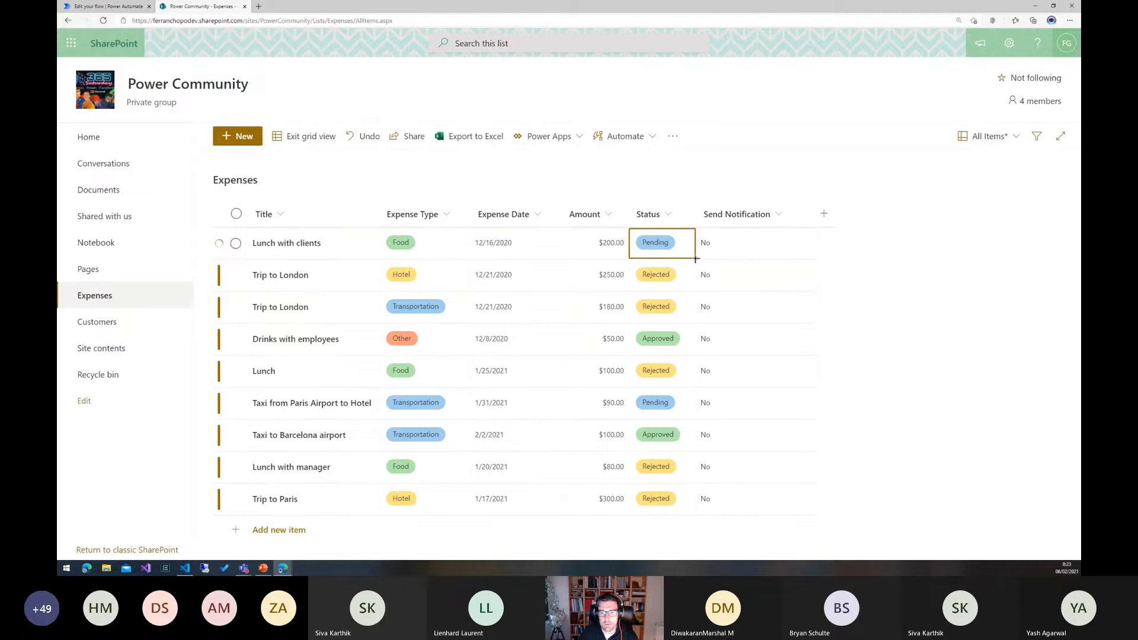
{"action": "left_click_drag", "start_coordinate": [696, 259], "coordinate": [693, 321]}
Set the Status of the Lunch item dated 1/25/2021 to Pending and exit grid view.
{"action": "left_click", "coordinate": [687, 377]}
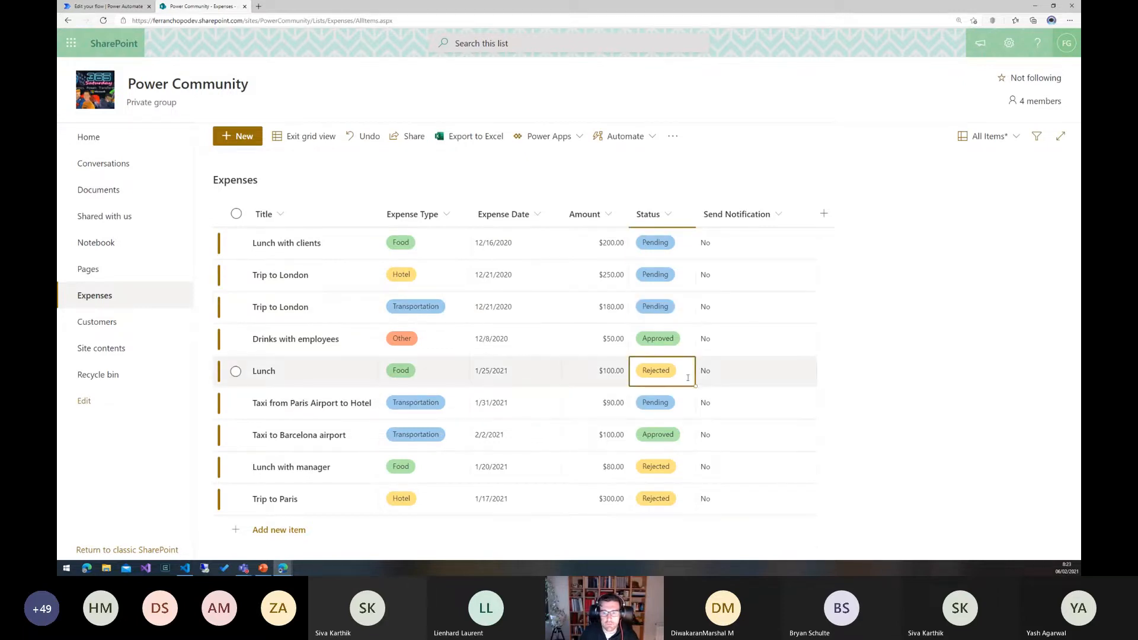
{"action": "left_click", "coordinate": [664, 372]}
{"action": "left_click", "coordinate": [656, 403]}
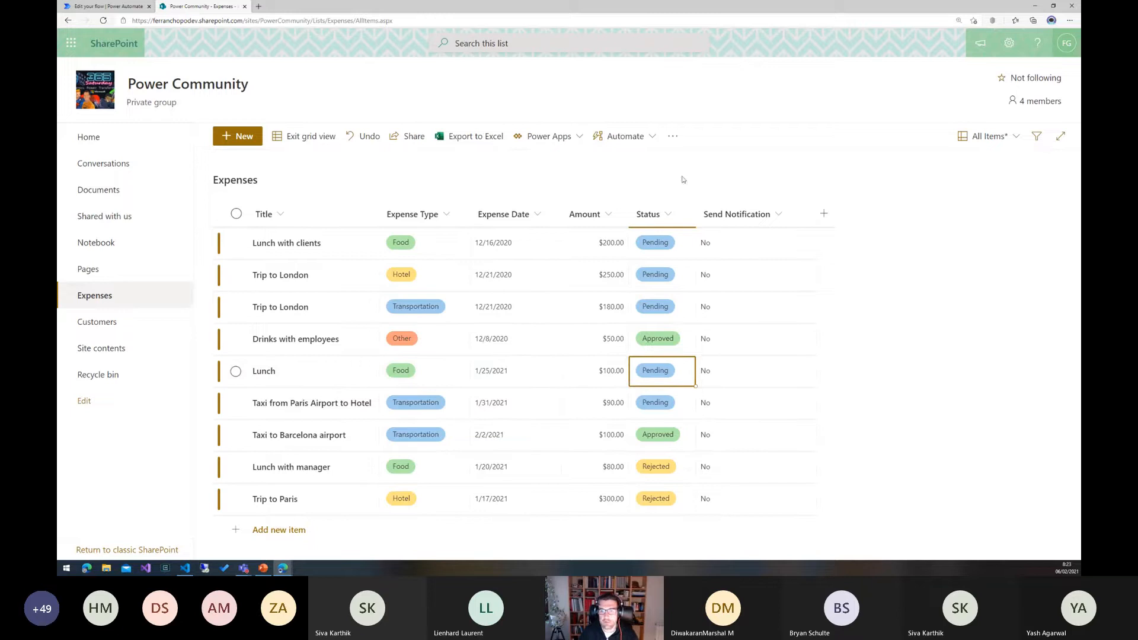
{"action": "left_click", "coordinate": [288, 137]}
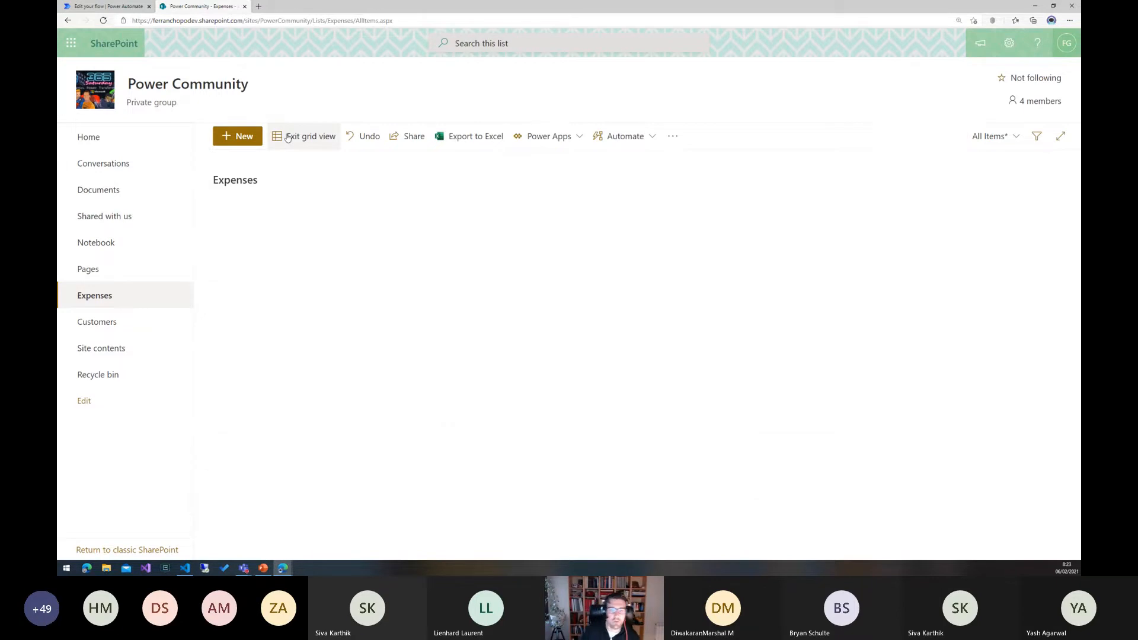
Return to the SharePoint Expenses flow in Power Automate and save it.
{"action": "left_click", "coordinate": [104, 6]}
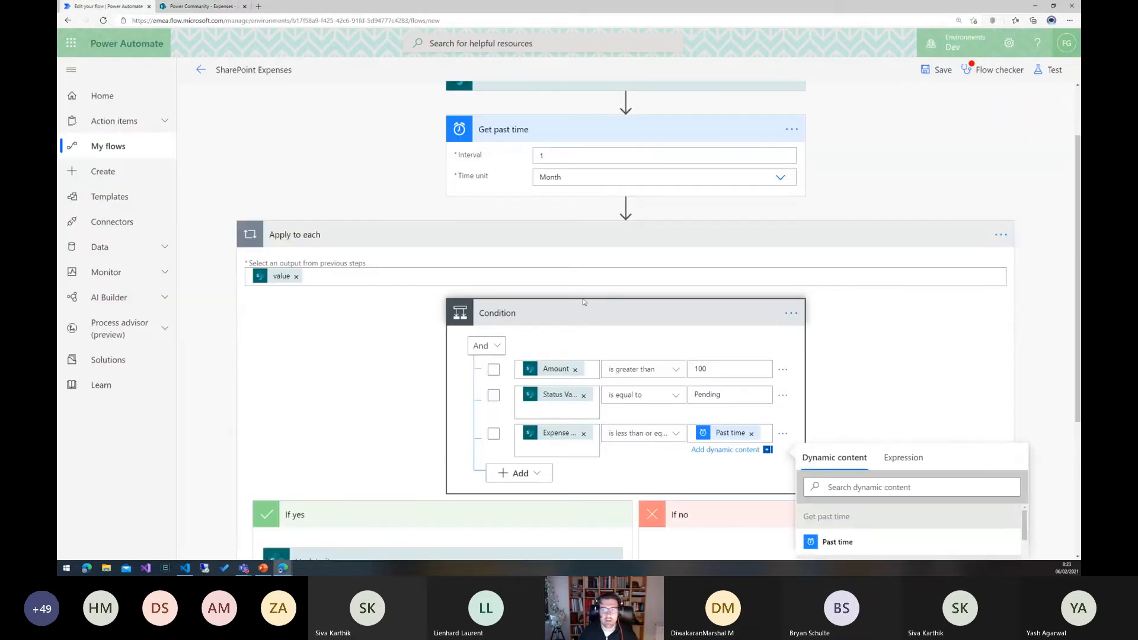
{"action": "scroll", "coordinate": [851, 265], "scroll_direction": "up", "scroll_amount": 2}
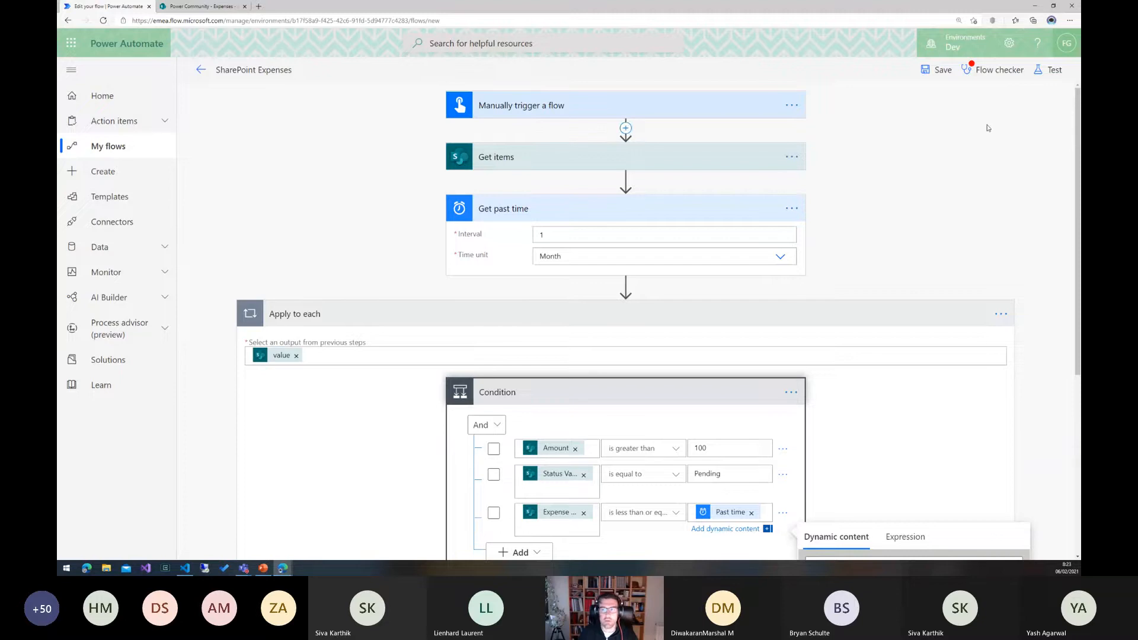
{"action": "left_click", "coordinate": [937, 69]}
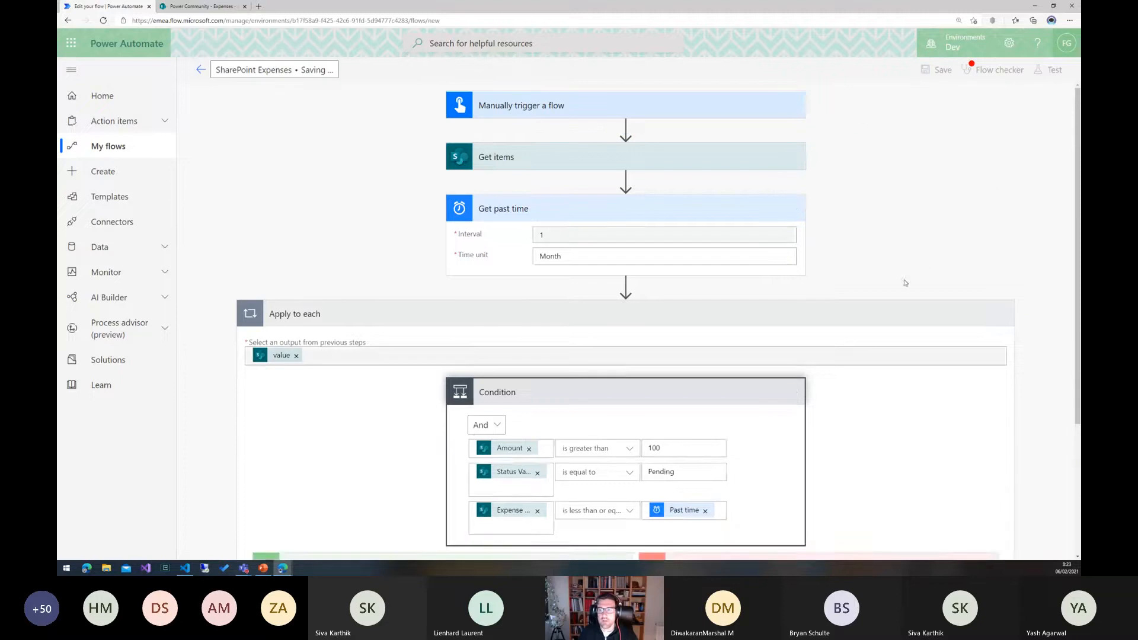
{"action": "scroll", "coordinate": [905, 283], "scroll_direction": "down", "scroll_amount": 4}
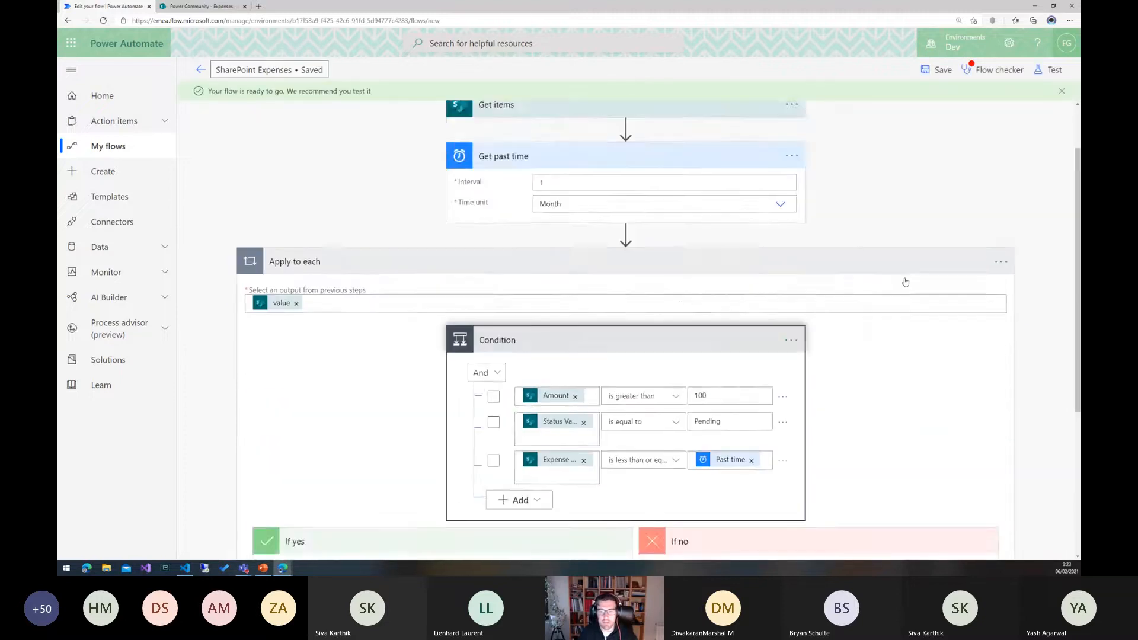
Start a manual test run of the saved flow and open its run results.
{"action": "left_click", "coordinate": [999, 69]}
{"action": "left_click", "coordinate": [1061, 75]}
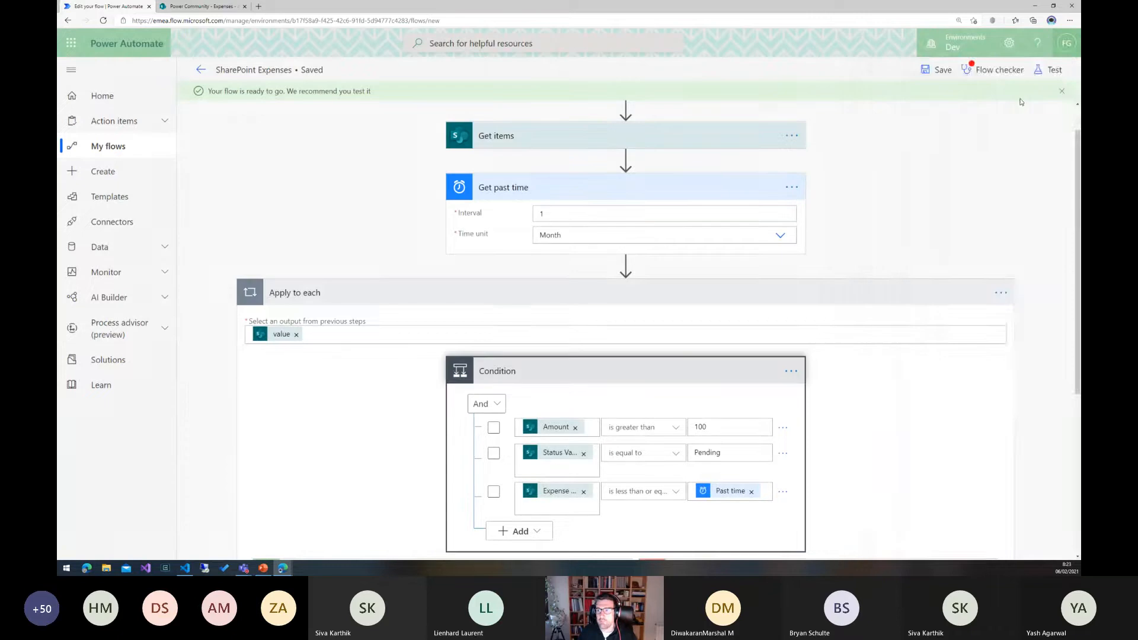
{"action": "left_click", "coordinate": [1046, 70]}
{"action": "left_click", "coordinate": [911, 540]}
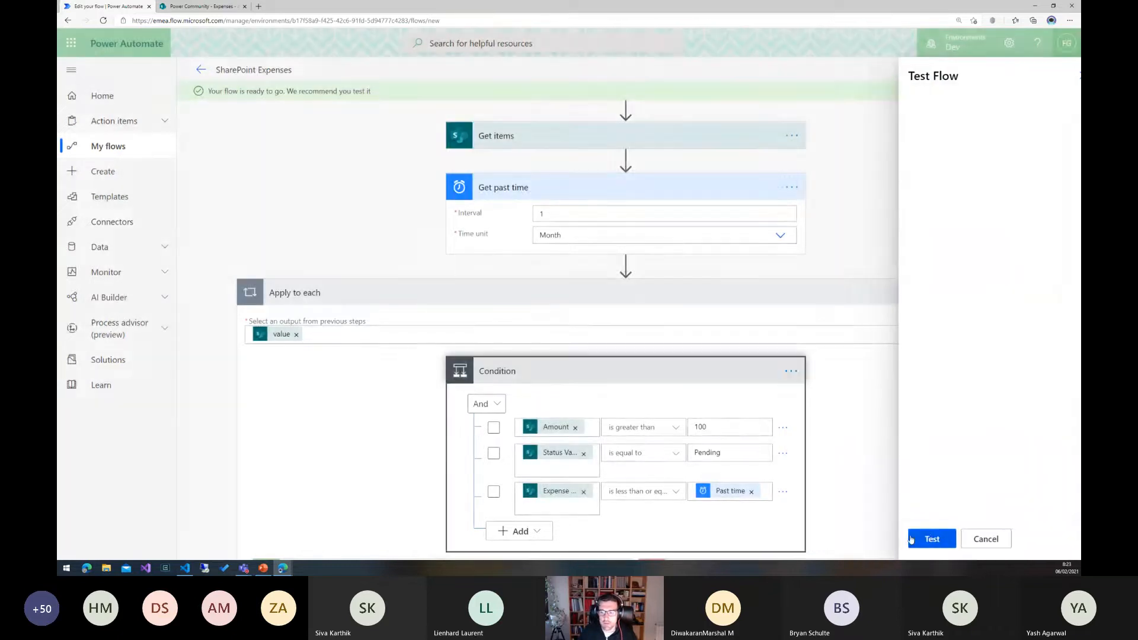
{"action": "left_click", "coordinate": [915, 540]}
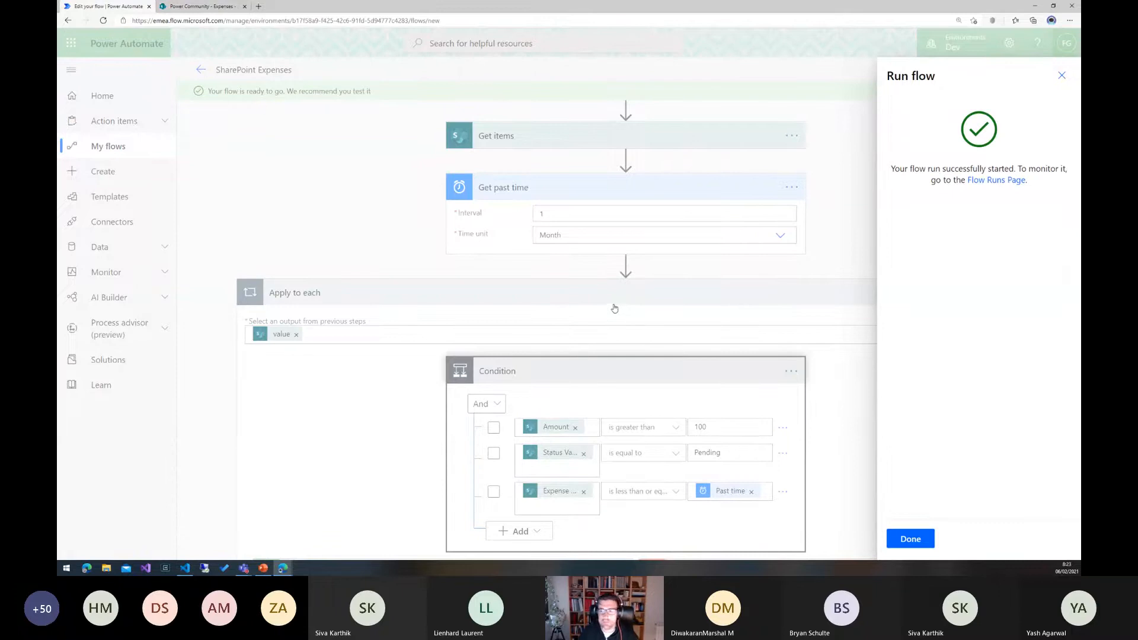
{"action": "left_click", "coordinate": [911, 539]}
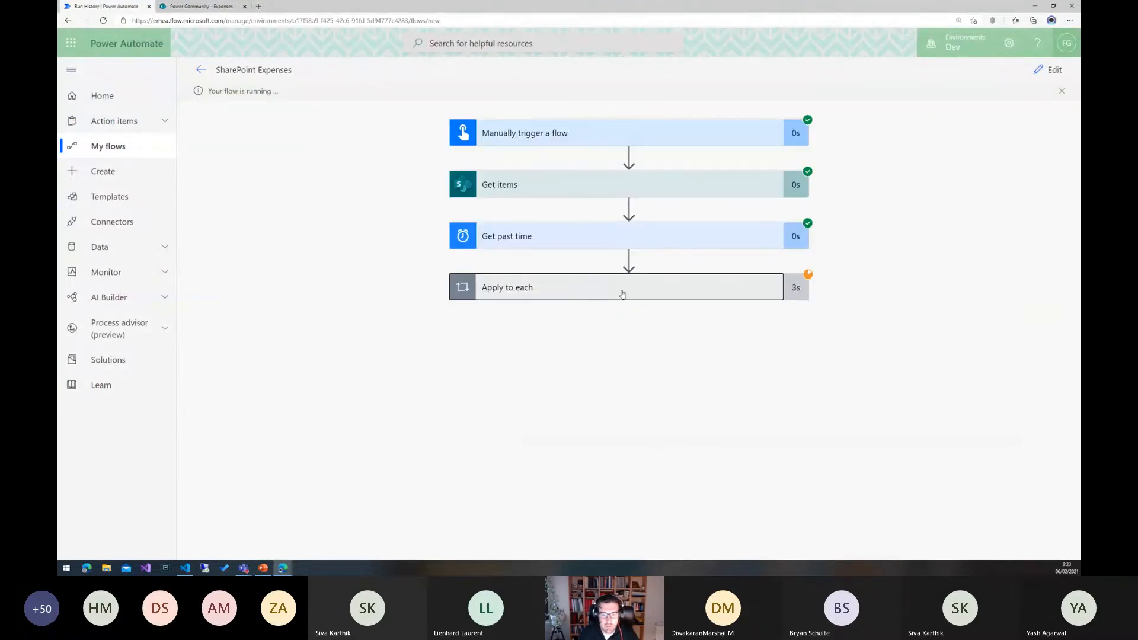
Examine the inputs and outputs of the Get past time action in the flow run.
{"action": "left_click", "coordinate": [621, 298]}
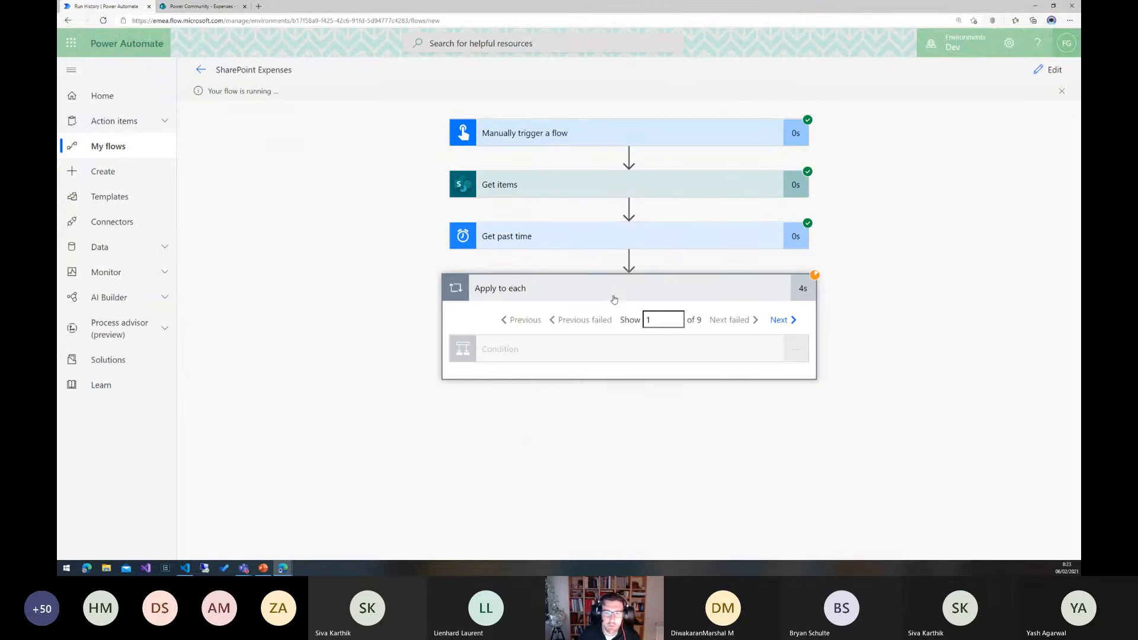
{"action": "left_click", "coordinate": [618, 245]}
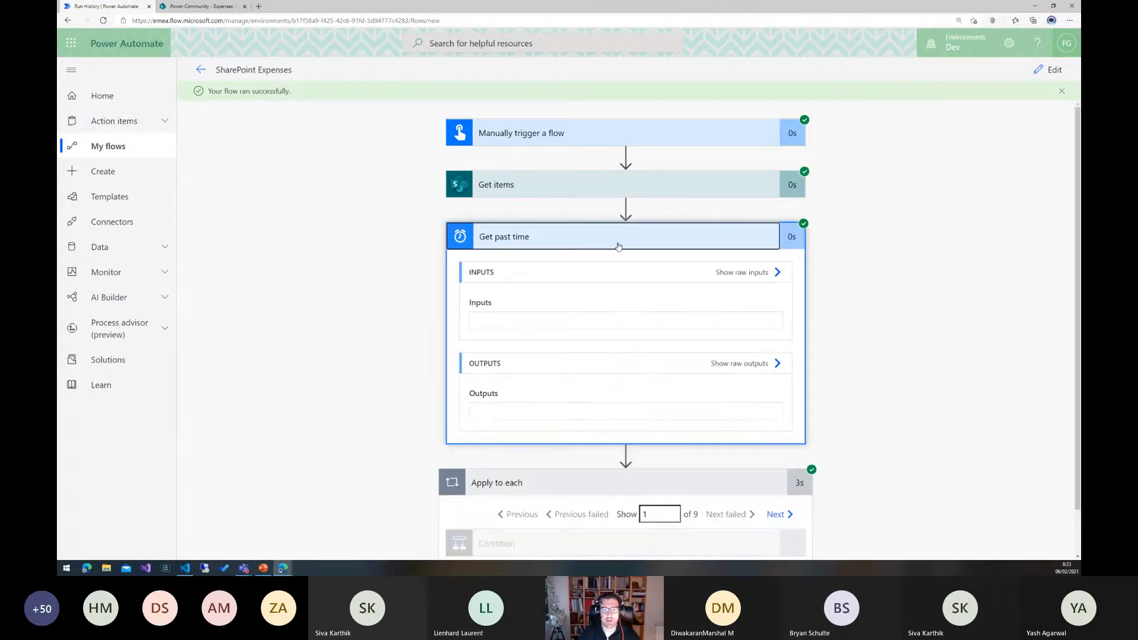
{"action": "scroll", "coordinate": [618, 247], "scroll_direction": "down", "scroll_amount": 1}
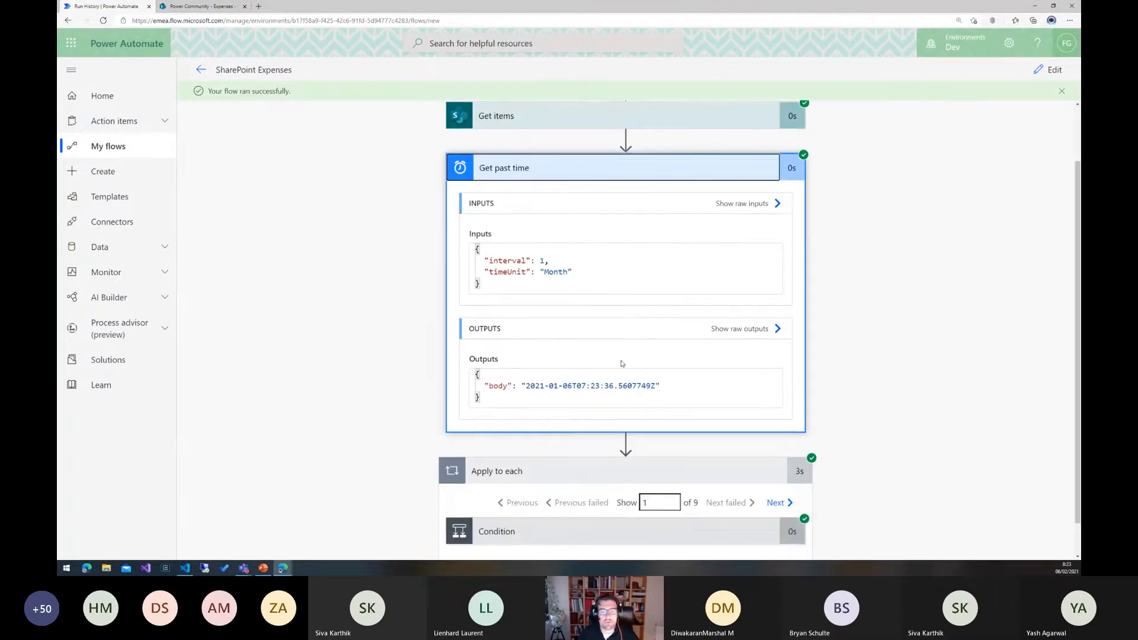
{"action": "left_click_drag", "start_coordinate": [516, 373], "coordinate": [715, 407]}
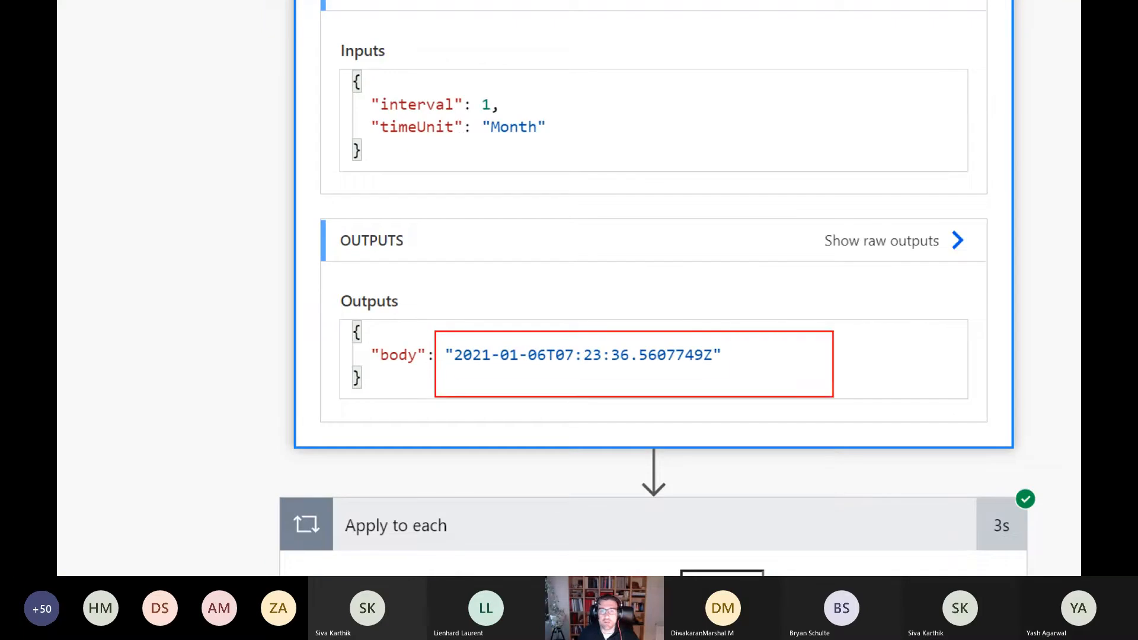
{"action": "left_click_drag", "start_coordinate": [833, 396], "coordinate": [740, 383]}
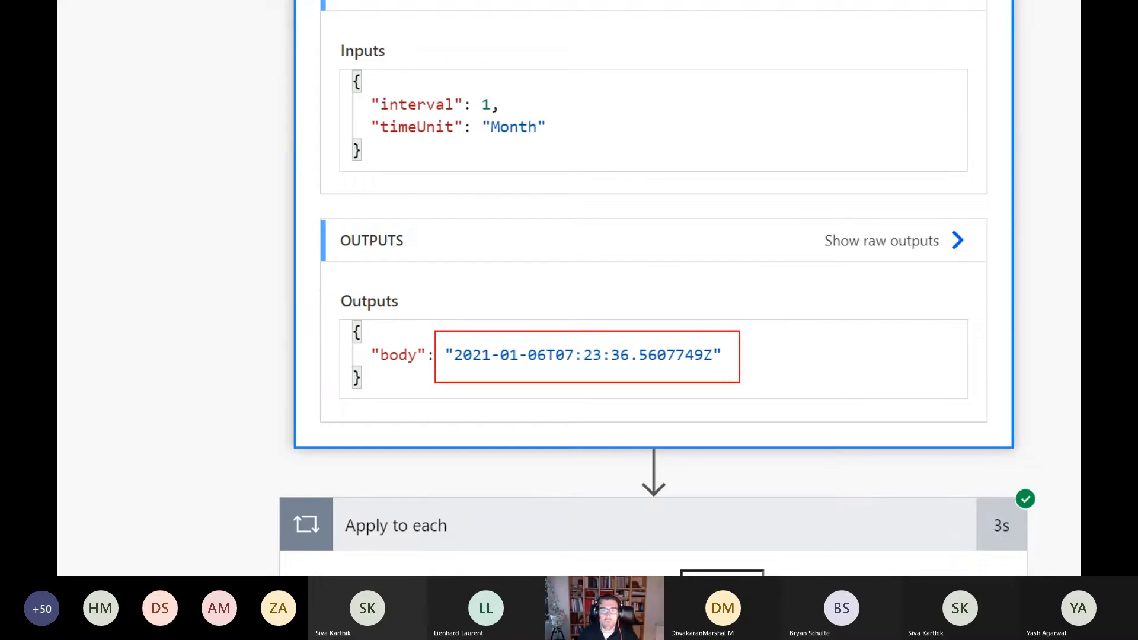
{"action": "left_click_drag", "start_coordinate": [615, 325], "coordinate": [662, 298]}
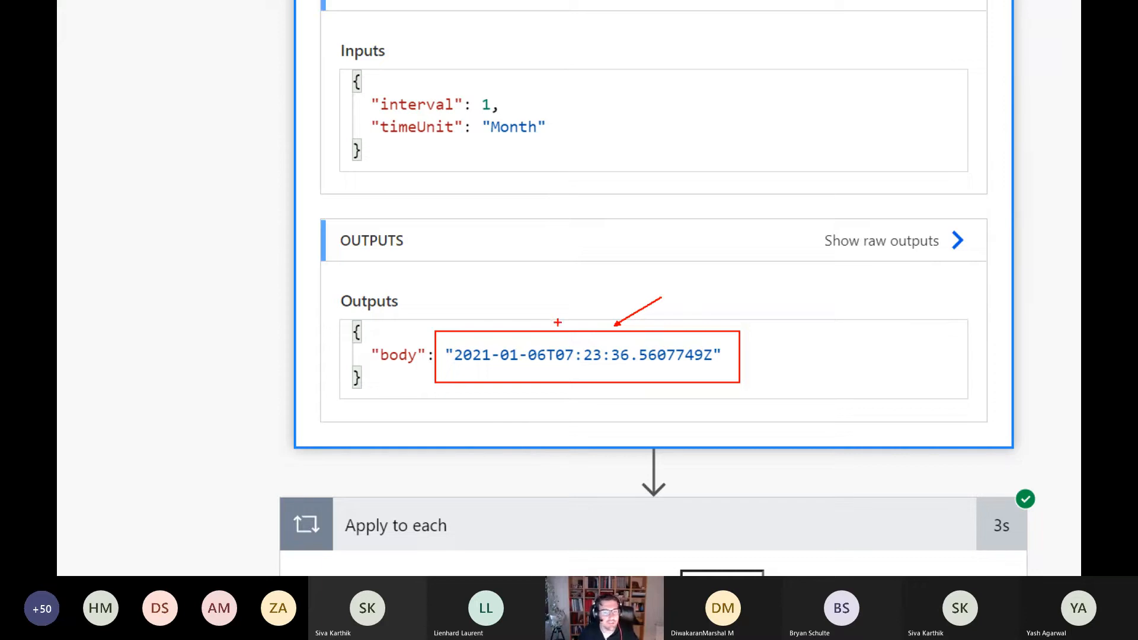
{"action": "key", "text": "Escape"}
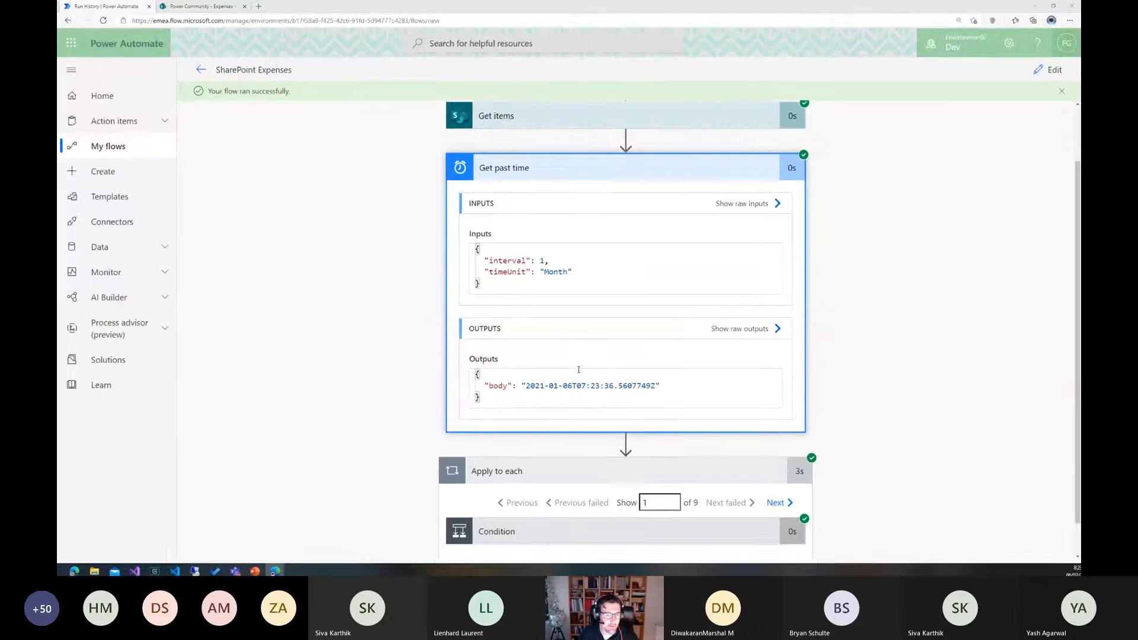
Examine the Condition and Update item results from the first Apply to each iteration on, and check the Status values in the SharePoint Expenses list.
{"action": "scroll", "coordinate": [600, 340], "scroll_direction": "down", "scroll_amount": 1}
{"action": "left_click", "coordinate": [571, 502]}
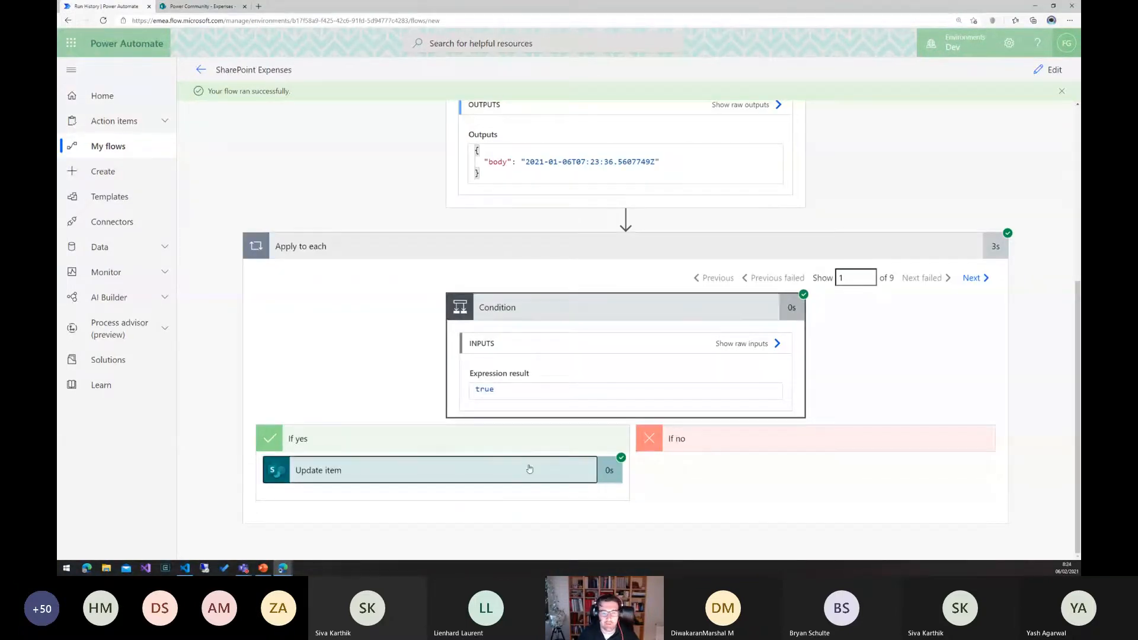
{"action": "left_click", "coordinate": [527, 469]}
{"action": "scroll", "coordinate": [554, 336], "scroll_direction": "up", "scroll_amount": 1}
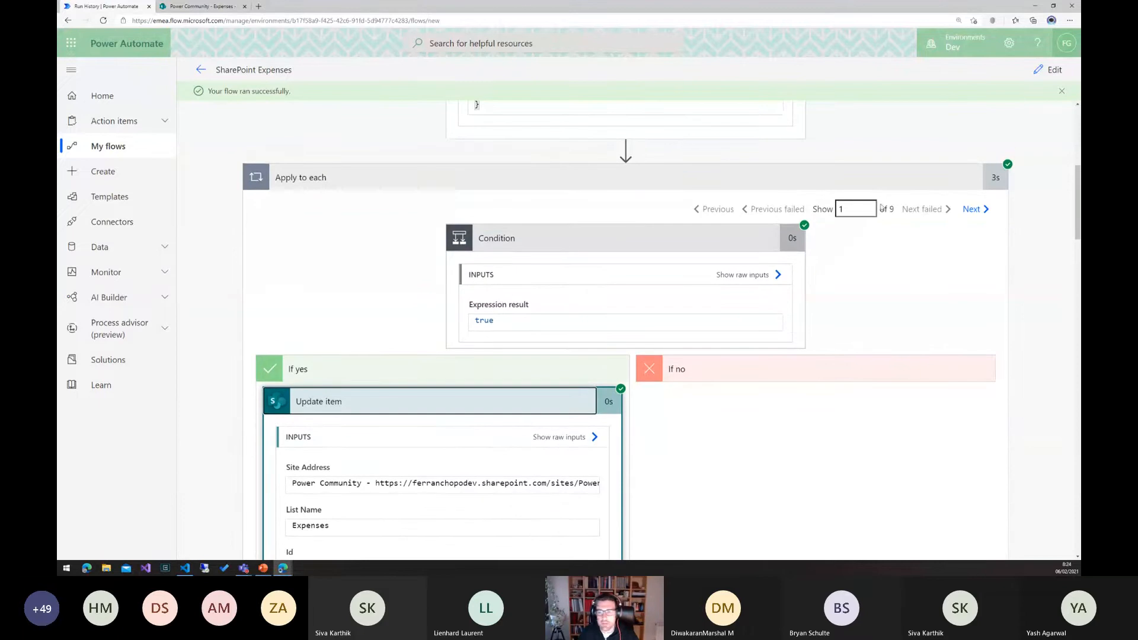
{"action": "left_click", "coordinate": [972, 209]}
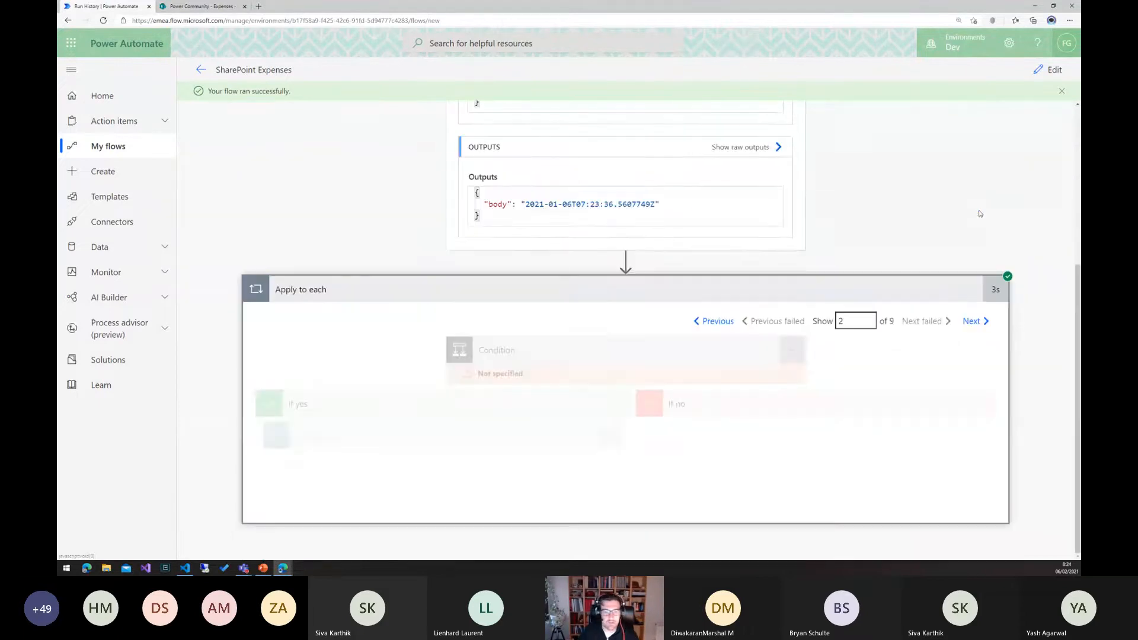
{"action": "left_click", "coordinate": [209, 8]}
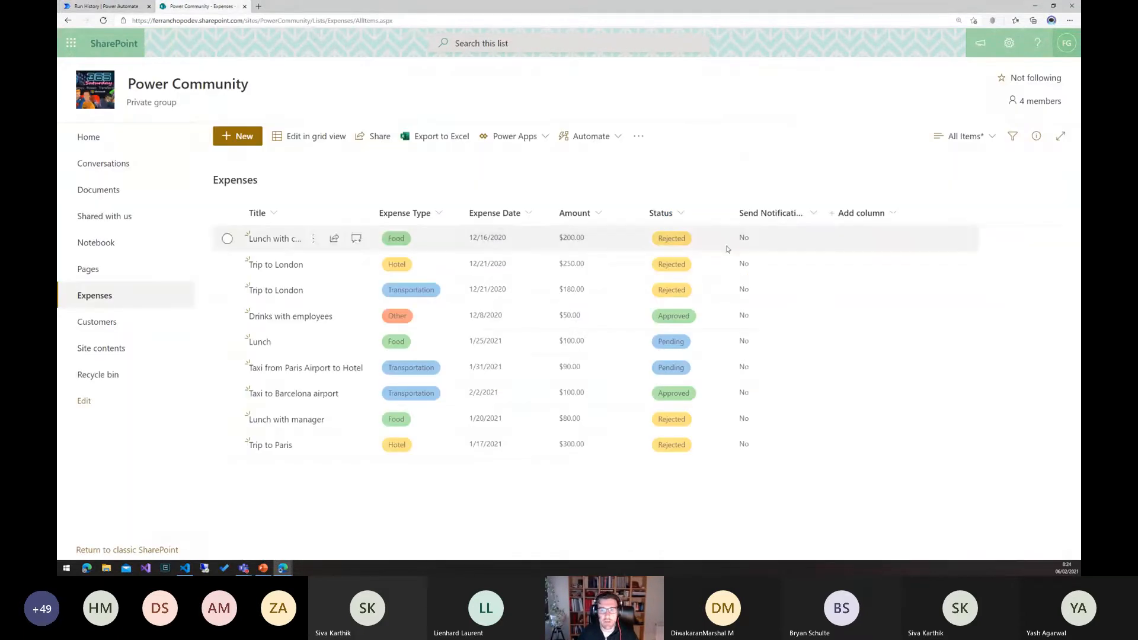
Return to the Power Automate run and go back to the SharePoint Expenses flow's details page.
{"action": "key", "text": "ctrl+Tab"}
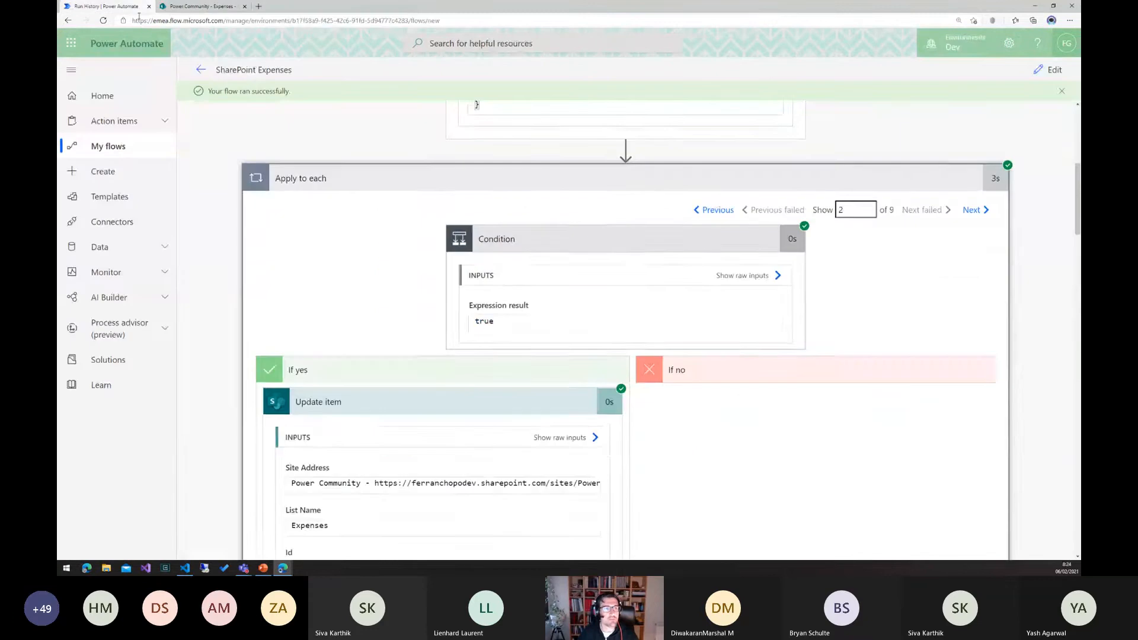
{"action": "scroll", "coordinate": [439, 203], "scroll_direction": "up", "scroll_amount": 4}
{"action": "scroll", "coordinate": [439, 203], "scroll_direction": "up", "scroll_amount": 3}
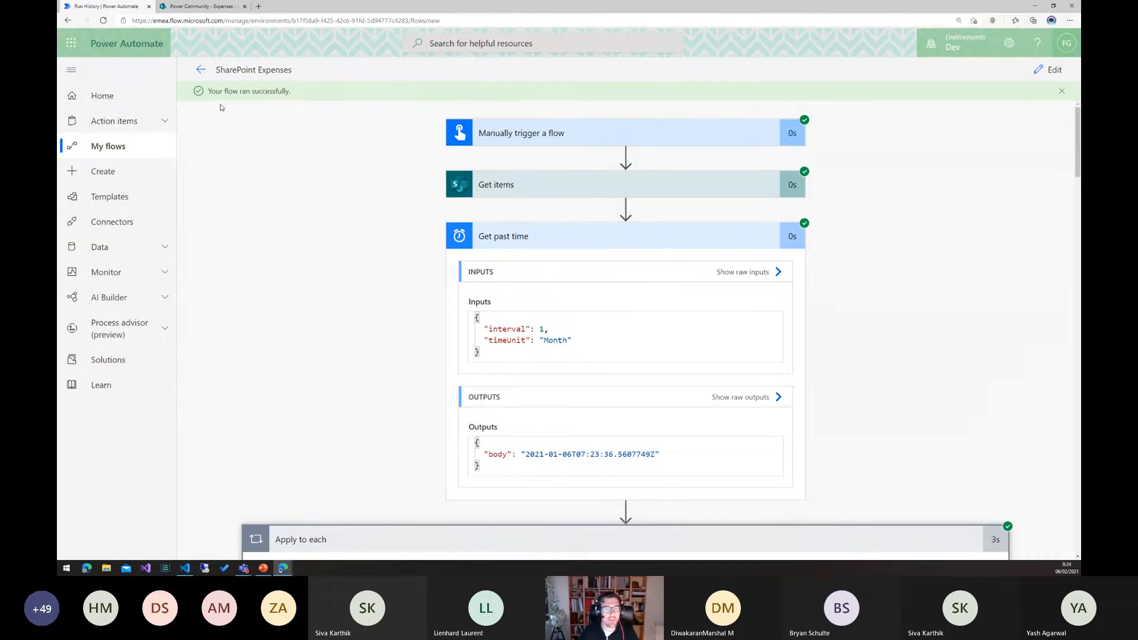
{"action": "left_click", "coordinate": [201, 71]}
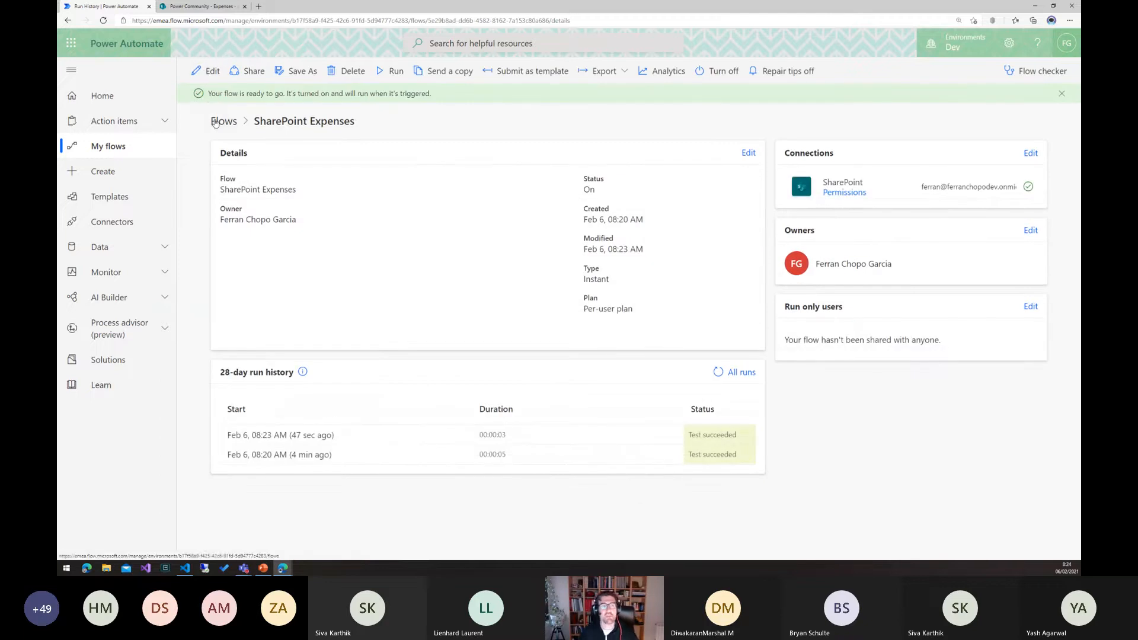
Create a blank cloud flow from the flows list with the Manually trigger a flow trigger, and start a new step below it.
{"action": "left_click", "coordinate": [215, 122]}
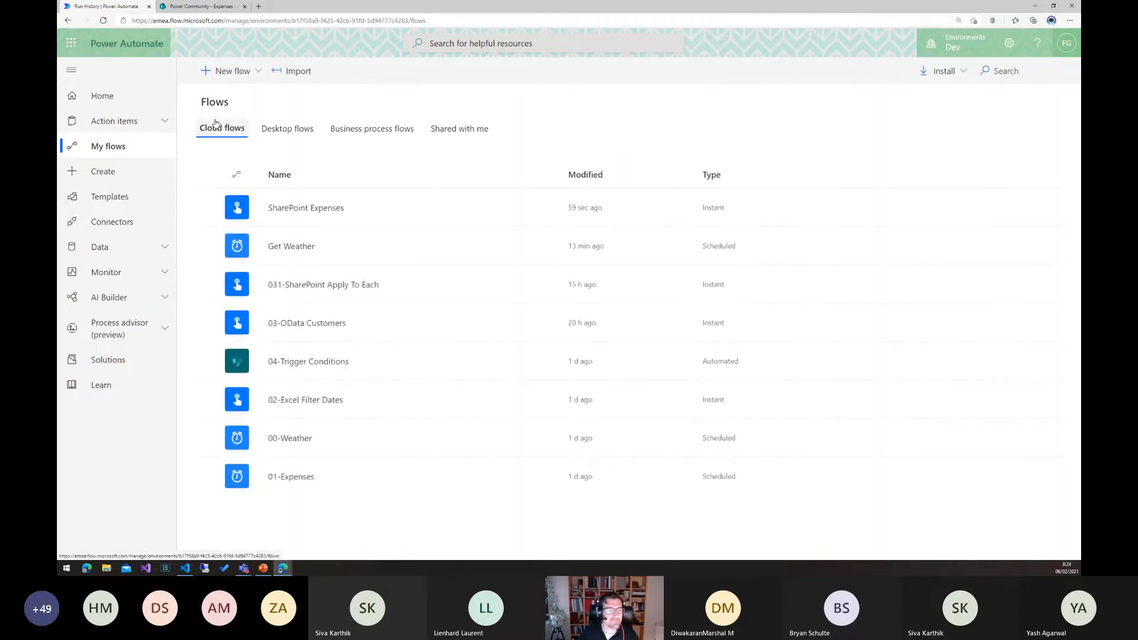
{"action": "left_click", "coordinate": [230, 70]}
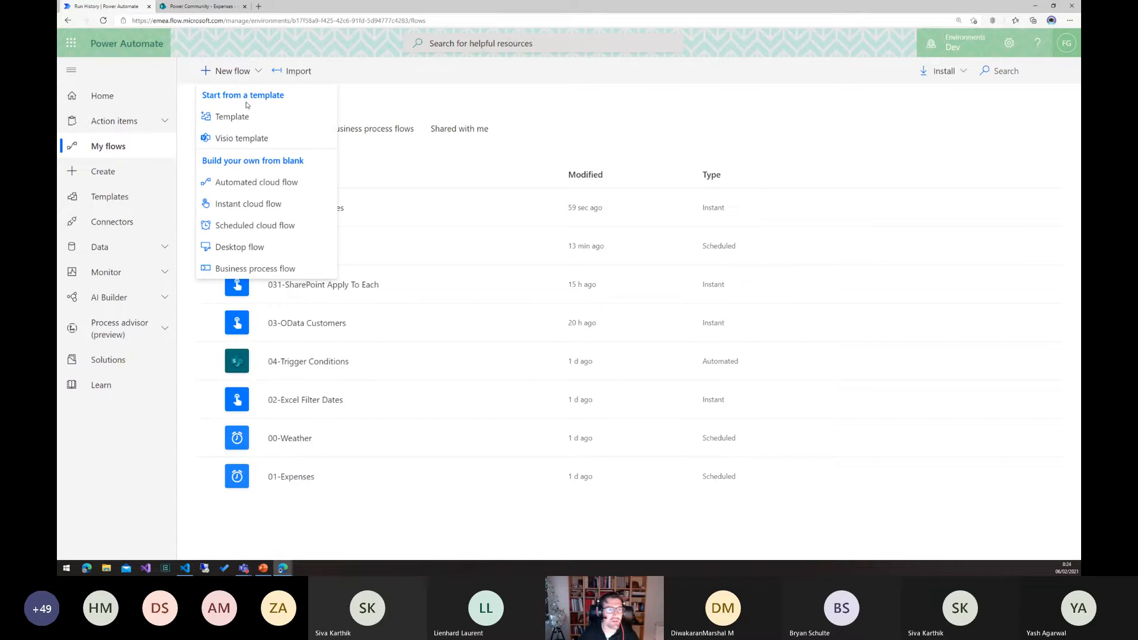
{"action": "left_click", "coordinate": [254, 182]}
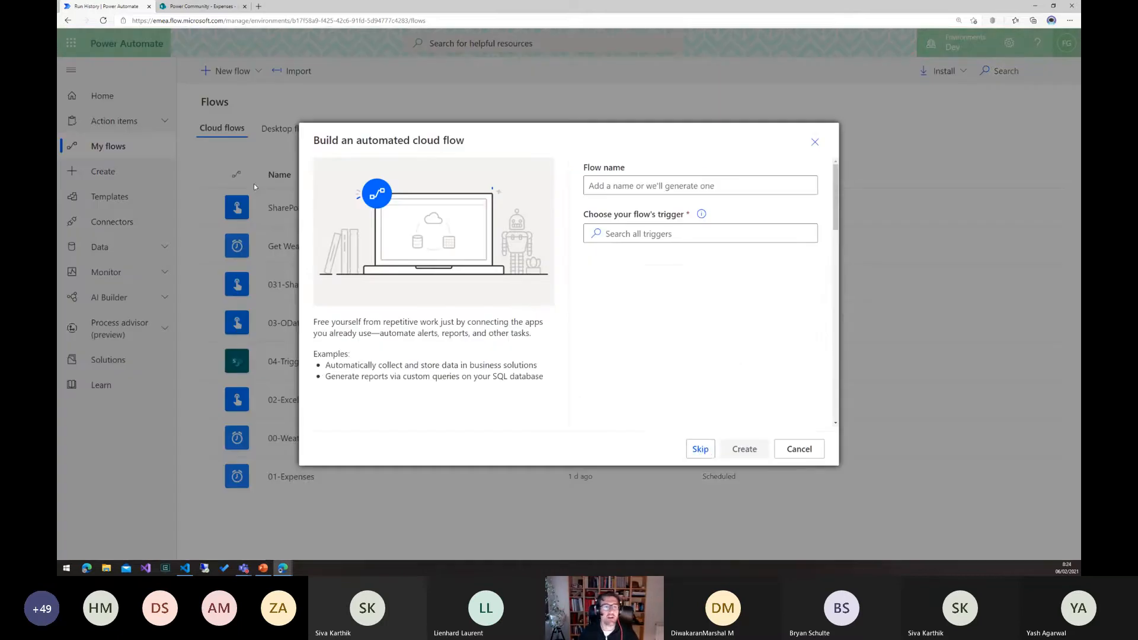
{"action": "left_click", "coordinate": [700, 449]}
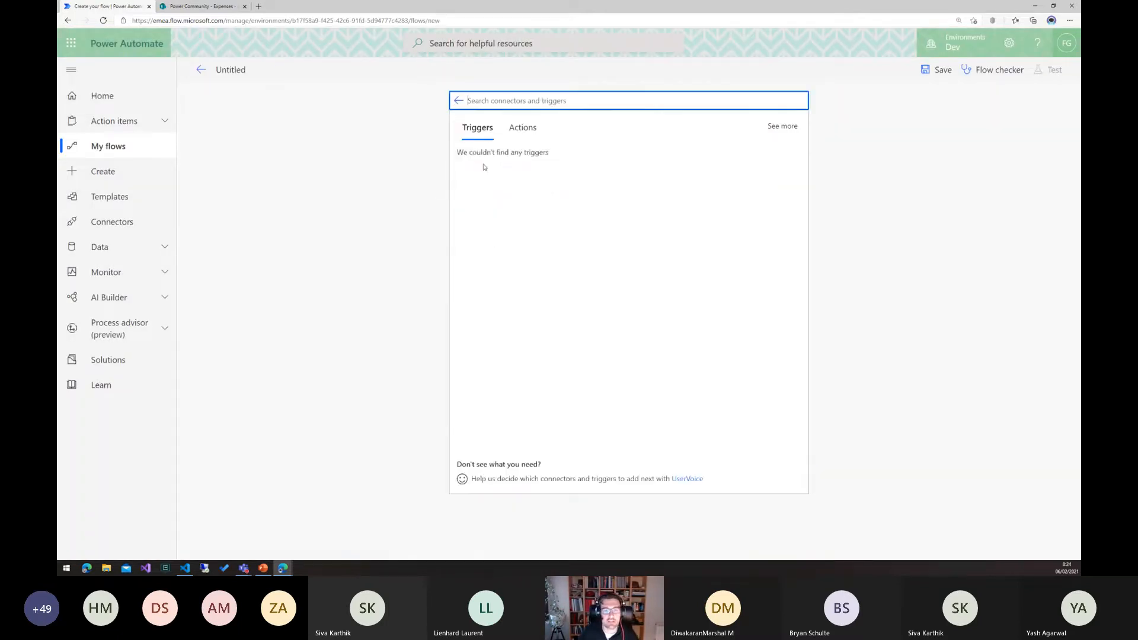
{"action": "left_click", "coordinate": [546, 167]}
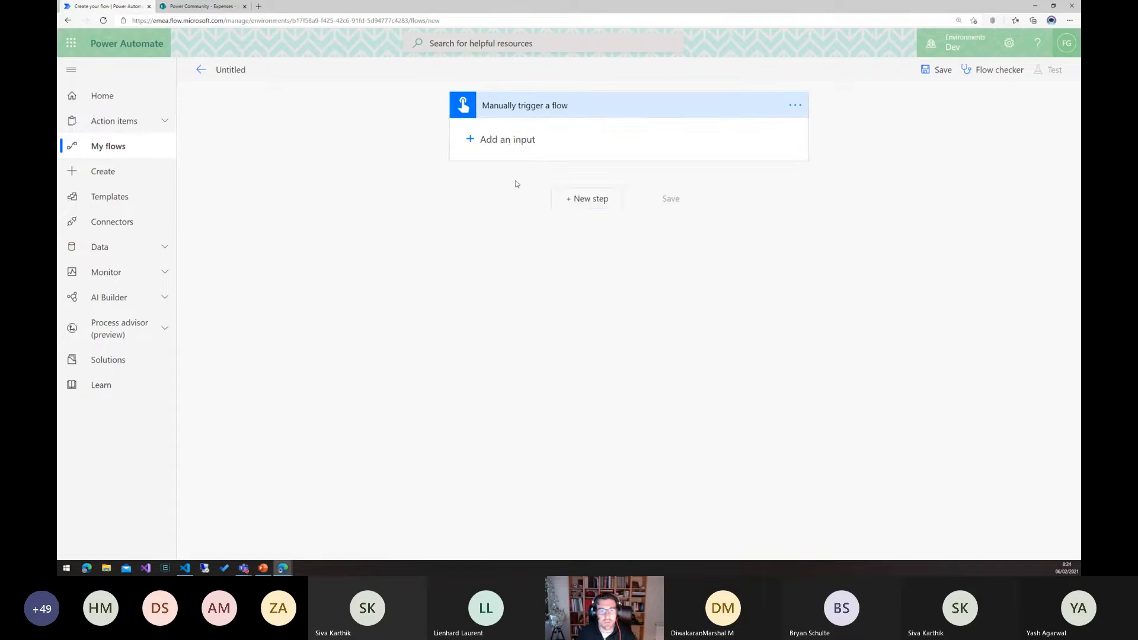
{"action": "left_click", "coordinate": [589, 199]}
Open the Historical Device Orders workbook from the General folder of the SharePoint Documents library and examine its Request Date column.
{"action": "left_click", "coordinate": [235, 12]}
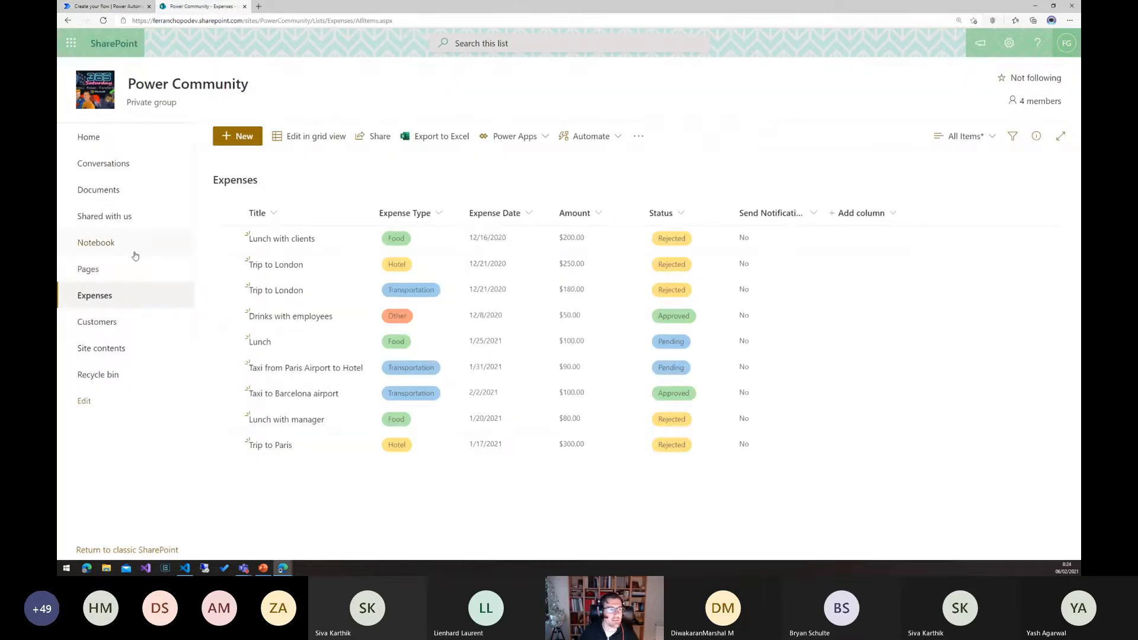
{"action": "left_click", "coordinate": [106, 193]}
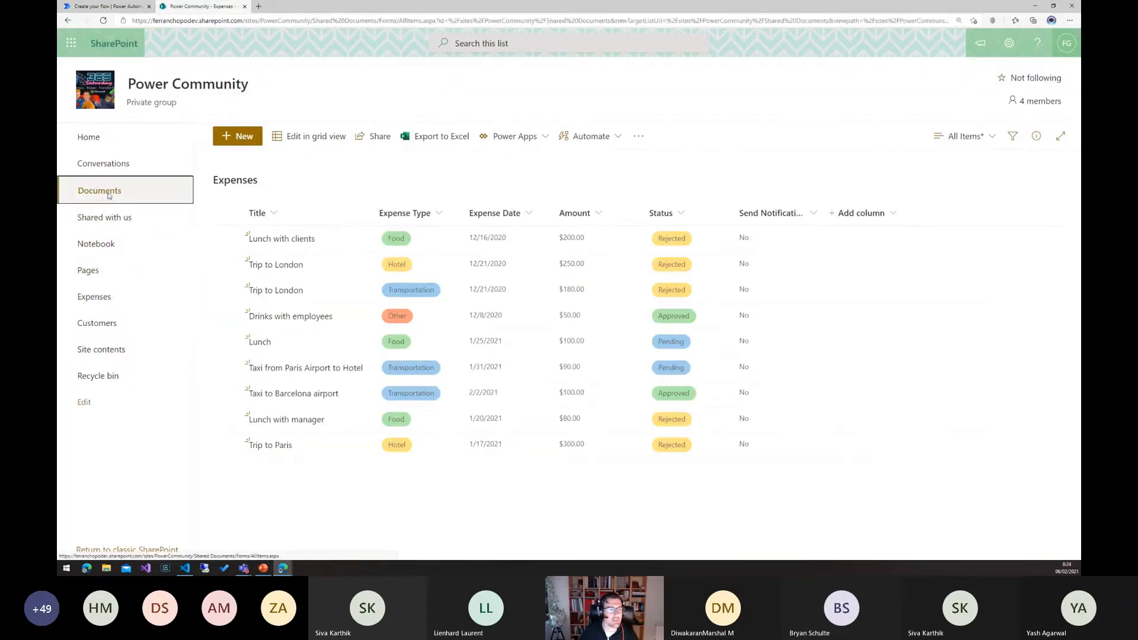
{"action": "left_click", "coordinate": [288, 242]}
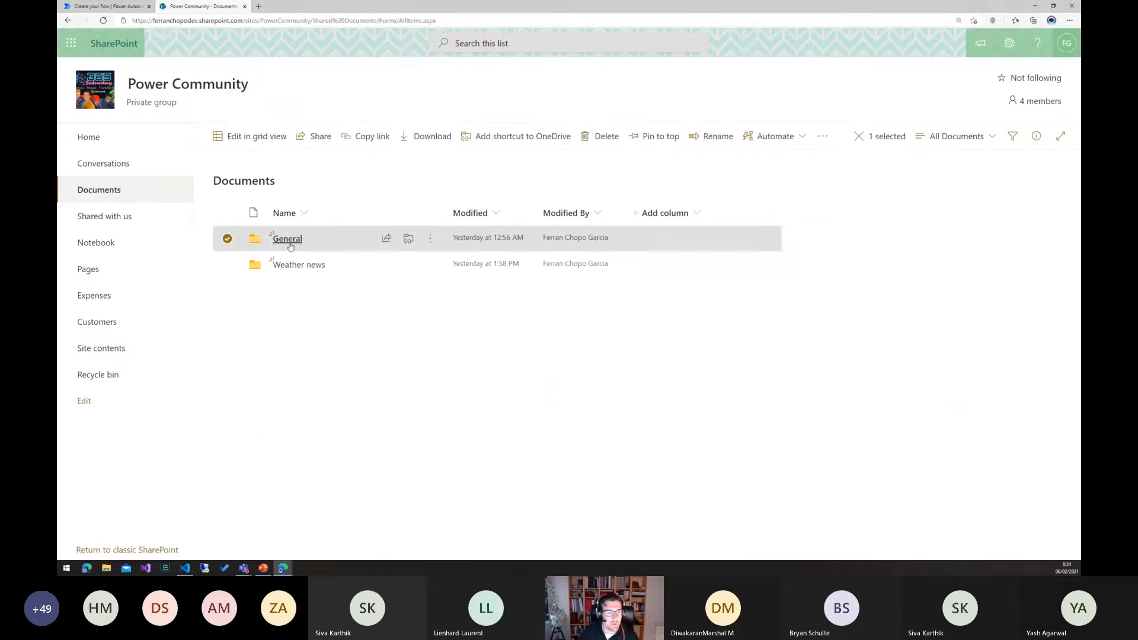
{"action": "left_click", "coordinate": [317, 264]}
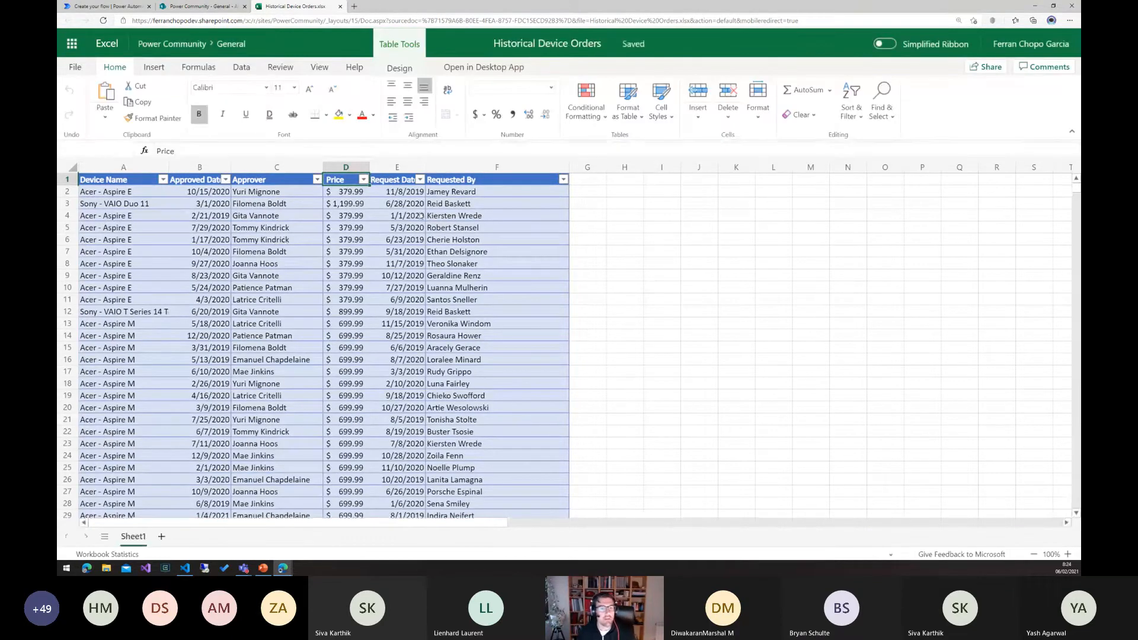
{"action": "left_click", "coordinate": [408, 239]}
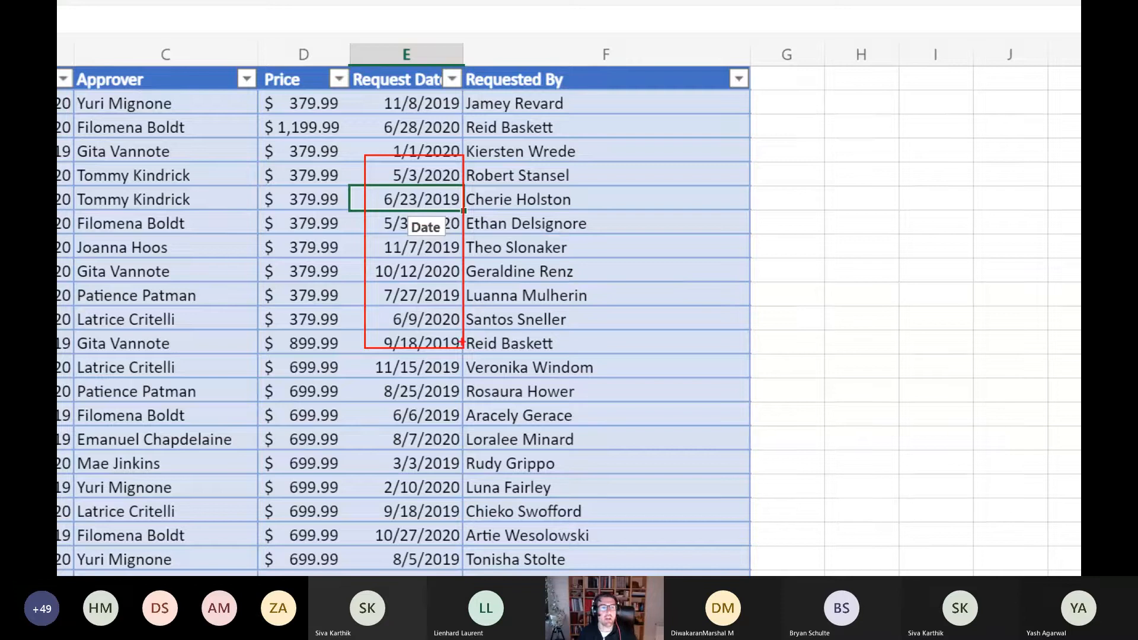
{"action": "key", "text": "Escape"}
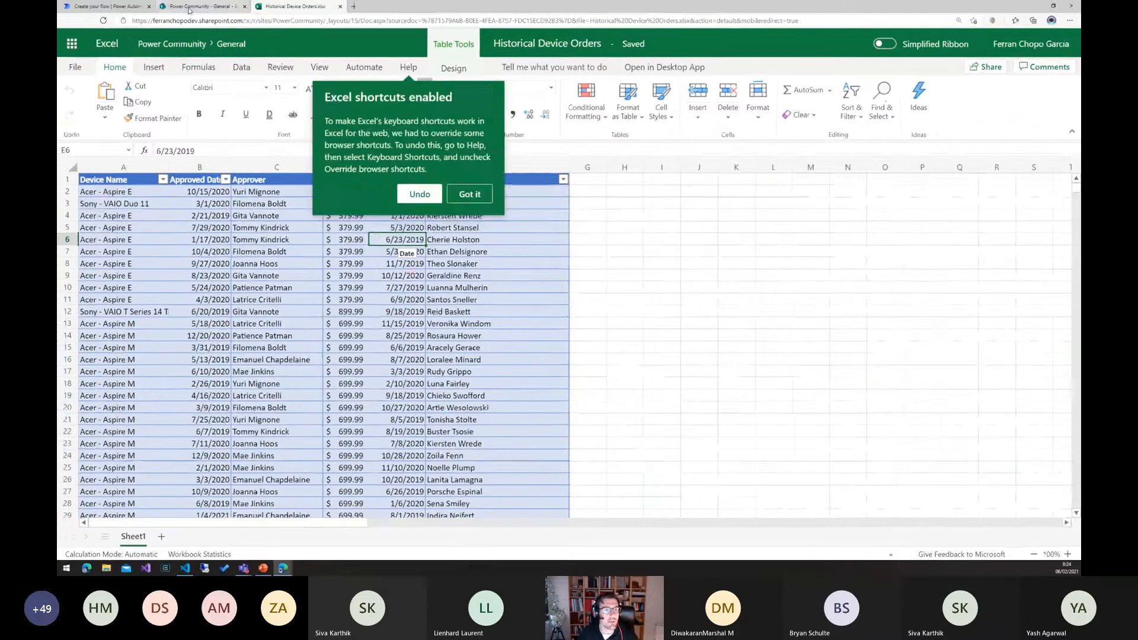
Return to the untitled Power Automate flow and add the Excel Online (Business) action List rows present in a table.
{"action": "left_click", "coordinate": [188, 8]}
{"action": "left_click", "coordinate": [107, 6]}
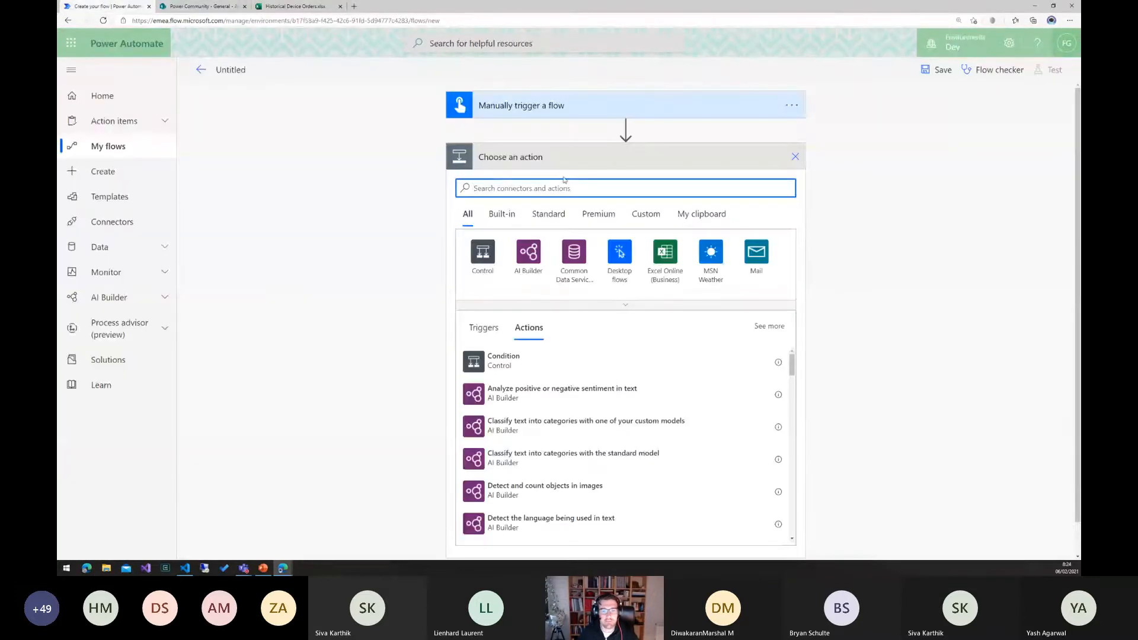
{"action": "left_click", "coordinate": [666, 253]}
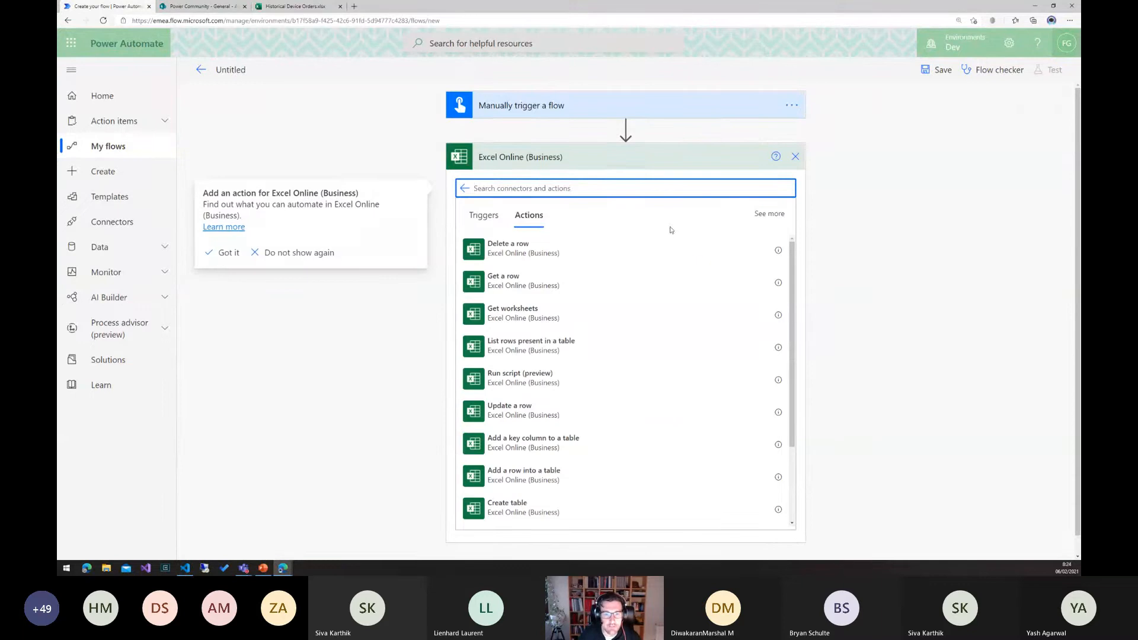
{"action": "type", "text": "lis"}
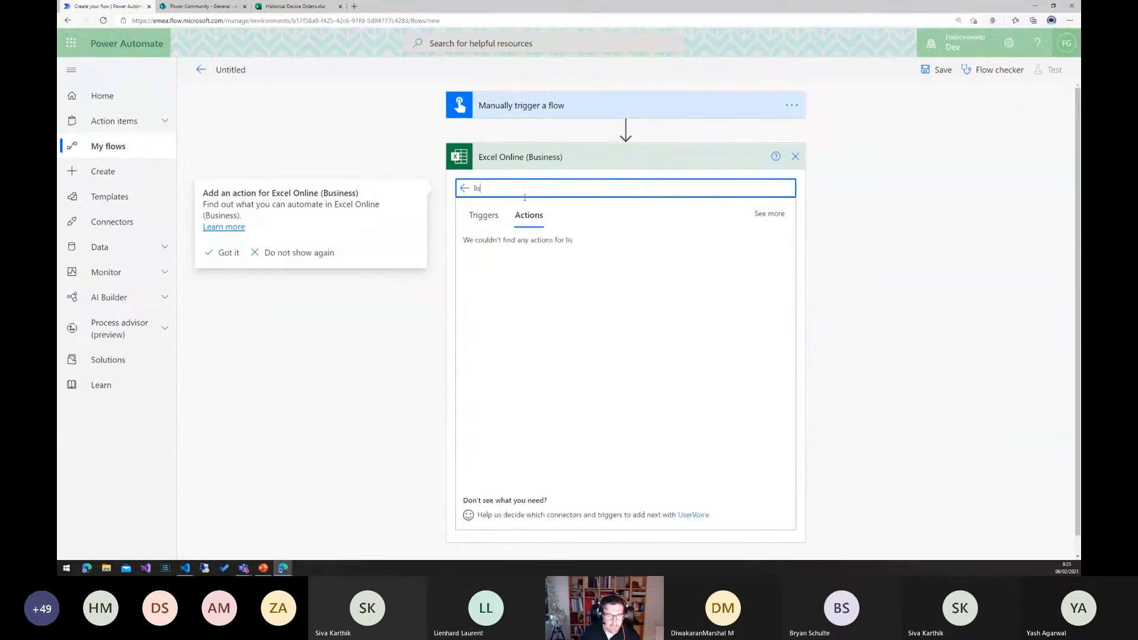
{"action": "left_click", "coordinate": [551, 247]}
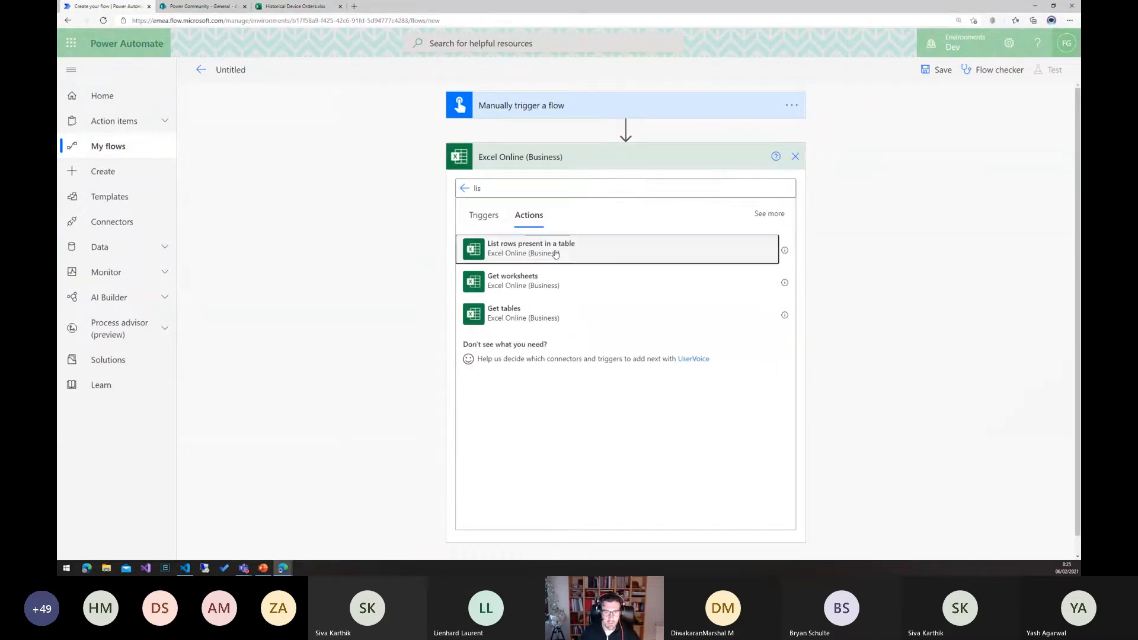
Set the List rows action's location to SharePoint Site - Power Community and its document library to Documents.
{"action": "left_click", "coordinate": [780, 186]}
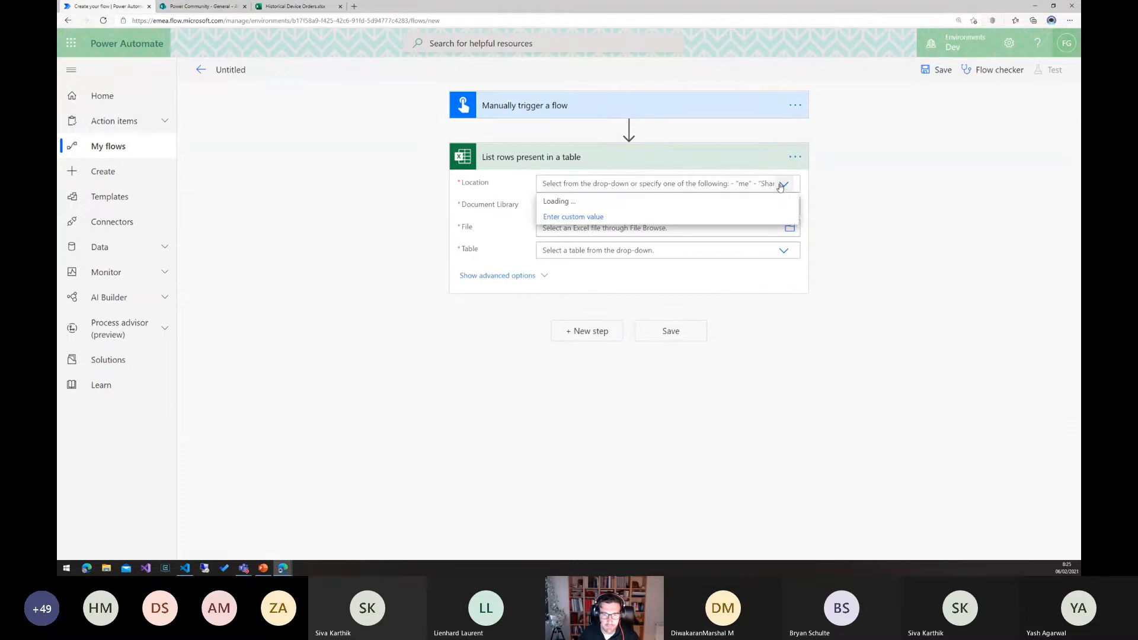
{"action": "scroll", "coordinate": [636, 272], "scroll_direction": "down", "scroll_amount": 5}
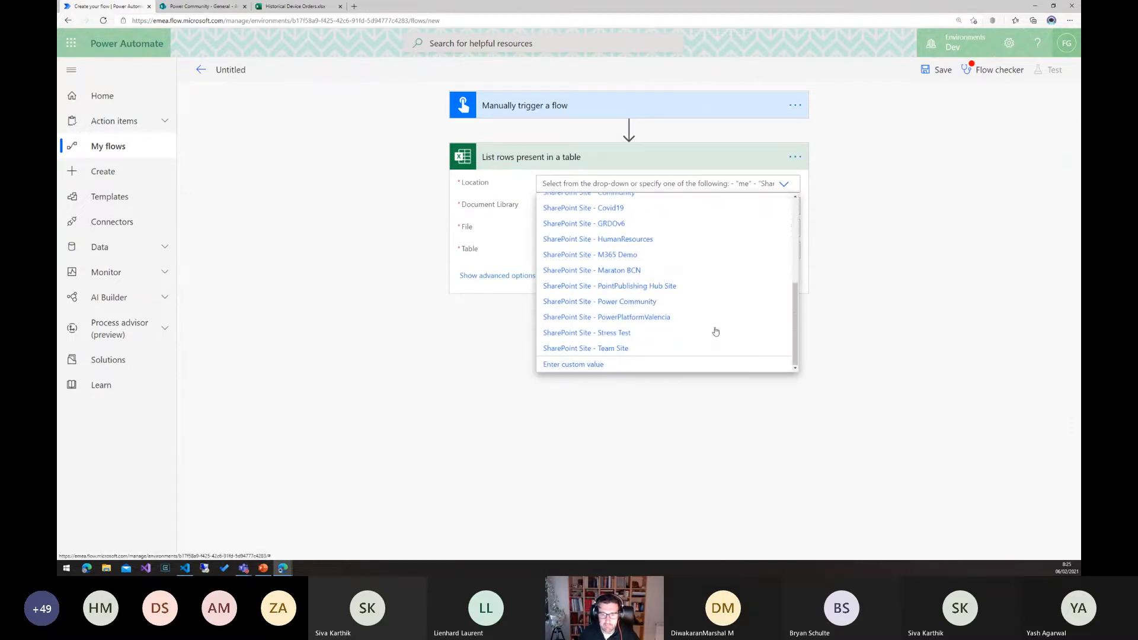
{"action": "left_click", "coordinate": [653, 302]}
{"action": "left_click", "coordinate": [727, 209]}
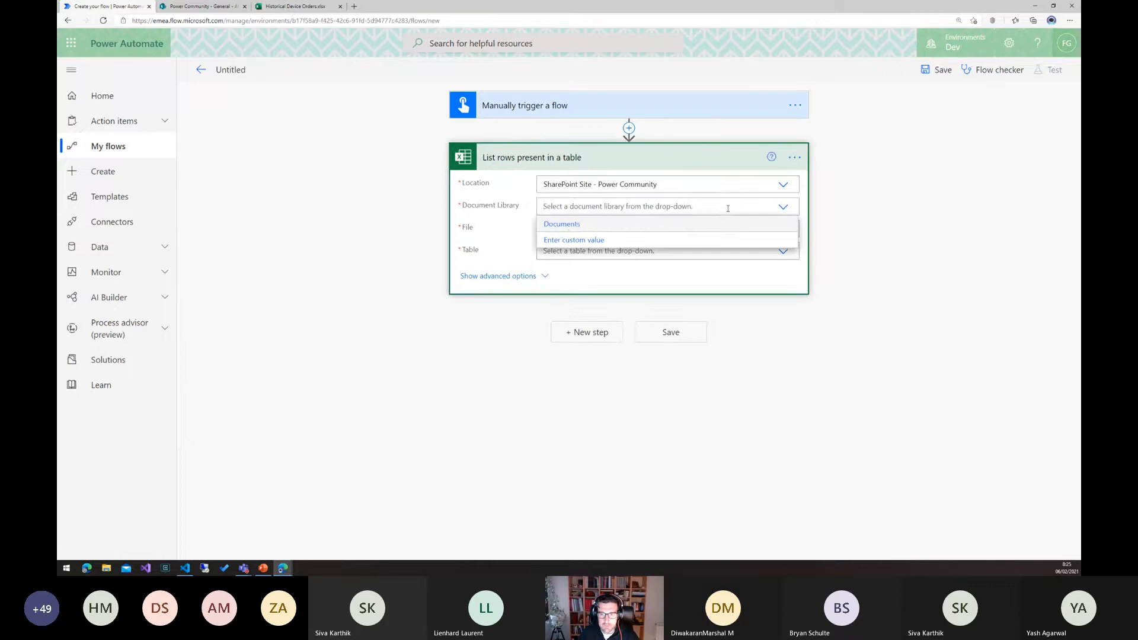
{"action": "left_click", "coordinate": [574, 226]}
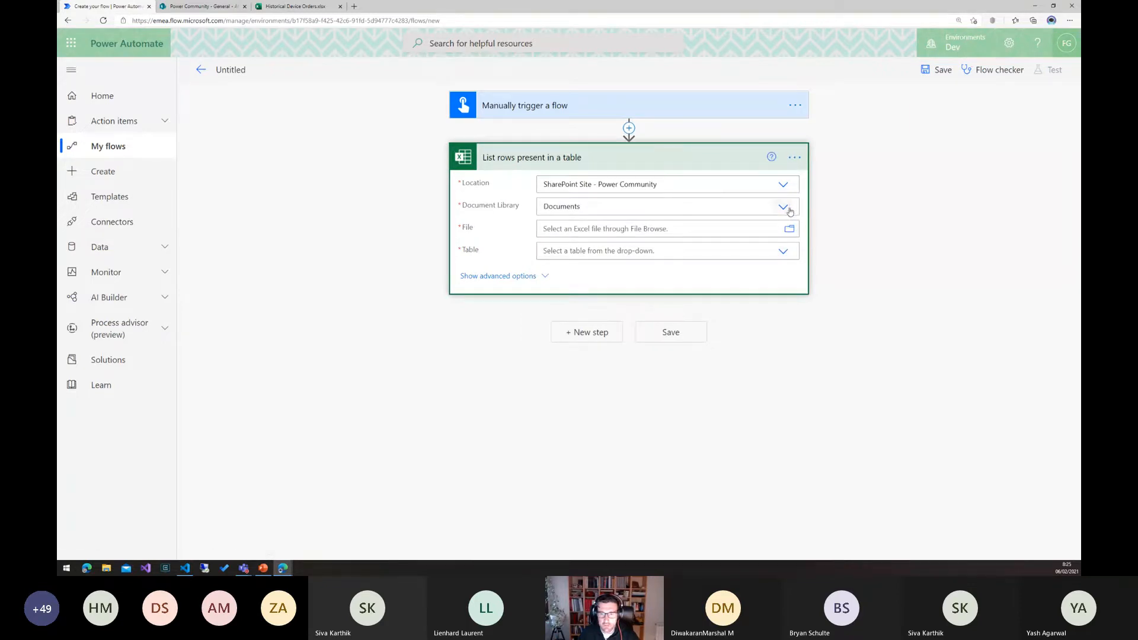
Select /General/Historical Device Orders.xlsx as the List rows action's file and Tabla1 as its table.
{"action": "left_click", "coordinate": [785, 230]}
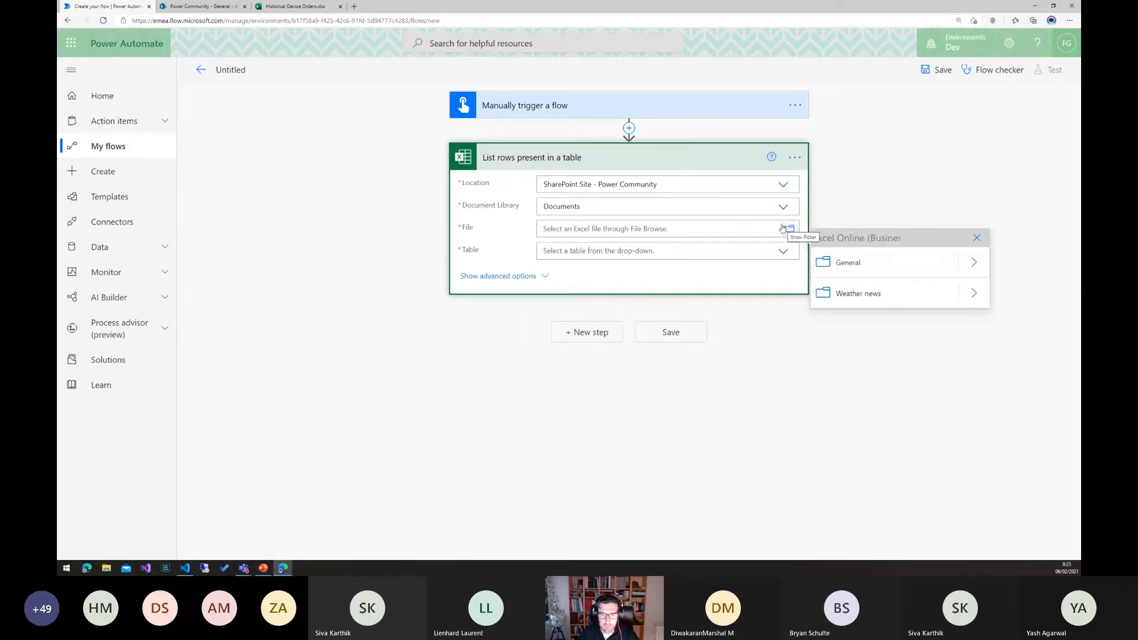
{"action": "left_click", "coordinate": [975, 263]}
{"action": "left_click", "coordinate": [883, 293]}
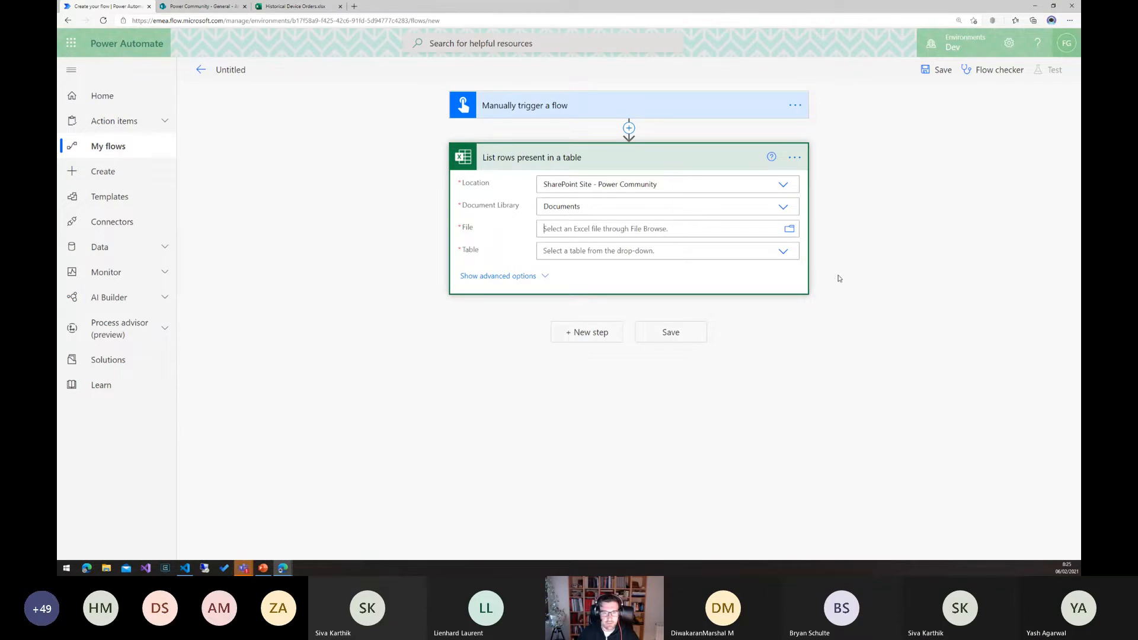
{"action": "left_click", "coordinate": [581, 261]}
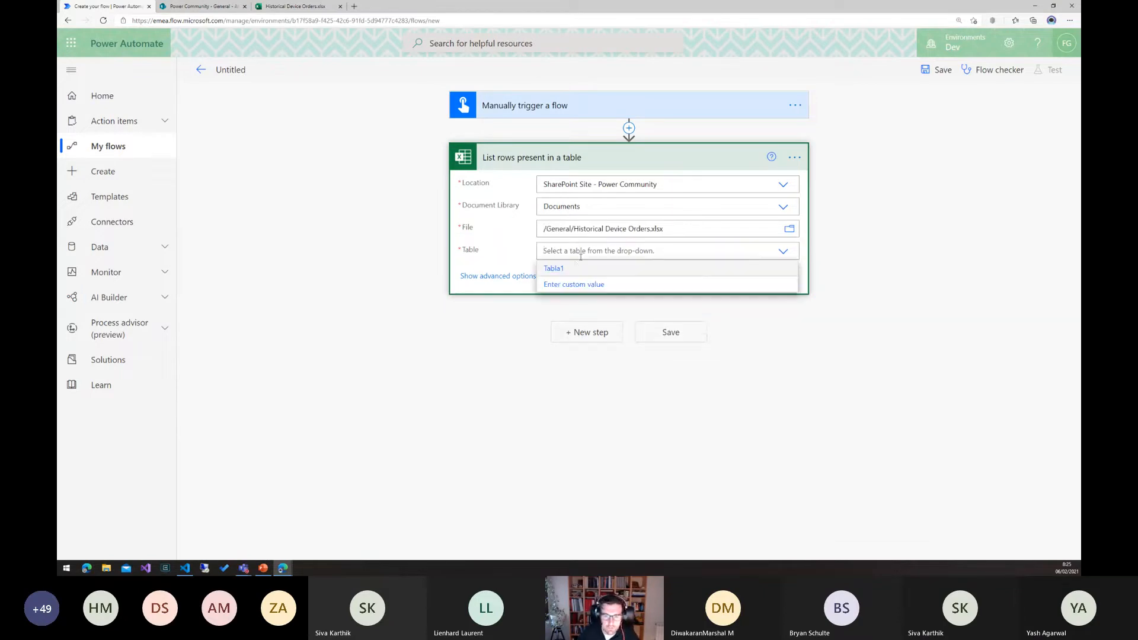
{"action": "left_click", "coordinate": [562, 270]}
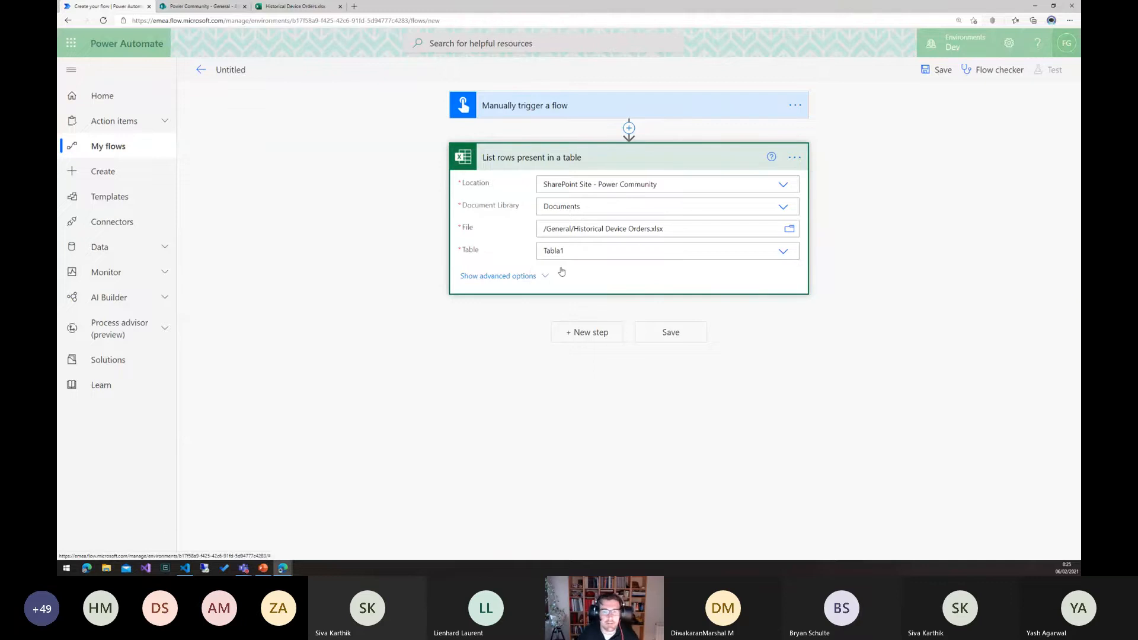
Add a Create HTML table data operation after the List rows action, with the Excel rows' value list as its From input.
{"action": "left_click", "coordinate": [596, 333]}
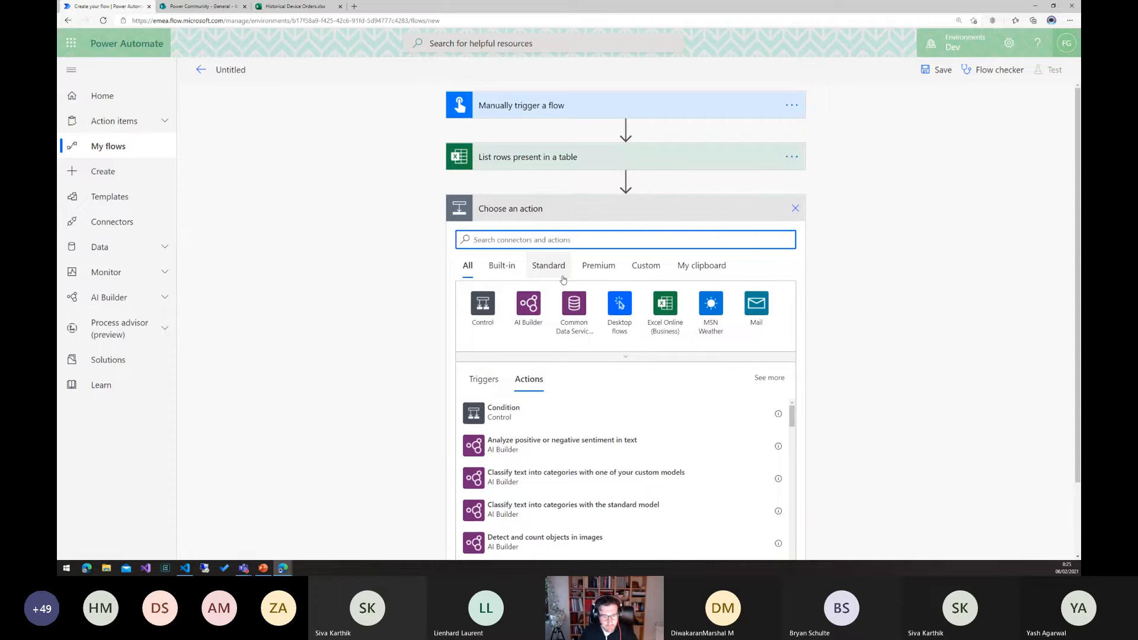
{"action": "type", "text": "data"}
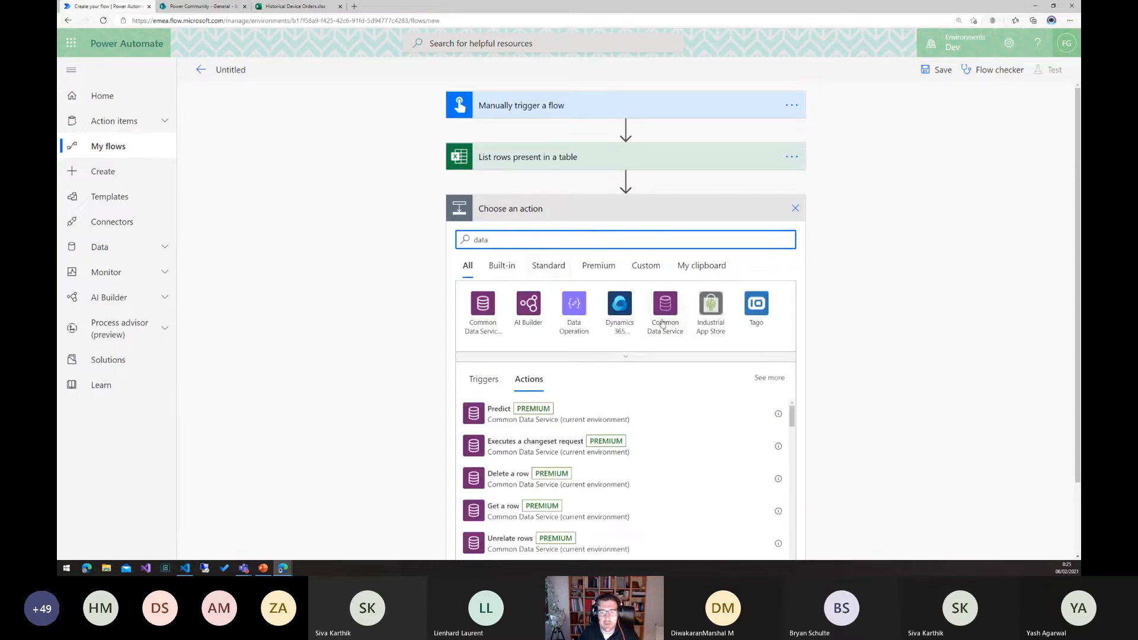
{"action": "left_click", "coordinate": [575, 306]}
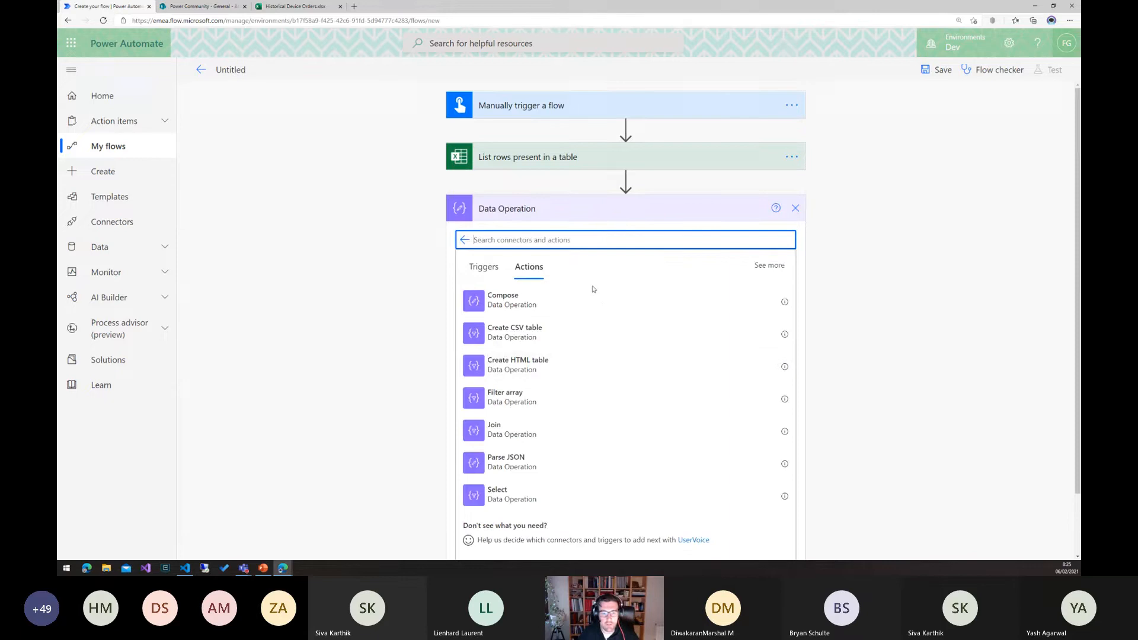
{"action": "left_click", "coordinate": [545, 366]}
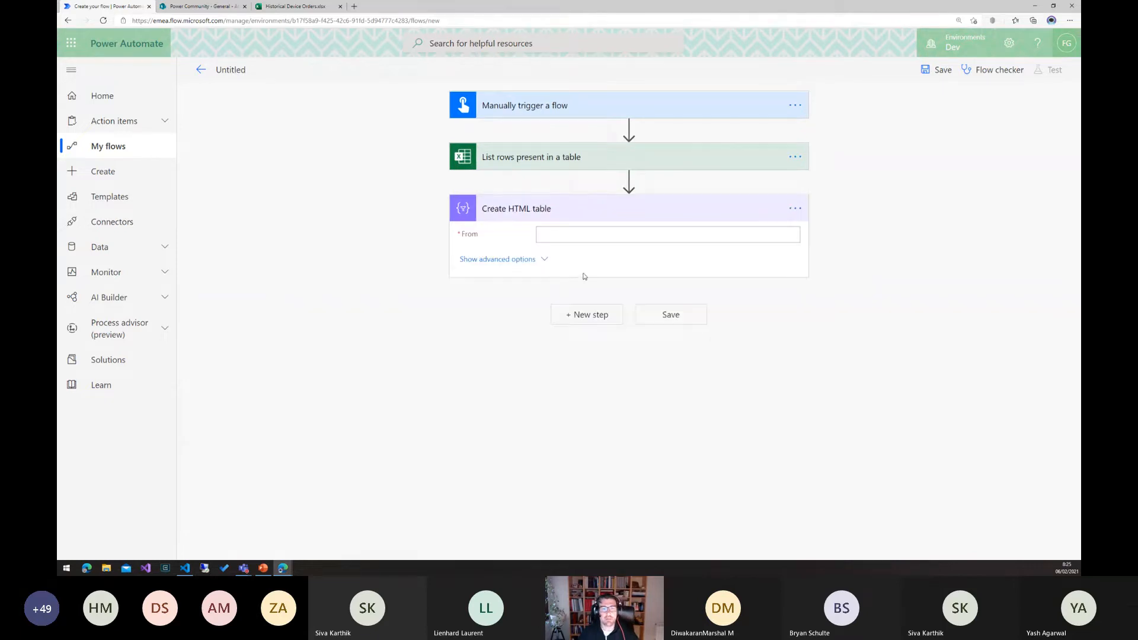
{"action": "left_click", "coordinate": [581, 239]}
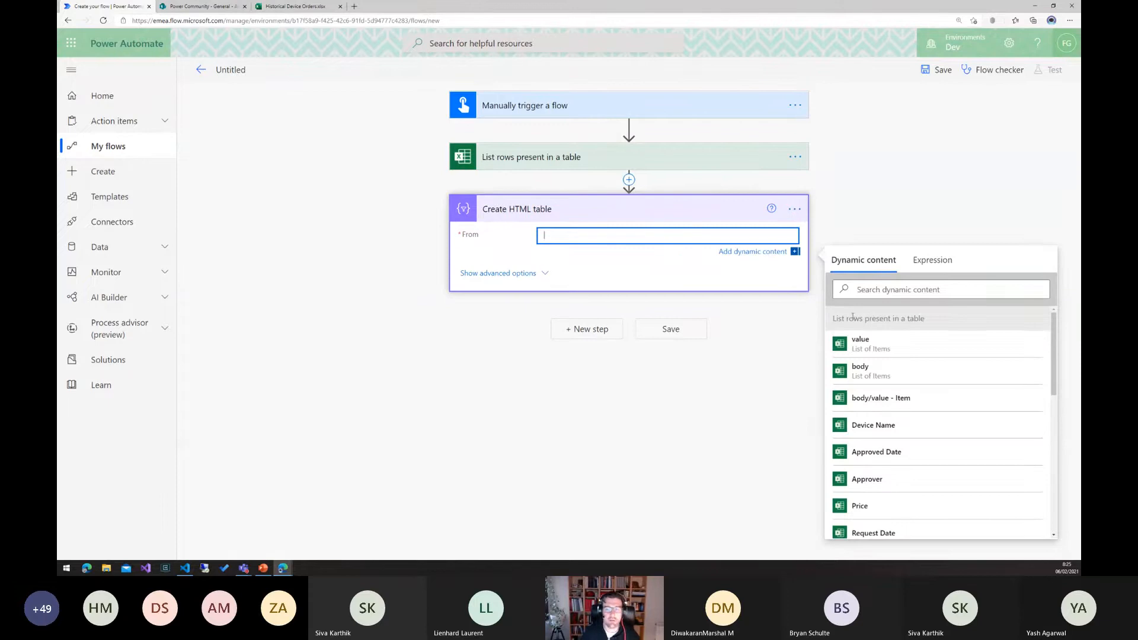
{"action": "left_click", "coordinate": [859, 347]}
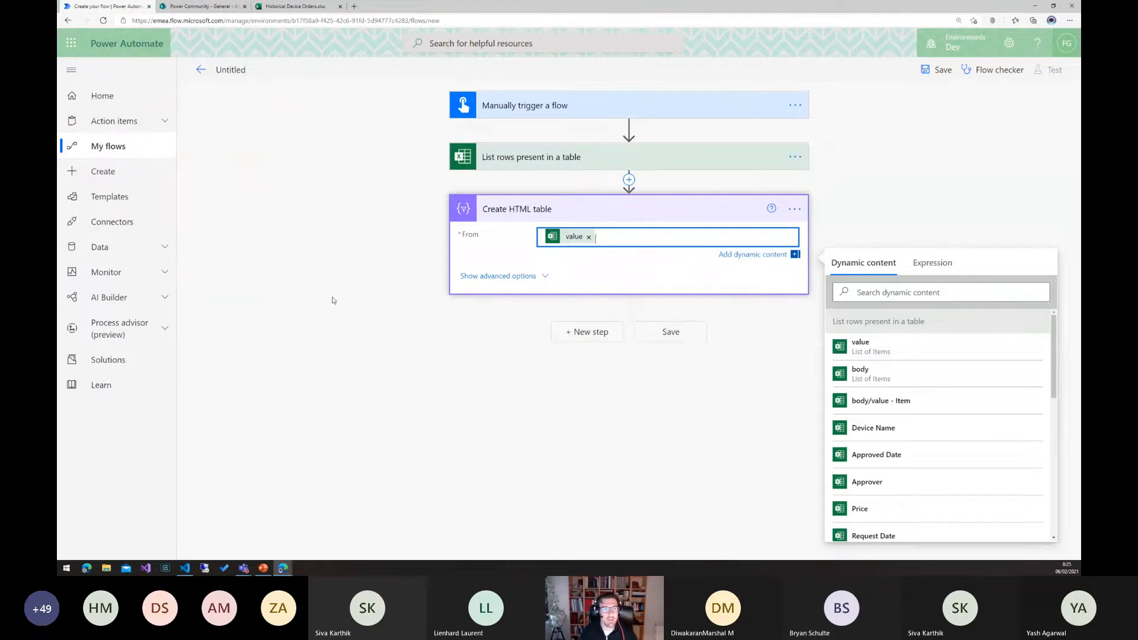
Rename the flow to Excel Data and save it.
{"action": "left_click", "coordinate": [232, 75]}
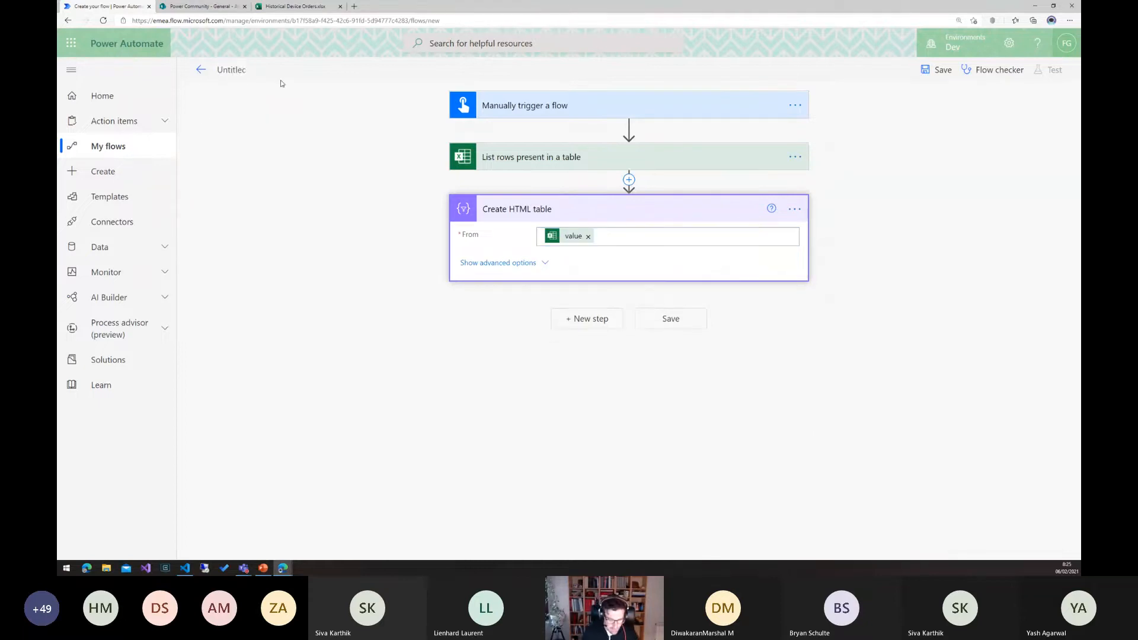
{"action": "key", "text": "ctrl+a"}
{"action": "type", "text": "Excel "}
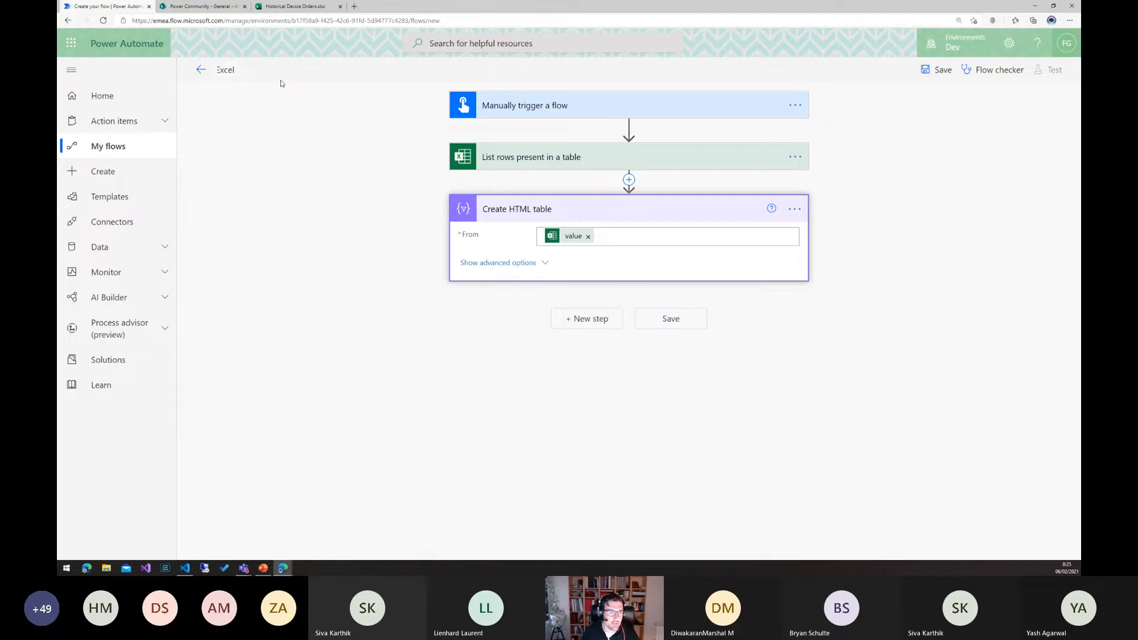
{"action": "type", "text": "Data"}
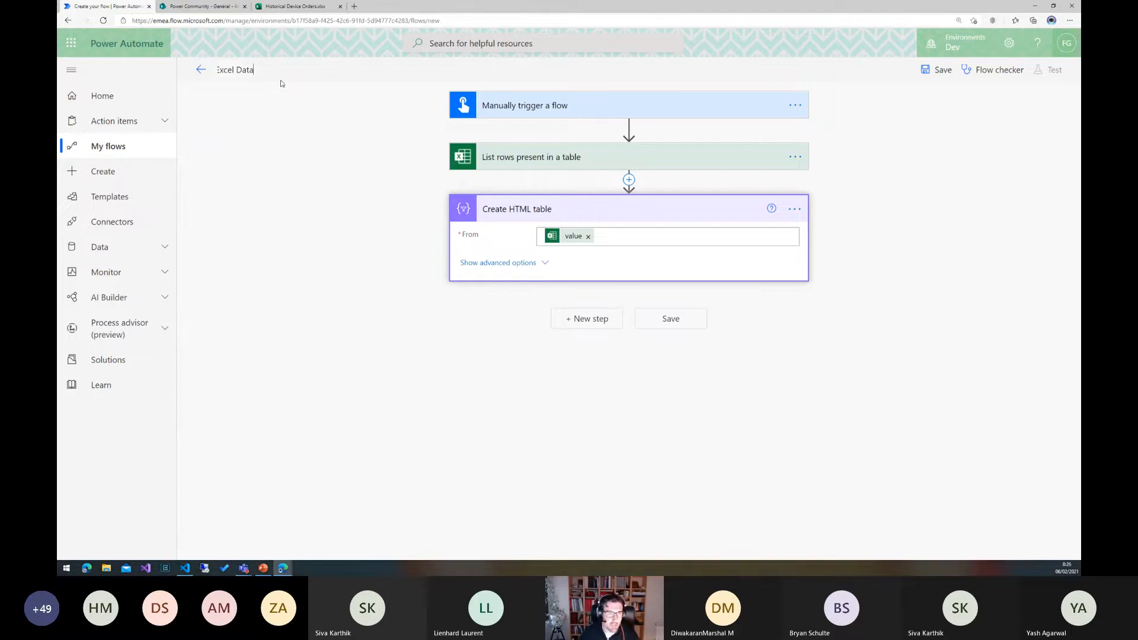
{"action": "left_click", "coordinate": [922, 71]}
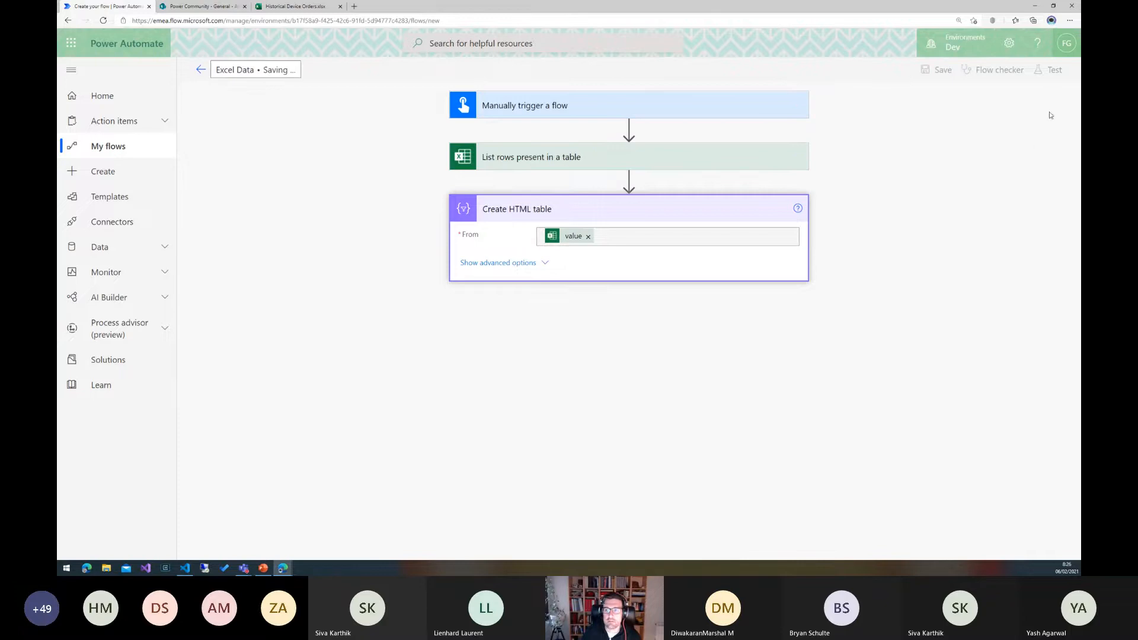
Test the Excel Data flow with a manual trigger and open the resulting run.
{"action": "left_click", "coordinate": [1050, 71]}
{"action": "left_click", "coordinate": [918, 100]}
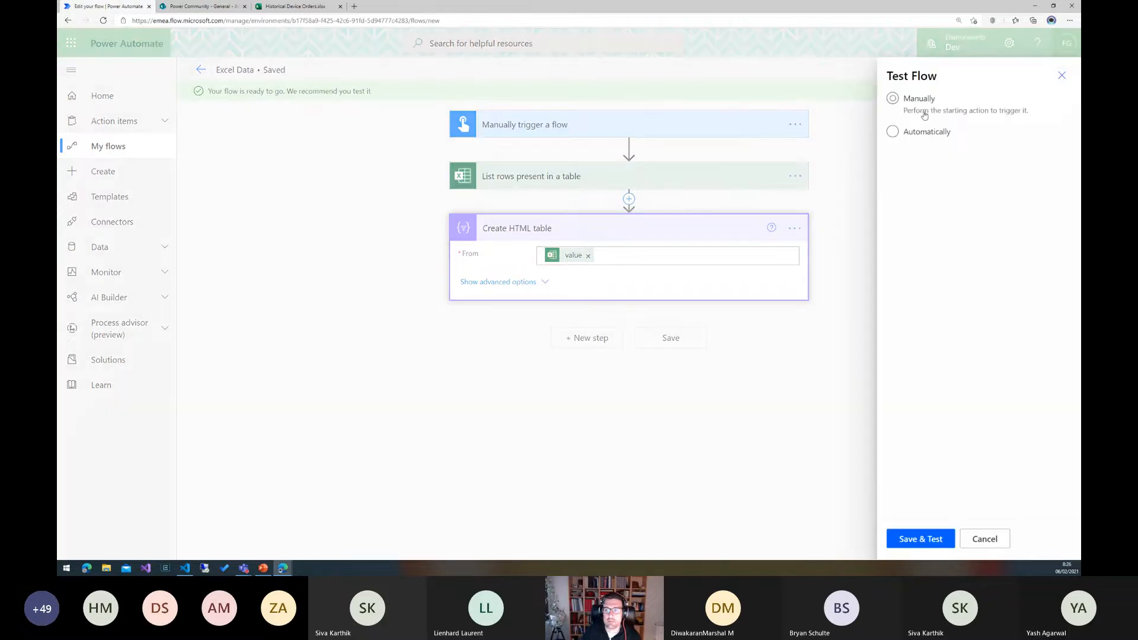
{"action": "left_click", "coordinate": [923, 540]}
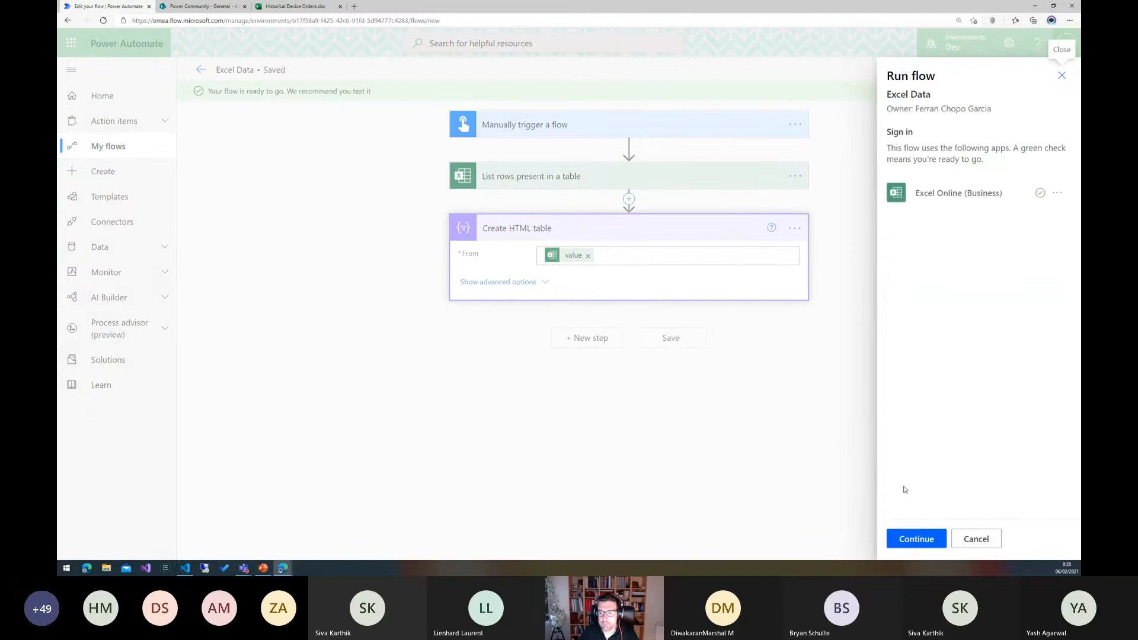
{"action": "left_click", "coordinate": [928, 546]}
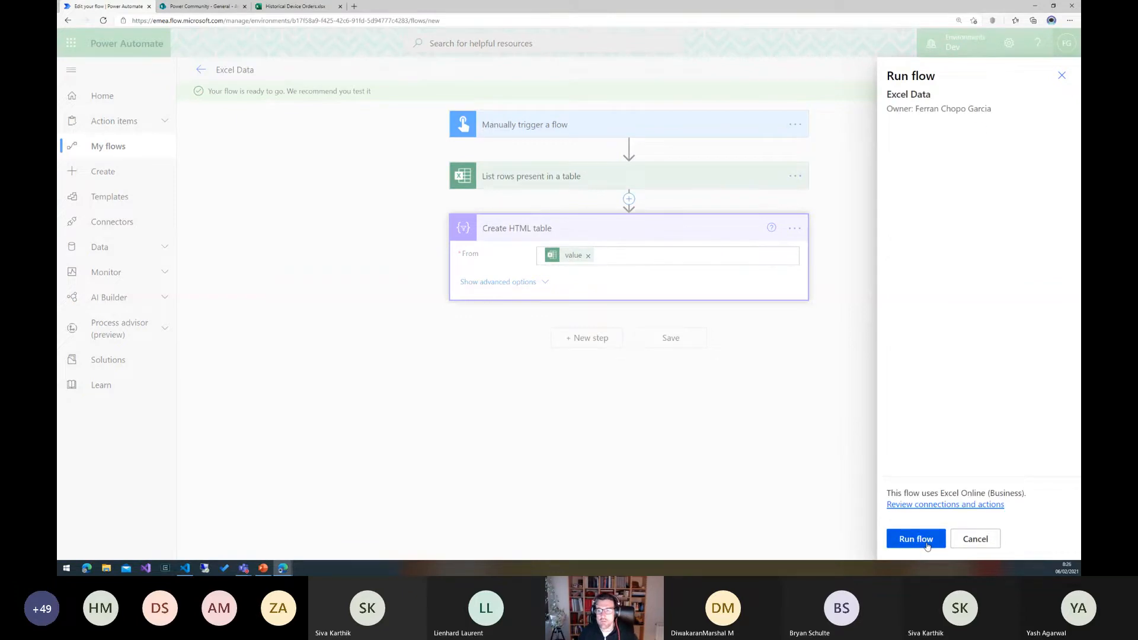
{"action": "left_click", "coordinate": [924, 539]}
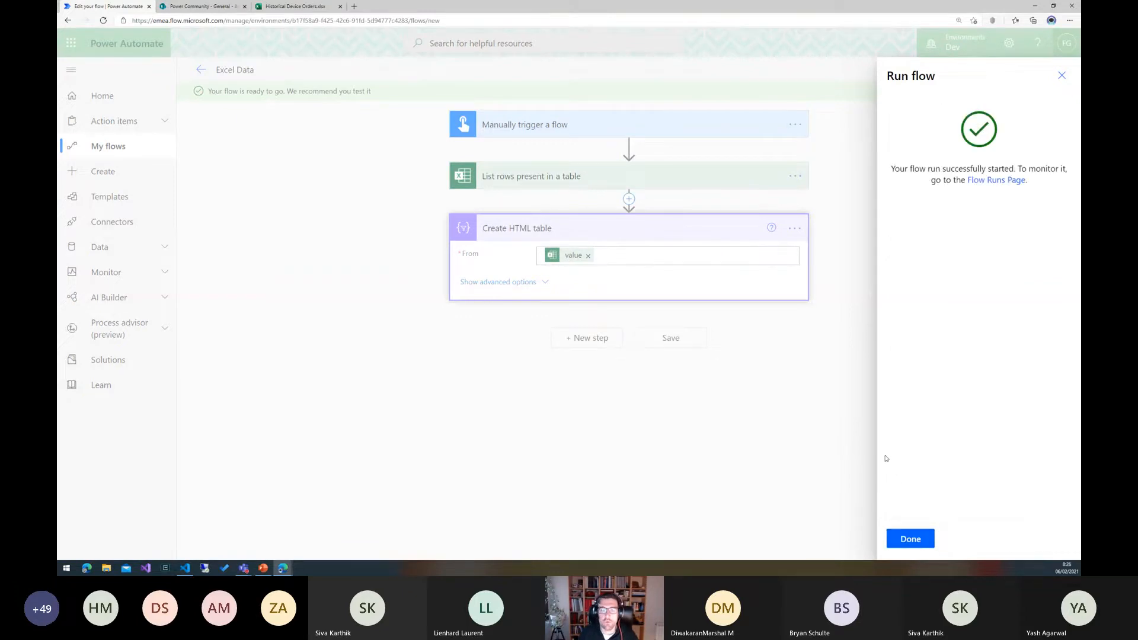
{"action": "left_click", "coordinate": [902, 538]}
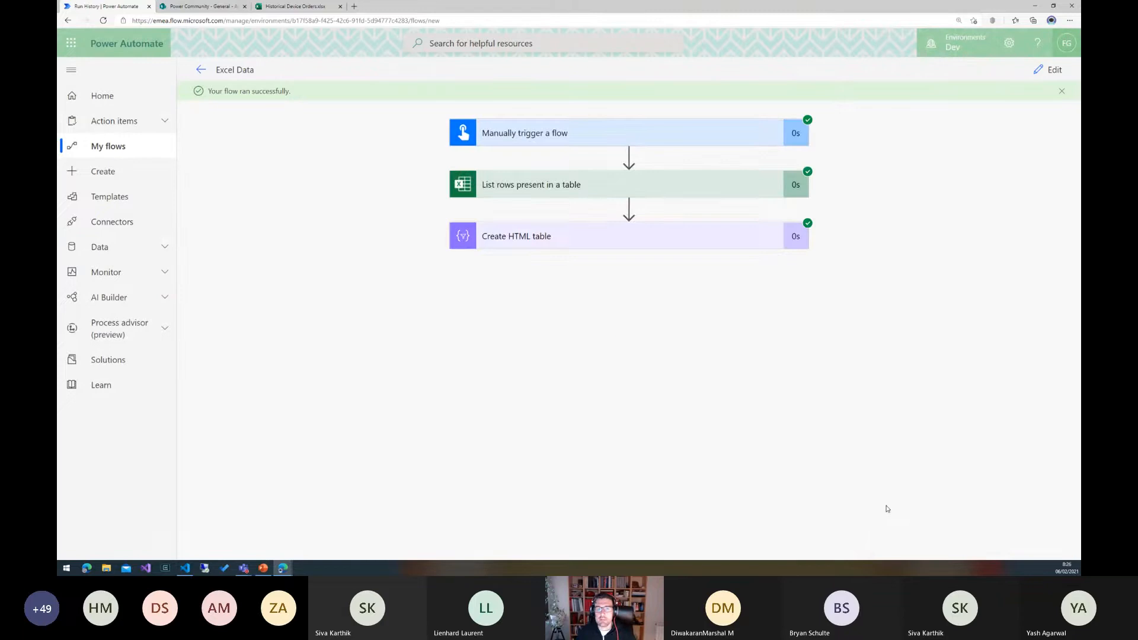
Examine the date values in the inputs and HTML output of the run's Create HTML table action.
{"action": "left_click", "coordinate": [602, 247]}
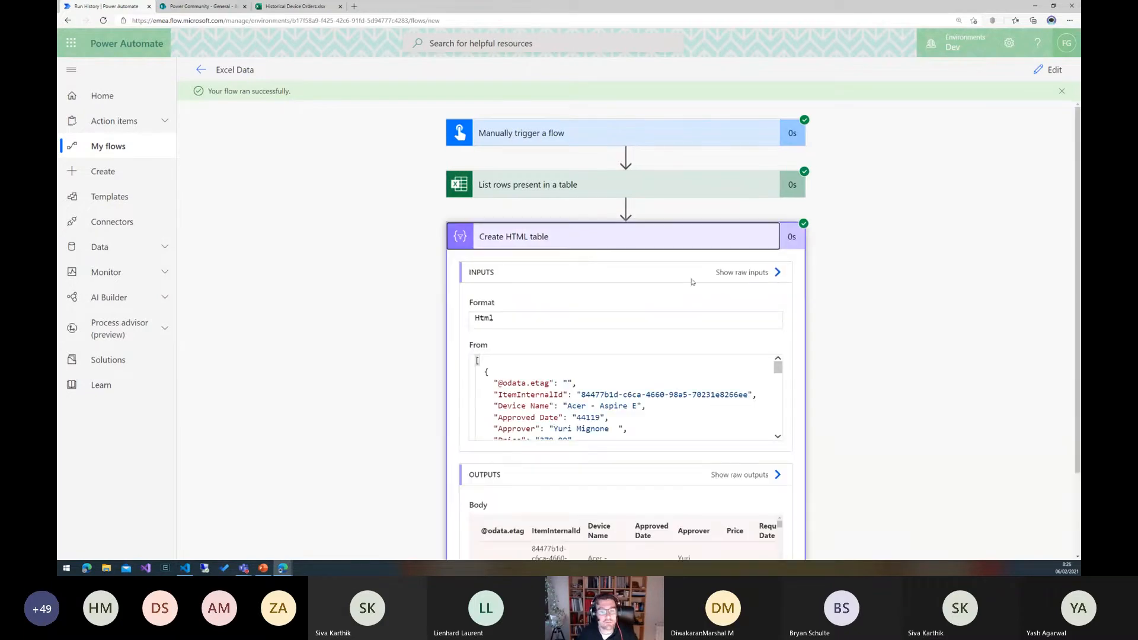
{"action": "scroll", "coordinate": [806, 343], "scroll_direction": "down", "scroll_amount": 1}
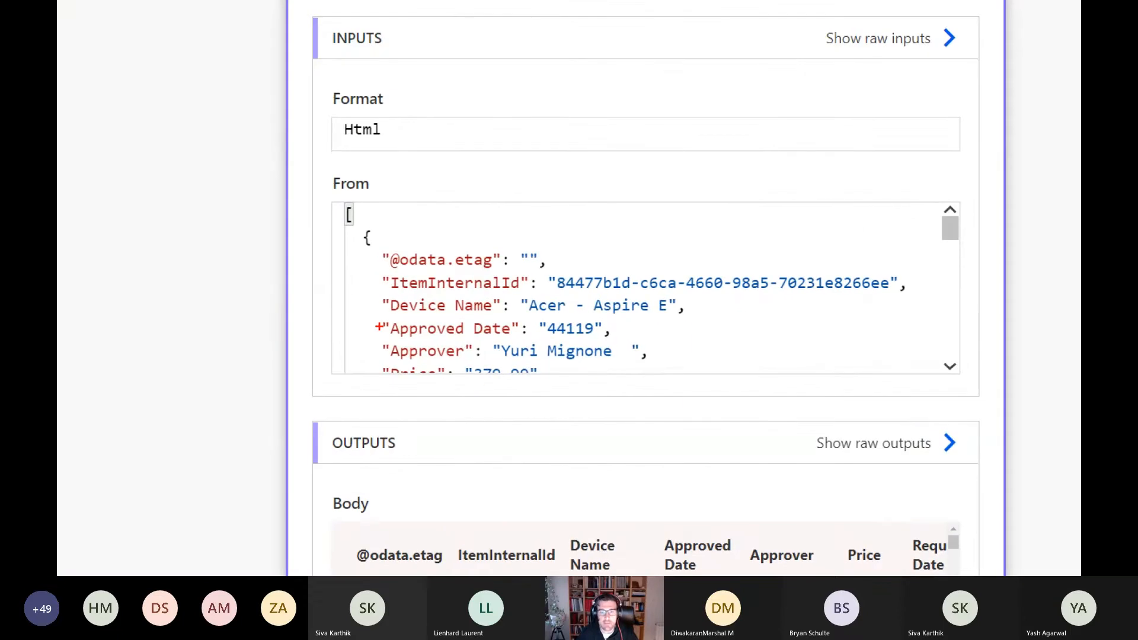
{"action": "left_click_drag", "start_coordinate": [369, 316], "coordinate": [626, 339]}
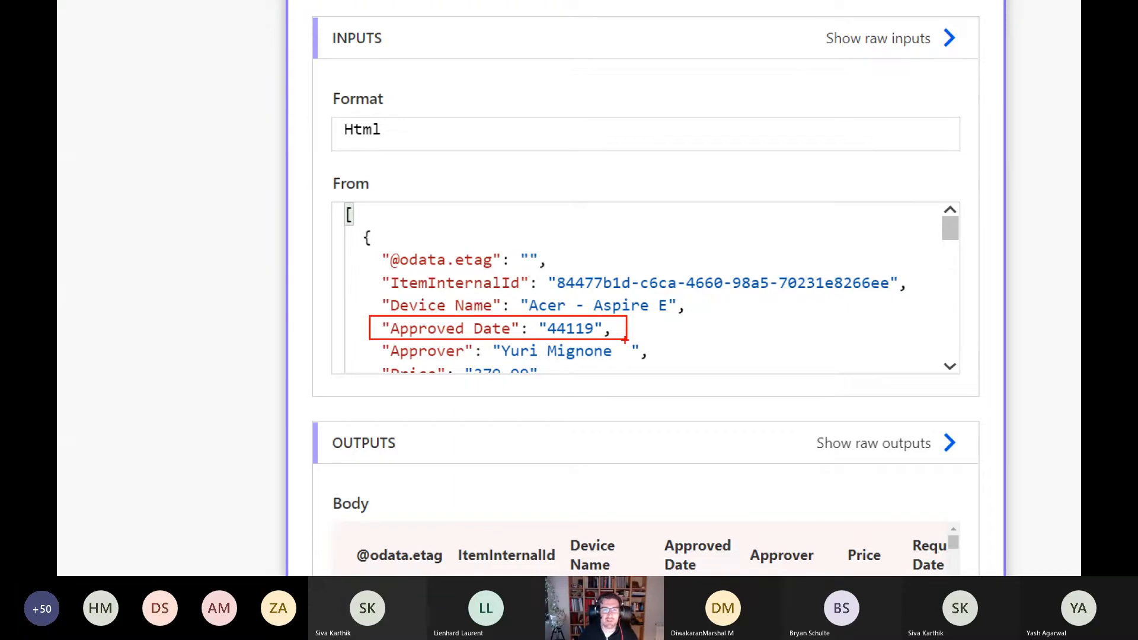
{"action": "key", "text": "Escape"}
{"action": "scroll", "coordinate": [616, 354], "scroll_direction": "down", "scroll_amount": 2}
{"action": "scroll", "coordinate": [664, 415], "scroll_direction": "down", "scroll_amount": 1}
{"action": "scroll", "coordinate": [706, 477], "scroll_direction": "down", "scroll_amount": 1}
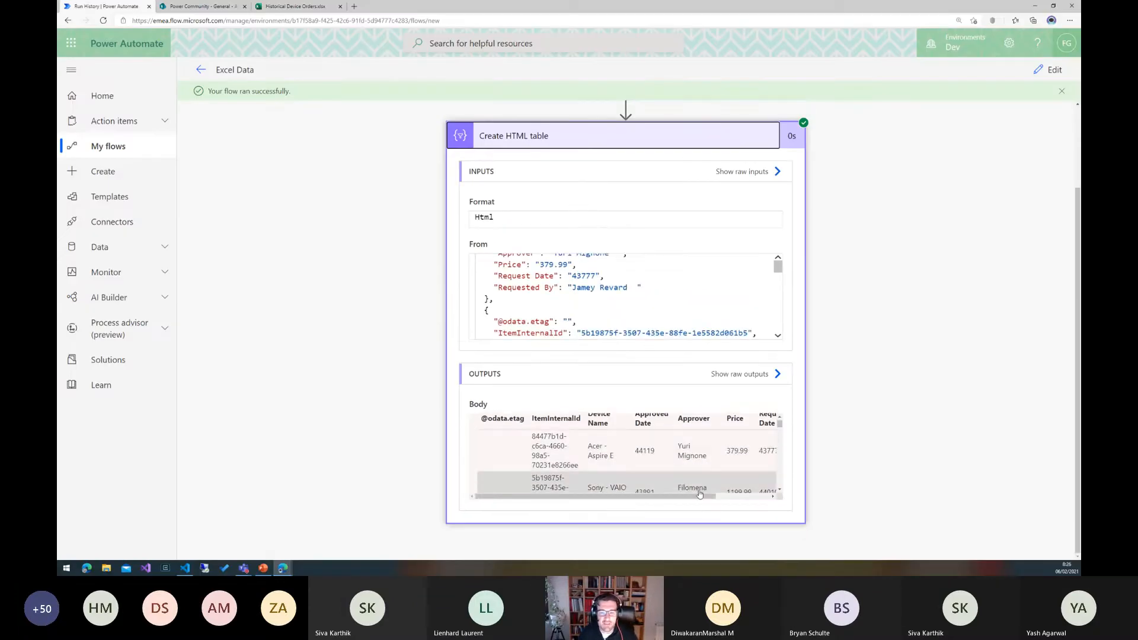
{"action": "left_click_drag", "start_coordinate": [704, 495], "coordinate": [764, 496]}
{"action": "key", "text": "ctrl+1"}
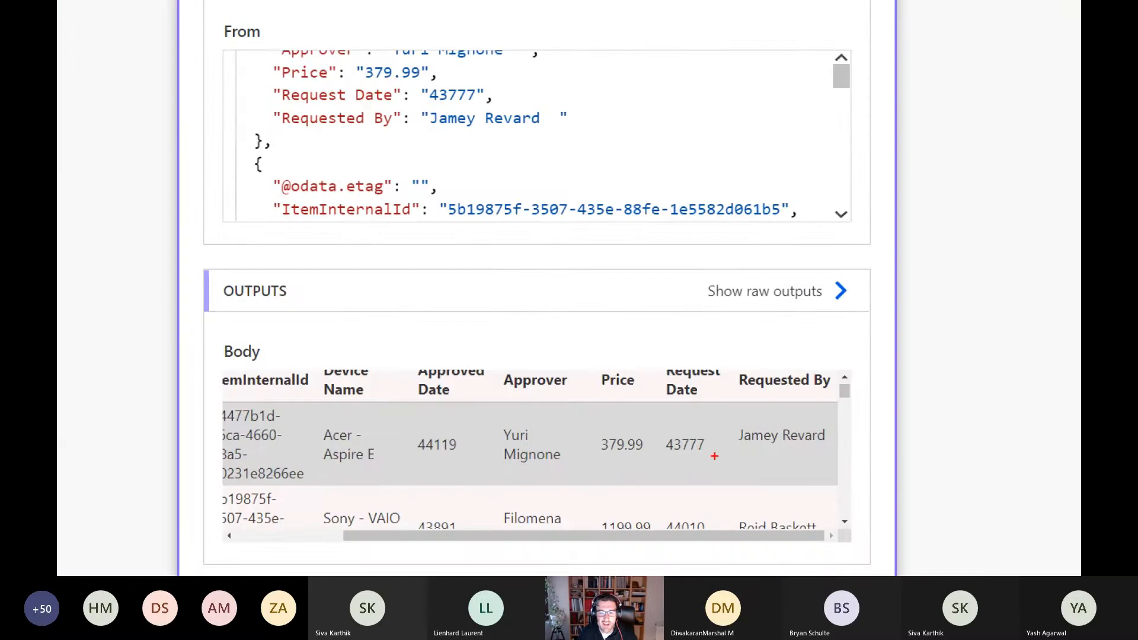
{"action": "left_click_drag", "start_coordinate": [641, 422], "coordinate": [727, 475]}
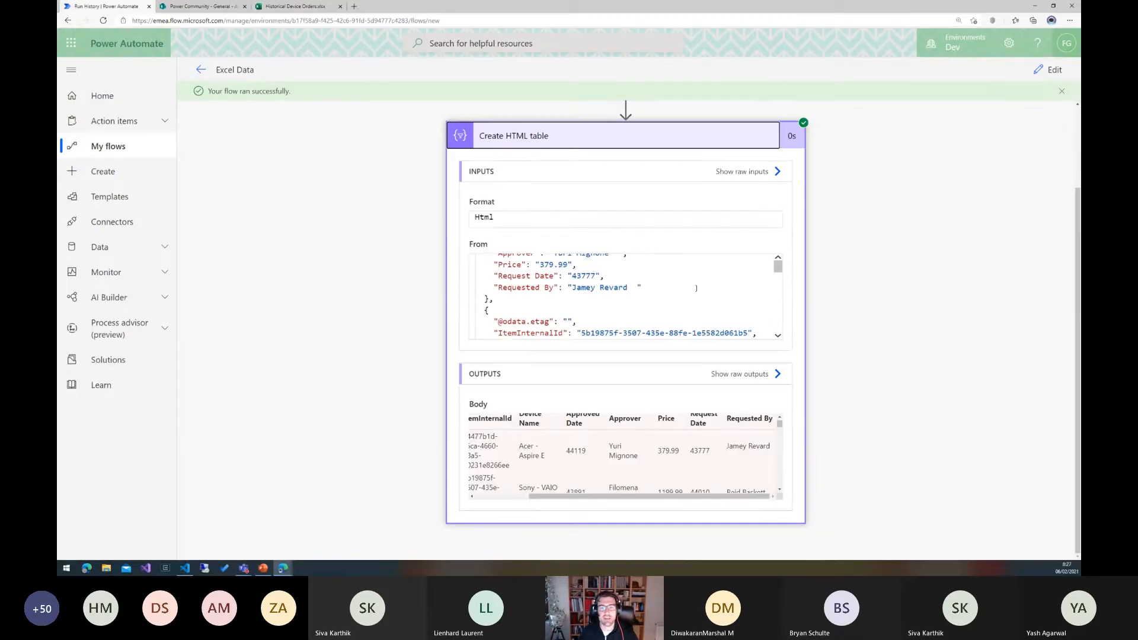
{"action": "scroll", "coordinate": [696, 288], "scroll_direction": "up", "scroll_amount": 5}
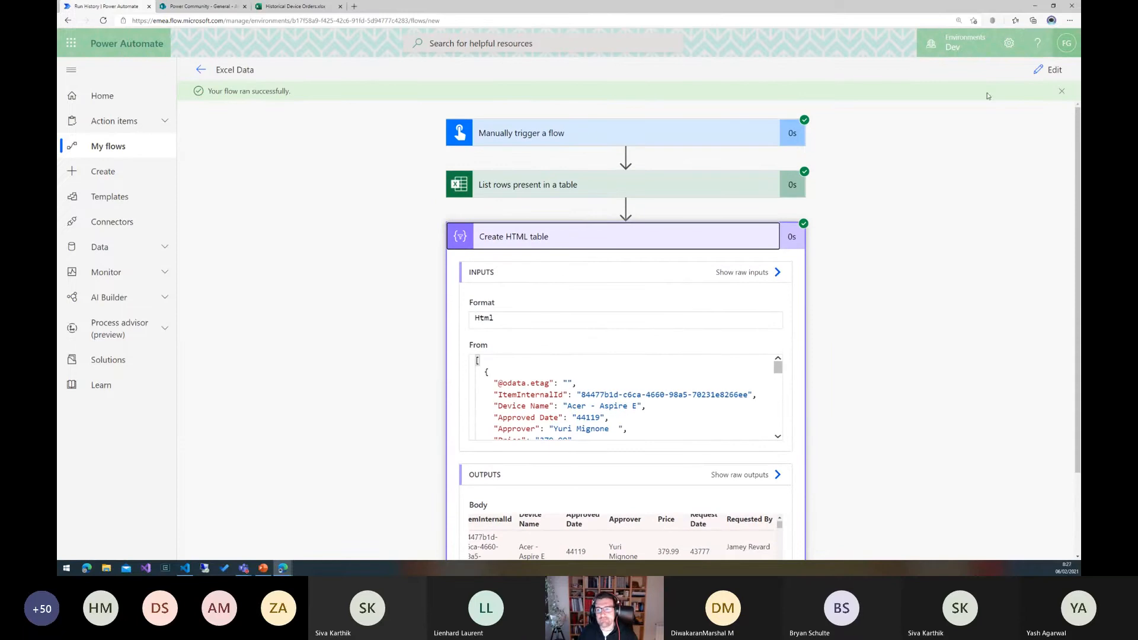
Return the flow to editing and expand the List rows action with its advanced options.
{"action": "left_click", "coordinate": [1049, 70]}
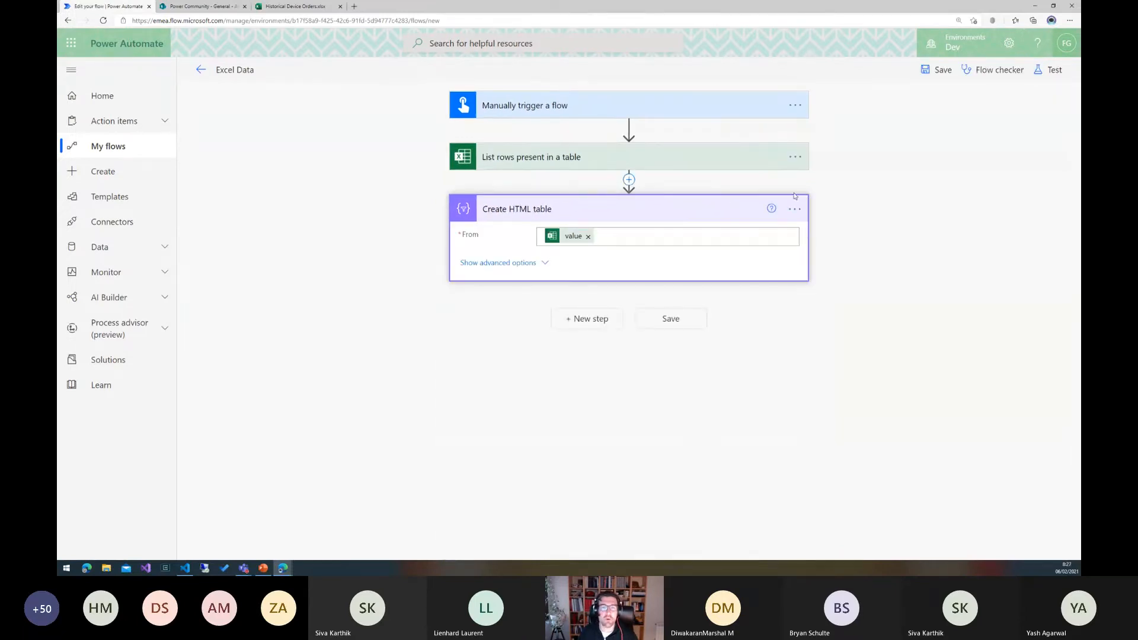
{"action": "left_click", "coordinate": [659, 160]}
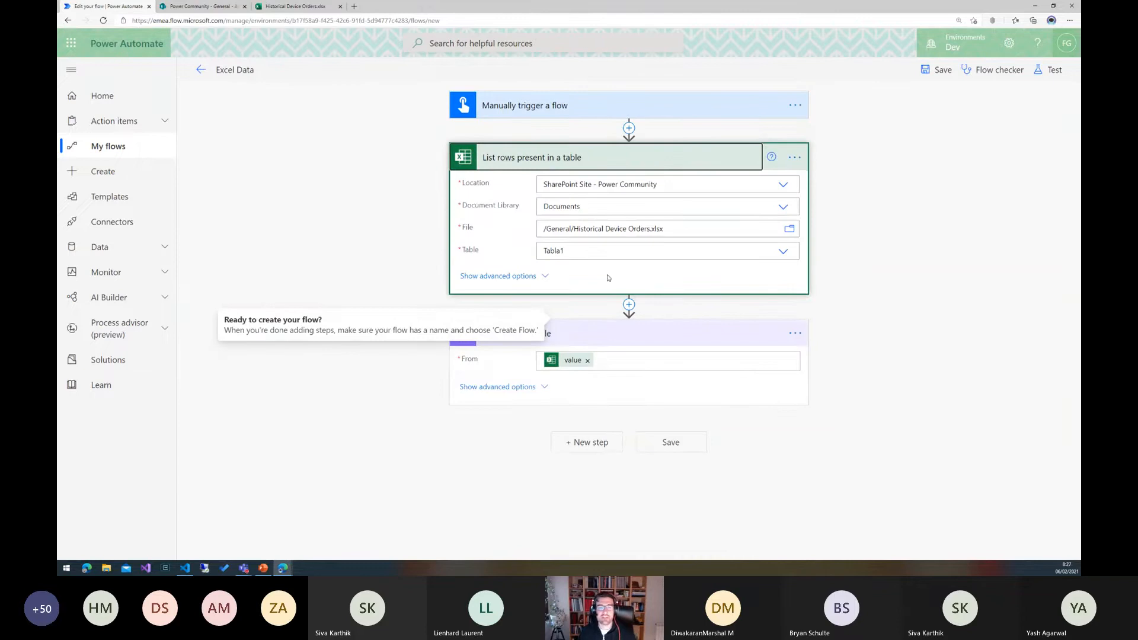
{"action": "left_click", "coordinate": [508, 277]}
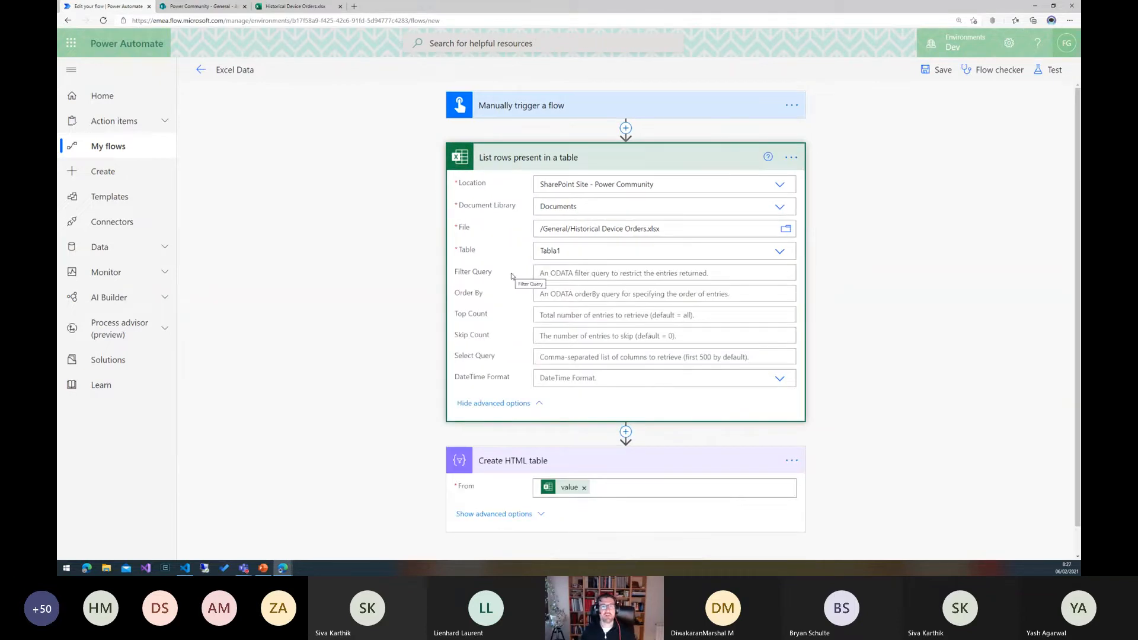
{"action": "scroll", "coordinate": [559, 267], "scroll_direction": "down", "scroll_amount": 1}
{"action": "scroll", "coordinate": [578, 249], "scroll_direction": "up", "scroll_amount": 1}
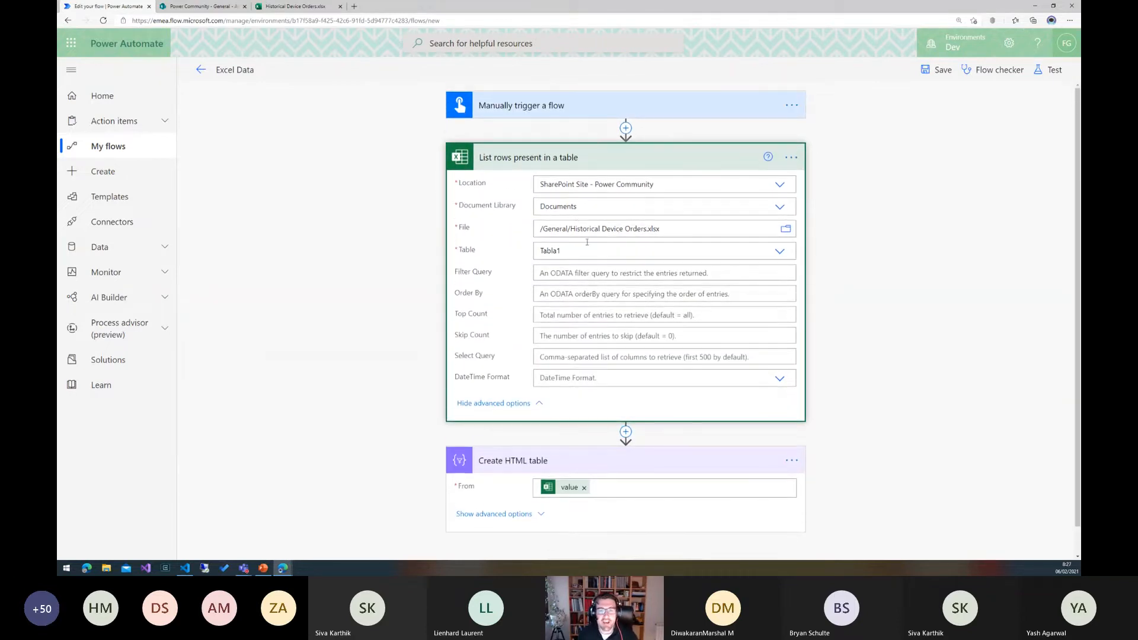
{"action": "key", "text": "ctrl+1"}
{"action": "left_click", "coordinate": [342, 83]}
{"action": "mouse_move", "coordinate": [308, 73]}
{"action": "left_mouse_down"}
{"action": "mouse_move", "coordinate": [834, 196]}
{"action": "mouse_move", "coordinate": [1018, 279]}
{"action": "mouse_move", "coordinate": [1061, 279]}
{"action": "left_mouse_up"}
{"action": "key", "text": "Escape"}
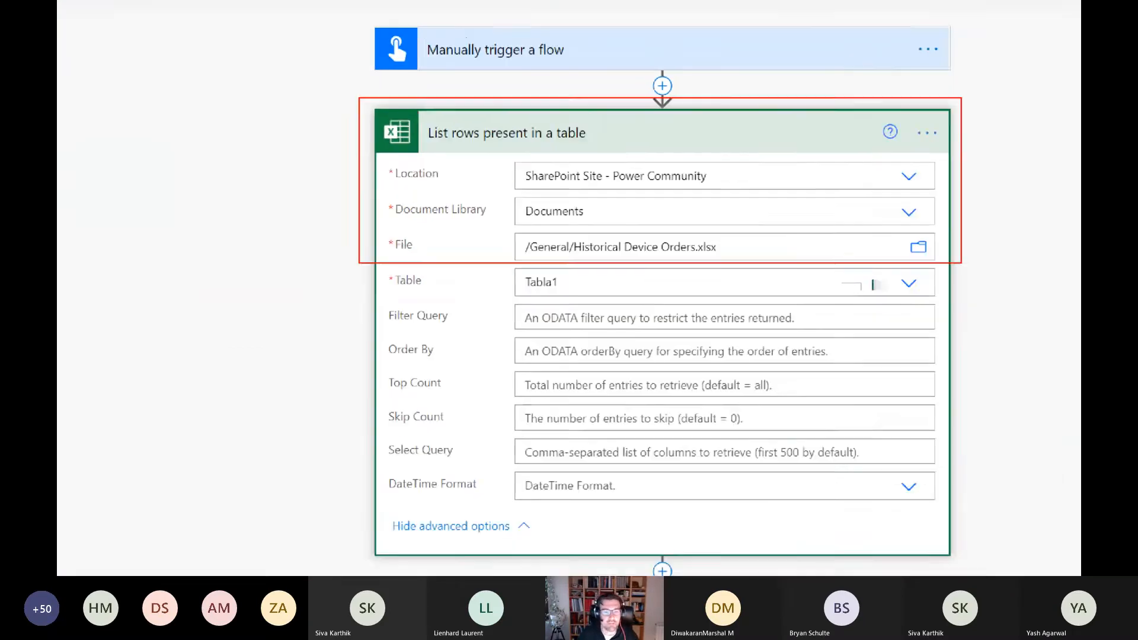
Set the DateTime Format of the List rows action to ISO 8601.
{"action": "left_click", "coordinate": [572, 379]}
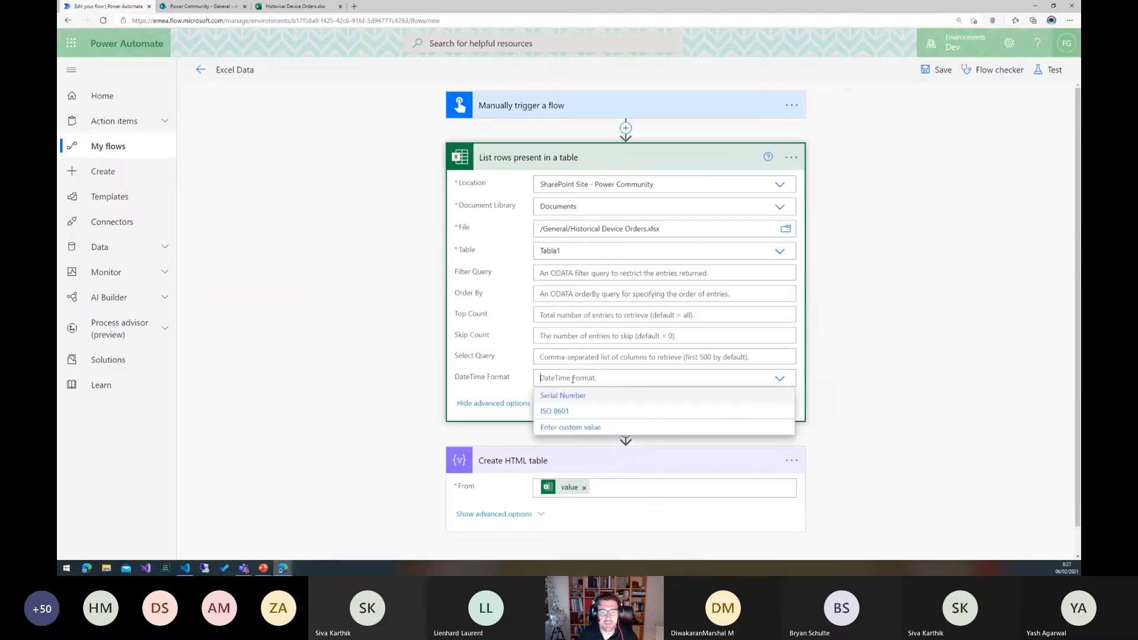
{"action": "key", "text": "ctrl+1"}
{"action": "left_click_drag", "start_coordinate": [441, 368], "coordinate": [499, 376]}
{"action": "mouse_move", "coordinate": [451, 342]}
{"action": "left_mouse_down"}
{"action": "mouse_move", "coordinate": [516, 381]}
{"action": "mouse_move", "coordinate": [502, 362]}
{"action": "left_mouse_up"}
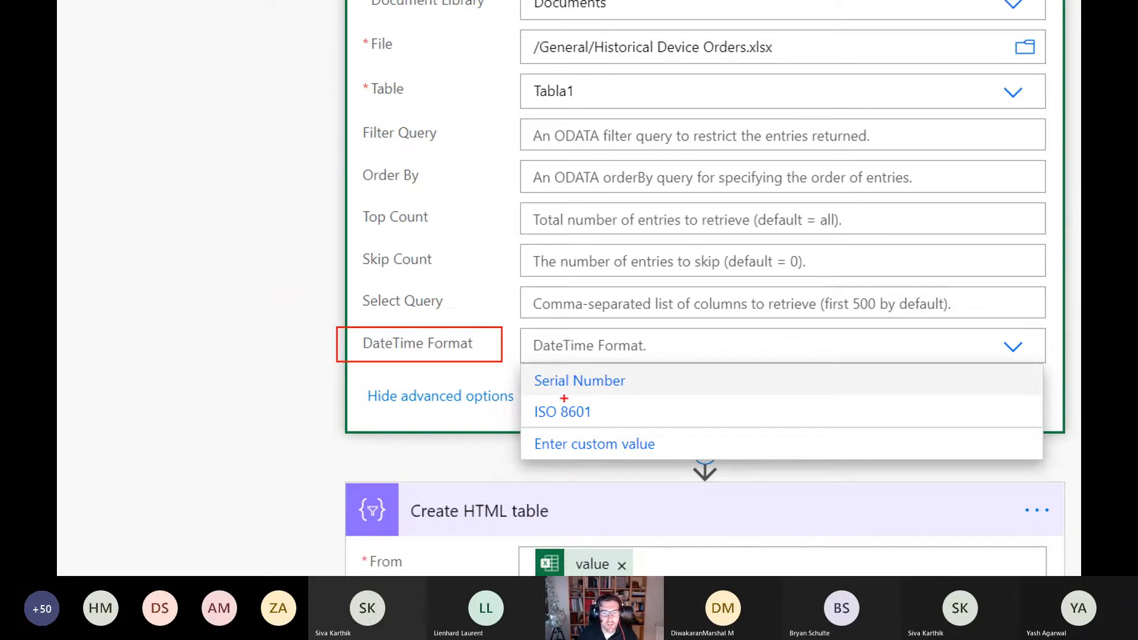
{"action": "key", "text": "e"}
{"action": "left_click_drag", "start_coordinate": [555, 371], "coordinate": [569, 347]}
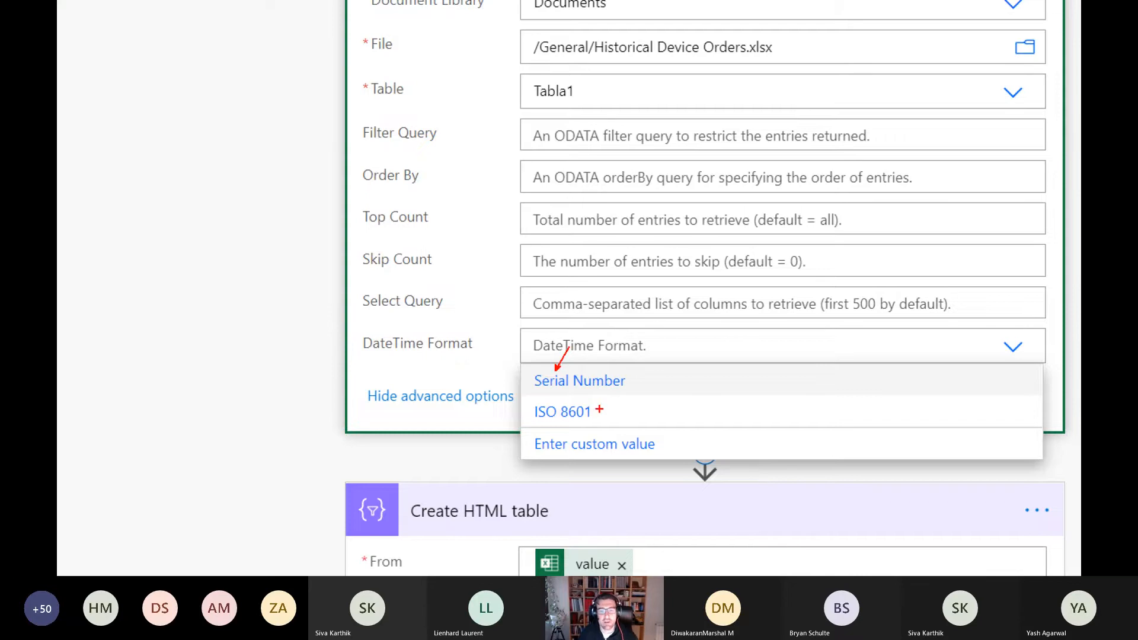
{"action": "left_click_drag", "start_coordinate": [599, 410], "coordinate": [658, 387]}
{"action": "key", "text": "Escape"}
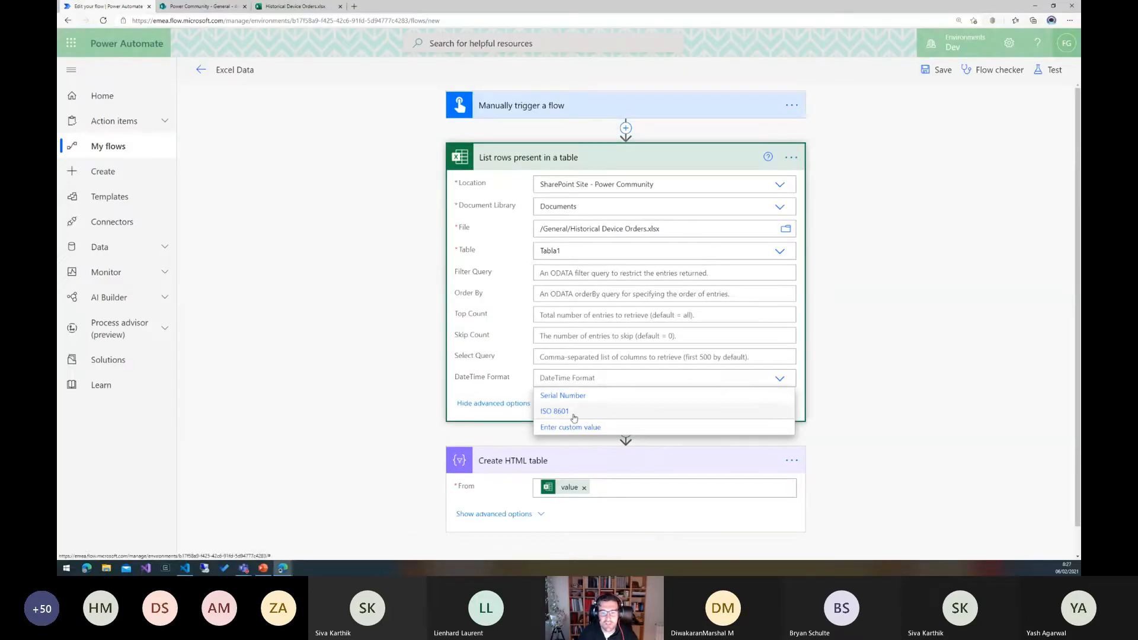
{"action": "left_click", "coordinate": [587, 418]}
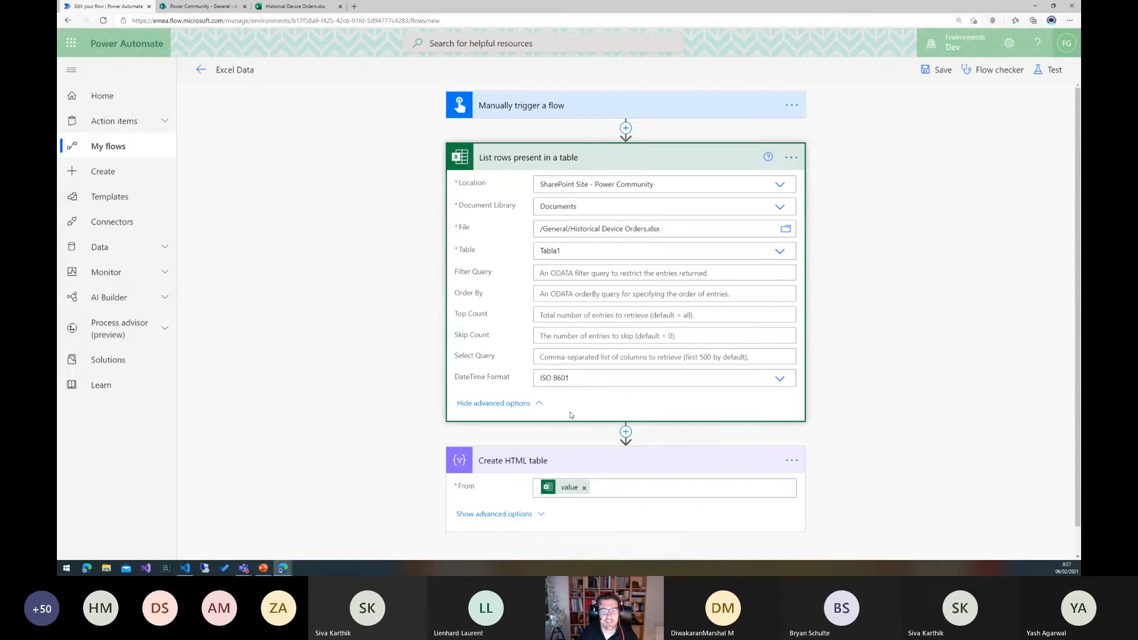
Save the flow with the changed date format and run another manual test.
{"action": "left_click", "coordinate": [928, 76]}
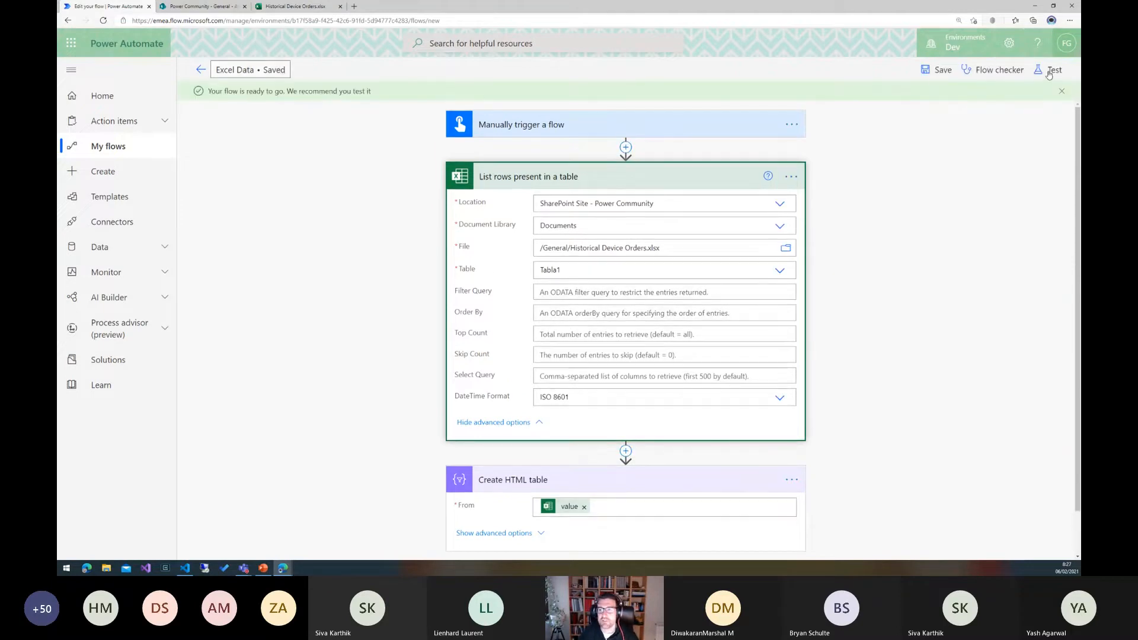
{"action": "left_click", "coordinate": [1049, 71]}
{"action": "left_click", "coordinate": [915, 540]}
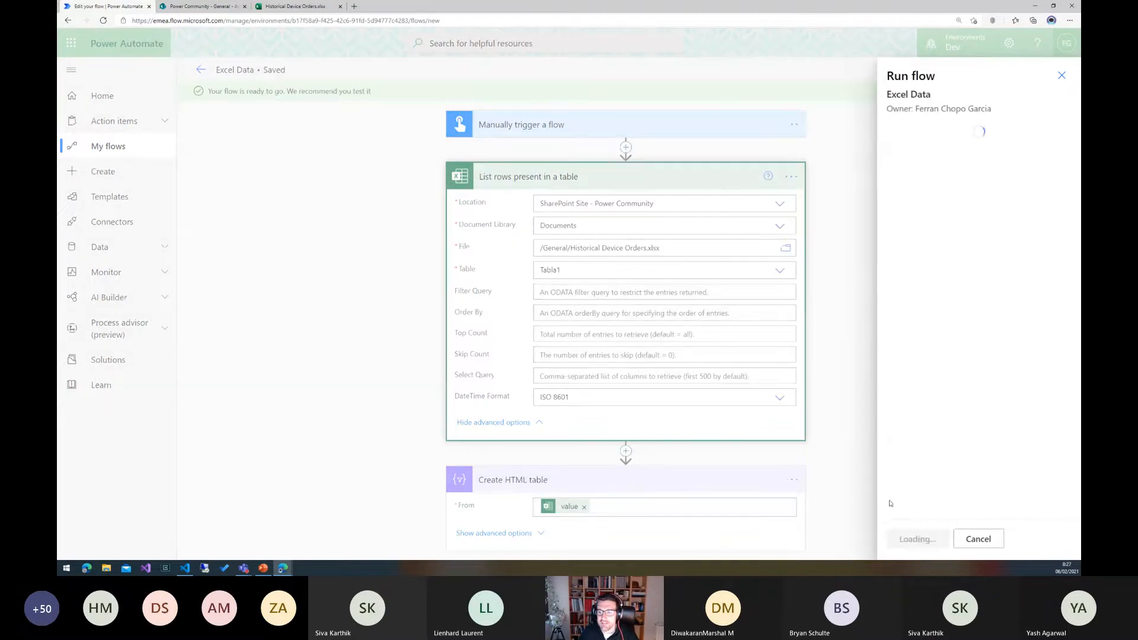
{"action": "left_click", "coordinate": [918, 538]}
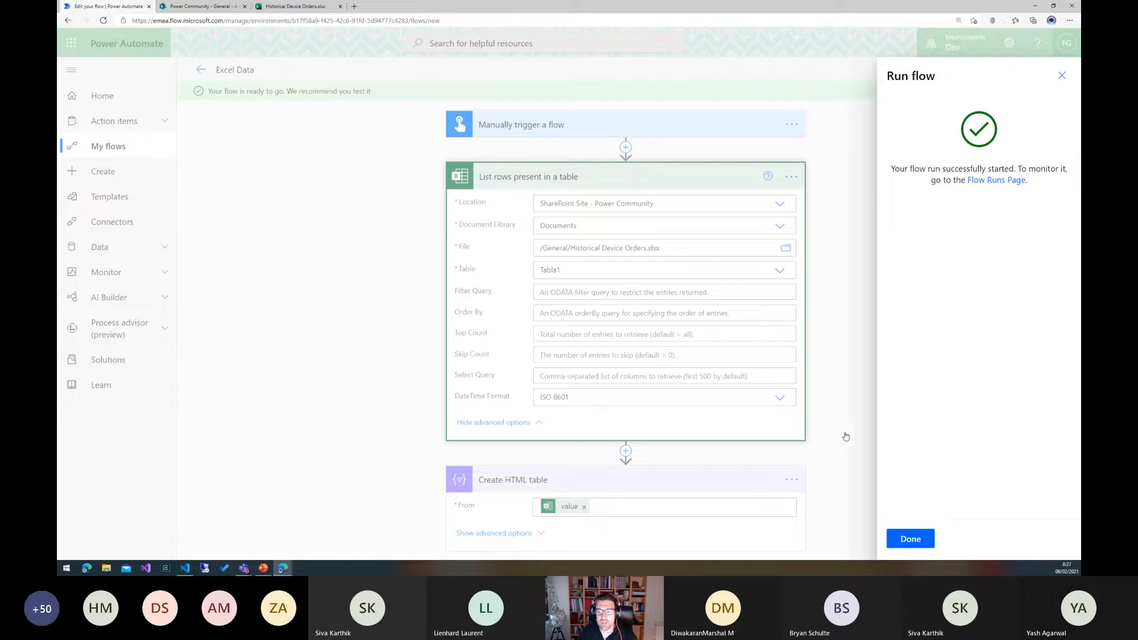
{"action": "left_click", "coordinate": [910, 539]}
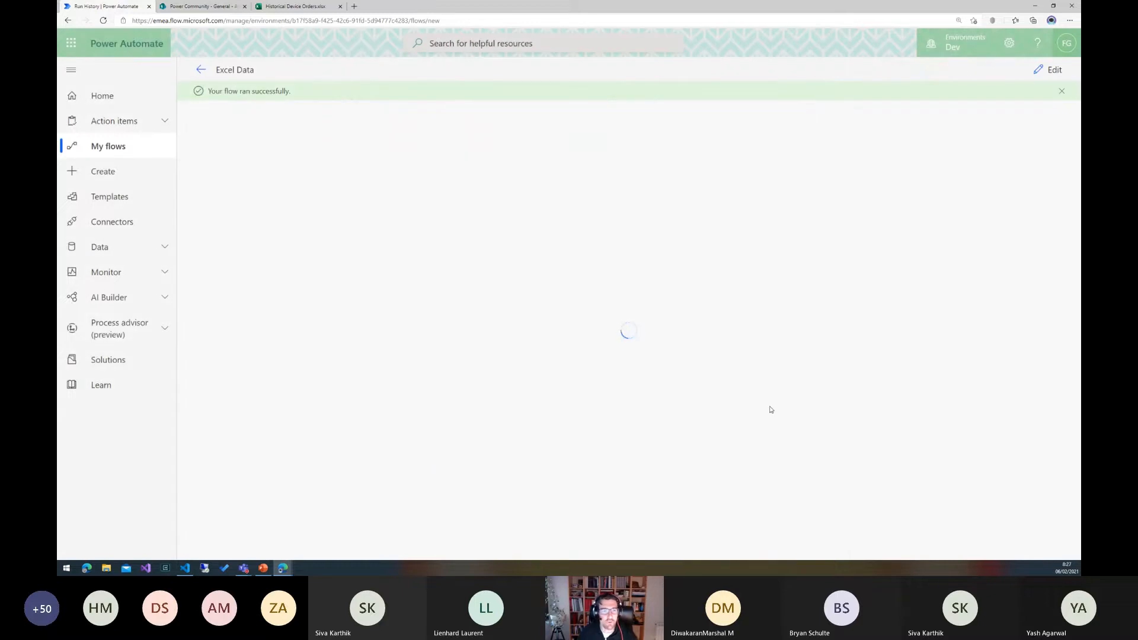
Check the date columns in the new run's Create HTML table output and expand its List rows action.
{"action": "left_click", "coordinate": [618, 234]}
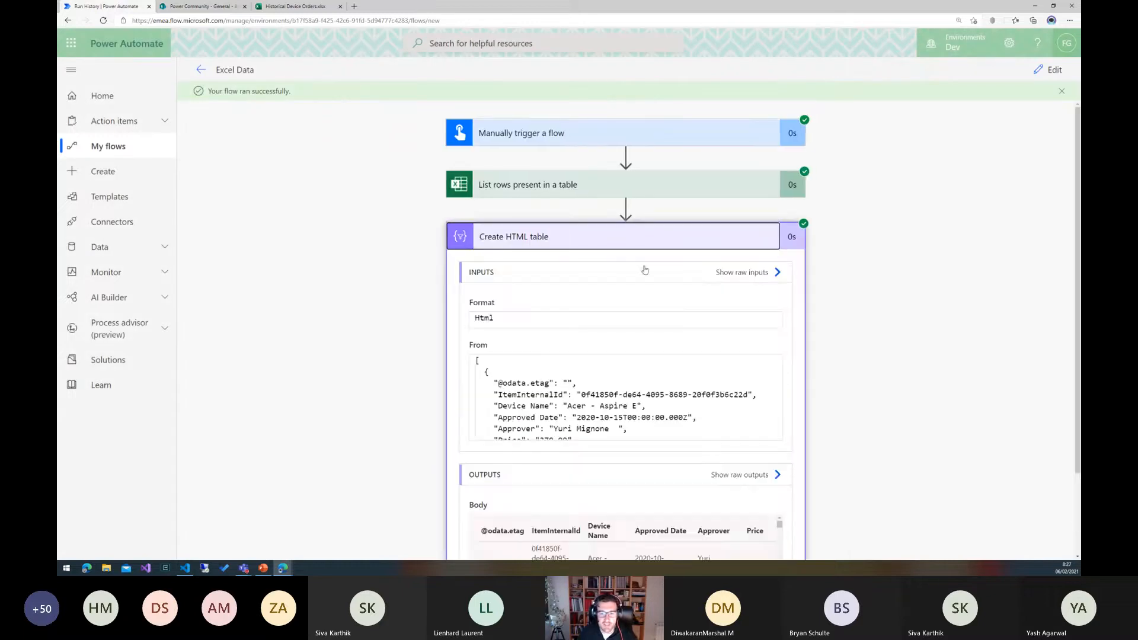
{"action": "scroll", "coordinate": [727, 462], "scroll_direction": "down", "scroll_amount": 1}
{"action": "scroll", "coordinate": [726, 461], "scroll_direction": "down", "scroll_amount": 1}
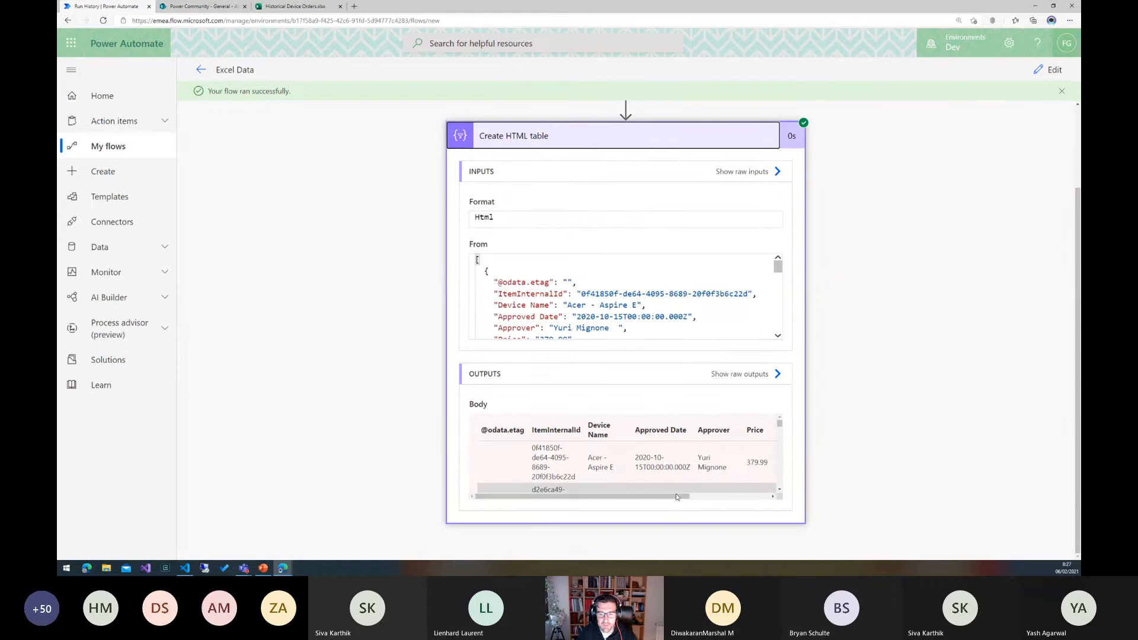
{"action": "left_click_drag", "start_coordinate": [681, 496], "coordinate": [766, 496]}
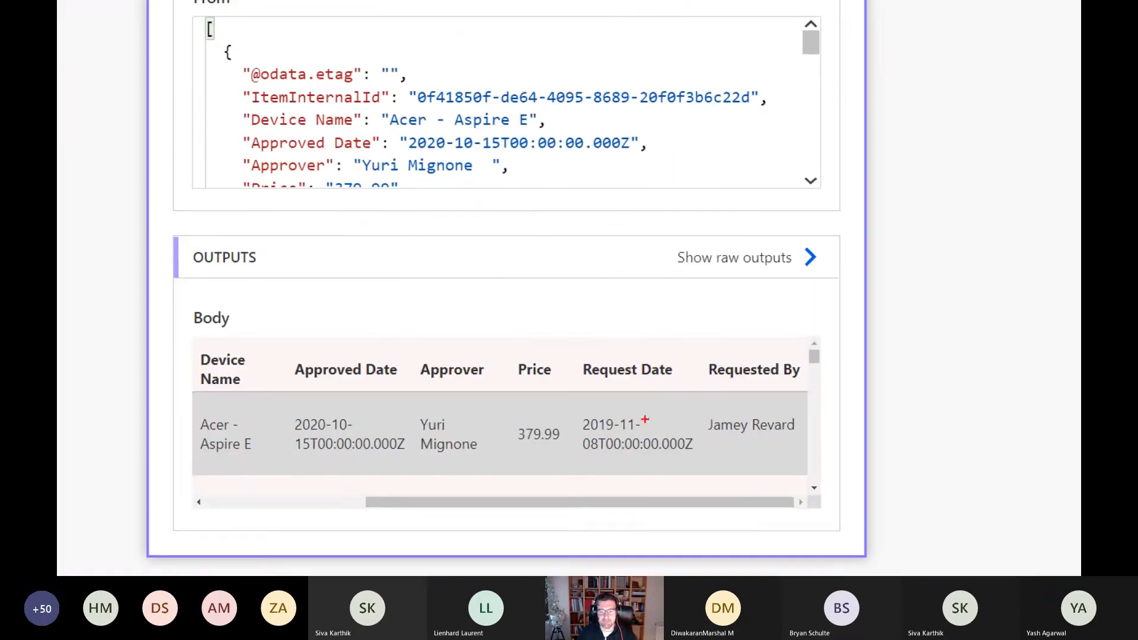
{"action": "left_click_drag", "start_coordinate": [645, 419], "coordinate": [716, 367]}
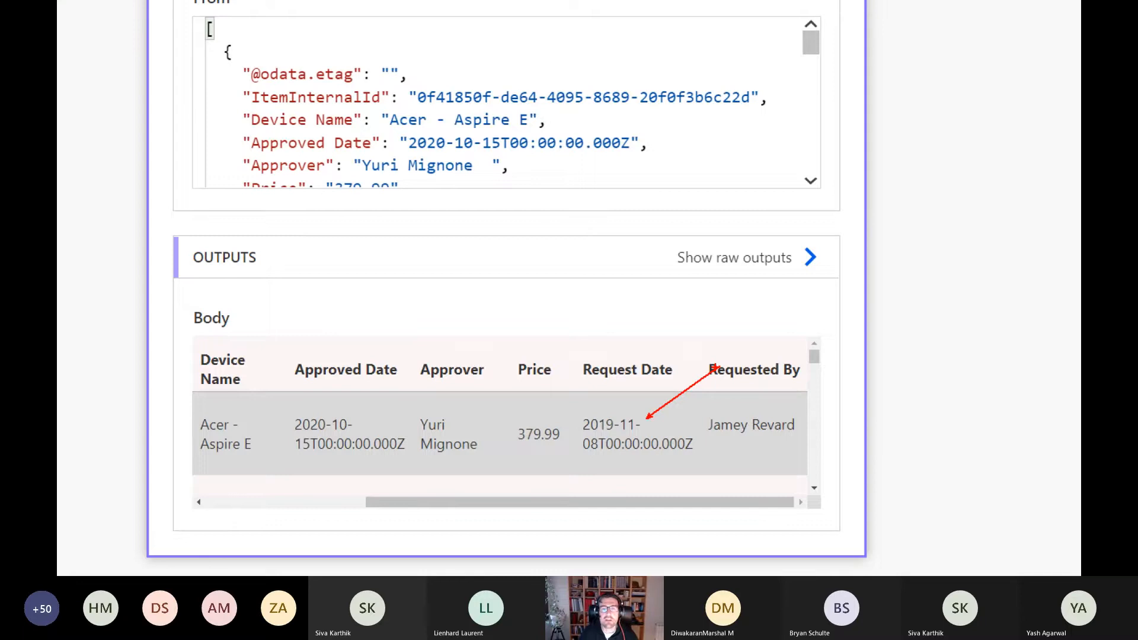
{"action": "scroll", "coordinate": [542, 142], "scroll_direction": "up", "scroll_amount": 2}
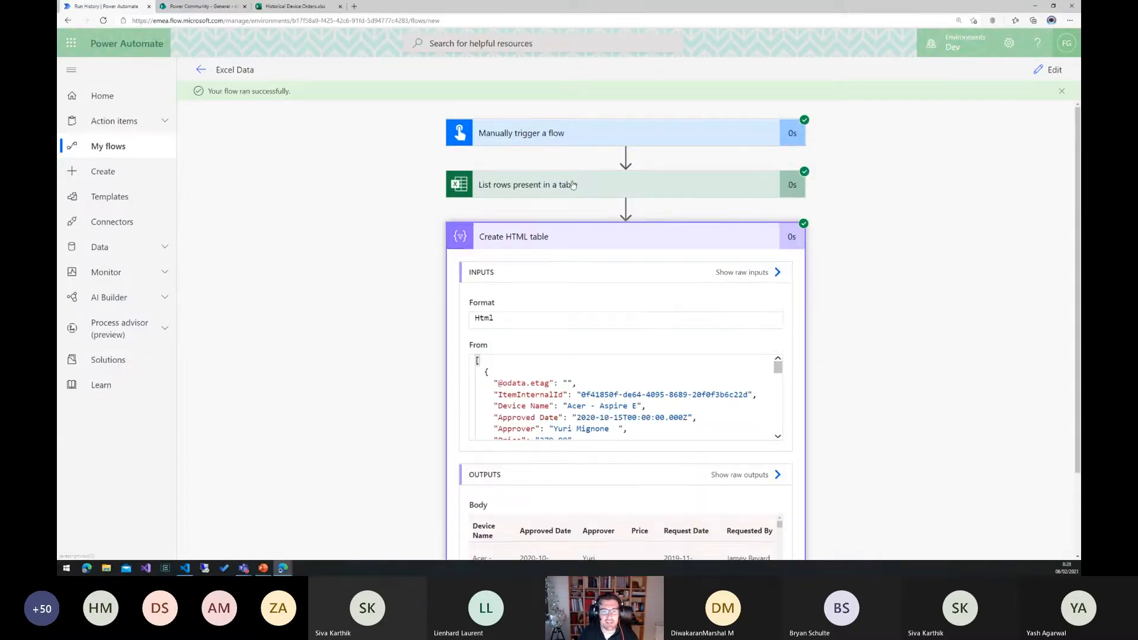
{"action": "left_click", "coordinate": [572, 185]}
{"action": "scroll", "coordinate": [546, 332], "scroll_direction": "down", "scroll_amount": 1}
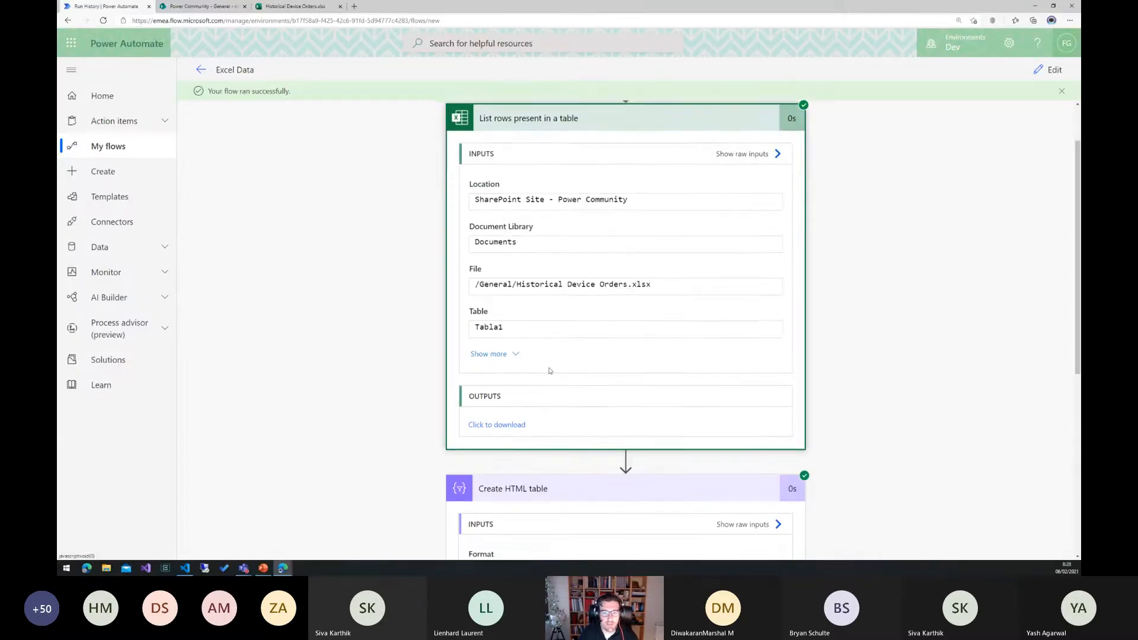
Return the flow to editing and check the DateTime Format setting of the List rows action.
{"action": "left_click", "coordinate": [1055, 69]}
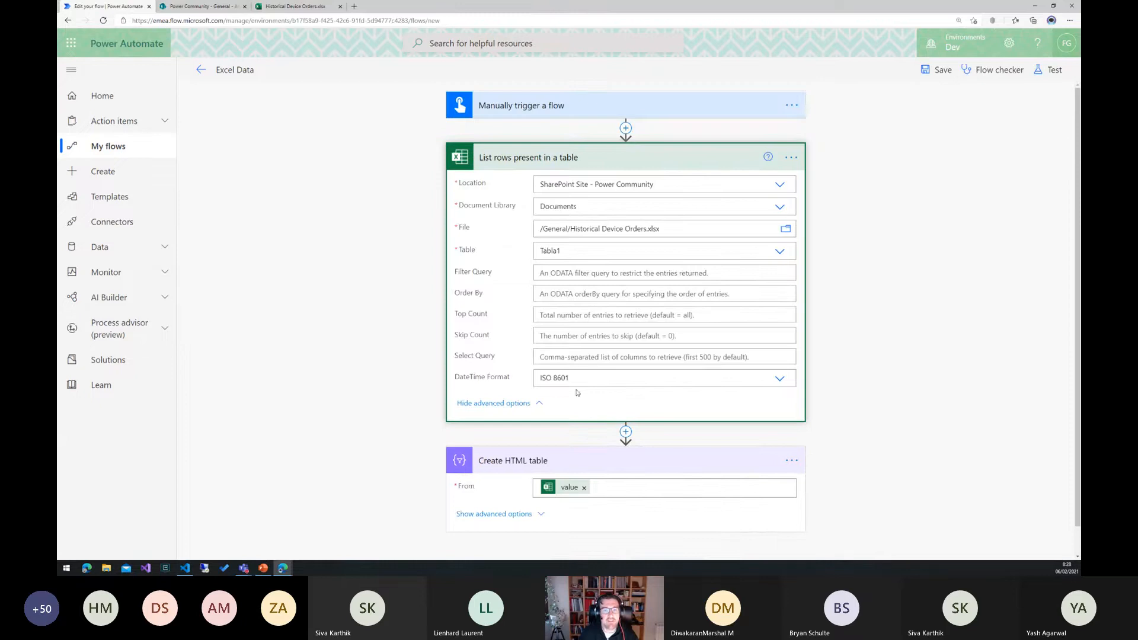
{"action": "key", "text": "ctrl+1"}
{"action": "left_click", "coordinate": [576, 390]}
{"action": "left_click_drag", "start_coordinate": [543, 384], "coordinate": [528, 411]}
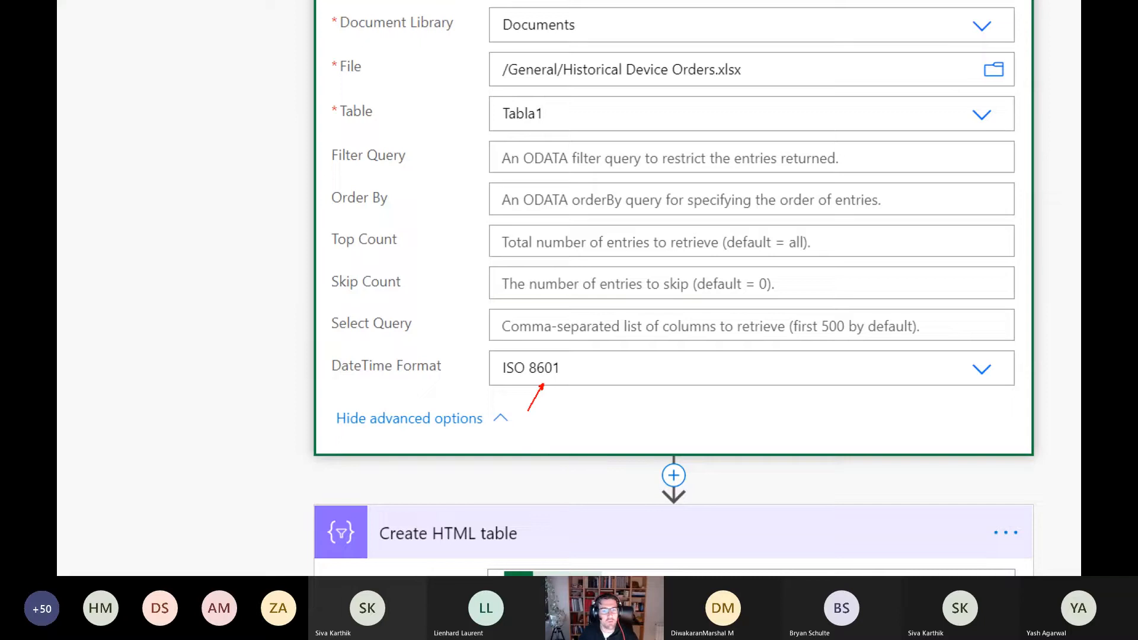
{"action": "key", "text": "Escape"}
Set the DateTime Format of the List rows action to Serial Number.
{"action": "left_click", "coordinate": [569, 380]}
{"action": "key", "text": "ctrl+1"}
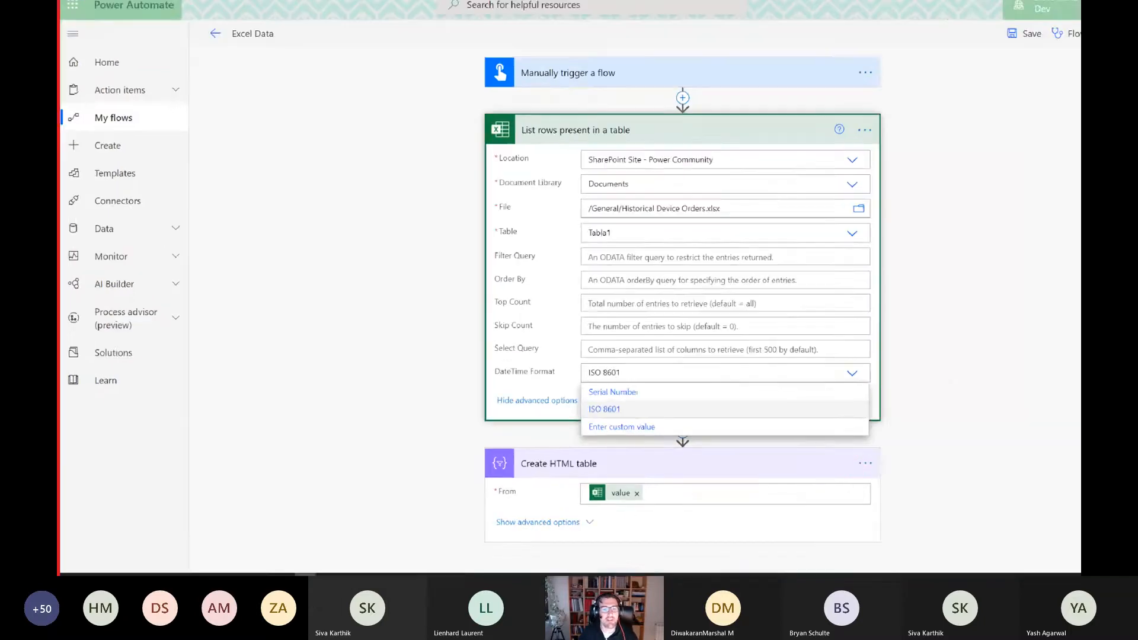
{"action": "left_click", "coordinate": [533, 434]}
{"action": "left_click_drag", "start_coordinate": [440, 427], "coordinate": [530, 454]}
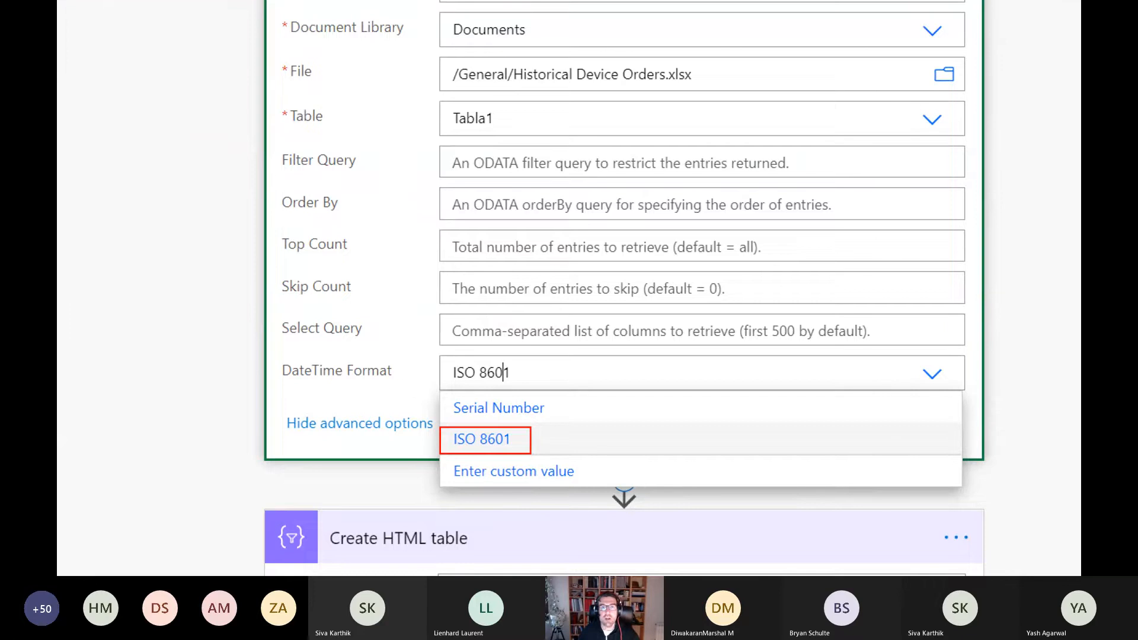
{"action": "left_click_drag", "start_coordinate": [557, 434], "coordinate": [538, 441]}
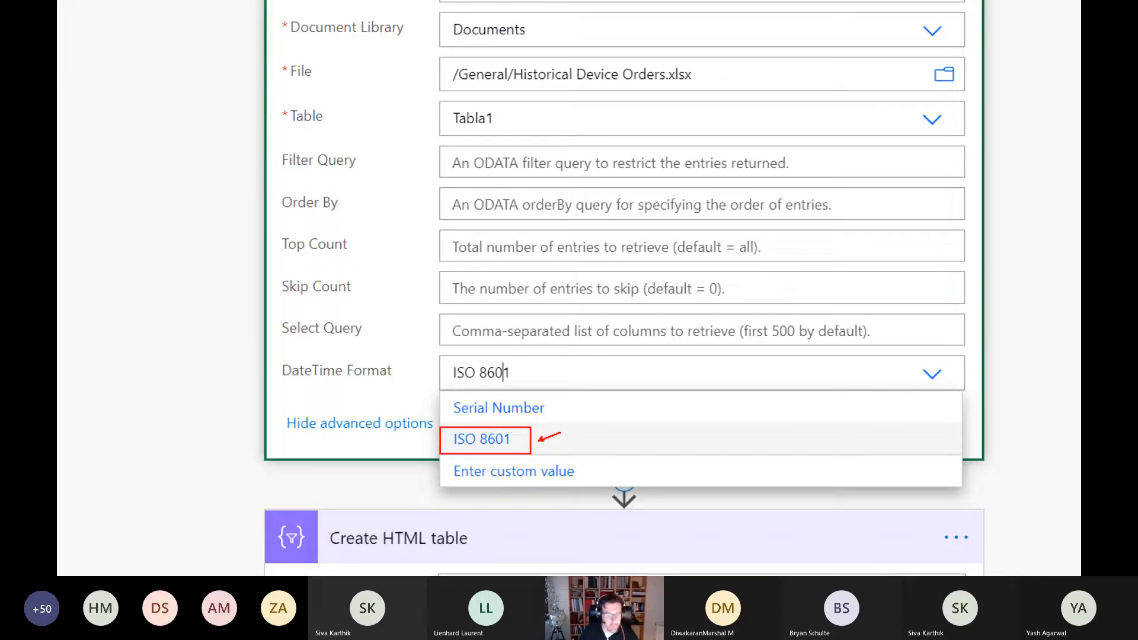
{"action": "key", "text": "e"}
{"action": "left_click_drag", "start_coordinate": [446, 398], "coordinate": [562, 421]}
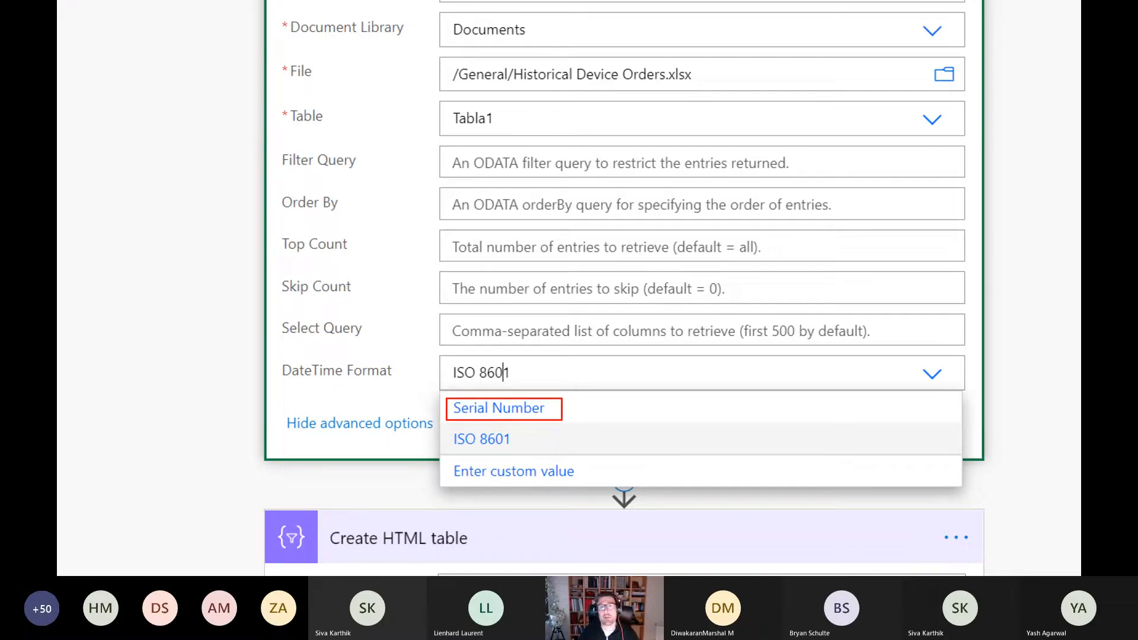
{"action": "key", "text": "Escape"}
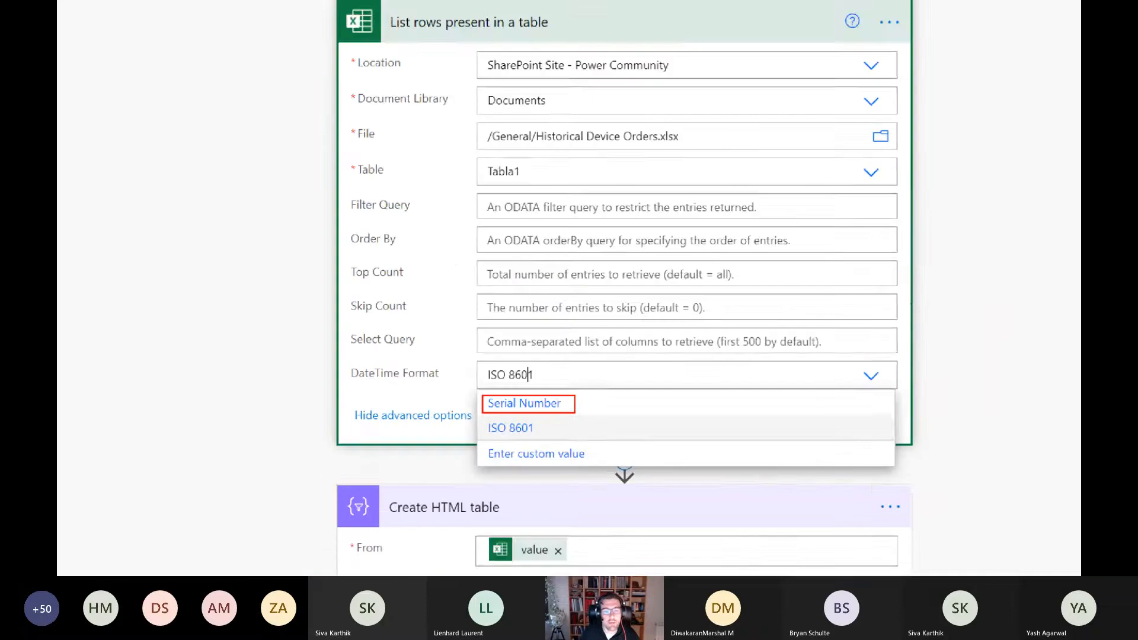
{"action": "left_click", "coordinate": [575, 400]}
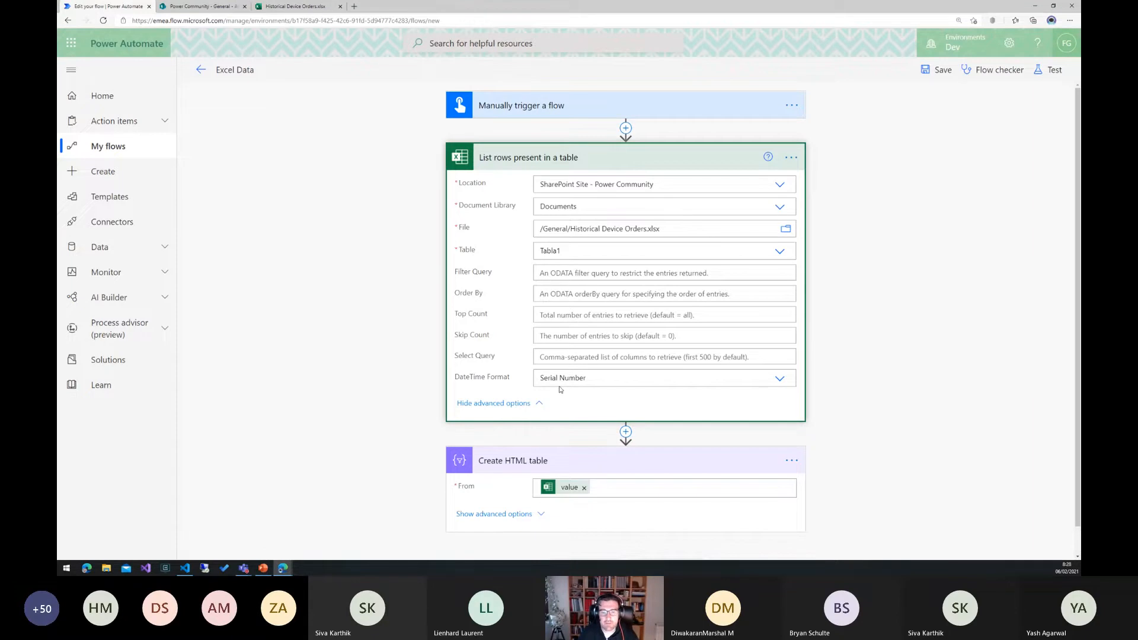
Remove the value token from the From field of the Create HTML table action.
{"action": "scroll", "coordinate": [566, 427], "scroll_direction": "down", "scroll_amount": 1}
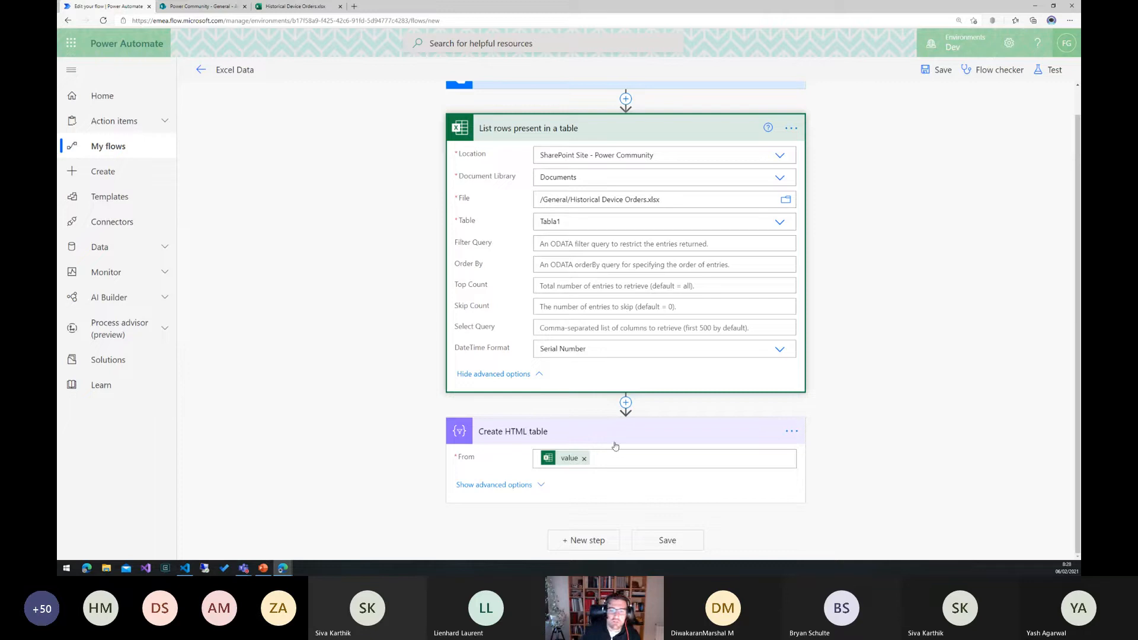
{"action": "left_click", "coordinate": [626, 403]}
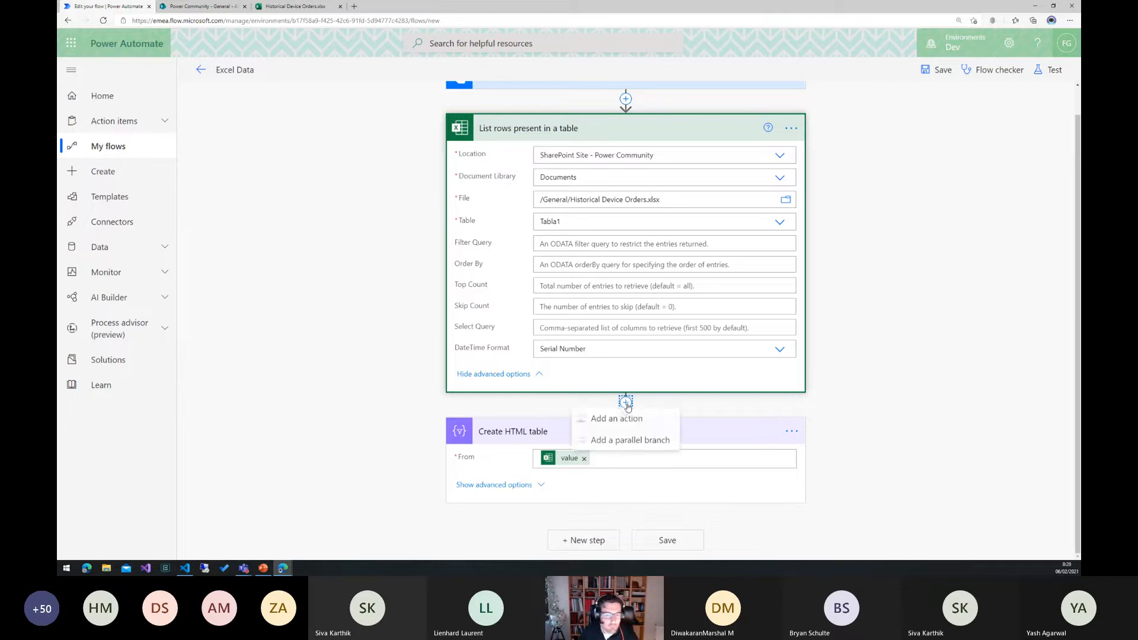
{"action": "left_click", "coordinate": [583, 458]}
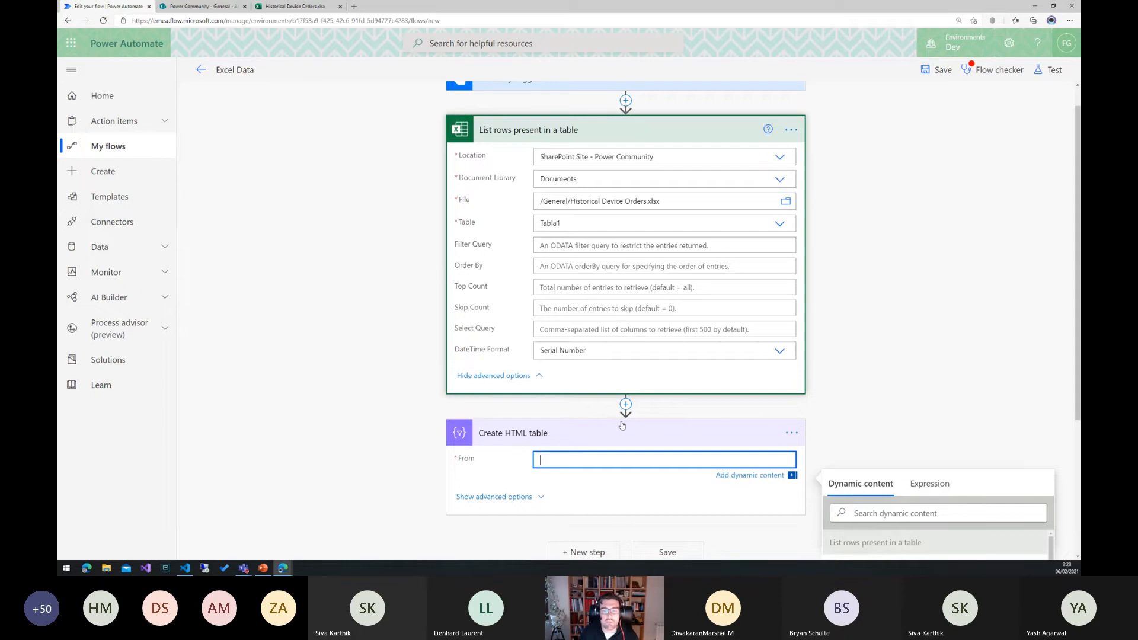
{"action": "left_click", "coordinate": [626, 405]}
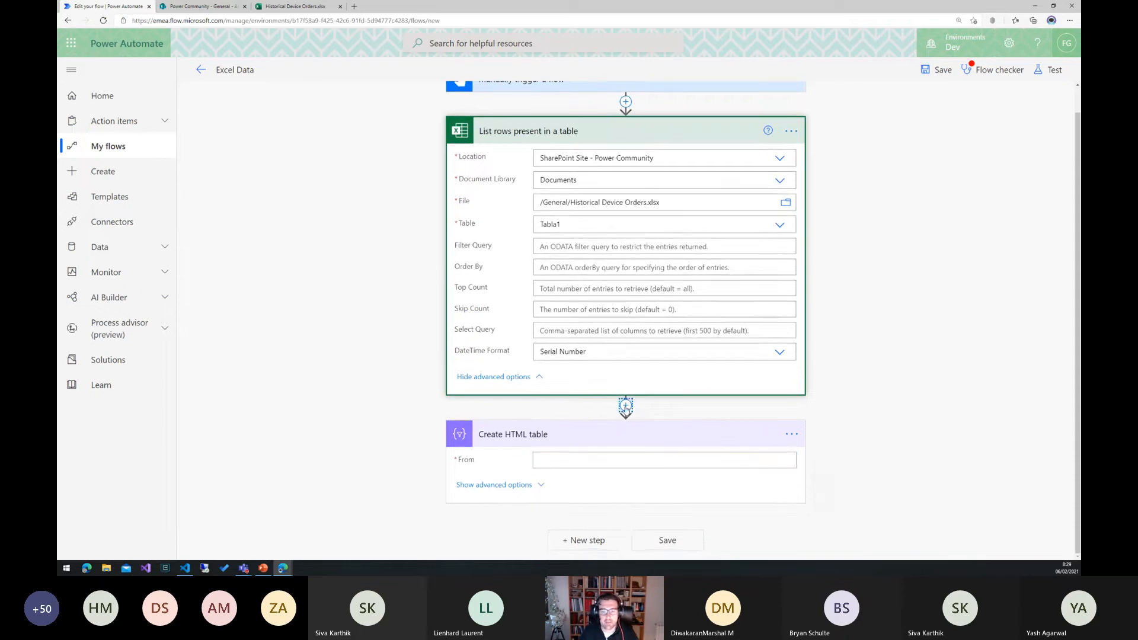
{"action": "left_click", "coordinate": [625, 407]}
{"action": "left_click", "coordinate": [632, 422]}
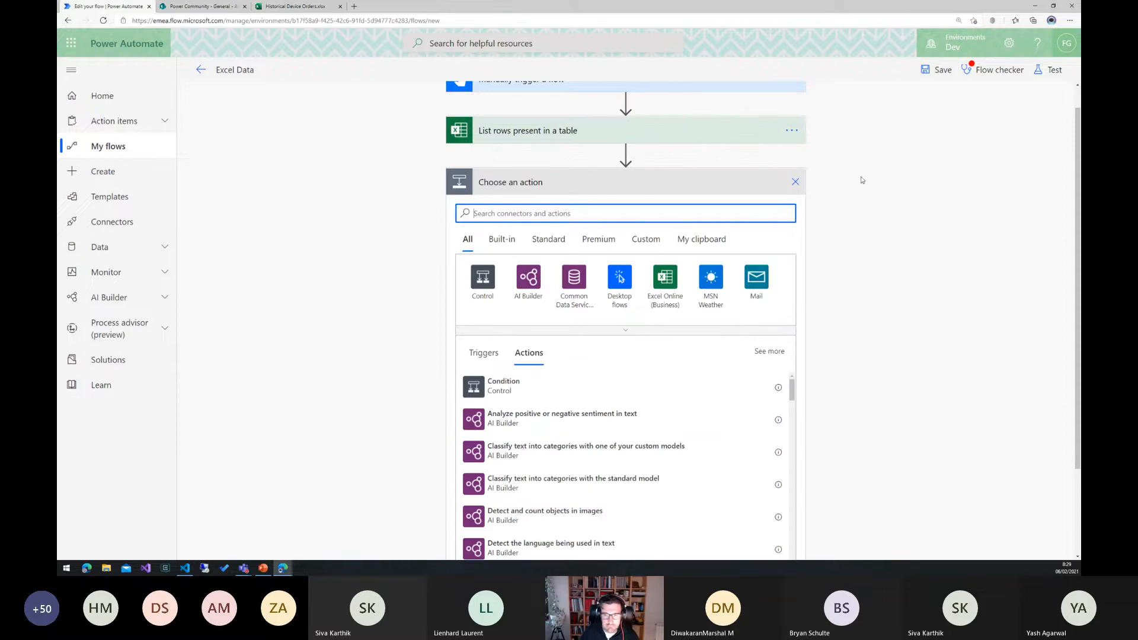
{"action": "left_click", "coordinate": [796, 183]}
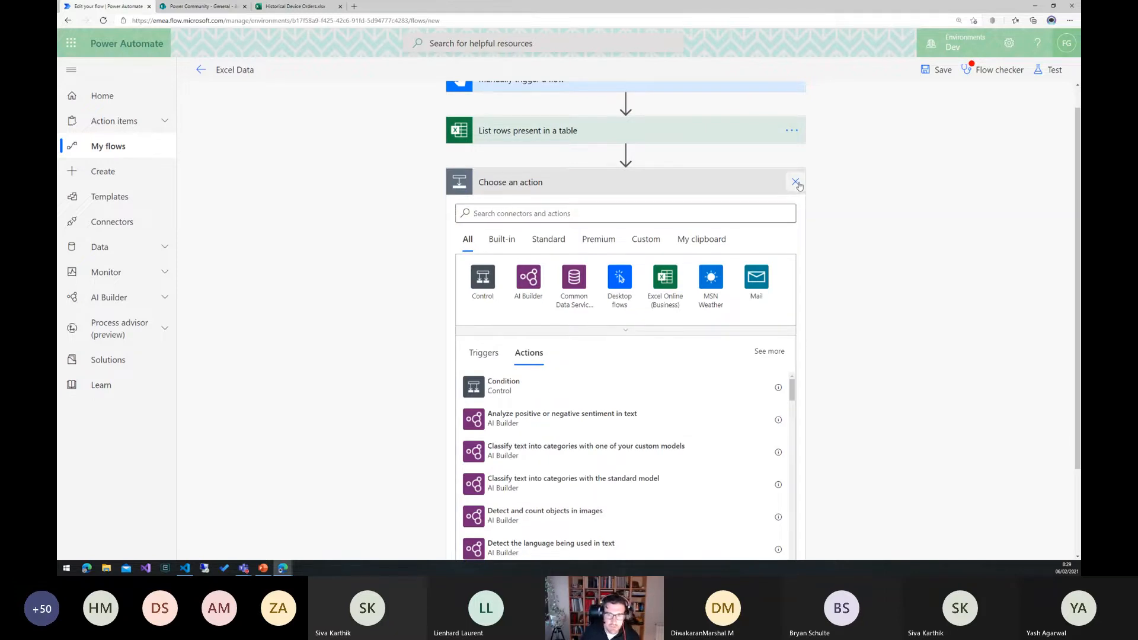
Insert a Data Operation Select action between List rows present in a table and Create HTML table.
{"action": "left_click", "coordinate": [629, 179]}
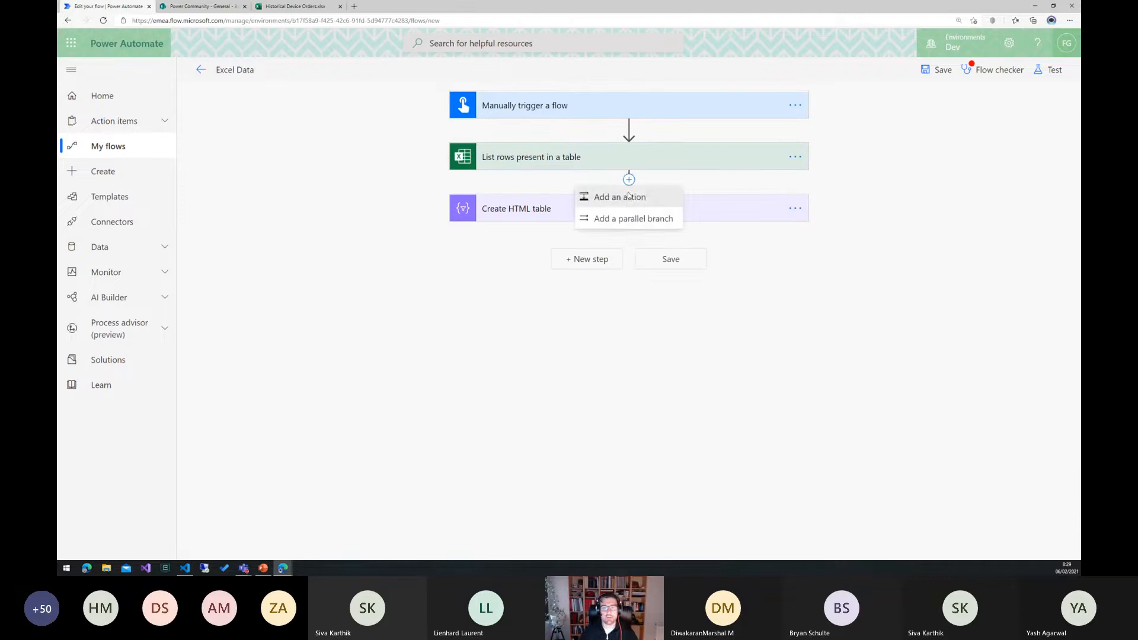
{"action": "left_click", "coordinate": [629, 196]}
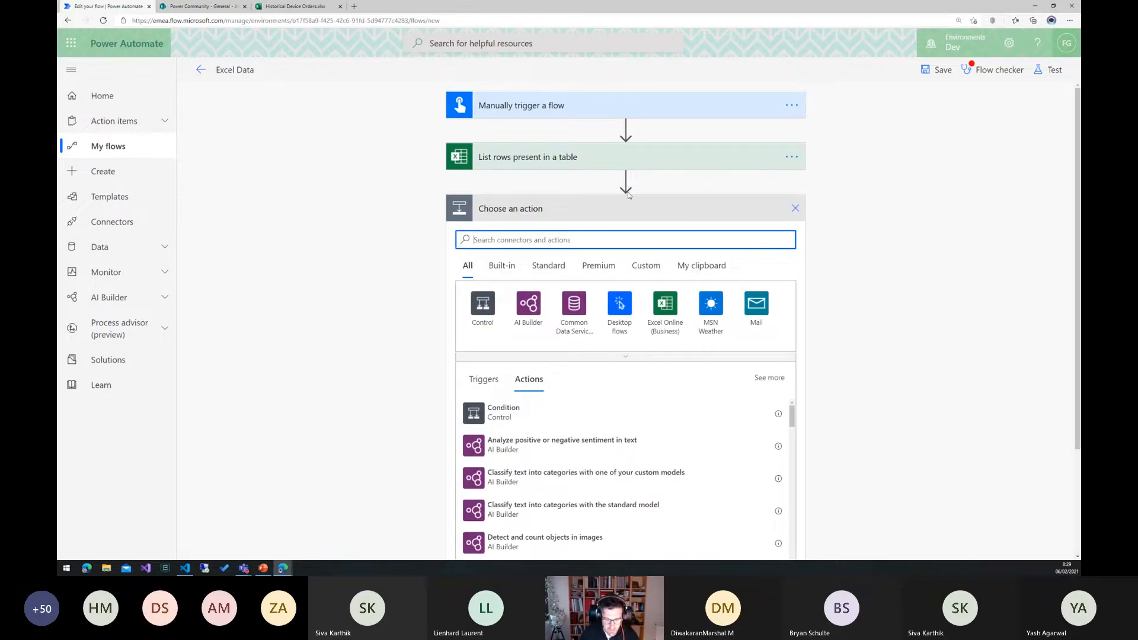
{"action": "type", "text": "s"}
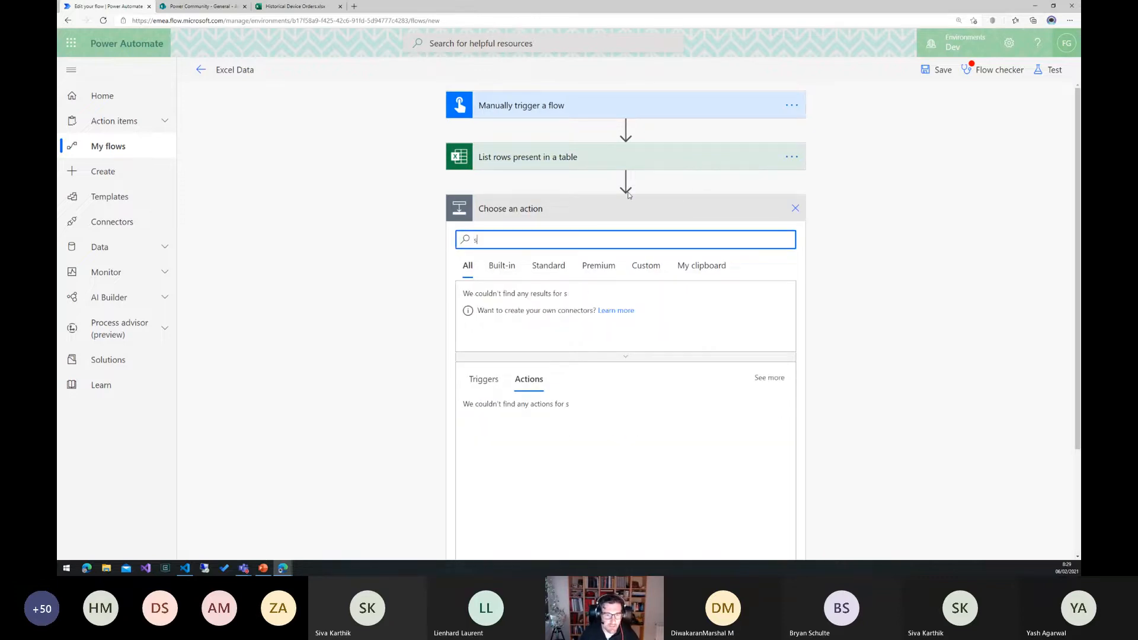
{"action": "type", "text": "elect"}
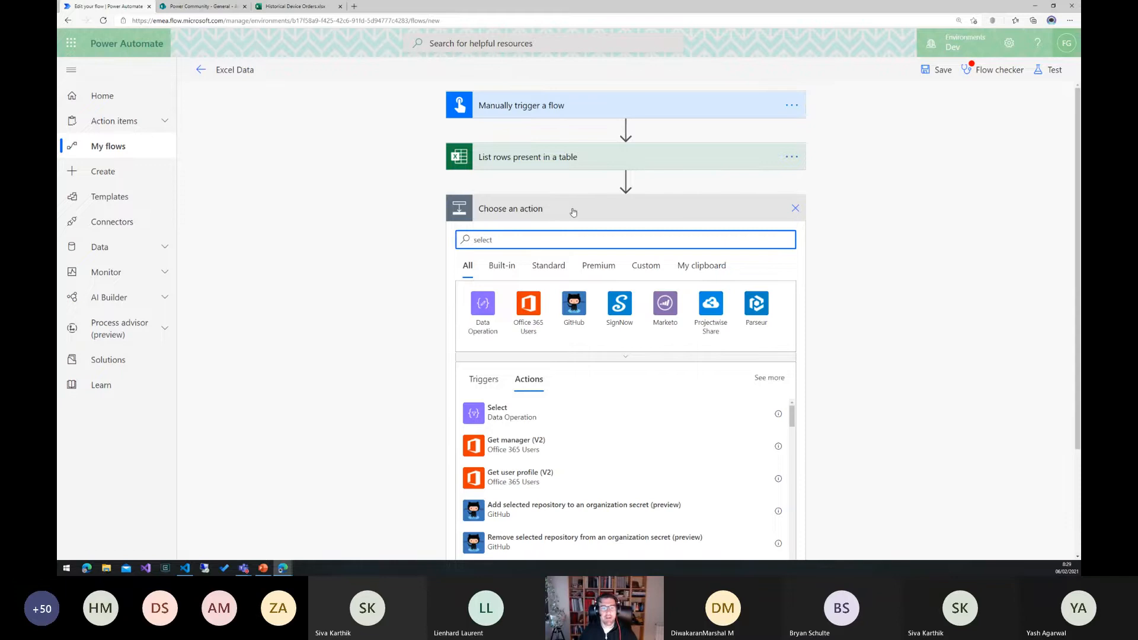
{"action": "left_click", "coordinate": [483, 302]}
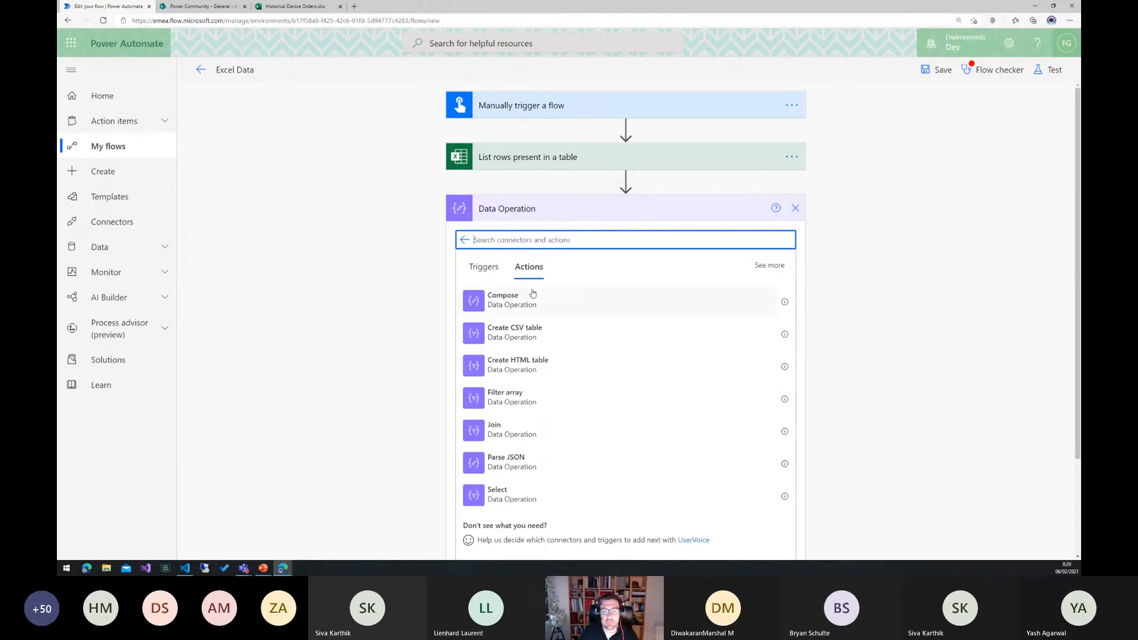
{"action": "left_click", "coordinate": [509, 493]}
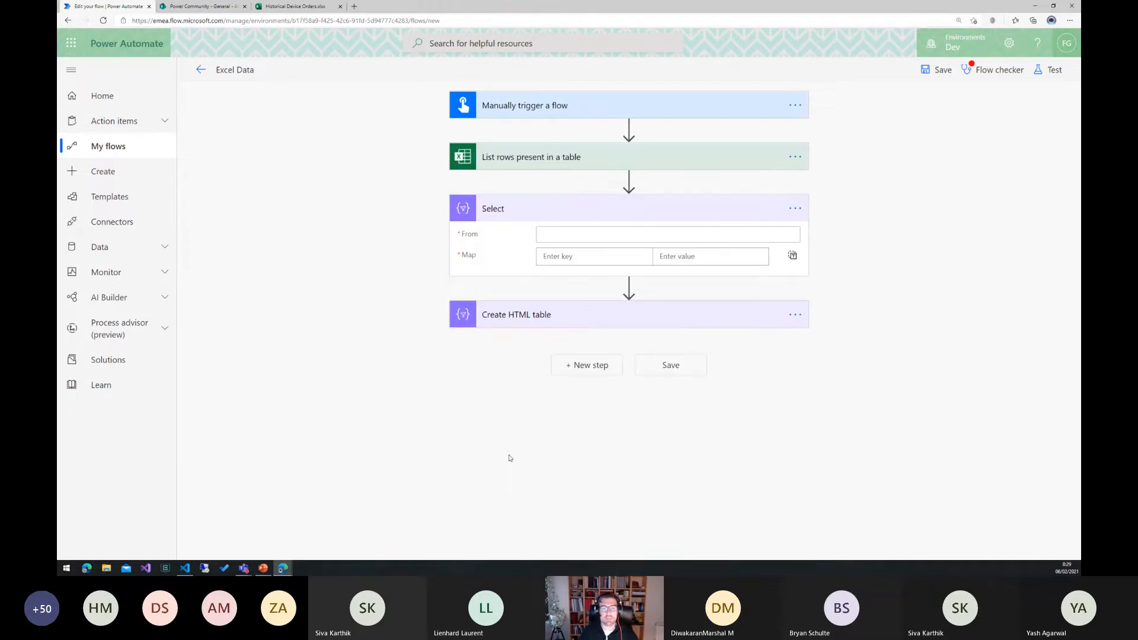
Set the Select action's From to the Excel rows' value list and map a Device Name key to the Device Name column.
{"action": "left_click", "coordinate": [629, 235]}
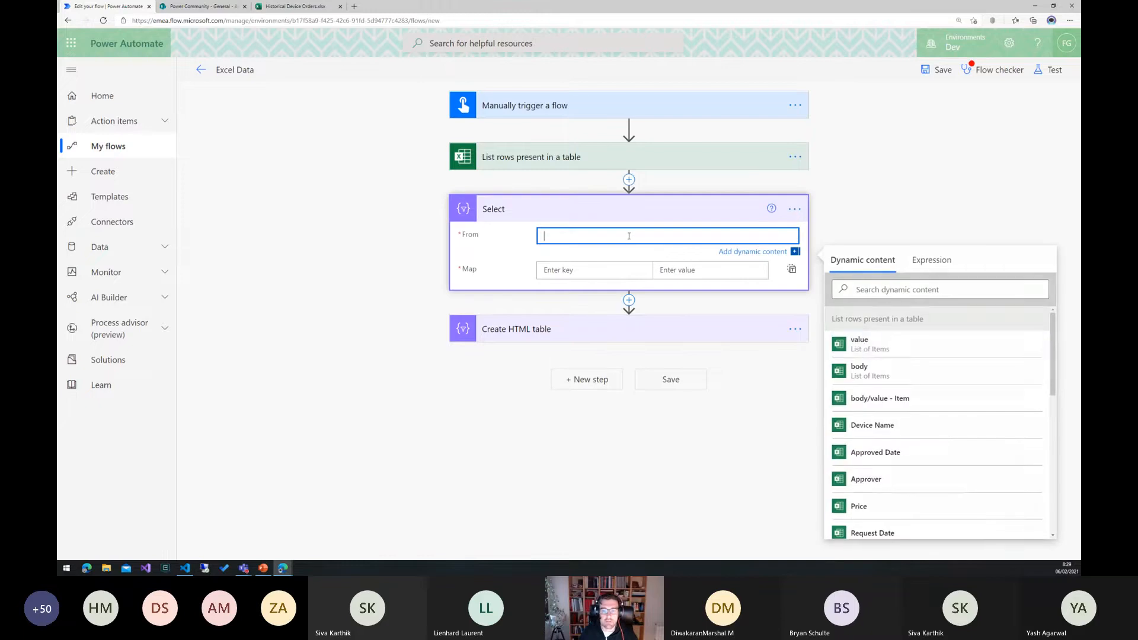
{"action": "left_click", "coordinate": [862, 343]}
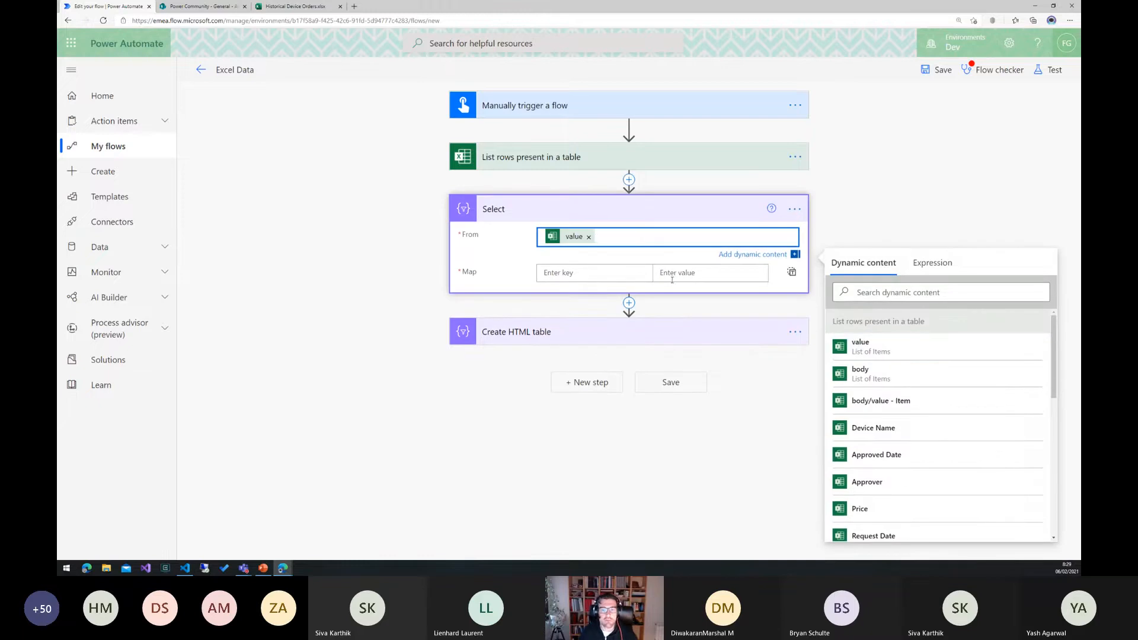
{"action": "left_click", "coordinate": [691, 273]}
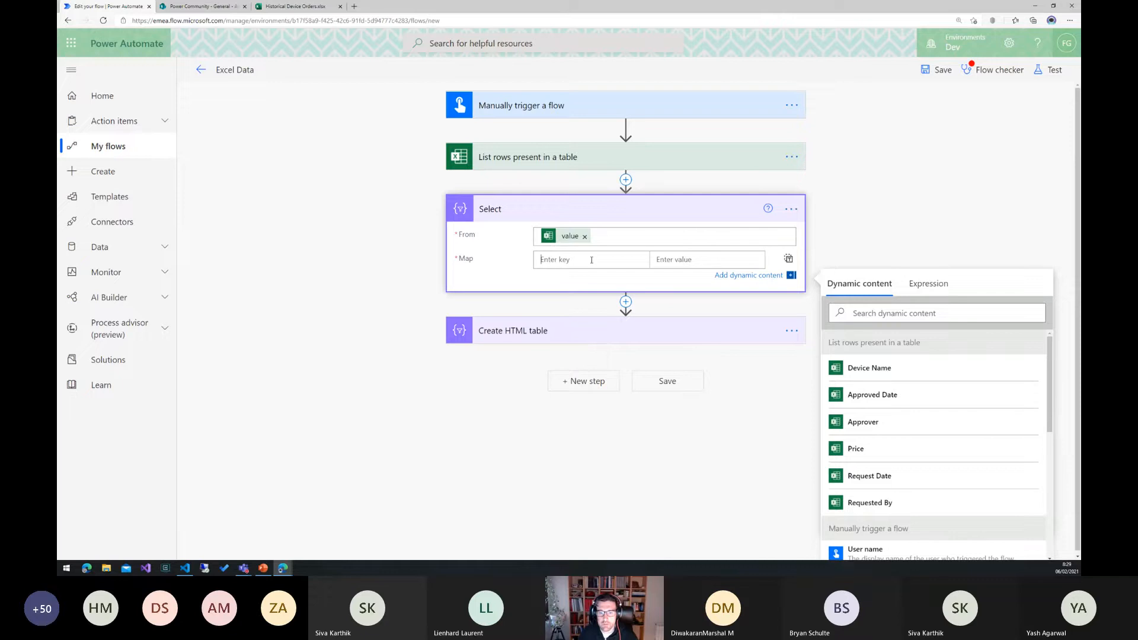
{"action": "type", "text": "Device "}
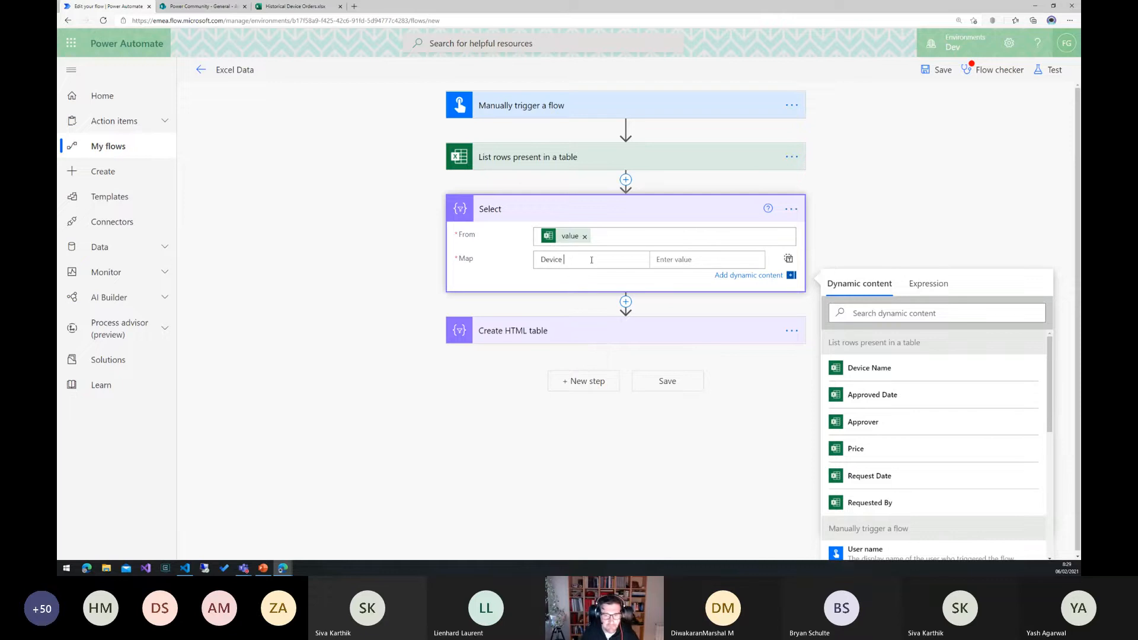
{"action": "type", "text": "Name"}
{"action": "left_click", "coordinate": [683, 259]}
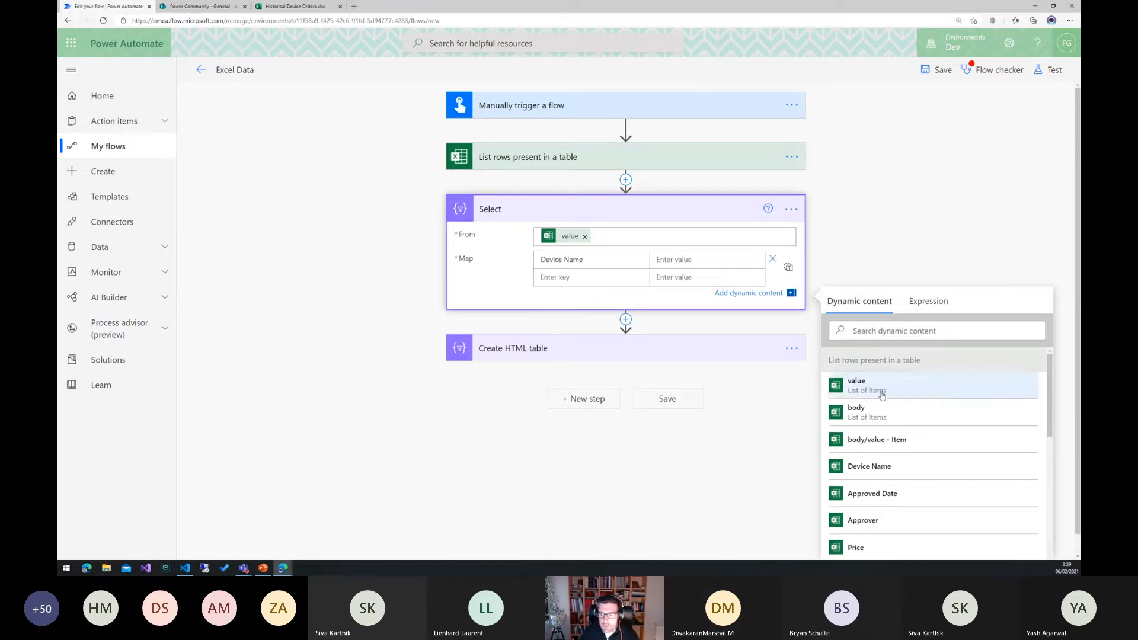
{"action": "left_click", "coordinate": [879, 466]}
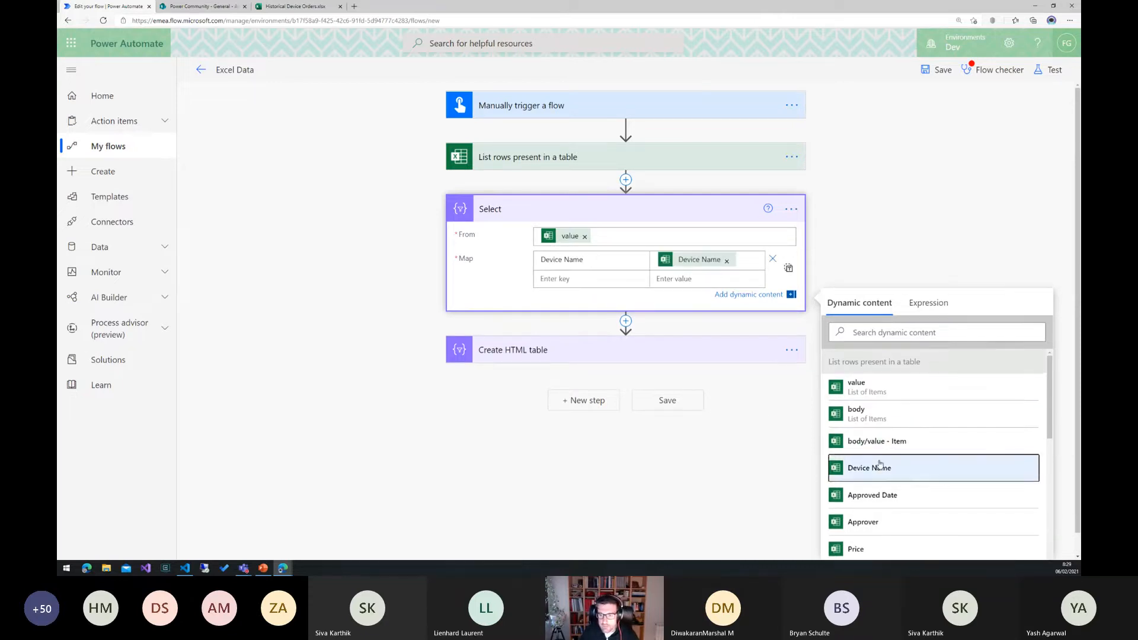
Add a Price key to the Select map and assign it the Price column.
{"action": "left_click", "coordinate": [575, 278]}
{"action": "type", "text": "Price"}
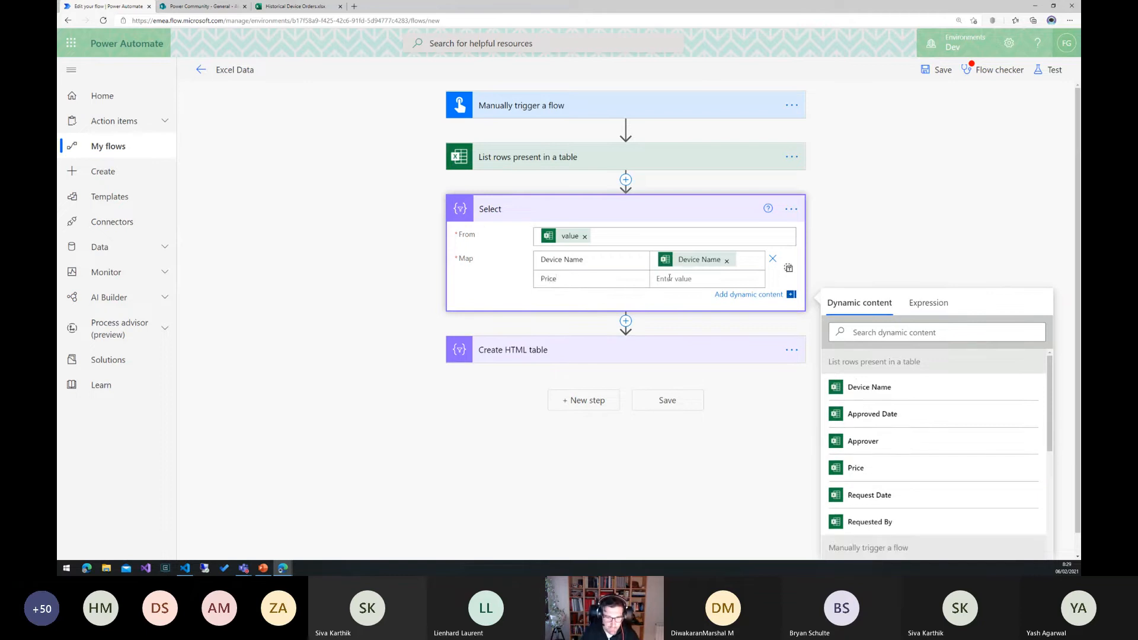
{"action": "left_click", "coordinate": [670, 278]}
{"action": "left_click", "coordinate": [857, 550]}
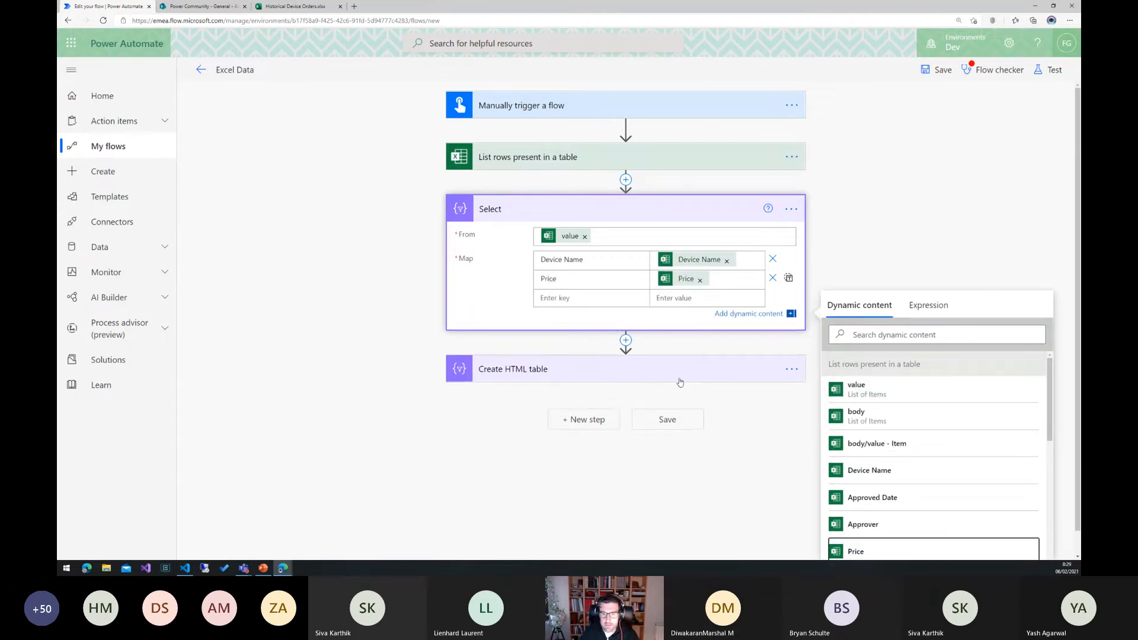
Add an Approve Date key to the Select map and open the expression editor for its value.
{"action": "left_click", "coordinate": [609, 302]}
{"action": "type", "text": "Approv"}
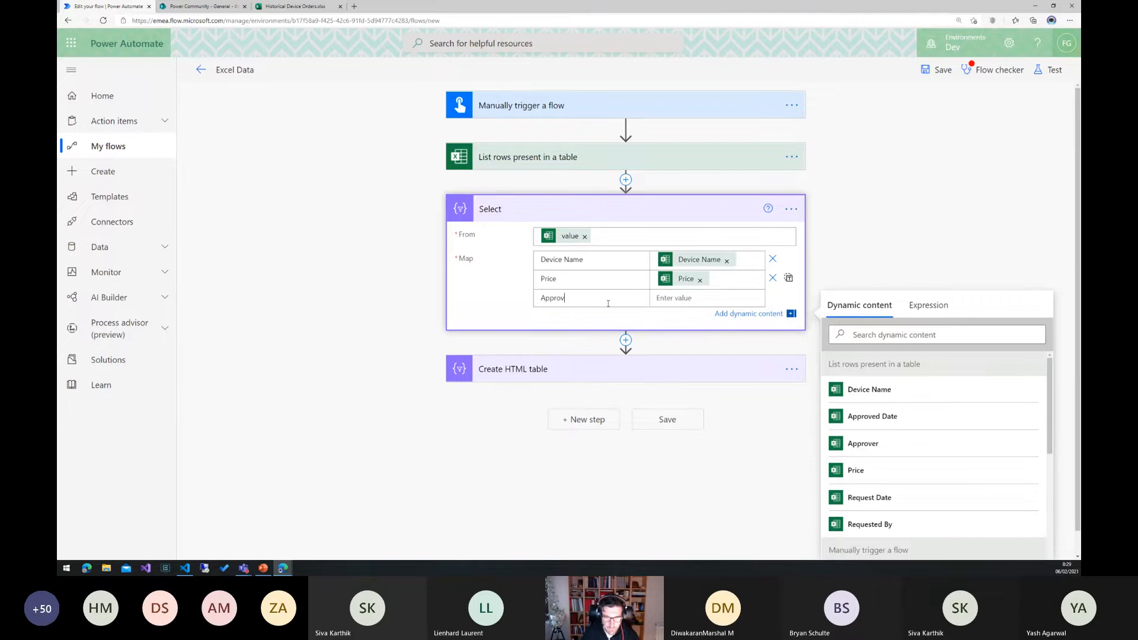
{"action": "type", "text": "e Date"}
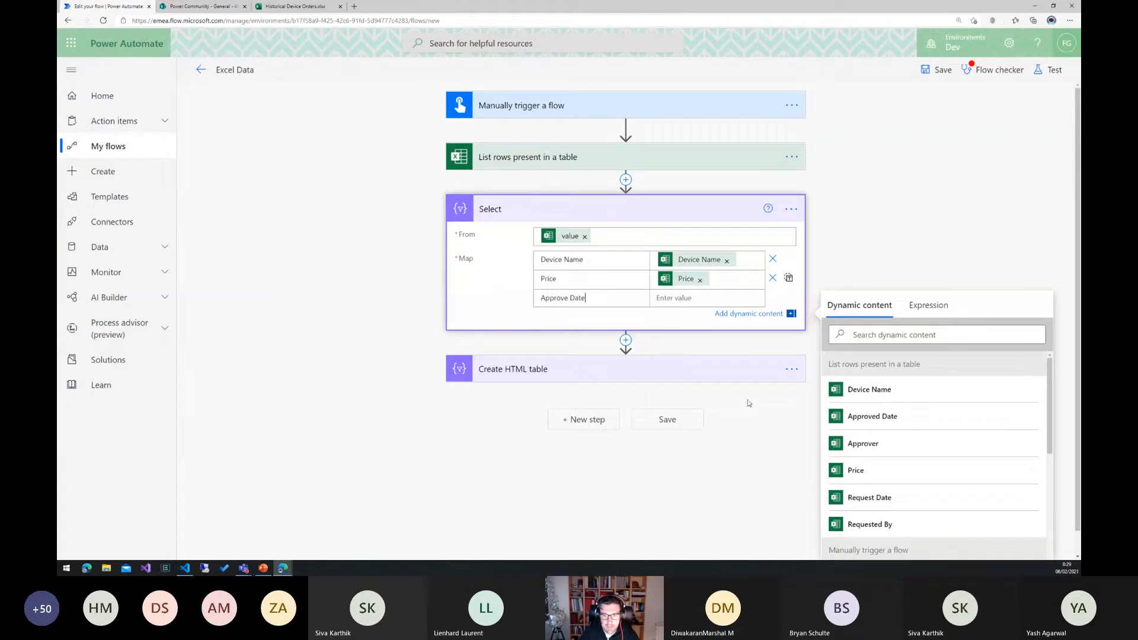
{"action": "left_click", "coordinate": [685, 298]}
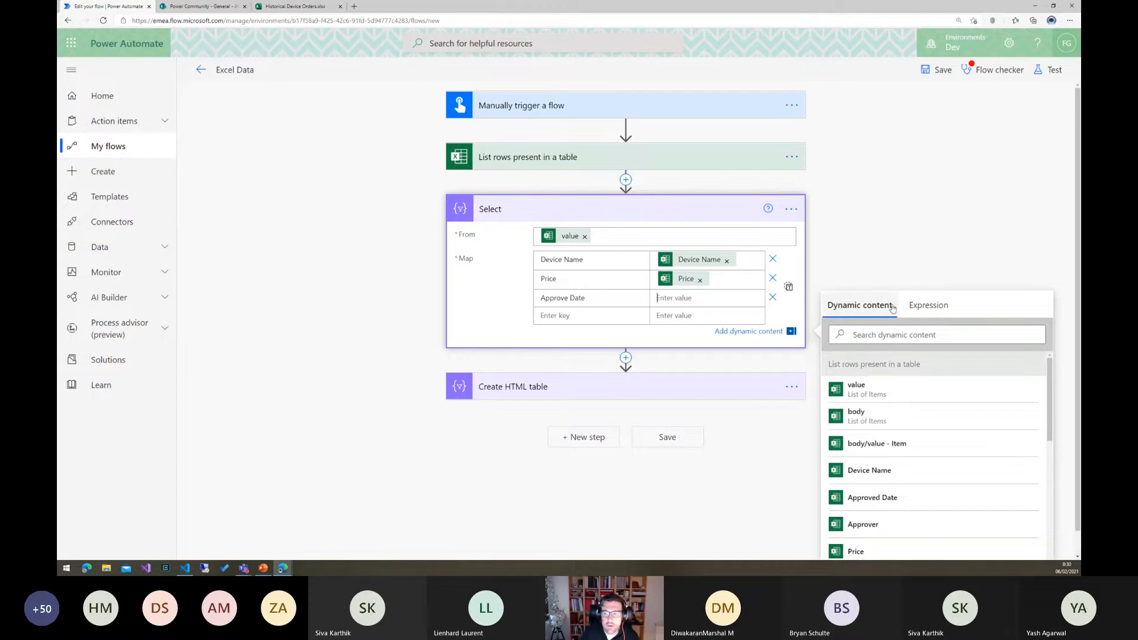
{"action": "left_click", "coordinate": [923, 313]}
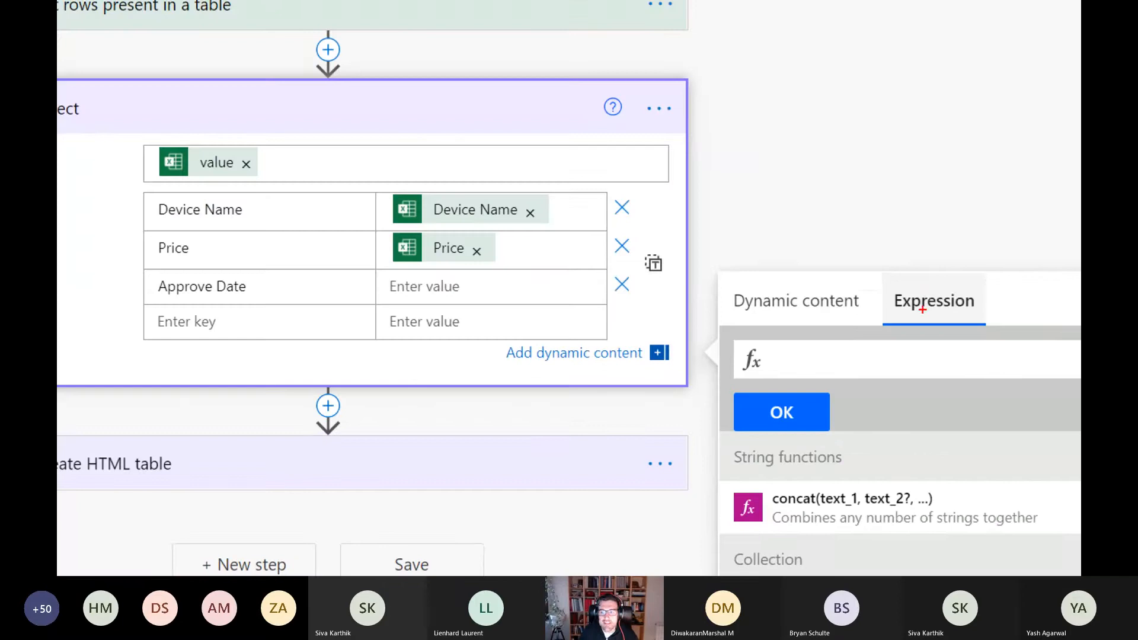
{"action": "left_click_drag", "start_coordinate": [921, 296], "coordinate": [863, 260]}
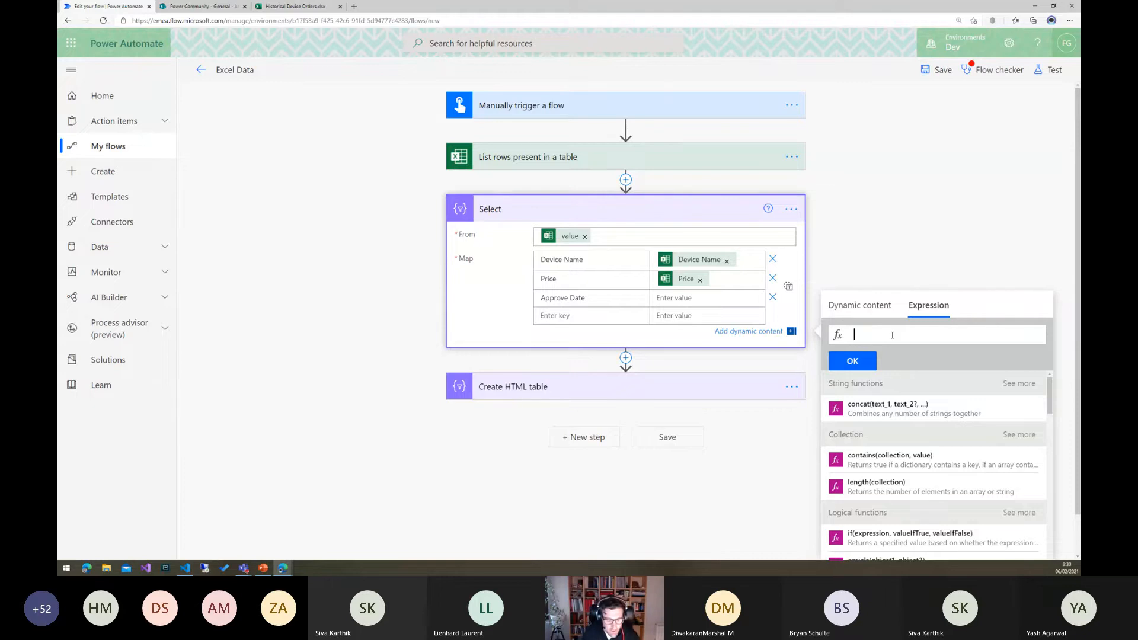
Start the Approve Date value's expression with the addDays function, using '1900-01-01' as the timestamp.
{"action": "type", "text": "add"}
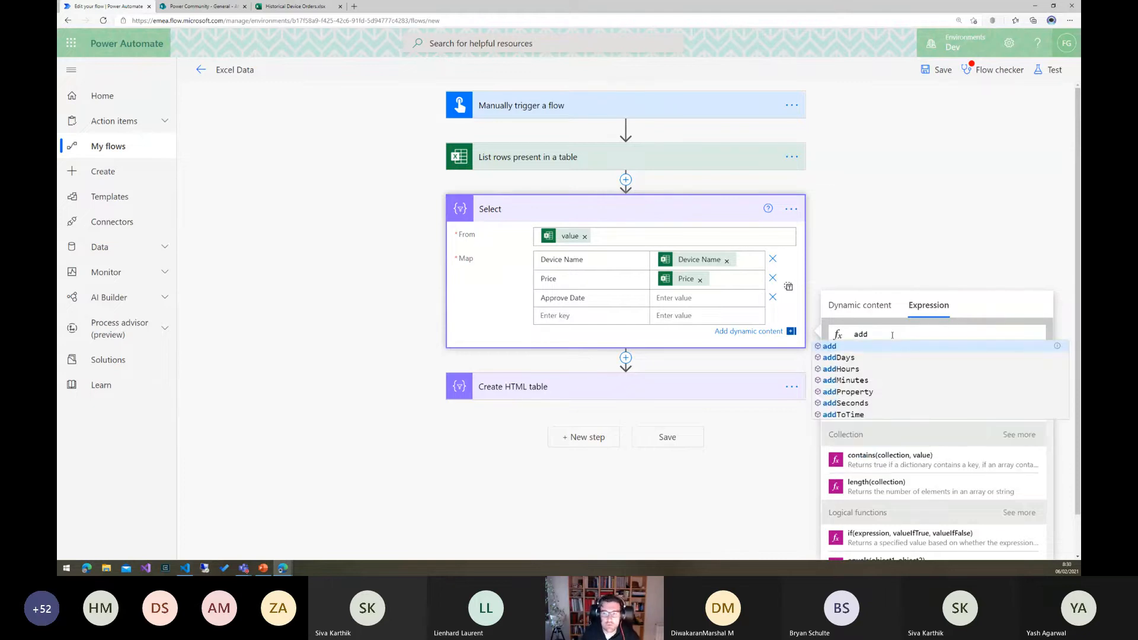
{"action": "key", "text": "Down"}
{"action": "key", "text": "Return"}
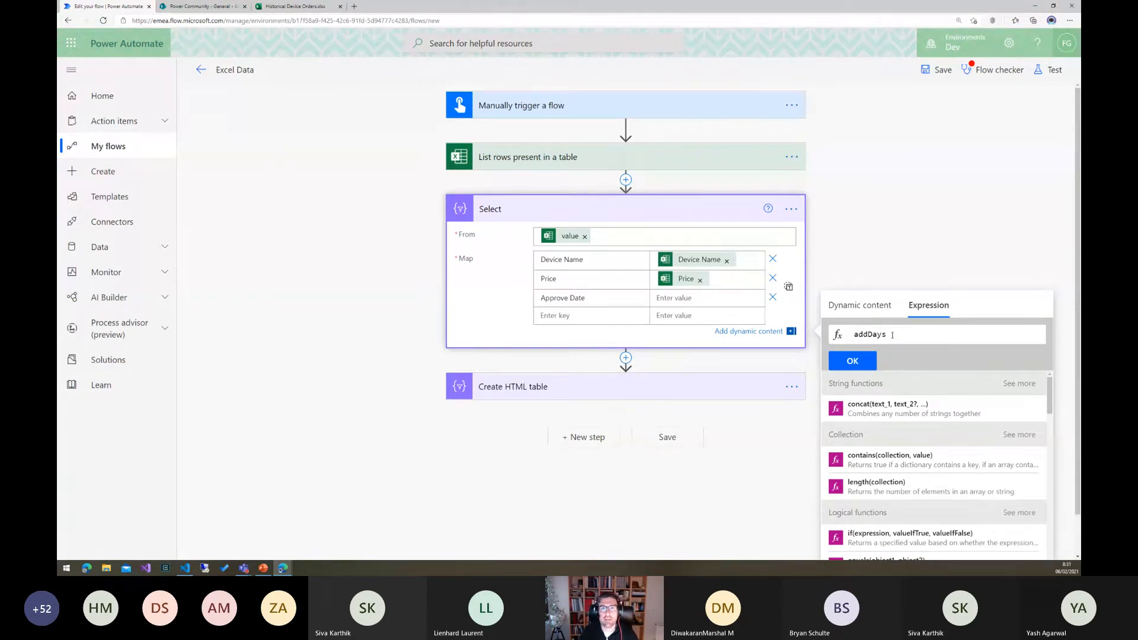
{"action": "type", "text": "("}
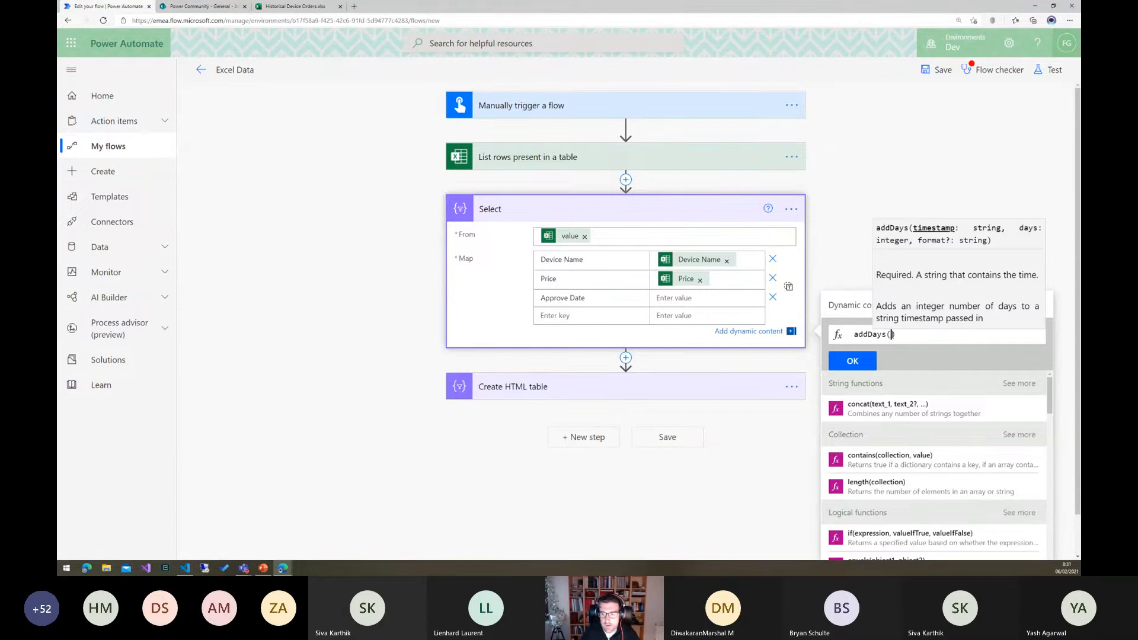
{"action": "type", "text": "'01-"}
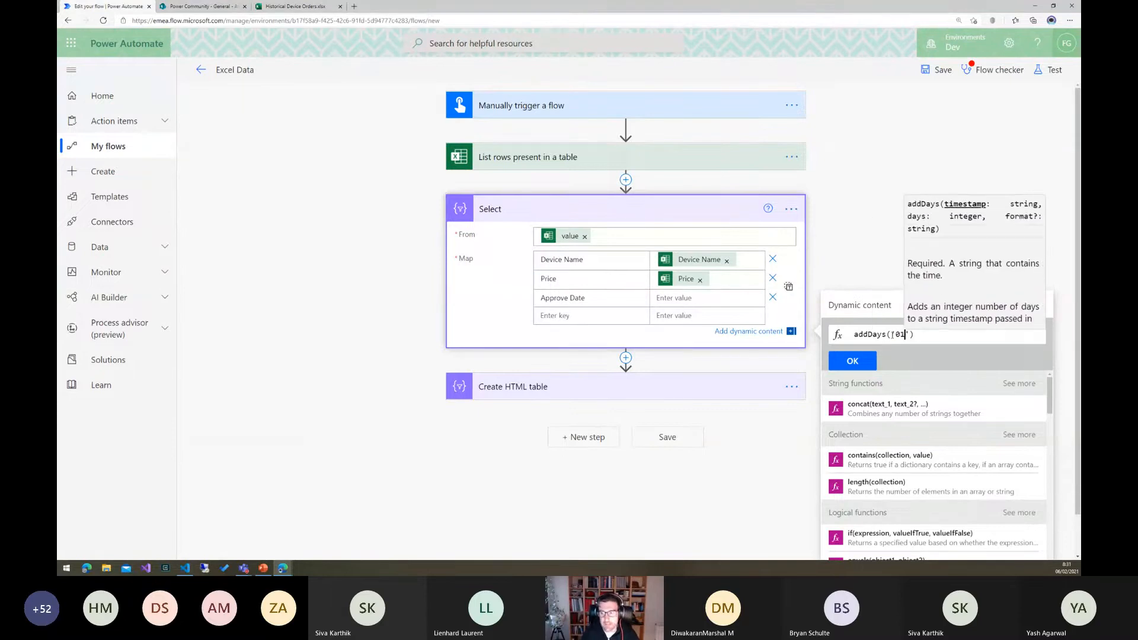
{"action": "key", "text": "BackSpace"}
{"action": "key", "text": "BackSpace"}
{"action": "key", "text": "BackSpace"}
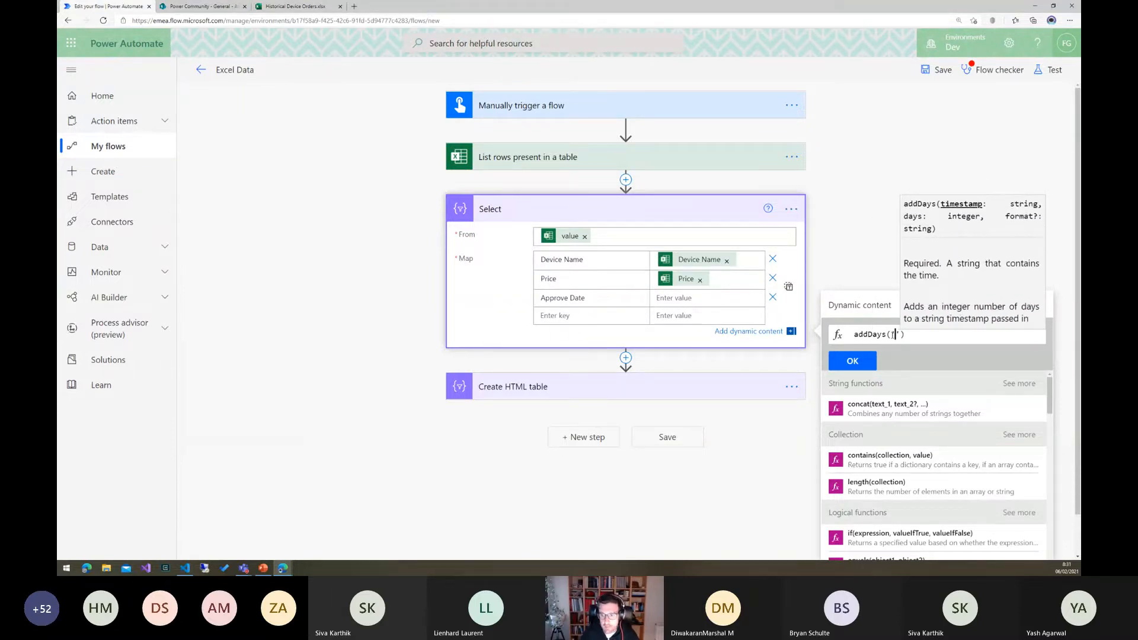
{"action": "type", "text": "1900-01-01"}
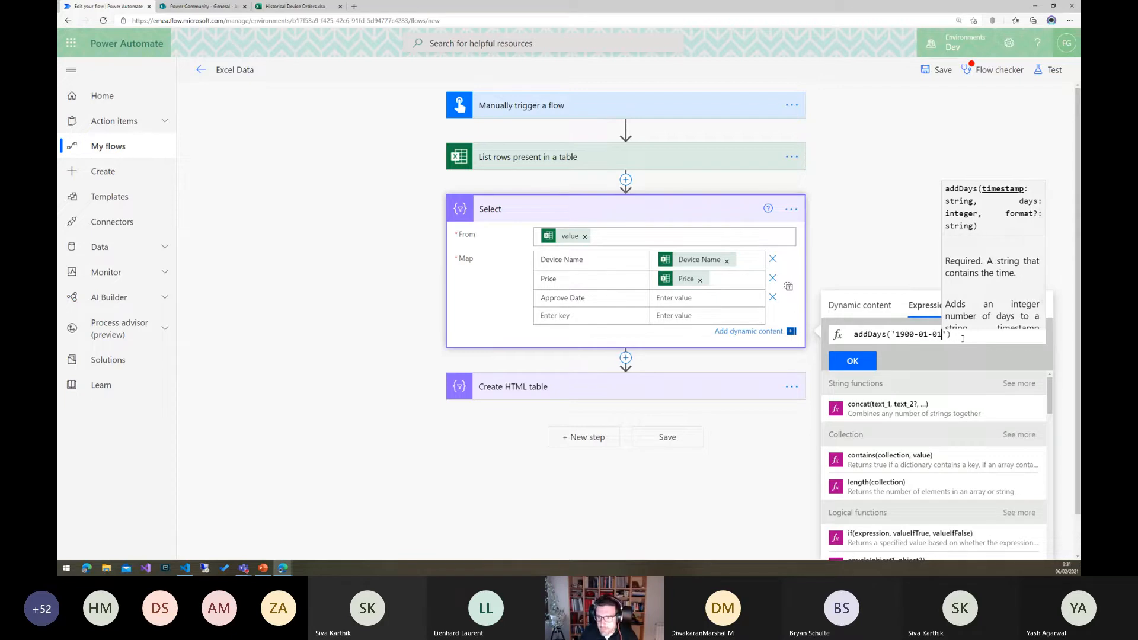
{"action": "type", "text": "',"}
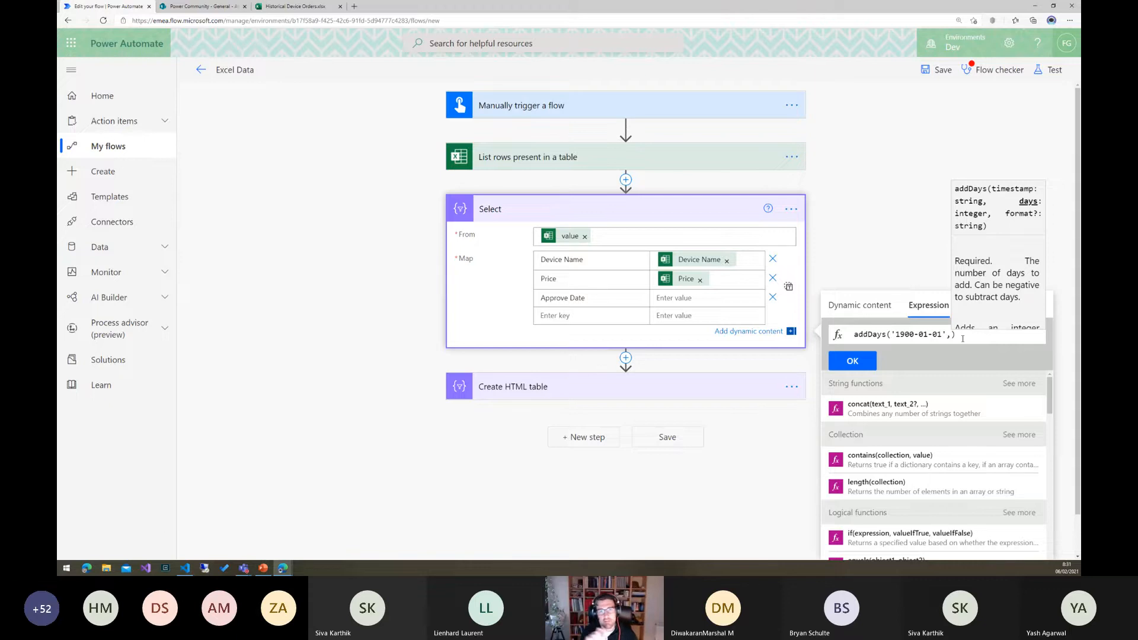
Complete the addDays expression with item()?['Approved Date'] as the days argument, checking the column name in the Historical Device Orders workbook.
{"action": "type", "text": "item()"}
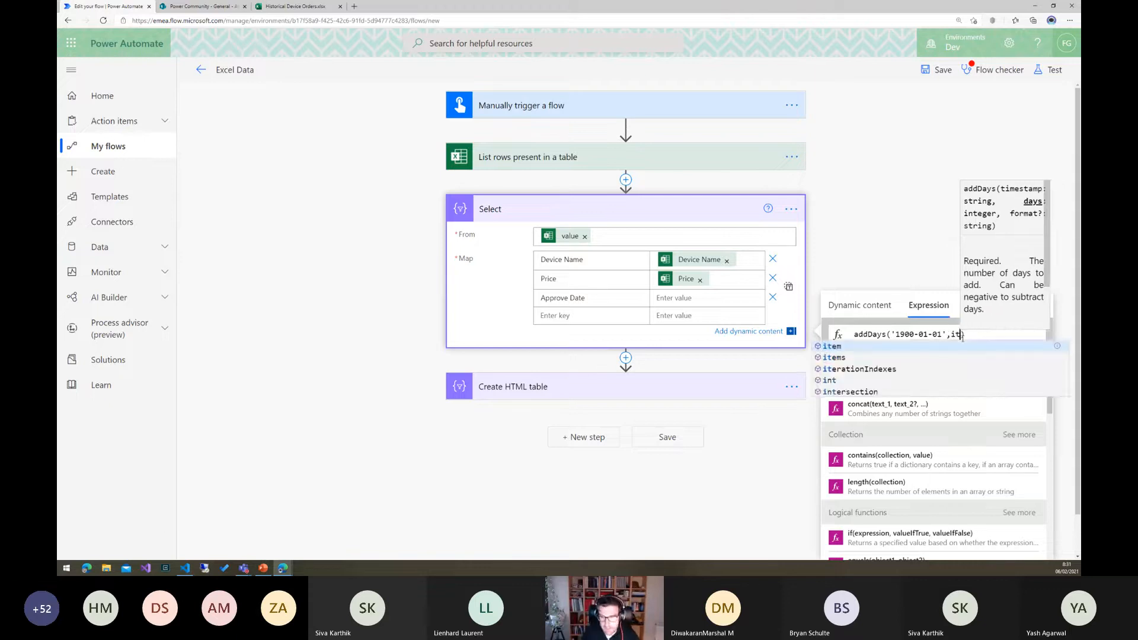
{"action": "type", "text": "?['"}
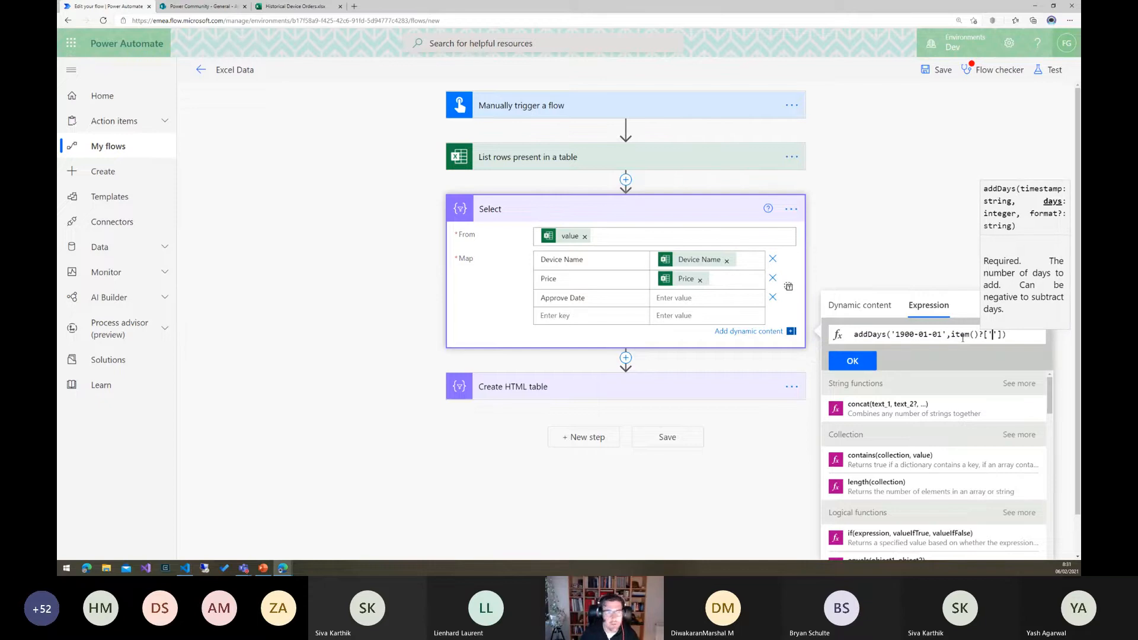
{"action": "left_click", "coordinate": [282, 13]}
{"action": "left_click", "coordinate": [465, 196]}
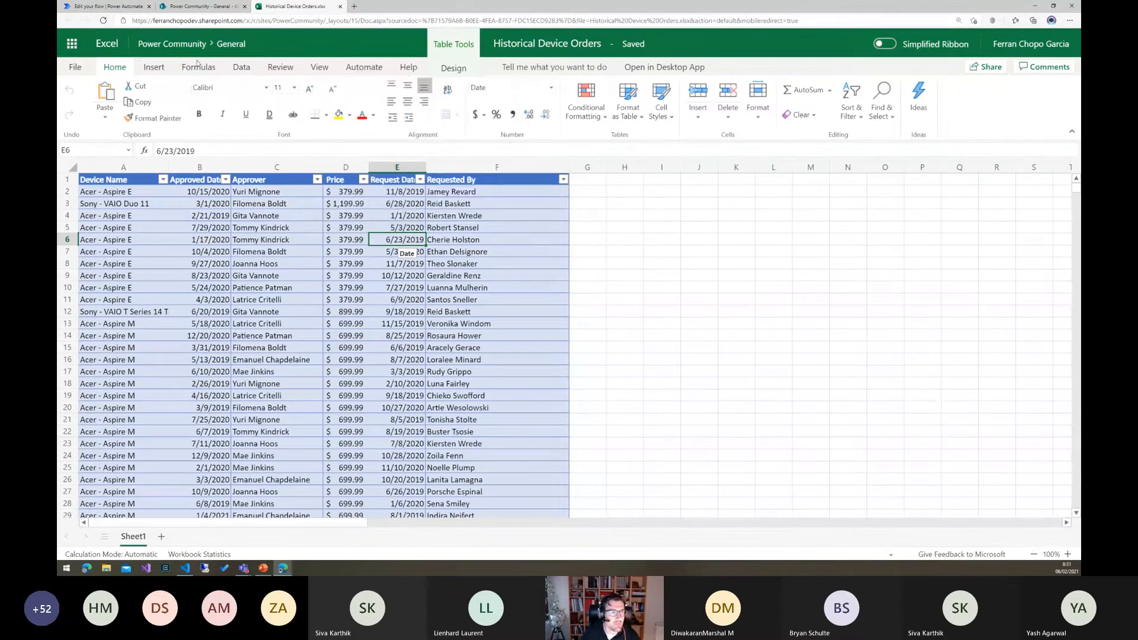
{"action": "left_click", "coordinate": [107, 6]}
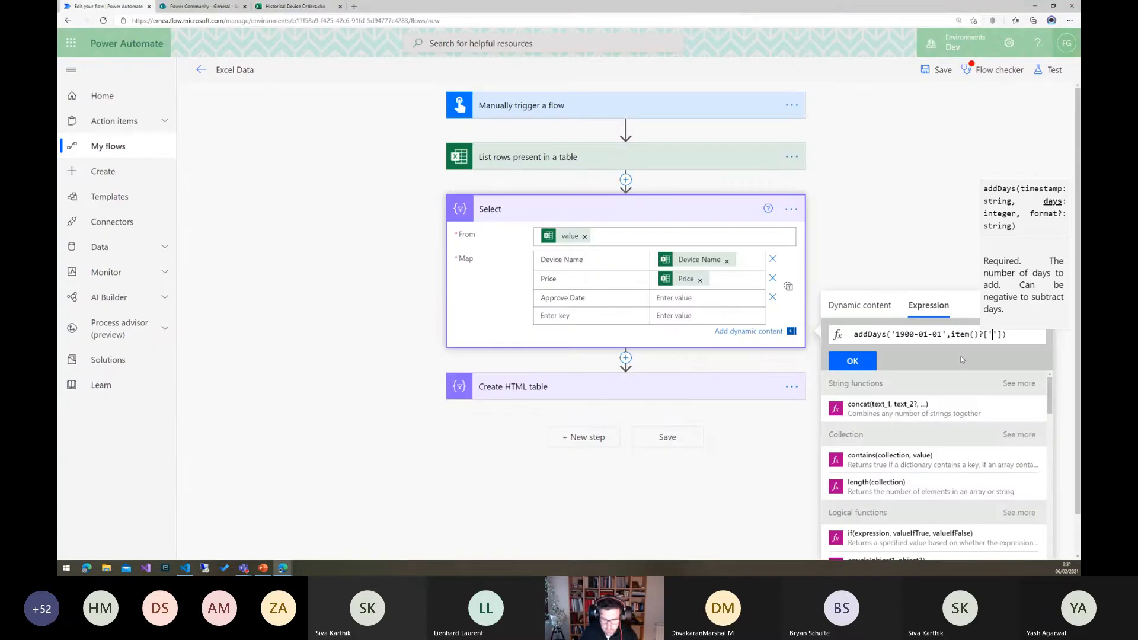
{"action": "type", "text": "Approved Dat"}
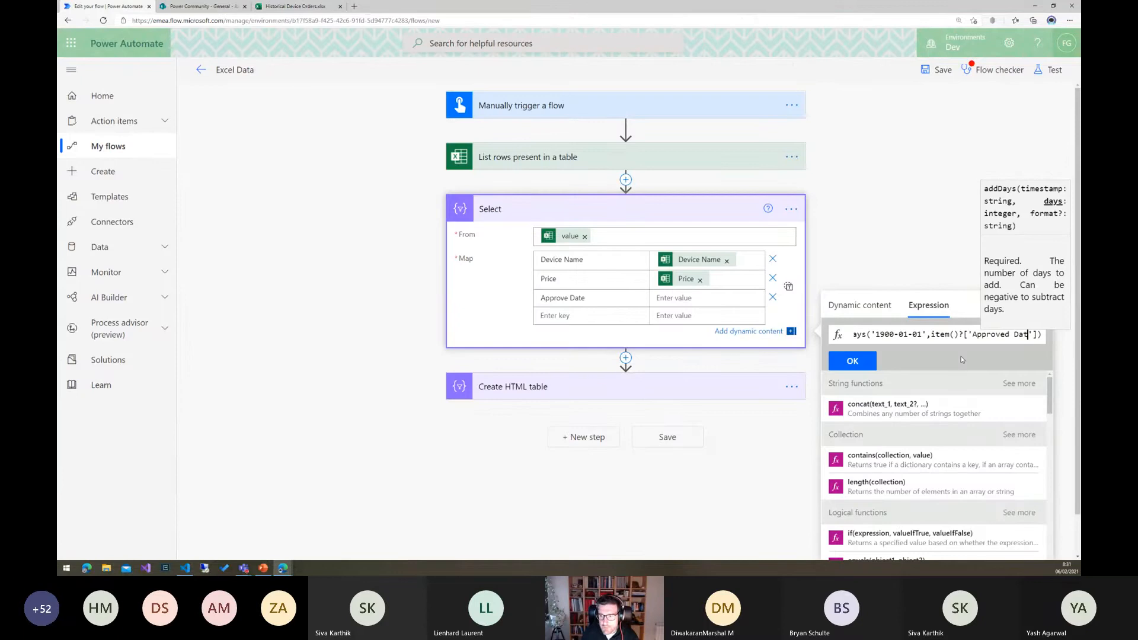
{"action": "type", "text": "e"}
{"action": "key", "text": "Right"}
{"action": "key", "text": "Right"}
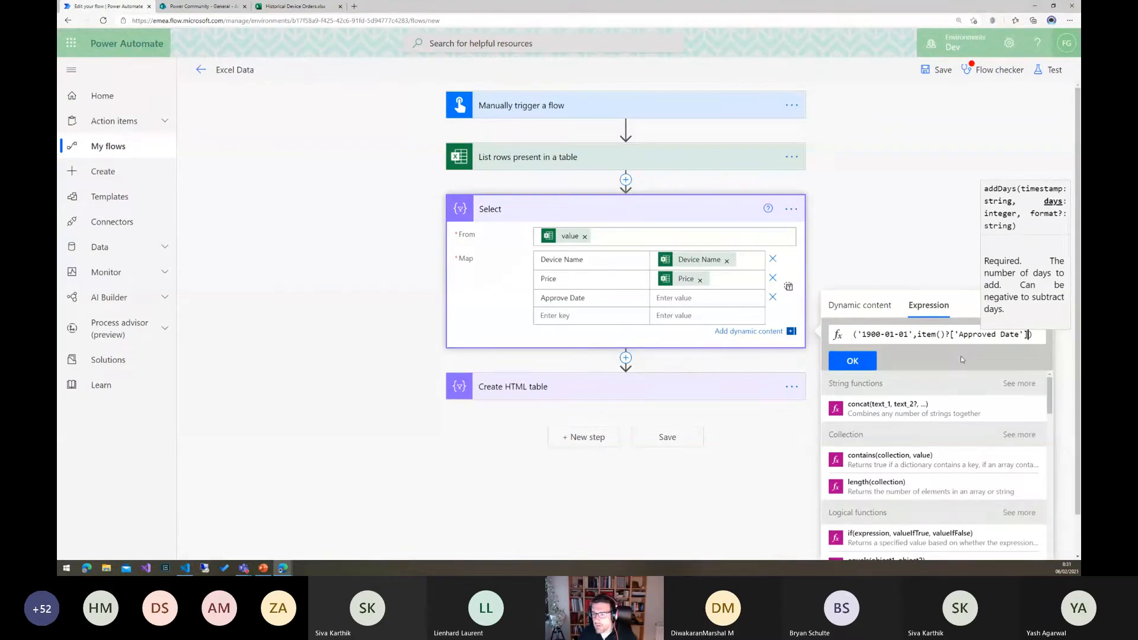
Select and copy the whole addDays expression in the expression editor.
{"action": "key", "text": "Left"}
{"action": "key", "text": "Left"}
{"action": "key", "text": "Left"}
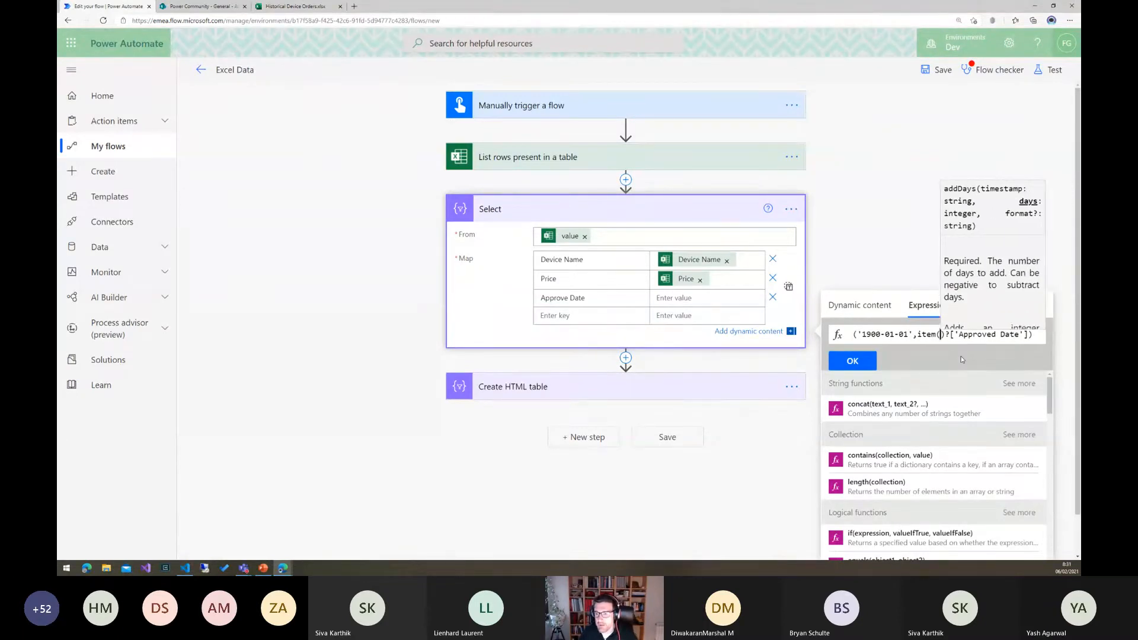
{"action": "key", "text": "Home"}
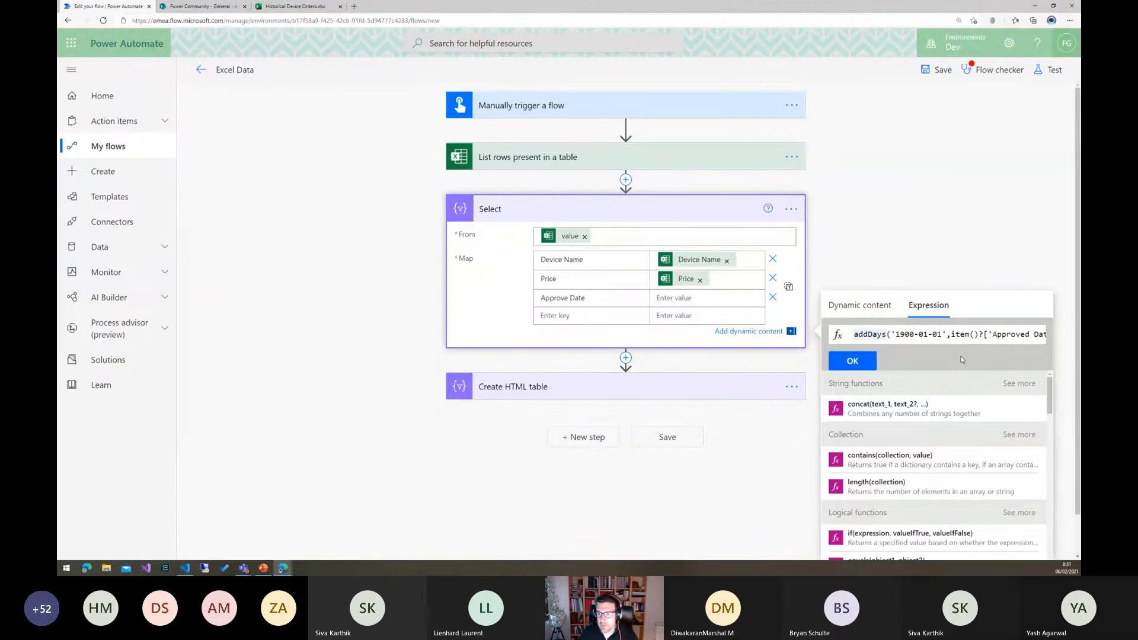
{"action": "key", "text": "shift+End"}
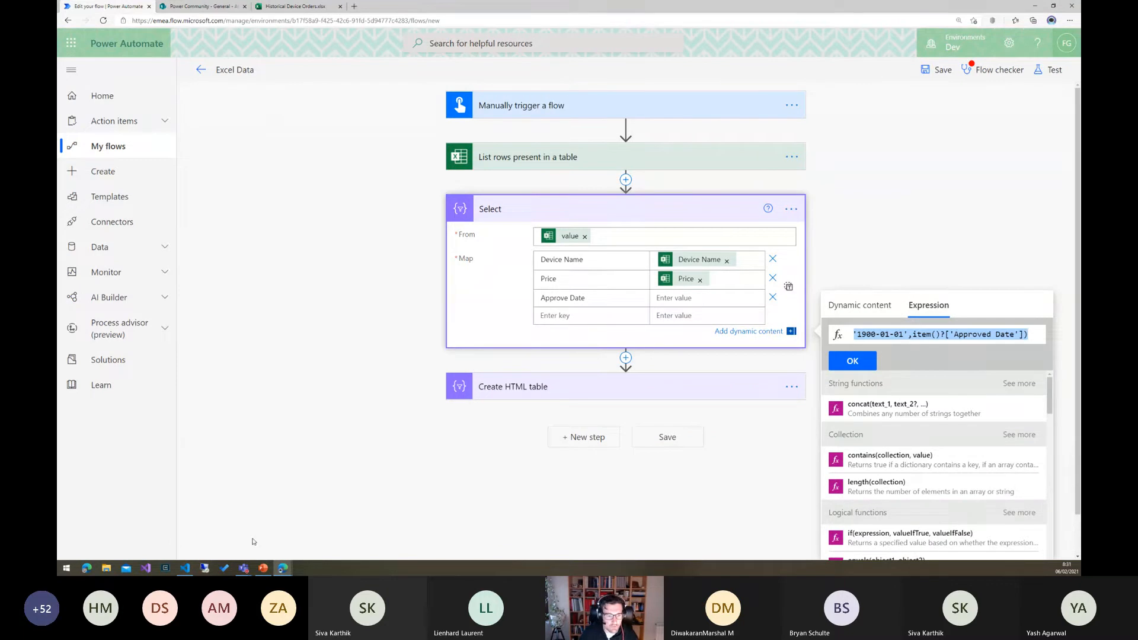
Switch to Visual Studio Code and examine the prepared addDays formula's base date, integer conversion of Request Date, subtraction and date format.
{"action": "left_click", "coordinate": [226, 568]}
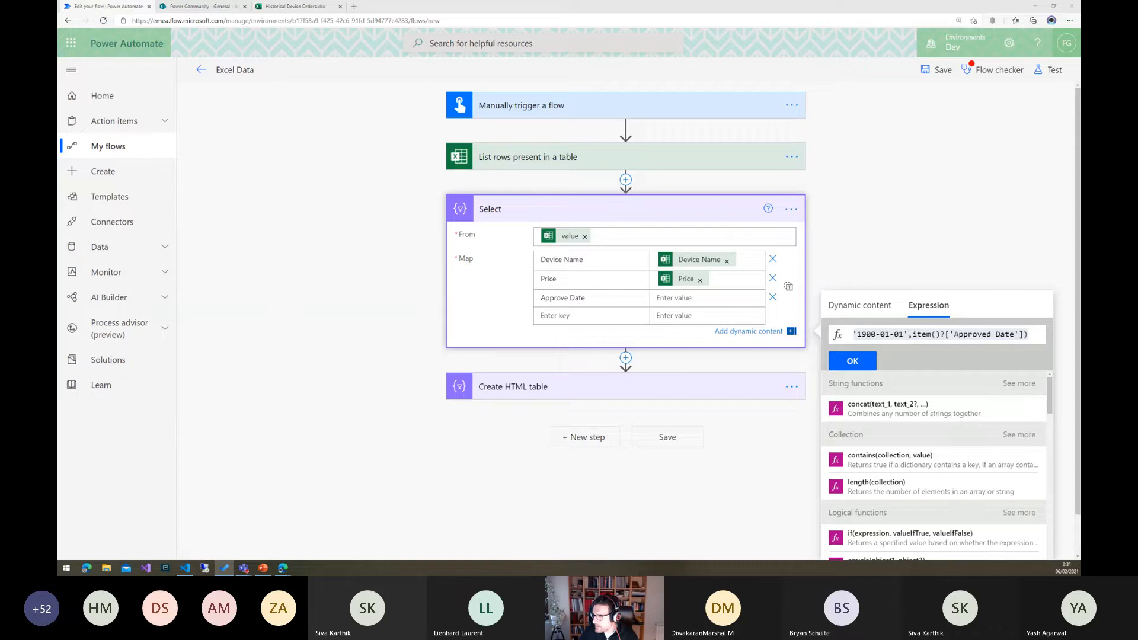
{"action": "key", "text": "alt+Tab"}
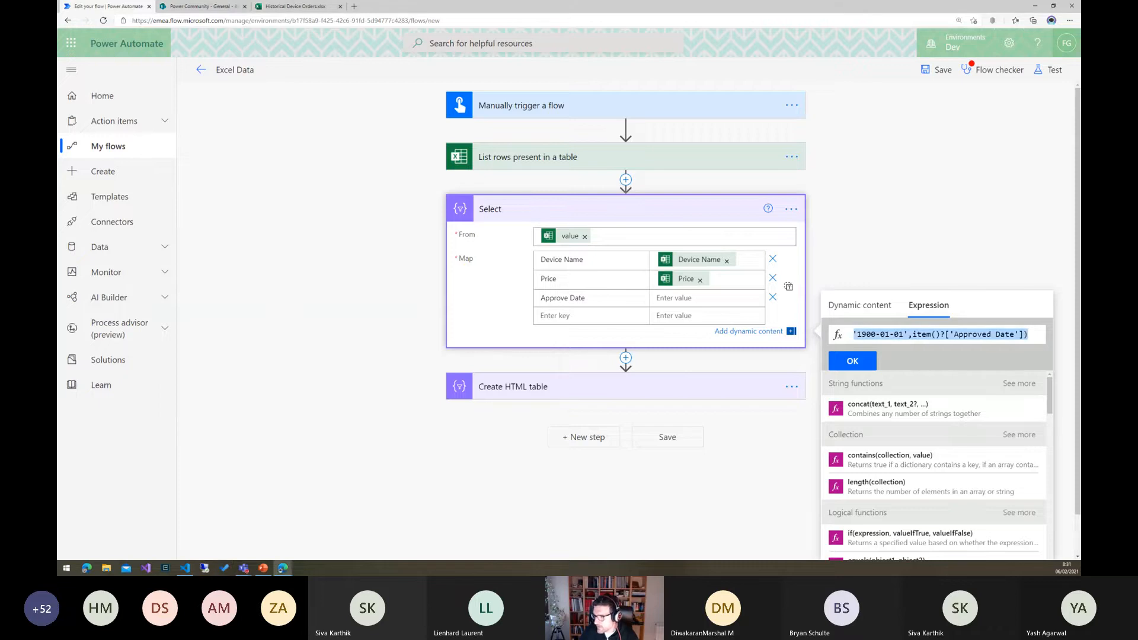
{"action": "key", "text": "alt+Tab"}
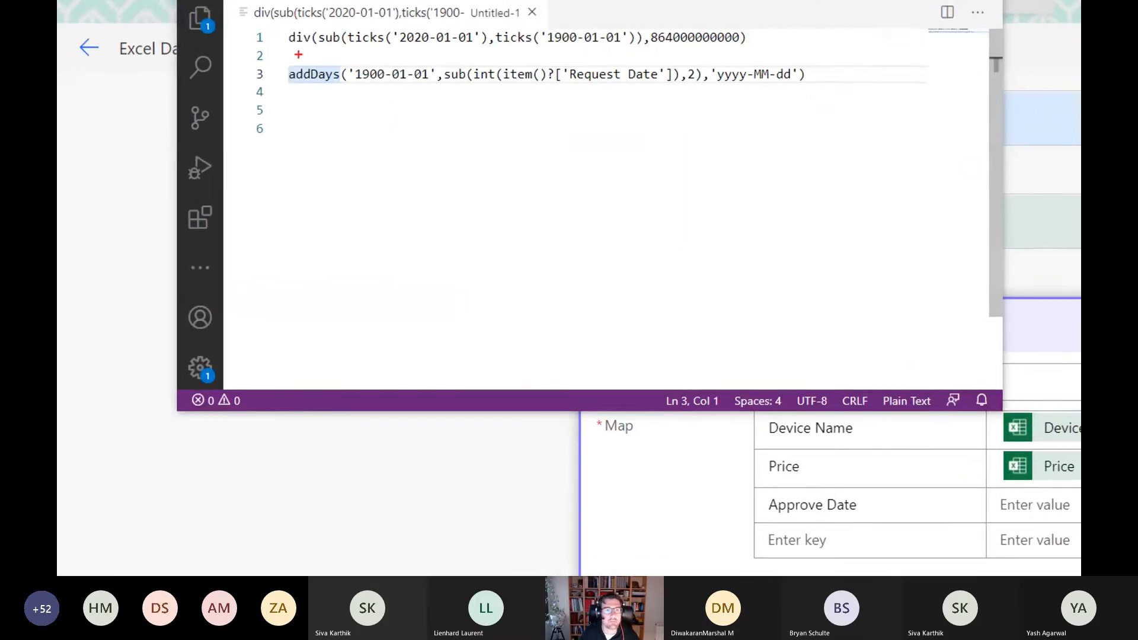
{"action": "left_click_drag", "start_coordinate": [271, 54], "coordinate": [840, 98]}
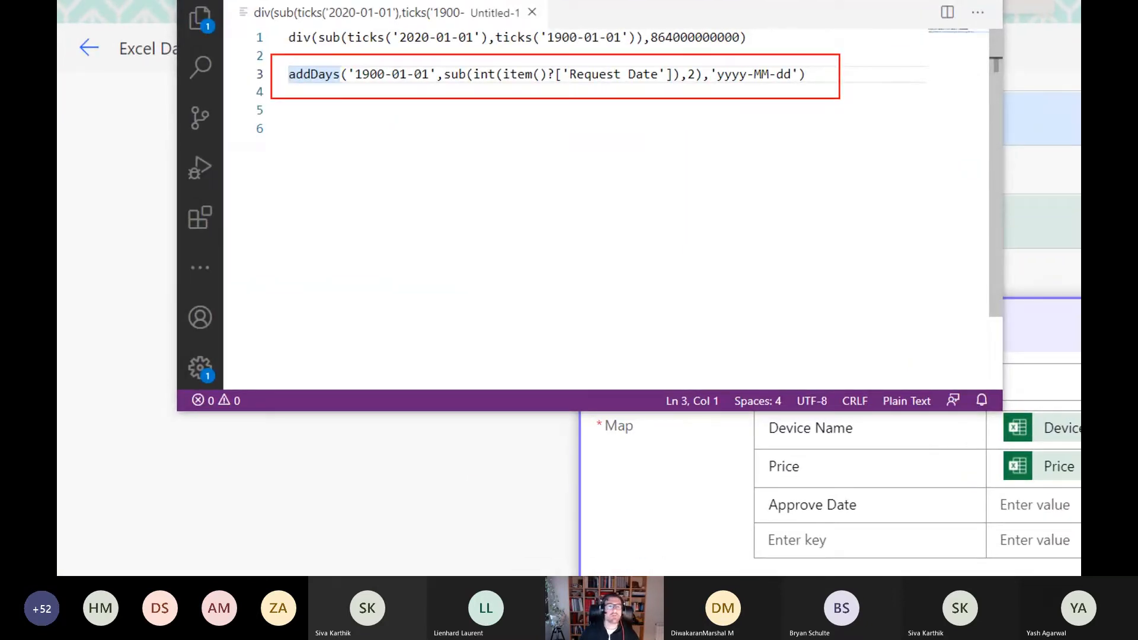
{"action": "left_click_drag", "start_coordinate": [325, 93], "coordinate": [324, 153]}
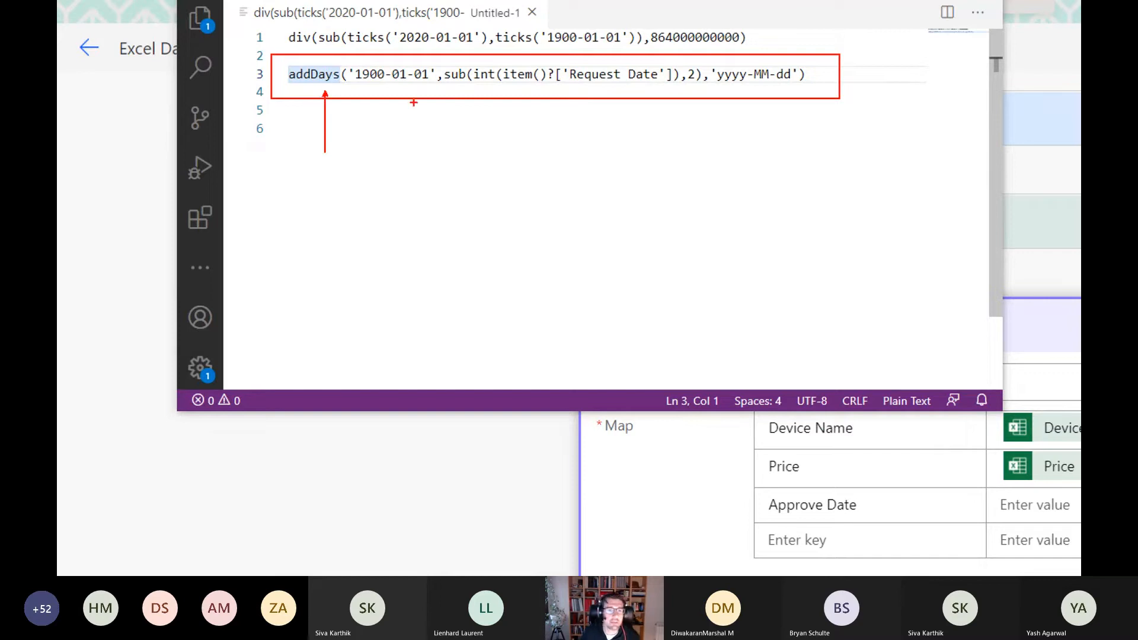
{"action": "left_click_drag", "start_coordinate": [393, 90], "coordinate": [414, 174]}
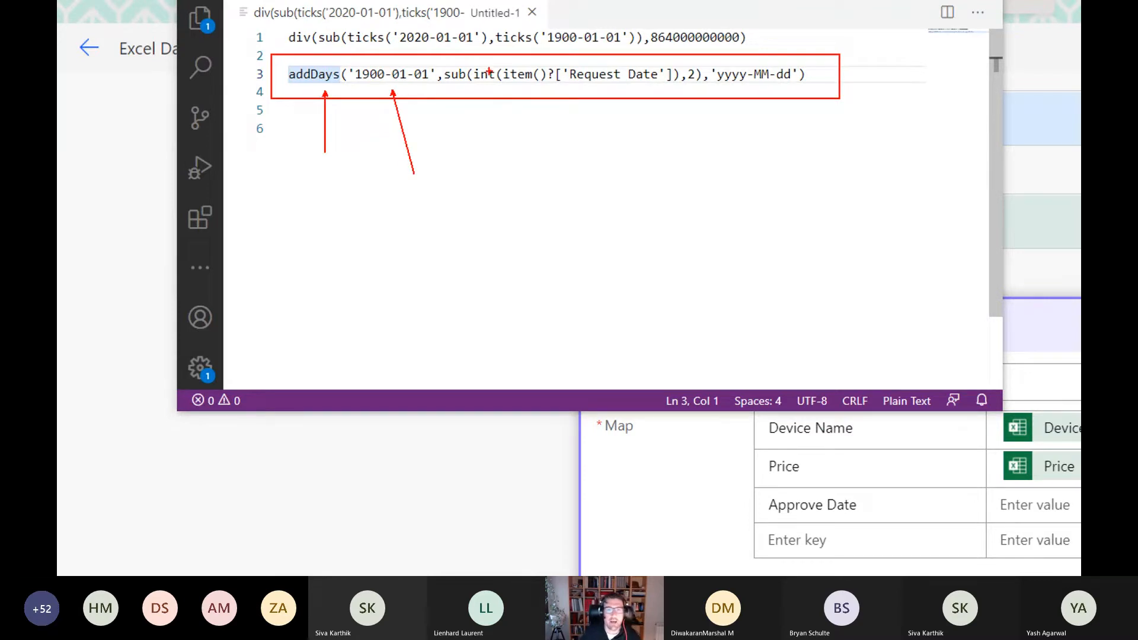
{"action": "mouse_move", "coordinate": [474, 66]}
{"action": "left_mouse_down"}
{"action": "mouse_move", "coordinate": [678, 84]}
{"action": "mouse_move", "coordinate": [640, 166]}
{"action": "left_mouse_up"}
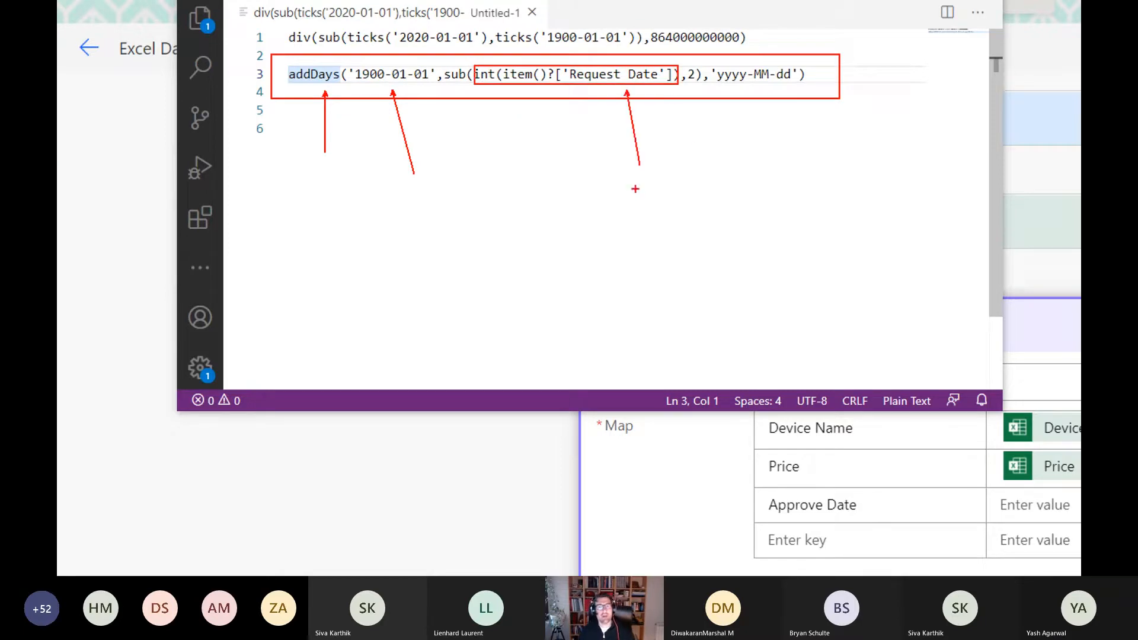
{"action": "left_click_drag", "start_coordinate": [743, 86], "coordinate": [742, 165]}
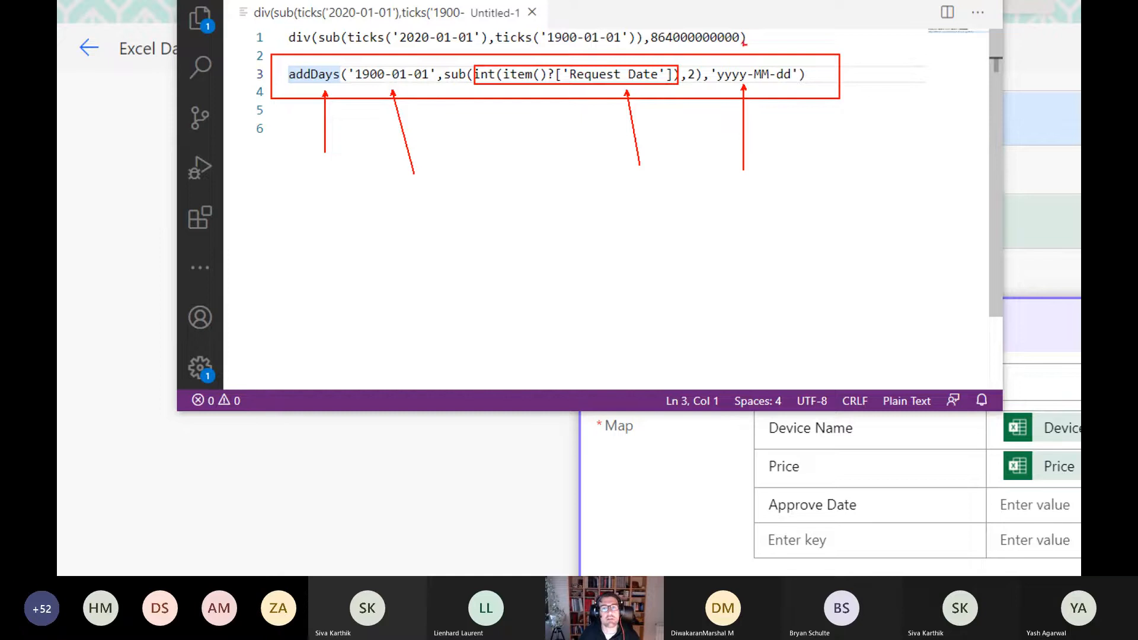
{"action": "left_click_drag", "start_coordinate": [693, 113], "coordinate": [690, 87]}
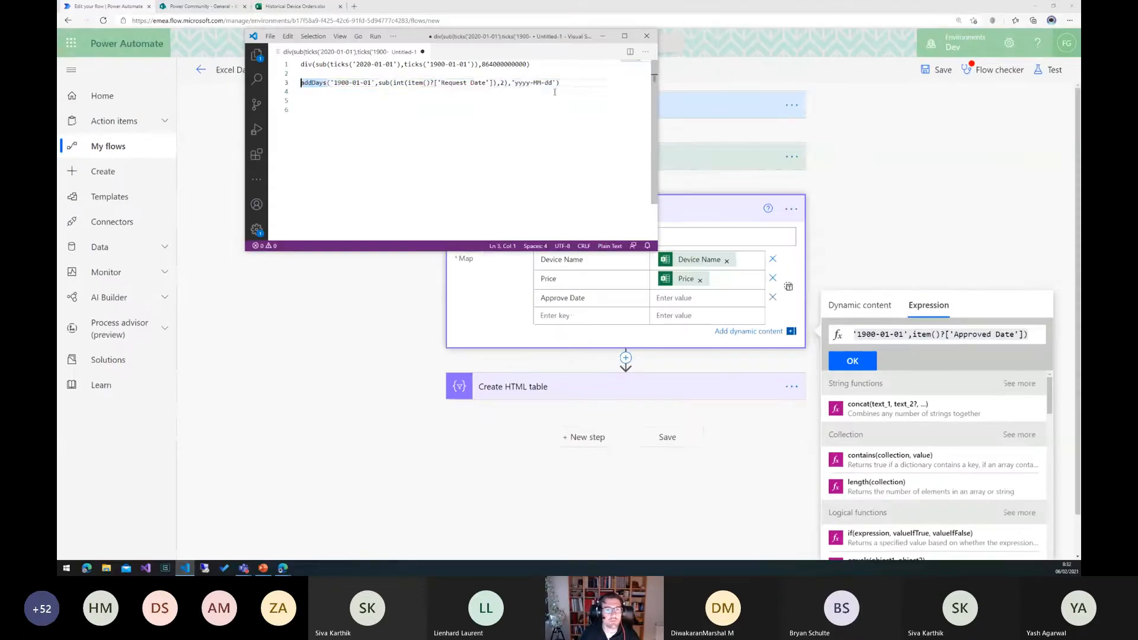
Clear the expression editor, paste addDays('1900-01-01',item()?['Approved Date']) and apply it as the Approve Date value in the Select action.
{"action": "key", "text": "shift+End"}
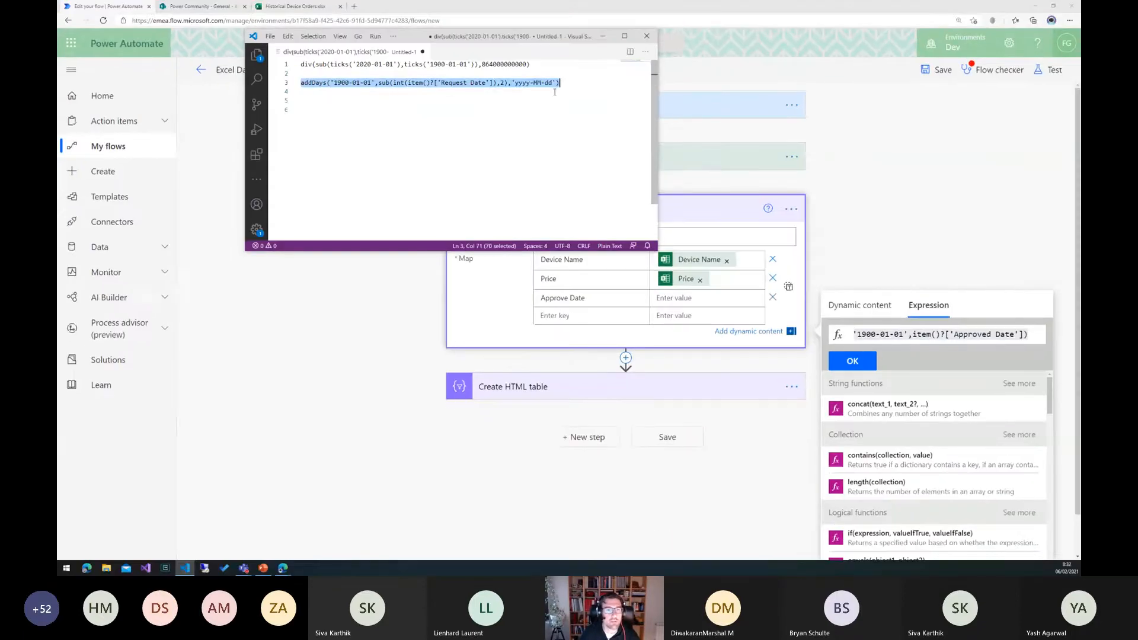
{"action": "left_click", "coordinate": [912, 329]}
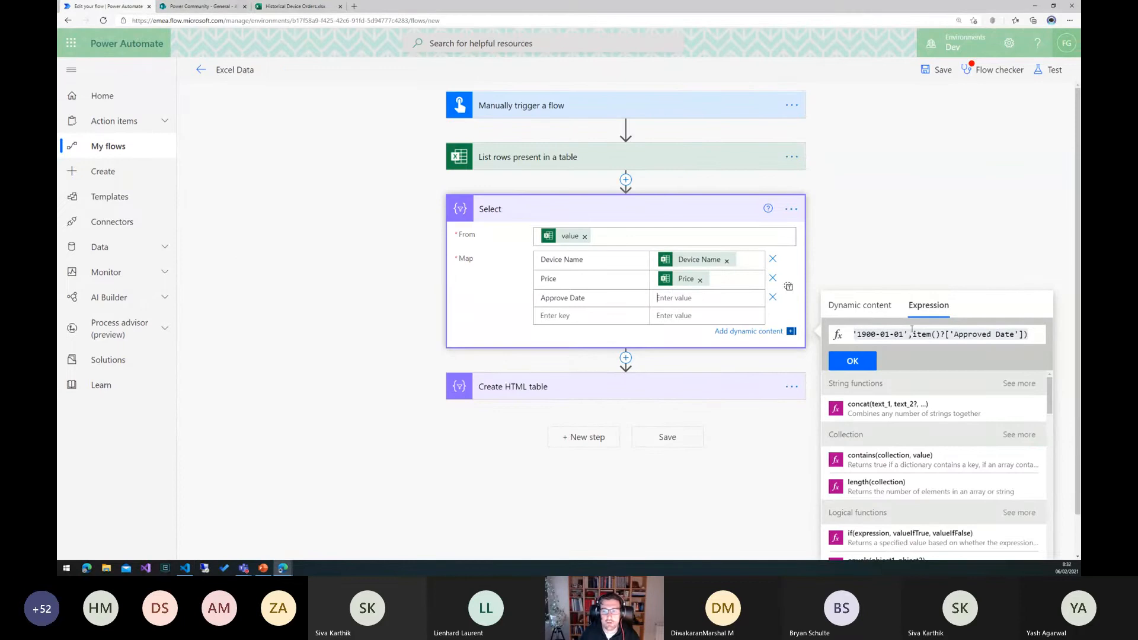
{"action": "key", "text": "ctrl+a"}
{"action": "key", "text": "Delete"}
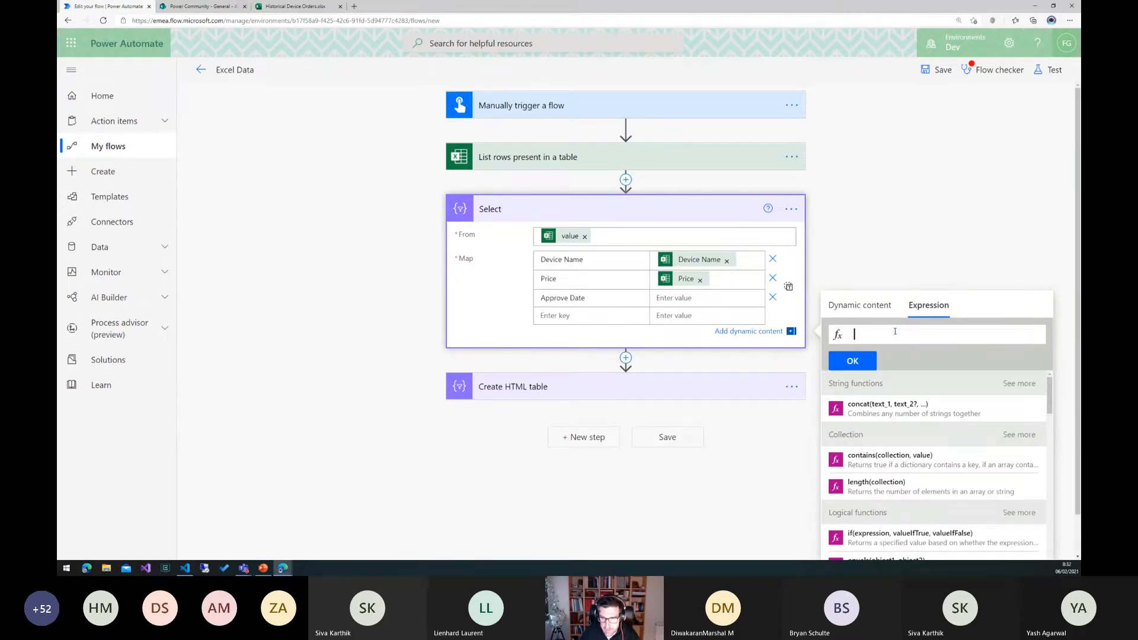
{"action": "key", "text": "ctrl+v"}
{"action": "left_click", "coordinate": [849, 361]}
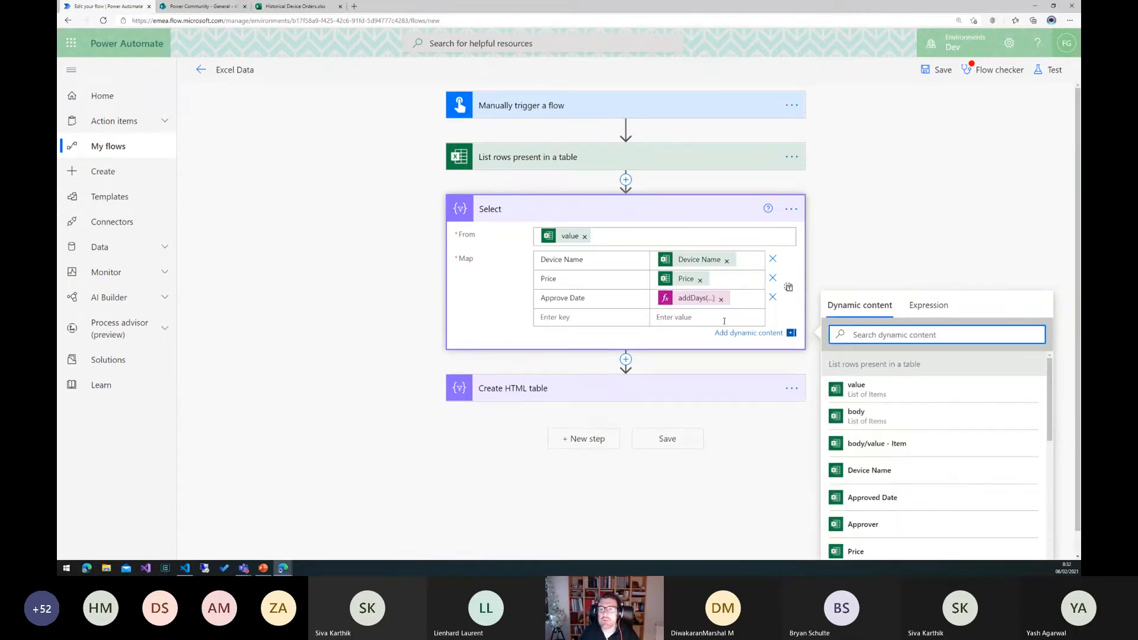
Reopen the Approve Date expression and compare it with the prepared addDays formula in Visual Studio Code.
{"action": "left_click", "coordinate": [696, 299]}
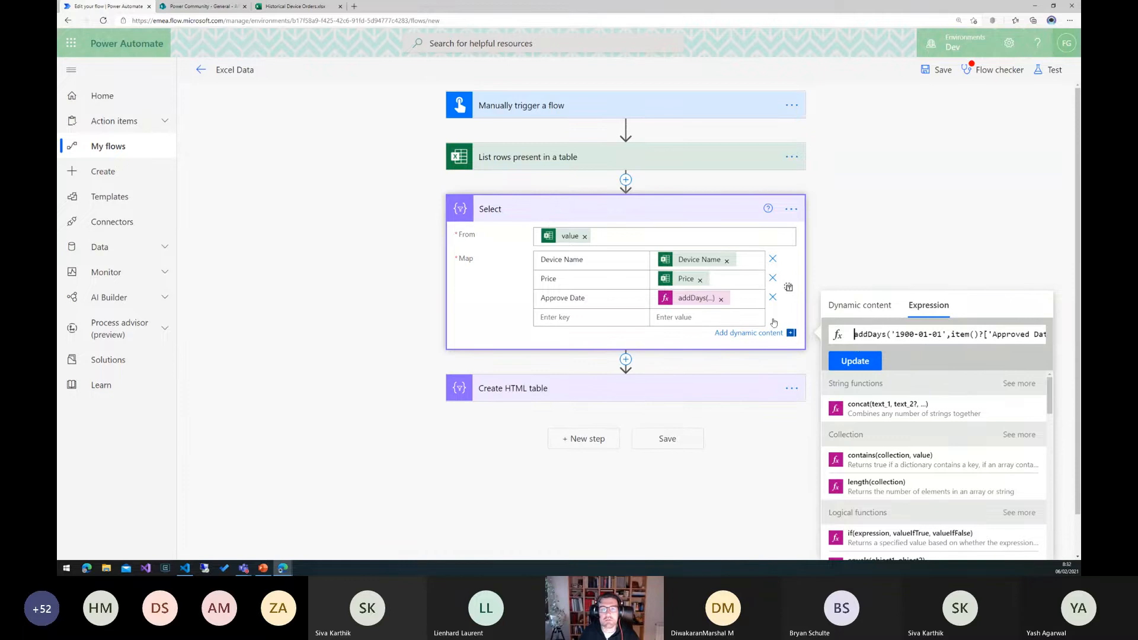
{"action": "key", "text": "alt+Tab"}
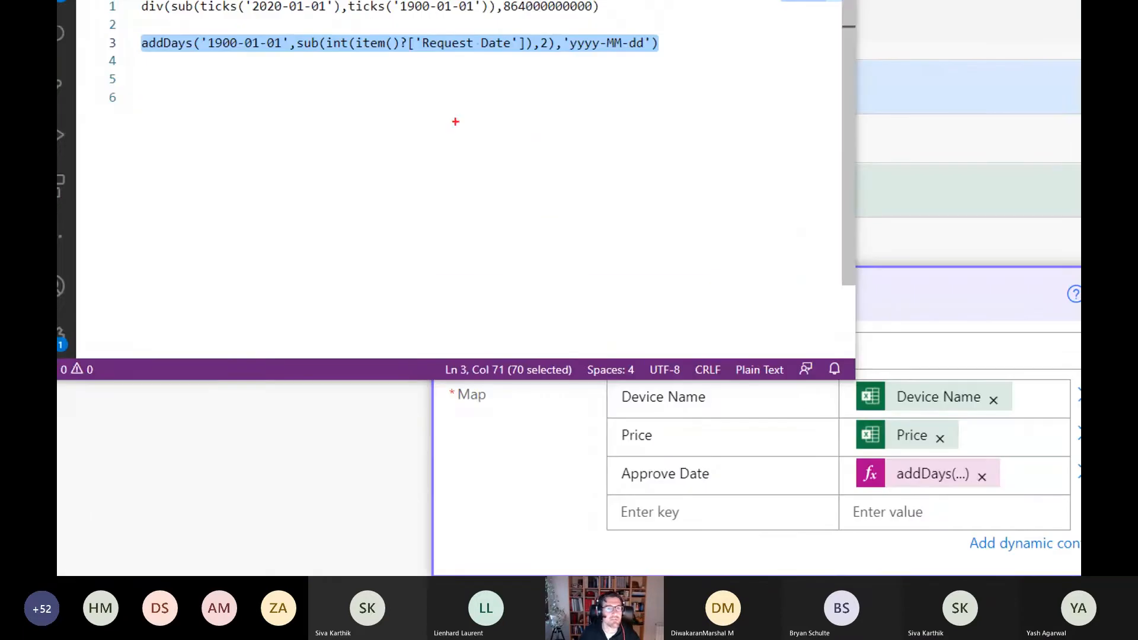
{"action": "left_click_drag", "start_coordinate": [298, 77], "coordinate": [457, 81]}
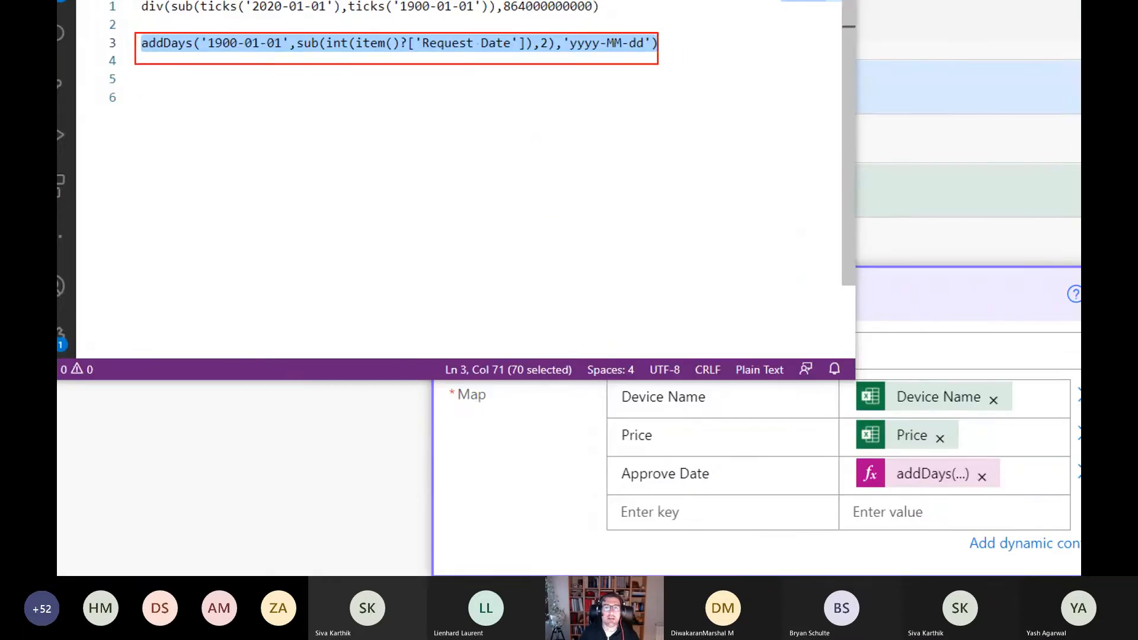
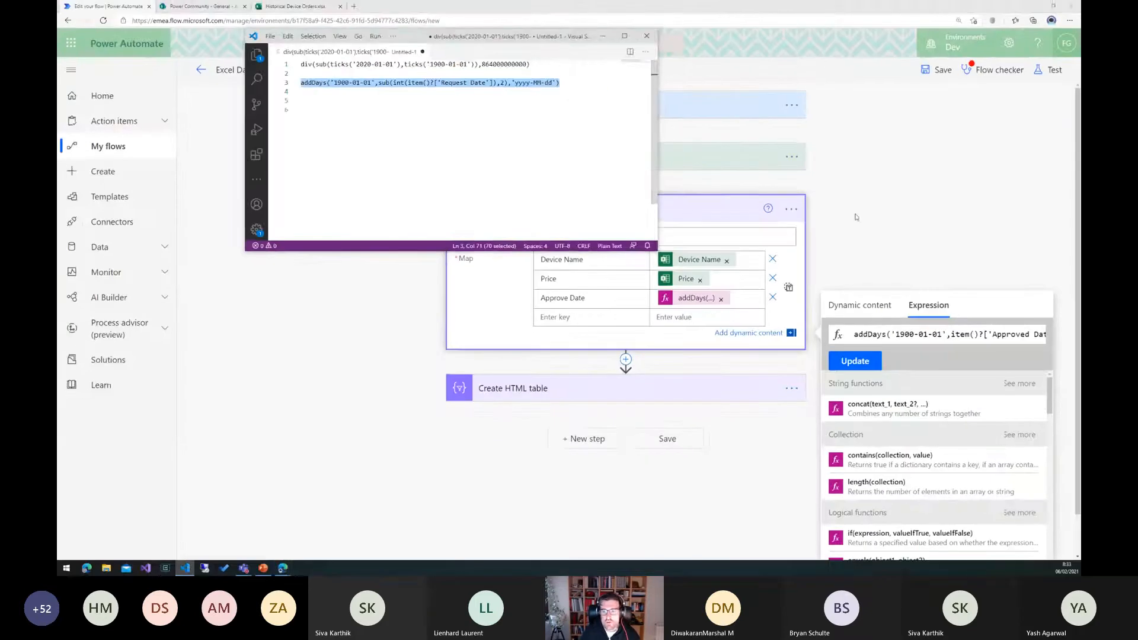
Set the From input of the Create HTML table action to the Select action's Output.
{"action": "left_click", "coordinate": [962, 243]}
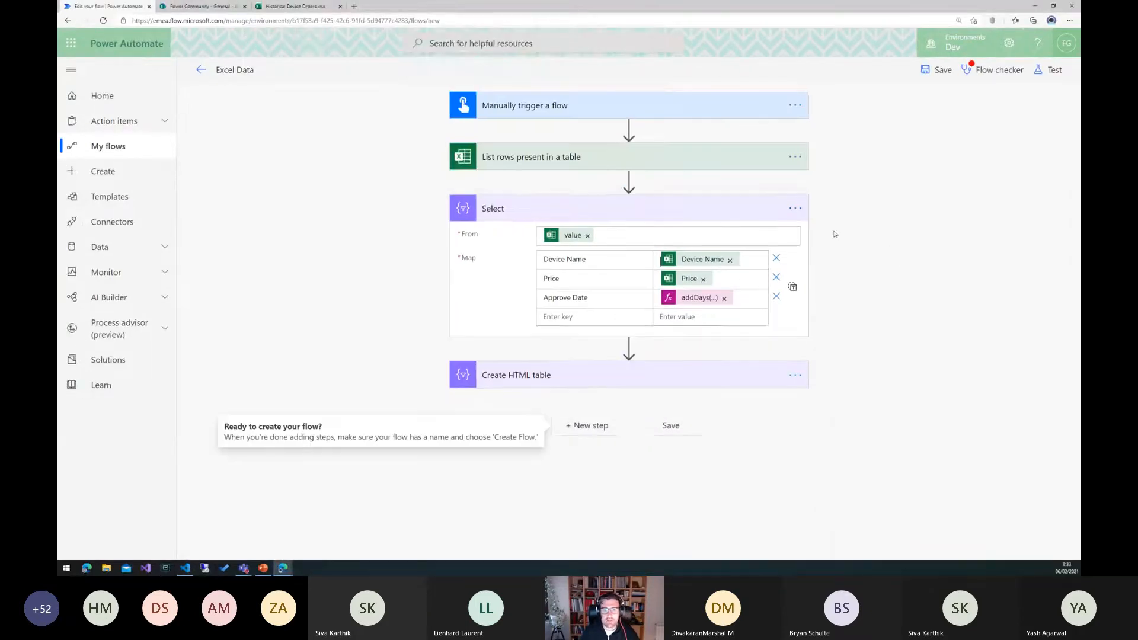
{"action": "left_click", "coordinate": [591, 382]}
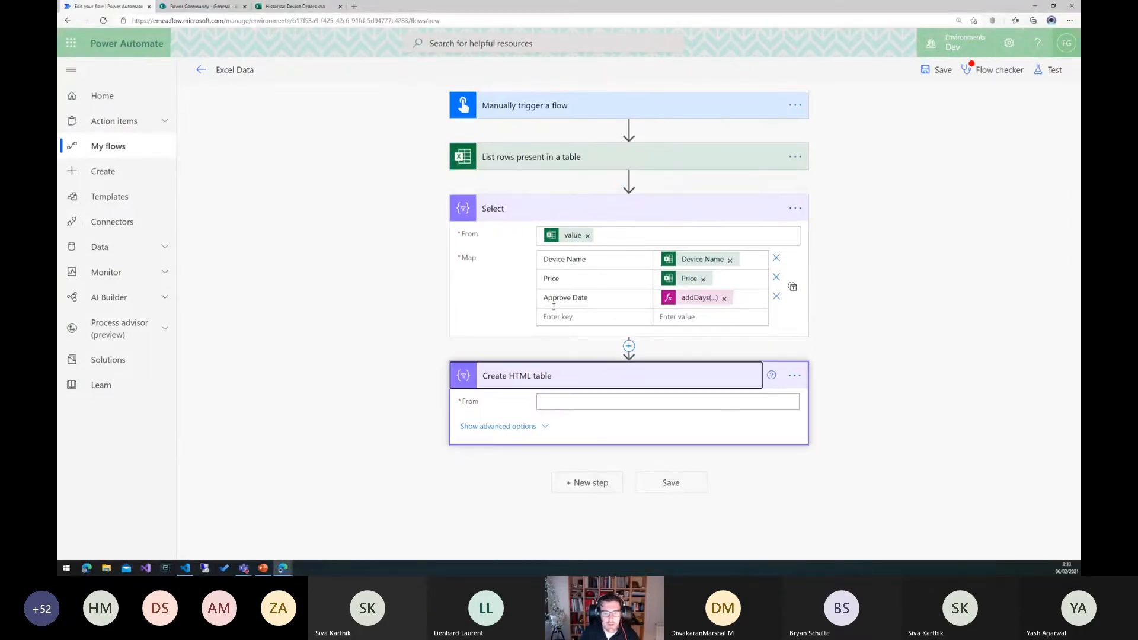
{"action": "left_click", "coordinate": [583, 399]}
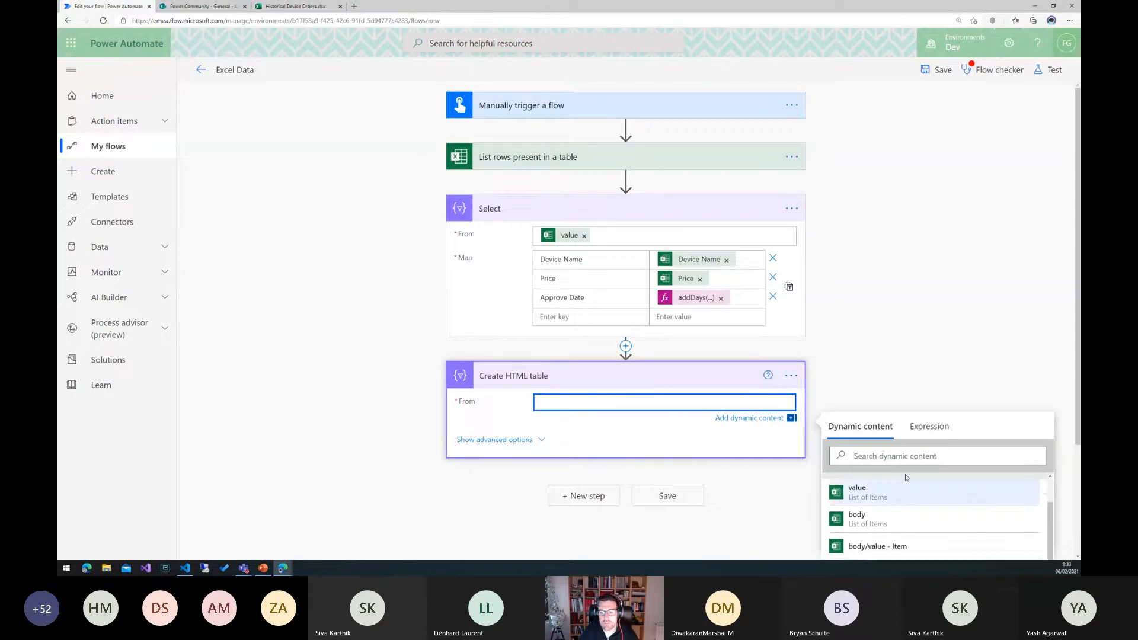
{"action": "left_click", "coordinate": [900, 518]}
{"action": "left_click", "coordinate": [872, 364]}
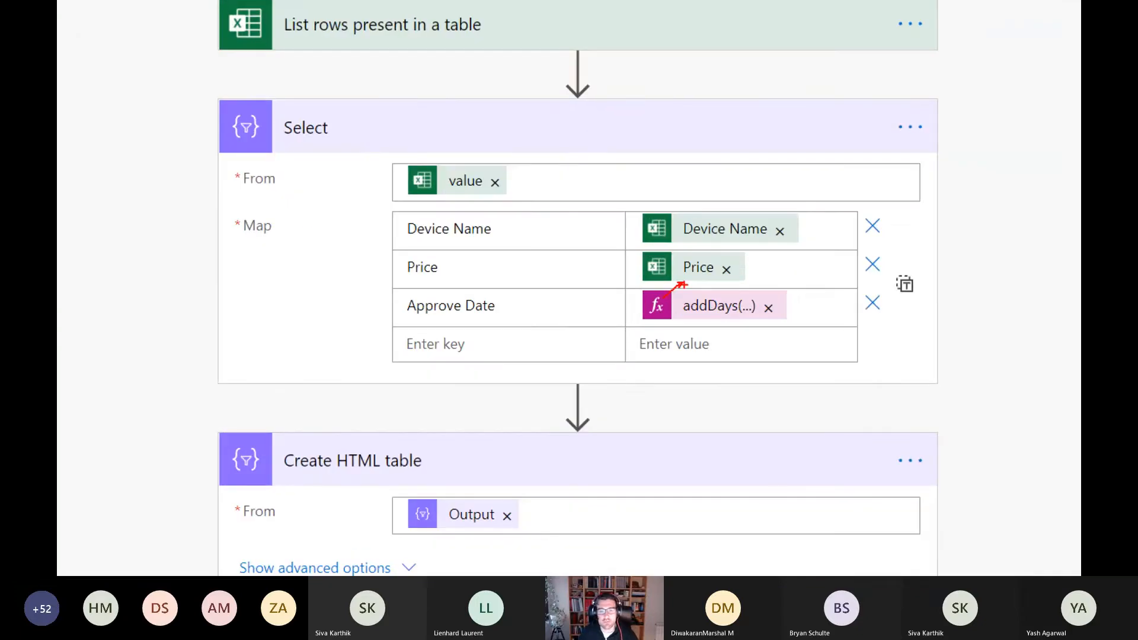
Save the Excel Data flow and run it as a manual test.
{"action": "left_click", "coordinate": [941, 70]}
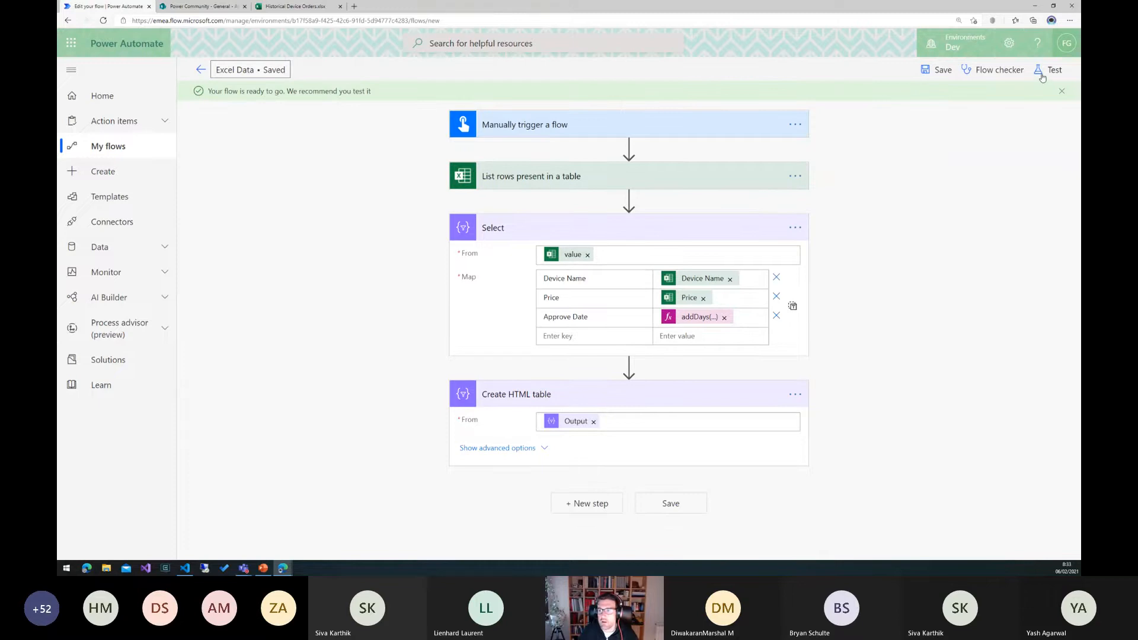
{"action": "left_click", "coordinate": [1047, 70]}
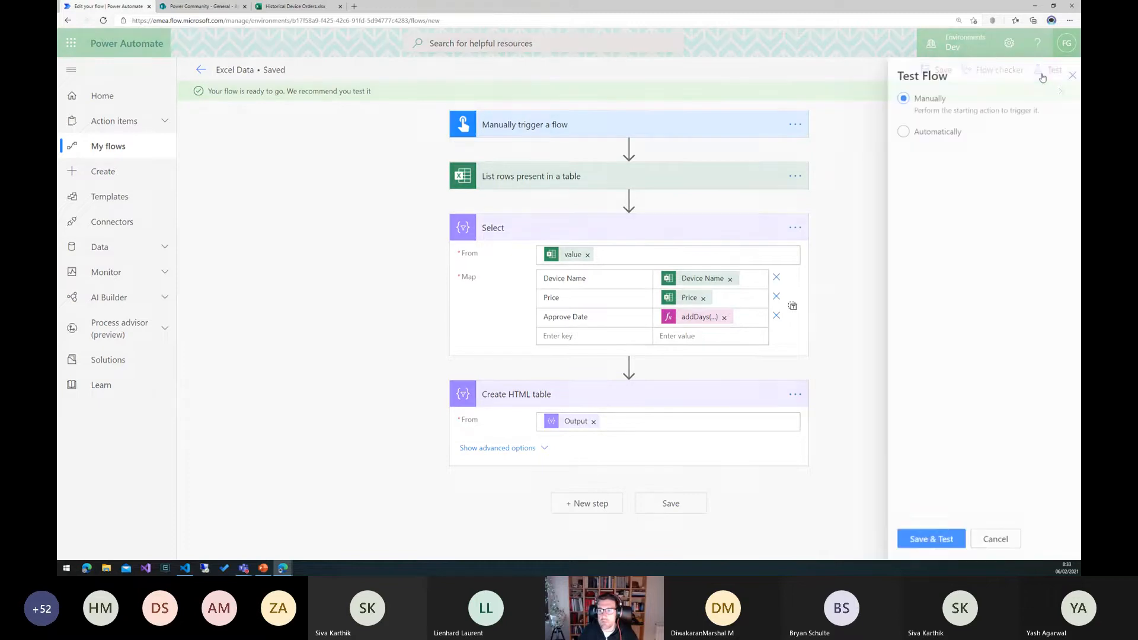
{"action": "left_click", "coordinate": [920, 541]}
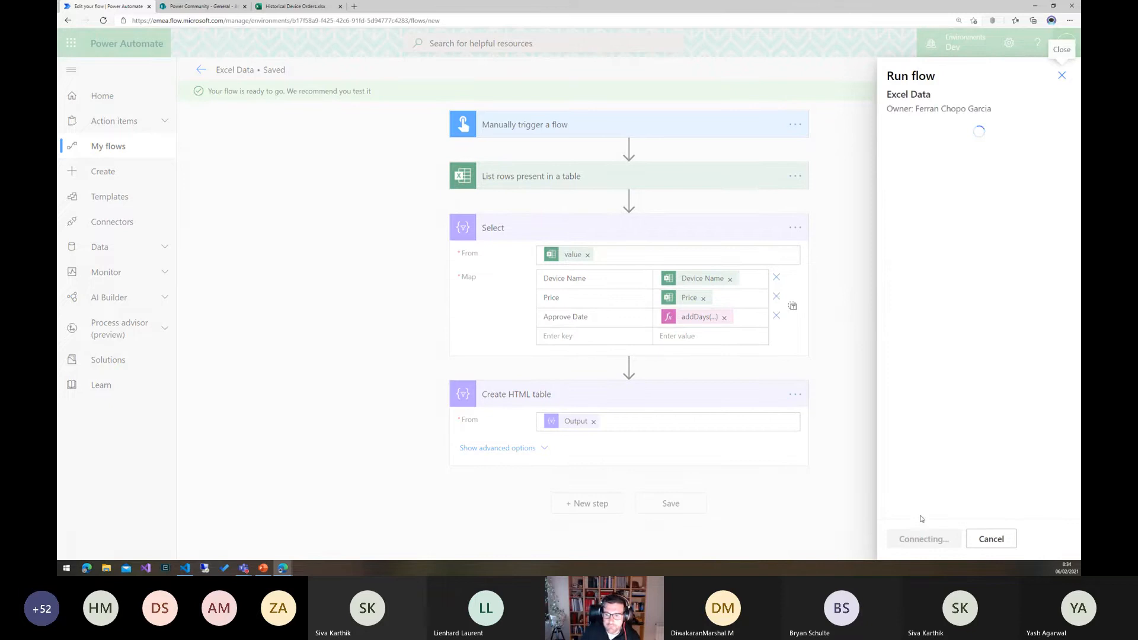
{"action": "left_click", "coordinate": [916, 540]}
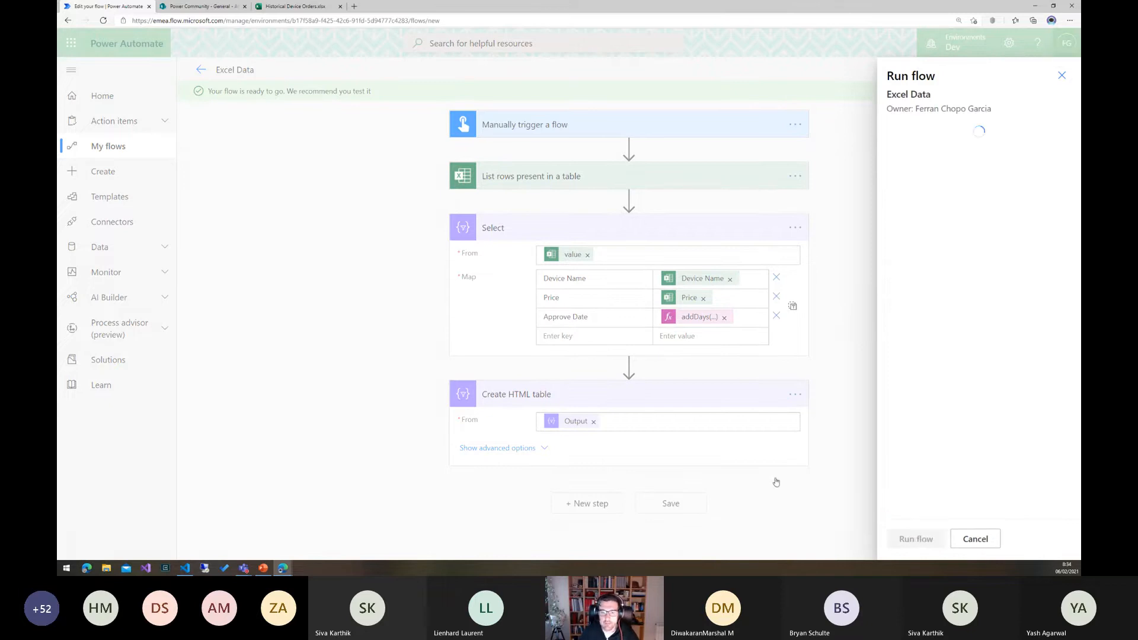
{"action": "left_click", "coordinate": [910, 540]}
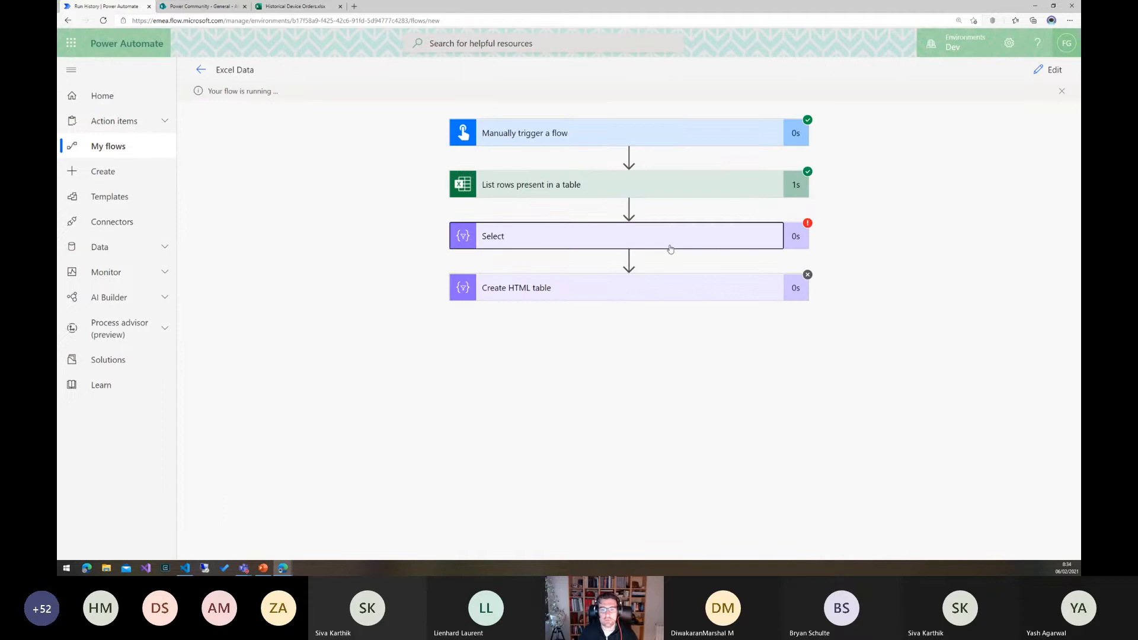
Examine the failed Select action's error message about the addDays parameter type, and return to editing the flow.
{"action": "left_click", "coordinate": [688, 243]}
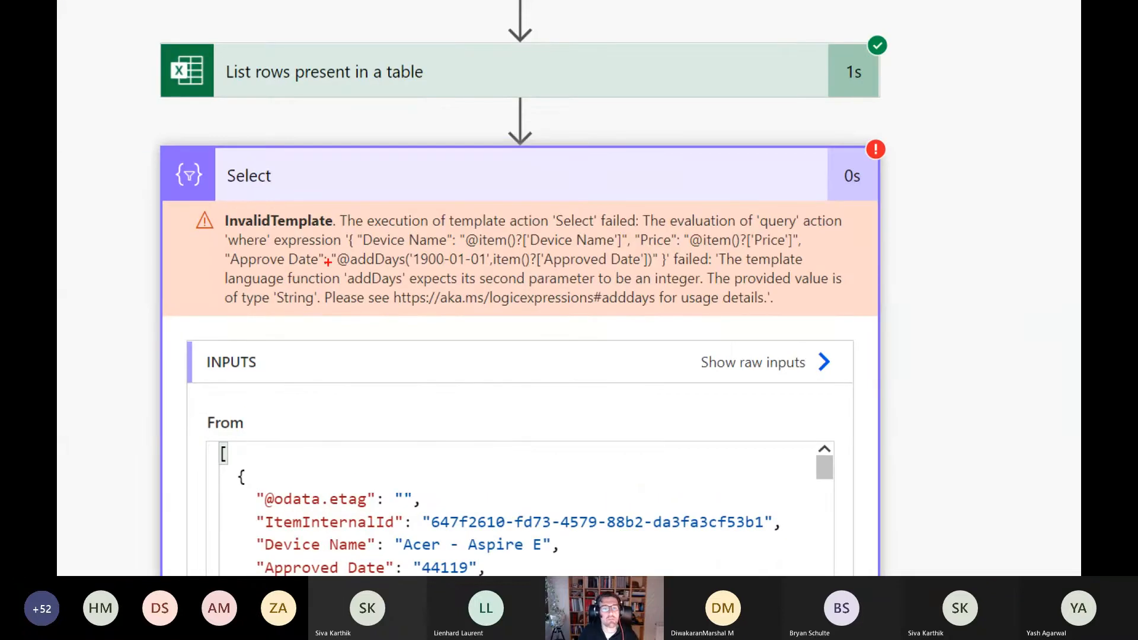
{"action": "mouse_move", "coordinate": [339, 272]}
{"action": "left_mouse_down"}
{"action": "mouse_move", "coordinate": [421, 305]}
{"action": "mouse_move", "coordinate": [424, 291]}
{"action": "left_mouse_up"}
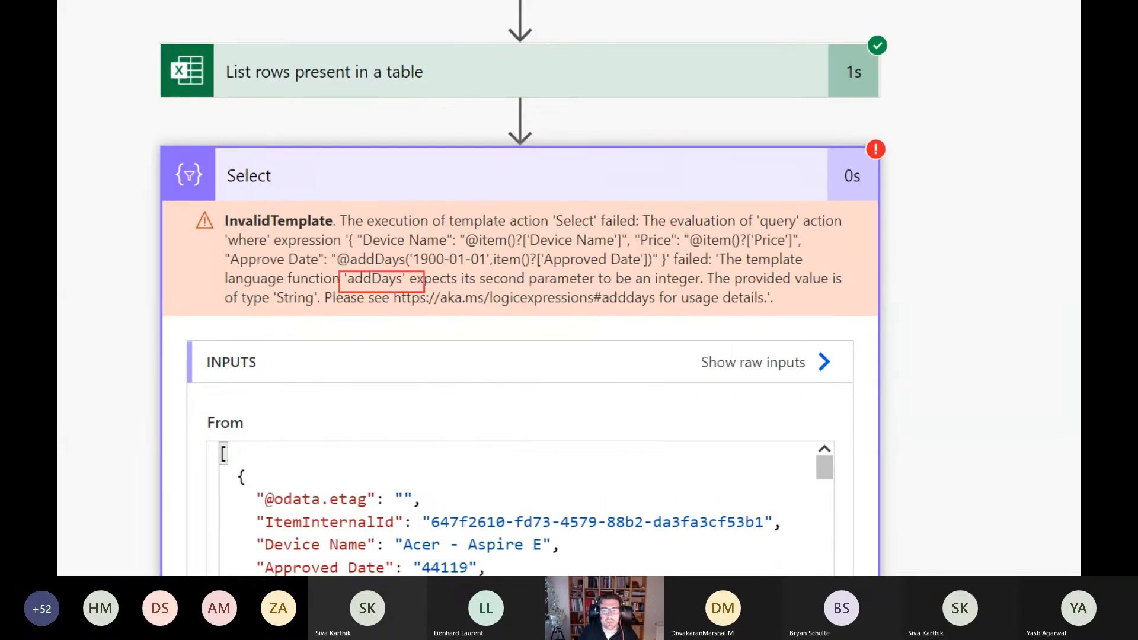
{"action": "left_click_drag", "start_coordinate": [277, 339], "coordinate": [286, 311]}
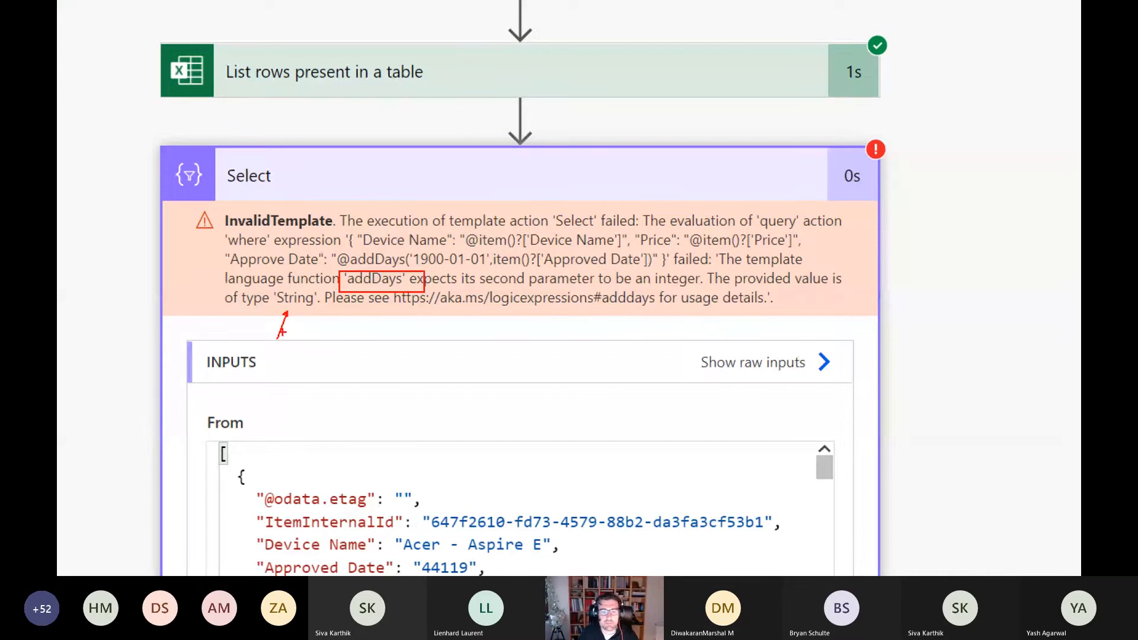
{"action": "key", "text": "Escape"}
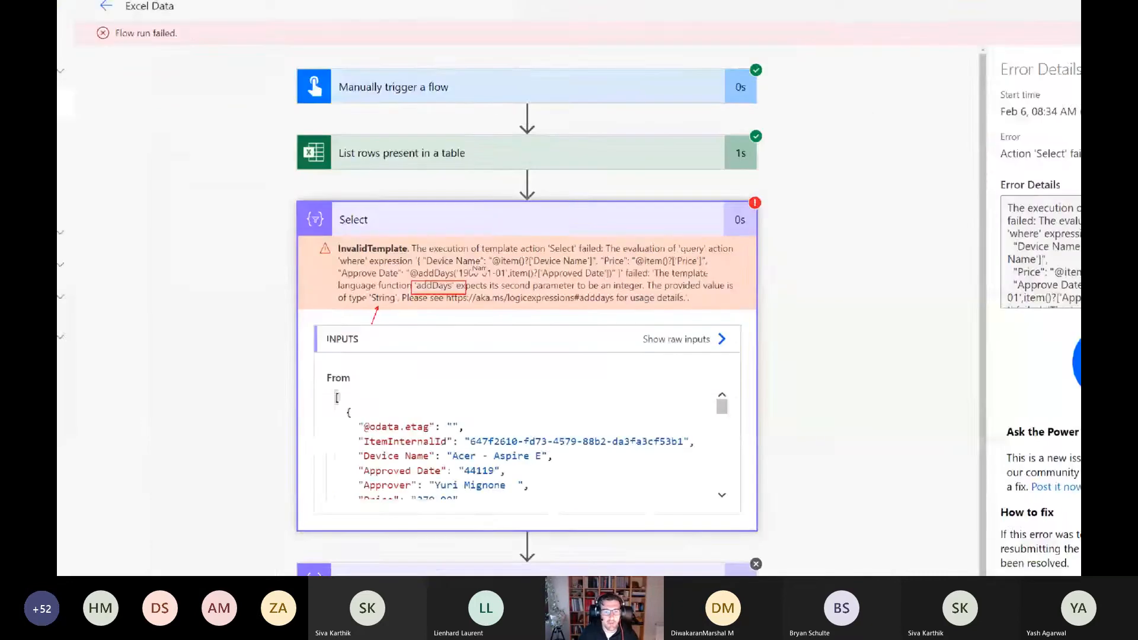
{"action": "left_click", "coordinate": [1008, 69]}
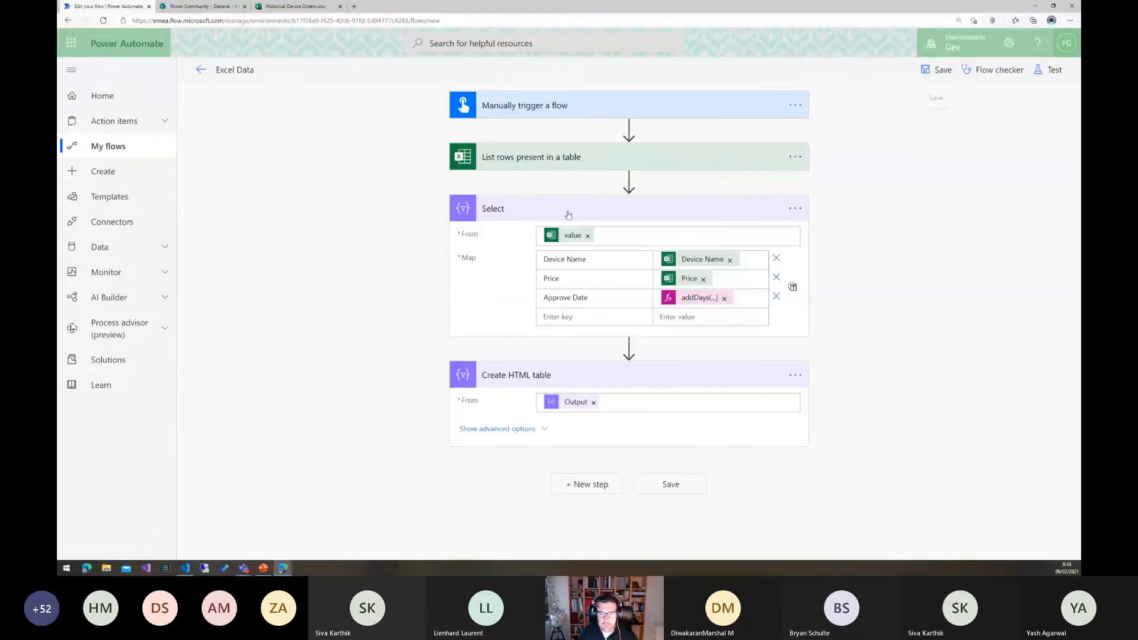
Try to wrap item()?['Approved Date'] in int() inside the Approve Date expression, and clear the expression editor.
{"action": "left_click", "coordinate": [686, 299]}
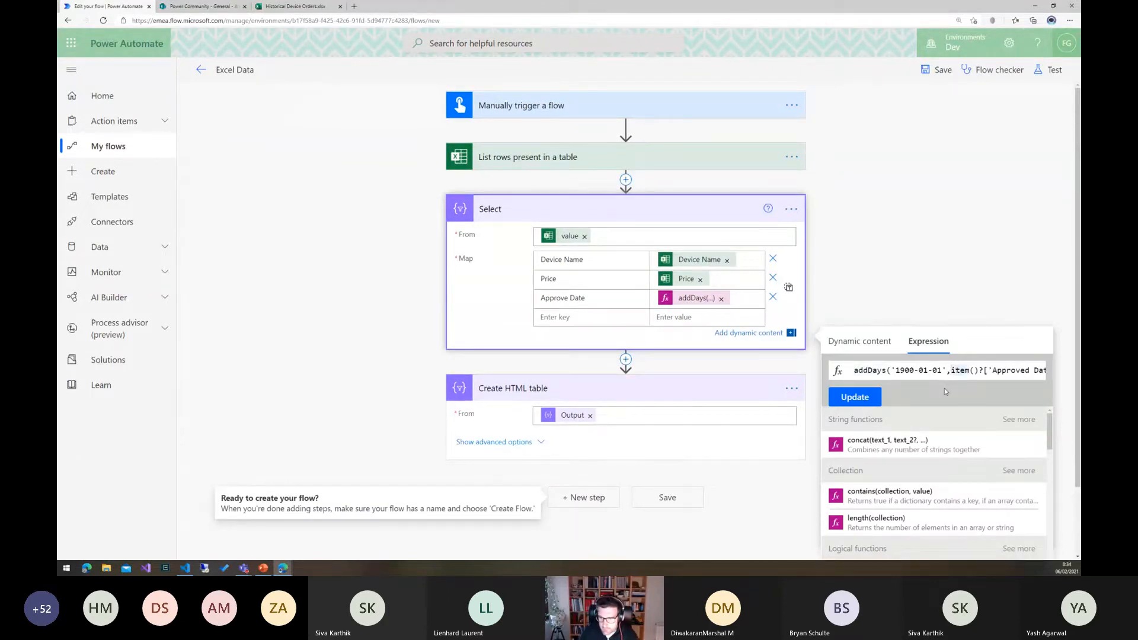
{"action": "type", "text": "int("}
{"action": "key", "text": "Right"}
{"action": "key", "text": "Right"}
{"action": "key", "text": "Right"}
{"action": "key", "text": "Right"}
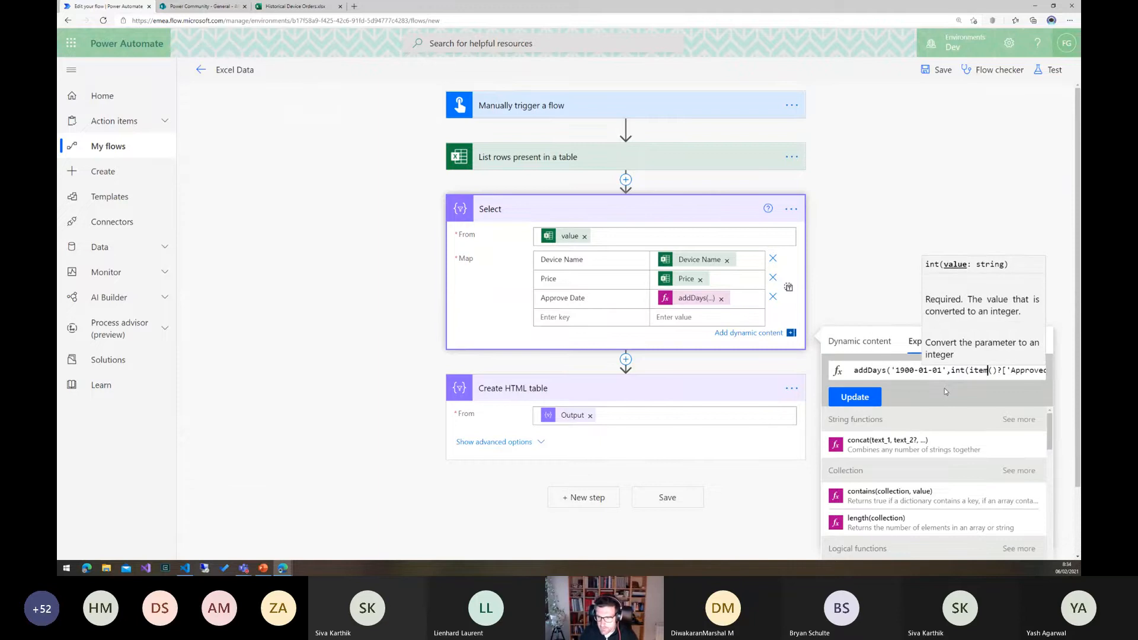
{"action": "key", "text": "Right"}
{"action": "key", "text": "Right"}
{"action": "key", "text": "Right"}
{"action": "key", "text": "Right"}
{"action": "key", "text": "Right"}
{"action": "key", "text": "Right"}
{"action": "key", "text": "Right"}
{"action": "key", "text": "Right"}
{"action": "key", "text": "Right"}
{"action": "key", "text": "Right"}
{"action": "key", "text": "Right"}
{"action": "key", "text": "Right"}
{"action": "key", "text": "Right"}
{"action": "key", "text": "Right"}
{"action": "key", "text": "Right"}
{"action": "key", "text": "Right"}
{"action": "key", "text": "Right"}
{"action": "key", "text": "Right"}
{"action": "key", "text": "Right"}
{"action": "key", "text": "Right"}
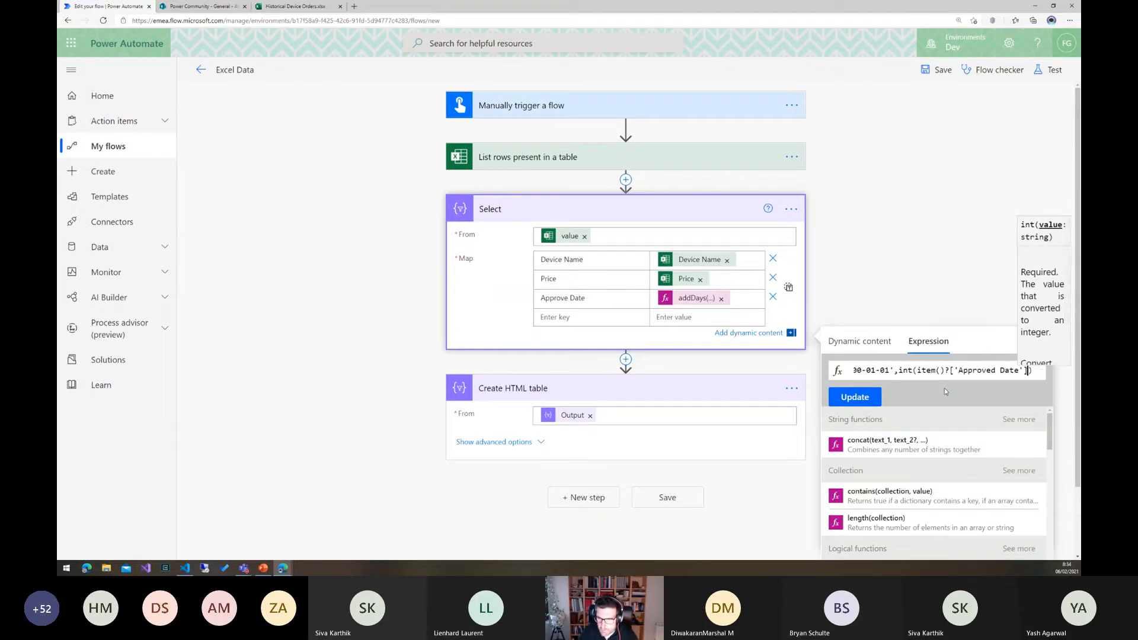
{"action": "key", "text": "ctrl+a"}
{"action": "key", "text": "BackSpace"}
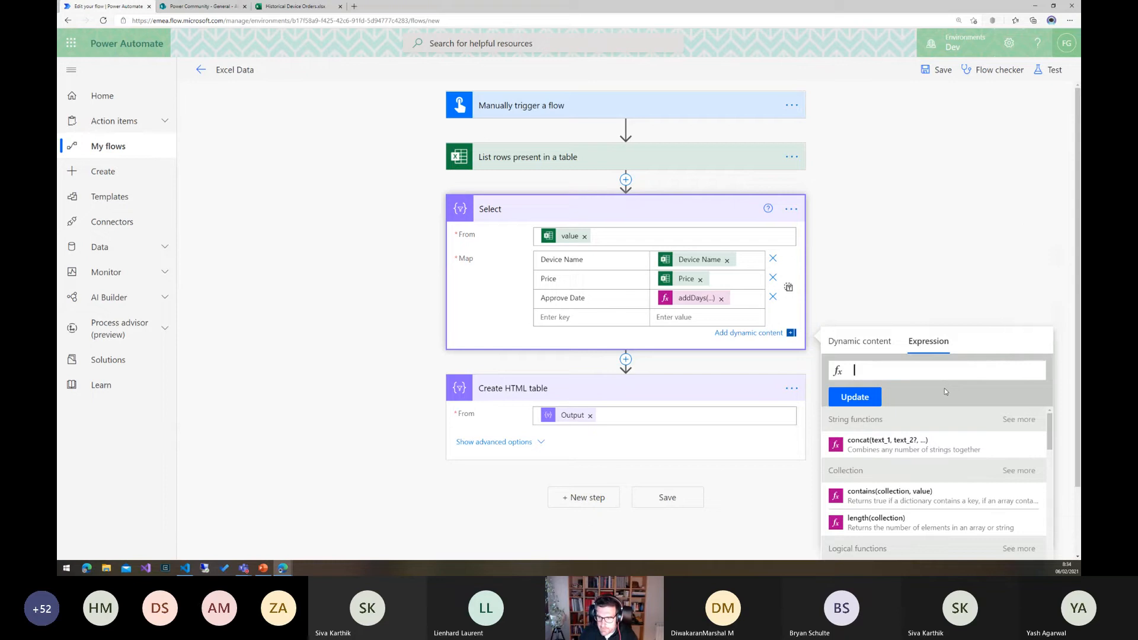
Switch to Visual Studio Code and copy the prepared addDays formula on line 3.
{"action": "key", "text": "alt+Tab"}
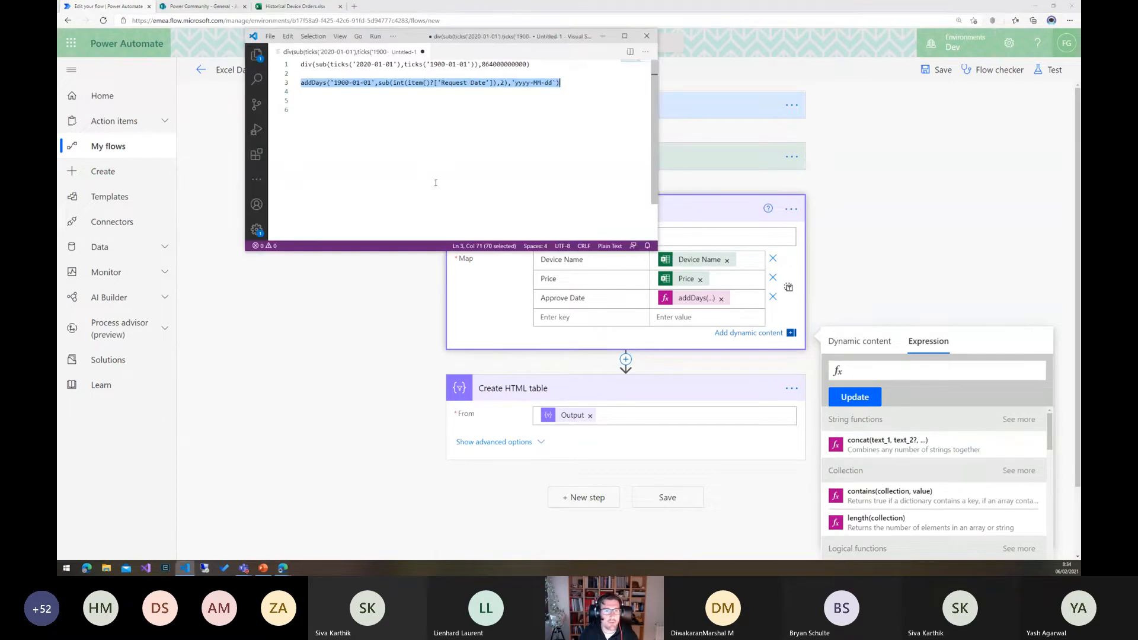
{"action": "left_click", "coordinate": [538, 100]}
{"action": "key", "text": "Up"}
{"action": "key", "text": "Up"}
{"action": "key", "text": "shift+End"}
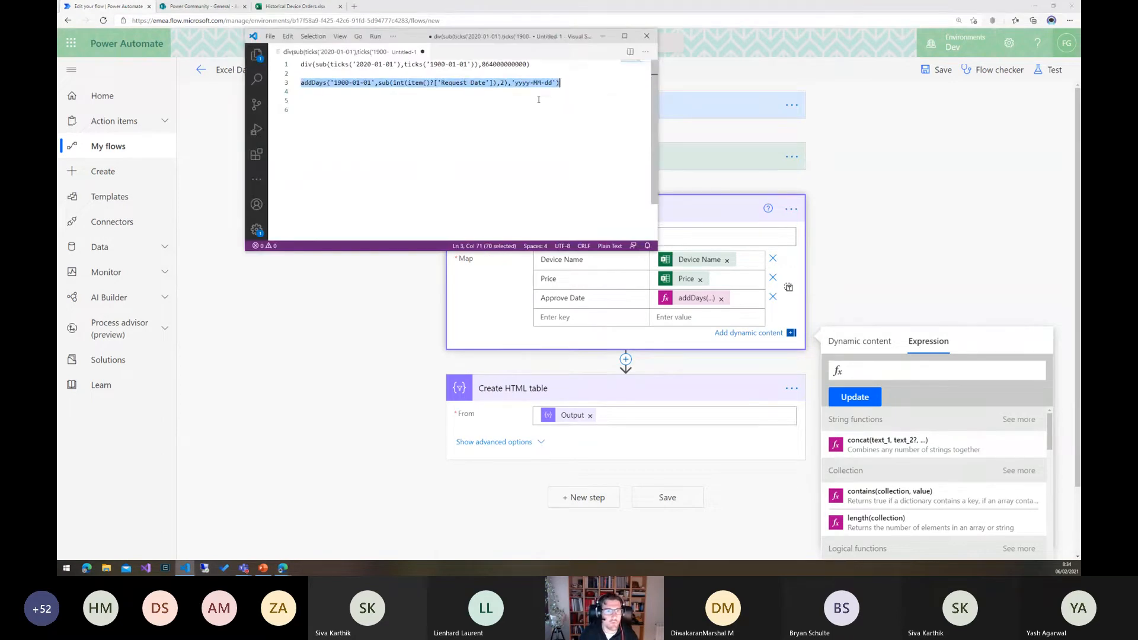
Replace the Approve Date value in Select with the expression addDays('1900-01-01',sub(int(item()?['Request Date']),2),'yyyy-MM-dd').
{"action": "left_click", "coordinate": [720, 300]}
{"action": "left_click", "coordinate": [721, 298]}
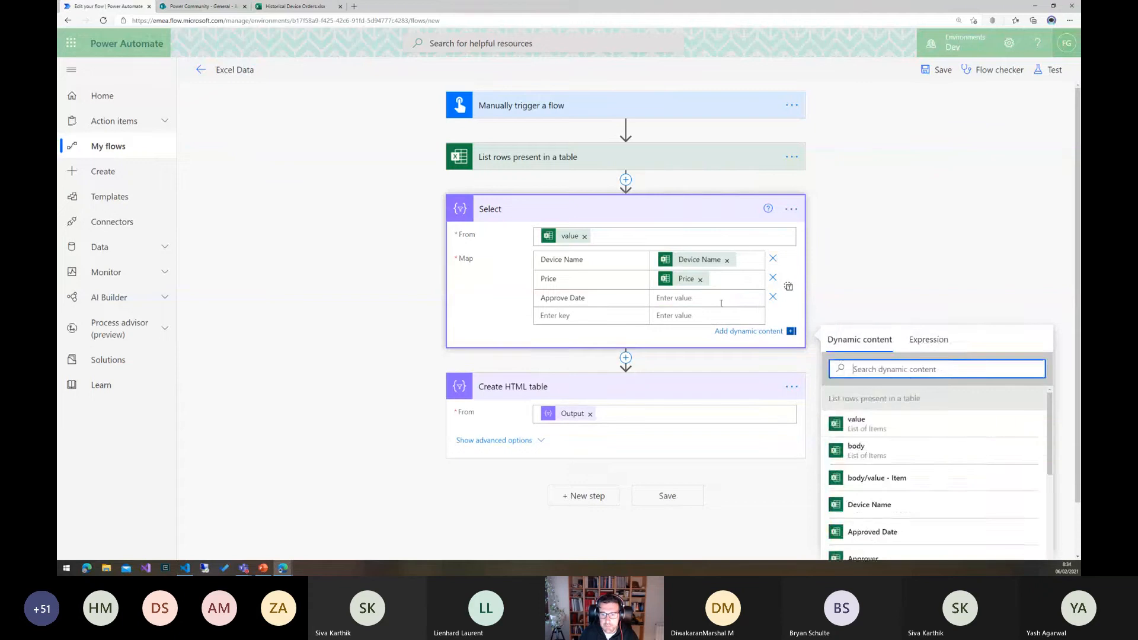
{"action": "left_click", "coordinate": [926, 340]}
{"action": "key", "text": "ctrl+v"}
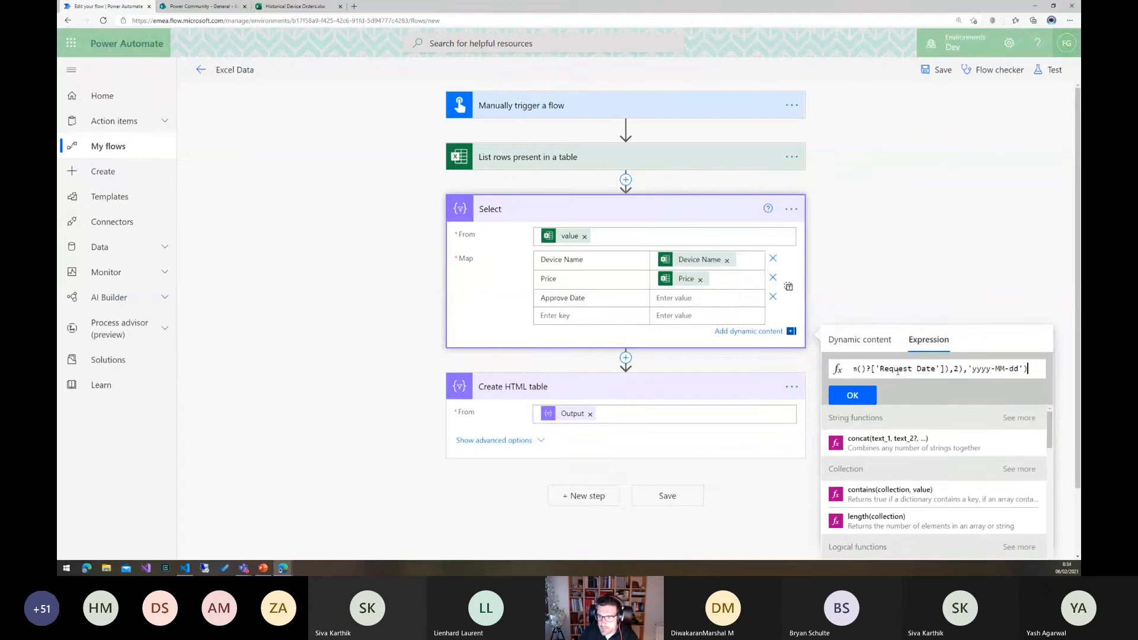
{"action": "key", "text": "Home"}
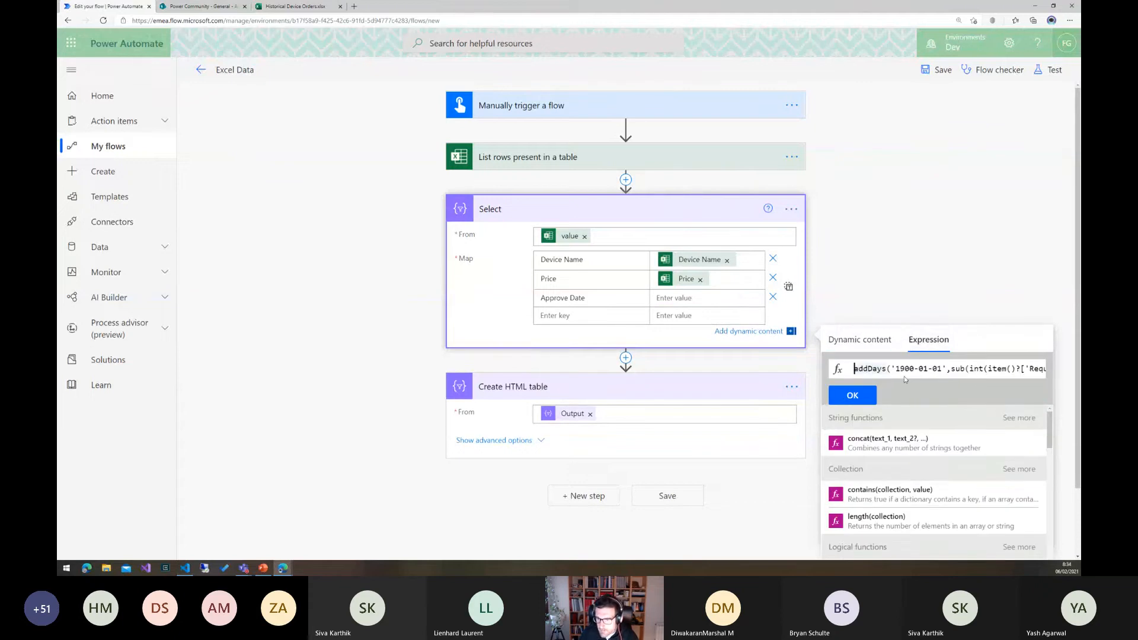
{"action": "left_click", "coordinate": [853, 396]}
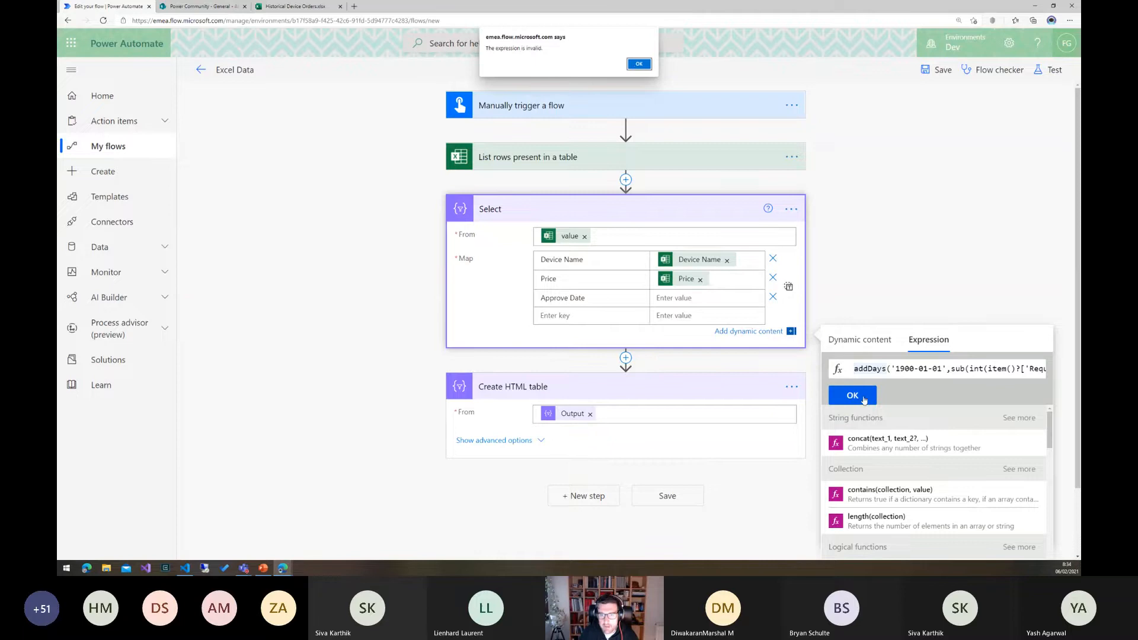
{"action": "left_click", "coordinate": [638, 64]}
{"action": "left_click", "coordinate": [848, 393]}
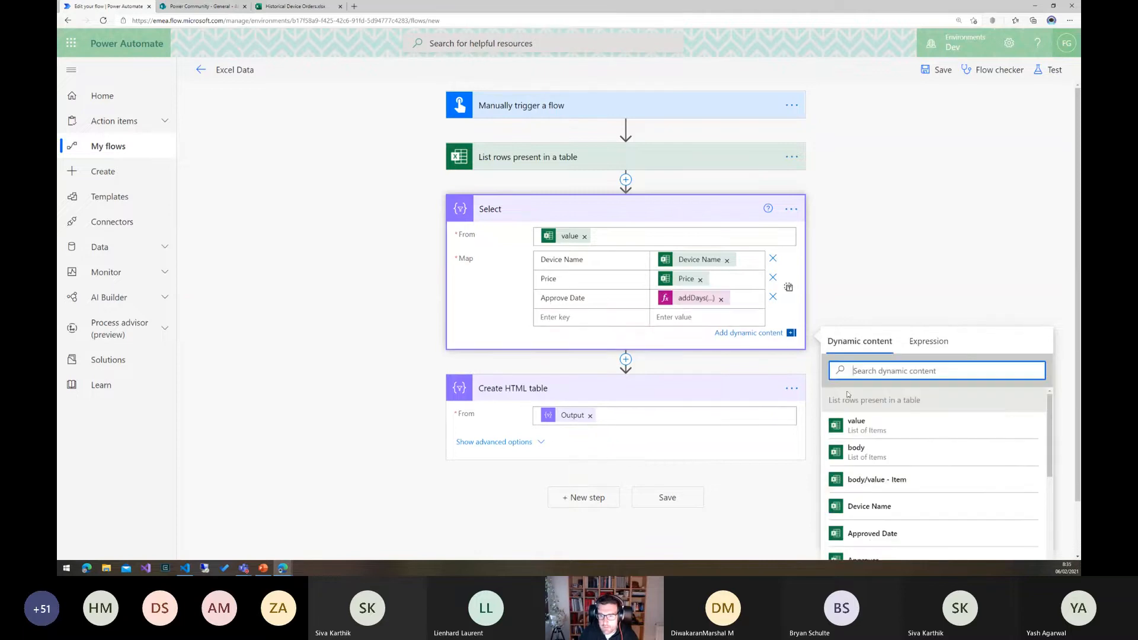
Save the flow, try to start a manual test, and close the test pane.
{"action": "left_click", "coordinate": [936, 69]}
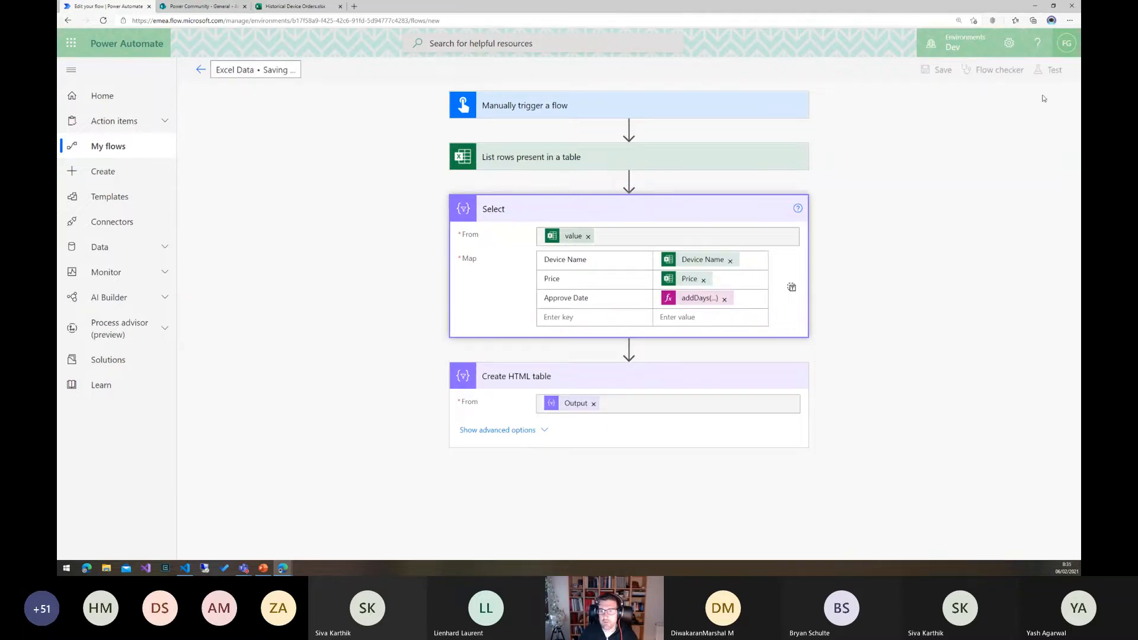
{"action": "left_click", "coordinate": [1053, 77]}
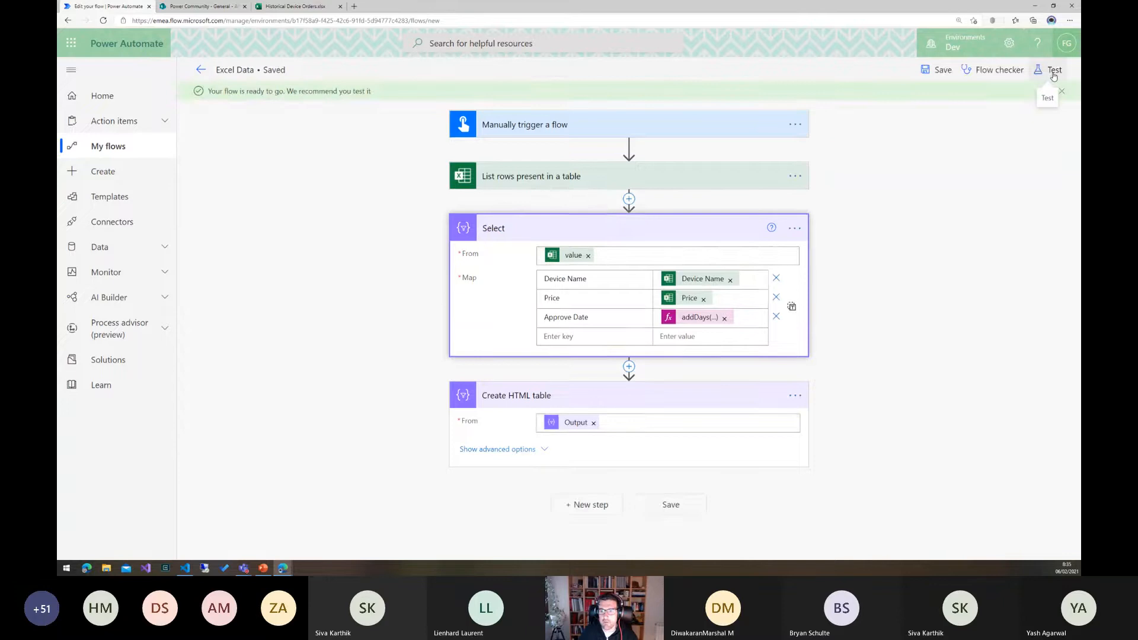
{"action": "left_click", "coordinate": [941, 537]}
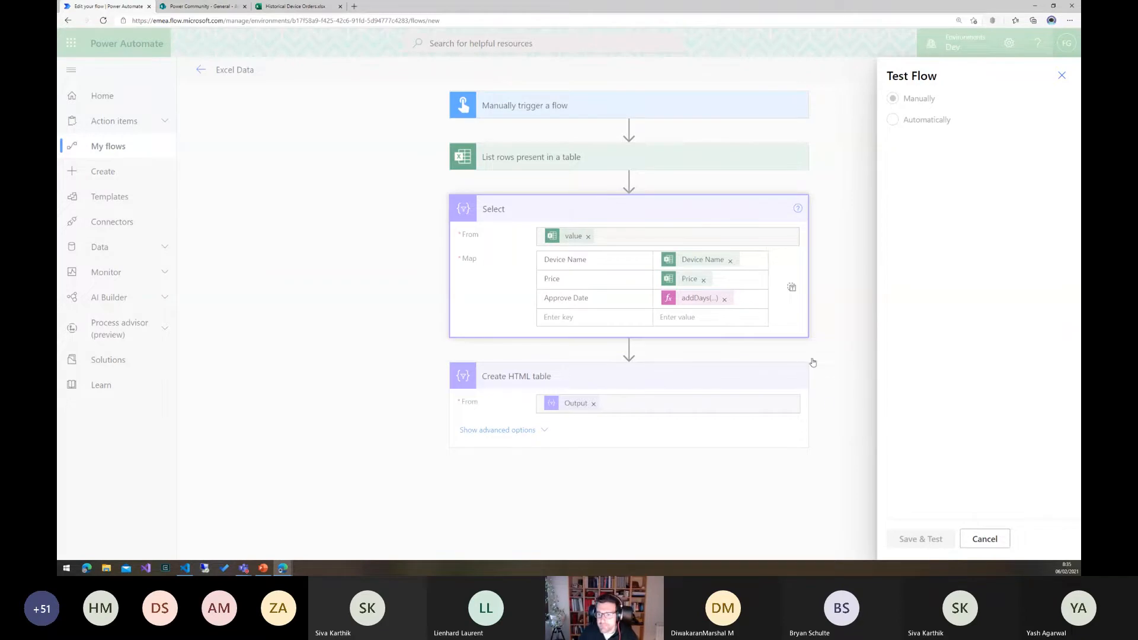
{"action": "left_click", "coordinate": [1062, 75]}
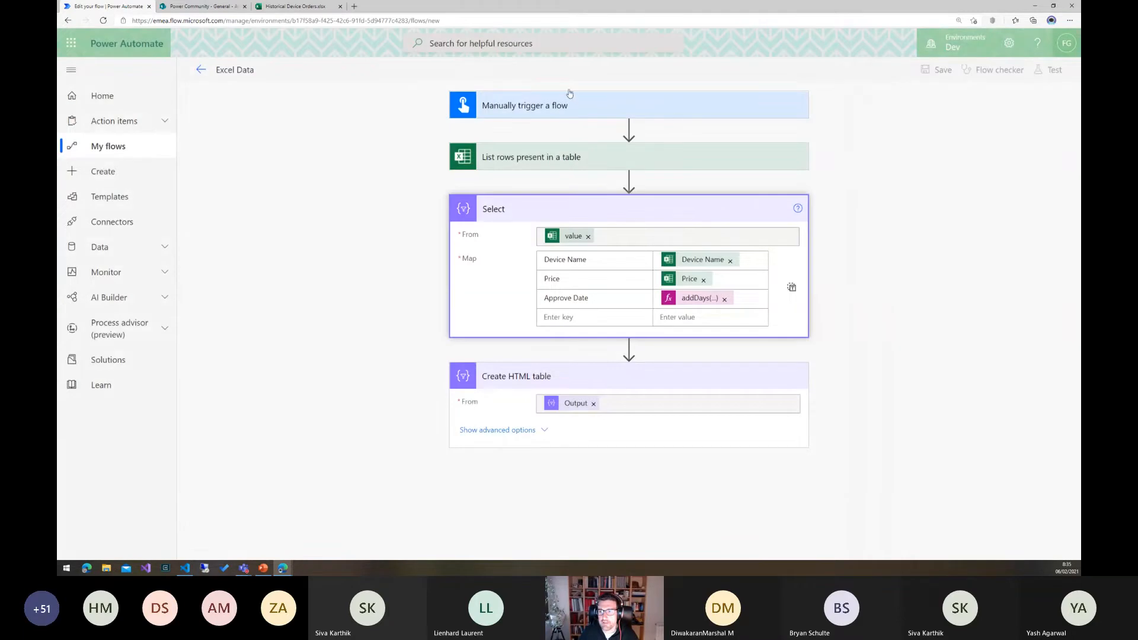
Leave the editor for the flow's details page, reopen the flow for editing, and expand the Select and Create HTML table actions.
{"action": "left_click", "coordinate": [201, 69]}
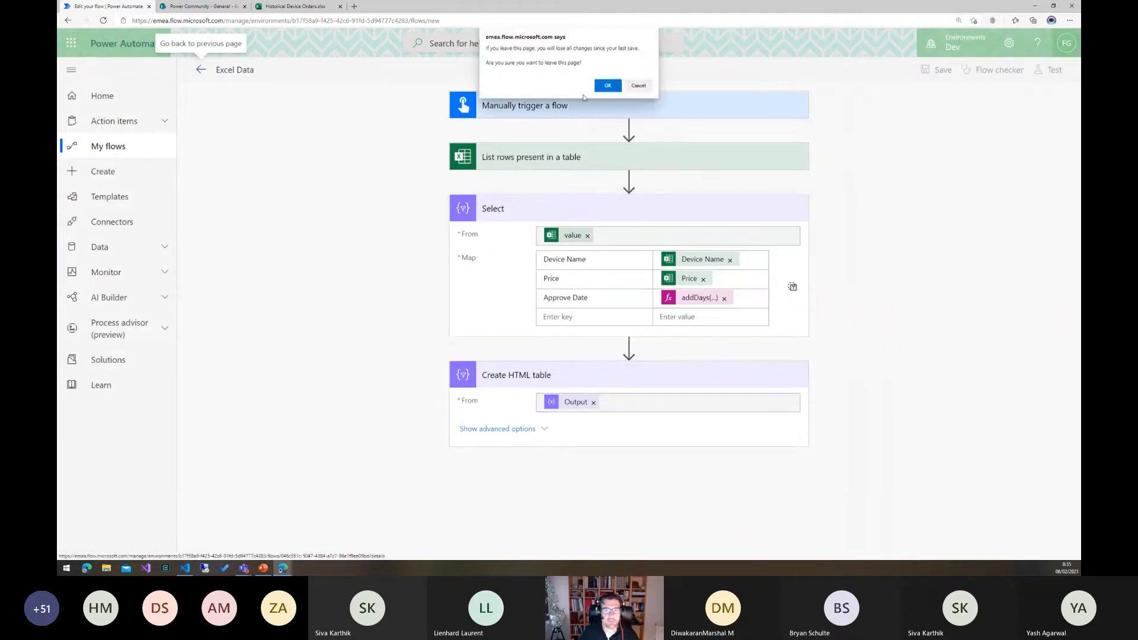
{"action": "left_click", "coordinate": [607, 85]}
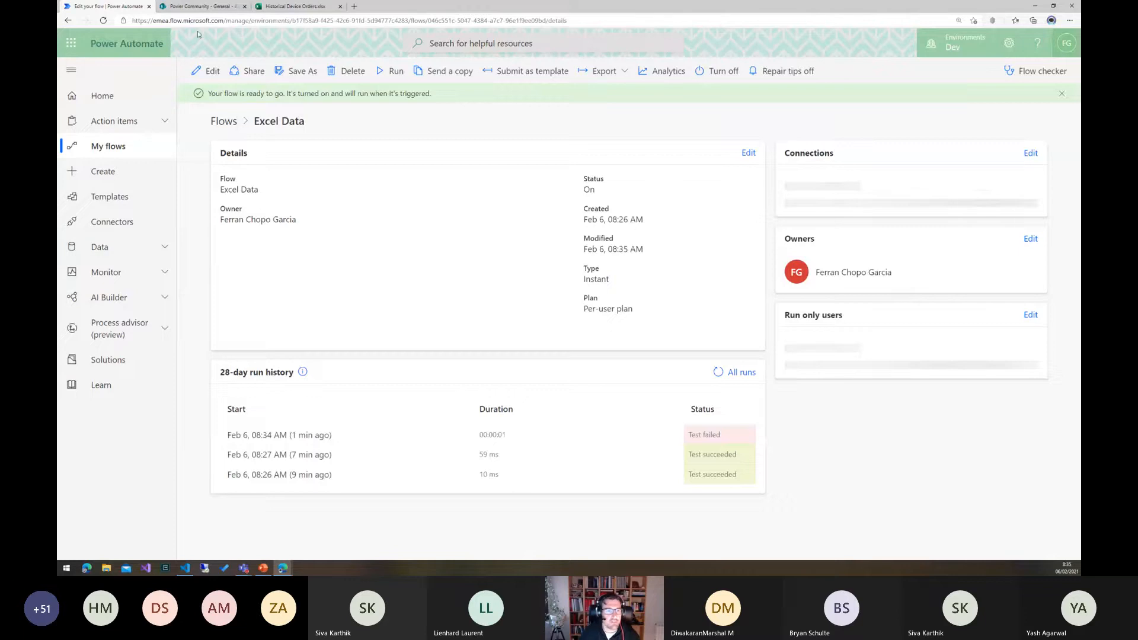
{"action": "left_click", "coordinate": [206, 70]}
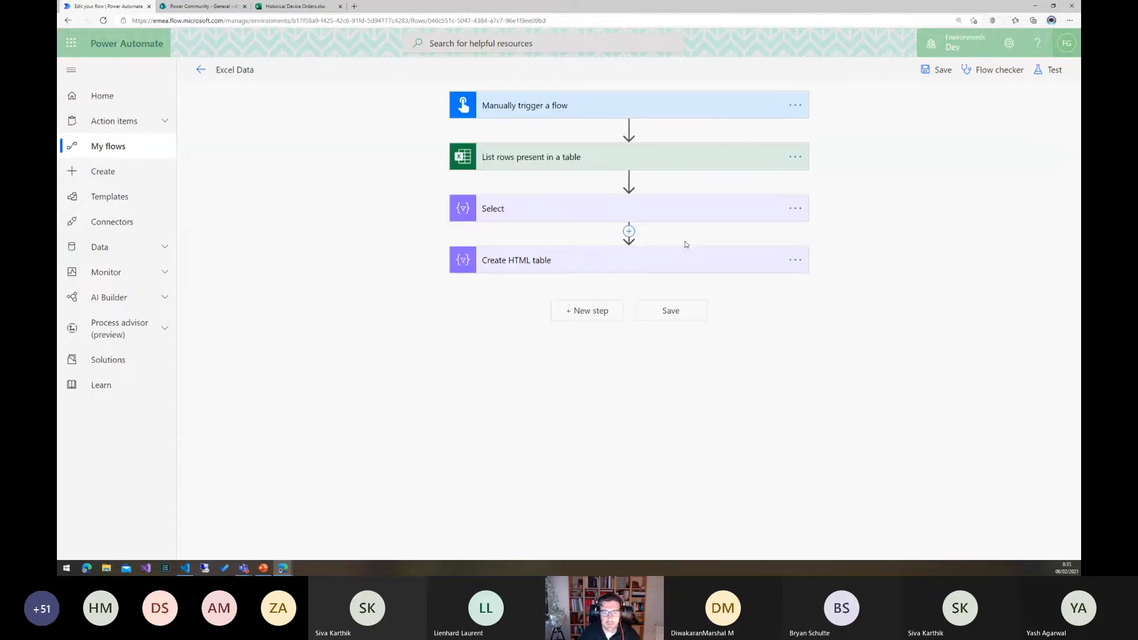
{"action": "left_click", "coordinate": [687, 254]}
{"action": "left_click", "coordinate": [598, 219]}
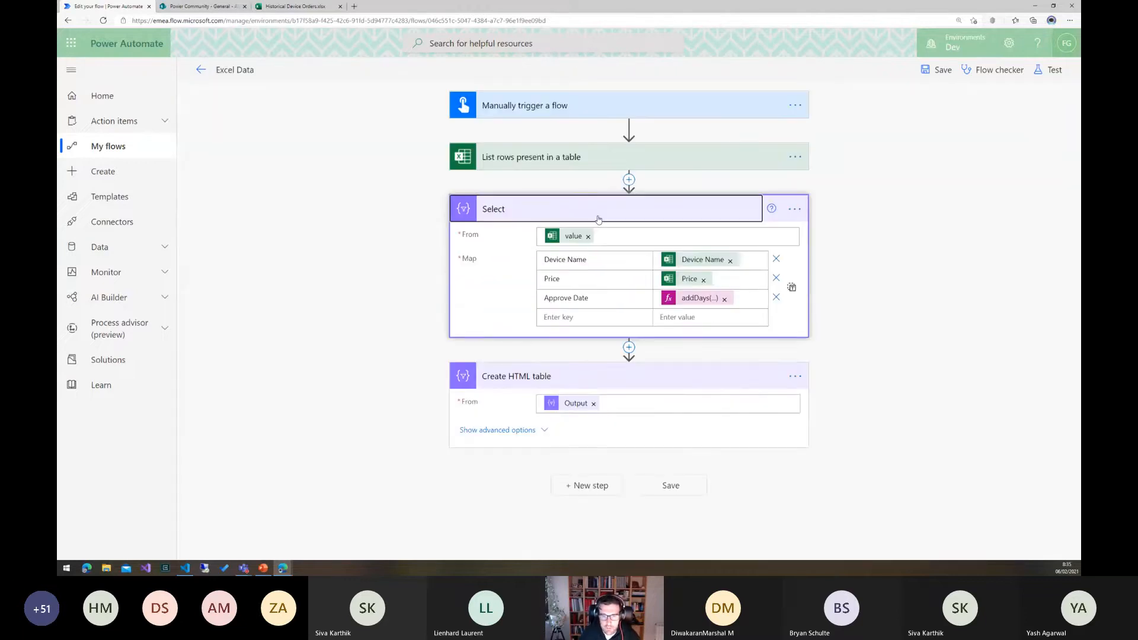
Open the Approve Date expression in the Select action and copy all of it.
{"action": "left_click", "coordinate": [687, 301]}
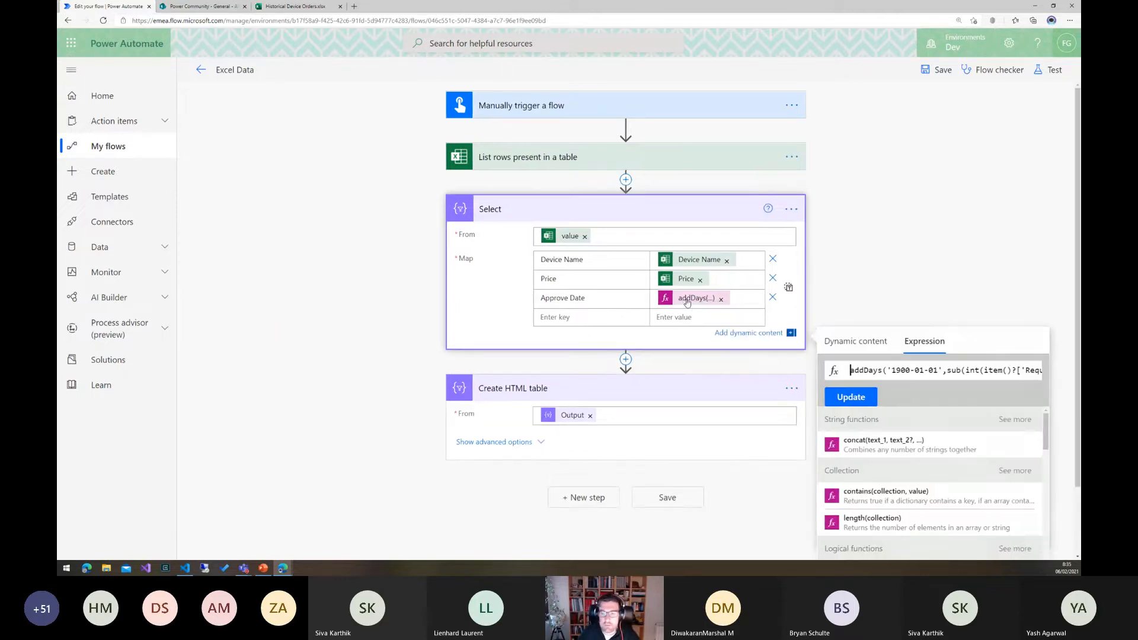
{"action": "key", "text": "ctrl+a"}
{"action": "key", "text": "ctrl+c"}
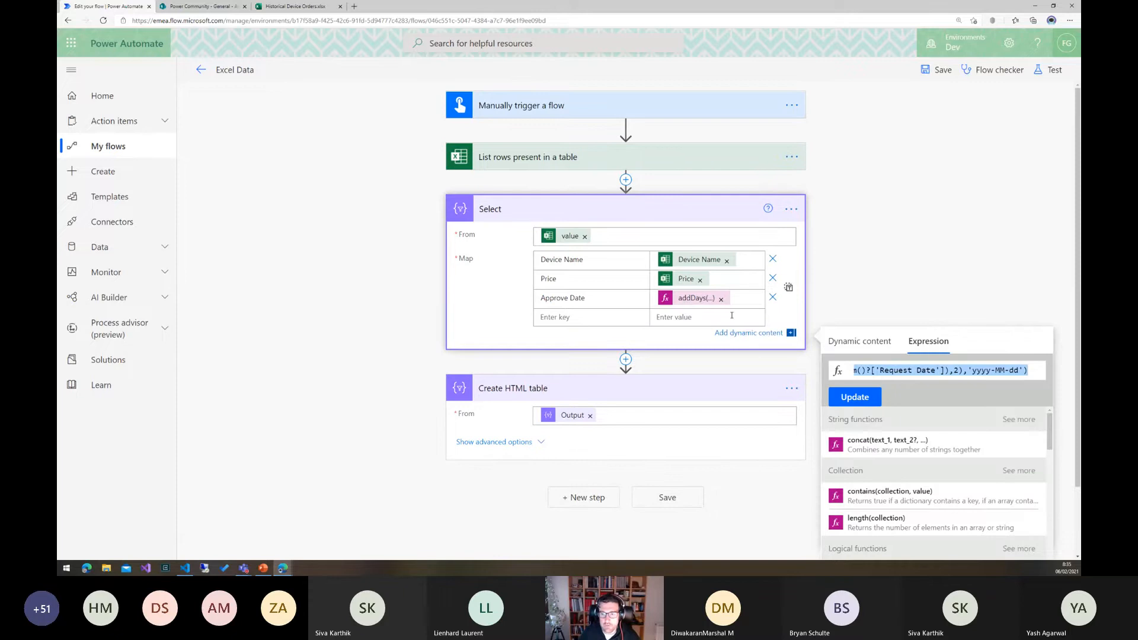
Add a comment to the Select action containing the copied expression addDays('1900-01-01',sub(int(item()?['Request Date']),2),'yyyy-MM-dd').
{"action": "left_click", "coordinate": [790, 210]}
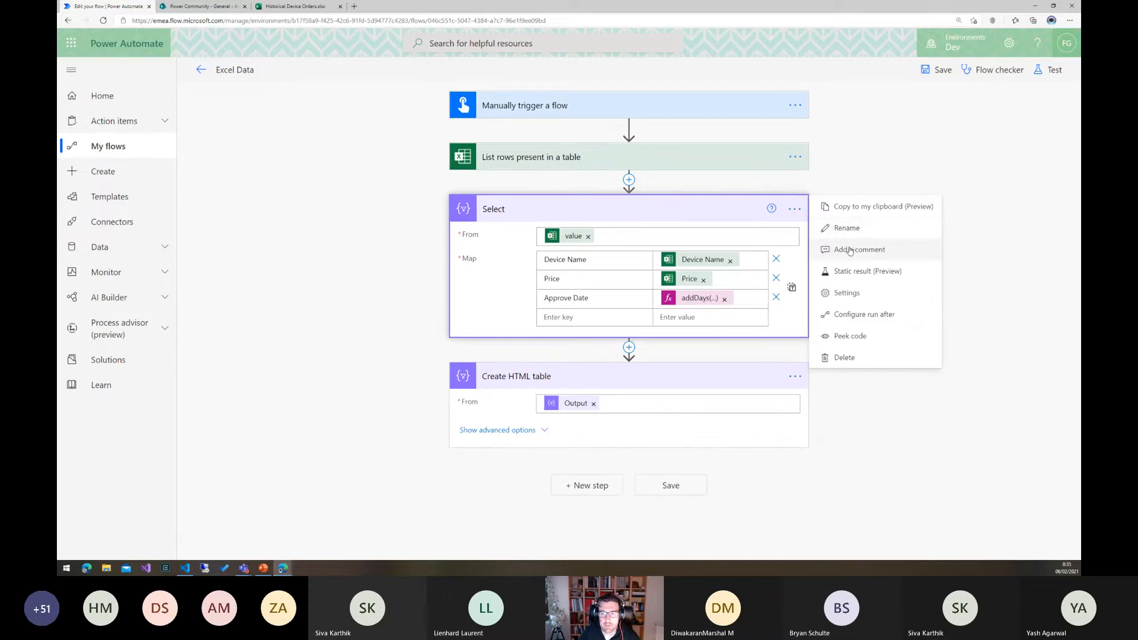
{"action": "left_click", "coordinate": [854, 250]}
{"action": "key", "text": "ctrl+v"}
{"action": "left_click", "coordinate": [854, 251]}
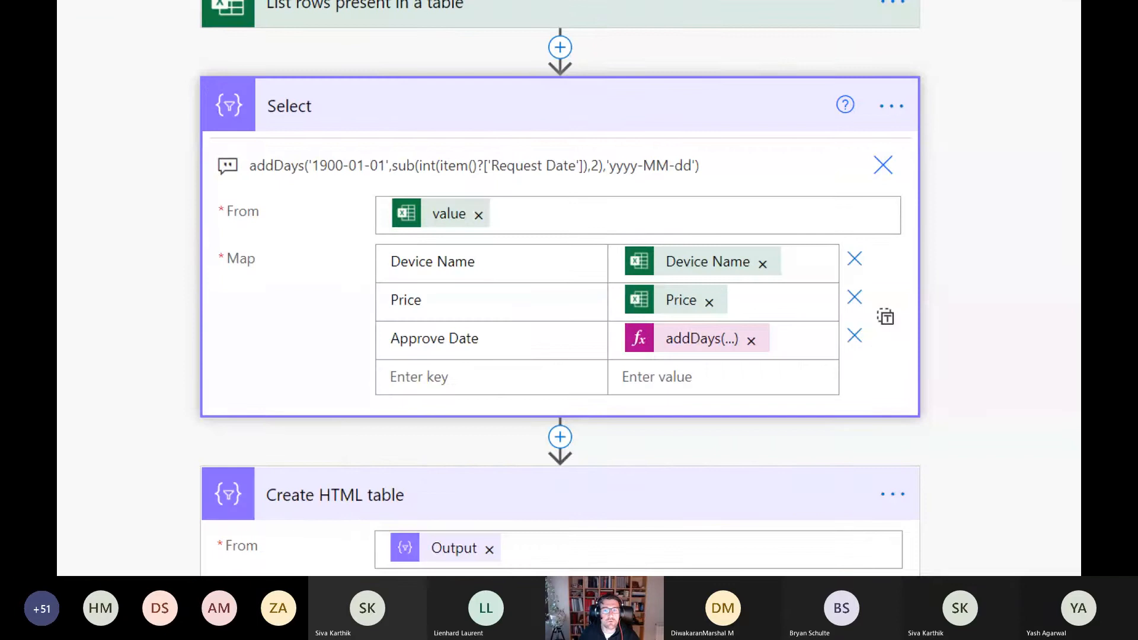
{"action": "mouse_move", "coordinate": [214, 141]}
{"action": "left_mouse_down"}
{"action": "mouse_move", "coordinate": [685, 162]}
{"action": "mouse_move", "coordinate": [790, 192]}
{"action": "left_mouse_up"}
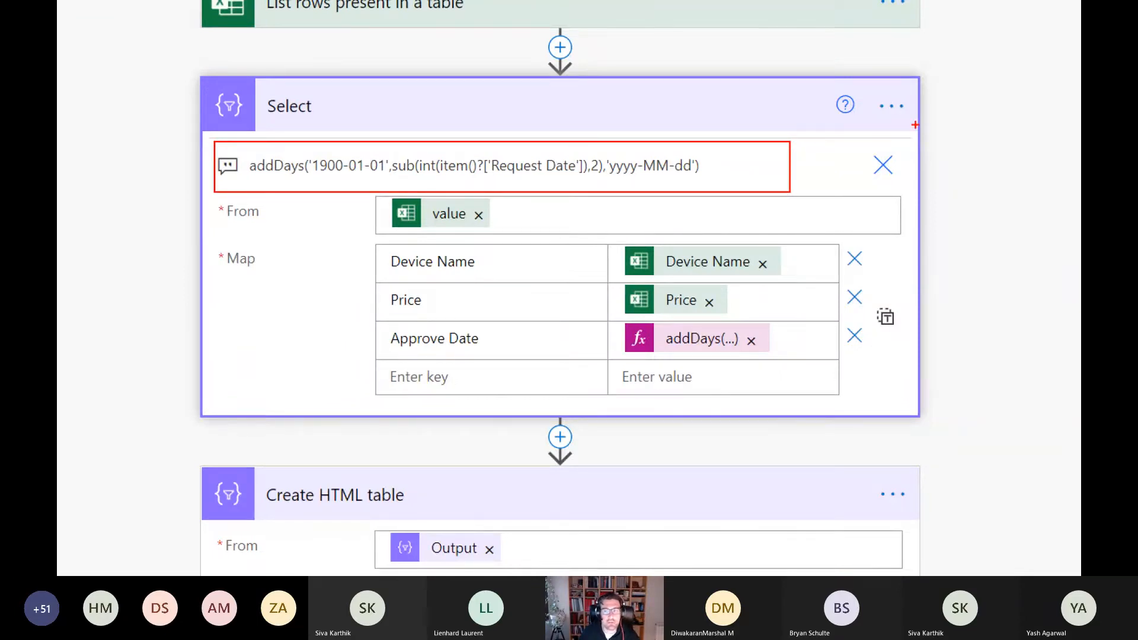
Display the Select action's options to see the Edit comment command, and close them without choosing anything.
{"action": "left_click", "coordinate": [896, 111]}
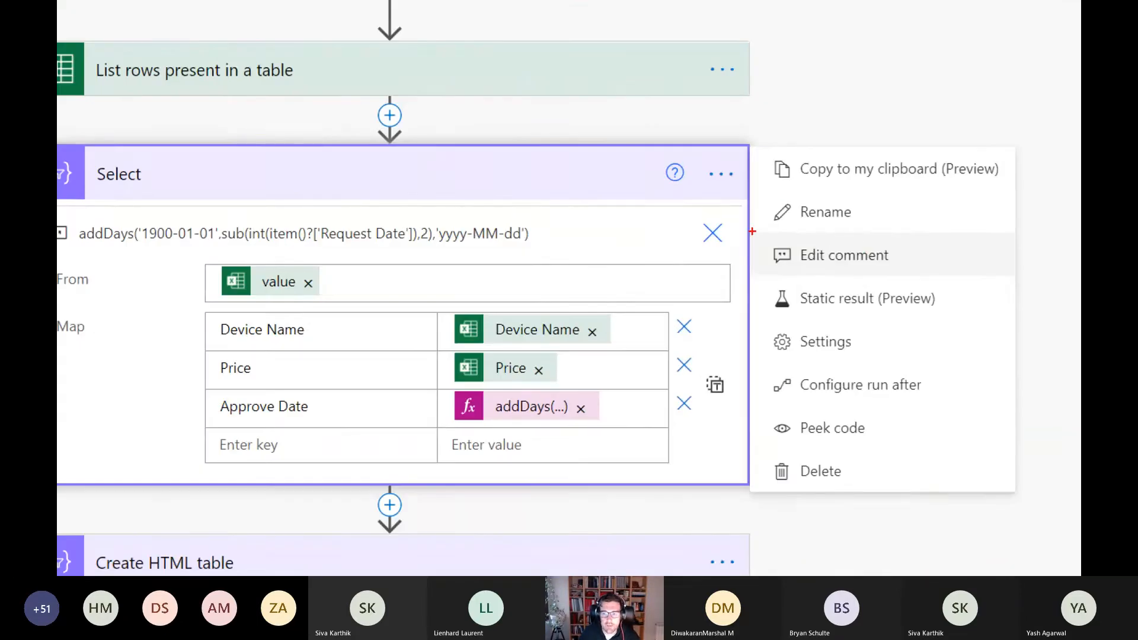
{"action": "left_click_drag", "start_coordinate": [752, 231], "coordinate": [918, 270]}
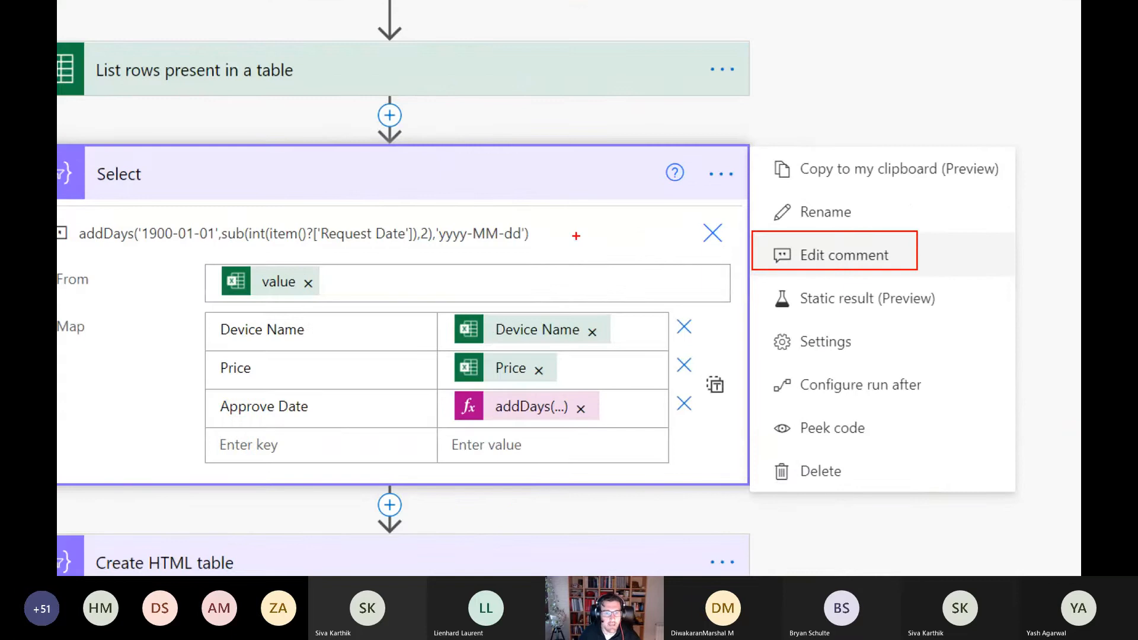
{"action": "left_click_drag", "start_coordinate": [535, 227], "coordinate": [662, 178]}
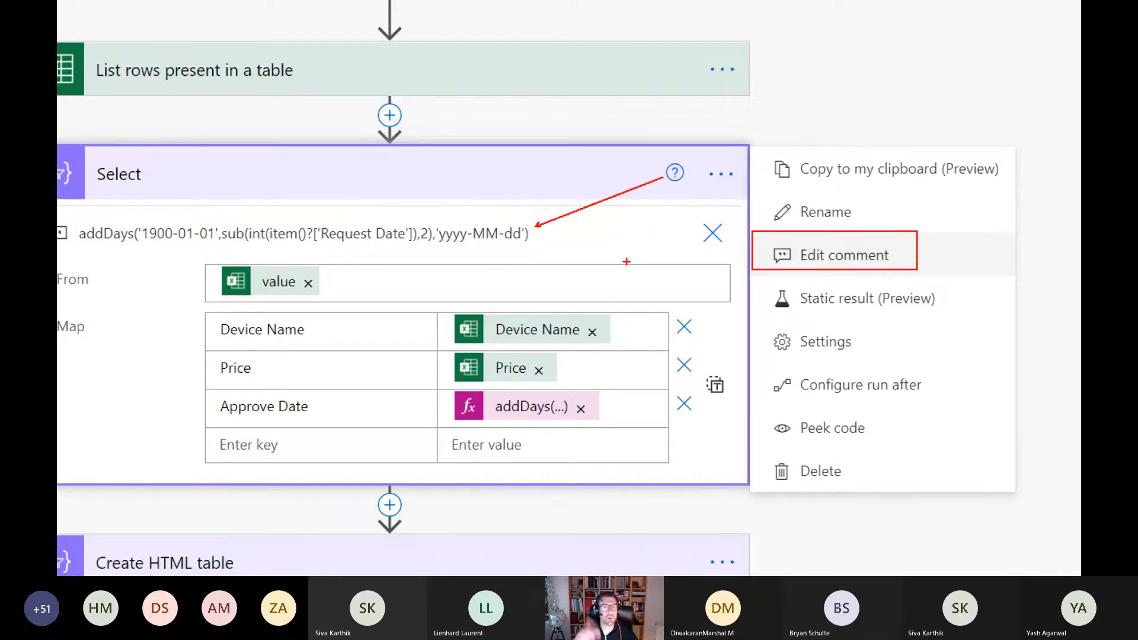
{"action": "key", "text": "Escape"}
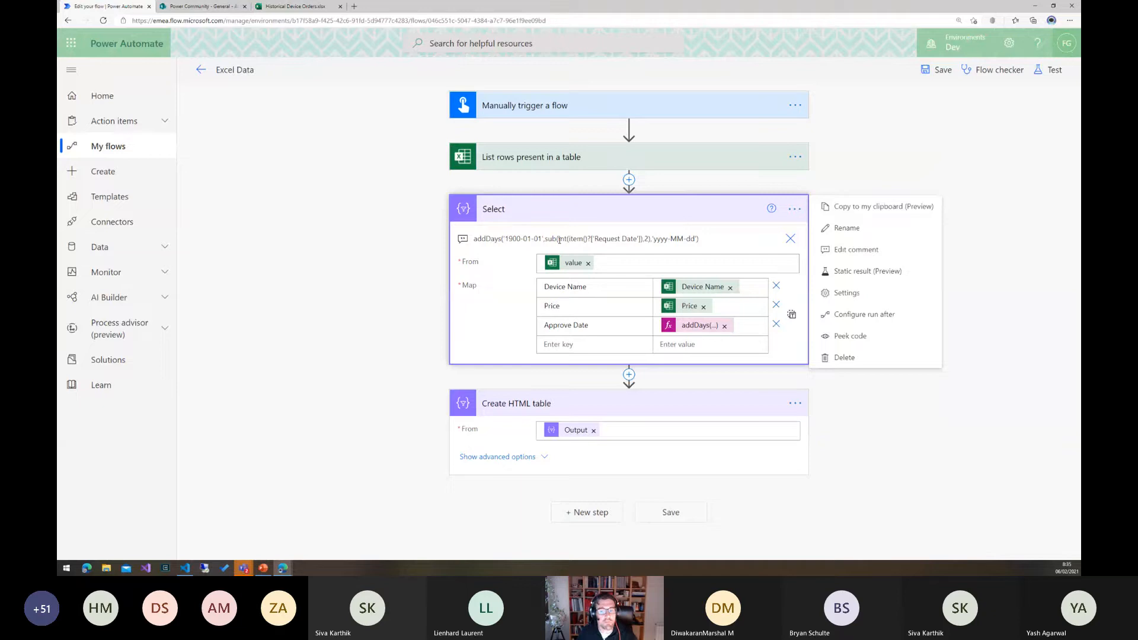
{"action": "left_click", "coordinate": [977, 365]}
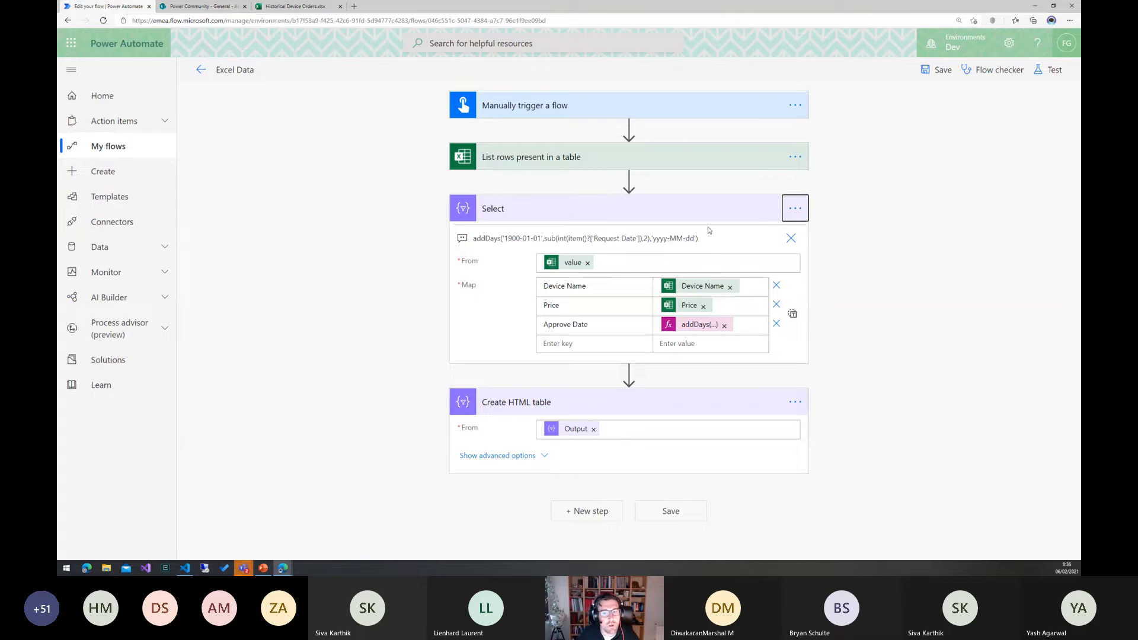
Save the flow and run it with a manual test.
{"action": "left_click", "coordinate": [937, 74]}
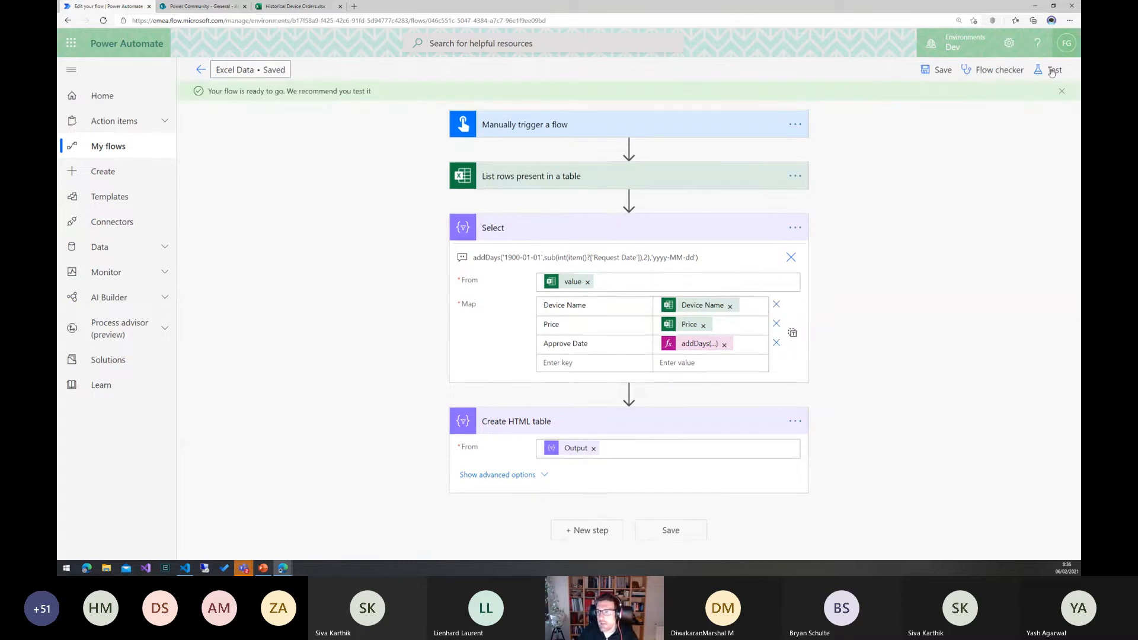
{"action": "left_click", "coordinate": [1050, 71]}
{"action": "left_click", "coordinate": [920, 101]}
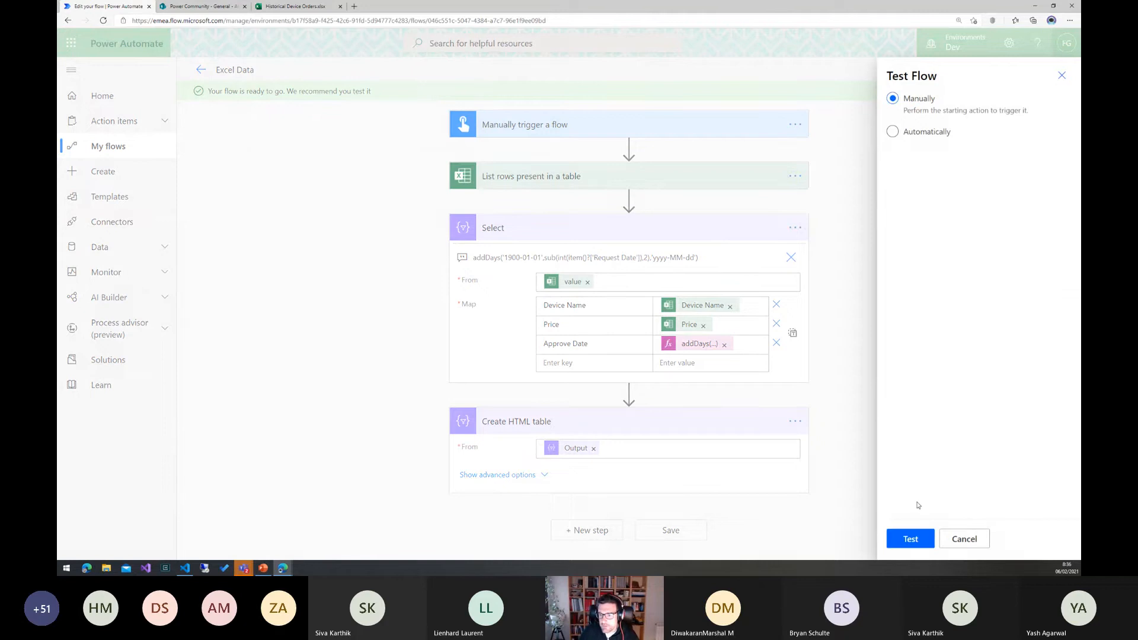
{"action": "left_click", "coordinate": [909, 535]}
{"action": "left_click", "coordinate": [910, 538]}
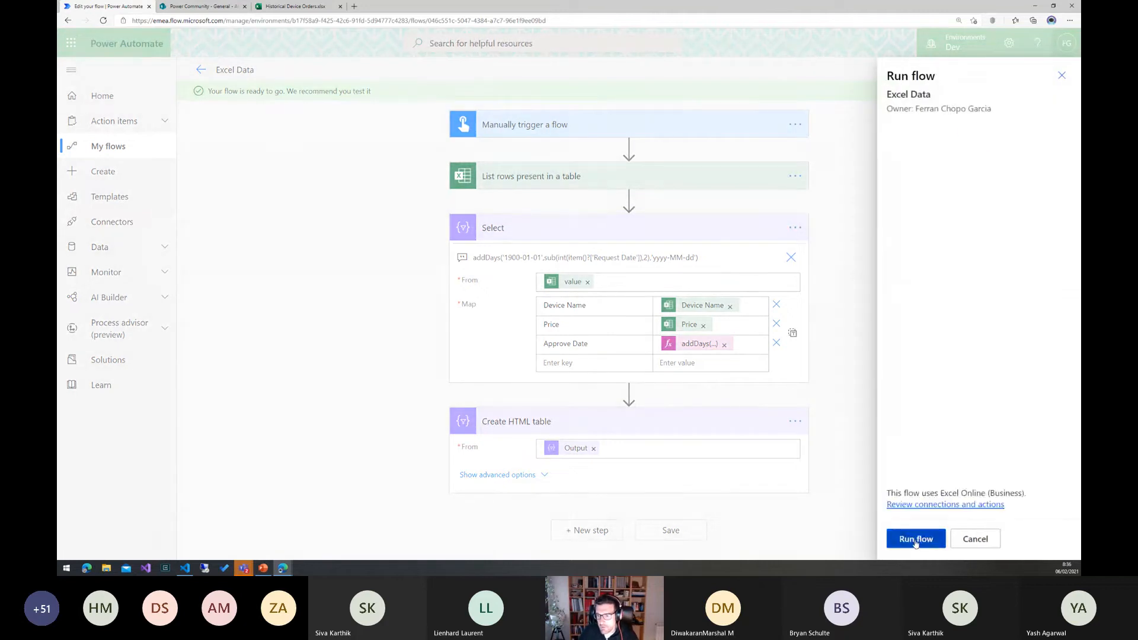
{"action": "left_click", "coordinate": [911, 539]}
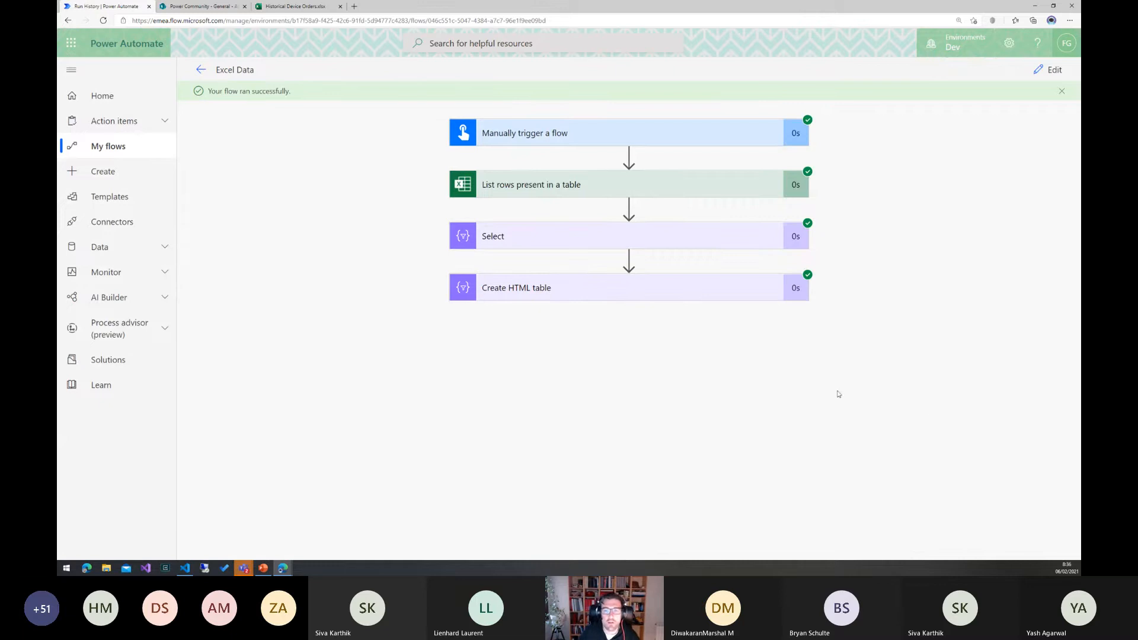
Expand the Create HTML table result of the run and examine the Approve Date column in its output.
{"action": "left_click", "coordinate": [669, 294]}
{"action": "scroll", "coordinate": [699, 320], "scroll_direction": "down", "scroll_amount": 5}
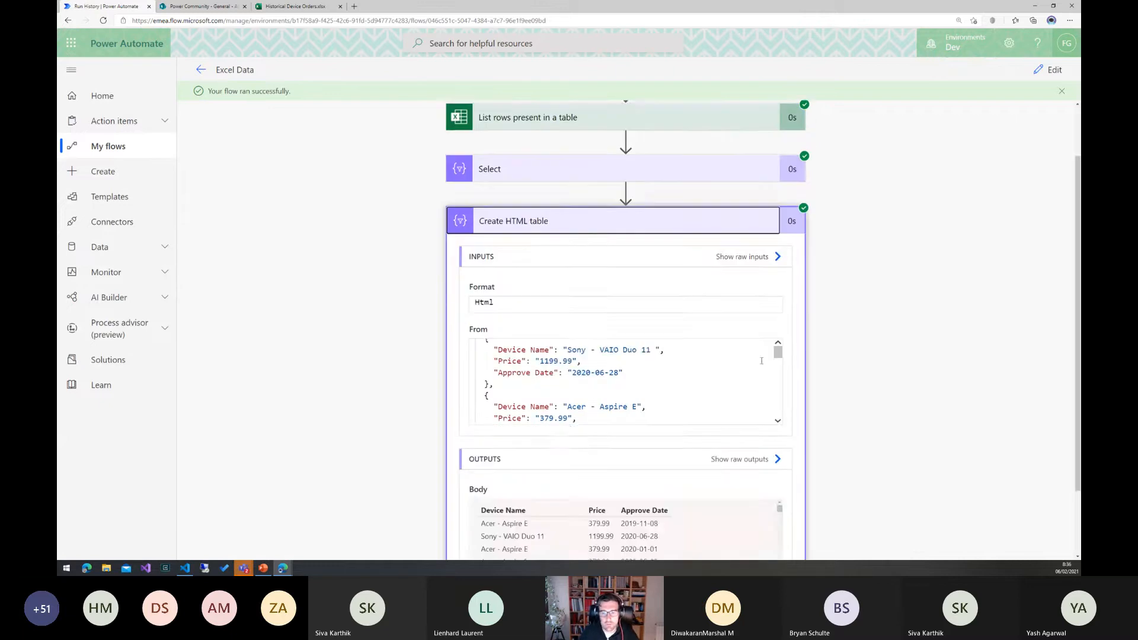
{"action": "key", "text": "ctrl+1"}
{"action": "left_click", "coordinate": [669, 459]}
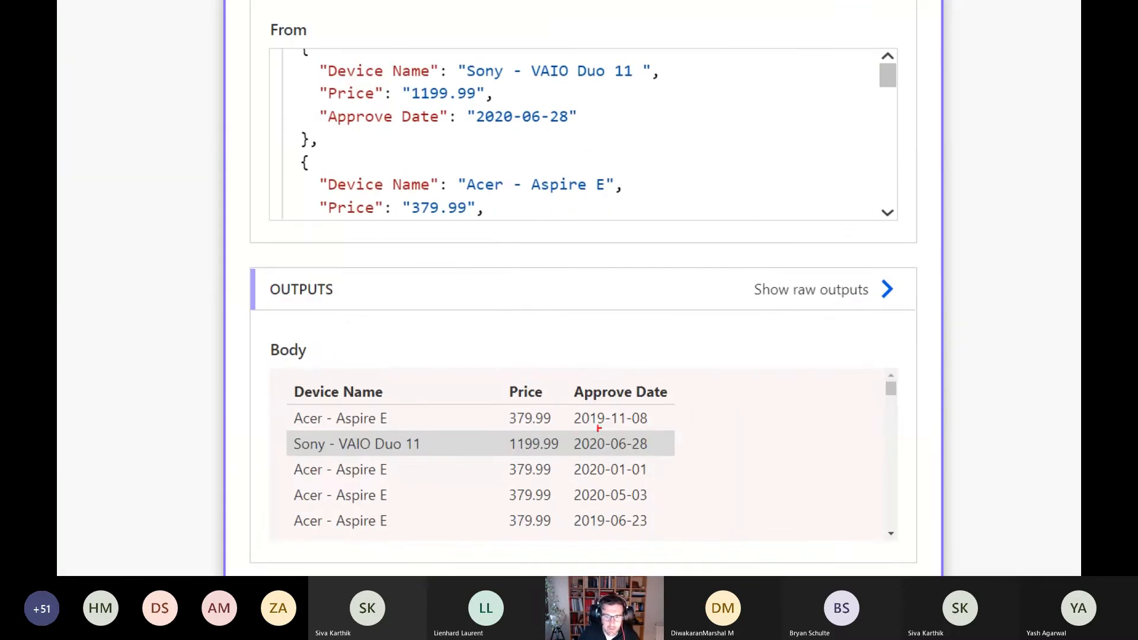
{"action": "left_click_drag", "start_coordinate": [556, 396], "coordinate": [668, 542]}
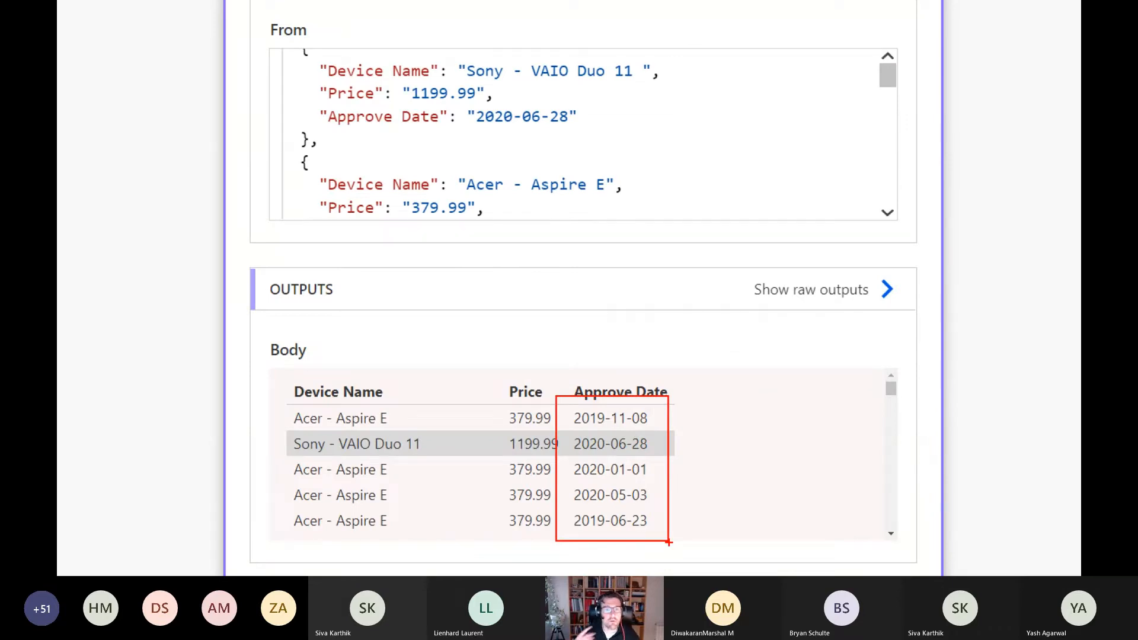
{"action": "key", "text": "Escape"}
Reopen the flow for editing and examine the DateTime Format setting among the advanced options of List rows present in a table.
{"action": "left_click", "coordinate": [1047, 70]}
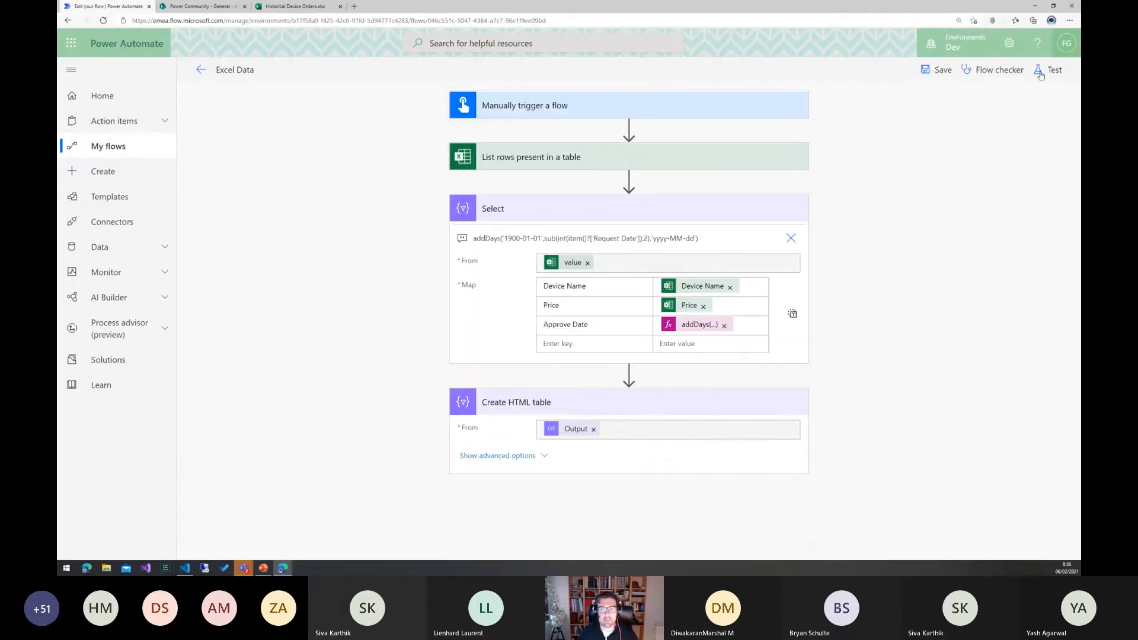
{"action": "left_click", "coordinate": [572, 158]}
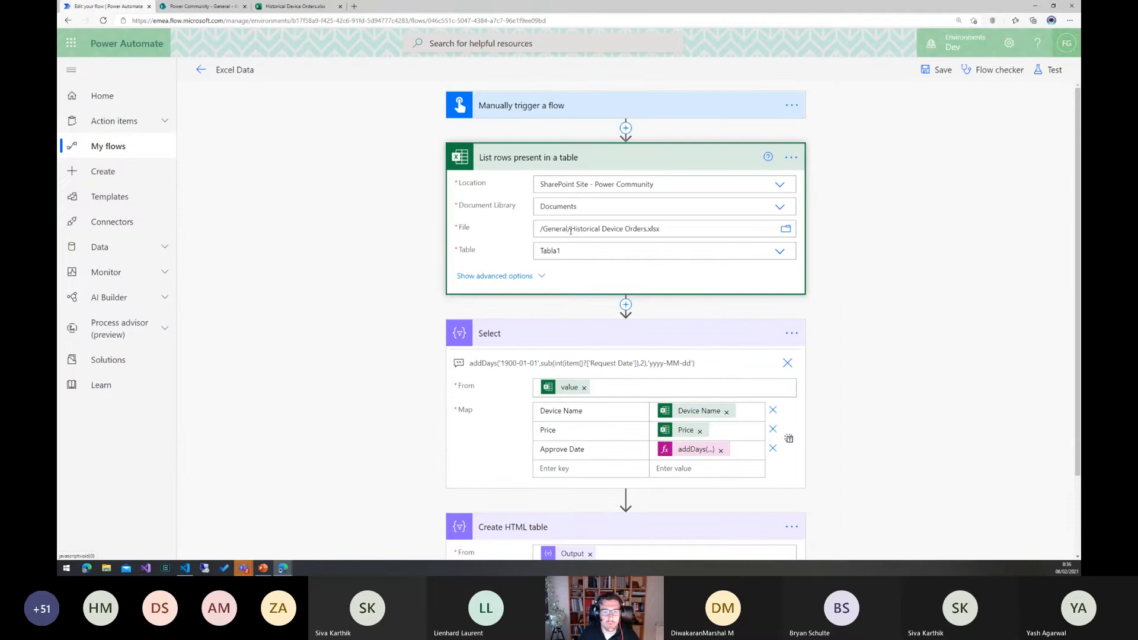
{"action": "left_click", "coordinate": [470, 275]}
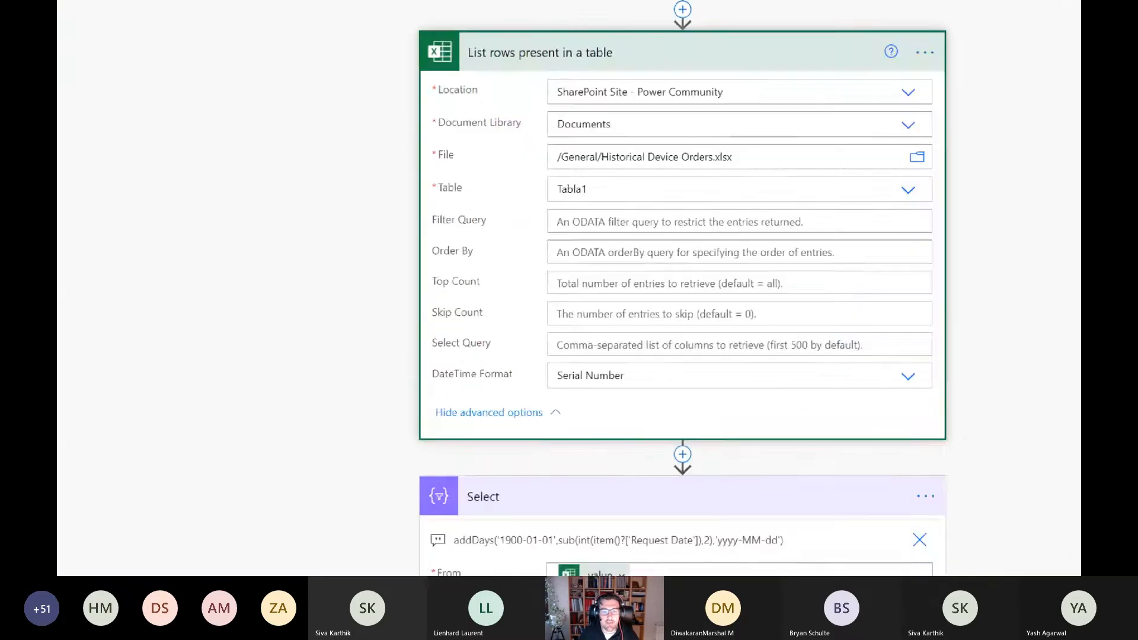
{"action": "left_click_drag", "start_coordinate": [439, 366], "coordinate": [616, 375]}
{"action": "left_click_drag", "start_coordinate": [731, 369], "coordinate": [822, 396]}
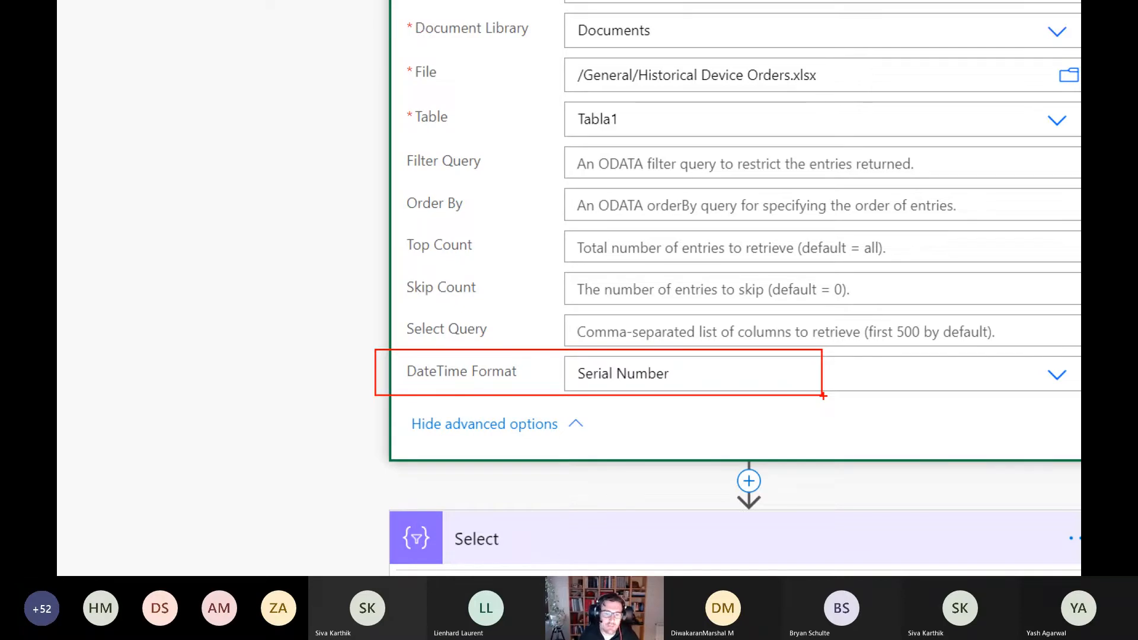
{"action": "key", "text": "Escape"}
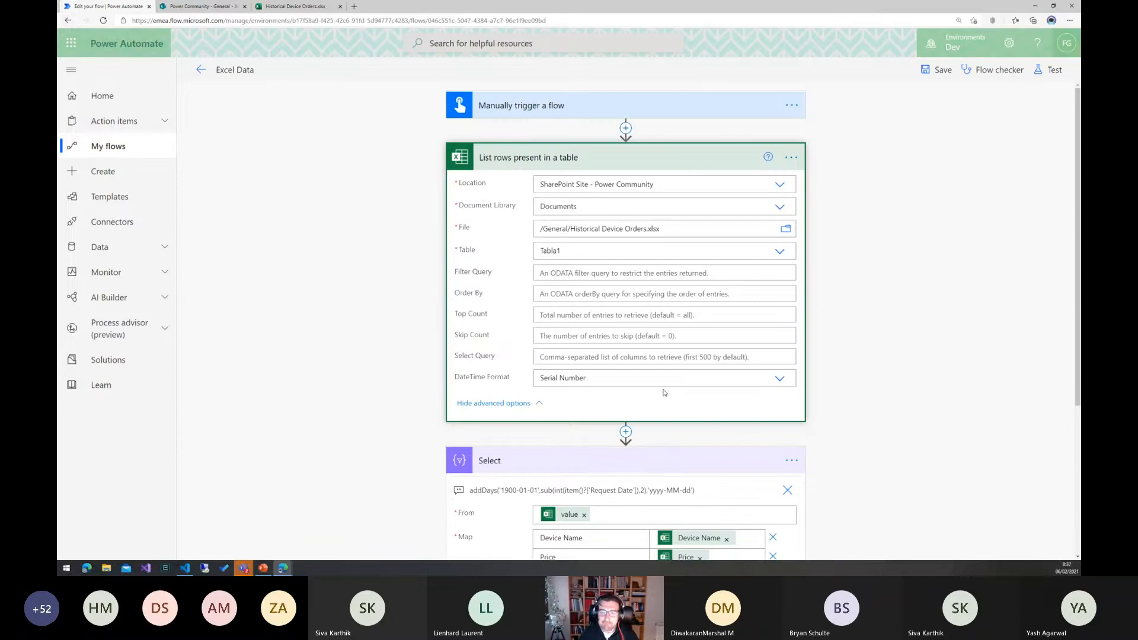
Leave the flow editor and return to the flow's details page.
{"action": "scroll", "coordinate": [665, 393], "scroll_direction": "down", "scroll_amount": 3}
{"action": "scroll", "coordinate": [793, 371], "scroll_direction": "up", "scroll_amount": 2}
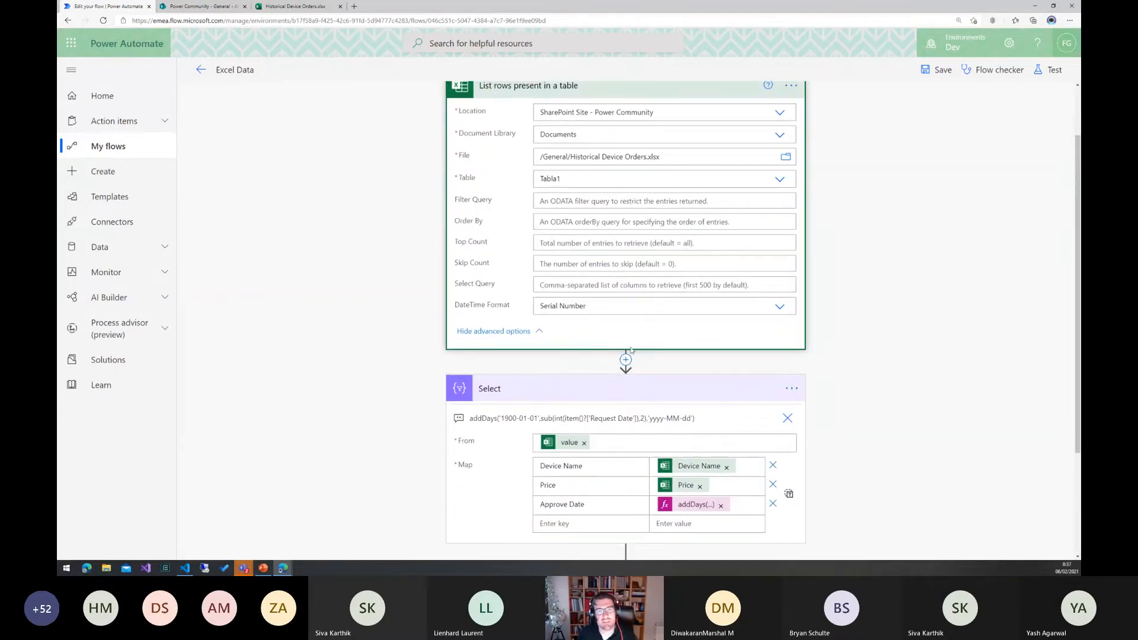
{"action": "left_click", "coordinate": [201, 71]}
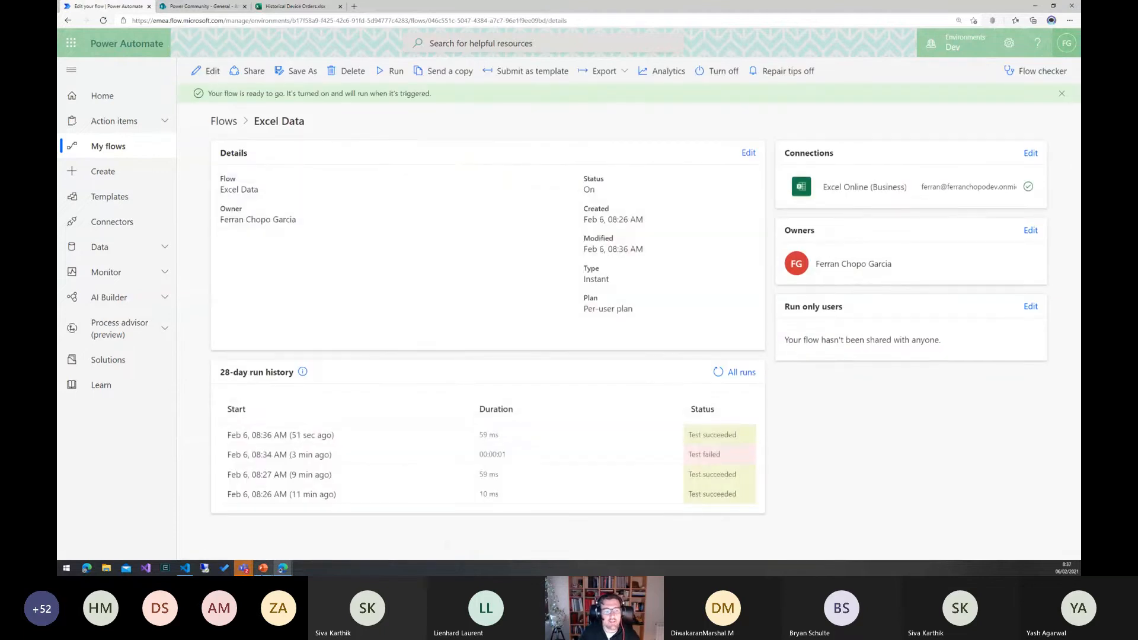
Switch to the PowerPoint presentation and start the slide show from the Working with data operations slide.
{"action": "key", "text": "alt+Tab"}
{"action": "scroll", "coordinate": [209, 451], "scroll_direction": "down", "scroll_amount": 2}
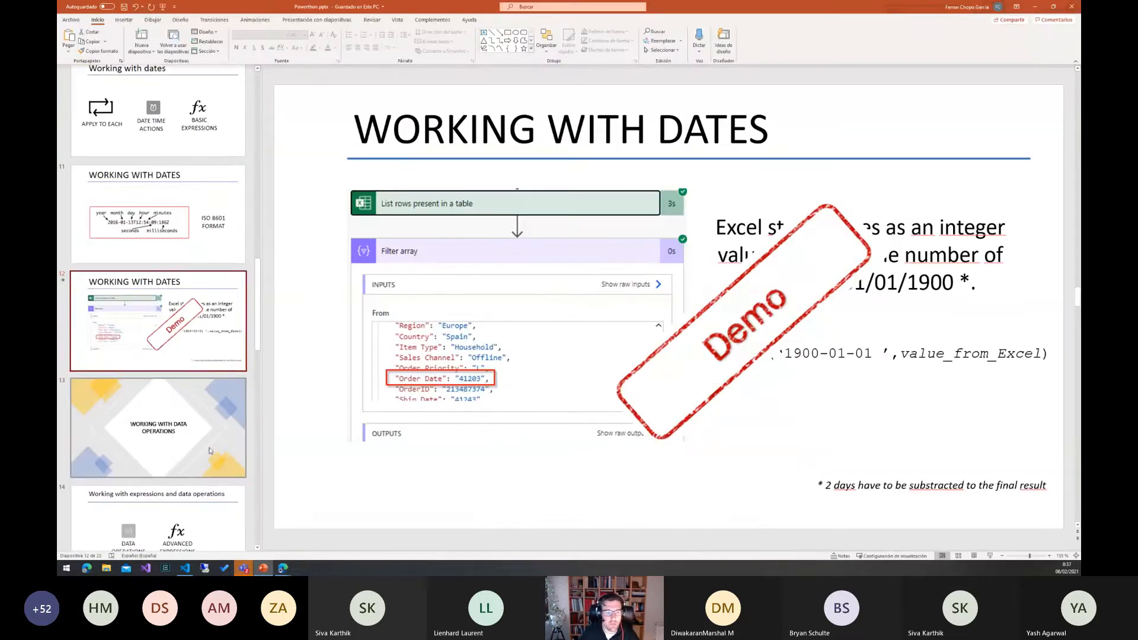
{"action": "left_click", "coordinate": [208, 451]}
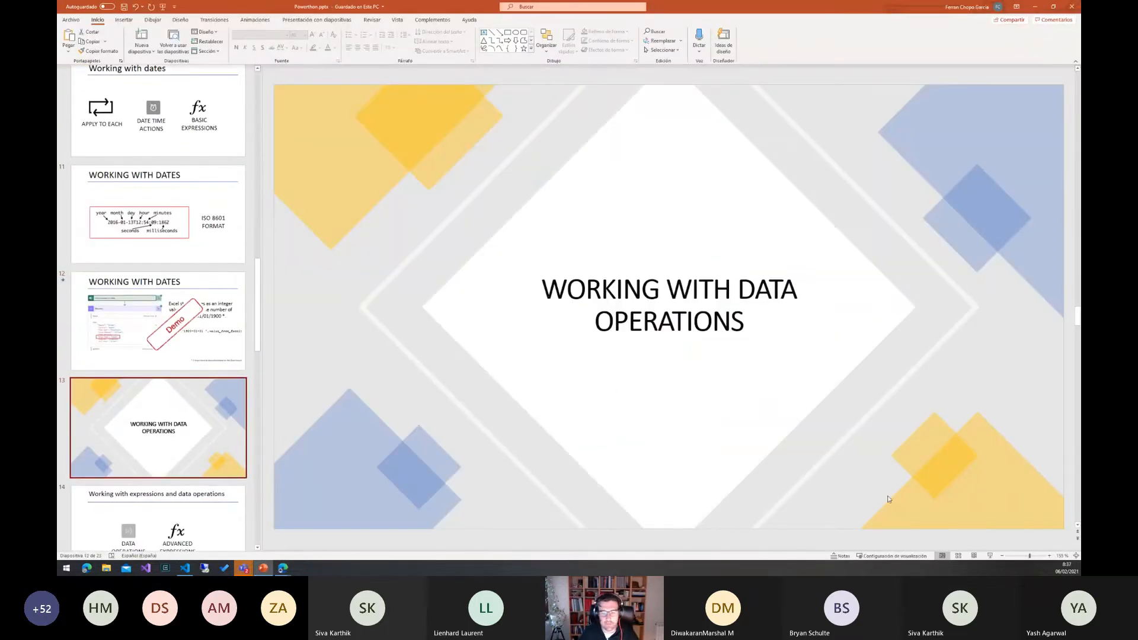
{"action": "left_click", "coordinate": [990, 555]}
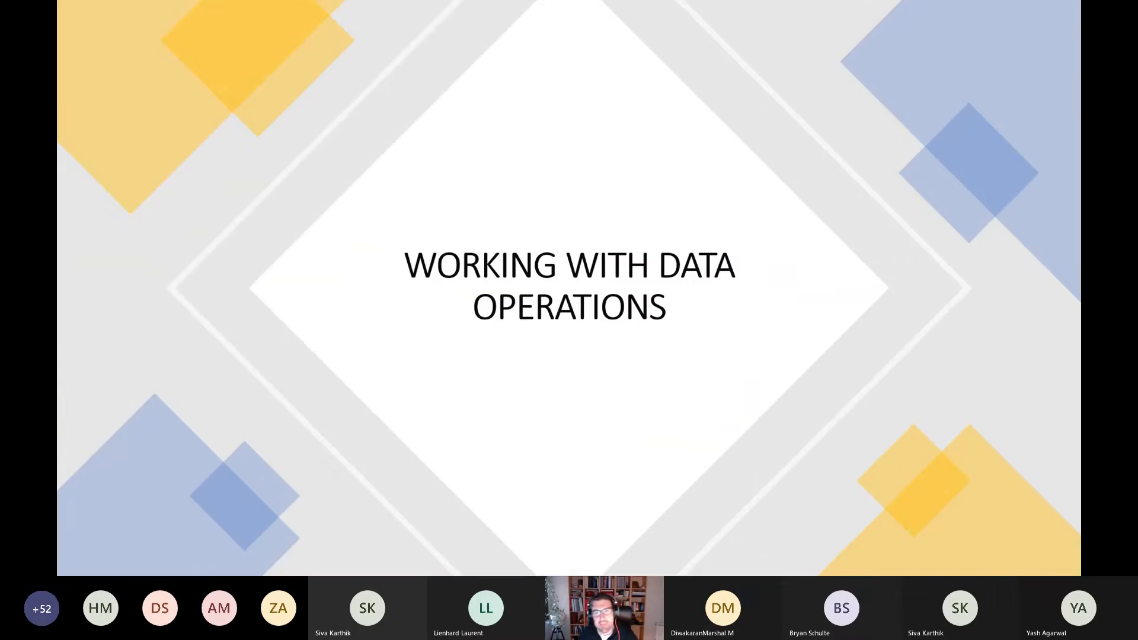
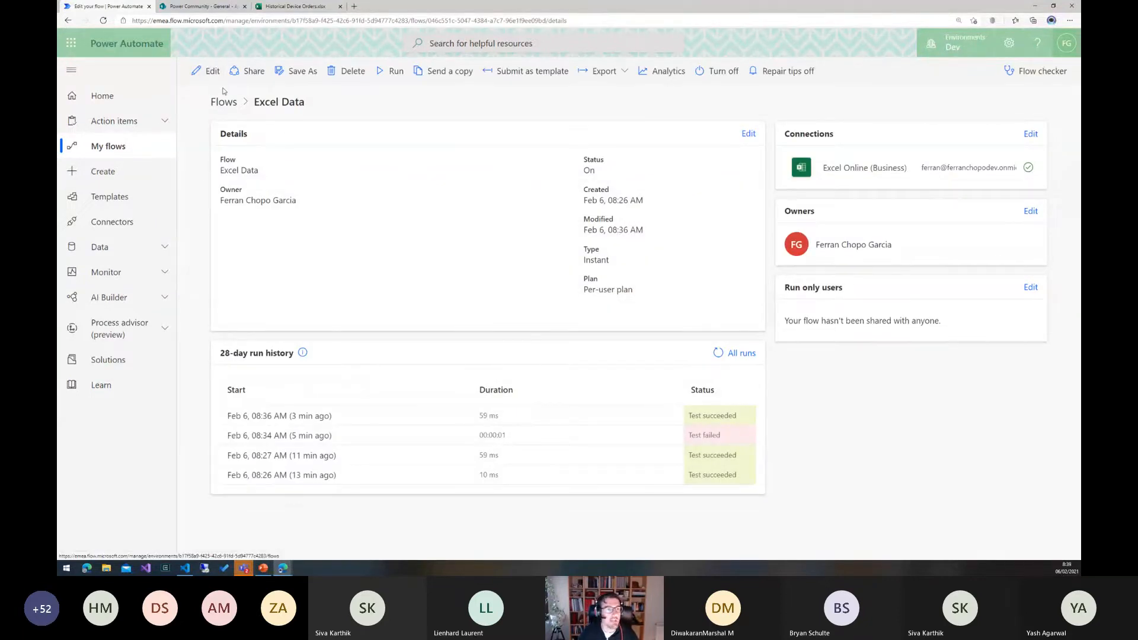
Open the Excel Data flow for editing and expand List rows present in a table to review its source file and table.
{"action": "left_click", "coordinate": [213, 72]}
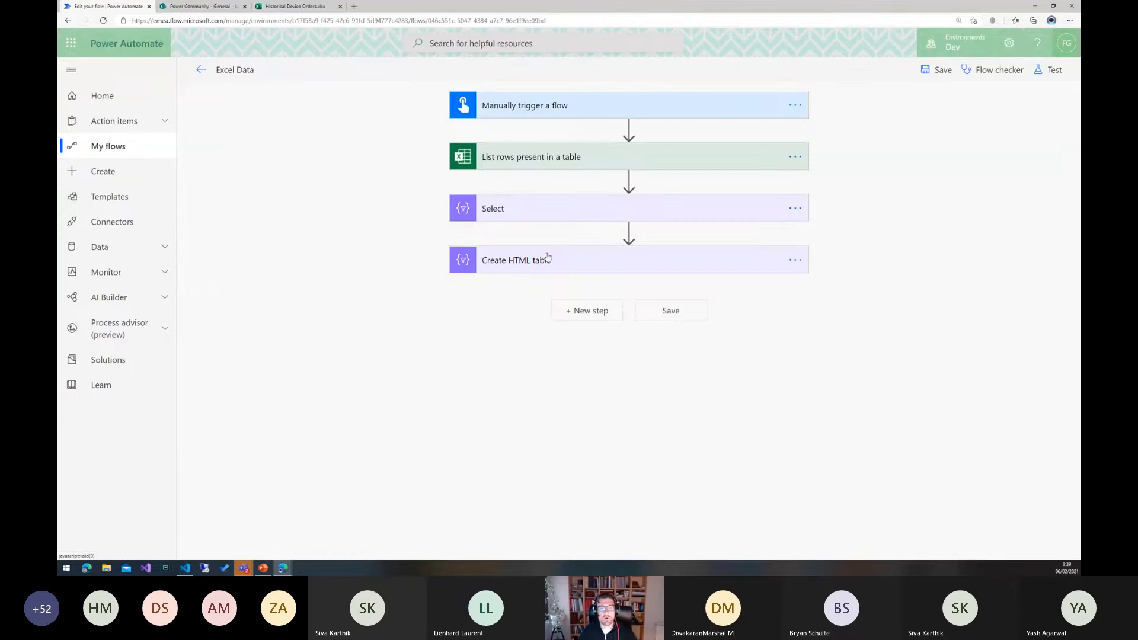
{"action": "left_click", "coordinate": [527, 161]}
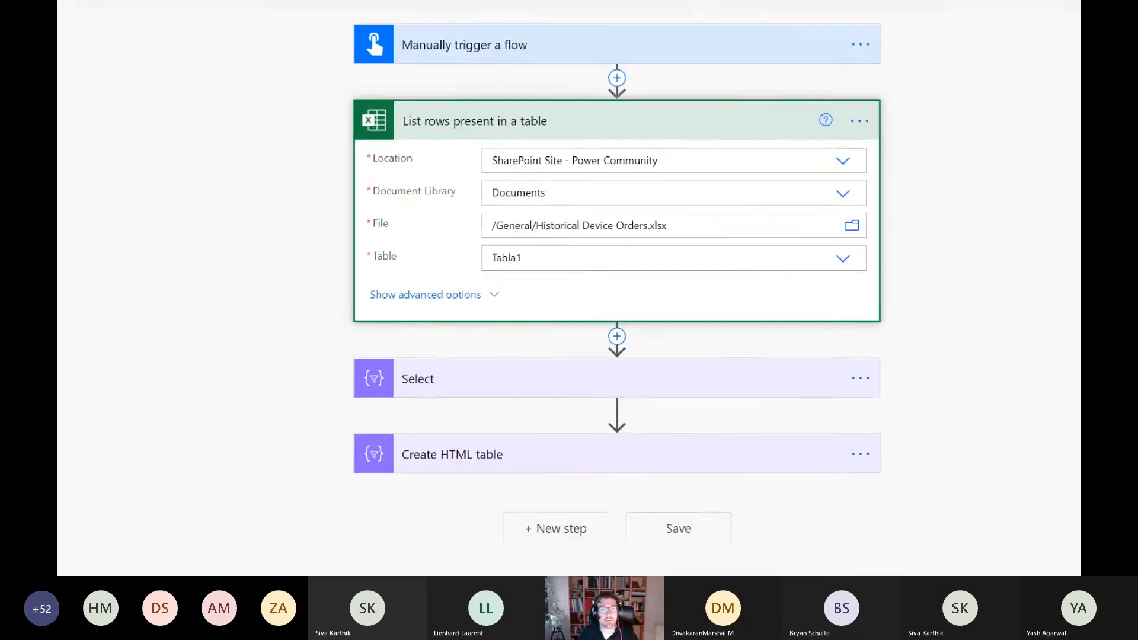
{"action": "left_click", "coordinate": [654, 236]}
{"action": "left_click_drag", "start_coordinate": [597, 235], "coordinate": [590, 276]}
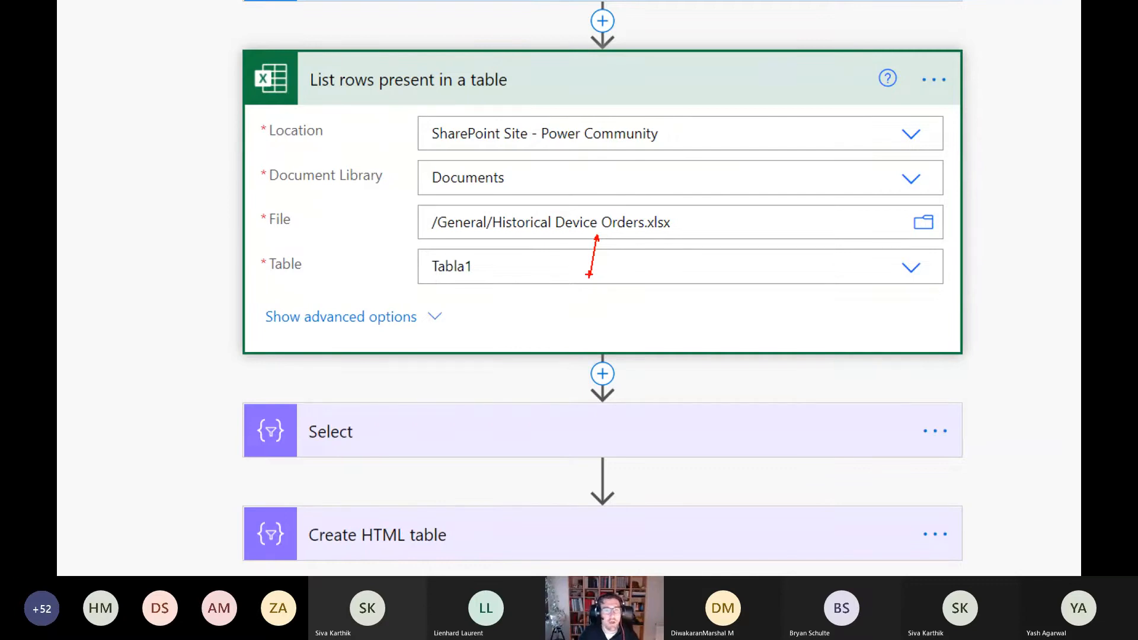
{"action": "key", "text": "Escape"}
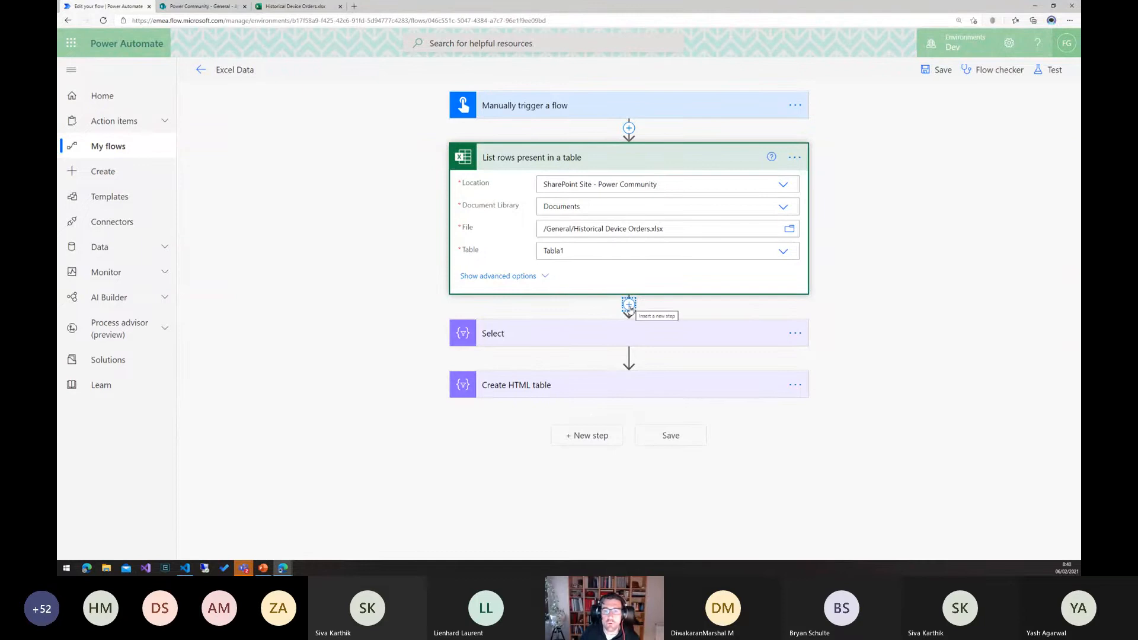
Insert a Filter array action between List rows present in a table and Select.
{"action": "left_click", "coordinate": [629, 305]}
{"action": "left_click", "coordinate": [626, 323]}
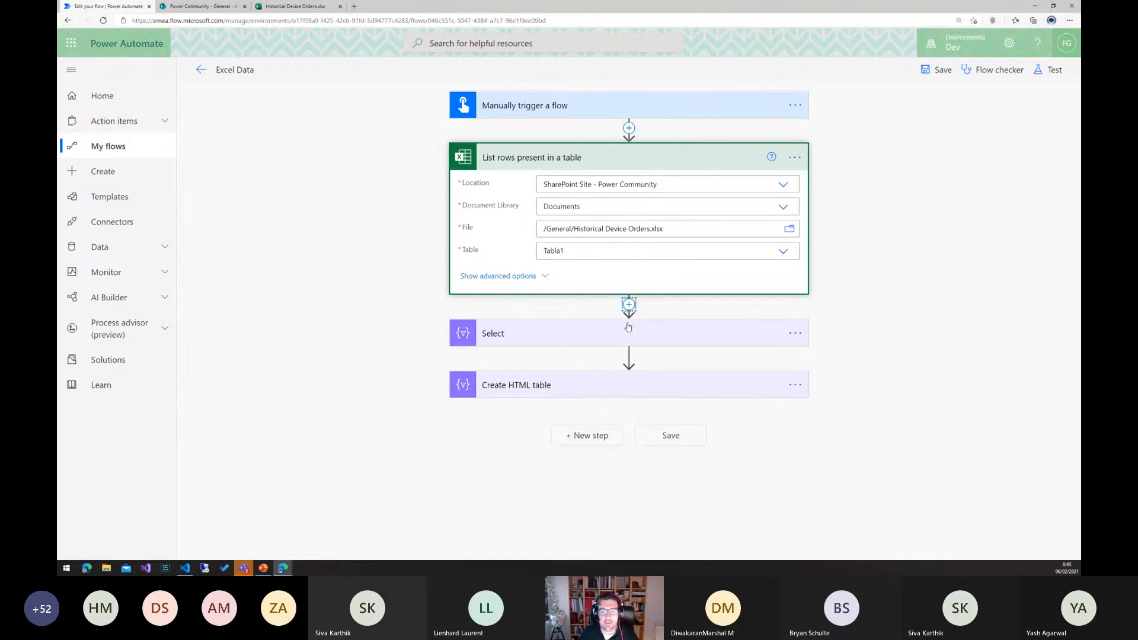
{"action": "type", "text": "filter"}
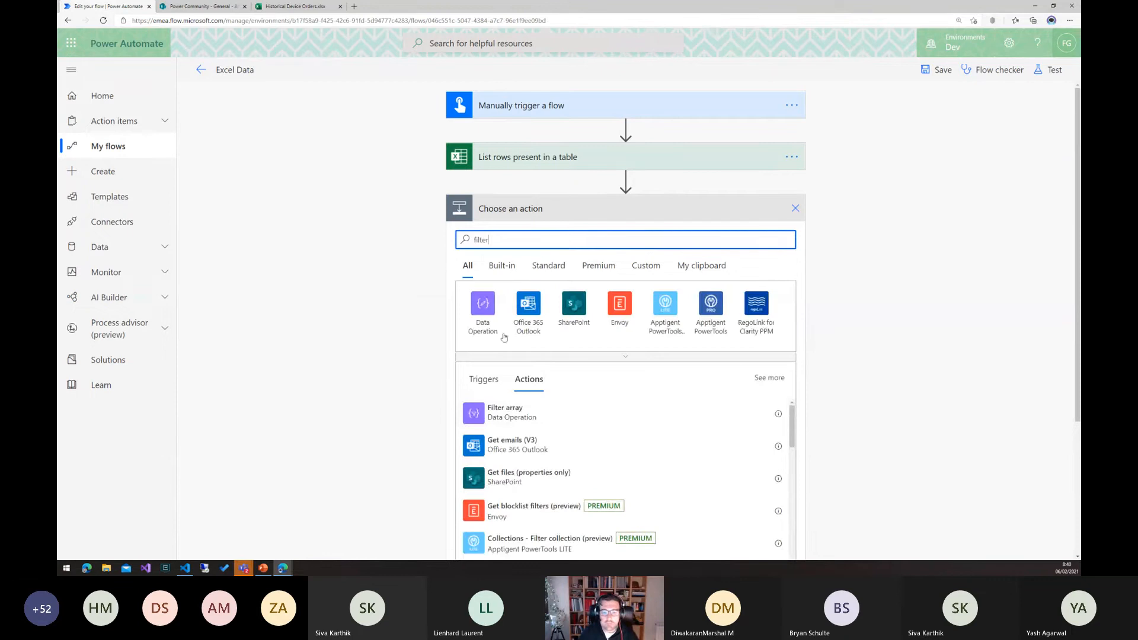
{"action": "left_click", "coordinate": [522, 411]}
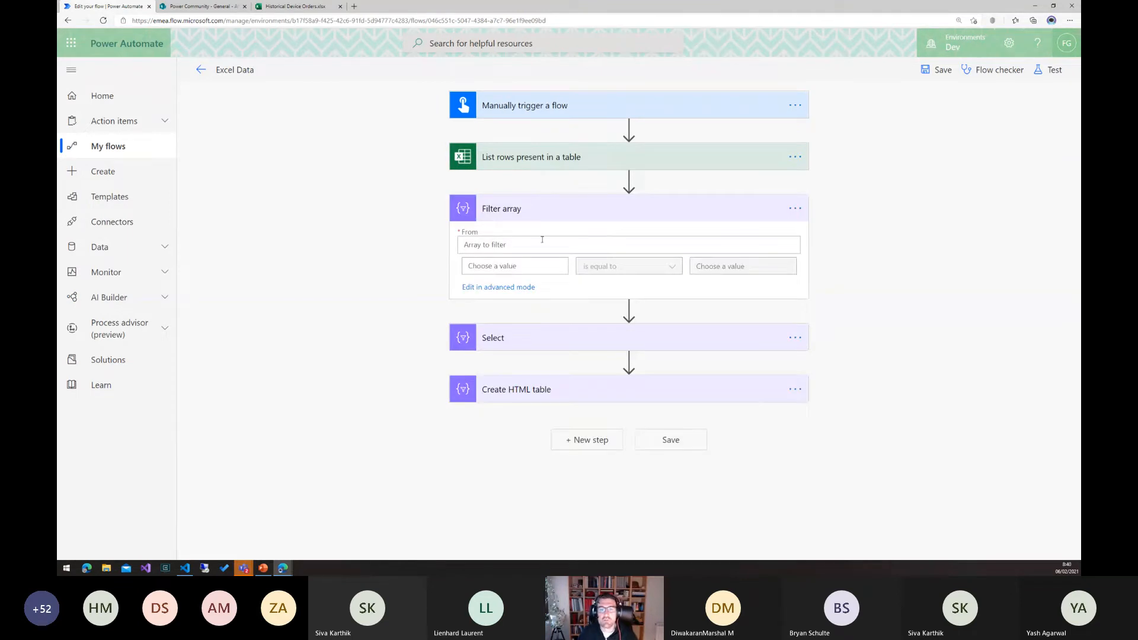
Set the Filter array source to value from List rows present in a table and its condition to Request Date is greater than.
{"action": "left_click", "coordinate": [855, 351]}
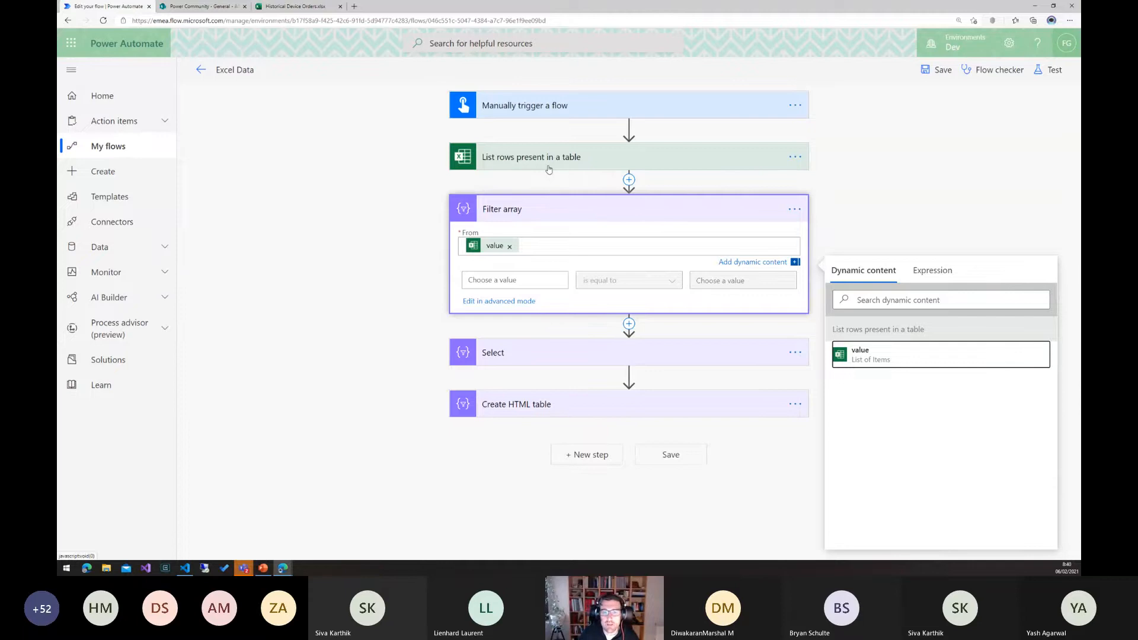
{"action": "left_click", "coordinate": [526, 277]}
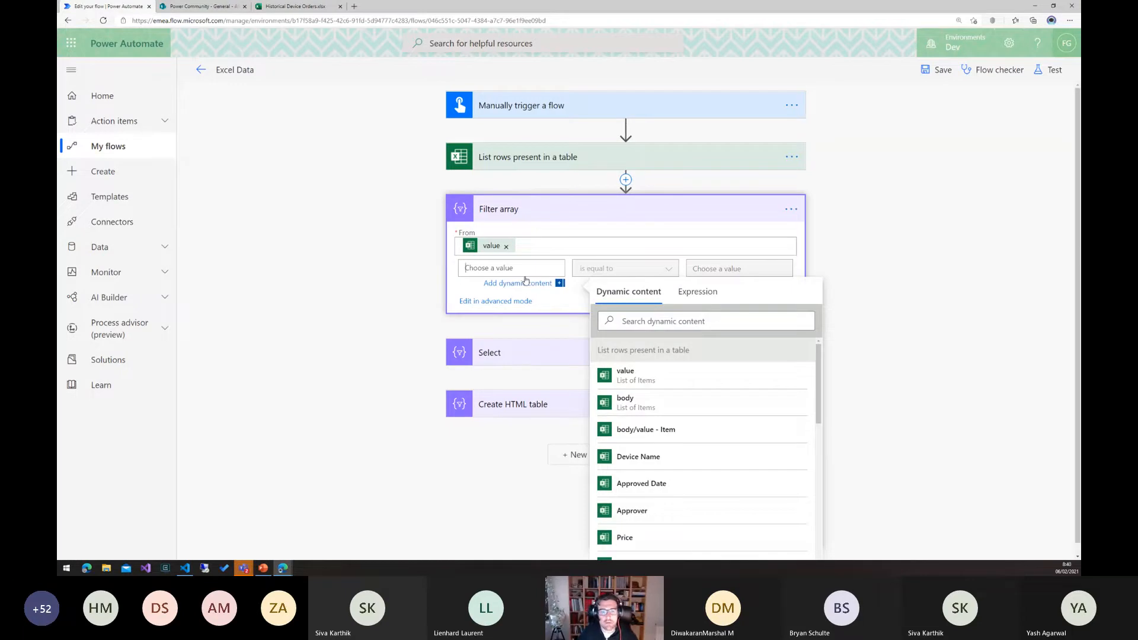
{"action": "scroll", "coordinate": [699, 452], "scroll_direction": "down", "scroll_amount": 2}
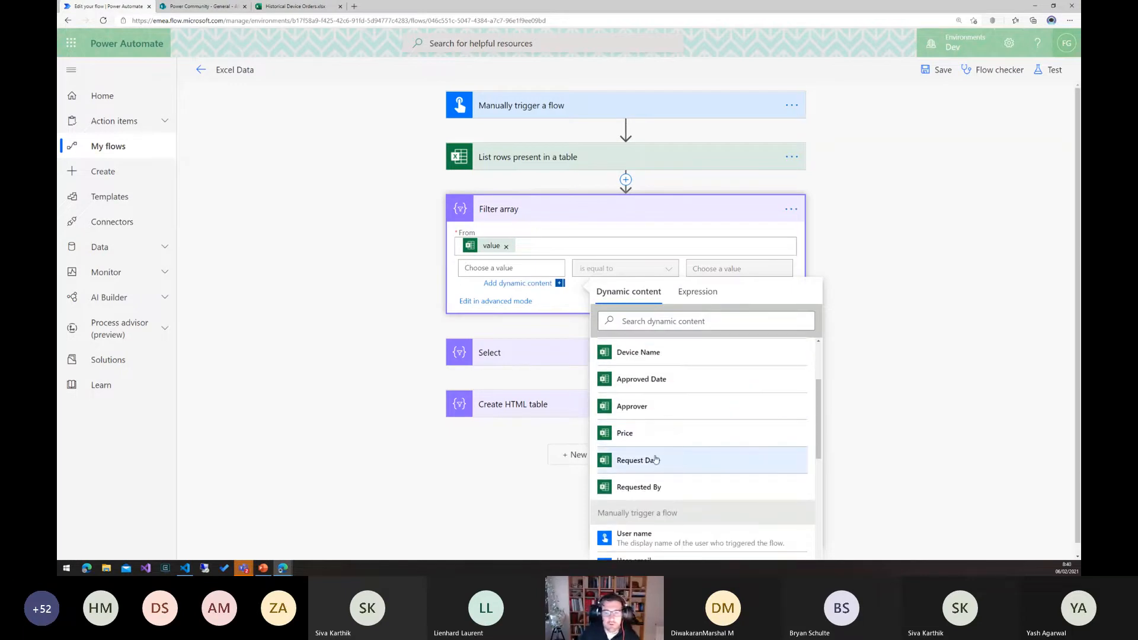
{"action": "left_click", "coordinate": [655, 460]}
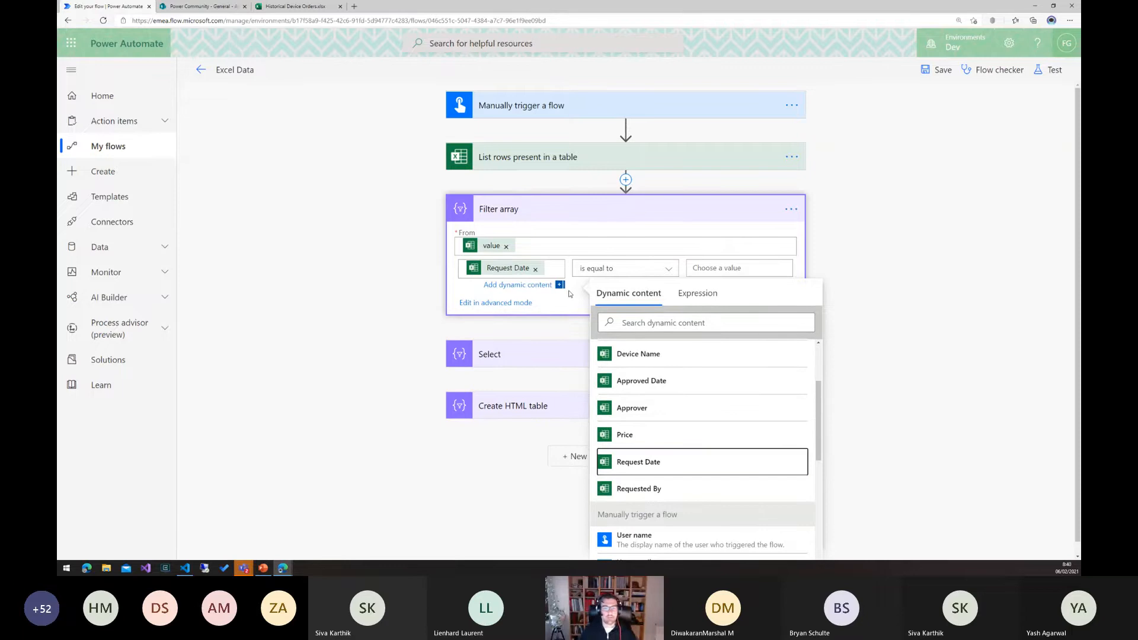
{"action": "left_click", "coordinate": [608, 275]}
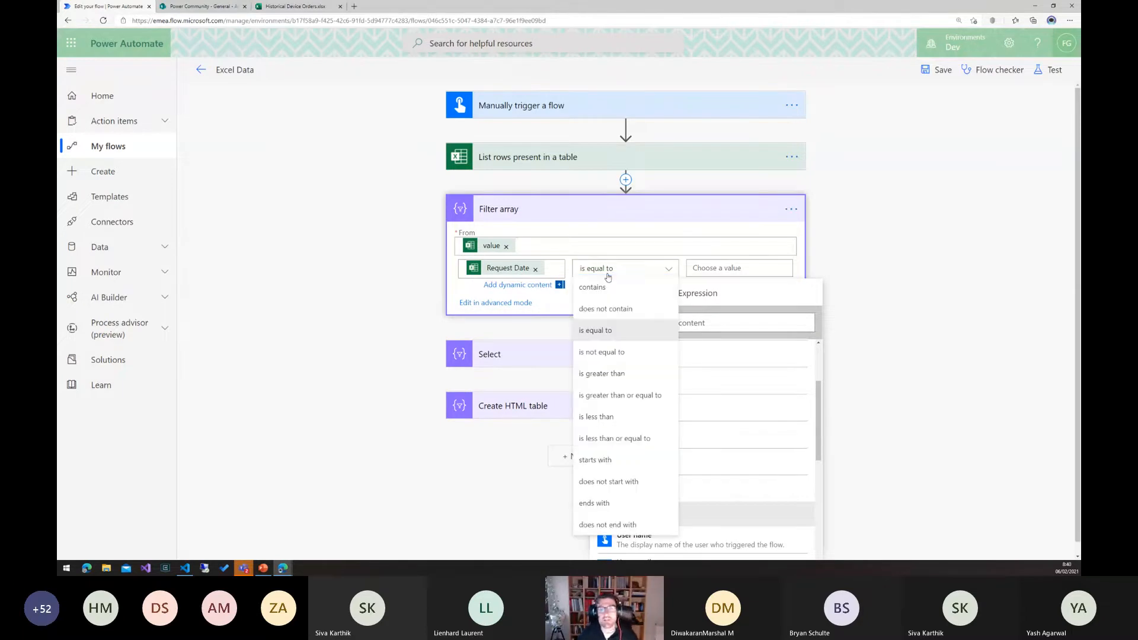
{"action": "left_click", "coordinate": [616, 373]}
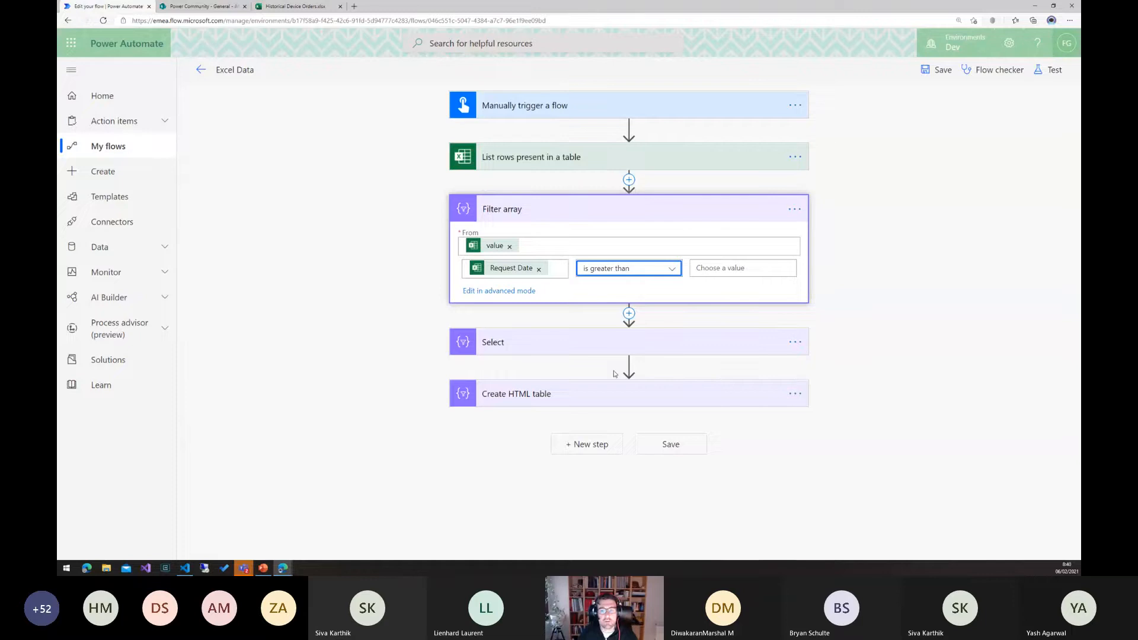
{"action": "left_click", "coordinate": [707, 270]}
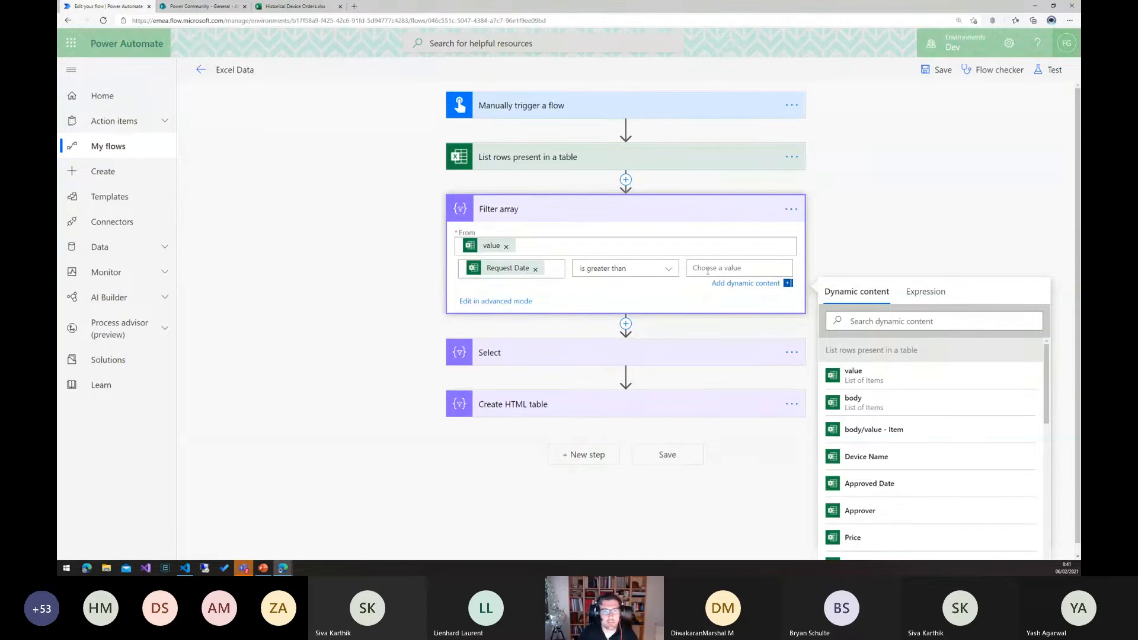
Insert a Compose data operation between List rows present in a table and Filter array.
{"action": "left_click", "coordinate": [625, 179]}
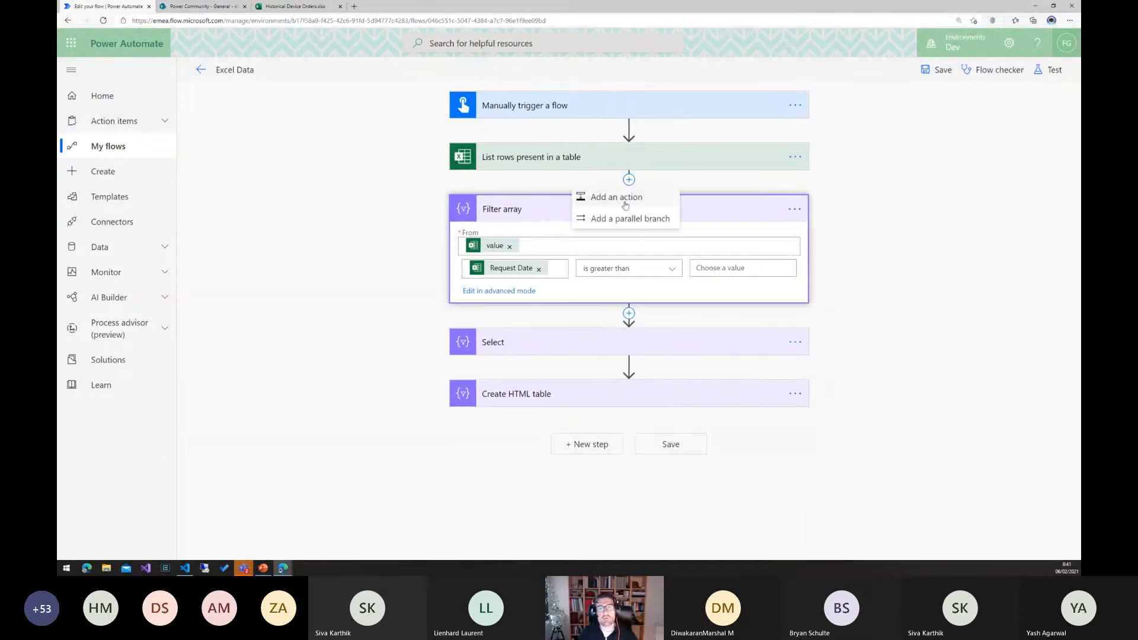
{"action": "left_click", "coordinate": [626, 199]}
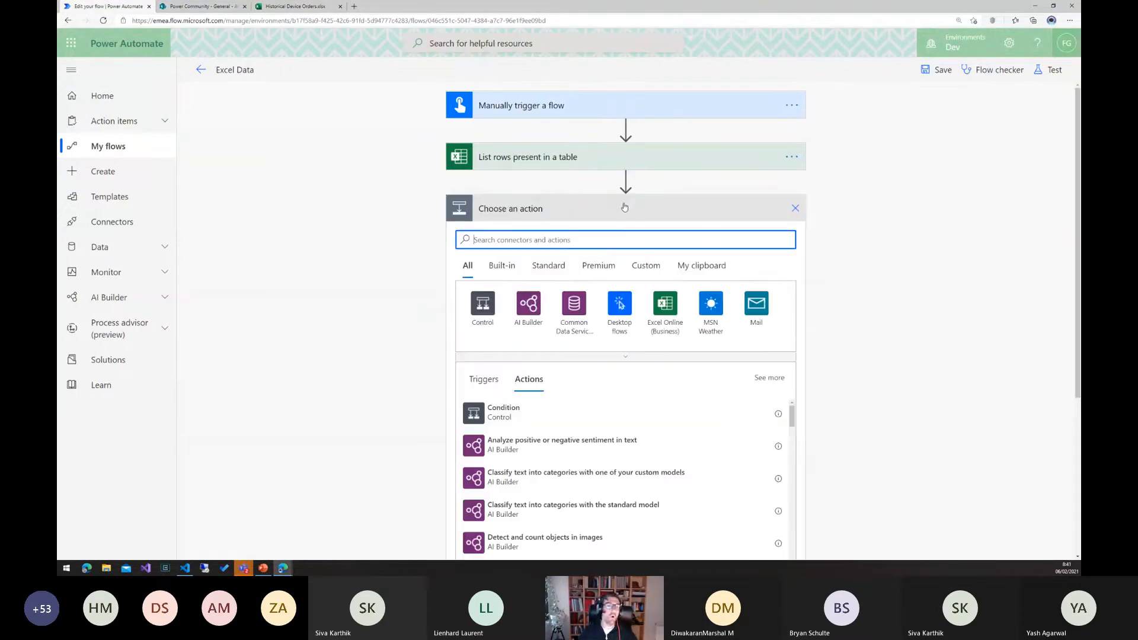
{"action": "type", "text": "compo"}
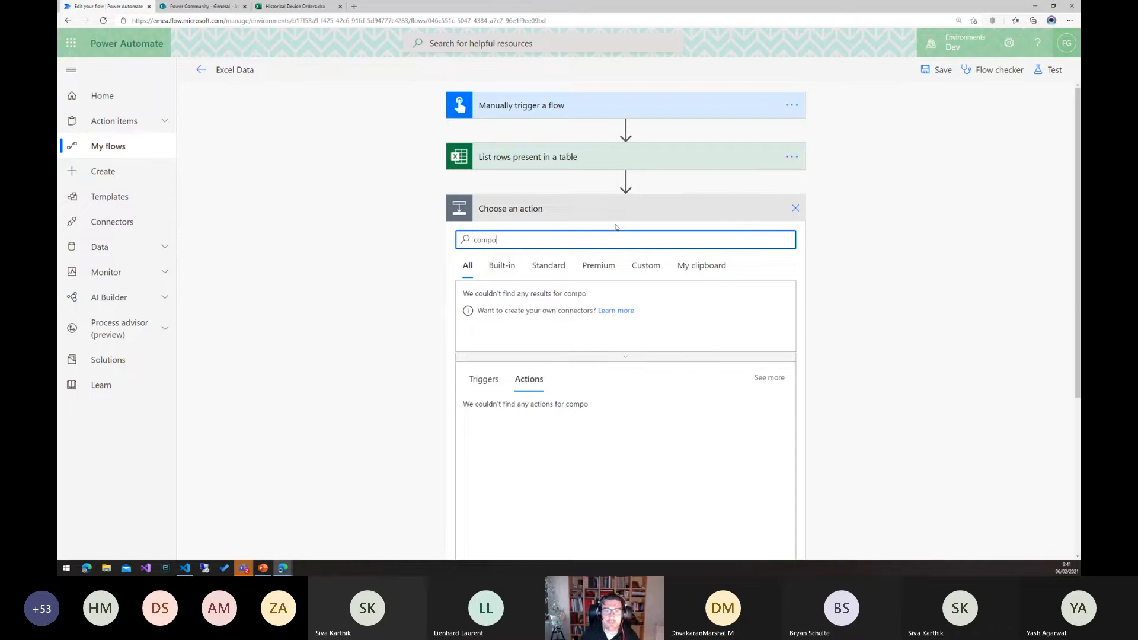
{"action": "left_click", "coordinate": [482, 305]}
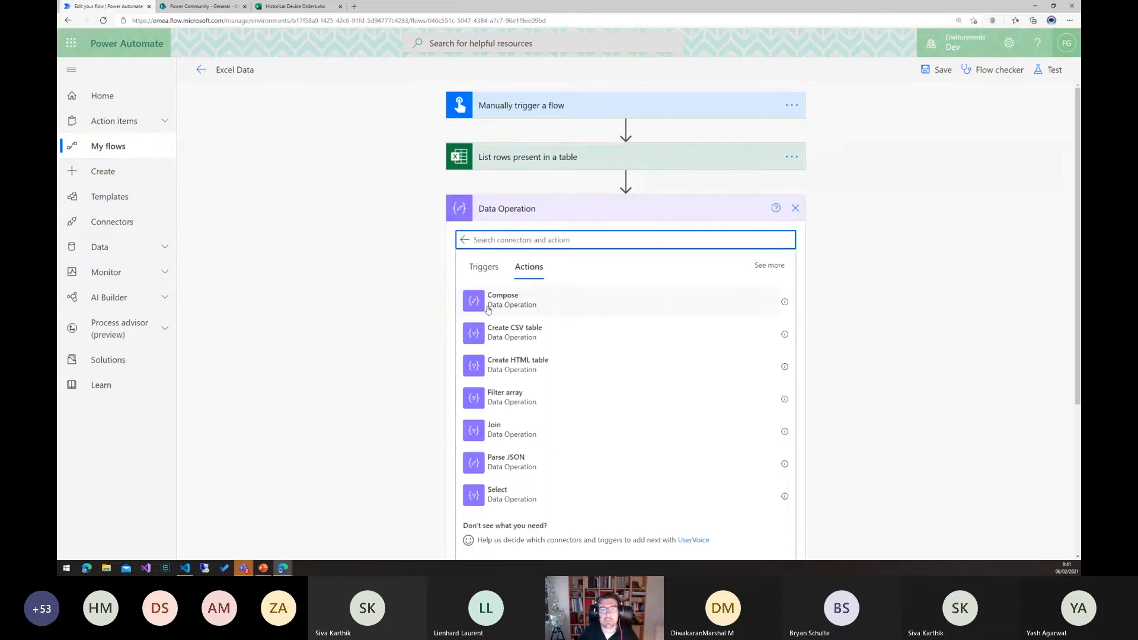
{"action": "left_click", "coordinate": [503, 300]}
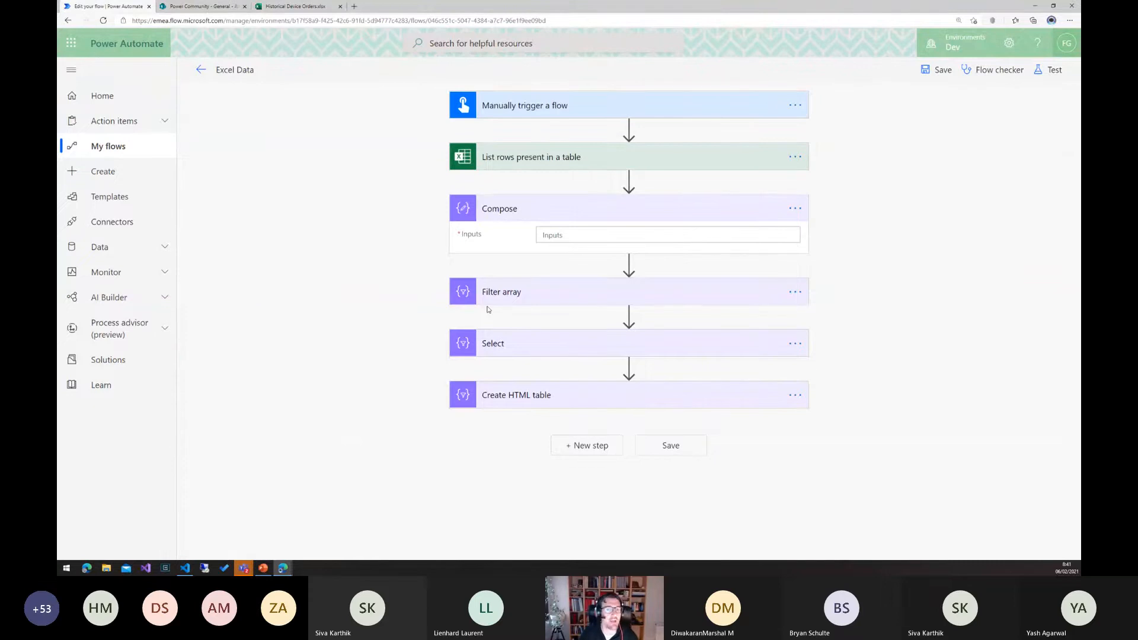
{"action": "left_click", "coordinate": [552, 236]}
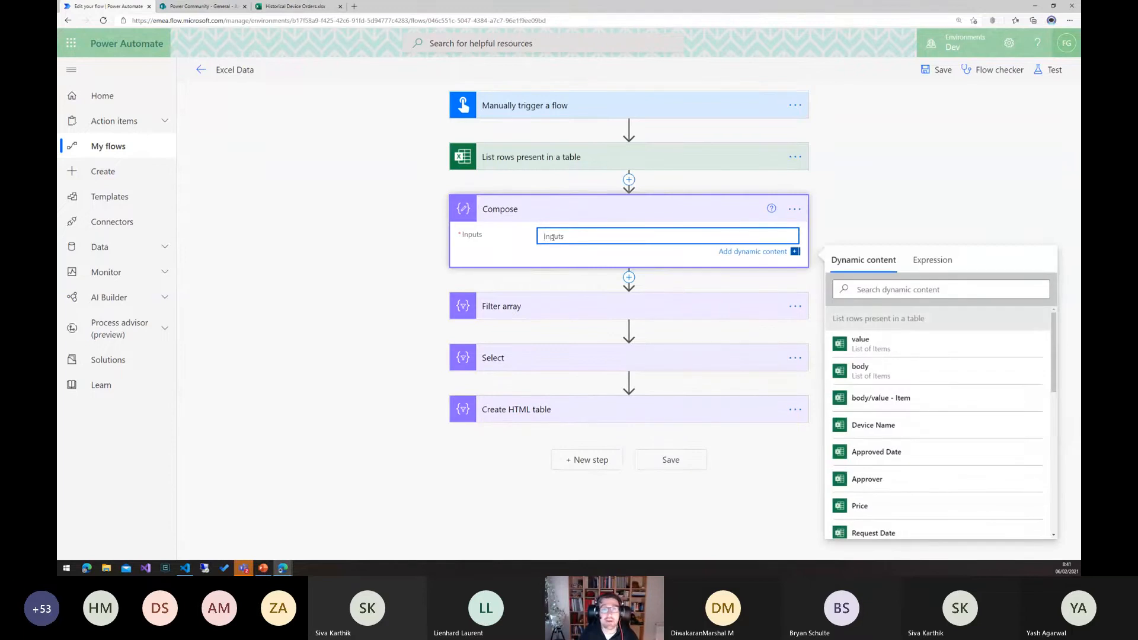
{"action": "key", "text": "alt+Tab"}
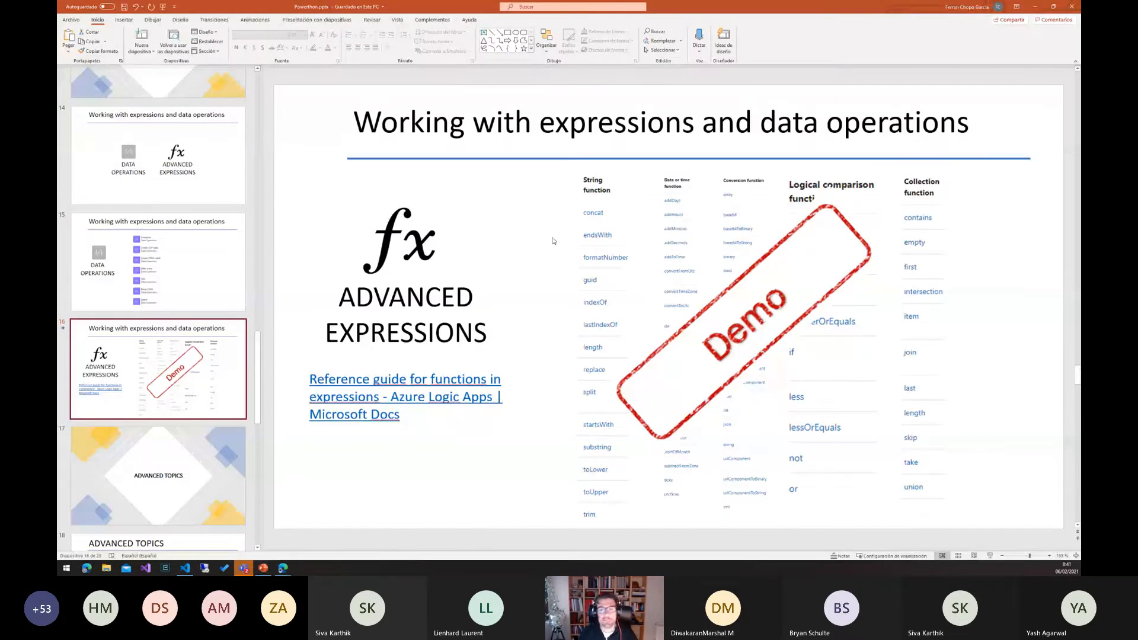
{"action": "key", "text": "alt+Tab"}
{"action": "left_click", "coordinate": [556, 64]}
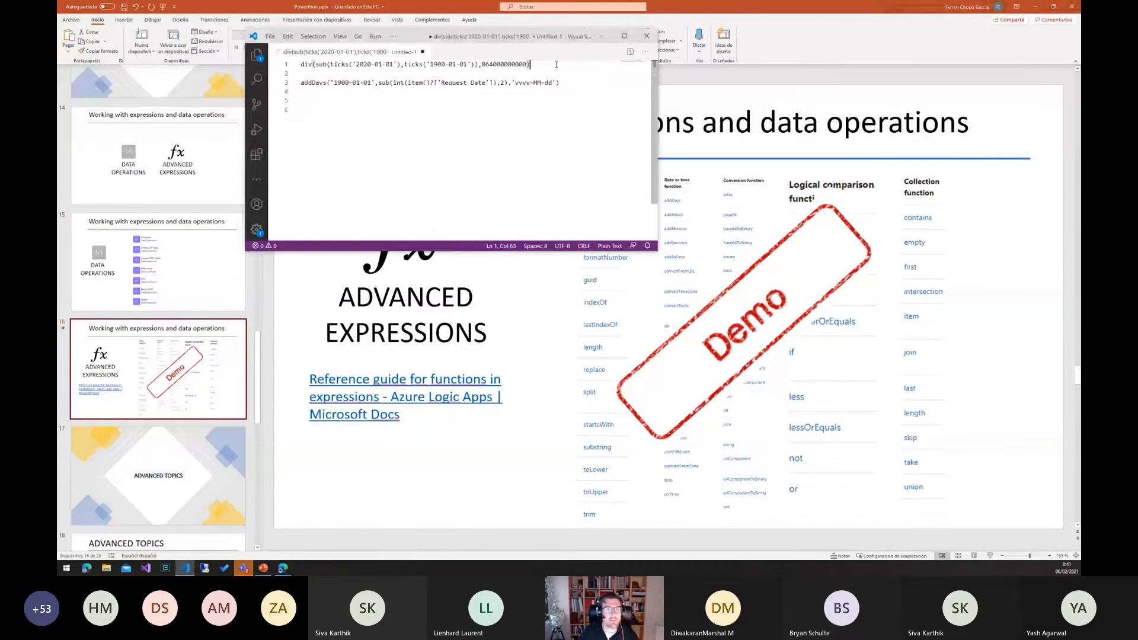
{"action": "key", "text": "shift+Home"}
{"action": "key", "text": "ctrl+c"}
{"action": "key", "text": "alt+Tab"}
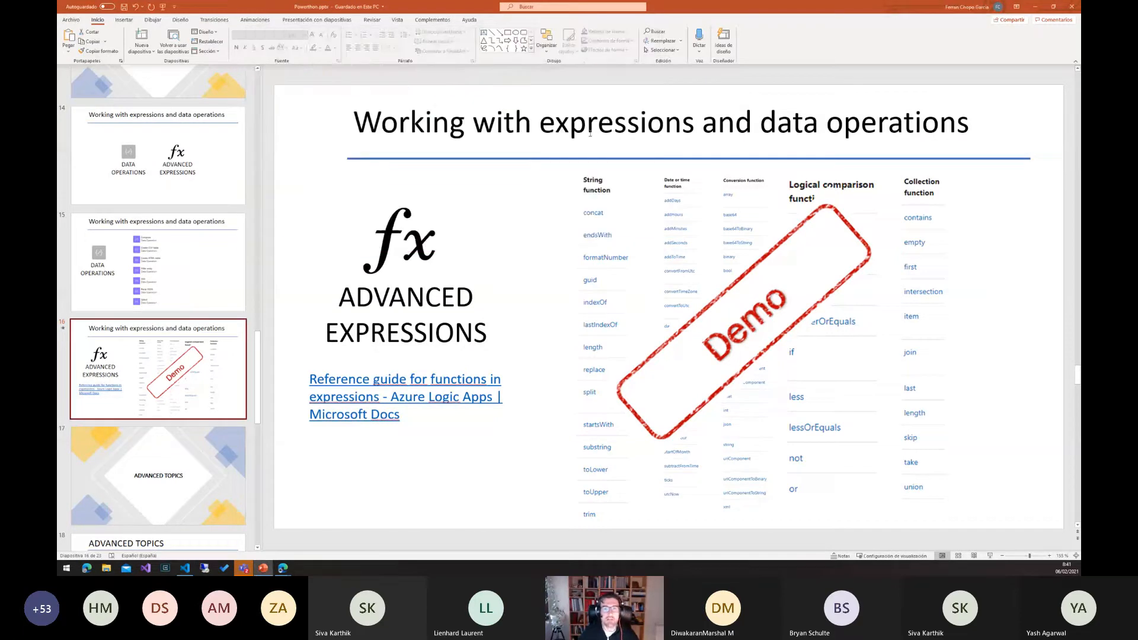
{"action": "key", "text": "alt+Tab"}
{"action": "left_click", "coordinate": [668, 231]}
{"action": "key", "text": "ctrl+v"}
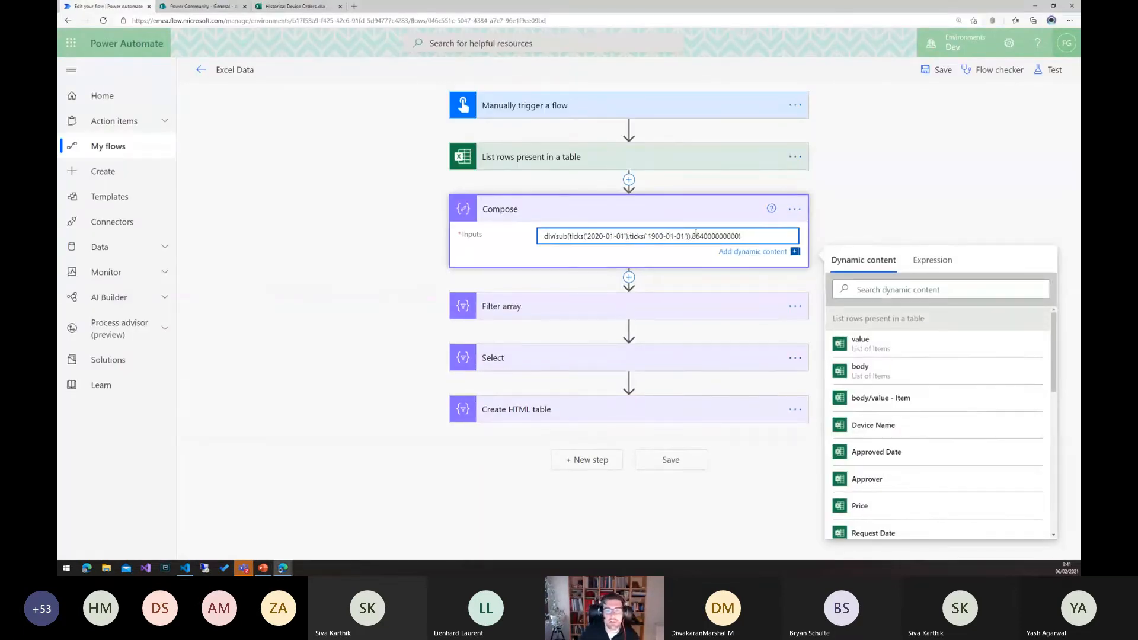
Switch to Visual Studio Code and examine the div expression up close, marking its two dates, the sub function and the divisor.
{"action": "key", "text": "alt+Tab"}
{"action": "key", "text": "alt+Tab"}
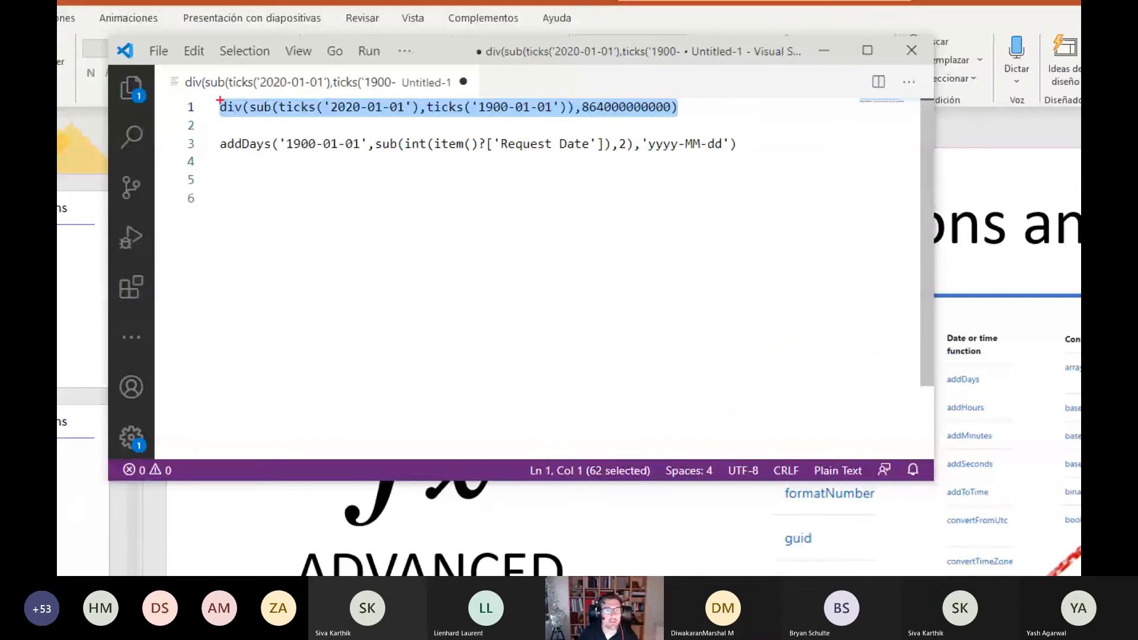
{"action": "mouse_move", "coordinate": [202, 89]}
{"action": "left_mouse_down"}
{"action": "mouse_move", "coordinate": [736, 132]}
{"action": "mouse_move", "coordinate": [737, 117]}
{"action": "mouse_move", "coordinate": [732, 130]}
{"action": "left_mouse_up"}
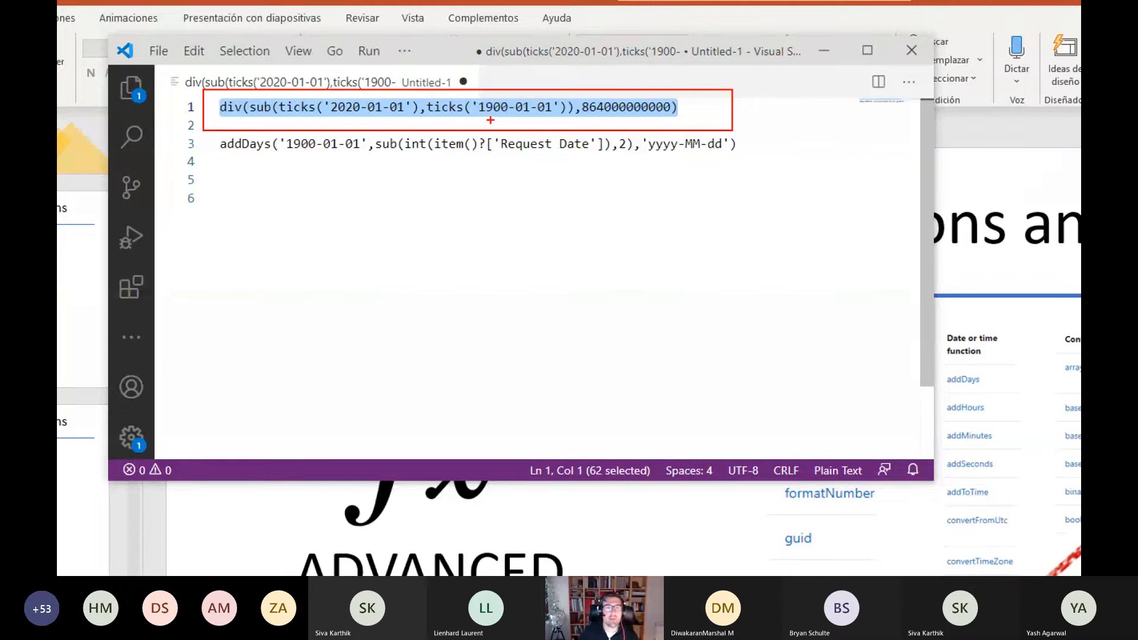
{"action": "left_click_drag", "start_coordinate": [508, 116], "coordinate": [485, 162]}
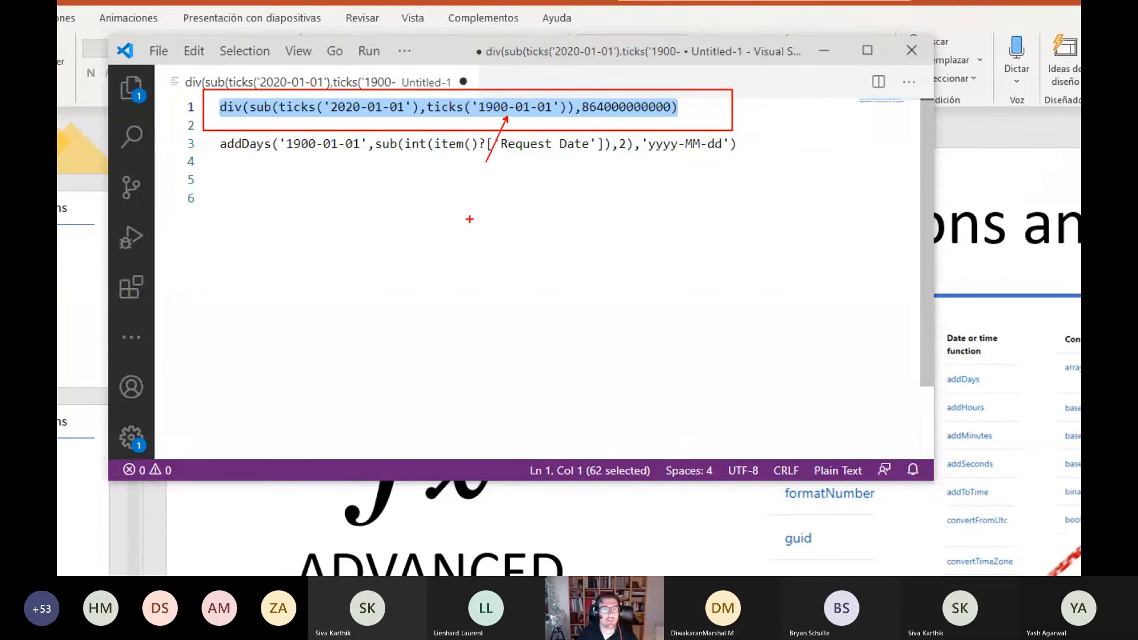
{"action": "left_click_drag", "start_coordinate": [386, 118], "coordinate": [368, 161]}
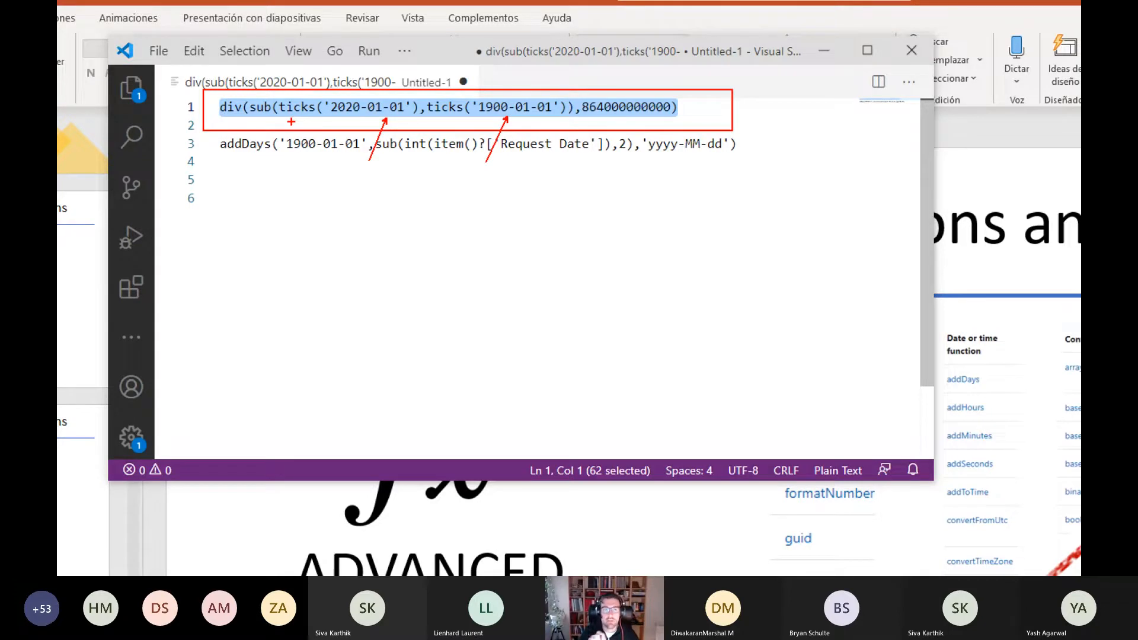
{"action": "left_click_drag", "start_coordinate": [256, 139], "coordinate": [261, 116]}
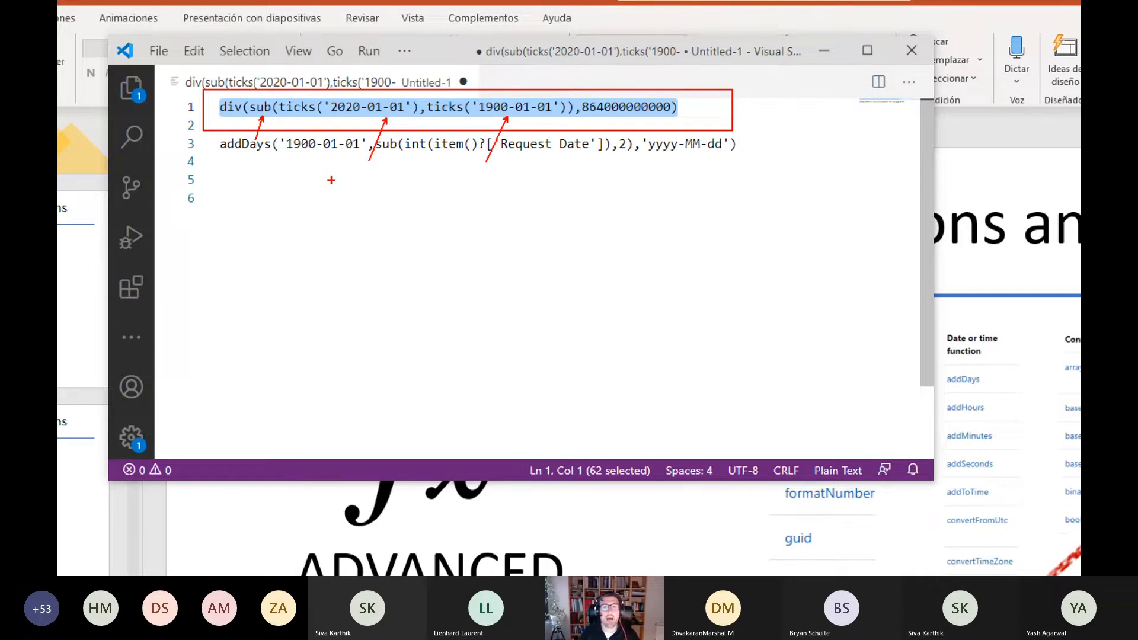
{"action": "left_click_drag", "start_coordinate": [609, 137], "coordinate": [616, 118]}
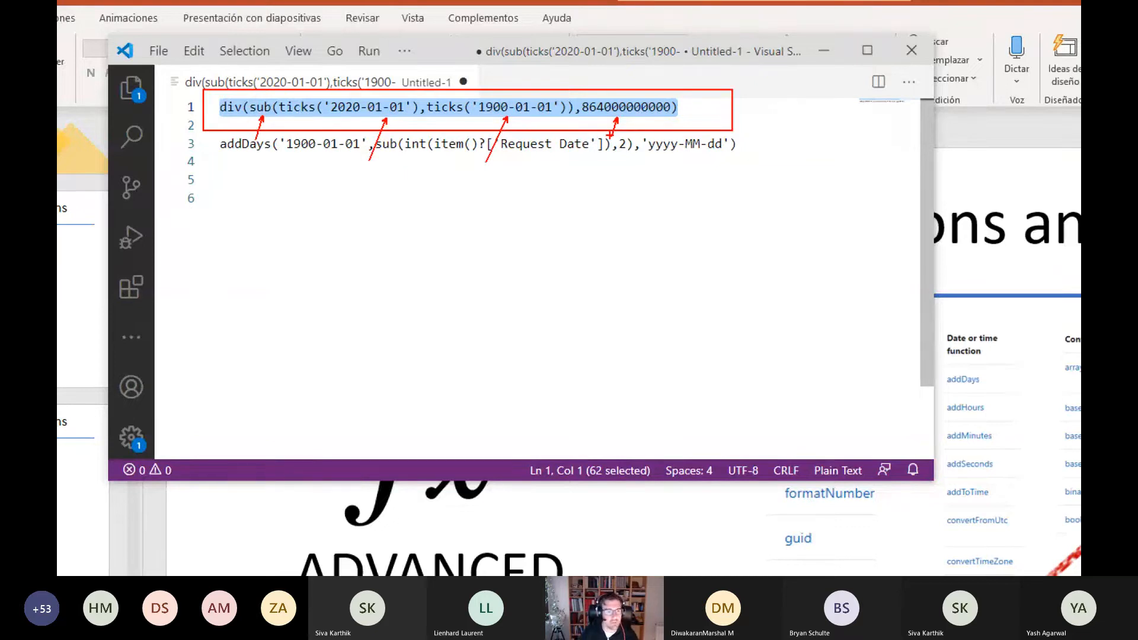
{"action": "key", "text": "Escape"}
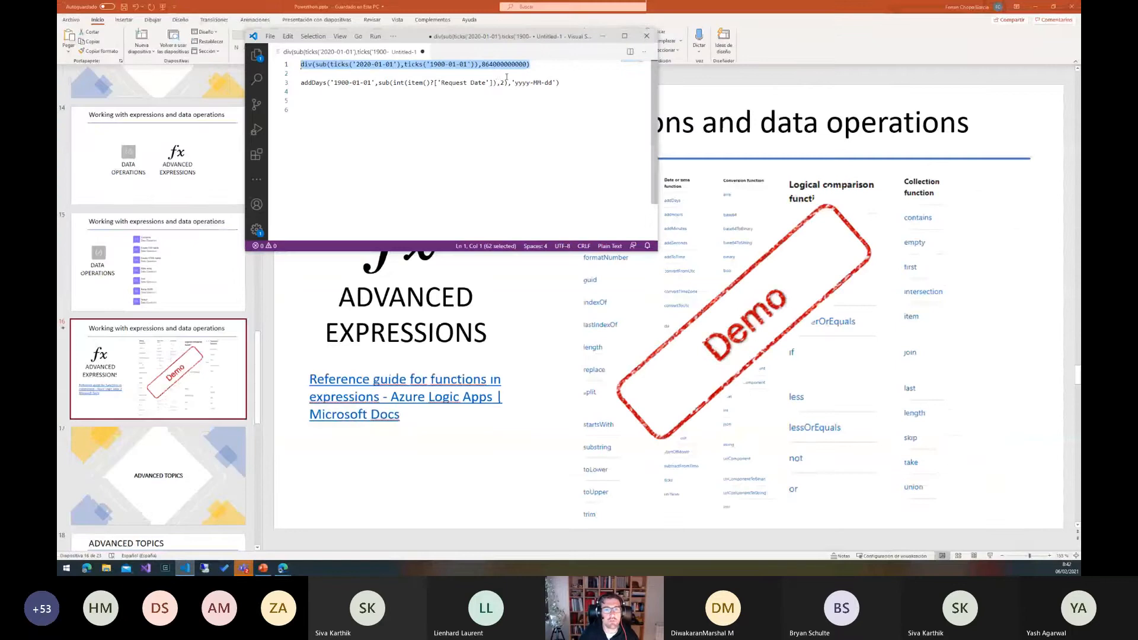
{"action": "key", "text": "alt+Tab"}
{"action": "key", "text": "alt+Tab"}
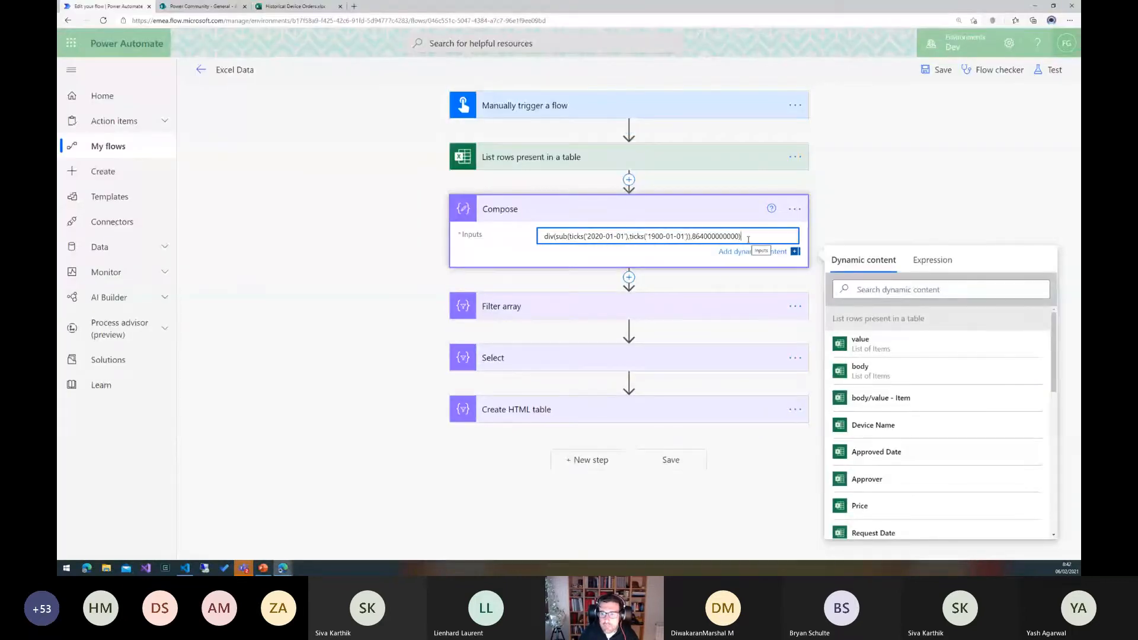
{"action": "key", "text": "ctrl+a"}
{"action": "key", "text": "ctrl+c"}
{"action": "key", "text": "BackSpace"}
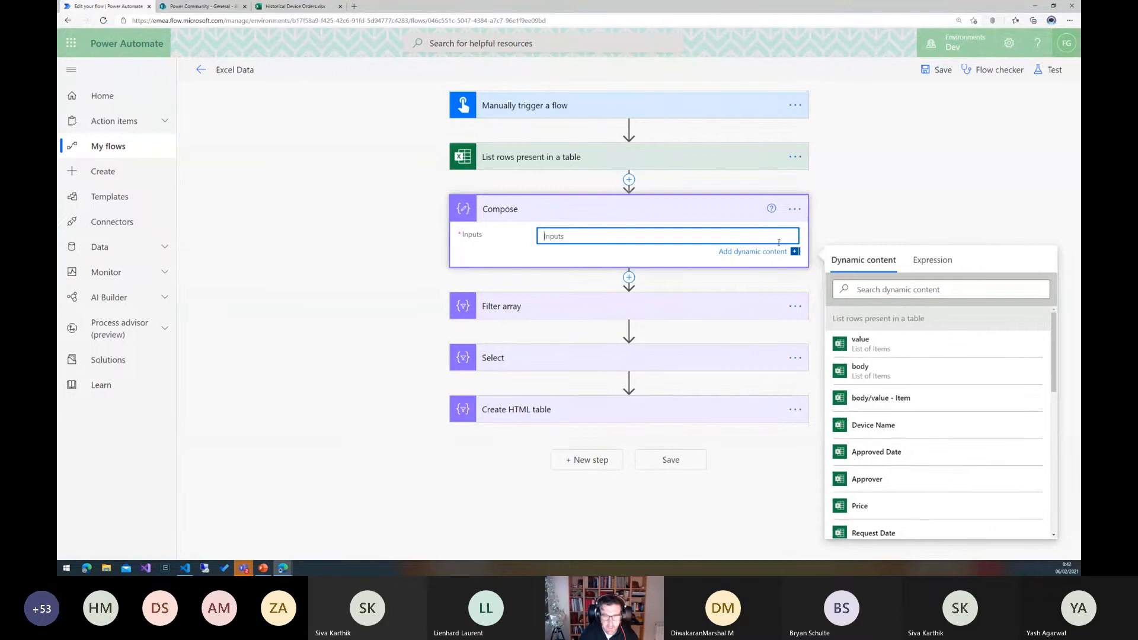
{"action": "left_click", "coordinate": [947, 262]}
{"action": "key", "text": "ctrl+v"}
{"action": "left_click", "coordinate": [870, 308]}
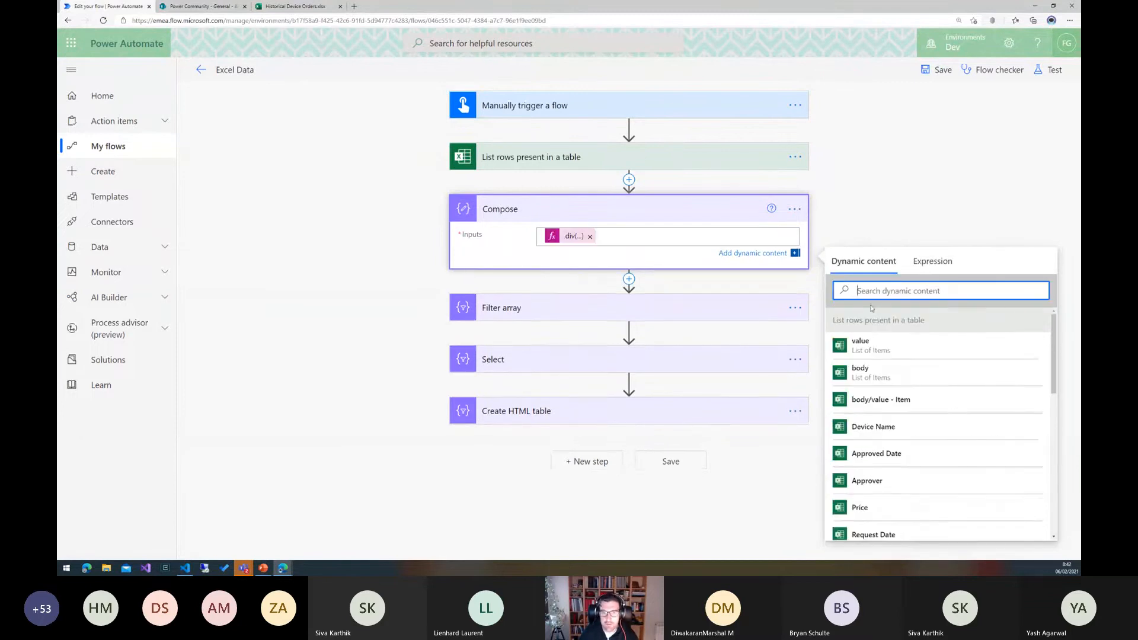
{"action": "left_click", "coordinate": [794, 208]}
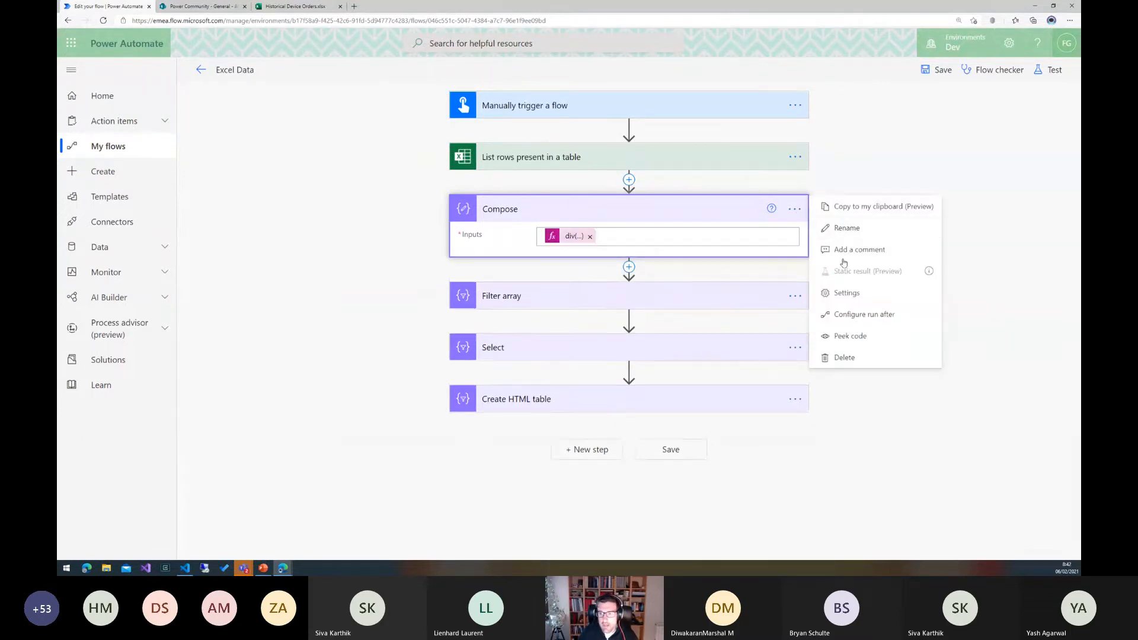
{"action": "left_click", "coordinate": [844, 253]}
{"action": "key", "text": "ctrl+v"}
{"action": "left_click", "coordinate": [840, 249]}
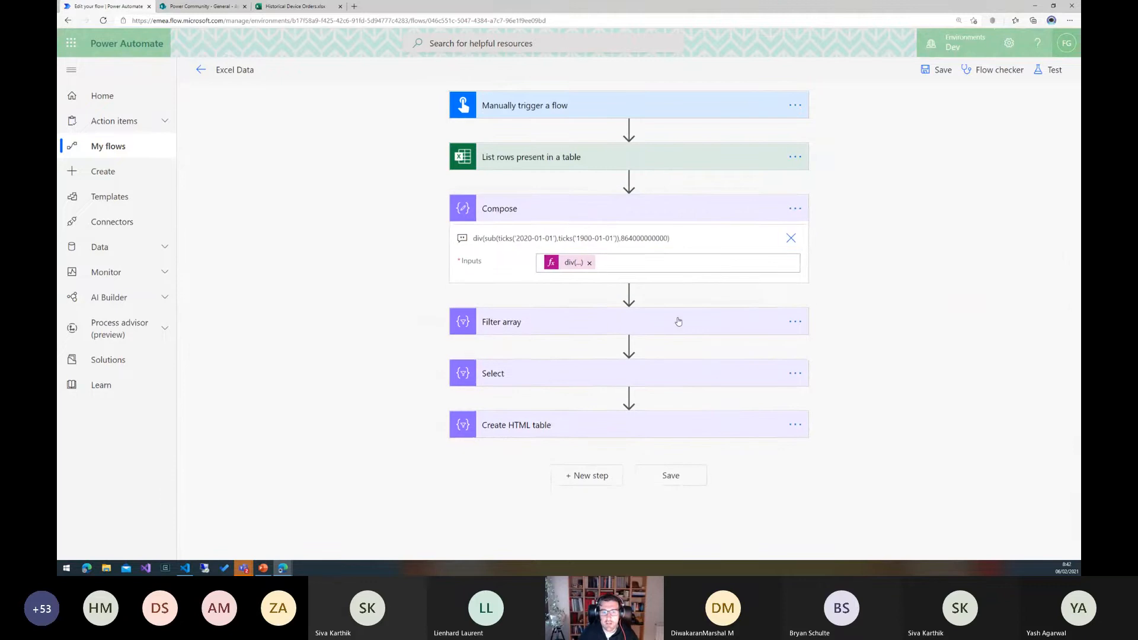
Complete the Filter array condition by using the Compose Outputs as the value that Request Date is compared with.
{"action": "left_click", "coordinate": [673, 320]}
{"action": "left_click", "coordinate": [717, 382]}
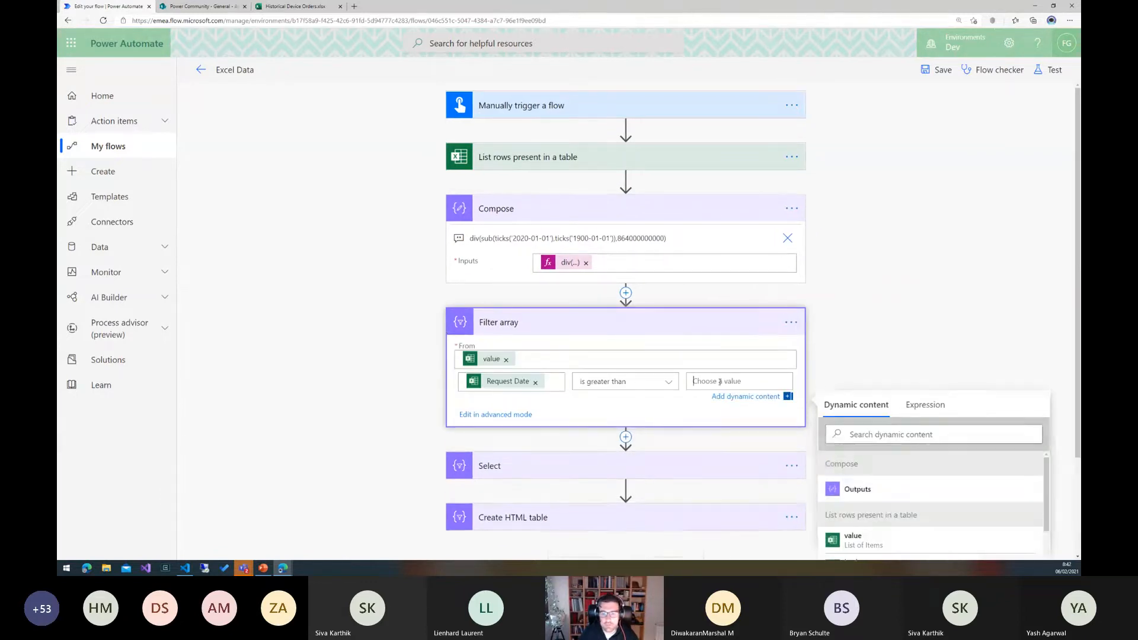
{"action": "left_click", "coordinate": [858, 490]}
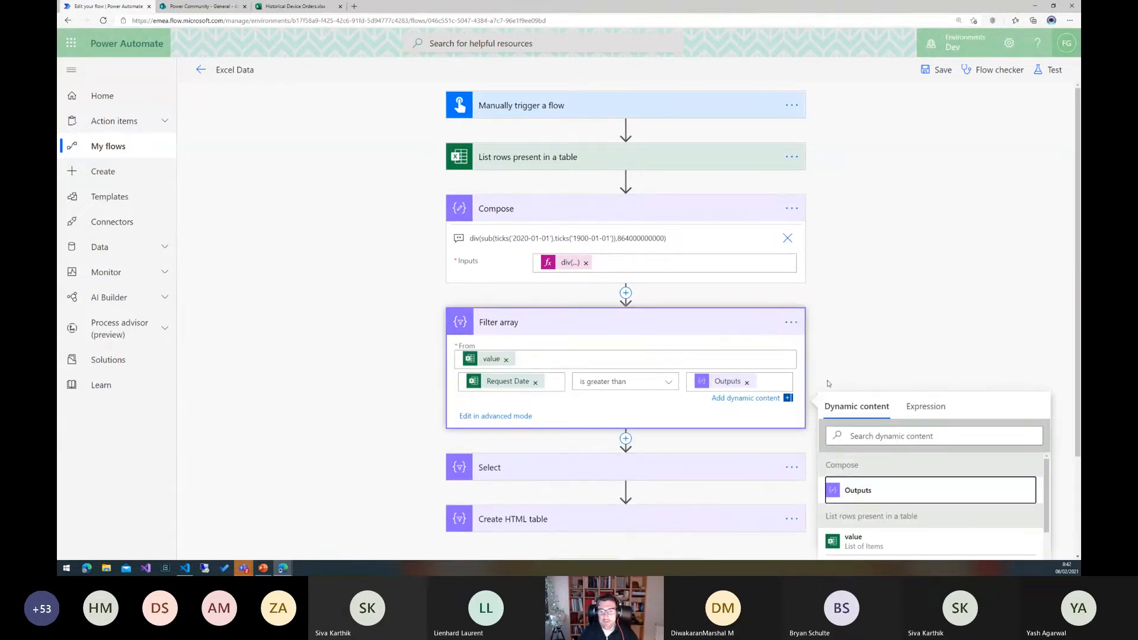
Examine the Compose and Filter array actions up close, marking the commented expression and its link to the Outputs comparison value.
{"action": "key", "text": "ctrl+1"}
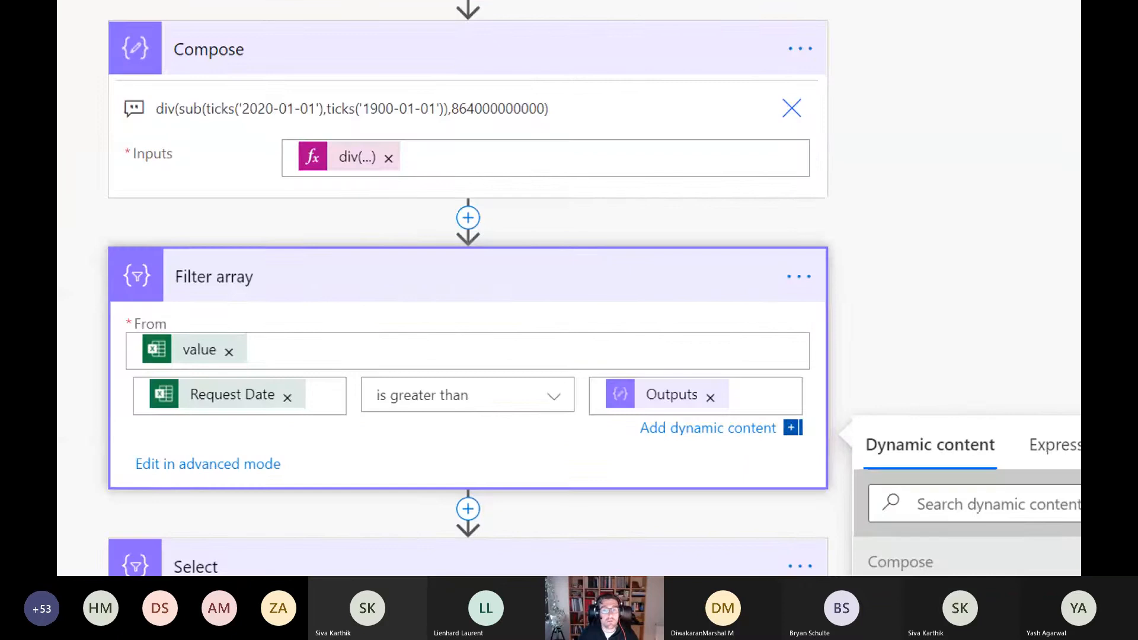
{"action": "left_click", "coordinate": [782, 368]}
{"action": "mouse_move", "coordinate": [102, 87]}
{"action": "left_mouse_down"}
{"action": "mouse_move", "coordinate": [605, 157]}
{"action": "mouse_move", "coordinate": [603, 136]}
{"action": "left_mouse_up"}
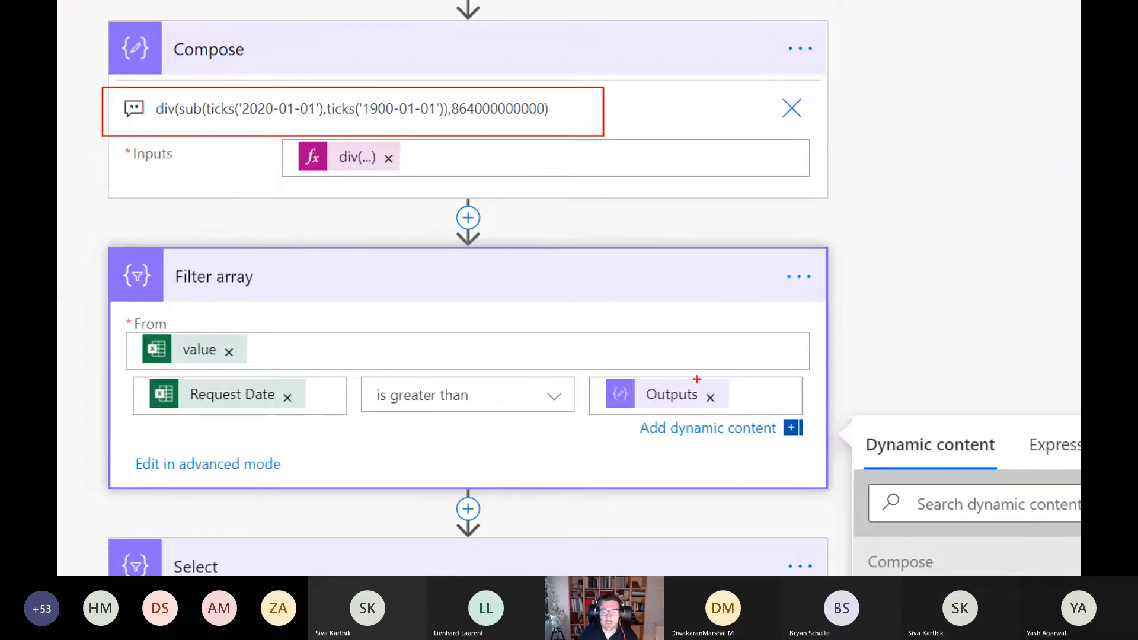
{"action": "left_click_drag", "start_coordinate": [696, 373], "coordinate": [562, 208]}
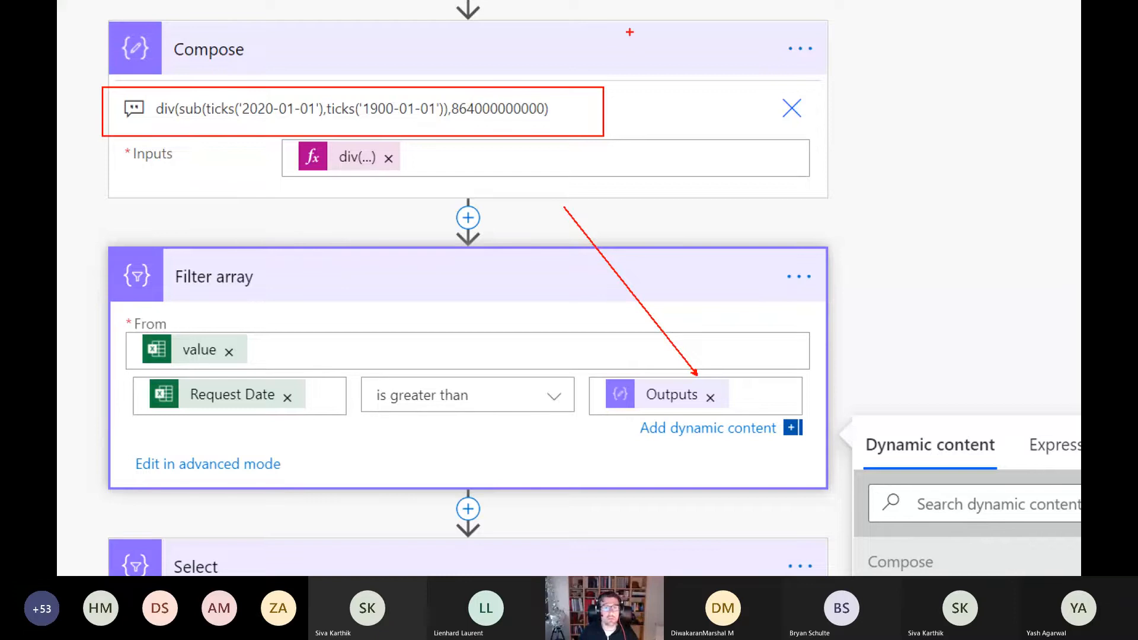
{"action": "left_click_drag", "start_coordinate": [630, 33], "coordinate": [177, 141]}
{"action": "left_click_drag", "start_coordinate": [237, 68], "coordinate": [596, 217]}
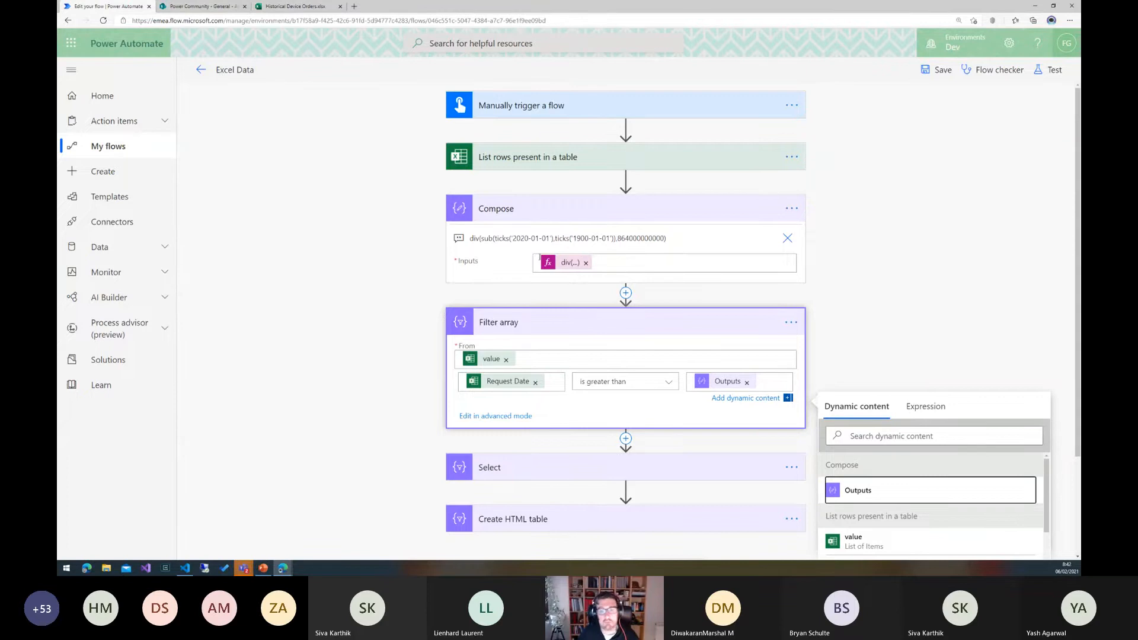
Clear the Compose action's input expression and delete the Compose action from the flow.
{"action": "left_click", "coordinate": [585, 263]}
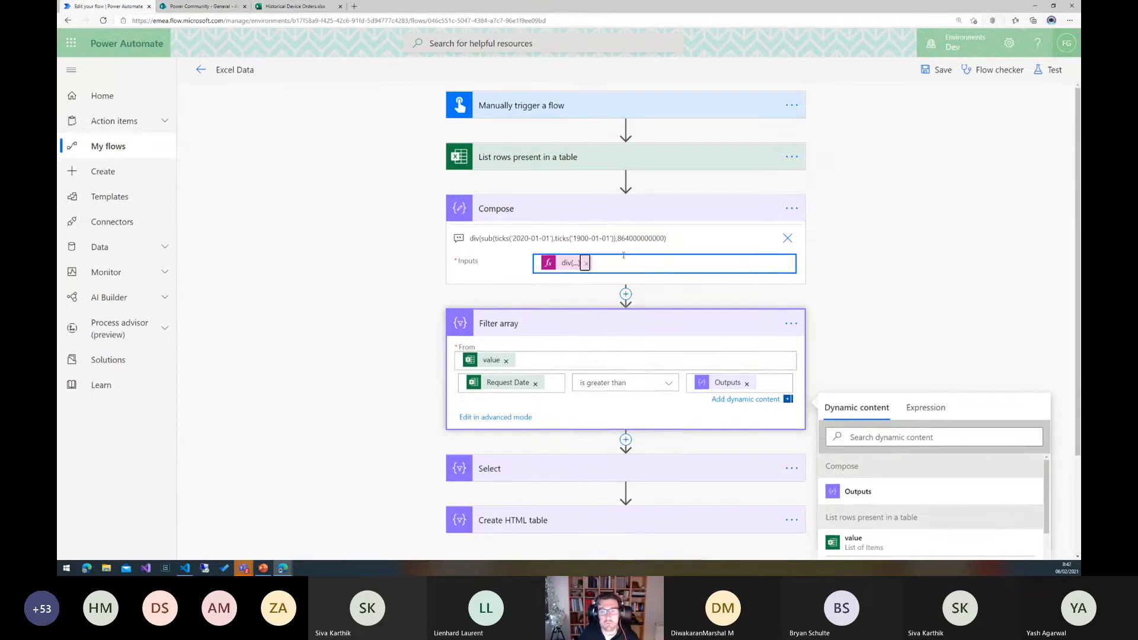
{"action": "left_click", "coordinate": [791, 208]}
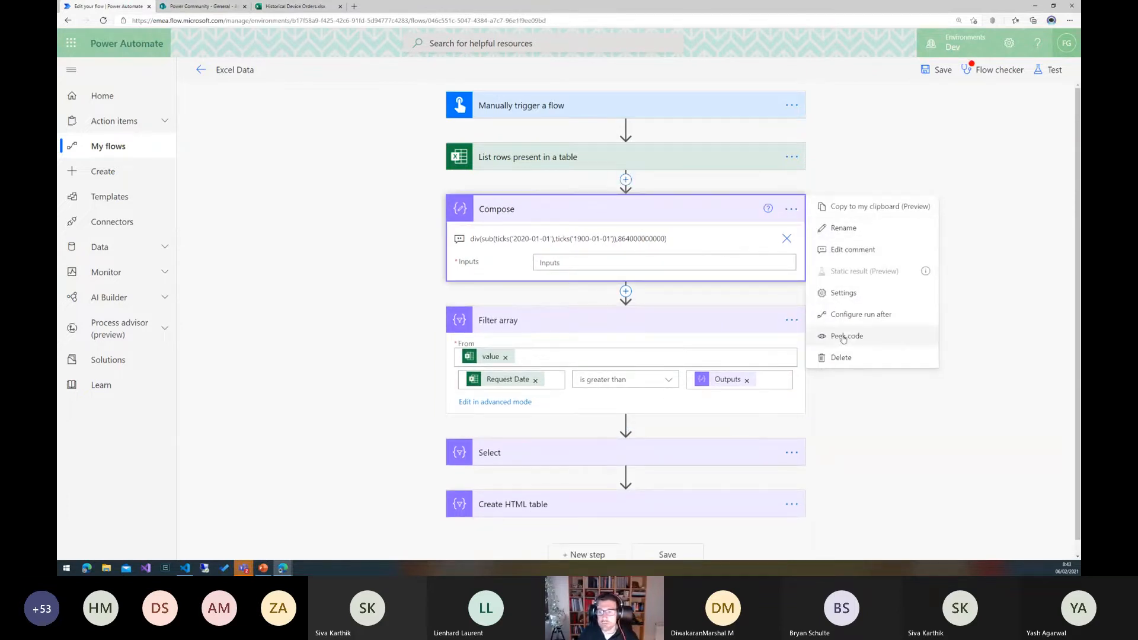
{"action": "left_click", "coordinate": [840, 357]}
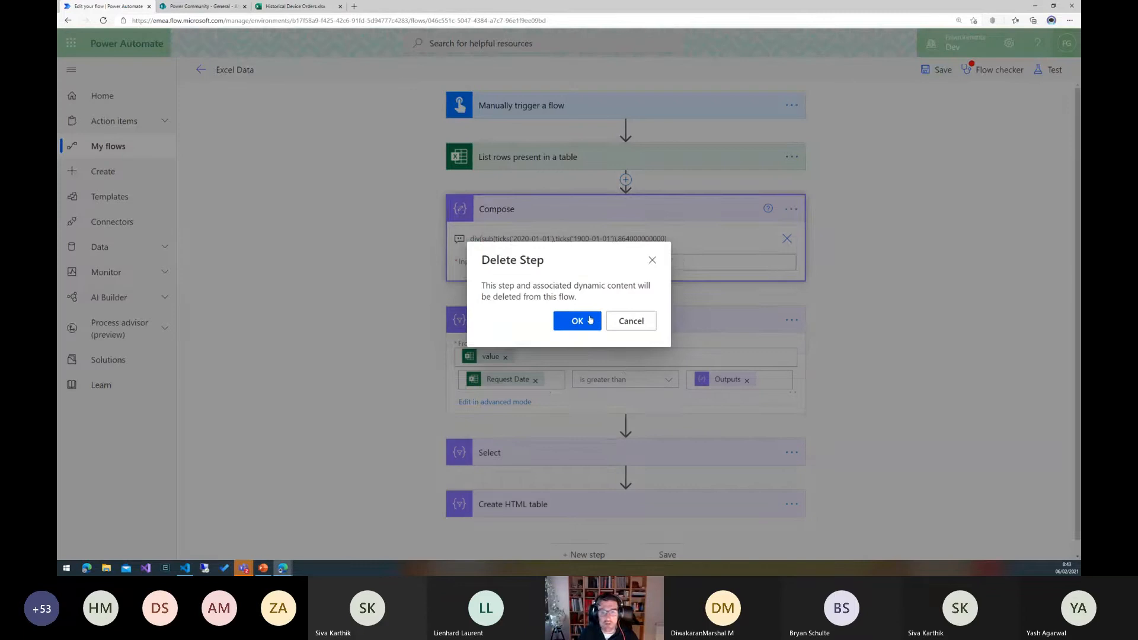
{"action": "left_click", "coordinate": [576, 321]}
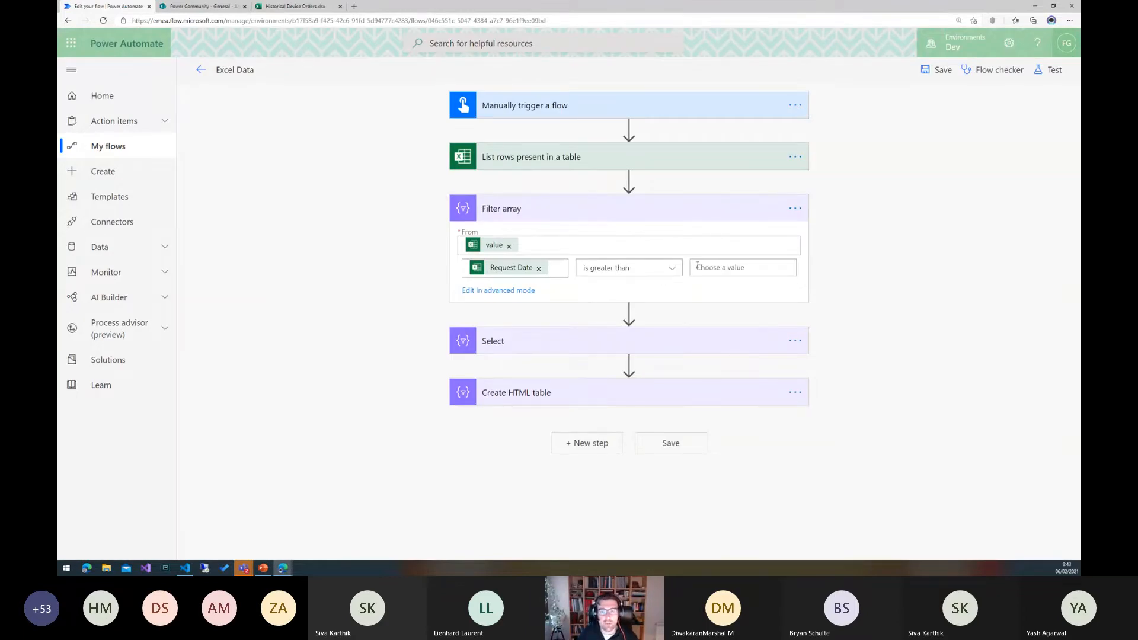
{"action": "left_click", "coordinate": [729, 267]}
{"action": "left_click", "coordinate": [941, 296]}
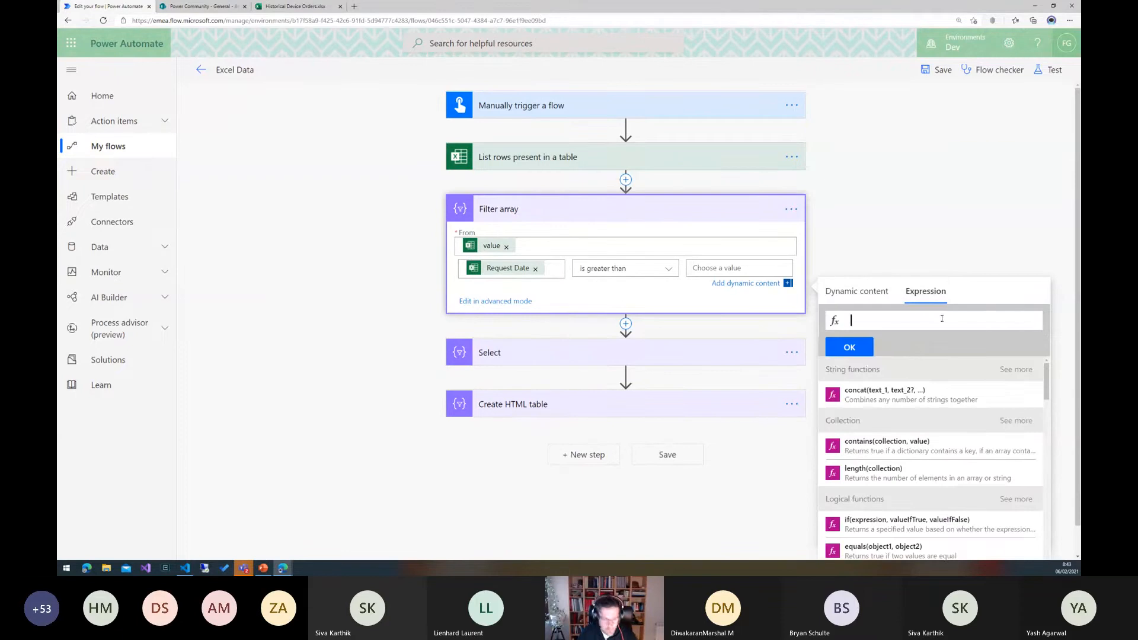
{"action": "key", "text": "ctrl+v"}
{"action": "left_click", "coordinate": [850, 347]}
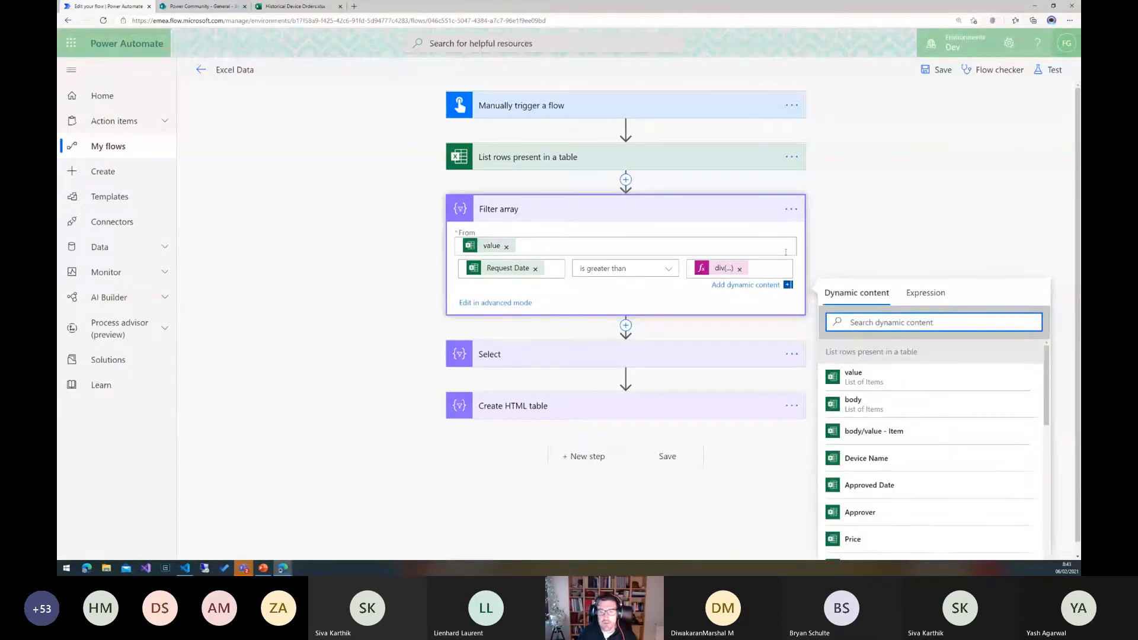
{"action": "key", "text": "ctrl+1"}
{"action": "left_click", "coordinate": [712, 184]}
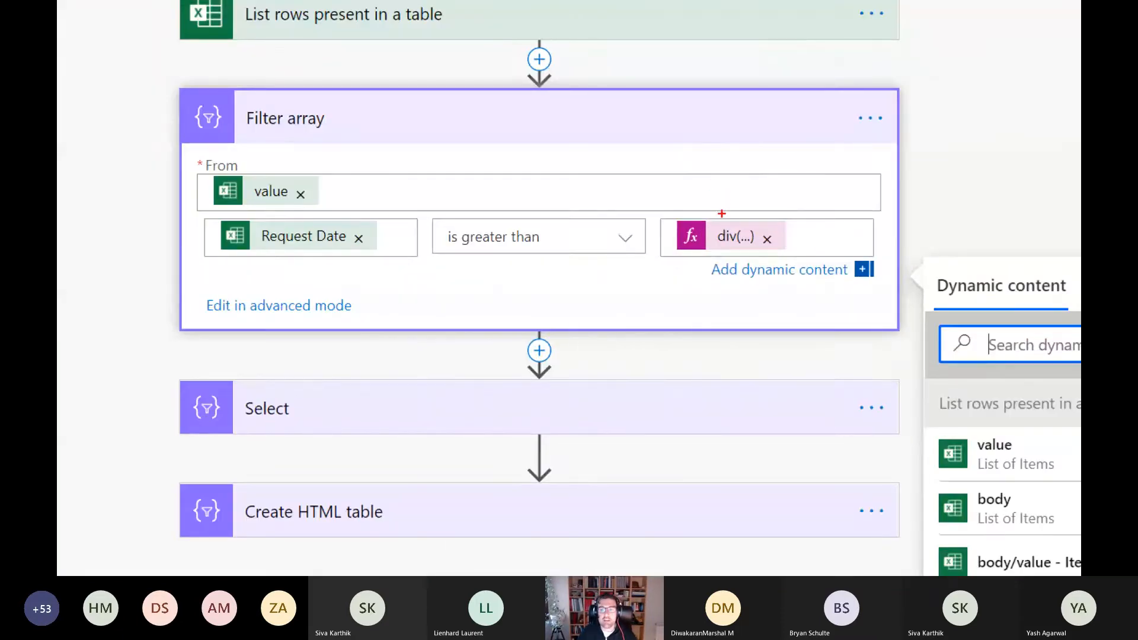
{"action": "left_click_drag", "start_coordinate": [721, 214], "coordinate": [692, 151]}
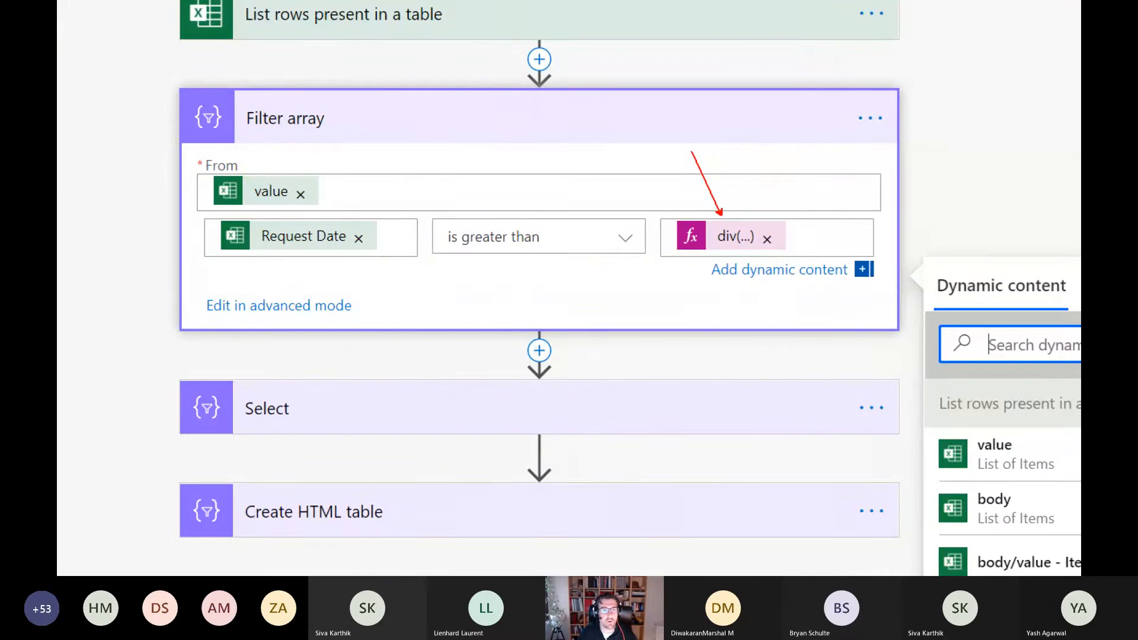
{"action": "left_click_drag", "start_coordinate": [372, 48], "coordinate": [717, 90]}
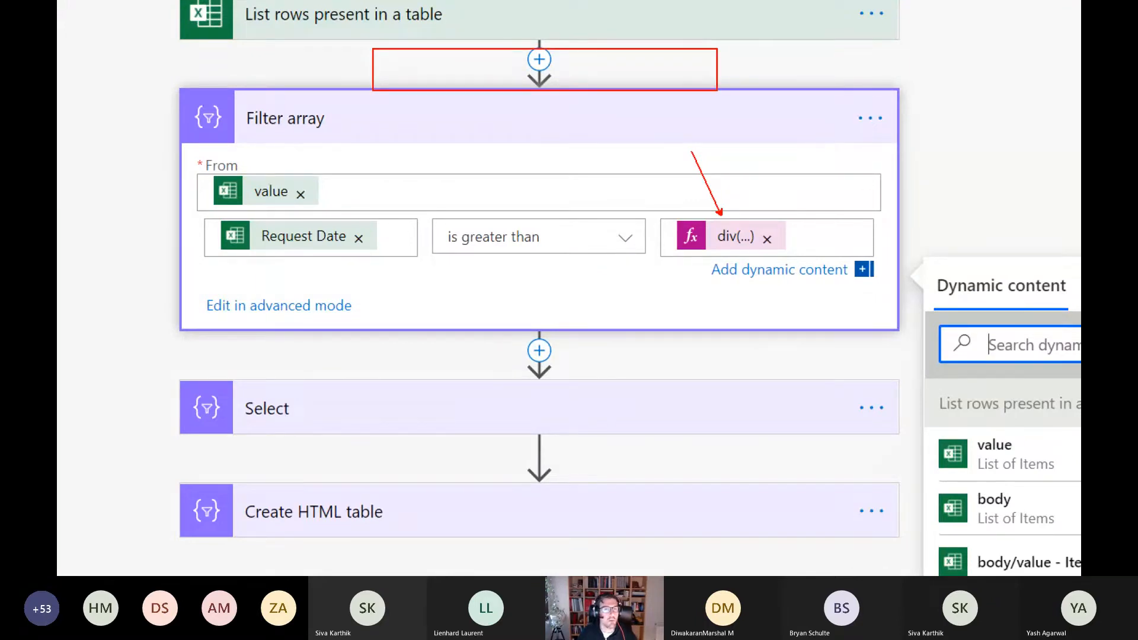
{"action": "key", "text": "Escape"}
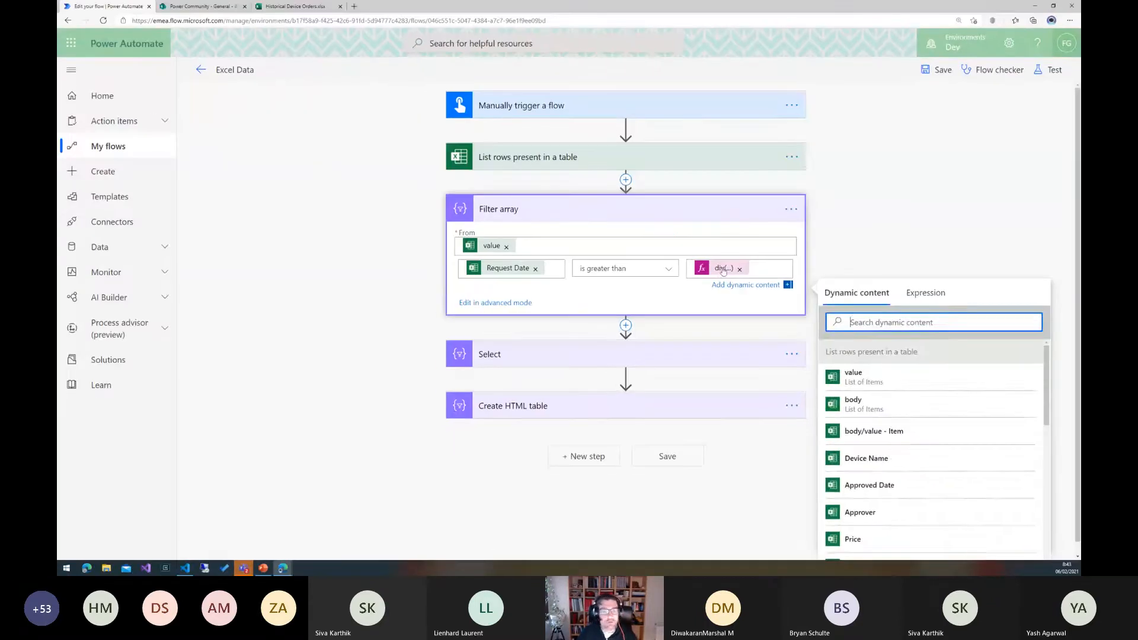
{"action": "left_click", "coordinate": [719, 271]}
{"action": "key", "text": "shift+End"}
{"action": "key", "text": "ctrl+c"}
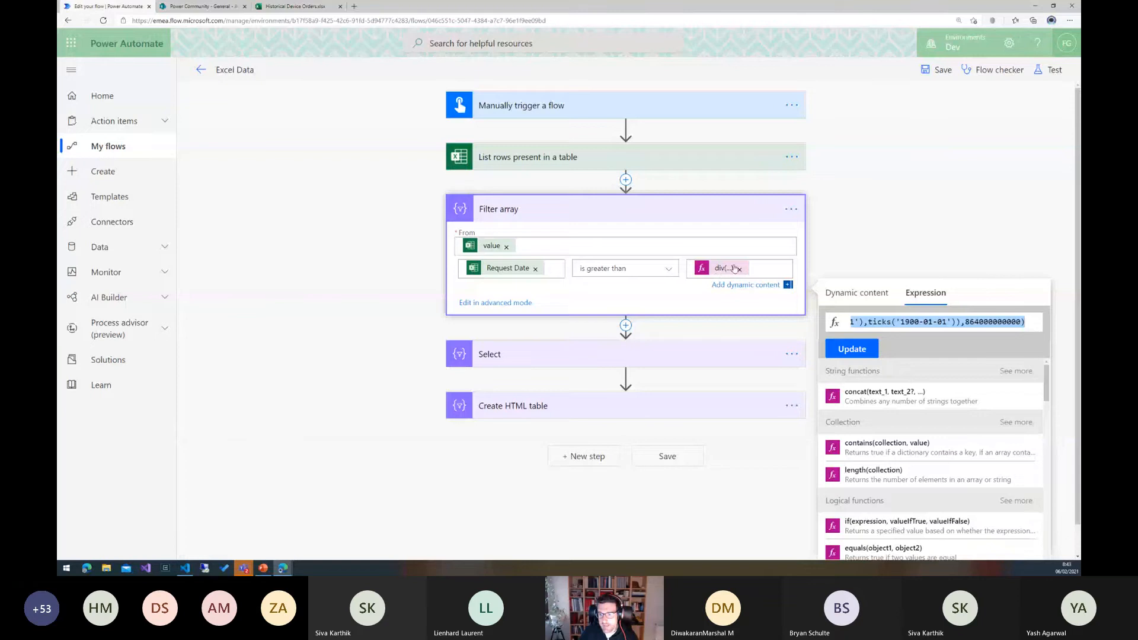
{"action": "left_click", "coordinate": [791, 209]}
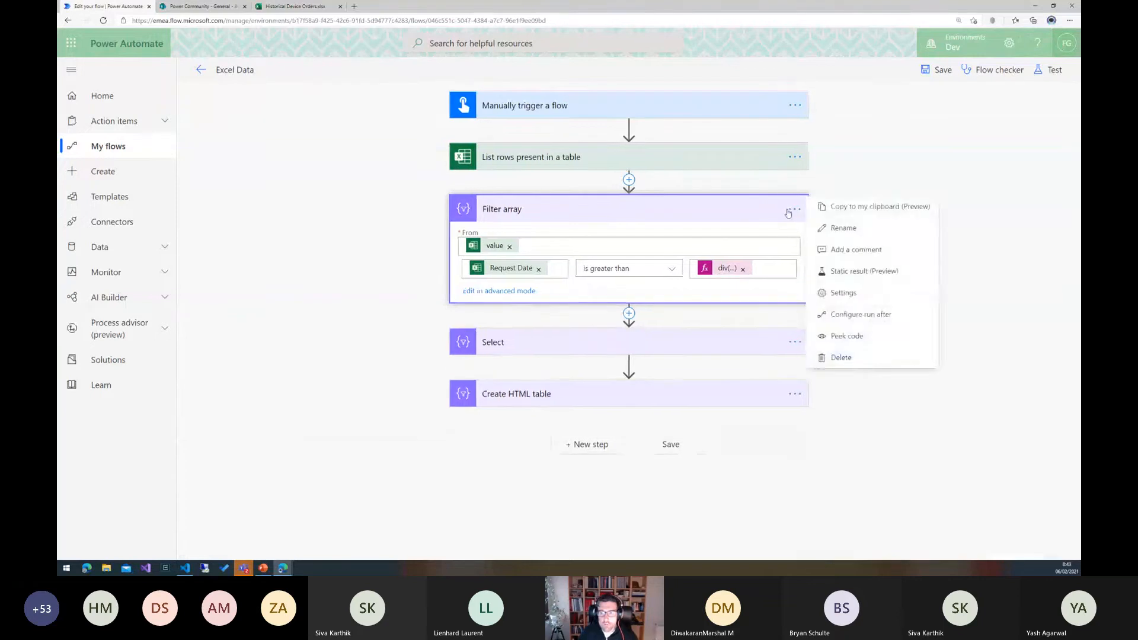
{"action": "left_click", "coordinate": [841, 250]}
{"action": "key", "text": "ctrl+v"}
{"action": "left_click", "coordinate": [845, 249]}
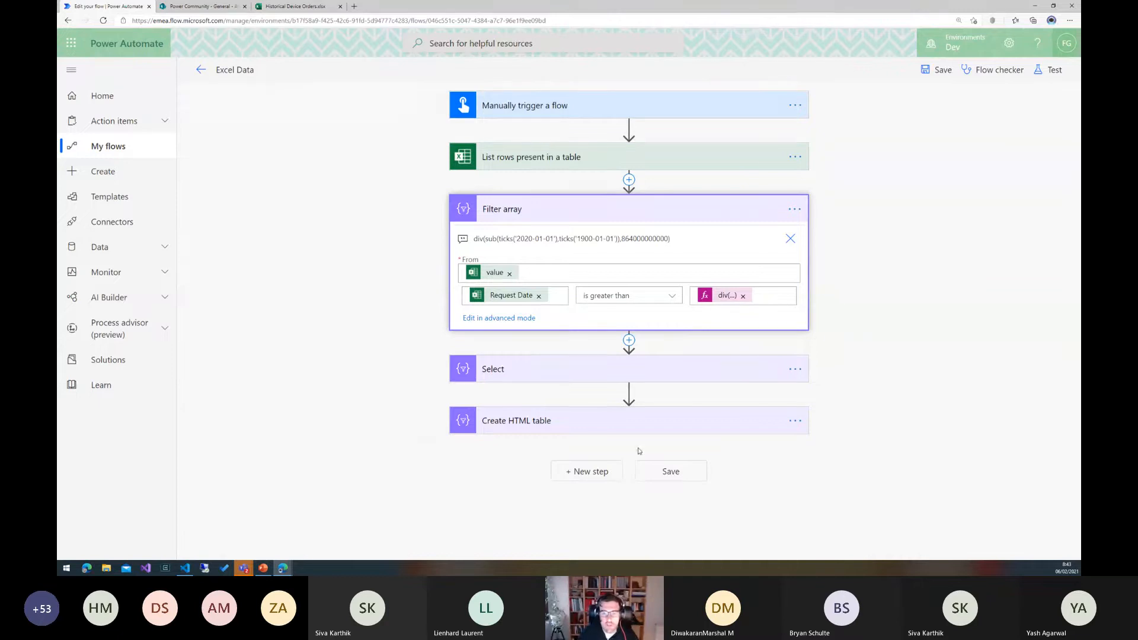
Replace the Select action's From source with the Filter array Body and check the Create HTML table input.
{"action": "left_click", "coordinate": [617, 368]}
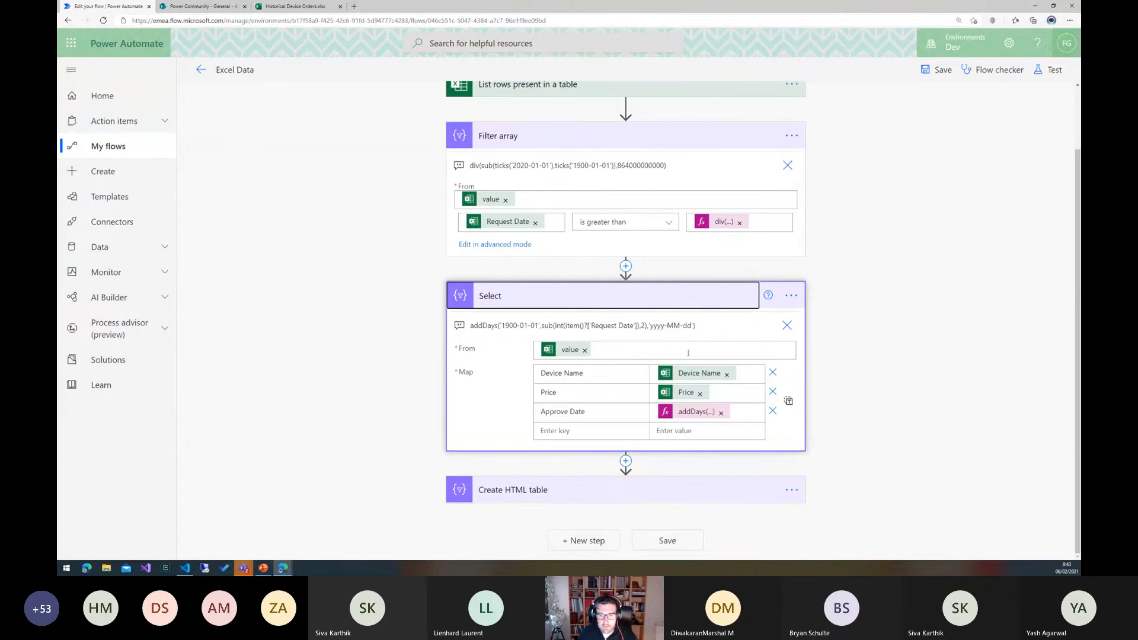
{"action": "left_click", "coordinate": [584, 351]}
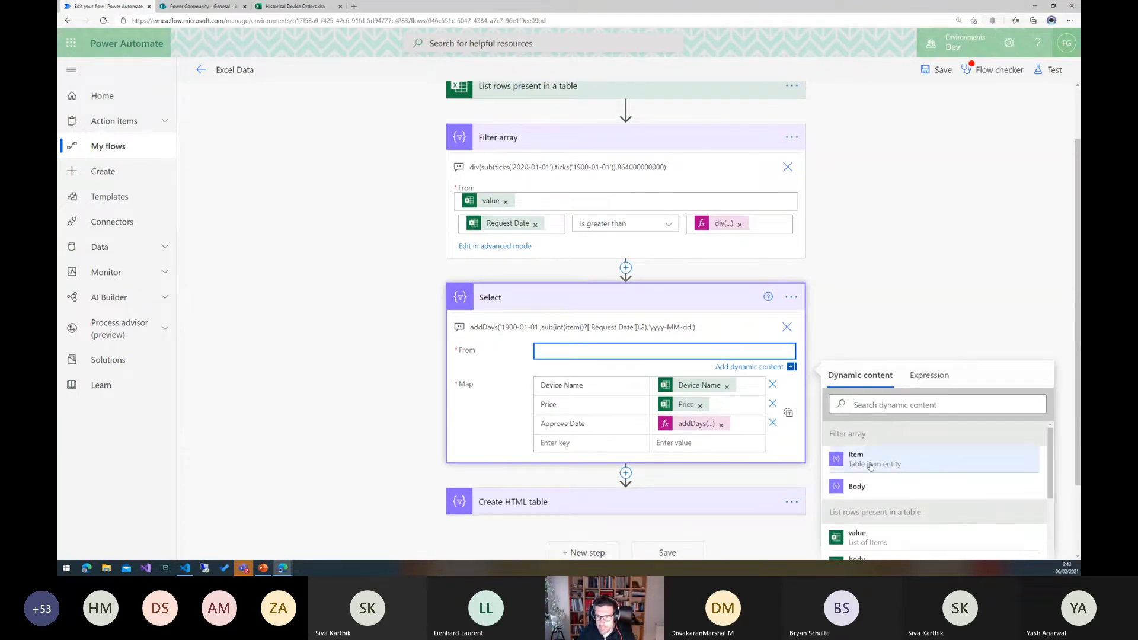
{"action": "left_click", "coordinate": [858, 485]}
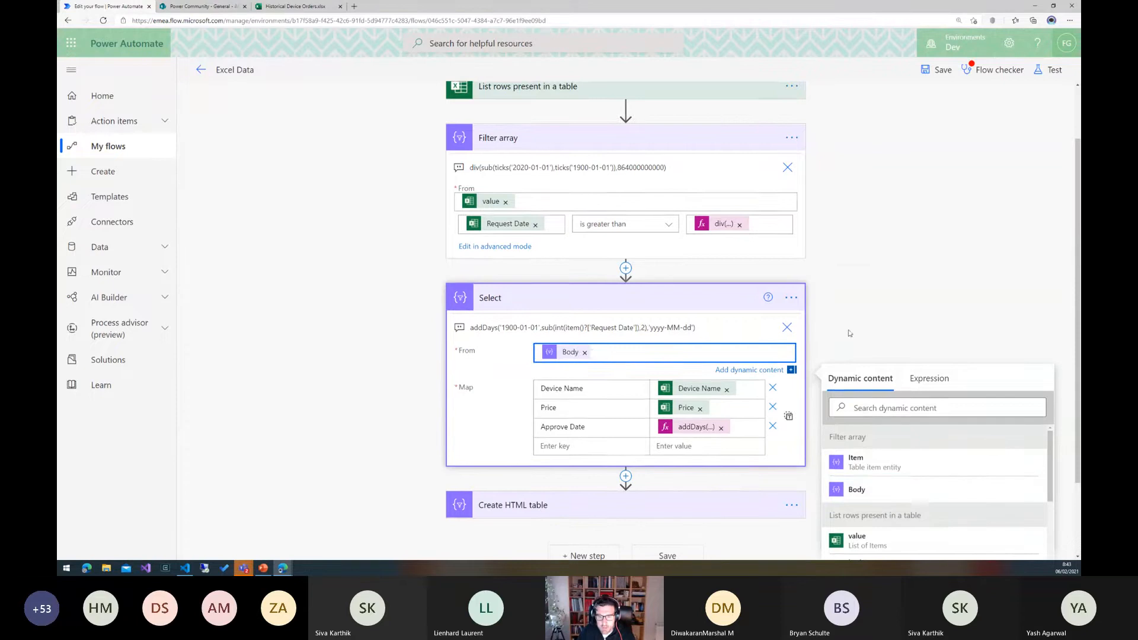
{"action": "scroll", "coordinate": [849, 326], "scroll_direction": "down", "scroll_amount": 1}
{"action": "left_click", "coordinate": [645, 424]}
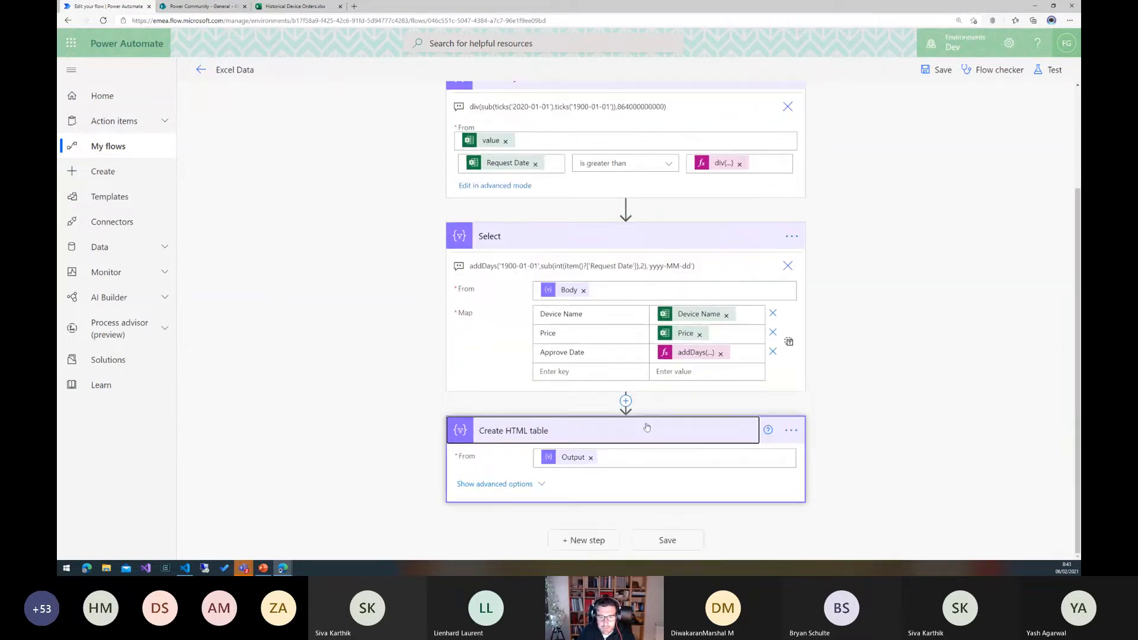
{"action": "scroll", "coordinate": [839, 363], "scroll_direction": "up", "scroll_amount": 3}
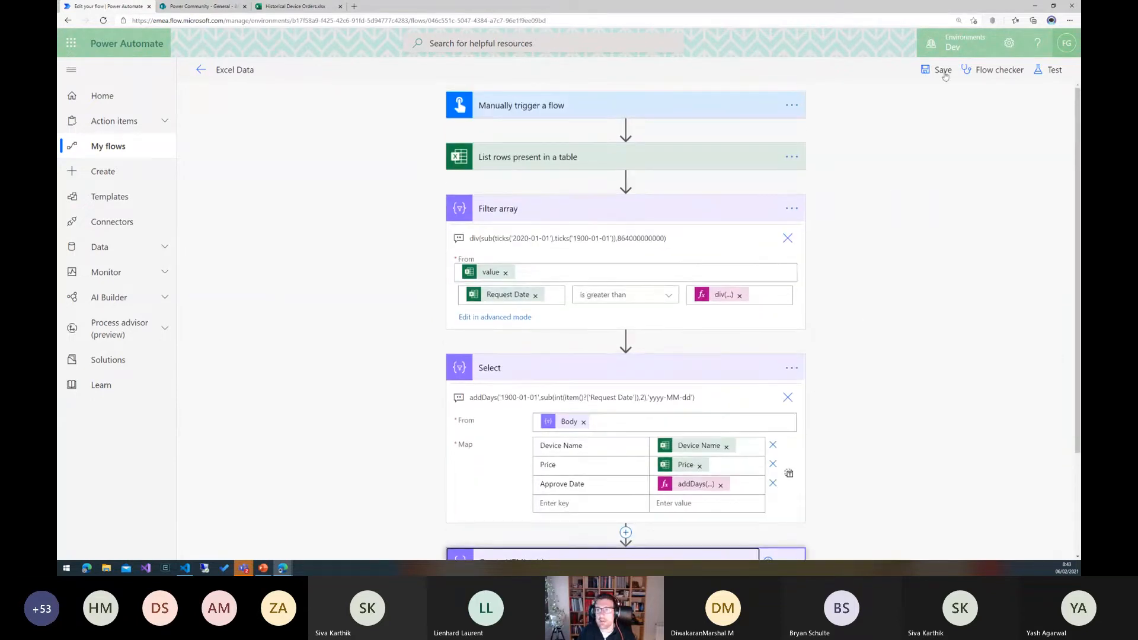
Save the flow and run it as a manual test.
{"action": "left_click", "coordinate": [941, 72]}
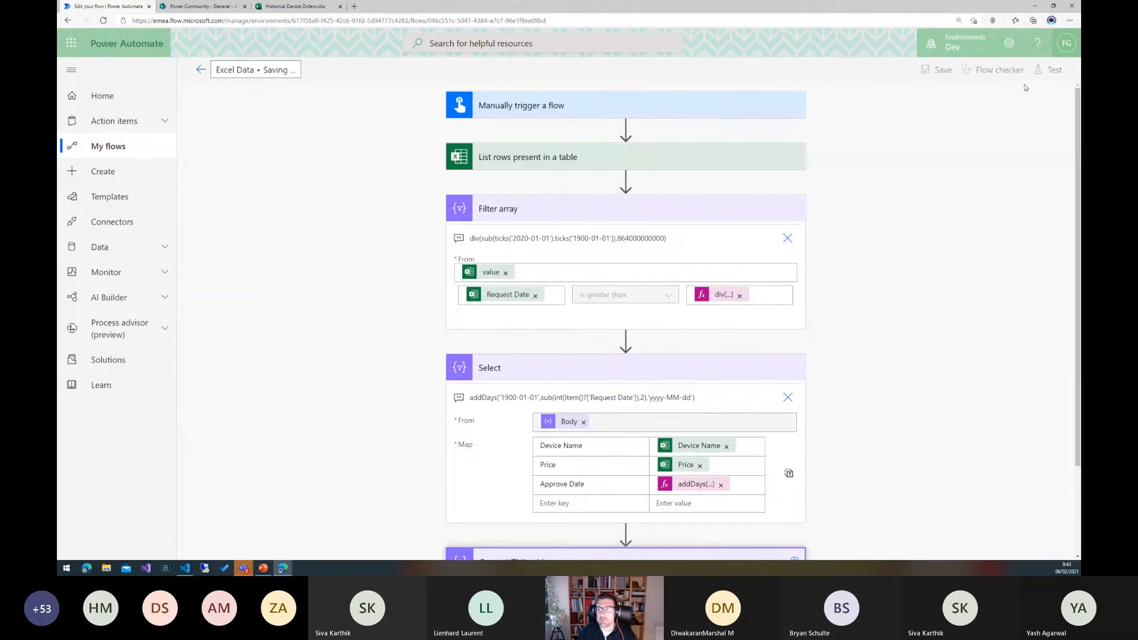
{"action": "left_click", "coordinate": [1047, 70]}
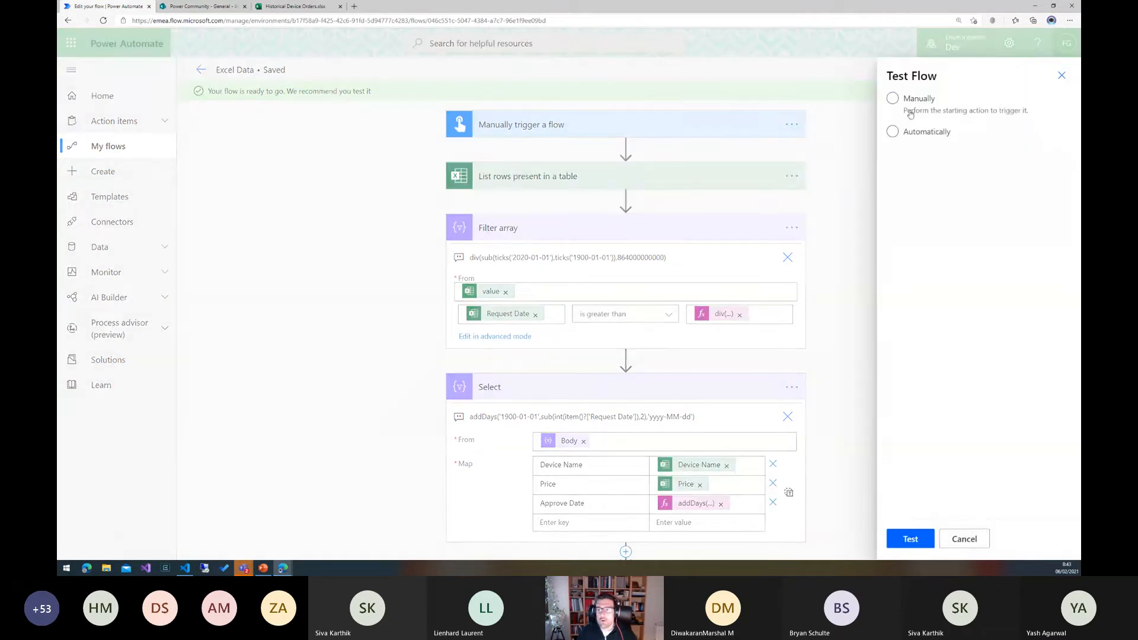
{"action": "left_click", "coordinate": [920, 538]}
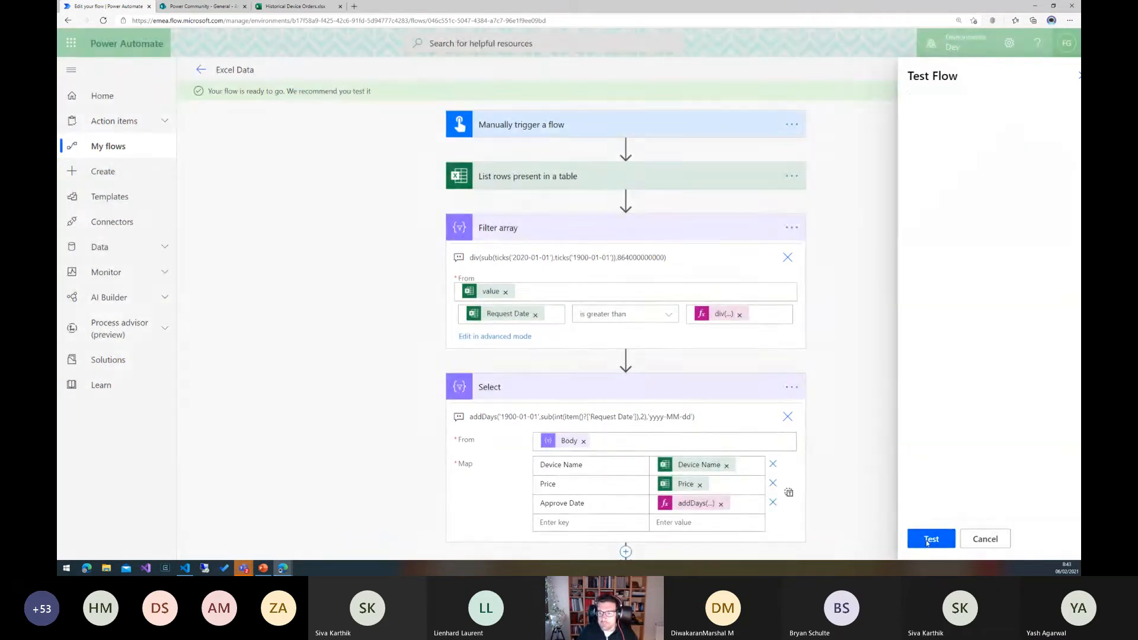
{"action": "left_click", "coordinate": [935, 541]}
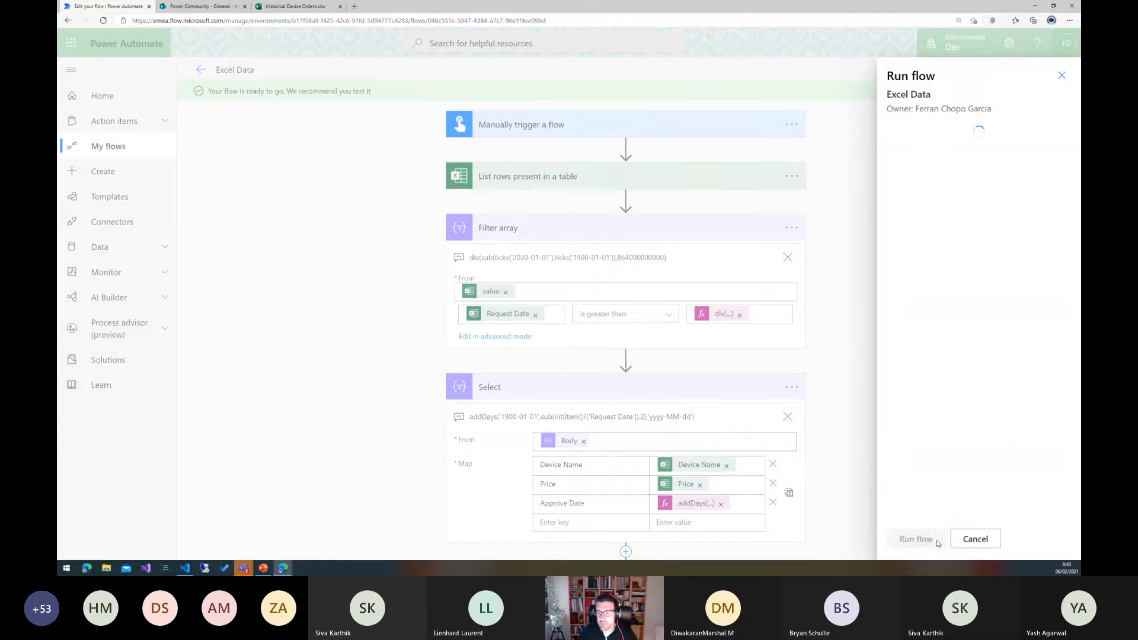
{"action": "left_click", "coordinate": [911, 538]}
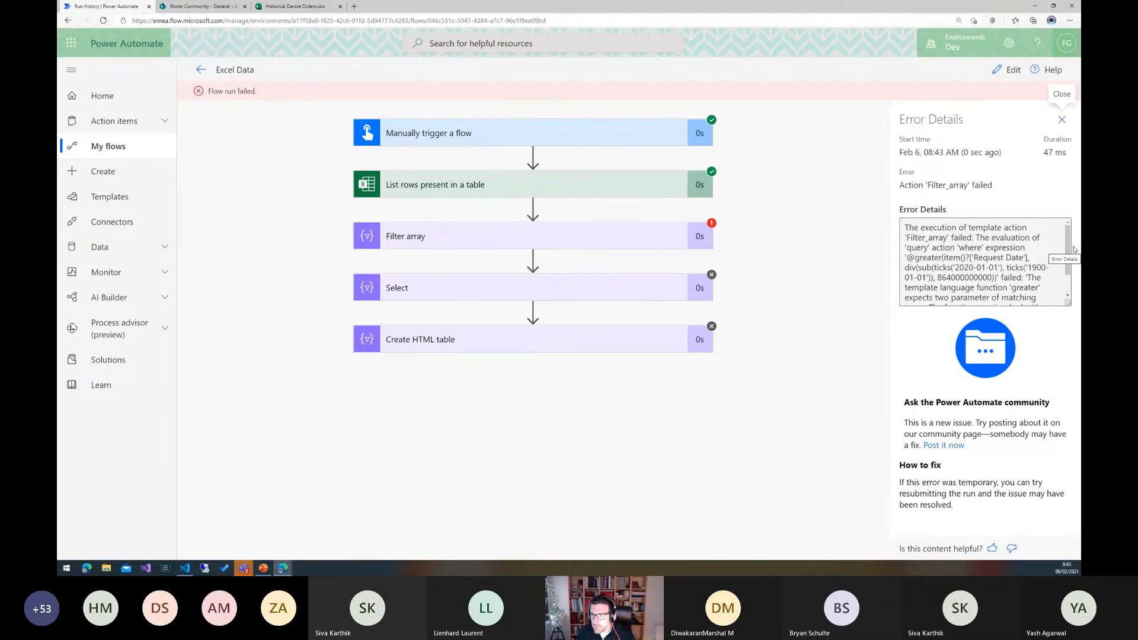
Examine the Filter array error details, marking the parameter types, and return to the condition in the flow editor.
{"action": "scroll", "coordinate": [1067, 253], "scroll_direction": "down", "scroll_amount": 2}
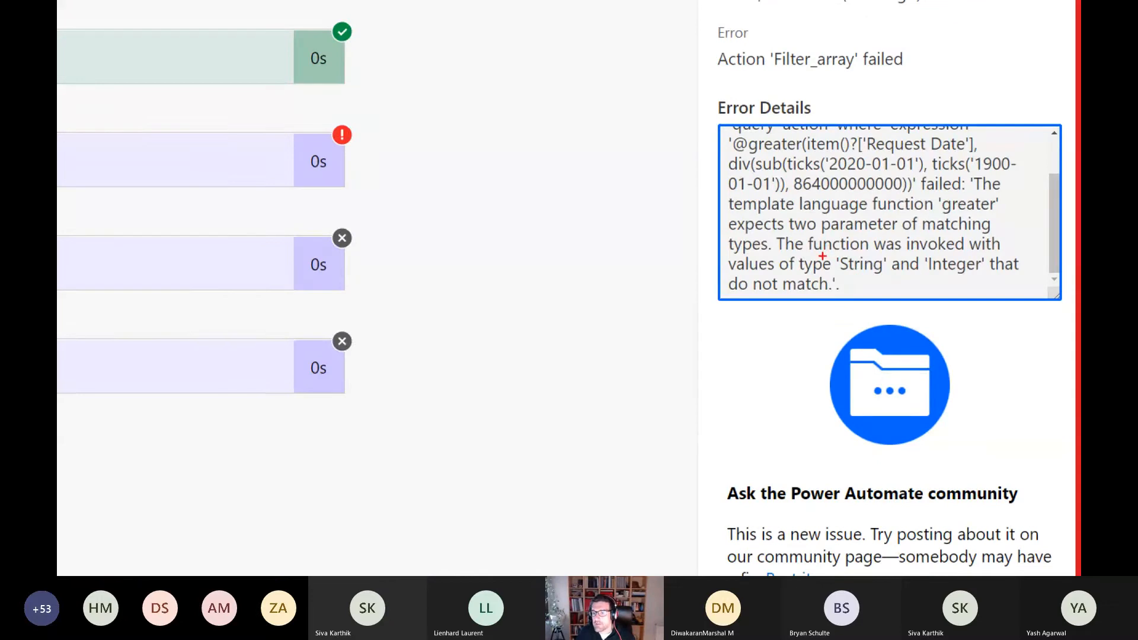
{"action": "left_click_drag", "start_coordinate": [924, 277], "coordinate": [949, 284]}
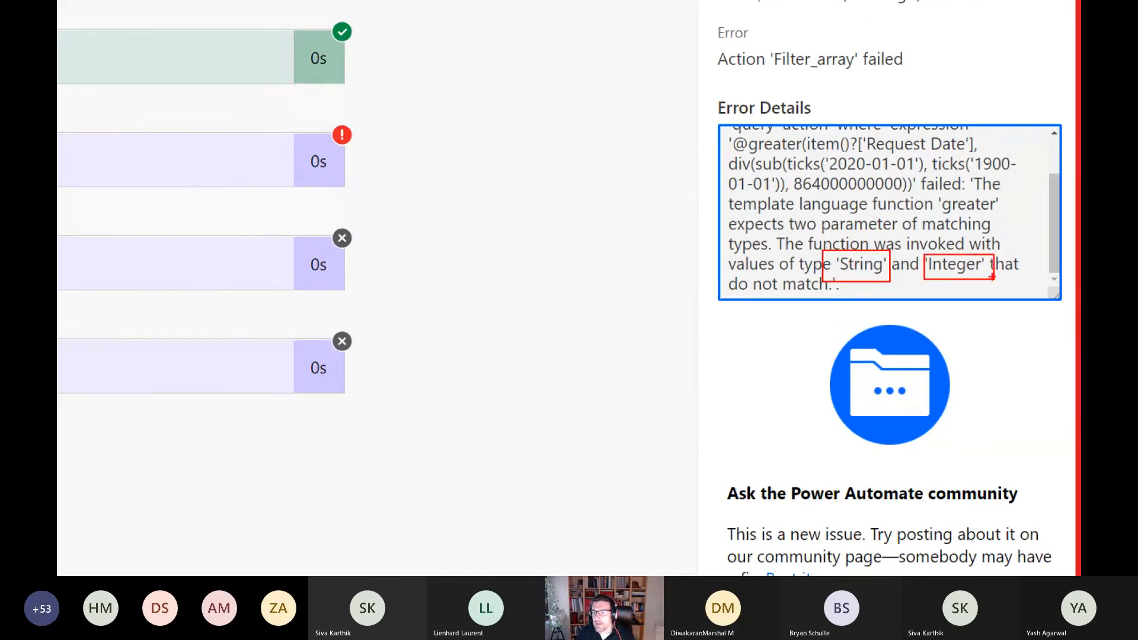
{"action": "key", "text": "Escape"}
{"action": "left_click", "coordinate": [1012, 70]}
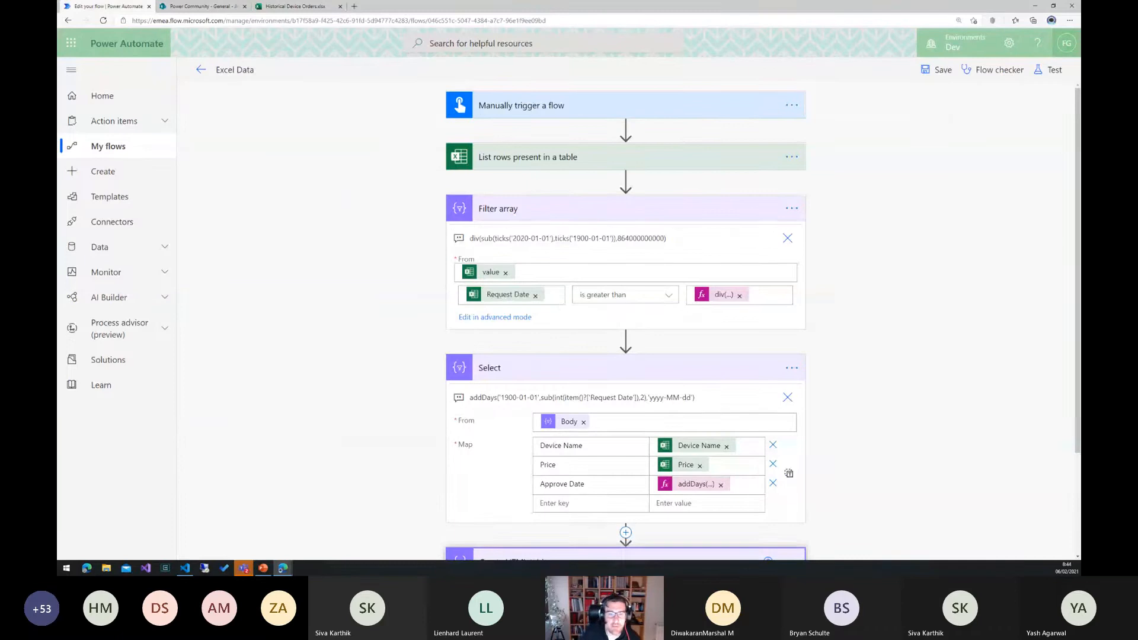
{"action": "left_click_drag", "start_coordinate": [416, 277], "coordinate": [619, 332]}
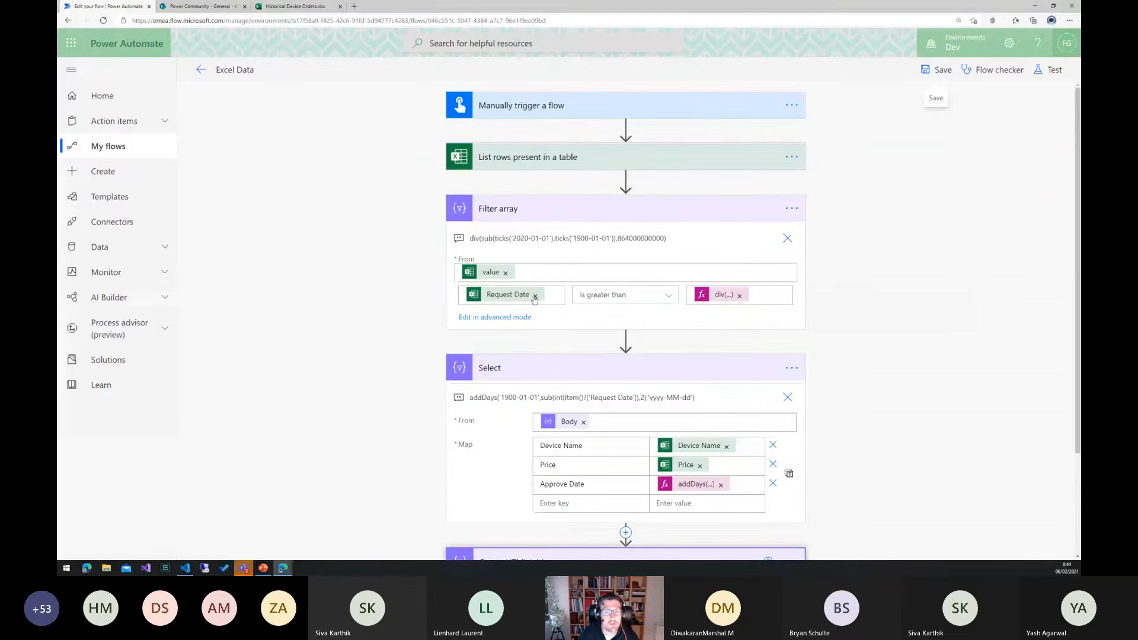
Replace Request Date in the Filter array condition with the expression int(item()?['Request Date']).
{"action": "left_click", "coordinate": [550, 298]}
{"action": "left_click", "coordinate": [696, 319]}
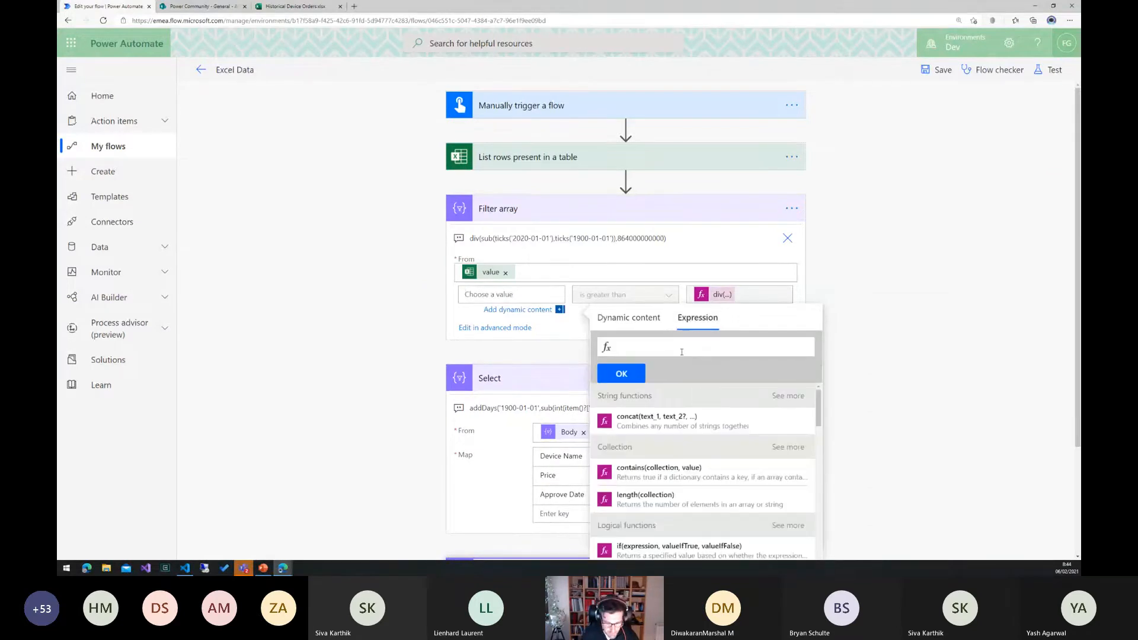
{"action": "type", "text": "int(ite"}
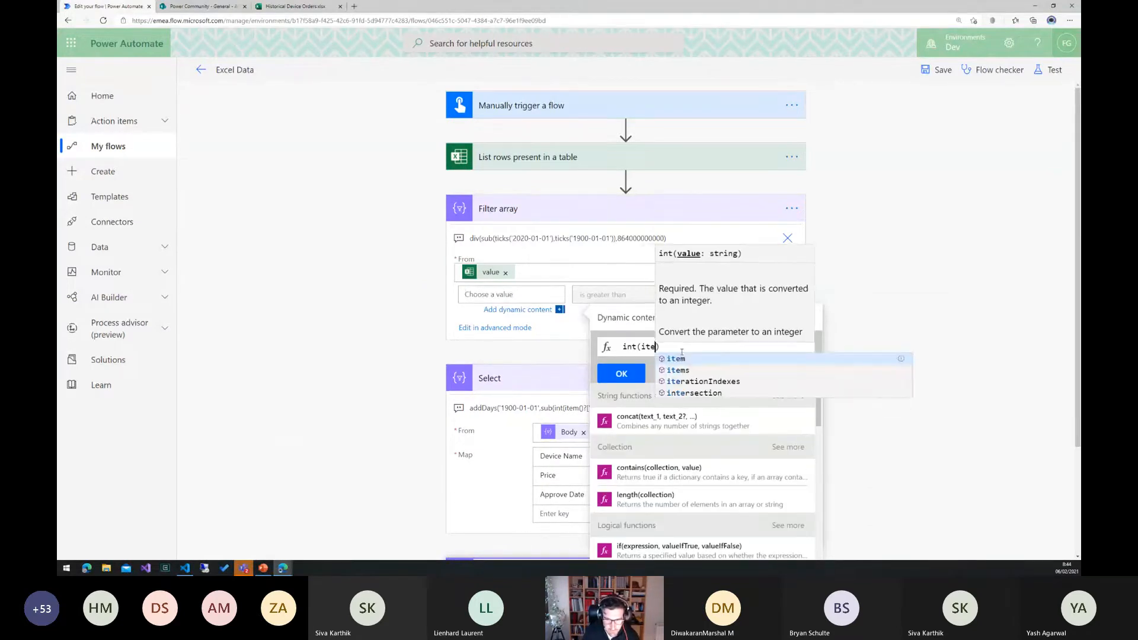
{"action": "type", "text": "m()?["}
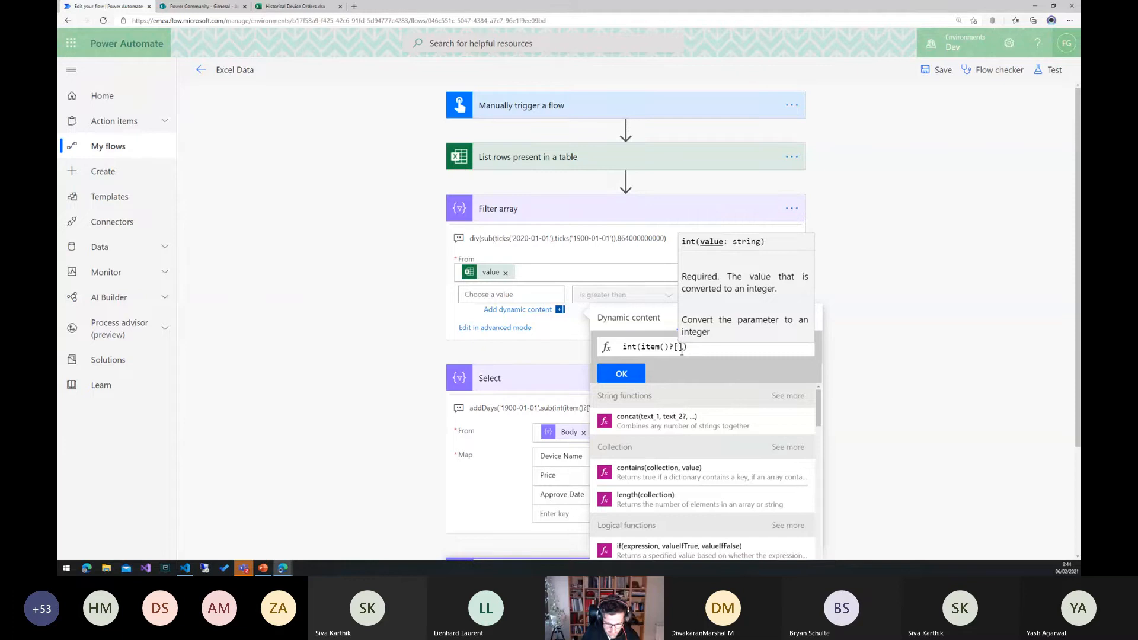
{"action": "type", "text": "'Request D"}
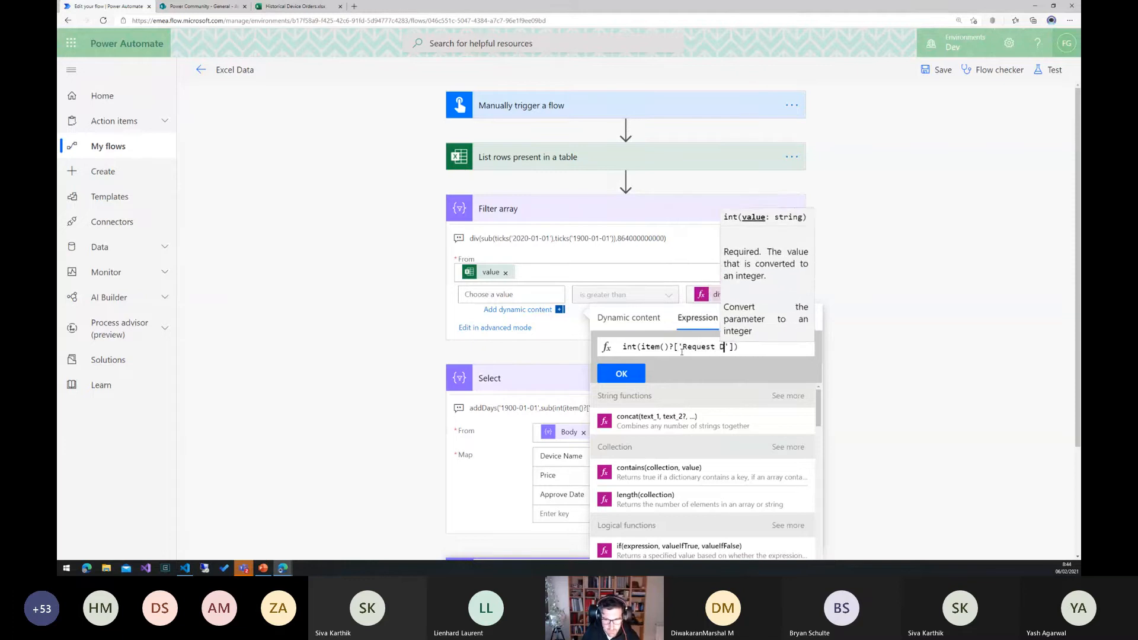
{"action": "type", "text": "ate"}
{"action": "left_click", "coordinate": [621, 373]}
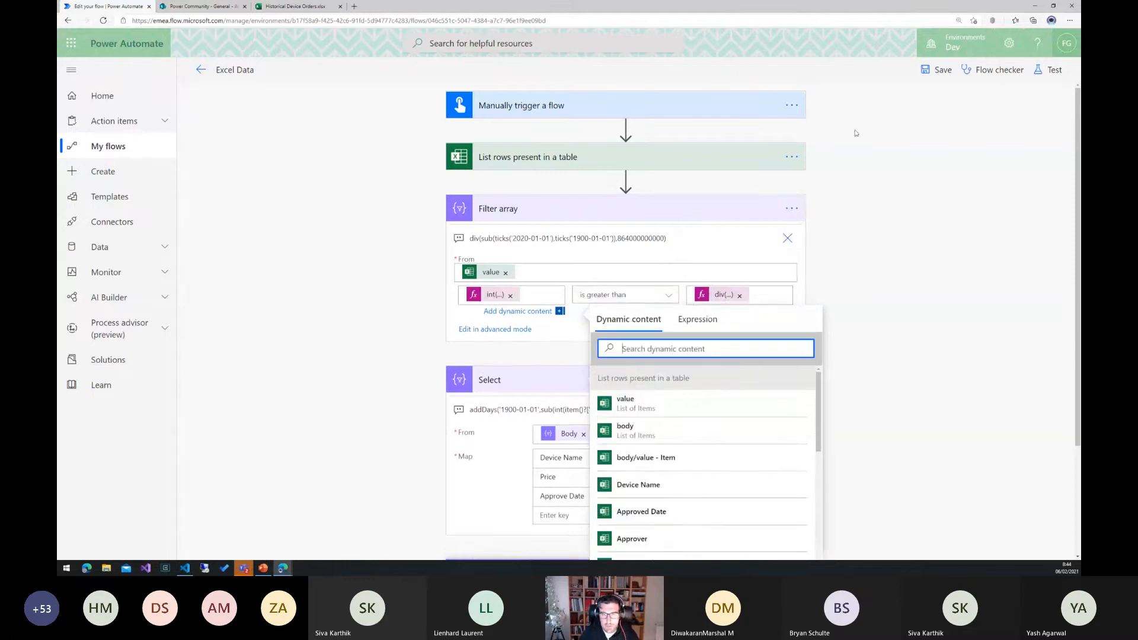
Save the Excel Data flow and run it as a manual test.
{"action": "left_click", "coordinate": [922, 70]}
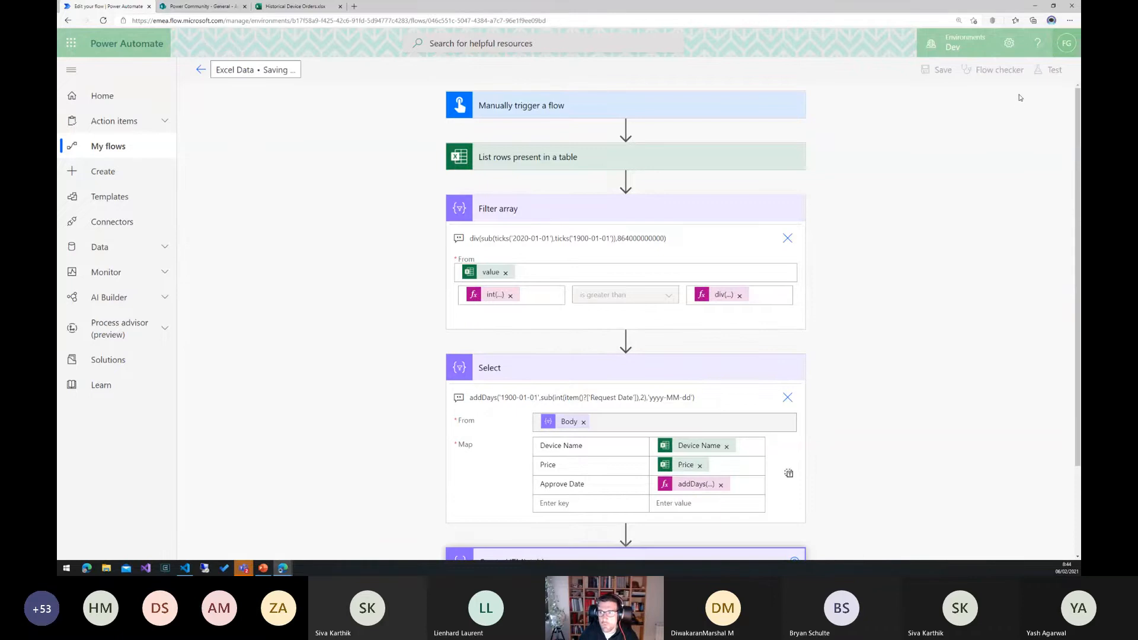
{"action": "left_click", "coordinate": [1050, 70]}
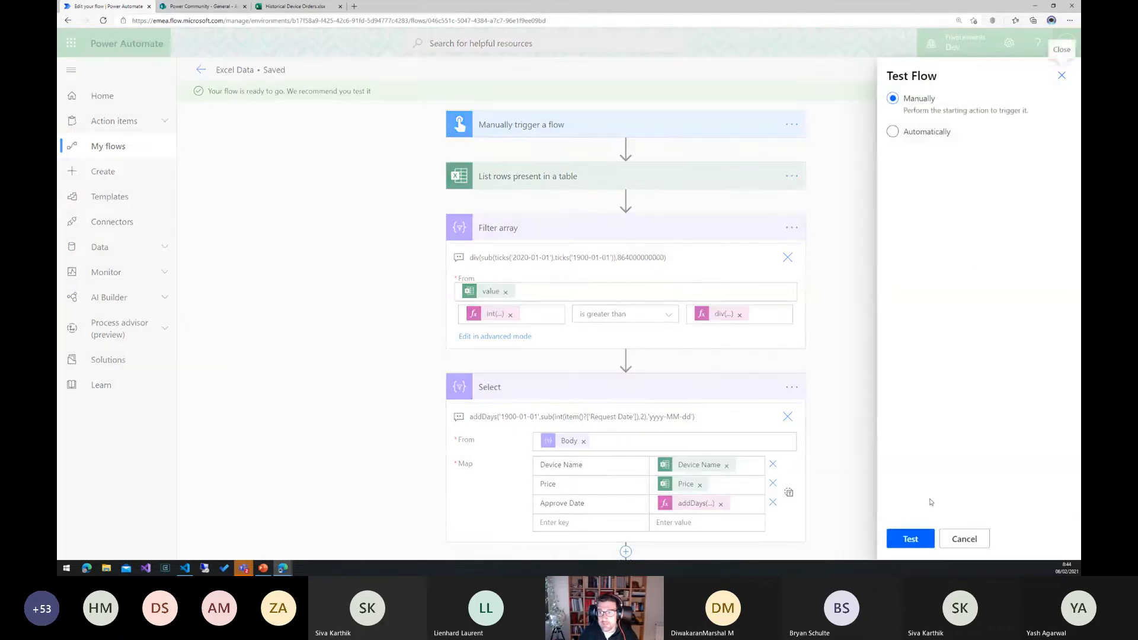
{"action": "left_click", "coordinate": [911, 540]}
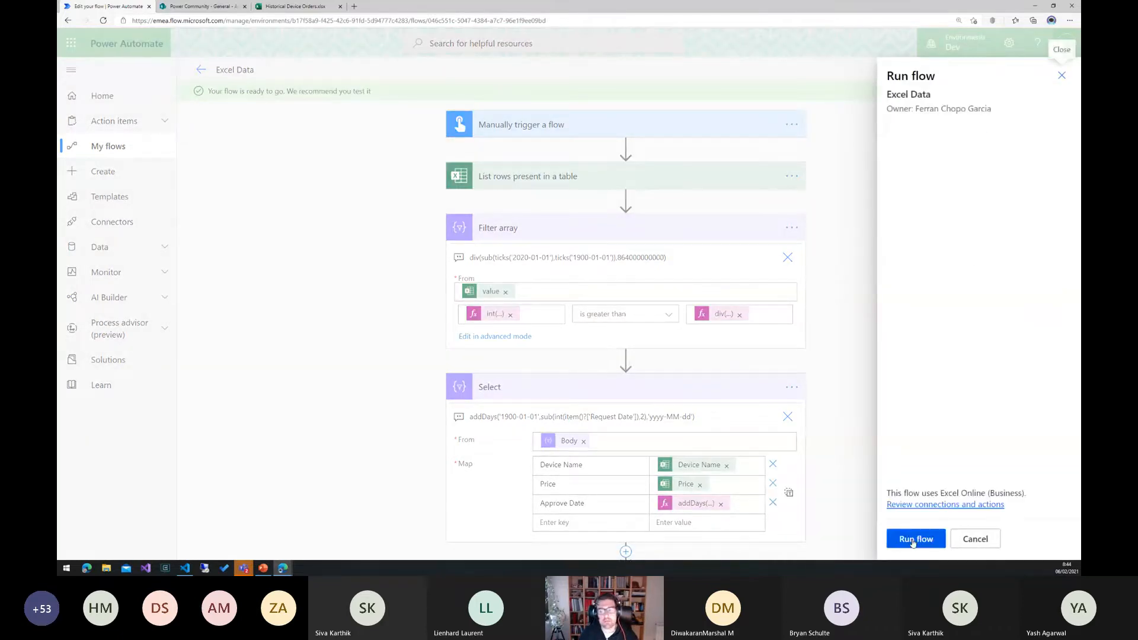
{"action": "left_click", "coordinate": [913, 540]}
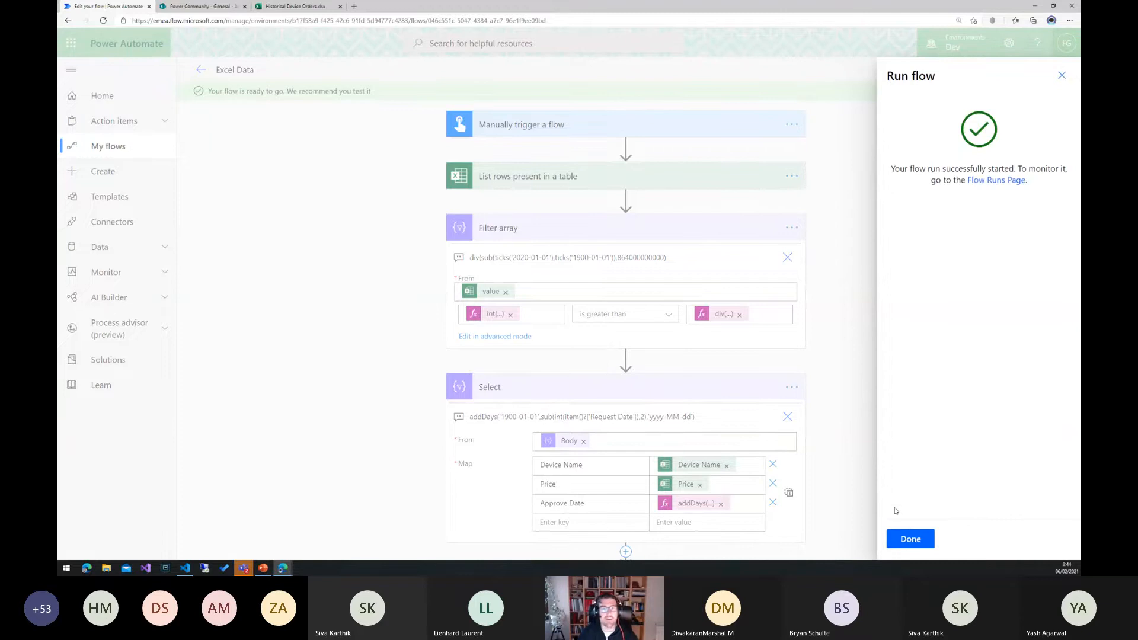
{"action": "left_click", "coordinate": [908, 537]}
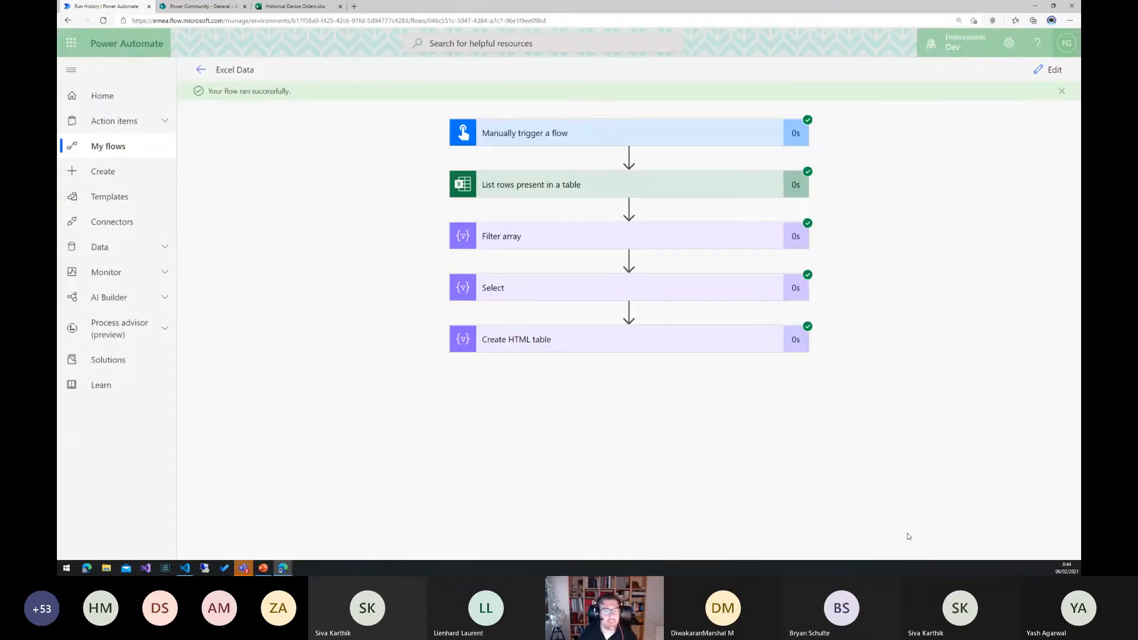
Inspect the Filter array and Create HTML table run results, marking the Approve Date values in the output.
{"action": "left_click", "coordinate": [613, 238]}
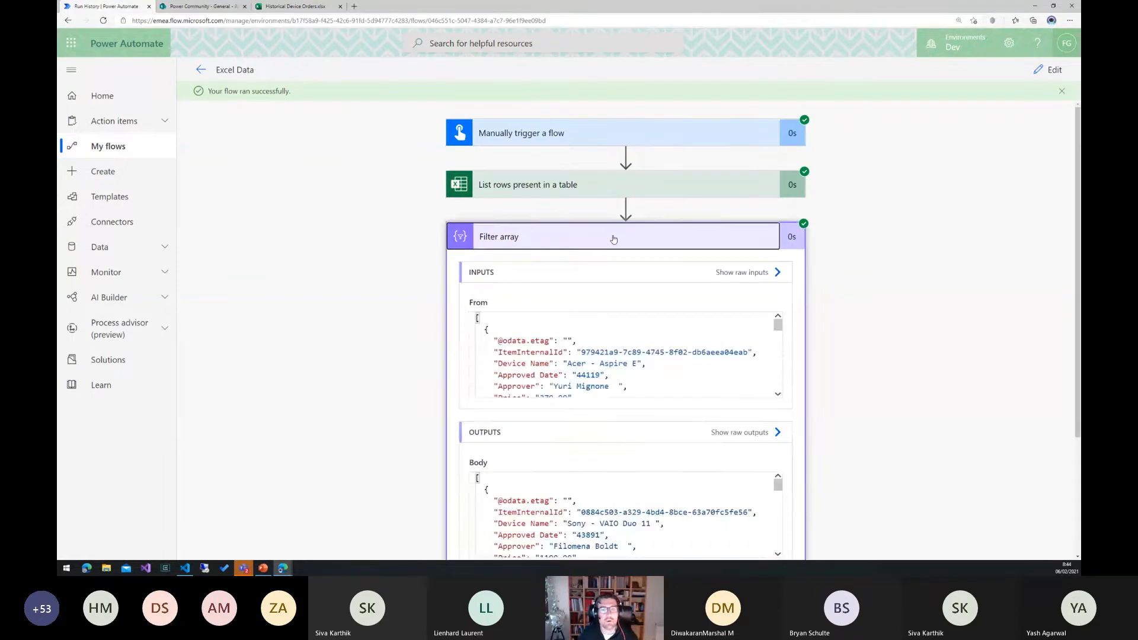
{"action": "left_click", "coordinate": [613, 239]}
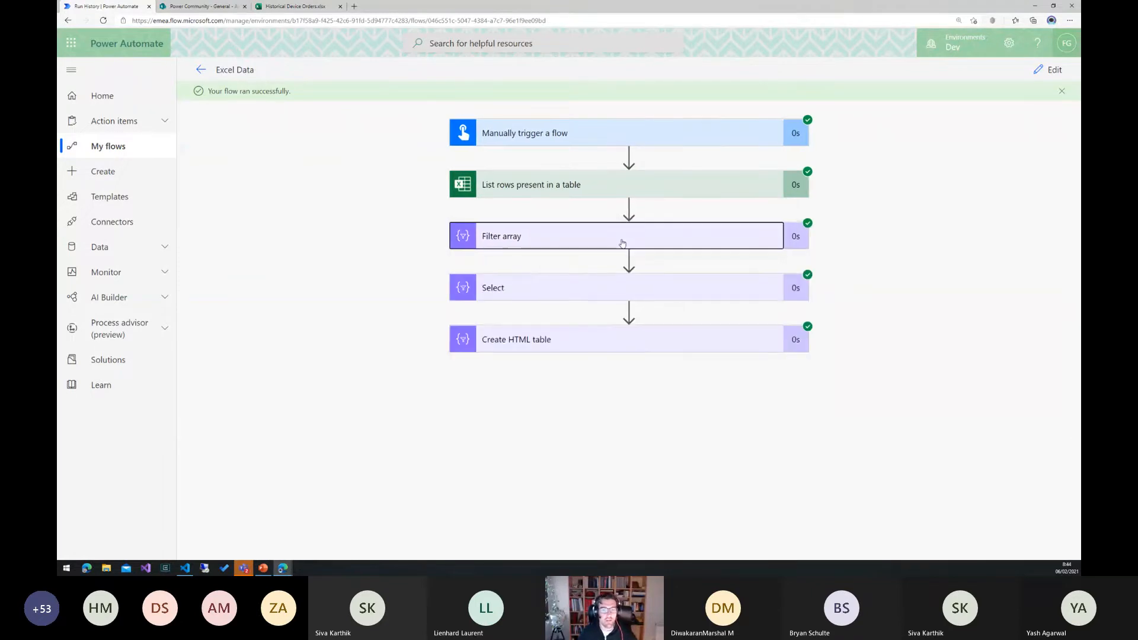
{"action": "left_click", "coordinate": [627, 337]}
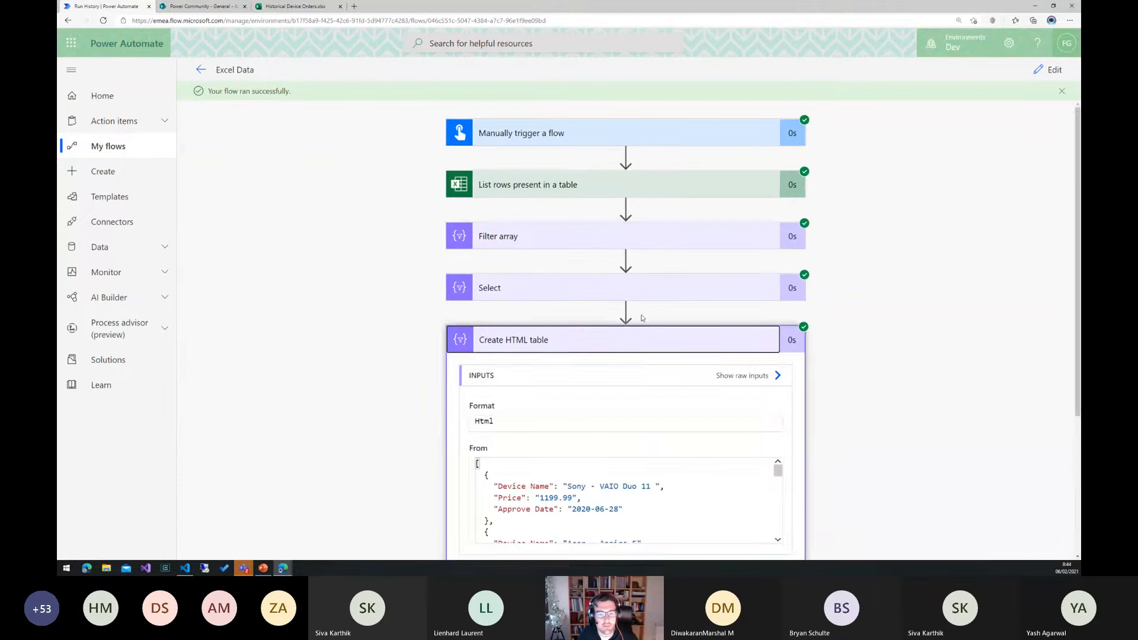
{"action": "scroll", "coordinate": [757, 334], "scroll_direction": "down", "scroll_amount": 3}
{"action": "scroll", "coordinate": [758, 333], "scroll_direction": "down", "scroll_amount": 2}
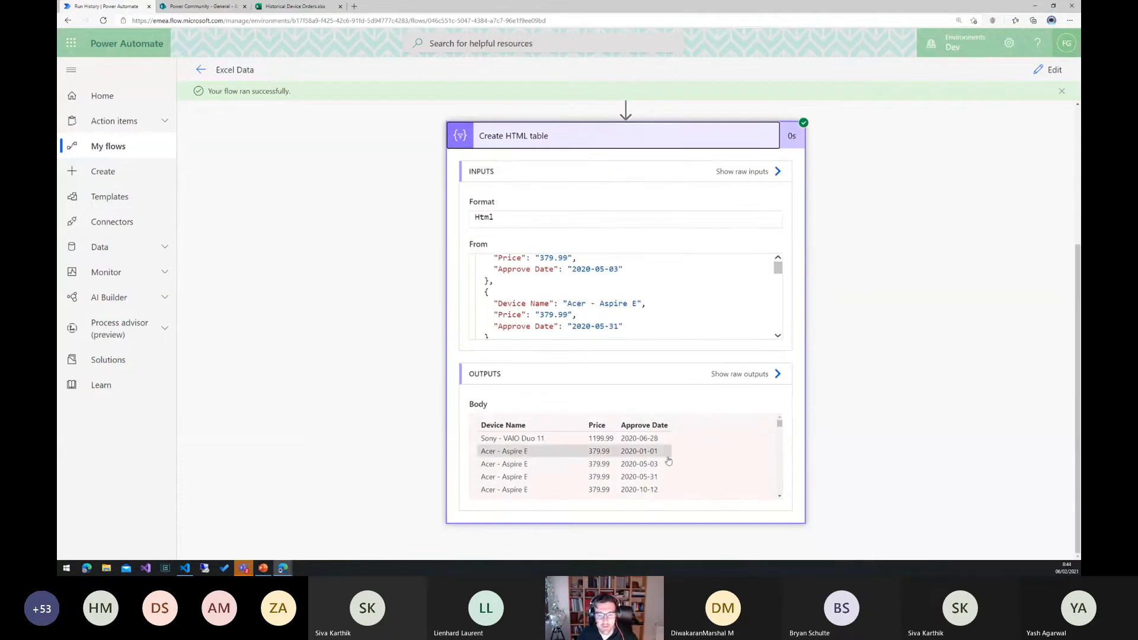
{"action": "left_click_drag", "start_coordinate": [604, 382], "coordinate": [646, 344]}
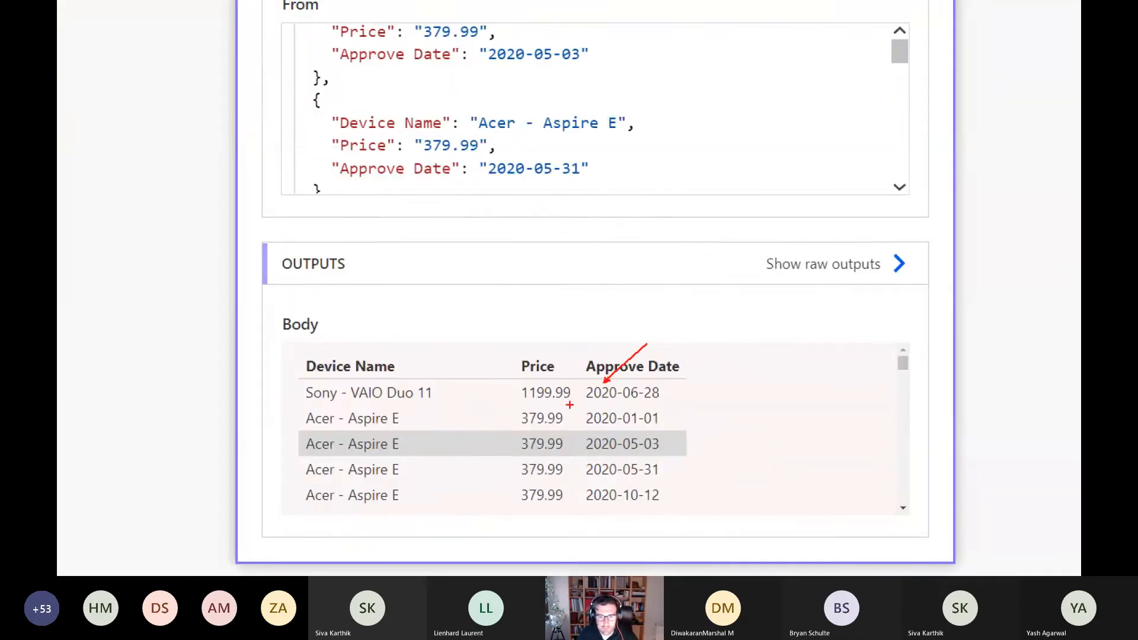
{"action": "left_click_drag", "start_coordinate": [565, 380], "coordinate": [704, 525]}
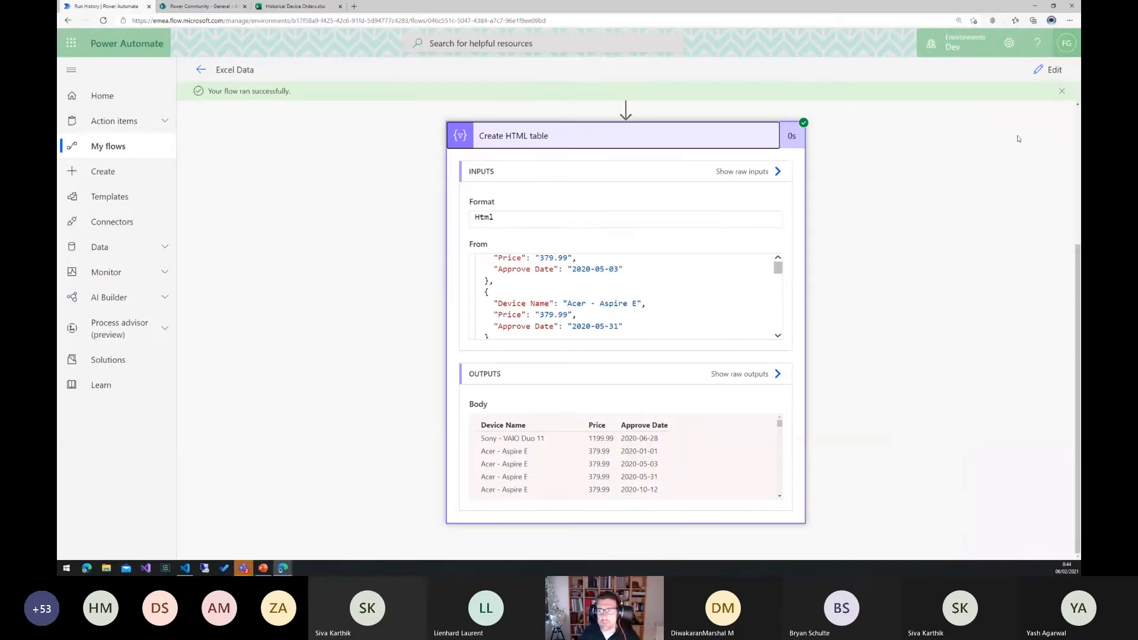
Reopen the flow for editing, open the Approve Date expression in Select and check the request dates in the Historical Device Orders workbook.
{"action": "left_click", "coordinate": [1049, 70]}
{"action": "scroll", "coordinate": [682, 401], "scroll_direction": "down", "scroll_amount": 1}
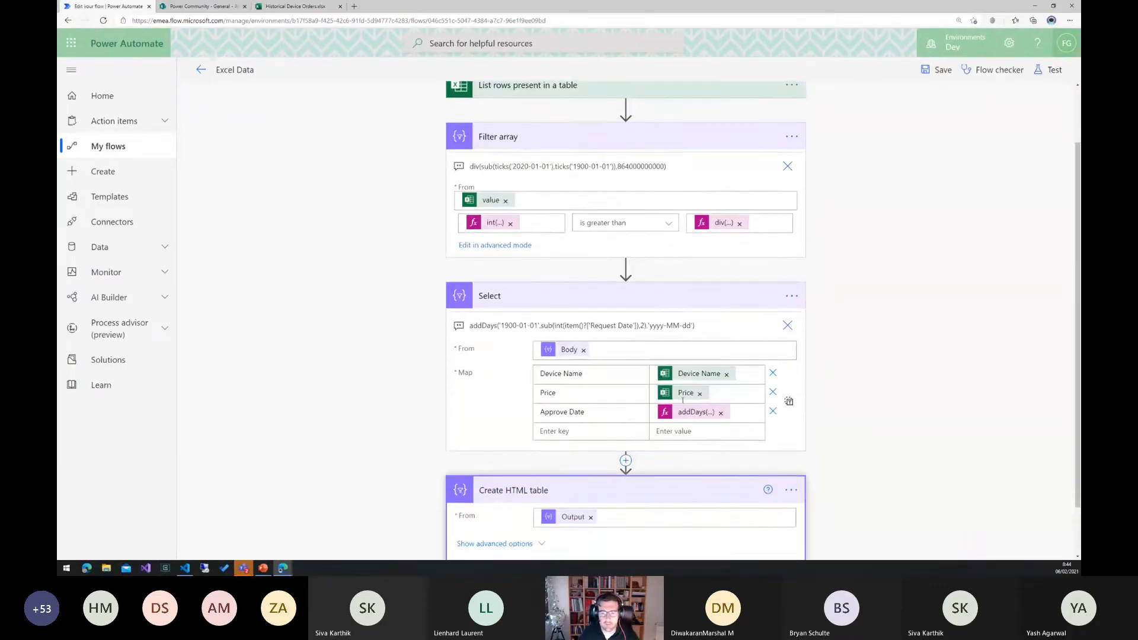
{"action": "left_click", "coordinate": [697, 414]}
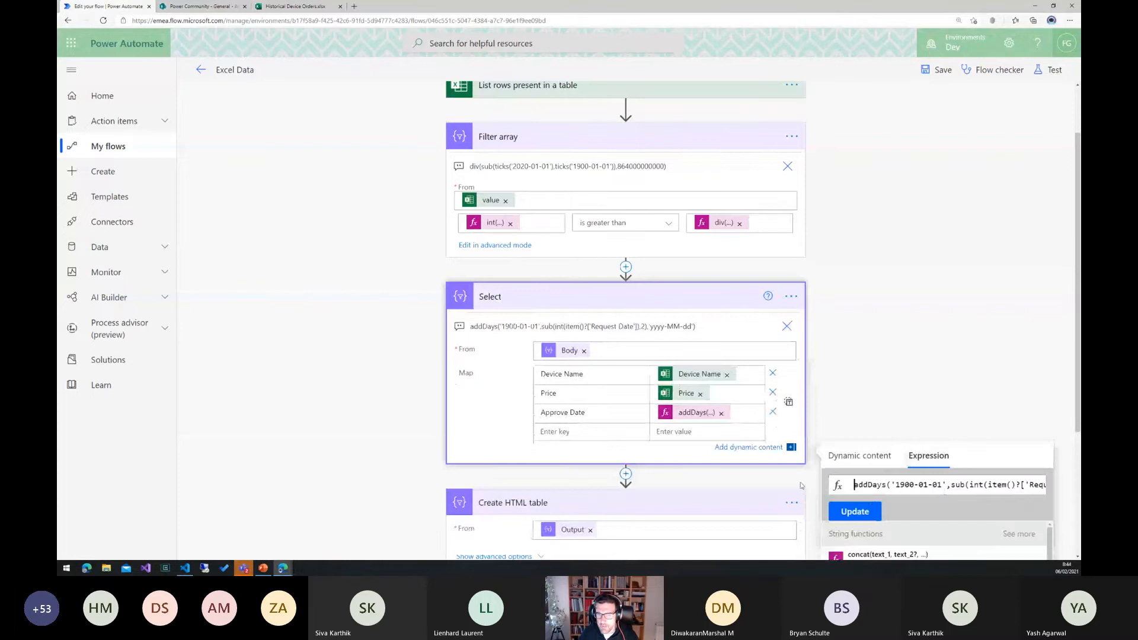
{"action": "left_click", "coordinate": [301, 6]}
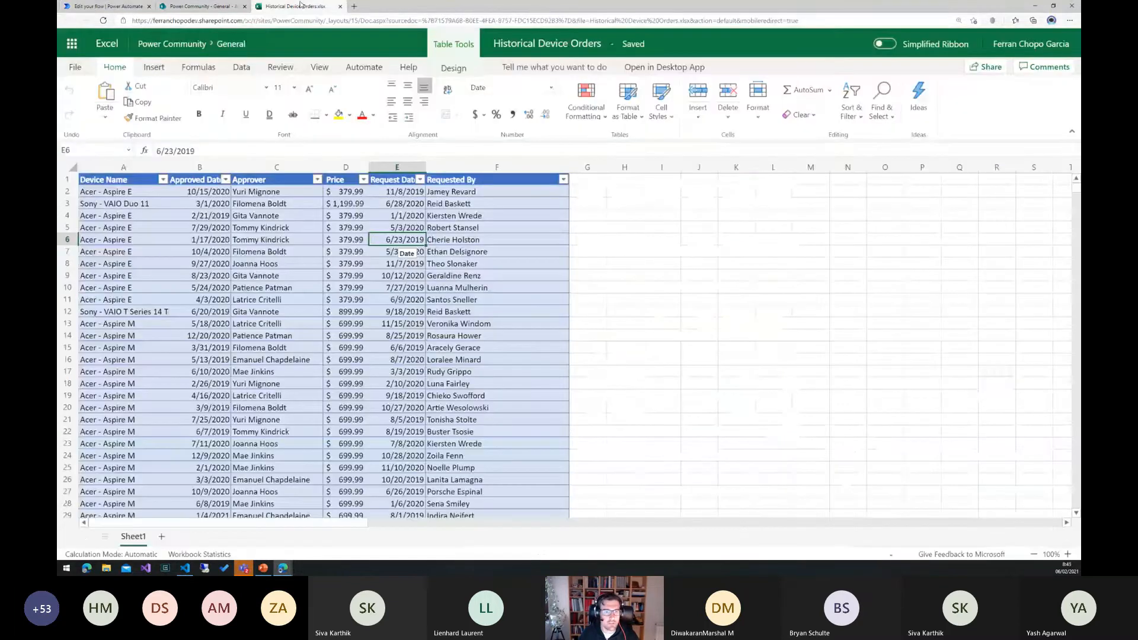
{"action": "left_click", "coordinate": [119, 6]}
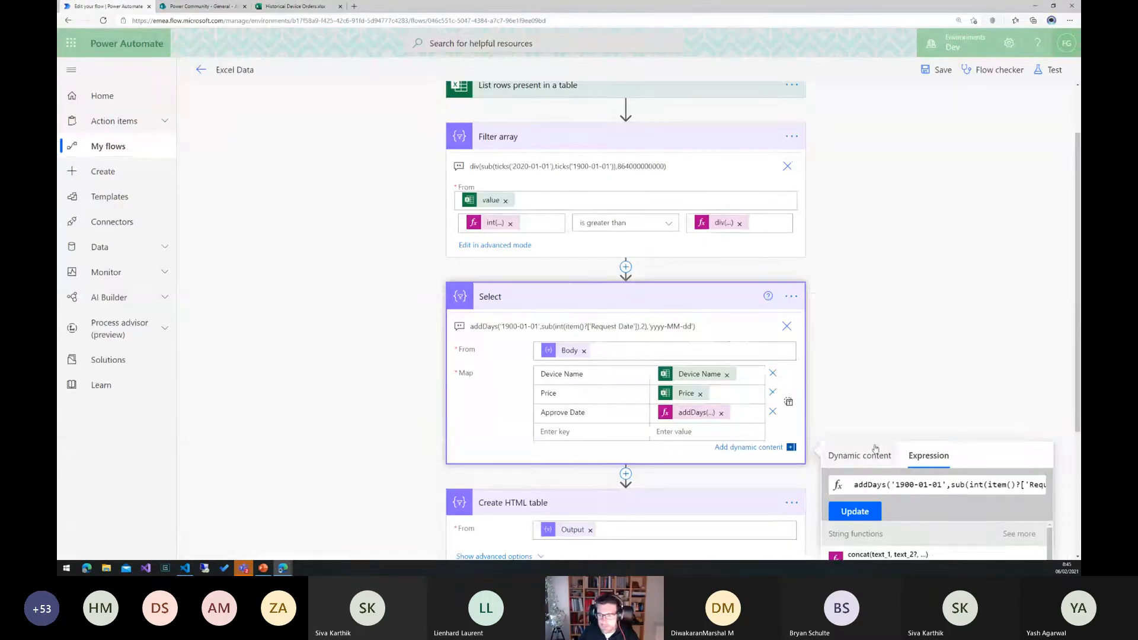
Read through the Approve Date addDays expression, check the int expression in the Filter array condition and close the expression editor.
{"action": "key", "text": "Right"}
{"action": "key", "text": "Right"}
{"action": "key", "text": "Right"}
{"action": "key", "text": "Right"}
{"action": "key", "text": "Right"}
{"action": "key", "text": "Right"}
{"action": "key", "text": "Right"}
{"action": "key", "text": "Right"}
{"action": "key", "text": "Right"}
{"action": "key", "text": "Right"}
{"action": "key", "text": "Right"}
{"action": "key", "text": "Right"}
{"action": "key", "text": "Right"}
{"action": "key", "text": "Right"}
{"action": "key", "text": "Right"}
{"action": "key", "text": "Right"}
{"action": "key", "text": "Right"}
{"action": "key", "text": "Right"}
{"action": "key", "text": "Right"}
{"action": "key", "text": "Right"}
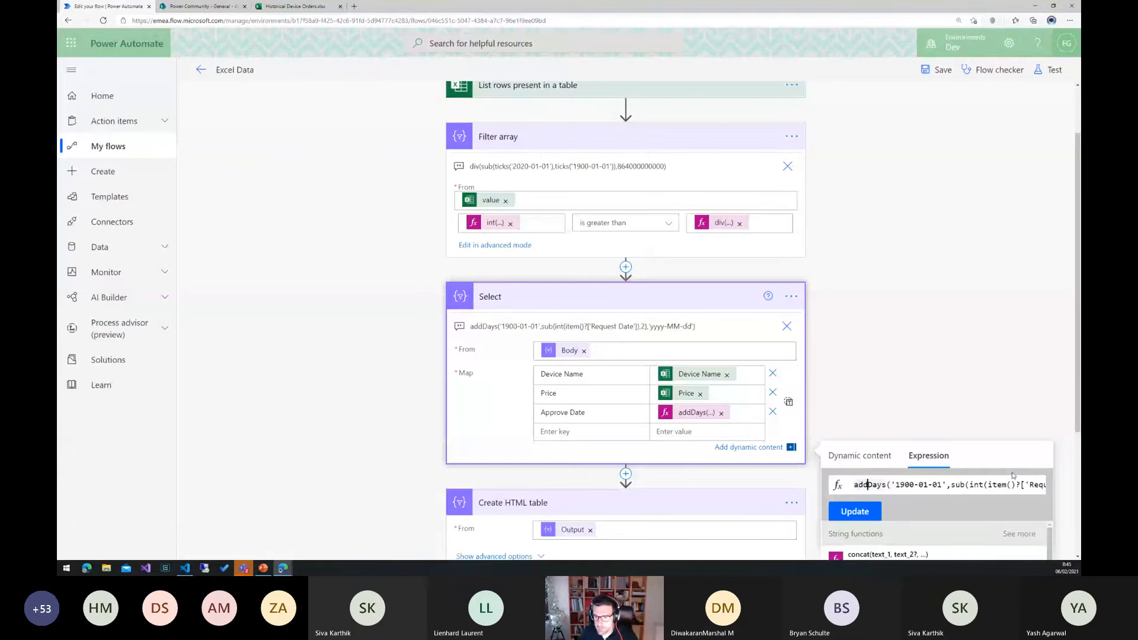
{"action": "key", "text": "Right"}
{"action": "key", "text": "Right"}
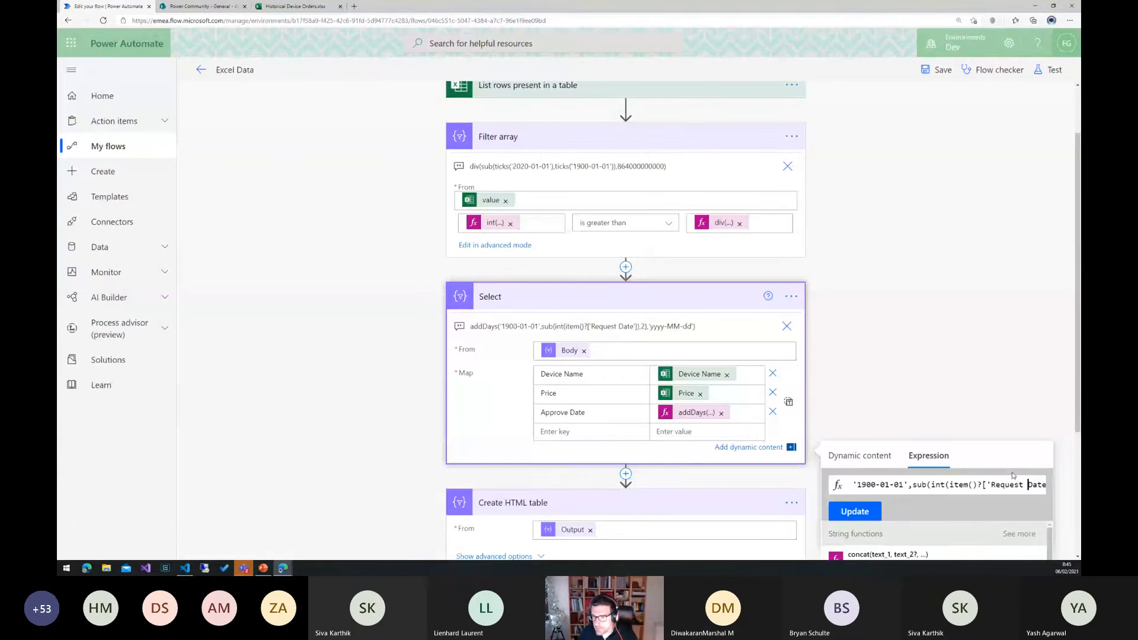
{"action": "key", "text": "Right"}
{"action": "key", "text": "Right"}
{"action": "key", "text": "Right"}
{"action": "key", "text": "Right"}
{"action": "key", "text": "Right"}
{"action": "key", "text": "Right"}
{"action": "key", "text": "Right"}
{"action": "key", "text": "Right"}
{"action": "key", "text": "Right"}
{"action": "key", "text": "Right"}
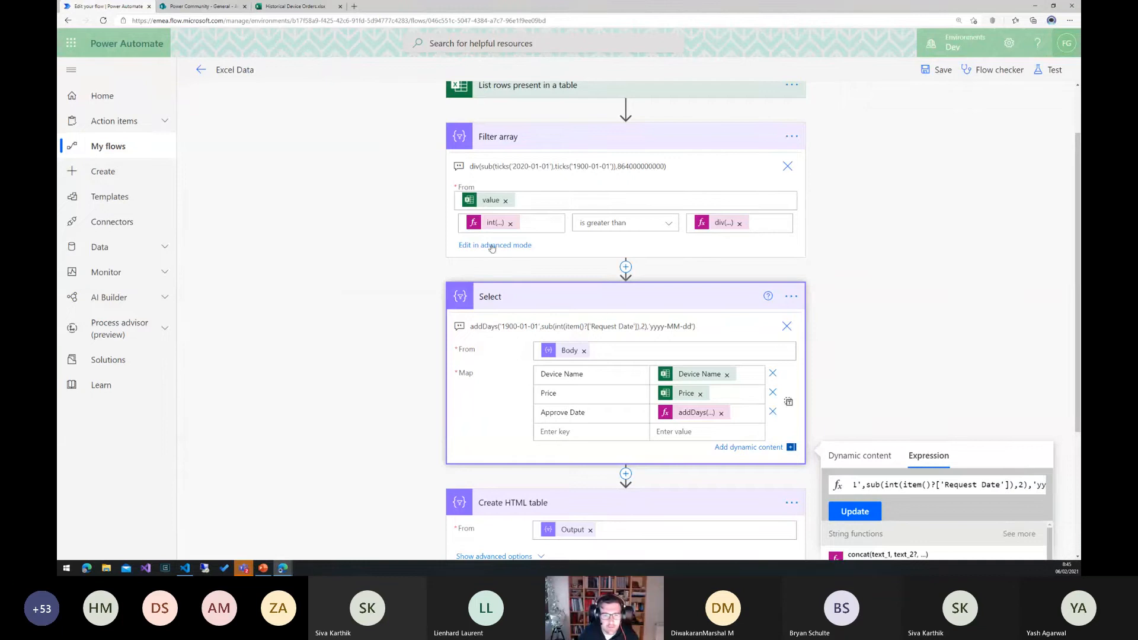
{"action": "mouse_move", "coordinate": [492, 228]}
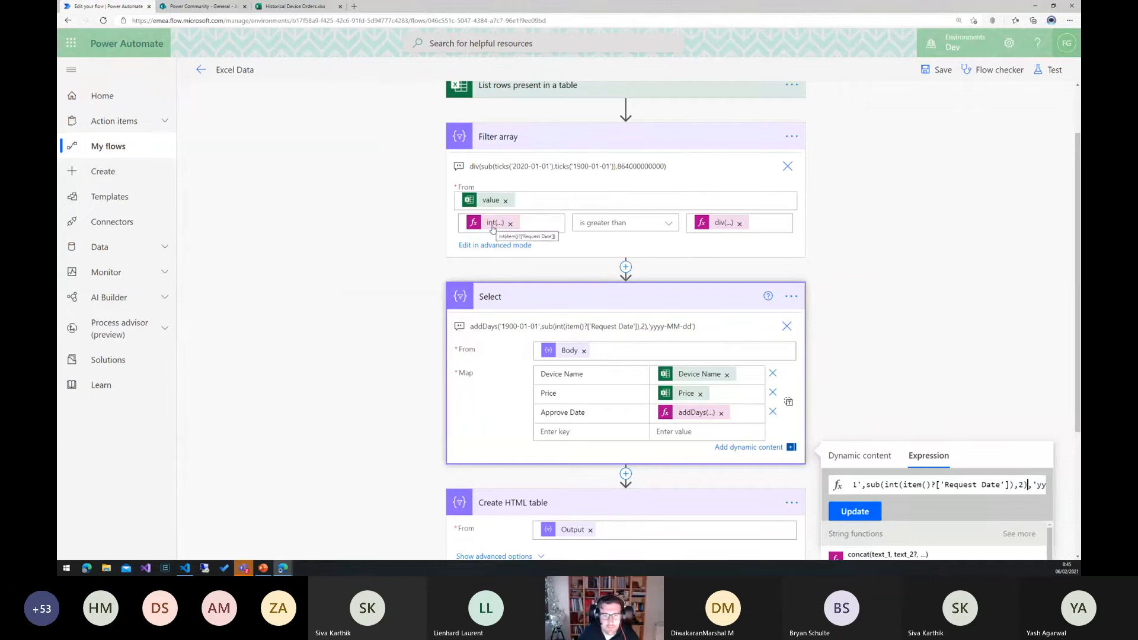
{"action": "left_click", "coordinate": [887, 274]}
Save the flow again and start another manual test run.
{"action": "left_click", "coordinate": [925, 72]}
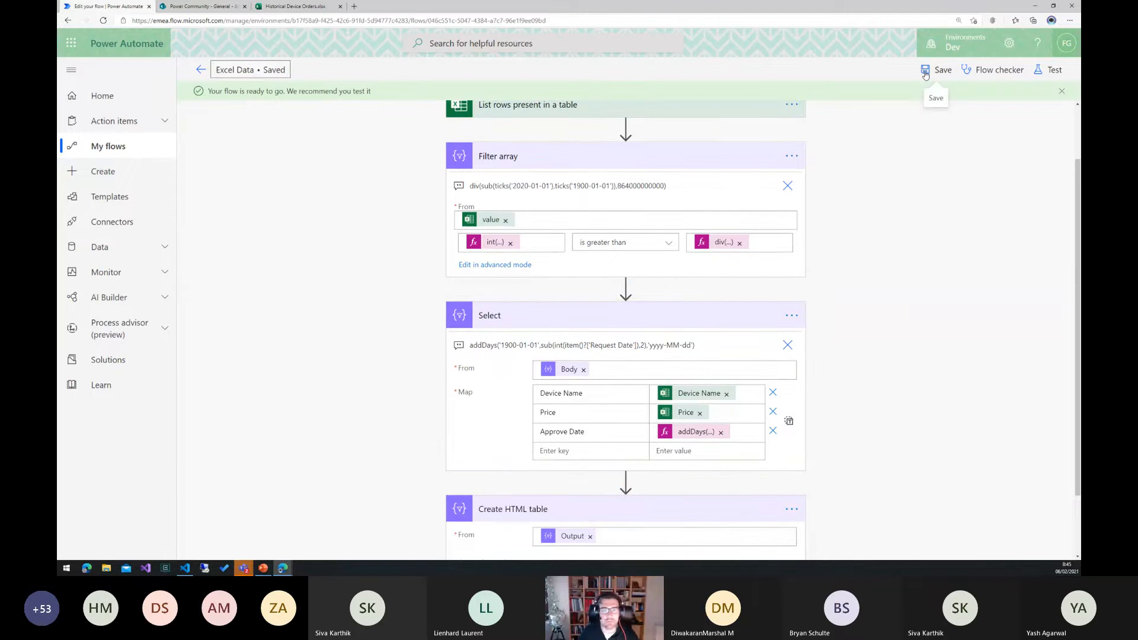
{"action": "scroll", "coordinate": [814, 231], "scroll_direction": "down", "scroll_amount": 1}
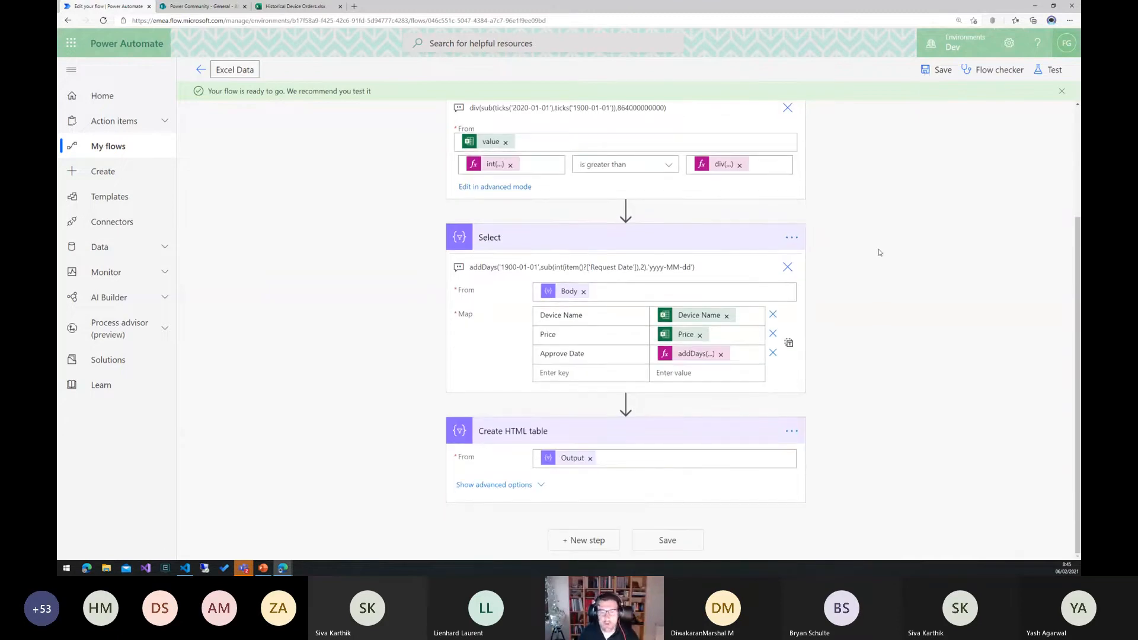
{"action": "left_click", "coordinate": [1047, 70]}
{"action": "left_click", "coordinate": [908, 539]}
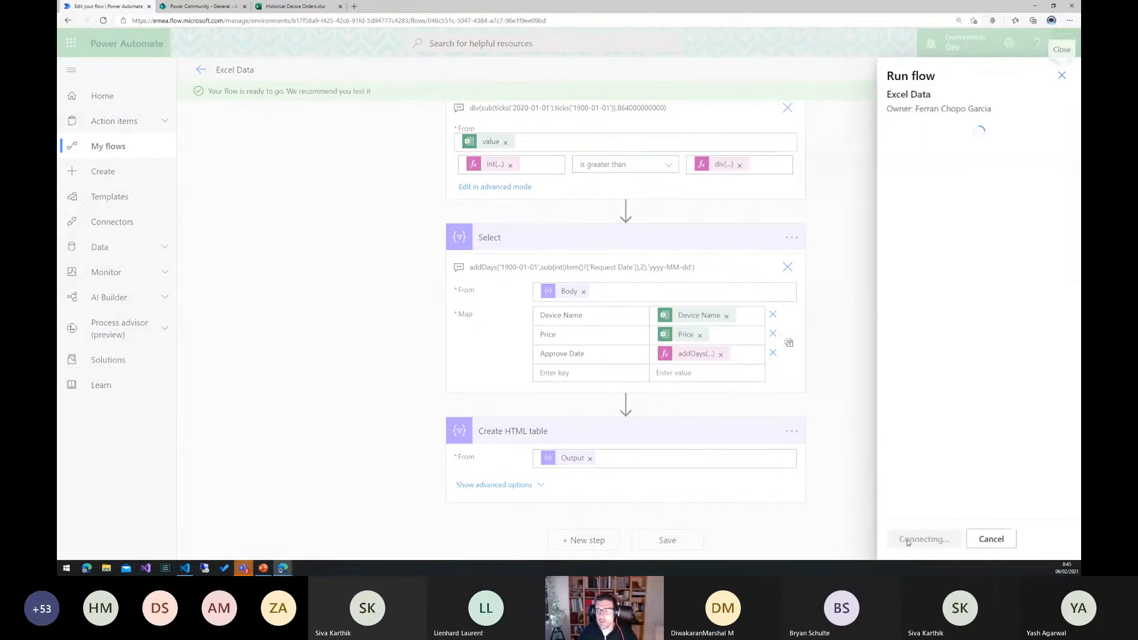
{"action": "left_click", "coordinate": [909, 540]}
{"action": "left_click", "coordinate": [907, 539]}
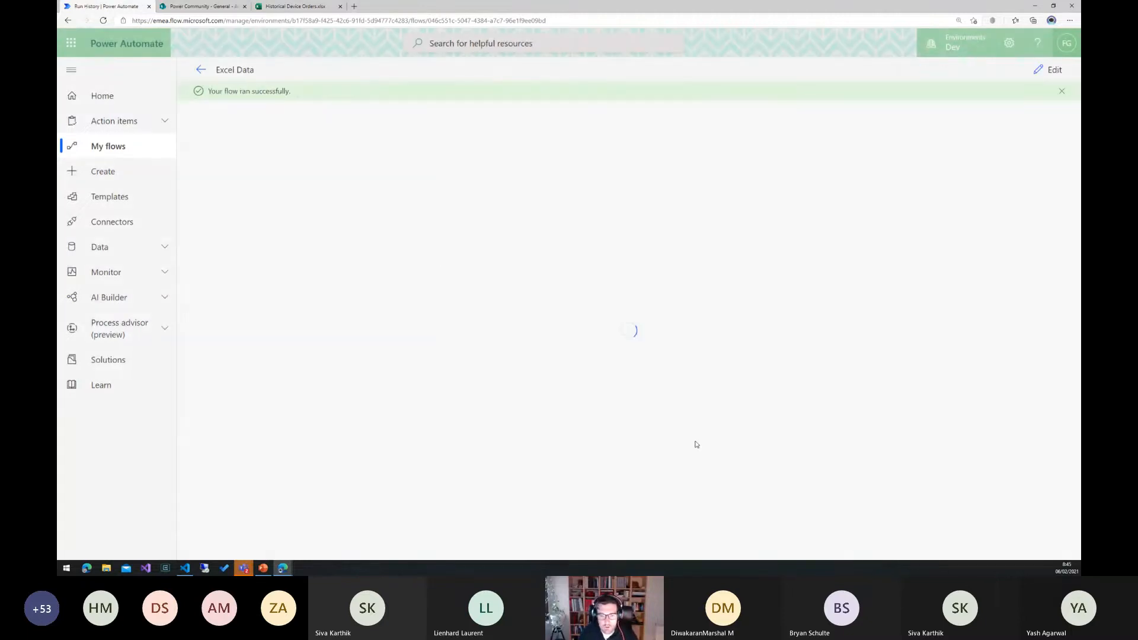
Review the Create HTML table inputs and outputs of the new run.
{"action": "left_click", "coordinate": [683, 347]}
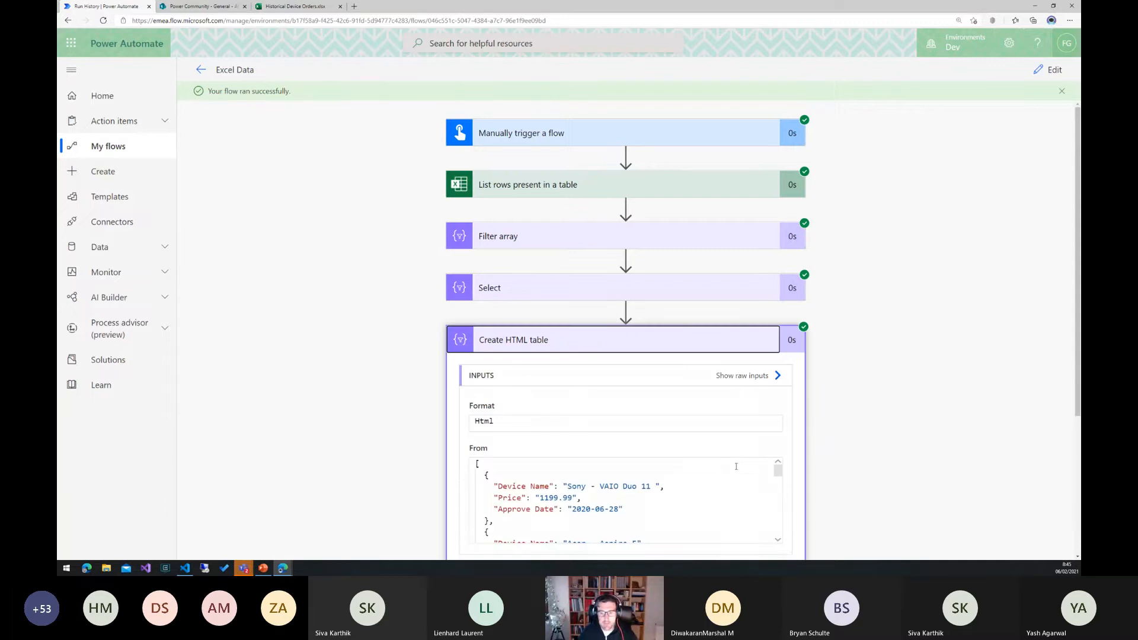
{"action": "mouse_move", "coordinate": [780, 425]}
{"action": "left_mouse_down"}
{"action": "mouse_move", "coordinate": [783, 466]}
{"action": "mouse_move", "coordinate": [784, 414]}
{"action": "left_mouse_up"}
{"action": "scroll", "coordinate": [867, 420], "scroll_direction": "up", "scroll_amount": 4}
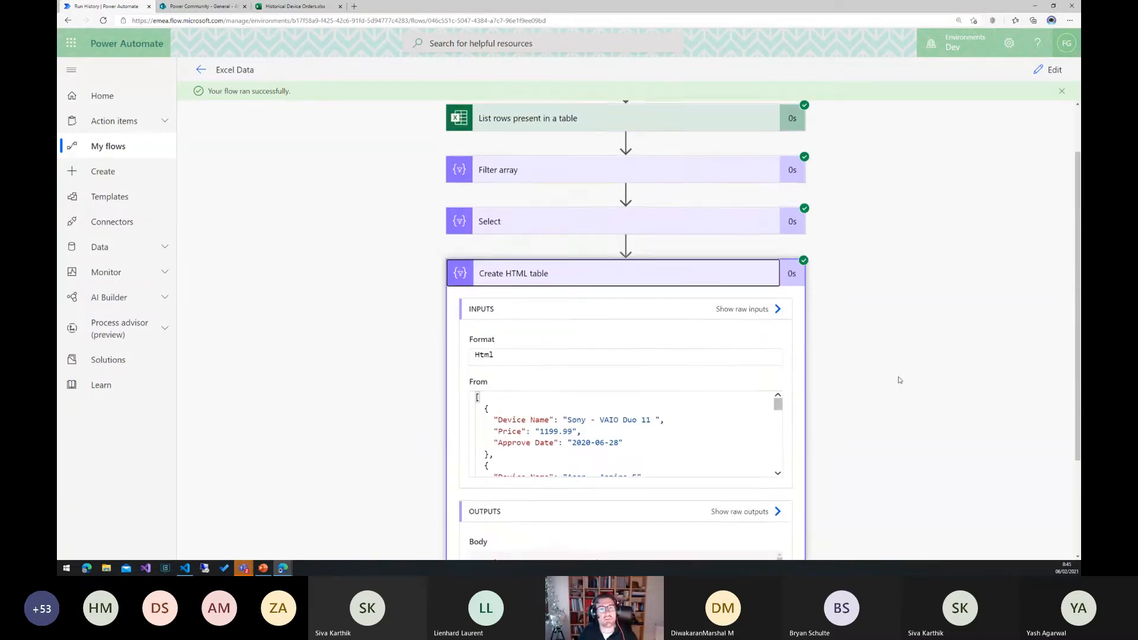
Return to the flow editor and review the Filter array condition's int expression along with the Select and Create HTML table actions.
{"action": "left_click", "coordinate": [1042, 74]}
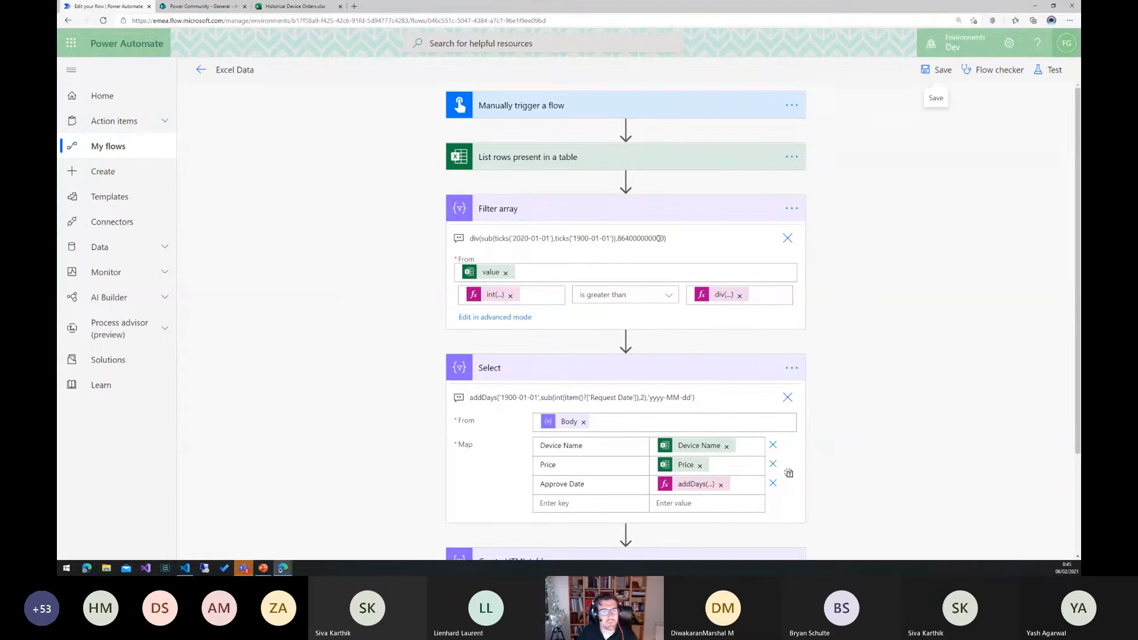
{"action": "left_click", "coordinate": [485, 299]}
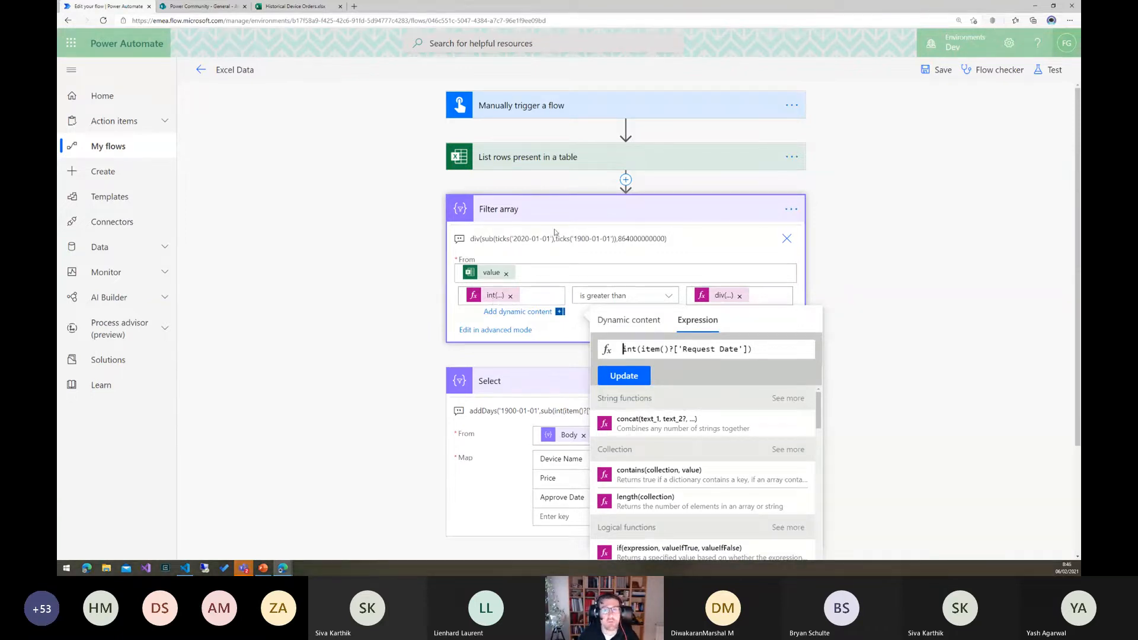
{"action": "left_click", "coordinate": [885, 262]}
{"action": "scroll", "coordinate": [894, 332], "scroll_direction": "down", "scroll_amount": 3}
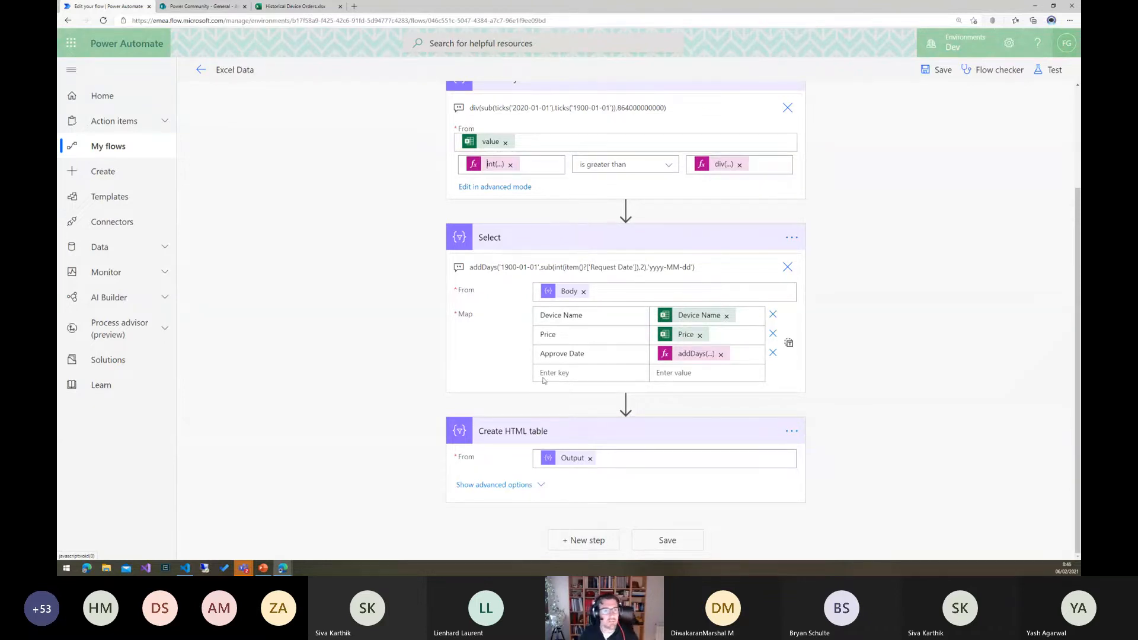
{"action": "scroll", "coordinate": [544, 381], "scroll_direction": "up", "scroll_amount": 3}
Leave the flow editor, switch to PowerPoint and present the Advanced Topics section through its overview slide.
{"action": "left_click", "coordinate": [201, 70]}
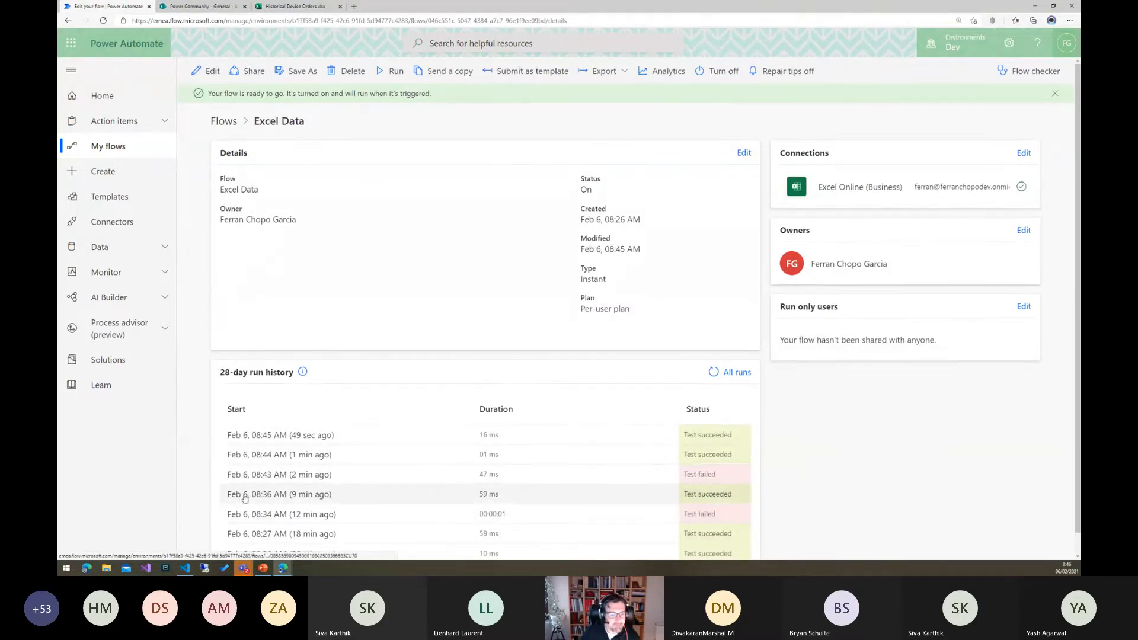
{"action": "left_click", "coordinate": [264, 568]}
{"action": "left_click", "coordinate": [198, 494]}
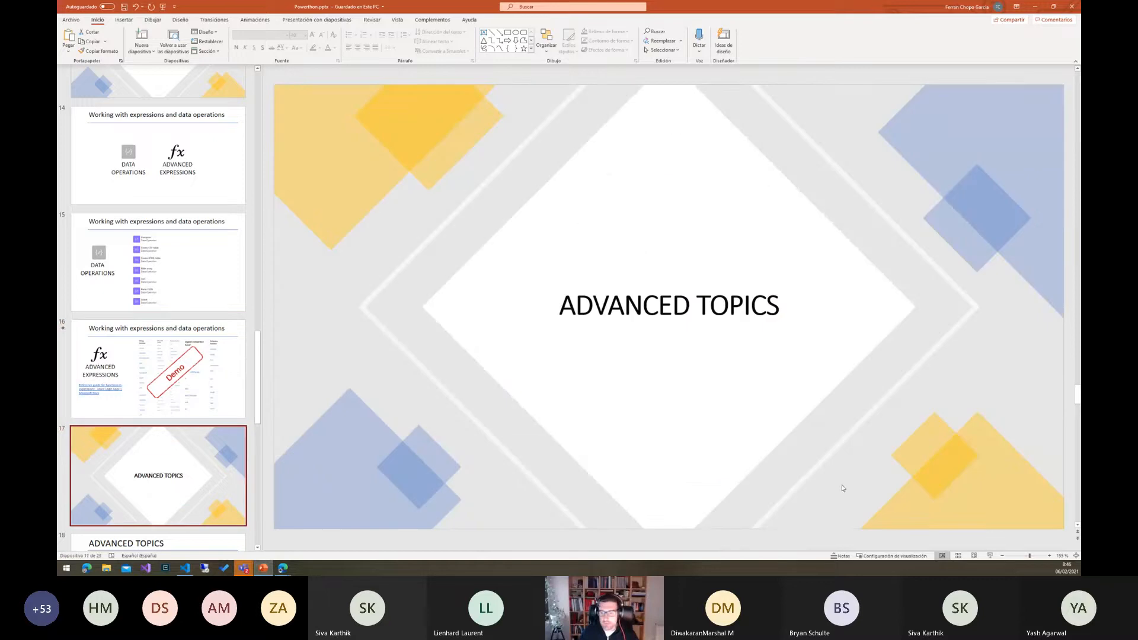
{"action": "left_click", "coordinate": [989, 556]}
{"action": "left_click", "coordinate": [978, 529]}
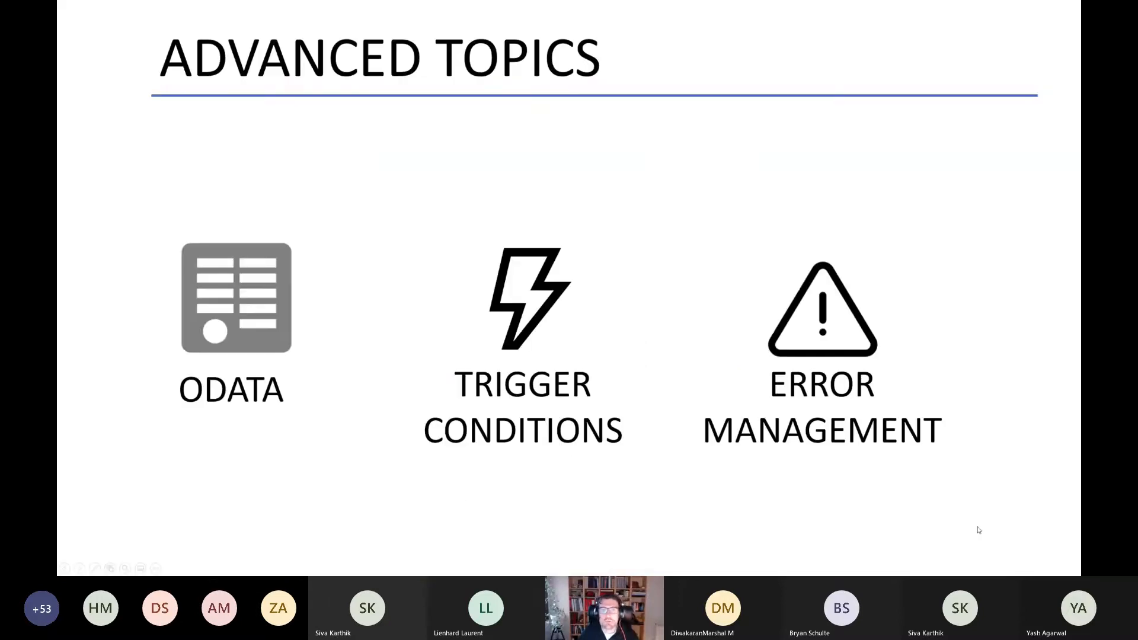
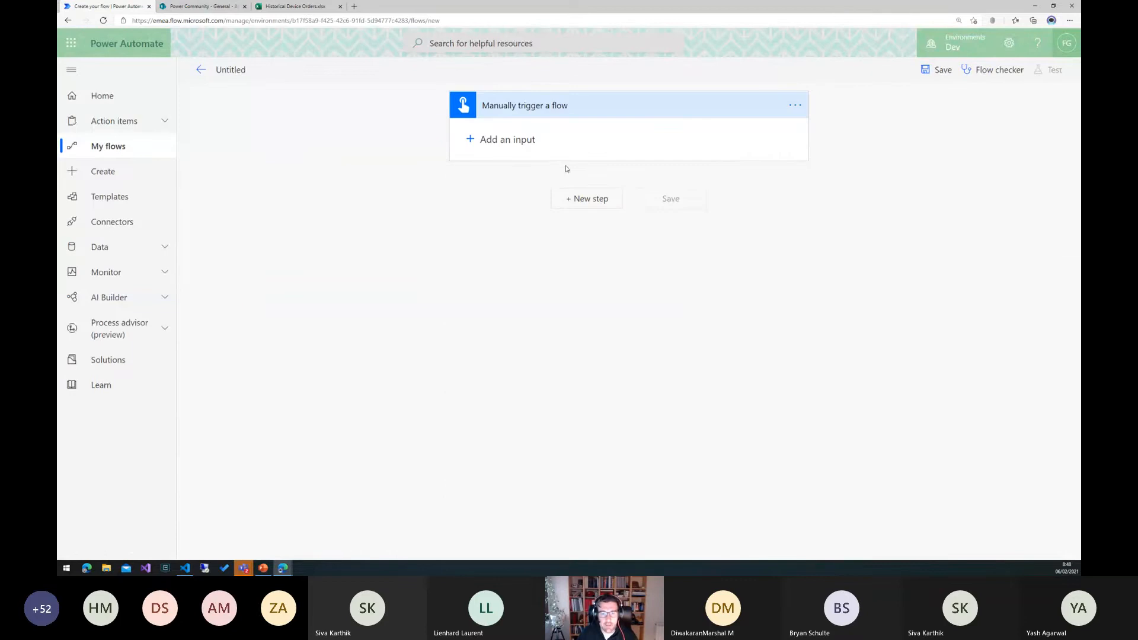
Add a SharePoint Get items action after the manual trigger.
{"action": "left_click", "coordinate": [582, 200]}
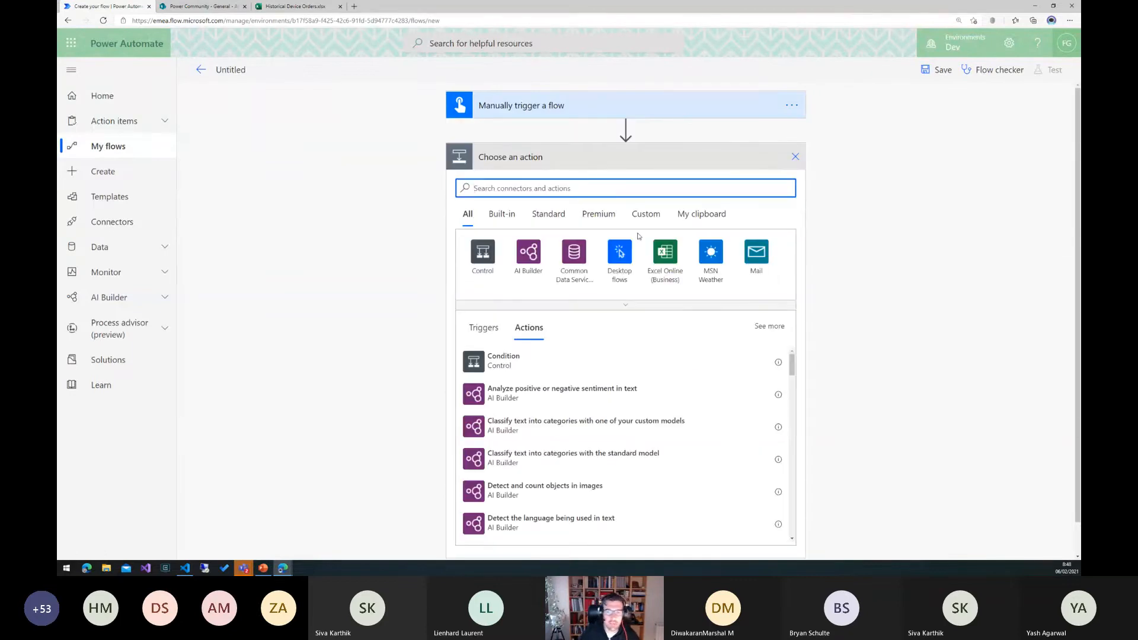
{"action": "type", "text": "sha"}
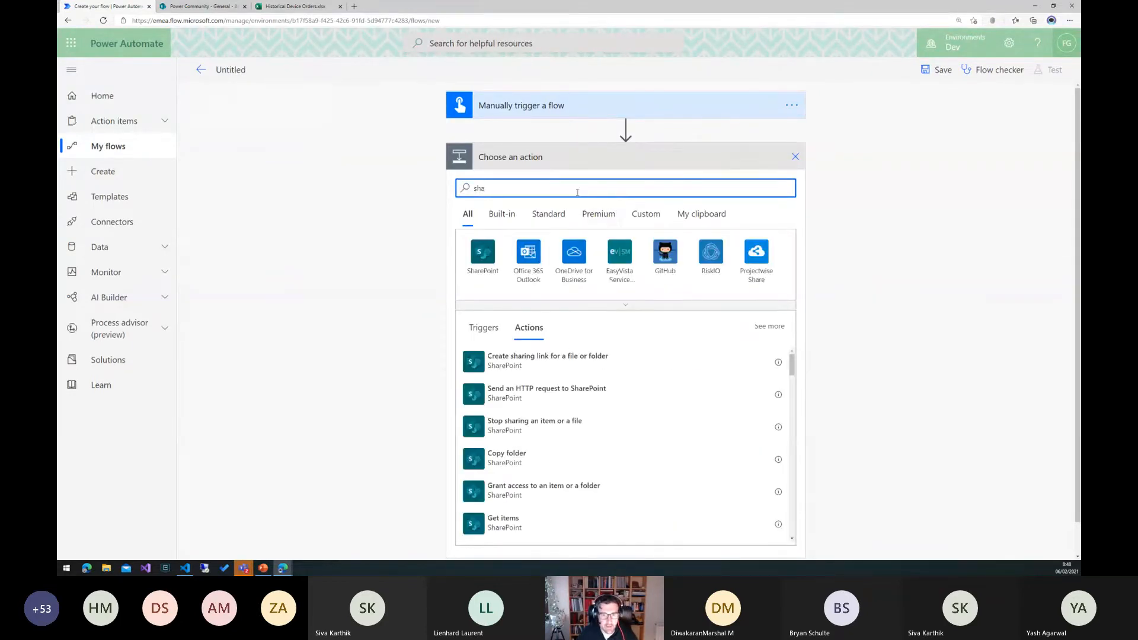
{"action": "left_click", "coordinate": [485, 255]}
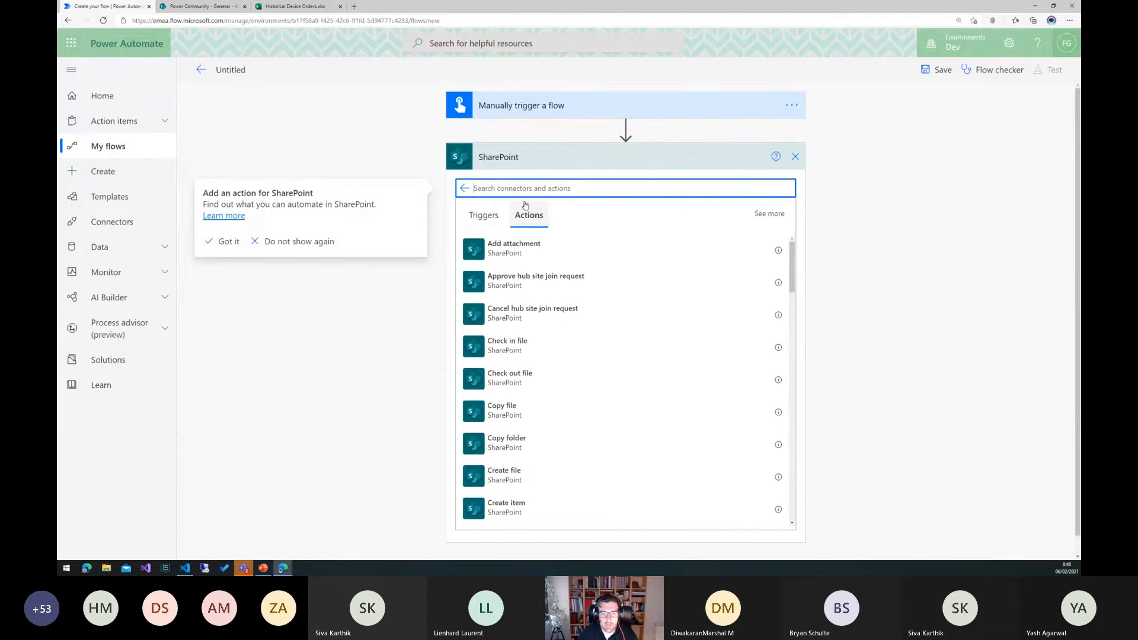
{"action": "type", "text": "item"}
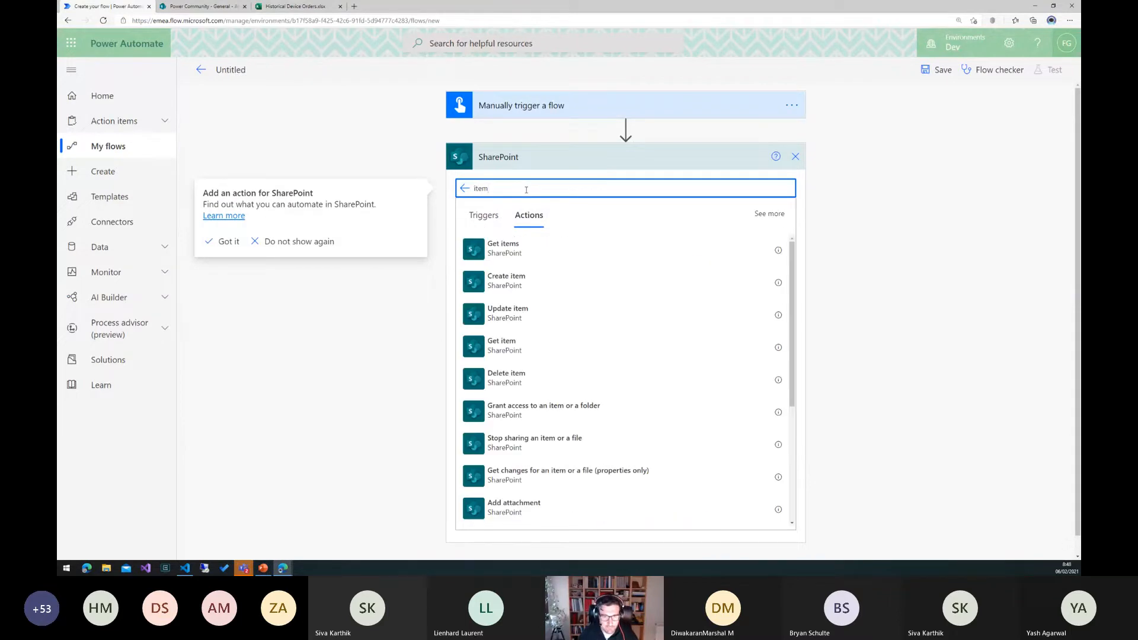
{"action": "left_click", "coordinate": [514, 254]}
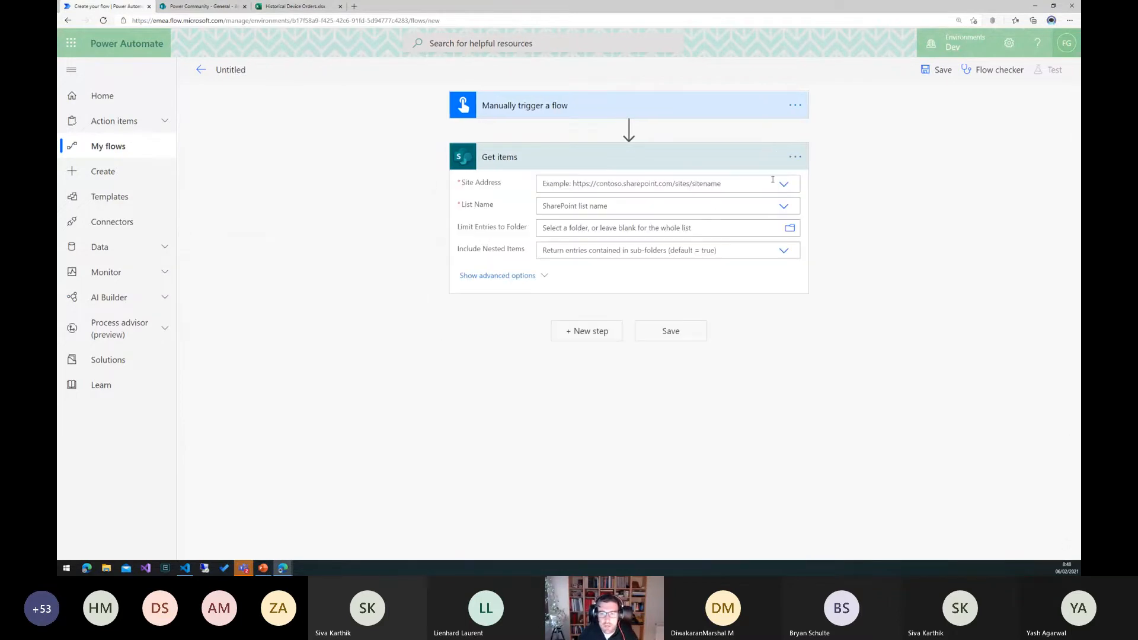
Set the Get items site address to Power Community and the list name to Customers.
{"action": "left_click", "coordinate": [783, 183]}
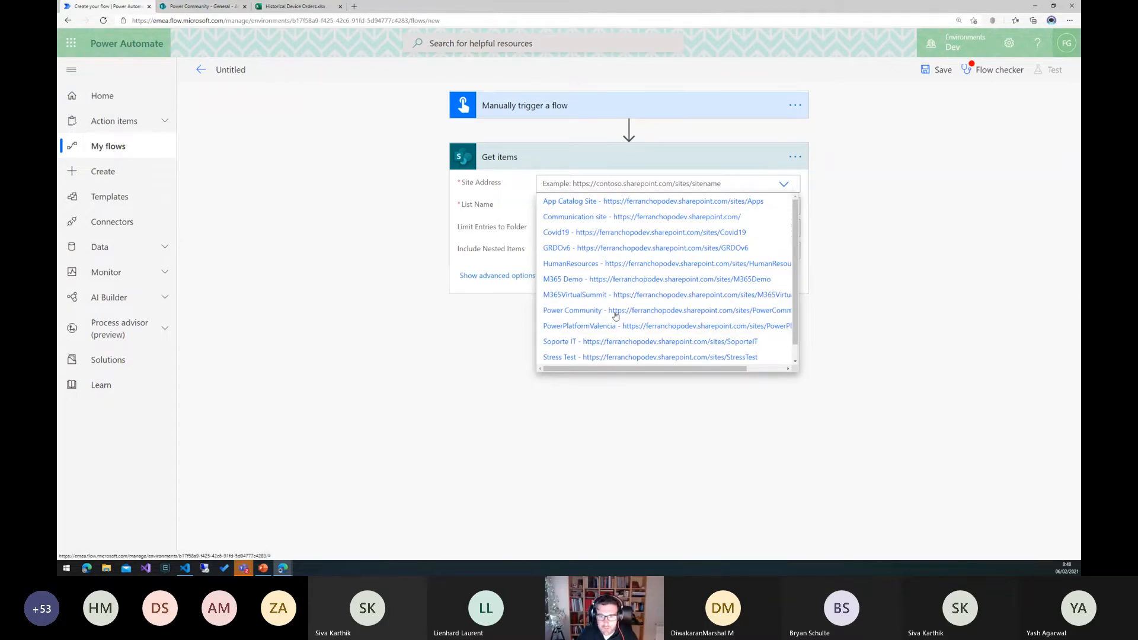
{"action": "left_click", "coordinate": [616, 315]}
{"action": "left_click", "coordinate": [587, 219]}
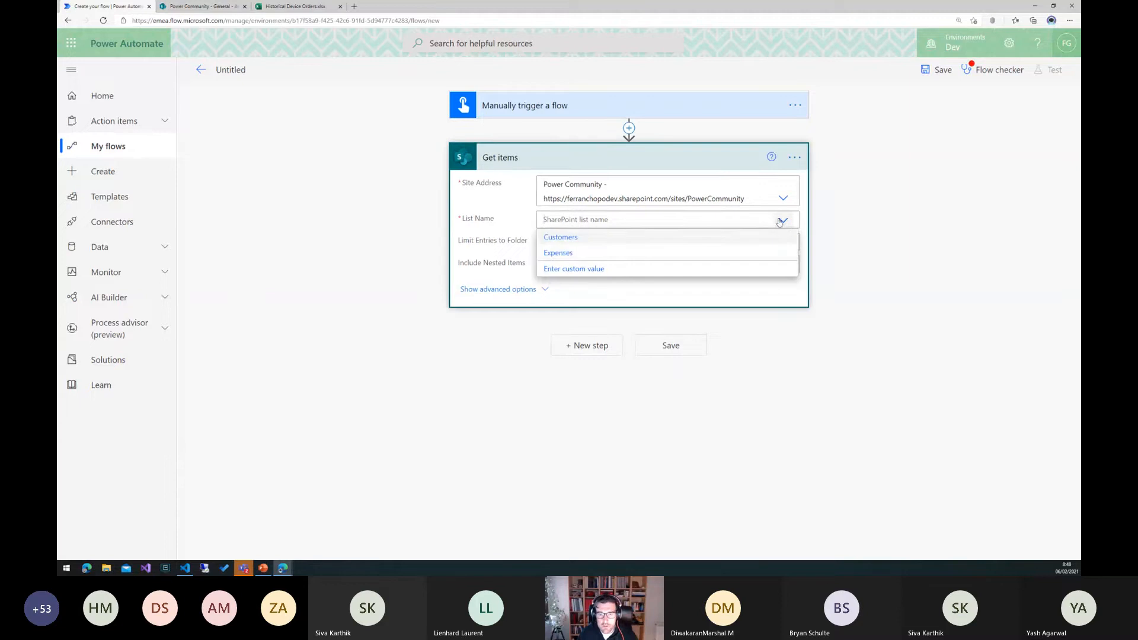
{"action": "left_click", "coordinate": [571, 244]}
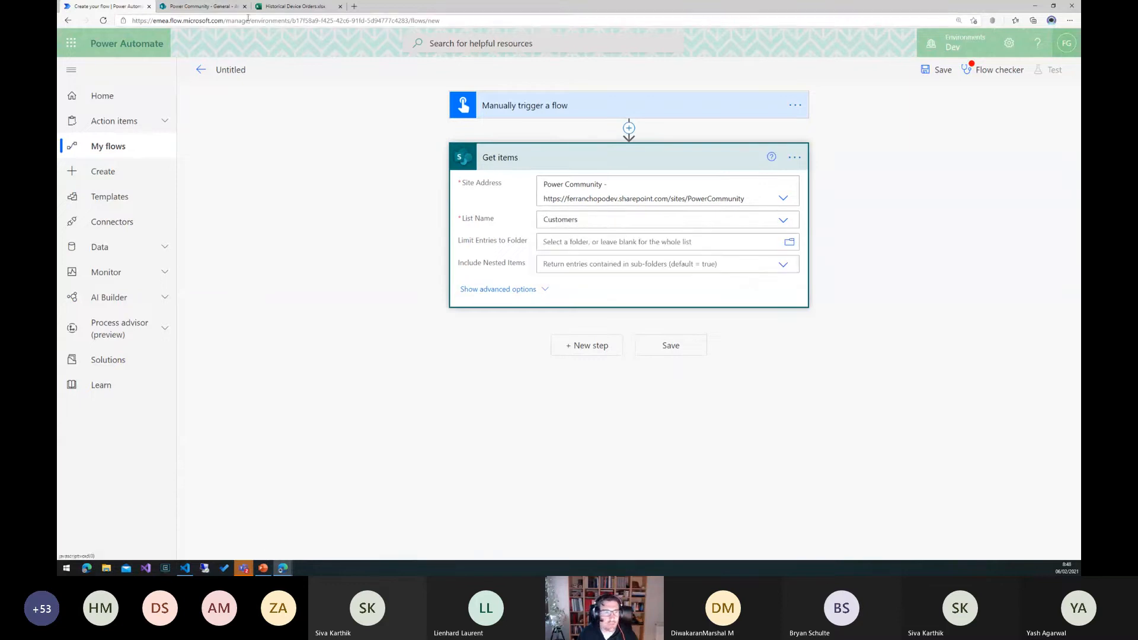
Review the Customers list on the Power Community SharePoint site and return to the flow editor.
{"action": "left_click", "coordinate": [221, 10]}
{"action": "left_click", "coordinate": [97, 323]}
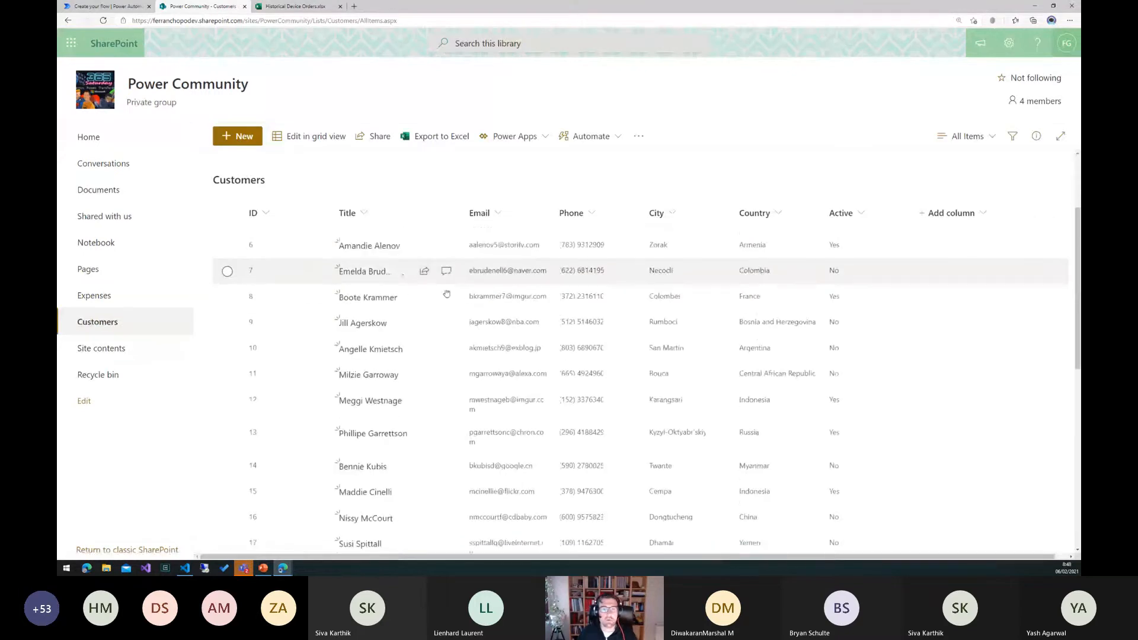
{"action": "scroll", "coordinate": [448, 283], "scroll_direction": "down", "scroll_amount": 15}
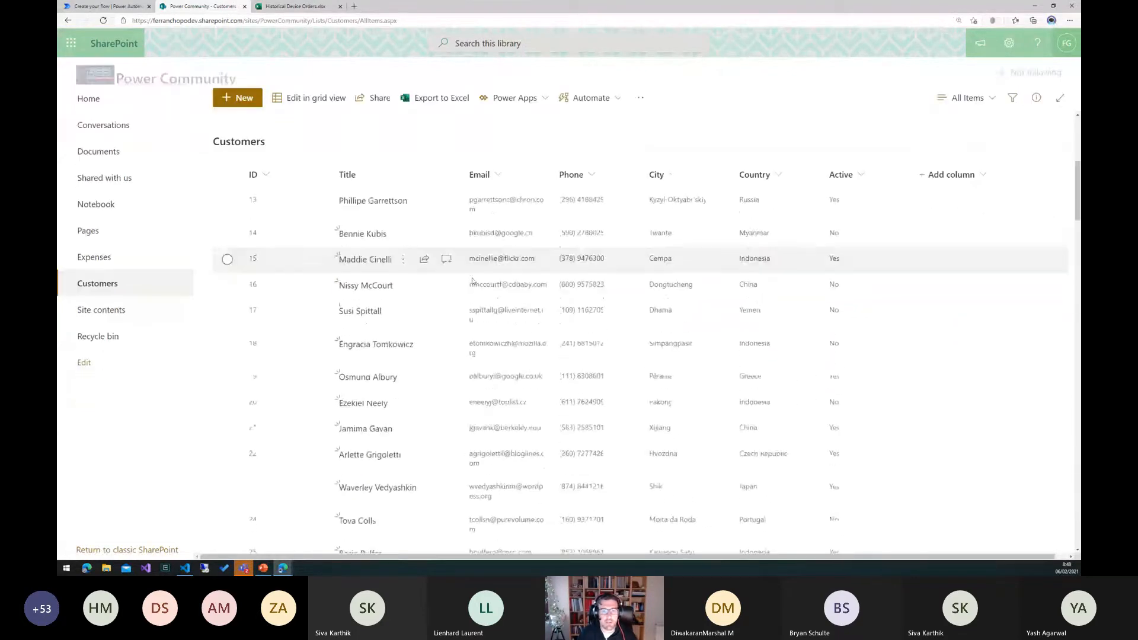
{"action": "scroll", "coordinate": [472, 281], "scroll_direction": "up", "scroll_amount": 15}
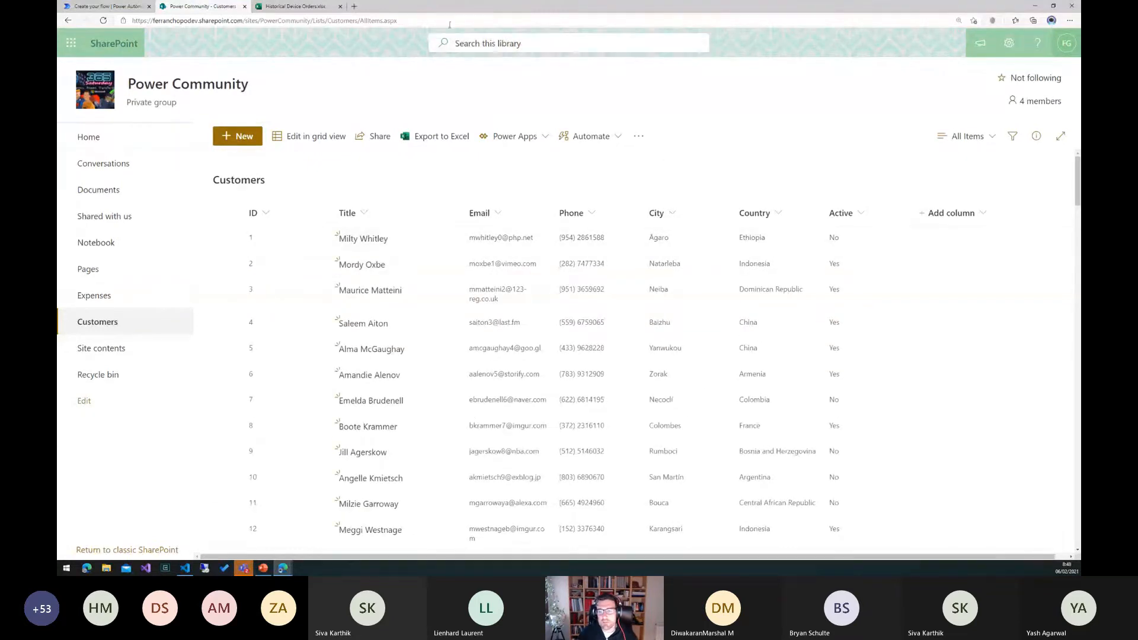
{"action": "left_click", "coordinate": [106, 6]}
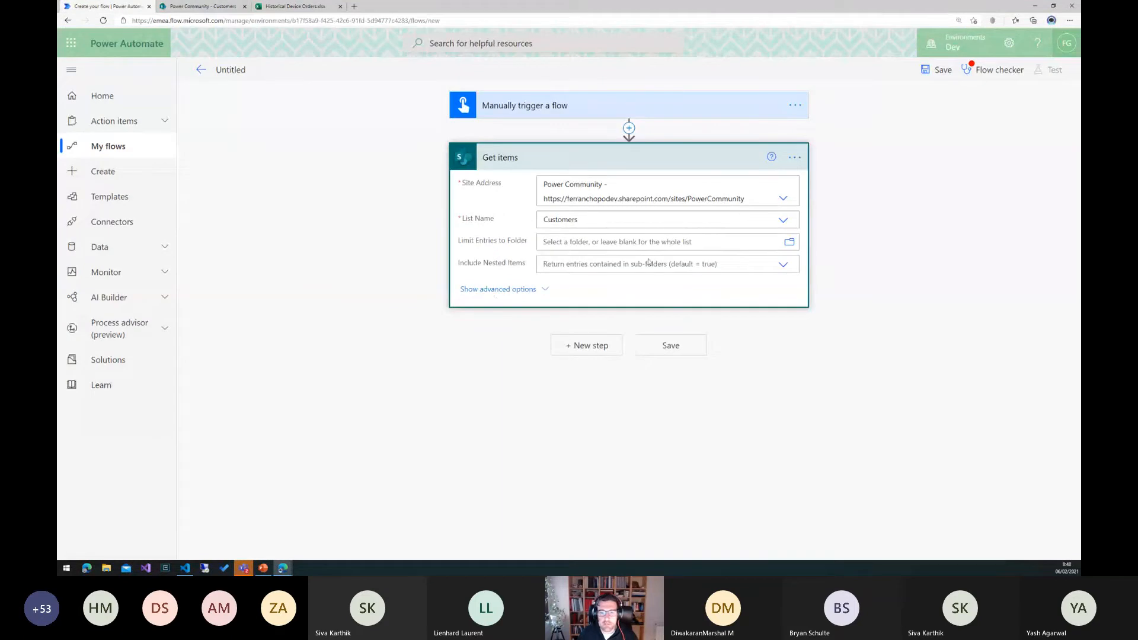
Show the advanced options of Get items and add a Data Operation Filter array action after it.
{"action": "left_click", "coordinate": [511, 290]}
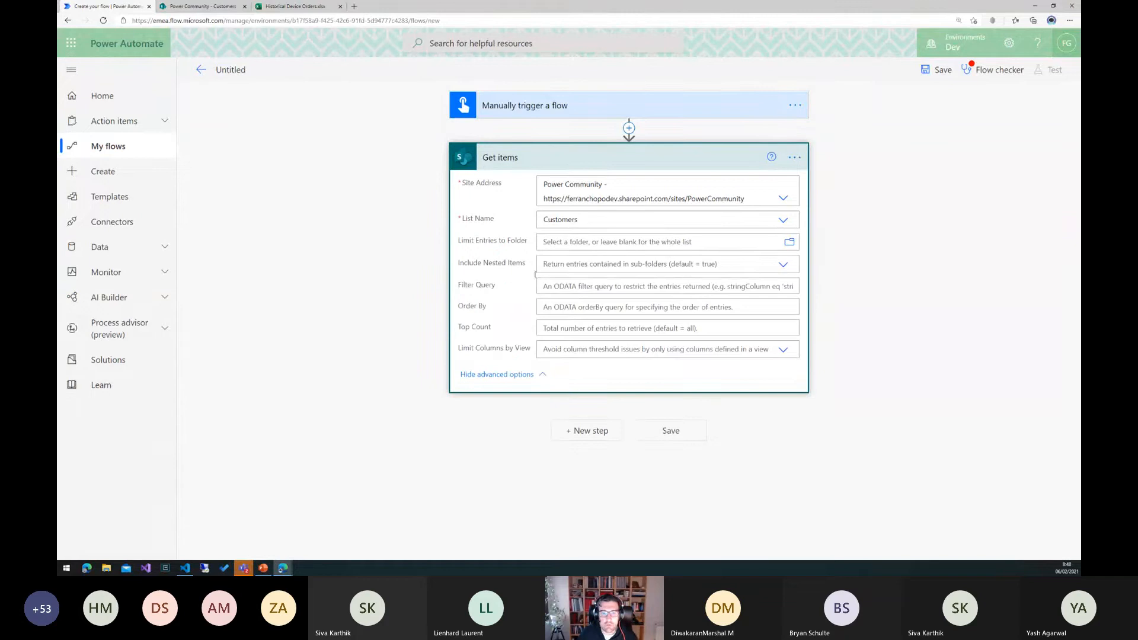
{"action": "left_click_drag", "start_coordinate": [379, 259], "coordinate": [525, 291]}
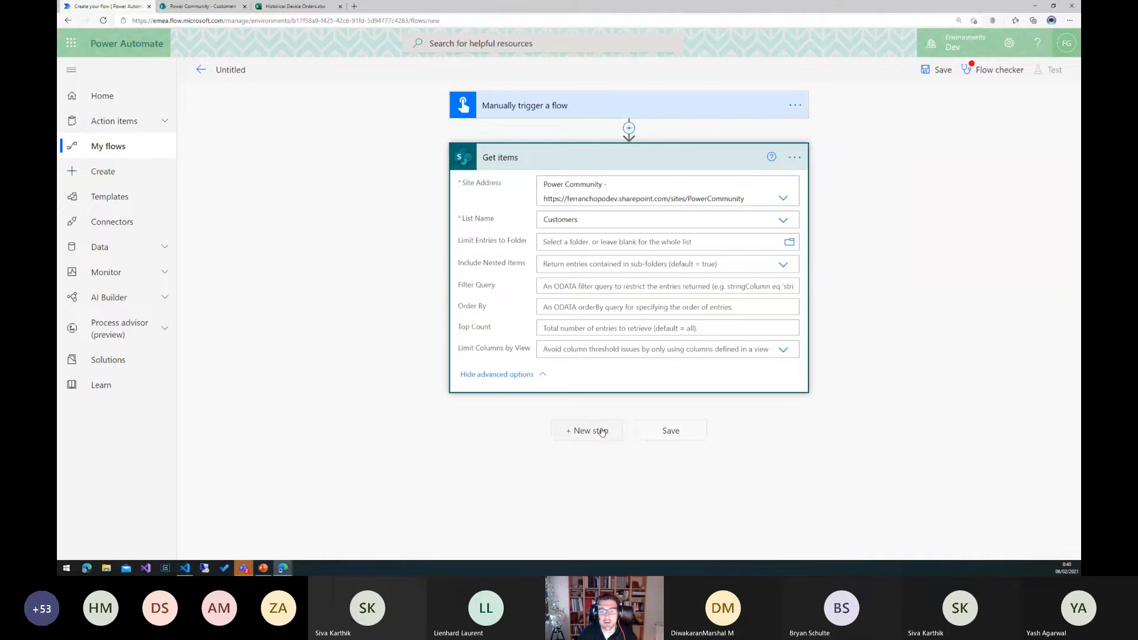
{"action": "left_click", "coordinate": [601, 431]}
{"action": "type", "text": "f"}
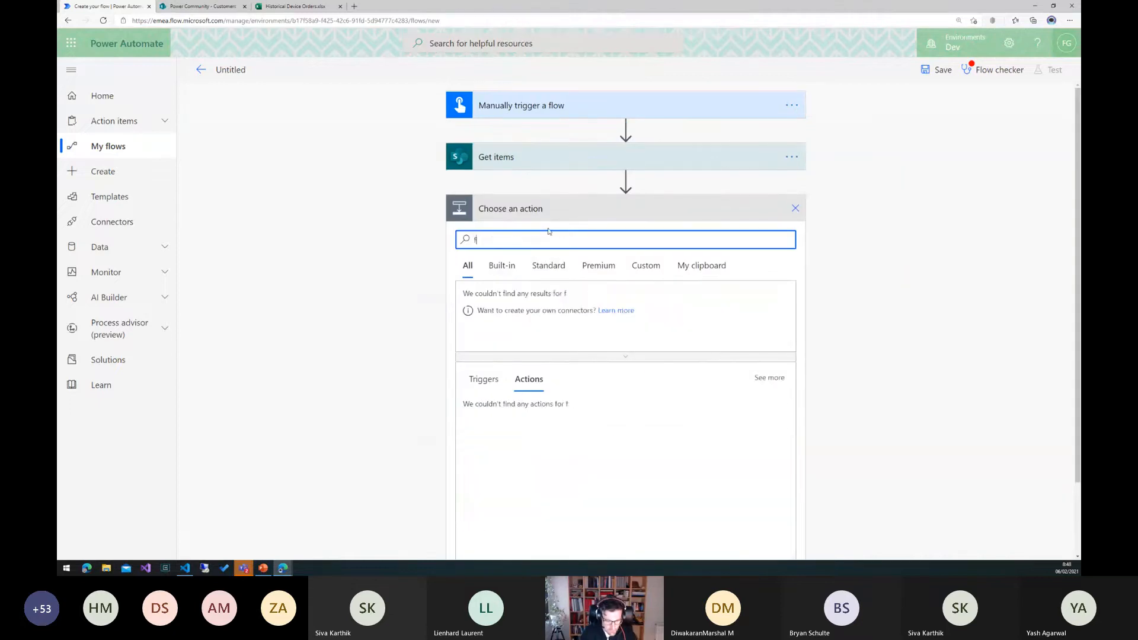
{"action": "type", "text": "ilter"}
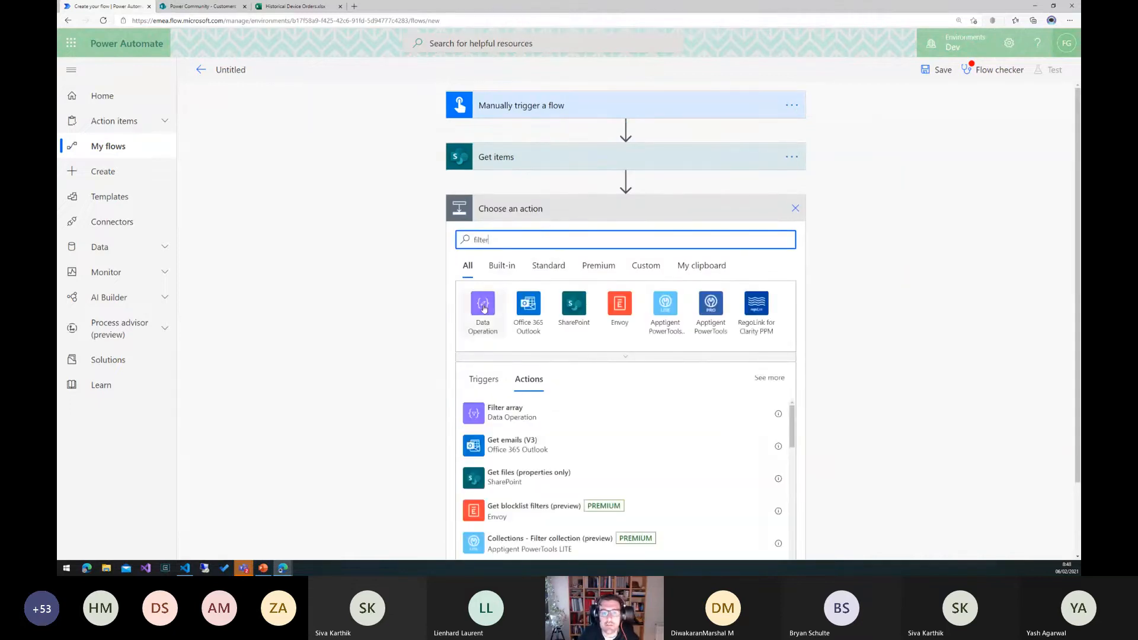
{"action": "left_click", "coordinate": [497, 410]}
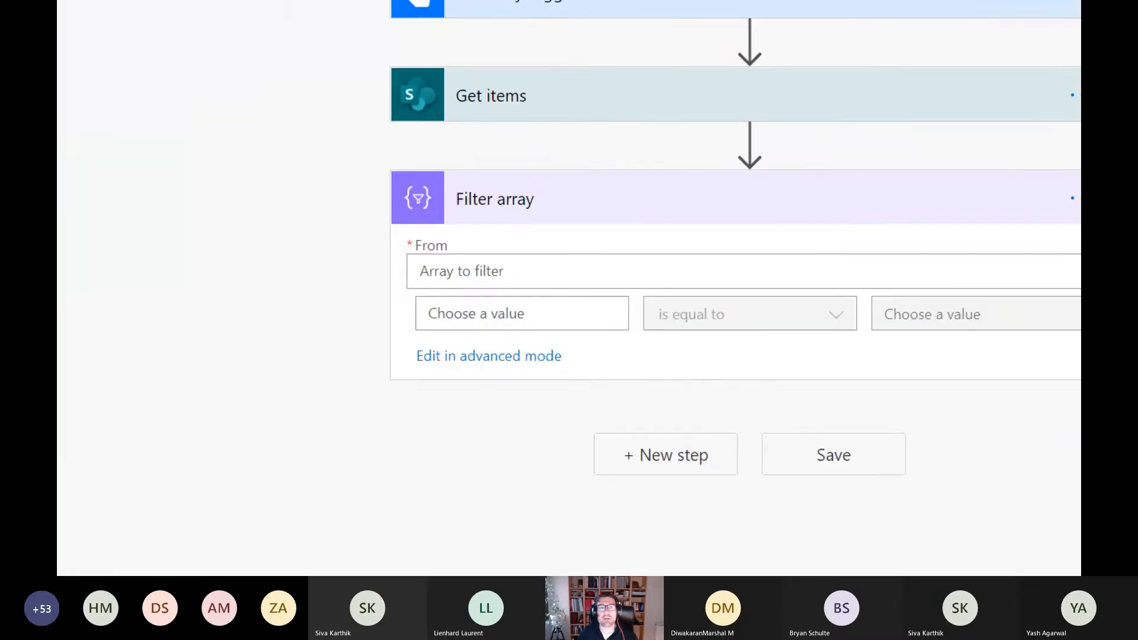
Compare the Get items action with the From input of the Filter array action.
{"action": "left_click_drag", "start_coordinate": [406, 123], "coordinate": [201, 243]}
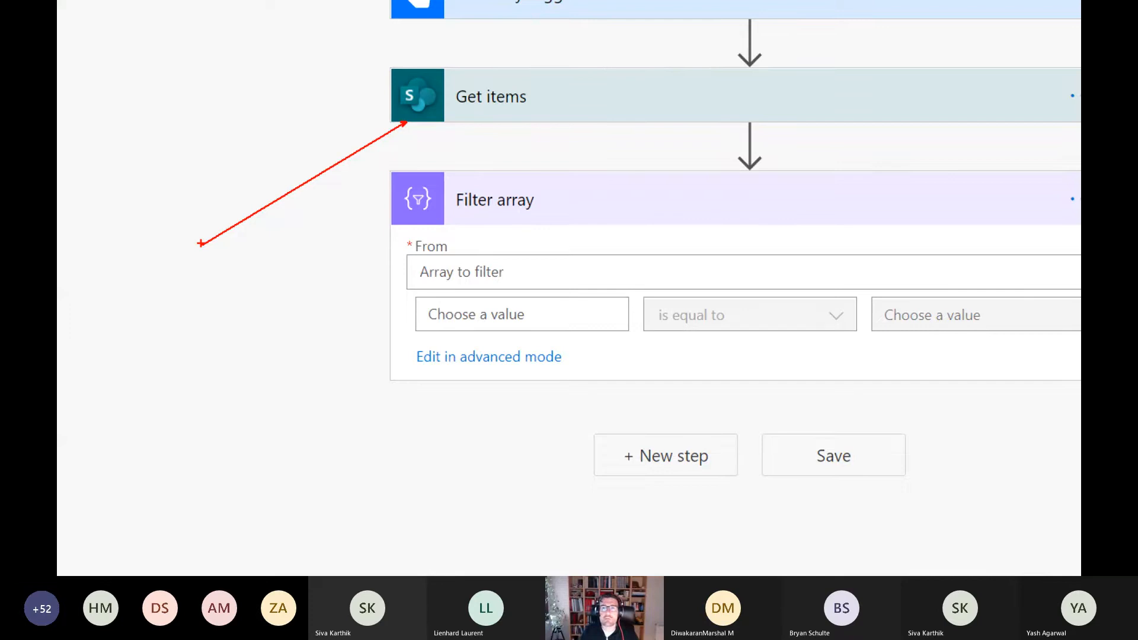
{"action": "mouse_move", "coordinate": [394, 265]}
{"action": "left_mouse_down"}
{"action": "mouse_move", "coordinate": [363, 319]}
{"action": "mouse_move", "coordinate": [319, 359]}
{"action": "left_mouse_up"}
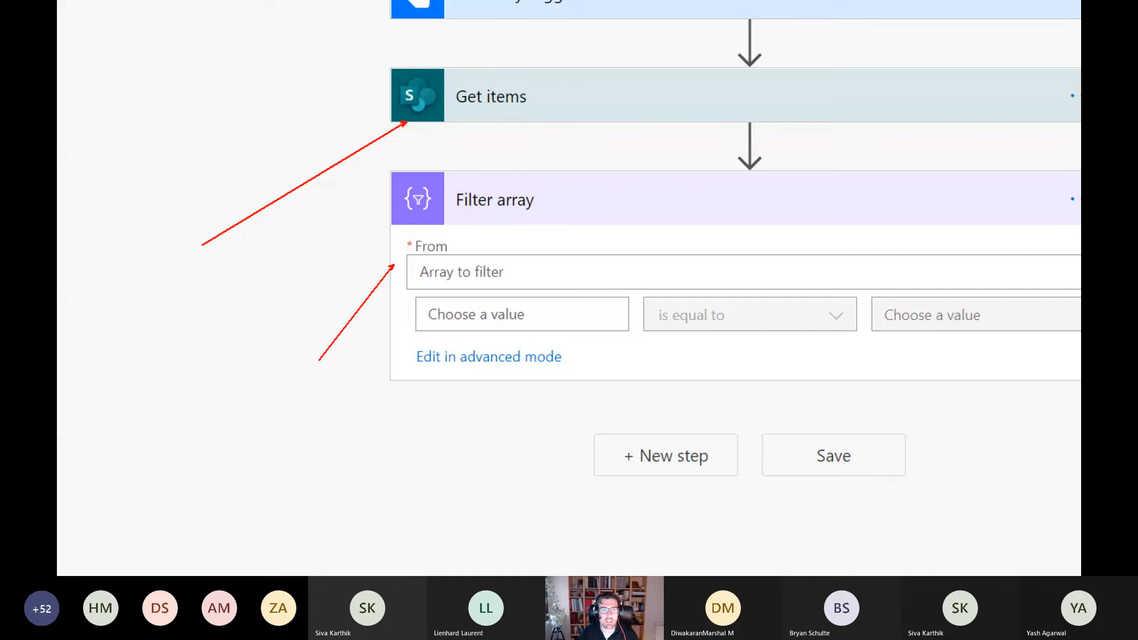
{"action": "key", "text": "Escape"}
Begin the Filter Query of Get items with the OData condition Country eq 'Portugal' followed by and.
{"action": "left_click", "coordinate": [505, 168]}
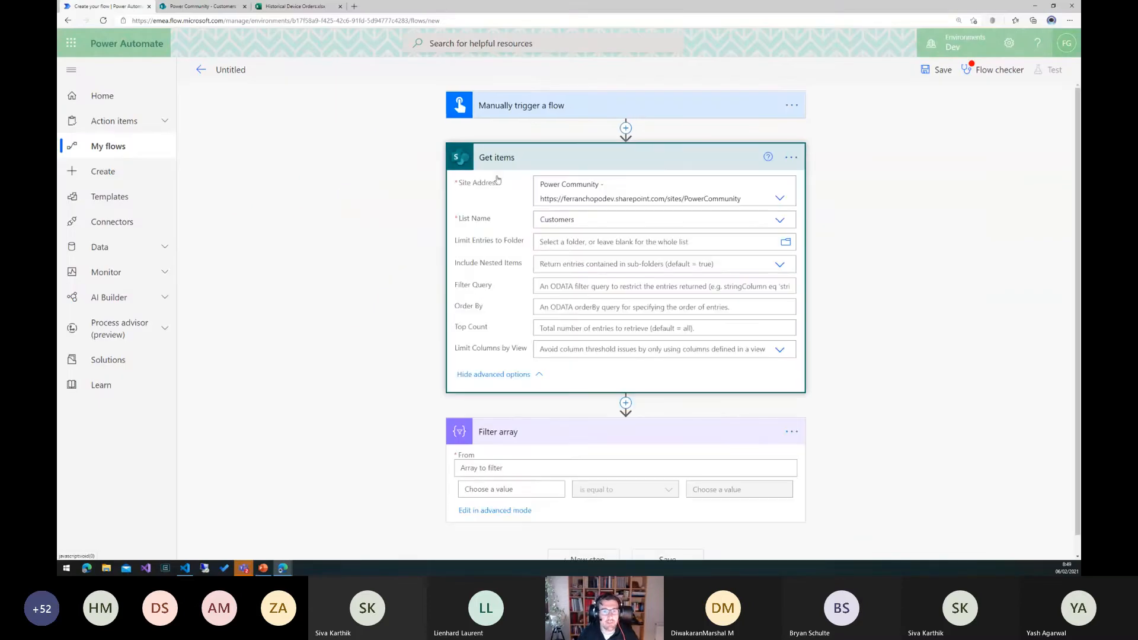
{"action": "left_click", "coordinate": [559, 286]}
{"action": "type", "text": "Co"}
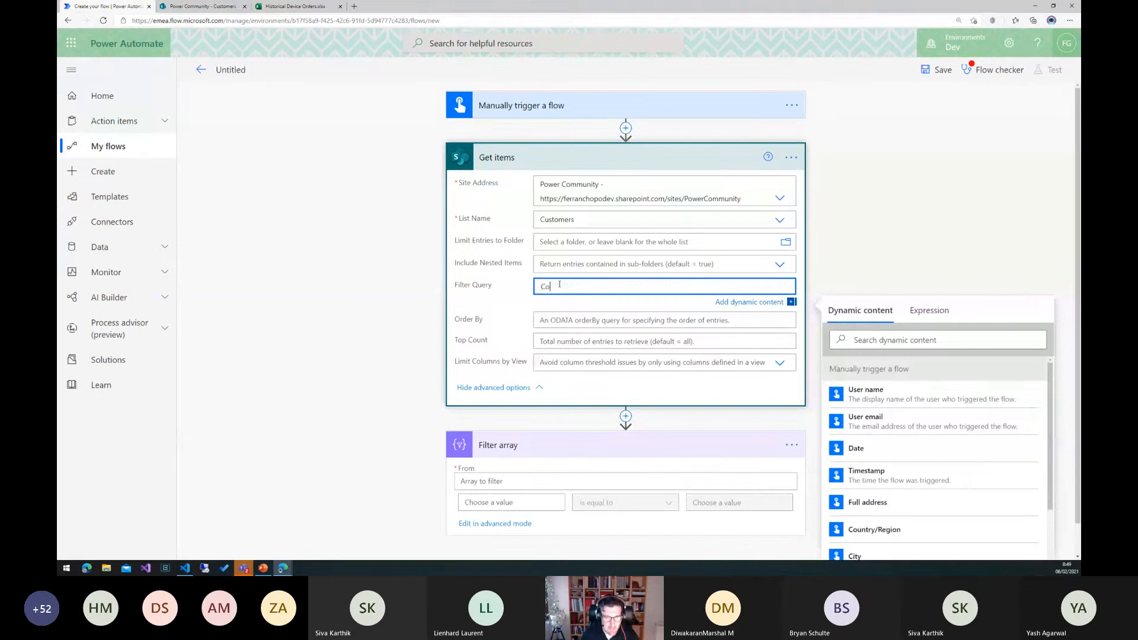
{"action": "type", "text": "untry"}
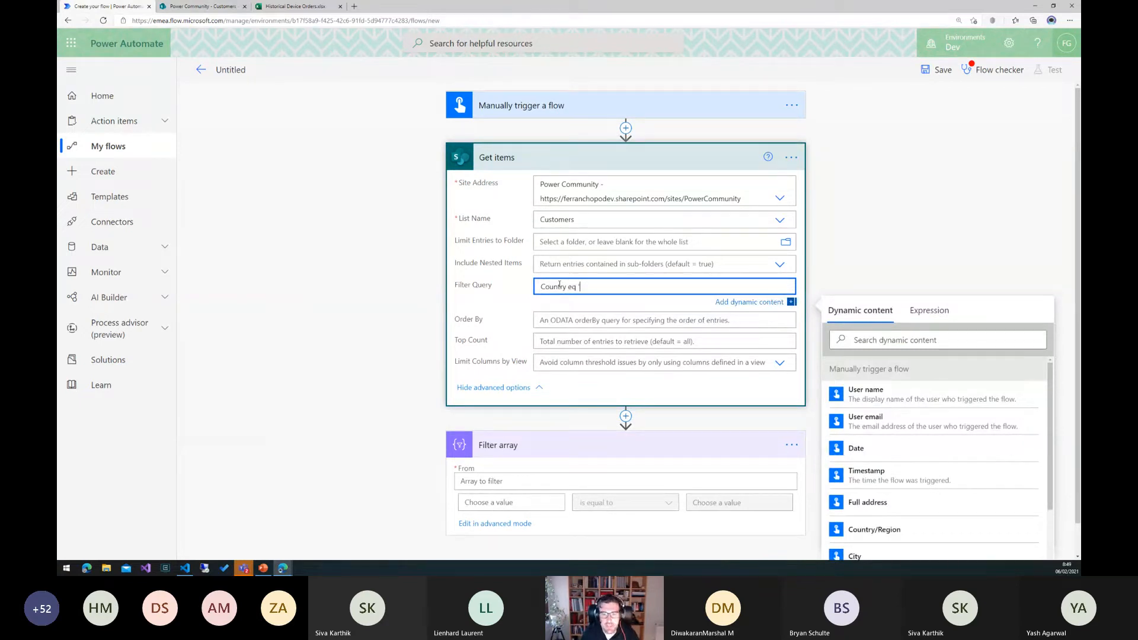
{"action": "type", "text": "eq 'Port"}
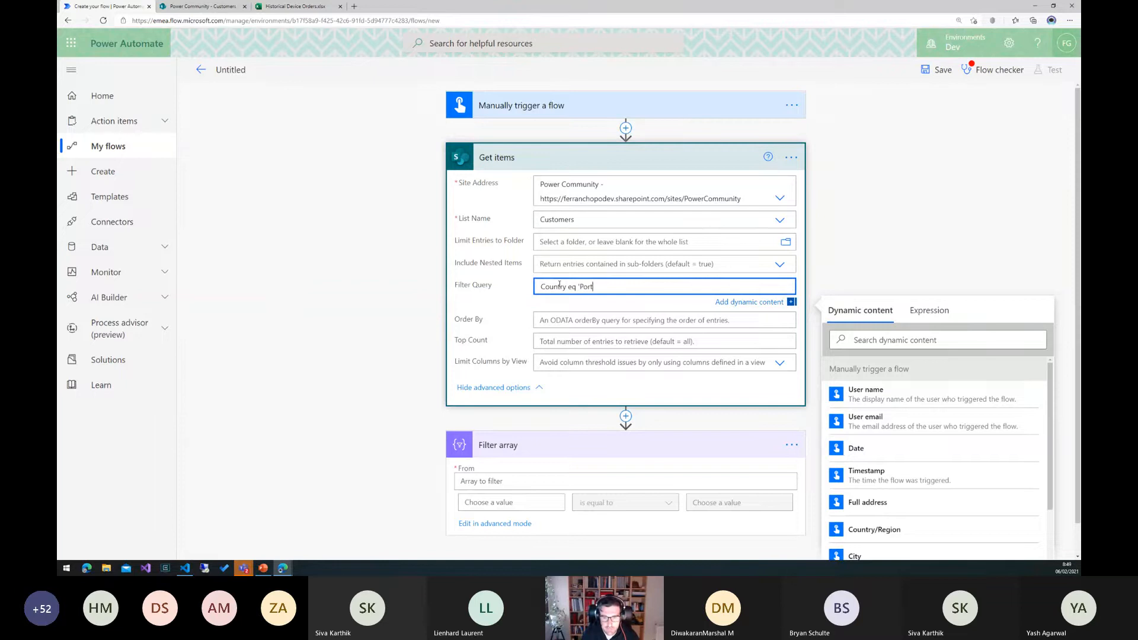
{"action": "type", "text": "ugal'"}
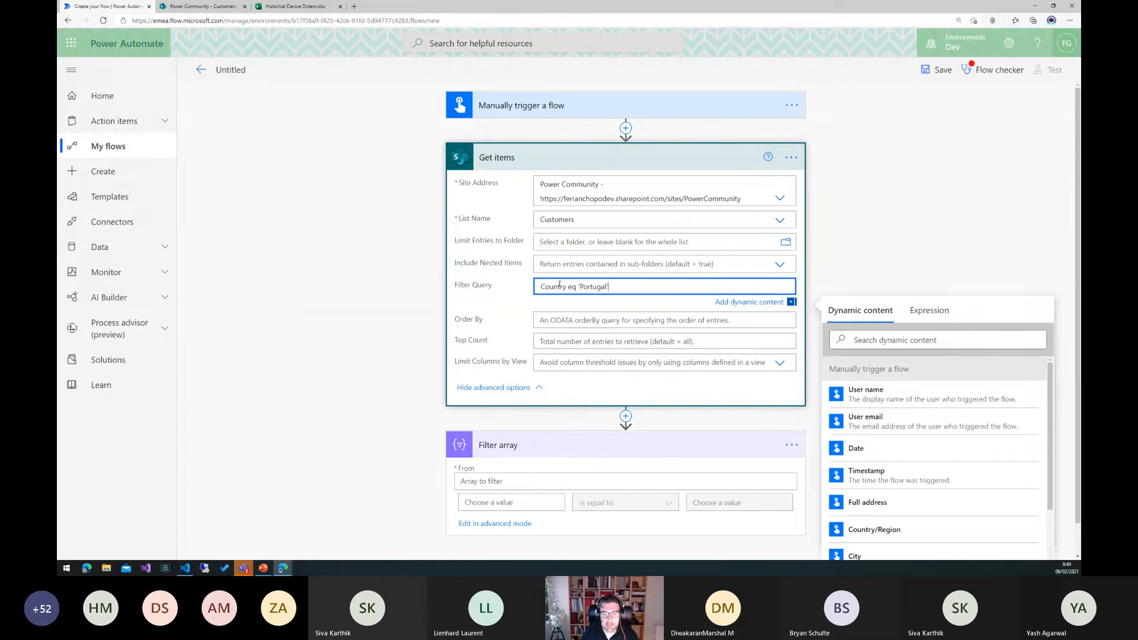
{"action": "type", "text": " and"}
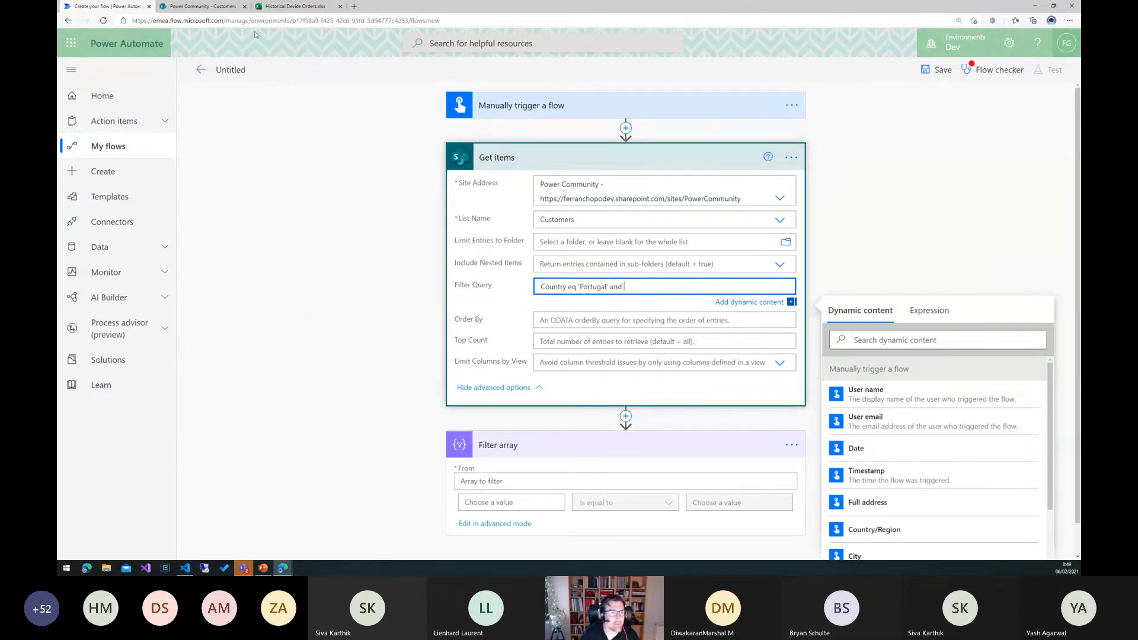
Check the Active column in the SharePoint Customers list and return to the flow editor.
{"action": "left_click", "coordinate": [230, 12]}
{"action": "key", "text": "ctrl+1"}
{"action": "left_click", "coordinate": [819, 244]}
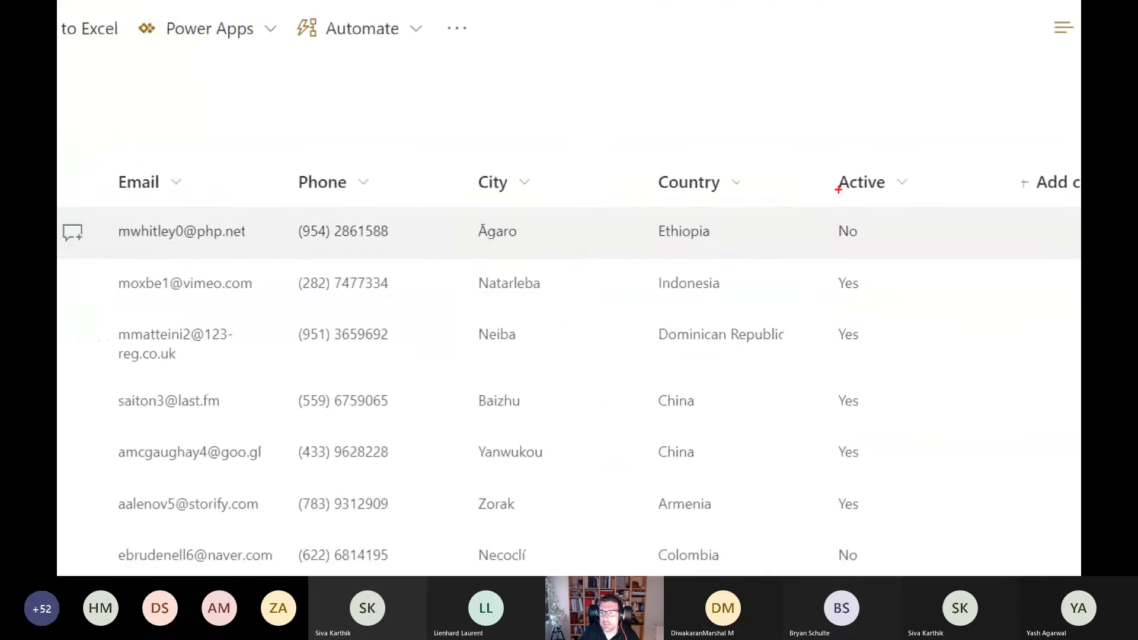
{"action": "left_click_drag", "start_coordinate": [851, 176], "coordinate": [767, 139]}
{"action": "key", "text": "Escape"}
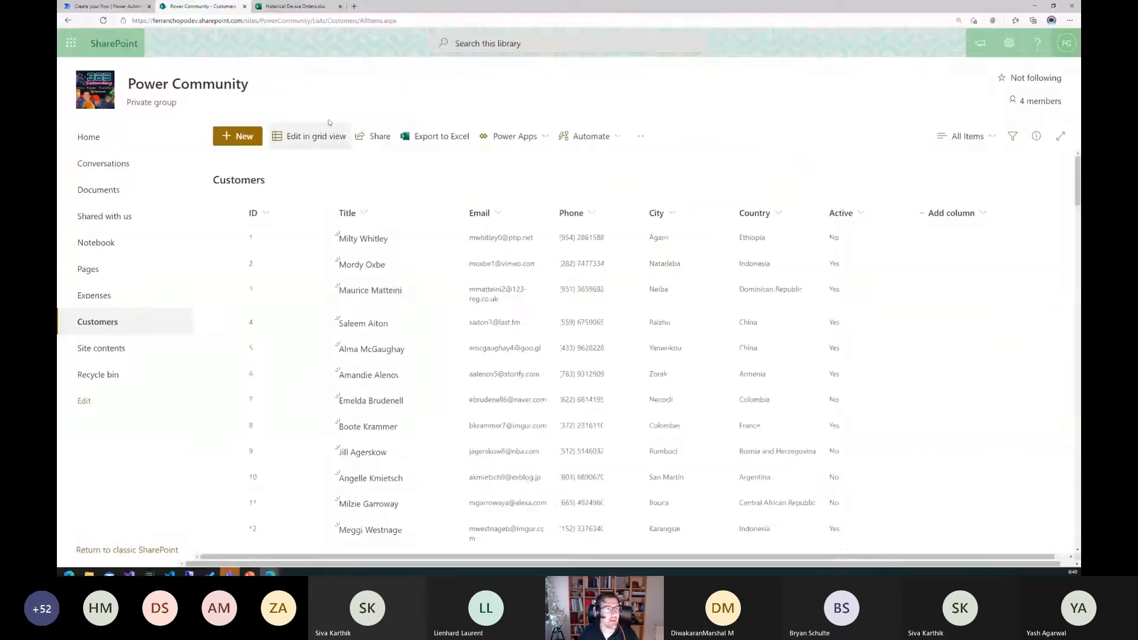
{"action": "left_click", "coordinate": [118, 7]}
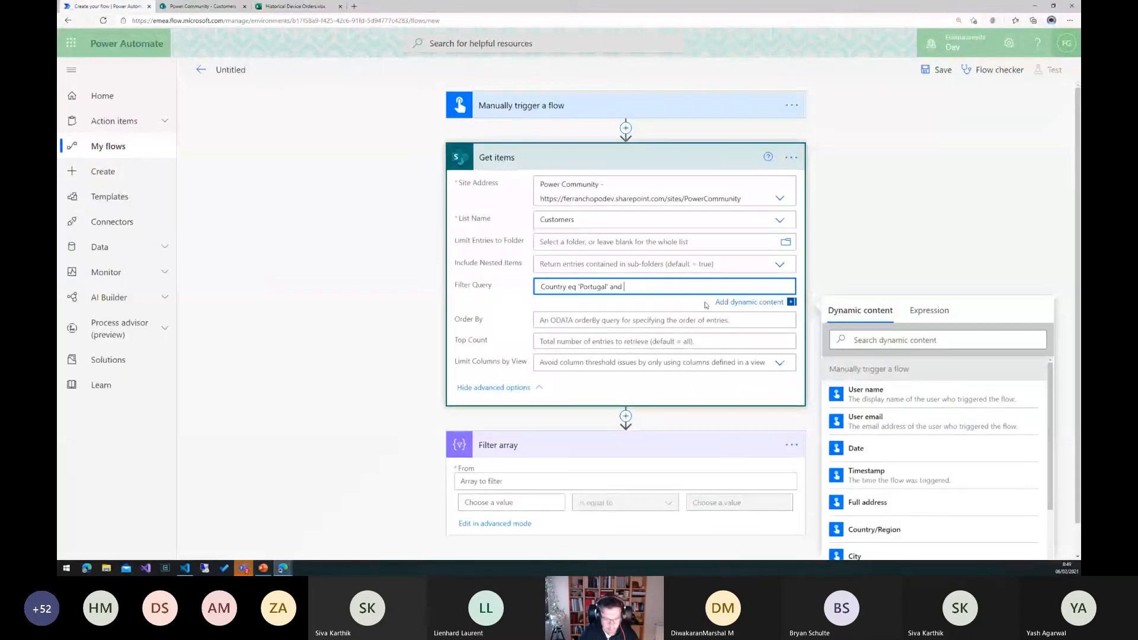
Complete the Filter Query with the condition Active eq 'Yes' and review its eq operators.
{"action": "type", "text": "ctive eq 'Yes"}
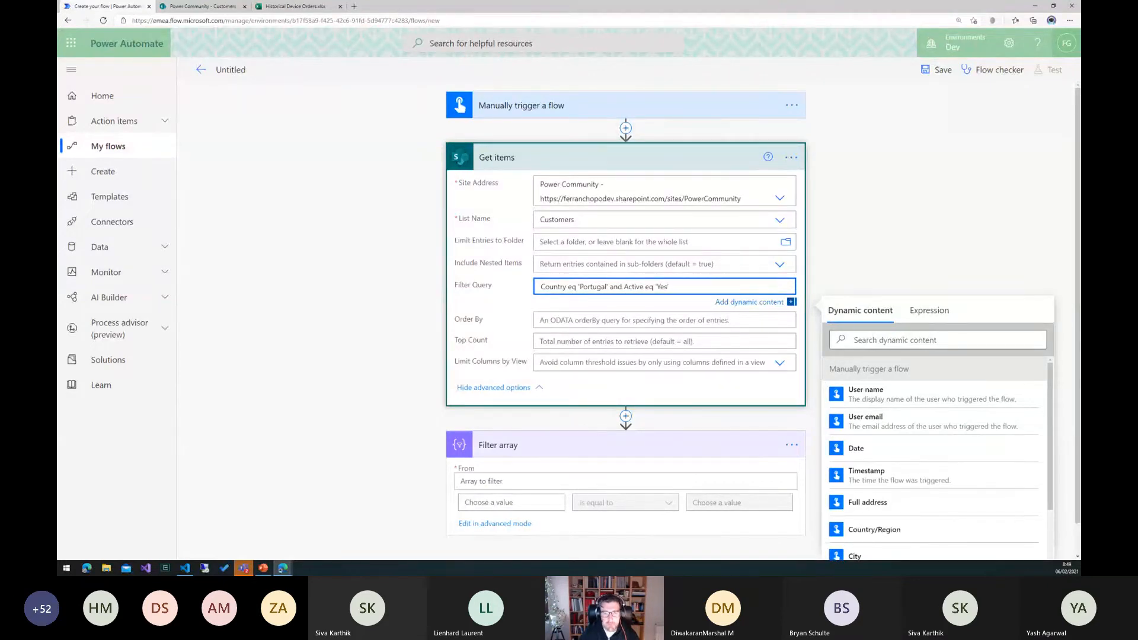
{"action": "key", "text": "ctrl+1"}
{"action": "left_click", "coordinate": [704, 302]}
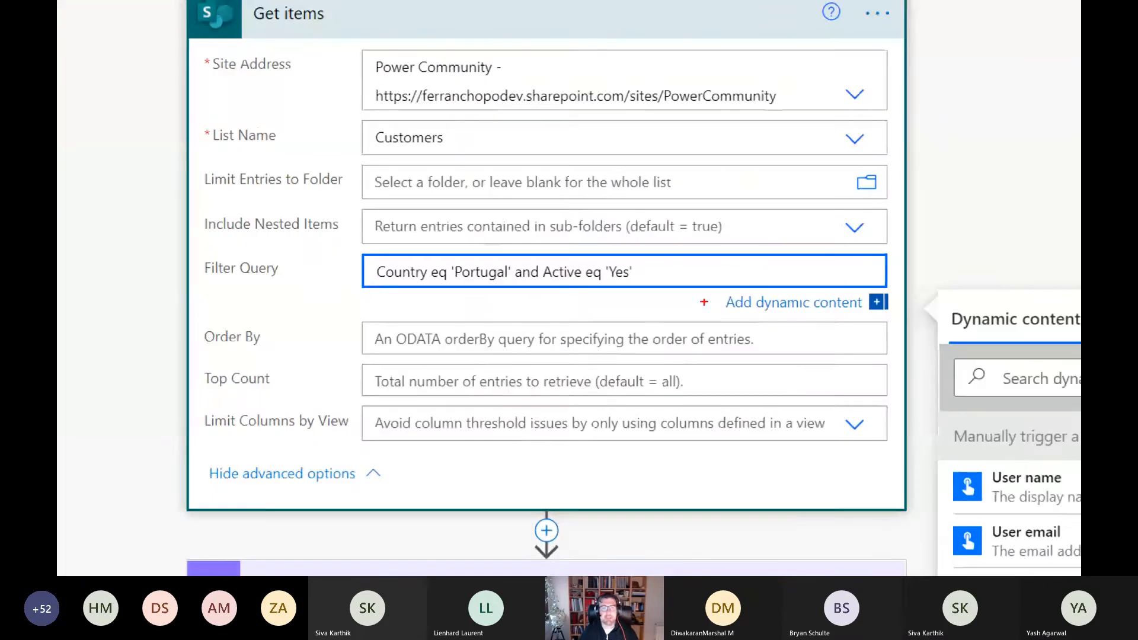
{"action": "mouse_move", "coordinate": [158, 239]}
{"action": "left_mouse_down"}
{"action": "mouse_move", "coordinate": [788, 287]}
{"action": "mouse_move", "coordinate": [785, 306]}
{"action": "left_mouse_up"}
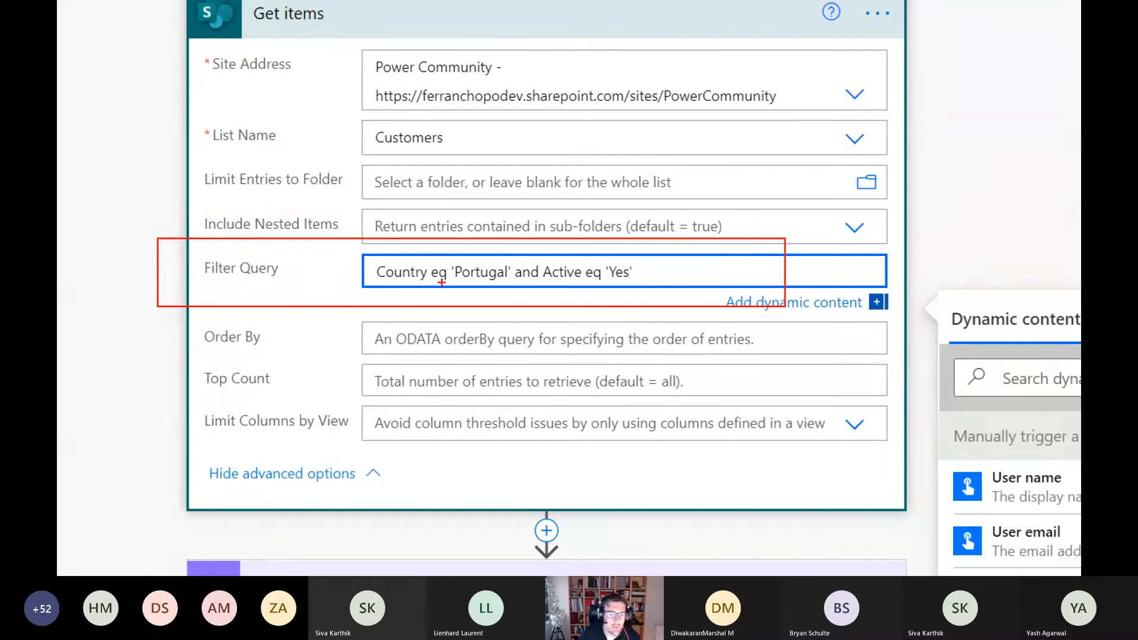
{"action": "left_click_drag", "start_coordinate": [441, 282], "coordinate": [434, 306]}
{"action": "left_click_drag", "start_coordinate": [593, 286], "coordinate": [581, 318]}
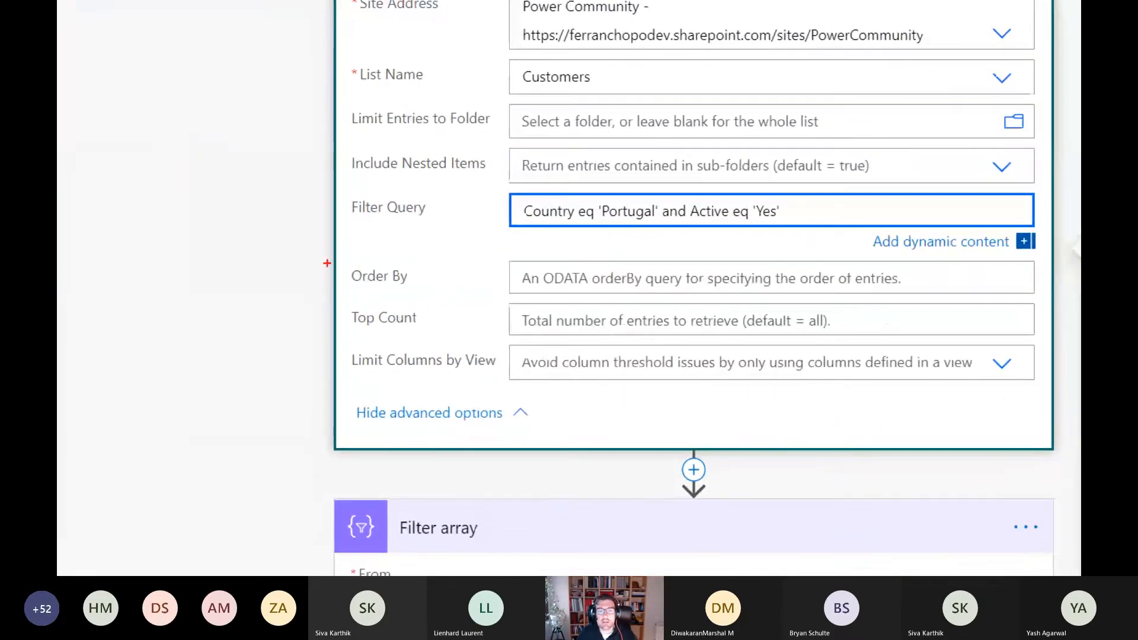
Review the Order By and Top Count options of Get items and set Top Count to 5.
{"action": "left_click_drag", "start_coordinate": [323, 247], "coordinate": [651, 296]}
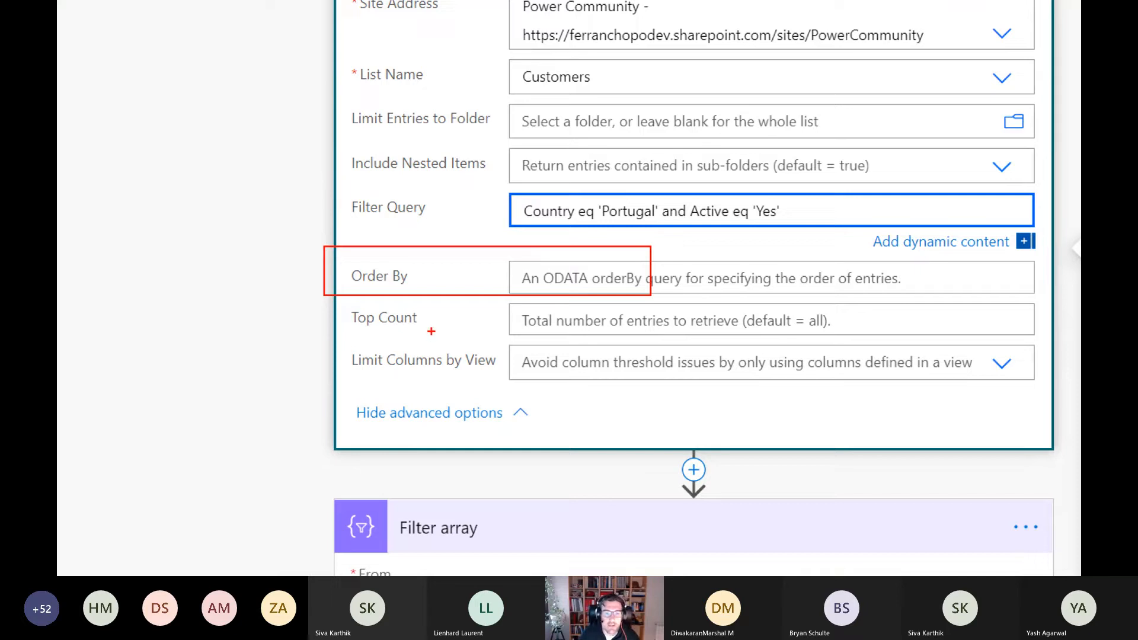
{"action": "left_click_drag", "start_coordinate": [482, 298], "coordinate": [867, 343]}
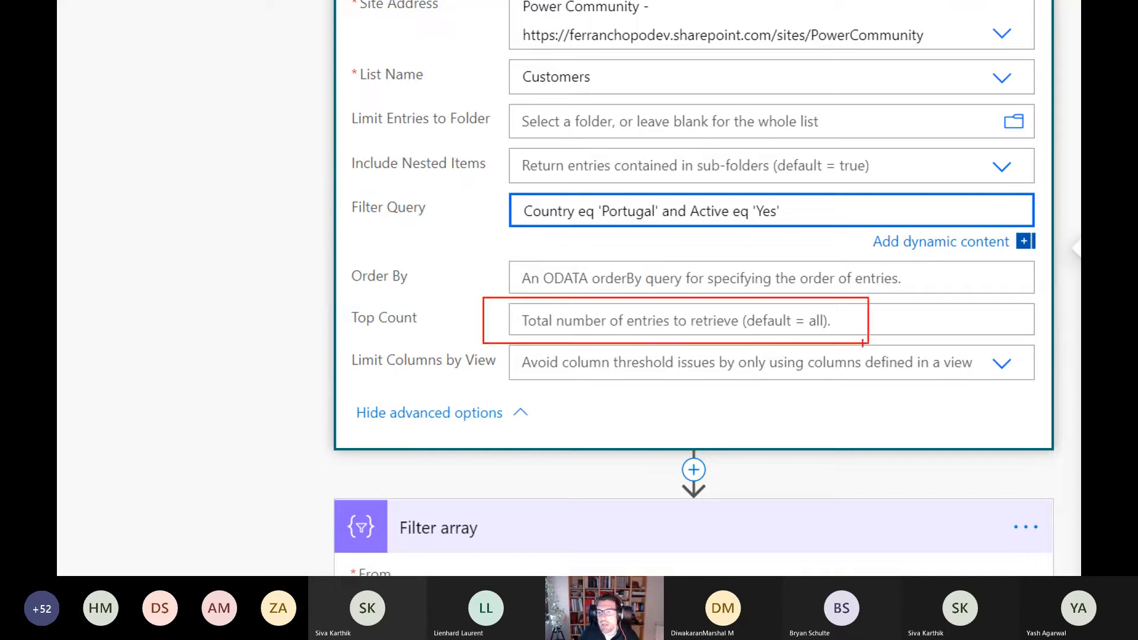
{"action": "left_click", "coordinate": [610, 326]}
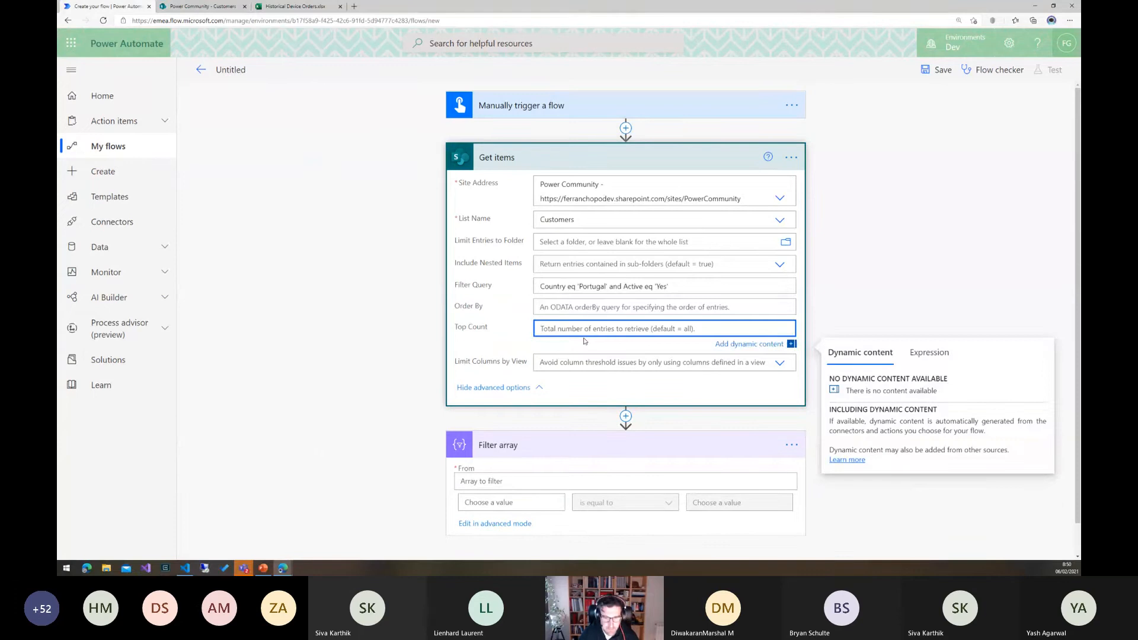
{"action": "type", "text": "5"}
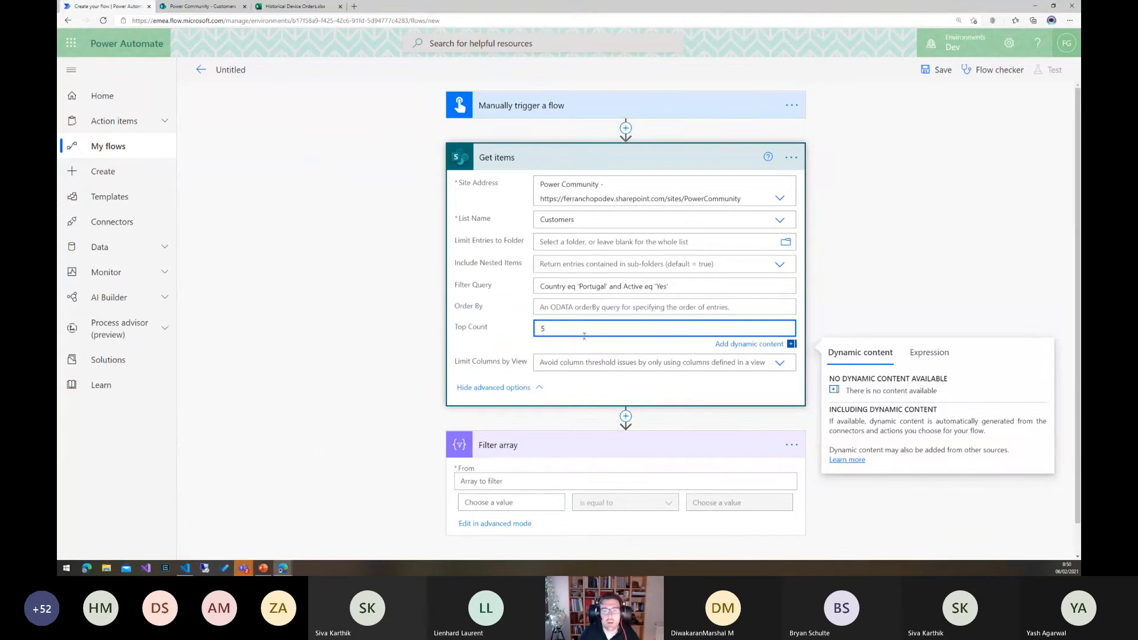
Set Order By of Get items to Title asc after checking the Customers list columns, and review it with Top Count and Filter Query.
{"action": "left_click", "coordinate": [563, 307]}
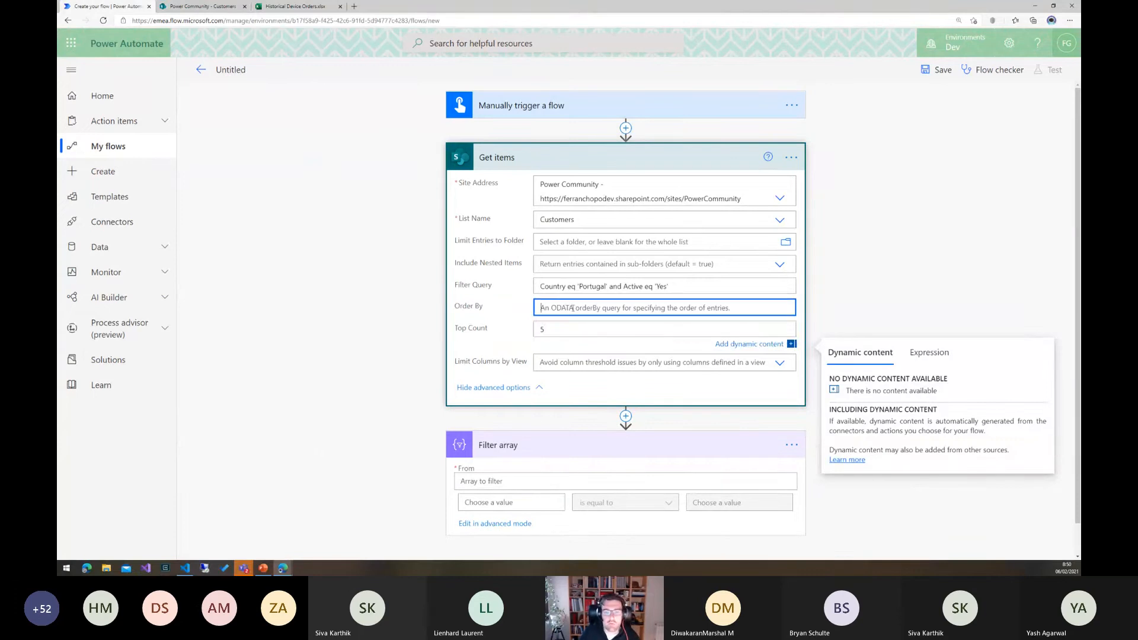
{"action": "left_click", "coordinate": [202, 6]}
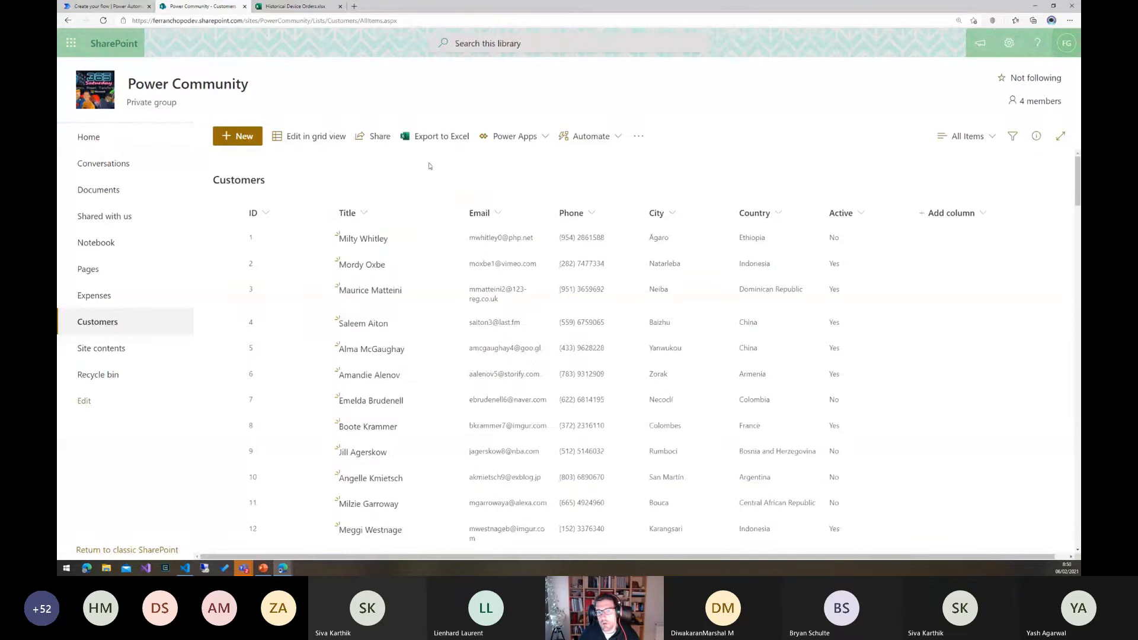
{"action": "left_click", "coordinate": [107, 6]}
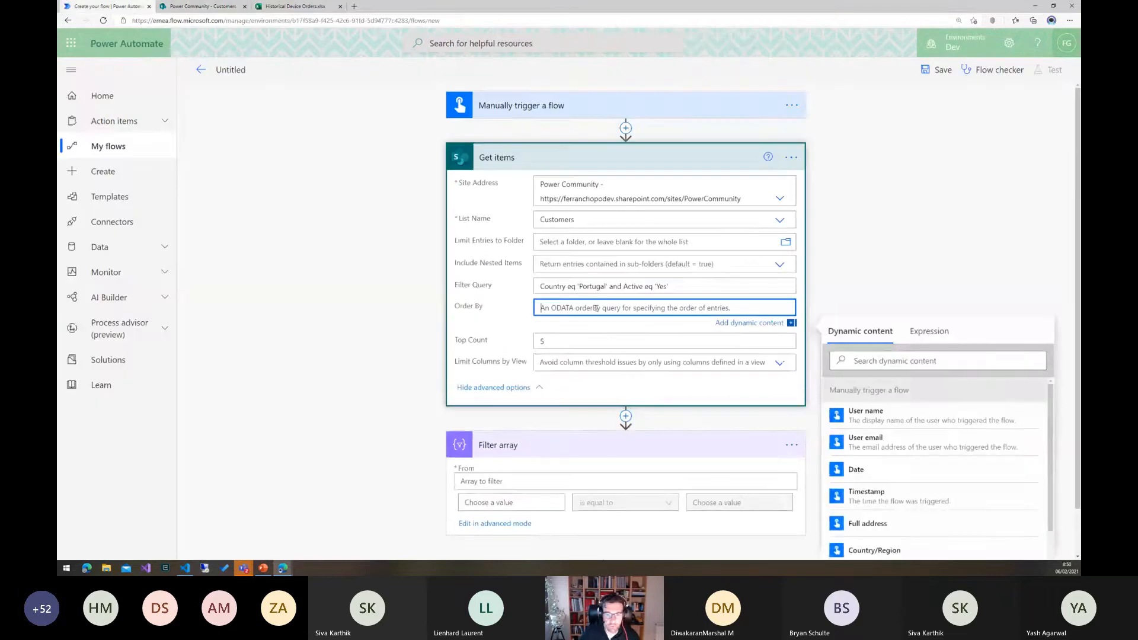
{"action": "type", "text": "It"}
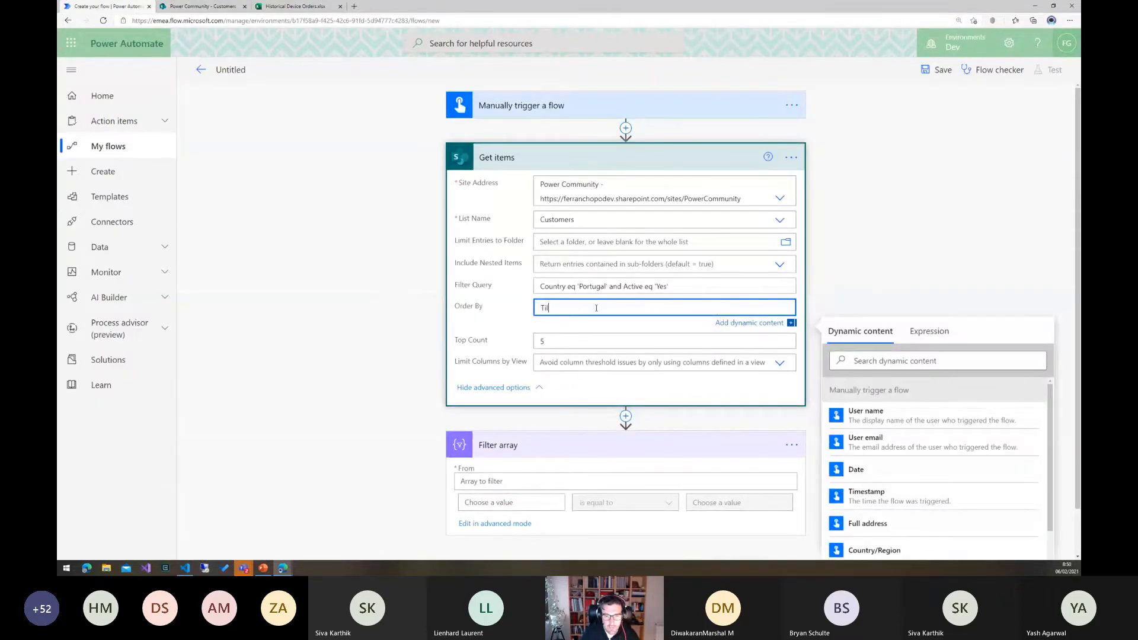
{"action": "type", "text": "le asc"}
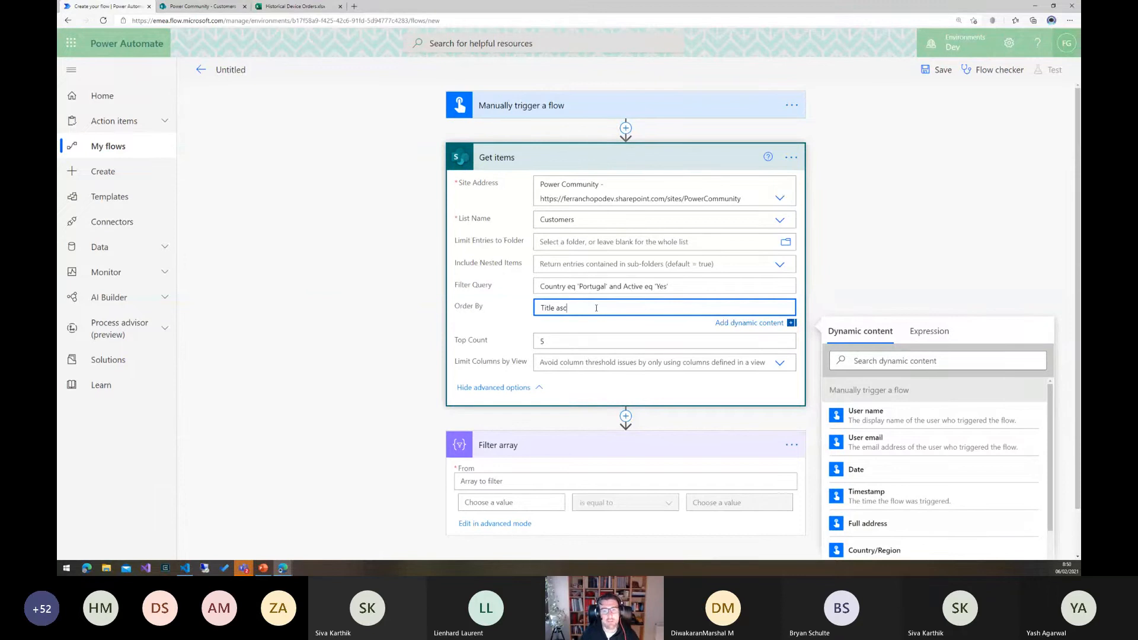
{"action": "key", "text": "ctrl+1"}
{"action": "left_click", "coordinate": [596, 308]}
{"action": "mouse_move", "coordinate": [527, 327]}
{"action": "left_mouse_down"}
{"action": "mouse_move", "coordinate": [511, 347]}
{"action": "mouse_move", "coordinate": [534, 397]}
{"action": "left_mouse_up"}
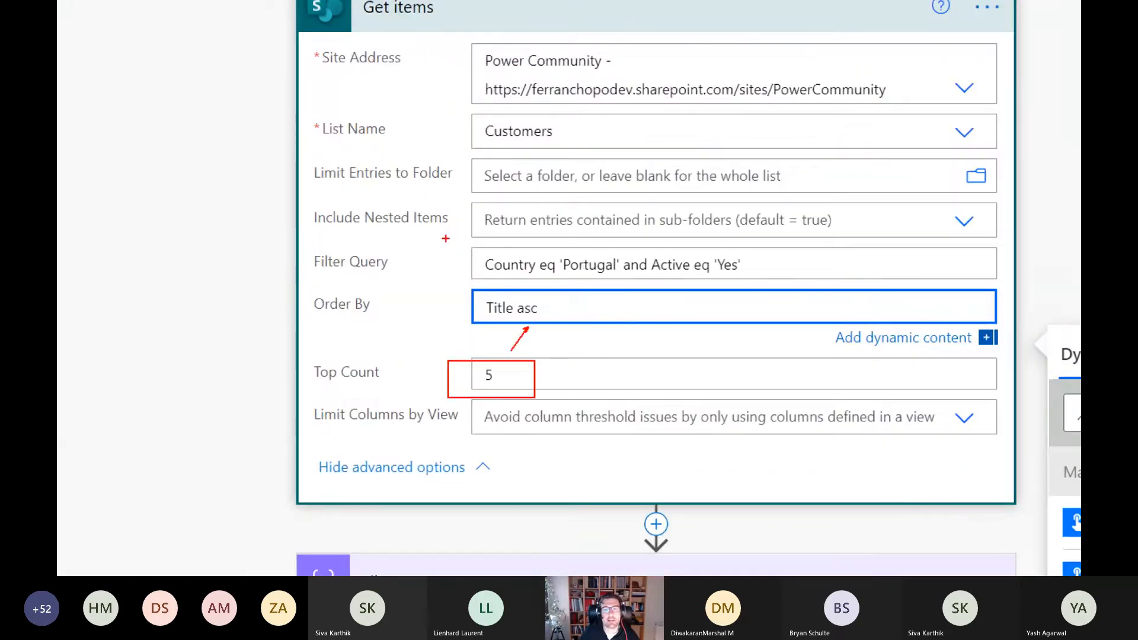
{"action": "left_click_drag", "start_coordinate": [441, 238], "coordinate": [797, 275]}
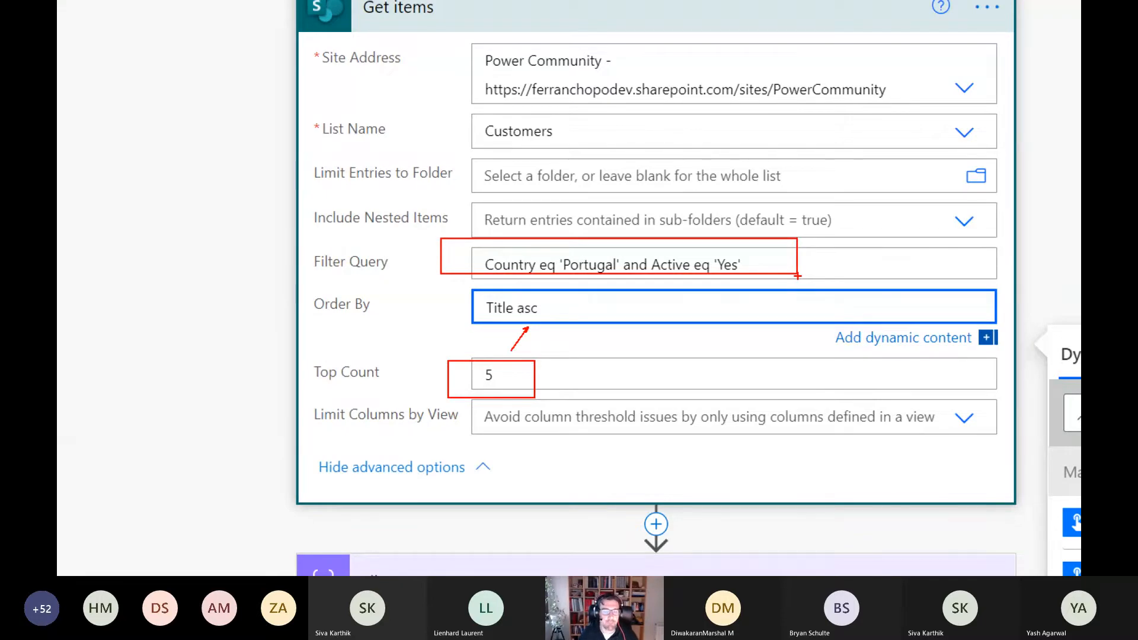
{"action": "key", "text": "Escape"}
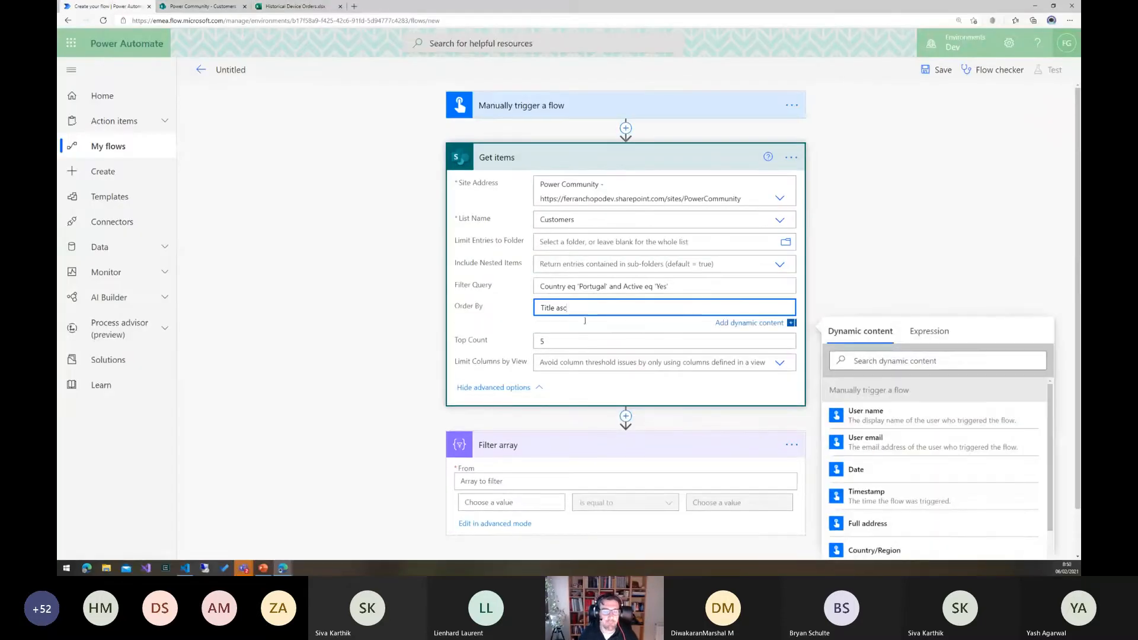
Delete the Filter array action from the flow and confirm the deletion.
{"action": "scroll", "coordinate": [801, 392], "scroll_direction": "down", "scroll_amount": 1}
{"action": "left_click", "coordinate": [801, 394]}
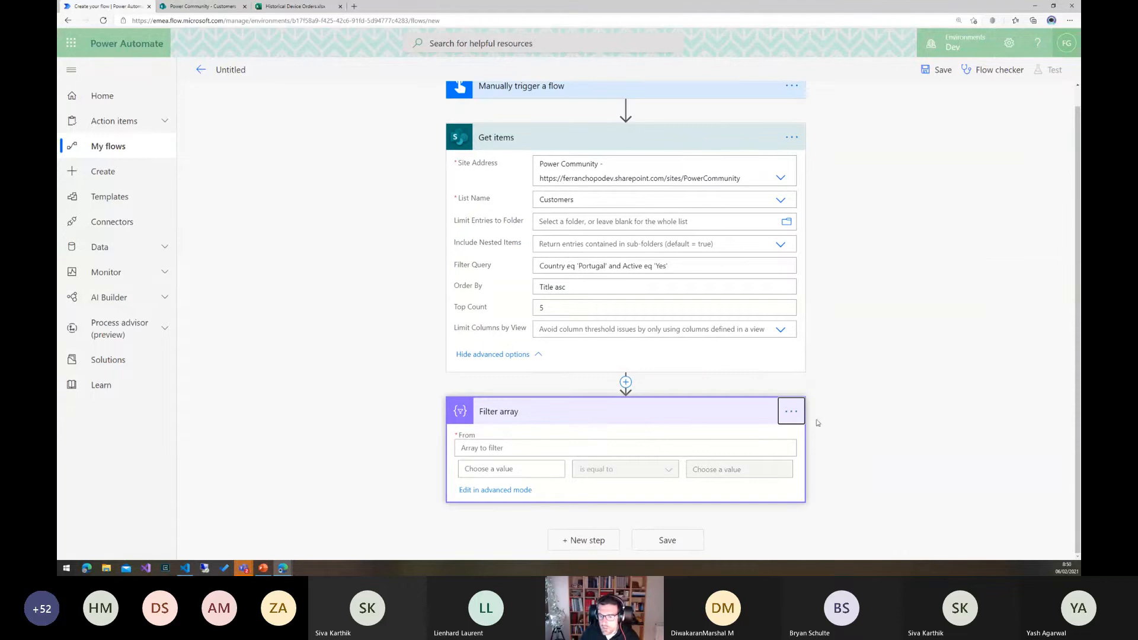
{"action": "left_click", "coordinate": [790, 407]}
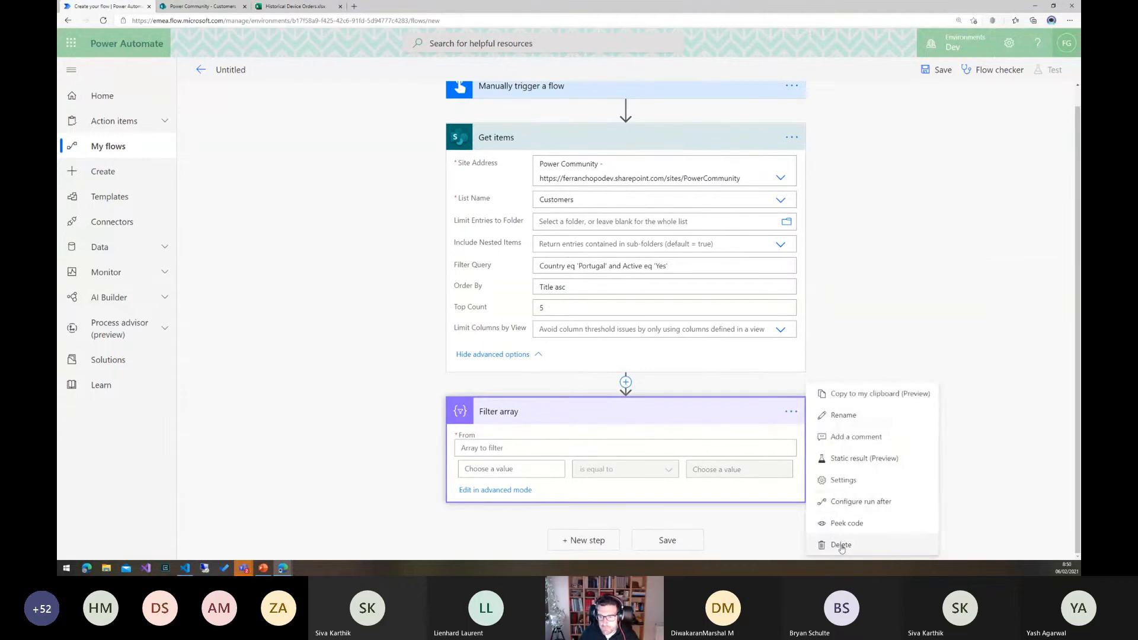
{"action": "left_click", "coordinate": [696, 461]}
{"action": "left_click", "coordinate": [592, 325]}
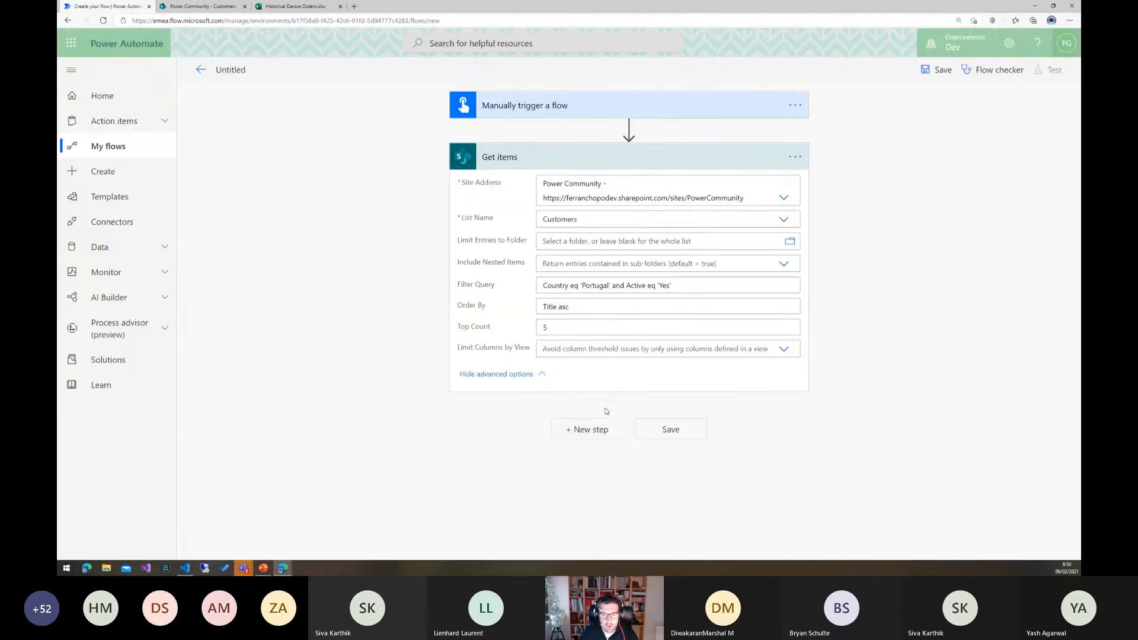
Add a Create HTML table action after Get items, using the Get items value list as its From input.
{"action": "left_click", "coordinate": [608, 428]}
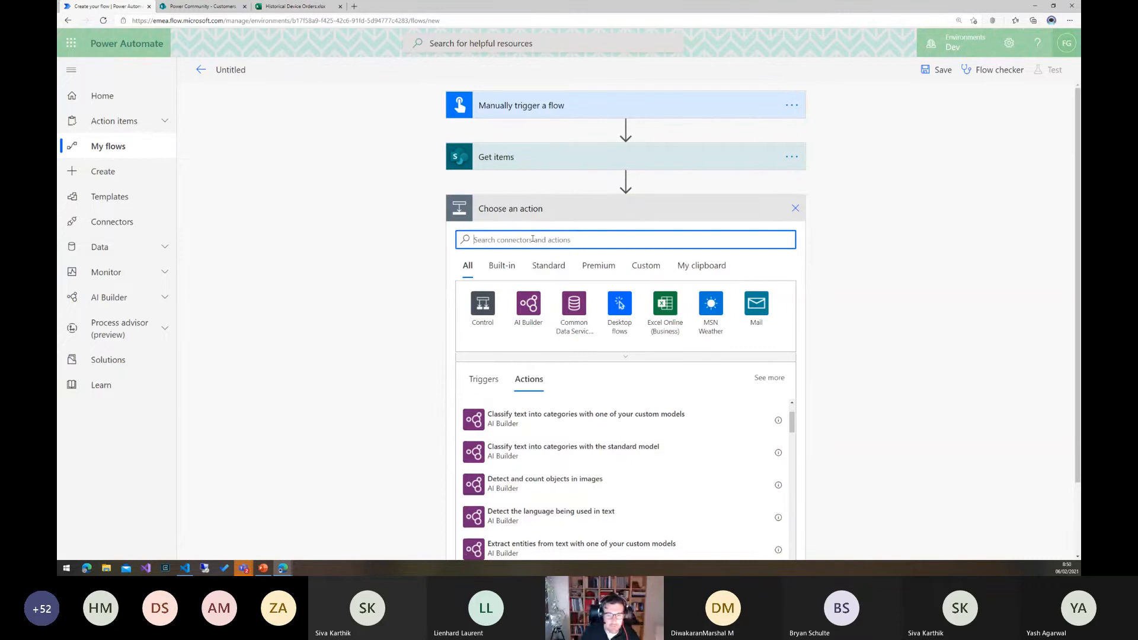
{"action": "type", "text": "html"}
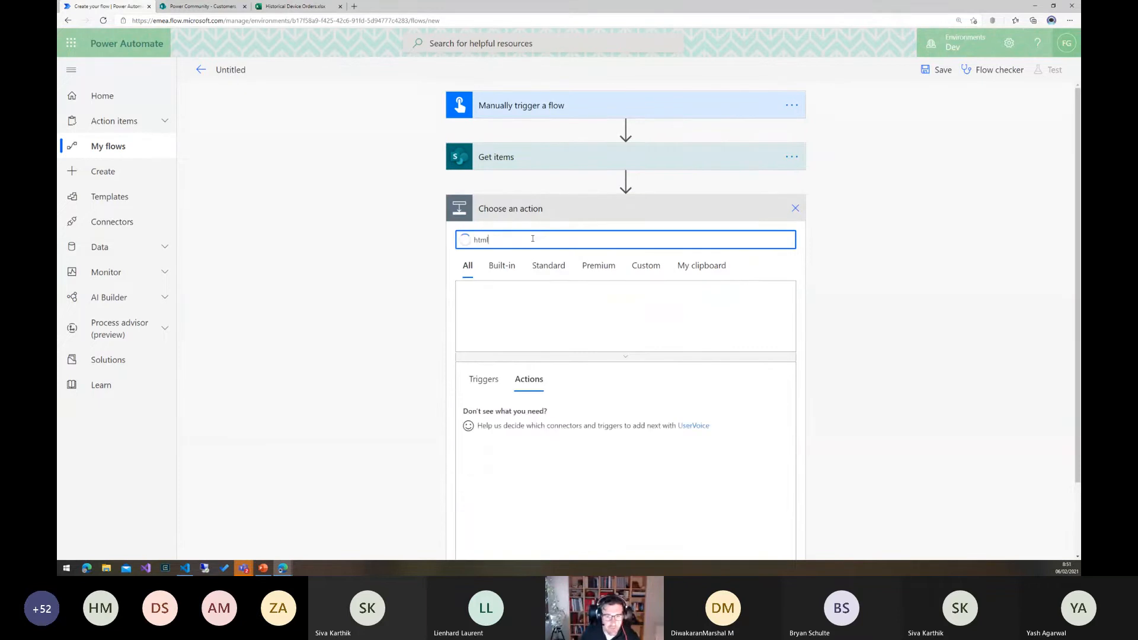
{"action": "left_click", "coordinate": [560, 311]}
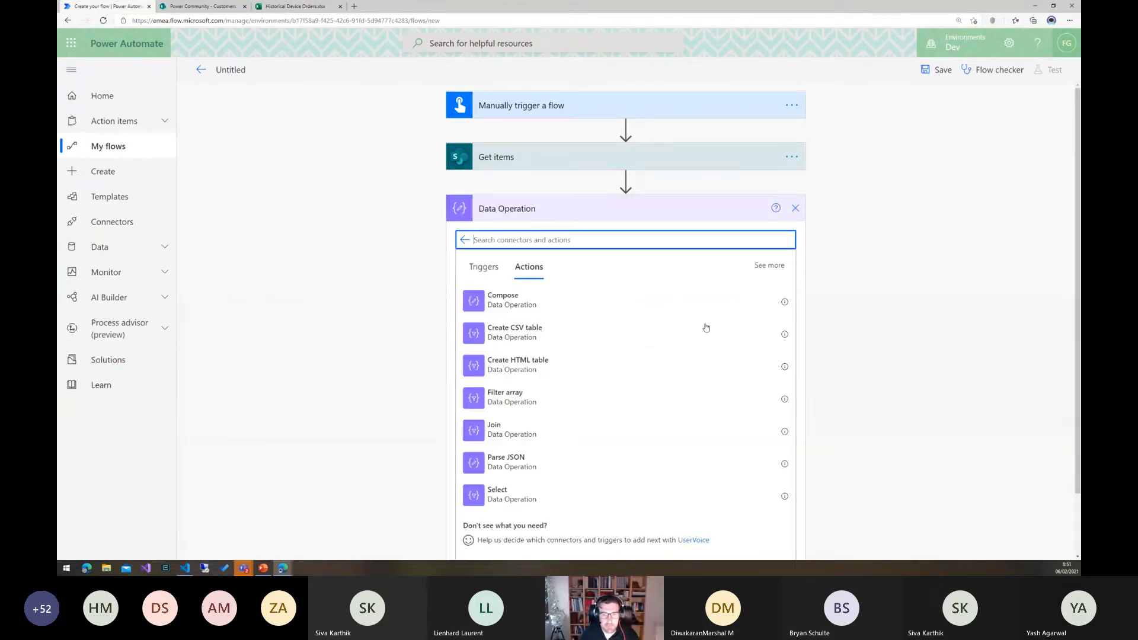
{"action": "left_click", "coordinate": [551, 367]}
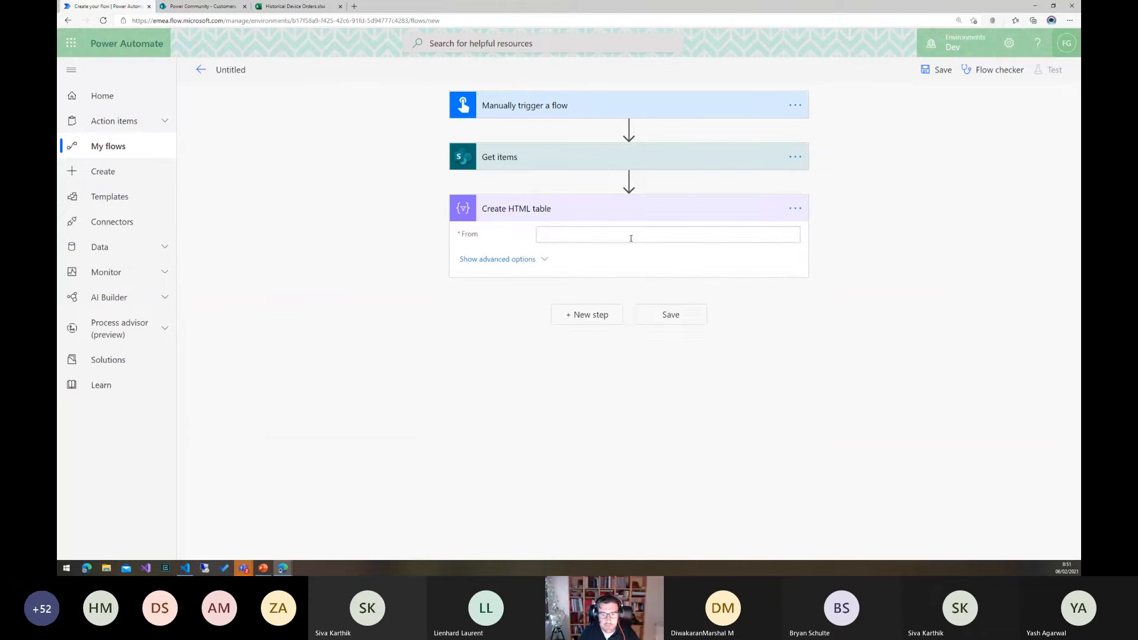
{"action": "left_click", "coordinate": [630, 235]}
{"action": "left_click", "coordinate": [889, 347]}
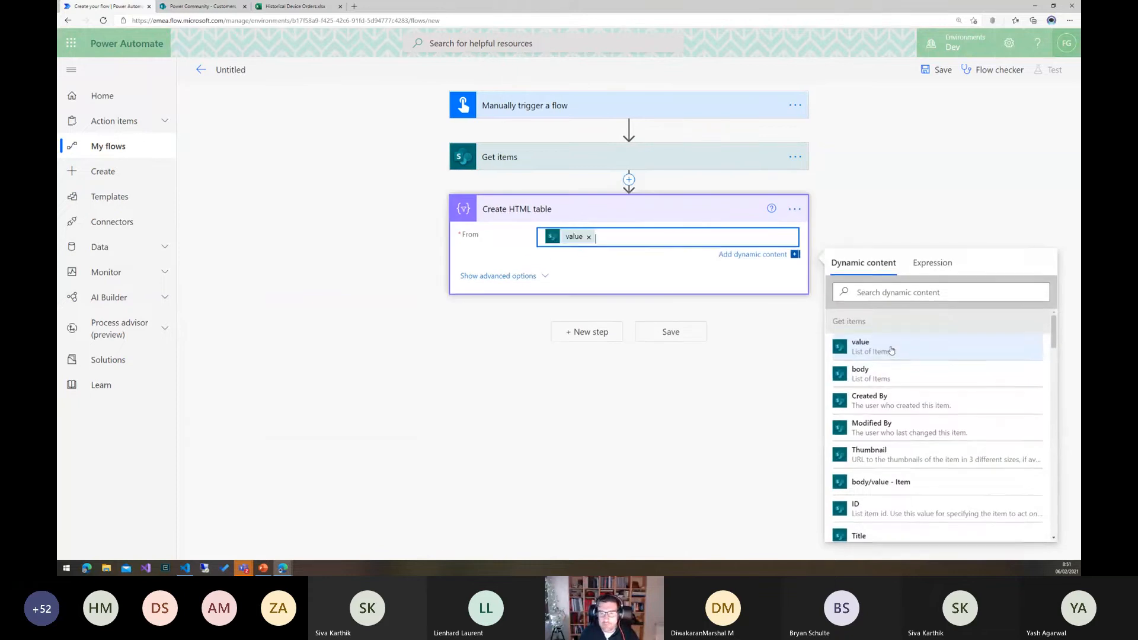
Name the flow Odata sharepoint and save it.
{"action": "left_click", "coordinate": [242, 69]}
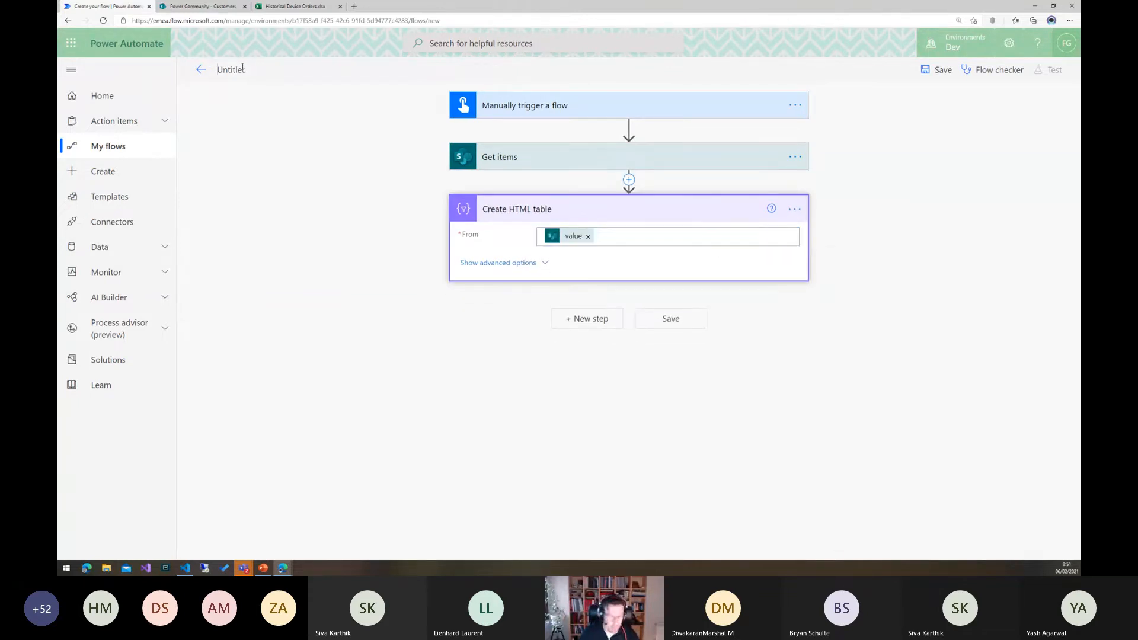
{"action": "type", "text": "Odata sa"}
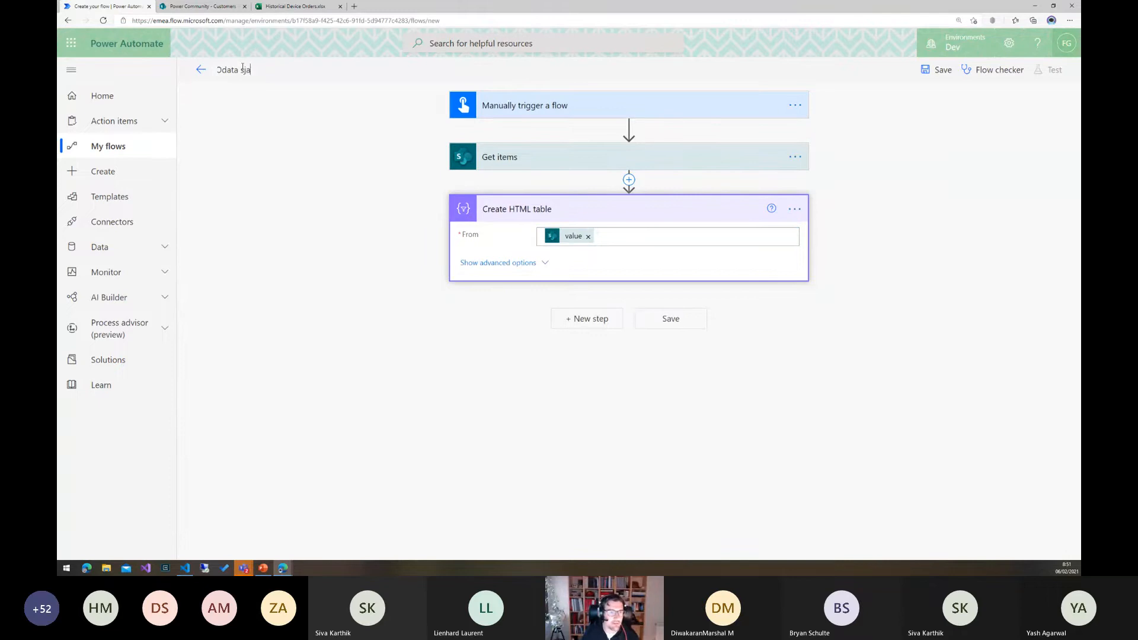
{"action": "key", "text": "BackSpace"}
{"action": "type", "text": "harepi"}
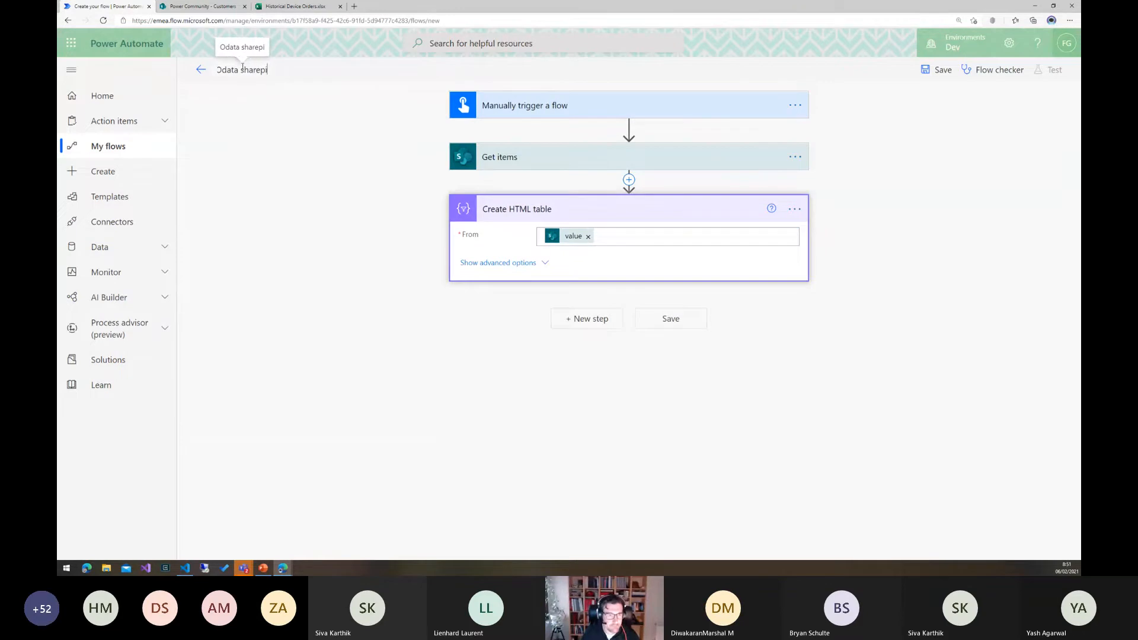
{"action": "key", "text": "BackSpace"}
{"action": "type", "text": "oint"}
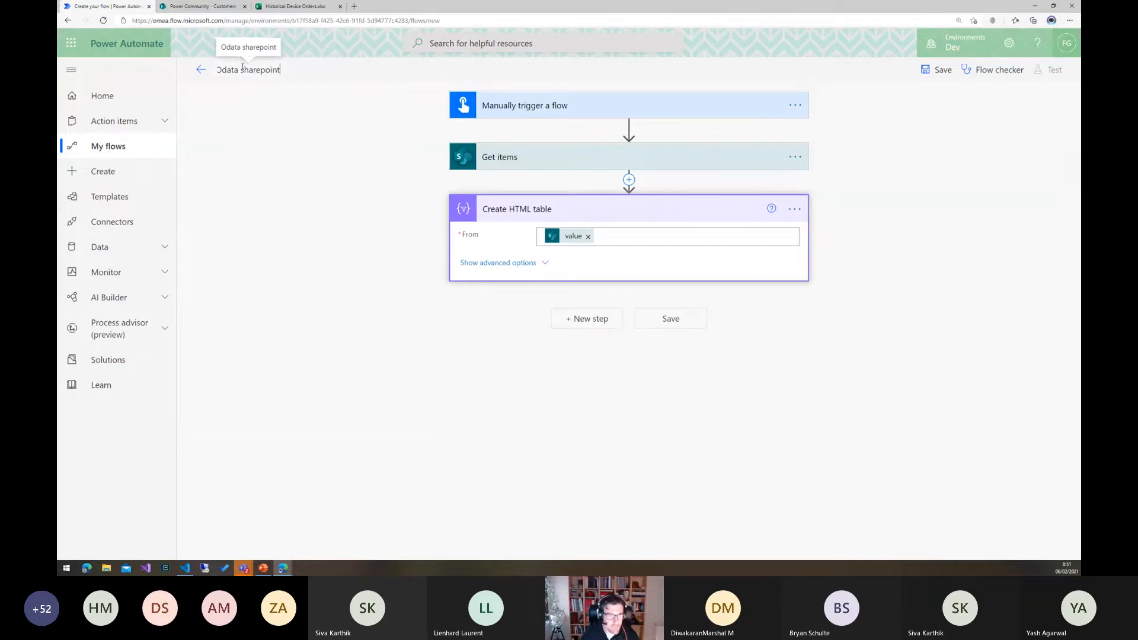
{"action": "key", "text": "Return"}
{"action": "left_click", "coordinate": [928, 72]}
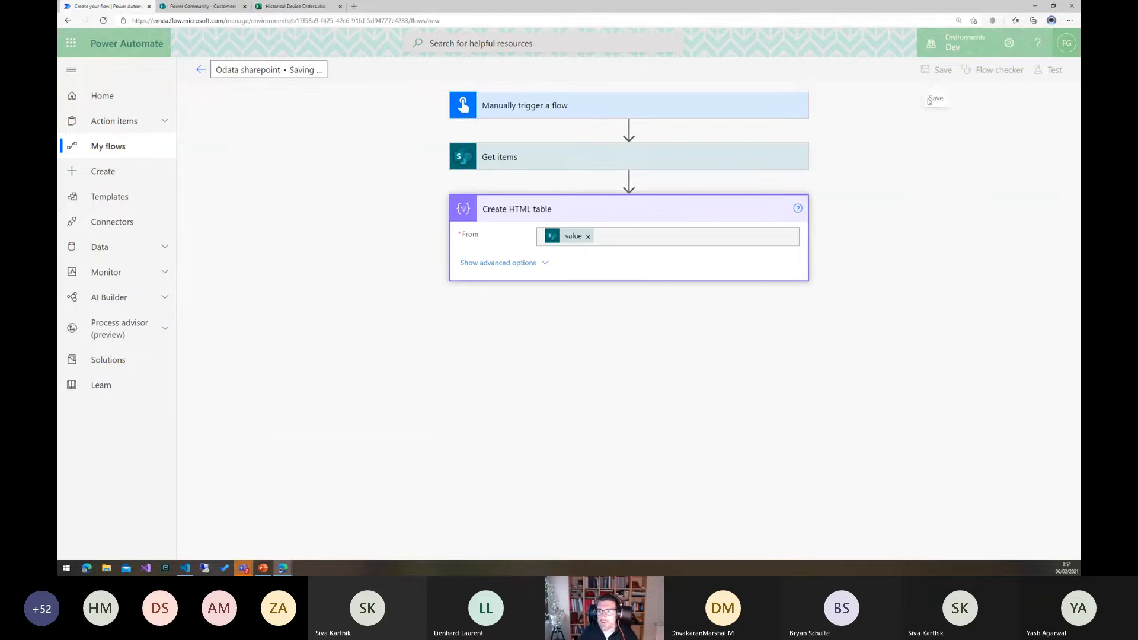
Run a manual test of the Odata sharepoint flow and open its run details.
{"action": "left_click", "coordinate": [1049, 73]}
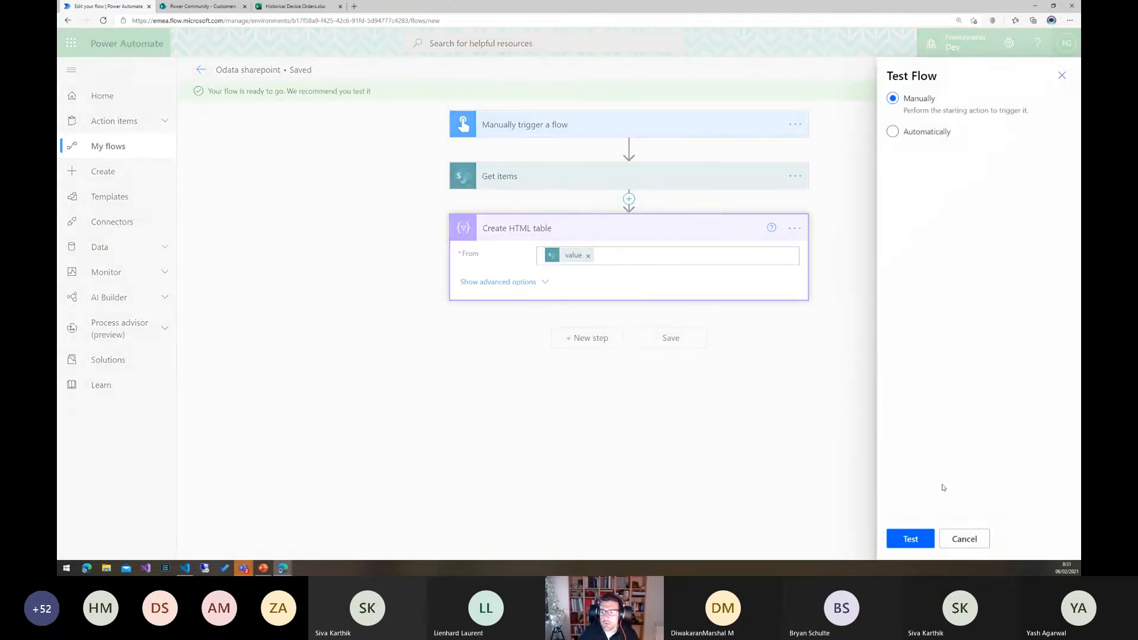
{"action": "left_click", "coordinate": [919, 539]}
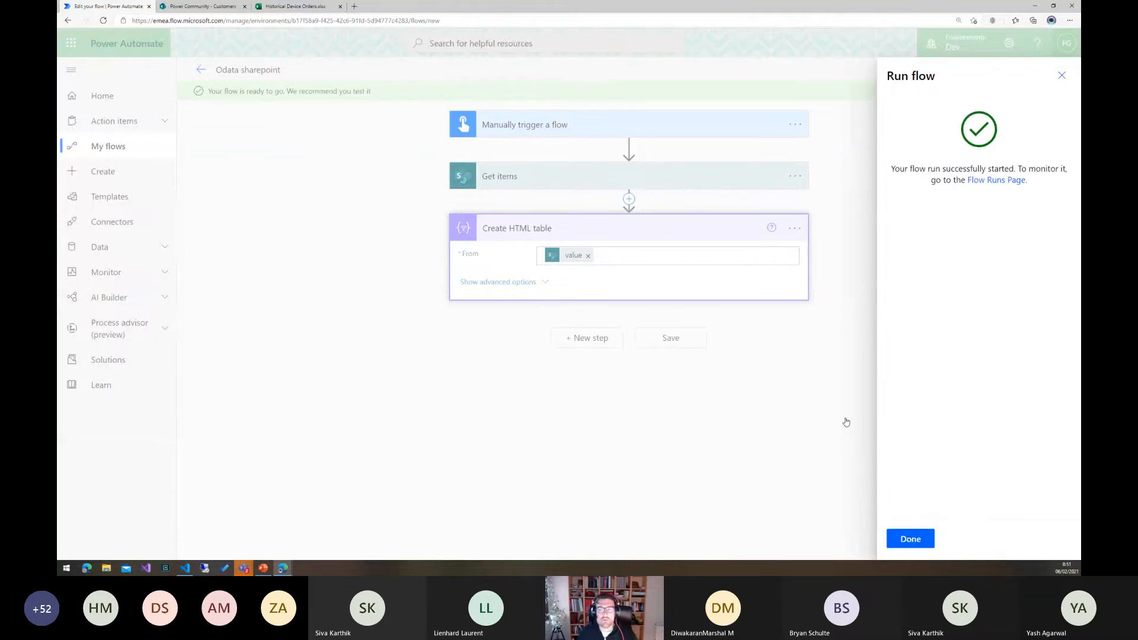
{"action": "left_click", "coordinate": [910, 538]}
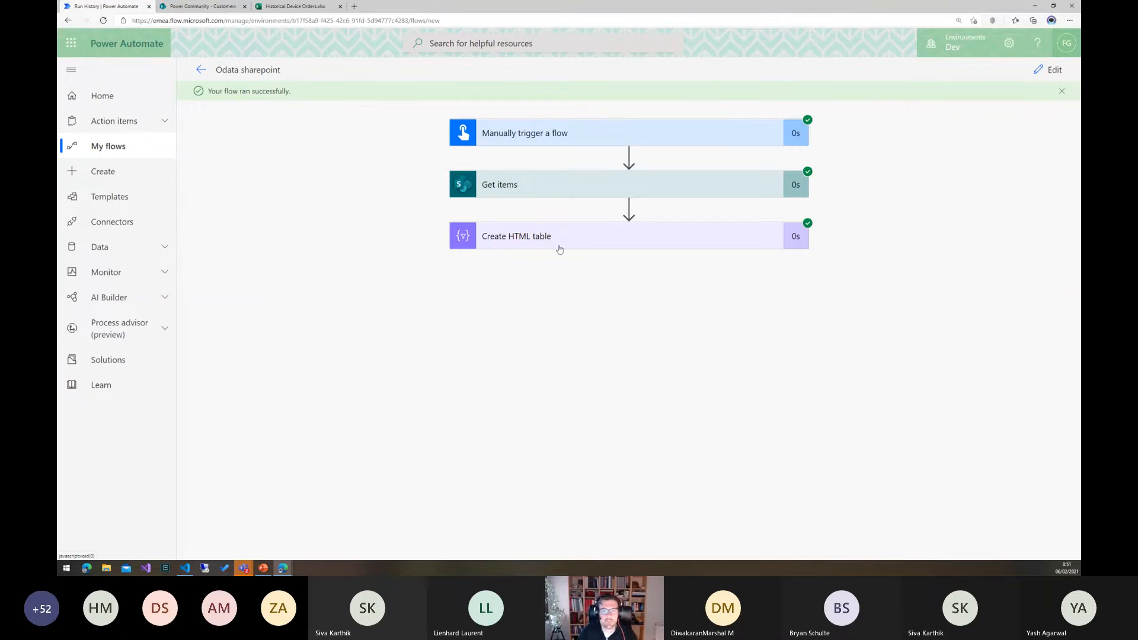
Examine the rows and columns output by Create HTML table in the run, and return to editing the flow.
{"action": "left_click", "coordinate": [558, 244]}
{"action": "scroll", "coordinate": [755, 485], "scroll_direction": "down", "scroll_amount": 2}
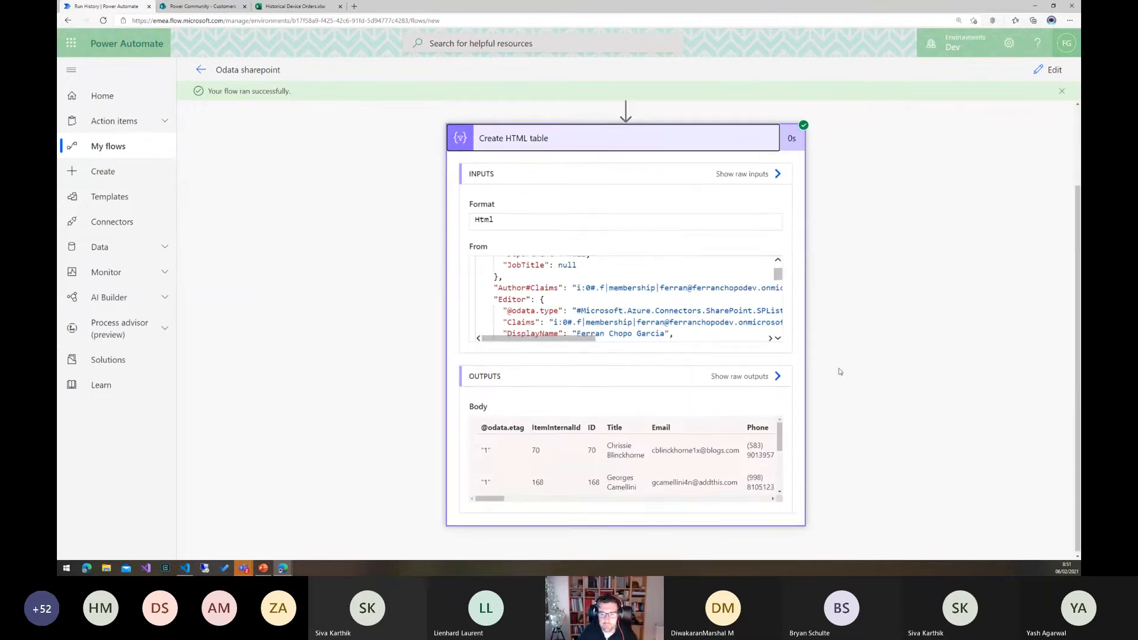
{"action": "scroll", "coordinate": [780, 439], "scroll_direction": "down", "scroll_amount": 1}
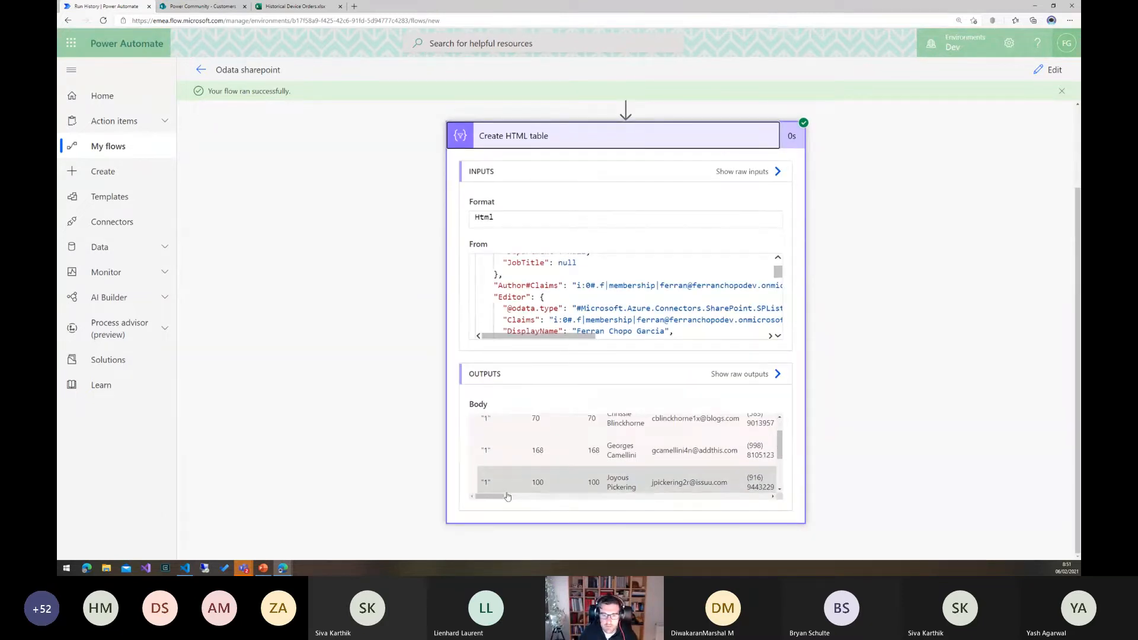
{"action": "scroll", "coordinate": [728, 492], "scroll_direction": "right", "scroll_amount": 10}
{"action": "scroll", "coordinate": [728, 492], "scroll_direction": "right", "scroll_amount": 5}
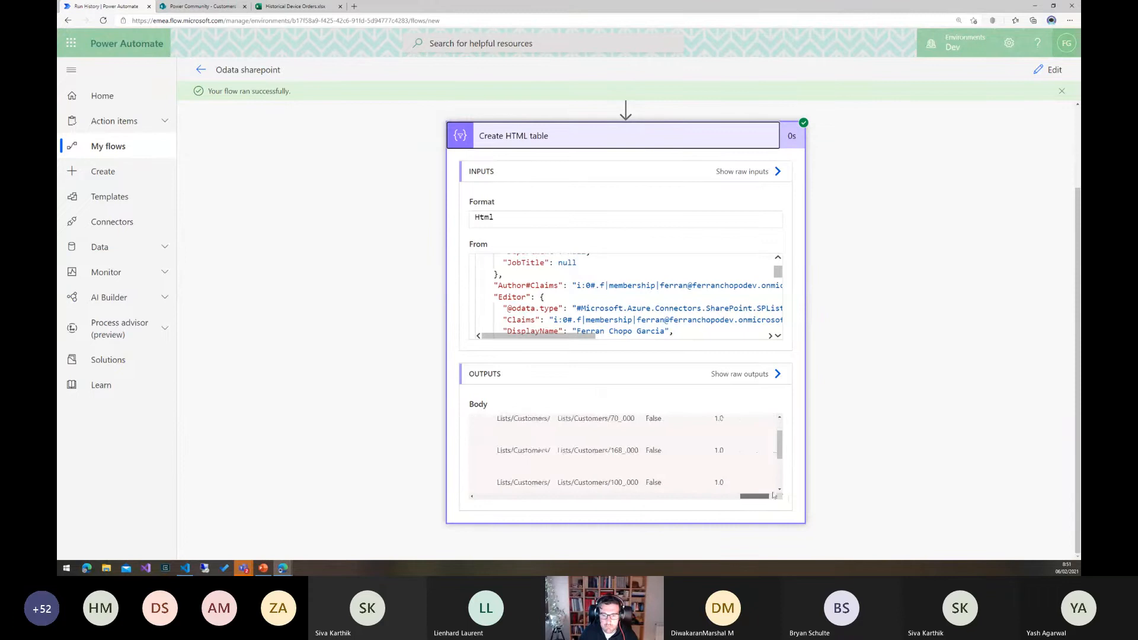
{"action": "scroll", "coordinate": [764, 495], "scroll_direction": "left", "scroll_amount": 5}
{"action": "scroll", "coordinate": [973, 131], "scroll_direction": "up", "scroll_amount": 2}
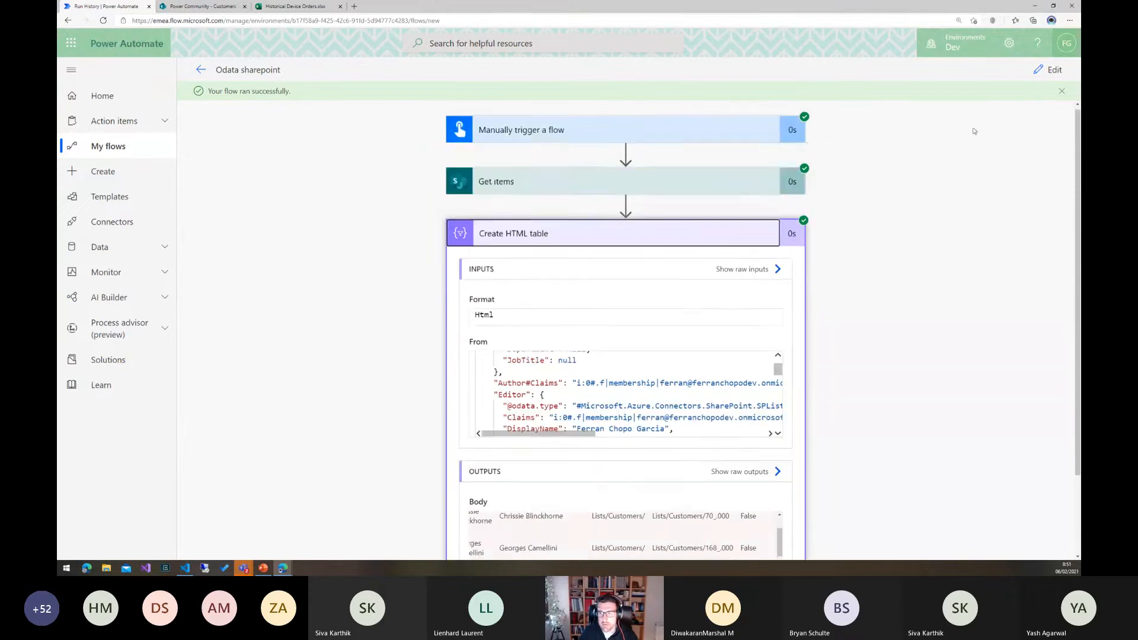
{"action": "left_click", "coordinate": [1049, 69]}
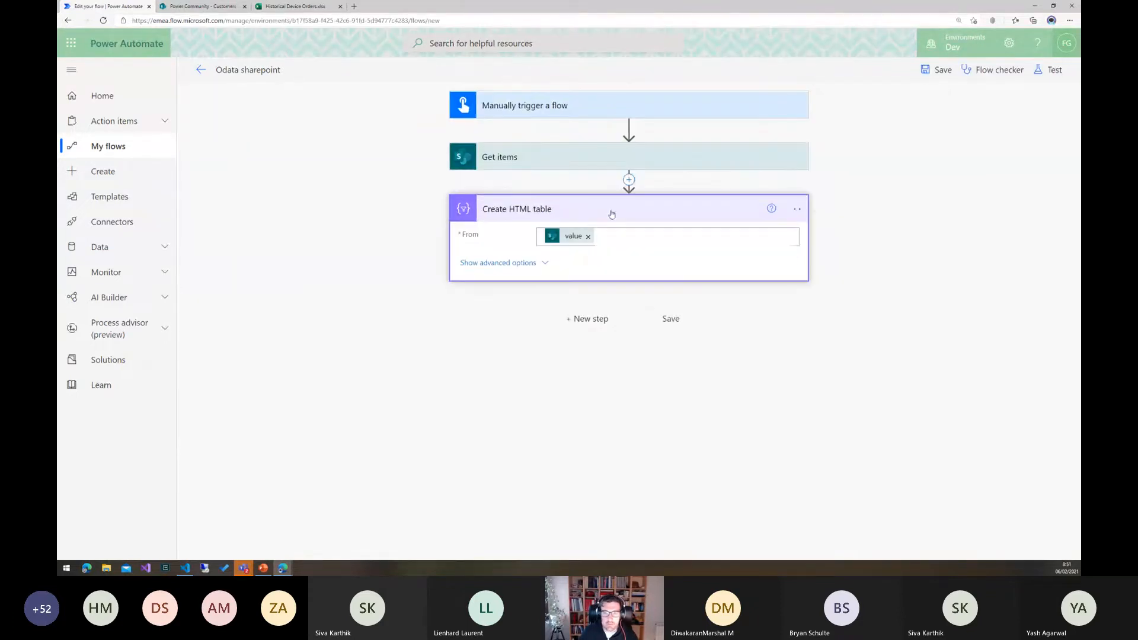
{"action": "left_click", "coordinate": [632, 179]}
{"action": "left_click", "coordinate": [623, 194]}
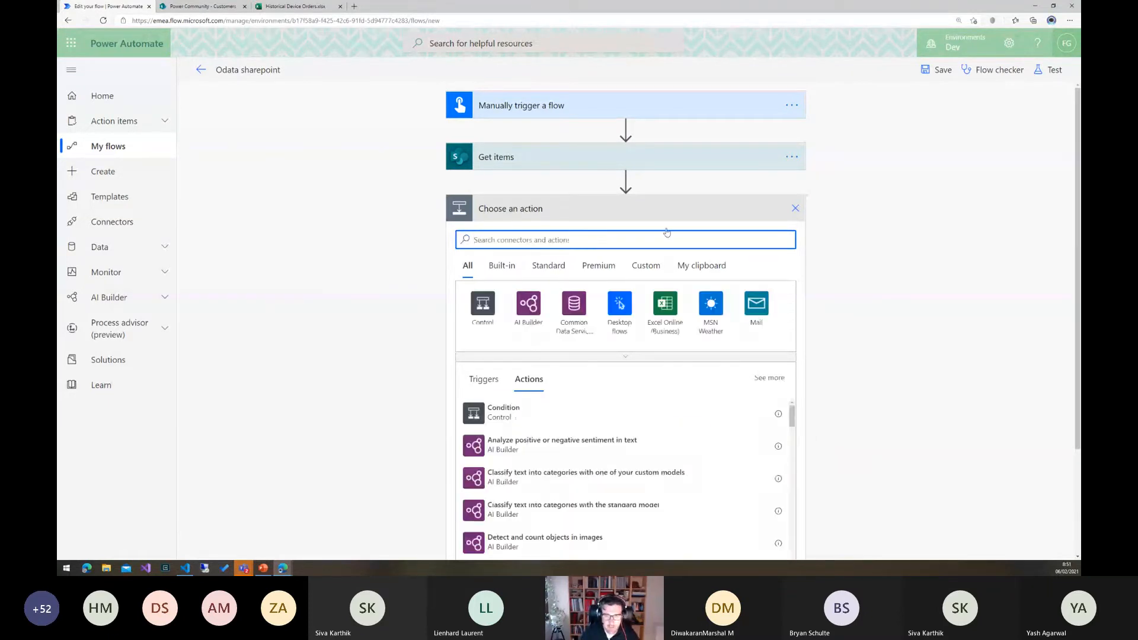
{"action": "left_click", "coordinate": [796, 208]}
Set the columns of the Create HTML table action to Custom in its advanced options.
{"action": "left_click", "coordinate": [571, 219]}
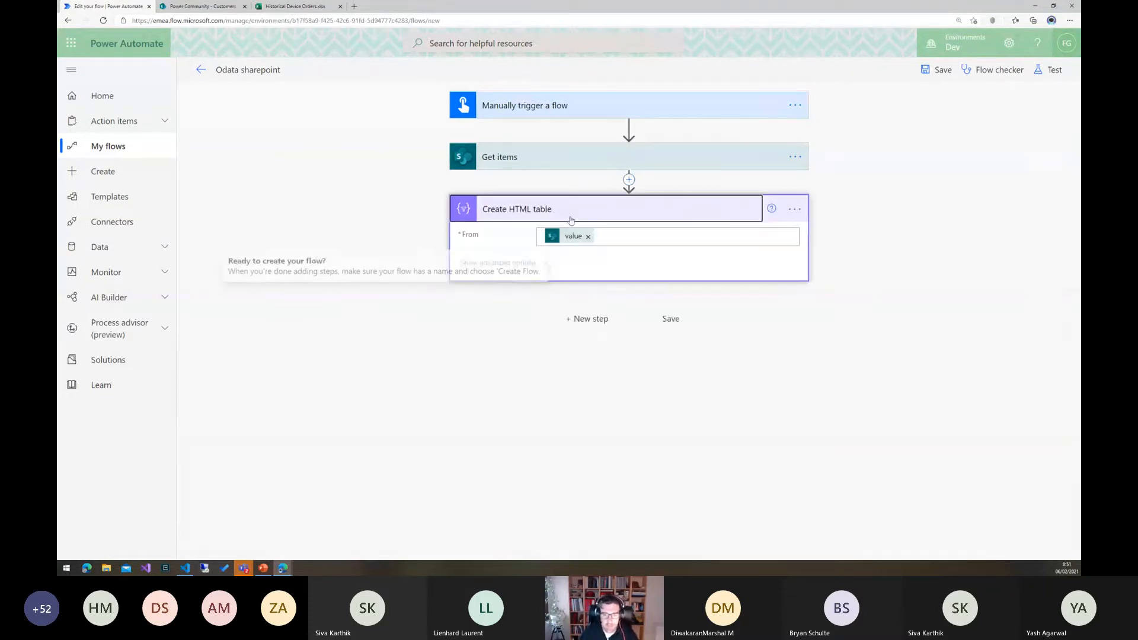
{"action": "left_click", "coordinate": [516, 266]}
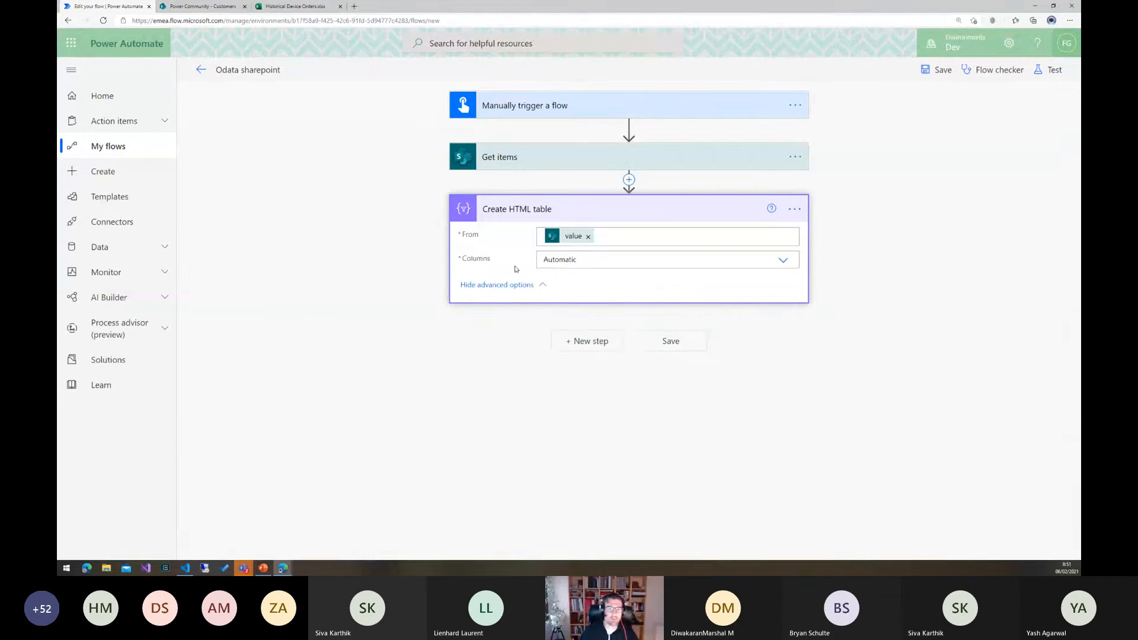
{"action": "left_click", "coordinate": [573, 263]}
{"action": "left_click", "coordinate": [562, 292]}
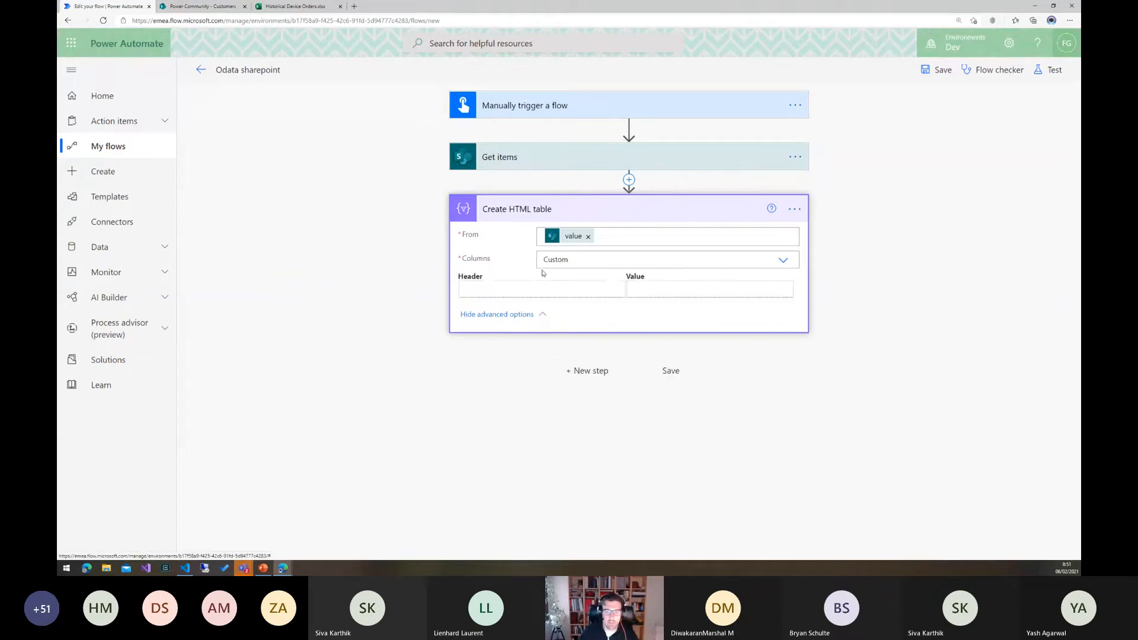
Add Title and Country headers to the HTML table, mapped to the Title and Country values from Get items.
{"action": "left_click", "coordinate": [667, 294]}
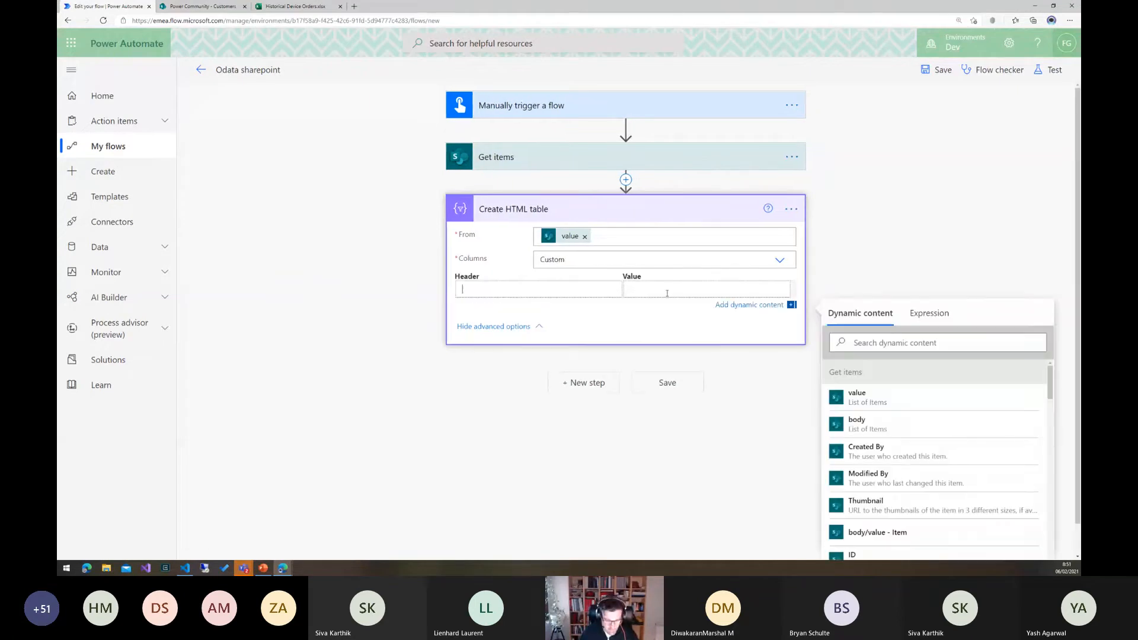
{"action": "type", "text": "Title"}
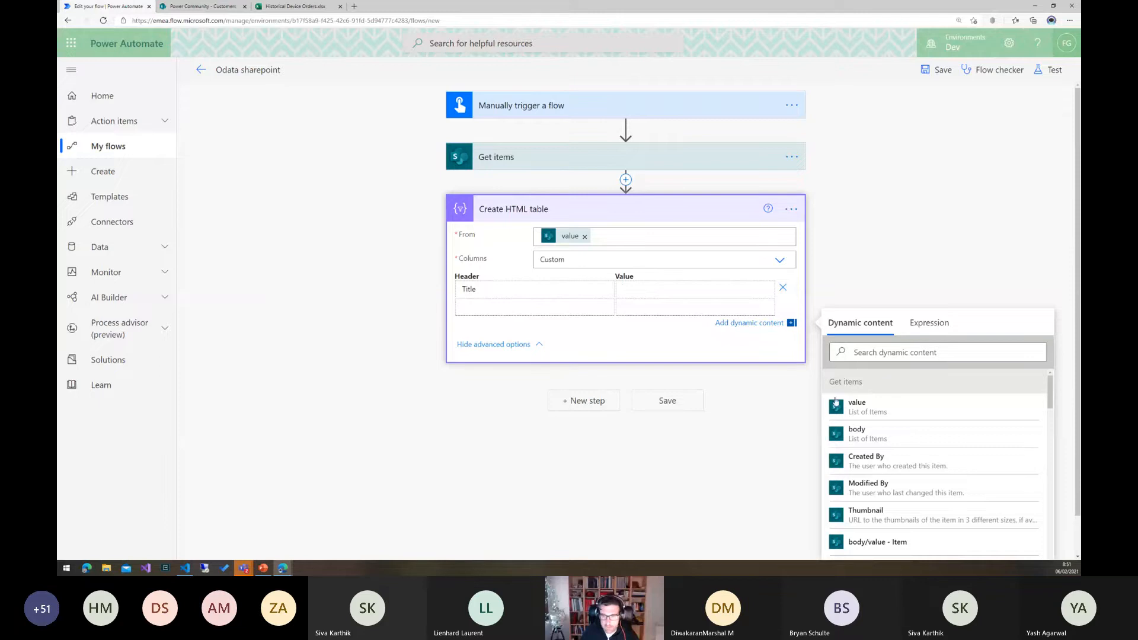
{"action": "scroll", "coordinate": [882, 474], "scroll_direction": "down", "scroll_amount": 3}
{"action": "left_click", "coordinate": [881, 492]}
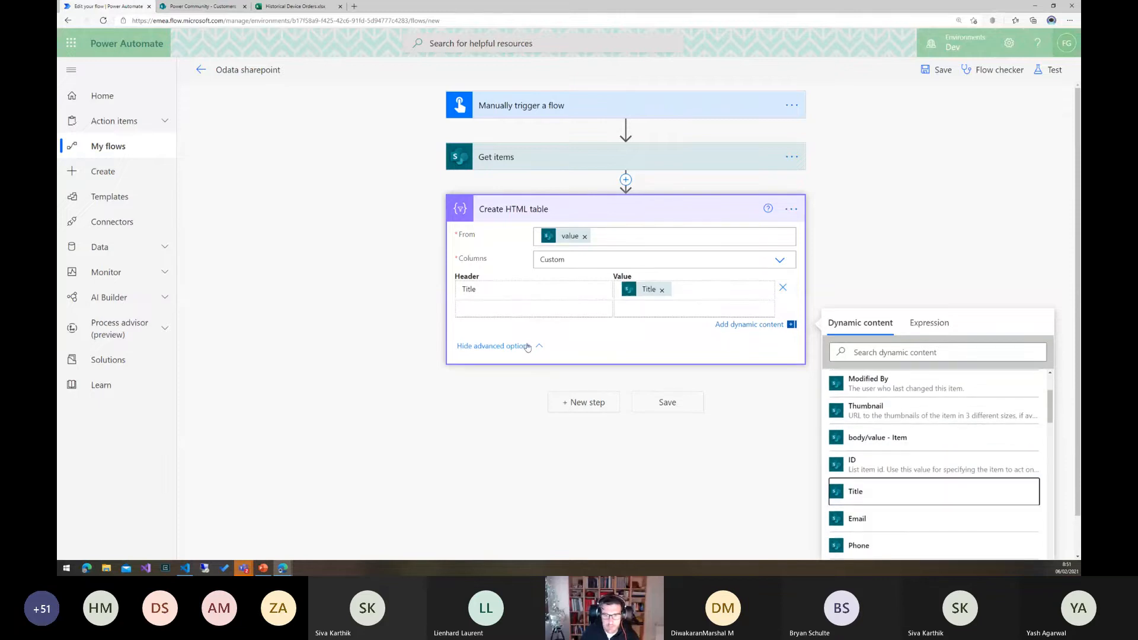
{"action": "left_click", "coordinate": [523, 309]}
{"action": "type", "text": "Country"}
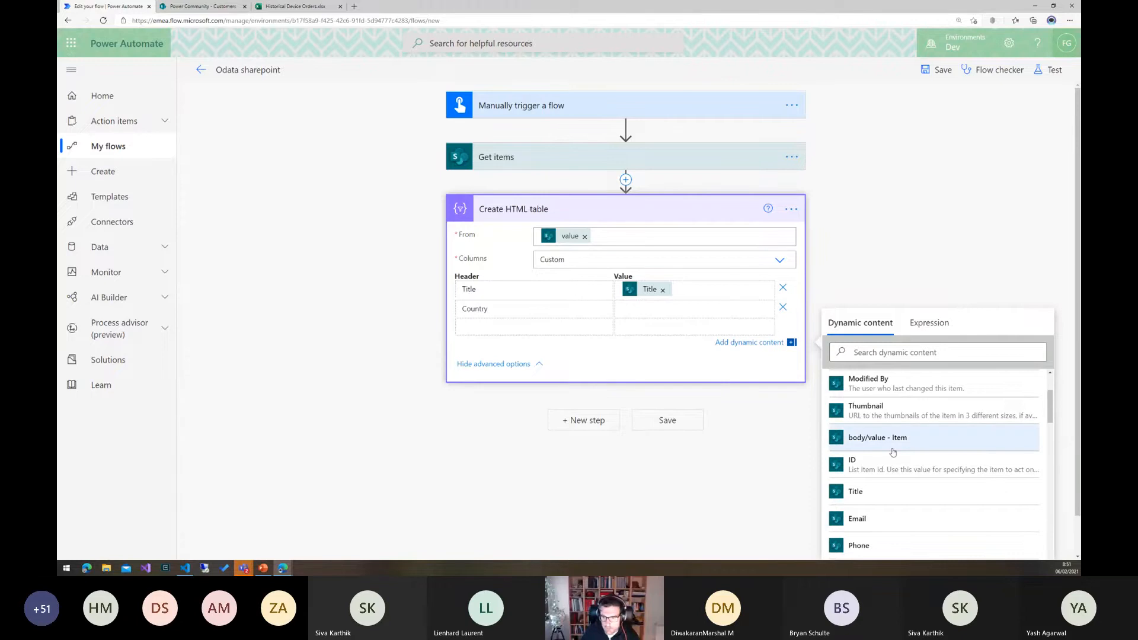
{"action": "scroll", "coordinate": [889, 494], "scroll_direction": "down", "scroll_amount": 2}
{"action": "left_click", "coordinate": [872, 530]}
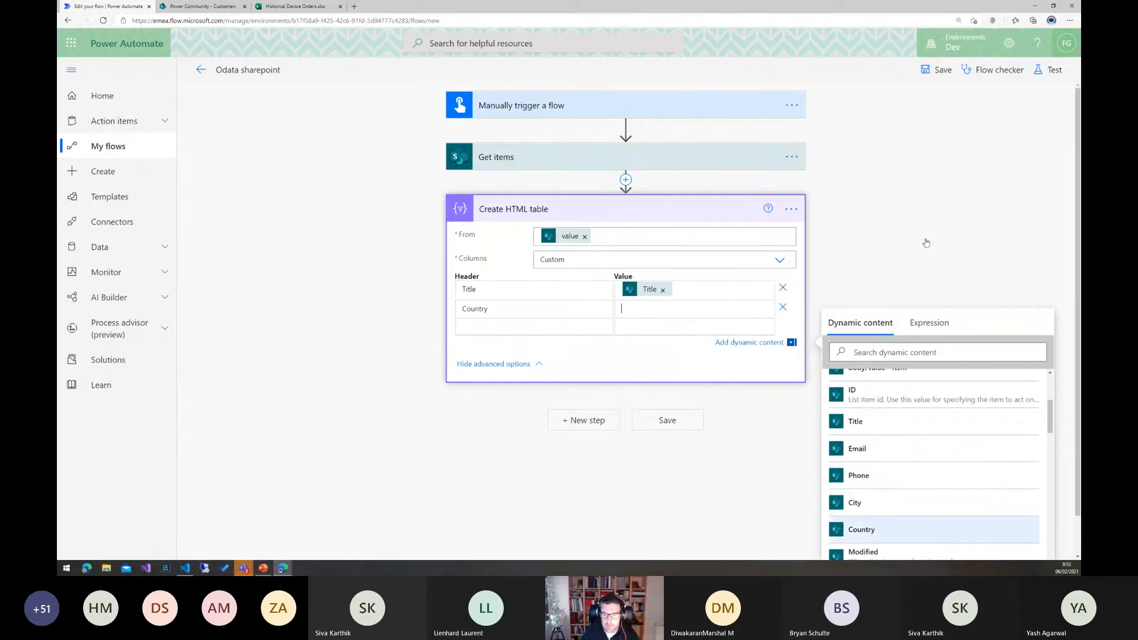
Save the Odata sharepoint flow, run a manual test of it and view the finished run.
{"action": "left_click", "coordinate": [941, 72]}
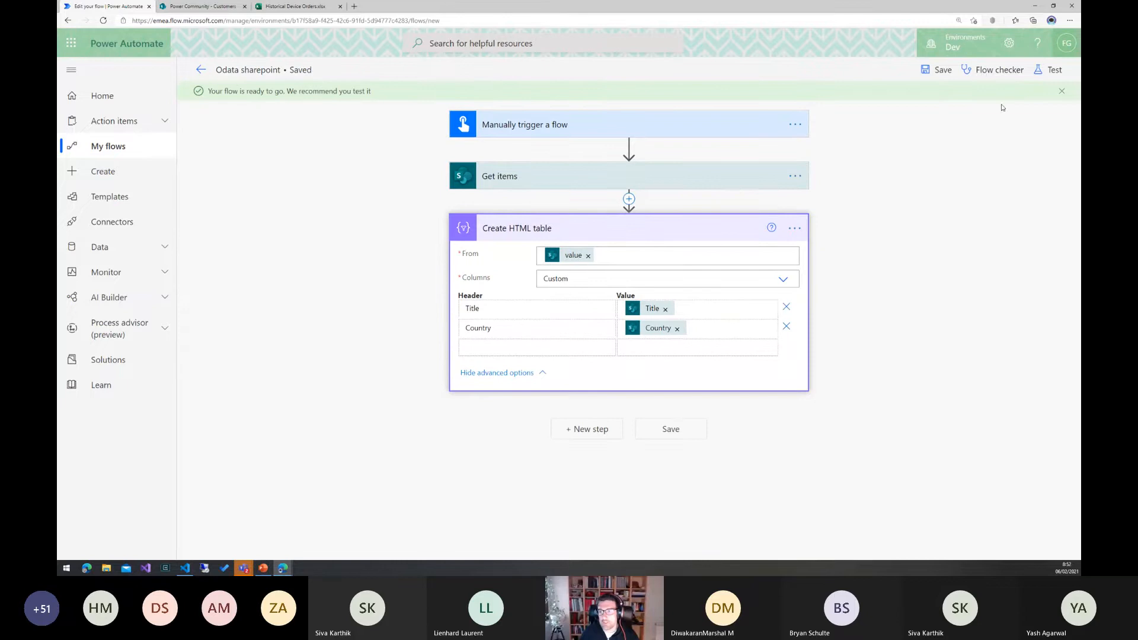
{"action": "left_click", "coordinate": [1048, 70]}
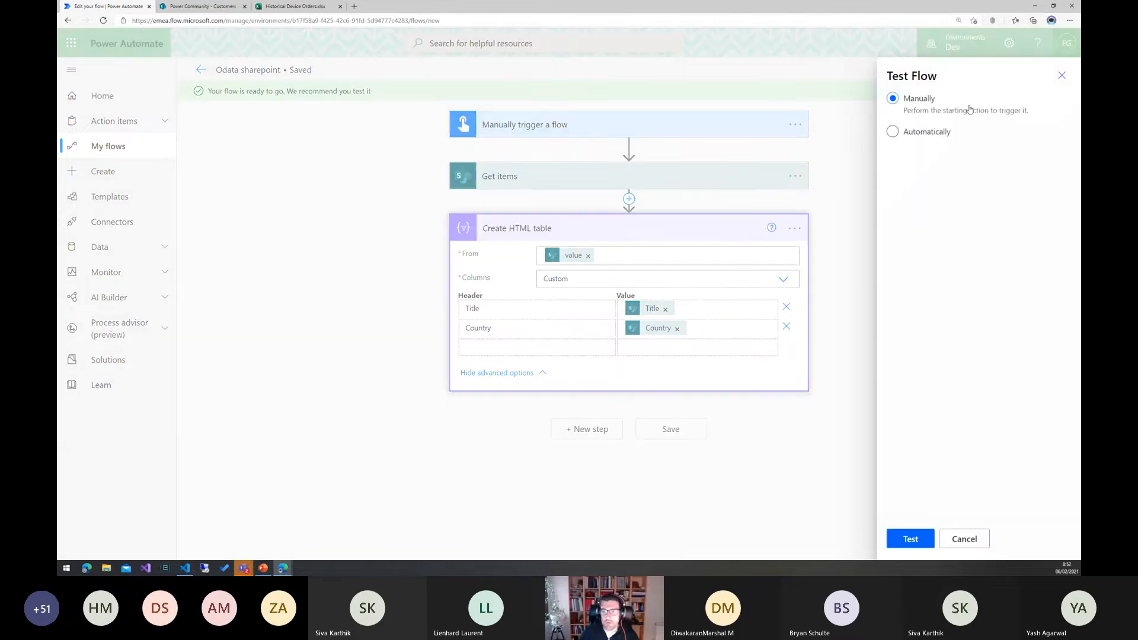
{"action": "left_click", "coordinate": [915, 544]}
{"action": "left_click", "coordinate": [910, 545]}
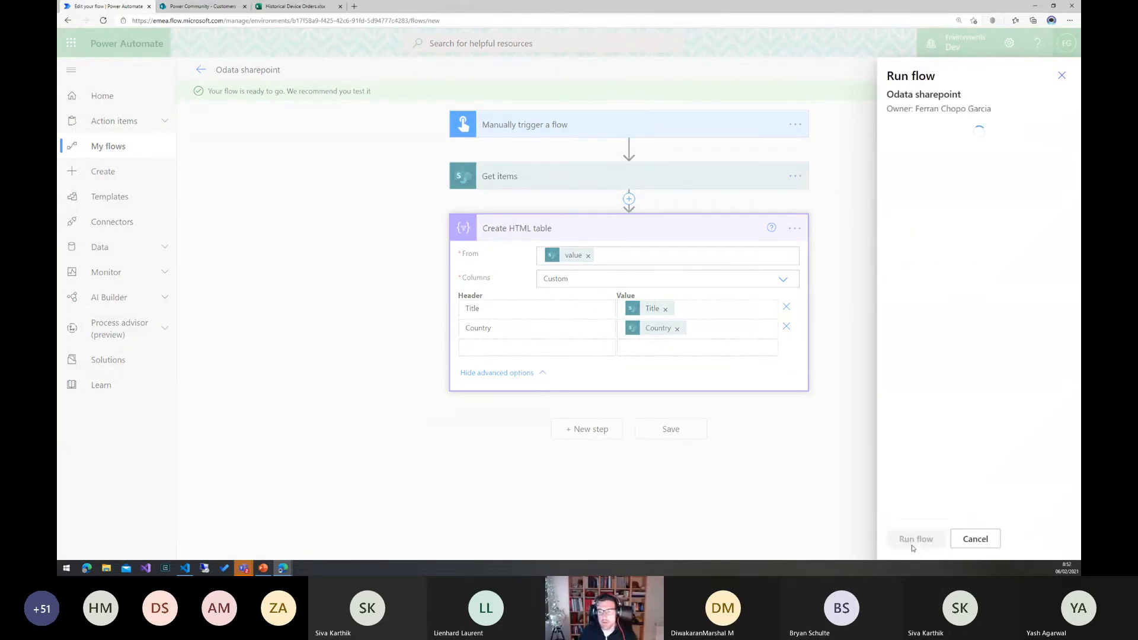
{"action": "left_click", "coordinate": [909, 538]}
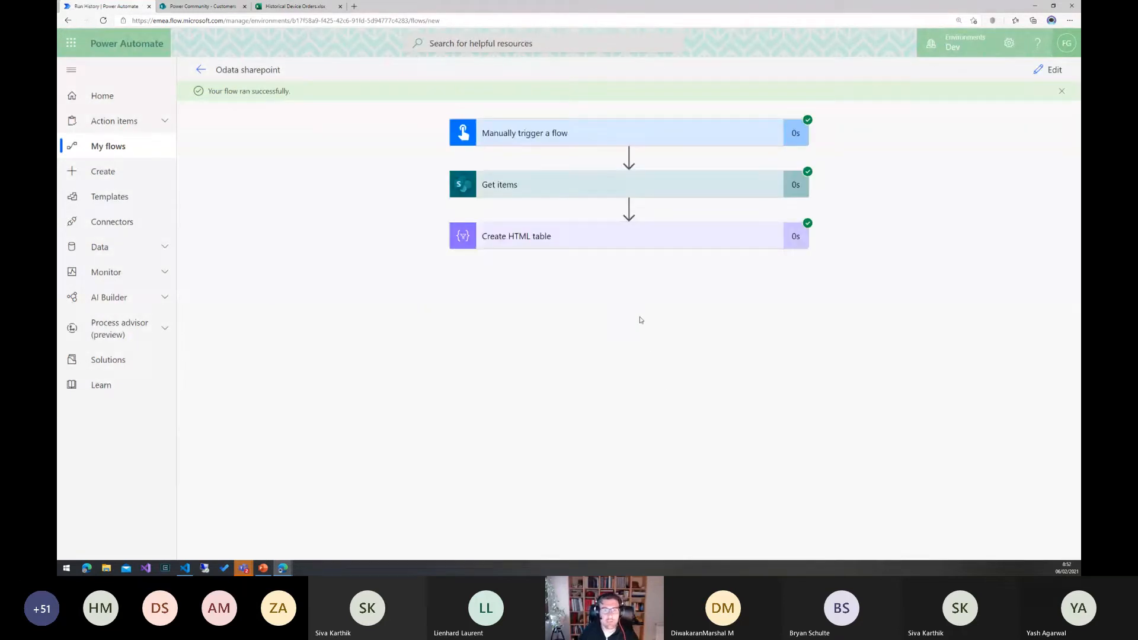
Examine the Title and Country columns in the Create HTML table output of the run.
{"action": "left_click", "coordinate": [615, 245]}
{"action": "scroll", "coordinate": [662, 381], "scroll_direction": "down", "scroll_amount": 5}
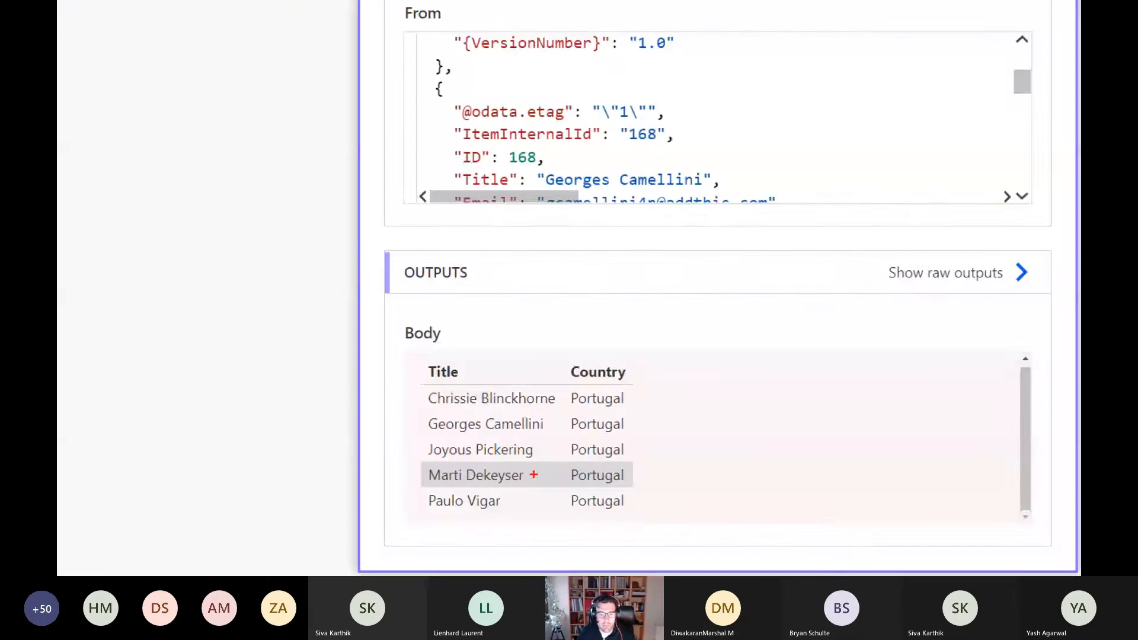
{"action": "left_click_drag", "start_coordinate": [436, 406], "coordinate": [612, 486]}
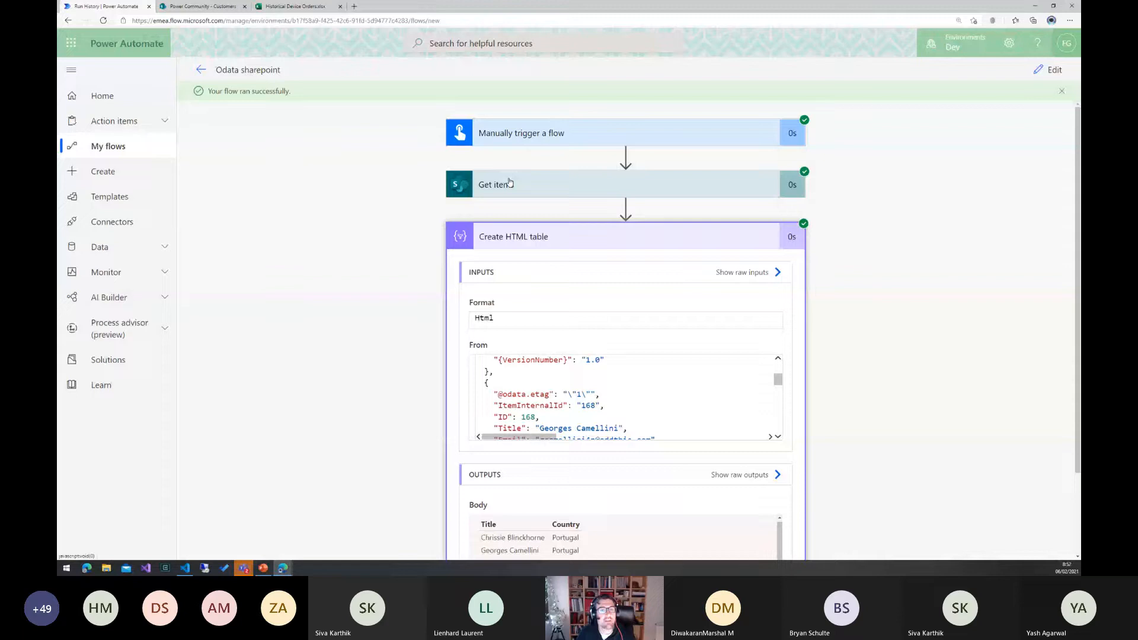
Review the filter, order and top count settings of Get items in the flow editor, and return to the cloud flows list.
{"action": "left_click", "coordinate": [509, 183]}
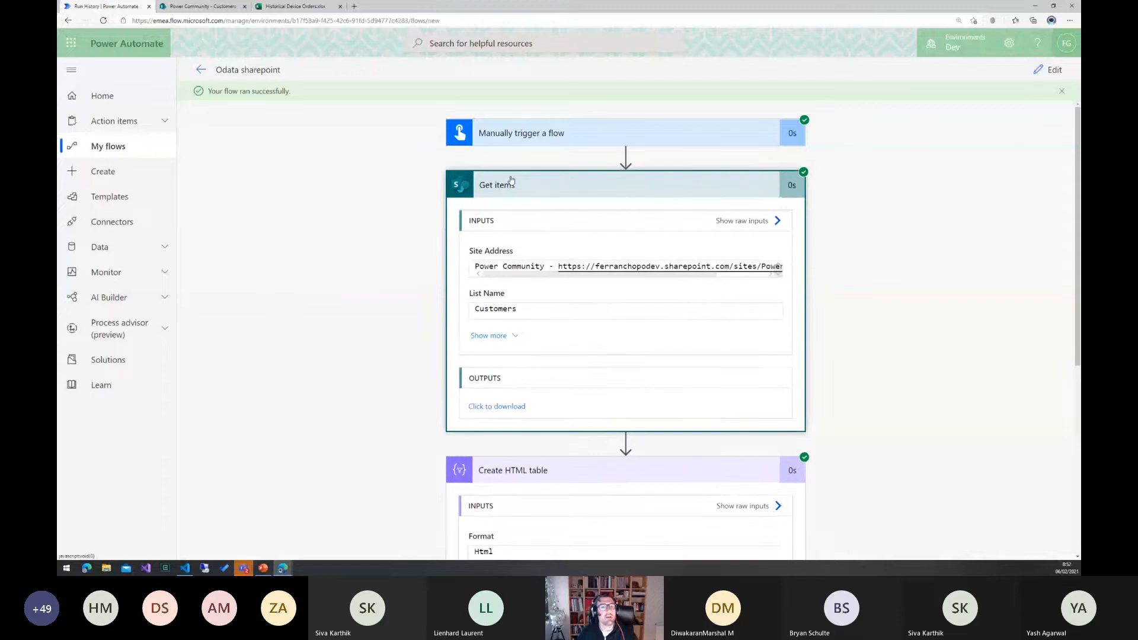
{"action": "left_click", "coordinate": [1049, 70]}
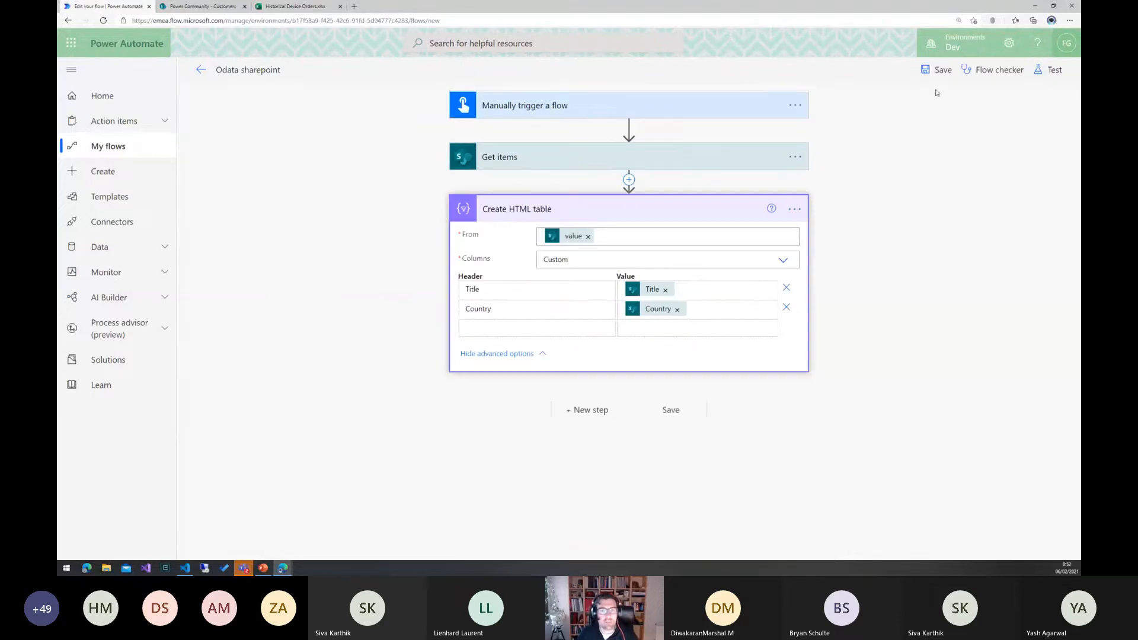
{"action": "left_click", "coordinate": [483, 164]}
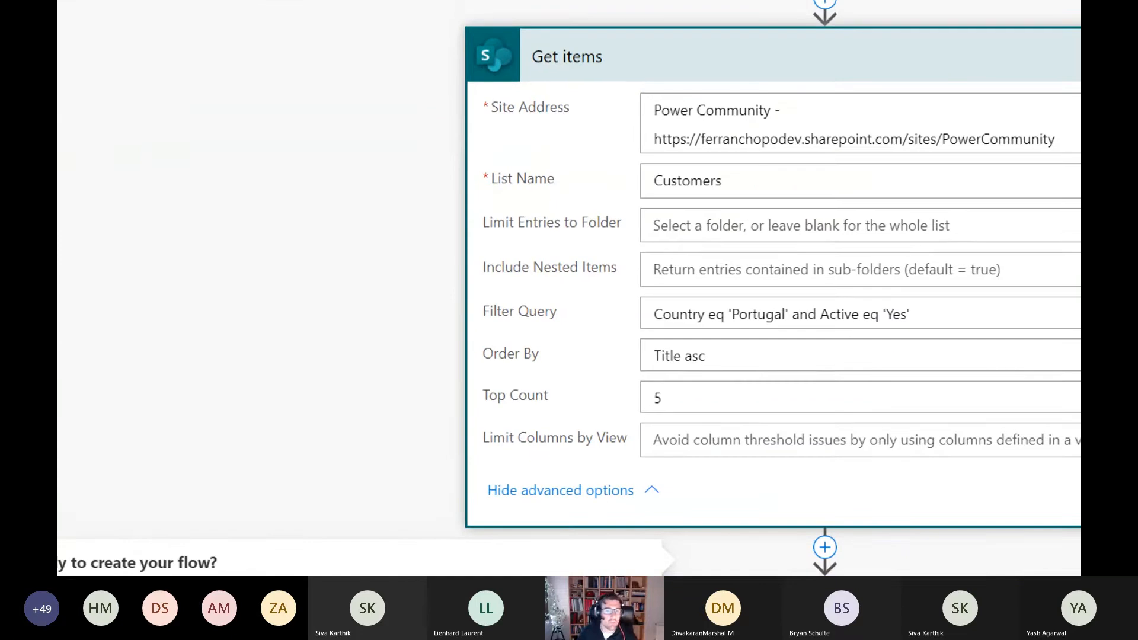
{"action": "left_click_drag", "start_coordinate": [404, 268], "coordinate": [1071, 413]}
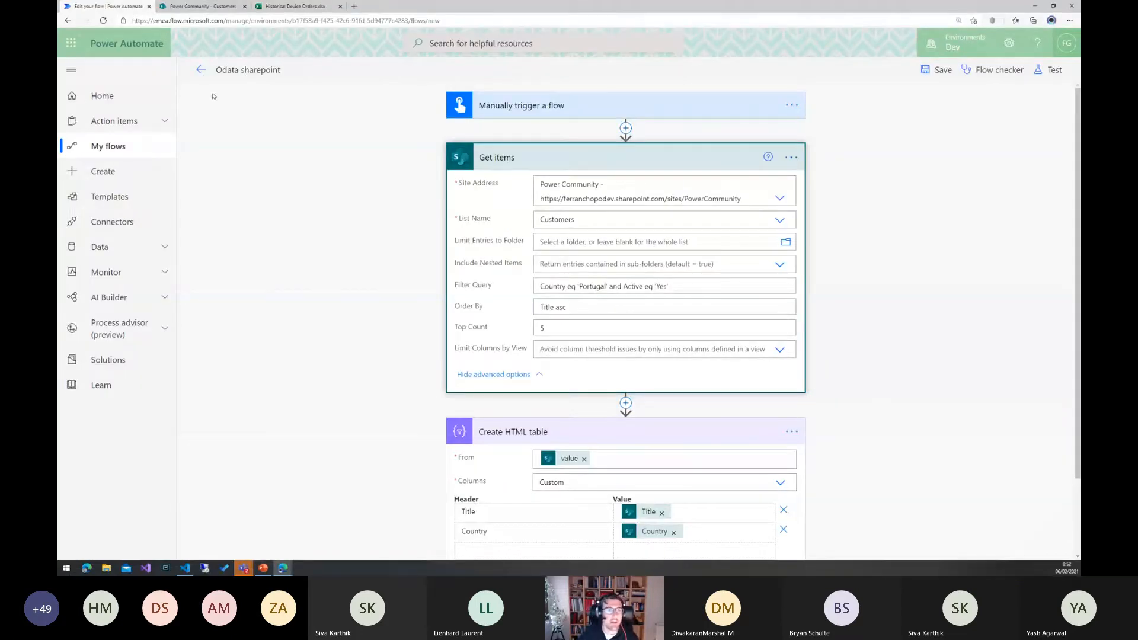
{"action": "left_click", "coordinate": [201, 70]}
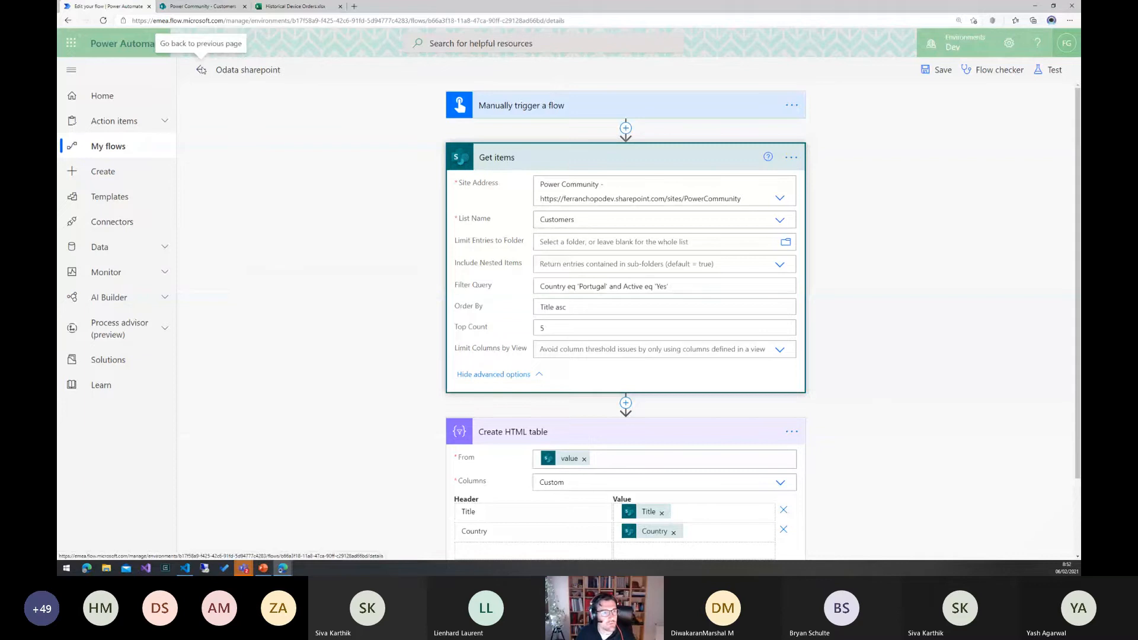
{"action": "left_click", "coordinate": [224, 121]}
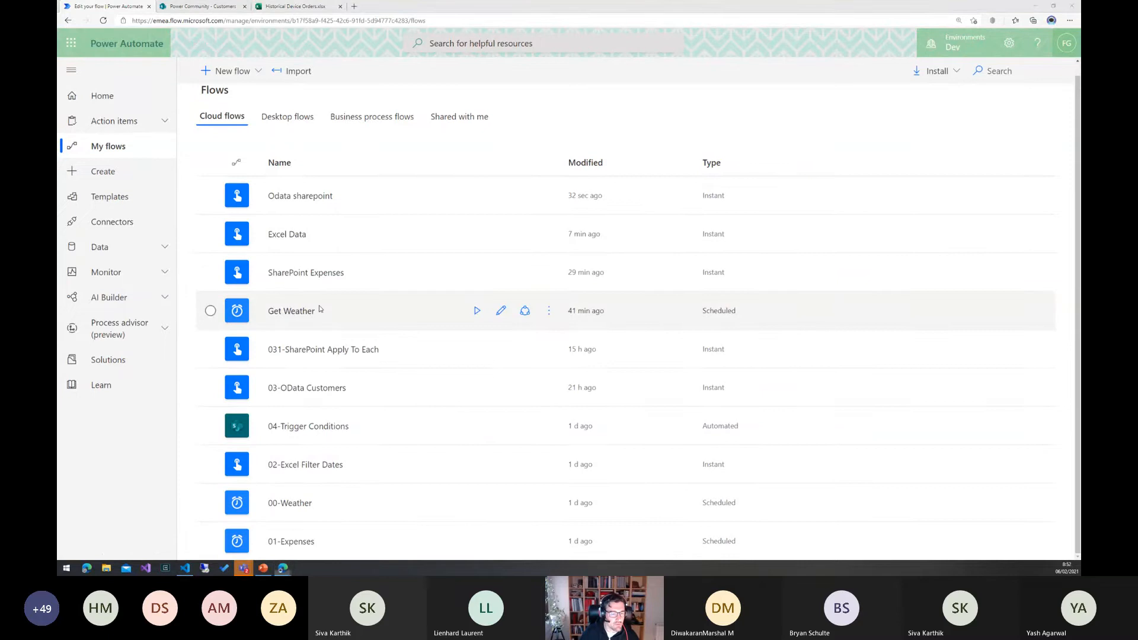
Switch to PowerPoint and show the Trigger Conditions slide full screen, ending the slide show when it has been read.
{"action": "left_click", "coordinate": [263, 568]}
{"action": "scroll", "coordinate": [215, 422], "scroll_direction": "down", "scroll_amount": 2}
{"action": "left_click", "coordinate": [214, 422]}
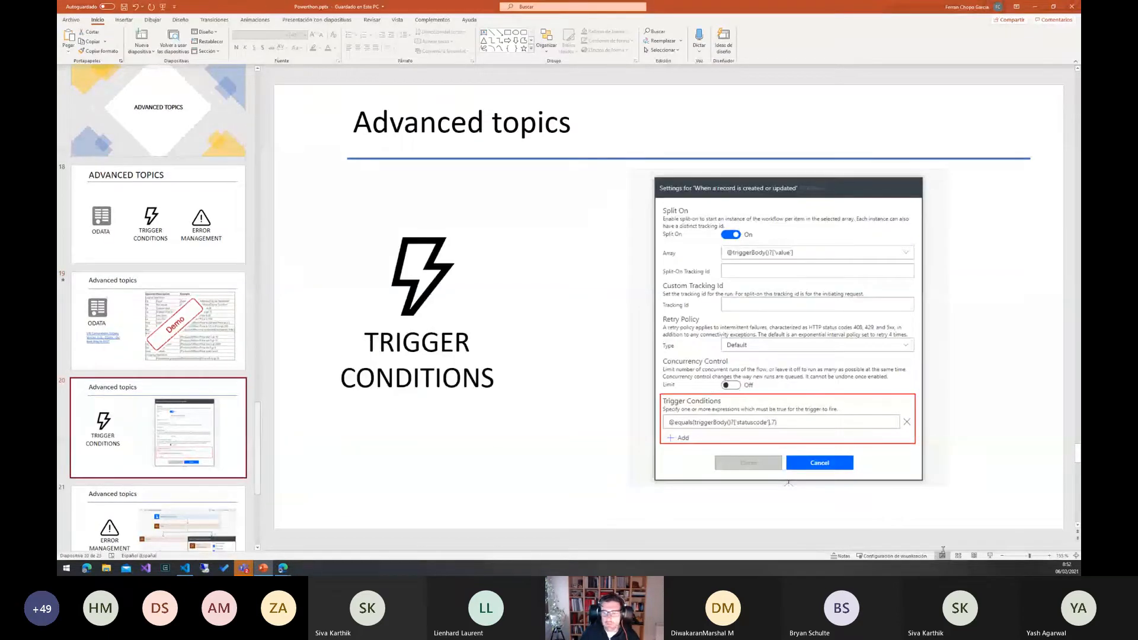
{"action": "left_click", "coordinate": [990, 555]}
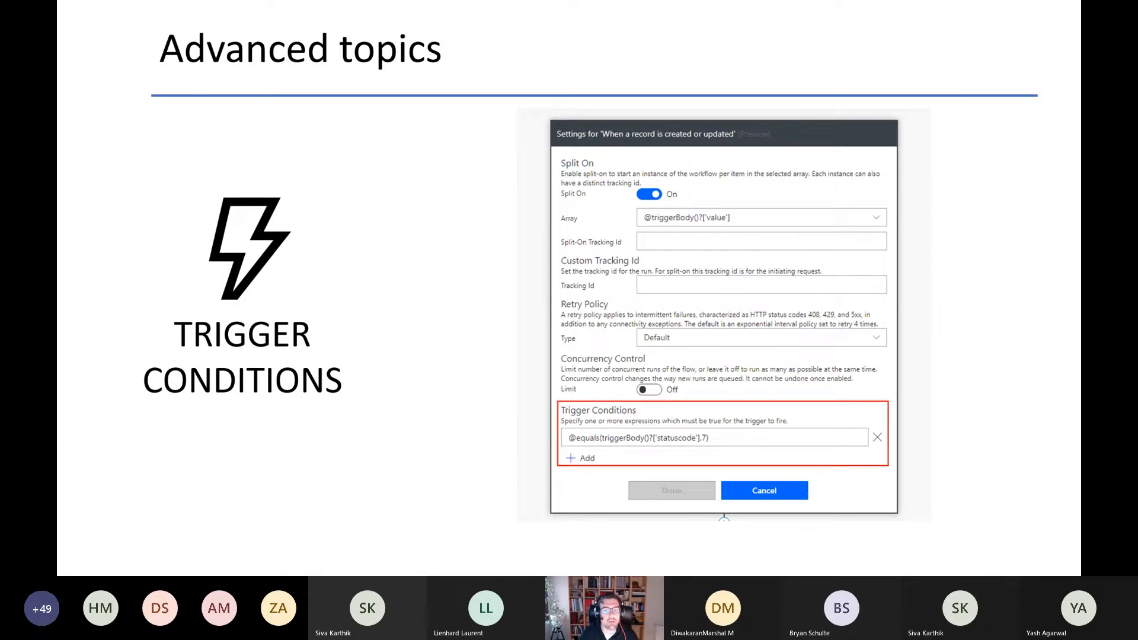
{"action": "key", "text": "Escape"}
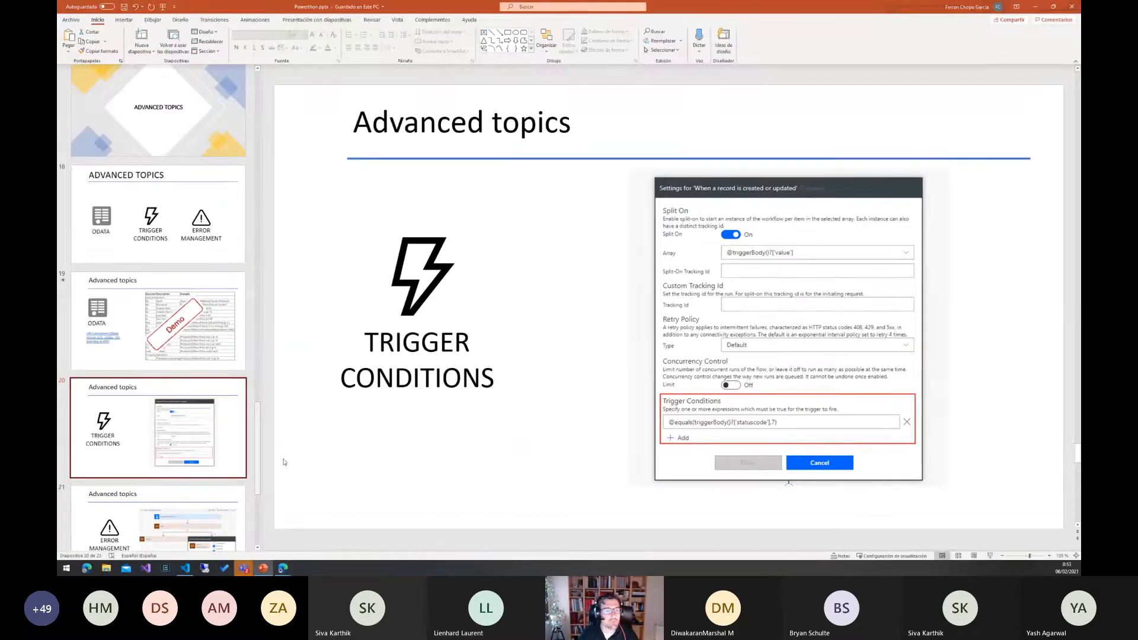
Switch back to the browser and open the 04-Trigger Conditions flow details and the SharePoint Expenses list.
{"action": "left_click", "coordinate": [282, 568]}
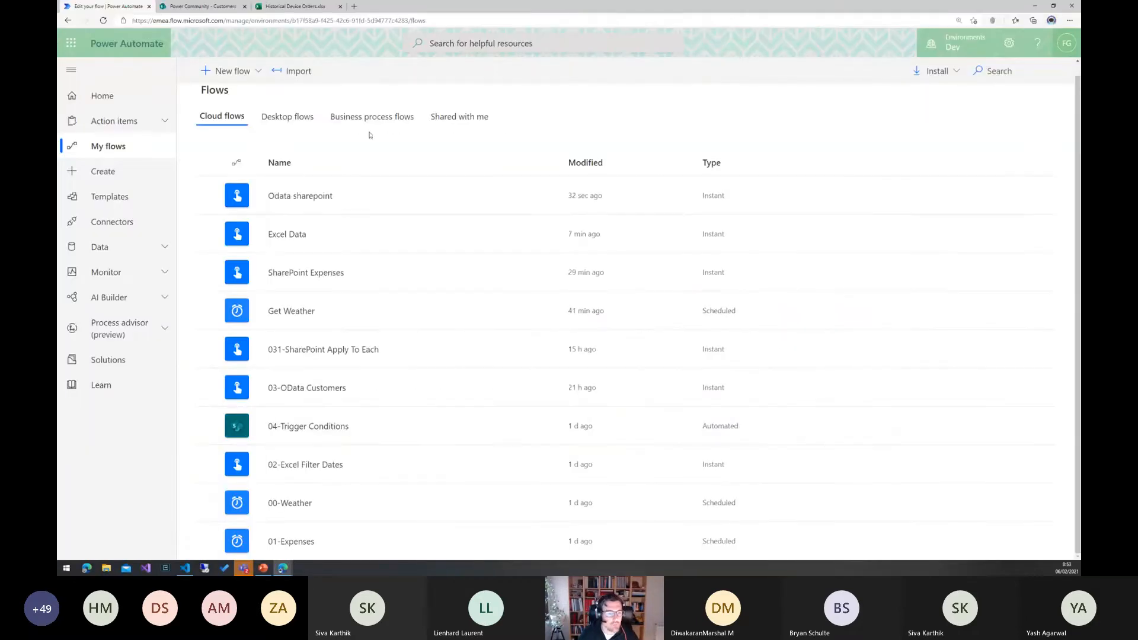
{"action": "left_click", "coordinate": [323, 427]}
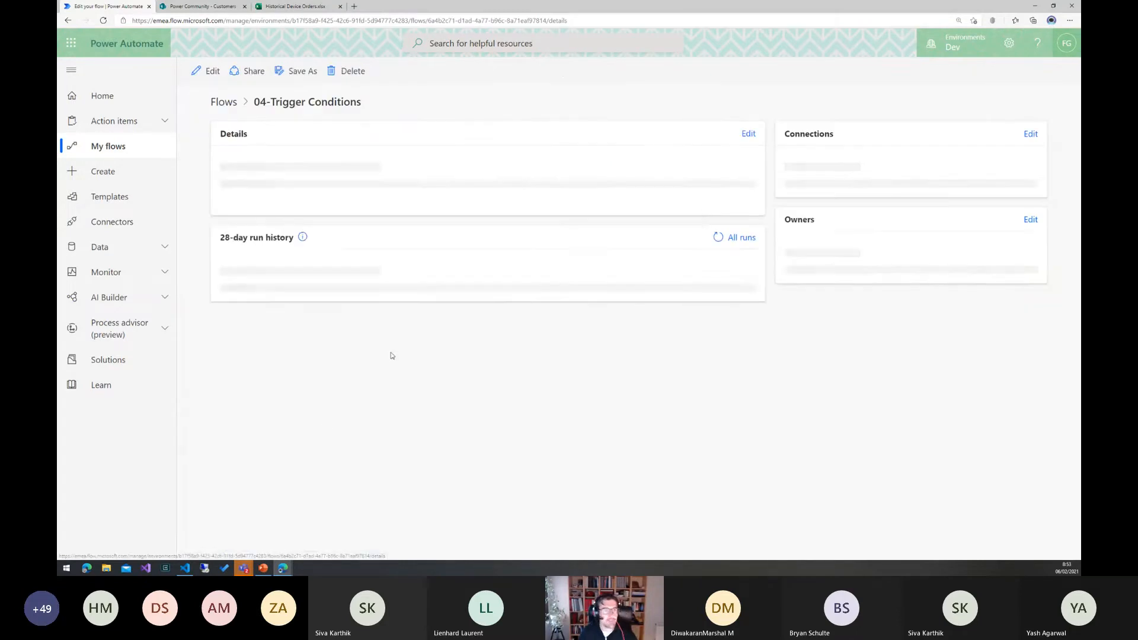
{"action": "left_click", "coordinate": [201, 6]}
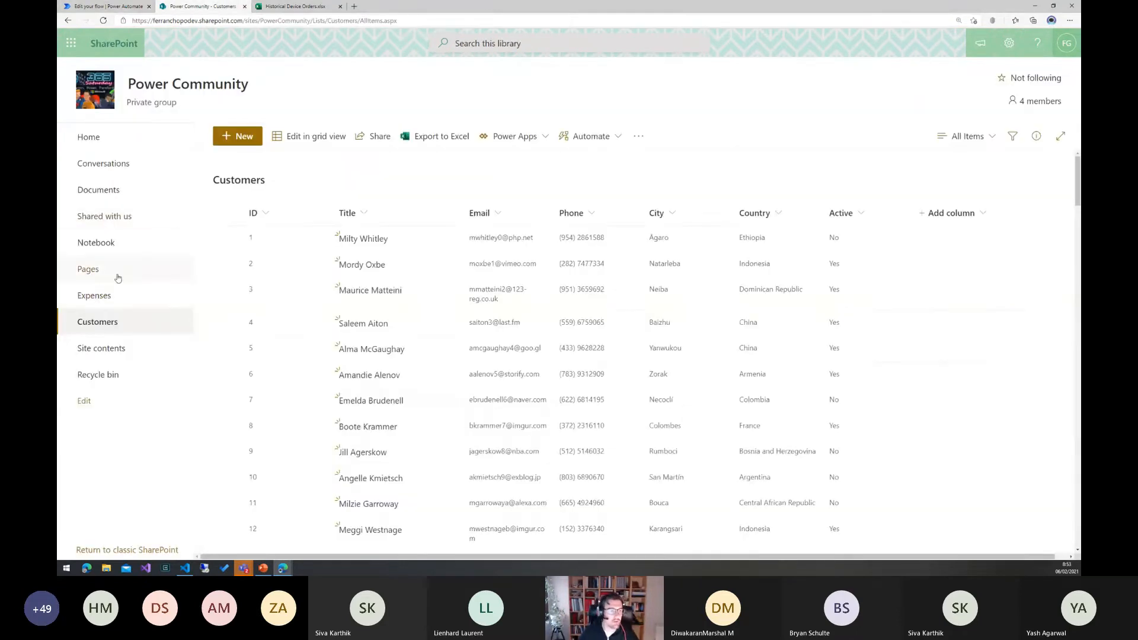
{"action": "left_click", "coordinate": [97, 295]}
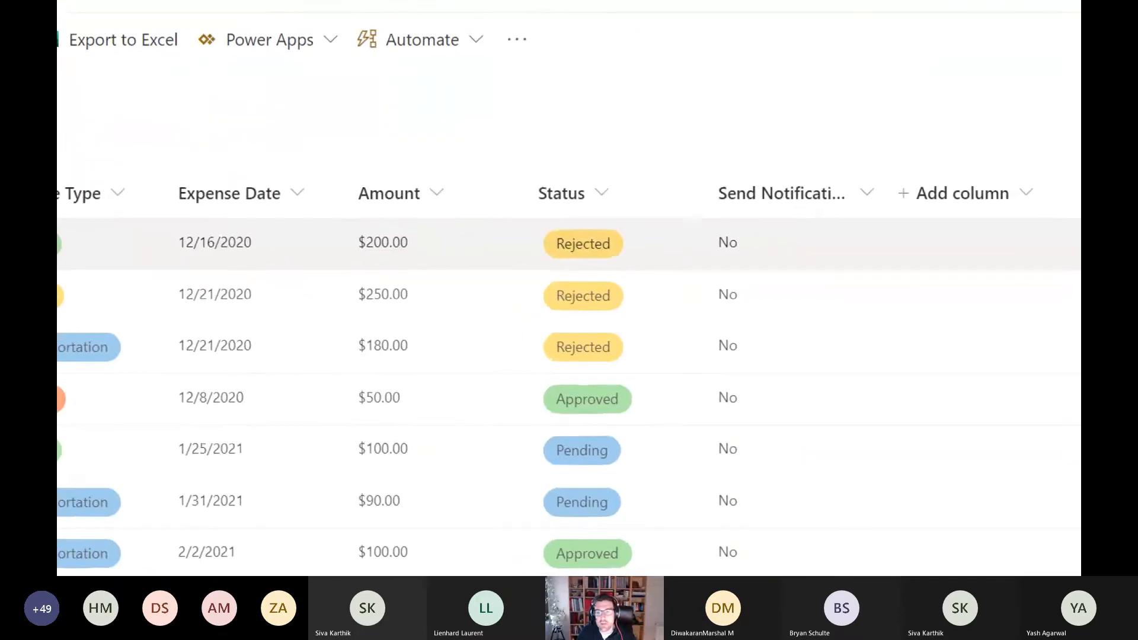
Examine the Status and Send Notification columns of the items in the Expenses list.
{"action": "left_click_drag", "start_coordinate": [625, 196], "coordinate": [683, 133]}
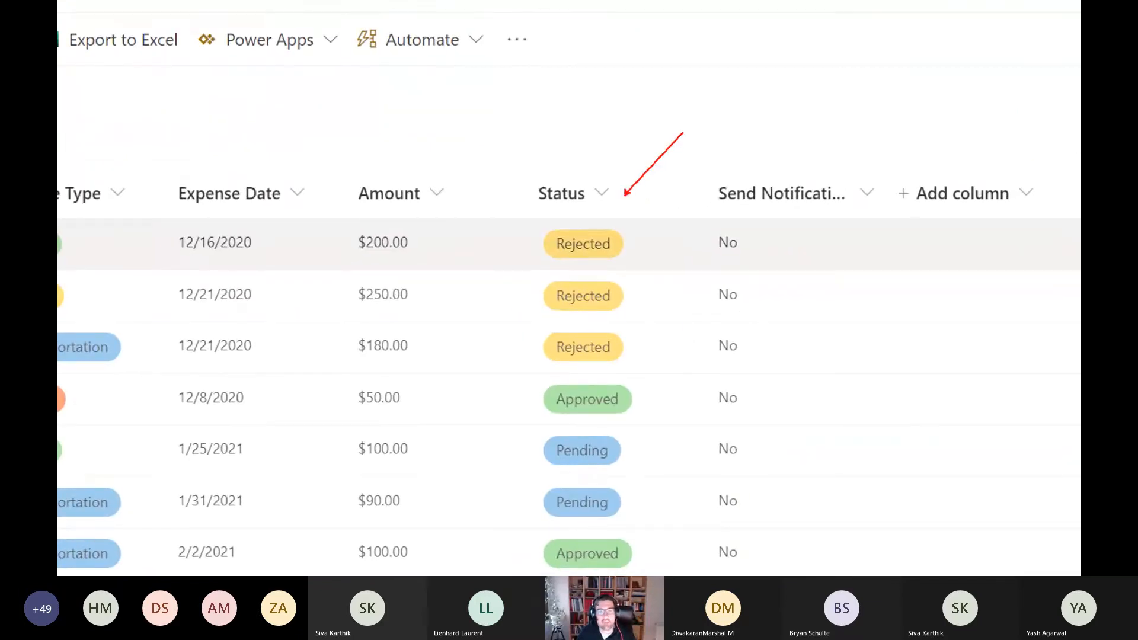
{"action": "mouse_move", "coordinate": [187, 218]}
{"action": "left_mouse_down"}
{"action": "mouse_move", "coordinate": [553, 310]}
{"action": "mouse_move", "coordinate": [589, 534]}
{"action": "left_mouse_up"}
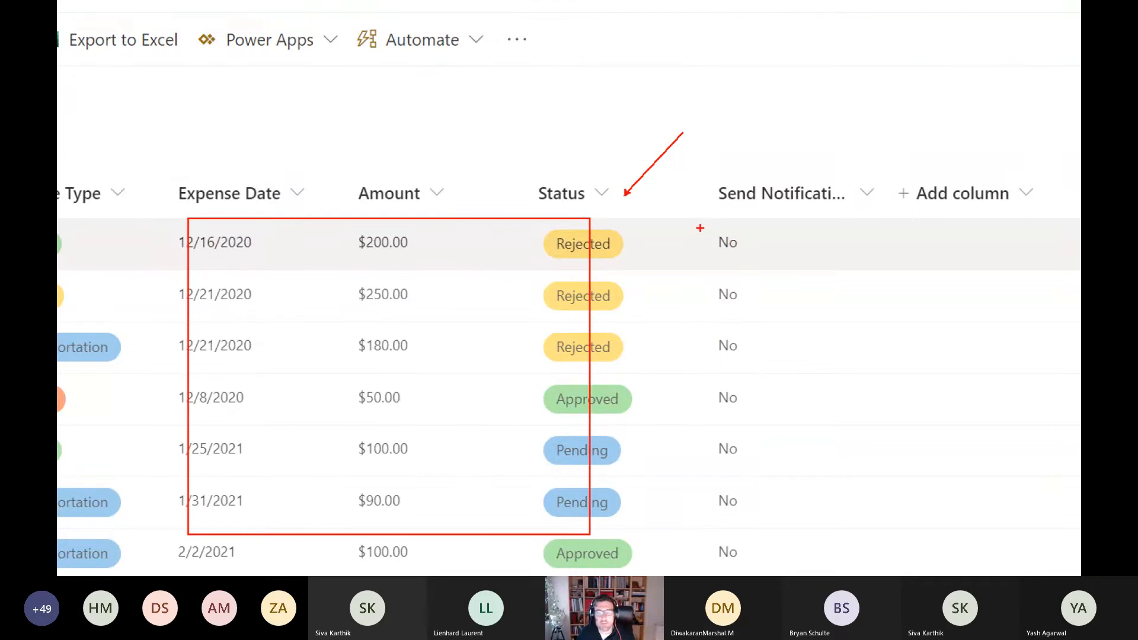
{"action": "mouse_move", "coordinate": [692, 228]}
{"action": "left_mouse_down"}
{"action": "mouse_move", "coordinate": [770, 270]}
{"action": "mouse_move", "coordinate": [823, 190]}
{"action": "left_mouse_up"}
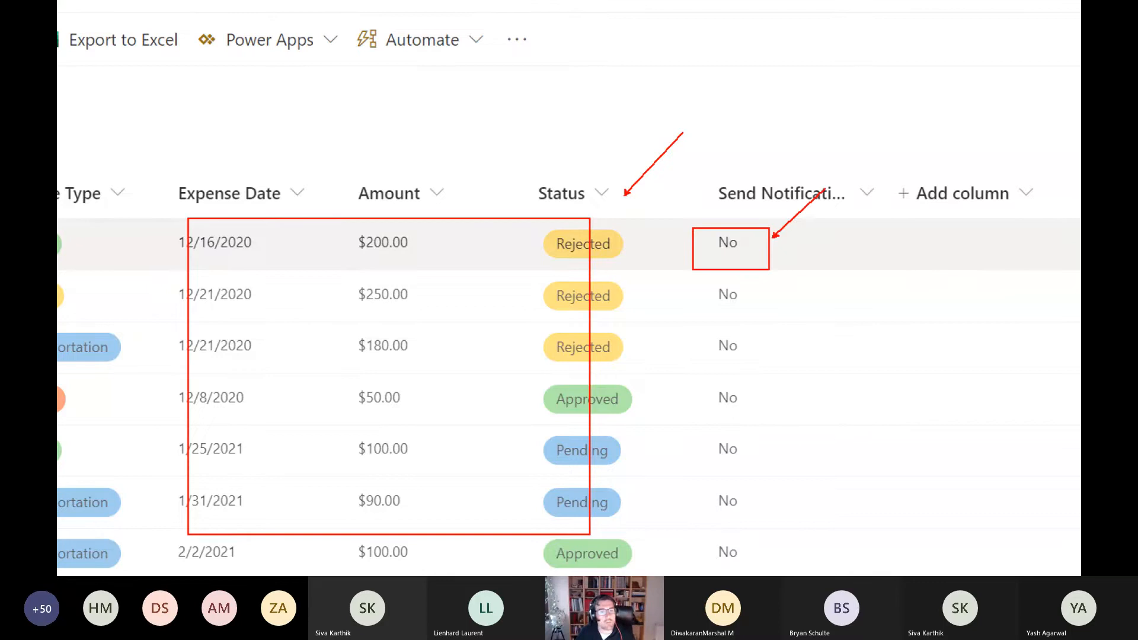
{"action": "key", "text": "Escape"}
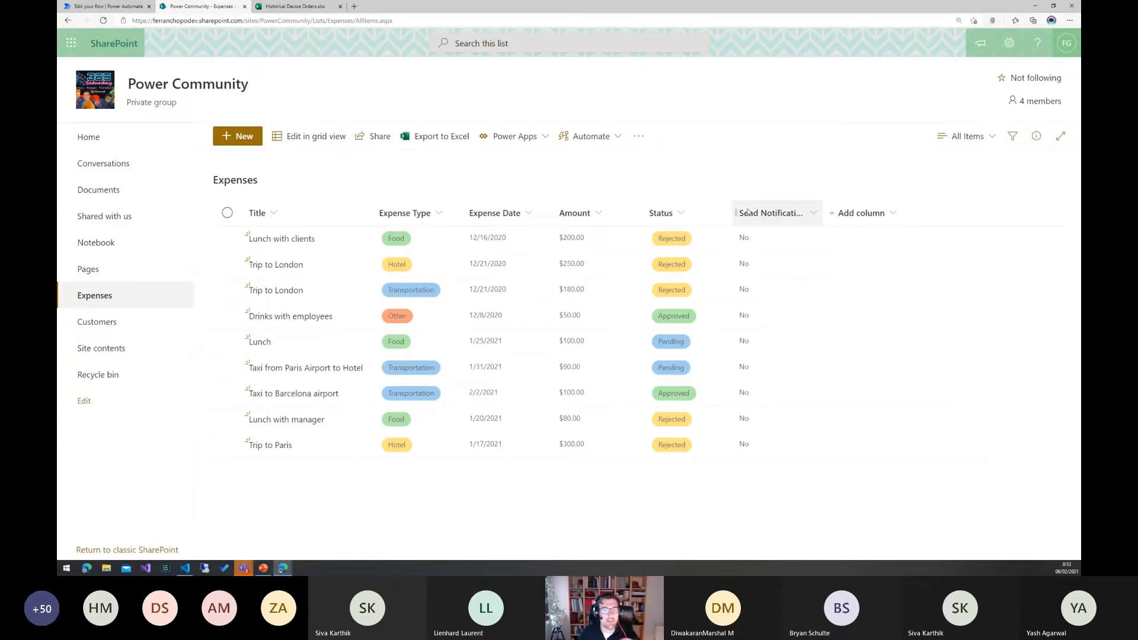
{"action": "key", "text": "ctrl+1"}
{"action": "left_click", "coordinate": [769, 237]}
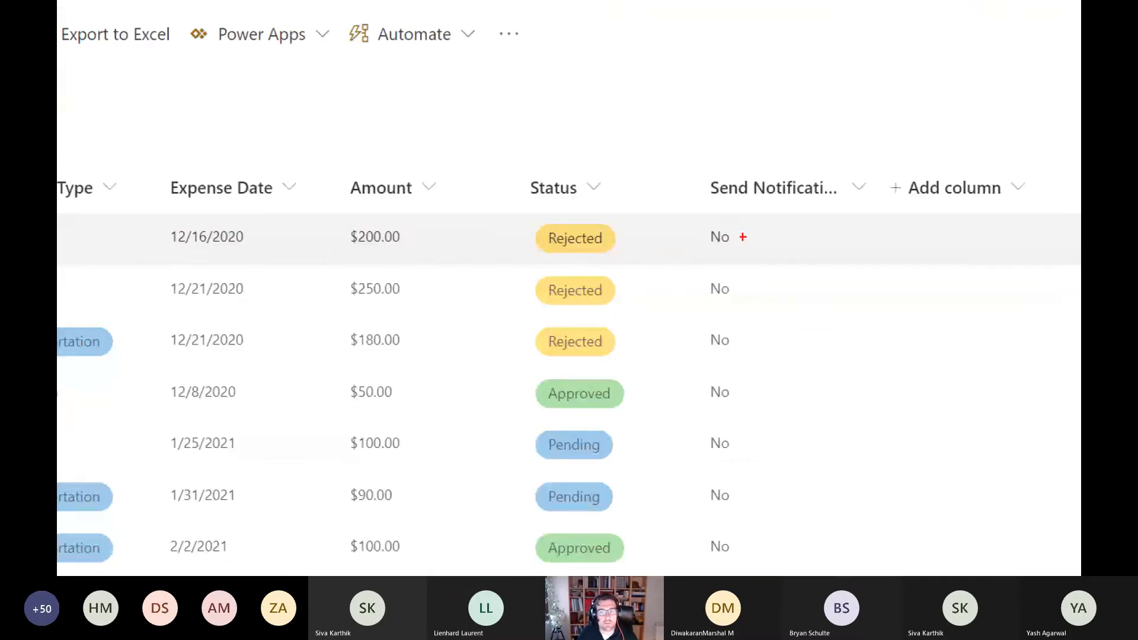
{"action": "left_click_drag", "start_coordinate": [730, 230], "coordinate": [776, 194]}
{"action": "key", "text": "Escape"}
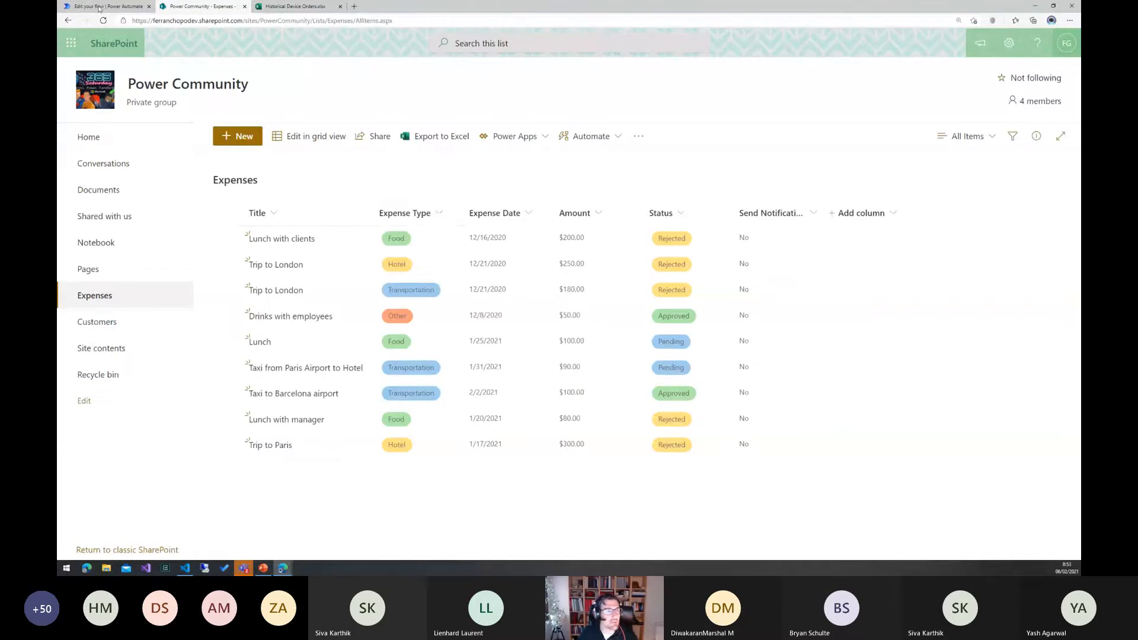
Return to the 04-Trigger Conditions flow in Power Automate and open it for editing.
{"action": "left_click", "coordinate": [101, 7]}
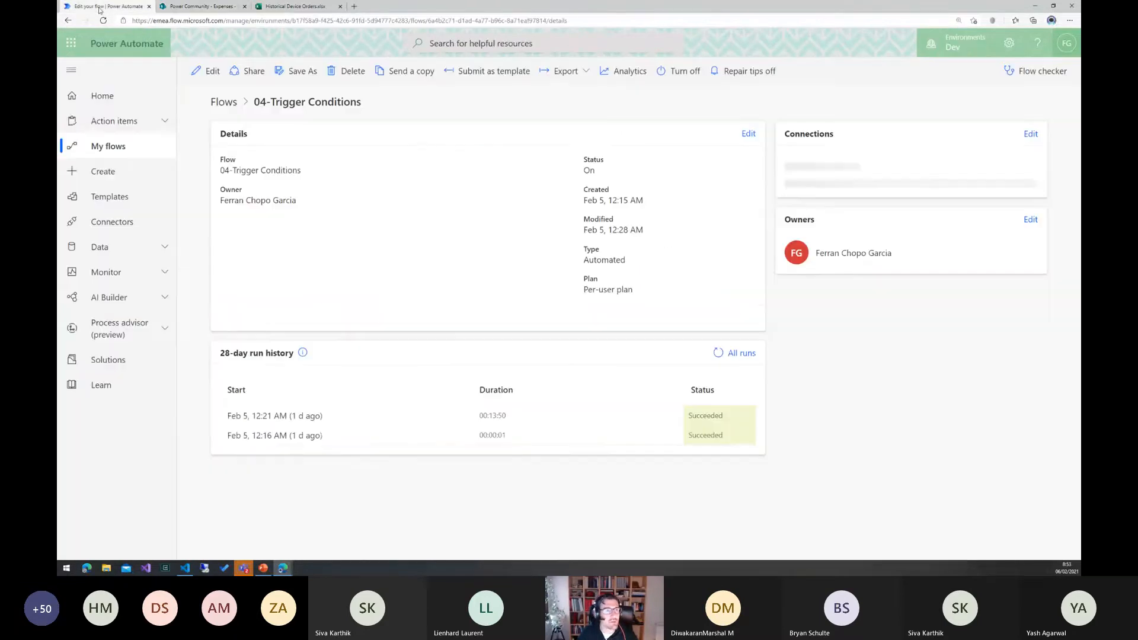
{"action": "left_click", "coordinate": [202, 72]}
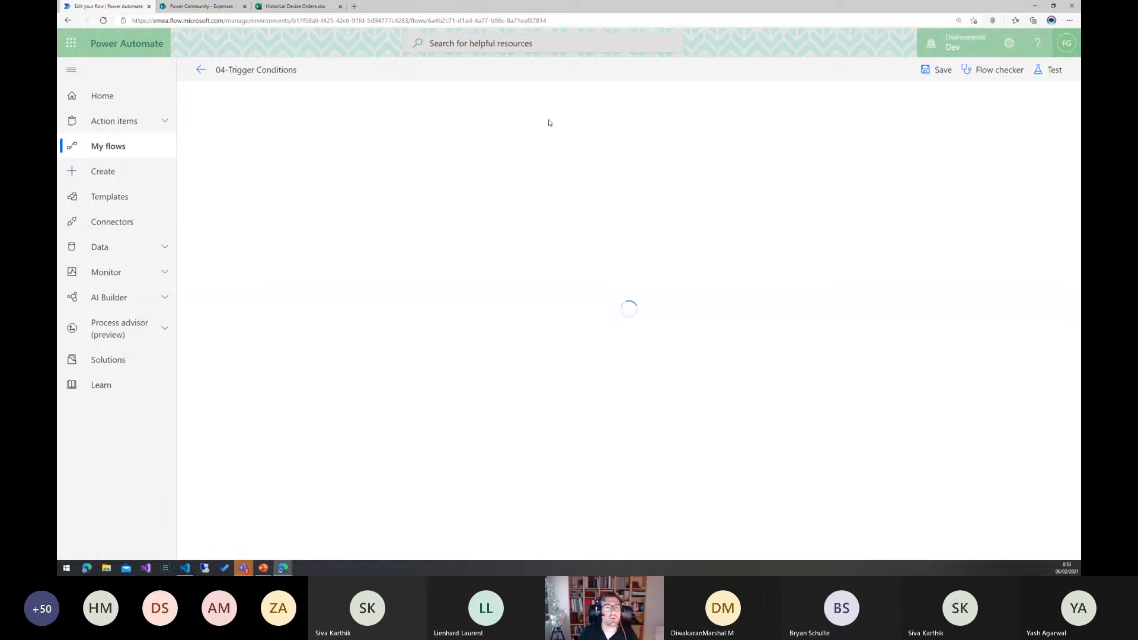
Open the settings of the "When an item is created or modified" trigger and examine its Trigger Conditions expression.
{"action": "key", "text": "ctrl+1"}
{"action": "left_click", "coordinate": [434, 81]}
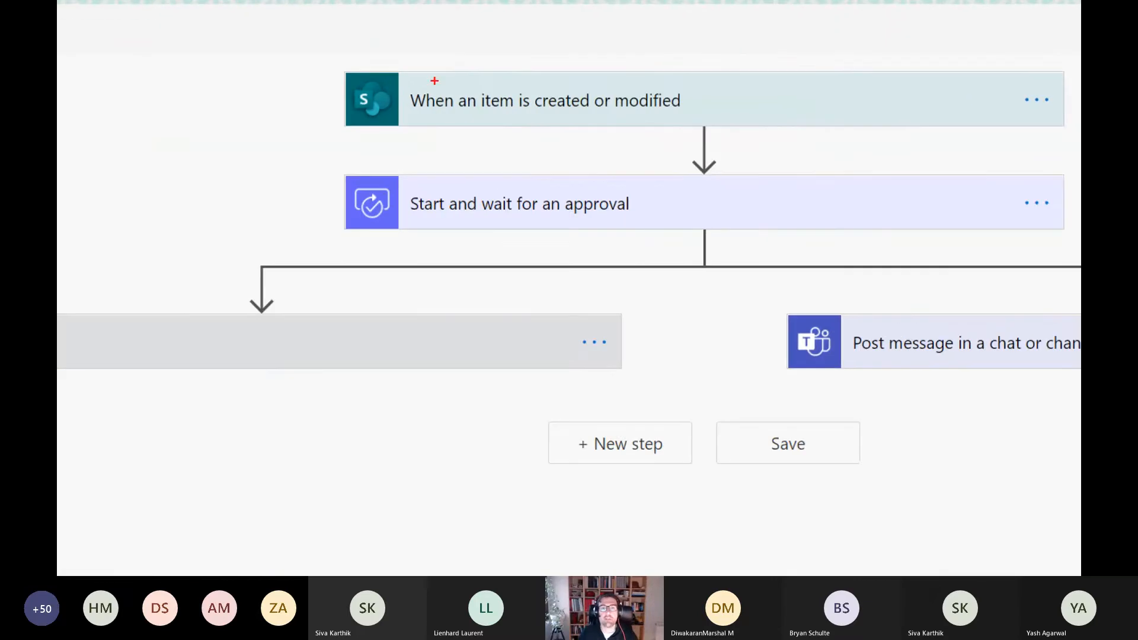
{"action": "mouse_move", "coordinate": [343, 51]}
{"action": "left_mouse_down"}
{"action": "mouse_move", "coordinate": [398, 52]}
{"action": "mouse_move", "coordinate": [738, 126]}
{"action": "left_mouse_up"}
{"action": "key", "text": "Escape"}
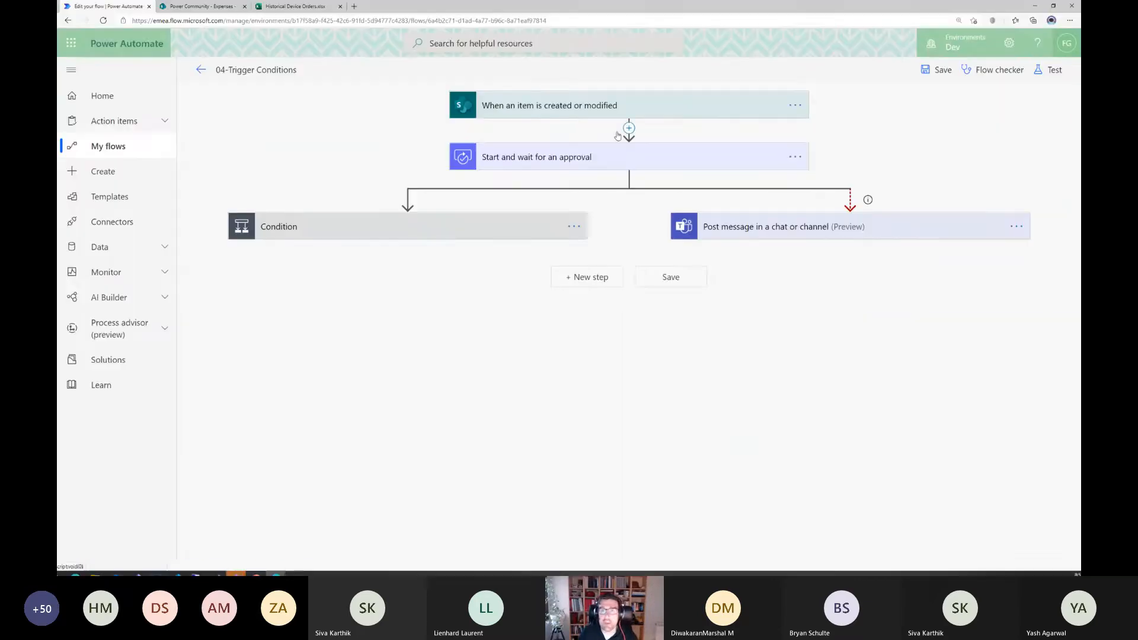
{"action": "left_click", "coordinate": [576, 112]}
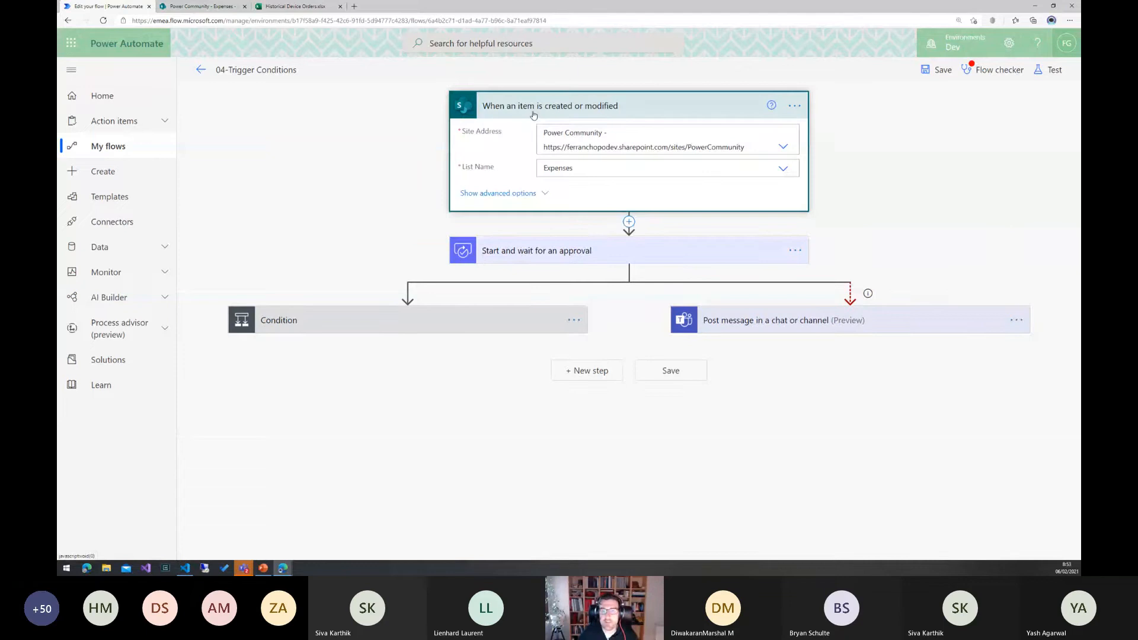
{"action": "left_click", "coordinate": [795, 107]}
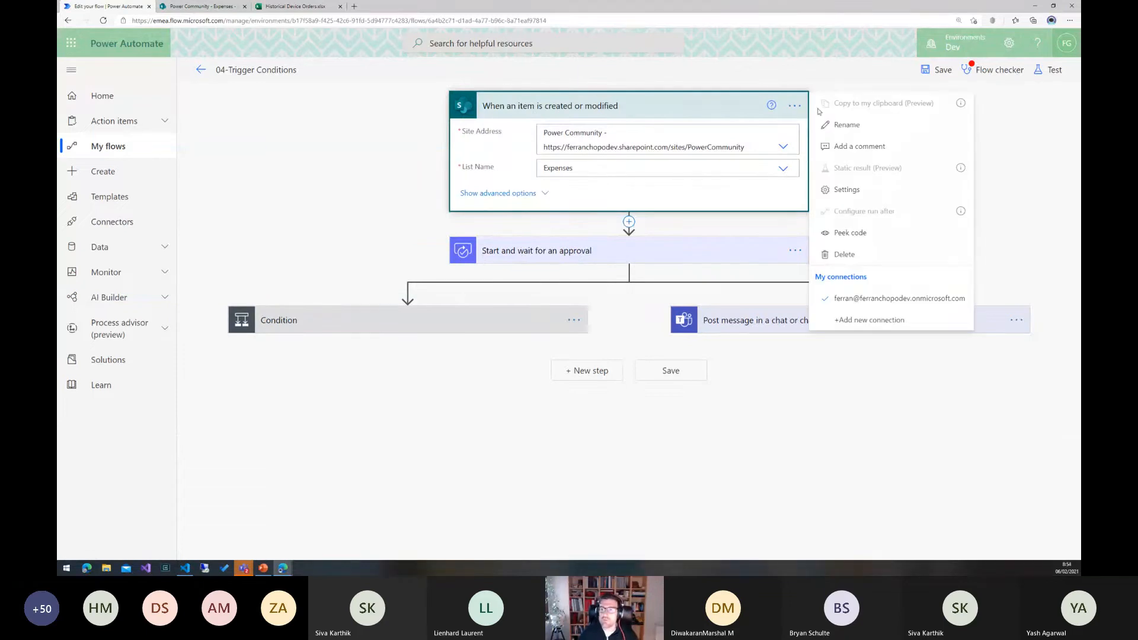
{"action": "left_click", "coordinate": [848, 190]}
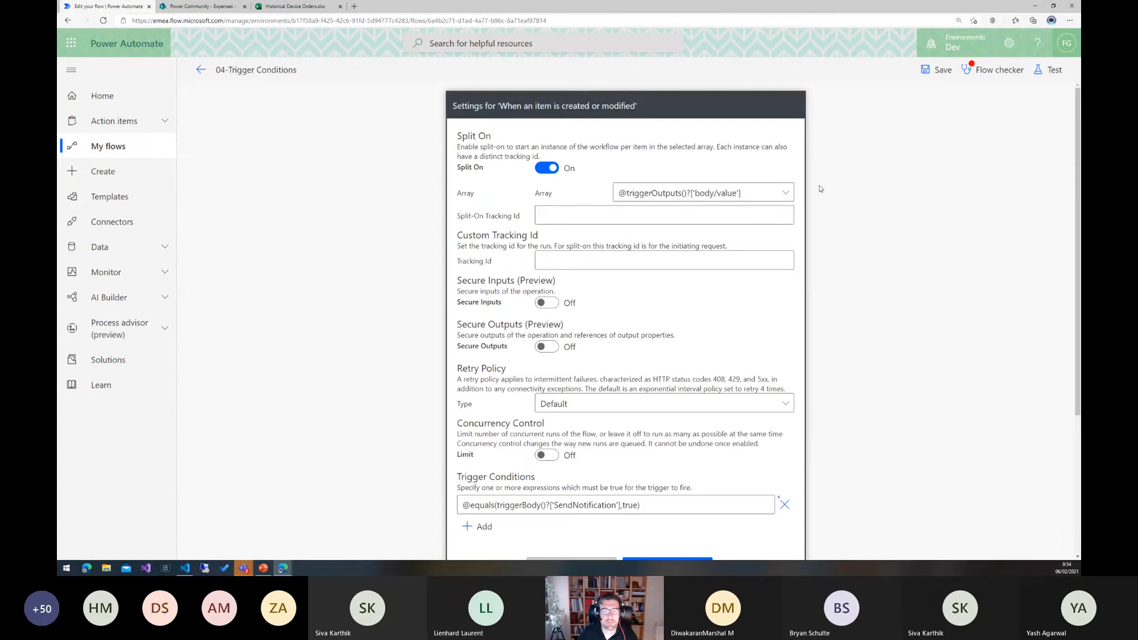
{"action": "scroll", "coordinate": [641, 197], "scroll_direction": "down", "scroll_amount": 3}
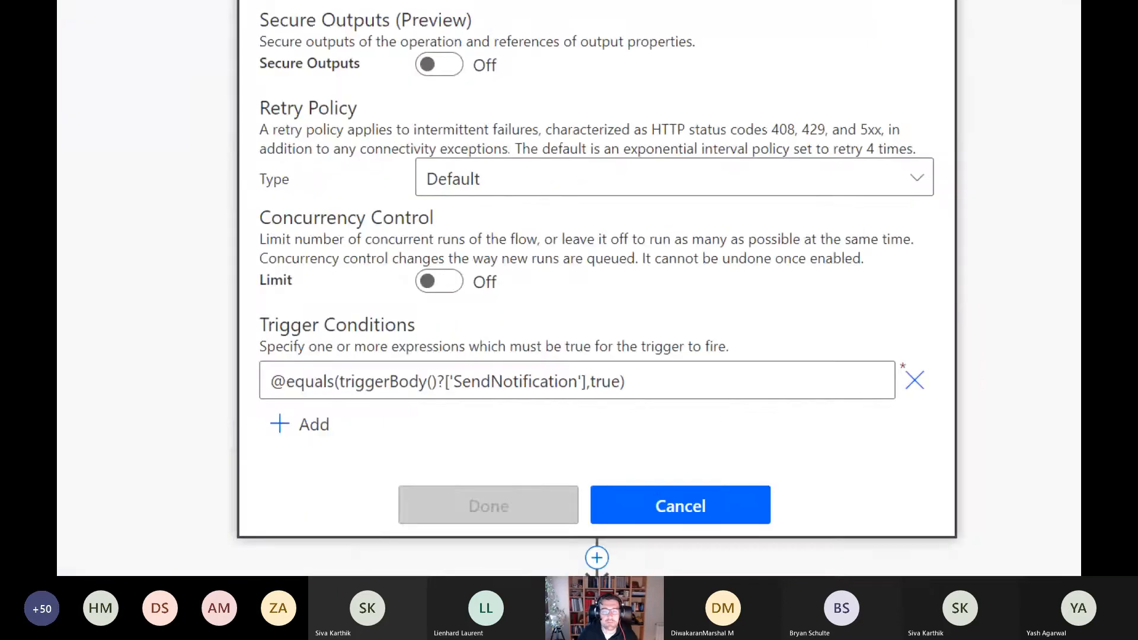
{"action": "mouse_move", "coordinate": [196, 296]}
{"action": "left_mouse_down"}
{"action": "mouse_move", "coordinate": [612, 421]}
{"action": "mouse_move", "coordinate": [777, 419]}
{"action": "left_mouse_up"}
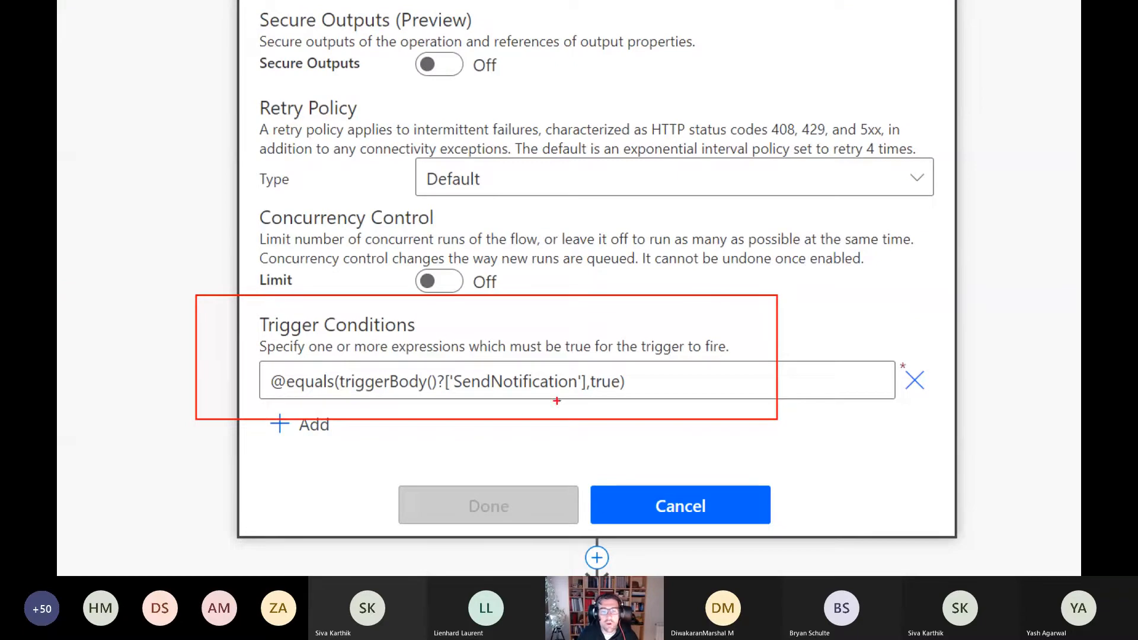
{"action": "left_click_drag", "start_coordinate": [531, 400], "coordinate": [545, 456]}
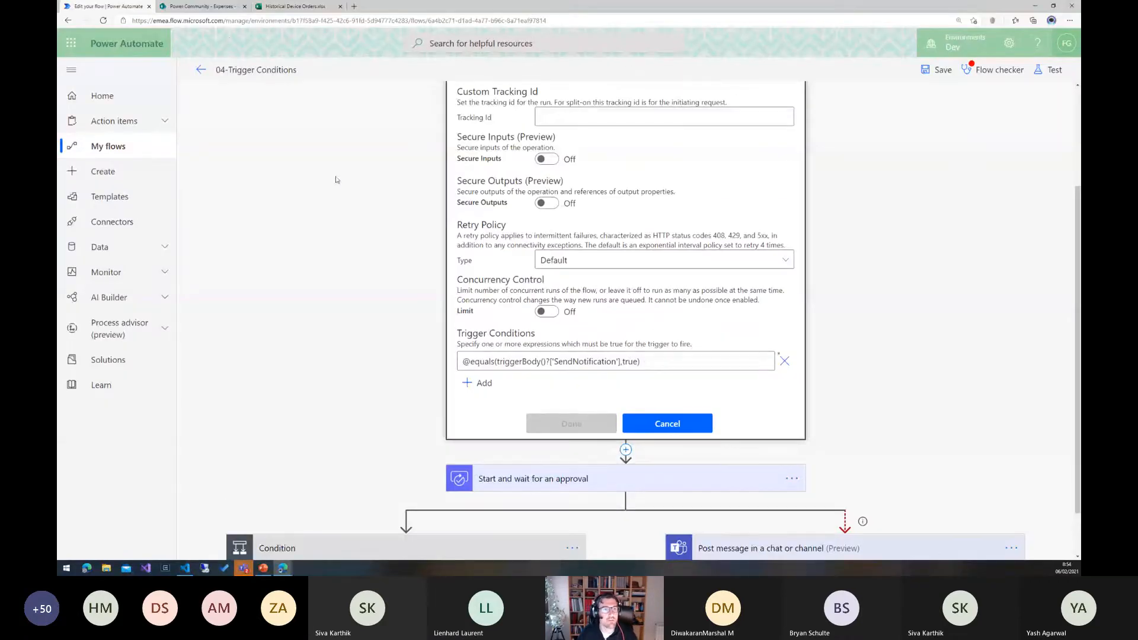
Go to the SharePoint Expenses list and examine the Send Notification column that the trigger condition refers to.
{"action": "left_click", "coordinate": [202, 6]}
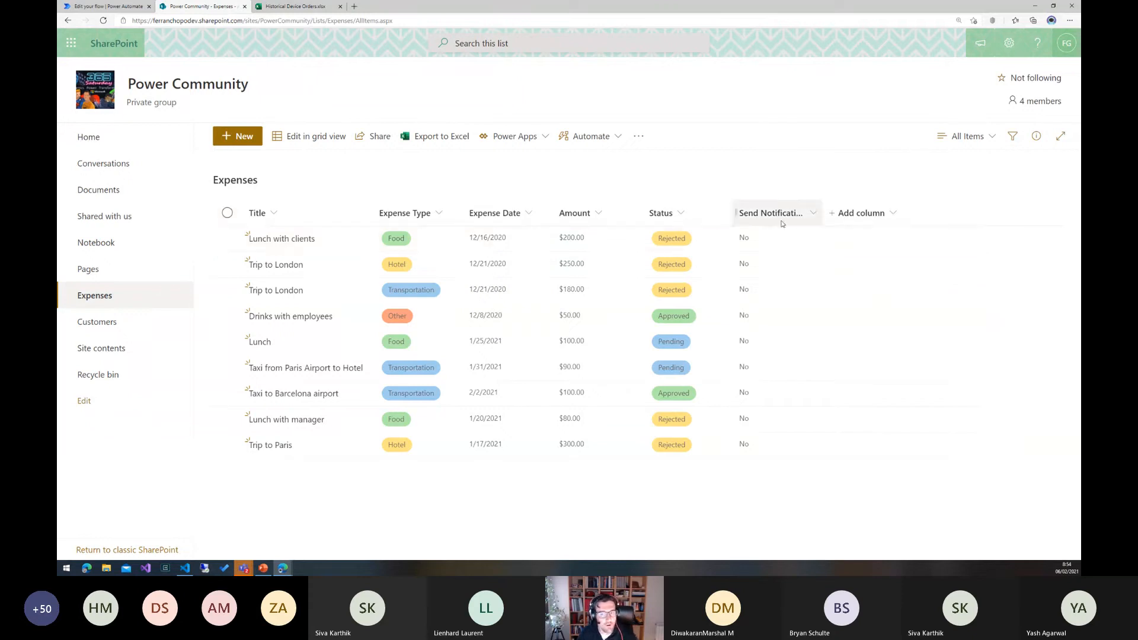
{"action": "key", "text": "ctrl+1"}
{"action": "left_click", "coordinate": [765, 239]}
{"action": "left_click_drag", "start_coordinate": [741, 233], "coordinate": [784, 188]}
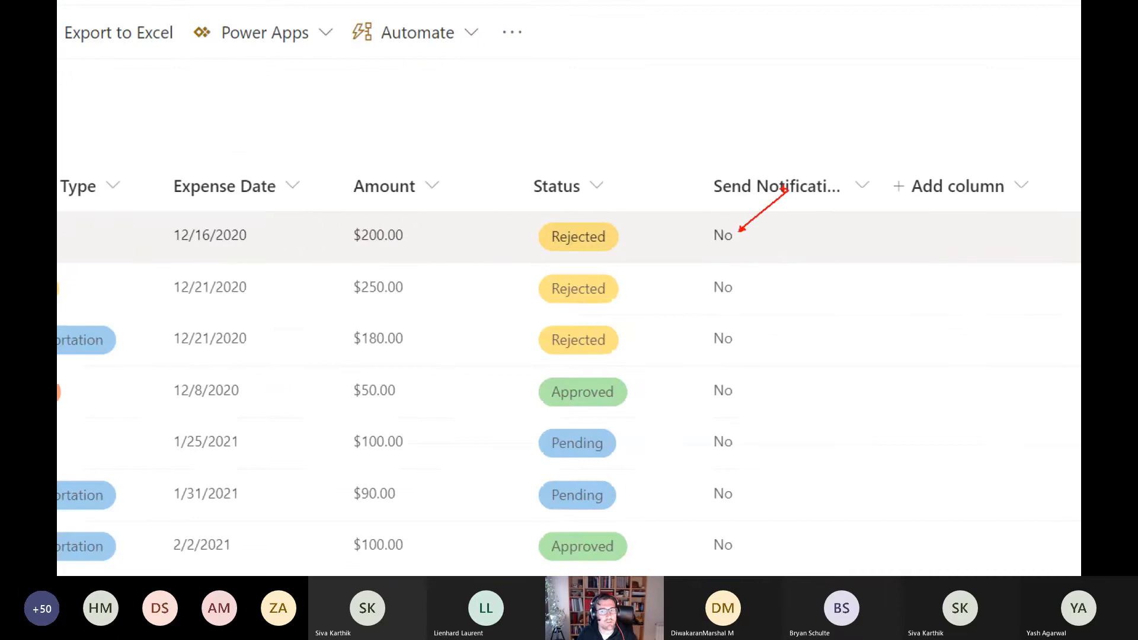
{"action": "key", "text": "Escape"}
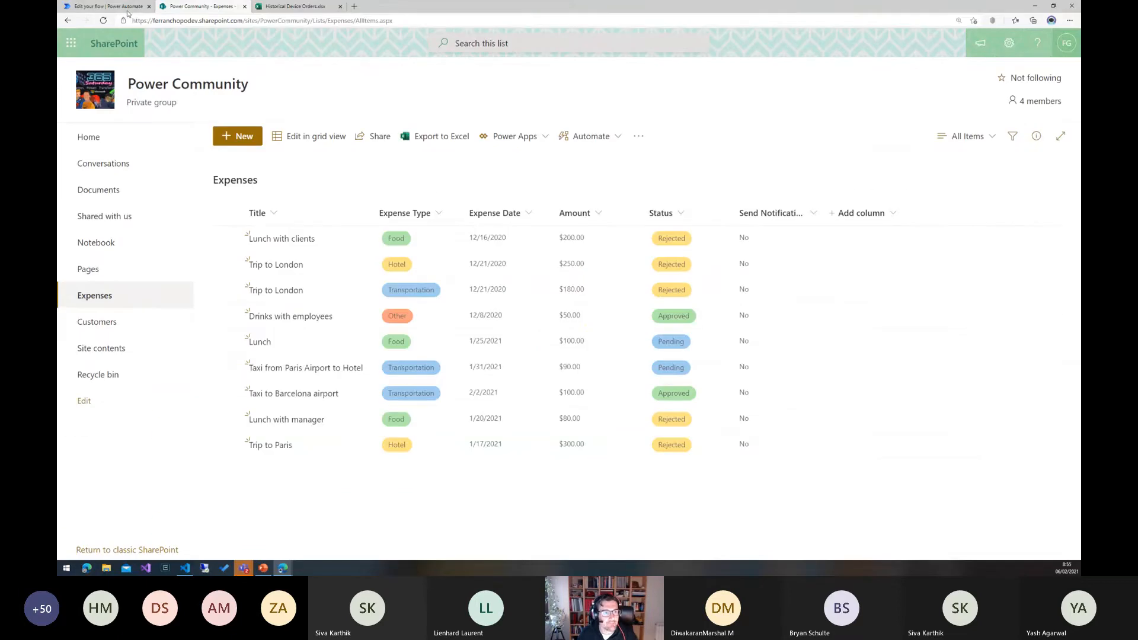
Switch to PowerPoint and show the Error Management slide full screen, ending the slide show when it has been read.
{"action": "key", "text": "alt+Tab"}
{"action": "key", "text": "Page_Down"}
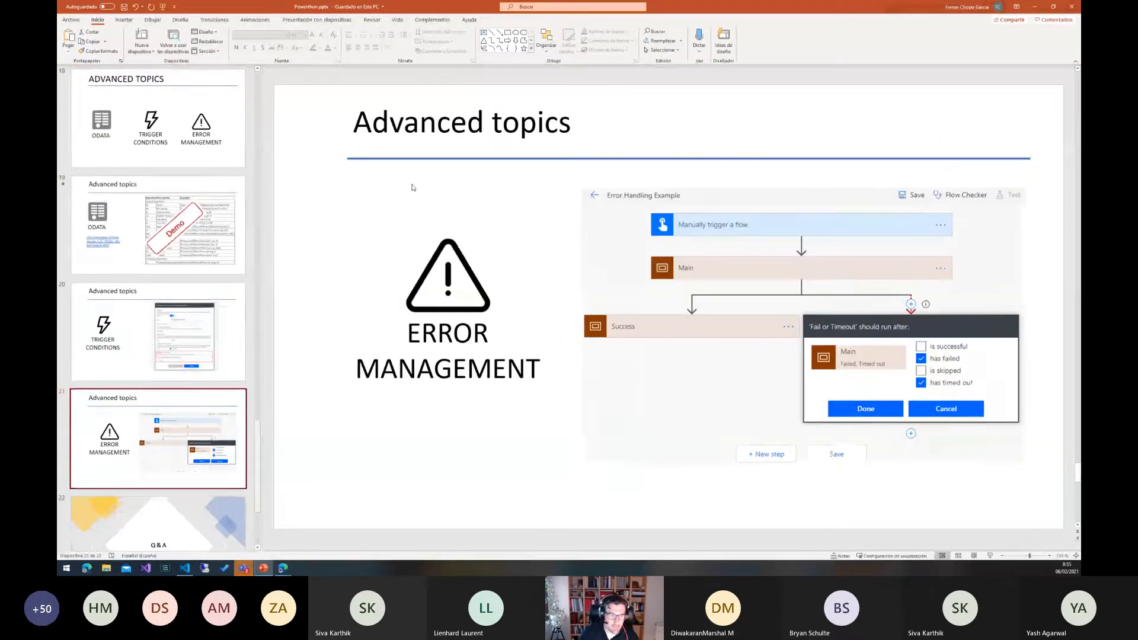
{"action": "left_click", "coordinate": [989, 556]}
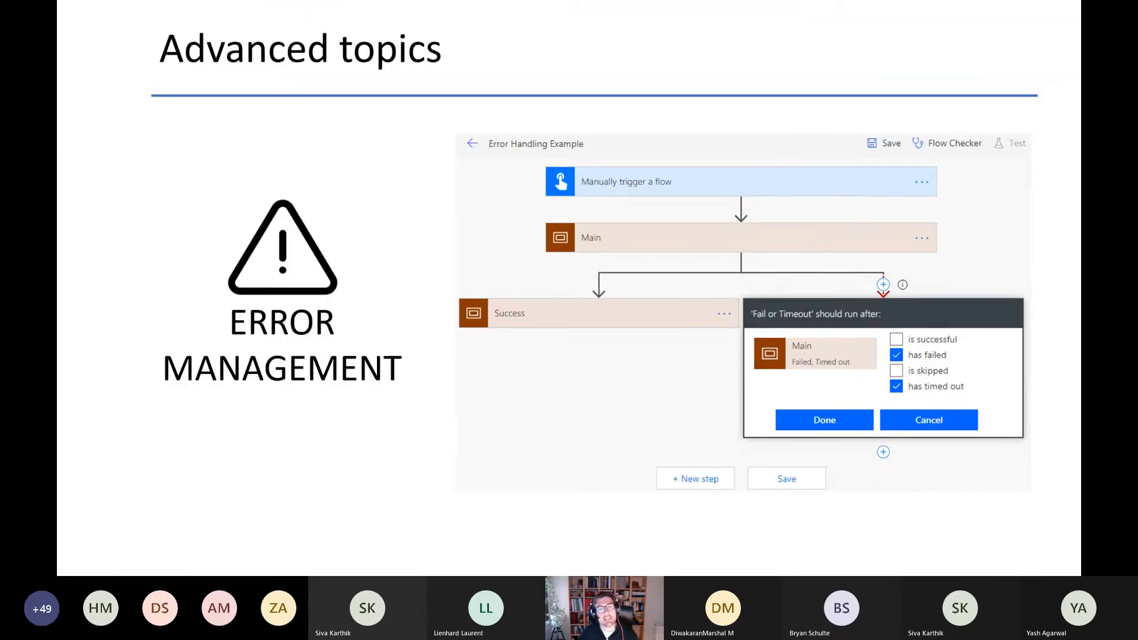
{"action": "key", "text": "Escape"}
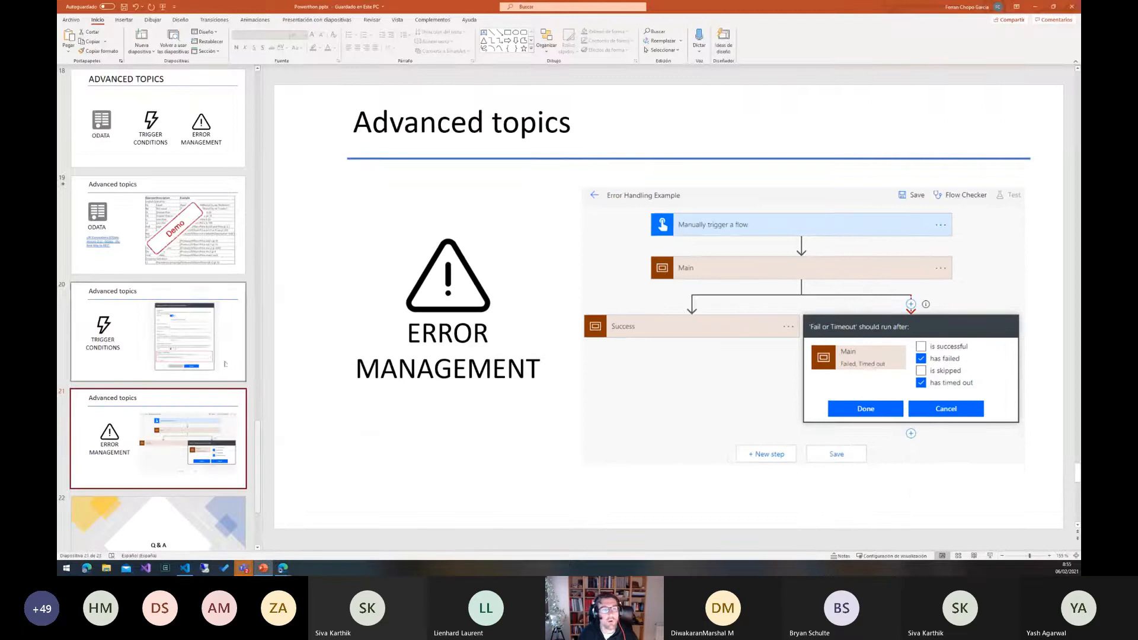
Switch back to the 04-Trigger Conditions flow in the browser and close the trigger's settings without saving.
{"action": "key", "text": "alt+Tab"}
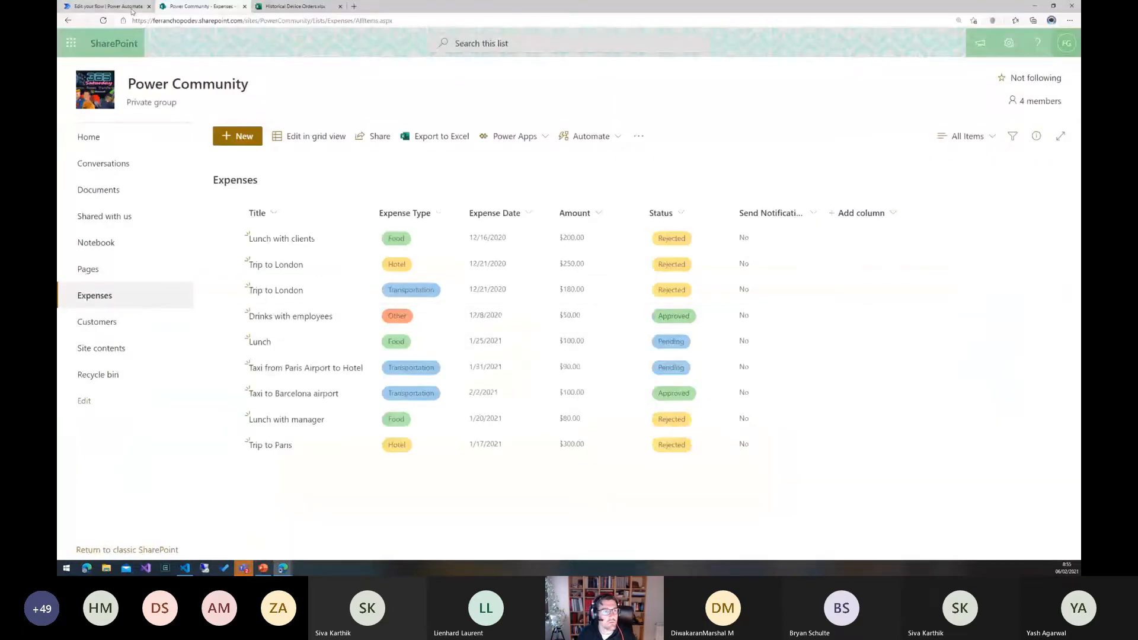
{"action": "left_click", "coordinate": [106, 6]}
{"action": "left_click", "coordinate": [686, 427]}
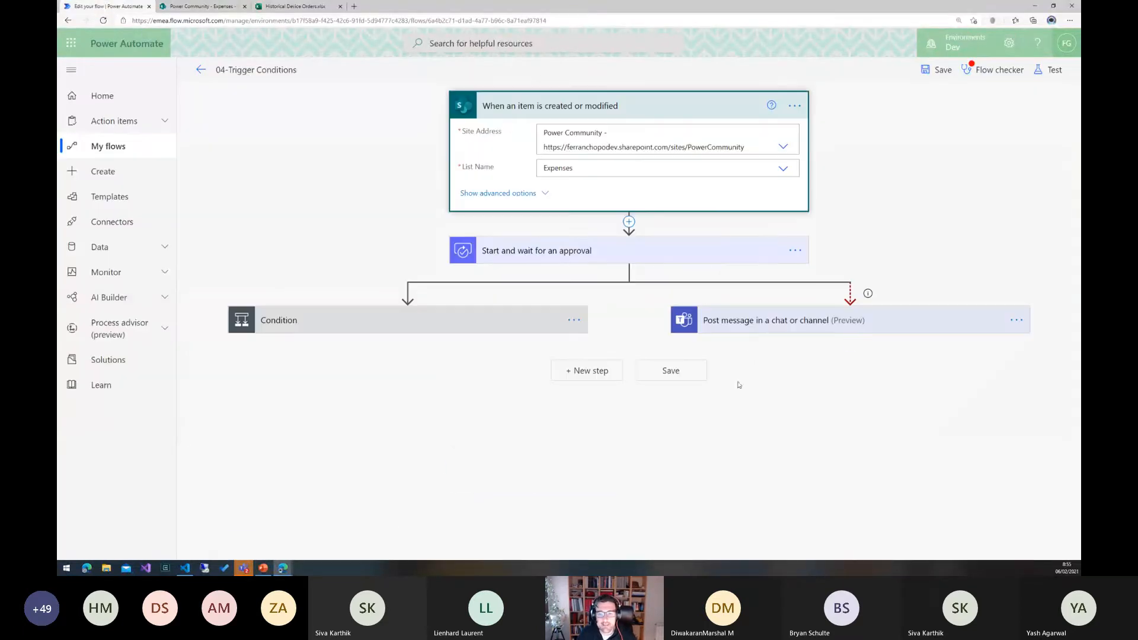
Examine the run-after conditions of the "Post message in a chat or channel" action and close them without changes.
{"action": "left_click", "coordinate": [823, 323]}
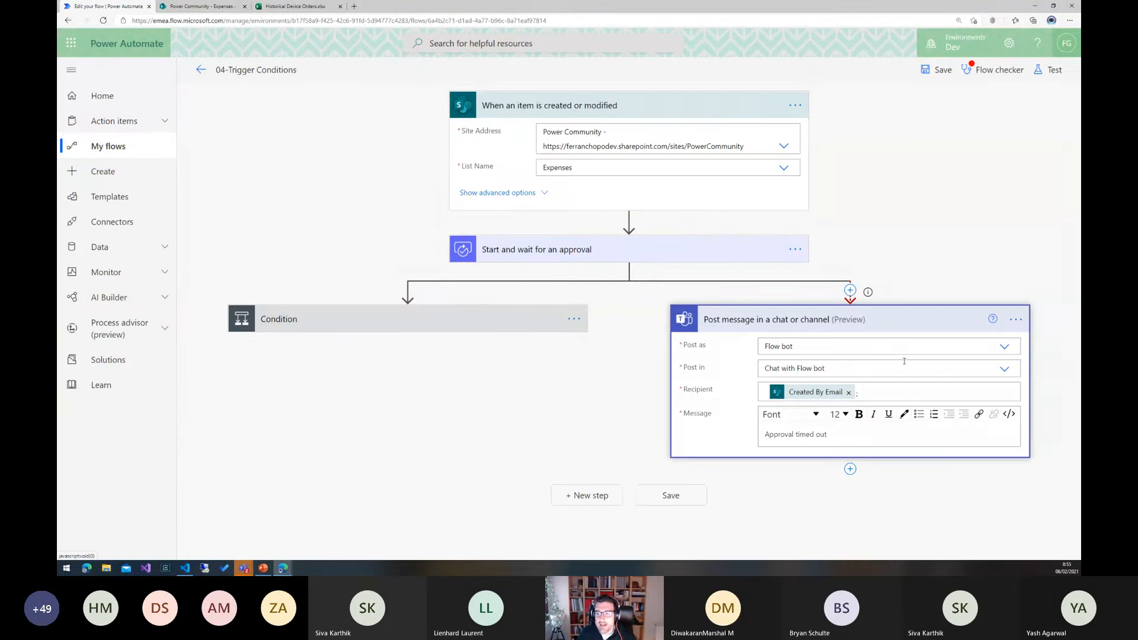
{"action": "left_click", "coordinate": [1016, 320]}
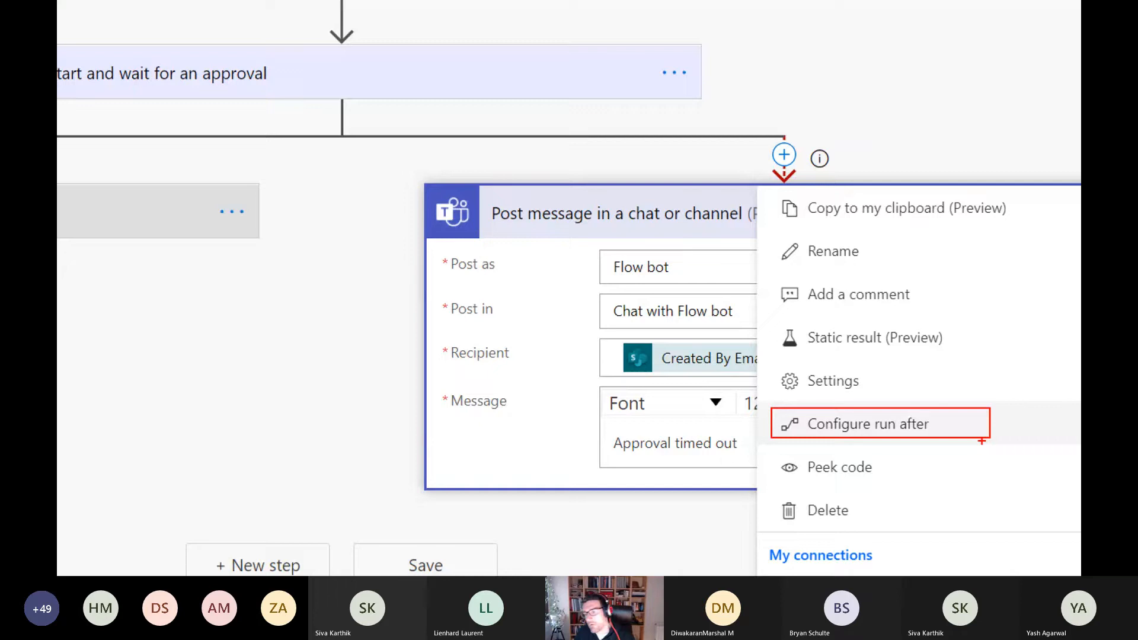
{"action": "left_click", "coordinate": [868, 424]}
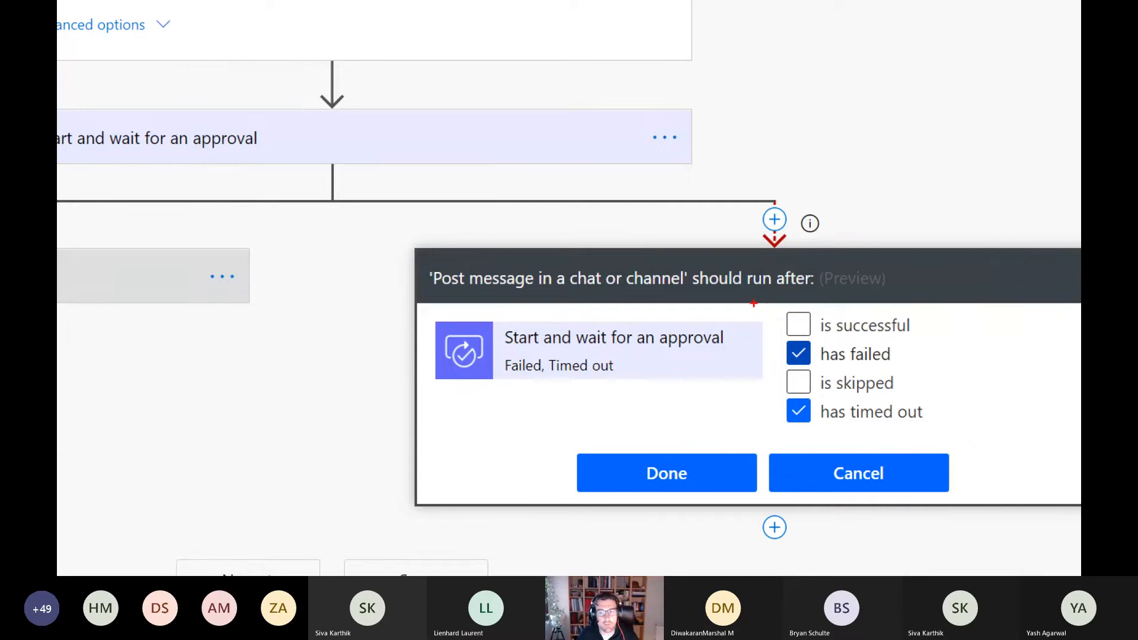
{"action": "left_click_drag", "start_coordinate": [753, 303], "coordinate": [952, 338]}
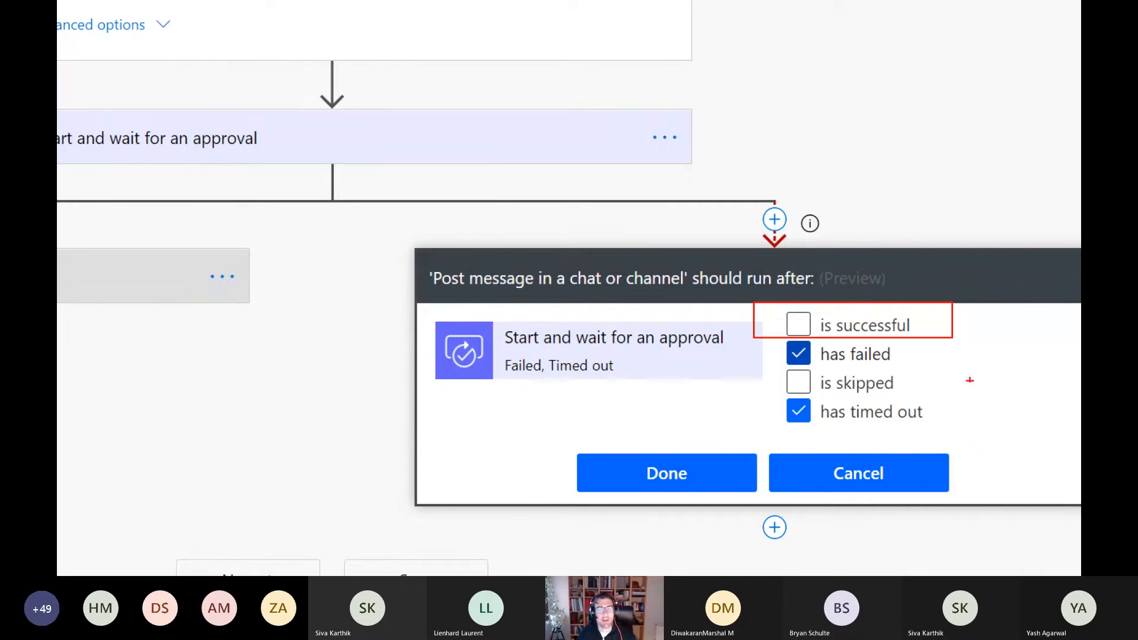
{"action": "key", "text": "e"}
{"action": "left_click_drag", "start_coordinate": [777, 338], "coordinate": [926, 365]}
{"action": "mouse_move", "coordinate": [416, 318]}
{"action": "left_mouse_down"}
{"action": "mouse_move", "coordinate": [709, 355]}
{"action": "mouse_move", "coordinate": [722, 385]}
{"action": "left_mouse_up"}
{"action": "left_click_drag", "start_coordinate": [447, 130], "coordinate": [545, 98]}
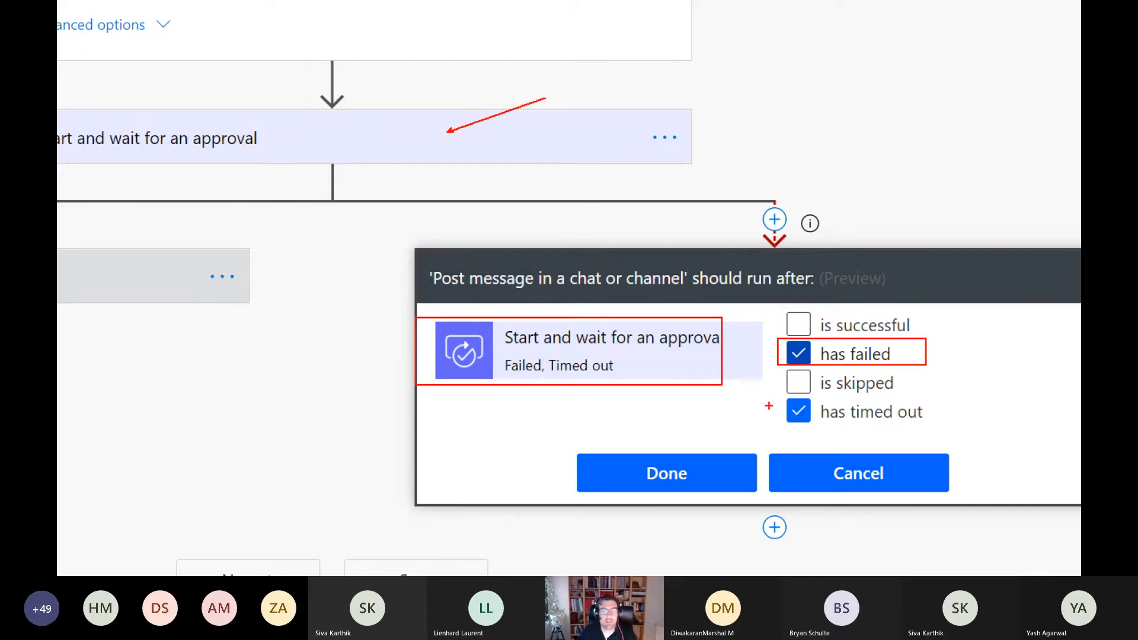
{"action": "mouse_move", "coordinate": [764, 398]}
{"action": "left_mouse_down"}
{"action": "mouse_move", "coordinate": [944, 407]}
{"action": "mouse_move", "coordinate": [996, 440]}
{"action": "left_mouse_up"}
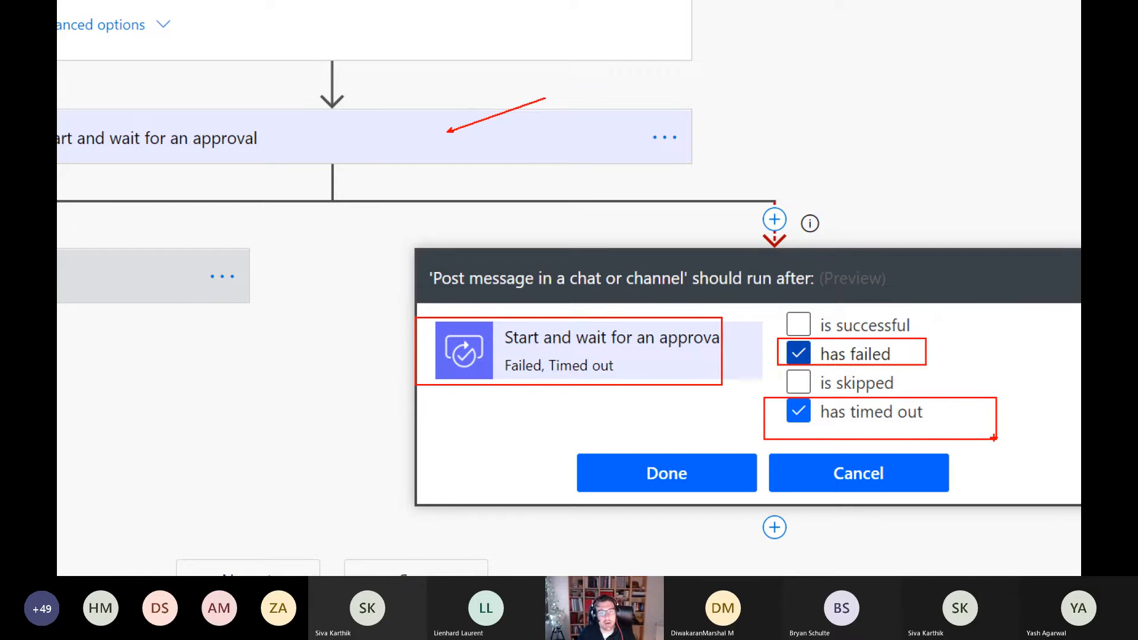
{"action": "key", "text": "Escape"}
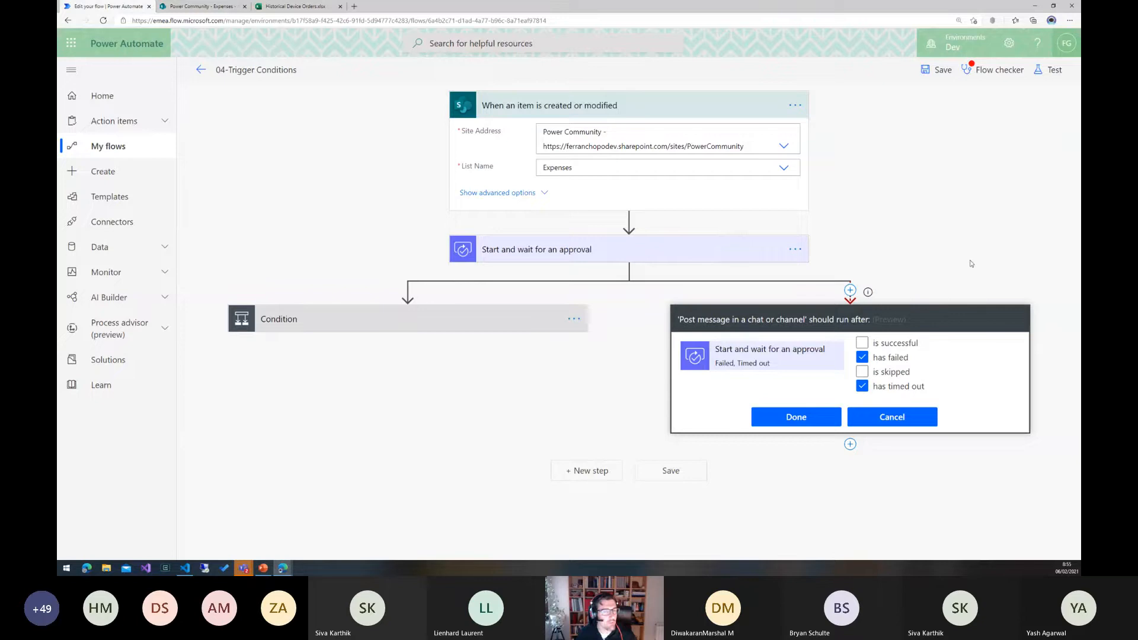
{"action": "left_click", "coordinate": [890, 418]}
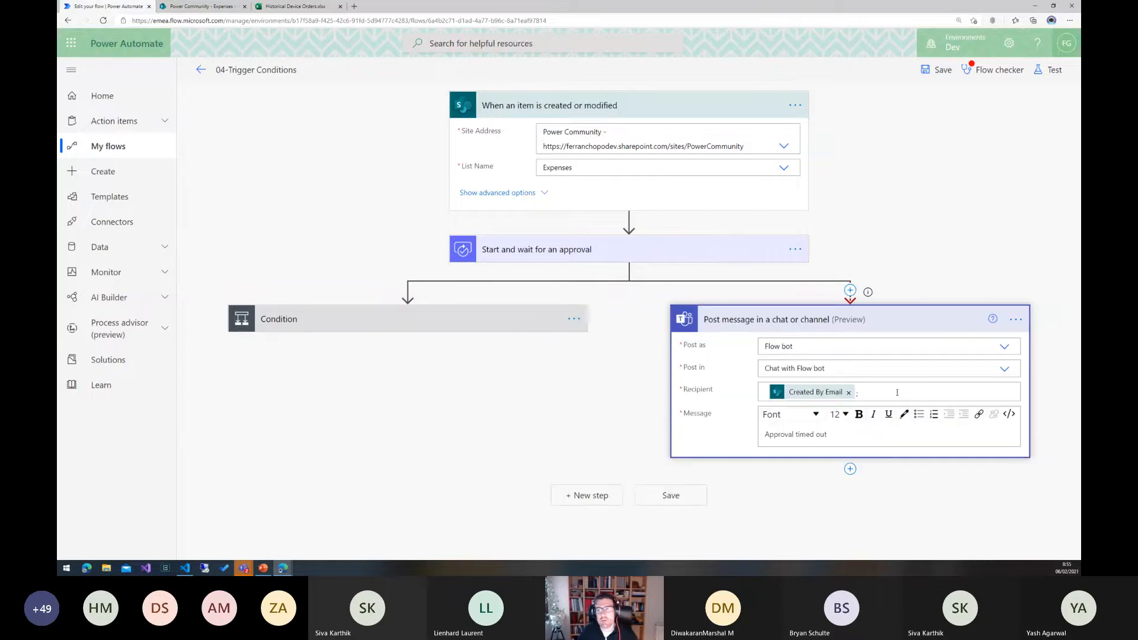
Start a manual test of the 04-Trigger Conditions flow.
{"action": "left_click", "coordinate": [1050, 70]}
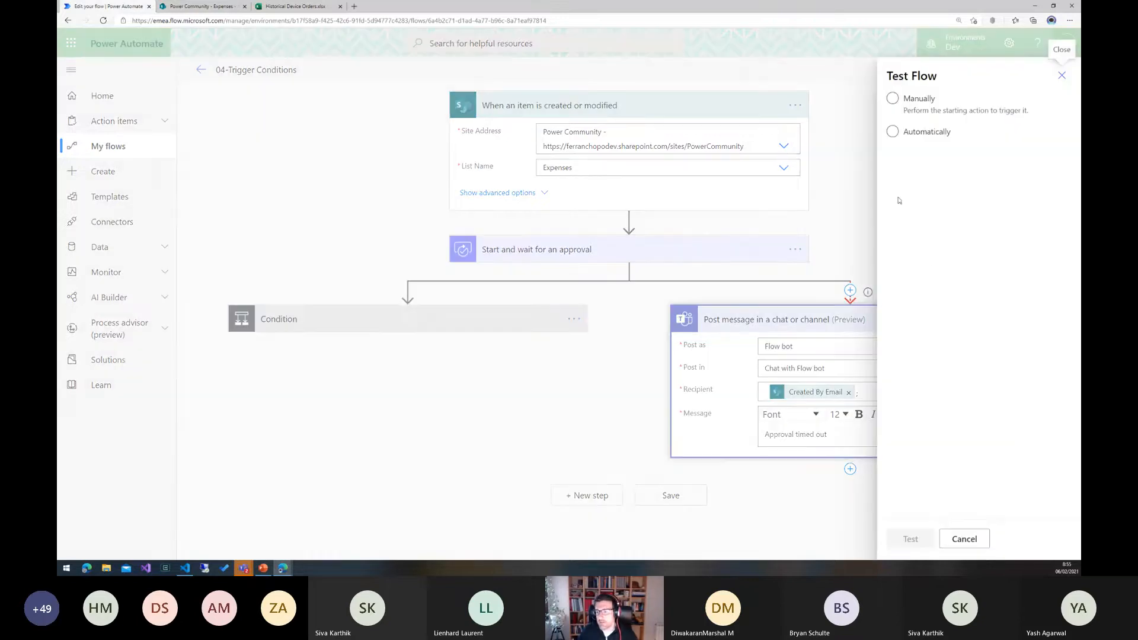
{"action": "left_click", "coordinate": [892, 98]}
{"action": "left_click", "coordinate": [925, 539]}
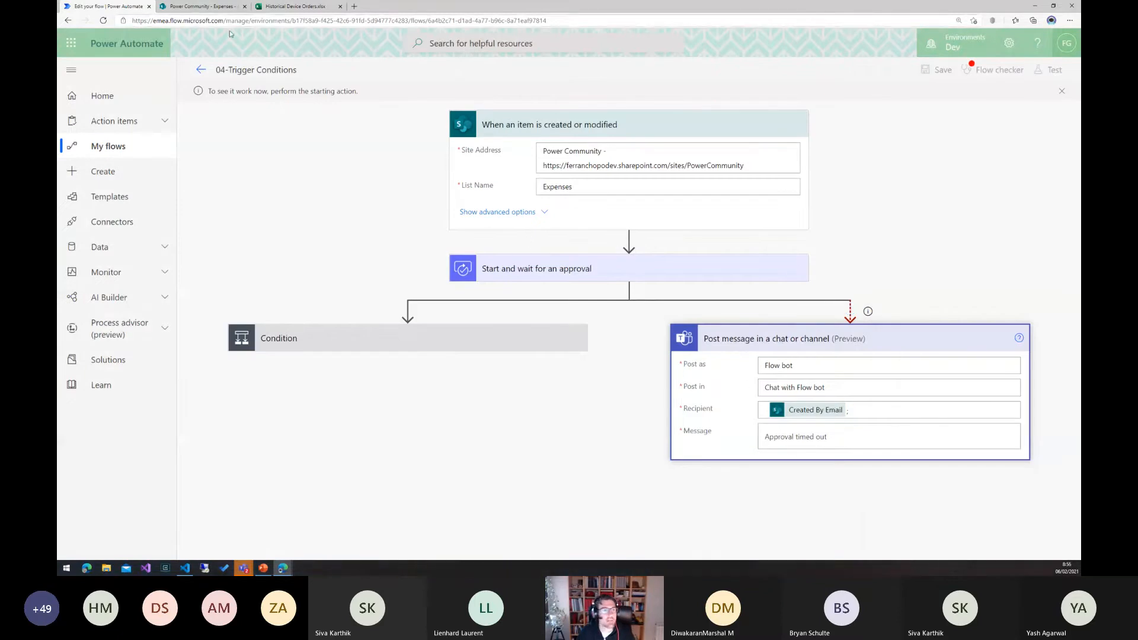
In the SharePoint Expenses list, edit the Lunch item, turning Send Notification to Yes and setting the Amount to 200.
{"action": "left_click", "coordinate": [199, 7]}
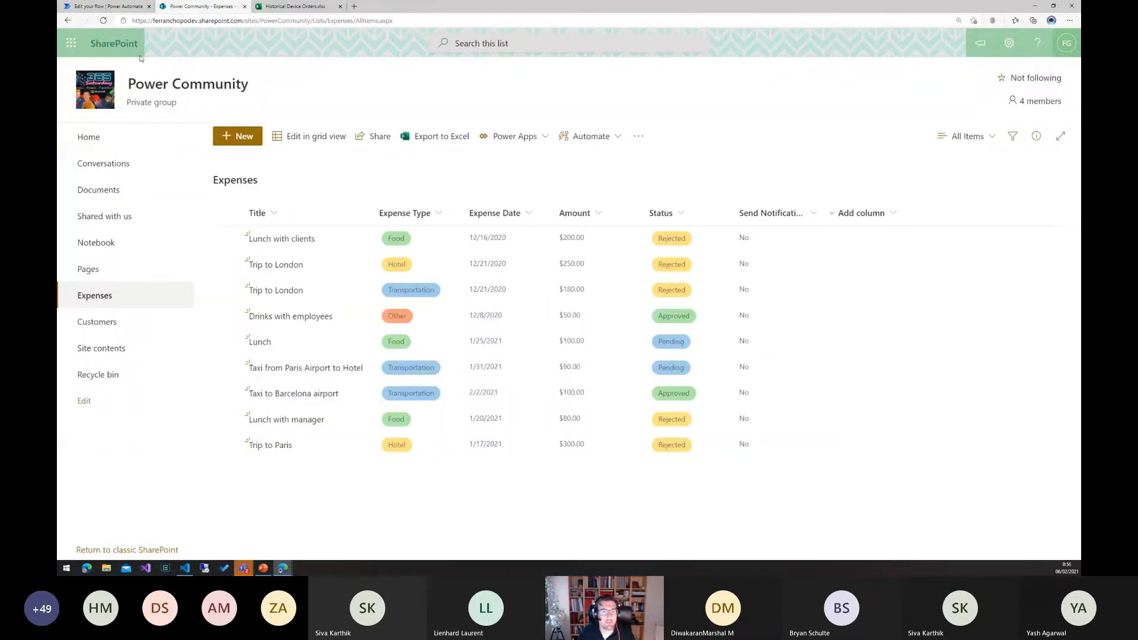
{"action": "left_click", "coordinate": [227, 239]}
{"action": "left_click", "coordinate": [227, 239]}
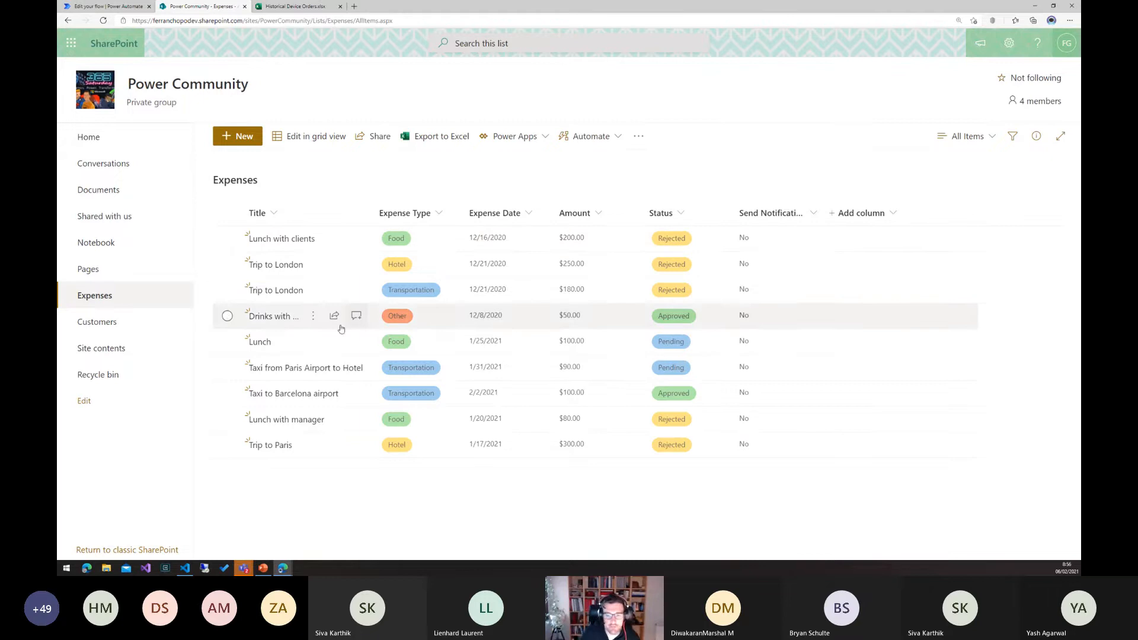
{"action": "left_click", "coordinate": [227, 342]}
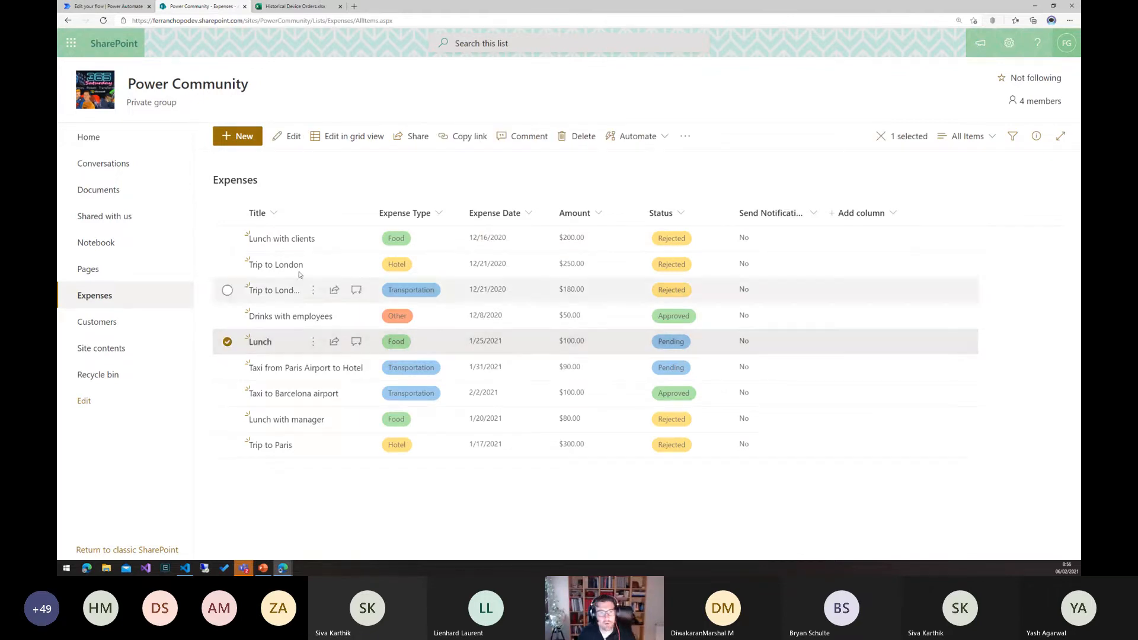
{"action": "left_click", "coordinate": [292, 137]}
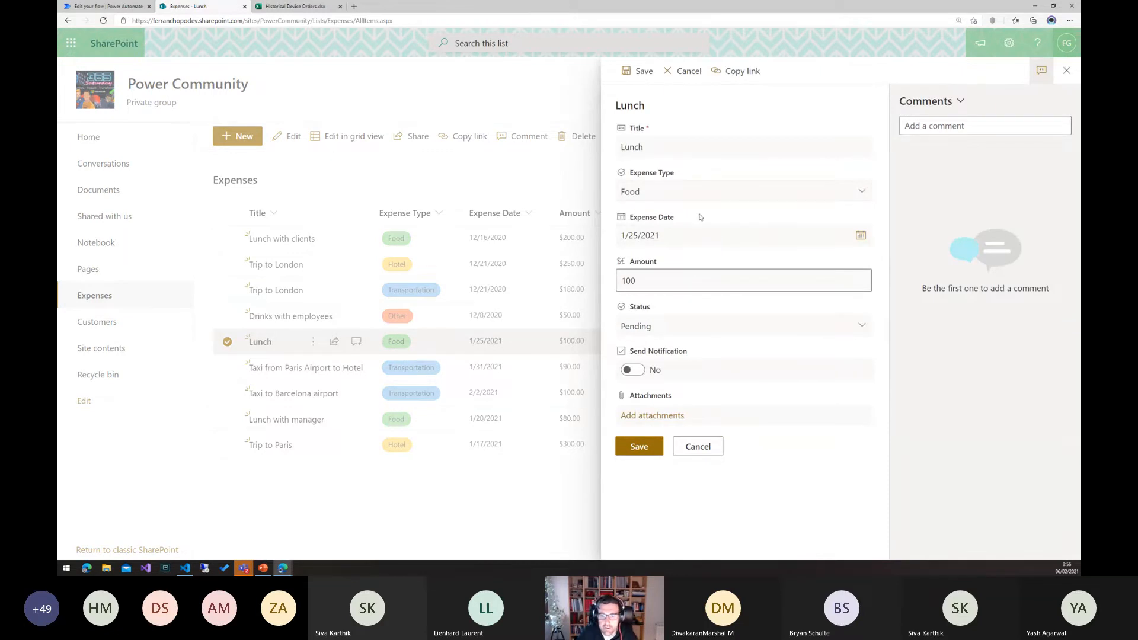
{"action": "left_click", "coordinate": [633, 369]}
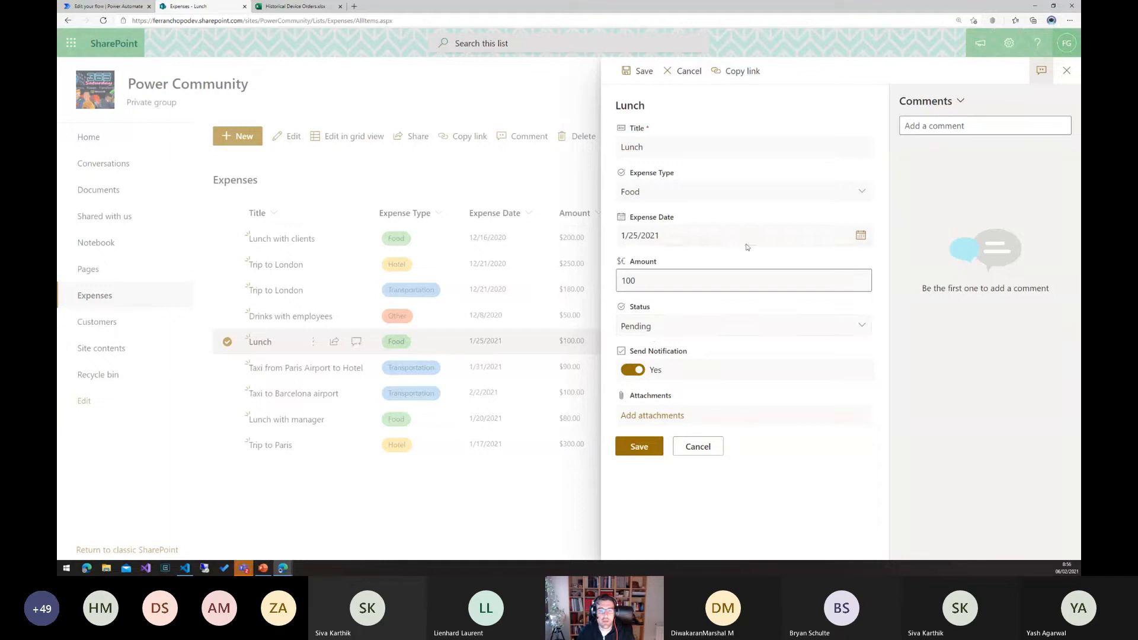
{"action": "double_click", "coordinate": [659, 277]}
{"action": "type", "text": "200"}
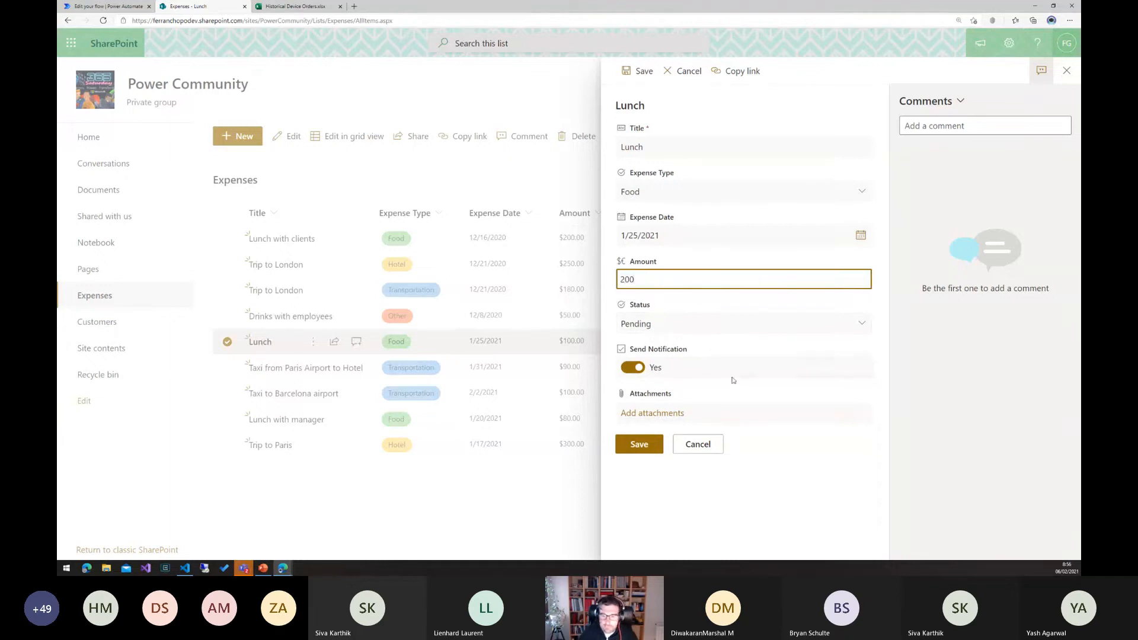
Save the Lunch expense with an amount of 200 and check the resulting run of the 04-Trigger Conditions flow.
{"action": "left_click", "coordinate": [649, 445]}
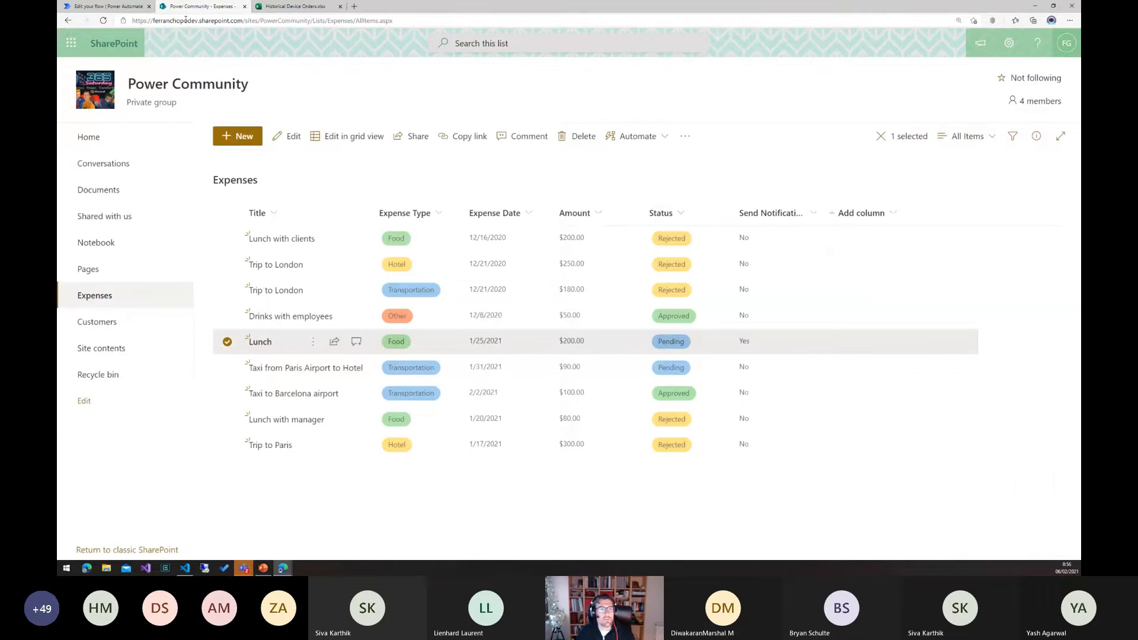
{"action": "left_click", "coordinate": [105, 6]}
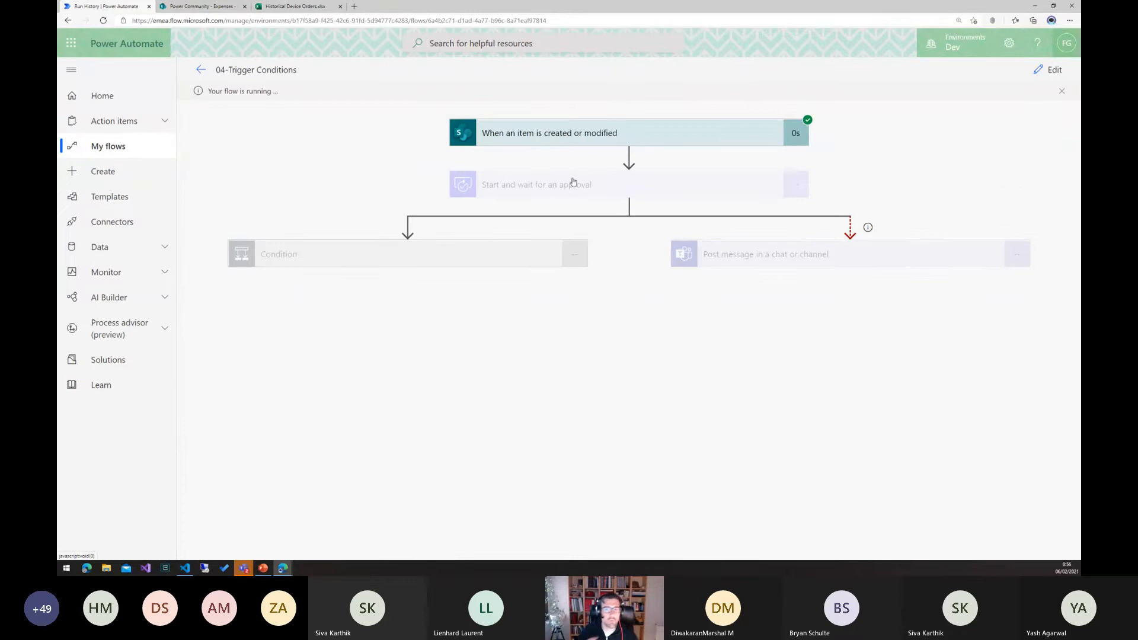
{"action": "left_click", "coordinate": [201, 7]}
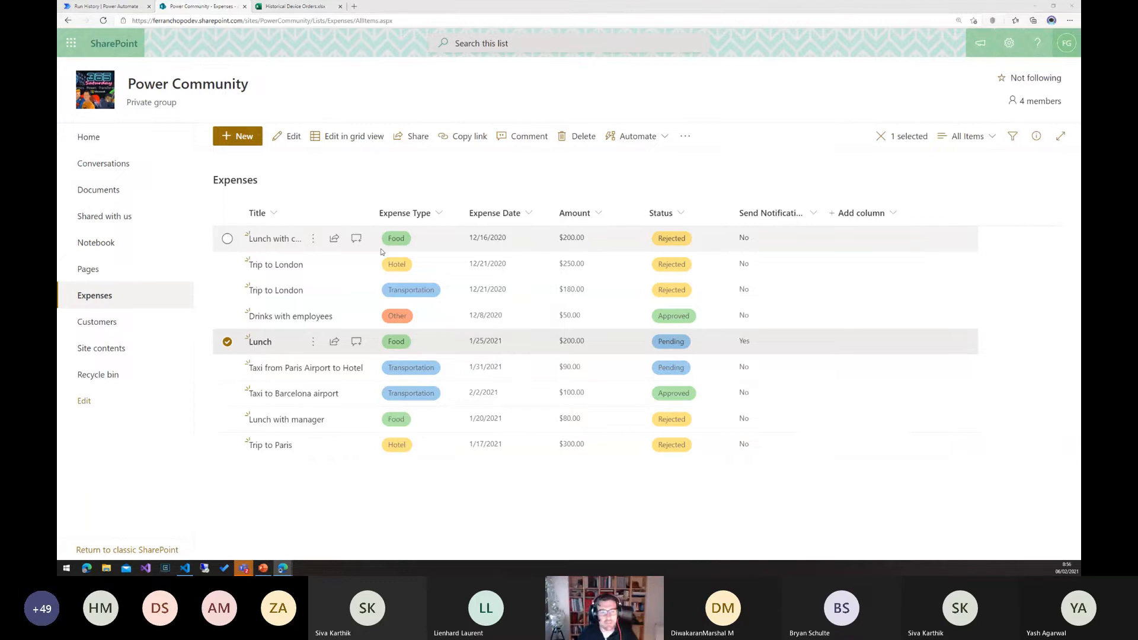
Switch to the PowerPoint presentation and show the Q & A slide.
{"action": "key", "text": "alt+Tab"}
{"action": "key", "text": "Down"}
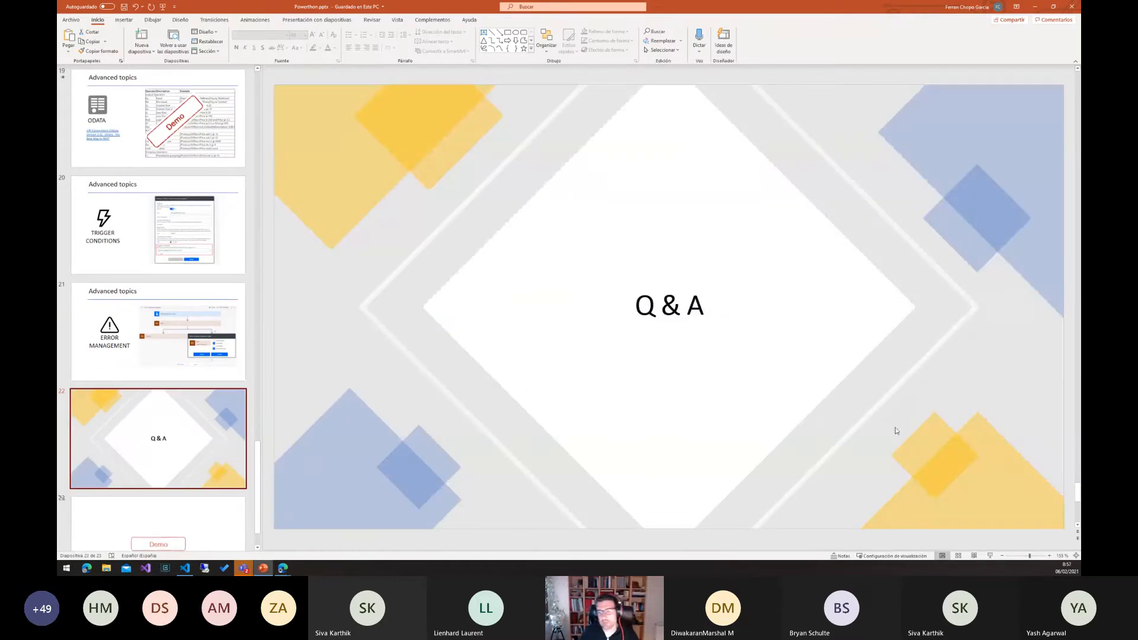
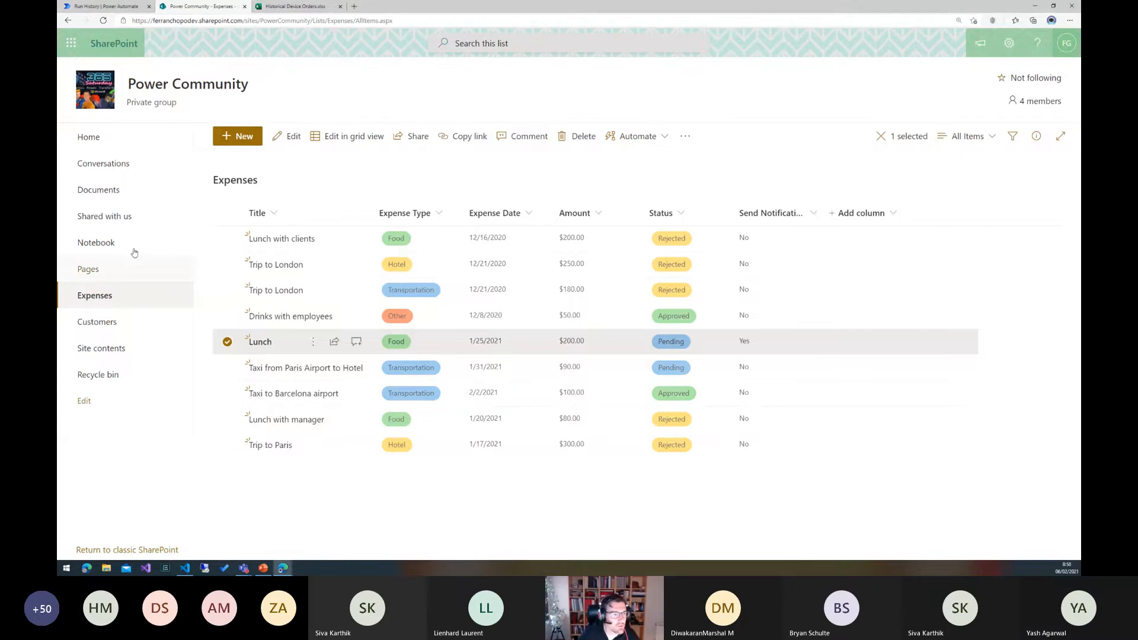
Return to Power Automate in the browser and open the 01-Expenses cloud flow for editing.
{"action": "left_click", "coordinate": [100, 6]}
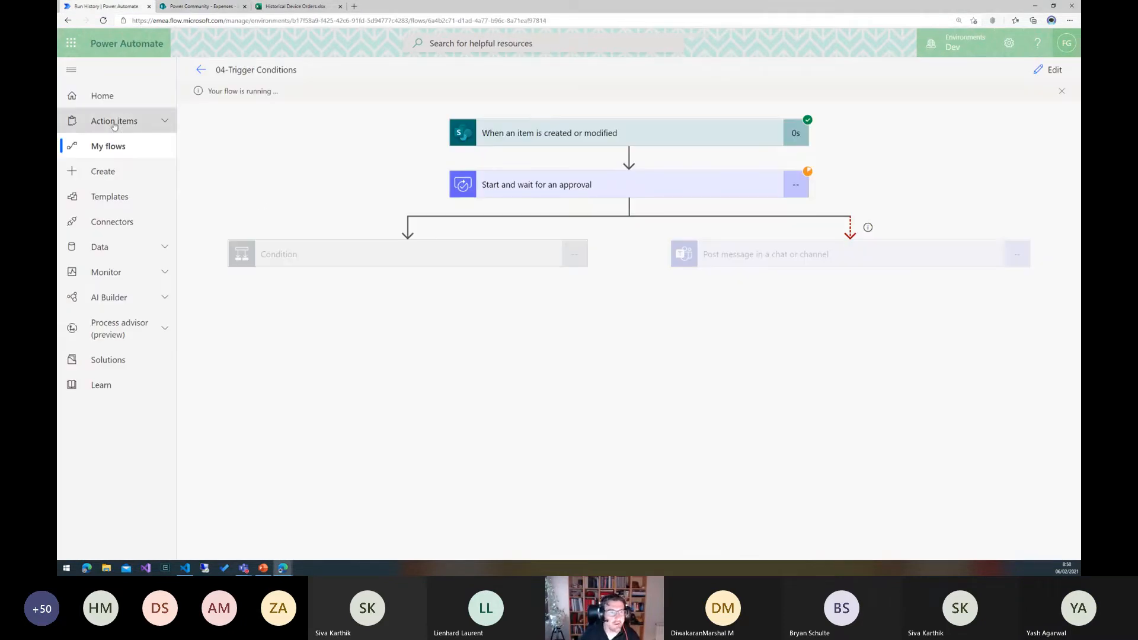
{"action": "left_click", "coordinate": [201, 70]}
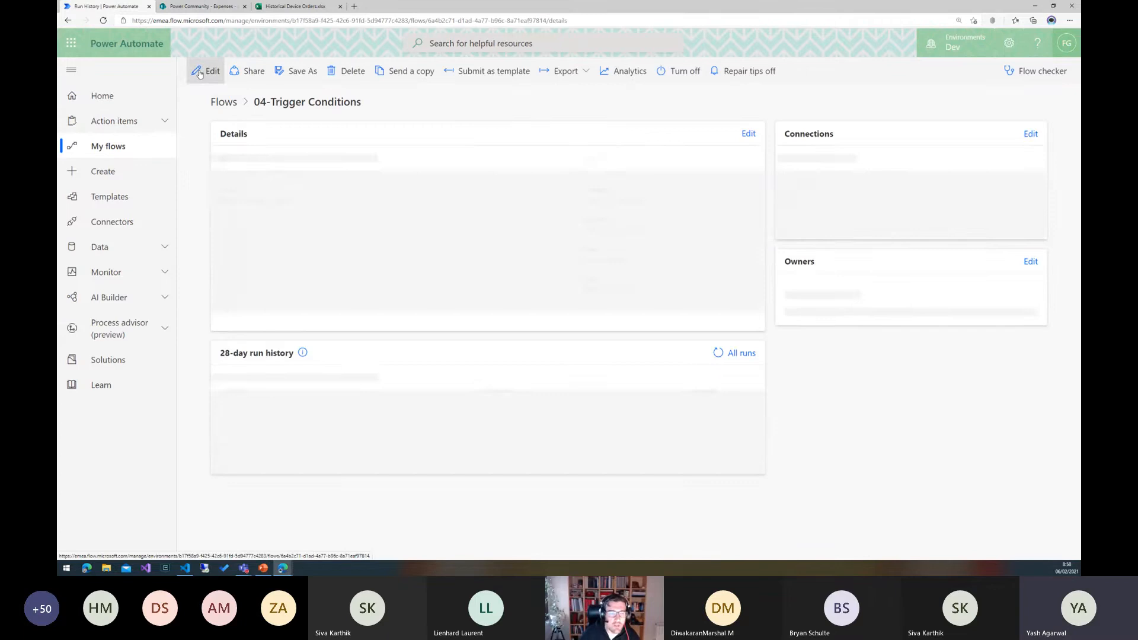
{"action": "left_click", "coordinate": [227, 102]}
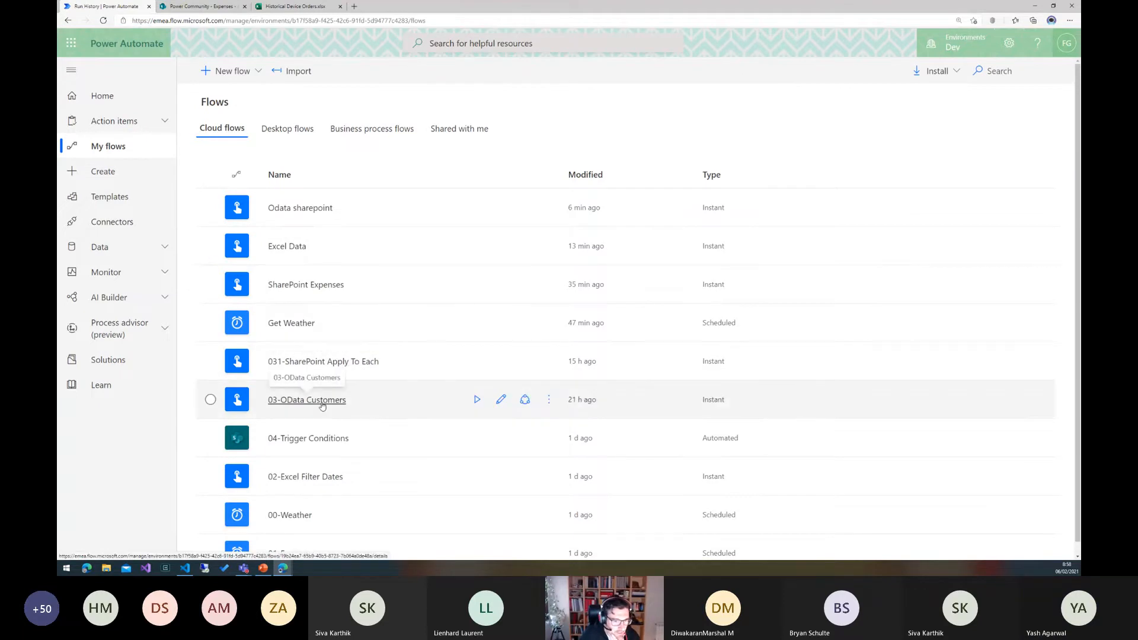
{"action": "scroll", "coordinate": [323, 439], "scroll_direction": "down", "scroll_amount": 1}
{"action": "left_click", "coordinate": [305, 541]}
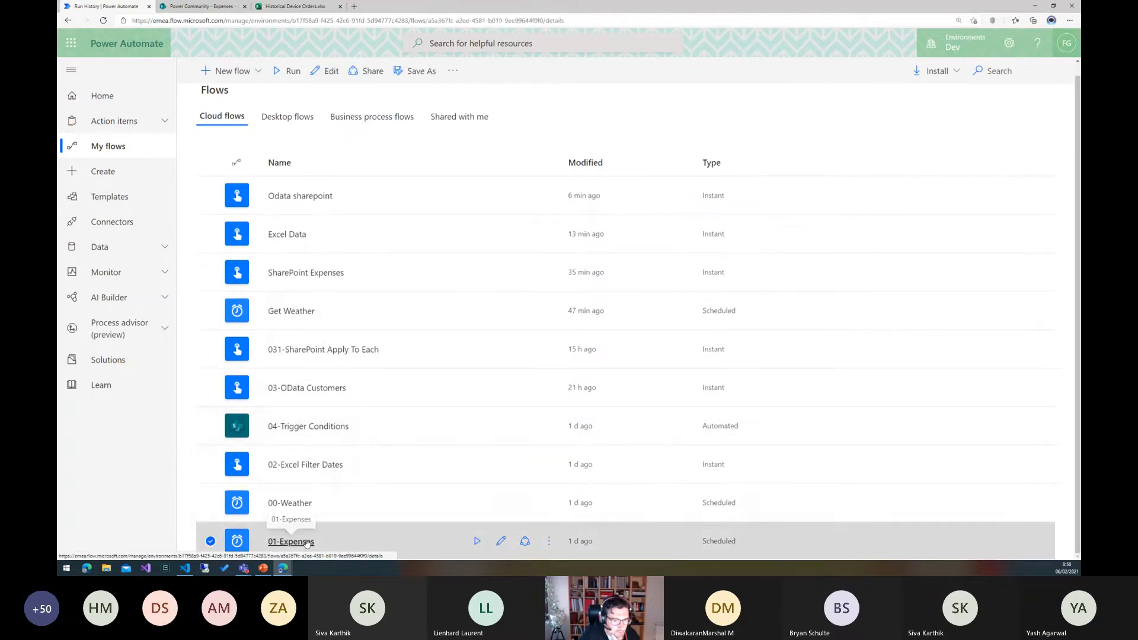
{"action": "left_click", "coordinate": [210, 72]}
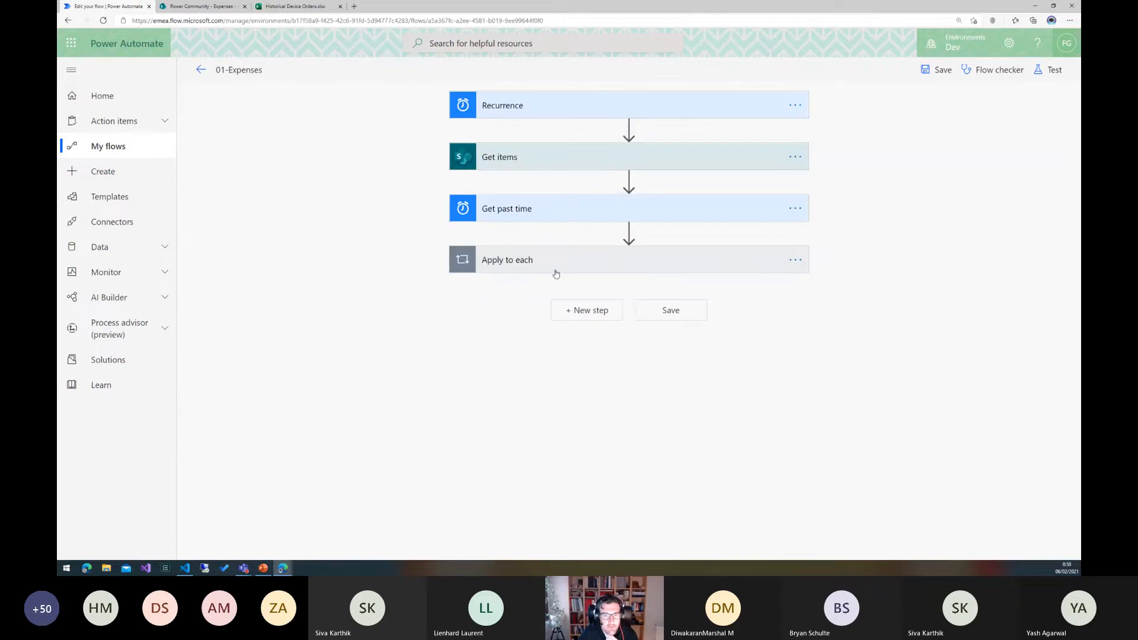
Expand the Apply to each loop and its Condition, and remove the Status Value token from the second condition row.
{"action": "left_click", "coordinate": [579, 261]}
{"action": "left_click", "coordinate": [548, 339]}
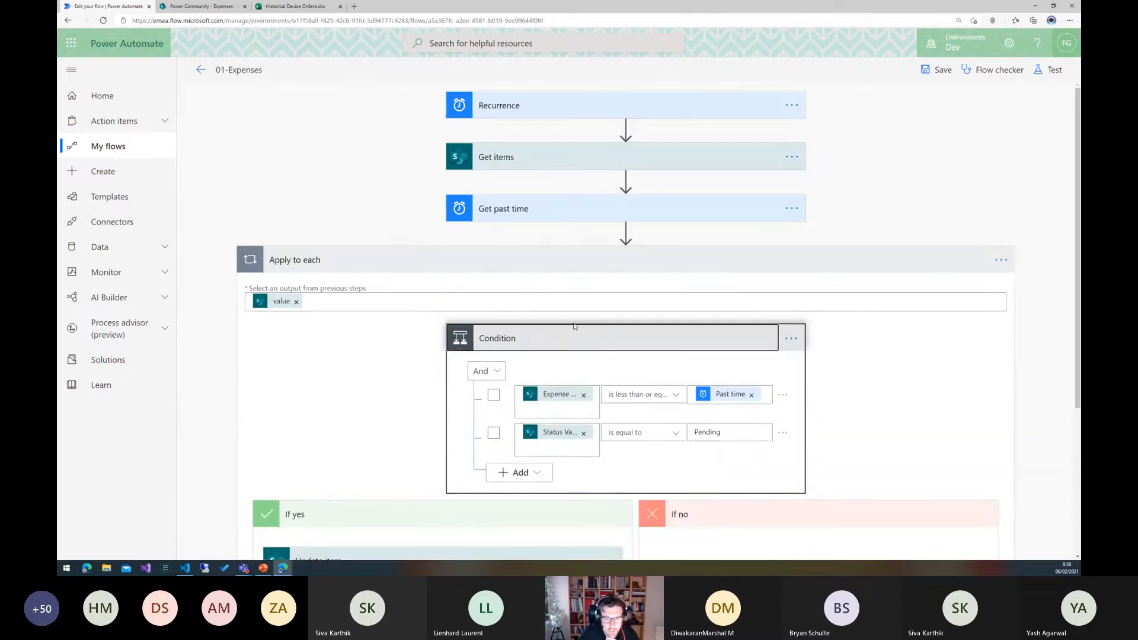
{"action": "scroll", "coordinate": [566, 342], "scroll_direction": "down", "scroll_amount": 3}
{"action": "left_click", "coordinate": [559, 223]}
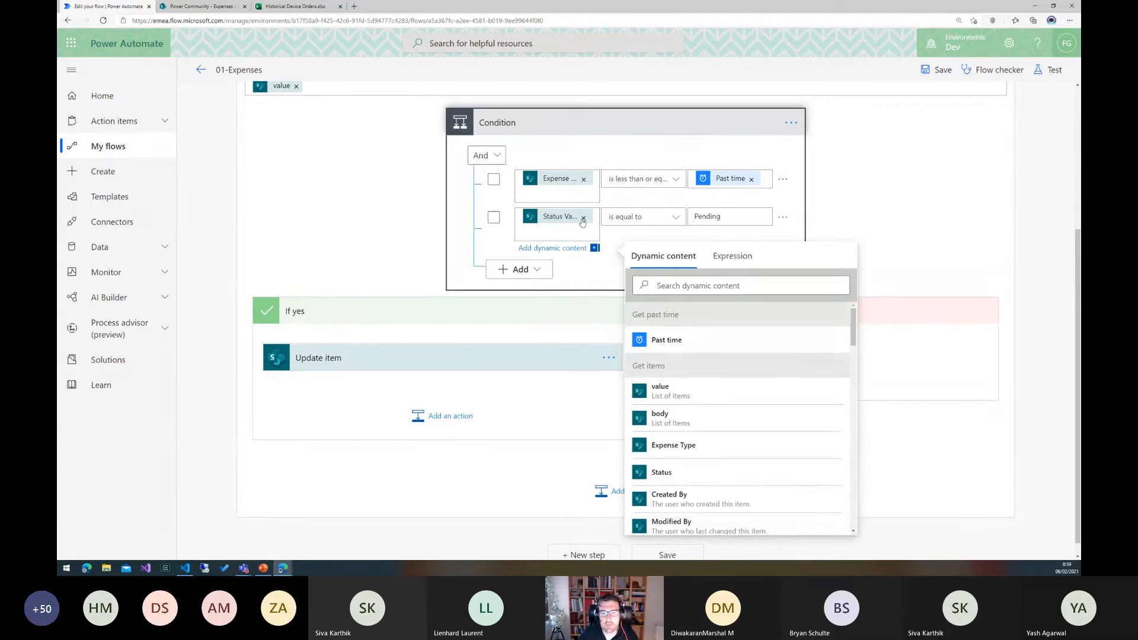
{"action": "left_click", "coordinate": [584, 217]}
Locate the Status field in the dynamic content list and mark it on the zoomed screen with an arrow and a box.
{"action": "scroll", "coordinate": [714, 391], "scroll_direction": "down", "scroll_amount": 1}
{"action": "scroll", "coordinate": [714, 391], "scroll_direction": "down", "scroll_amount": 3}
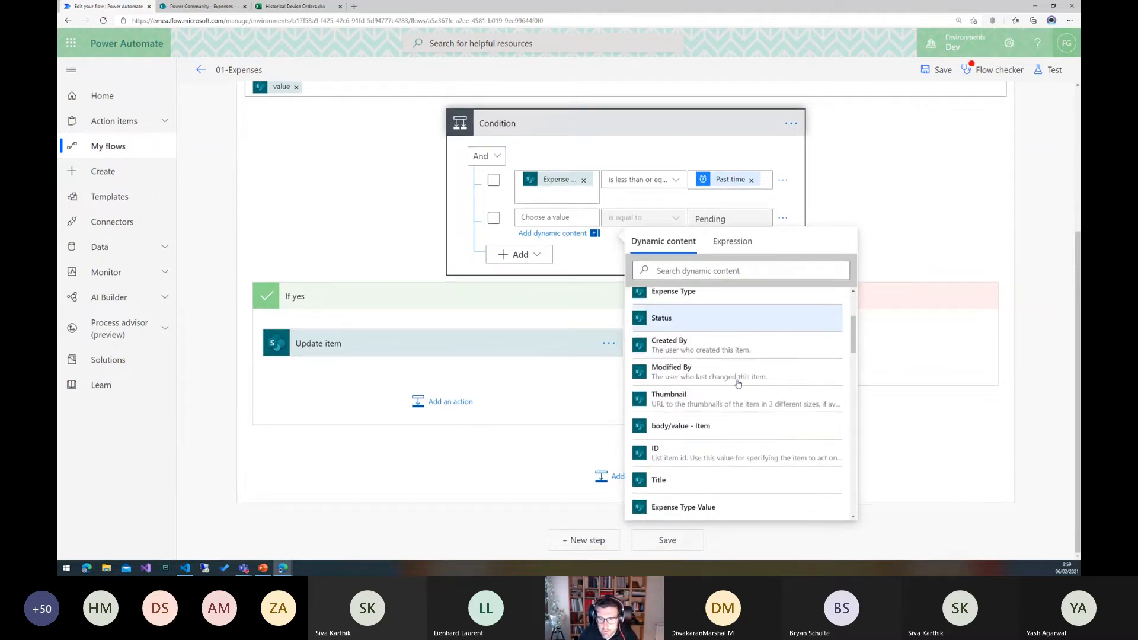
{"action": "scroll", "coordinate": [735, 384], "scroll_direction": "up", "scroll_amount": 1}
{"action": "scroll", "coordinate": [735, 384], "scroll_direction": "down", "scroll_amount": 2}
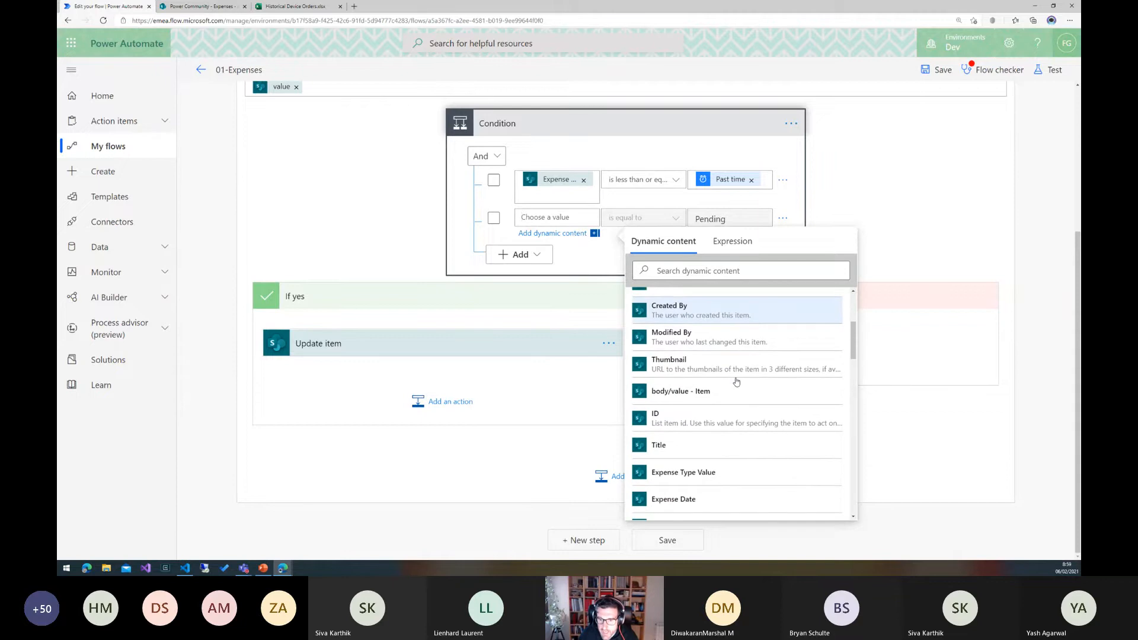
{"action": "scroll", "coordinate": [736, 379], "scroll_direction": "up", "scroll_amount": 1}
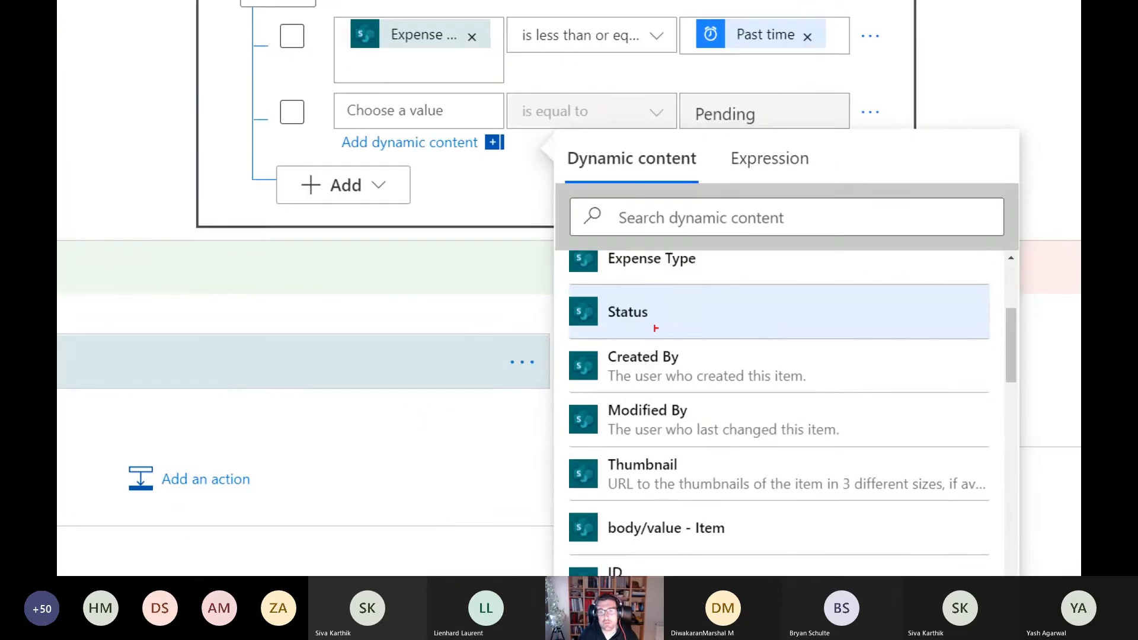
{"action": "left_click_drag", "start_coordinate": [671, 312], "coordinate": [700, 302]}
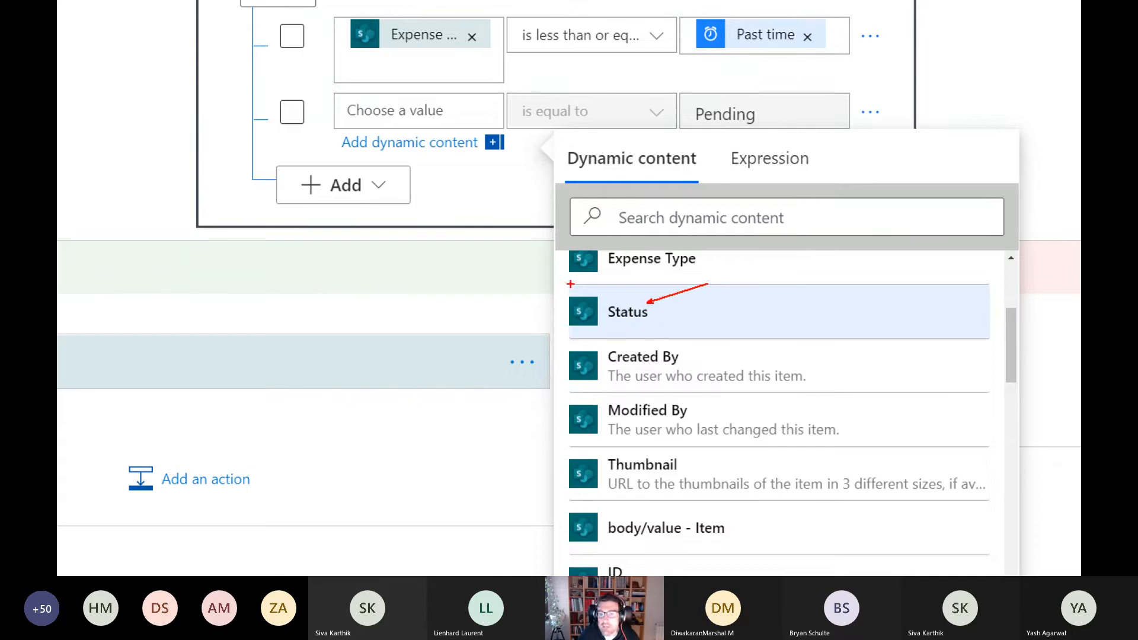
{"action": "left_click_drag", "start_coordinate": [557, 289], "coordinate": [696, 332]}
{"action": "key", "text": "Escape"}
Locate Status Value in the dynamic content list, mark it and the Pending comparison value on the zoomed screen, and close the list.
{"action": "scroll", "coordinate": [742, 386], "scroll_direction": "down", "scroll_amount": 4}
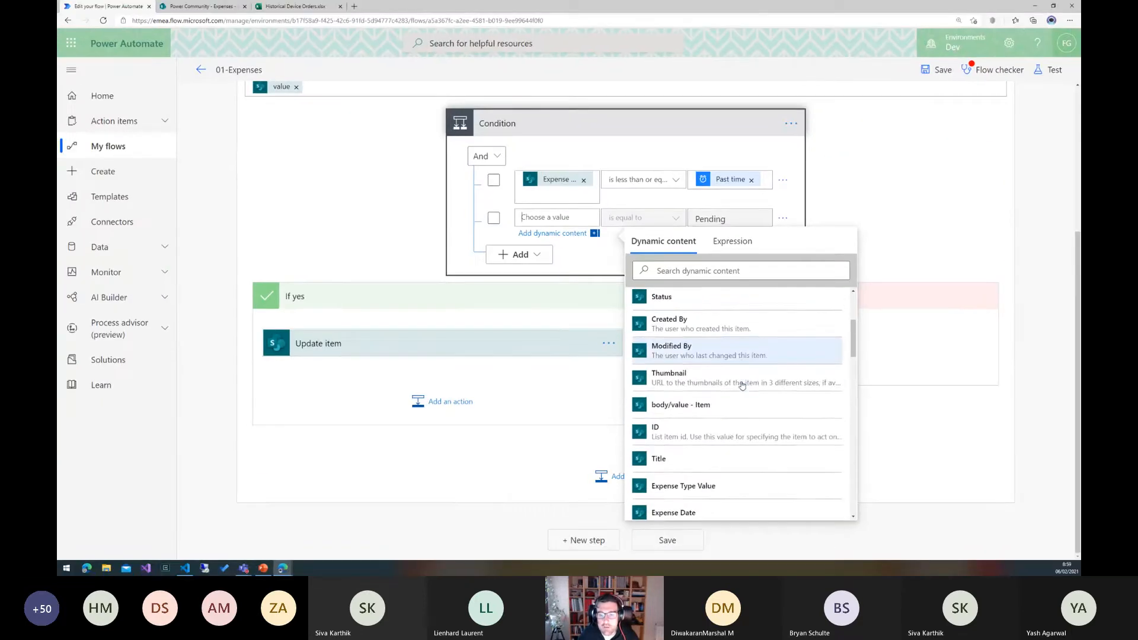
{"action": "key", "text": "ctrl+1"}
{"action": "left_click", "coordinate": [705, 425]}
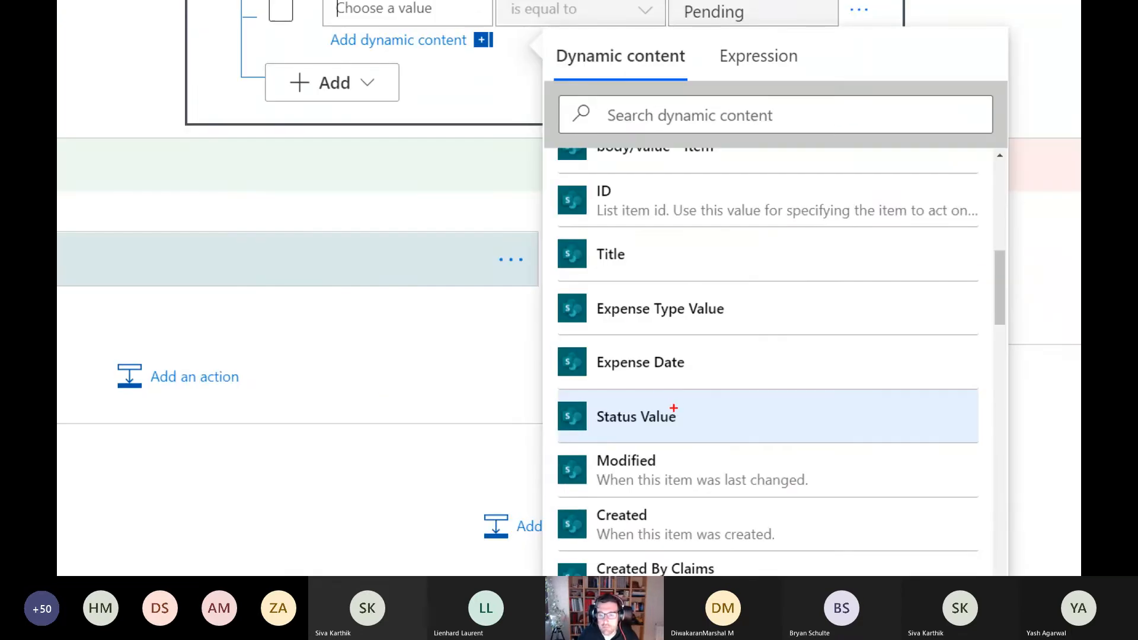
{"action": "left_click_drag", "start_coordinate": [675, 408], "coordinate": [734, 377]}
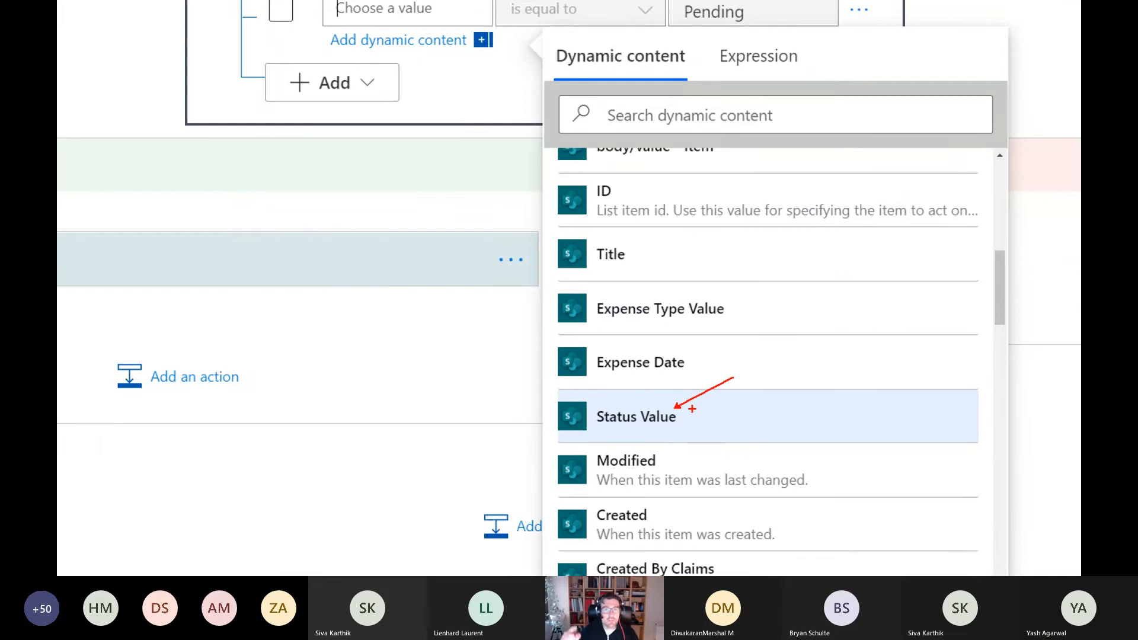
{"action": "left_click_drag", "start_coordinate": [676, 402], "coordinate": [731, 370]}
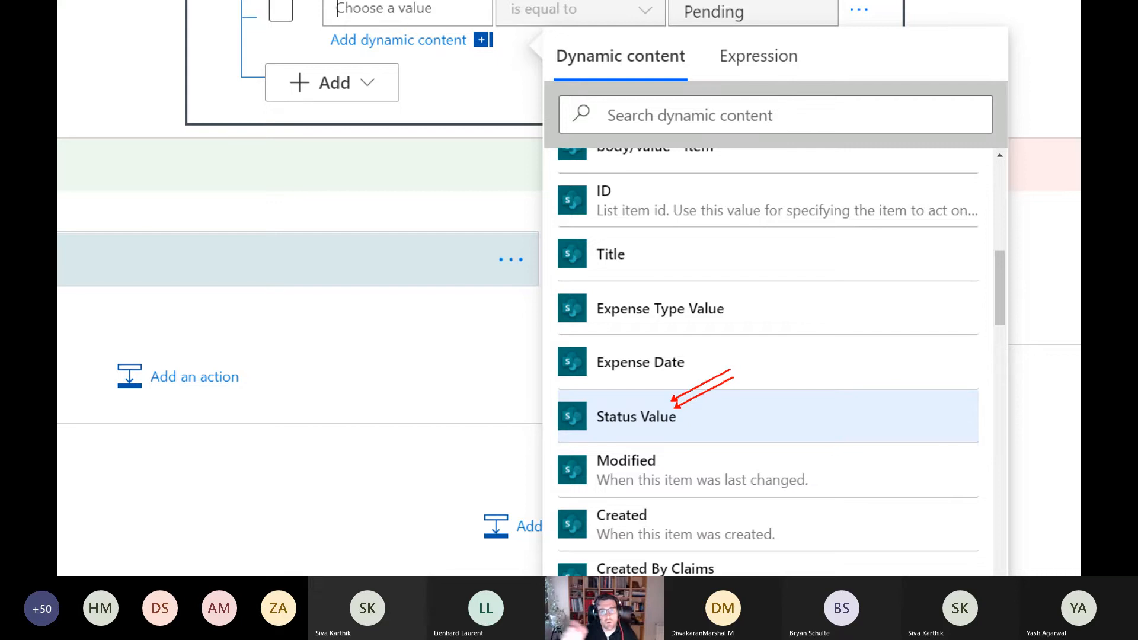
{"action": "left_click_drag", "start_coordinate": [678, 76], "coordinate": [695, 28]}
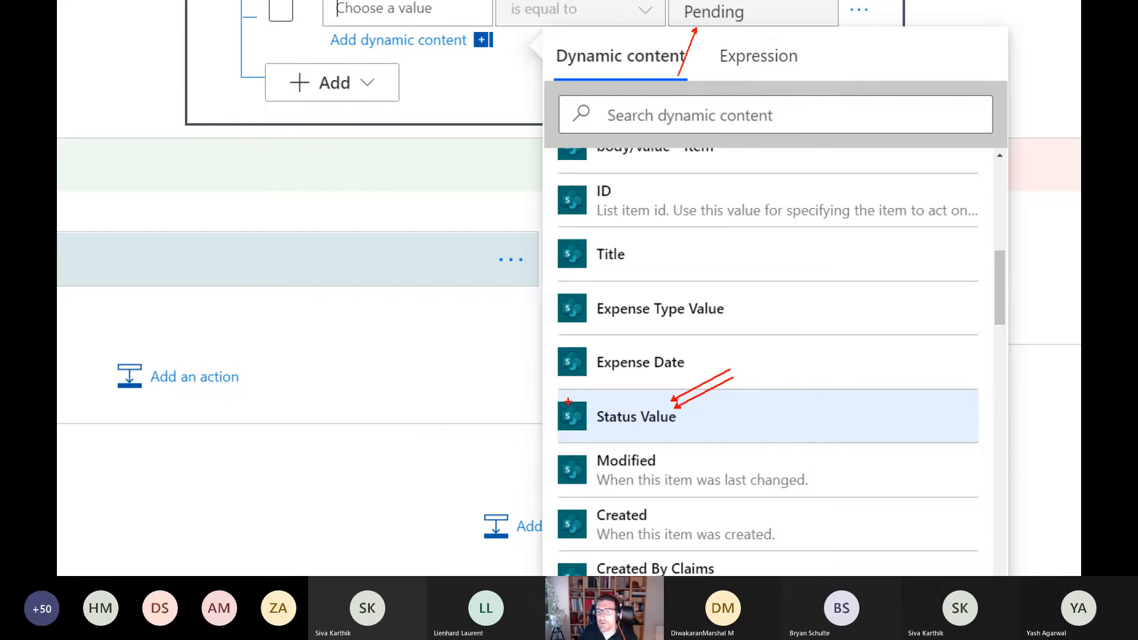
{"action": "left_click_drag", "start_coordinate": [561, 394], "coordinate": [761, 451]}
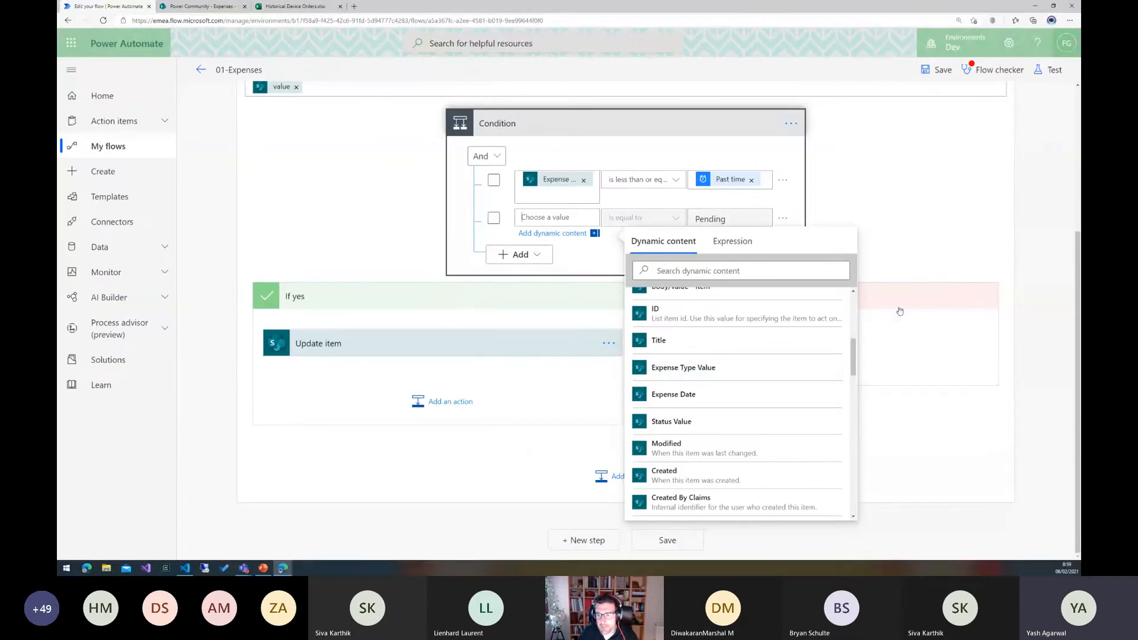
{"action": "left_click", "coordinate": [922, 267]}
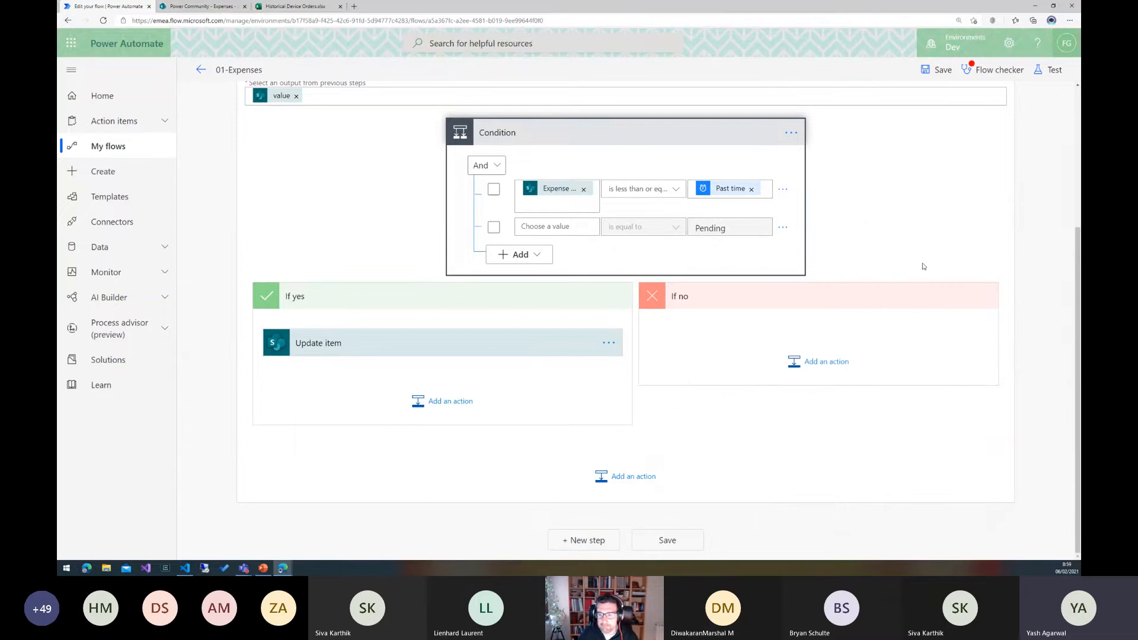
{"action": "scroll", "coordinate": [919, 269], "scroll_direction": "up", "scroll_amount": 2}
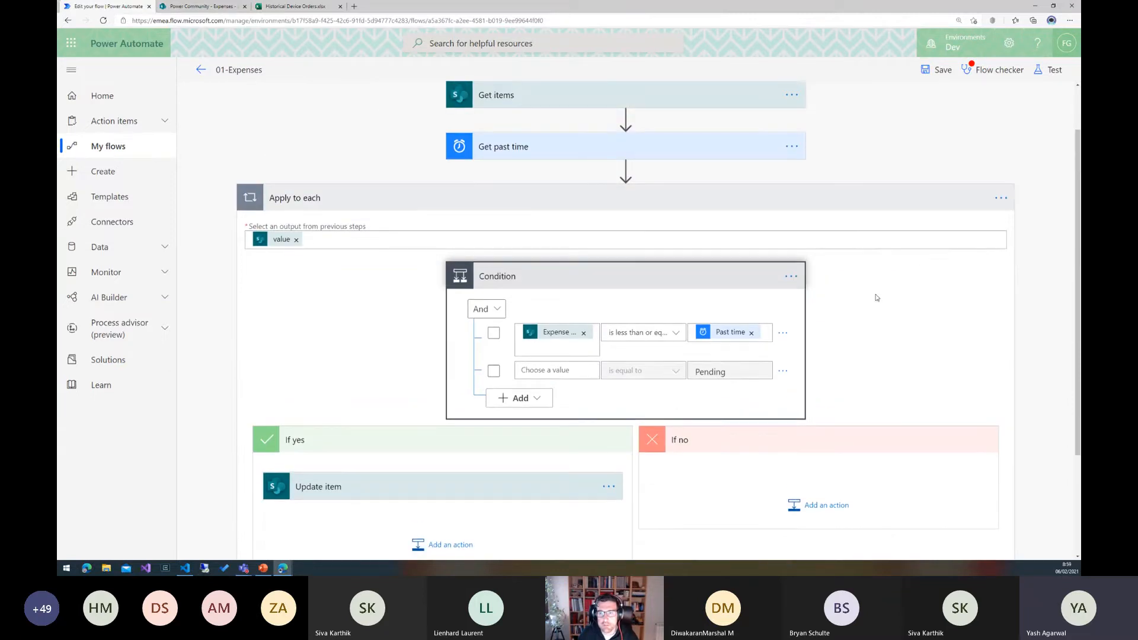
{"action": "scroll", "coordinate": [841, 287], "scroll_direction": "up", "scroll_amount": 1}
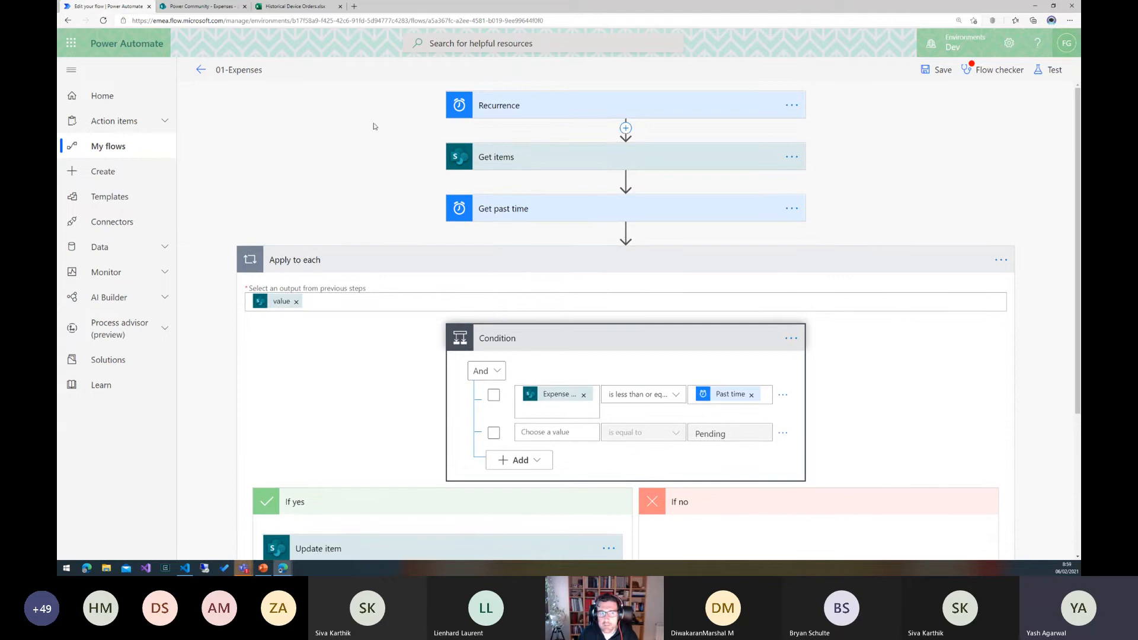
{"action": "left_click", "coordinate": [202, 71]}
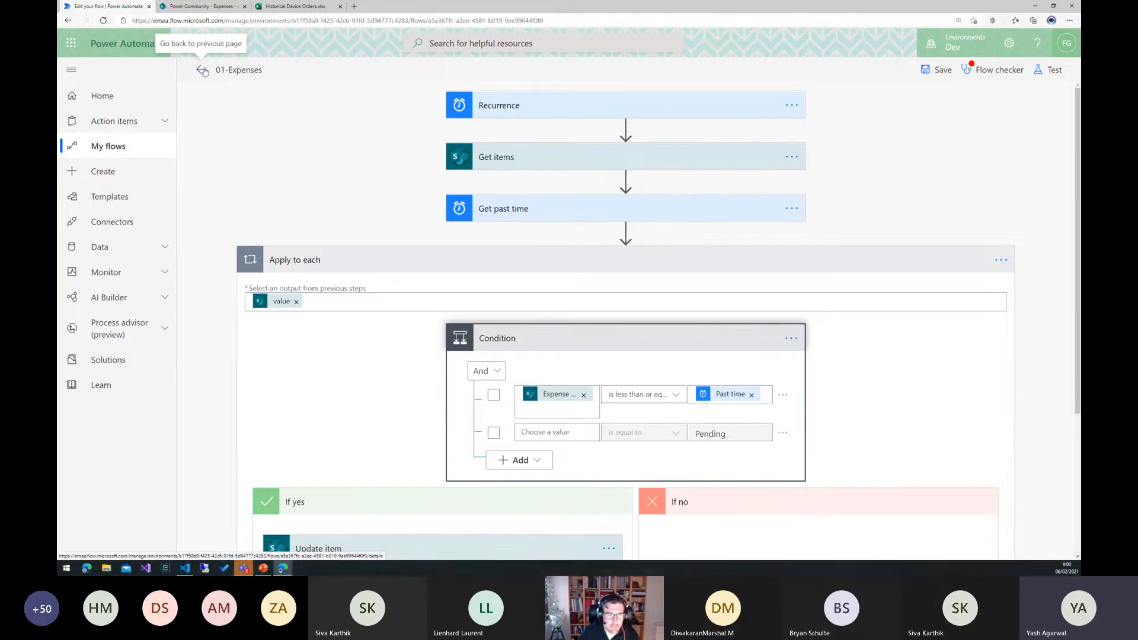
{"action": "left_click", "coordinate": [629, 87]}
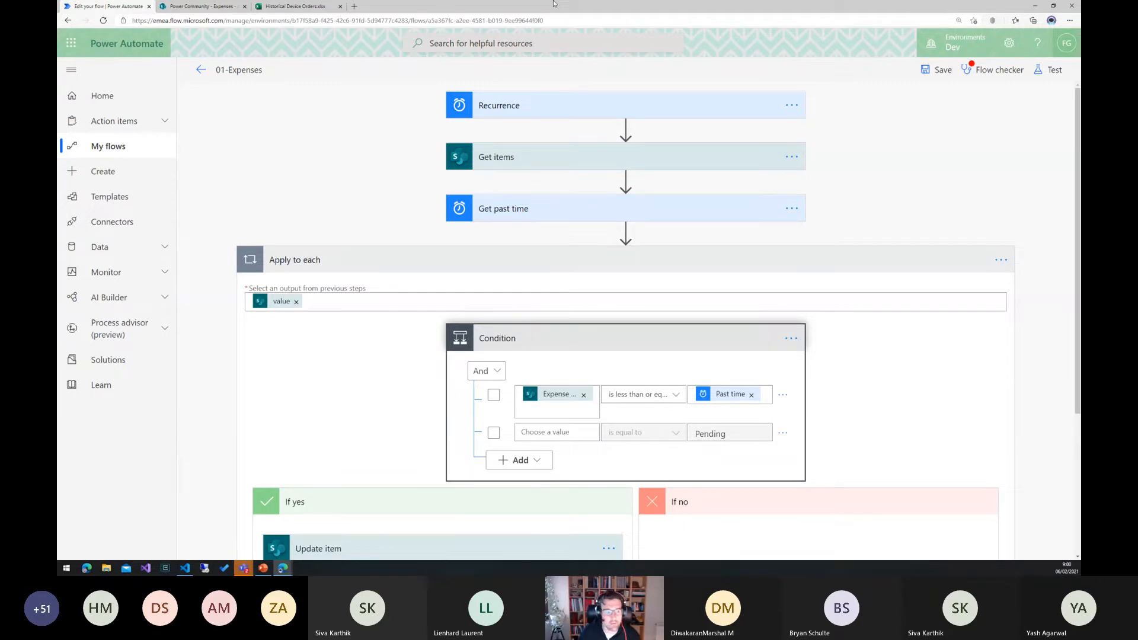
{"action": "mouse_move", "coordinate": [554, 3]}
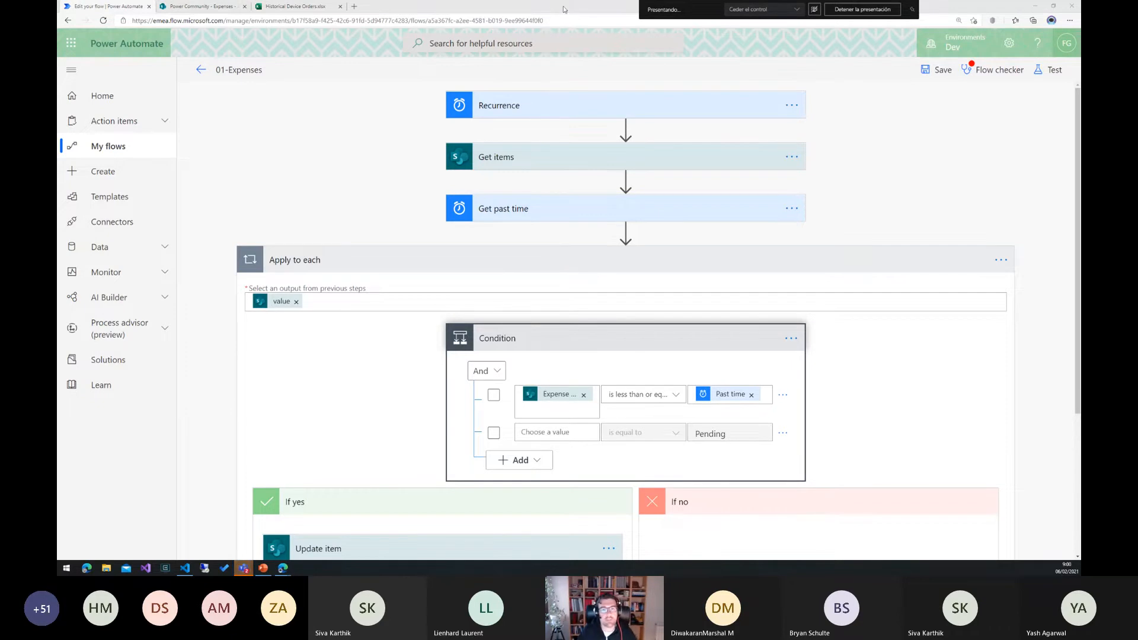
{"action": "left_click", "coordinate": [401, 138]}
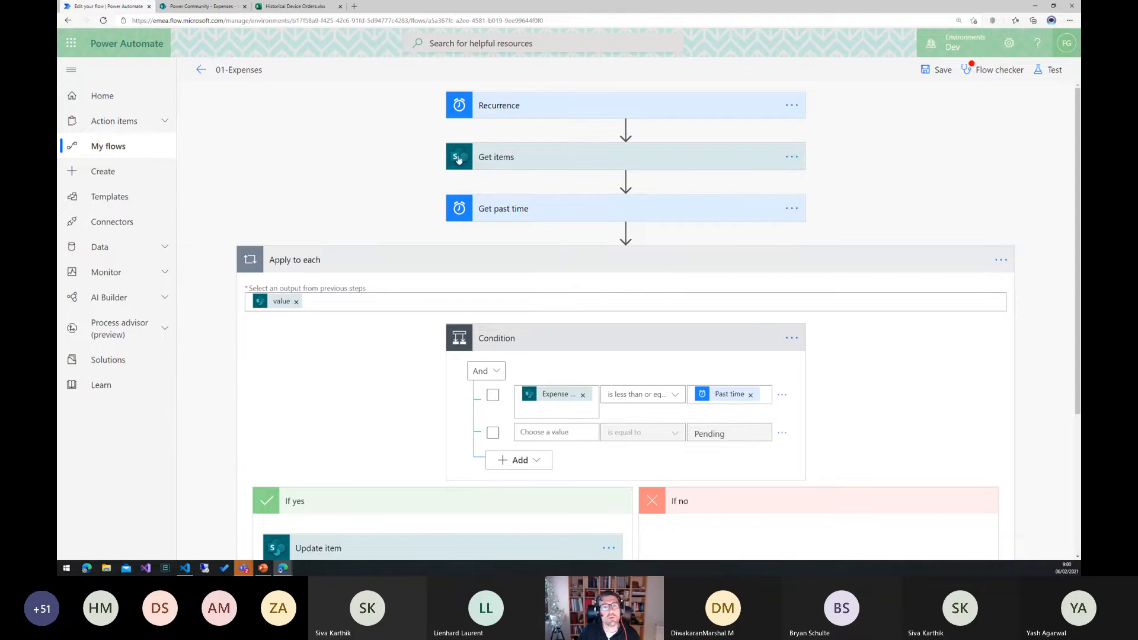
Show the advanced options of the Get items action and mark its Filter Query field on the zoomed screen.
{"action": "left_click", "coordinate": [496, 157]}
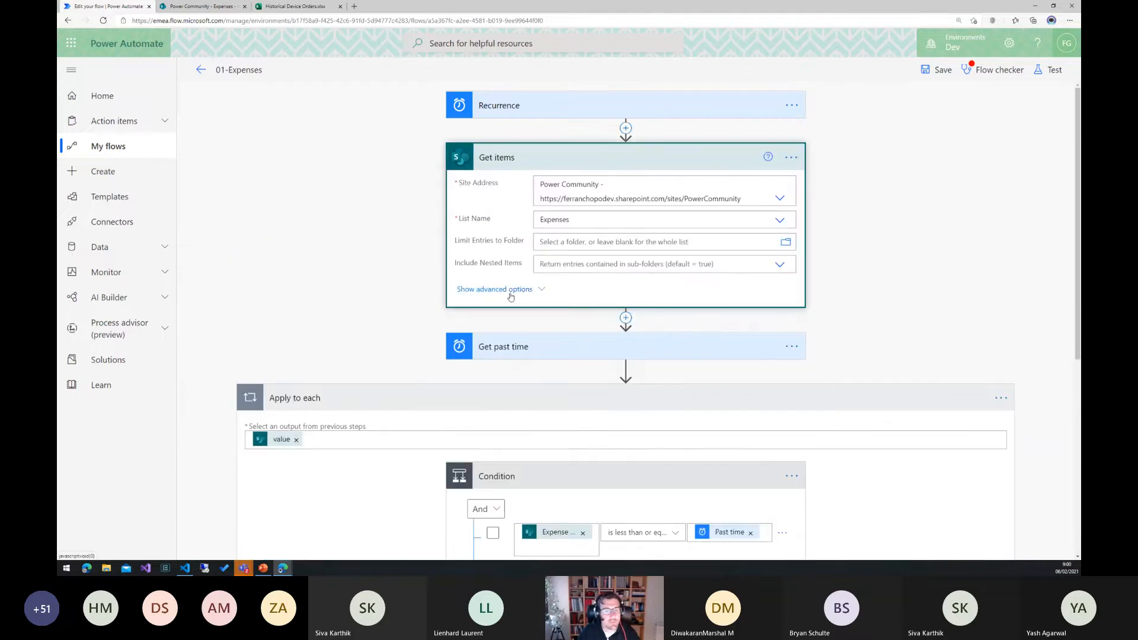
{"action": "left_click", "coordinate": [509, 291]}
{"action": "key", "text": "ctrl+1"}
{"action": "left_click", "coordinate": [579, 297]}
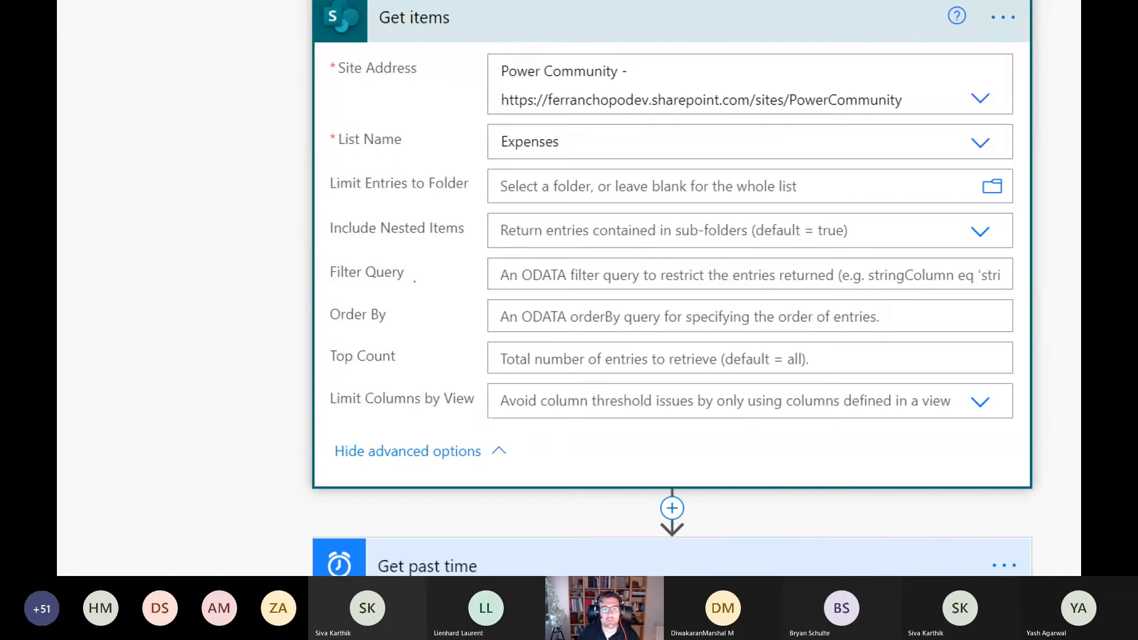
{"action": "mouse_move", "coordinate": [311, 255]}
{"action": "left_mouse_down"}
{"action": "mouse_move", "coordinate": [839, 280]}
{"action": "mouse_move", "coordinate": [862, 294]}
{"action": "left_mouse_up"}
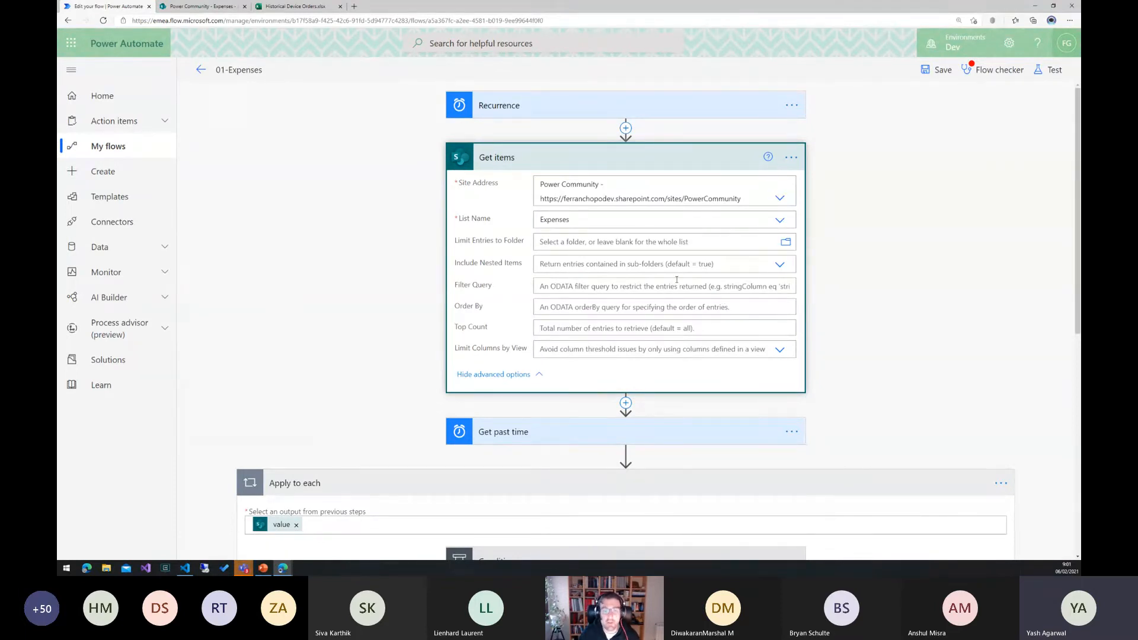
Mark the Limit Columns by View option of Get items with a box on the zoomed screen, and leave the zoomed view.
{"action": "scroll", "coordinate": [676, 279], "scroll_direction": "down", "scroll_amount": 1}
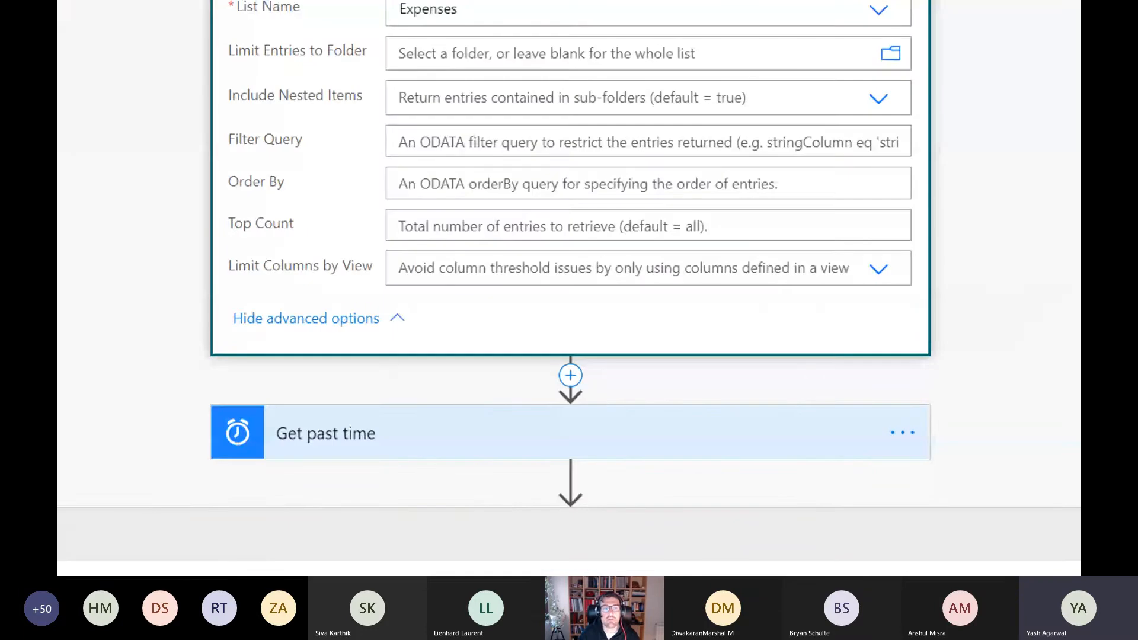
{"action": "mouse_move", "coordinate": [157, 233]}
{"action": "left_mouse_down"}
{"action": "mouse_move", "coordinate": [970, 287]}
{"action": "mouse_move", "coordinate": [953, 290]}
{"action": "left_mouse_up"}
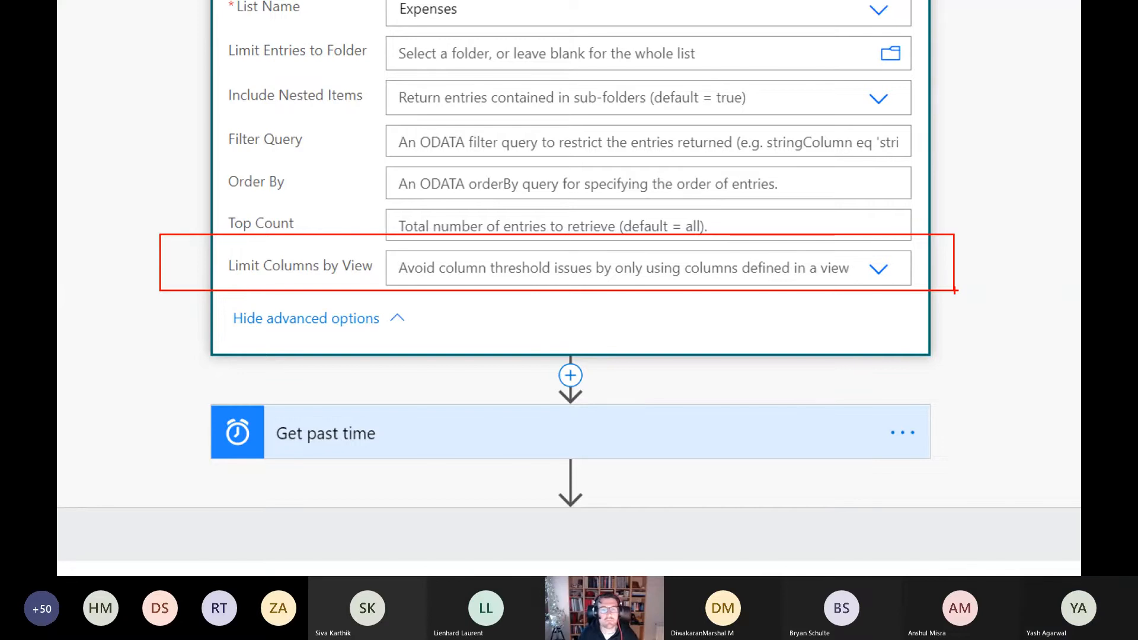
{"action": "key", "text": "Escape"}
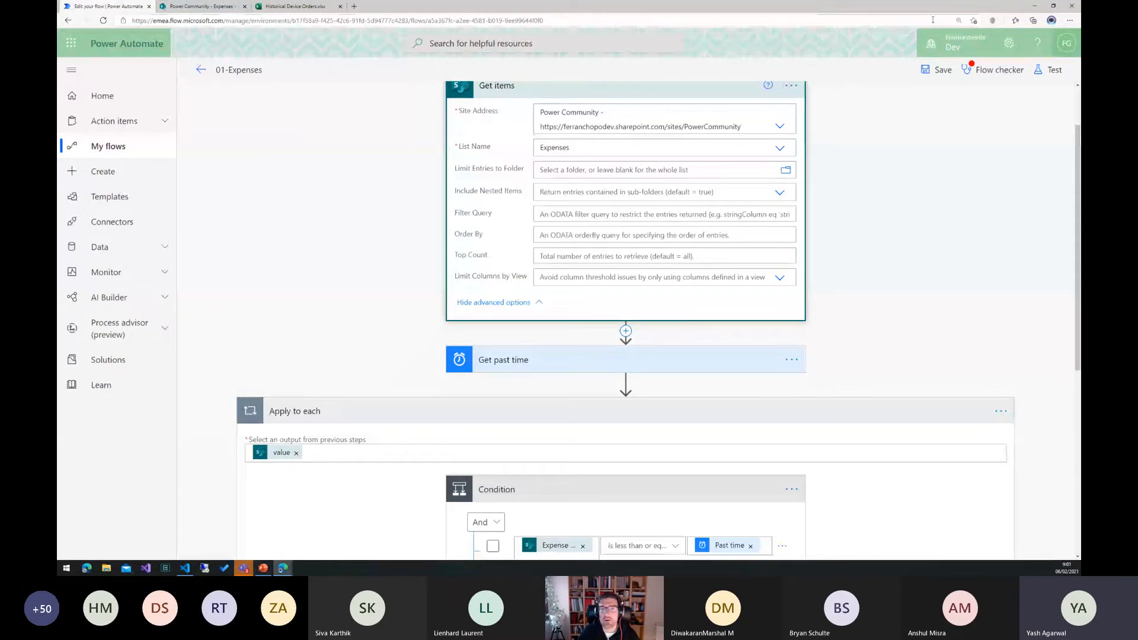
Switch to the PowerPoint presentation and start the slide show from the Global Automation Bootcamp title slide.
{"action": "key", "text": "alt+Tab"}
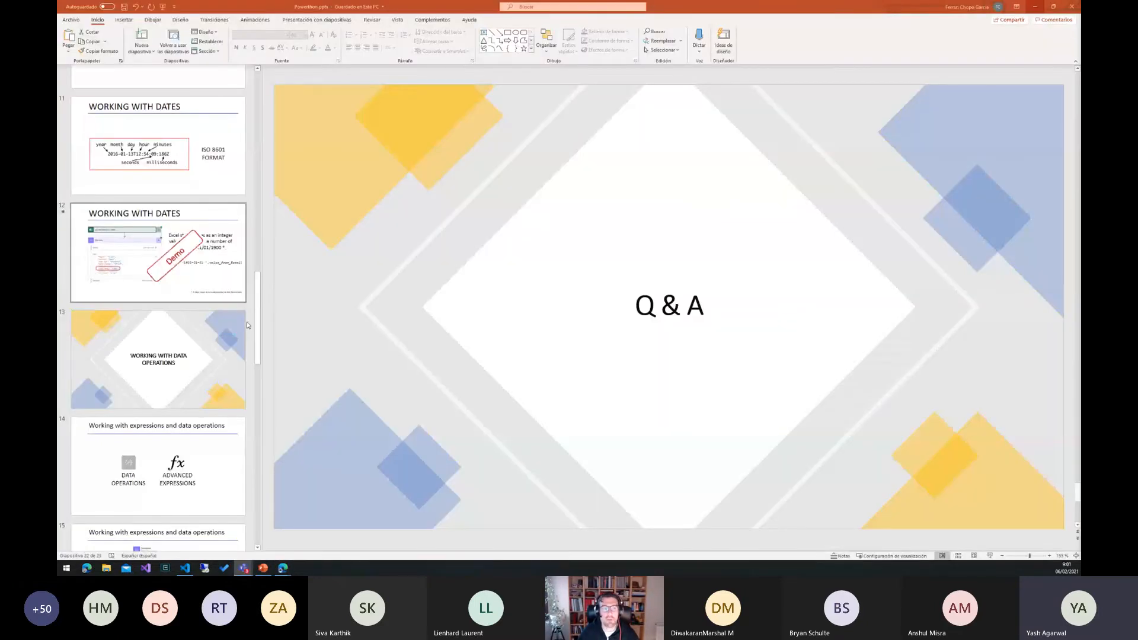
{"action": "left_click_drag", "start_coordinate": [257, 311], "coordinate": [261, 109]}
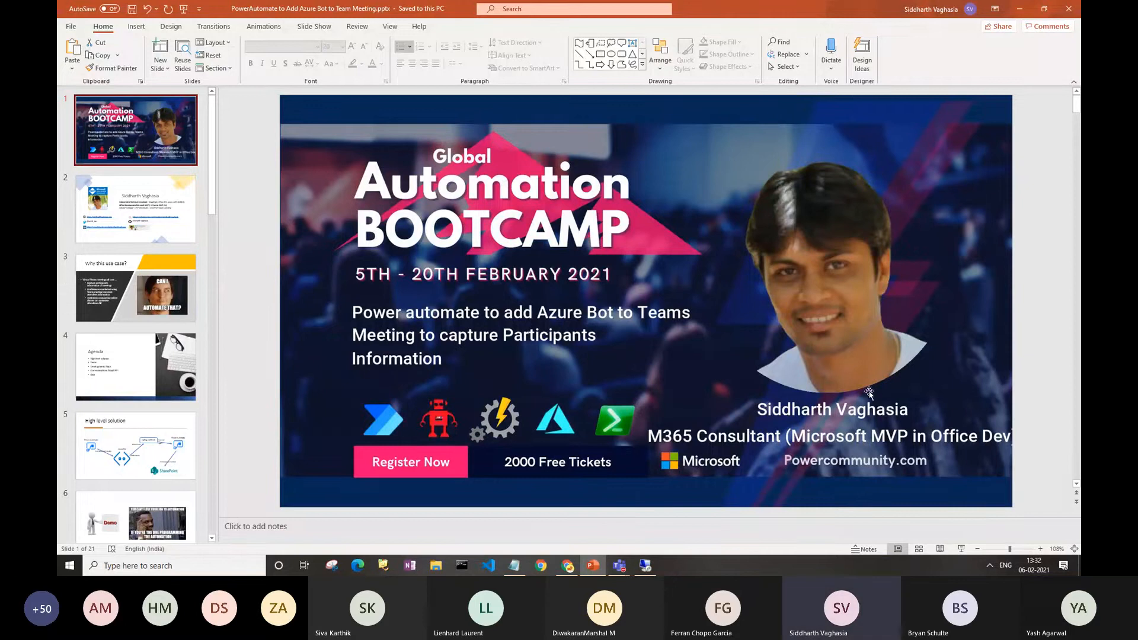
{"action": "left_click", "coordinate": [962, 550]}
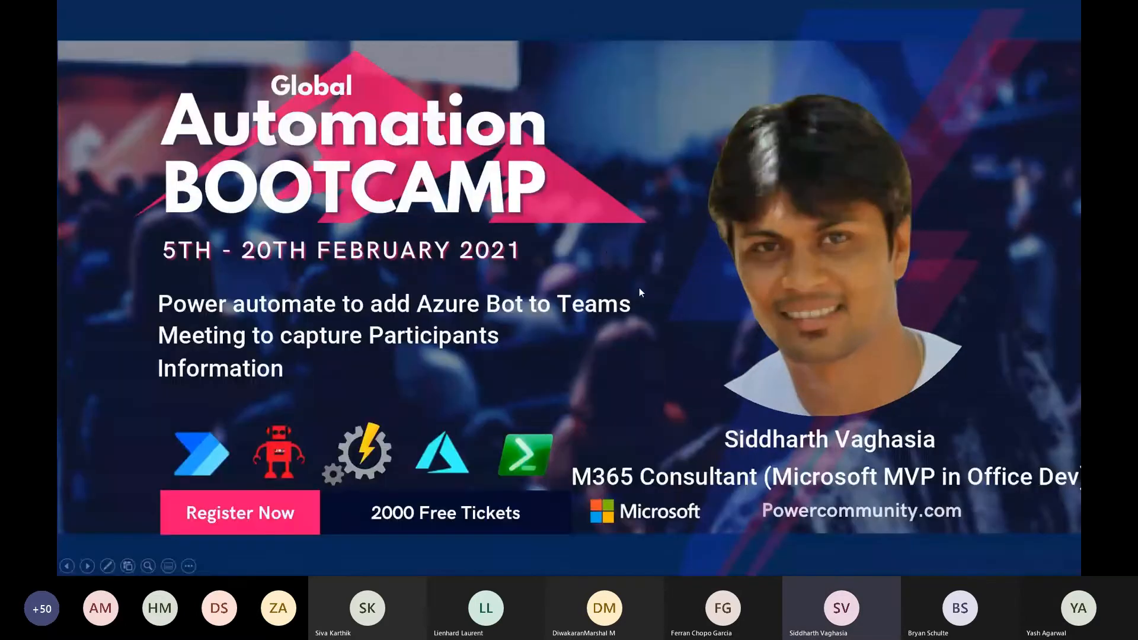
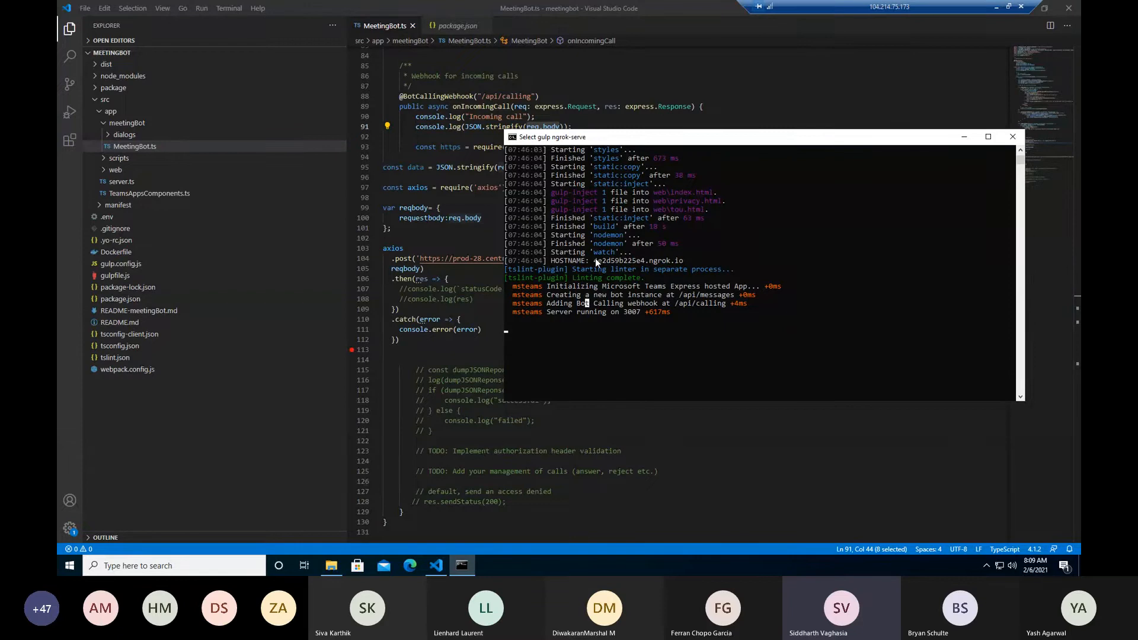
Move the gulp ngrok-serve console aside and highlight its ngrok host name and the /api/messages and /api/calling endpoints.
{"action": "left_click_drag", "start_coordinate": [617, 139], "coordinate": [649, 186]}
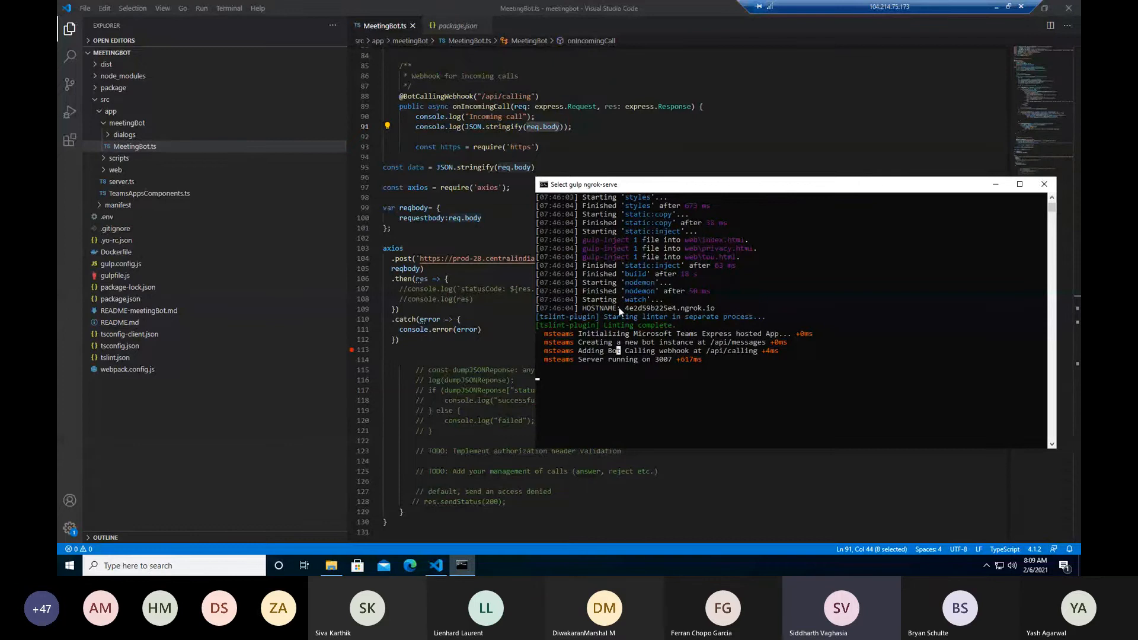
{"action": "scroll", "coordinate": [655, 309], "scroll_direction": "down", "scroll_amount": 1}
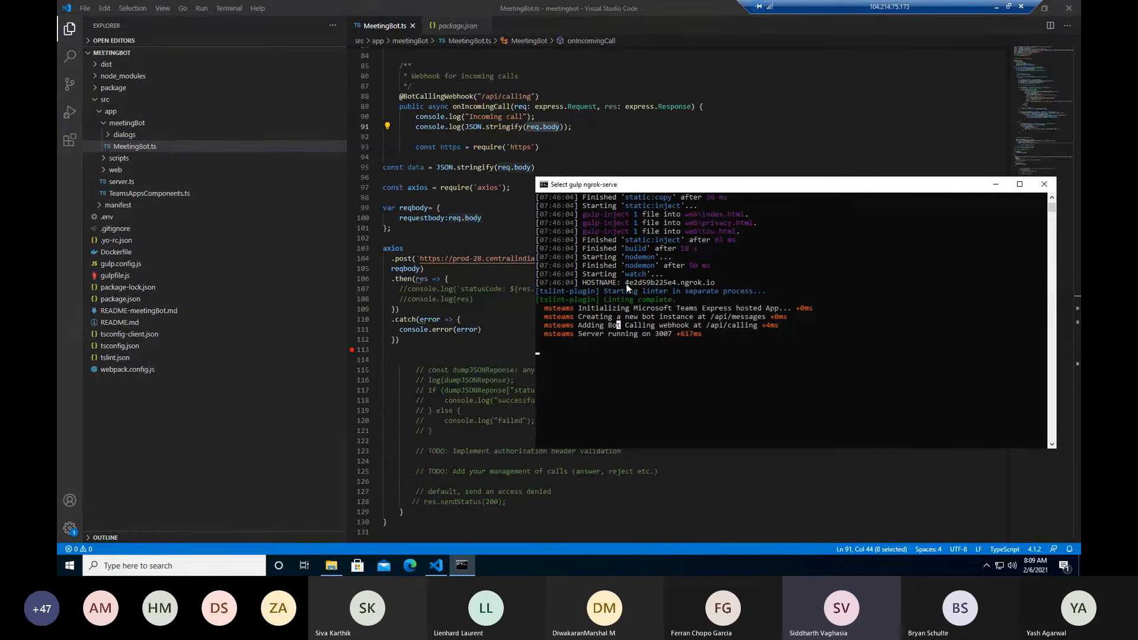
{"action": "left_click_drag", "start_coordinate": [625, 283], "coordinate": [716, 285]}
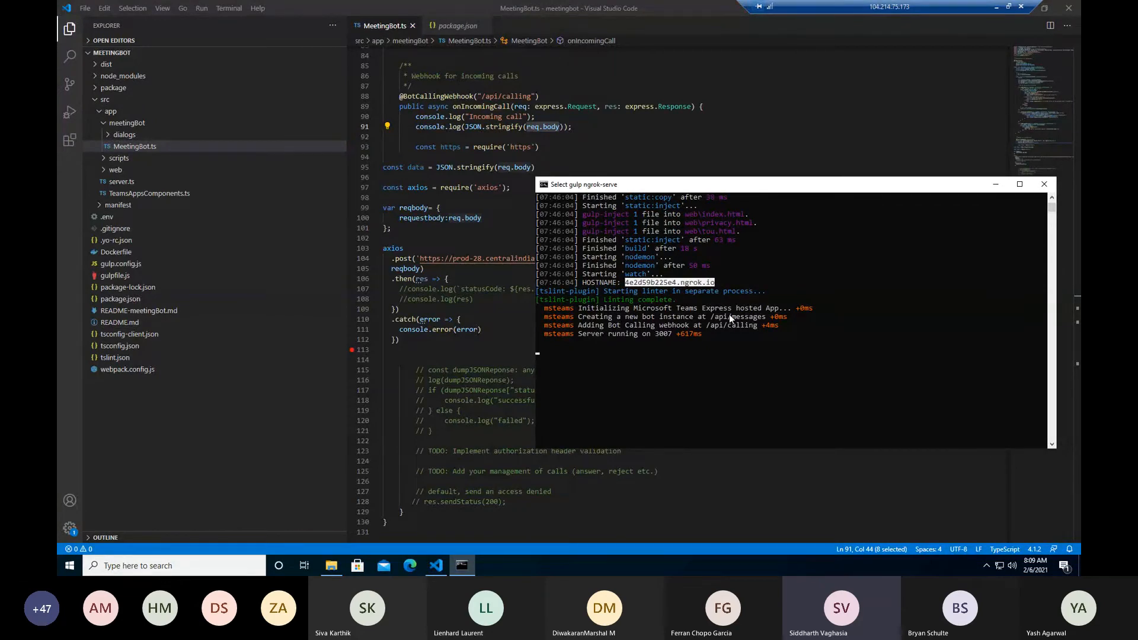
{"action": "left_click", "coordinate": [707, 325]}
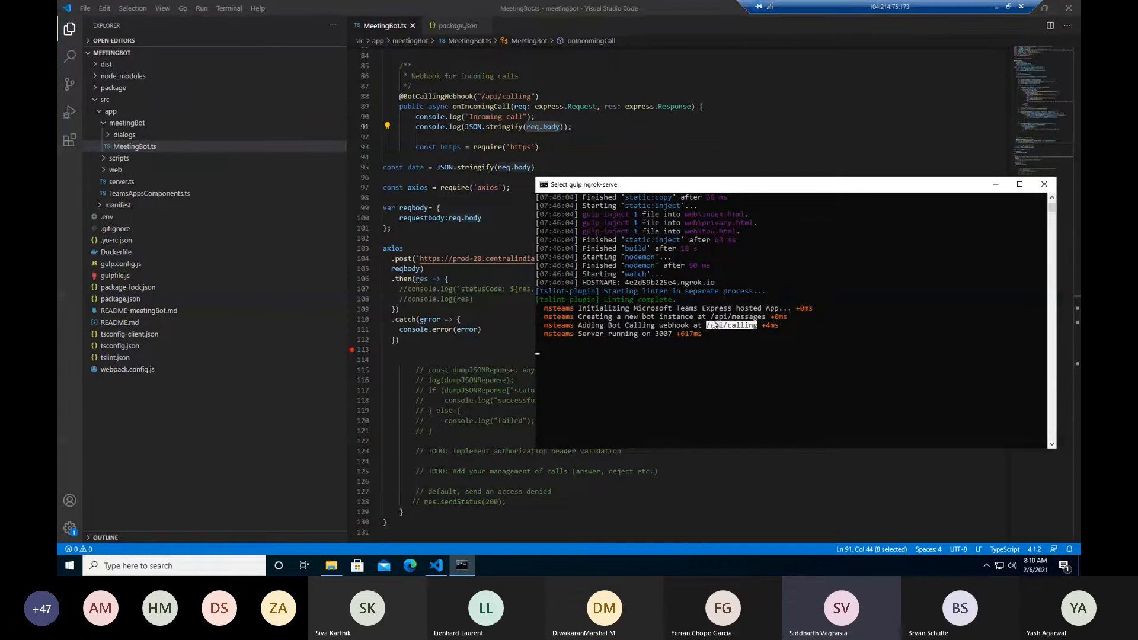
{"action": "left_click_drag", "start_coordinate": [711, 317], "coordinate": [764, 322]}
{"action": "left_click_drag", "start_coordinate": [757, 325], "coordinate": [706, 326]}
{"action": "left_click_drag", "start_coordinate": [625, 283], "coordinate": [718, 283]}
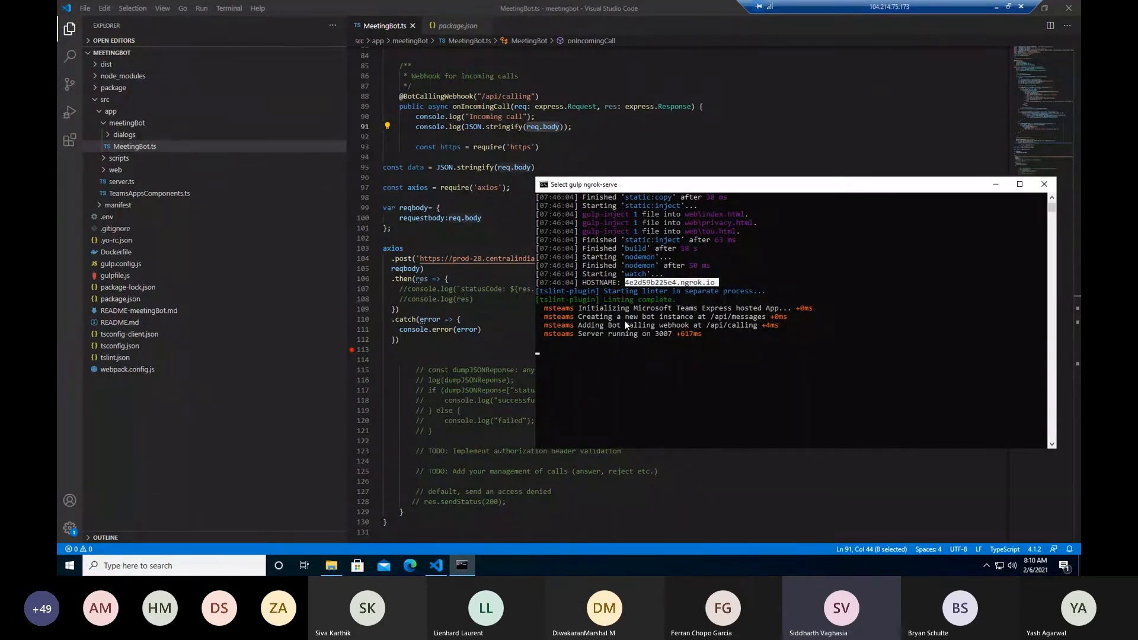
{"action": "scroll", "coordinate": [593, 352], "scroll_direction": "down", "scroll_amount": 1}
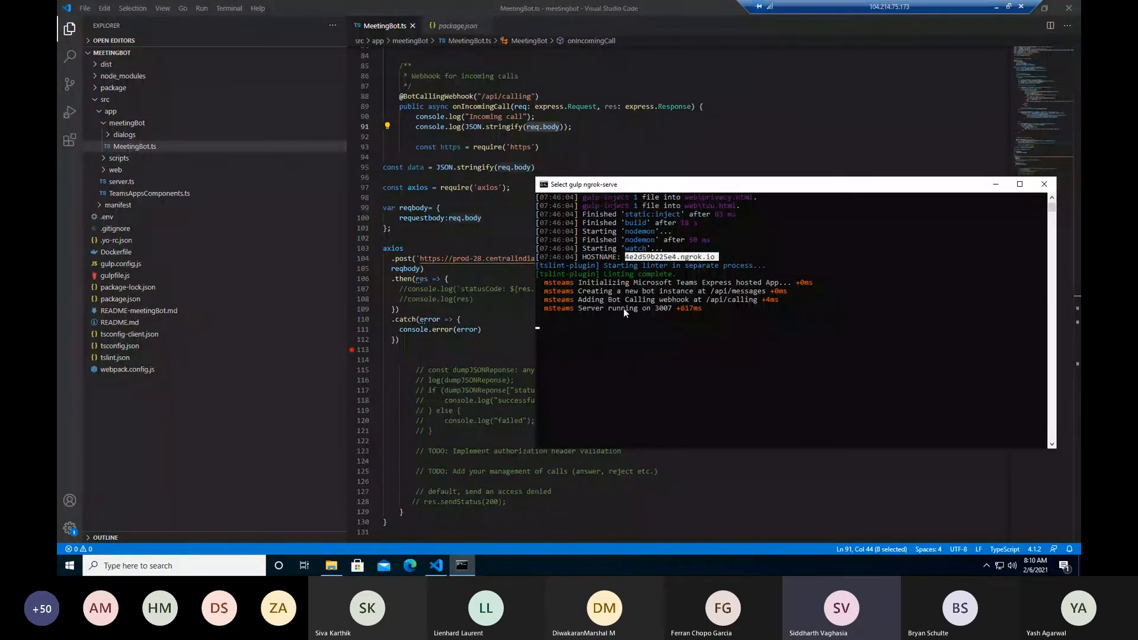
Switch to Power Automate in the browser, view the details page of the Send bot to meeting flow, and reopen the flow for editing.
{"action": "left_click", "coordinate": [996, 7]}
{"action": "left_click", "coordinate": [568, 563]}
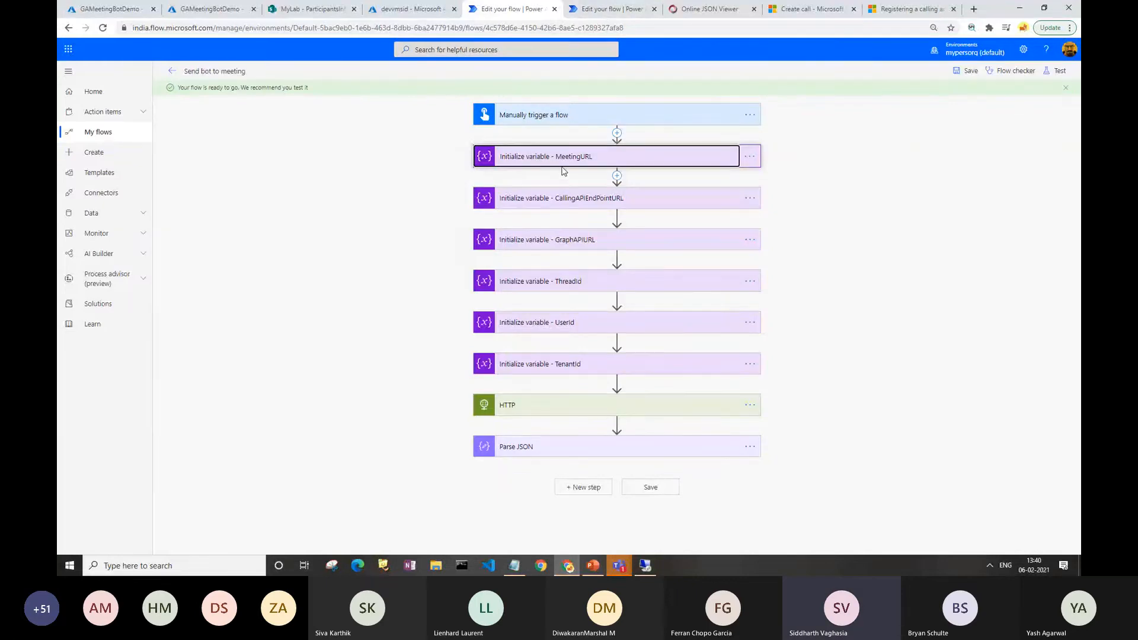
{"action": "left_click", "coordinate": [172, 70]}
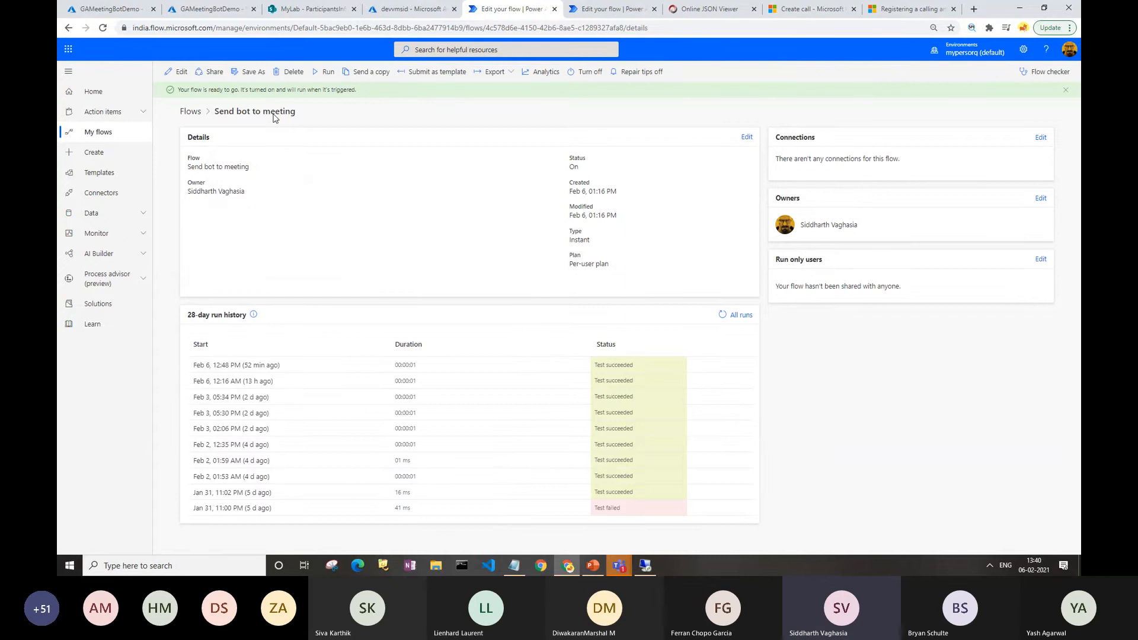
{"action": "left_click", "coordinate": [178, 72]}
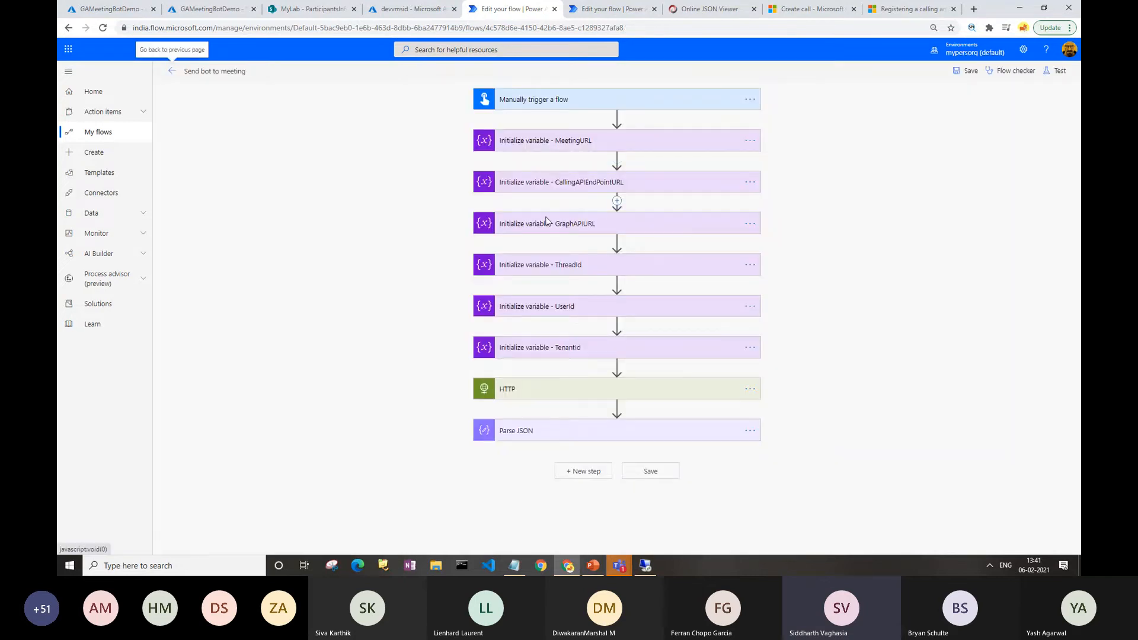
Expand the MeetingURL variable and highlight its full Teams meeting link and the thread ID portion within it.
{"action": "left_click", "coordinate": [566, 141]}
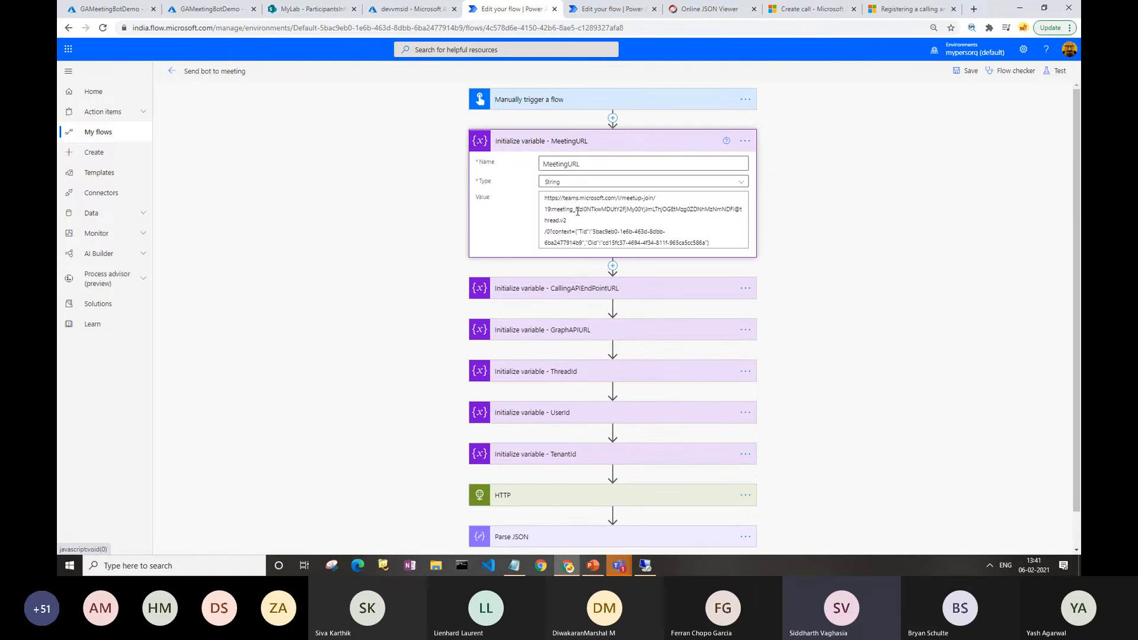
{"action": "left_click_drag", "start_coordinate": [544, 197], "coordinate": [720, 243]}
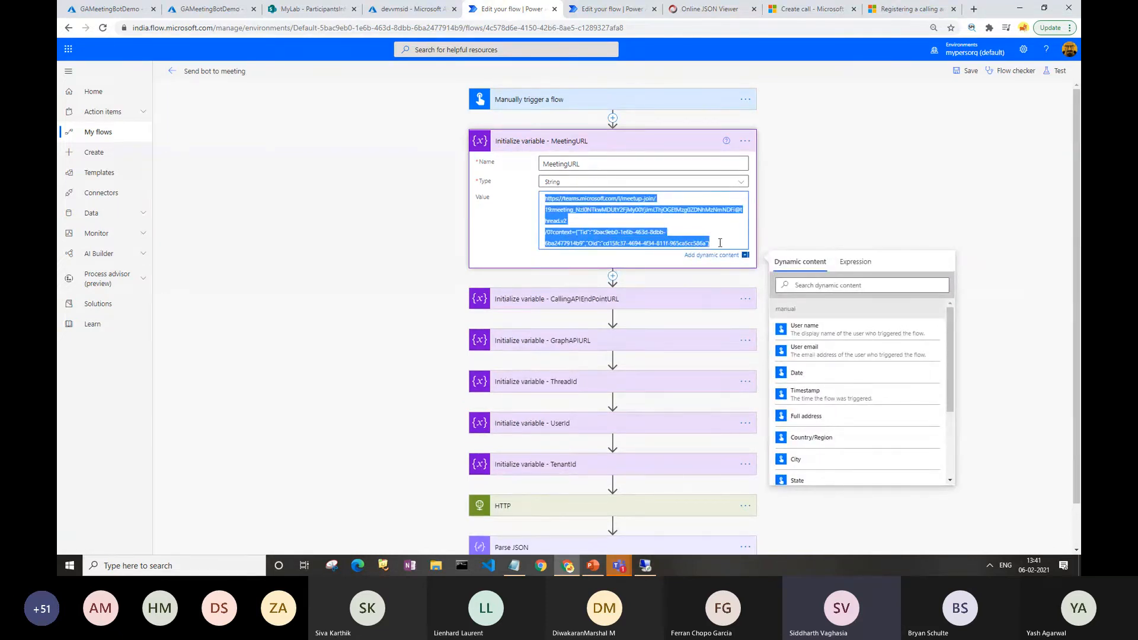
{"action": "scroll", "coordinate": [561, 110], "scroll_direction": "down", "scroll_amount": 1}
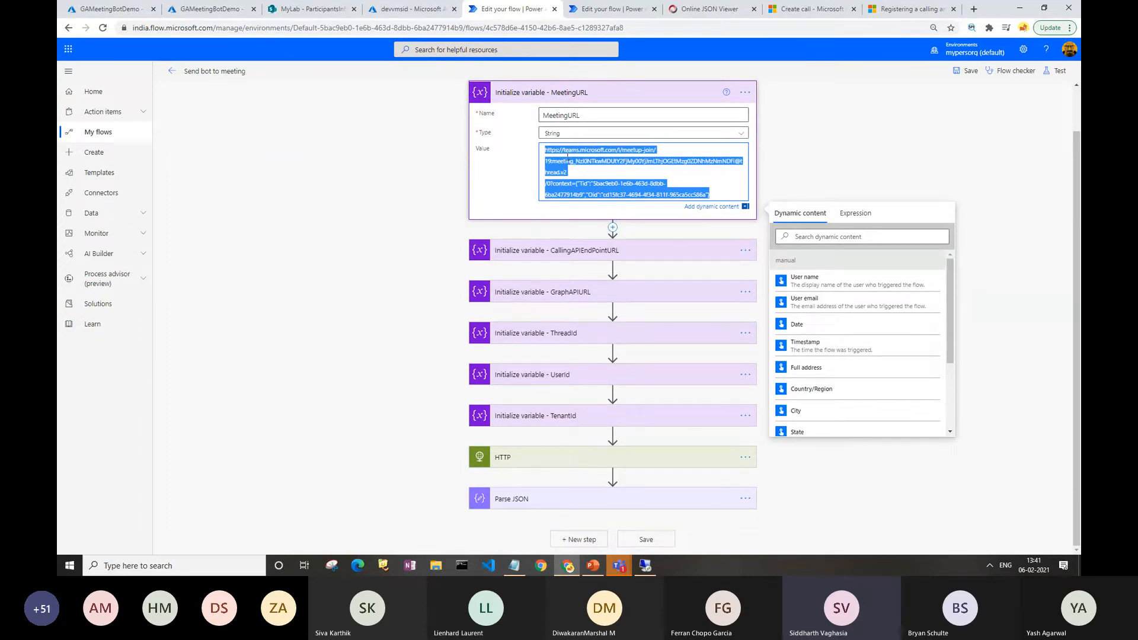
{"action": "left_click", "coordinate": [545, 150]}
{"action": "left_click_drag", "start_coordinate": [544, 150], "coordinate": [645, 174]}
{"action": "left_click", "coordinate": [619, 176]}
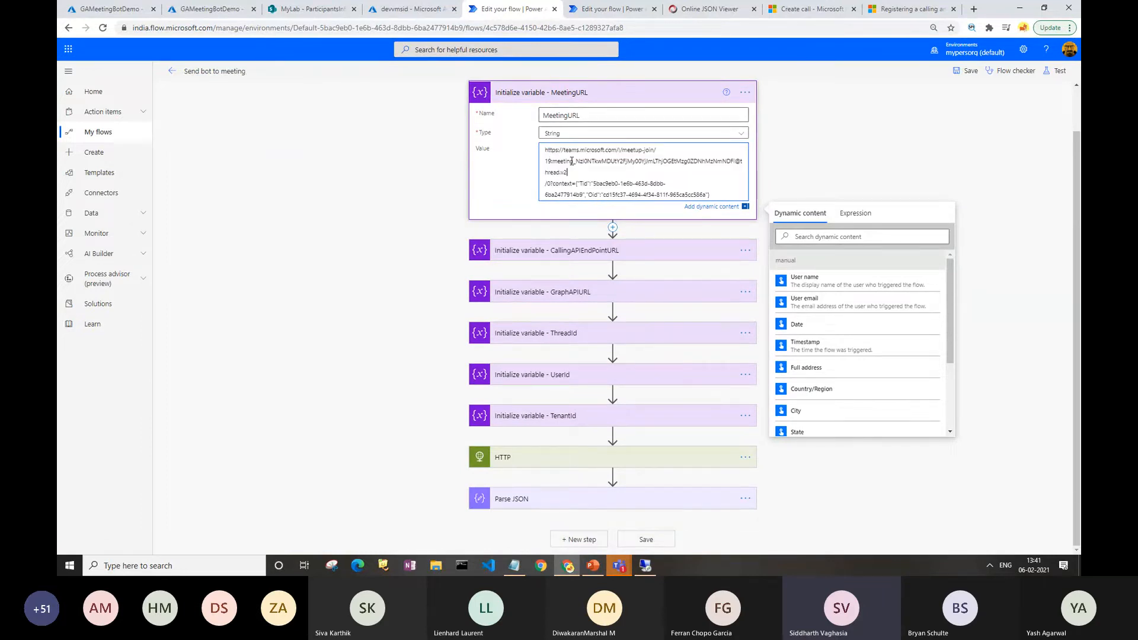
{"action": "mouse_move", "coordinate": [548, 161]}
{"action": "left_mouse_down"}
{"action": "mouse_move", "coordinate": [569, 173]}
{"action": "mouse_move", "coordinate": [654, 162]}
{"action": "mouse_move", "coordinate": [567, 173]}
{"action": "left_mouse_up"}
{"action": "left_click", "coordinate": [557, 161]}
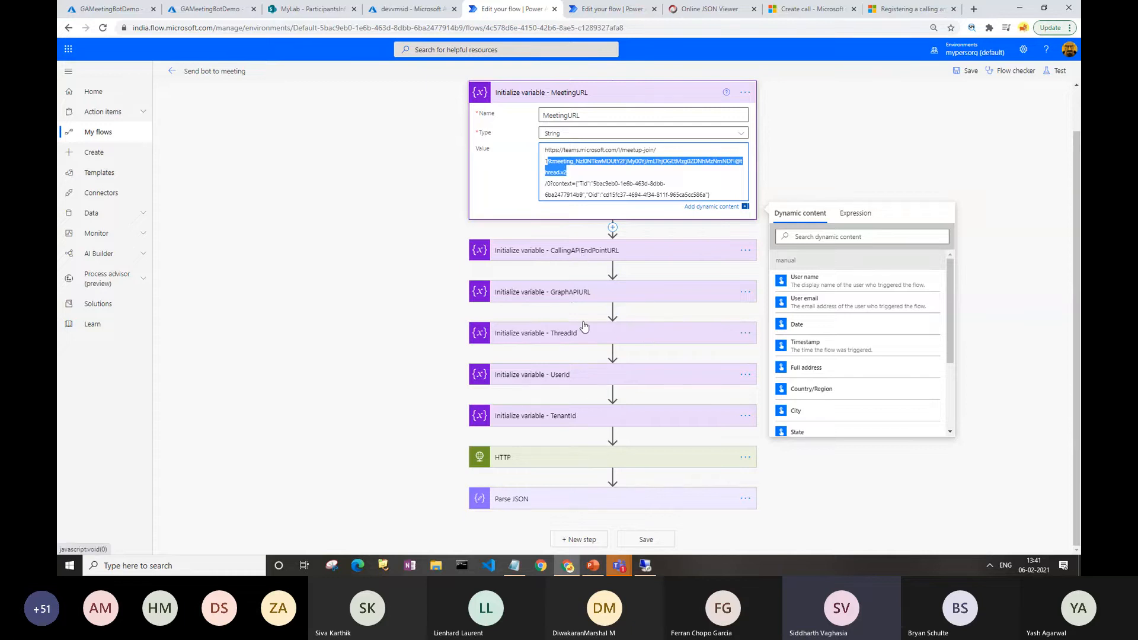
Expand the CallingAPIEndPointURL variable, highlight its value, and compare it with the host name in the remote session's console.
{"action": "left_click", "coordinate": [583, 251]}
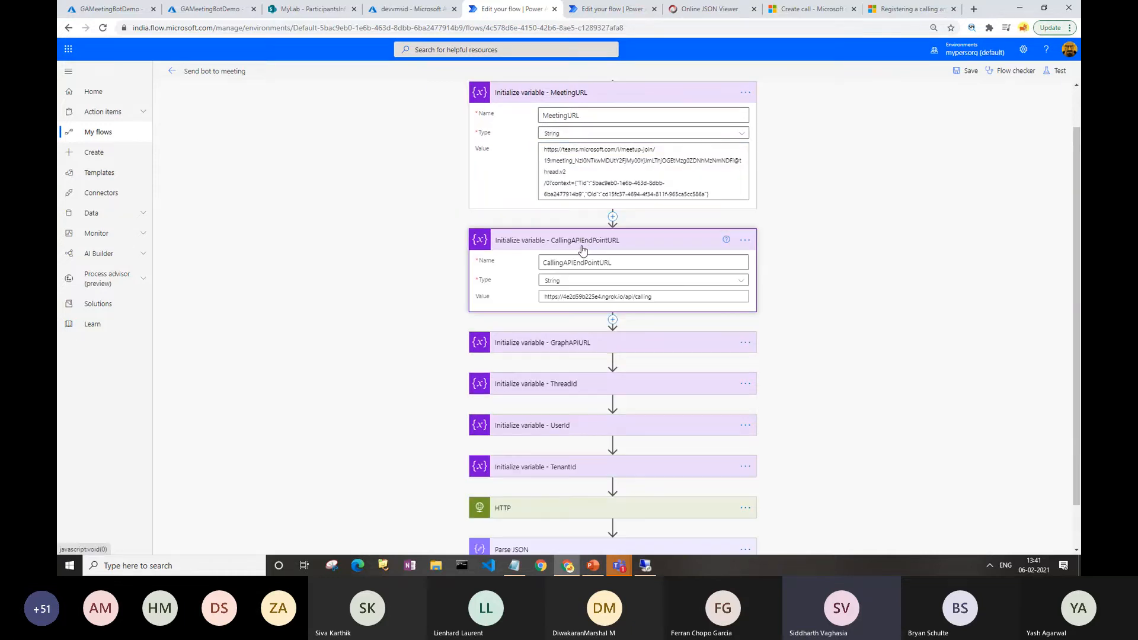
{"action": "left_click", "coordinate": [601, 297]}
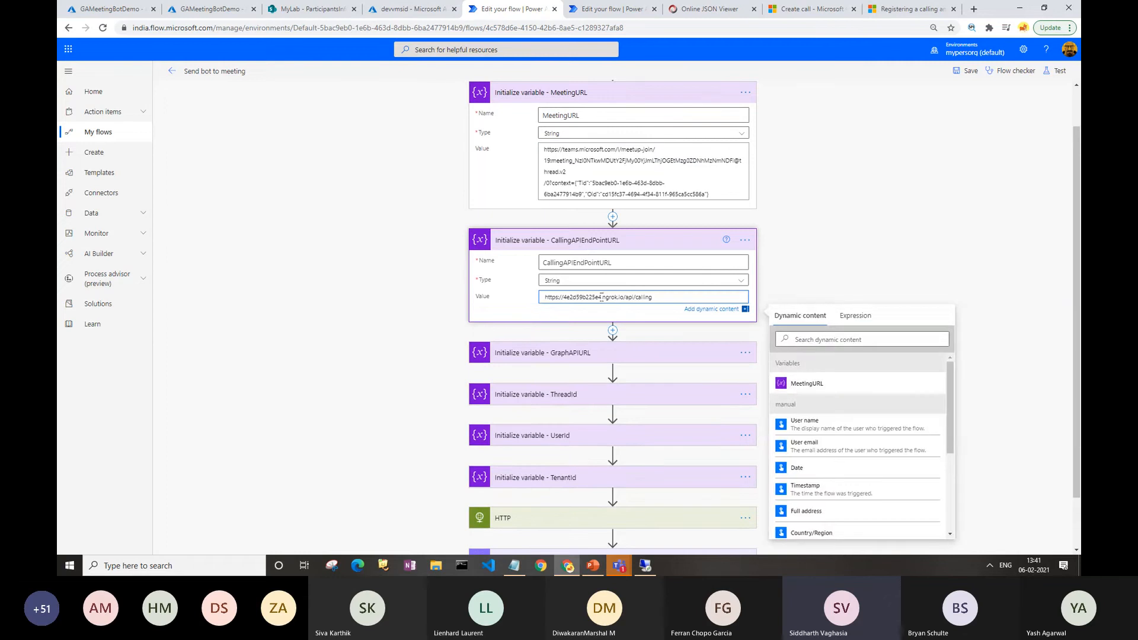
{"action": "left_click_drag", "start_coordinate": [654, 297], "coordinate": [542, 297]}
{"action": "left_click", "coordinate": [646, 565]}
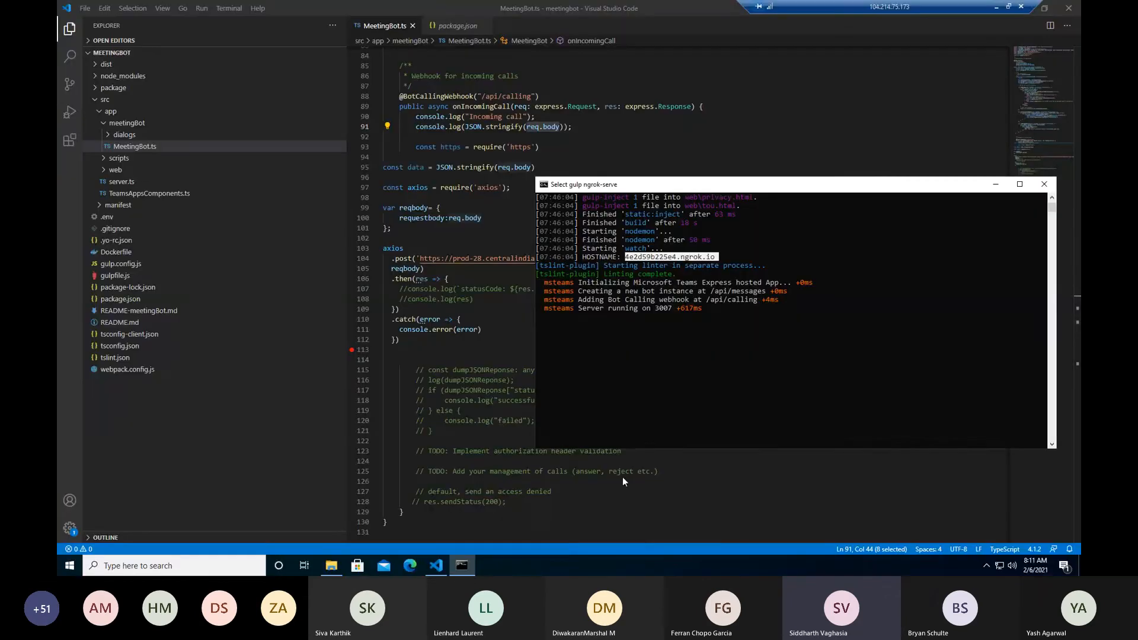
{"action": "left_click", "coordinate": [997, 9]}
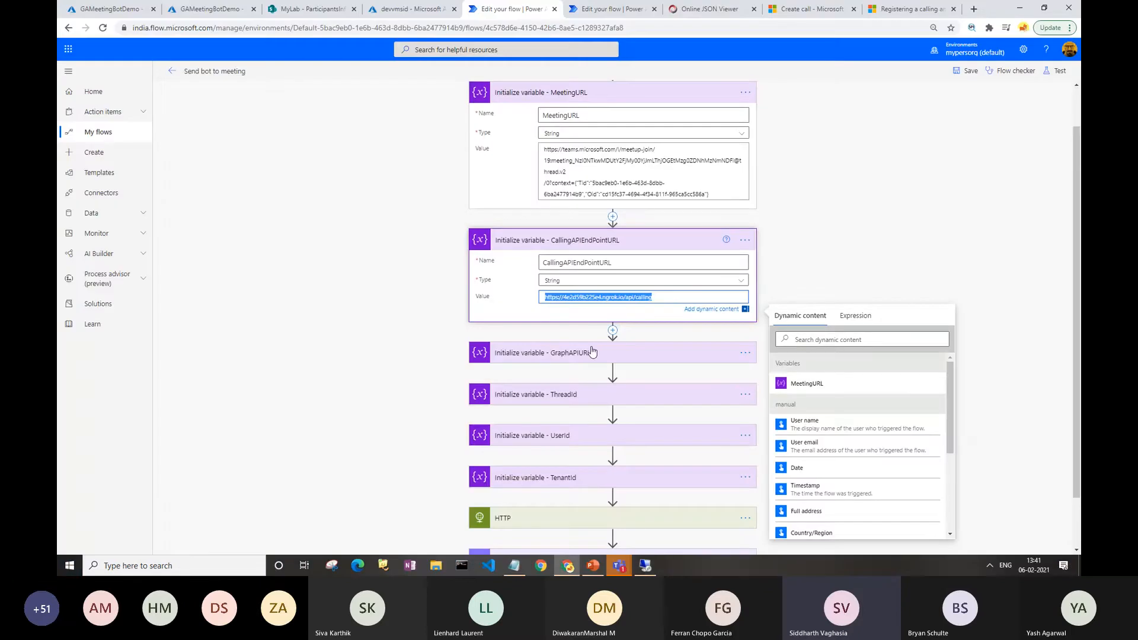
Check the calling webhook on the Azure GAMeetingBotDemo Channels page and return to the Send bot to meeting flow.
{"action": "left_click", "coordinate": [190, 12]}
{"action": "left_click", "coordinate": [125, 11]}
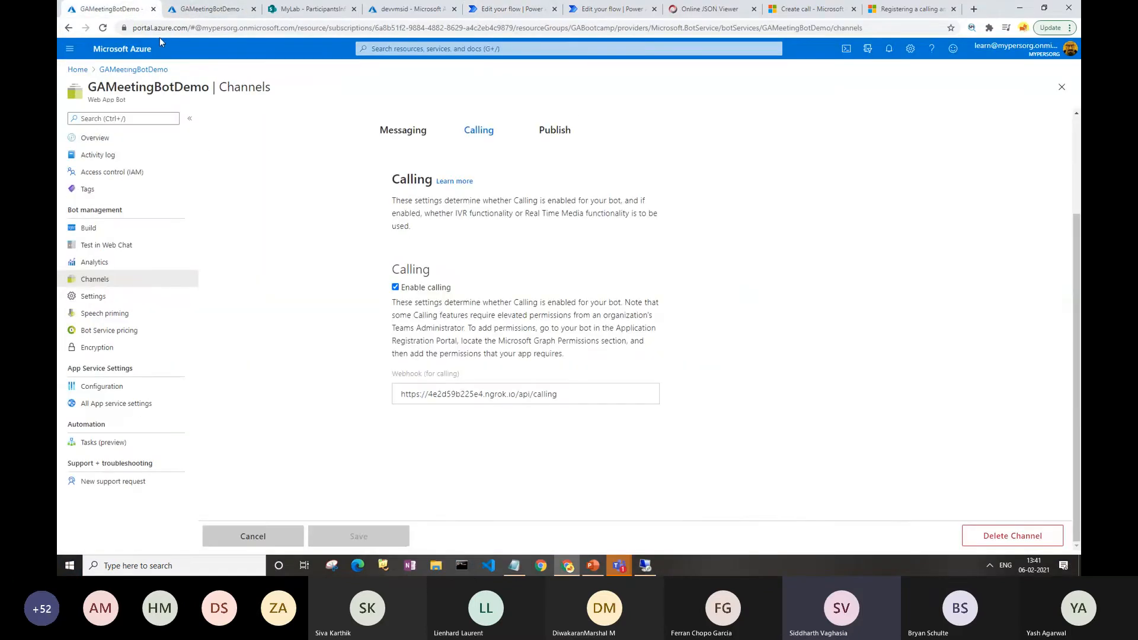
{"action": "left_click_drag", "start_coordinate": [427, 394], "coordinate": [484, 394]}
{"action": "left_click", "coordinate": [503, 10]}
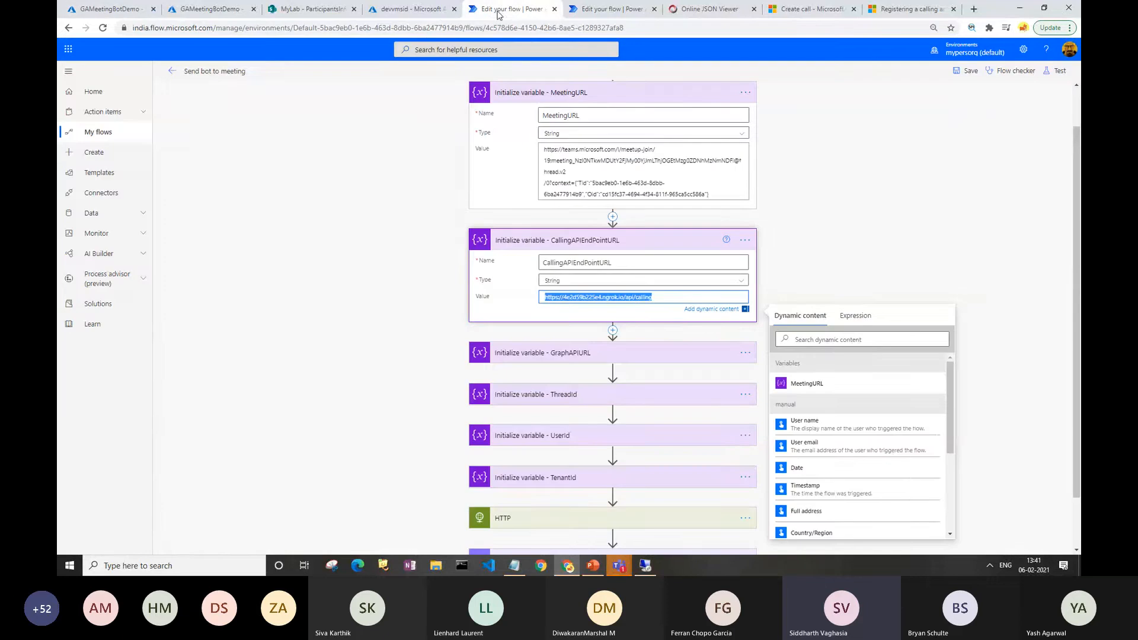
Collapse the expanded variable actions and run a manual test of the Send bot to meeting flow.
{"action": "left_click", "coordinate": [553, 94]}
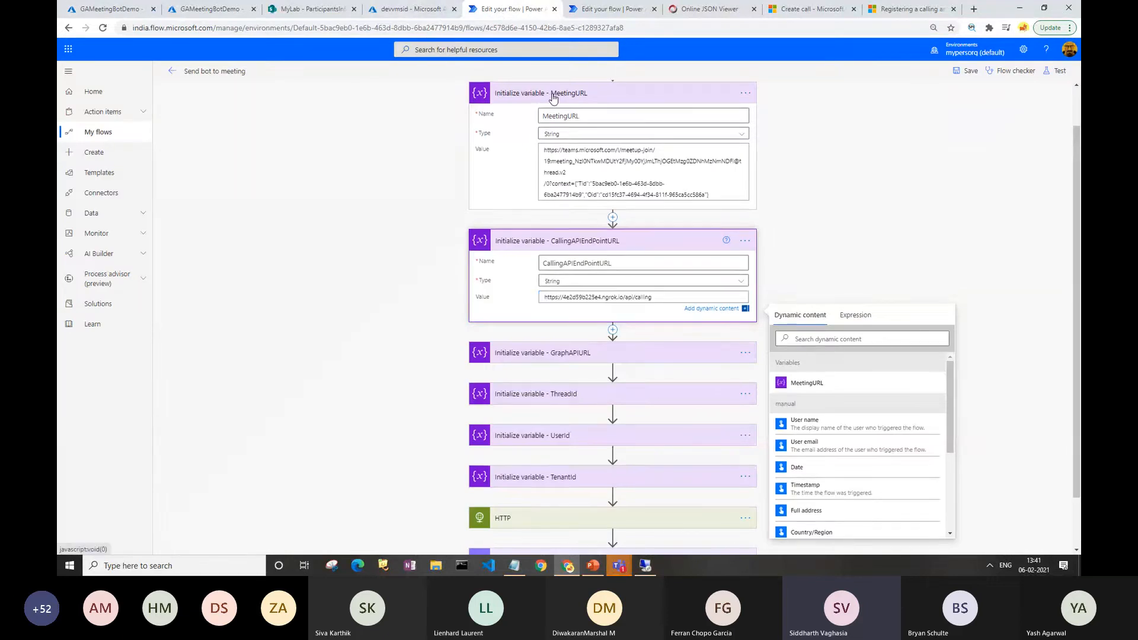
{"action": "left_click", "coordinate": [557, 188]}
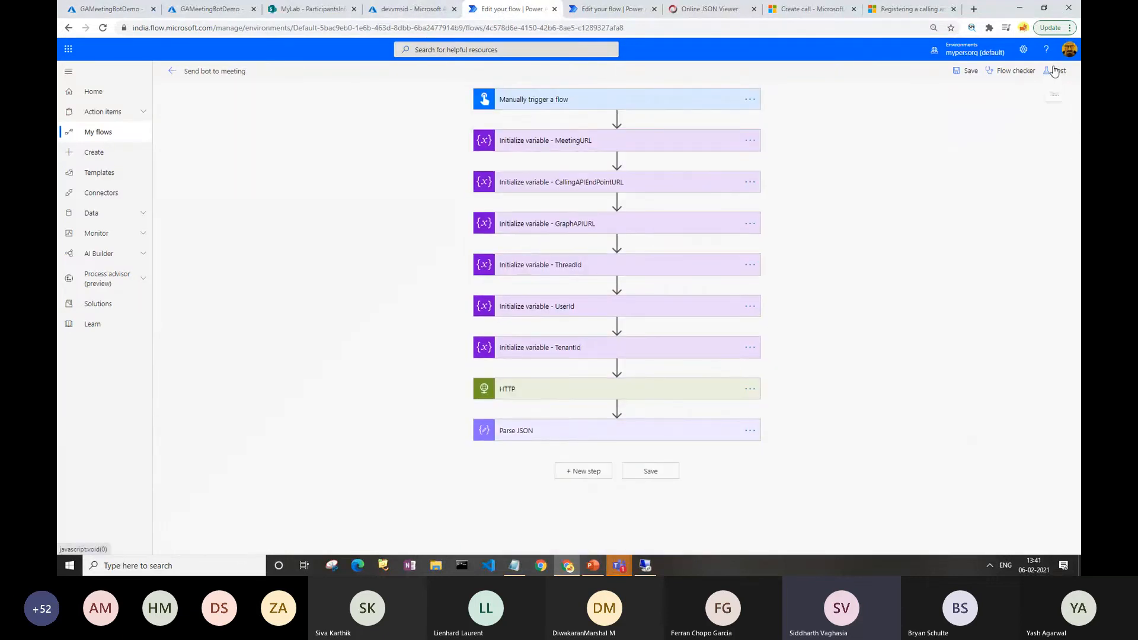
{"action": "left_click", "coordinate": [1055, 71]}
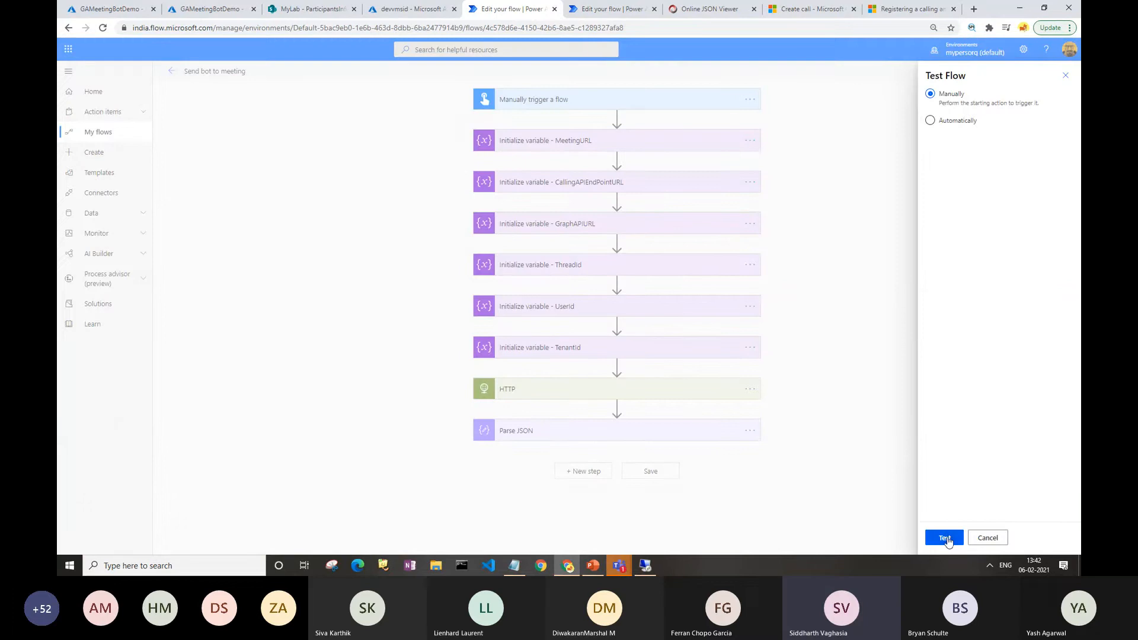
{"action": "left_click", "coordinate": [948, 539]}
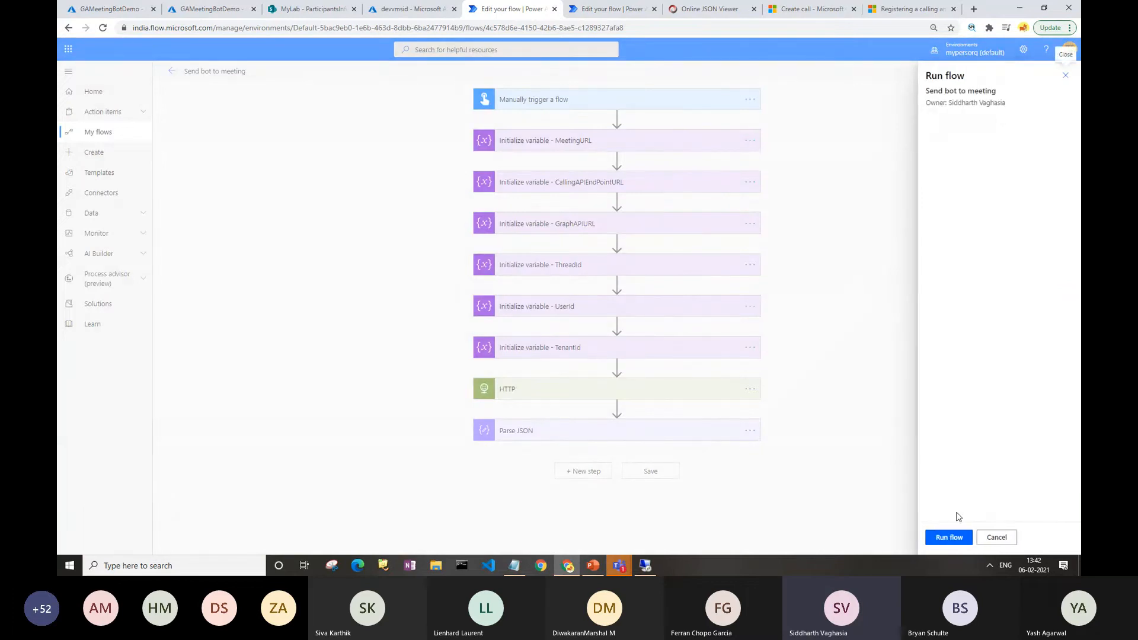
{"action": "left_click", "coordinate": [947, 537]}
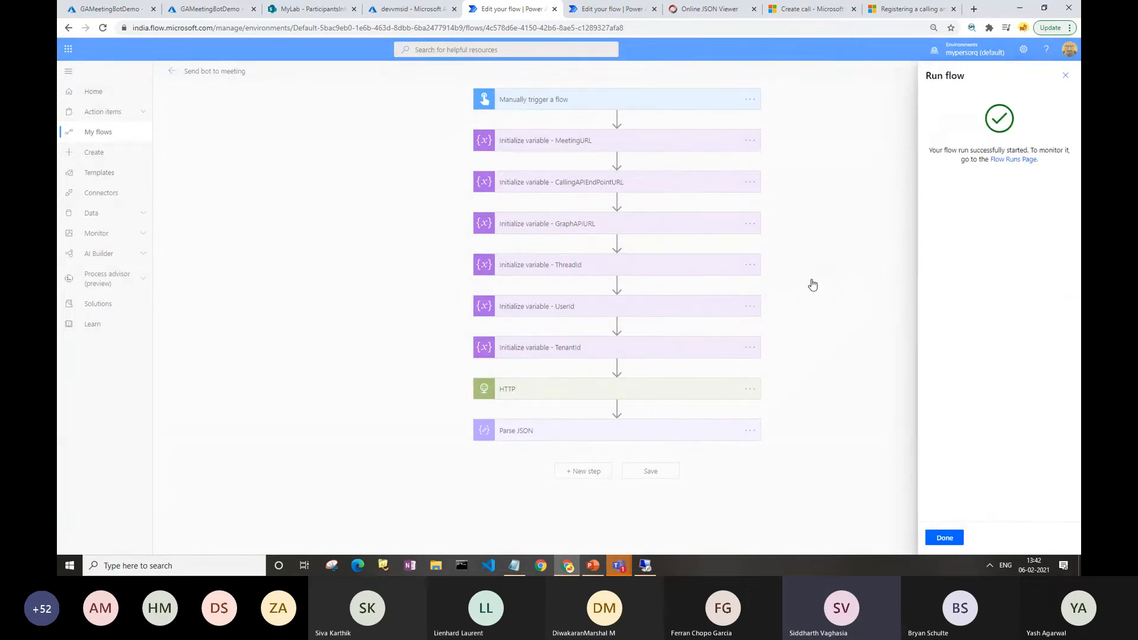
{"action": "left_click", "coordinate": [945, 538]}
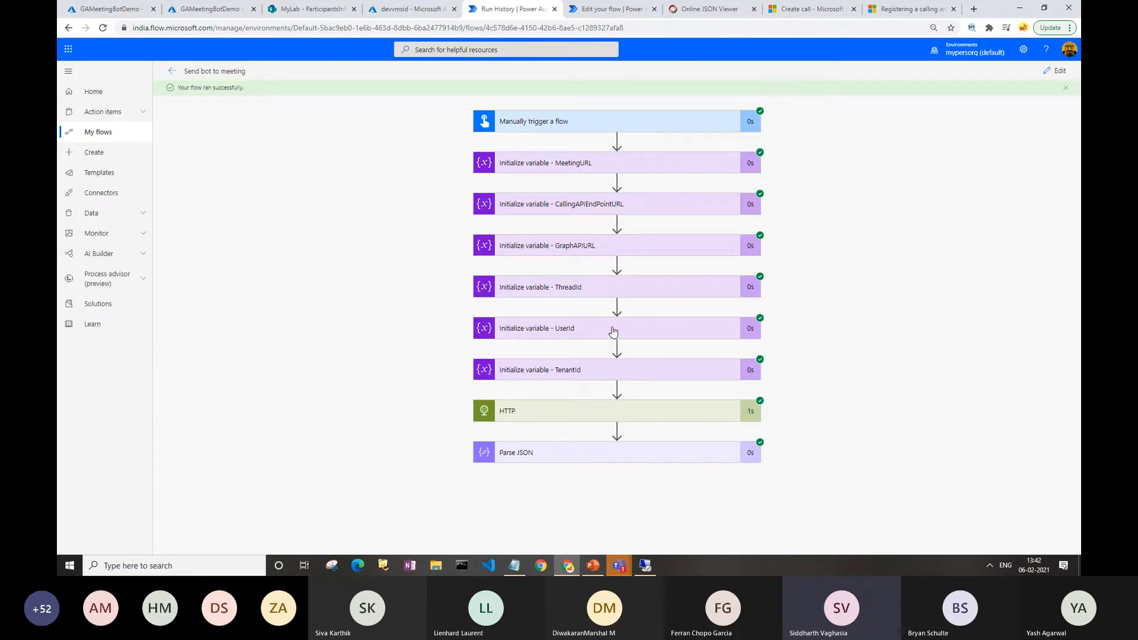
Expand the HTTP action in the run results and examine its request body through the chatInfo section.
{"action": "left_click", "coordinate": [563, 402]}
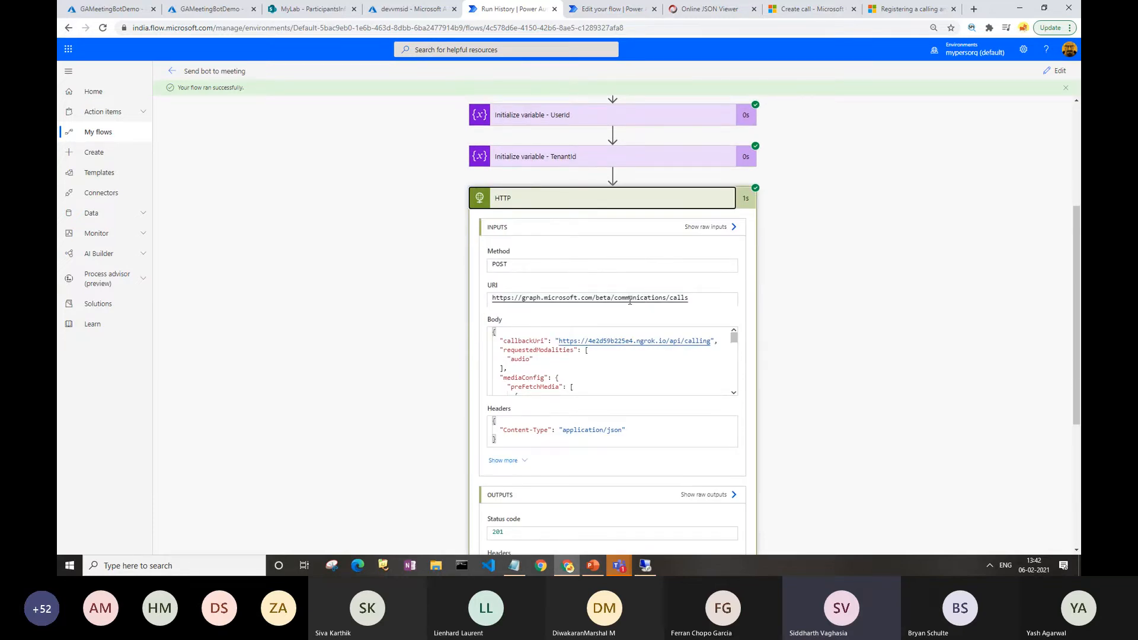
{"action": "scroll", "coordinate": [579, 332], "scroll_direction": "down", "scroll_amount": 3}
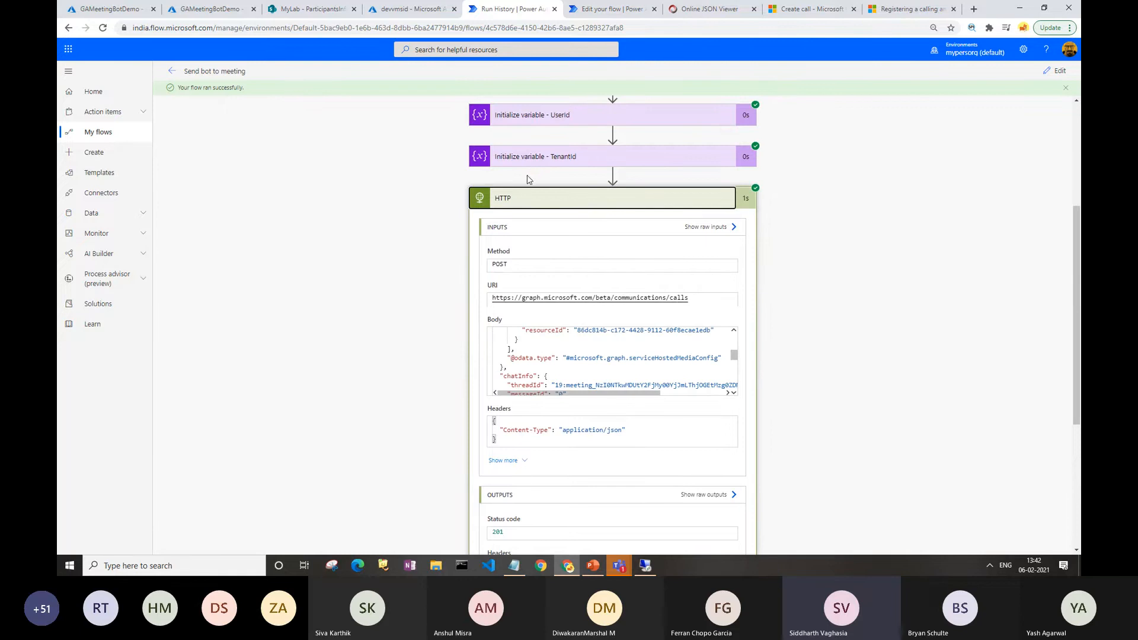
Switch to the remote session's gulp ngrok-serve console, clear the text selection, and reposition its window to watch for incoming calls.
{"action": "left_click", "coordinate": [644, 566]}
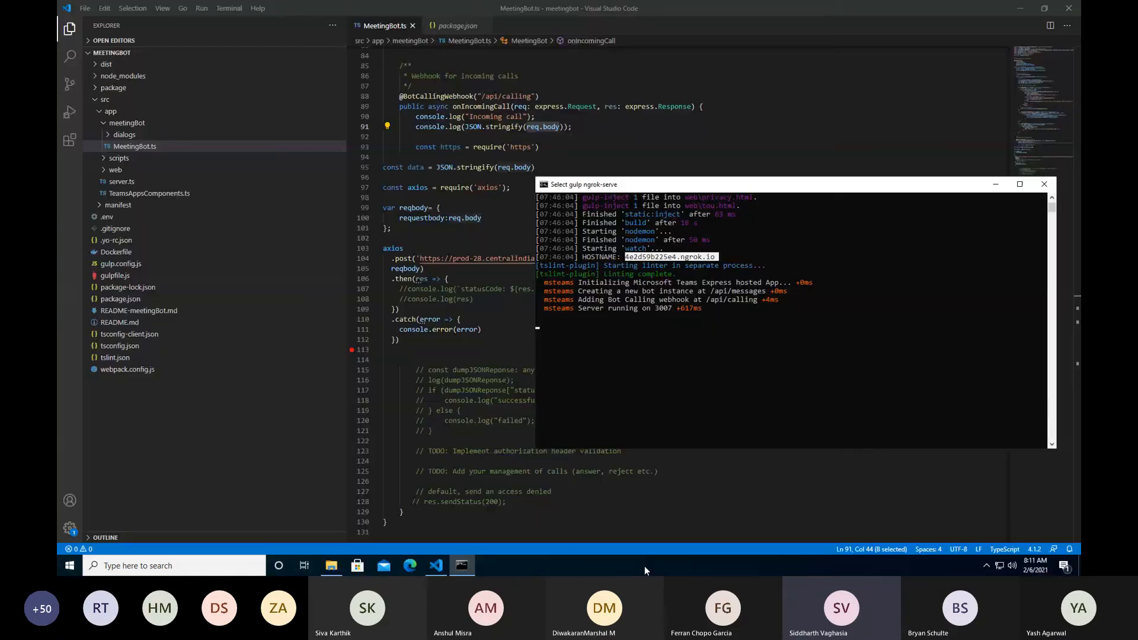
{"action": "left_click", "coordinate": [638, 316]}
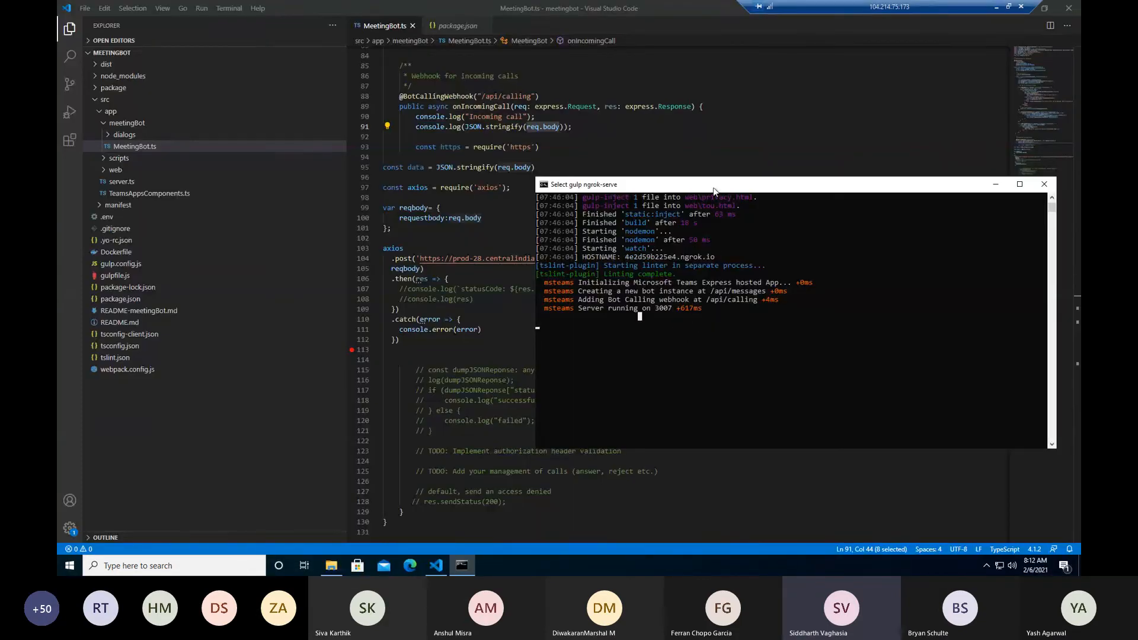
{"action": "left_click_drag", "start_coordinate": [717, 184], "coordinate": [665, 176]}
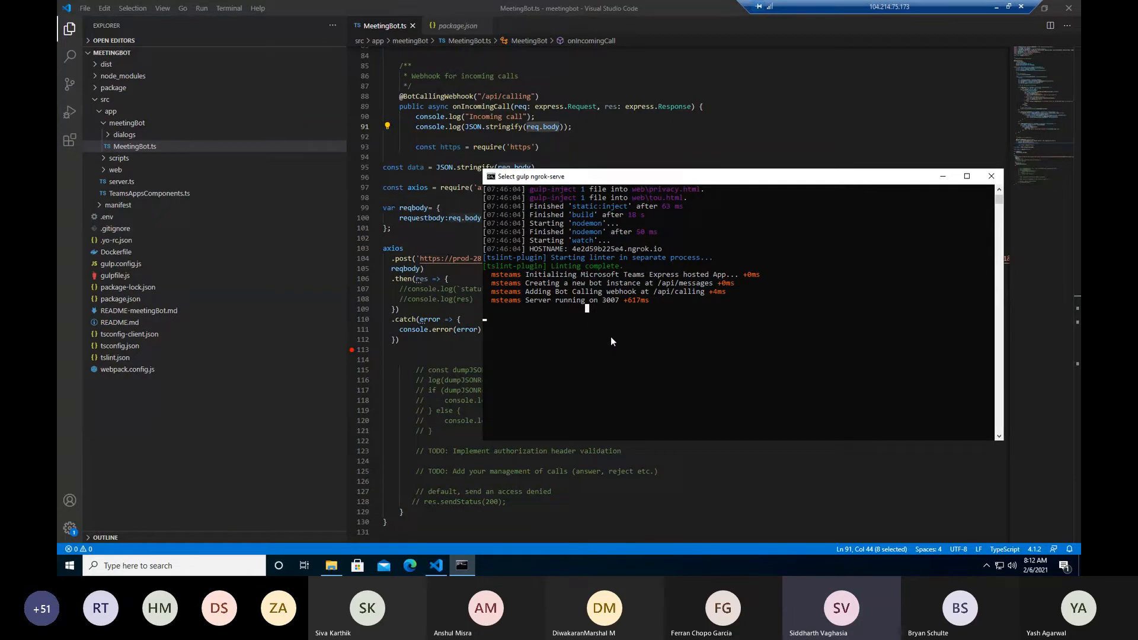
Resume the paused gulp ngrok-serve console output and select the JSON payload logged under Incoming call.
{"action": "left_click", "coordinate": [592, 301]}
{"action": "left_click", "coordinate": [654, 326]}
{"action": "key", "text": "Return"}
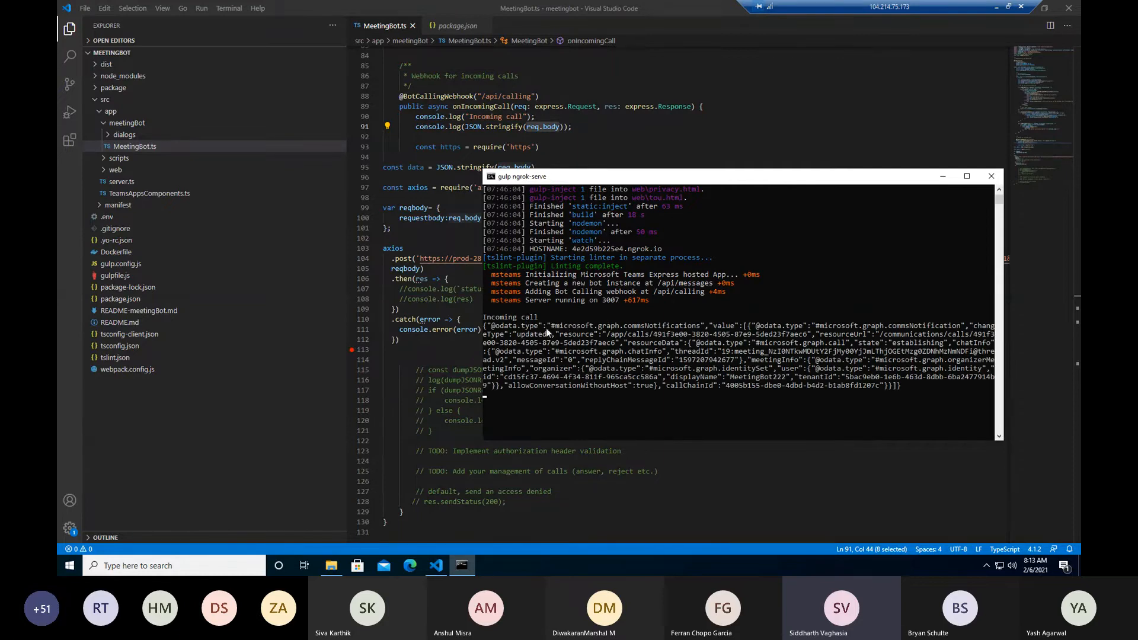
{"action": "left_click", "coordinate": [485, 326]}
{"action": "left_click_drag", "start_coordinate": [567, 375], "coordinate": [905, 385]}
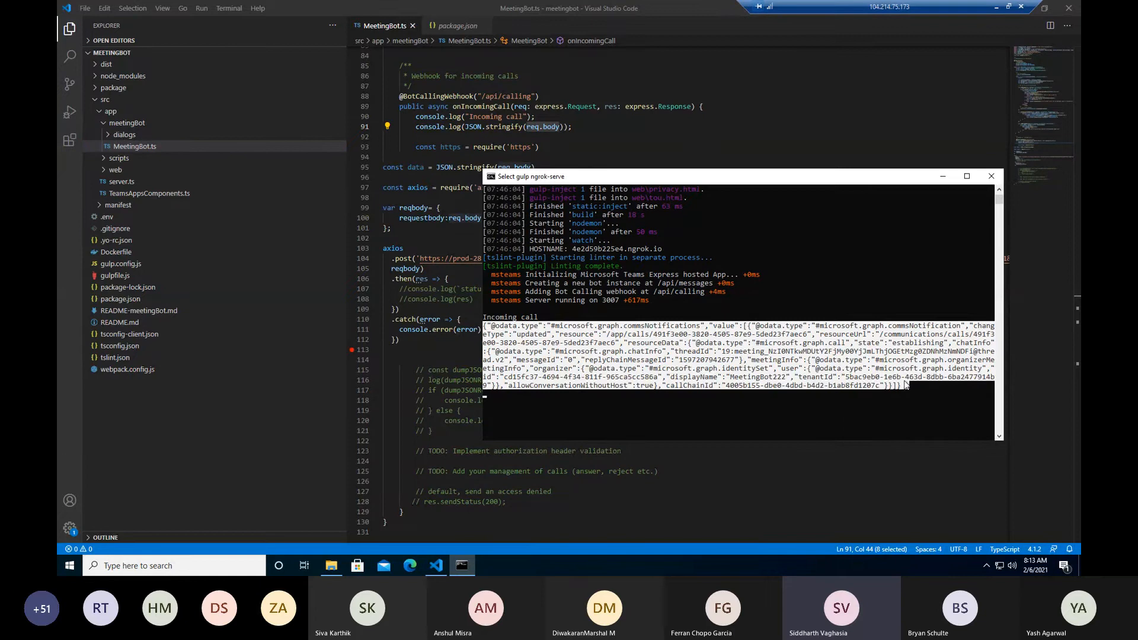
Highlight the call's state value in the logged incoming-call payload and check the console for further notifications.
{"action": "left_click", "coordinate": [877, 344]}
{"action": "left_click_drag", "start_coordinate": [894, 343], "coordinate": [940, 344]}
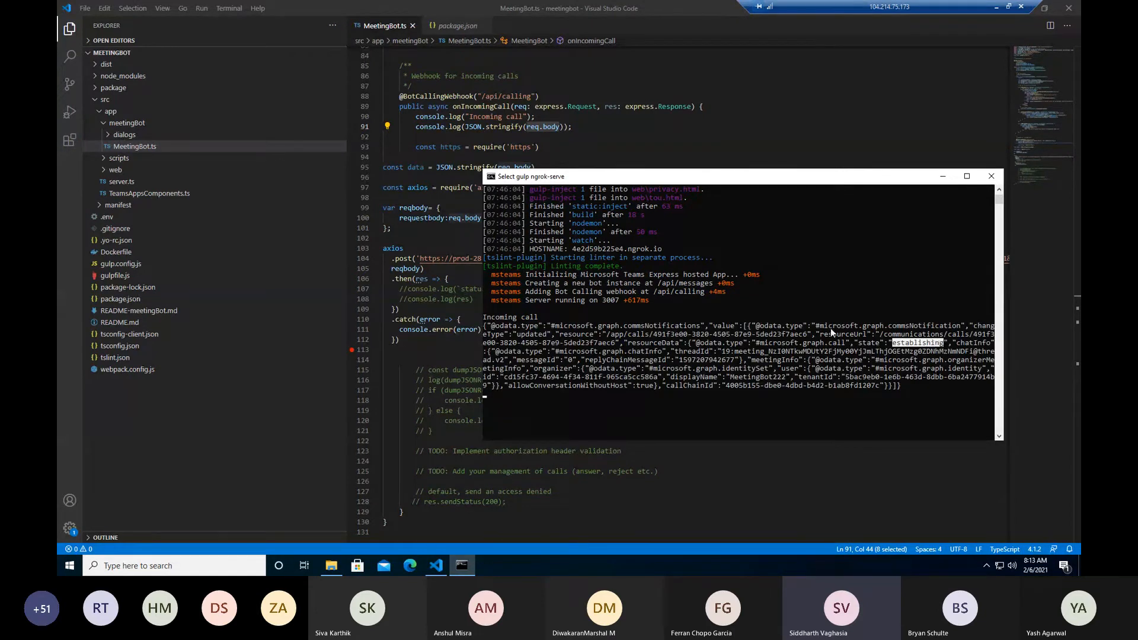
{"action": "scroll", "coordinate": [796, 312], "scroll_direction": "down", "scroll_amount": 2}
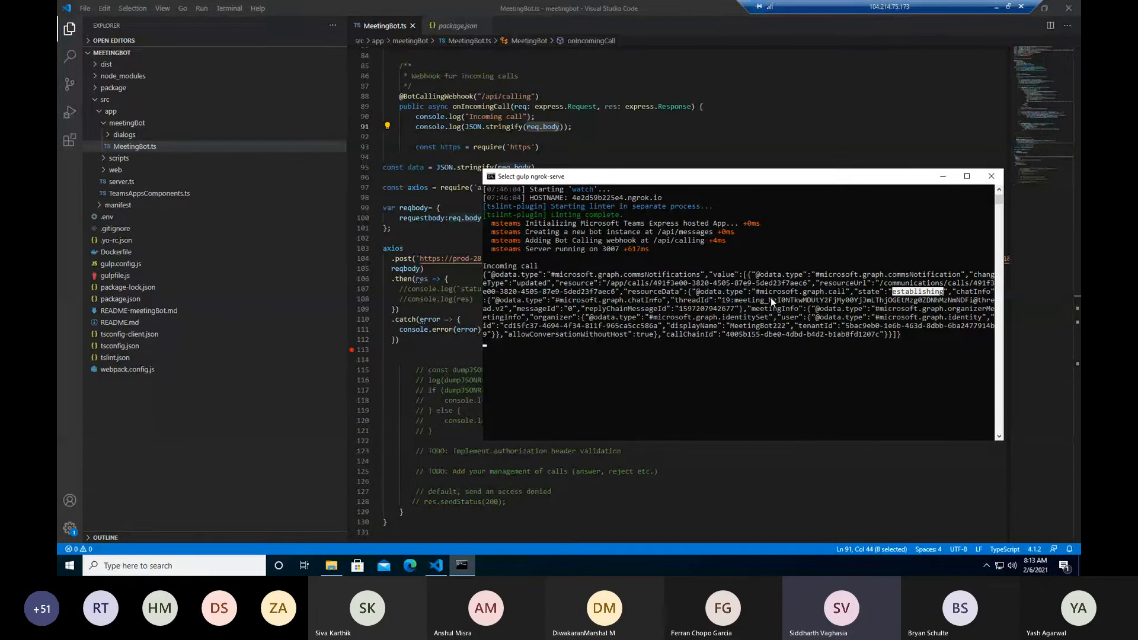
{"action": "left_click", "coordinate": [681, 325]}
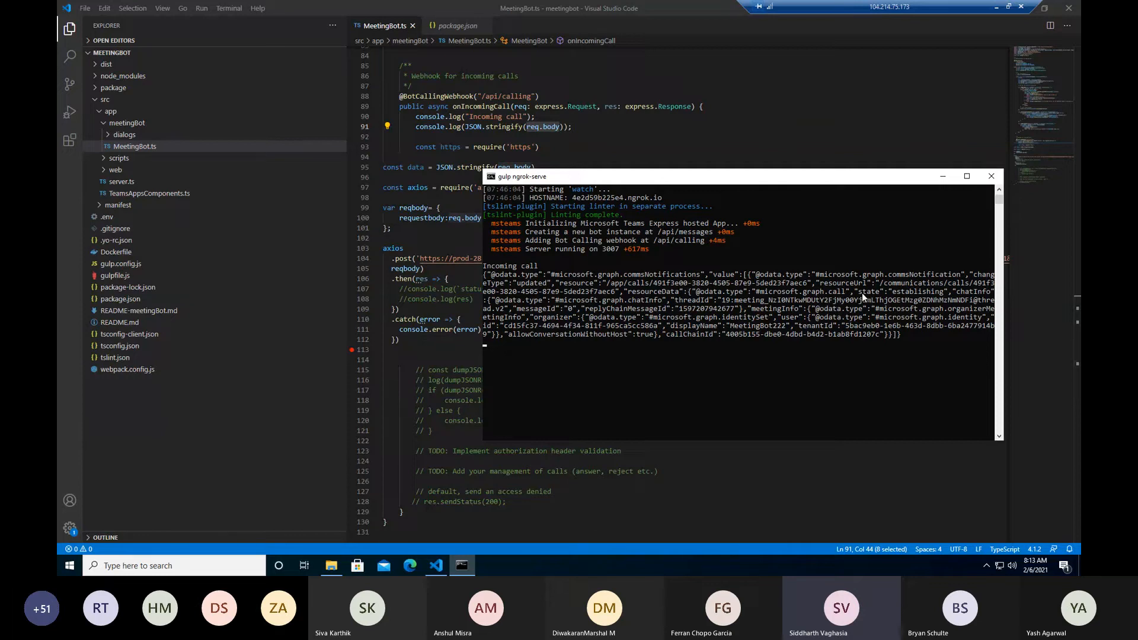
{"action": "left_click_drag", "start_coordinate": [892, 292], "coordinate": [940, 292]}
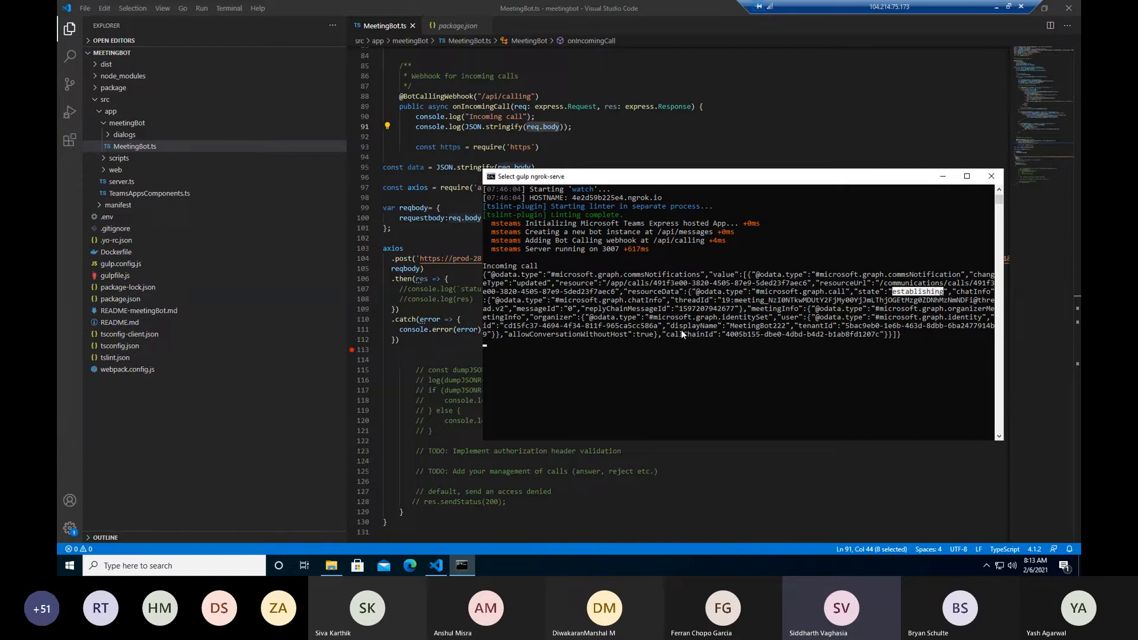
{"action": "scroll", "coordinate": [681, 330], "scroll_direction": "down", "scroll_amount": 1}
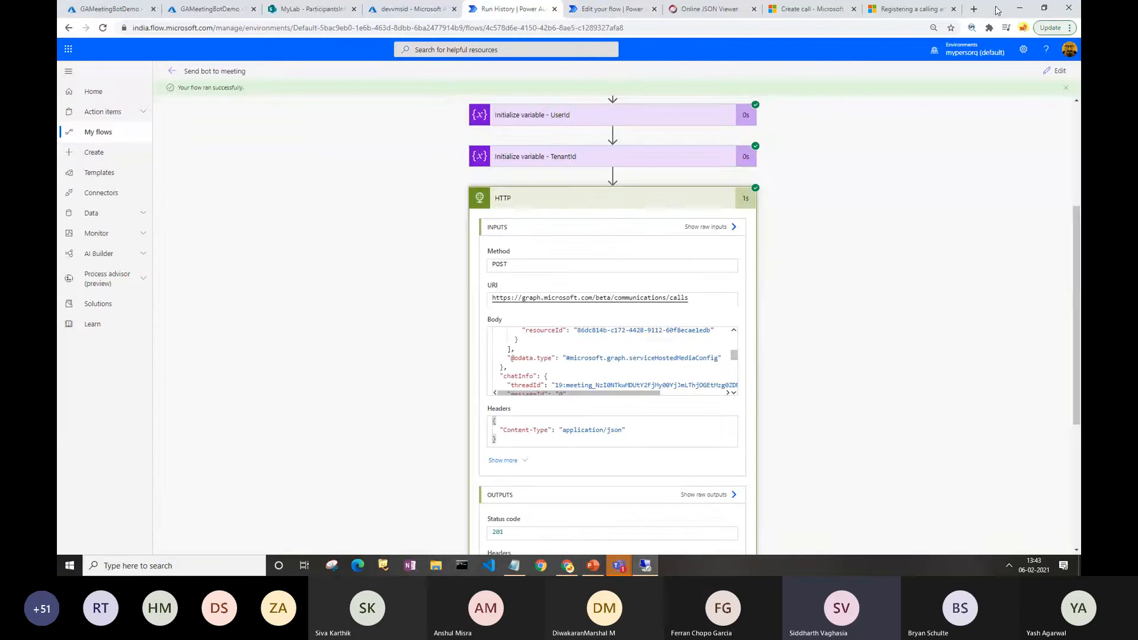
Refresh the Add Partipicants to List flow's run history, inspect its latest run, and return to the flow details.
{"action": "left_click", "coordinate": [611, 8]}
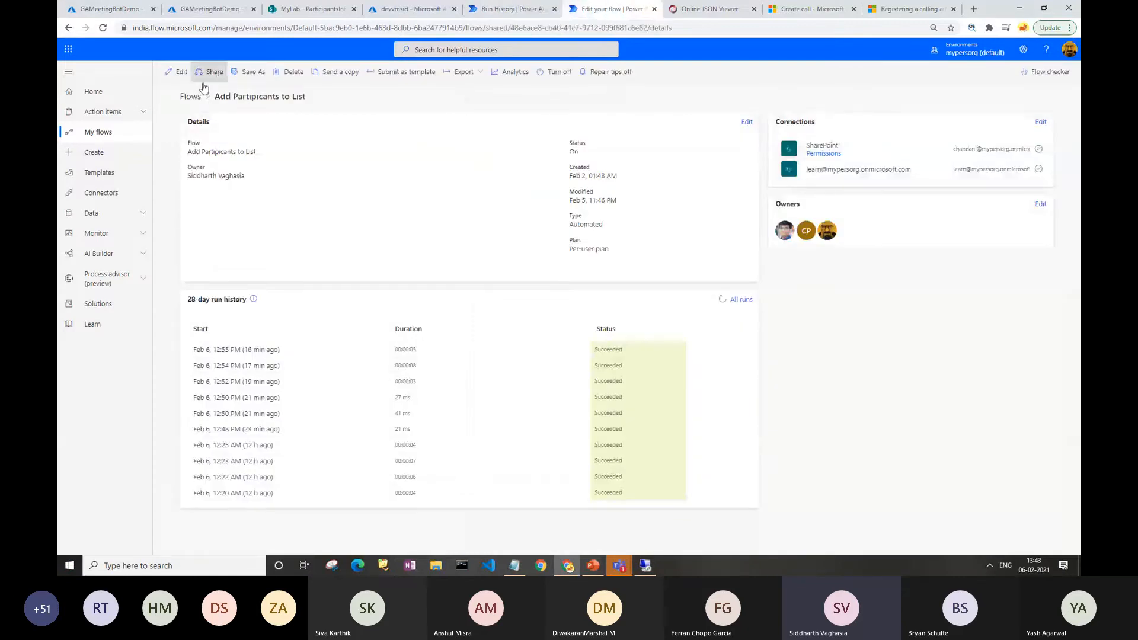
{"action": "left_click", "coordinate": [722, 299]}
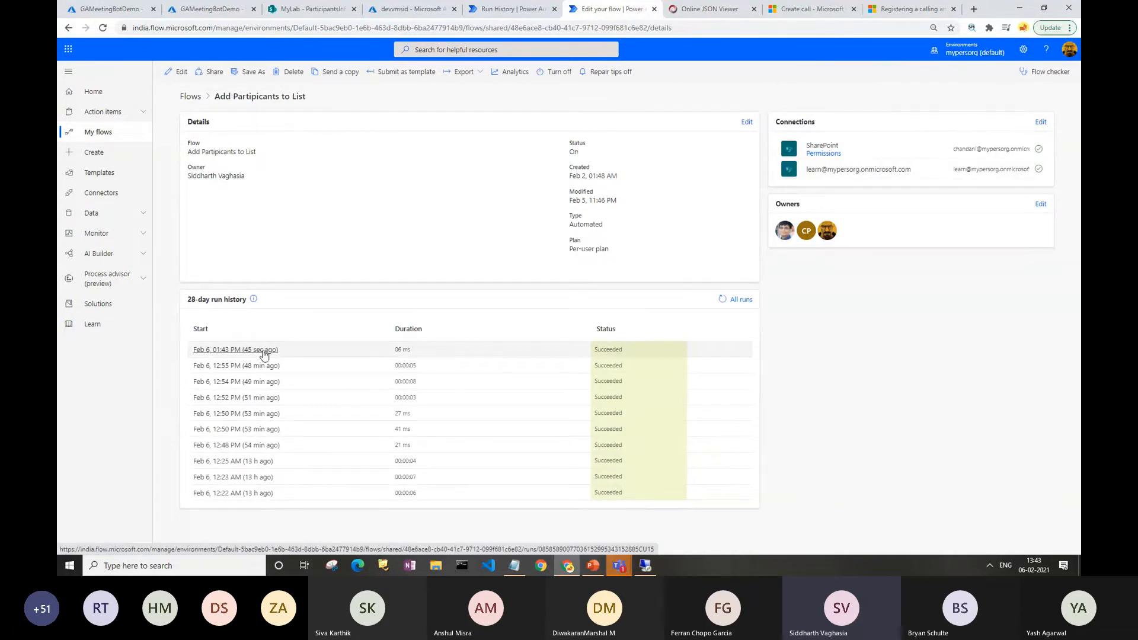
{"action": "left_click", "coordinate": [264, 353]}
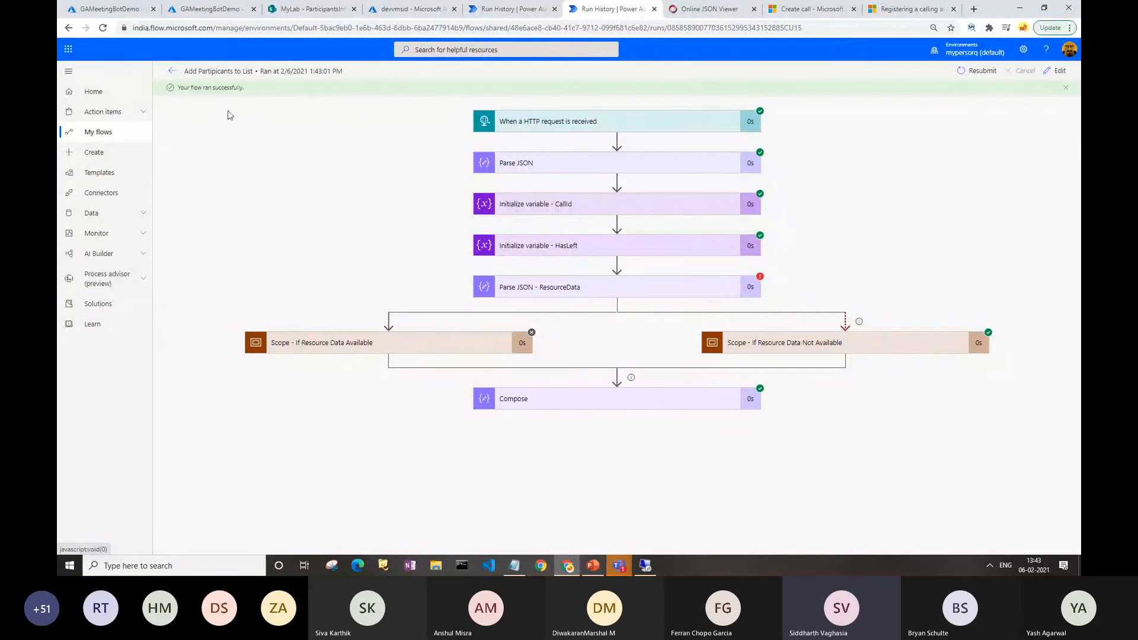
{"action": "left_click", "coordinate": [172, 72]}
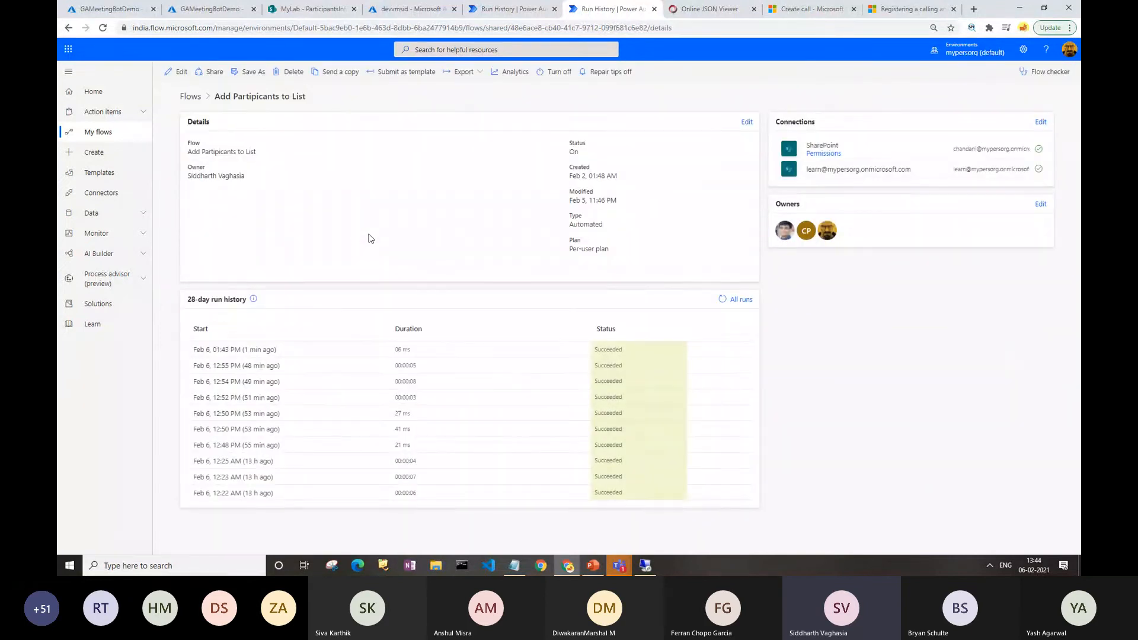
Resume the remote console output and highlight the call state values in the two most recent incoming-call notifications.
{"action": "left_click", "coordinate": [644, 565]}
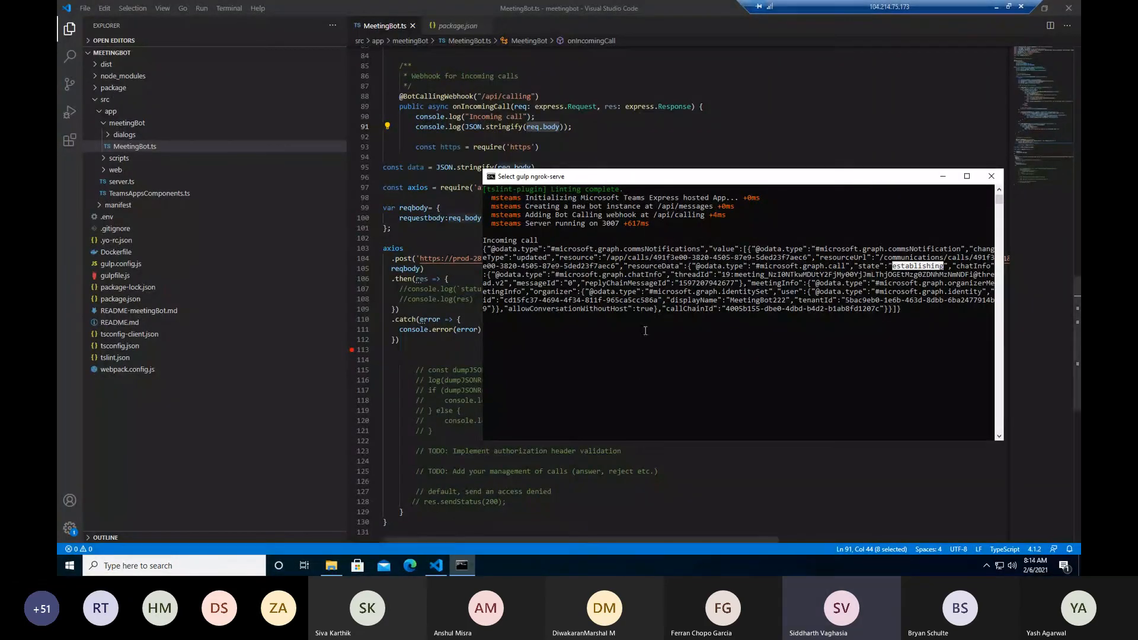
{"action": "key", "text": "Return"}
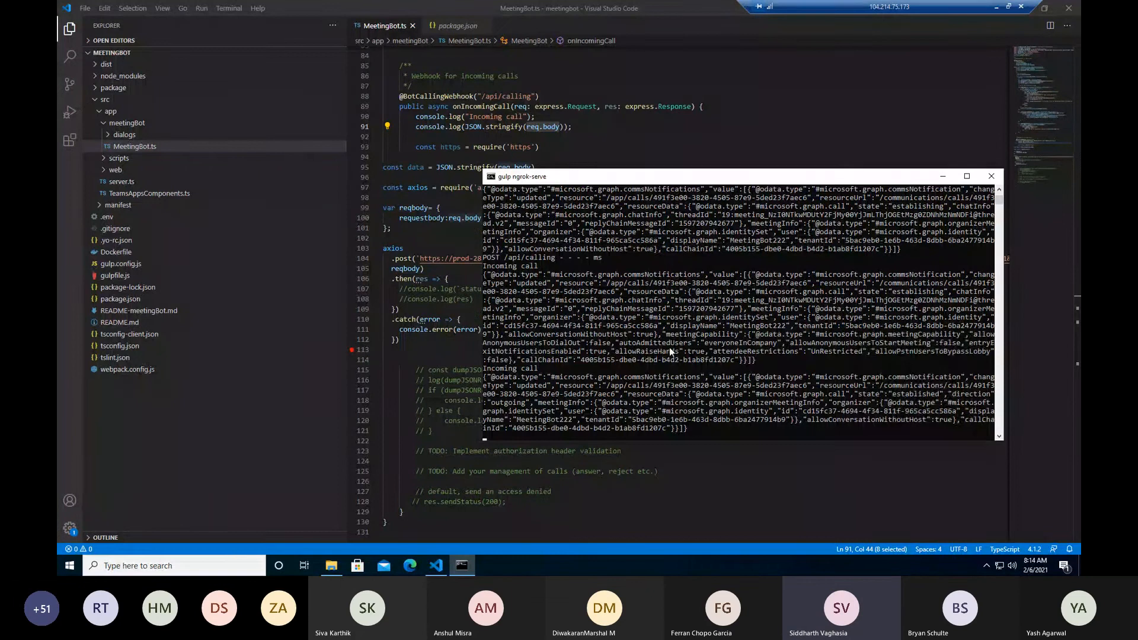
{"action": "scroll", "coordinate": [655, 338], "scroll_direction": "up", "scroll_amount": 1}
{"action": "scroll", "coordinate": [831, 311], "scroll_direction": "down", "scroll_amount": 1}
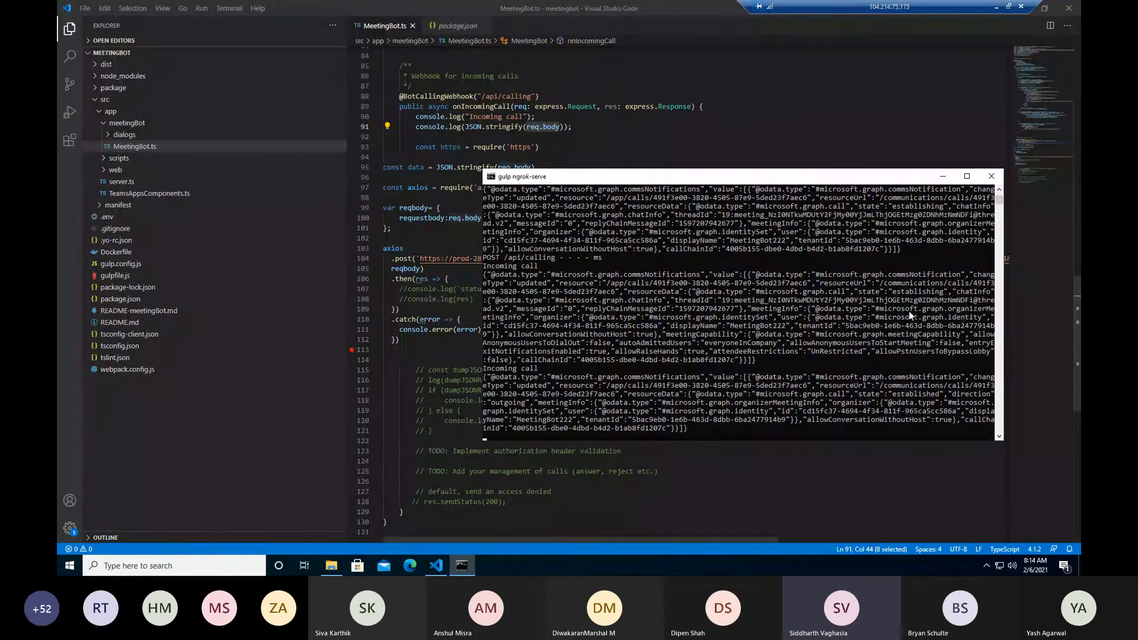
{"action": "left_click_drag", "start_coordinate": [893, 291], "coordinate": [939, 297]}
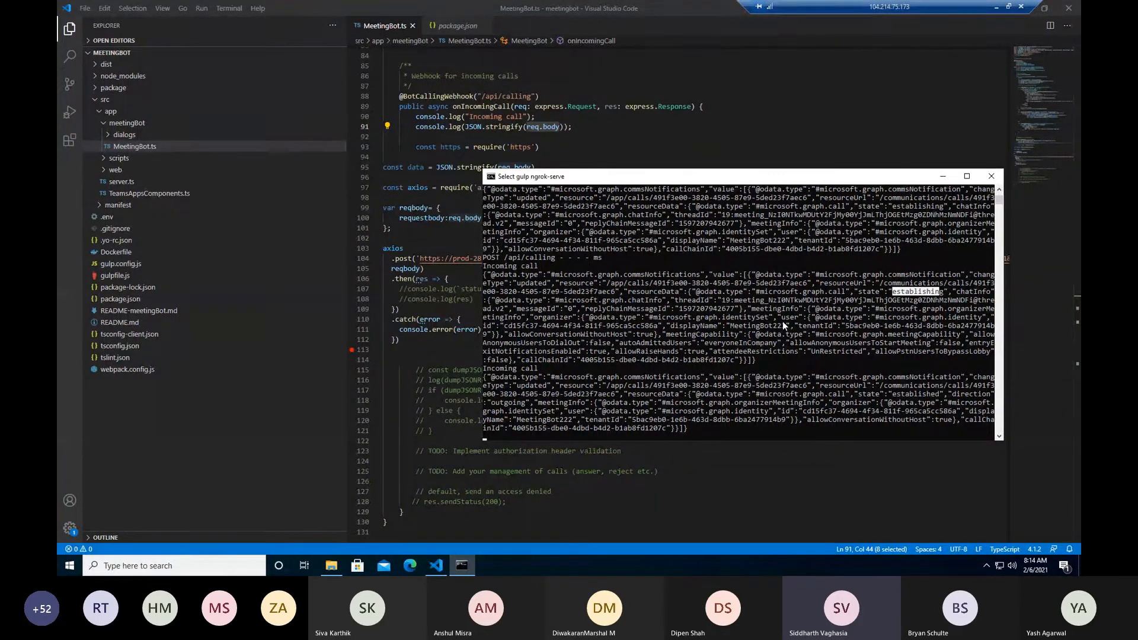
{"action": "scroll", "coordinate": [782, 321], "scroll_direction": "down", "scroll_amount": 2}
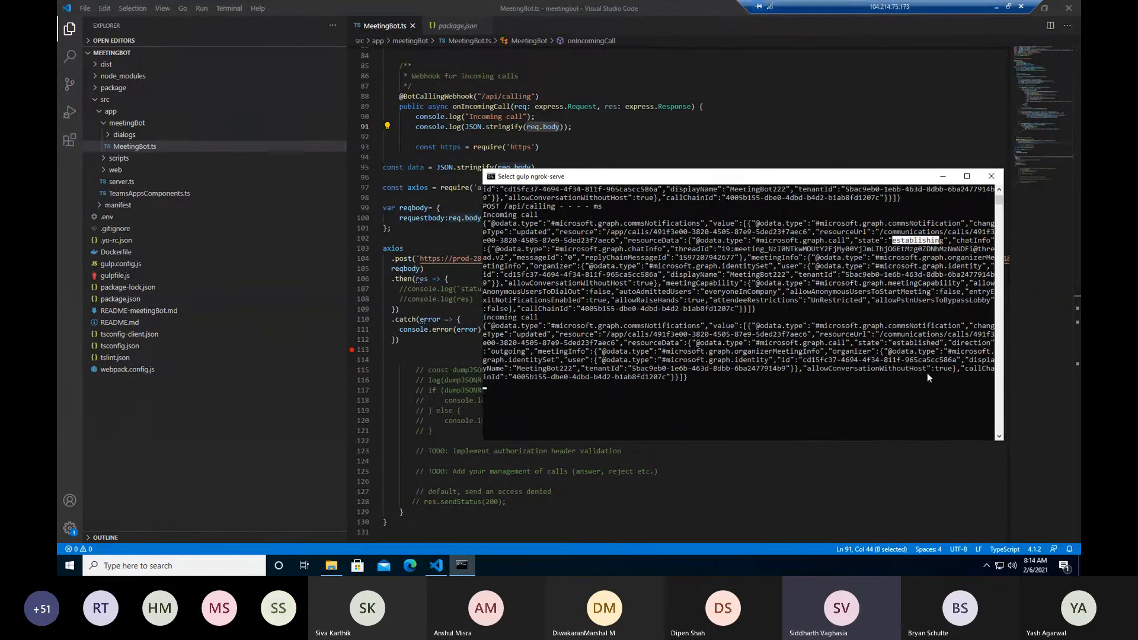
{"action": "left_click_drag", "start_coordinate": [894, 343], "coordinate": [928, 344]}
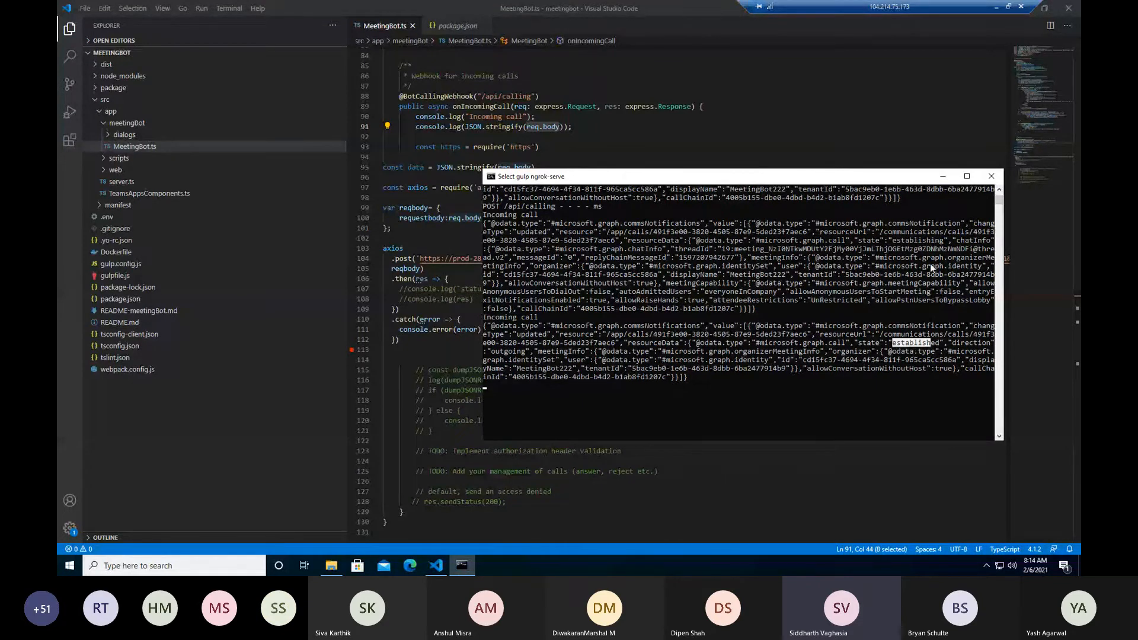
Return to the Add Partipicants to List flow's details and refresh its 28-day run history.
{"action": "left_click", "coordinate": [994, 6]}
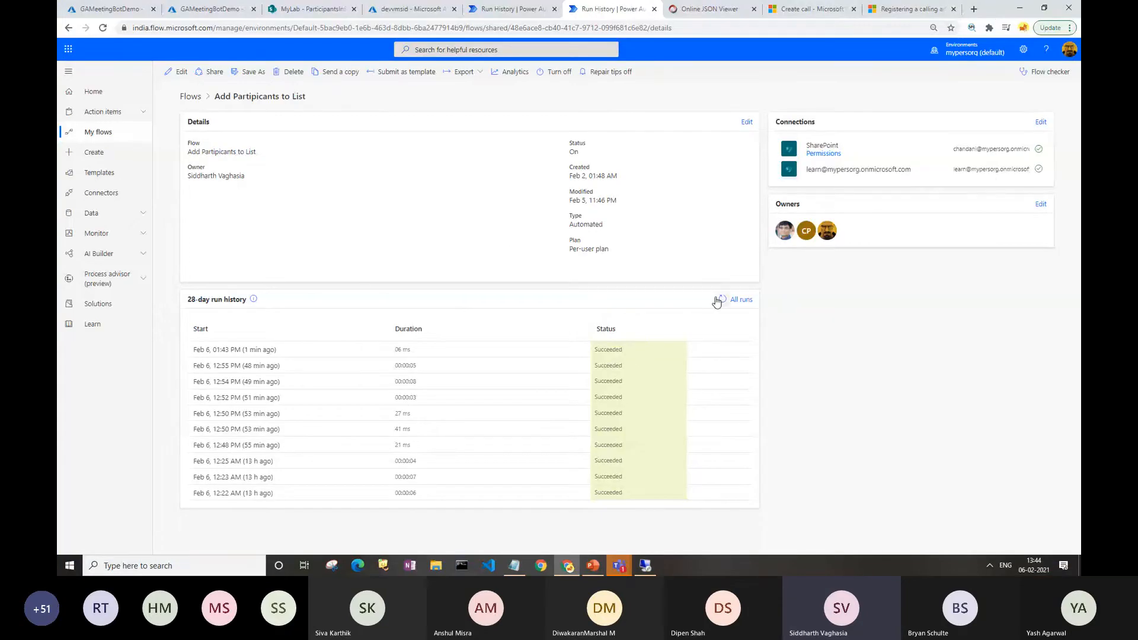
{"action": "left_click", "coordinate": [735, 299]}
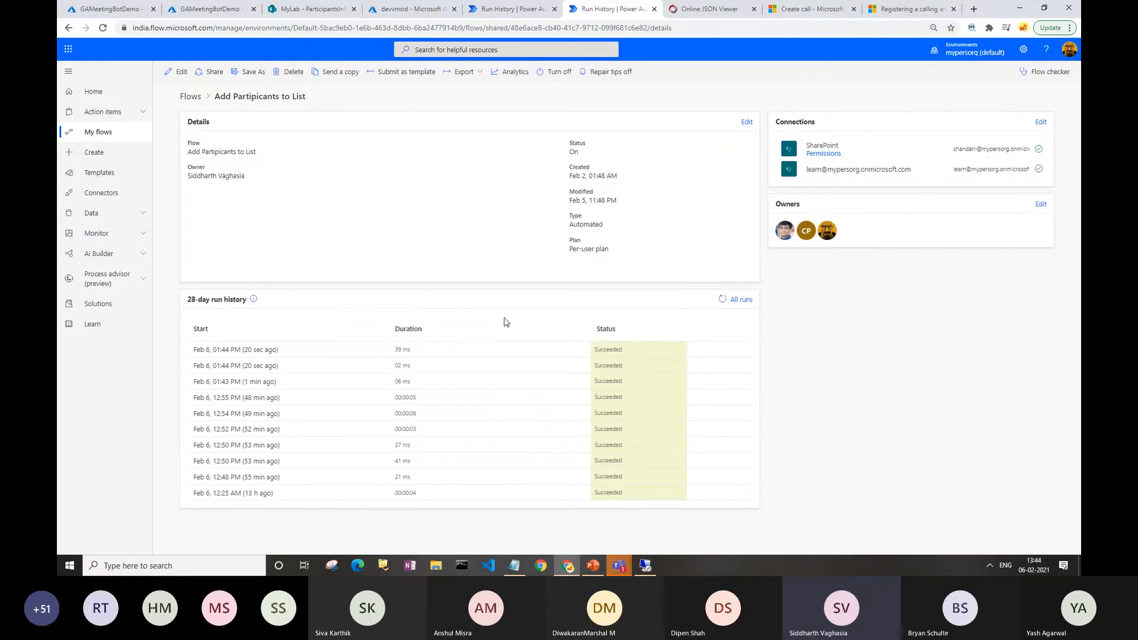
Expand the MeetingURL variable in the Send bot to meeting run results and copy its value.
{"action": "left_click", "coordinate": [527, 13]}
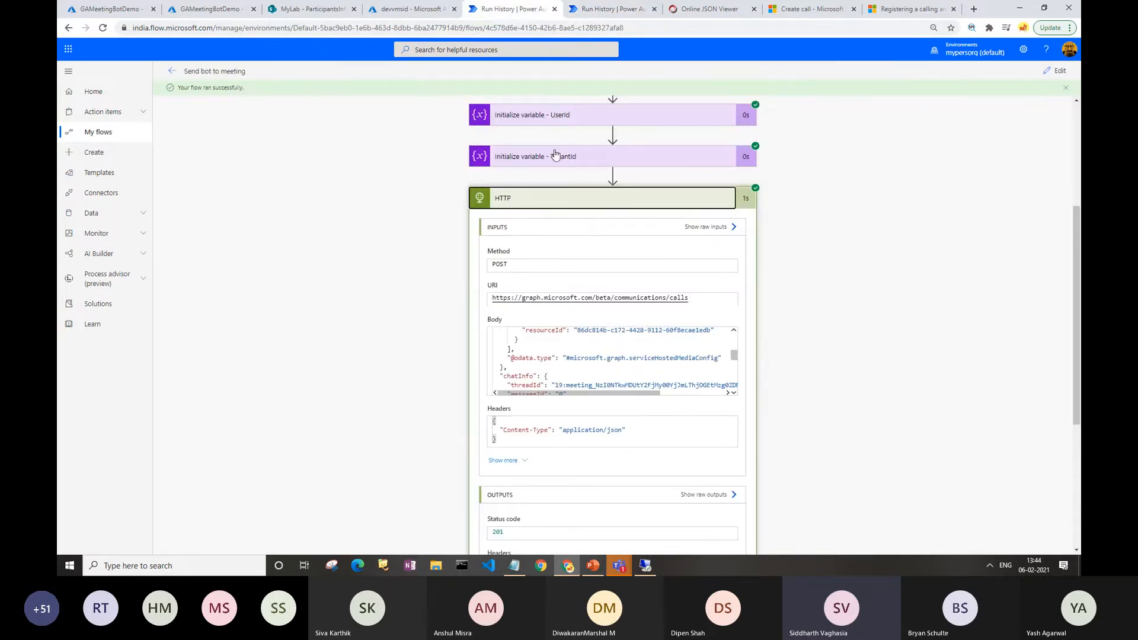
{"action": "scroll", "coordinate": [555, 155], "scroll_direction": "up", "scroll_amount": 4}
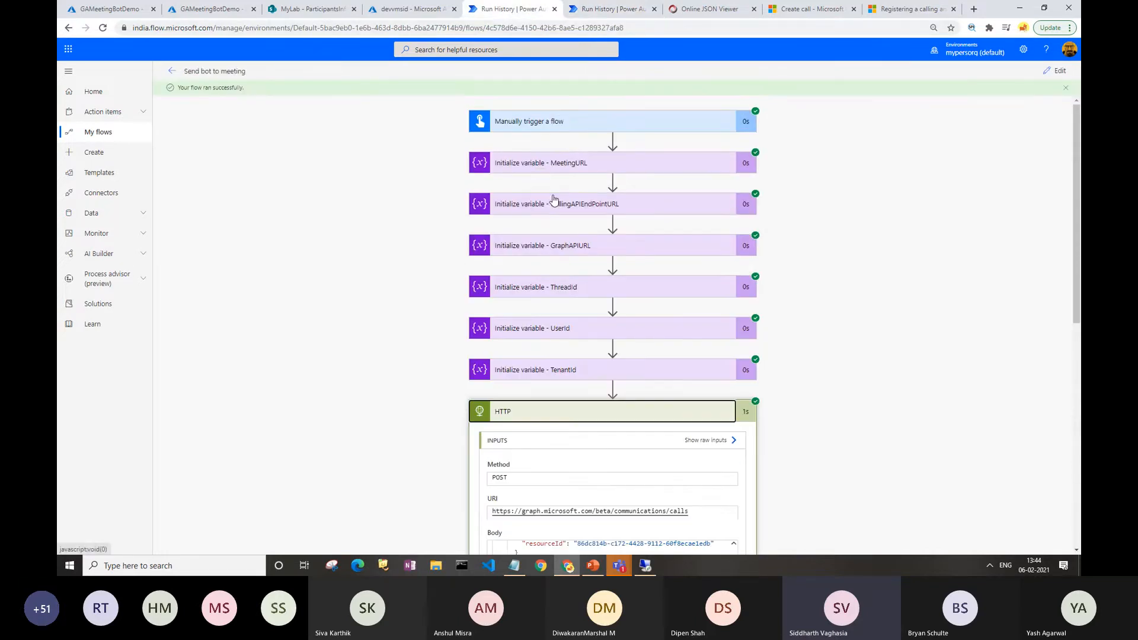
{"action": "left_click", "coordinate": [557, 166]}
{"action": "left_click", "coordinate": [535, 300]}
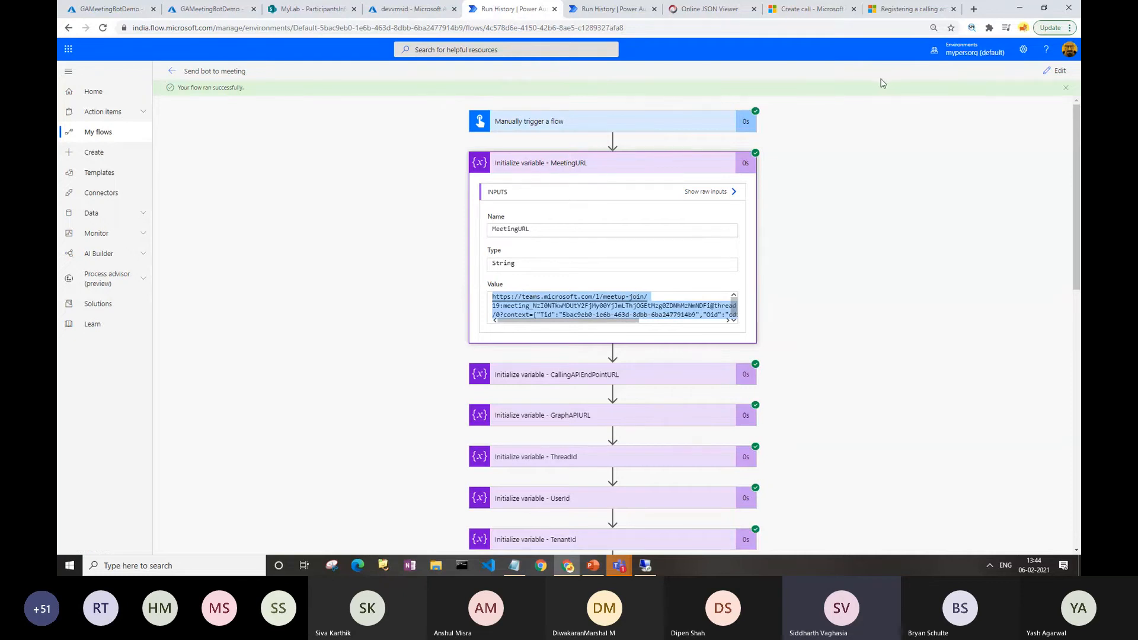
Open the copied meeting link in a new browser tab and join TestMeetingBot on the web with the microphone muted.
{"action": "left_click", "coordinate": [972, 9]}
{"action": "key", "text": "ctrl+v"}
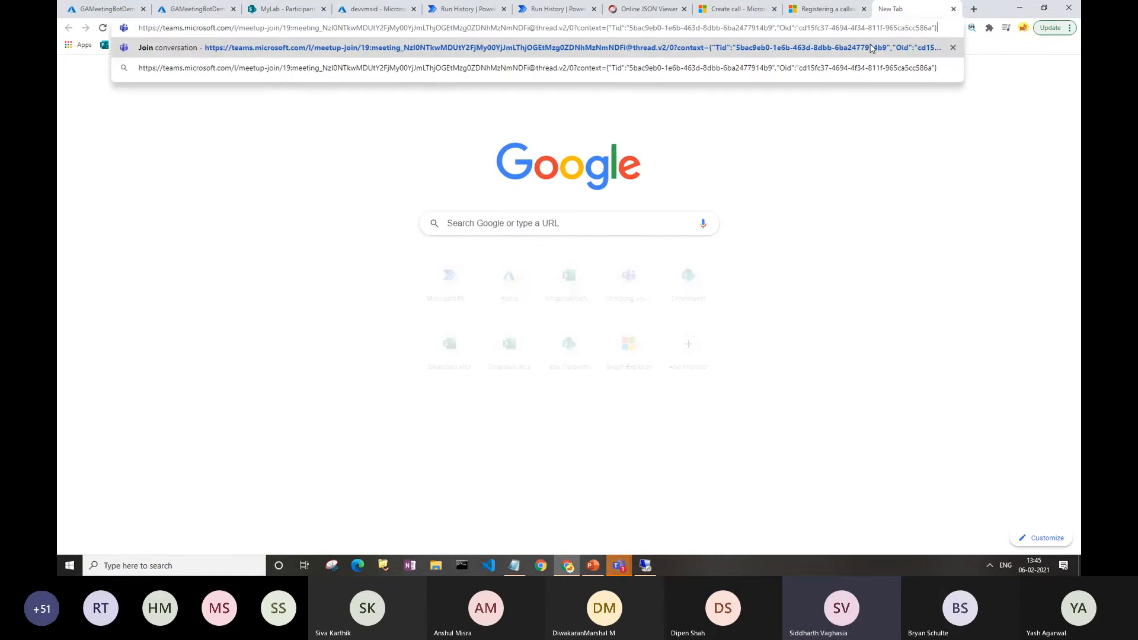
{"action": "key", "text": "Return"}
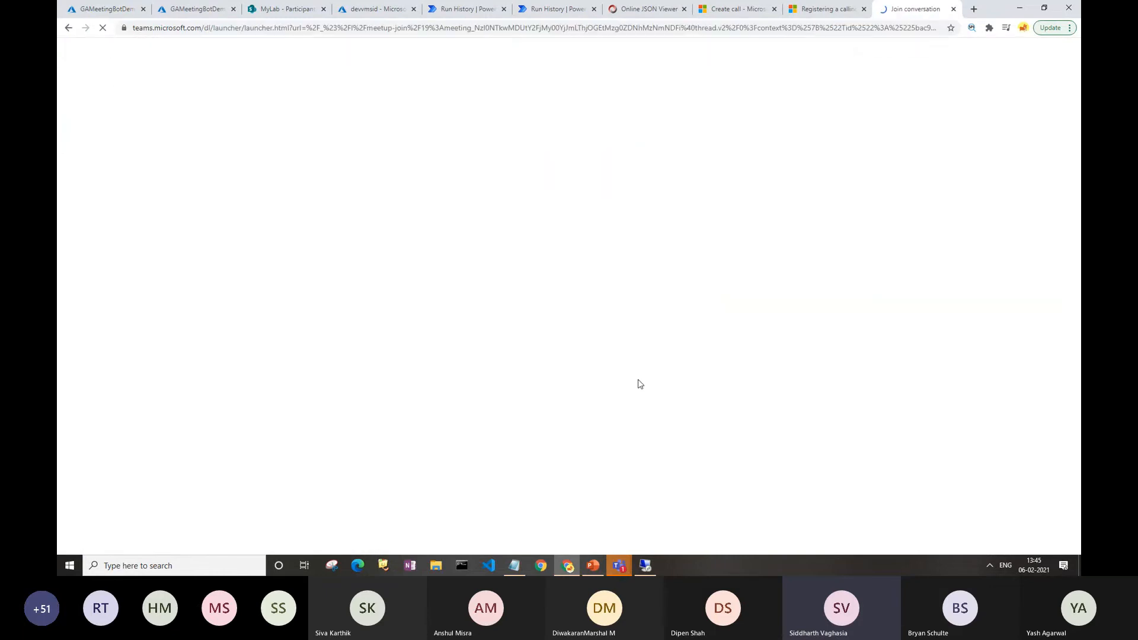
{"action": "left_click", "coordinate": [696, 120]}
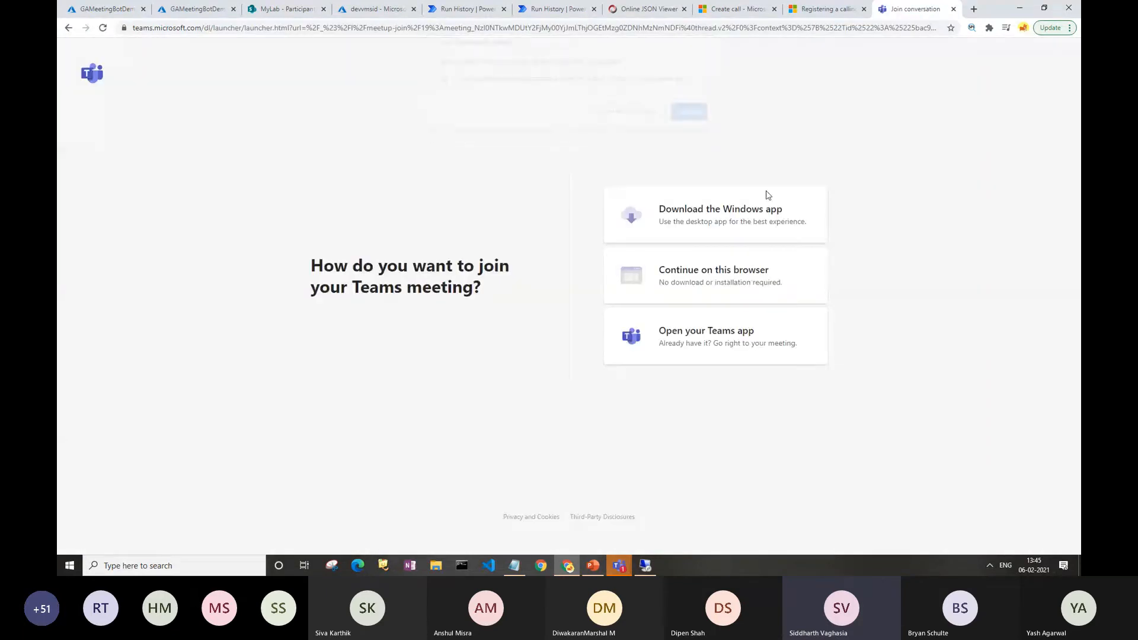
{"action": "left_click", "coordinate": [730, 274]}
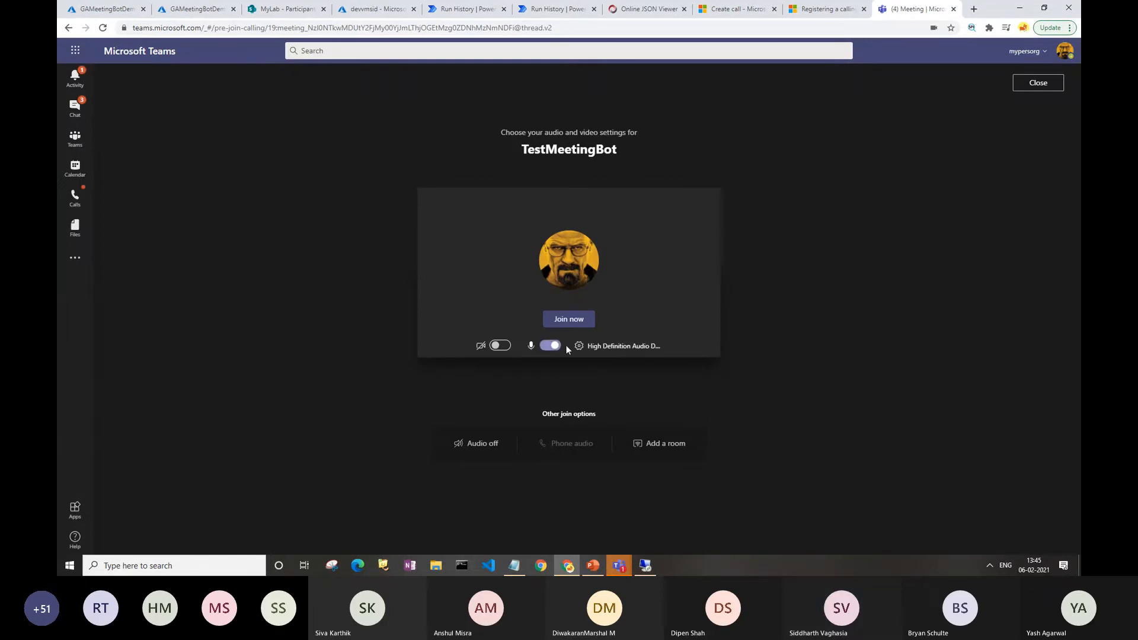
{"action": "left_click", "coordinate": [561, 324]}
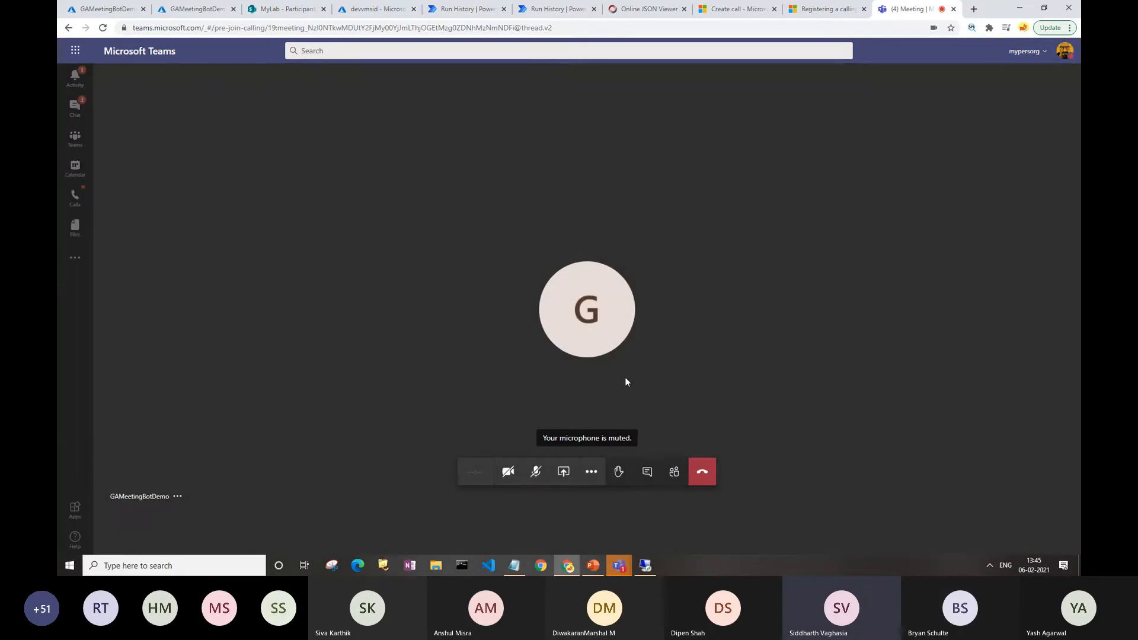
Show the meeting's participant list and resume the remote console output to check the latest call notifications.
{"action": "left_click", "coordinate": [674, 471]}
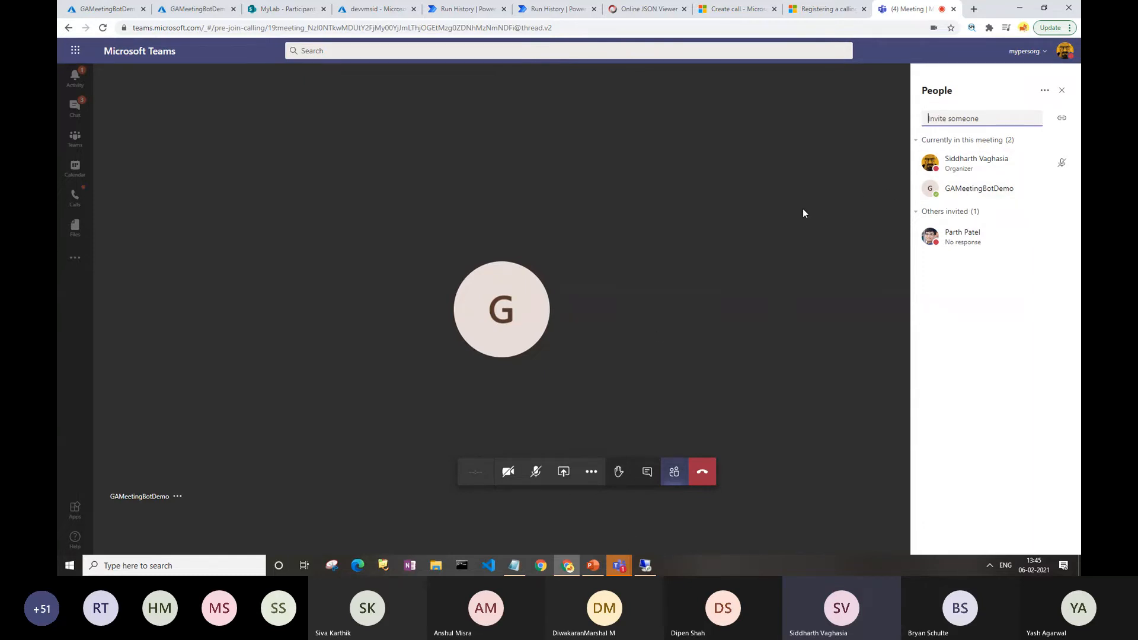
{"action": "left_click", "coordinate": [646, 566]}
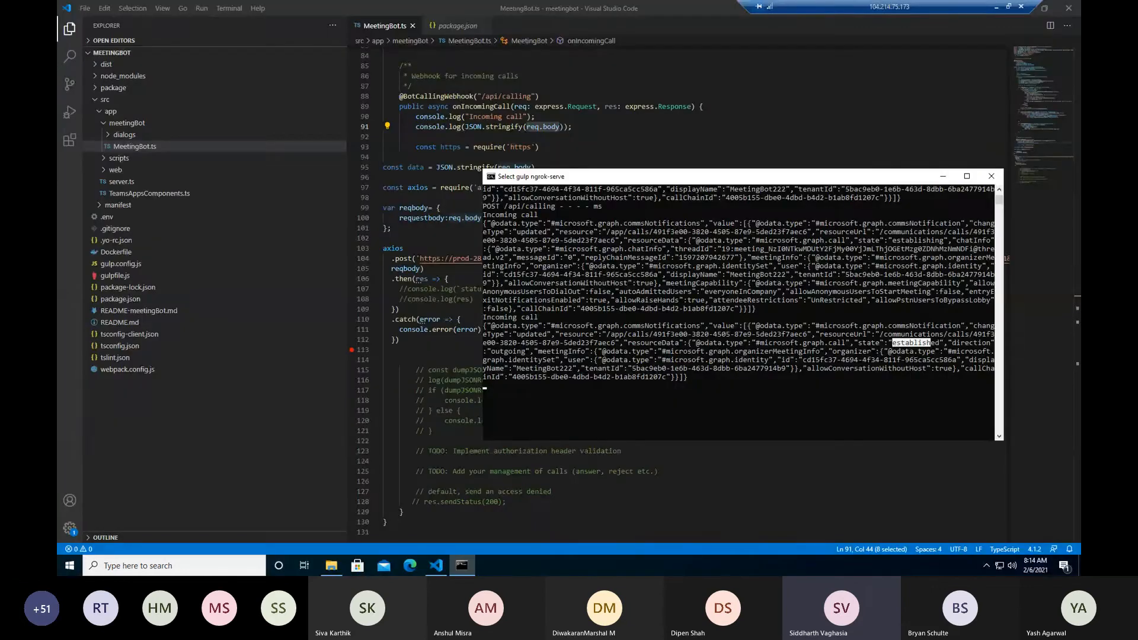
{"action": "left_click", "coordinate": [664, 361]}
{"action": "scroll", "coordinate": [665, 362], "scroll_direction": "down", "scroll_amount": 1}
{"action": "key", "text": "Escape"}
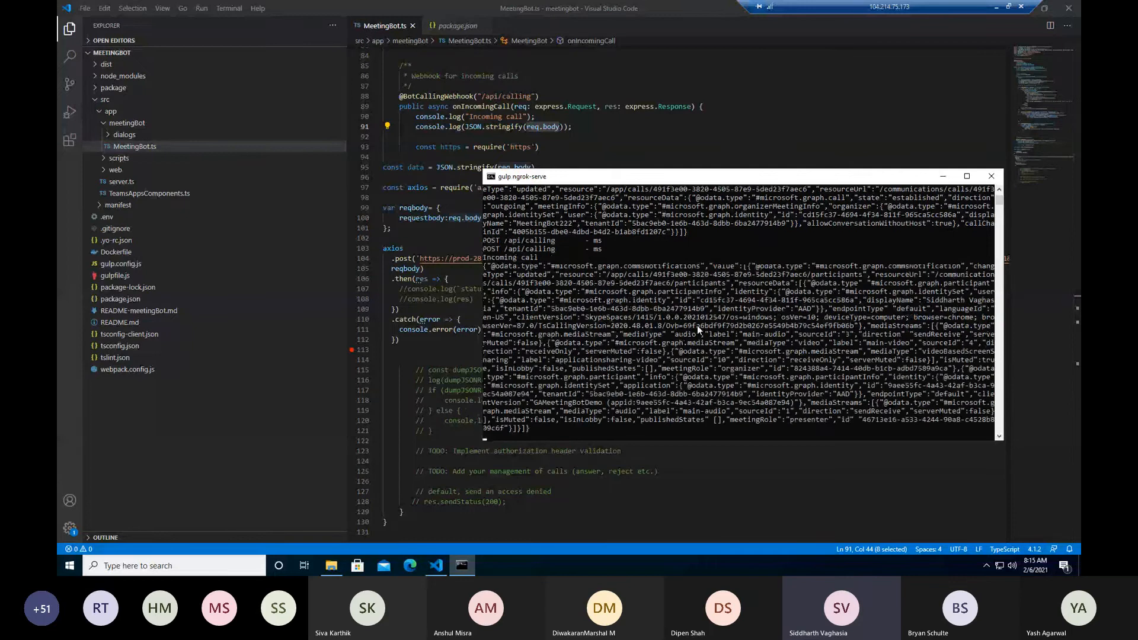
{"action": "left_click", "coordinate": [996, 7]}
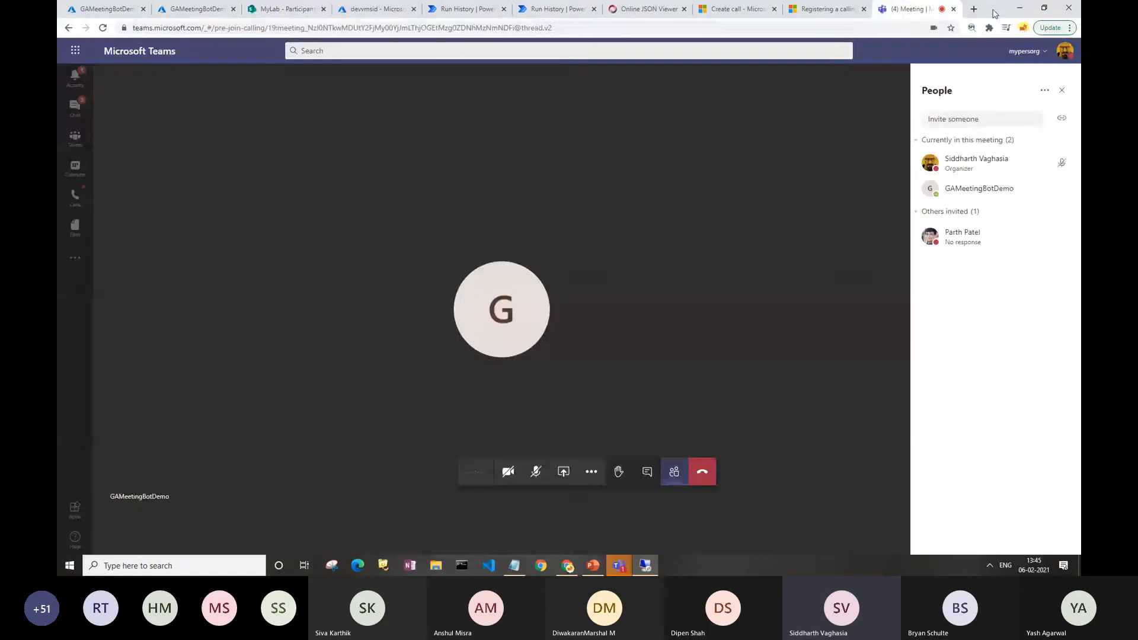
Check the entries in the SharePoint ParticipantsInfo list and return to the Teams meeting.
{"action": "left_click", "coordinate": [293, 10]}
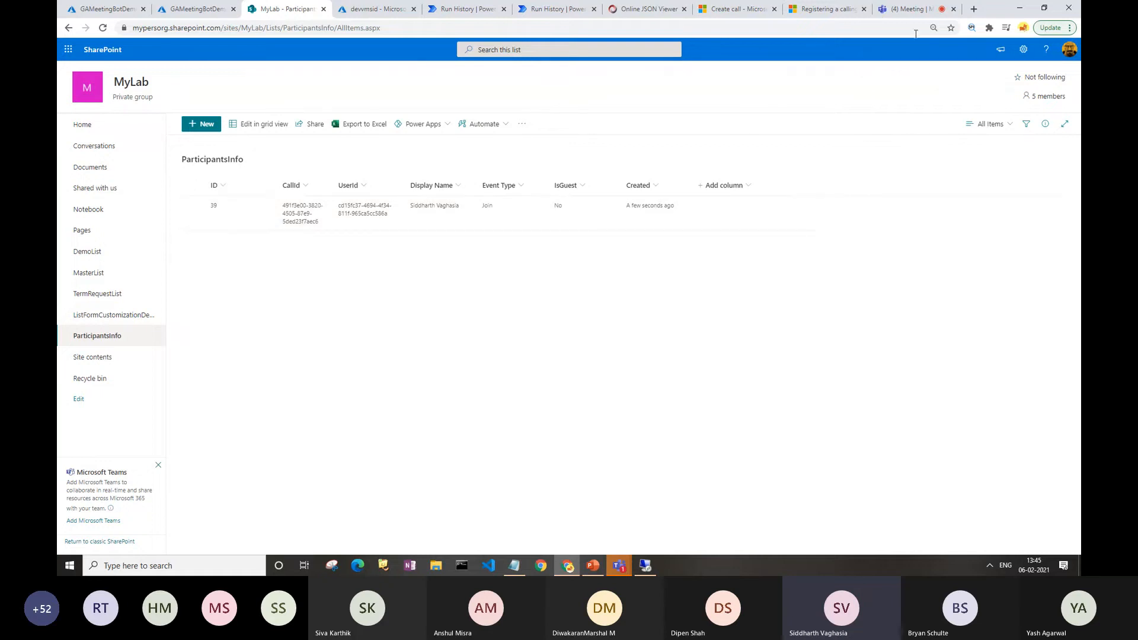
{"action": "mouse_move", "coordinate": [651, 563]}
{"action": "left_click", "coordinate": [904, 9]}
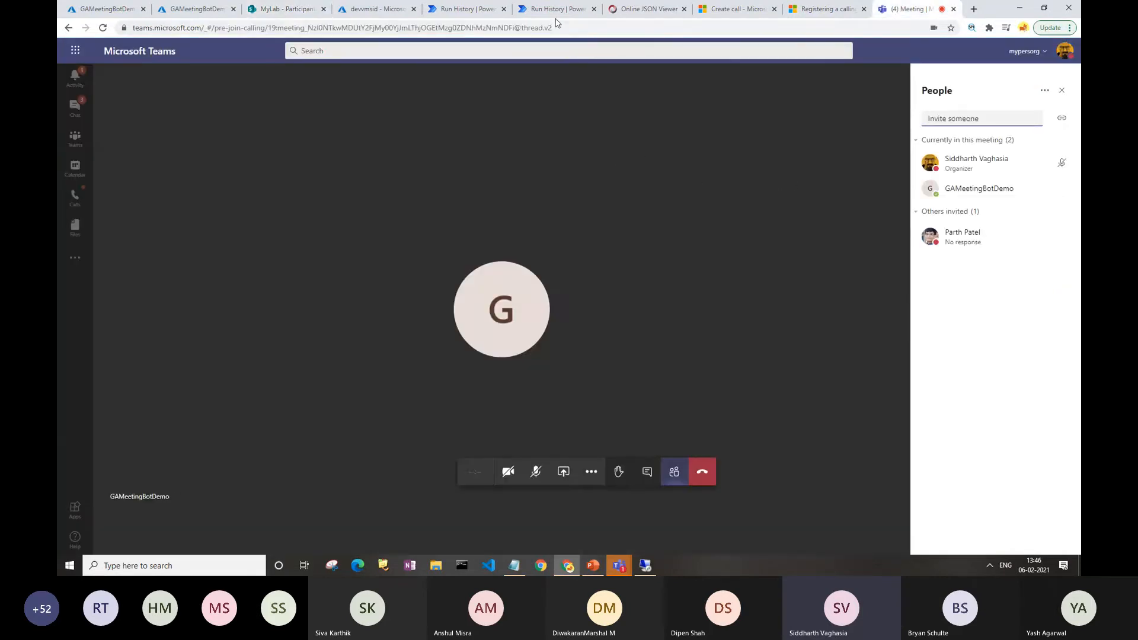
Open the MeetingURL link from the Send bot to meeting run in a new incognito window and continue in the browser.
{"action": "left_click", "coordinate": [449, 10]}
{"action": "left_click", "coordinate": [578, 301]}
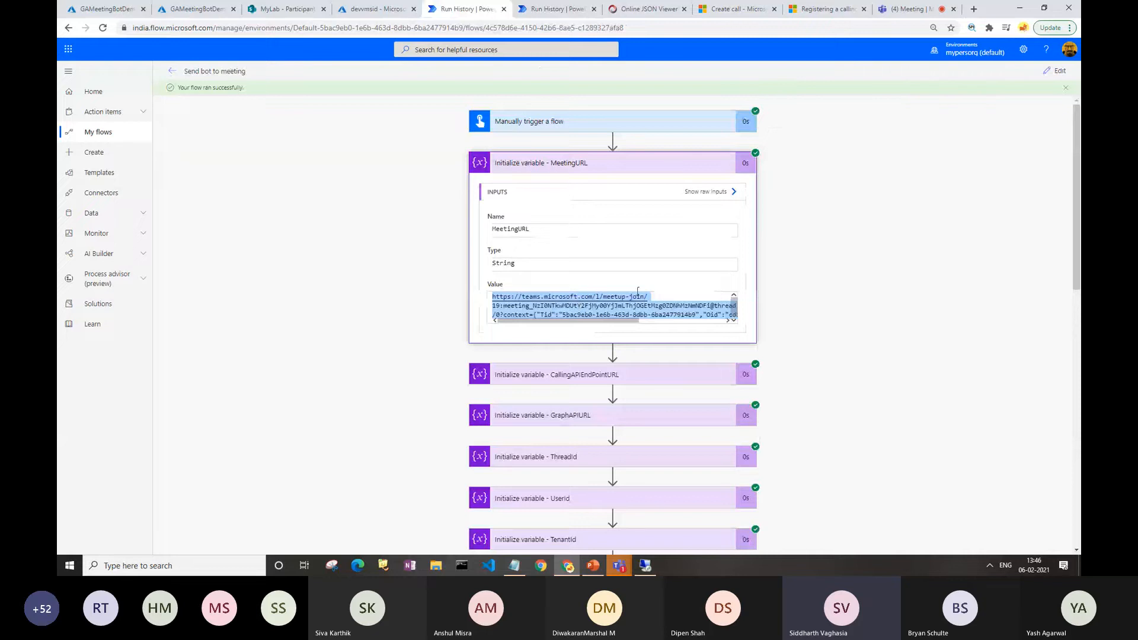
{"action": "left_click", "coordinate": [850, 180]}
{"action": "key", "text": "ctrl+shift+n"}
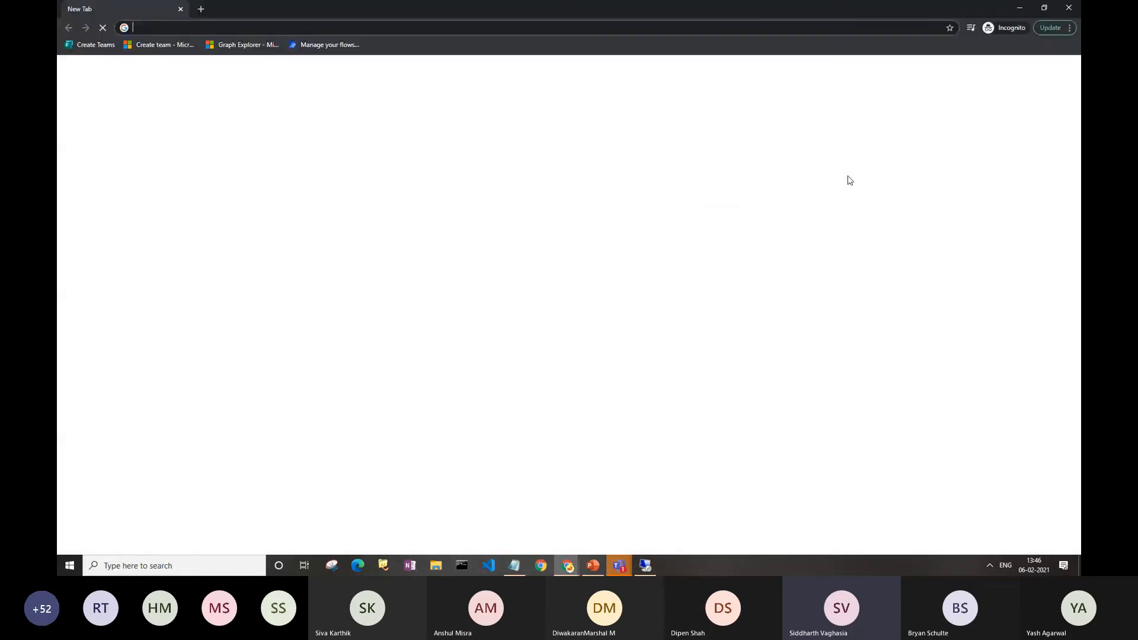
{"action": "key", "text": "ctrl+v"}
{"action": "key", "text": "Return"}
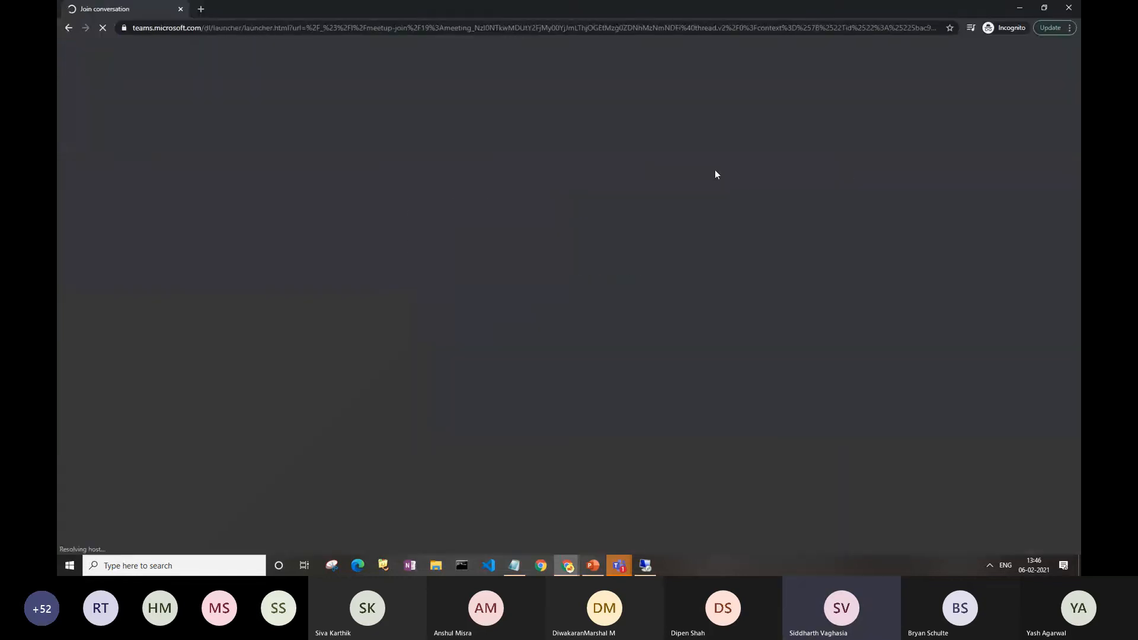
{"action": "left_click", "coordinate": [687, 121]}
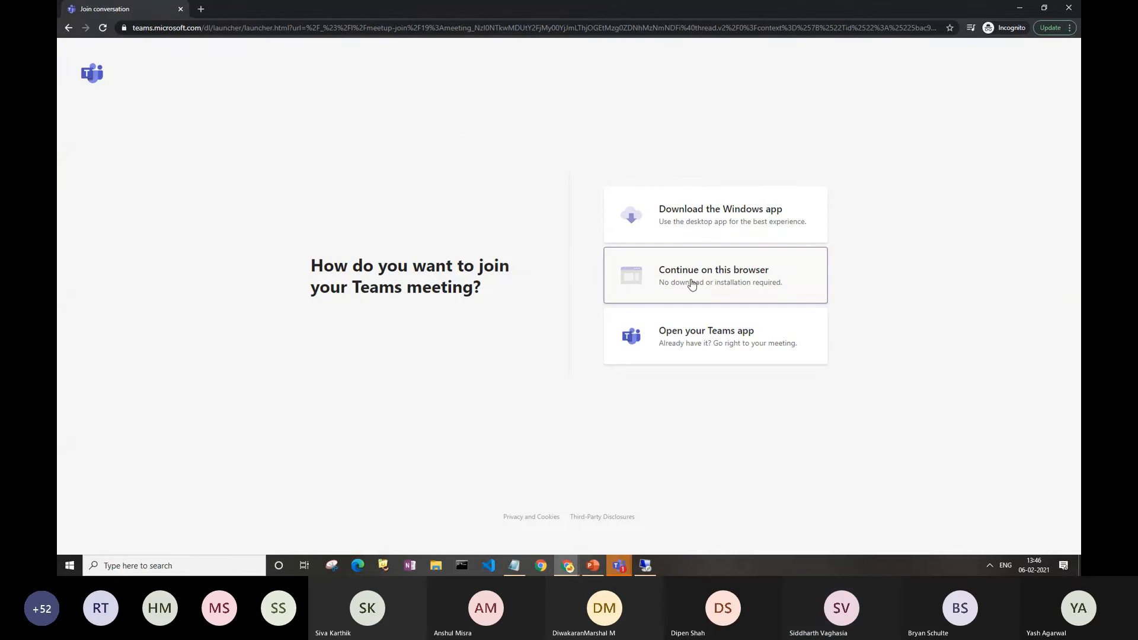
{"action": "left_click", "coordinate": [691, 284]}
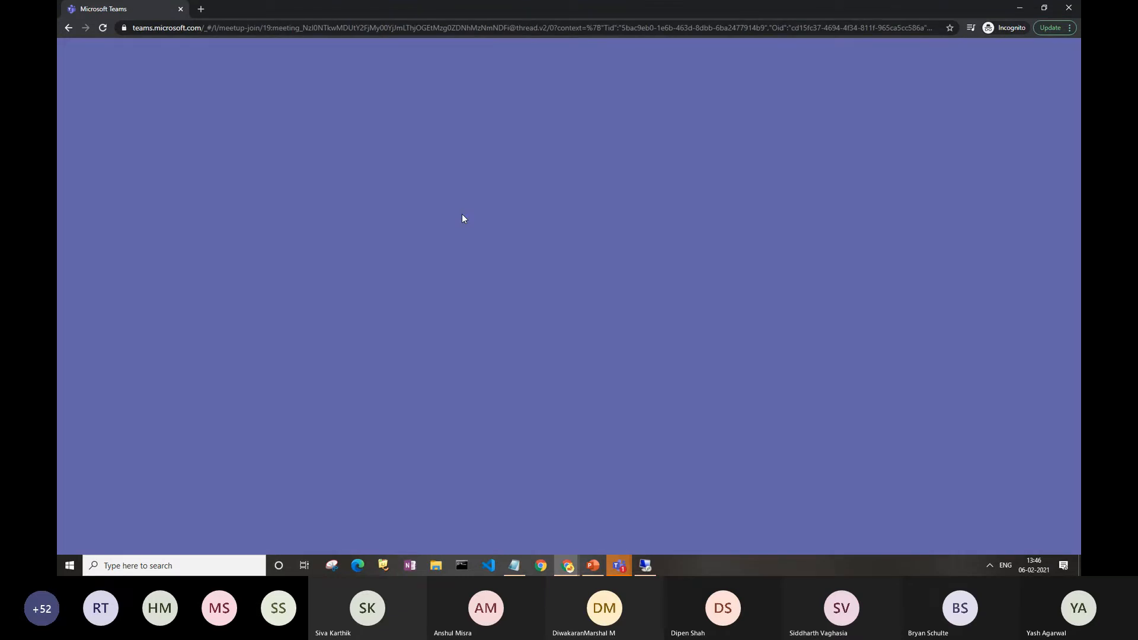
{"action": "left_click", "coordinate": [221, 103]}
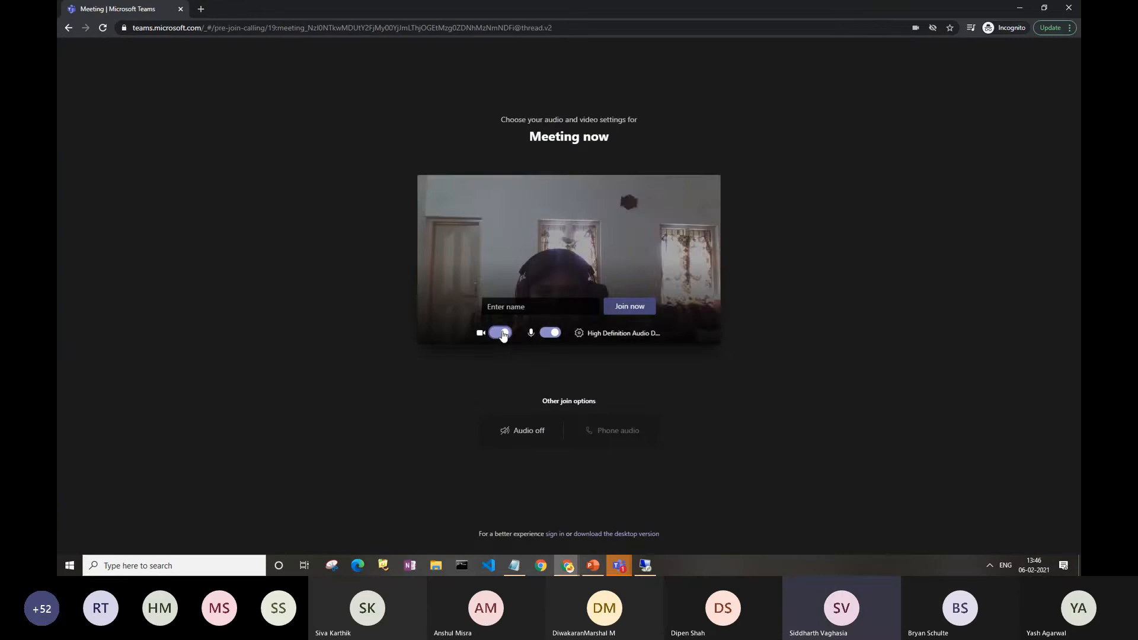
Join the meeting as Guest 1 with the camera and microphone turned off.
{"action": "left_click", "coordinate": [500, 333]}
{"action": "left_click", "coordinate": [540, 305]}
{"action": "type", "text": "G"}
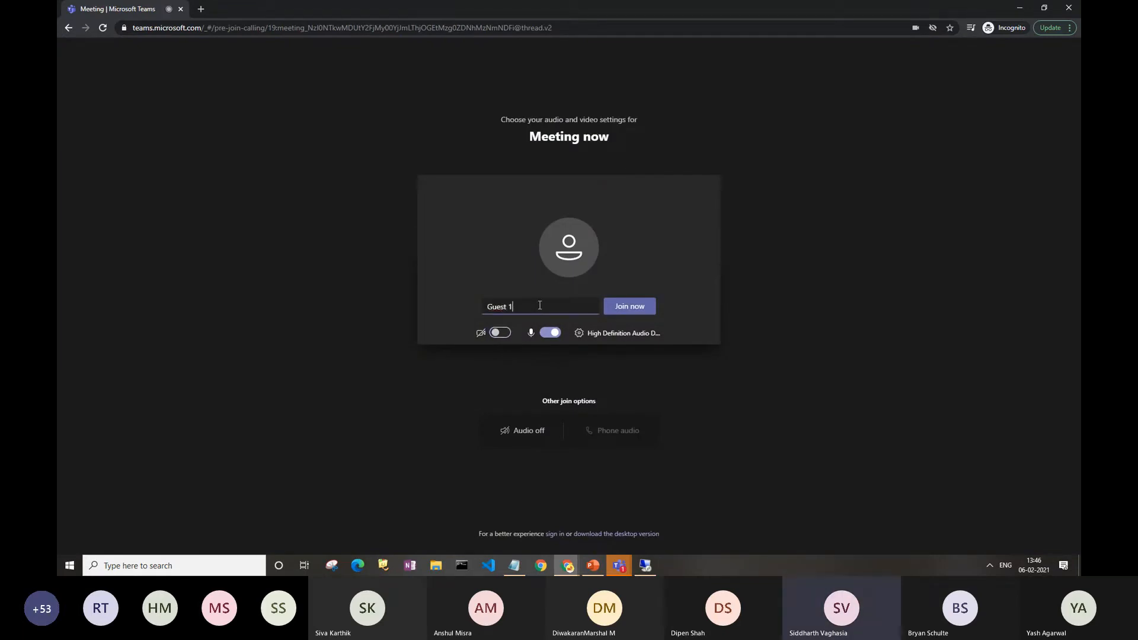
{"action": "type", "text": "uest 1"}
{"action": "left_click", "coordinate": [550, 333]}
{"action": "left_click", "coordinate": [640, 307]}
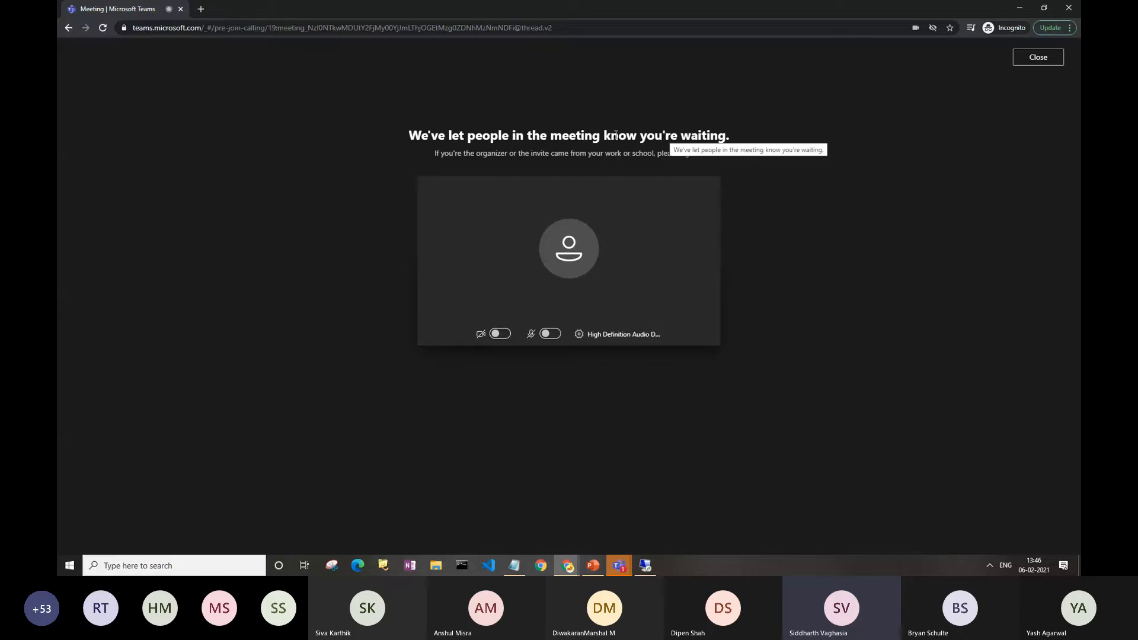
Return to the organizer's Teams meeting and admit Guest 1 from the lobby.
{"action": "left_click", "coordinate": [567, 561]}
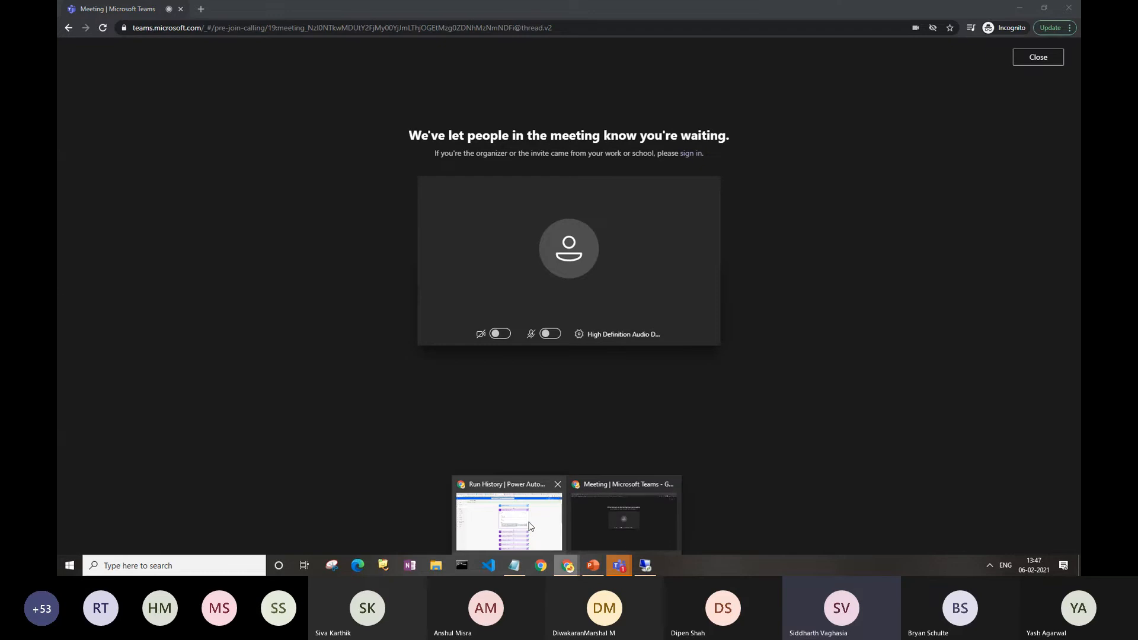
{"action": "left_click", "coordinate": [529, 522]}
{"action": "left_click", "coordinate": [903, 9]}
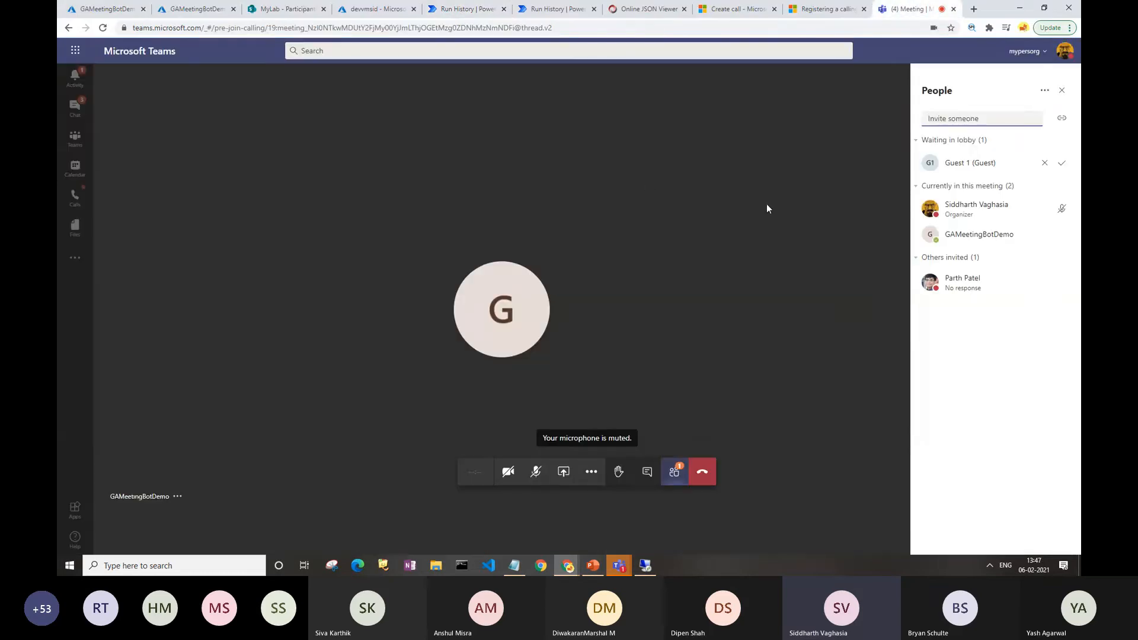
{"action": "left_click", "coordinate": [1062, 163]}
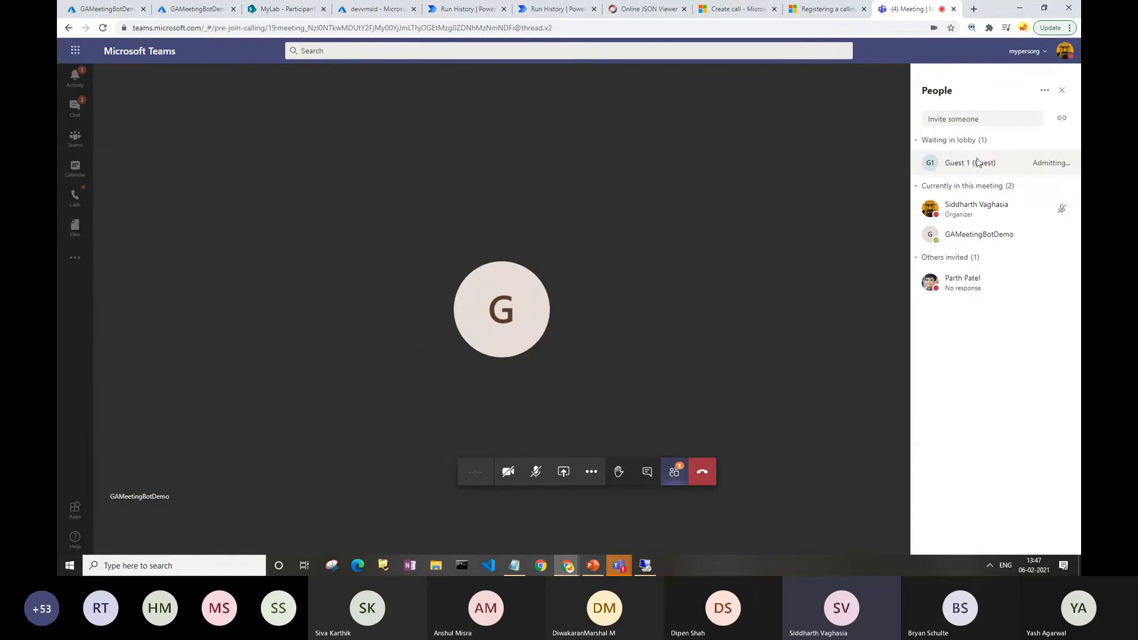
Switch to the remote desktop and inspect the gulp ngrok-serve console output for Guest 1's call notification.
{"action": "left_click", "coordinate": [648, 566]}
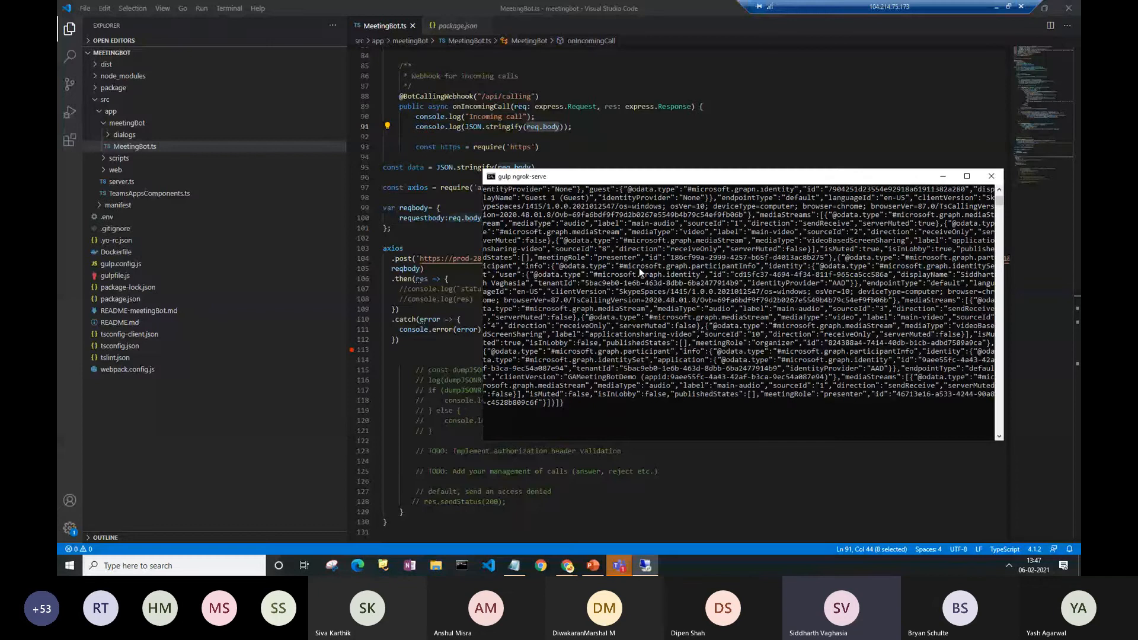
{"action": "scroll", "coordinate": [670, 278], "scroll_direction": "up", "scroll_amount": 1}
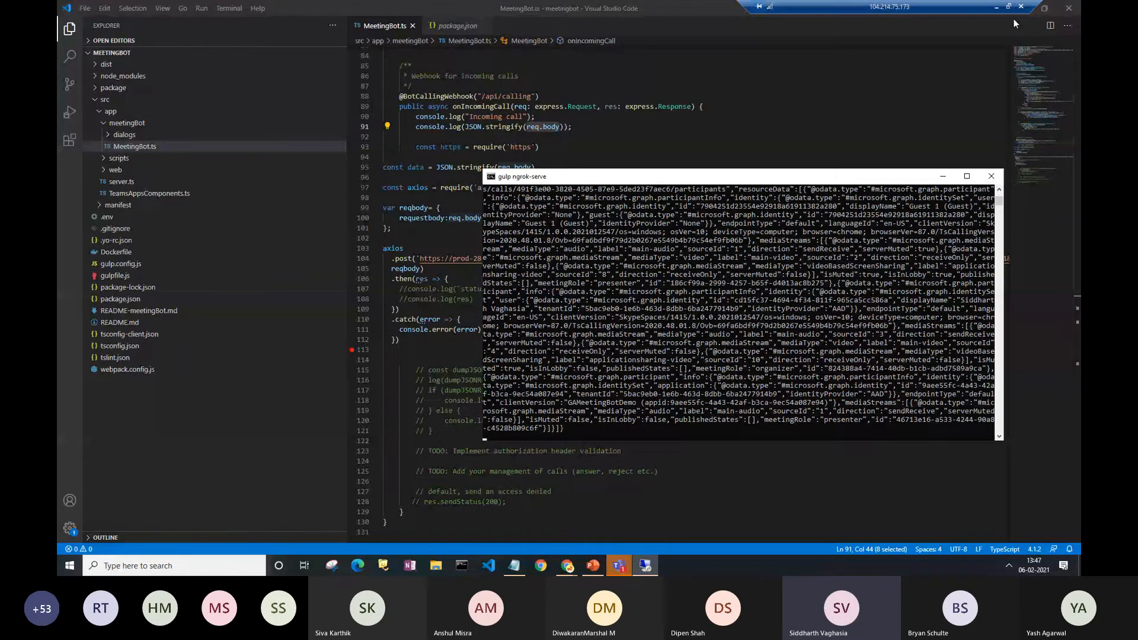
{"action": "left_click", "coordinate": [996, 7]}
Refresh the run history of the Add Partipicants to List flow and check the SharePoint ParticipantsInfo list.
{"action": "left_click", "coordinate": [554, 11]}
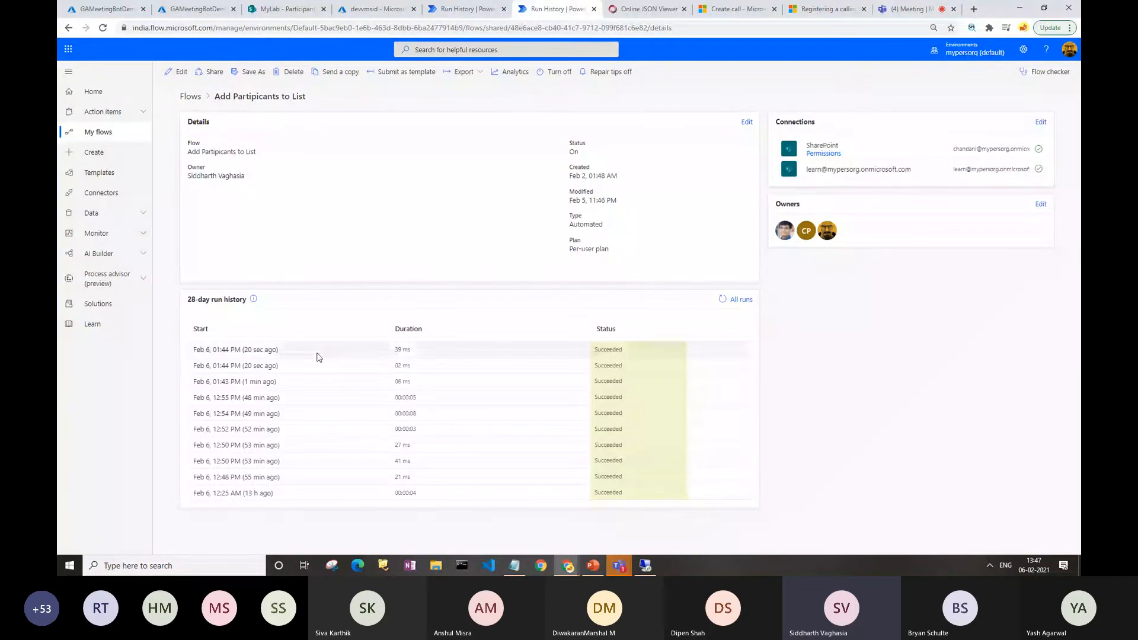
{"action": "left_click", "coordinate": [724, 299]}
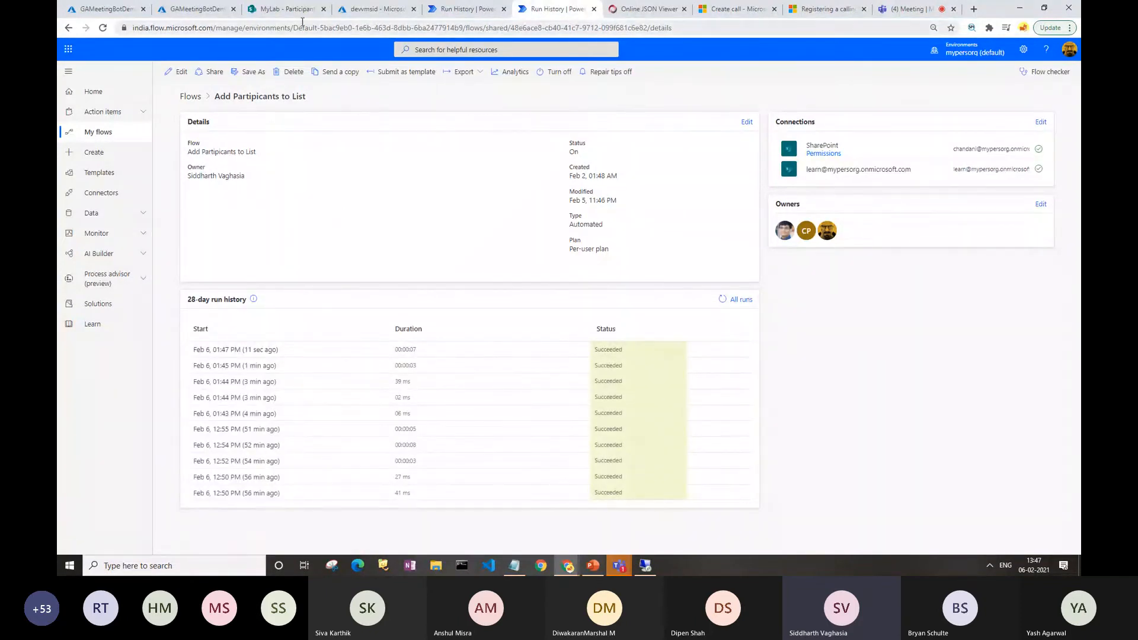
{"action": "left_click", "coordinate": [287, 8]}
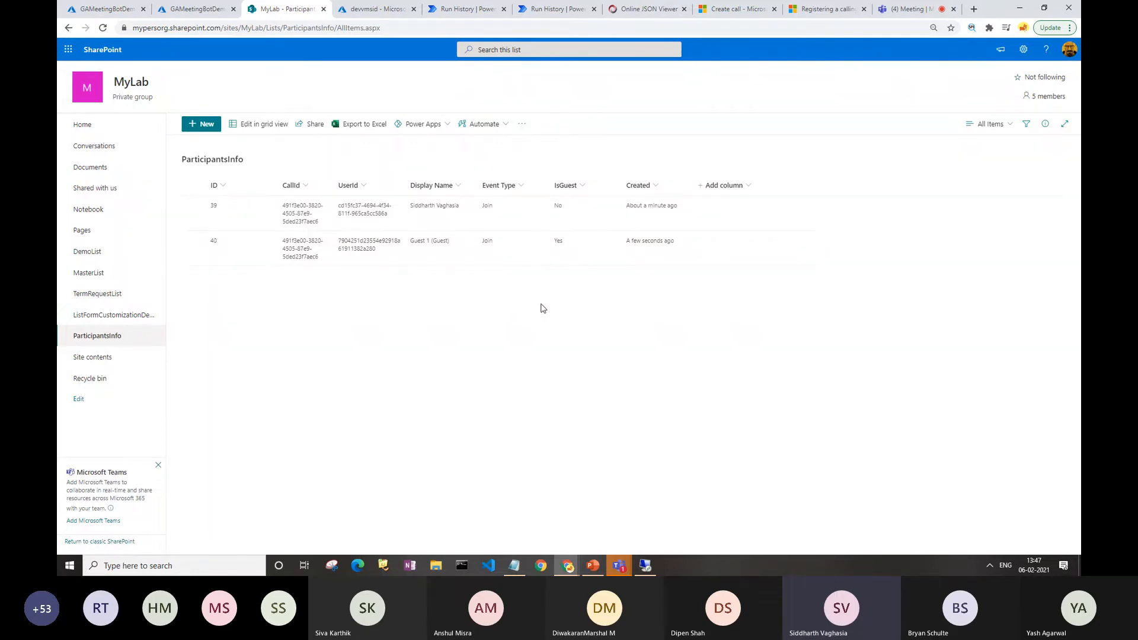
Review the end of the remote console's notification output and return to the ParticipantsInfo list.
{"action": "left_click", "coordinate": [649, 564]}
{"action": "scroll", "coordinate": [667, 354], "scroll_direction": "down", "scroll_amount": 3}
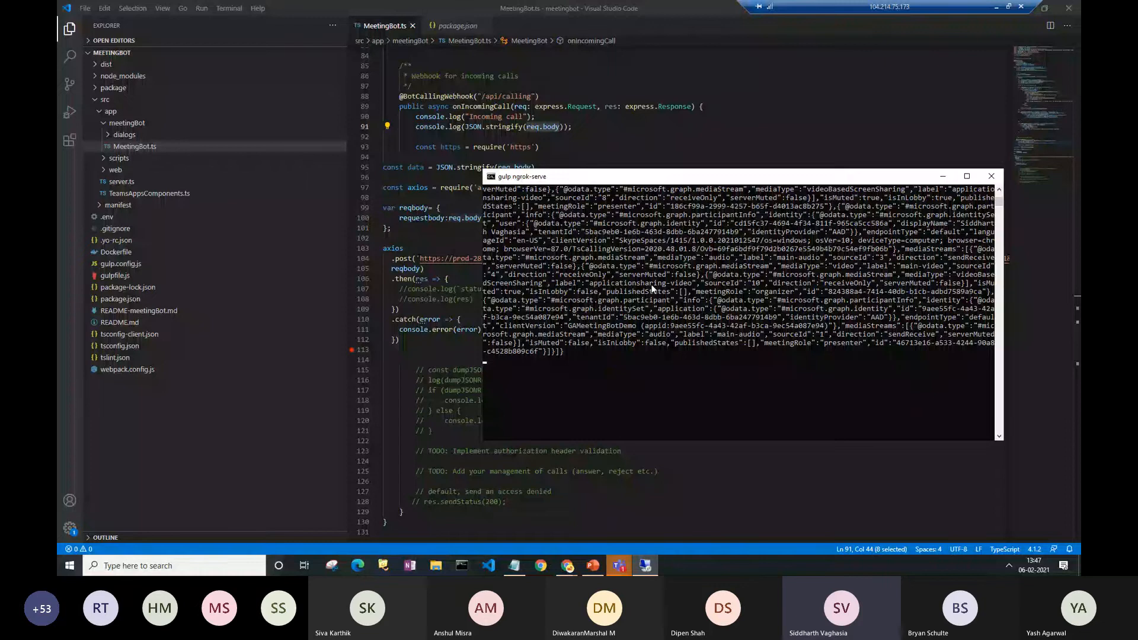
{"action": "left_click", "coordinate": [996, 7]}
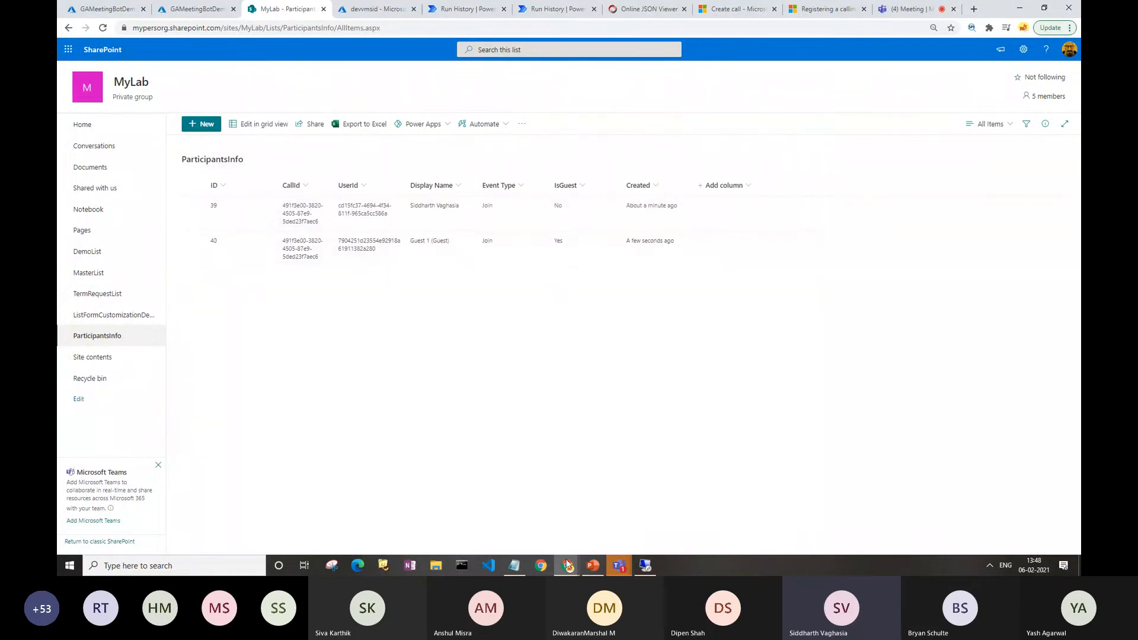
Leave the meeting as Guest 1 and close the incognito window.
{"action": "mouse_move", "coordinate": [568, 565]}
{"action": "left_click", "coordinate": [598, 513]}
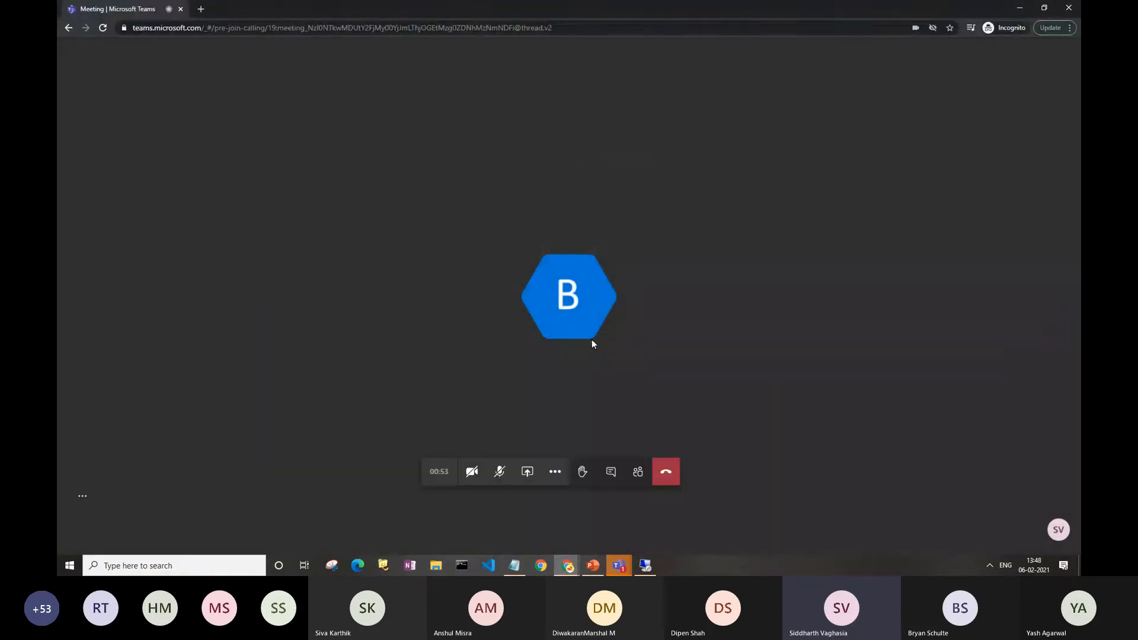
{"action": "left_click", "coordinate": [666, 472]}
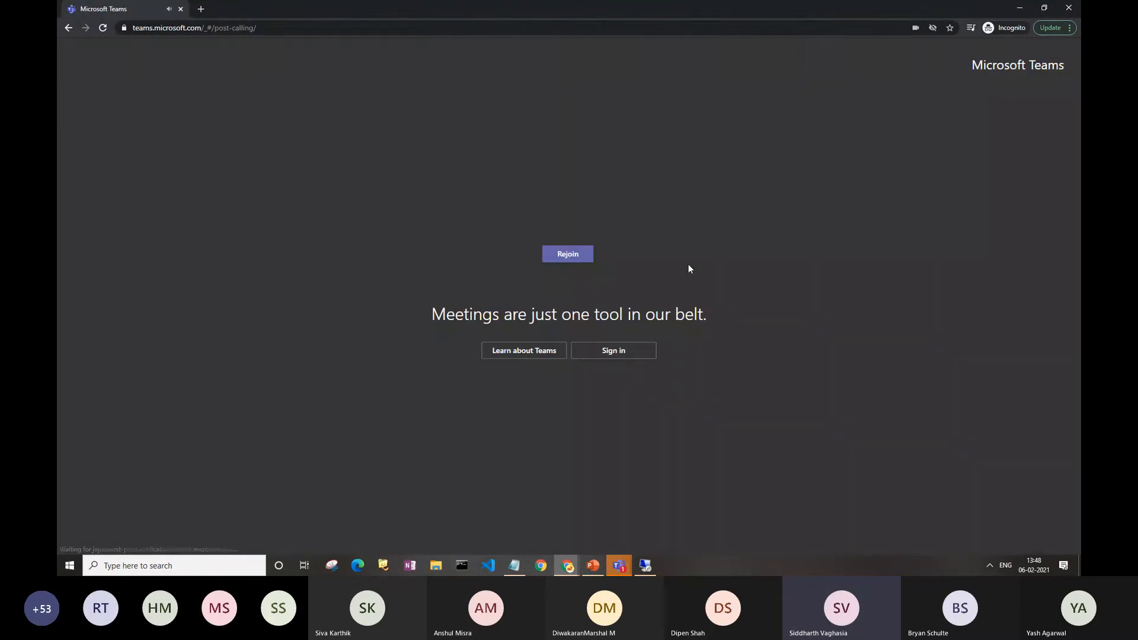
{"action": "left_click", "coordinate": [1069, 7]}
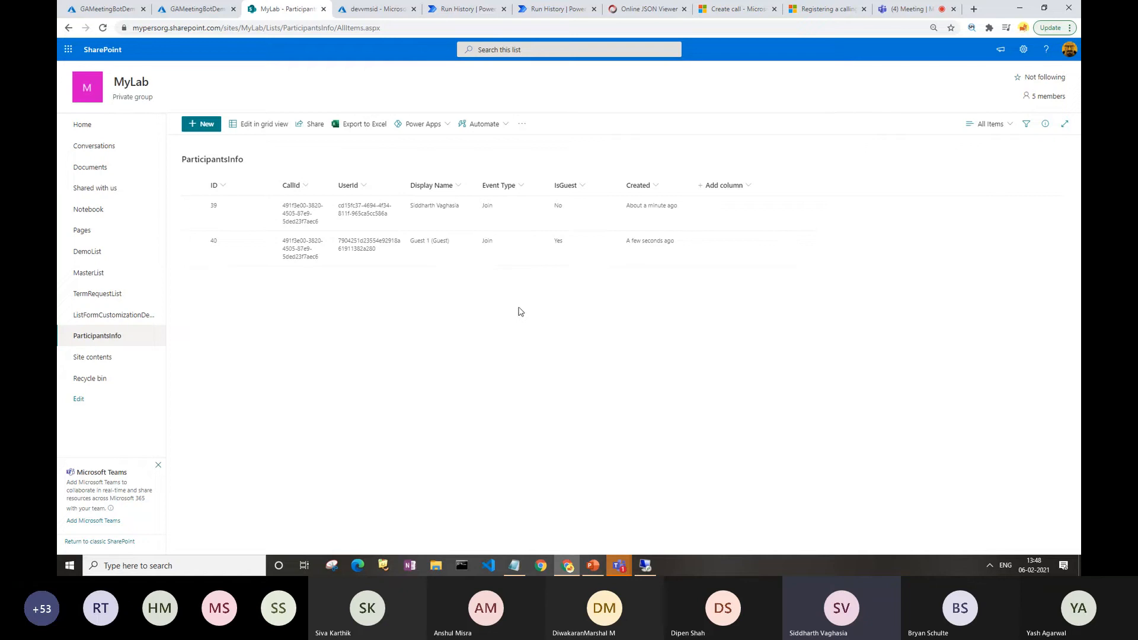
Check the remote console for the guest's leave notification and view the ParticipantsInfo list for the Left event.
{"action": "mouse_move", "coordinate": [645, 569]}
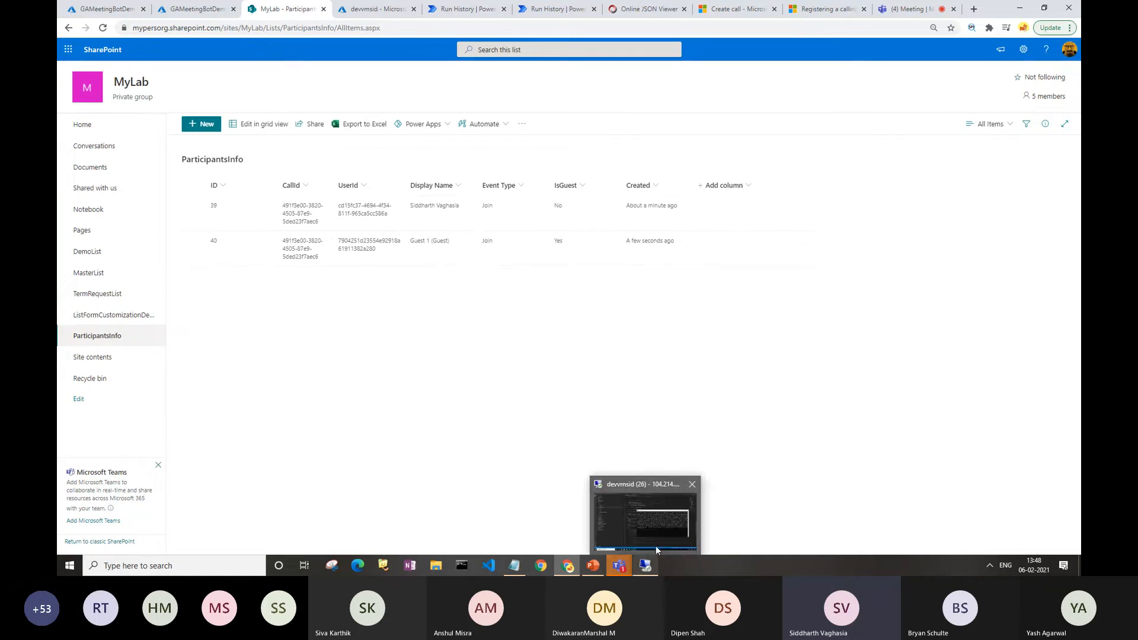
{"action": "left_click", "coordinate": [663, 528]}
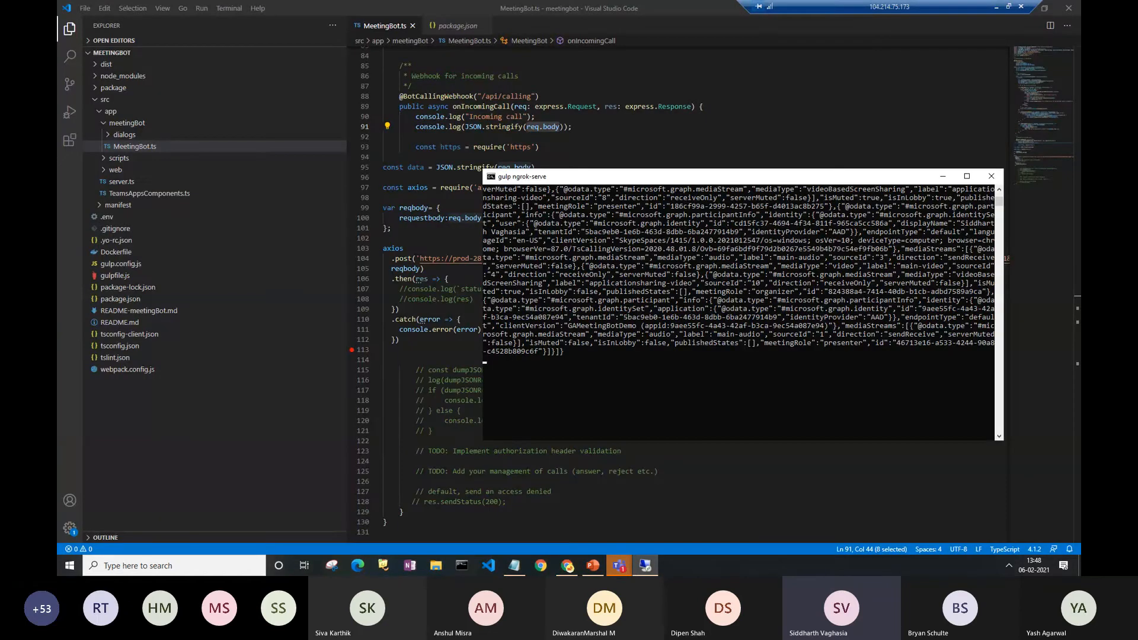
{"action": "left_click", "coordinate": [996, 7]}
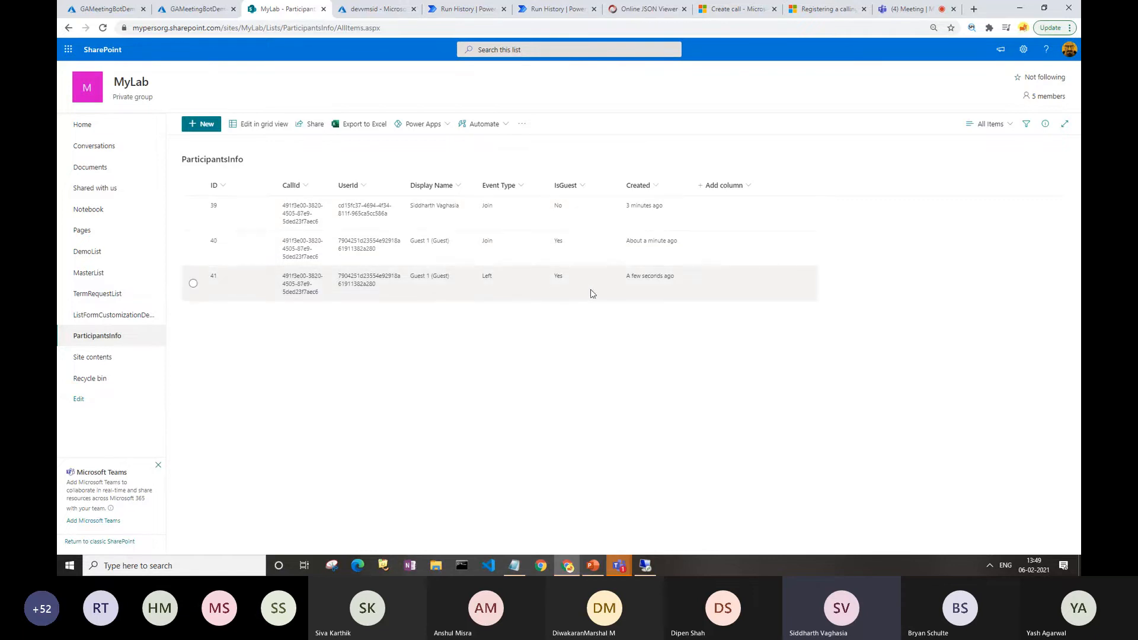
Try to remove GAMeetingBotDemo from the Teams meeting through the participant list.
{"action": "left_click", "coordinate": [626, 567]}
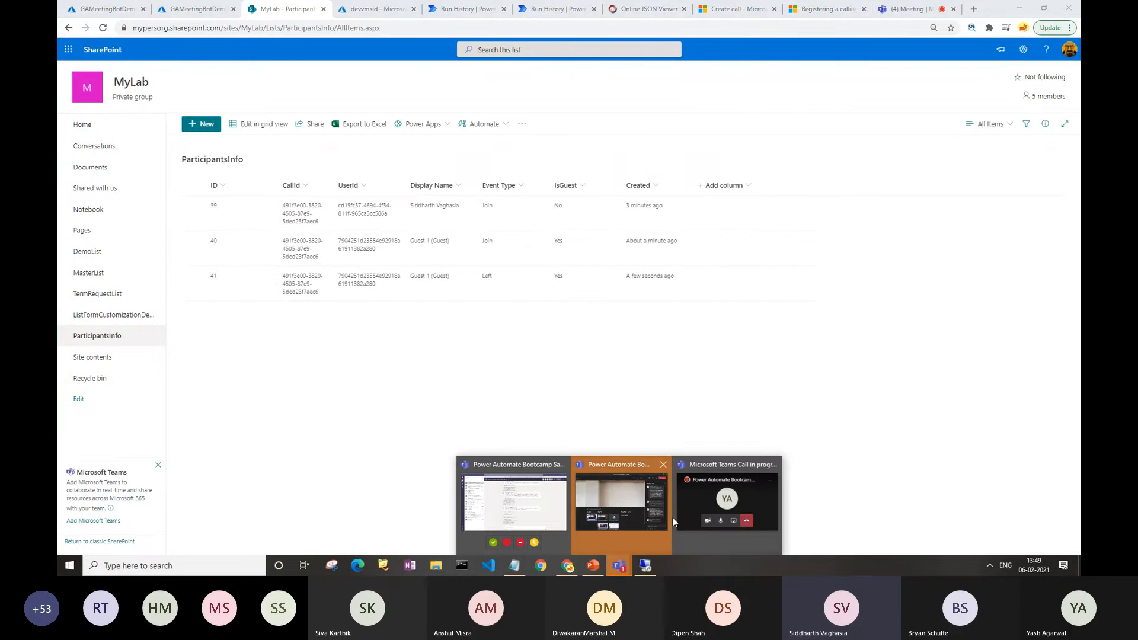
{"action": "left_click", "coordinate": [908, 9]}
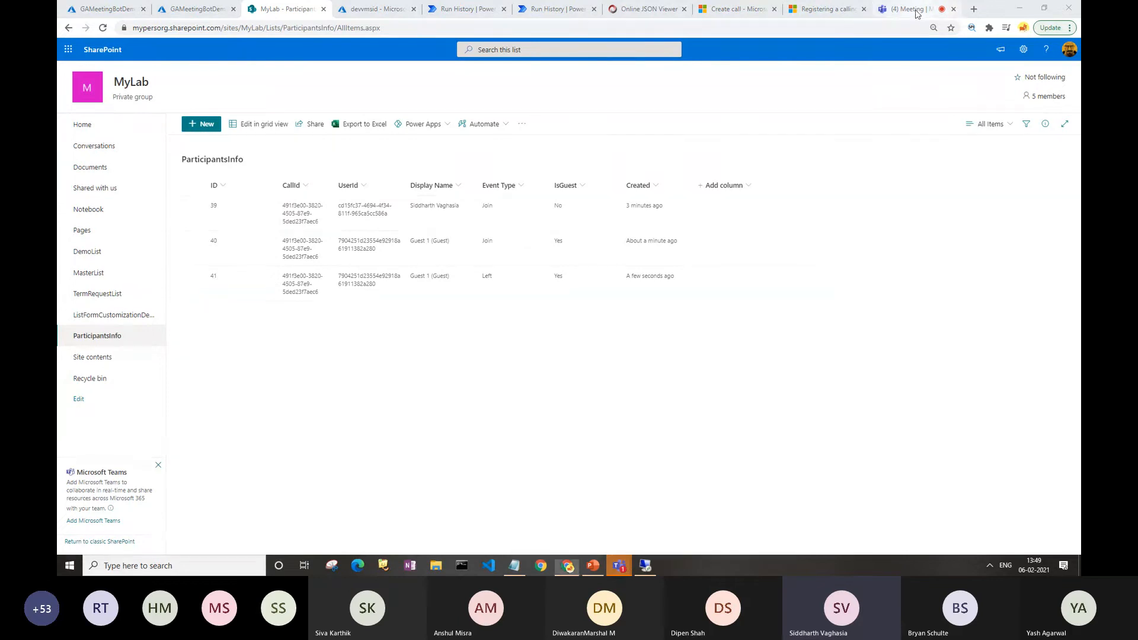
{"action": "left_click", "coordinate": [1060, 189]}
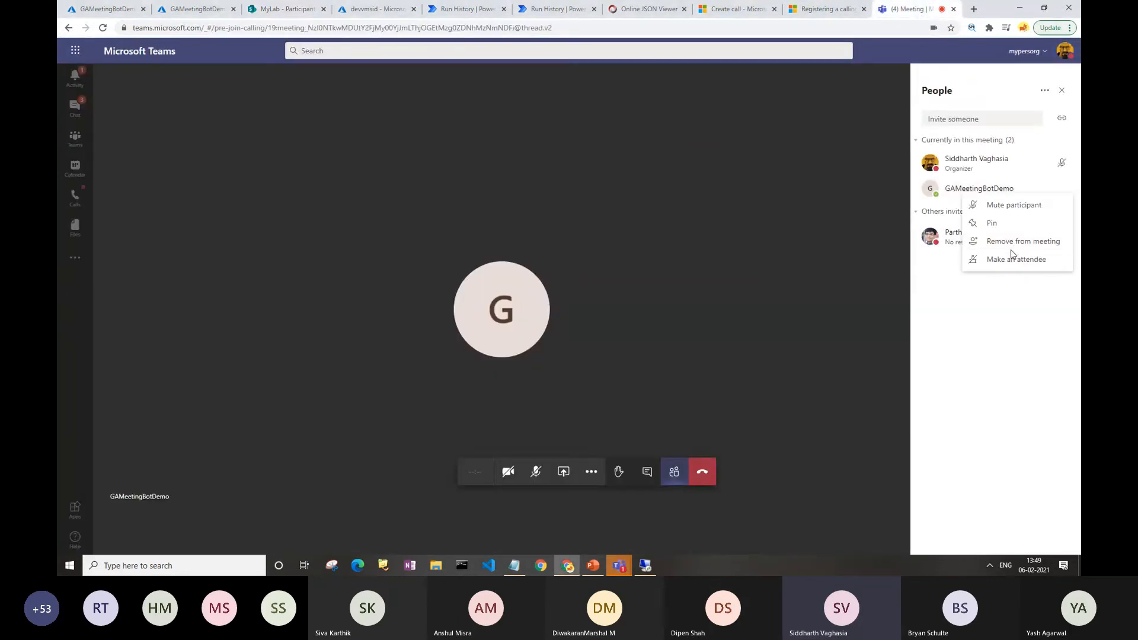
{"action": "left_click", "coordinate": [1014, 243]}
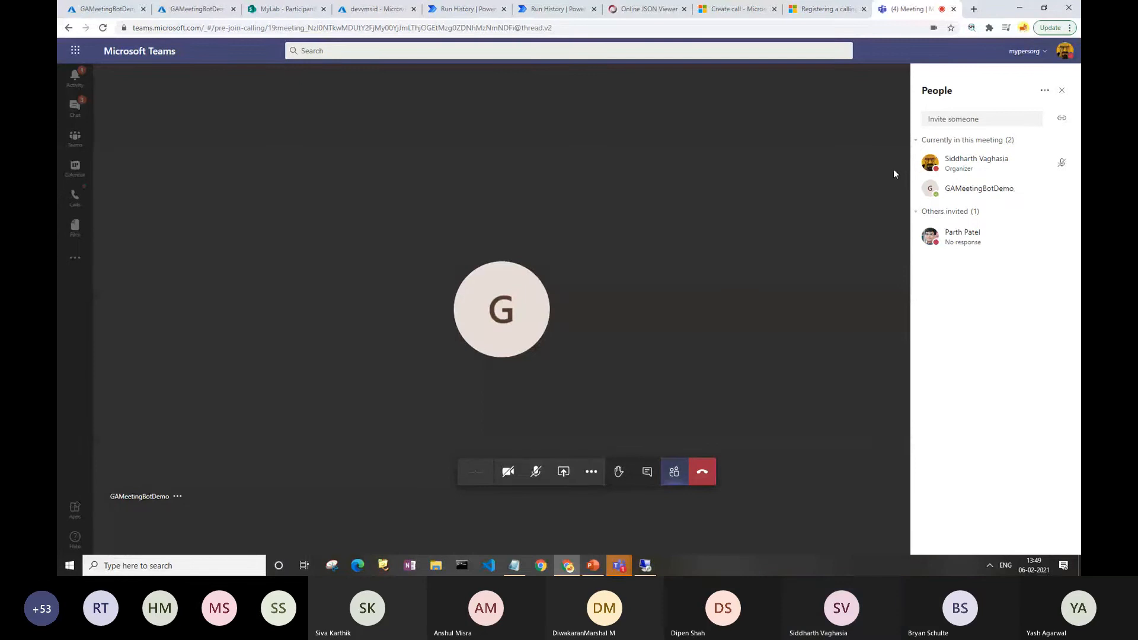
Switch to the PowerPoint presentation, start the slide show from the Demo slide and advance to the Development steps slide.
{"action": "key", "text": "alt+Tab"}
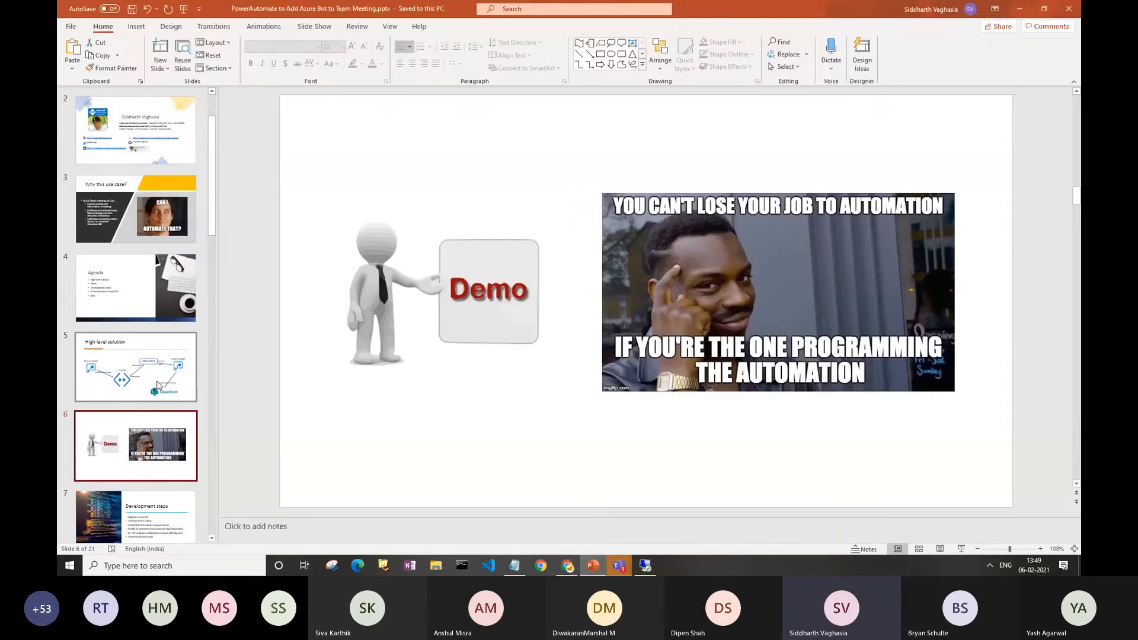
{"action": "left_click", "coordinate": [960, 549]}
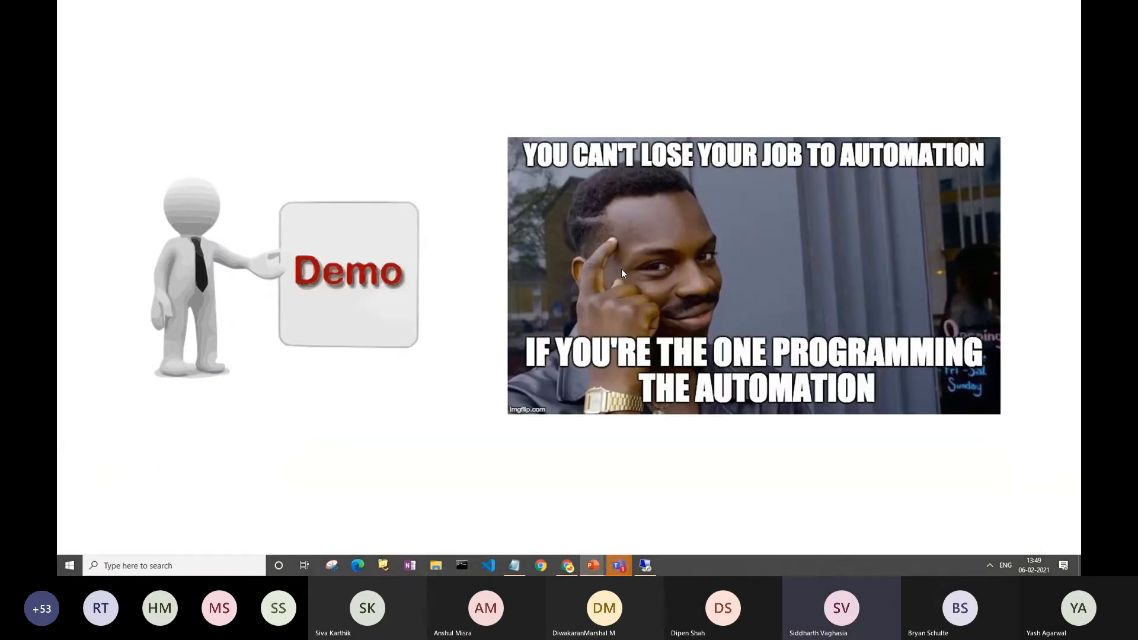
{"action": "left_click", "coordinate": [622, 272]}
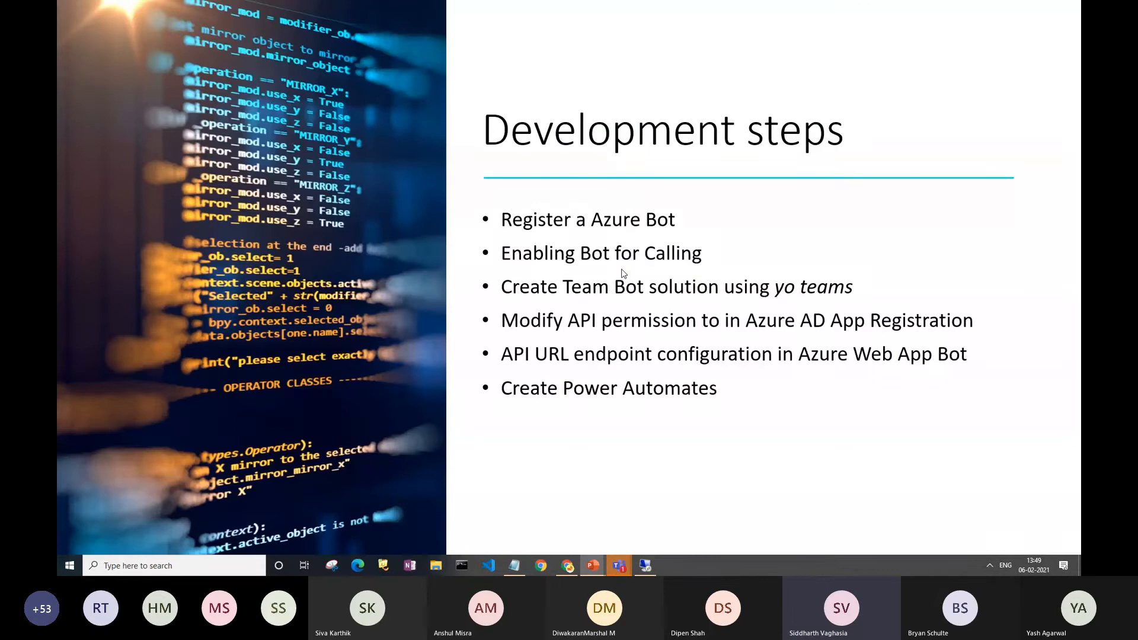
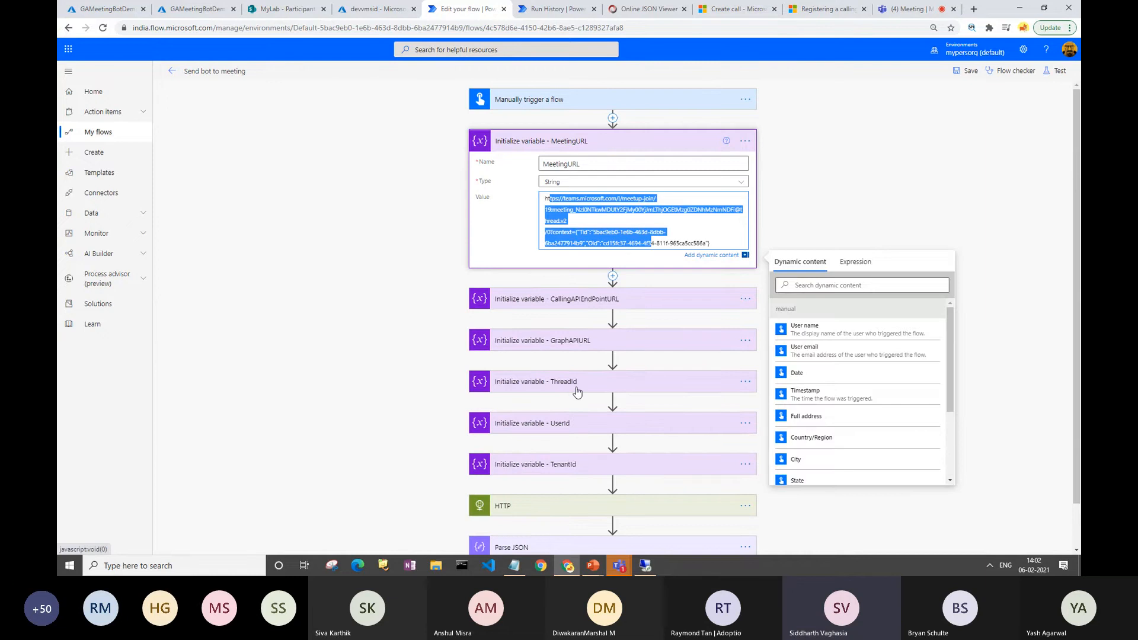
Examine the MeetingURL value and expand the CallingAPIEndPointURL variable to inspect its value in the Send bot to meeting flow.
{"action": "scroll", "coordinate": [611, 314], "scroll_direction": "down", "scroll_amount": 1}
{"action": "left_click", "coordinate": [599, 162]}
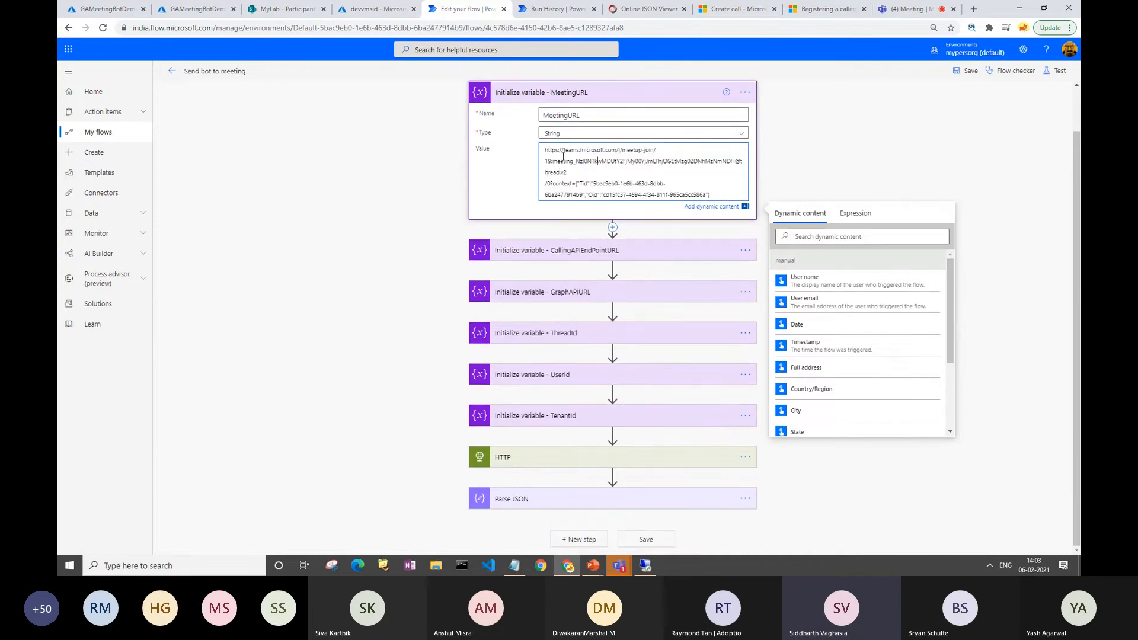
{"action": "left_click_drag", "start_coordinate": [545, 149], "coordinate": [720, 193]}
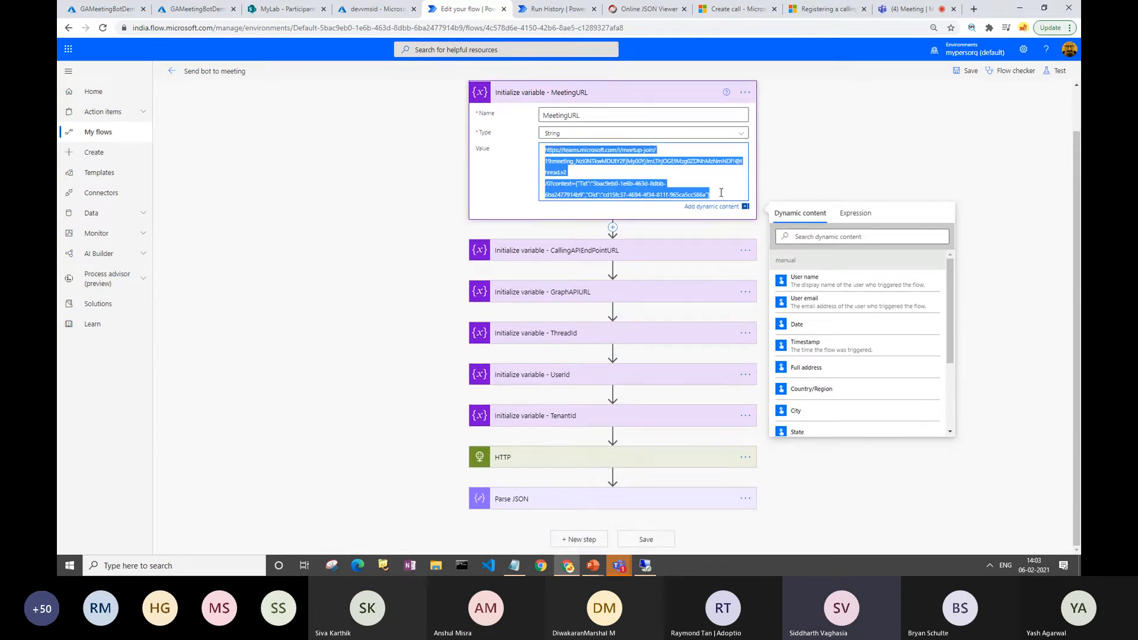
{"action": "left_click", "coordinate": [593, 250]}
{"action": "triple_click", "coordinate": [595, 298]}
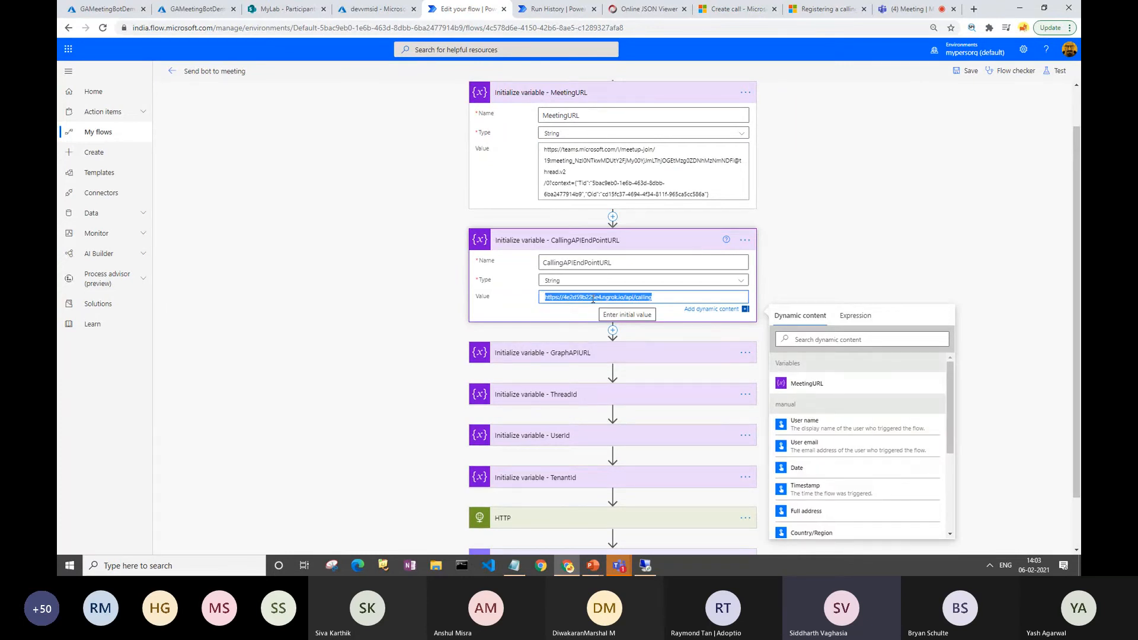
Enlarge the flow editor view and expand the GraphAPIURL variable below CallingAPIEndPointURL to inspect its value.
{"action": "left_click", "coordinate": [592, 298]}
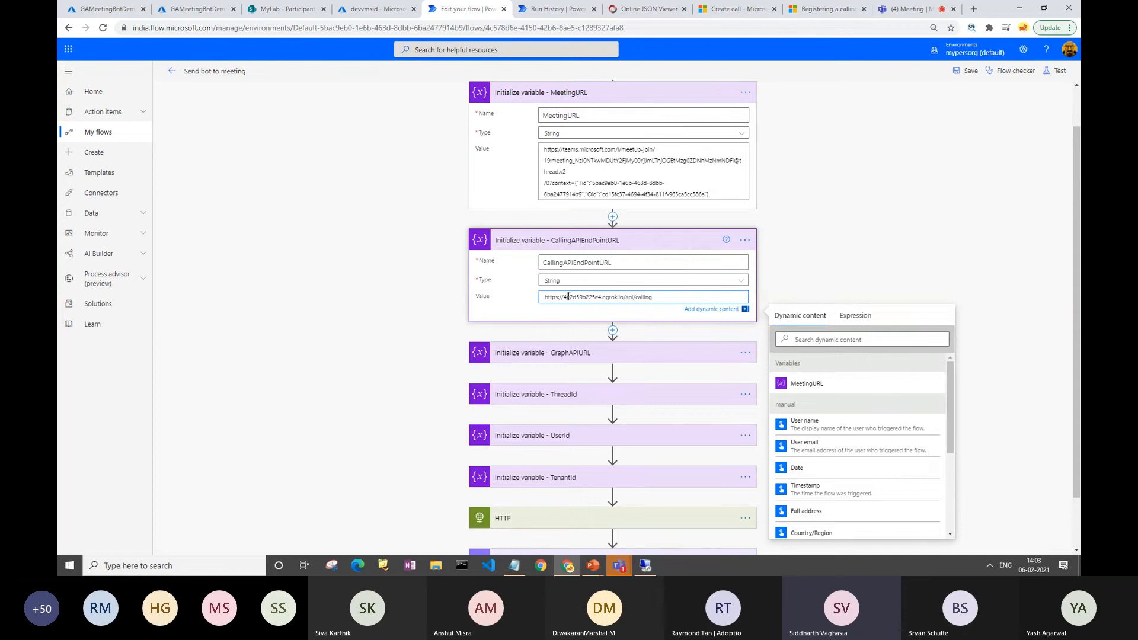
{"action": "key", "text": "ctrl+plus"}
{"action": "key", "text": "ctrl+plus"}
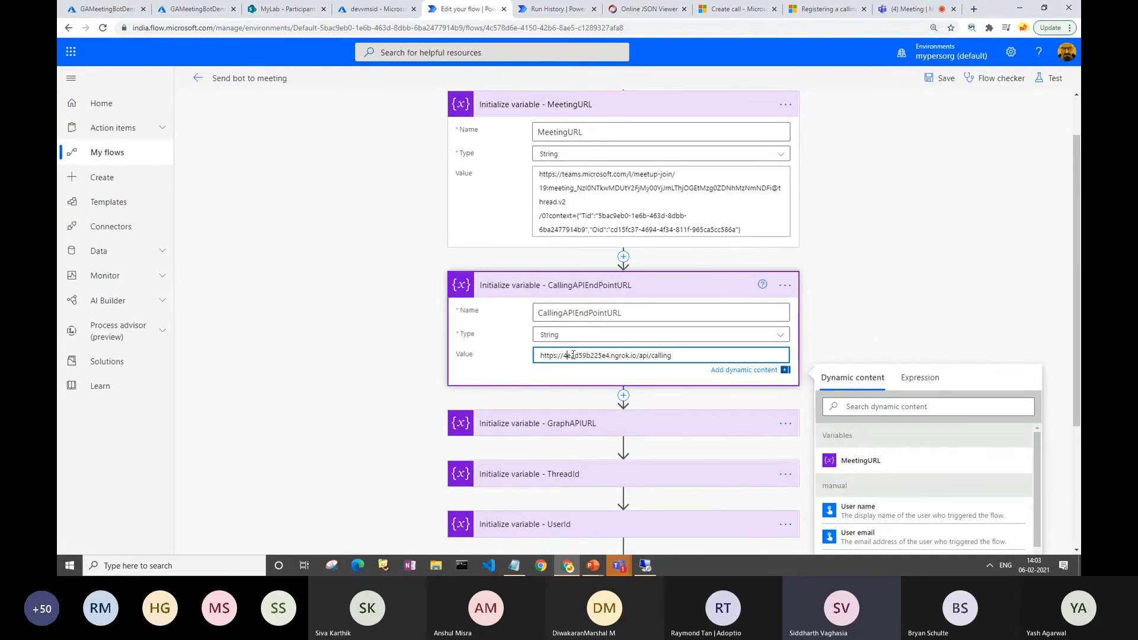
{"action": "scroll", "coordinate": [616, 331], "scroll_direction": "down", "scroll_amount": 2}
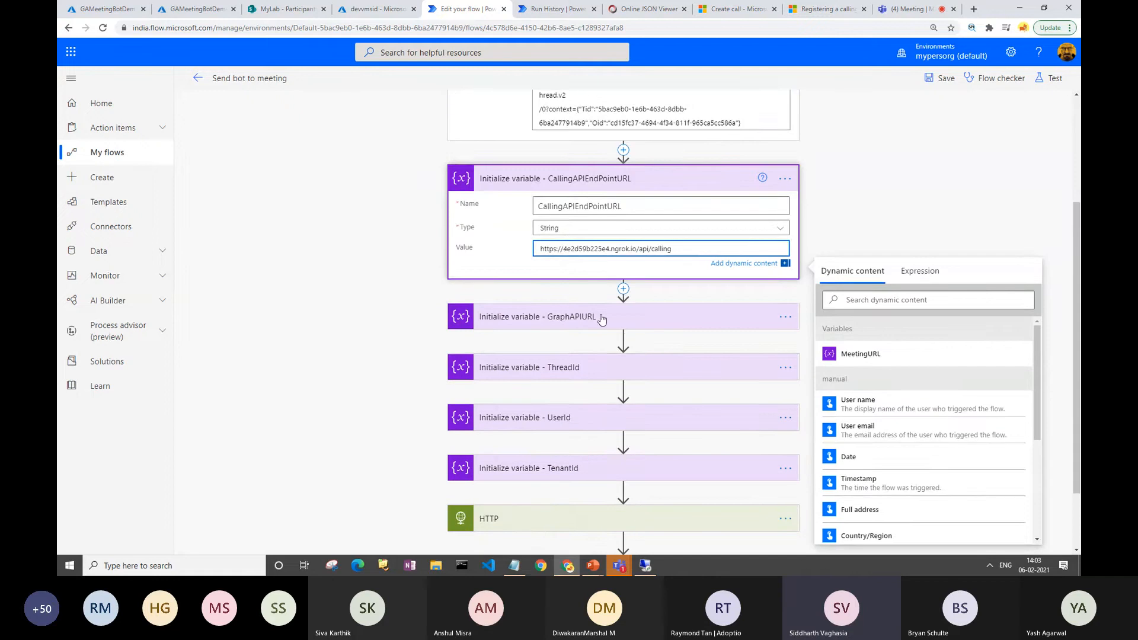
{"action": "left_click", "coordinate": [576, 265]}
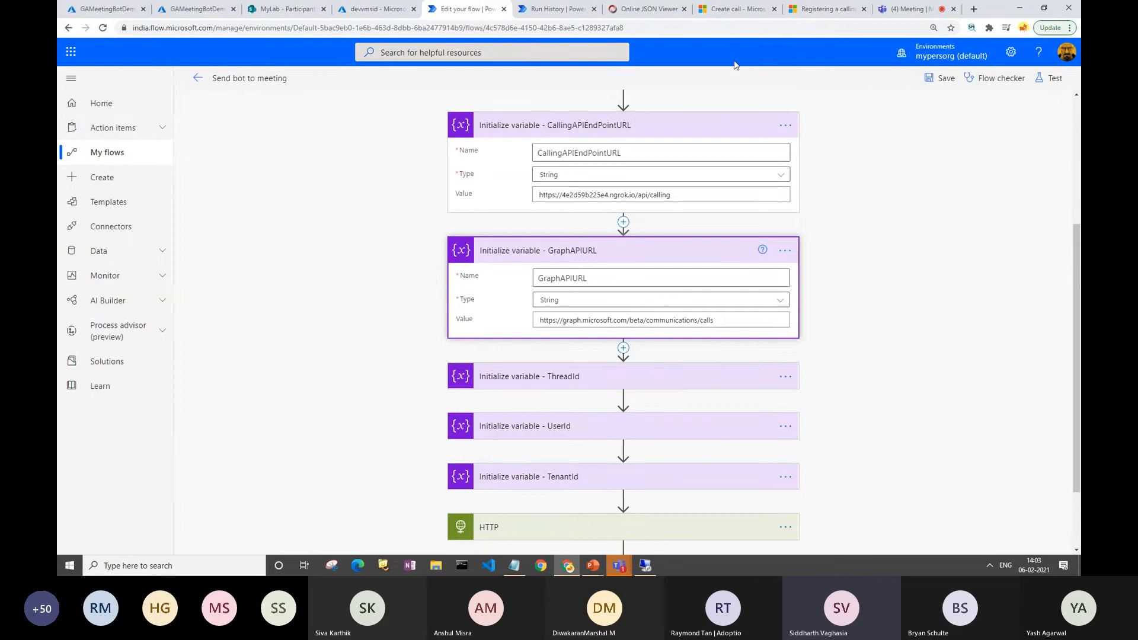
Expand the ThreadId variable and compare its value with the thread part of the MeetingURL value.
{"action": "scroll", "coordinate": [656, 276], "scroll_direction": "down", "scroll_amount": 2}
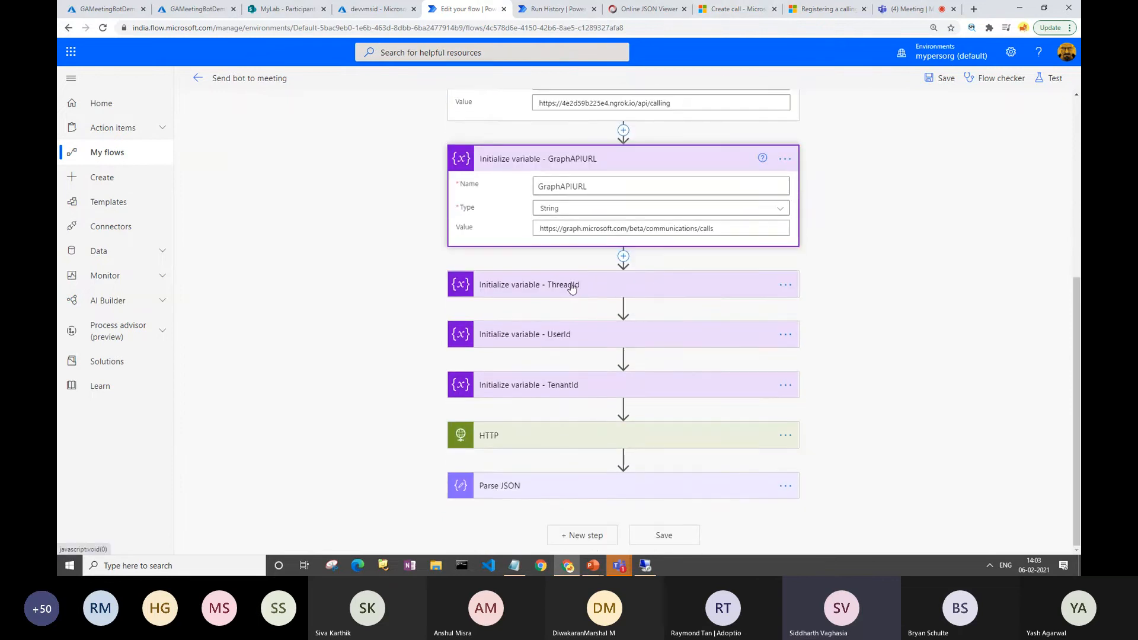
{"action": "left_click", "coordinate": [604, 288]}
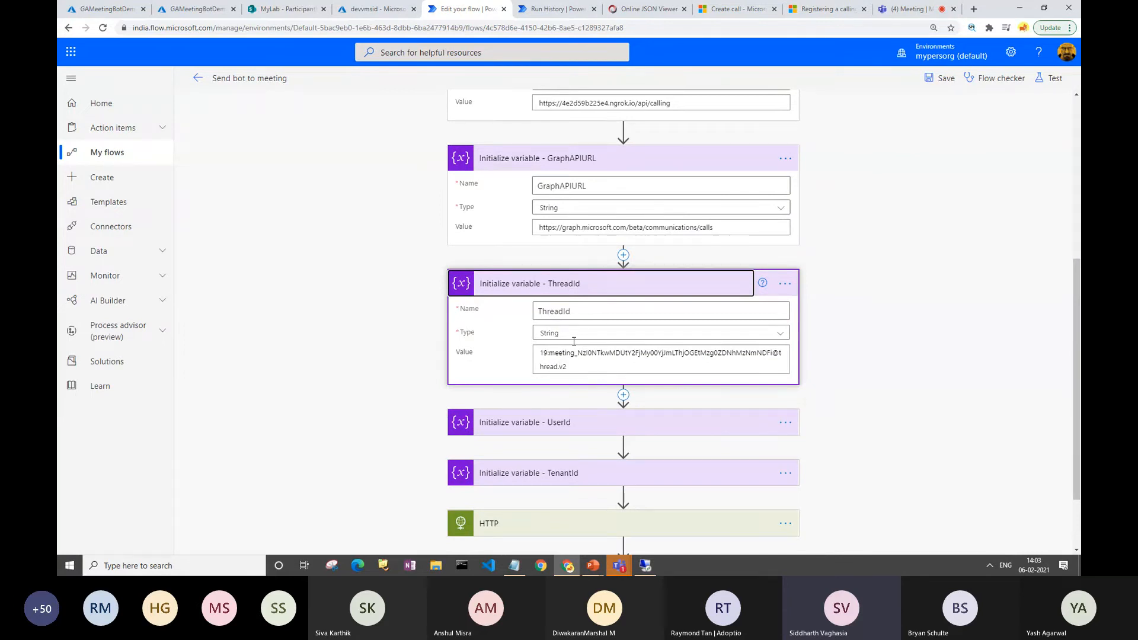
{"action": "scroll", "coordinate": [573, 260], "scroll_direction": "down", "scroll_amount": 2}
{"action": "scroll", "coordinate": [563, 214], "scroll_direction": "up", "scroll_amount": 6}
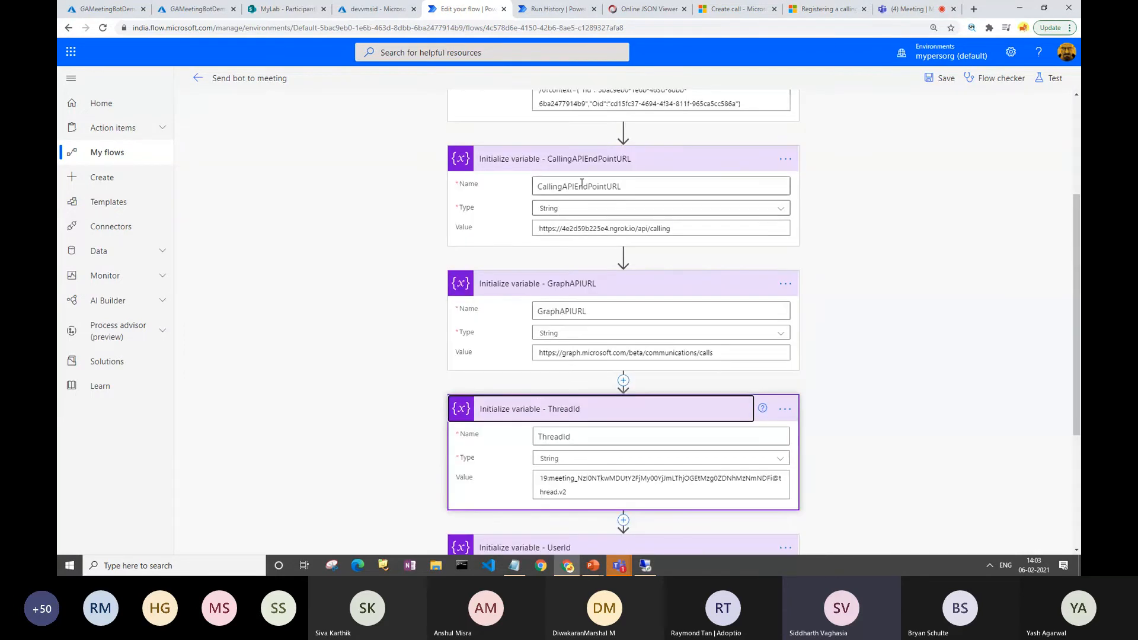
{"action": "scroll", "coordinate": [576, 212], "scroll_direction": "down", "scroll_amount": 2}
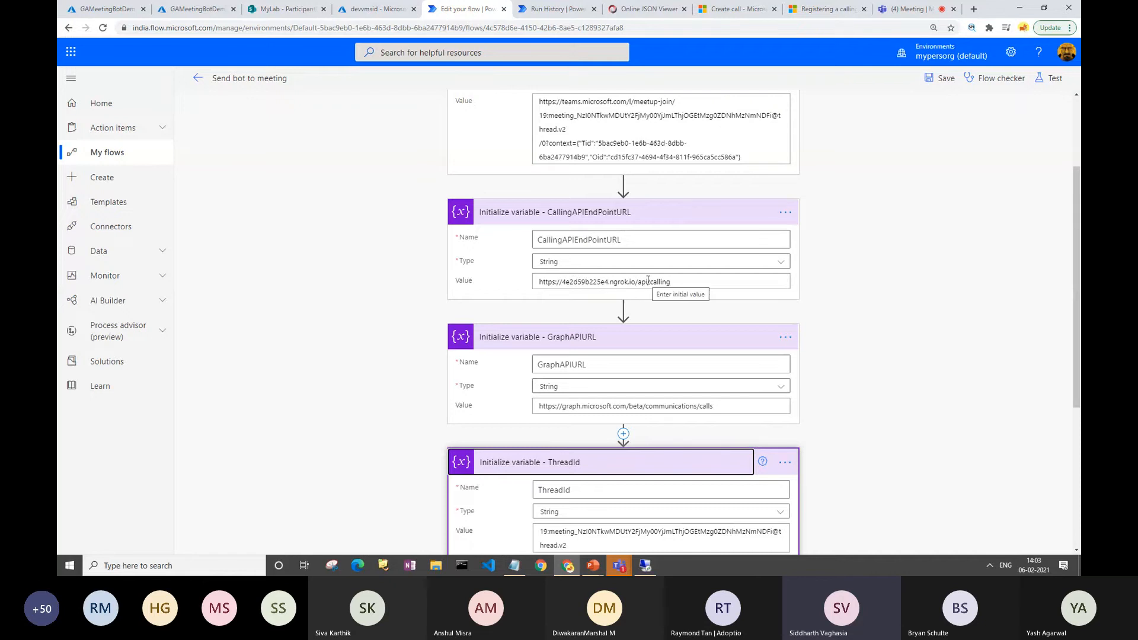
{"action": "scroll", "coordinate": [642, 344], "scroll_direction": "down", "scroll_amount": 2}
{"action": "scroll", "coordinate": [642, 330], "scroll_direction": "up", "scroll_amount": 3}
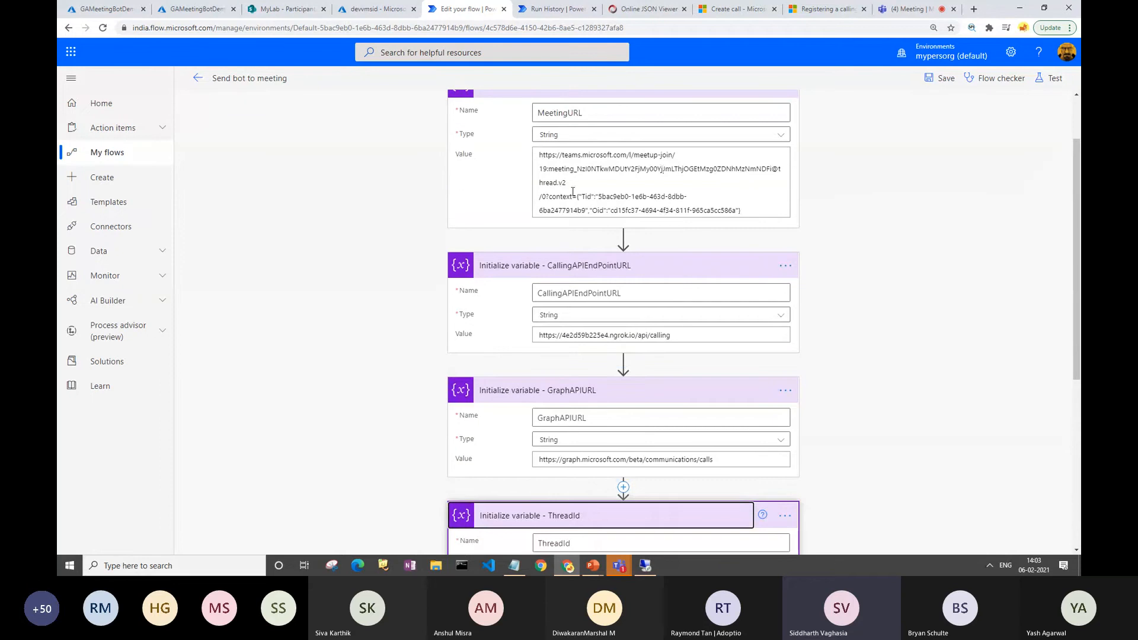
{"action": "scroll", "coordinate": [593, 204], "scroll_direction": "down", "scroll_amount": 1}
{"action": "scroll", "coordinate": [633, 279], "scroll_direction": "down", "scroll_amount": 4}
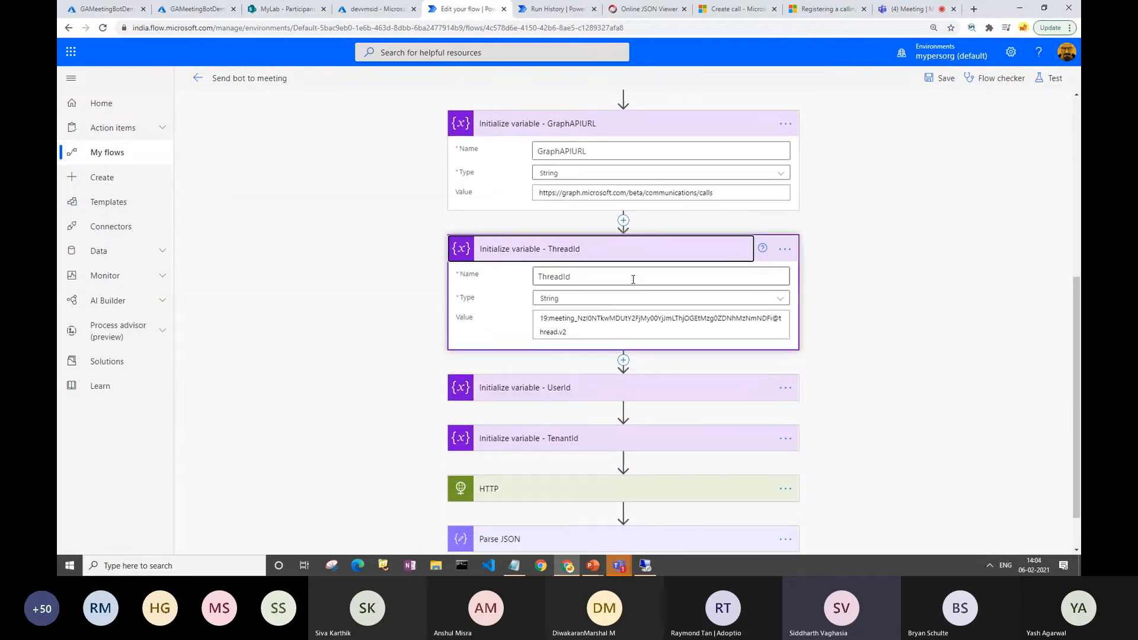
{"action": "scroll", "coordinate": [595, 310], "scroll_direction": "down", "scroll_amount": 1}
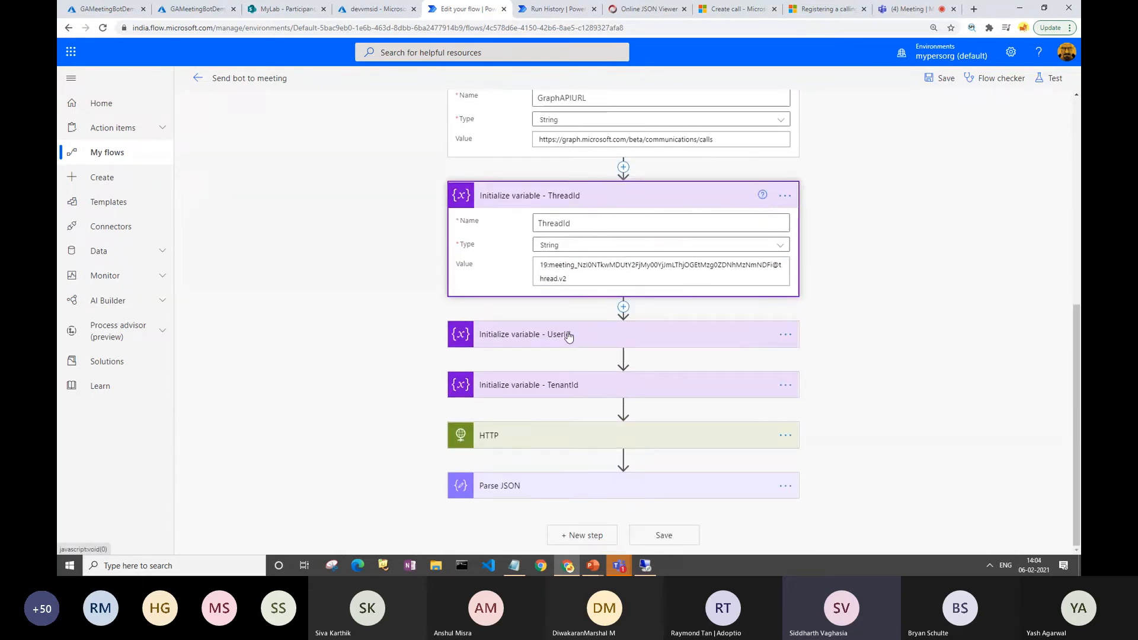
Expand the UserId and TenantId variables and compare their values with the identifiers inside the MeetingURL value.
{"action": "left_click", "coordinate": [568, 336]}
{"action": "scroll", "coordinate": [575, 330], "scroll_direction": "down", "scroll_amount": 1}
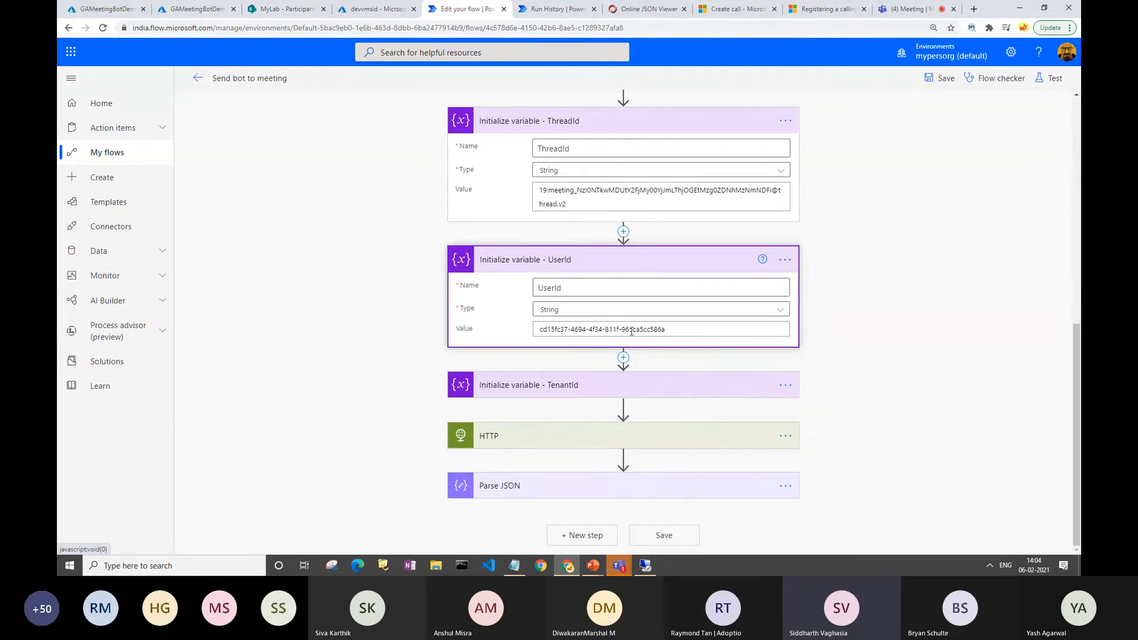
{"action": "left_click", "coordinate": [543, 383]}
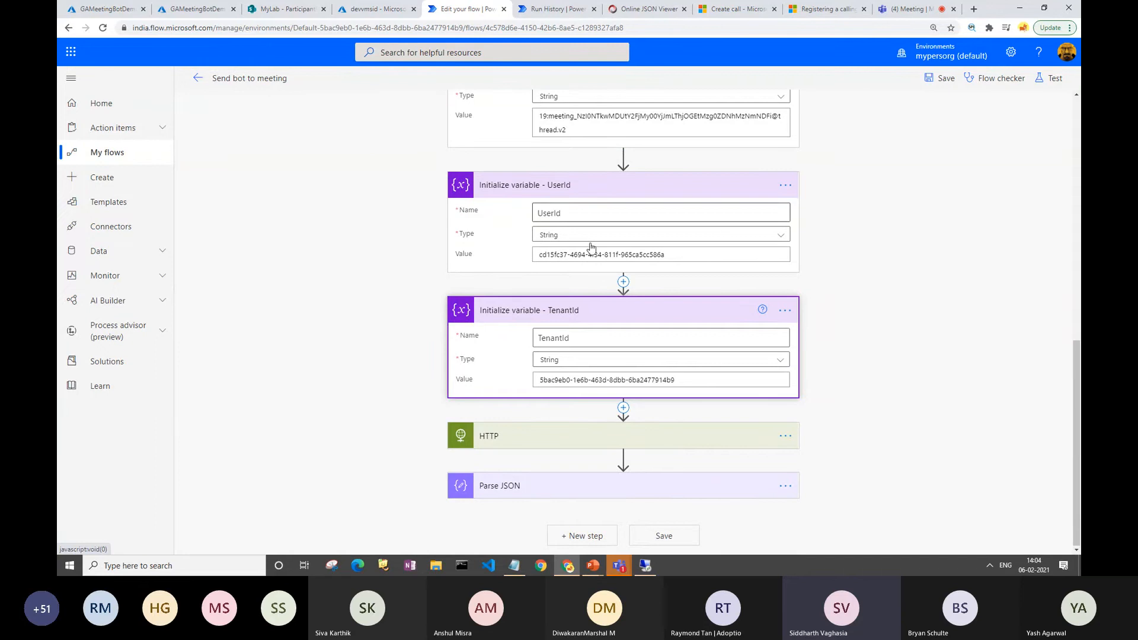
{"action": "scroll", "coordinate": [586, 249], "scroll_direction": "up", "scroll_amount": 6}
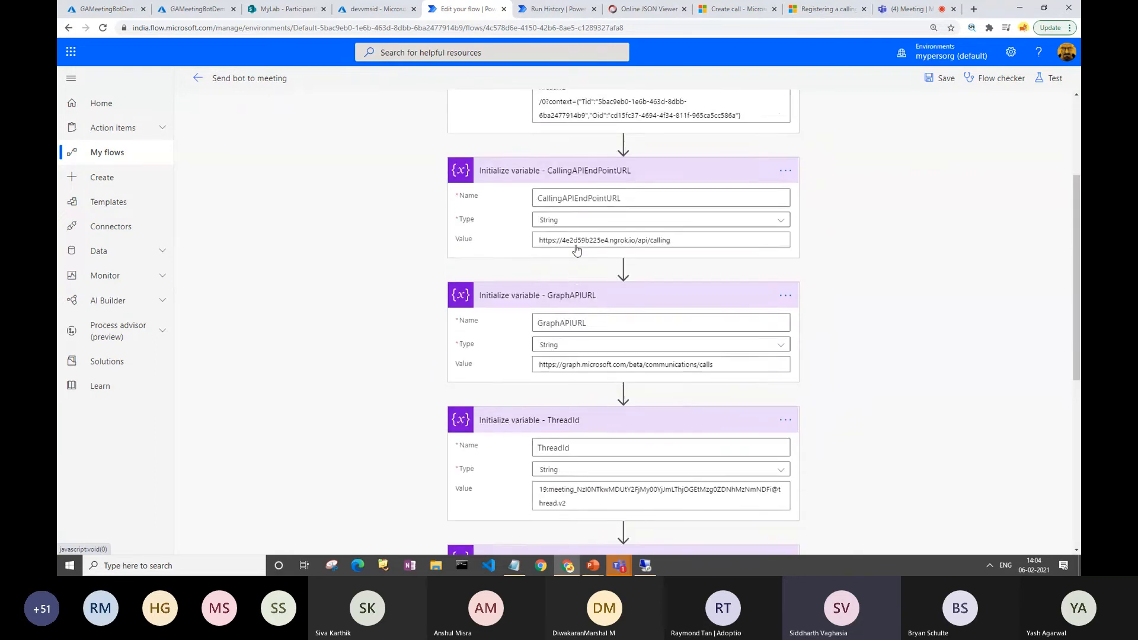
{"action": "scroll", "coordinate": [576, 250], "scroll_direction": "up", "scroll_amount": 3}
{"action": "left_click_drag", "start_coordinate": [544, 167], "coordinate": [735, 215]}
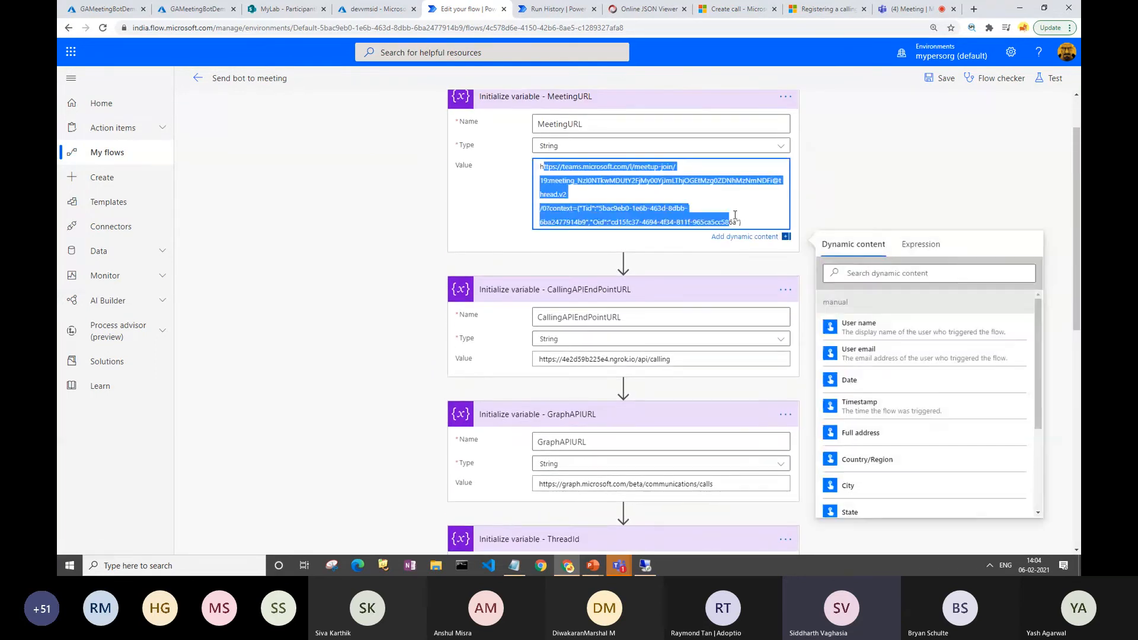
{"action": "scroll", "coordinate": [638, 253], "scroll_direction": "down", "scroll_amount": 5}
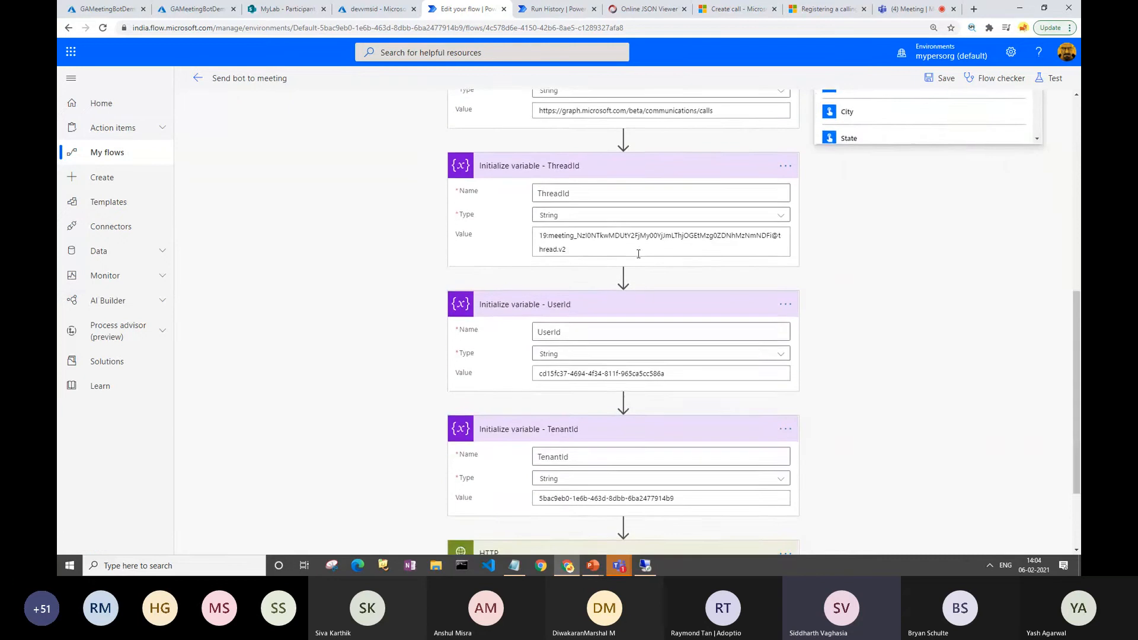
{"action": "scroll", "coordinate": [638, 253], "scroll_direction": "down", "scroll_amount": 2}
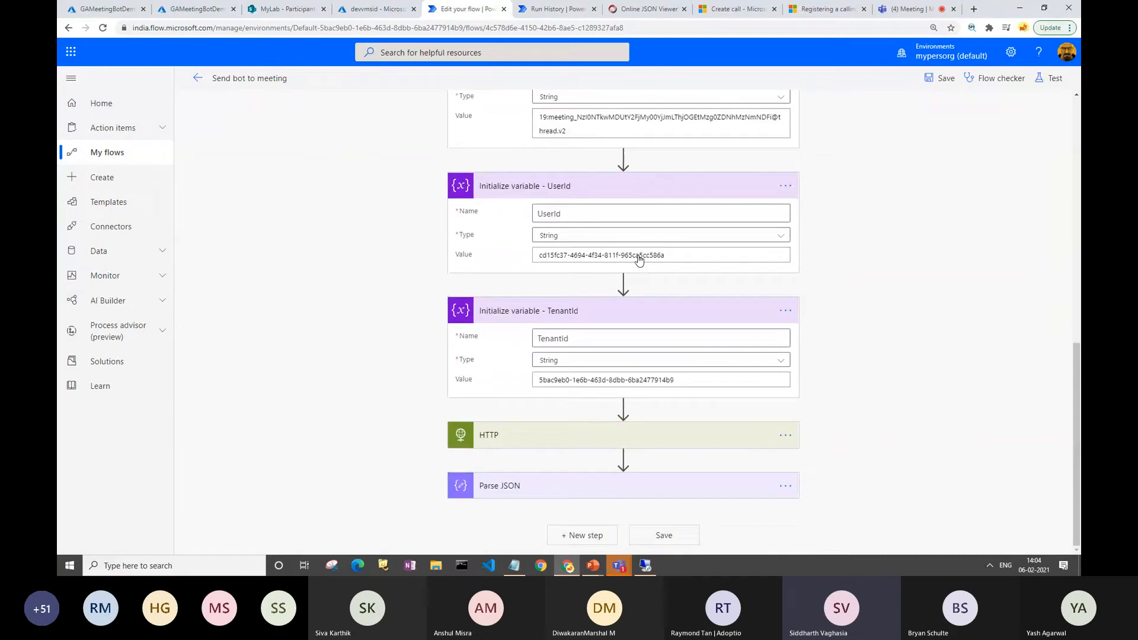
Expand the HTTP action and check the value of the GraphAPIURL variable used as its URI.
{"action": "left_click", "coordinate": [520, 443]}
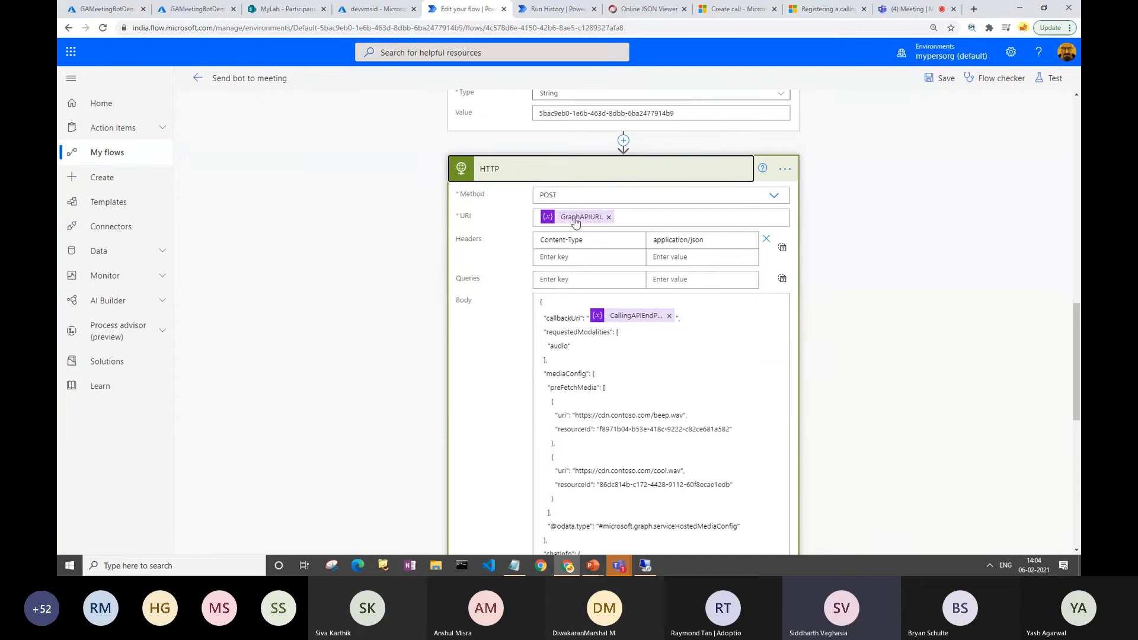
{"action": "scroll", "coordinate": [575, 222], "scroll_direction": "up", "scroll_amount": 7}
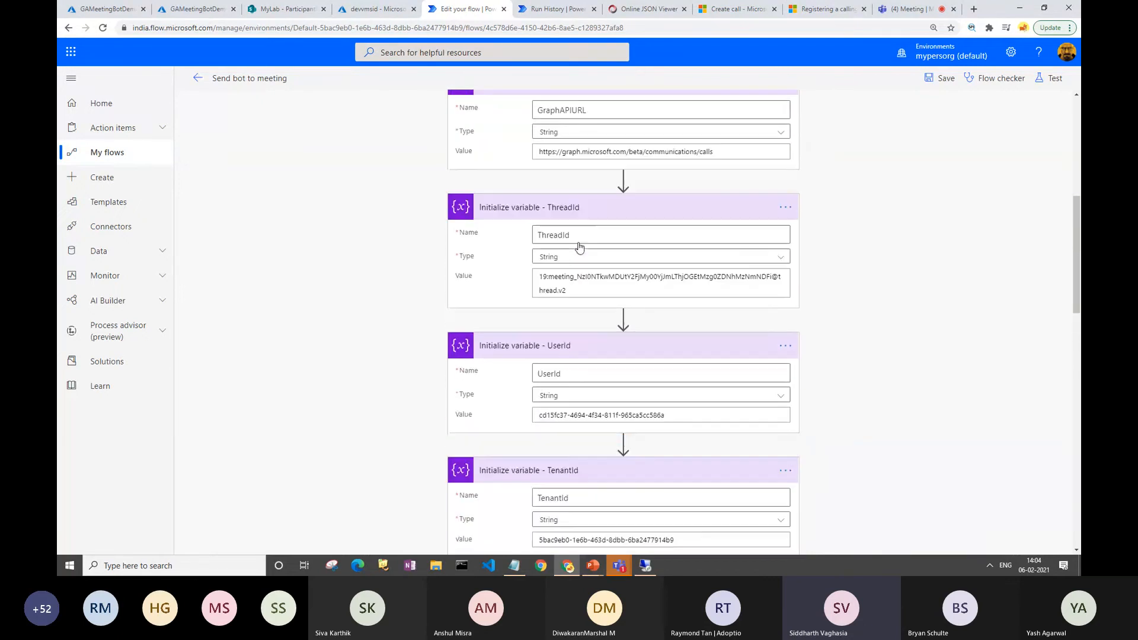
{"action": "left_click", "coordinate": [569, 215]}
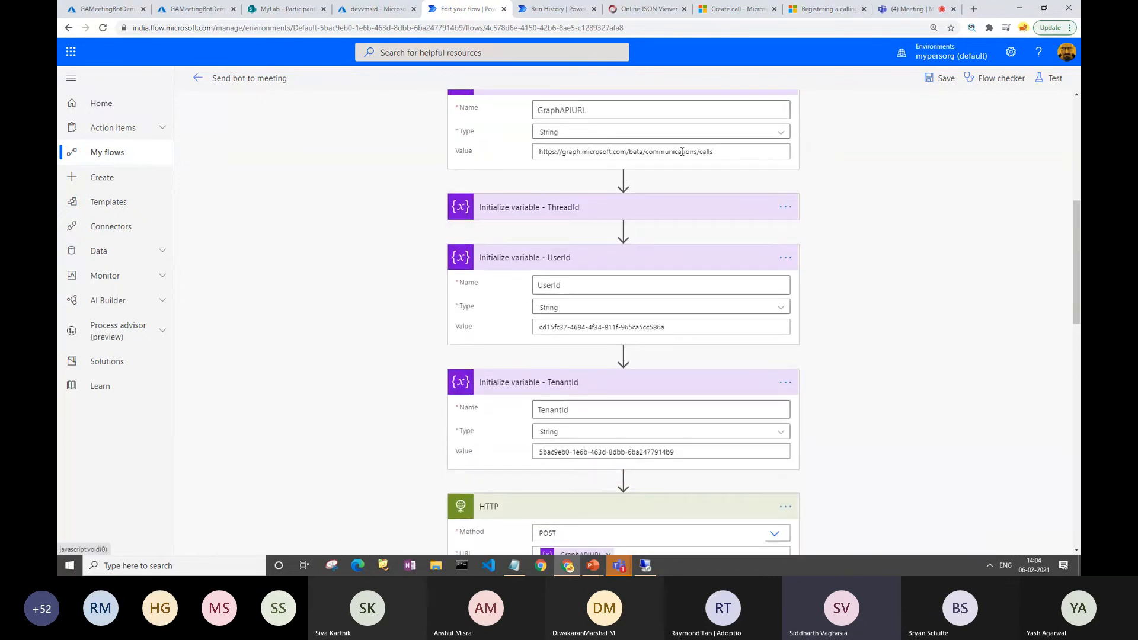
{"action": "left_click", "coordinate": [731, 151]}
Examine the HTTP action's POST settings and JSON body, including the callbackUri, threadId, user id and tenantId variables.
{"action": "scroll", "coordinate": [622, 371], "scroll_direction": "down", "scroll_amount": 5}
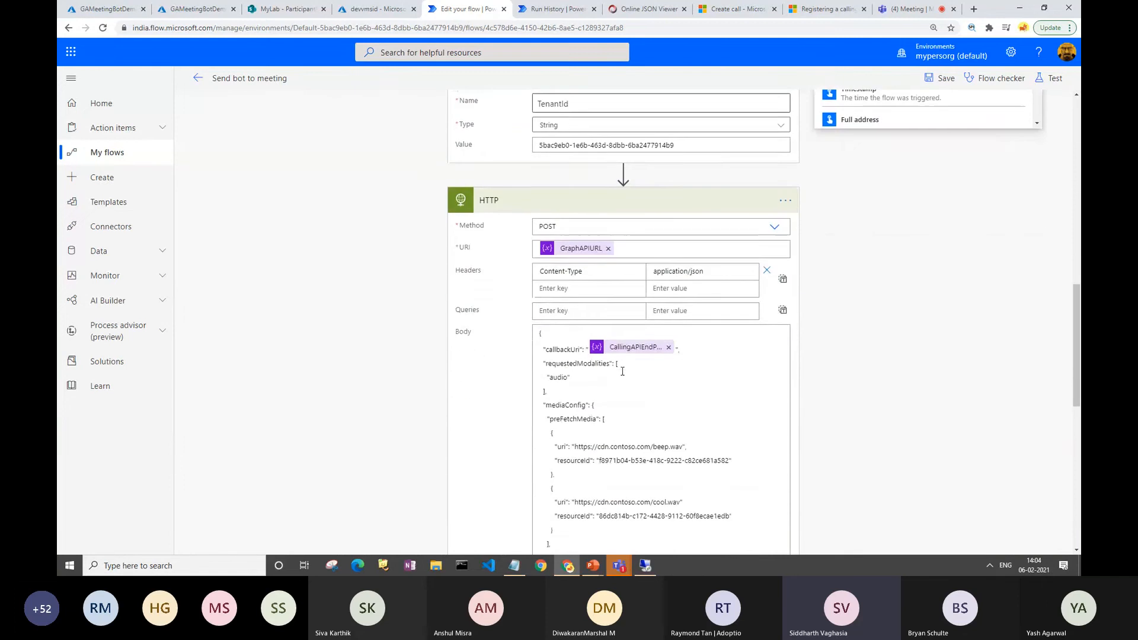
{"action": "scroll", "coordinate": [598, 332], "scroll_direction": "down", "scroll_amount": 2}
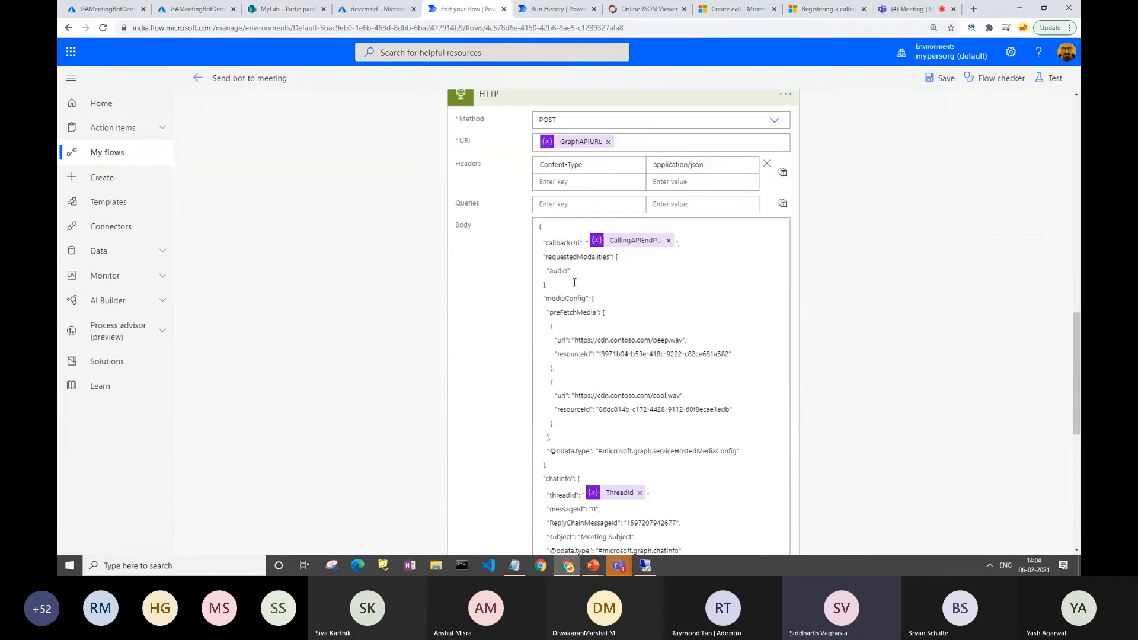
{"action": "scroll", "coordinate": [574, 282], "scroll_direction": "down", "scroll_amount": 5}
{"action": "scroll", "coordinate": [599, 409], "scroll_direction": "down", "scroll_amount": 1}
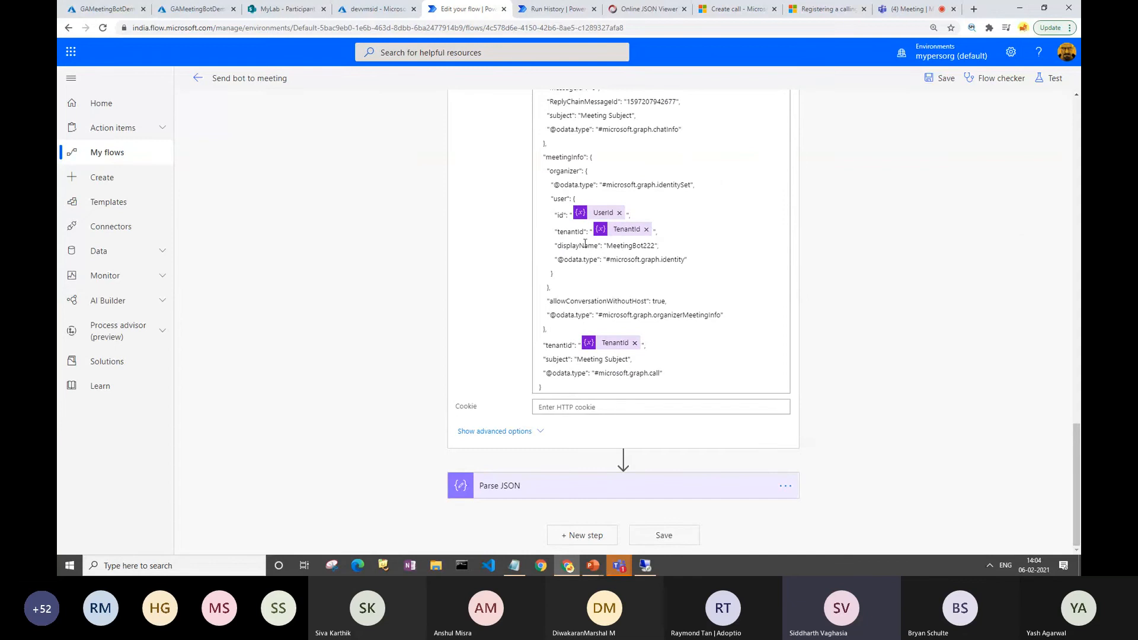
{"action": "scroll", "coordinate": [580, 299], "scroll_direction": "up", "scroll_amount": 2}
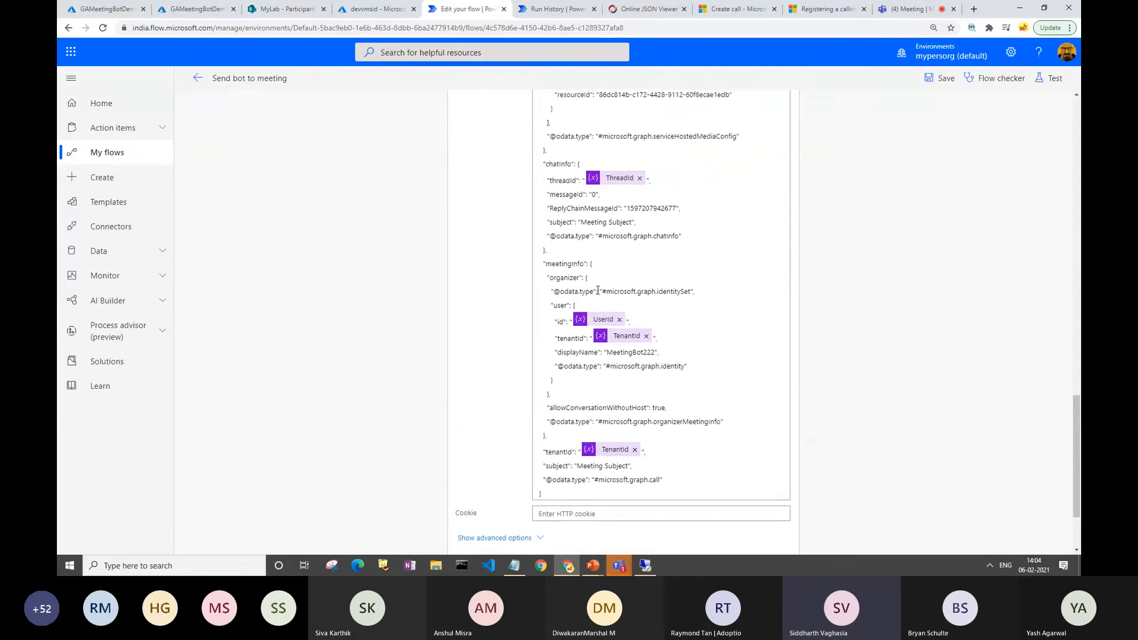
Open the Microsoft Graph Create call documentation and highlight the introduction's statement about joining an existing meeting.
{"action": "left_click", "coordinate": [728, 12]}
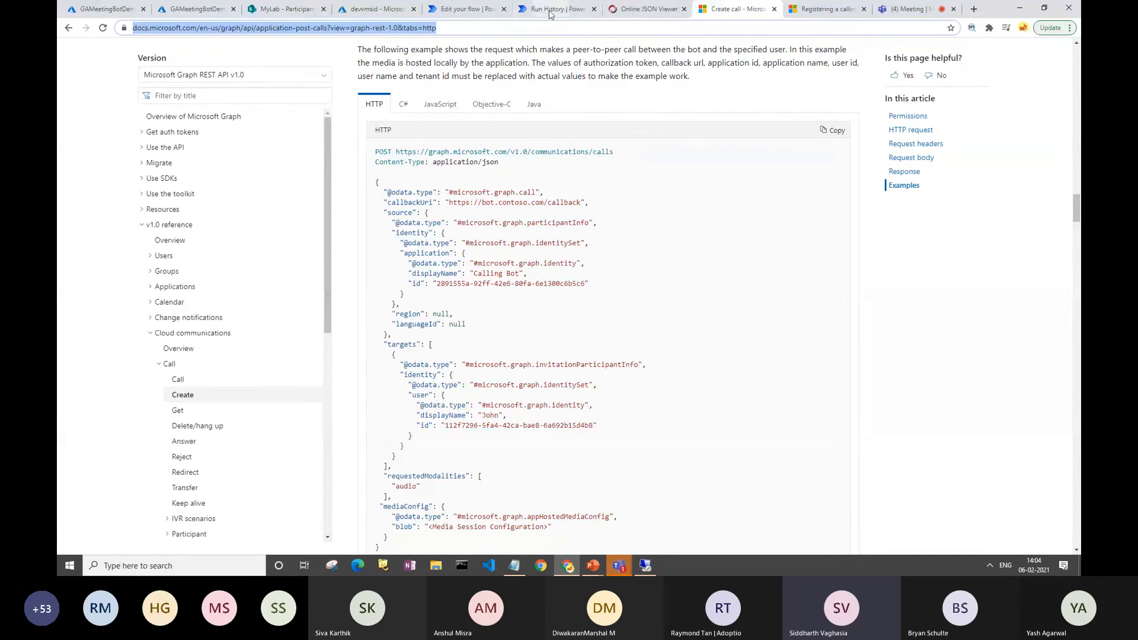
{"action": "scroll", "coordinate": [550, 240], "scroll_direction": "up", "scroll_amount": 3}
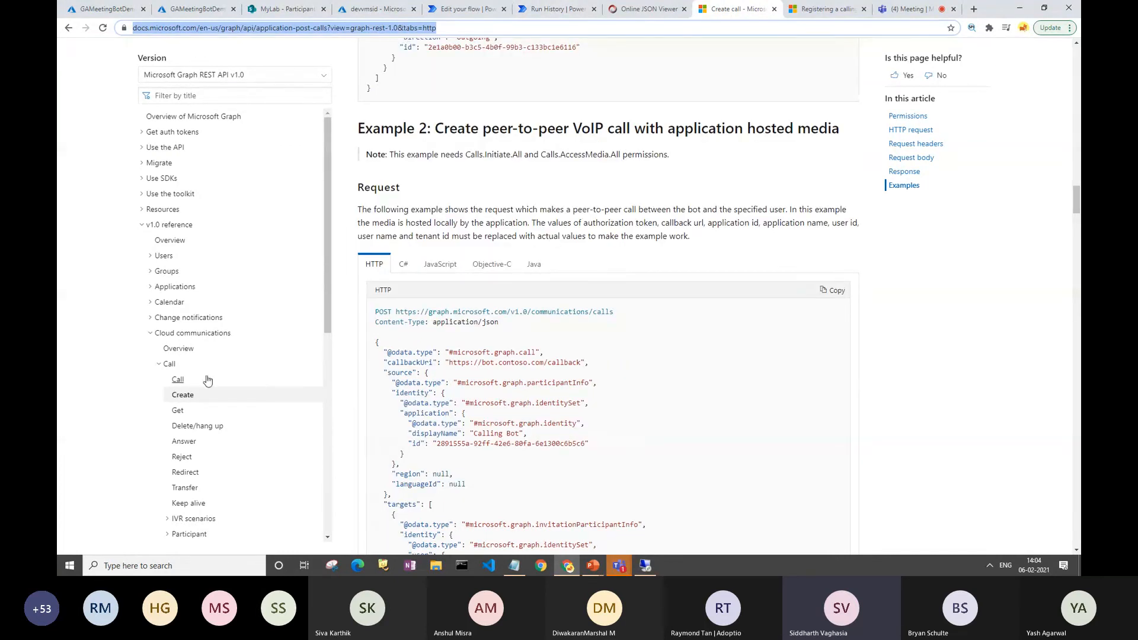
{"action": "left_click_drag", "start_coordinate": [1076, 200], "coordinate": [1075, 58]}
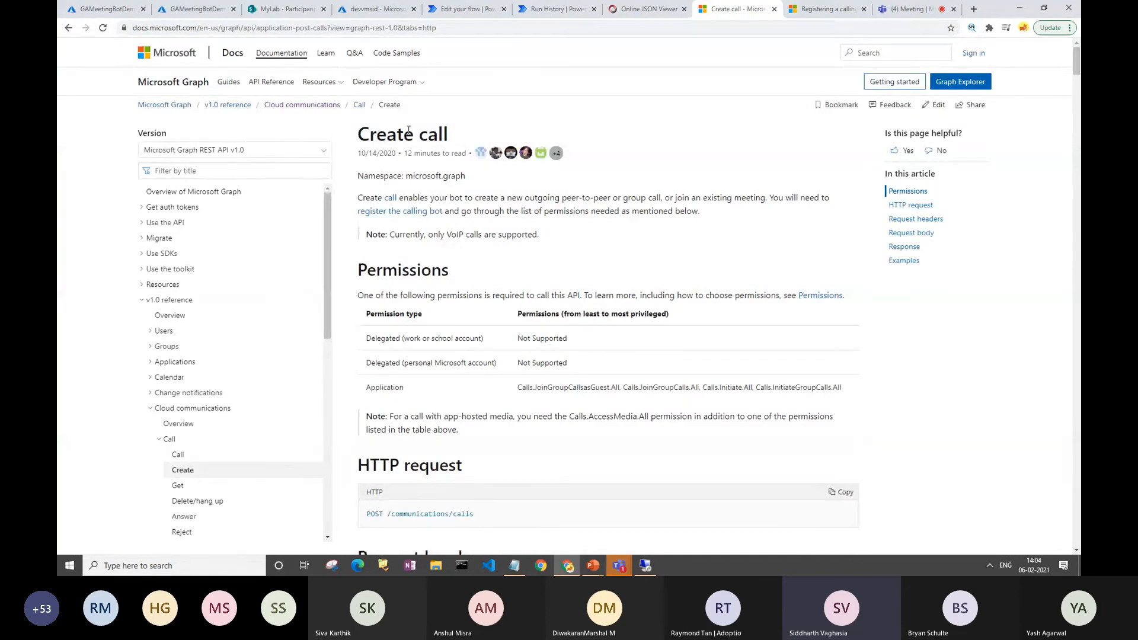
{"action": "left_click_drag", "start_coordinate": [413, 199], "coordinate": [766, 197]}
{"action": "left_click", "coordinate": [561, 199]}
{"action": "left_click", "coordinate": [637, 198]}
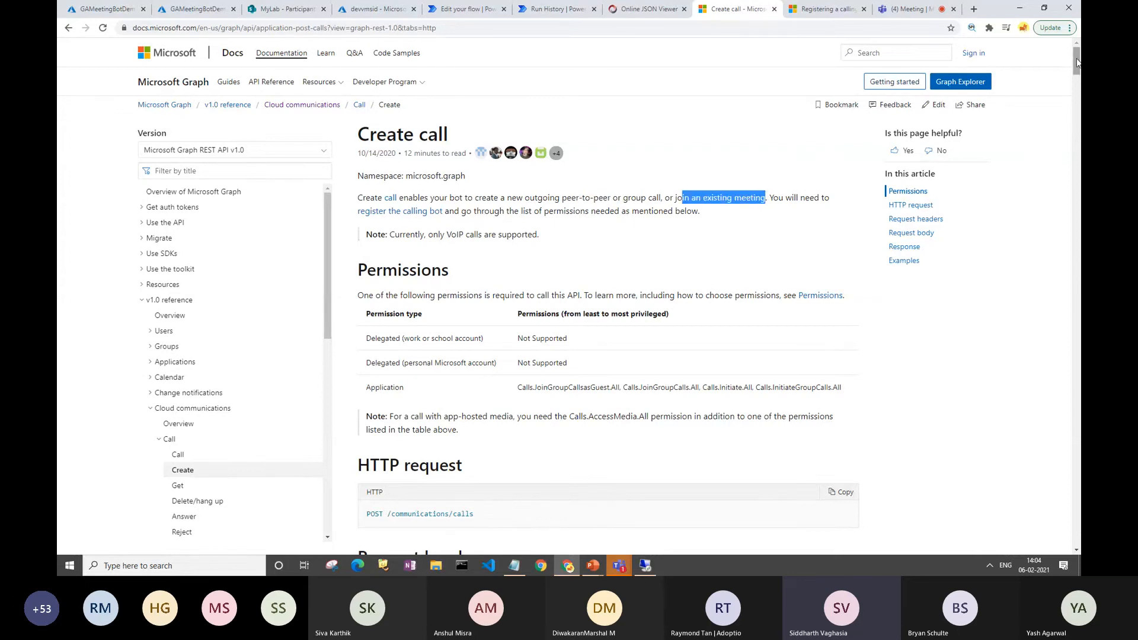
Find Example 5, "Join scheduled meeting with service hosted media", in the Create call documentation and highlight its heading.
{"action": "left_click_drag", "start_coordinate": [1075, 59], "coordinate": [1078, 338]}
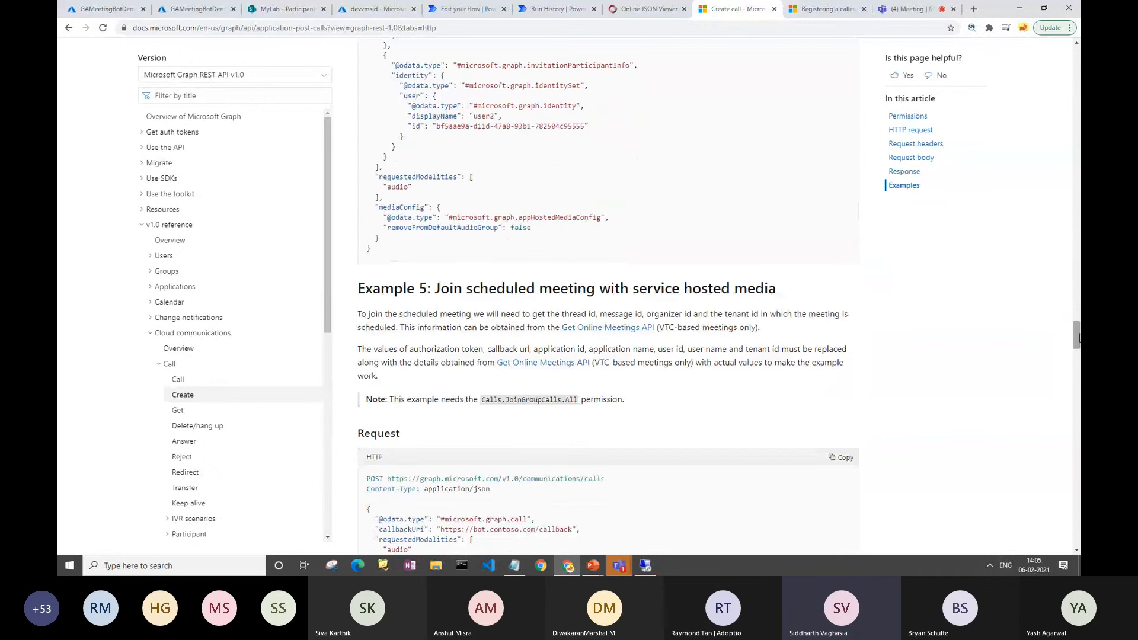
{"action": "left_click_drag", "start_coordinate": [578, 291], "coordinate": [801, 286]}
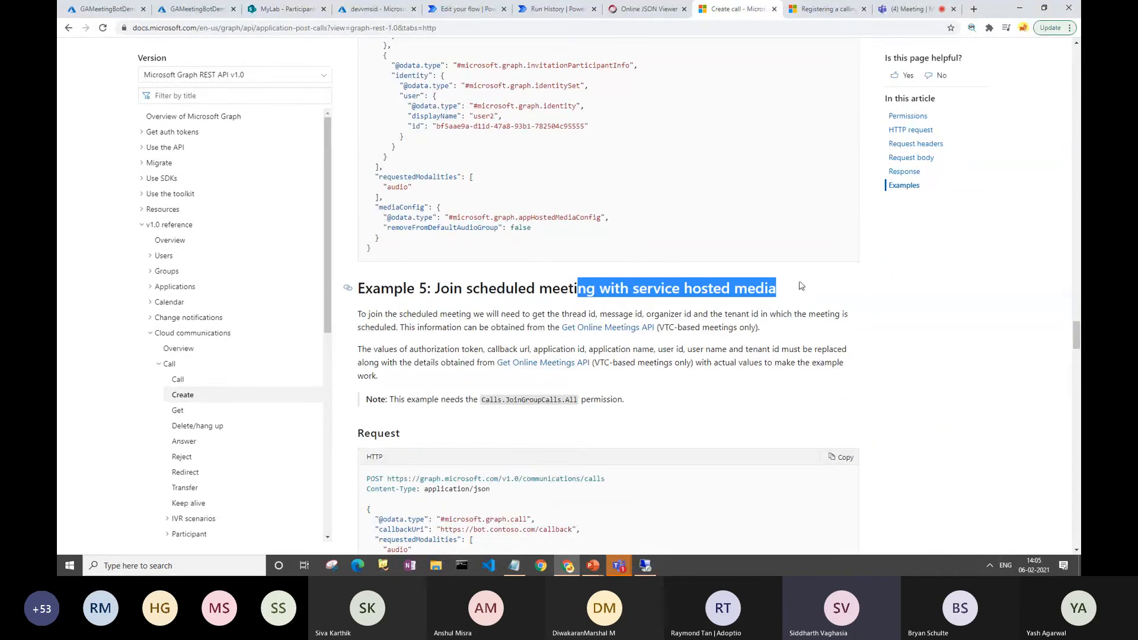
{"action": "scroll", "coordinate": [779, 255], "scroll_direction": "down", "scroll_amount": 2}
{"action": "left_click_drag", "start_coordinate": [632, 181], "coordinate": [775, 182]}
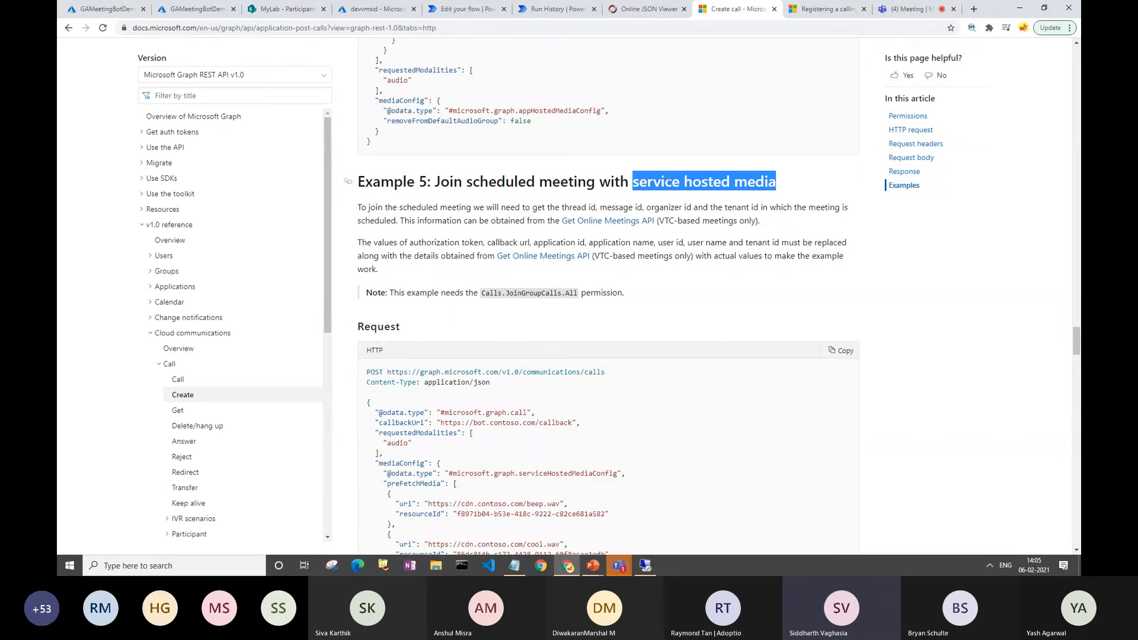
{"action": "left_click_drag", "start_coordinate": [454, 182], "coordinate": [778, 185]}
{"action": "scroll", "coordinate": [682, 289], "scroll_direction": "down", "scroll_amount": 2}
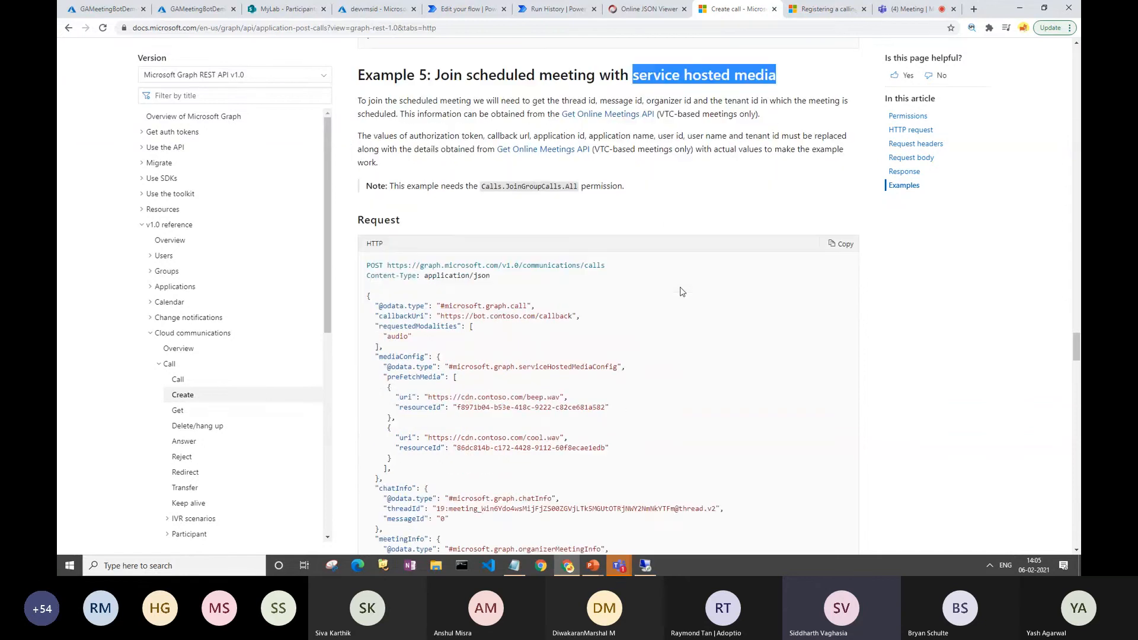
Examine Example 5's sample request, highlighting the beep.wav media URI and the JSON body down through its chatInfo and meetingInfo sections.
{"action": "left_click_drag", "start_coordinate": [423, 396], "coordinate": [560, 395]}
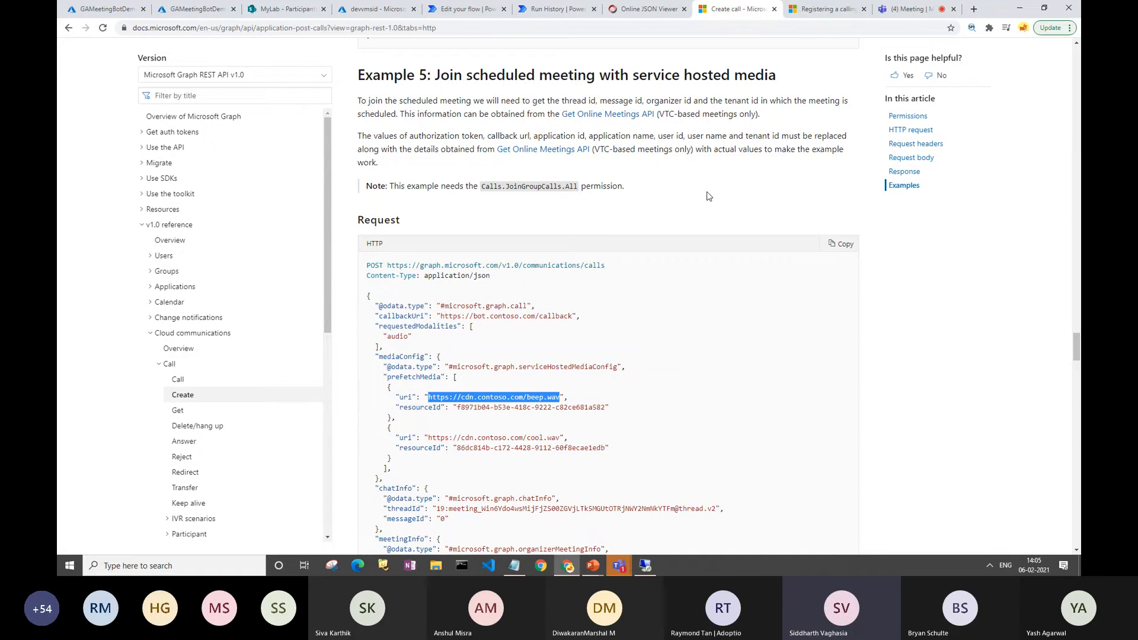
{"action": "left_click_drag", "start_coordinate": [435, 74], "coordinate": [780, 83]}
{"action": "scroll", "coordinate": [489, 247], "scroll_direction": "down", "scroll_amount": 2}
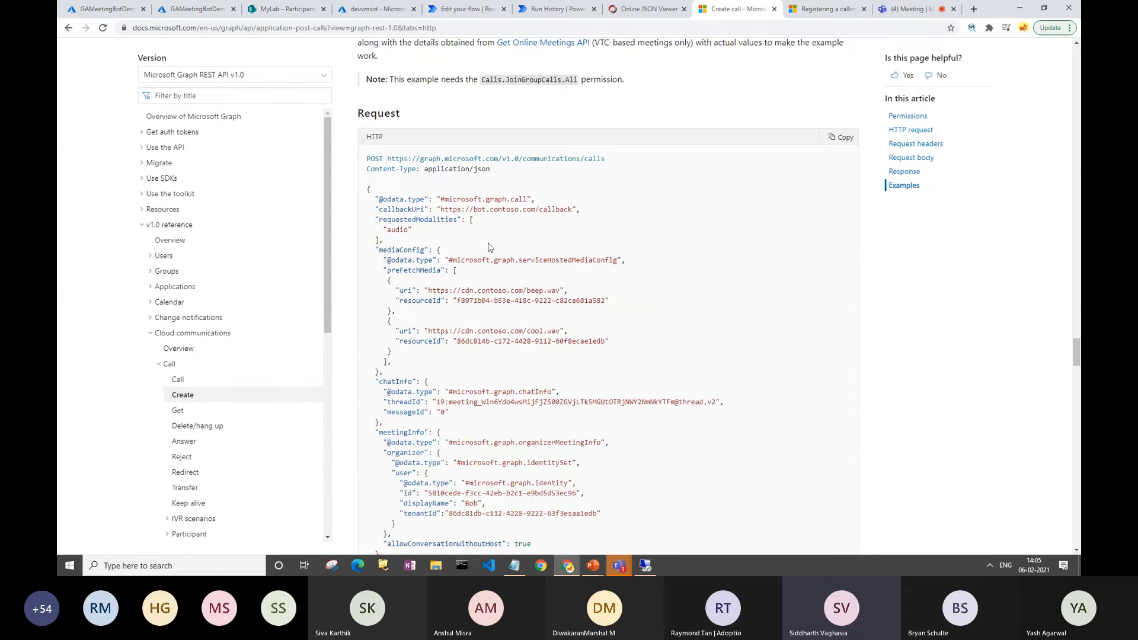
{"action": "left_click_drag", "start_coordinate": [368, 190], "coordinate": [423, 364]}
{"action": "scroll", "coordinate": [423, 364], "scroll_direction": "down", "scroll_amount": 3}
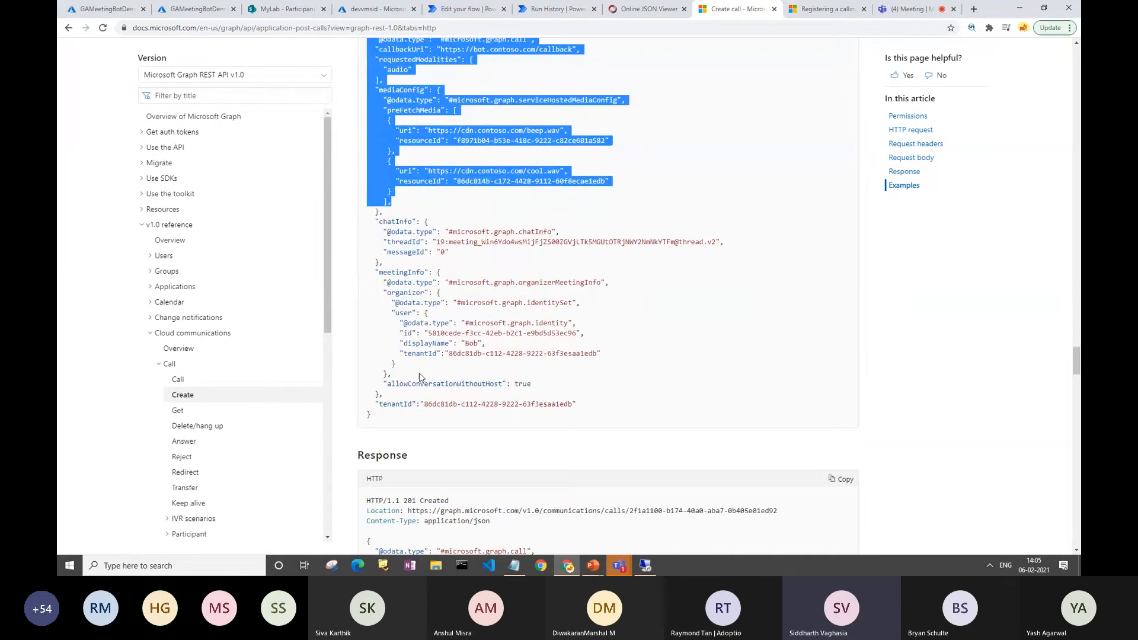
Highlight the callbackUri line and the chatInfo threadId line in Example 5's sample request body.
{"action": "left_click_drag", "start_coordinate": [382, 415], "coordinate": [384, 416]}
{"action": "scroll", "coordinate": [541, 249], "scroll_direction": "up", "scroll_amount": 3}
{"action": "left_click", "coordinate": [540, 249]}
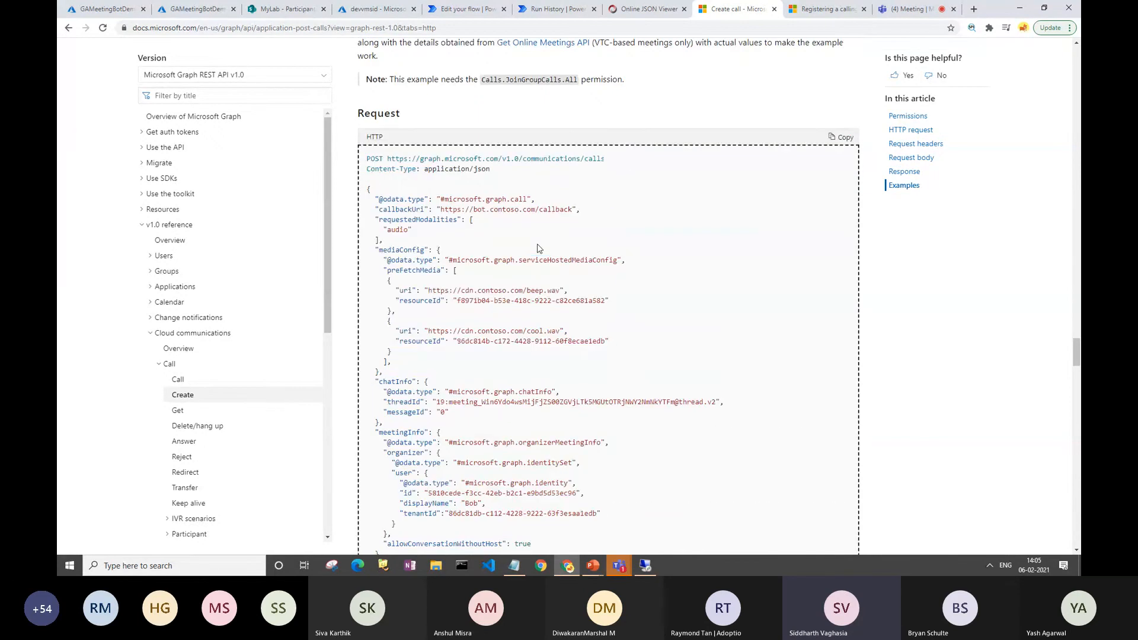
{"action": "left_click_drag", "start_coordinate": [376, 210], "coordinate": [600, 213]}
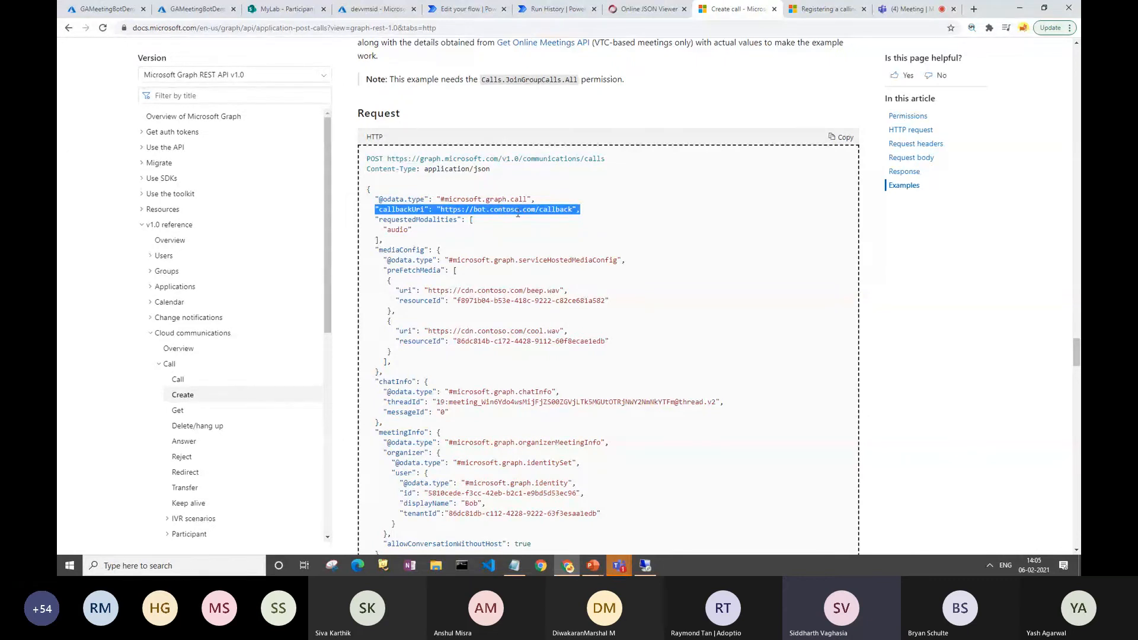
{"action": "scroll", "coordinate": [518, 213], "scroll_direction": "down", "scroll_amount": 1}
{"action": "scroll", "coordinate": [523, 231], "scroll_direction": "down", "scroll_amount": 2}
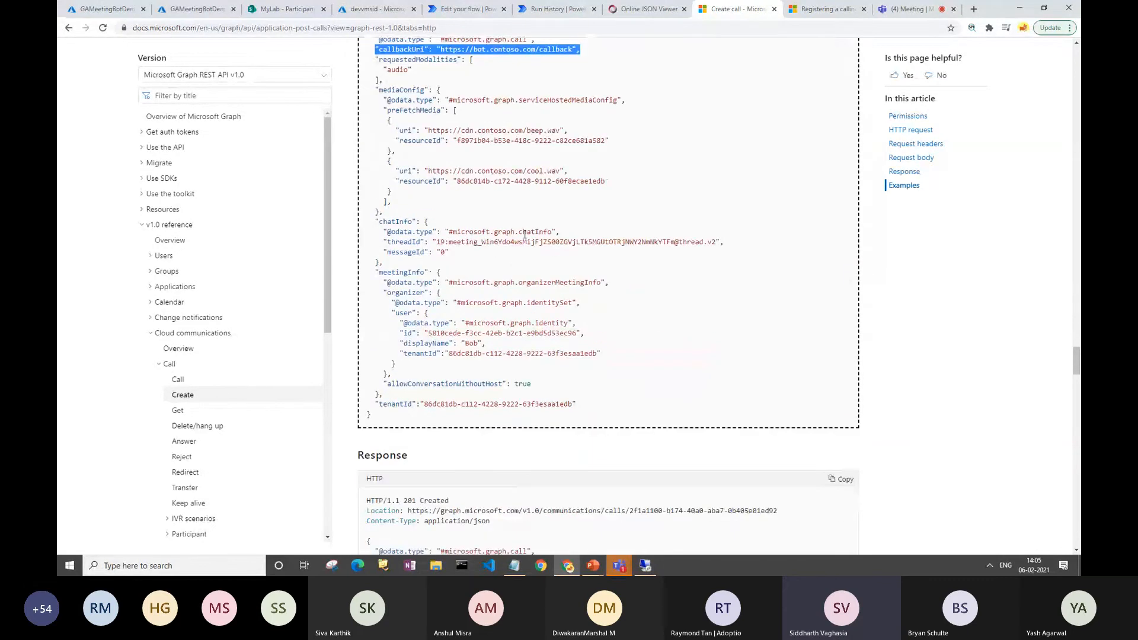
{"action": "left_click_drag", "start_coordinate": [390, 242], "coordinate": [735, 247]}
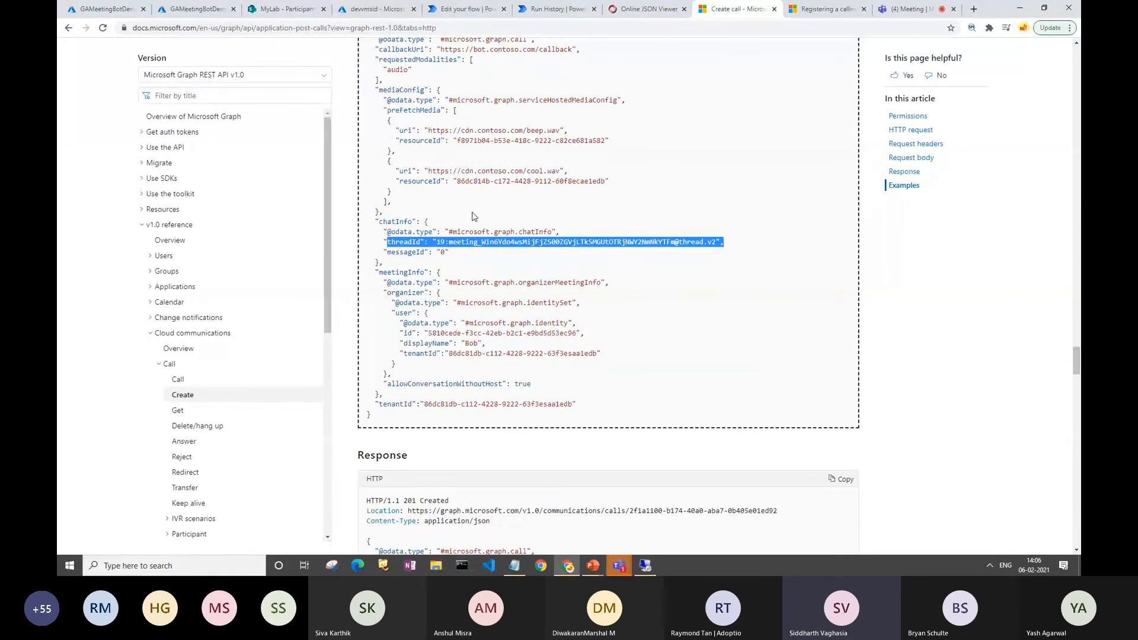
Highlight the organizer's user id and tenantId under meetingInfo, plus the request body's closing tenantId line.
{"action": "scroll", "coordinate": [465, 215], "scroll_direction": "down", "scroll_amount": 1}
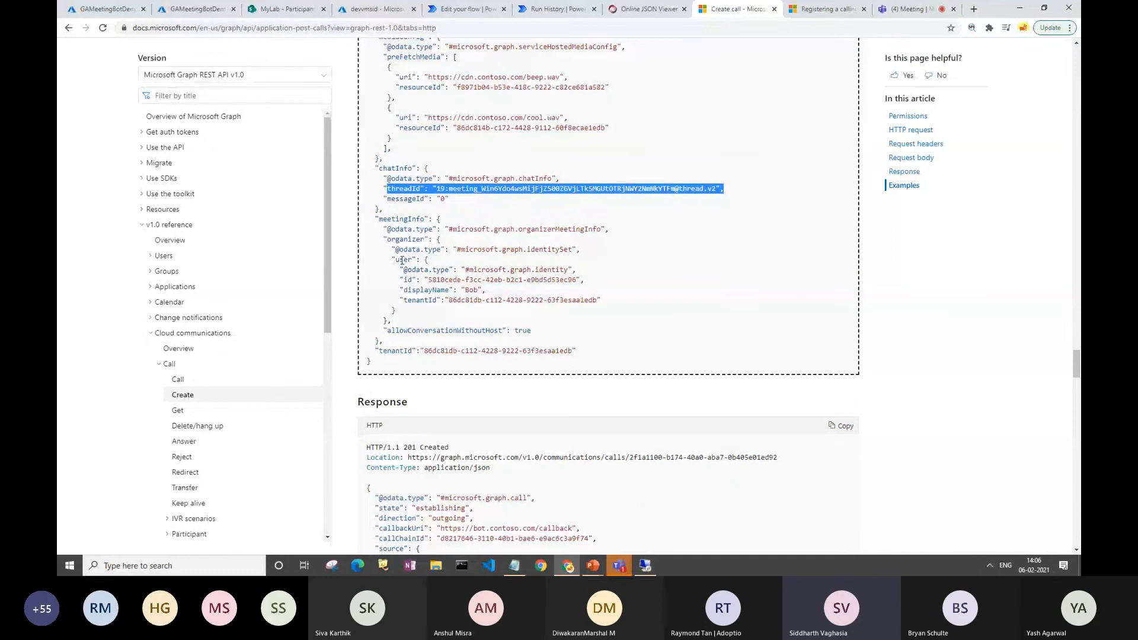
{"action": "double_click", "coordinate": [404, 260]}
{"action": "left_click", "coordinate": [394, 277]}
{"action": "left_click_drag", "start_coordinate": [394, 277], "coordinate": [602, 288]}
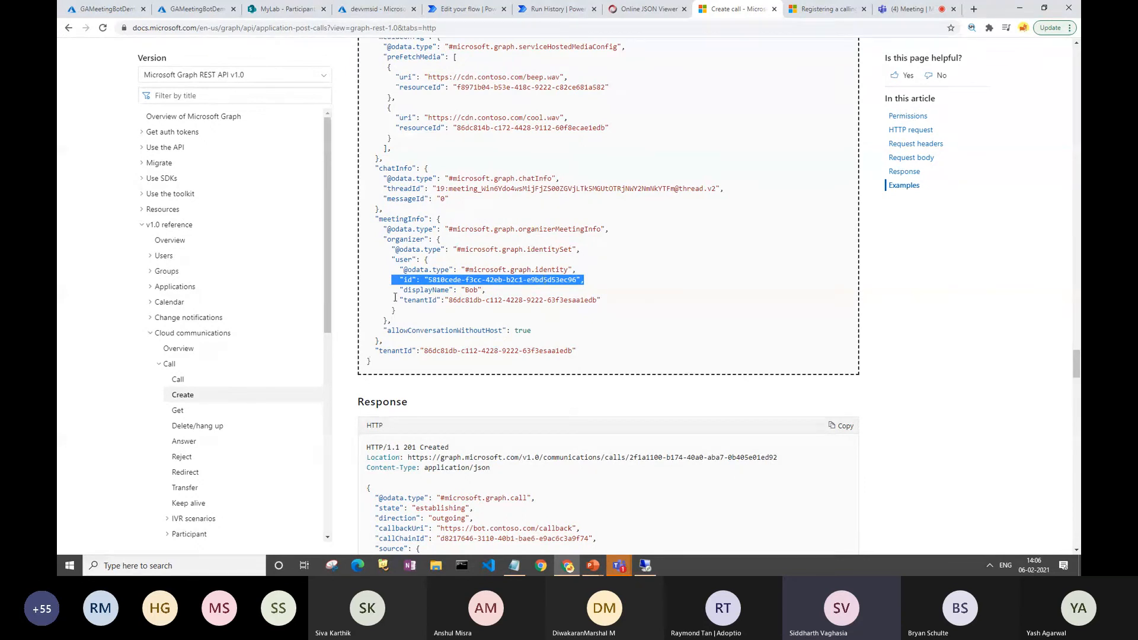
{"action": "left_click_drag", "start_coordinate": [395, 297], "coordinate": [633, 302]}
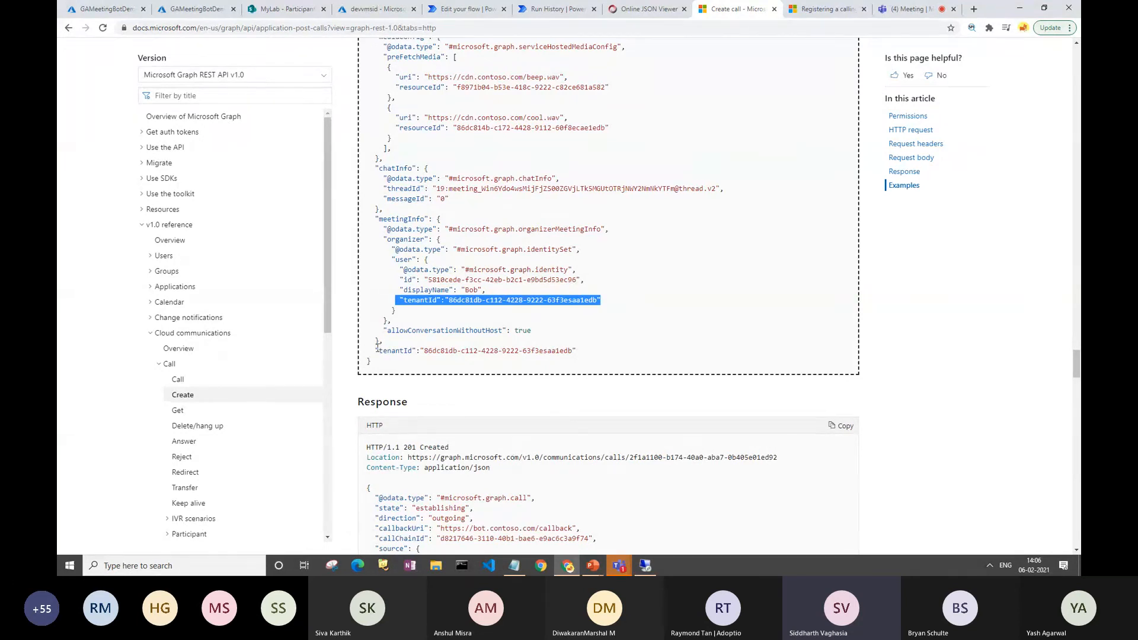
{"action": "left_click_drag", "start_coordinate": [377, 350], "coordinate": [586, 353]}
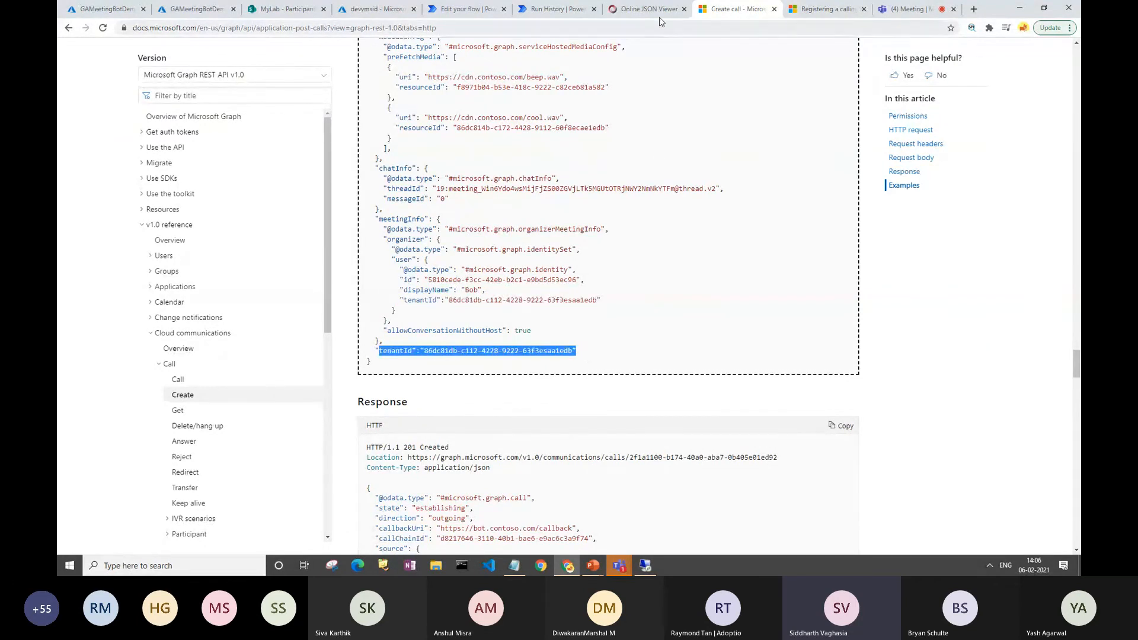
Return to the Send bot to meeting flow and compare its HTTP action's JSON body with the documented sample request.
{"action": "left_click", "coordinate": [551, 9]}
{"action": "left_click", "coordinate": [461, 13]}
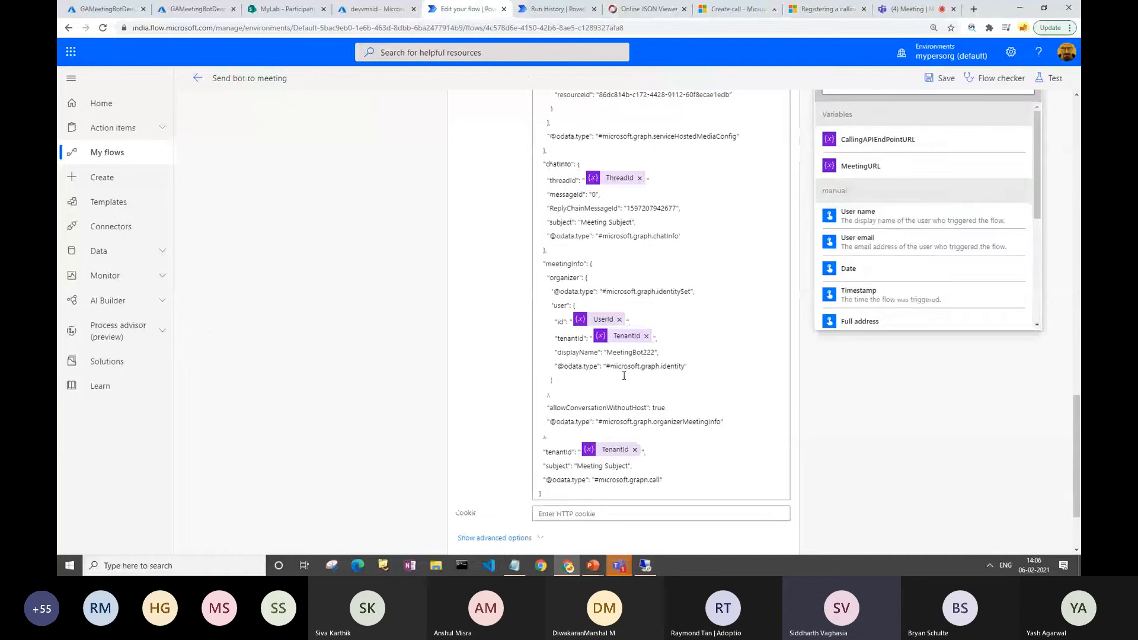
{"action": "scroll", "coordinate": [605, 203], "scroll_direction": "up", "scroll_amount": 5}
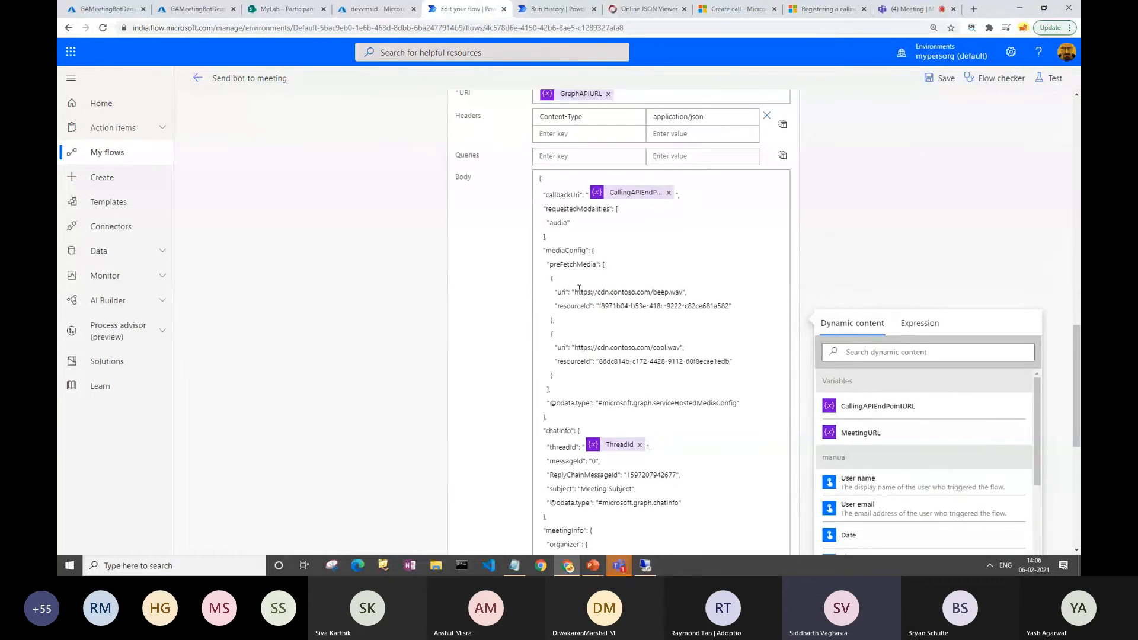
{"action": "scroll", "coordinate": [602, 294], "scroll_direction": "down", "scroll_amount": 2}
{"action": "scroll", "coordinate": [632, 254], "scroll_direction": "down", "scroll_amount": 4}
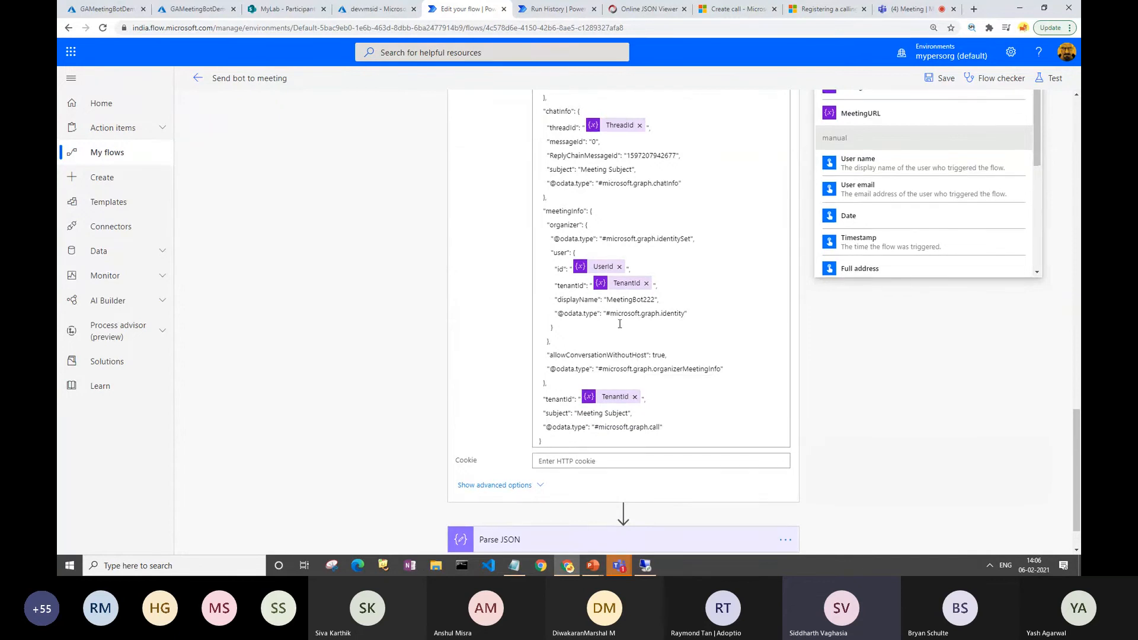
{"action": "scroll", "coordinate": [617, 324], "scroll_direction": "up", "scroll_amount": 5}
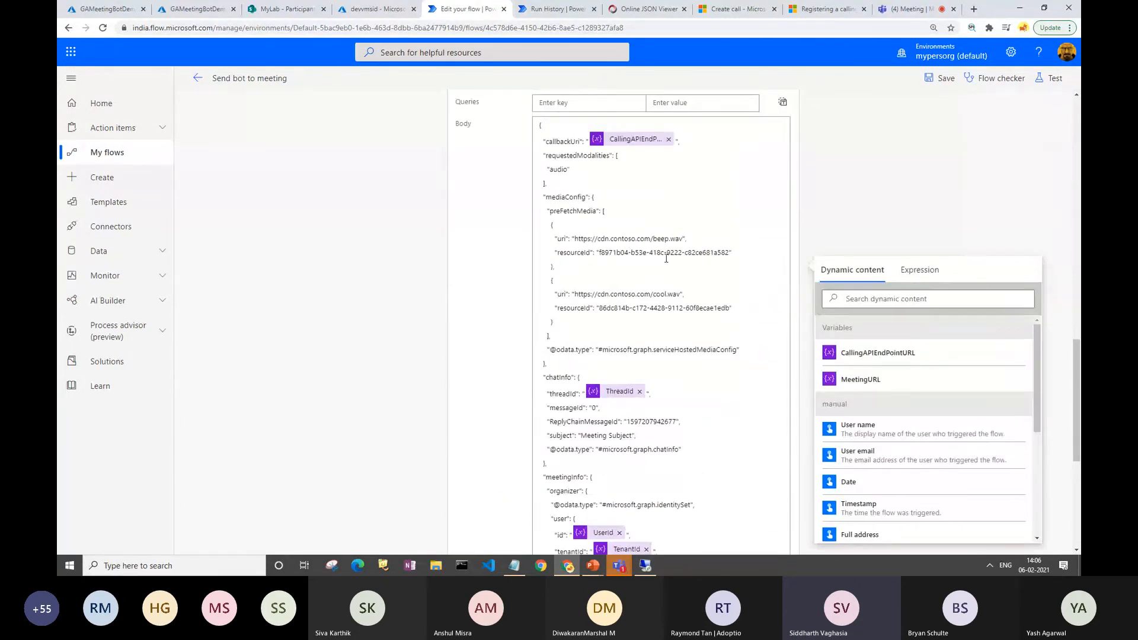
{"action": "scroll", "coordinate": [666, 258], "scroll_direction": "down", "scroll_amount": 6}
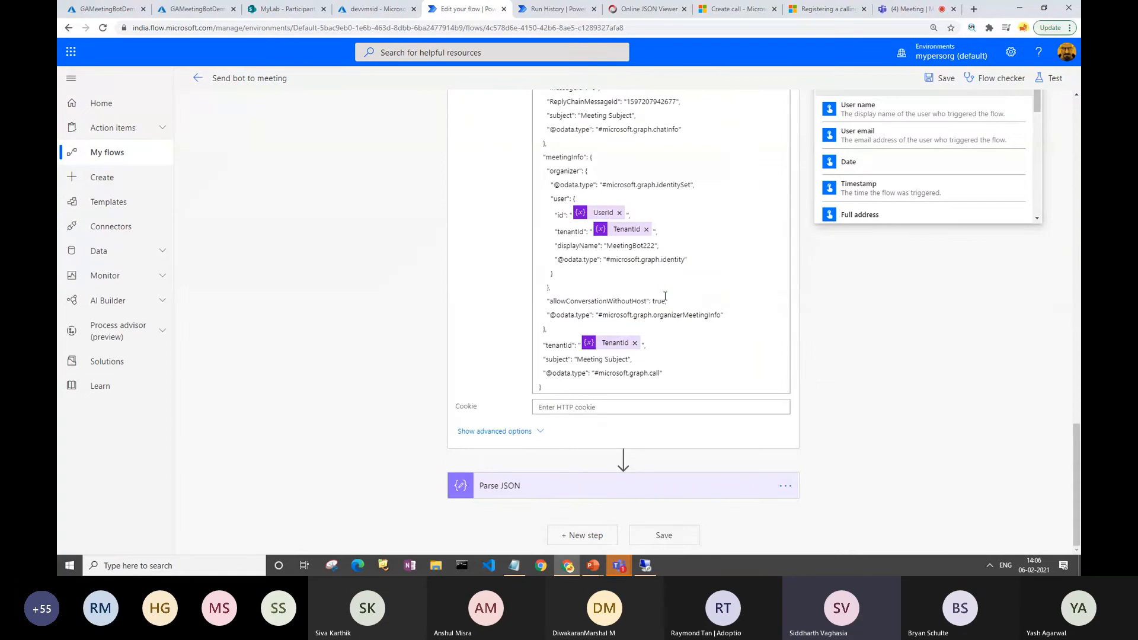
{"action": "scroll", "coordinate": [664, 295], "scroll_direction": "up", "scroll_amount": 9}
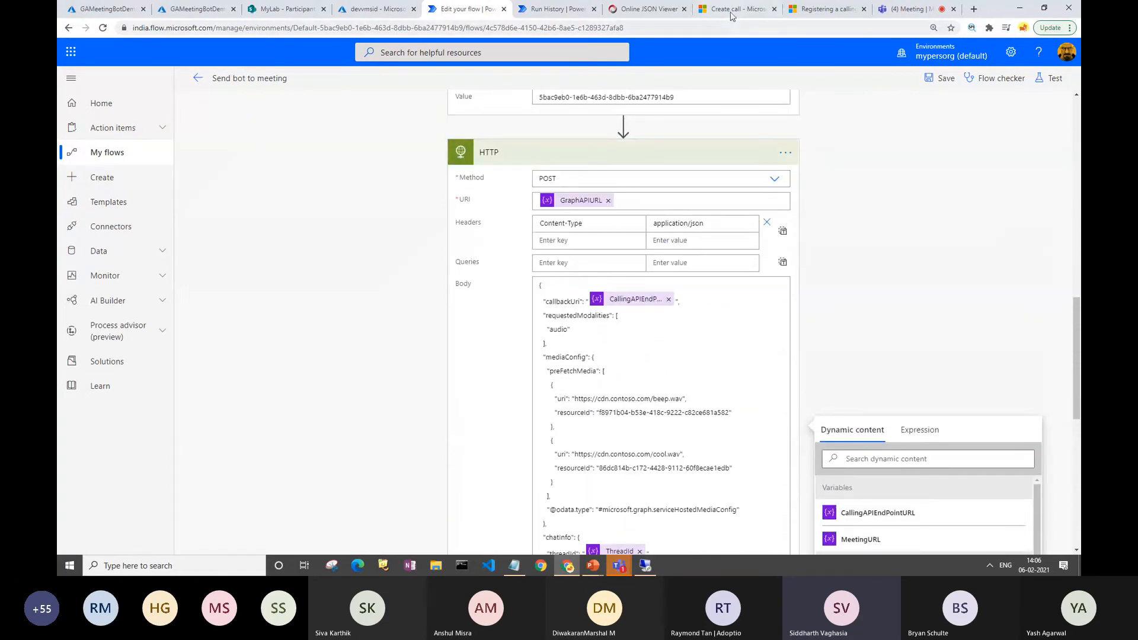
Reopen the Create call documentation and highlight the graph.microsoft.com/v1.0/communications/calls endpoint in Example 5's request.
{"action": "left_click", "coordinate": [731, 16]}
{"action": "scroll", "coordinate": [476, 217], "scroll_direction": "up", "scroll_amount": 5}
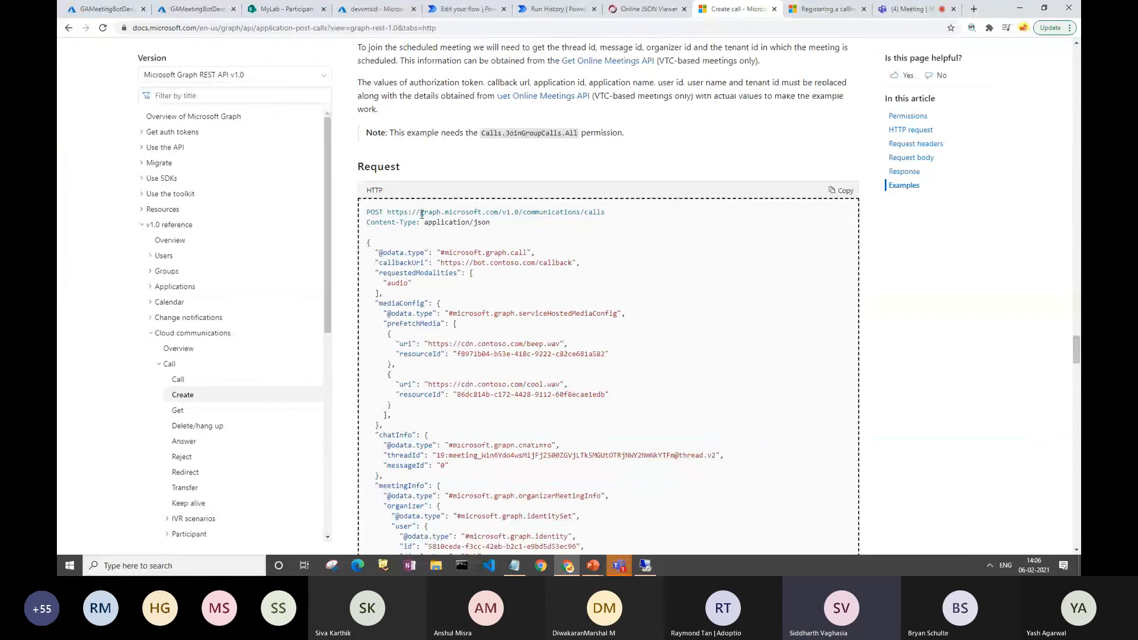
{"action": "left_click_drag", "start_coordinate": [383, 252], "coordinate": [477, 314]}
{"action": "left_click_drag", "start_coordinate": [404, 213], "coordinate": [614, 217]}
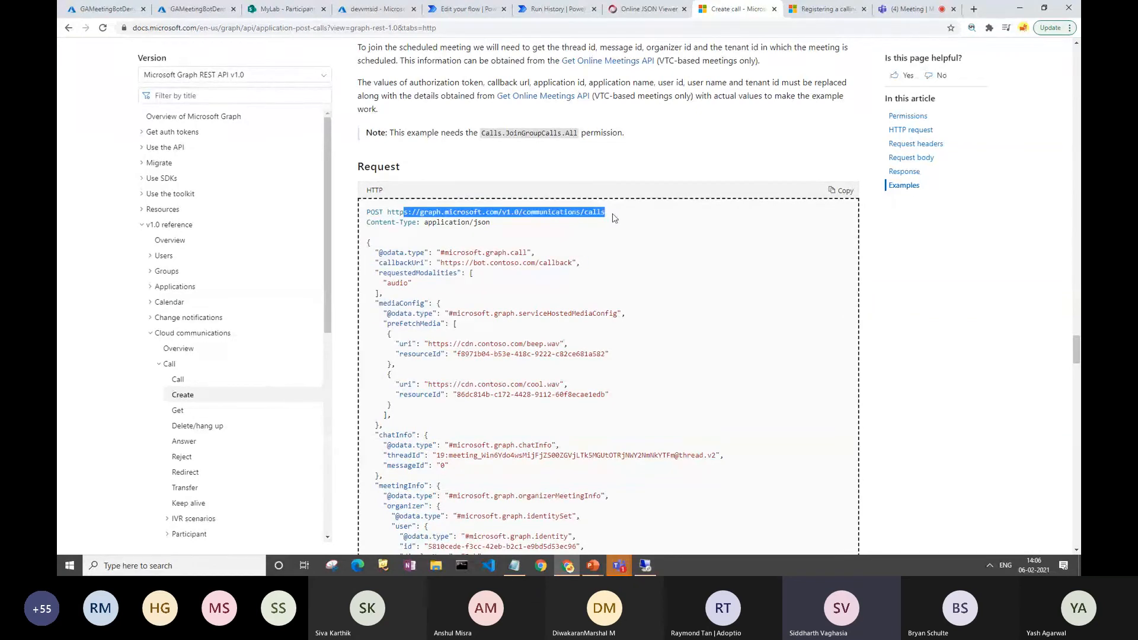
Highlight Example 5's Response heading and the "state": "establishing" line in the sample response body.
{"action": "scroll", "coordinate": [613, 217], "scroll_direction": "down", "scroll_amount": 6}
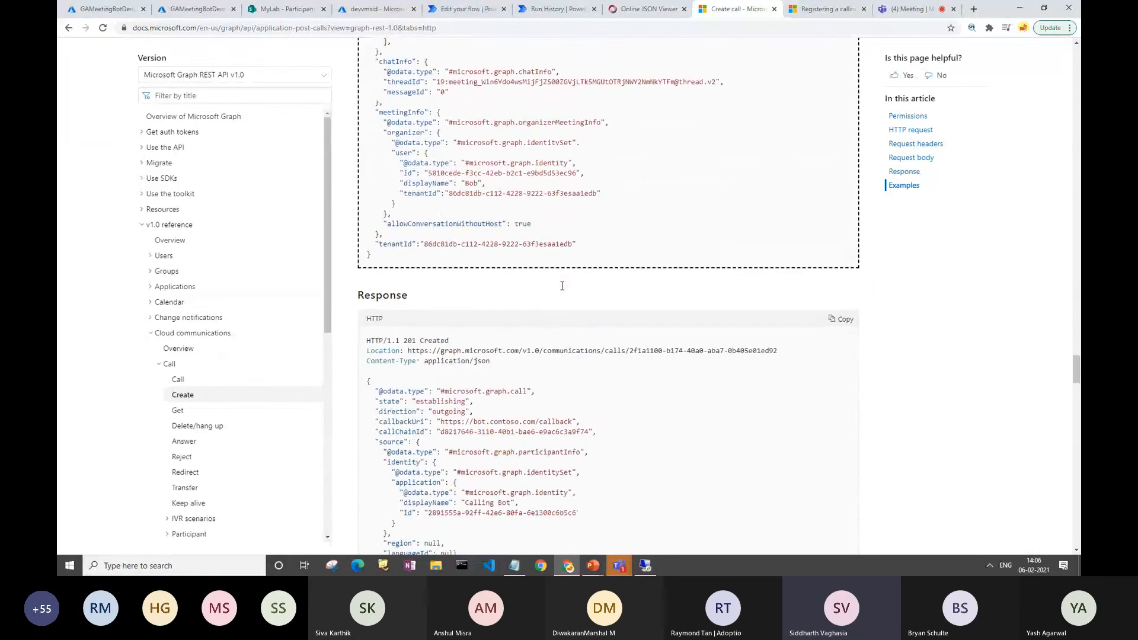
{"action": "double_click", "coordinate": [385, 292]}
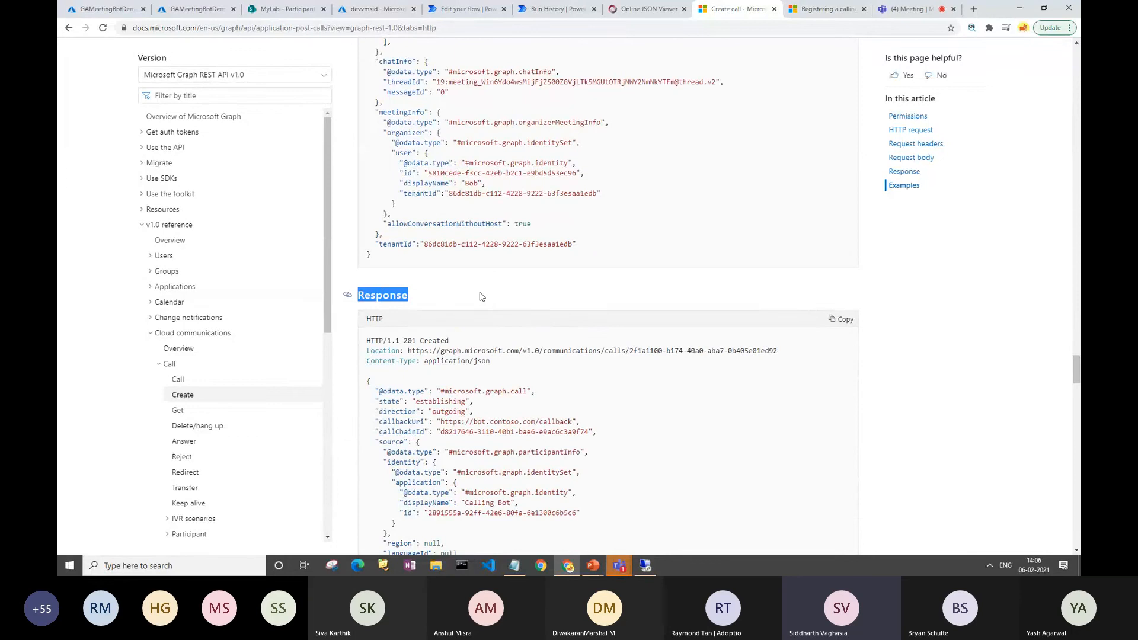
{"action": "scroll", "coordinate": [480, 296], "scroll_direction": "down", "scroll_amount": 2}
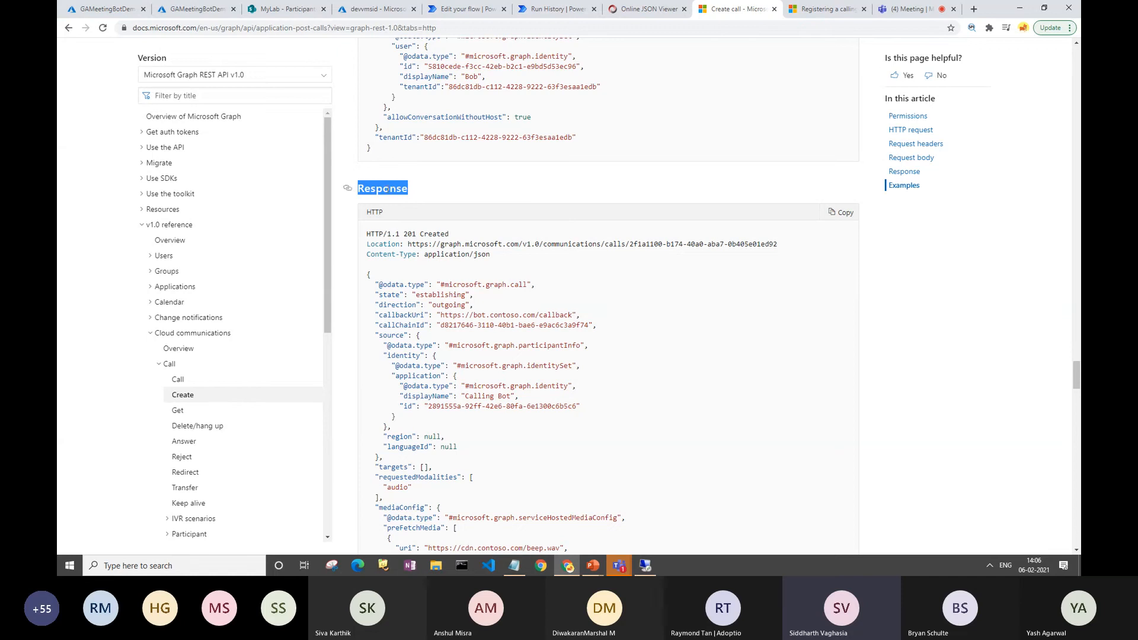
{"action": "left_click_drag", "start_coordinate": [371, 293], "coordinate": [482, 303]}
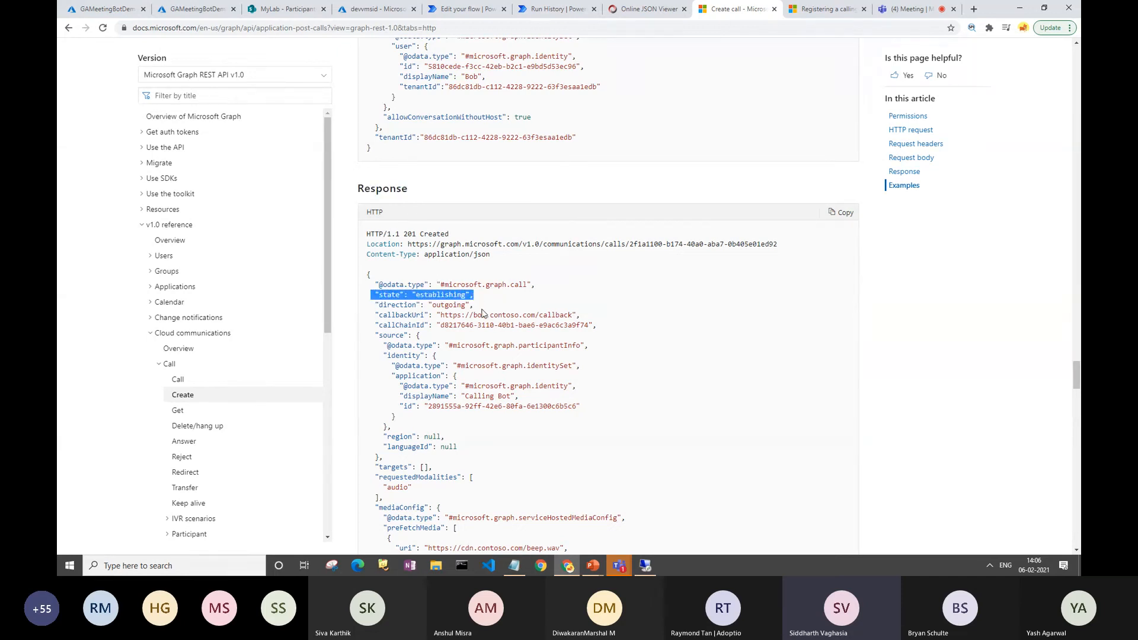
{"action": "scroll", "coordinate": [482, 303], "scroll_direction": "down", "scroll_amount": 3}
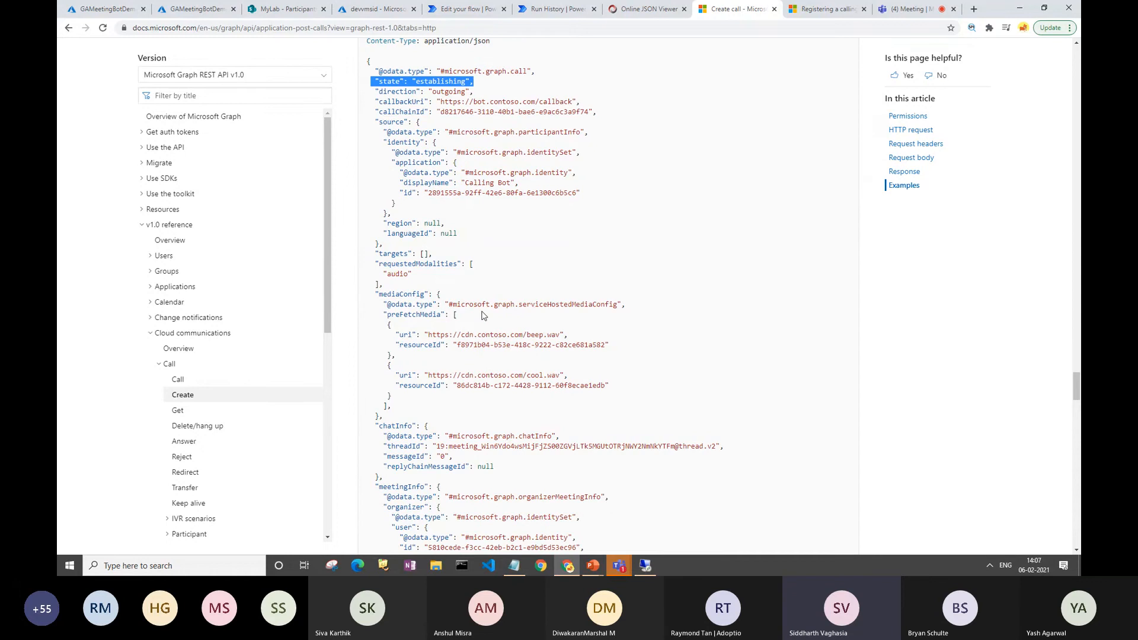
Find the "Notification - establishing" section below the response and highlight the words of its heading.
{"action": "scroll", "coordinate": [482, 316], "scroll_direction": "down", "scroll_amount": 6}
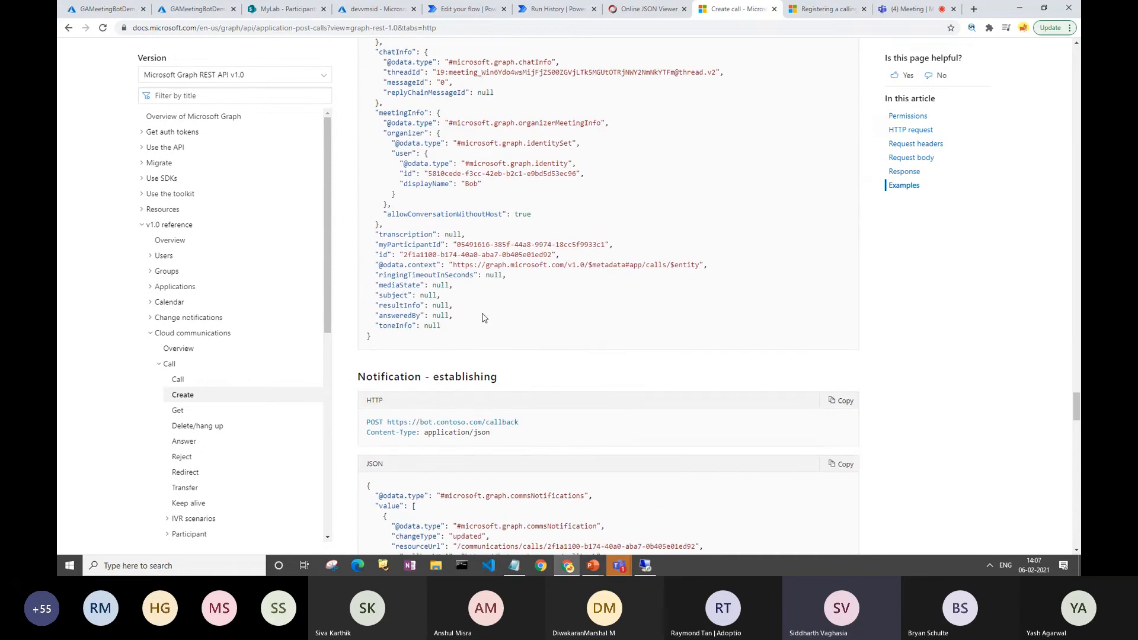
{"action": "scroll", "coordinate": [483, 318], "scroll_direction": "down", "scroll_amount": 2}
{"action": "double_click", "coordinate": [386, 270]}
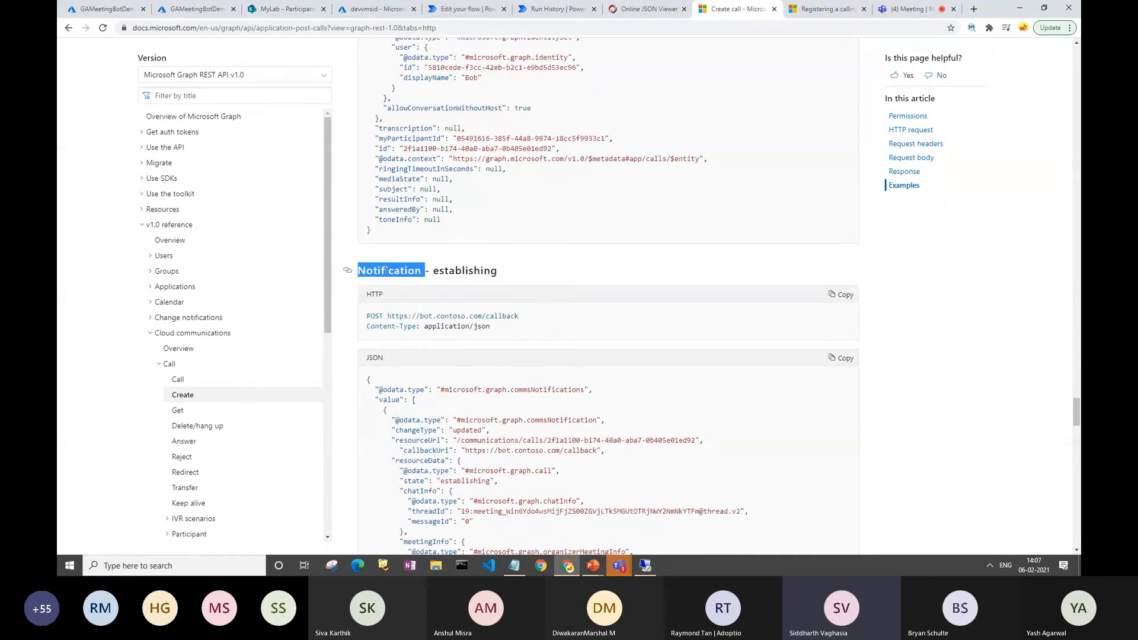
{"action": "double_click", "coordinate": [447, 274]}
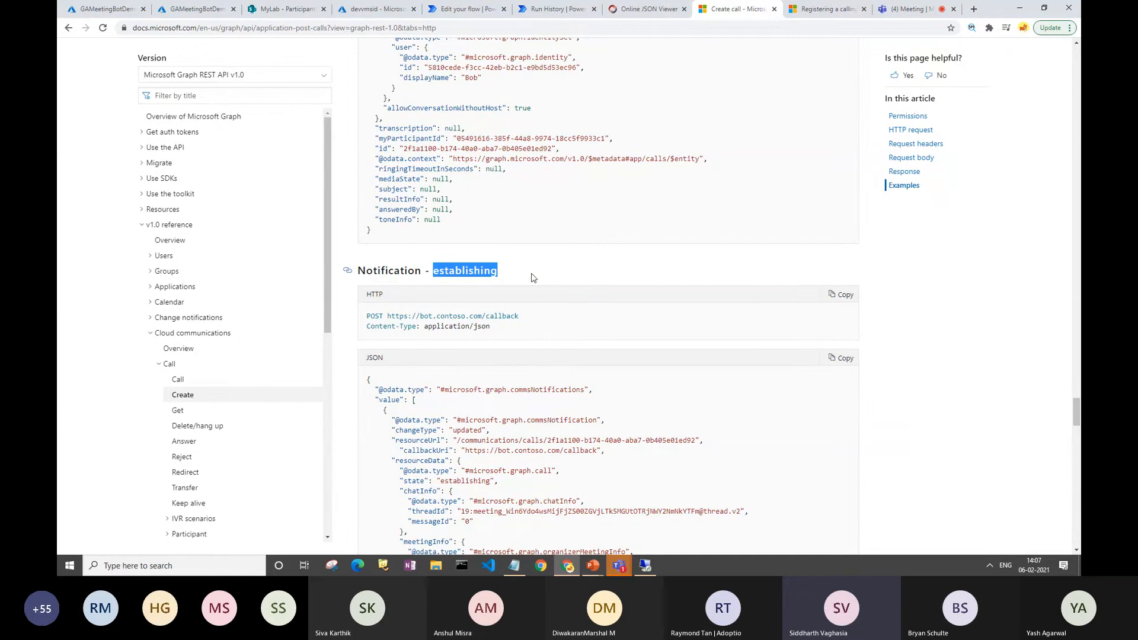
Highlight the resourceData object and its "state": "establishing" line in the establishing notification's JSON.
{"action": "scroll", "coordinate": [532, 277], "scroll_direction": "down", "scroll_amount": 3}
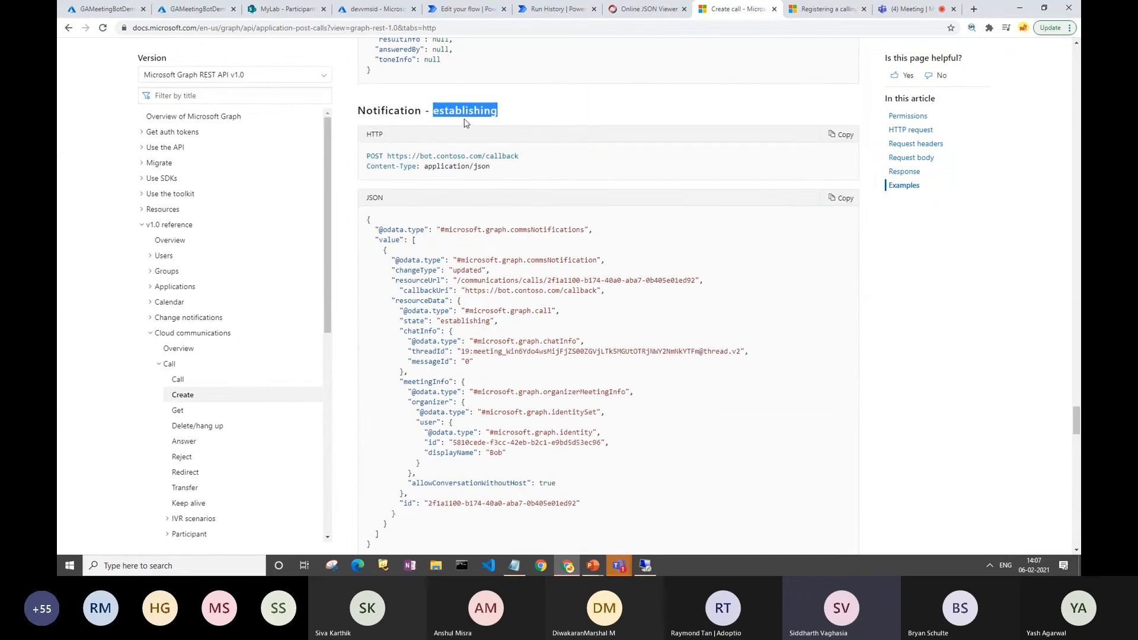
{"action": "left_click_drag", "start_coordinate": [392, 300], "coordinate": [500, 391]}
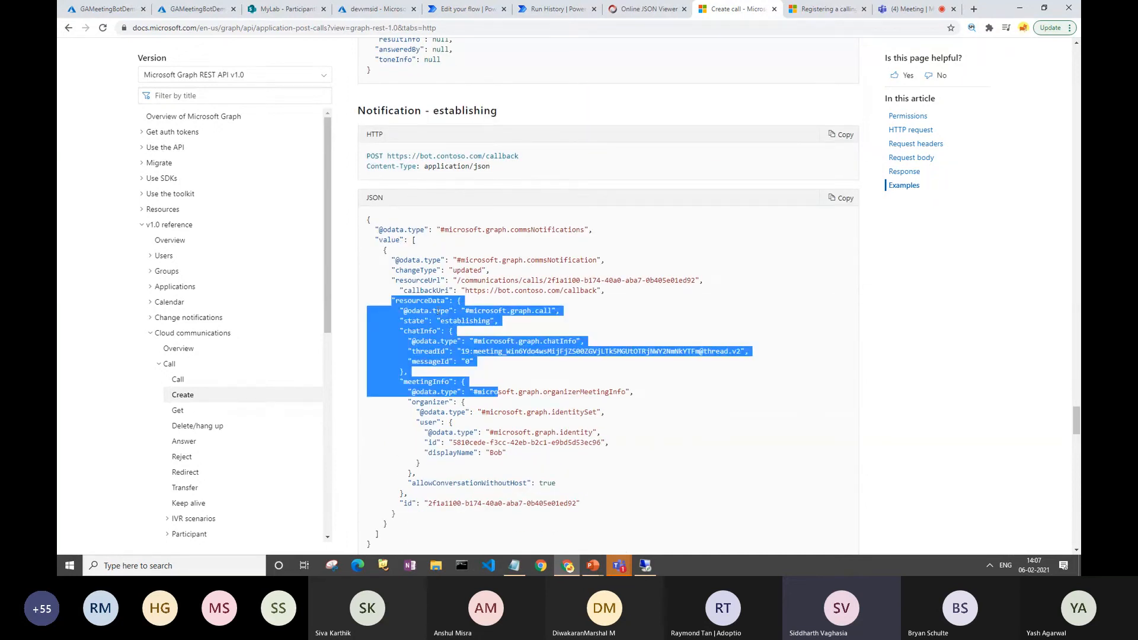
{"action": "left_click", "coordinate": [415, 311]}
{"action": "left_click_drag", "start_coordinate": [393, 311], "coordinate": [469, 301]}
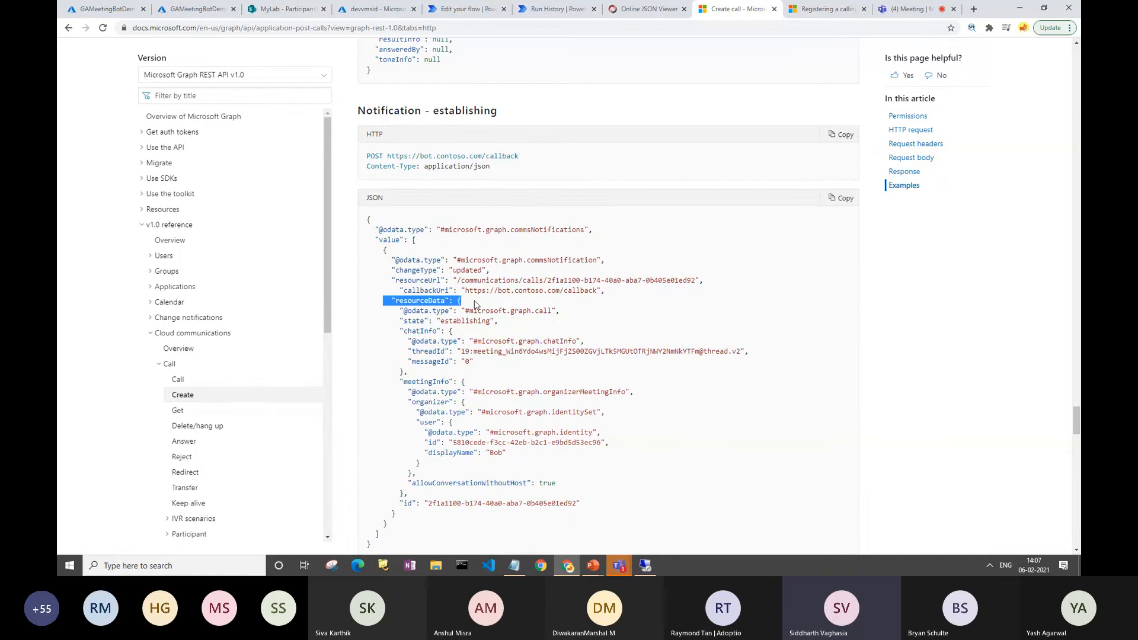
{"action": "double_click", "coordinate": [413, 301]}
{"action": "left_click_drag", "start_coordinate": [403, 321], "coordinate": [511, 327]}
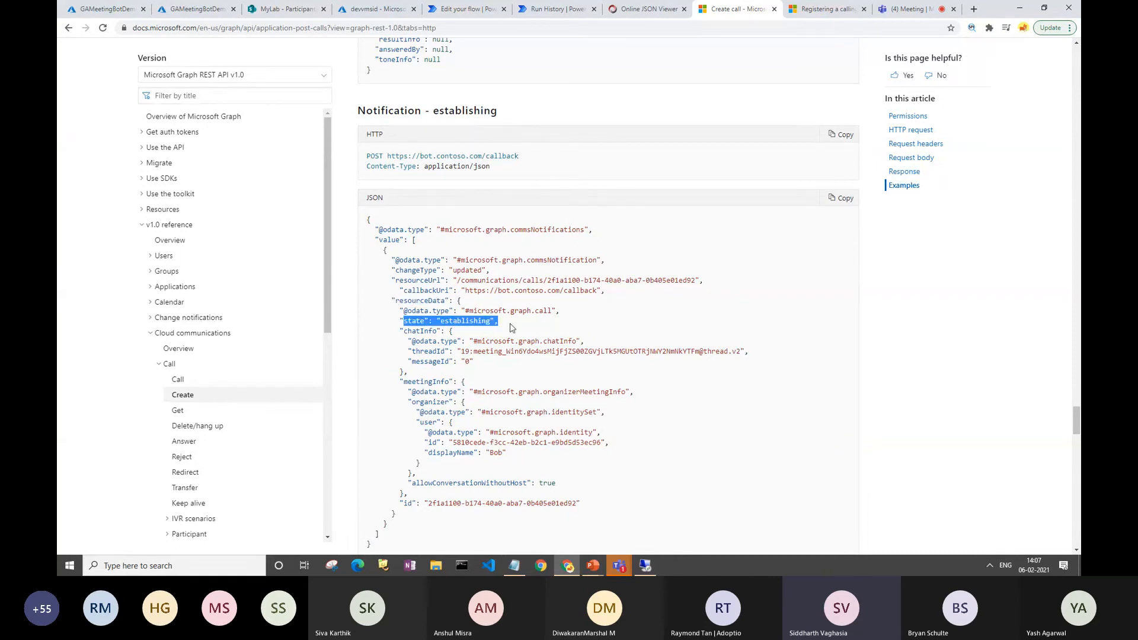
Find the "Notification - established" section and highlight its resourceData block and "state": "established" line.
{"action": "scroll", "coordinate": [511, 327], "scroll_direction": "down", "scroll_amount": 8}
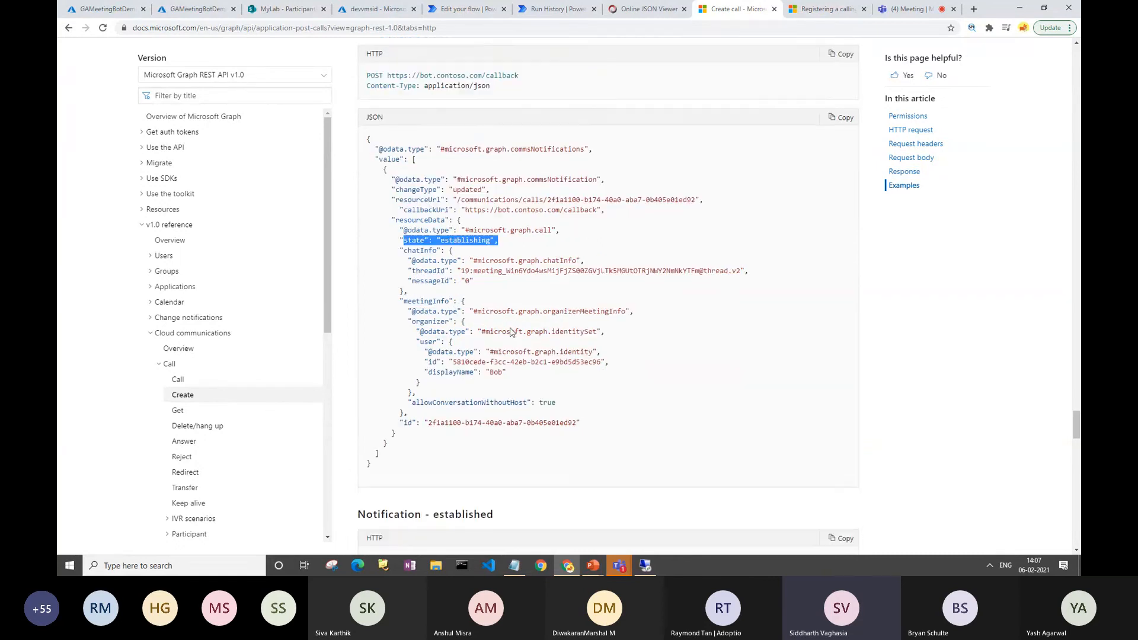
{"action": "scroll", "coordinate": [472, 193], "scroll_direction": "down", "scroll_amount": 1}
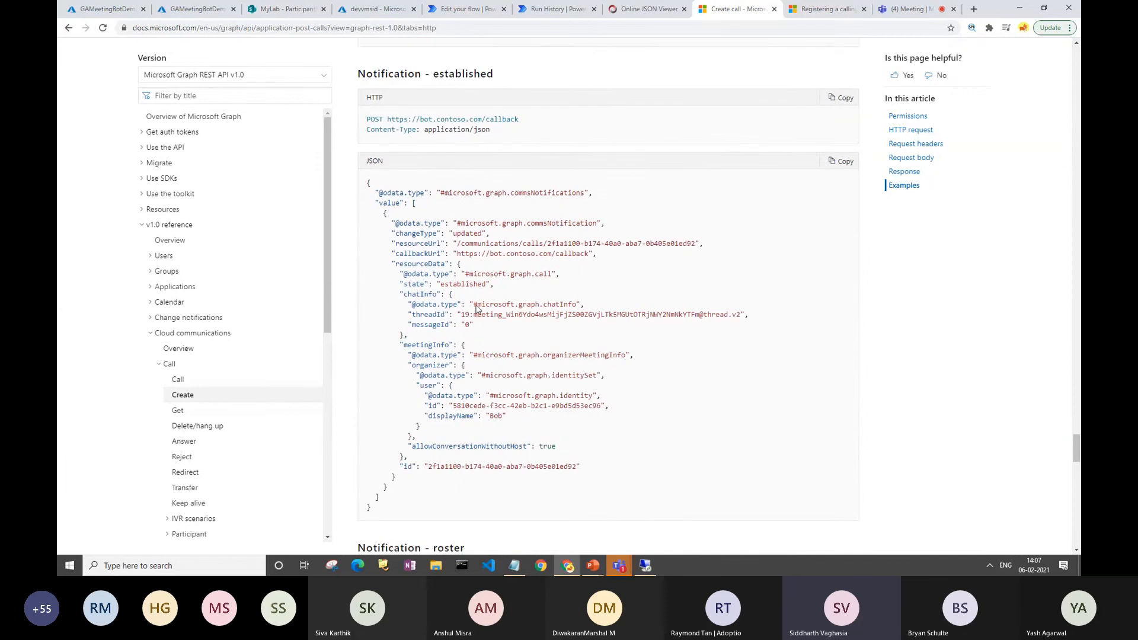
{"action": "left_click_drag", "start_coordinate": [391, 251], "coordinate": [492, 413]}
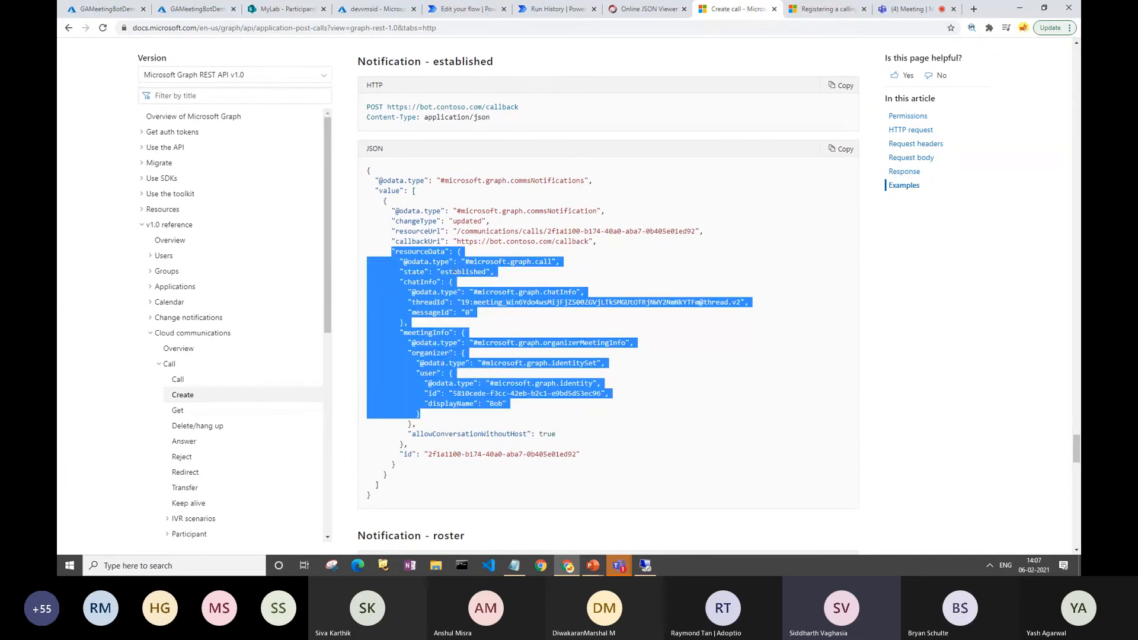
{"action": "left_click_drag", "start_coordinate": [395, 271], "coordinate": [513, 281]}
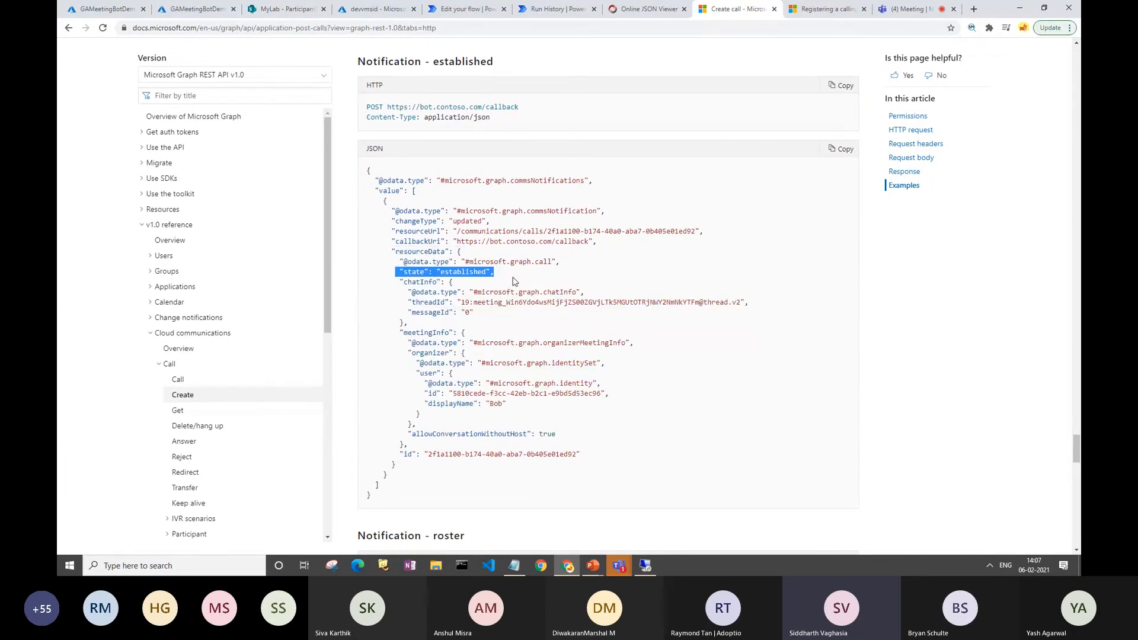
{"action": "scroll", "coordinate": [513, 281], "scroll_direction": "down", "scroll_amount": 4}
{"action": "scroll", "coordinate": [489, 220], "scroll_direction": "up", "scroll_amount": 3}
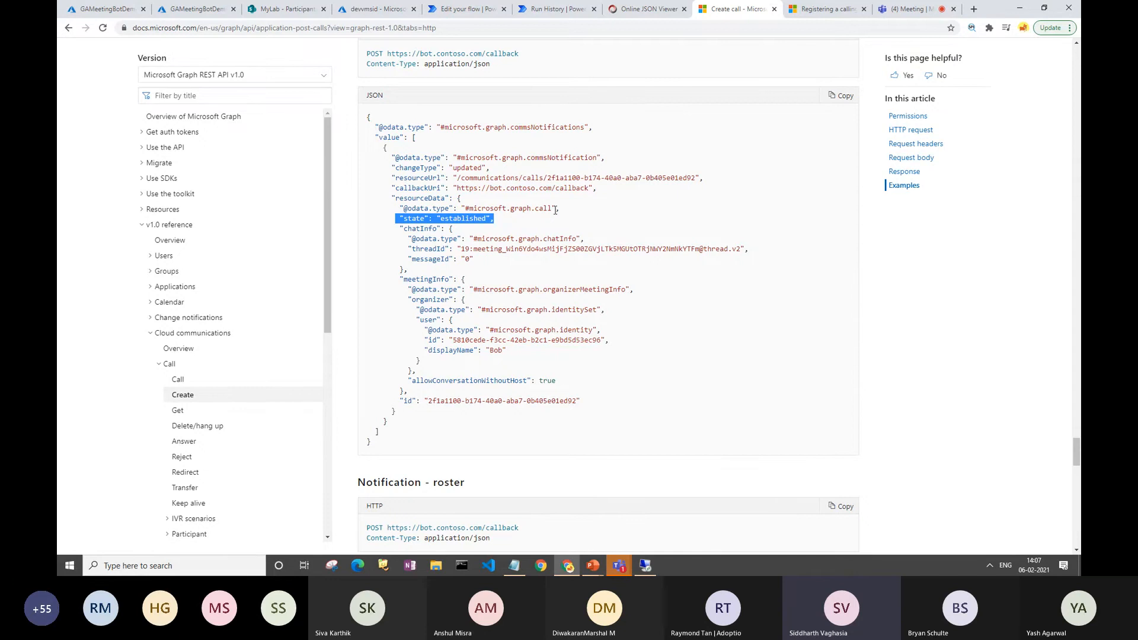
{"action": "scroll", "coordinate": [555, 211], "scroll_direction": "down", "scroll_amount": 3}
{"action": "scroll", "coordinate": [543, 244], "scroll_direction": "down", "scroll_amount": 3}
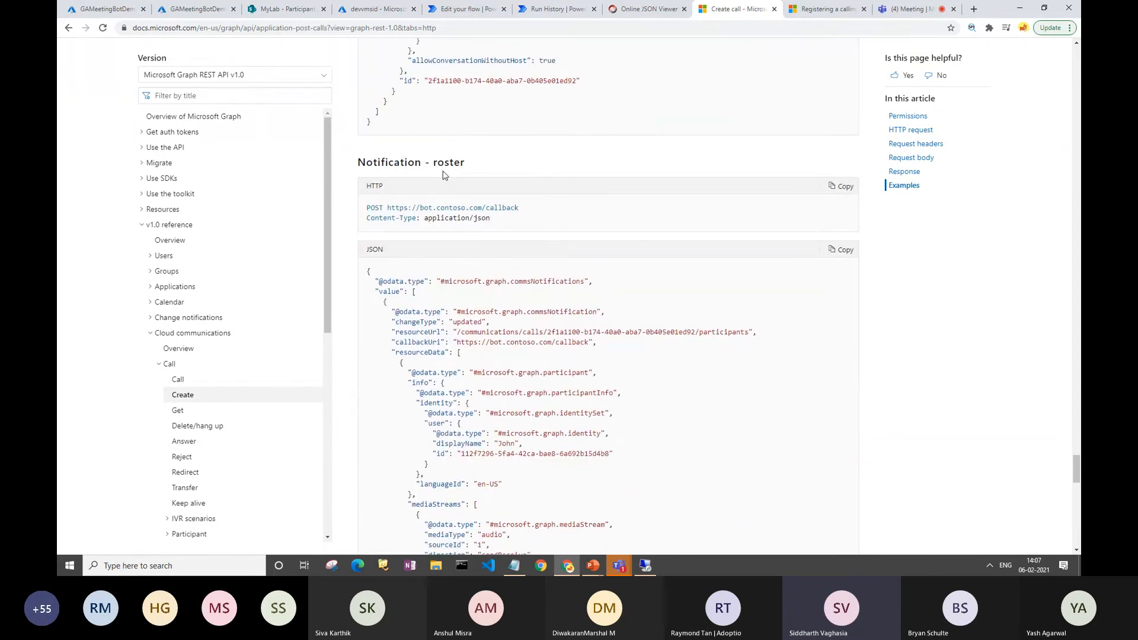
{"action": "left_click_drag", "start_coordinate": [444, 163], "coordinate": [480, 165]}
{"action": "left_click_drag", "start_coordinate": [387, 208], "coordinate": [524, 212]}
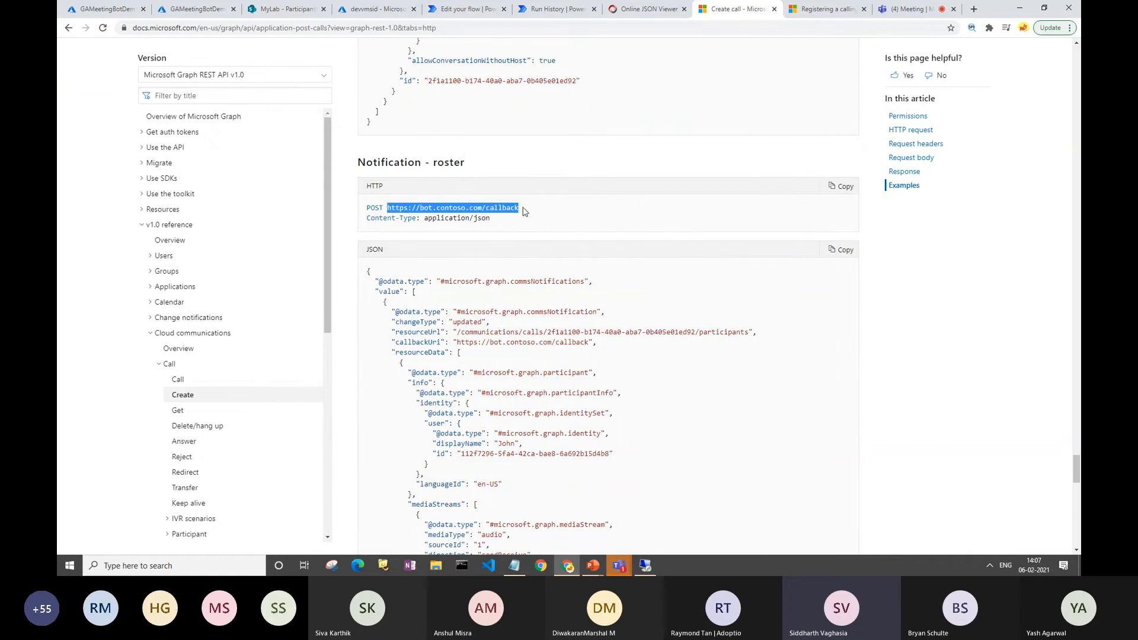
Highlight resourceData and the notification block around it in the roster notification's JSON, checking the participant entries and their media streams.
{"action": "scroll", "coordinate": [524, 212], "scroll_direction": "down", "scroll_amount": 2}
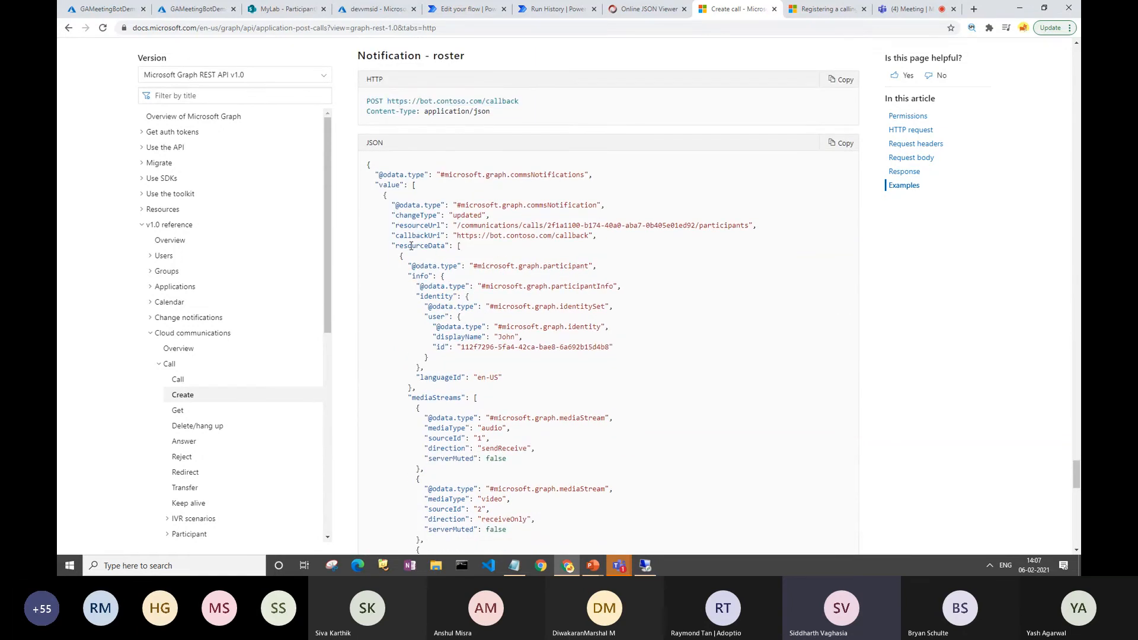
{"action": "double_click", "coordinate": [421, 245]}
{"action": "scroll", "coordinate": [486, 264], "scroll_direction": "down", "scroll_amount": 9}
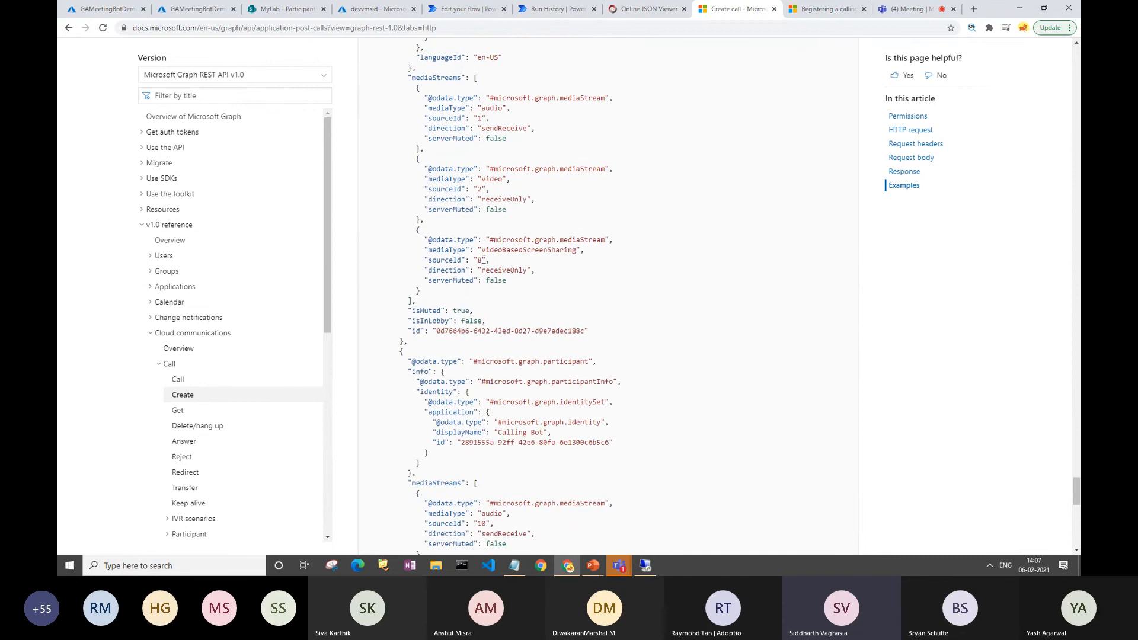
{"action": "scroll", "coordinate": [486, 264], "scroll_direction": "up", "scroll_amount": 9}
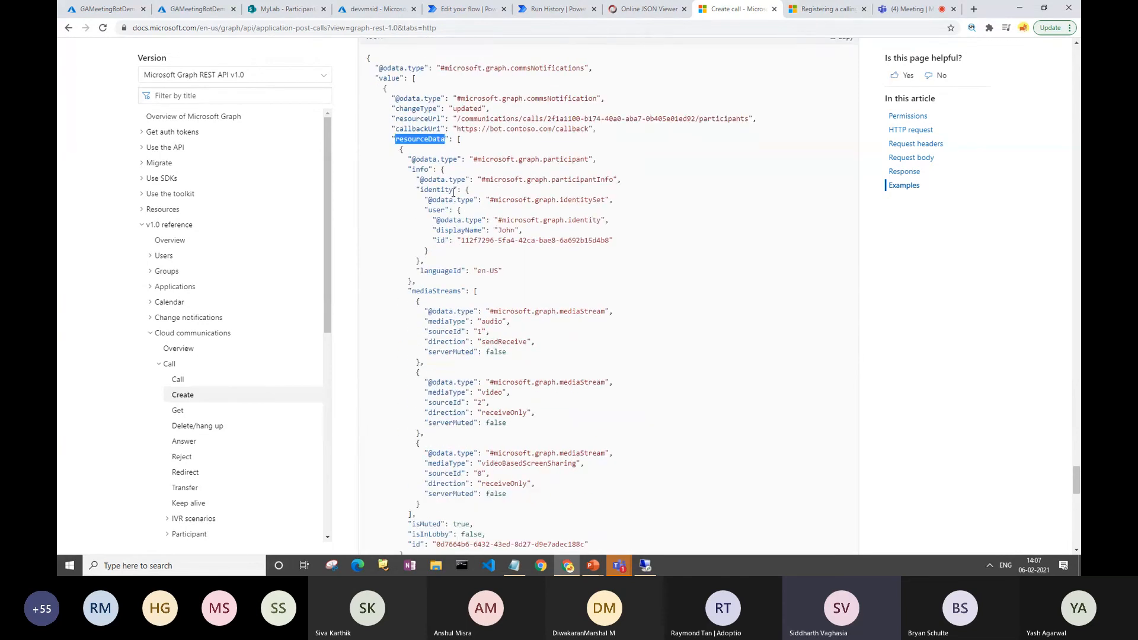
{"action": "left_click_drag", "start_coordinate": [367, 164], "coordinate": [542, 343]}
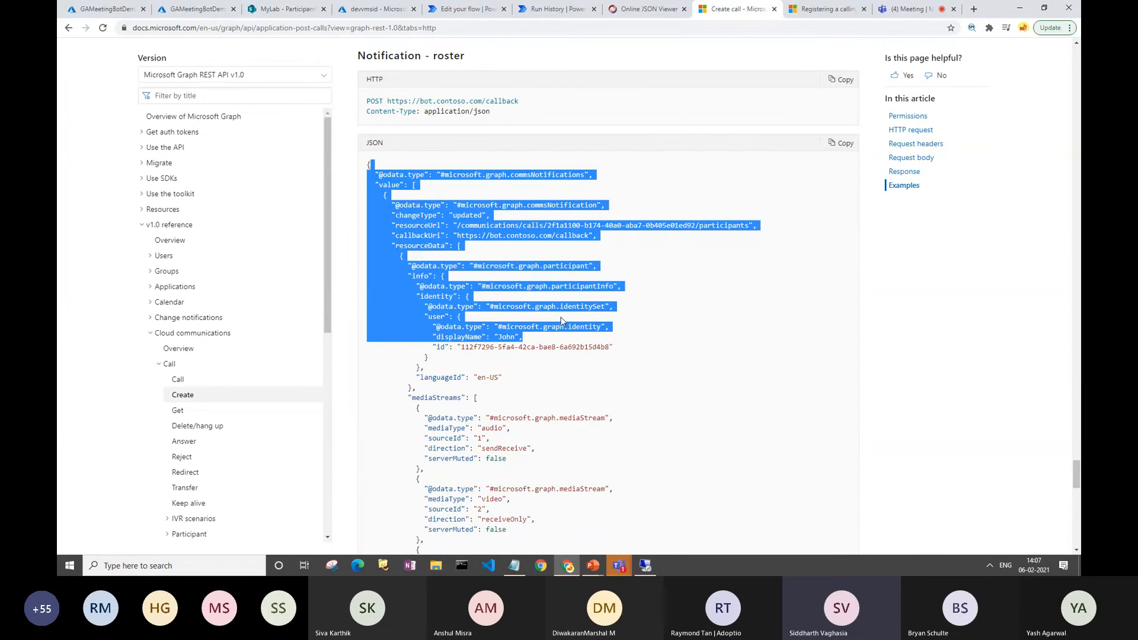
{"action": "left_click", "coordinate": [561, 320]}
{"action": "left_click_drag", "start_coordinate": [367, 164], "coordinate": [498, 362]}
{"action": "left_click_drag", "start_coordinate": [391, 205], "coordinate": [527, 279]}
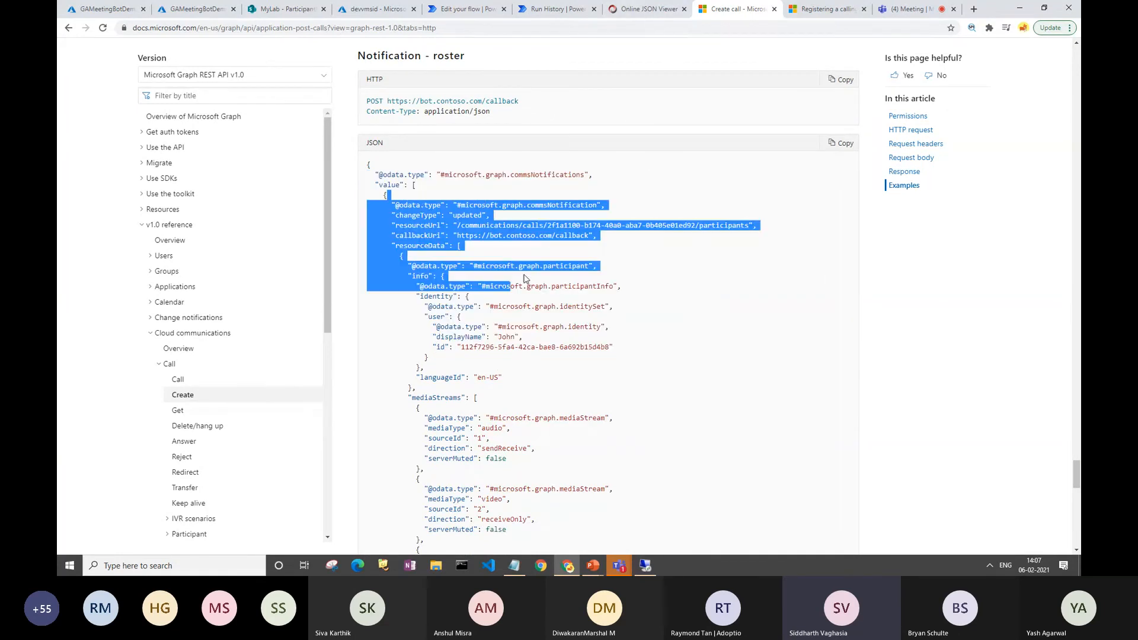
Compare the enlarged requestbody tree in Online JSON Viewer with the Teams meeting's People list and the SharePoint ParticipantsInfo list.
{"action": "left_click", "coordinate": [648, 10]}
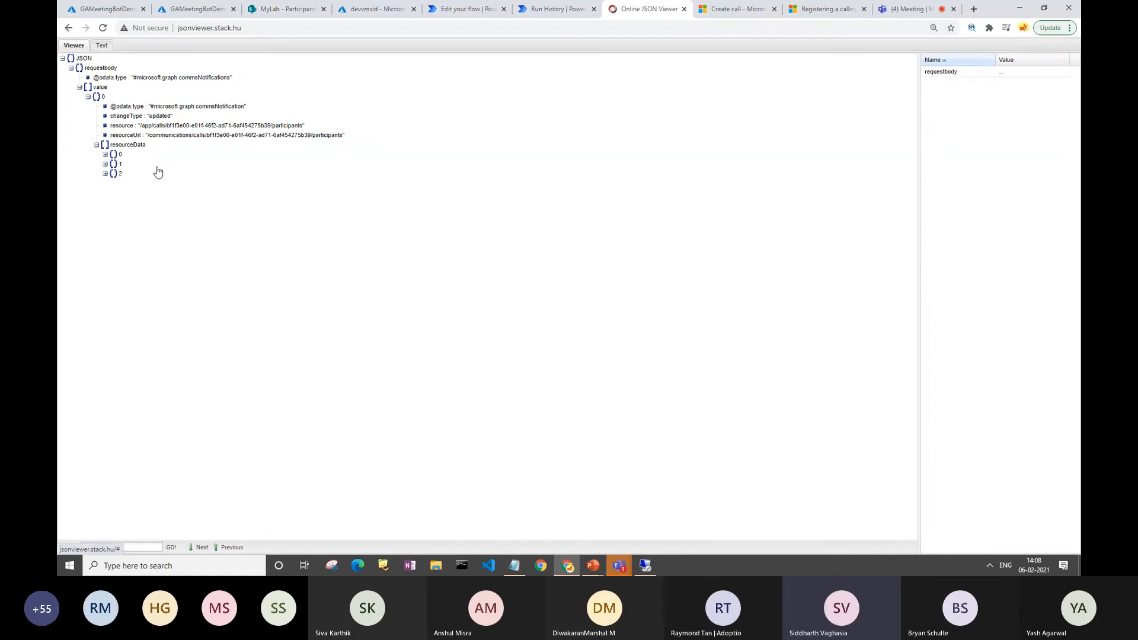
{"action": "key", "text": "ctrl+plus"}
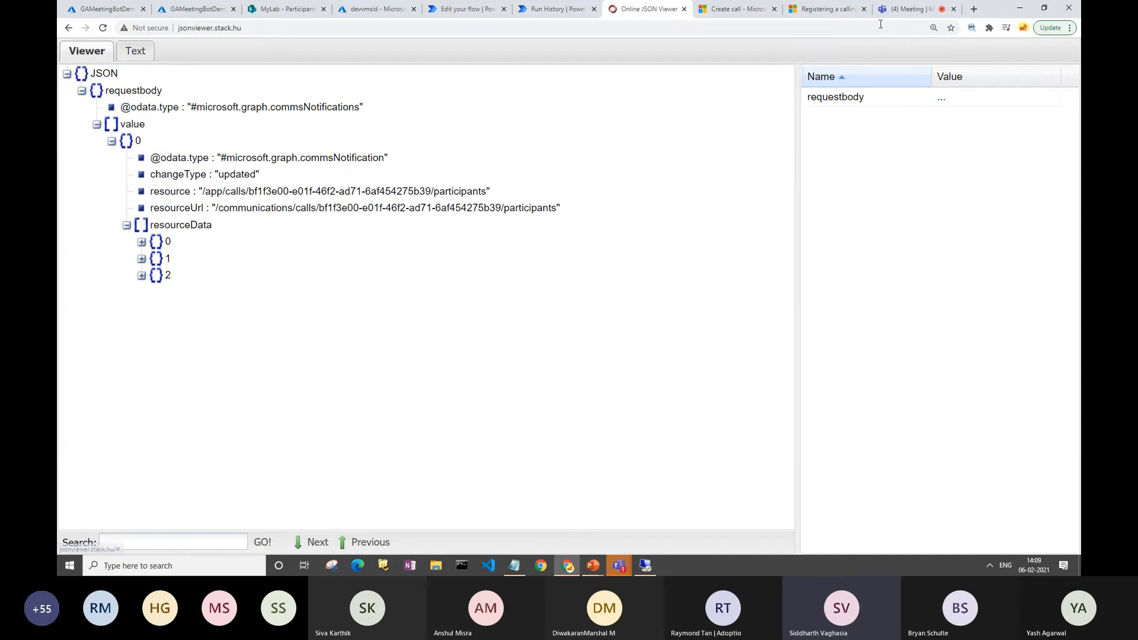
{"action": "left_click", "coordinate": [903, 11]}
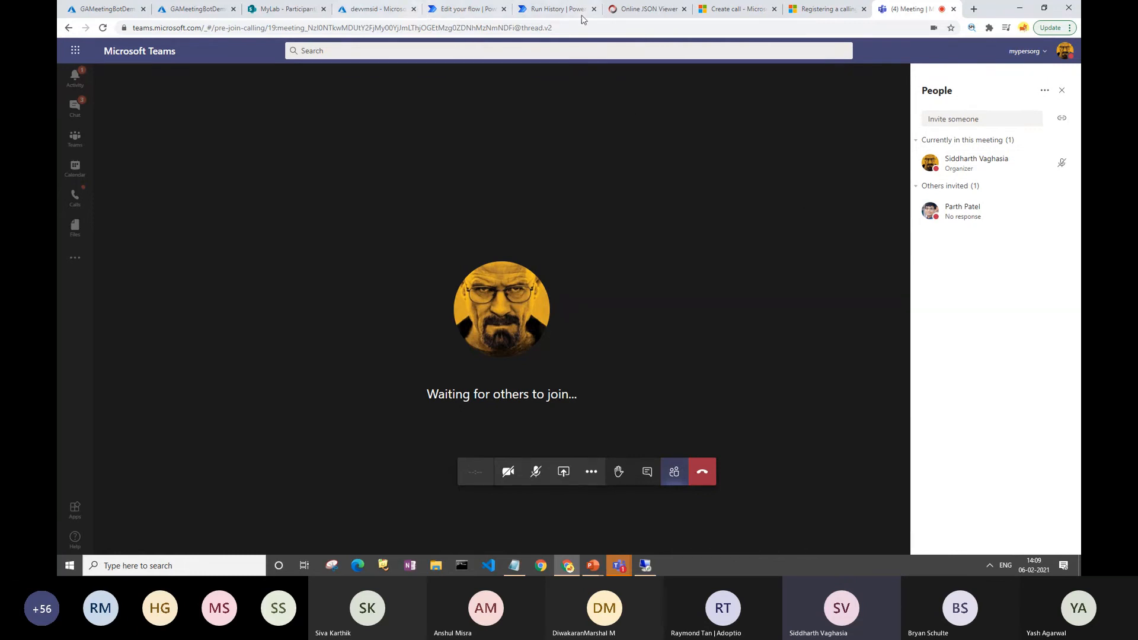
{"action": "left_click", "coordinate": [647, 9]}
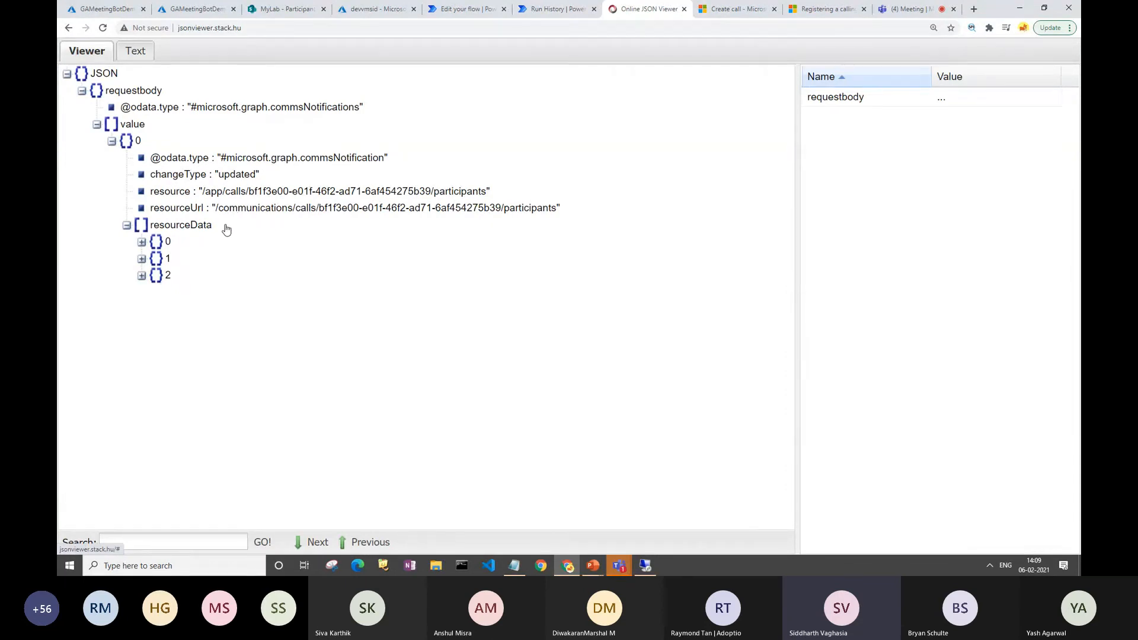
{"action": "left_click", "coordinate": [290, 12]}
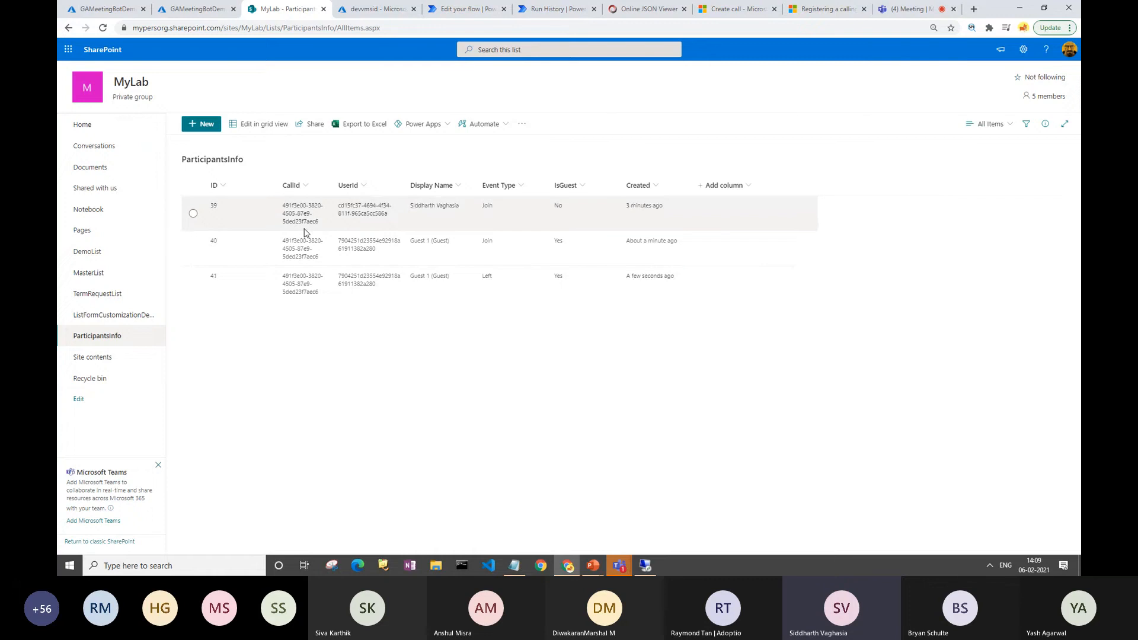
{"action": "left_click", "coordinate": [649, 9]}
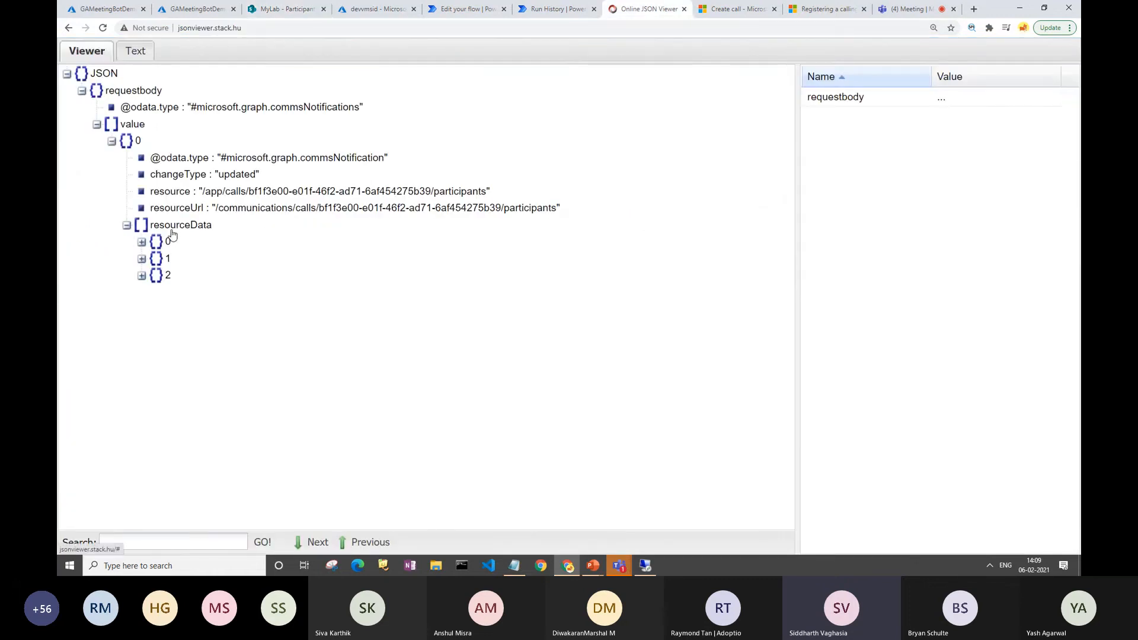
Expand item 0 of resourceData and its application identity node to examine the bot participant's details.
{"action": "left_click", "coordinate": [142, 242]}
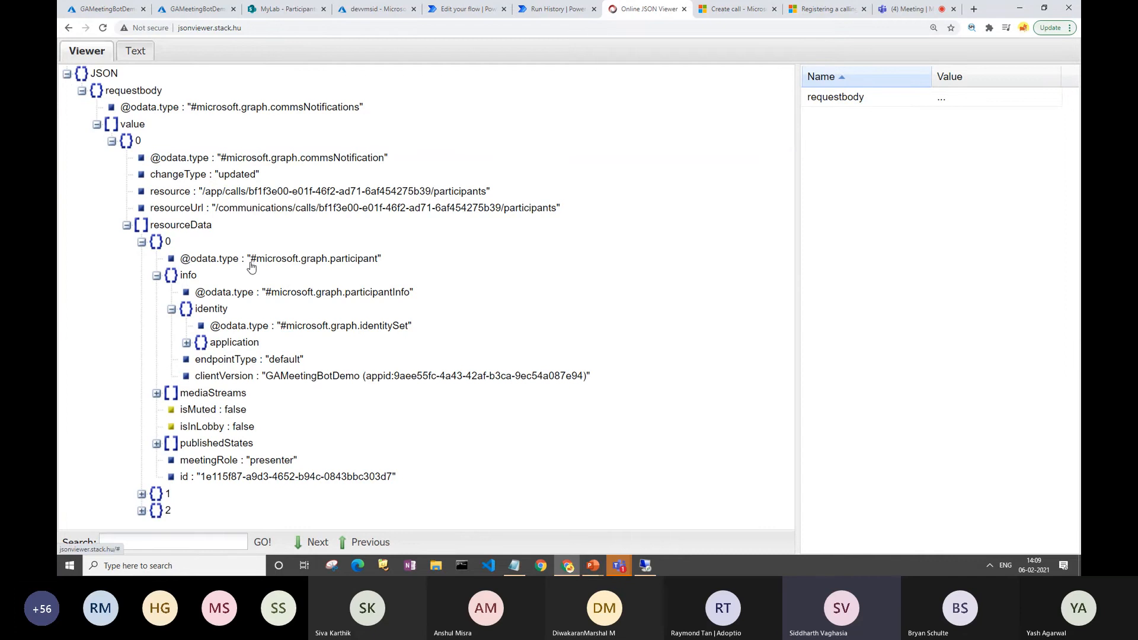
{"action": "left_click", "coordinate": [142, 242]}
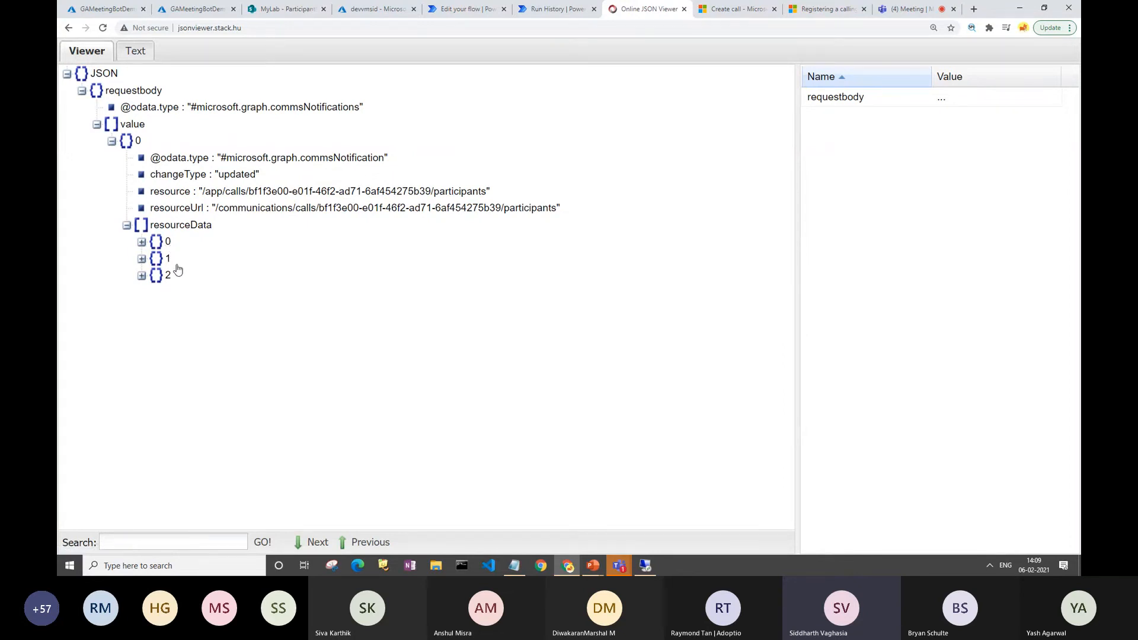
{"action": "left_click", "coordinate": [141, 242]}
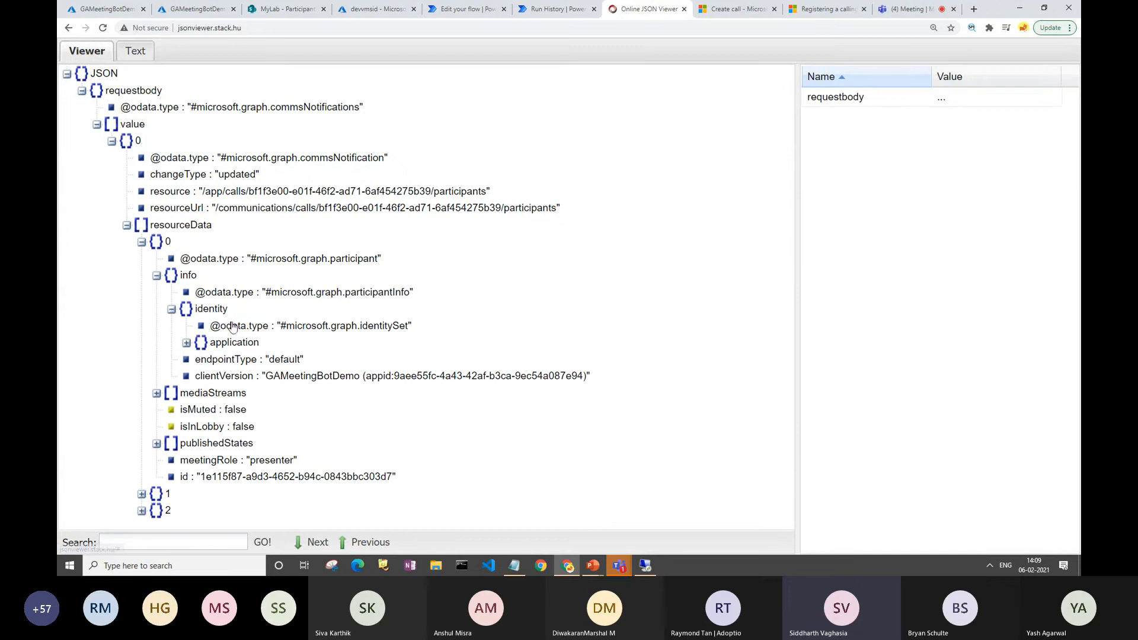
{"action": "left_click", "coordinate": [186, 343]}
{"action": "scroll", "coordinate": [267, 338], "scroll_direction": "down", "scroll_amount": 1}
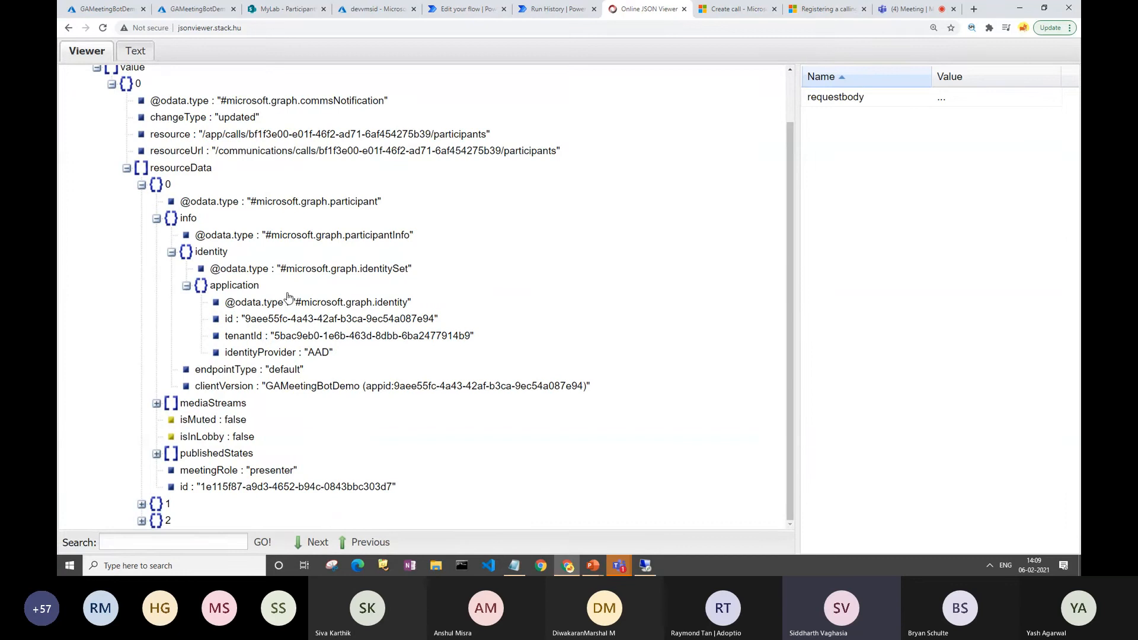
{"action": "key", "text": "ctrl+minus"}
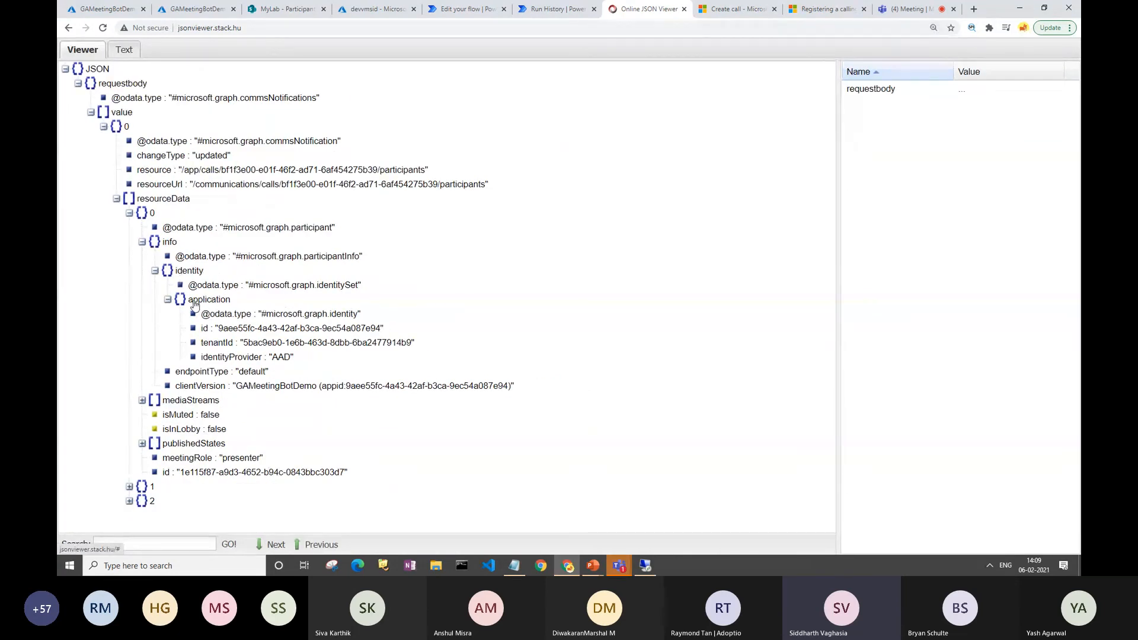
Expand item 1 of resourceData and examine the organizer's user identity, including id, displayName, tenantId and identityProvider.
{"action": "left_click", "coordinate": [129, 487]}
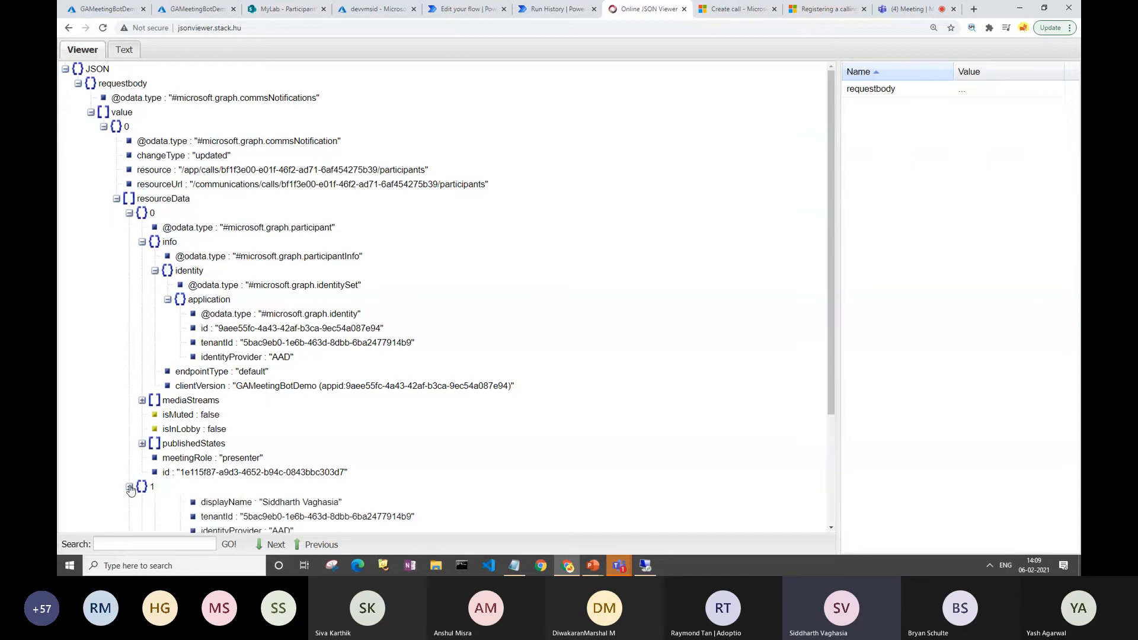
{"action": "scroll", "coordinate": [131, 489], "scroll_direction": "down", "scroll_amount": 4}
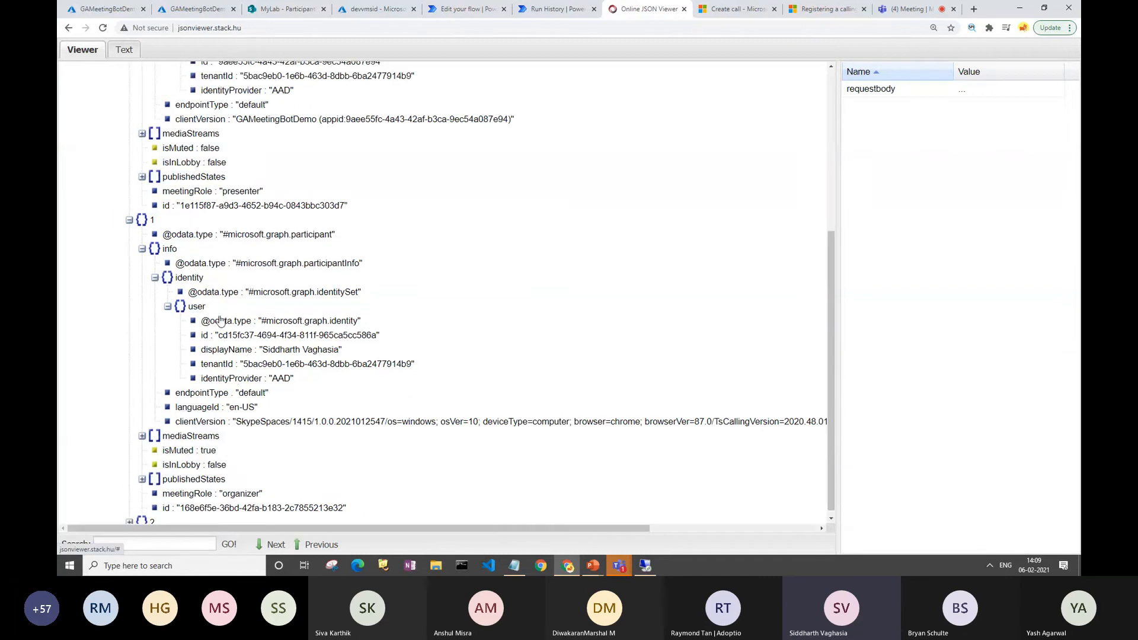
{"action": "left_click", "coordinate": [168, 314]}
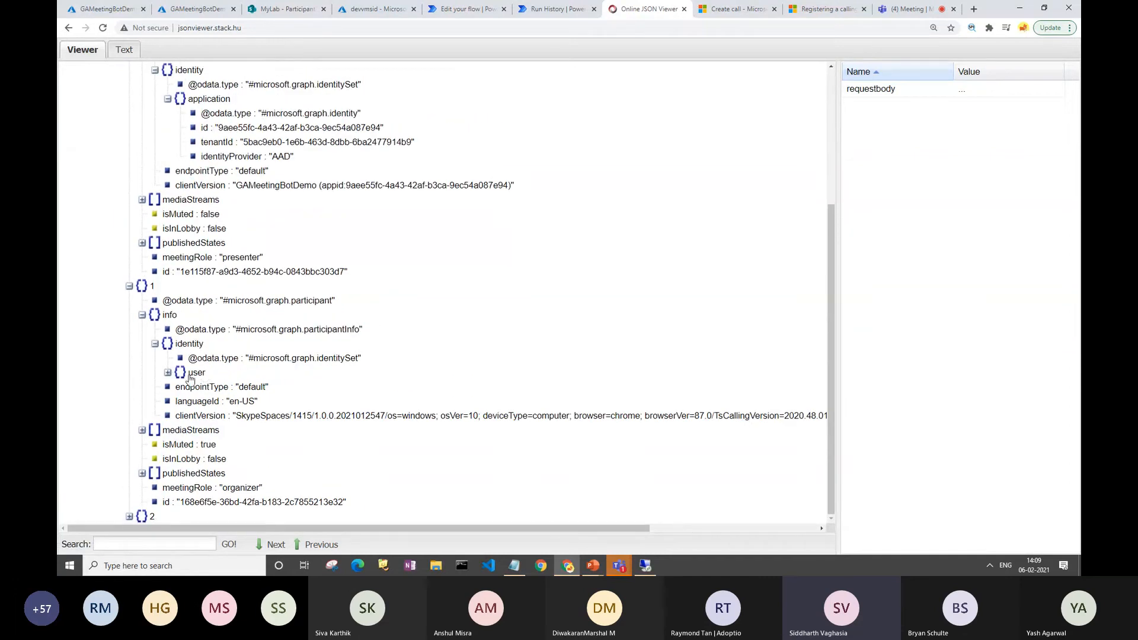
{"action": "left_click", "coordinate": [168, 373]}
{"action": "scroll", "coordinate": [168, 374], "scroll_direction": "down", "scroll_amount": 1}
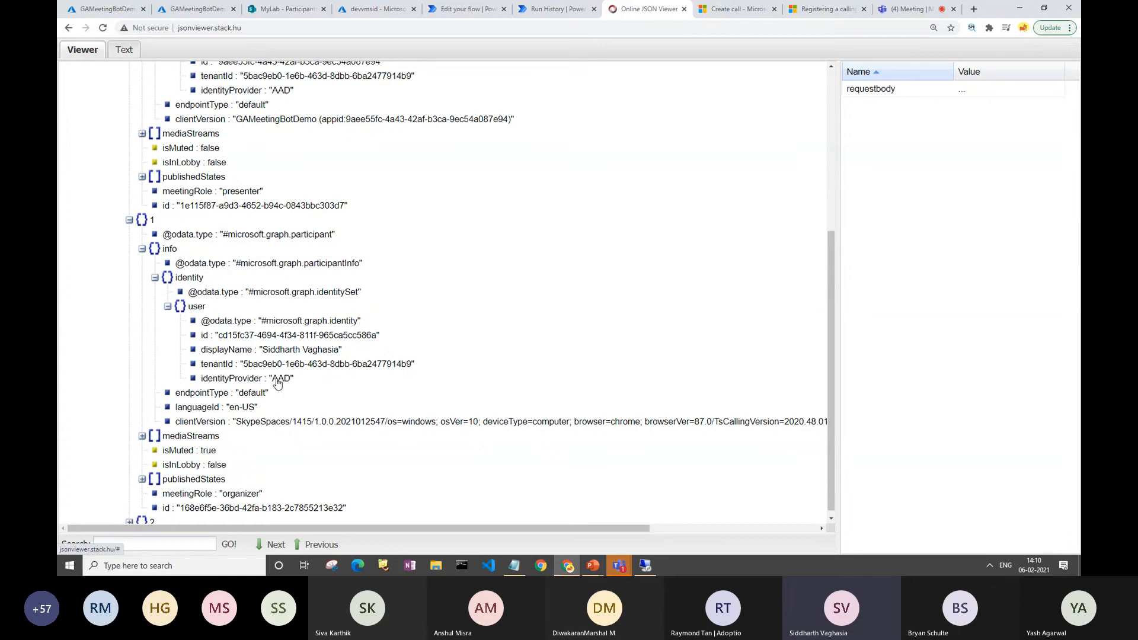
{"action": "scroll", "coordinate": [276, 382], "scroll_direction": "down", "scroll_amount": 1}
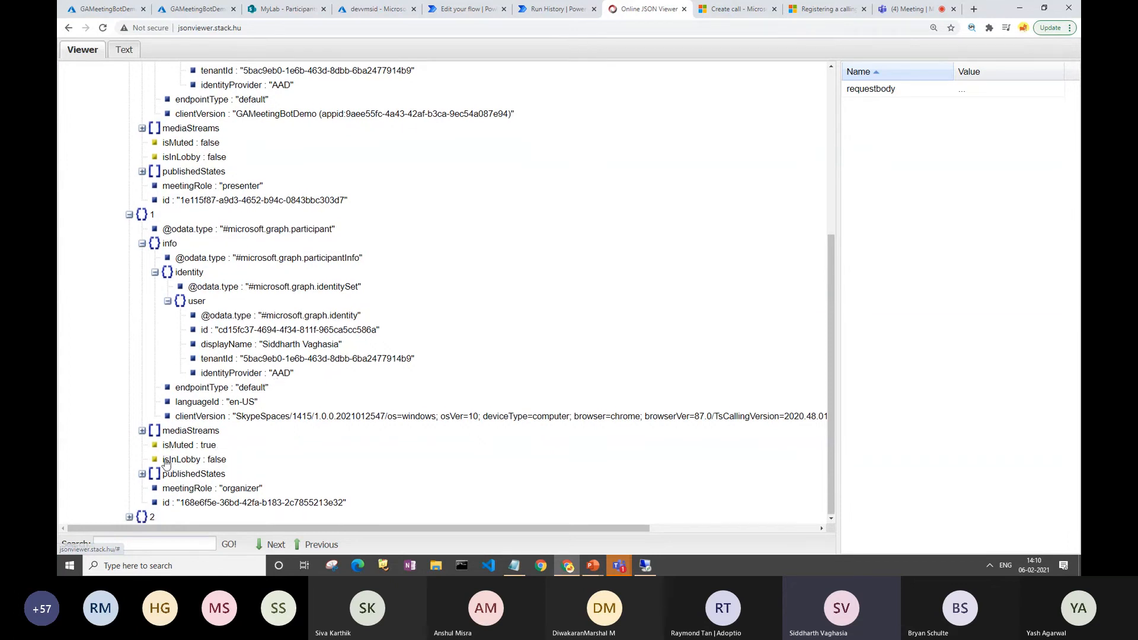
Collapse item 1, expand item 2 to examine the guest participant's identity, and collapse the value array.
{"action": "left_click", "coordinate": [129, 214]}
{"action": "left_click", "coordinate": [130, 501]}
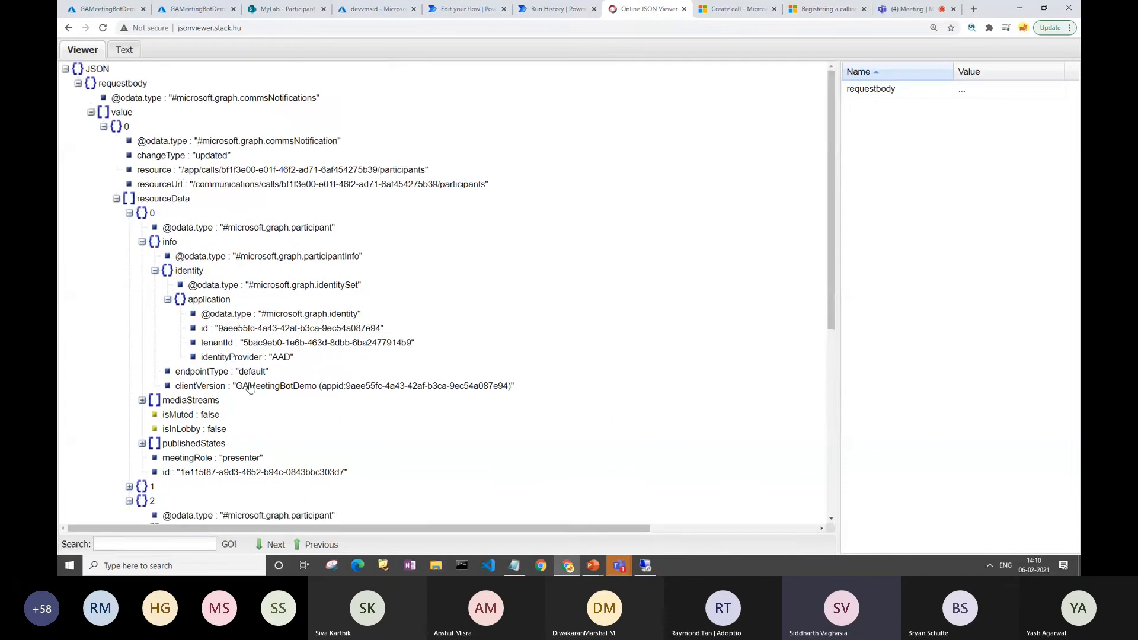
{"action": "scroll", "coordinate": [215, 212], "scroll_direction": "down", "scroll_amount": 5}
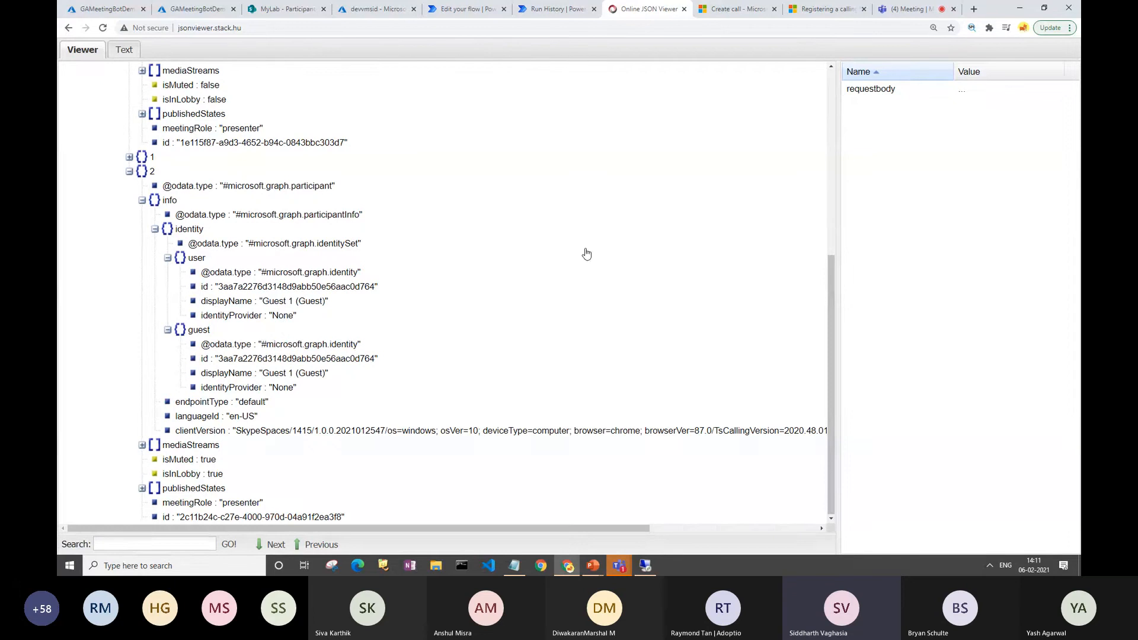
{"action": "scroll", "coordinate": [367, 225], "scroll_direction": "up", "scroll_amount": 6}
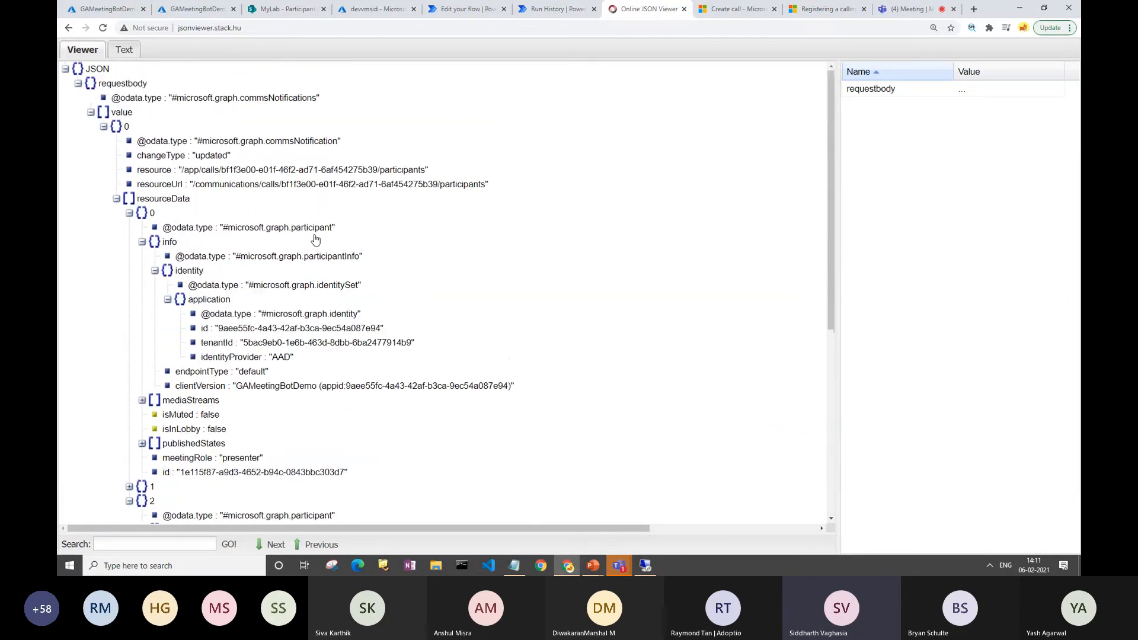
{"action": "left_click", "coordinate": [91, 112]}
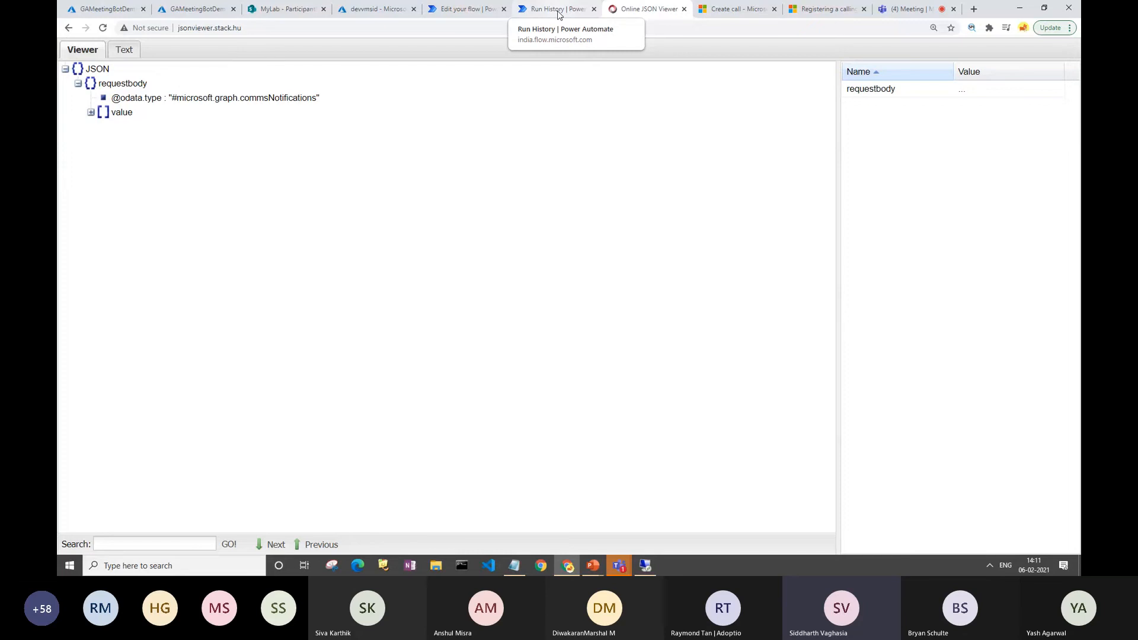
Open the "Add Partipicants to List" flow in Power Automate for editing and inspect its HTTP trigger's POST URL and request body schema.
{"action": "left_click", "coordinate": [558, 11]}
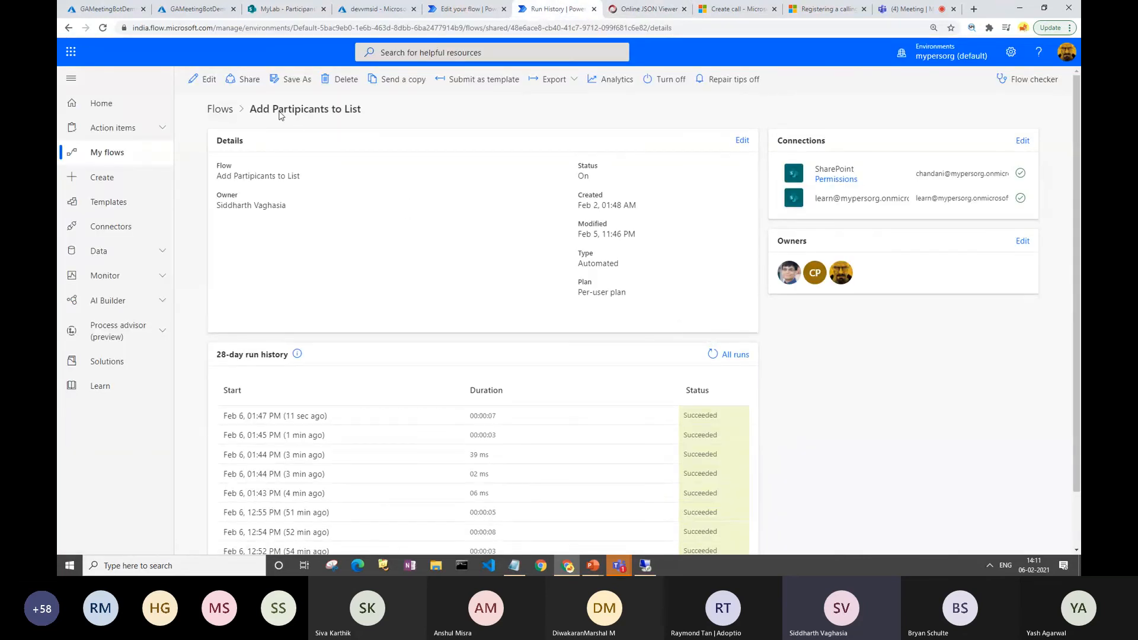
{"action": "left_click", "coordinate": [202, 79]}
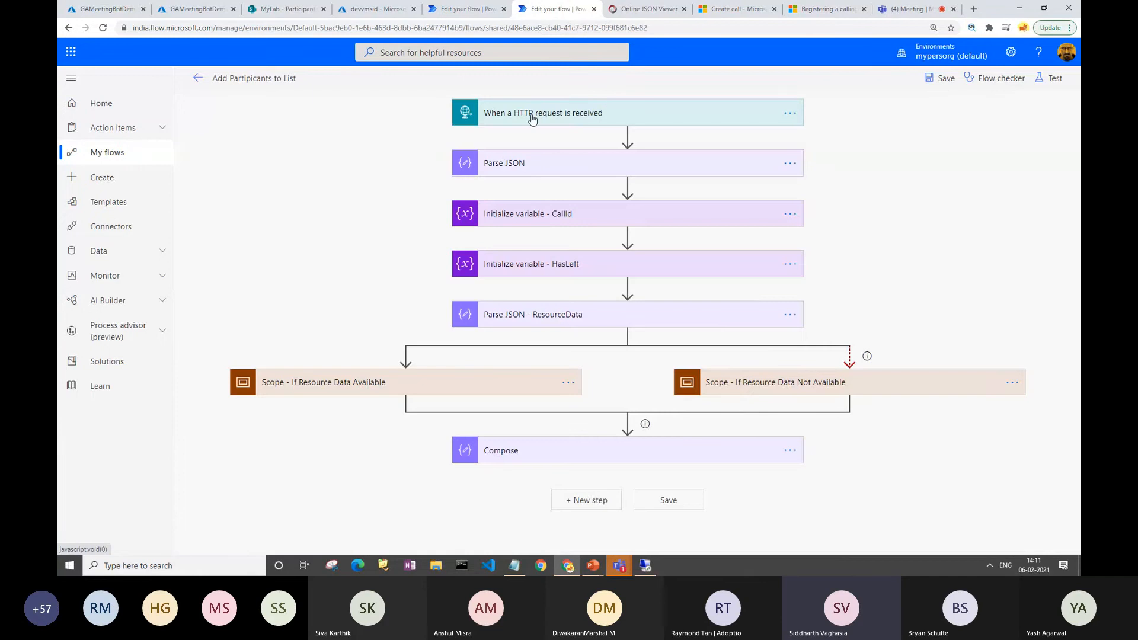
{"action": "left_click", "coordinate": [530, 115]}
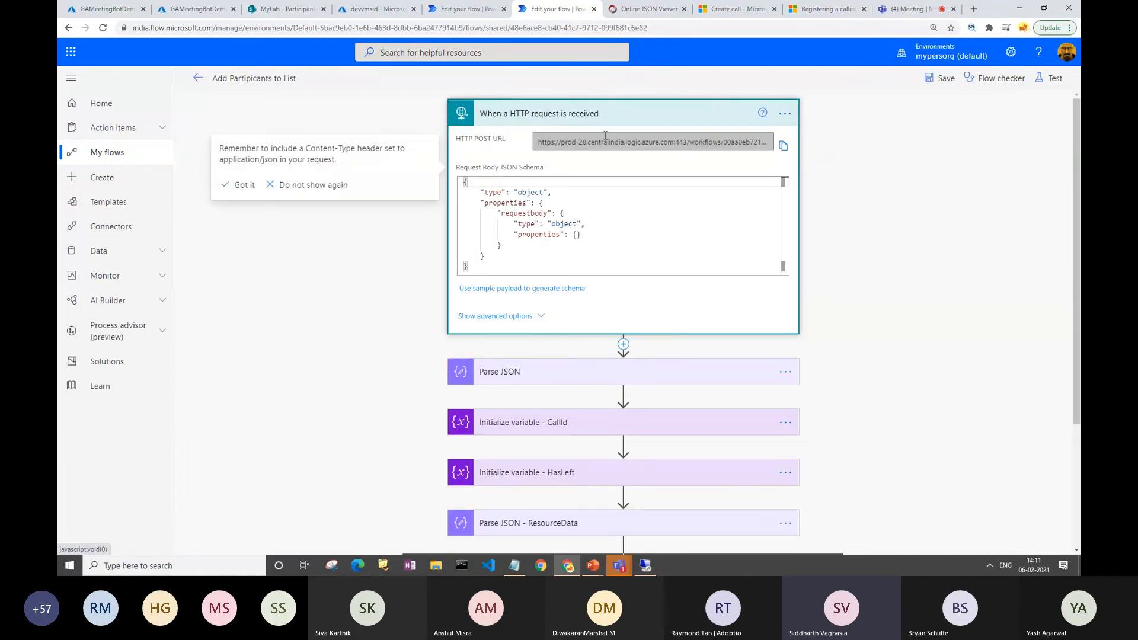
{"action": "left_click_drag", "start_coordinate": [544, 144], "coordinate": [727, 145]}
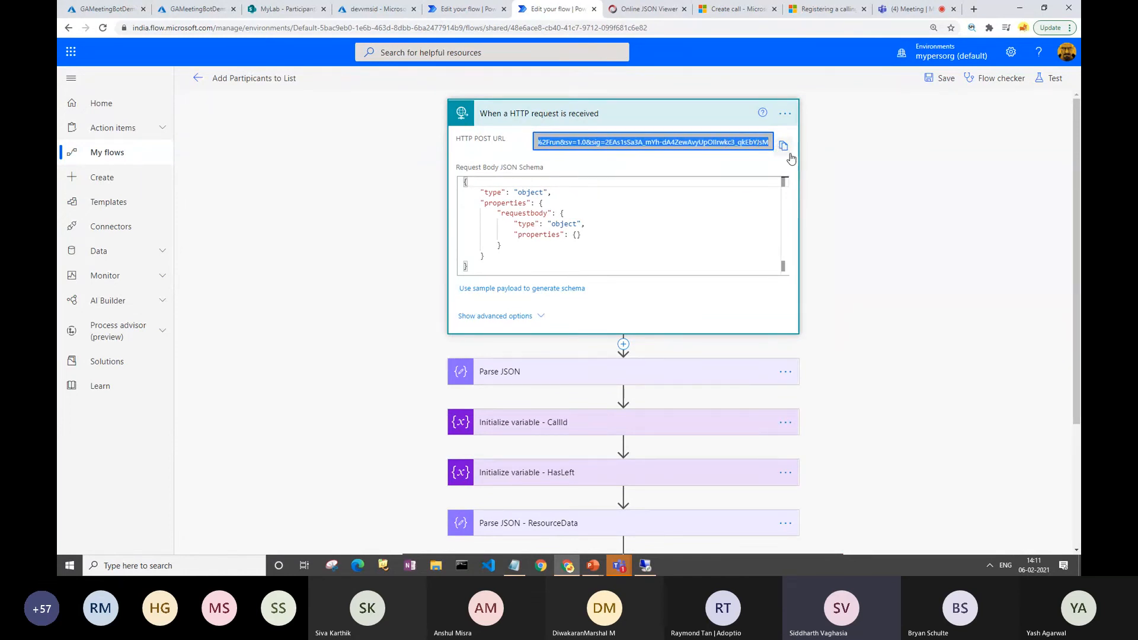
{"action": "scroll", "coordinate": [791, 159], "scroll_direction": "down", "scroll_amount": 1}
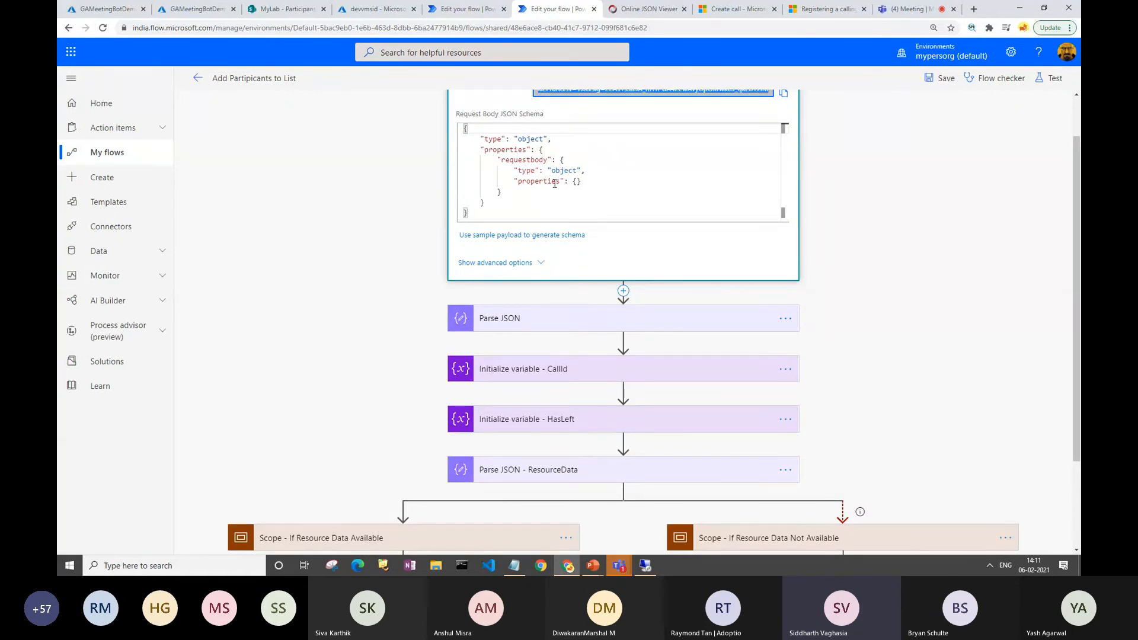
{"action": "scroll", "coordinate": [554, 183], "scroll_direction": "down", "scroll_amount": 2}
{"action": "scroll", "coordinate": [554, 183], "scroll_direction": "up", "scroll_amount": 3}
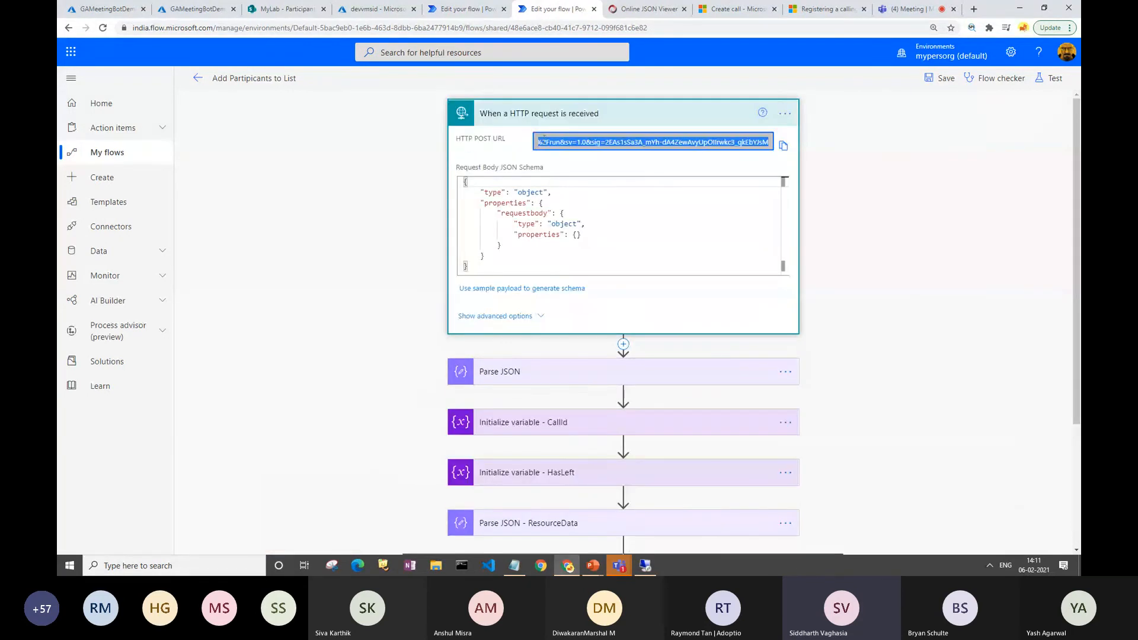
{"action": "left_click", "coordinate": [539, 118]}
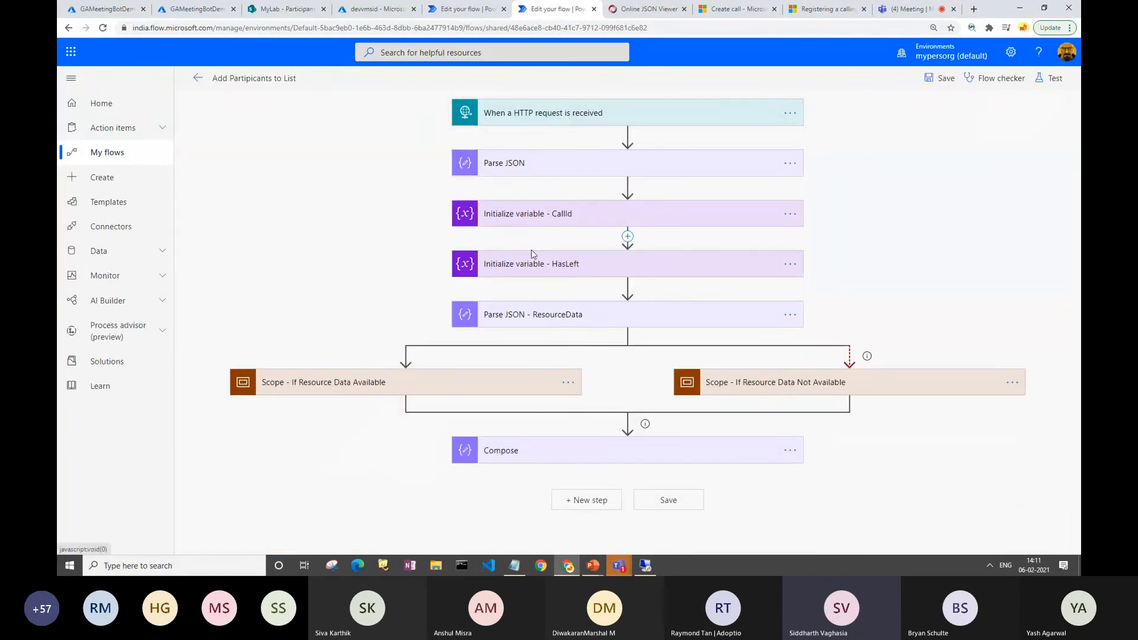
Expand the Parse JSON action and read through the schema applied to the Body content.
{"action": "left_click", "coordinate": [538, 167]}
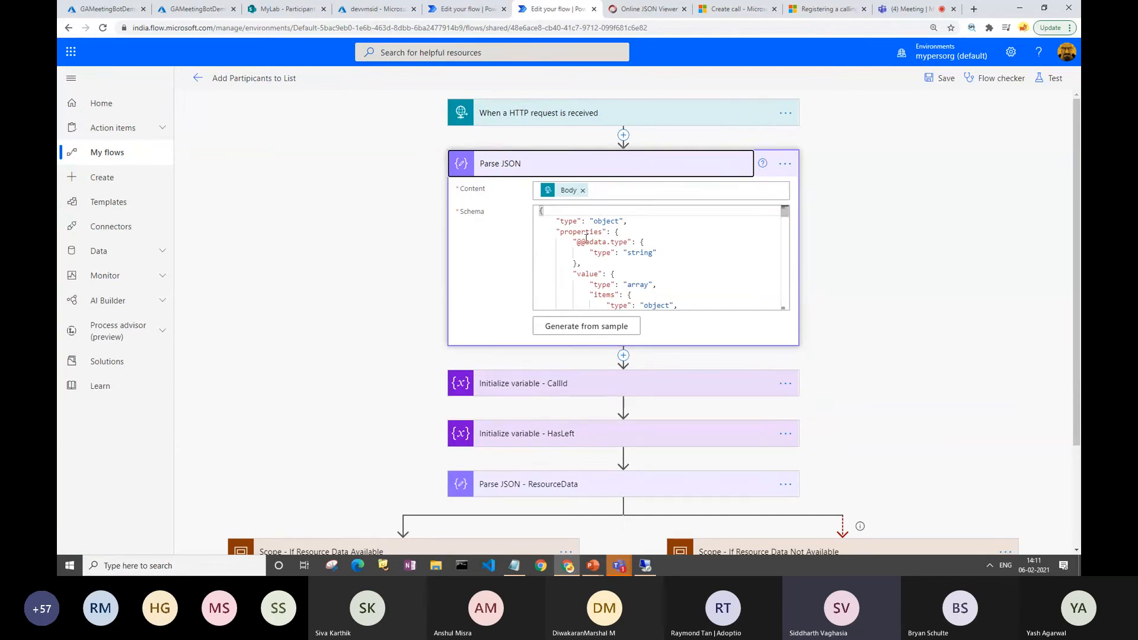
{"action": "scroll", "coordinate": [616, 243], "scroll_direction": "down", "scroll_amount": 5}
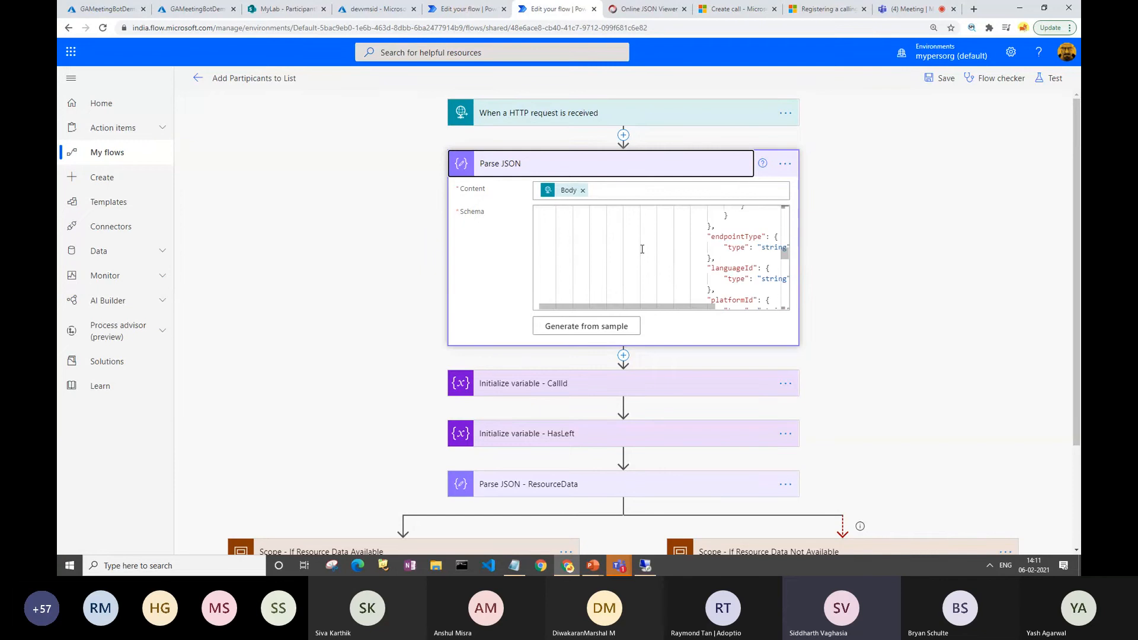
{"action": "scroll", "coordinate": [642, 249], "scroll_direction": "down", "scroll_amount": 3}
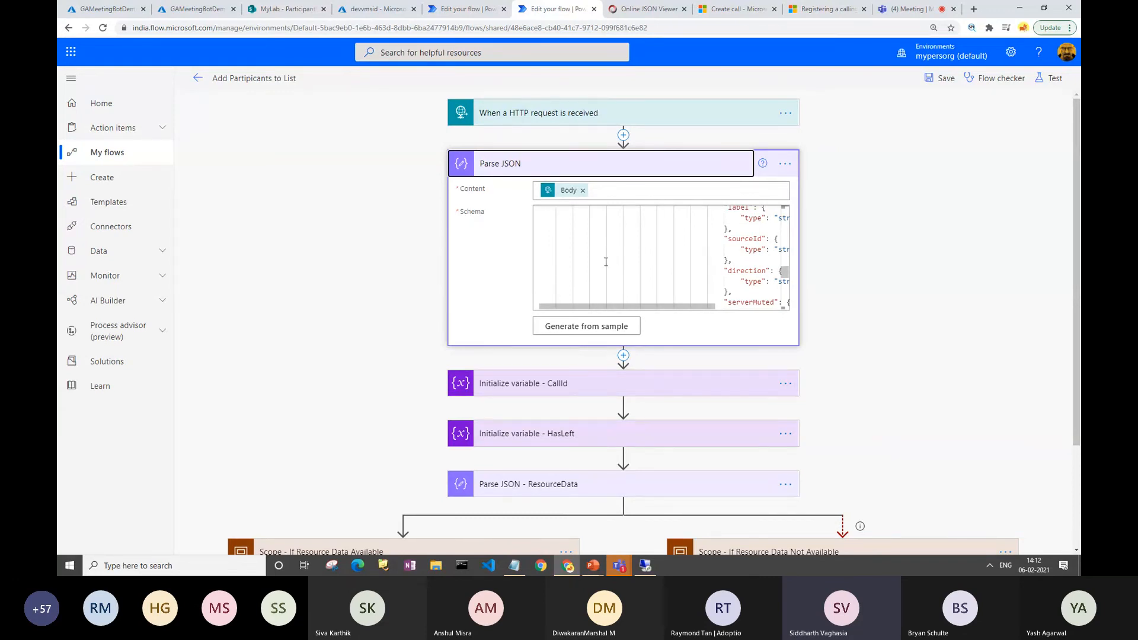
Expand the "Initialize variable - CallId" action and open the split expression behind its value.
{"action": "scroll", "coordinate": [610, 262], "scroll_direction": "down", "scroll_amount": 3}
{"action": "scroll", "coordinate": [578, 350], "scroll_direction": "down", "scroll_amount": 2}
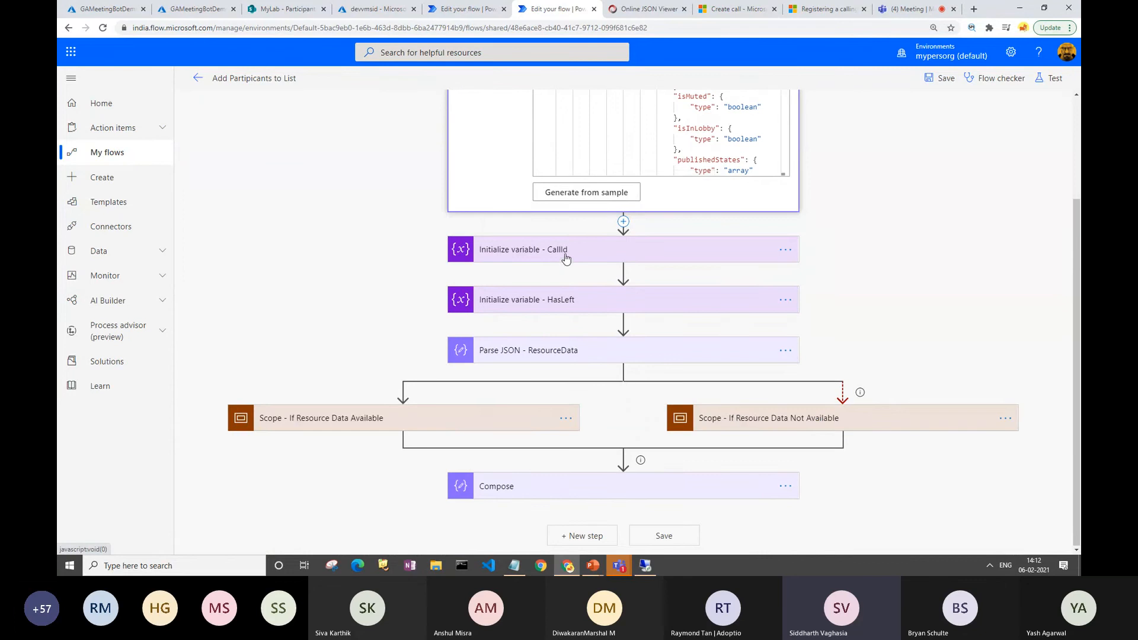
{"action": "left_click", "coordinate": [567, 256]}
{"action": "scroll", "coordinate": [557, 261], "scroll_direction": "down", "scroll_amount": 1}
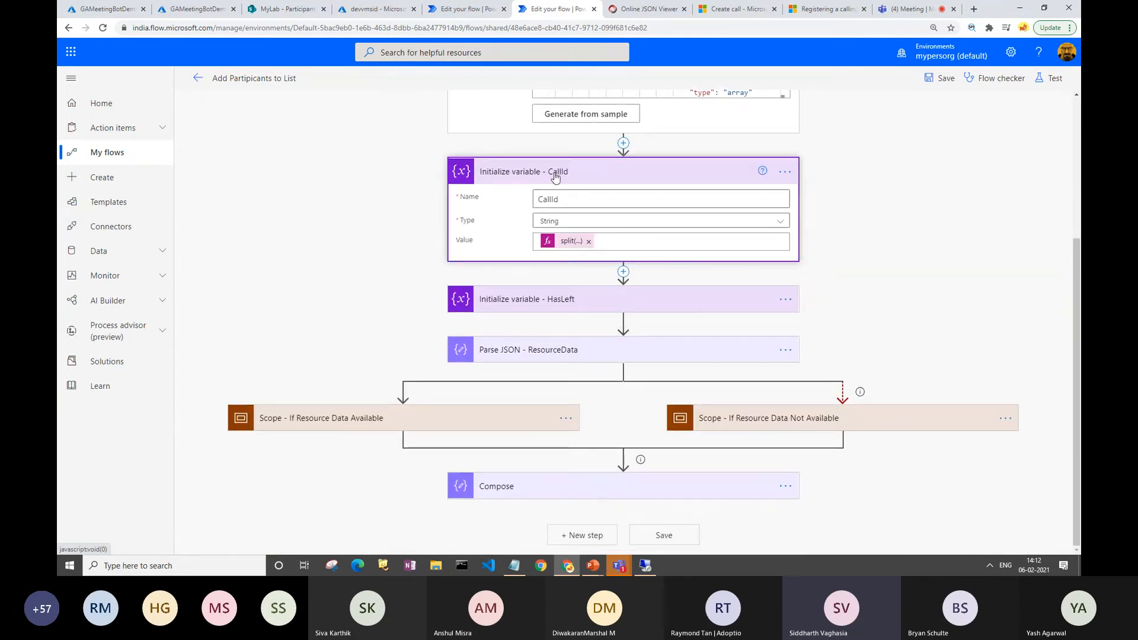
{"action": "left_click", "coordinate": [562, 243]}
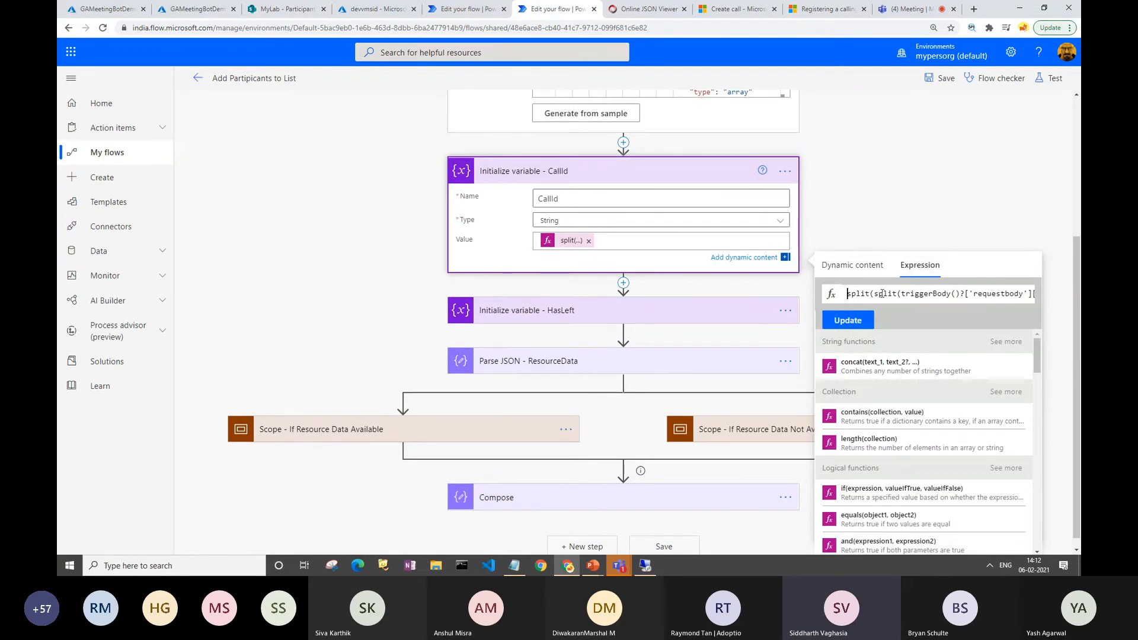
Read through the CallId split expression from triggerBody() to the 'calls/' and '/participants' delimiters, and close the expression editor.
{"action": "left_click_drag", "start_coordinate": [973, 294], "coordinate": [1028, 295]}
{"action": "left_click", "coordinate": [981, 295]}
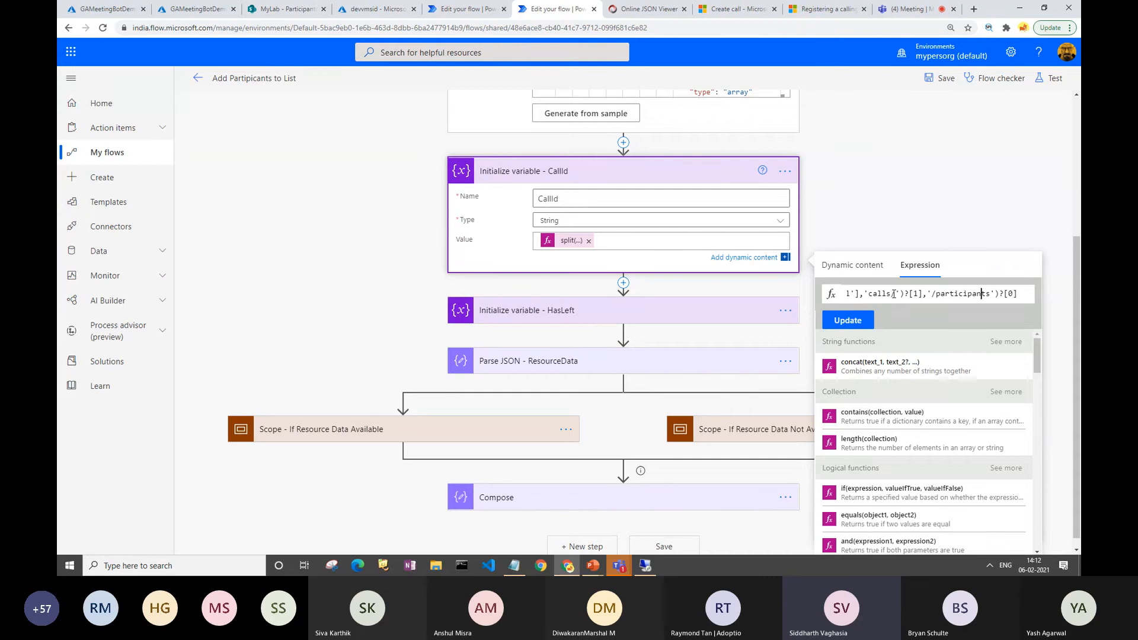
{"action": "left_click_drag", "start_coordinate": [892, 294], "coordinate": [835, 297]}
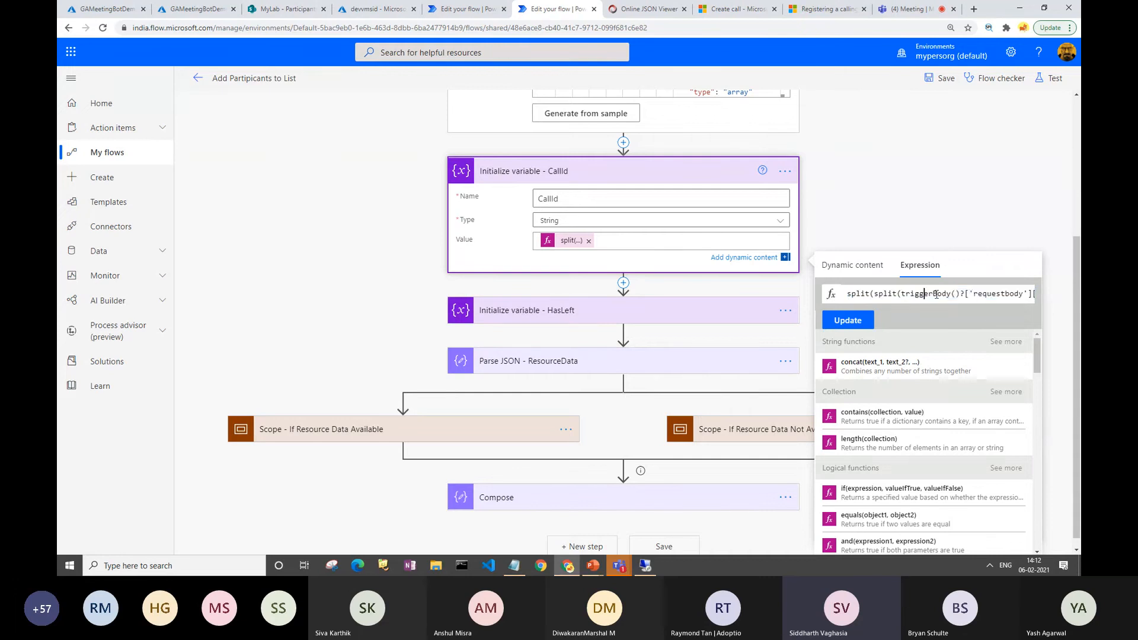
{"action": "left_click_drag", "start_coordinate": [922, 294], "coordinate": [1079, 298]}
{"action": "left_click", "coordinate": [978, 295]}
{"action": "left_click", "coordinate": [945, 294]}
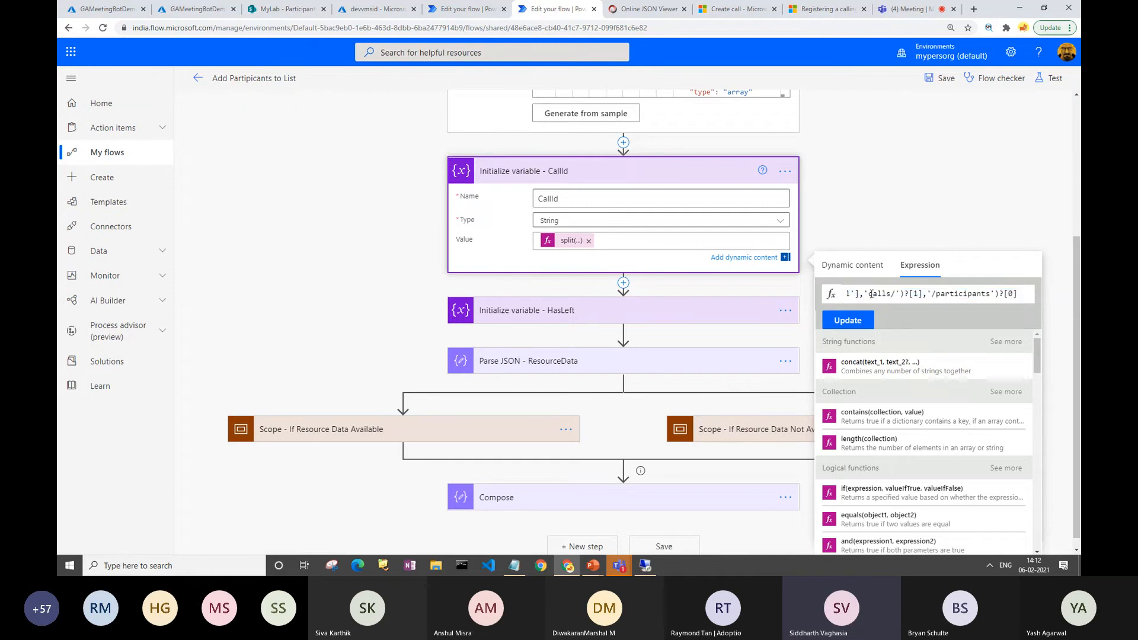
{"action": "left_click_drag", "start_coordinate": [871, 295], "coordinate": [892, 294]}
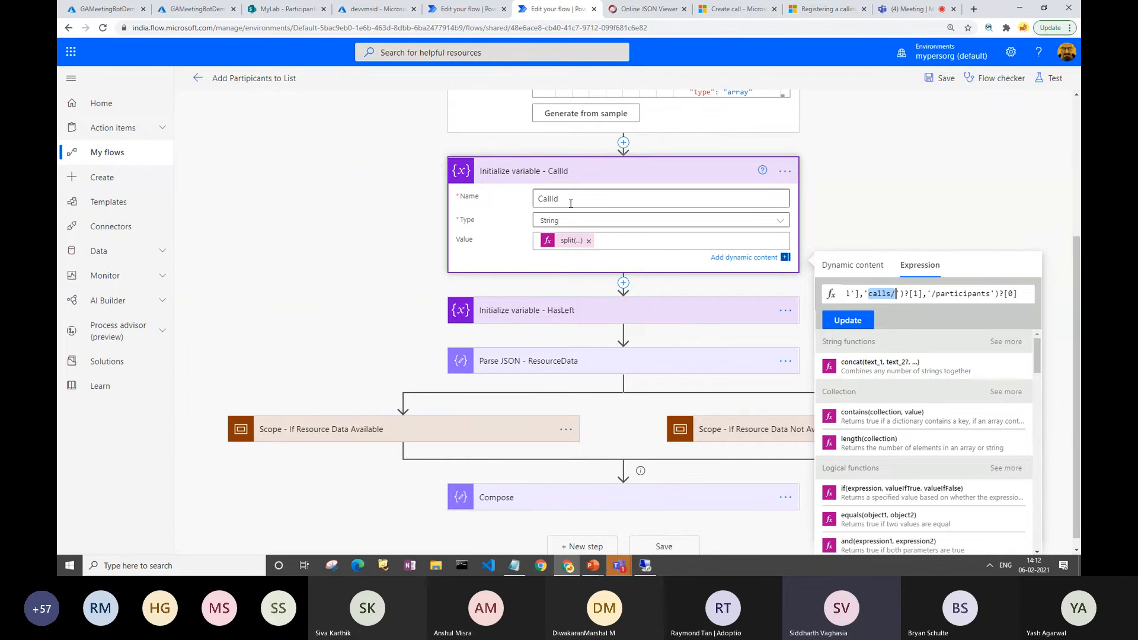
{"action": "left_click", "coordinate": [902, 294]}
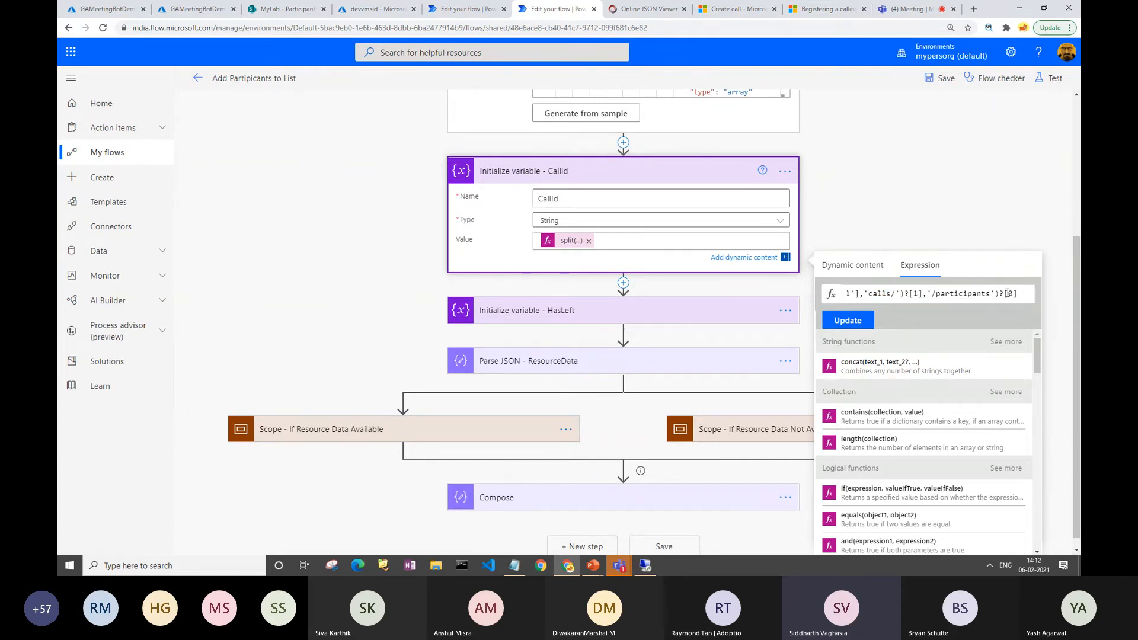
{"action": "left_click_drag", "start_coordinate": [1014, 294], "coordinate": [800, 297]}
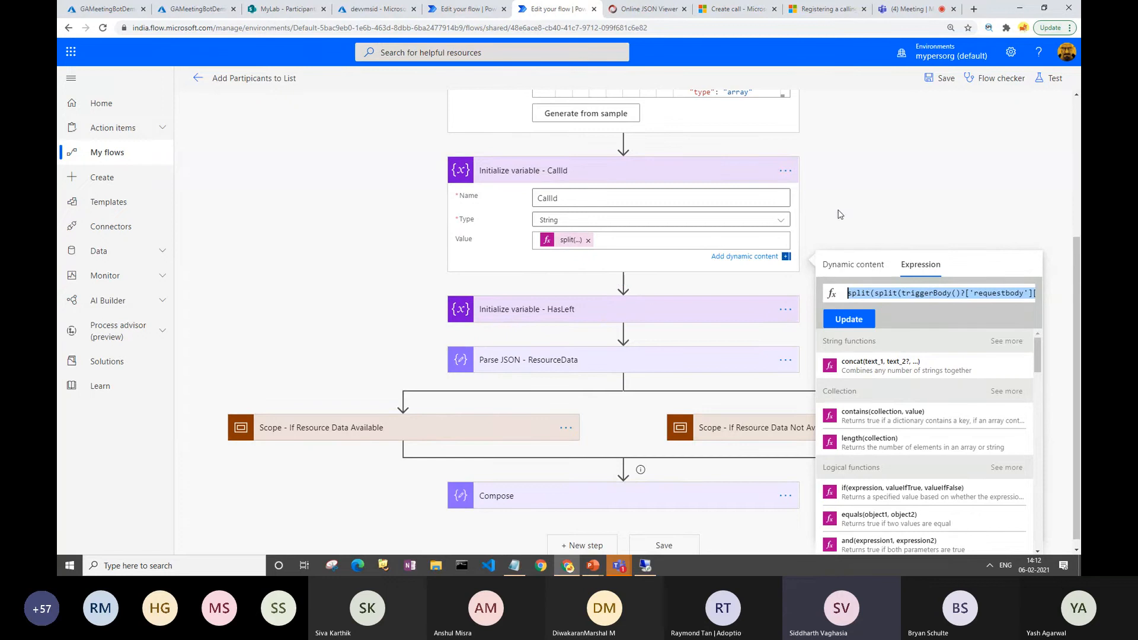
{"action": "left_click", "coordinate": [863, 184]}
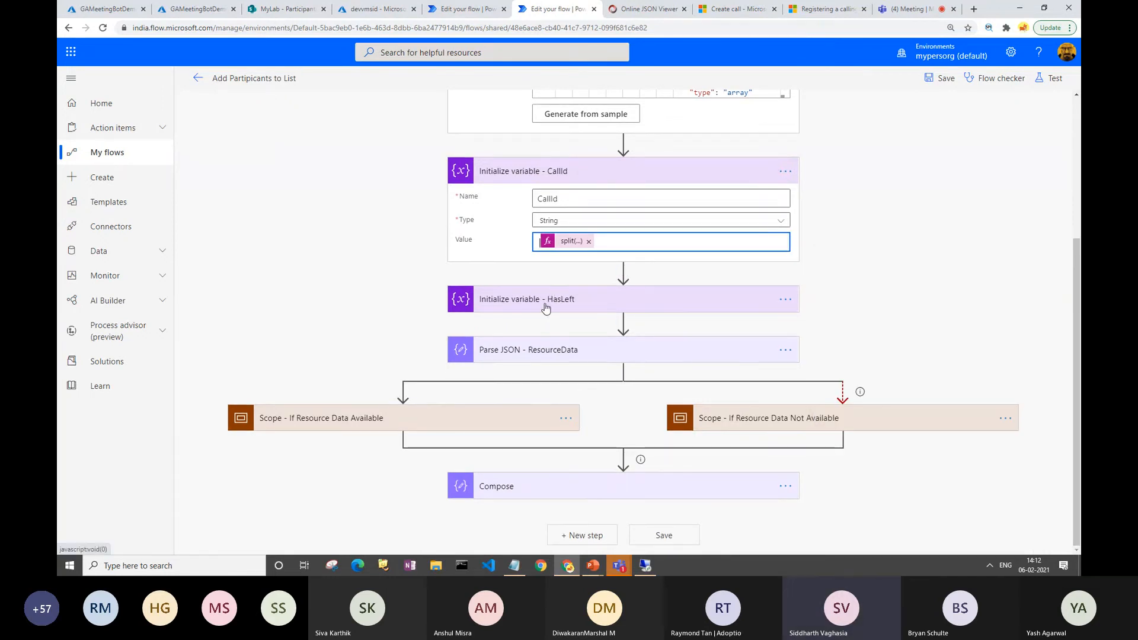
Expand the "Initialize variable - HasLeft" and "Parse JSON - ResourceData" actions to inspect their settings.
{"action": "left_click", "coordinate": [545, 309]}
{"action": "scroll", "coordinate": [579, 286], "scroll_direction": "down", "scroll_amount": 2}
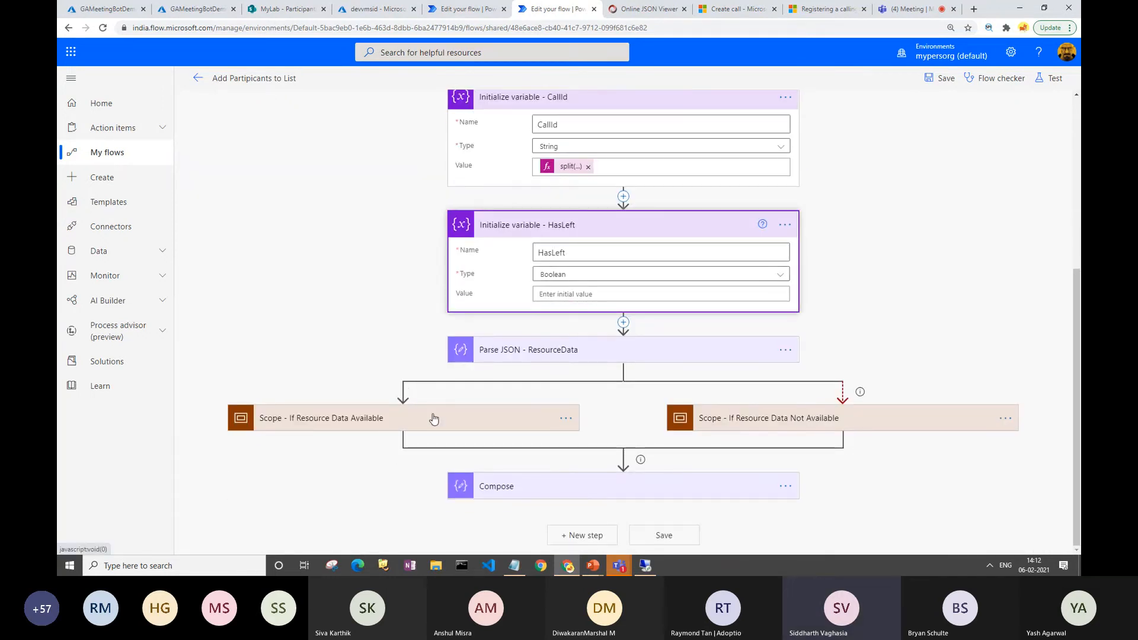
{"action": "left_click", "coordinate": [564, 354]}
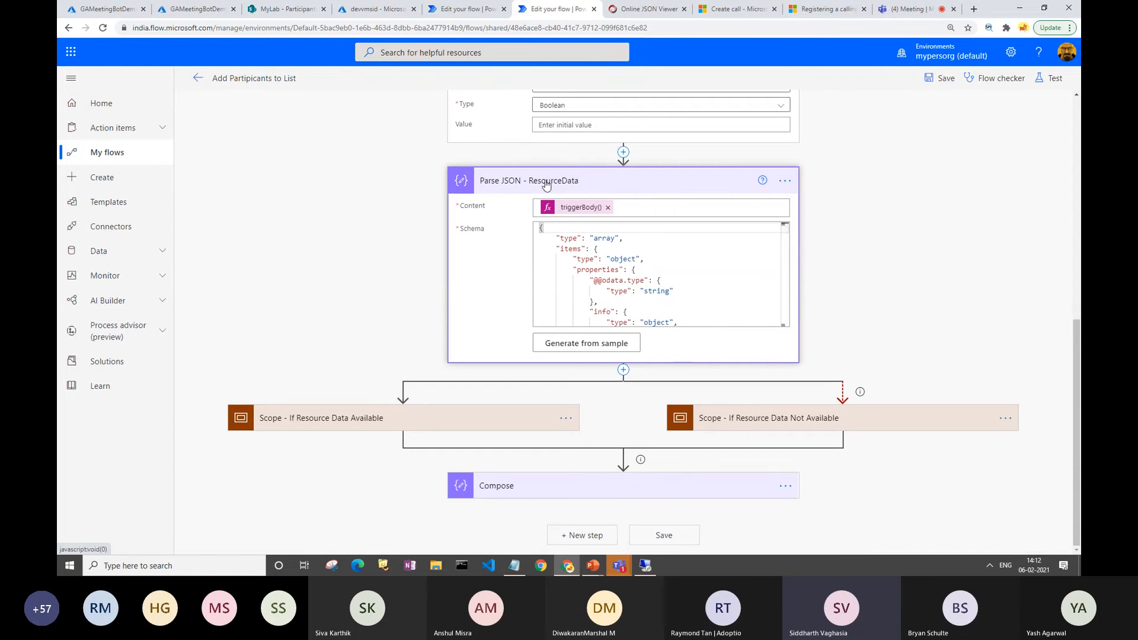
Expand the value array in the Online JSON Viewer to locate resourceData, and compare it with the flow's ResourceData schema.
{"action": "left_click", "coordinate": [638, 14]}
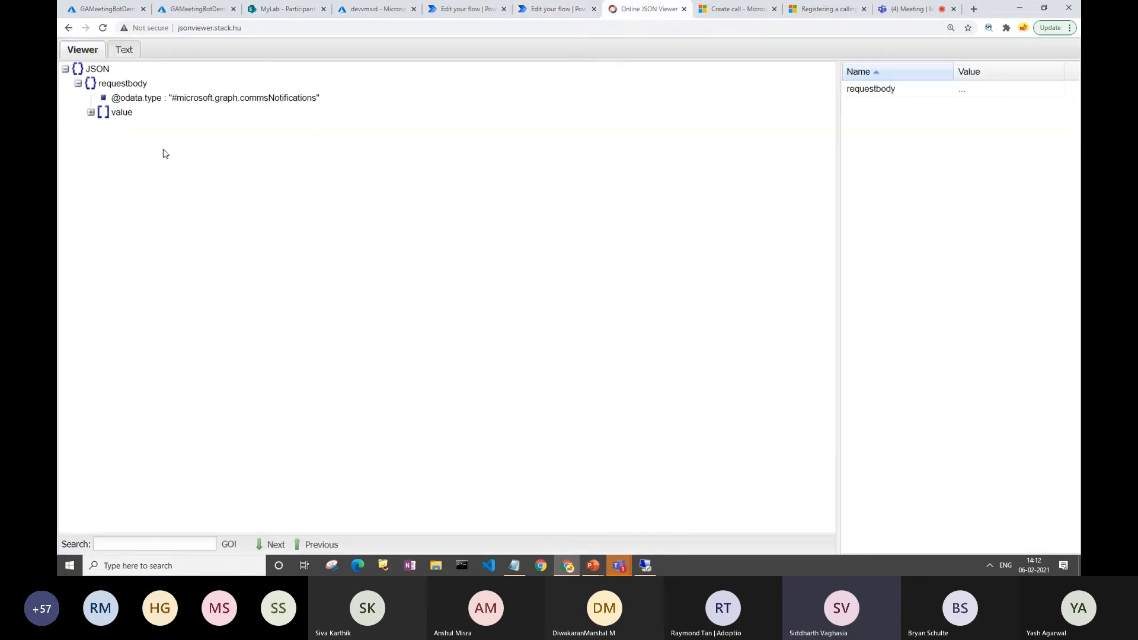
{"action": "left_click", "coordinate": [91, 113]}
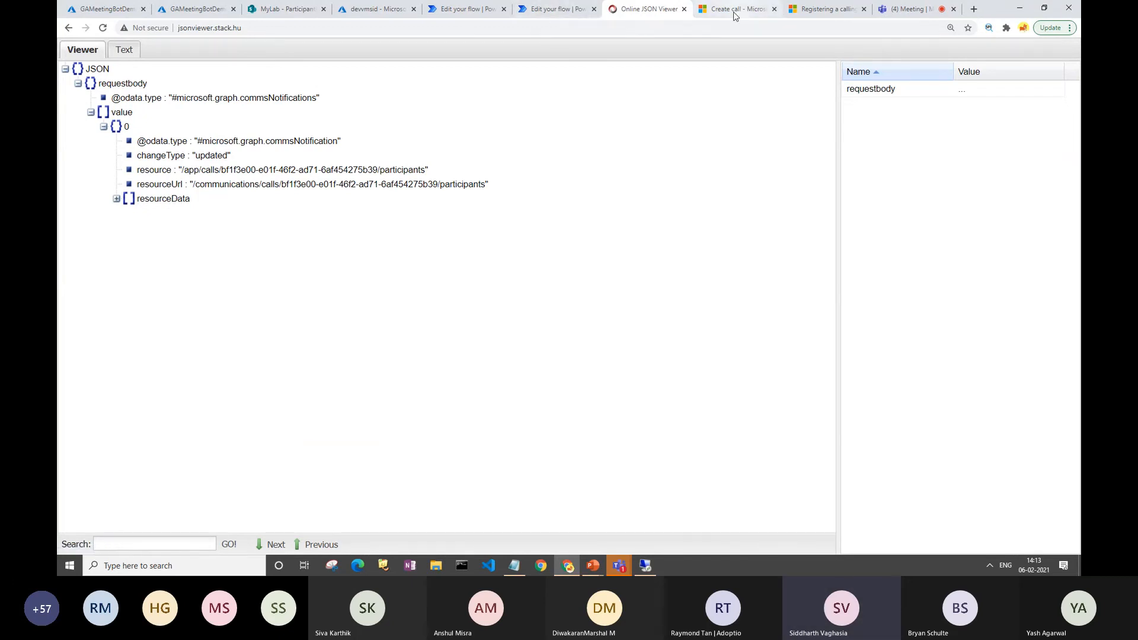
{"action": "left_click", "coordinate": [569, 12]}
{"action": "scroll", "coordinate": [661, 272], "scroll_direction": "down", "scroll_amount": 5}
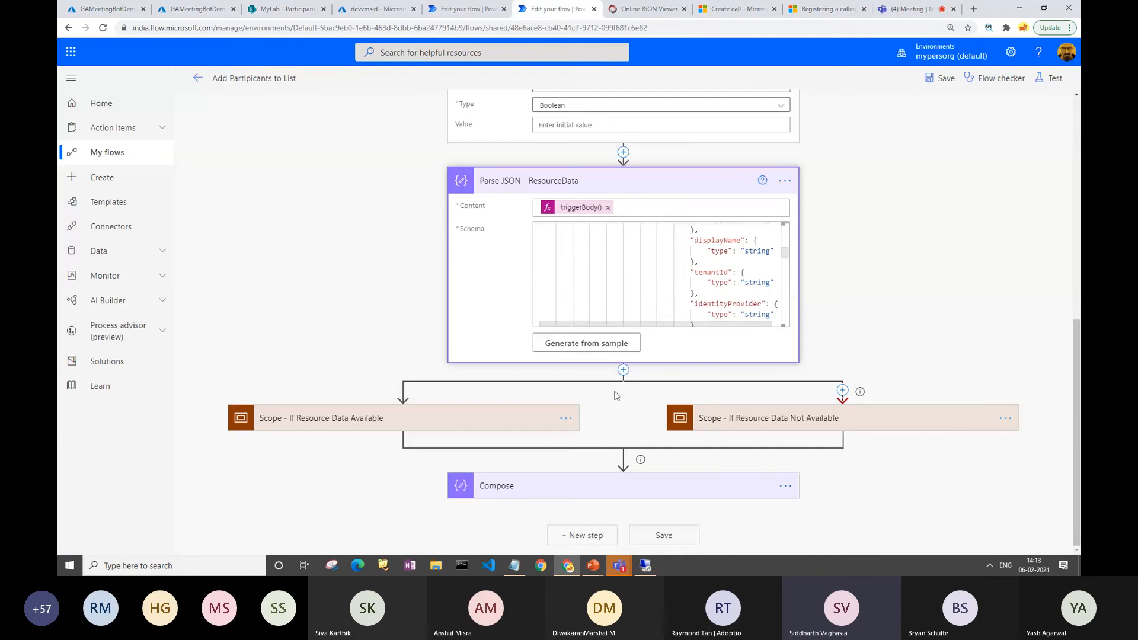
Expand both resource data scopes and the first Apply to each loop, and check which action its Body input comes from.
{"action": "left_click", "coordinate": [724, 424]}
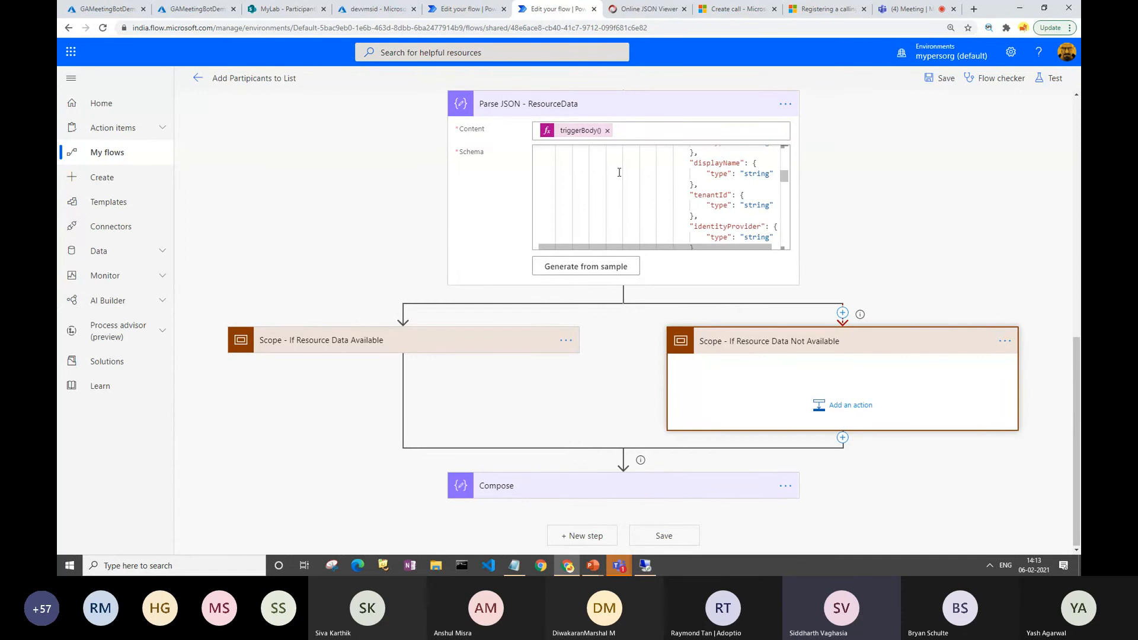
{"action": "left_click", "coordinate": [334, 343]}
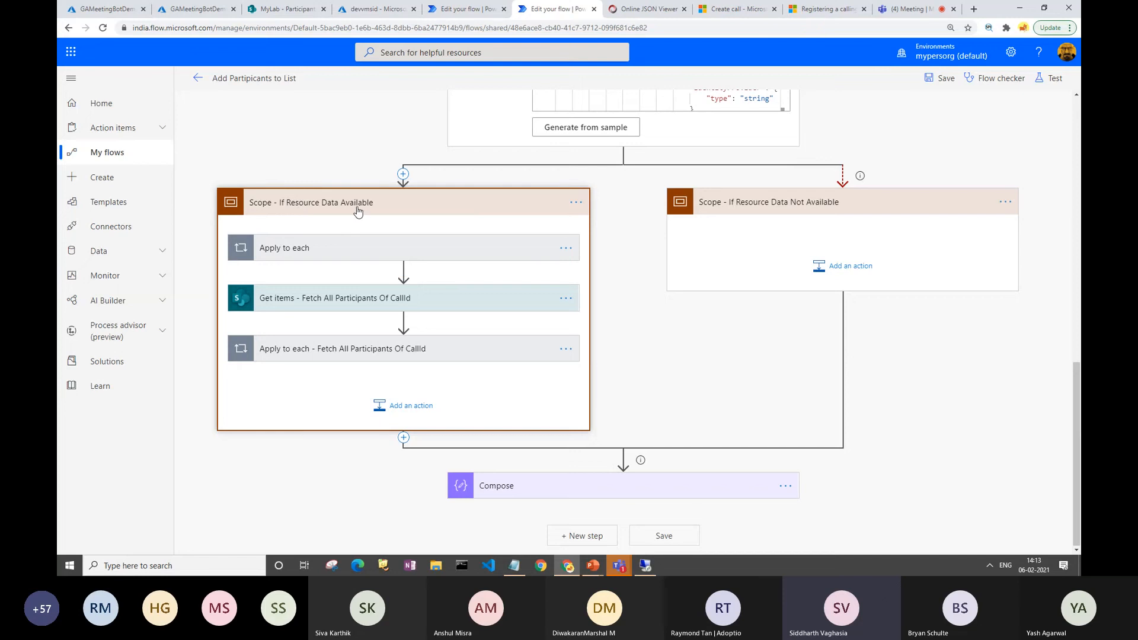
{"action": "left_click", "coordinate": [327, 250]}
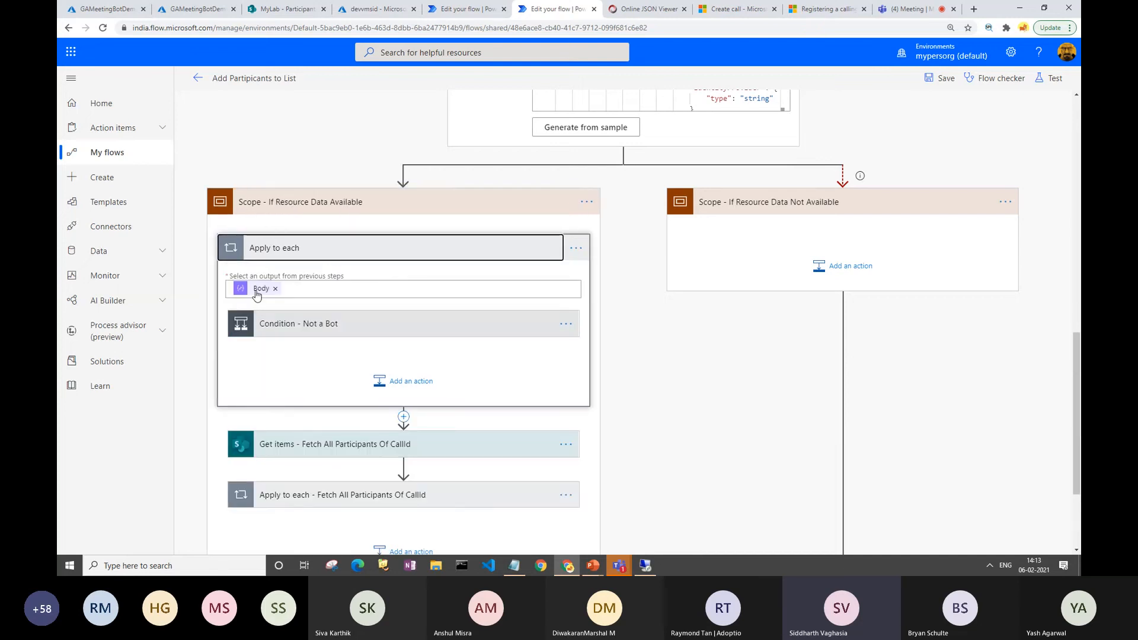
{"action": "left_click", "coordinate": [257, 294]}
{"action": "left_click", "coordinate": [711, 313]}
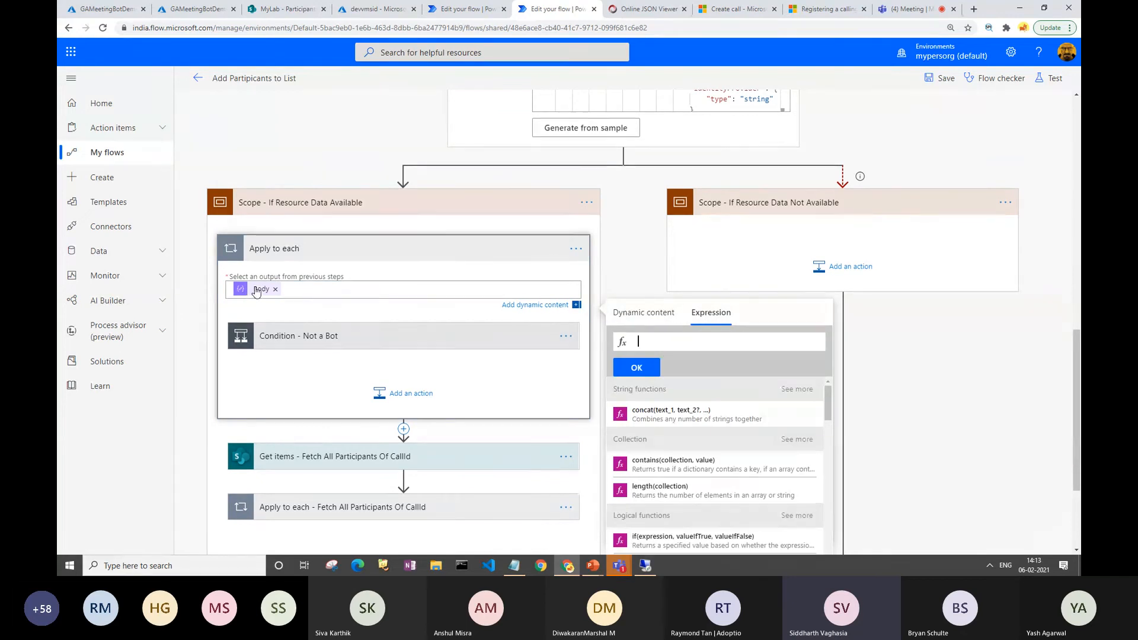
{"action": "mouse_move", "coordinate": [257, 292]}
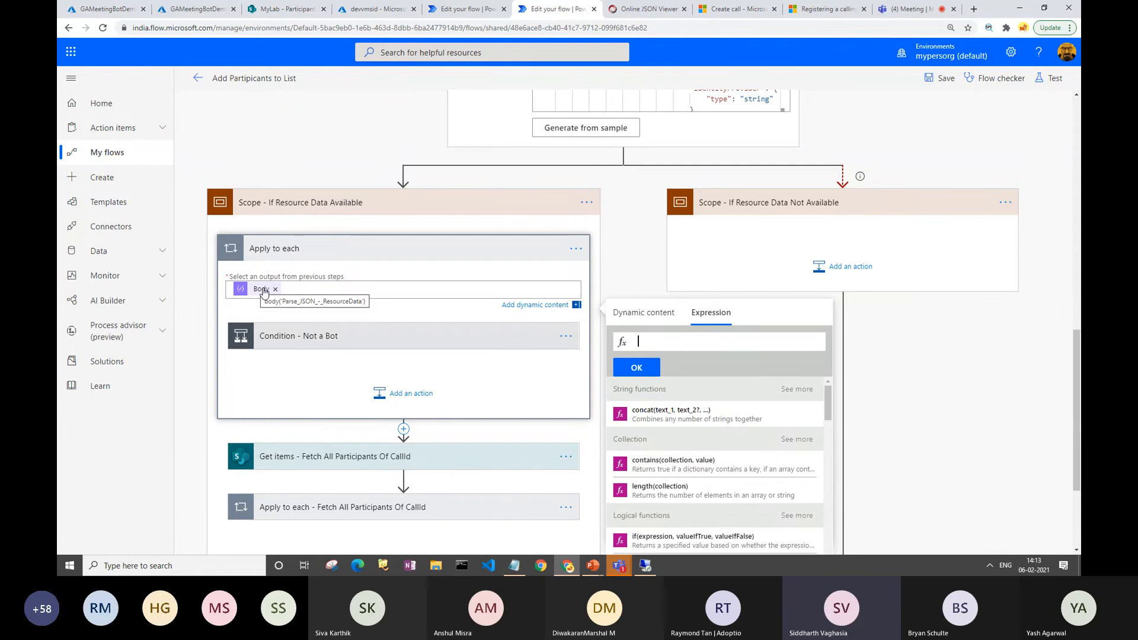
{"action": "scroll", "coordinate": [403, 173], "scroll_direction": "up", "scroll_amount": 3}
{"action": "scroll", "coordinate": [480, 274], "scroll_direction": "down", "scroll_amount": 3}
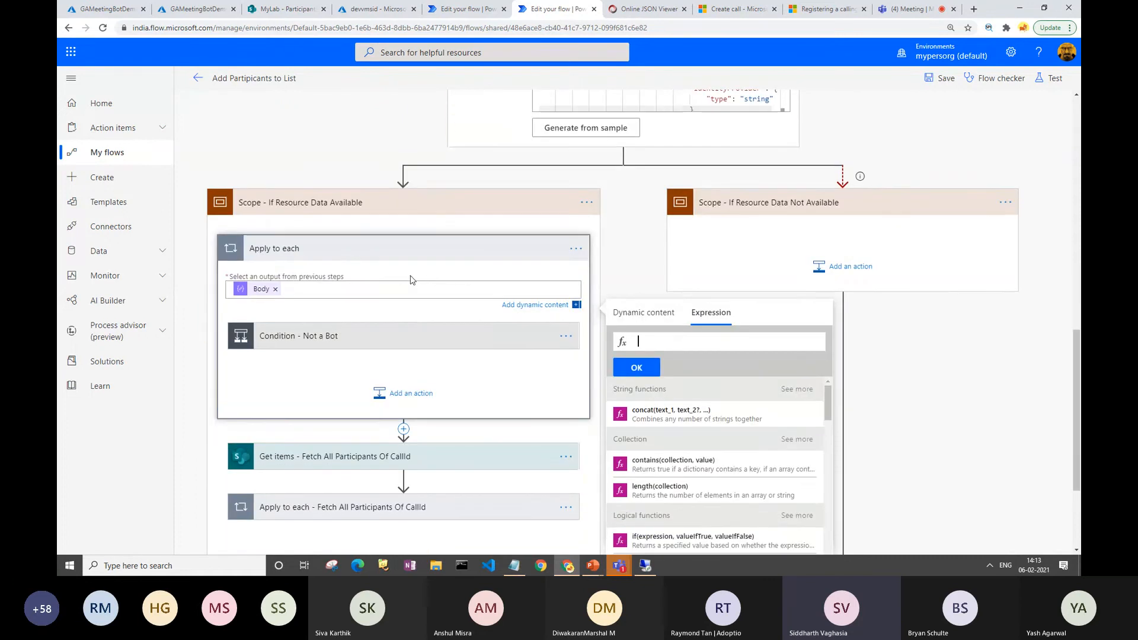
{"action": "scroll", "coordinate": [362, 276], "scroll_direction": "down", "scroll_amount": 2}
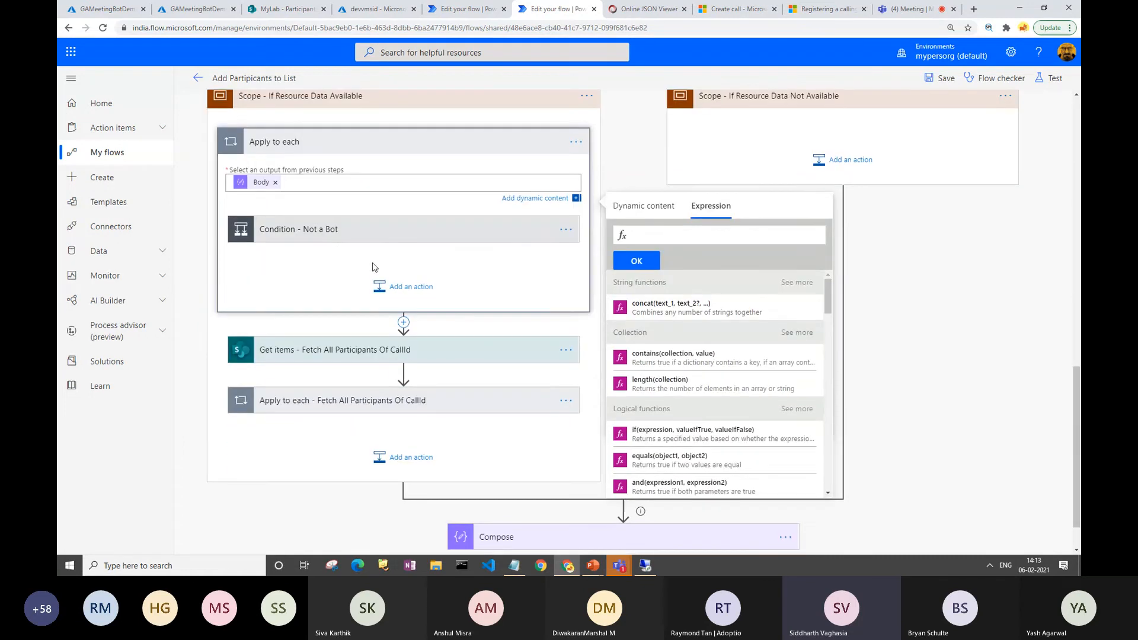
Expand "Condition - Not a Bot", examine the empty() expression it compares with false, and close the expression editor.
{"action": "left_click", "coordinate": [329, 237]}
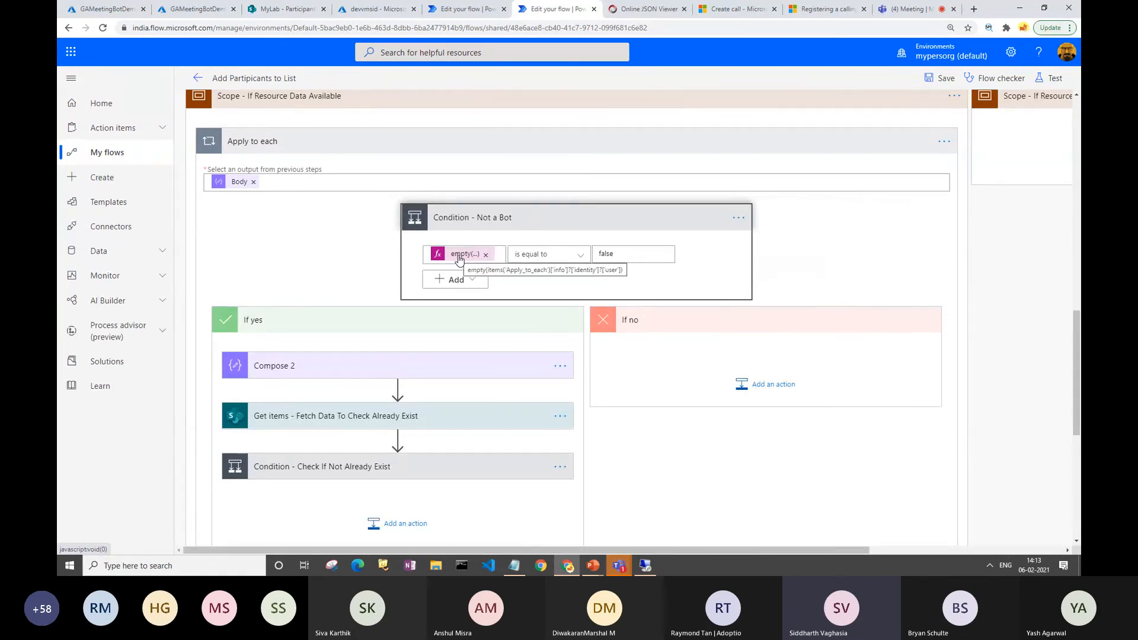
{"action": "left_click", "coordinate": [459, 256]}
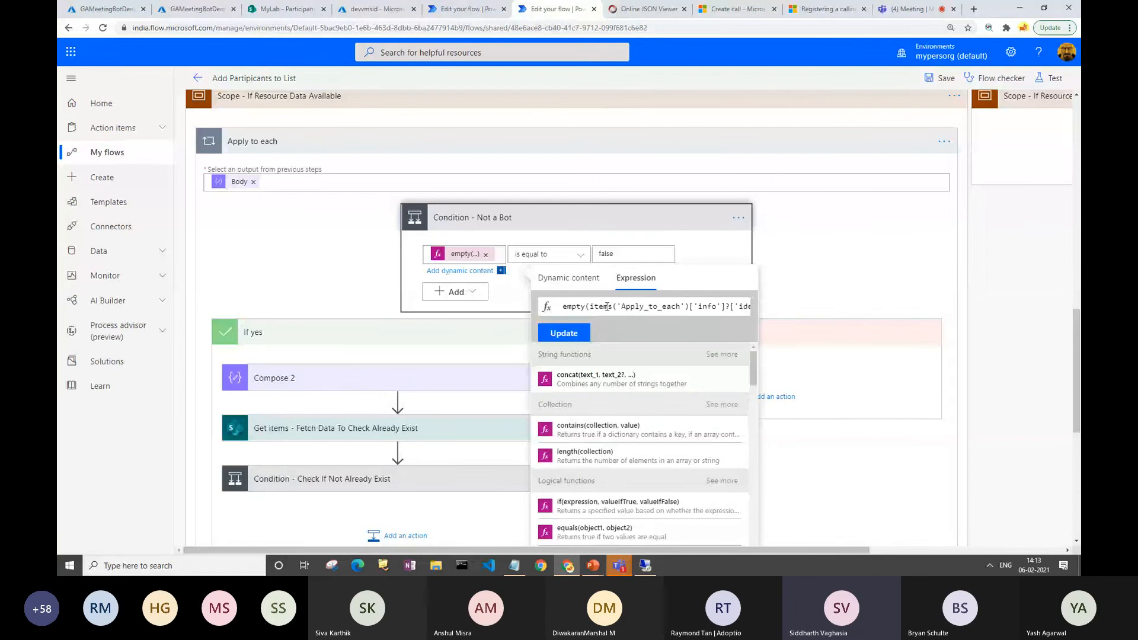
{"action": "left_click_drag", "start_coordinate": [685, 306], "coordinate": [731, 306]}
{"action": "left_click", "coordinate": [675, 306]}
{"action": "left_click_drag", "start_coordinate": [698, 308], "coordinate": [576, 306]}
{"action": "left_click", "coordinate": [685, 306]}
{"action": "left_click", "coordinate": [603, 306]}
{"action": "double_click", "coordinate": [570, 305]}
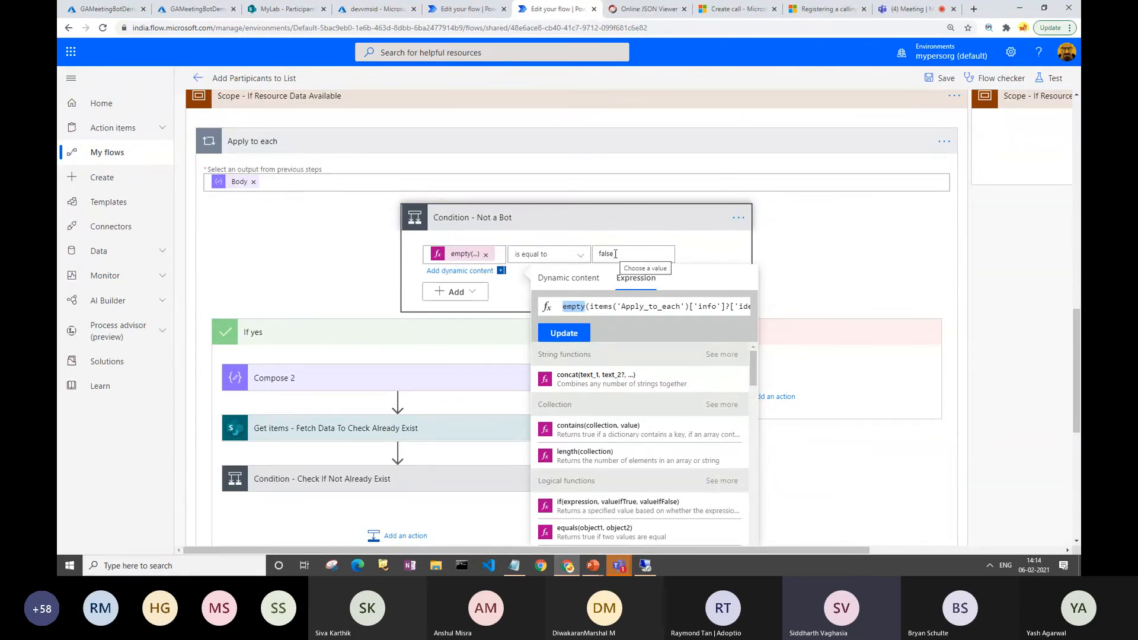
{"action": "scroll", "coordinate": [615, 254], "scroll_direction": "down", "scroll_amount": 3}
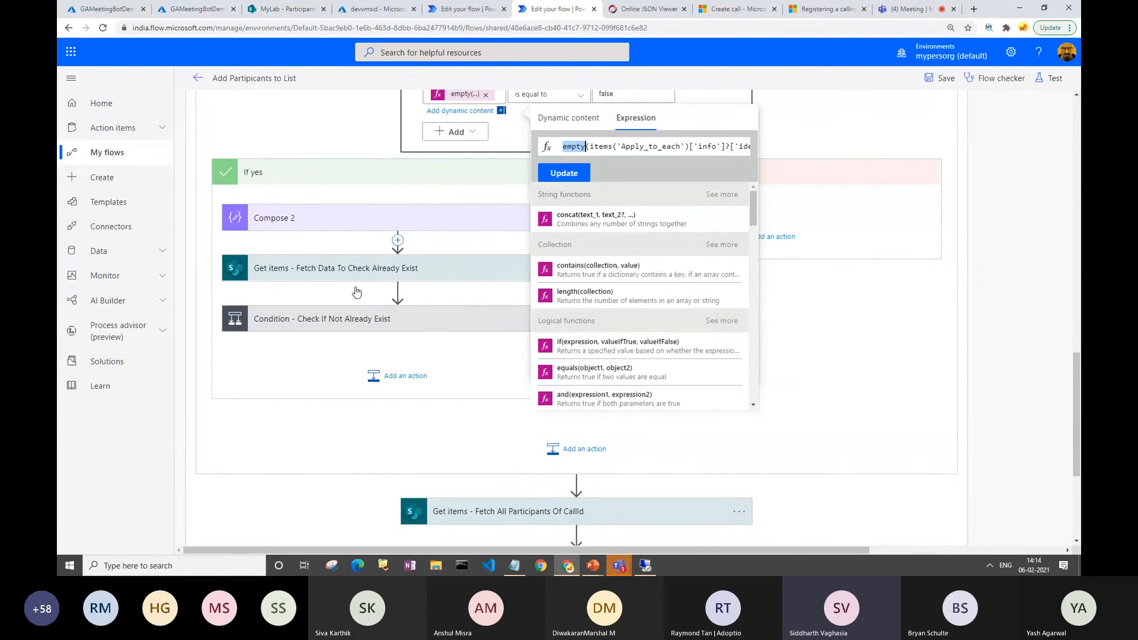
{"action": "scroll", "coordinate": [689, 194], "scroll_direction": "up", "scroll_amount": 1}
{"action": "scroll", "coordinate": [690, 195], "scroll_direction": "up", "scroll_amount": 1}
{"action": "left_click", "coordinate": [838, 193]}
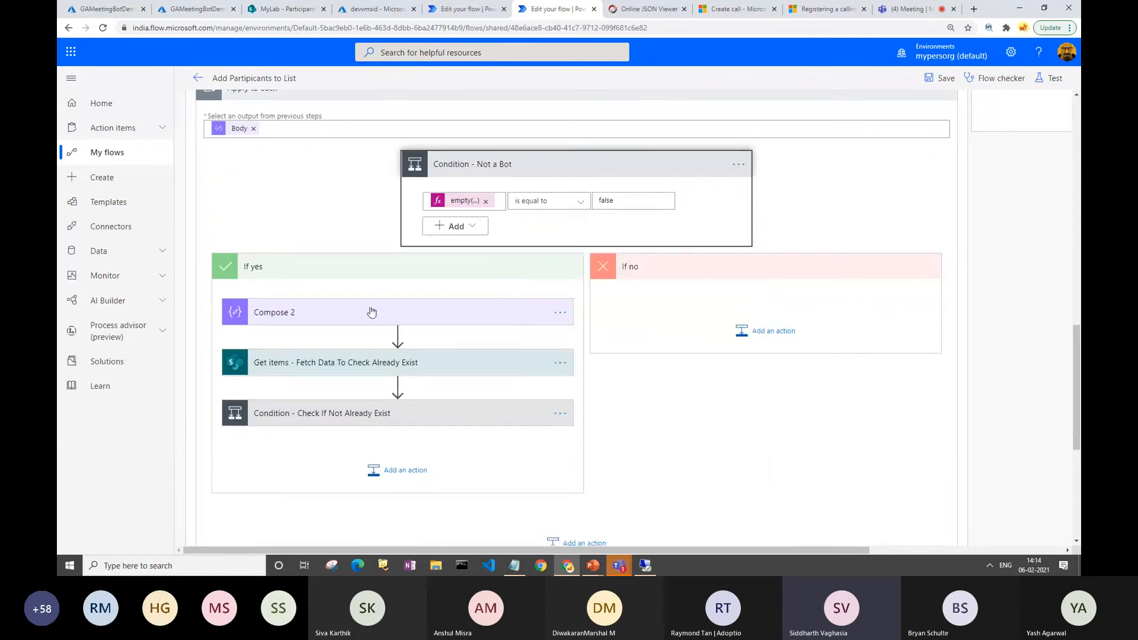
Expand Compose 2 and "Get items - Fetch Data To Check Already Exist", and examine its advanced options, including the UserId and CallId filter query.
{"action": "left_click", "coordinate": [342, 315]}
{"action": "scroll", "coordinate": [427, 300], "scroll_direction": "down", "scroll_amount": 3}
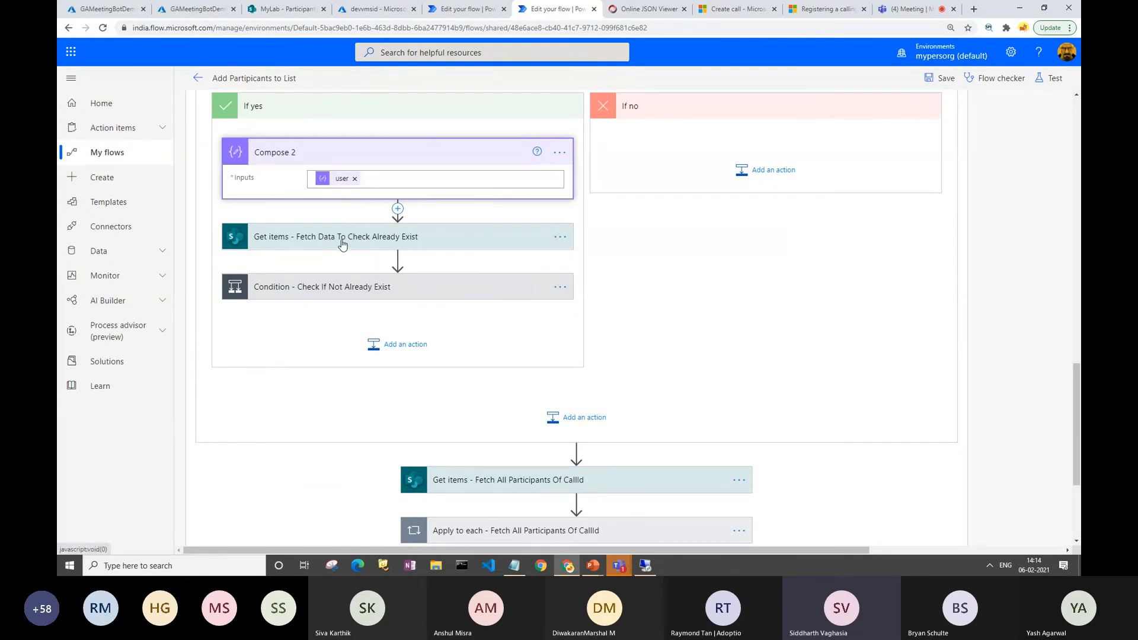
{"action": "left_click", "coordinate": [391, 238]}
{"action": "scroll", "coordinate": [394, 253], "scroll_direction": "down", "scroll_amount": 2}
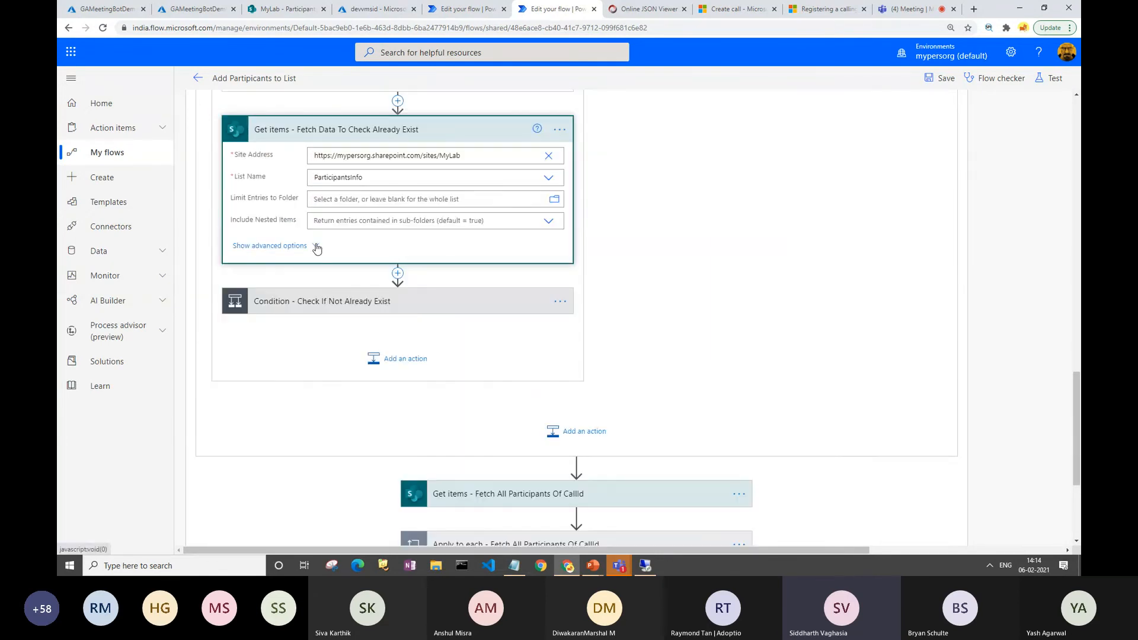
{"action": "left_click", "coordinate": [285, 246]}
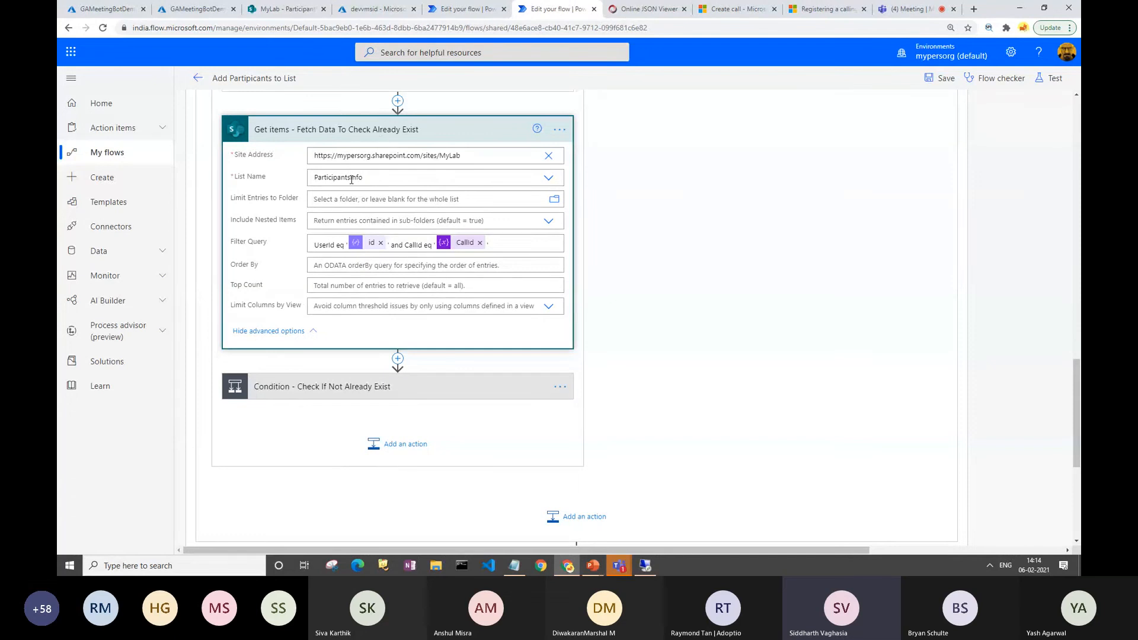
{"action": "scroll", "coordinate": [333, 213], "scroll_direction": "up", "scroll_amount": 1}
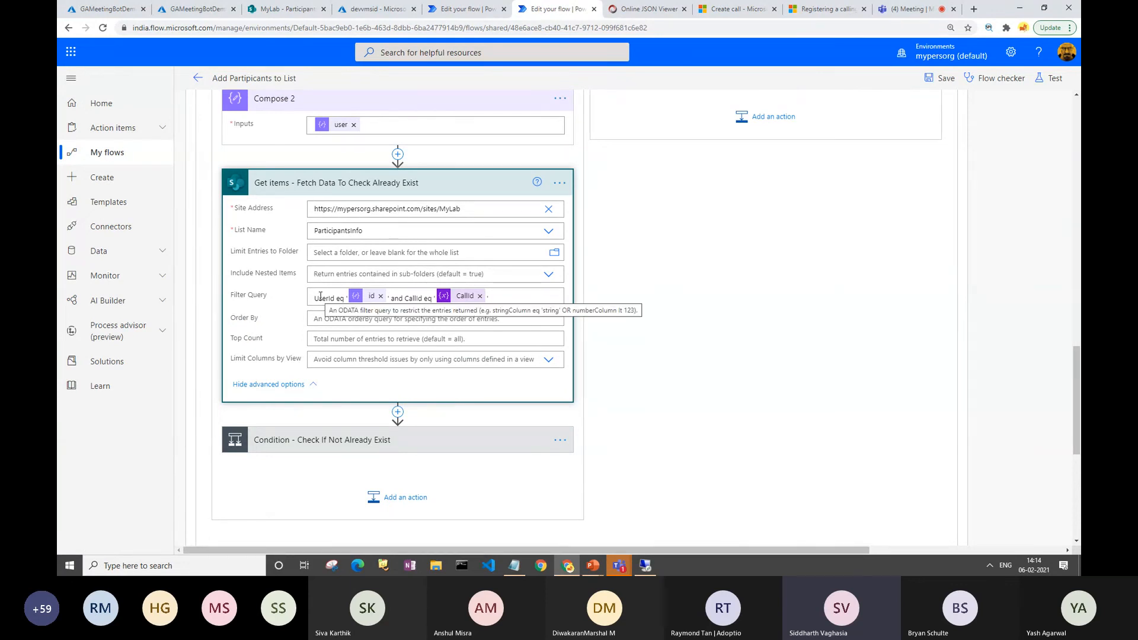
{"action": "scroll", "coordinate": [327, 295], "scroll_direction": "down", "scroll_amount": 1}
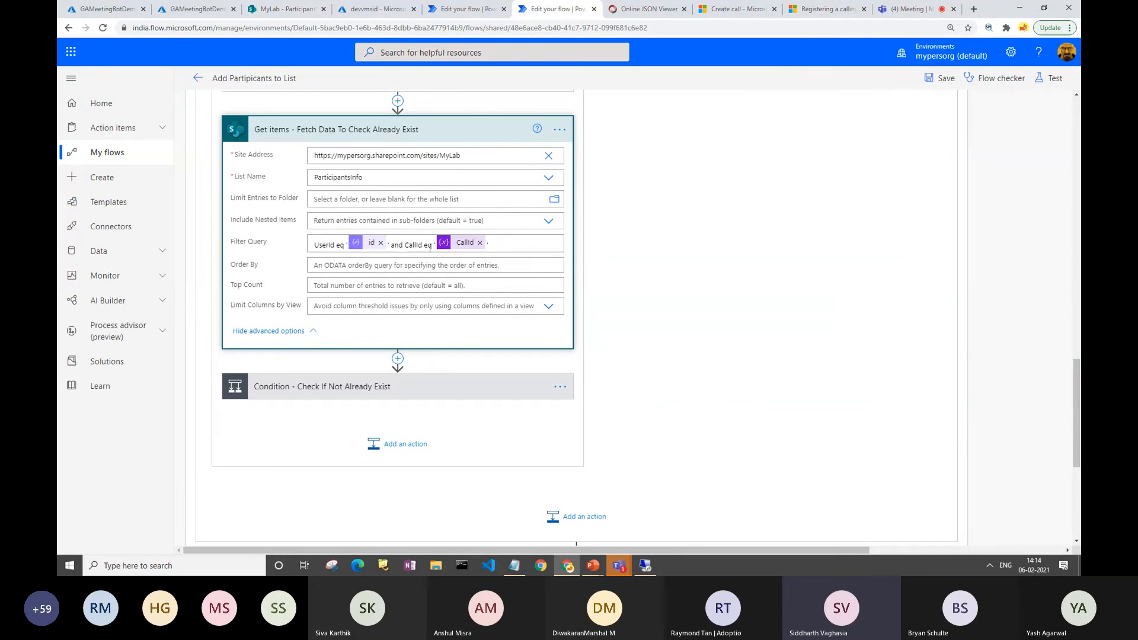
Check the ParticipantsInfo list in SharePoint, return to the Power Automate flow, and expand "Condition - Check If Not Already Exist".
{"action": "left_click", "coordinate": [289, 10]}
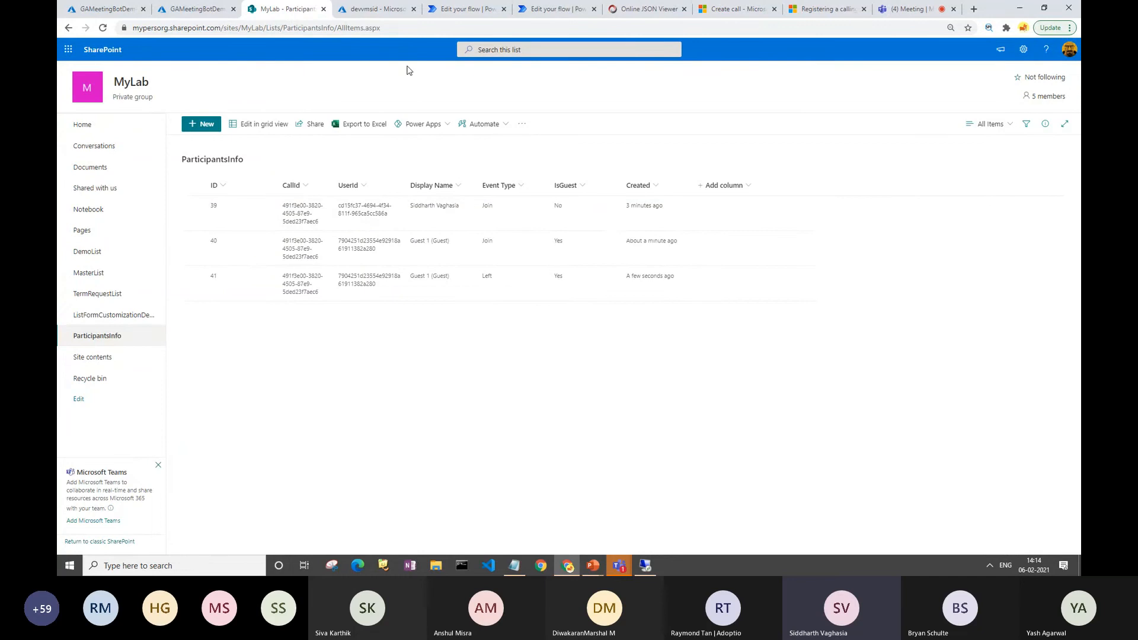
{"action": "left_click", "coordinate": [554, 9]}
{"action": "scroll", "coordinate": [355, 237], "scroll_direction": "down", "scroll_amount": 3}
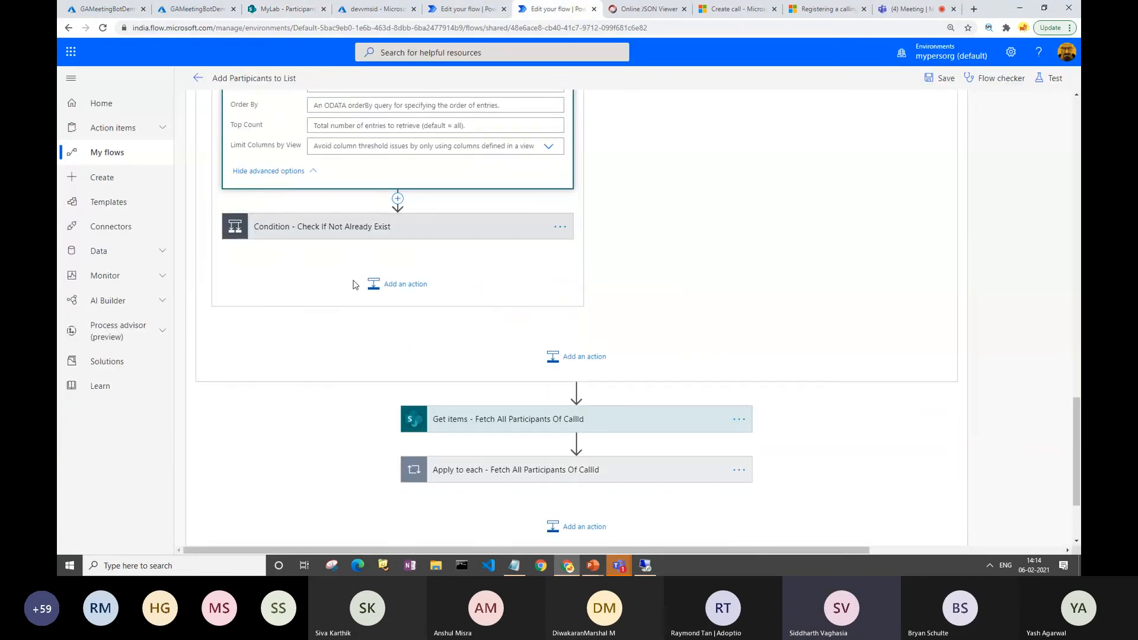
{"action": "left_click", "coordinate": [344, 230]}
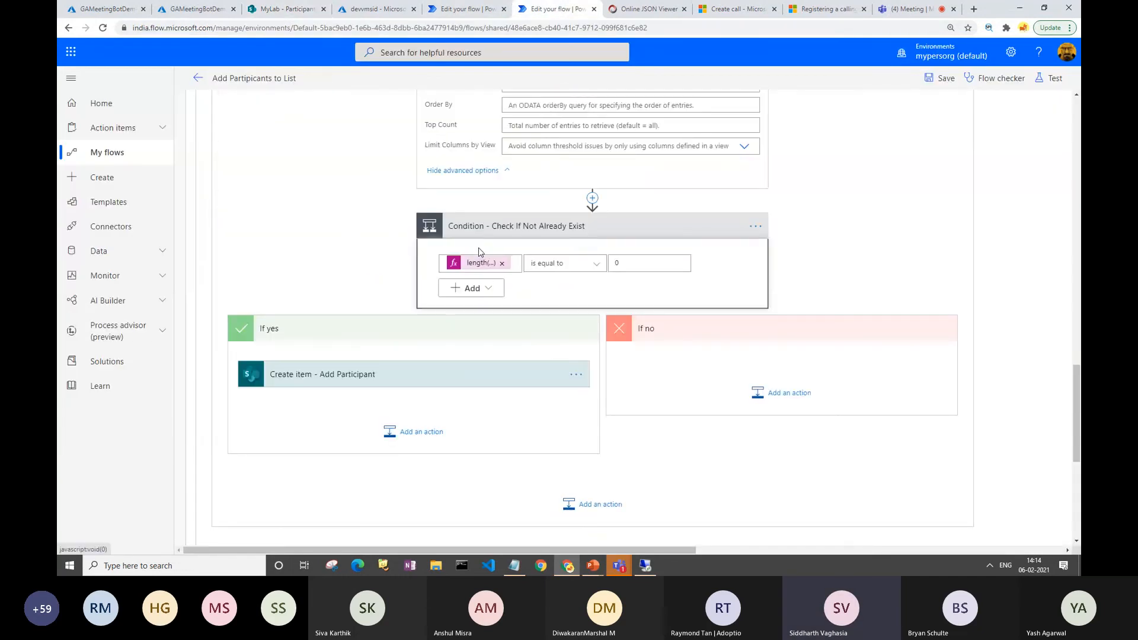
Compare the length() condition in "Condition - Check If Not Already Exist" with the filter query of the Get items action above it.
{"action": "scroll", "coordinate": [497, 310], "scroll_direction": "up", "scroll_amount": 3}
{"action": "scroll", "coordinate": [497, 311], "scroll_direction": "down", "scroll_amount": 2}
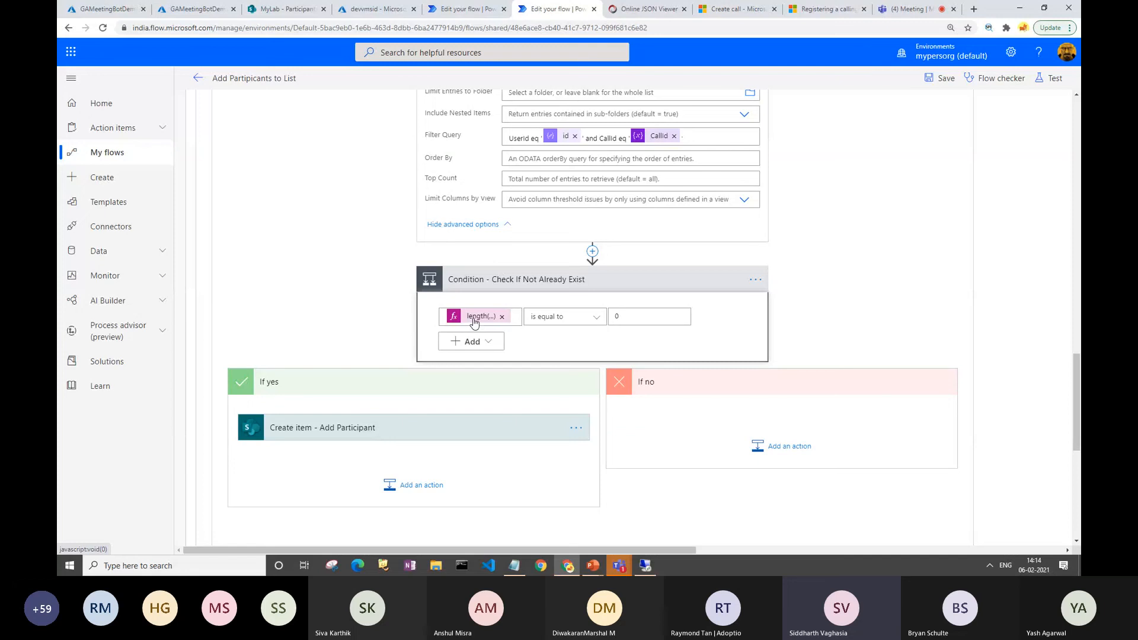
{"action": "scroll", "coordinate": [526, 245], "scroll_direction": "up", "scroll_amount": 2}
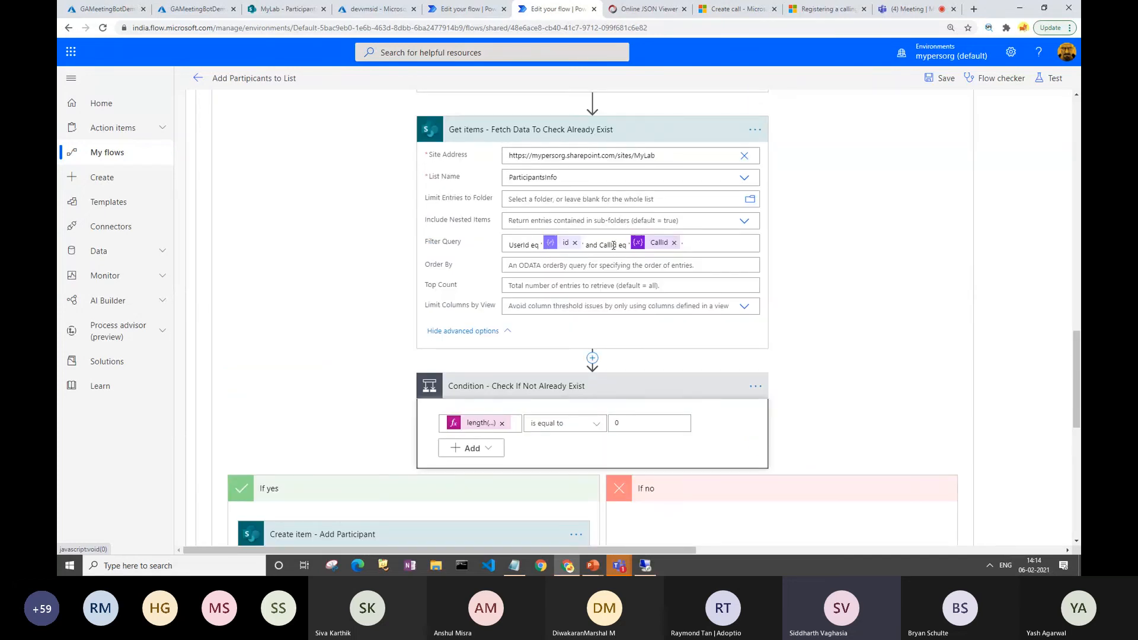
{"action": "scroll", "coordinate": [614, 245], "scroll_direction": "down", "scroll_amount": 3}
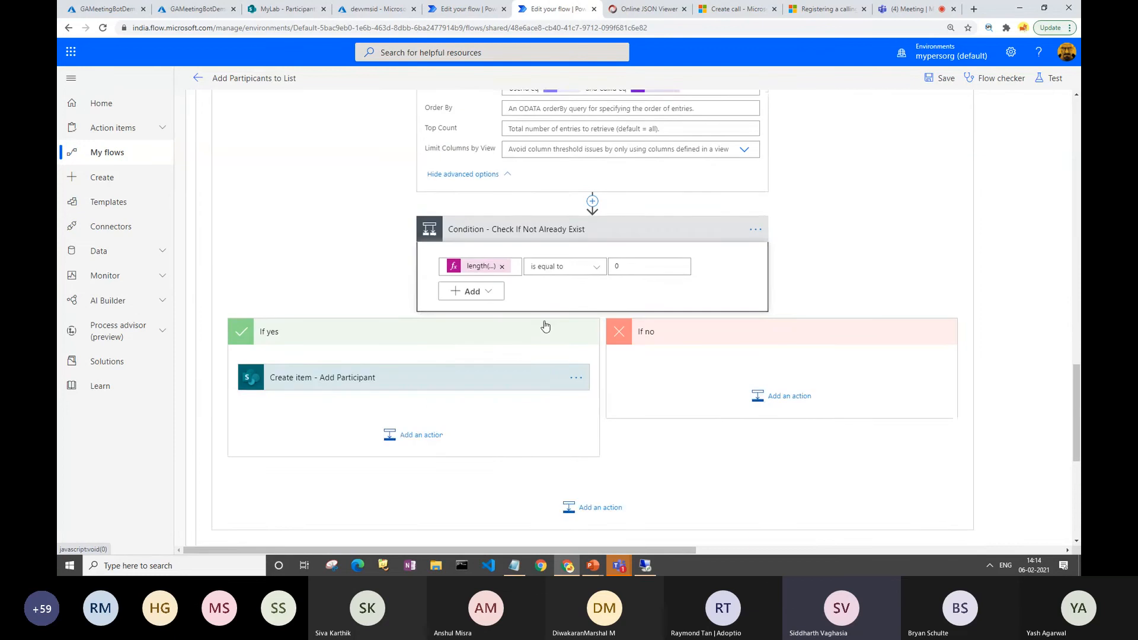
Expand "Create item - Add Participant" and examine its CallId, UserId, Display Name and Event Type mappings.
{"action": "left_click", "coordinate": [332, 374]}
{"action": "scroll", "coordinate": [404, 356], "scroll_direction": "down", "scroll_amount": 4}
{"action": "scroll", "coordinate": [404, 356], "scroll_direction": "down", "scroll_amount": 1}
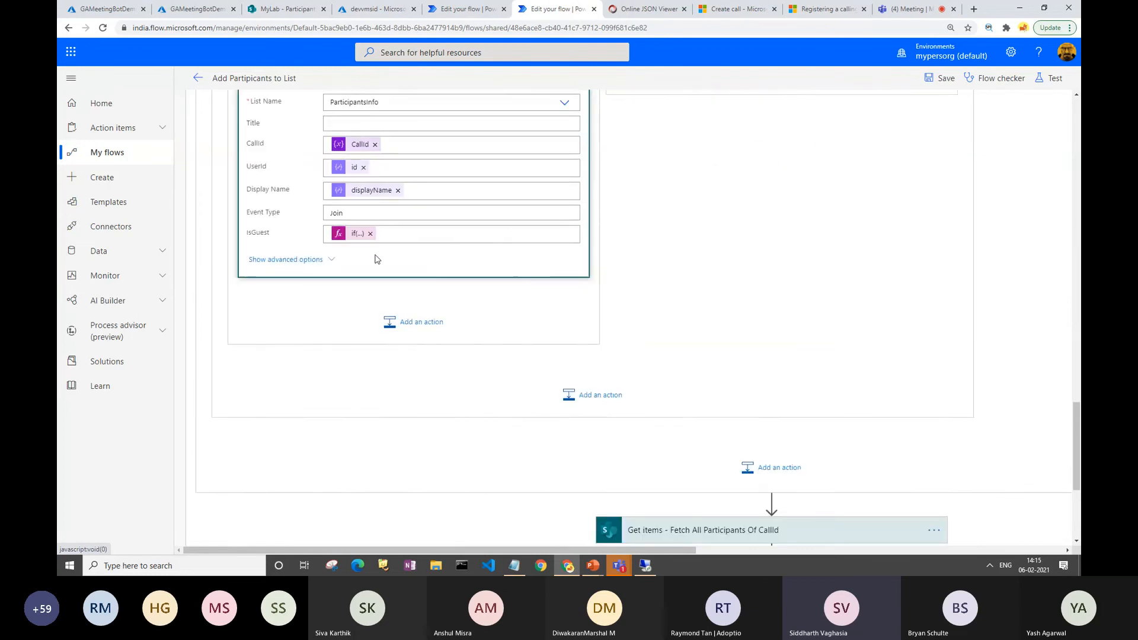
{"action": "scroll", "coordinate": [339, 324], "scroll_direction": "up", "scroll_amount": 2}
{"action": "double_click", "coordinate": [357, 325]}
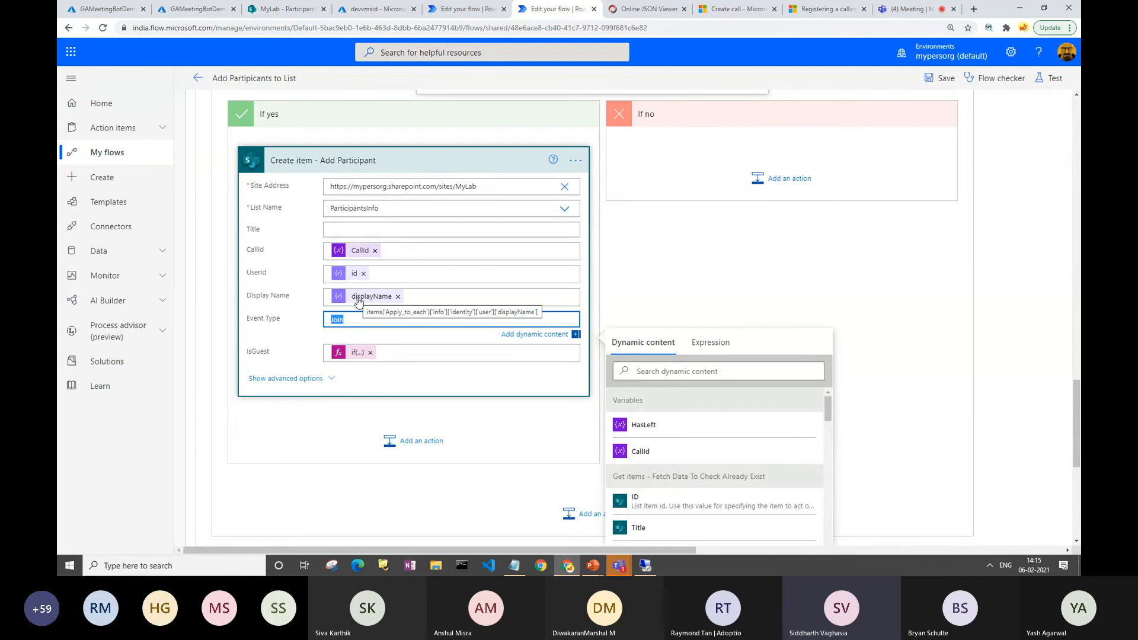
Open the isGuest if() expression and examine its identityProvider comparison with 'AAD' and its 'No' and 'Yes' results.
{"action": "left_click", "coordinate": [352, 355]}
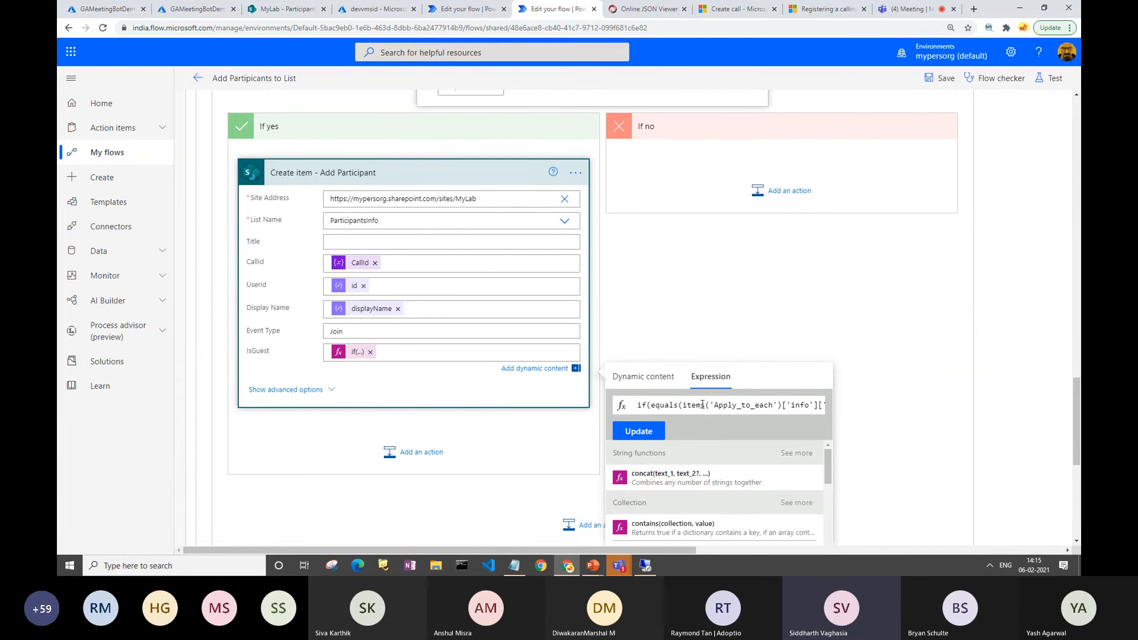
{"action": "left_click_drag", "start_coordinate": [686, 406], "coordinate": [861, 405]}
{"action": "left_click", "coordinate": [772, 406]}
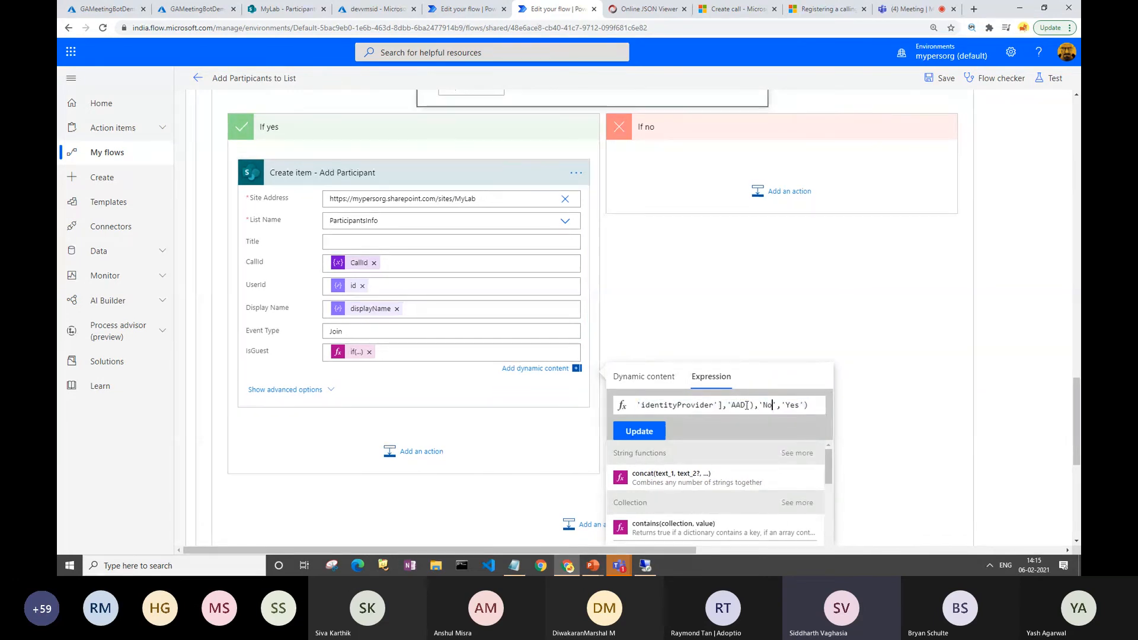
{"action": "double_click", "coordinate": [734, 405]}
{"action": "double_click", "coordinate": [797, 405]}
{"action": "scroll", "coordinate": [385, 231], "scroll_direction": "up", "scroll_amount": 2}
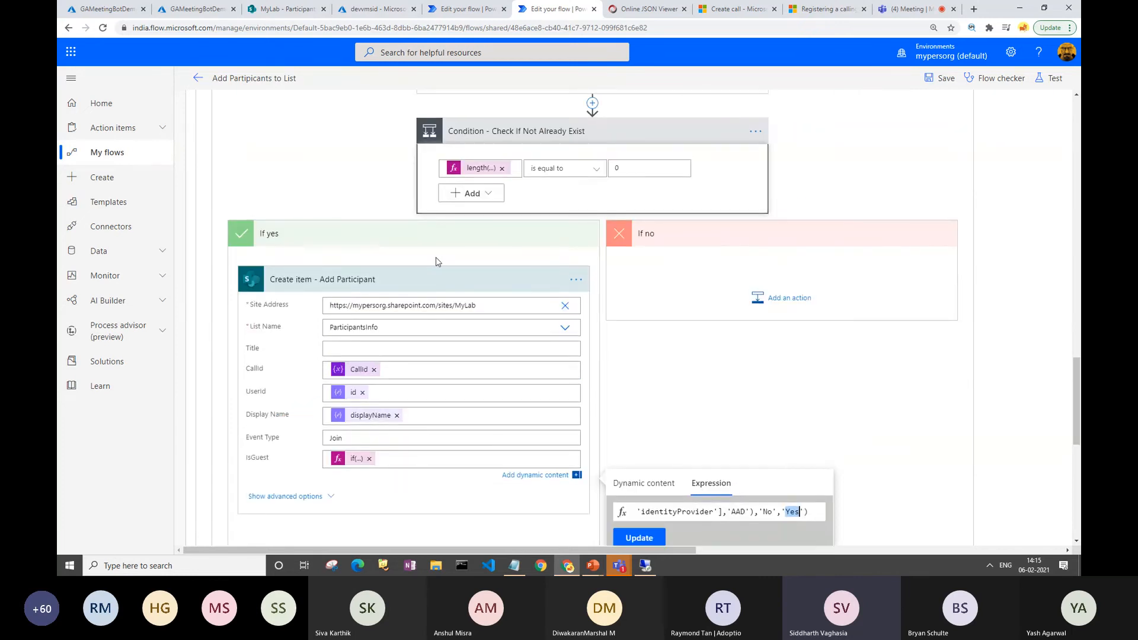
Check the participant entries in the SharePoint ParticipantsInfo list and return to the Power Automate flow.
{"action": "scroll", "coordinate": [437, 259], "scroll_direction": "up", "scroll_amount": 3}
{"action": "left_click", "coordinate": [287, 9]}
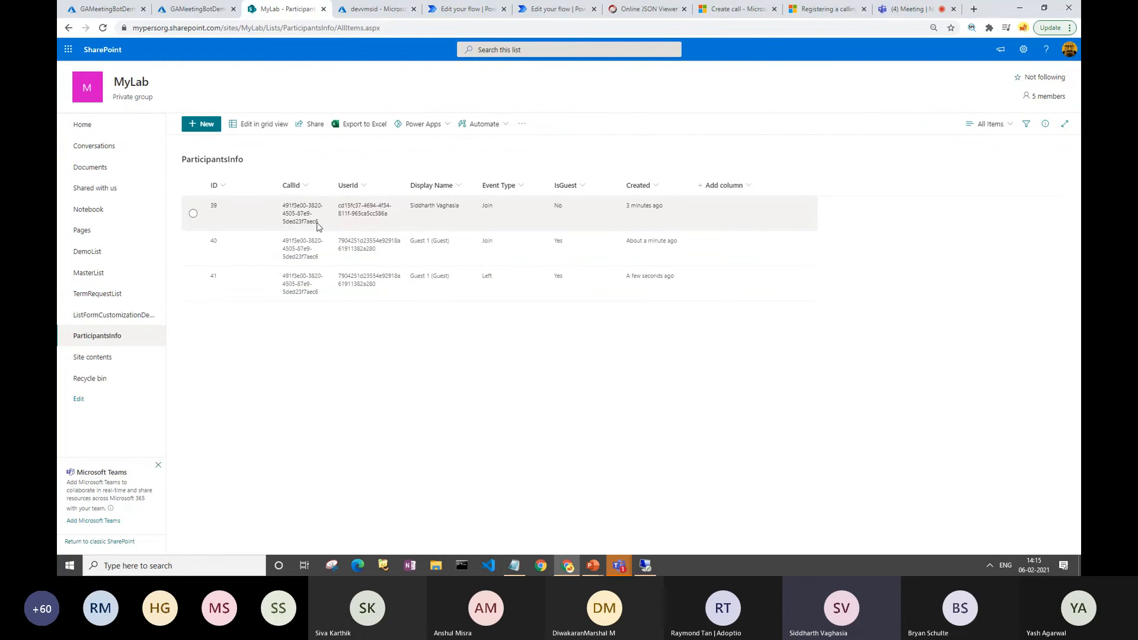
{"action": "left_click", "coordinate": [543, 14]}
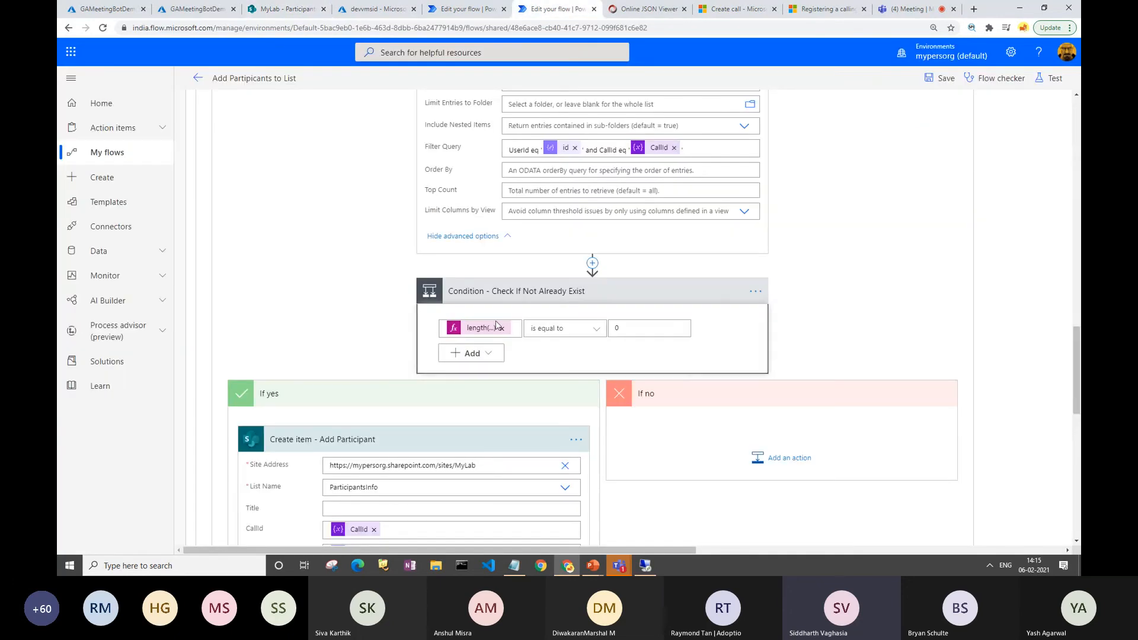
Collapse "Condition - Not a Bot" and the first Apply to each loop in the resource data available scope.
{"action": "scroll", "coordinate": [497, 325], "scroll_direction": "up", "scroll_amount": 10}
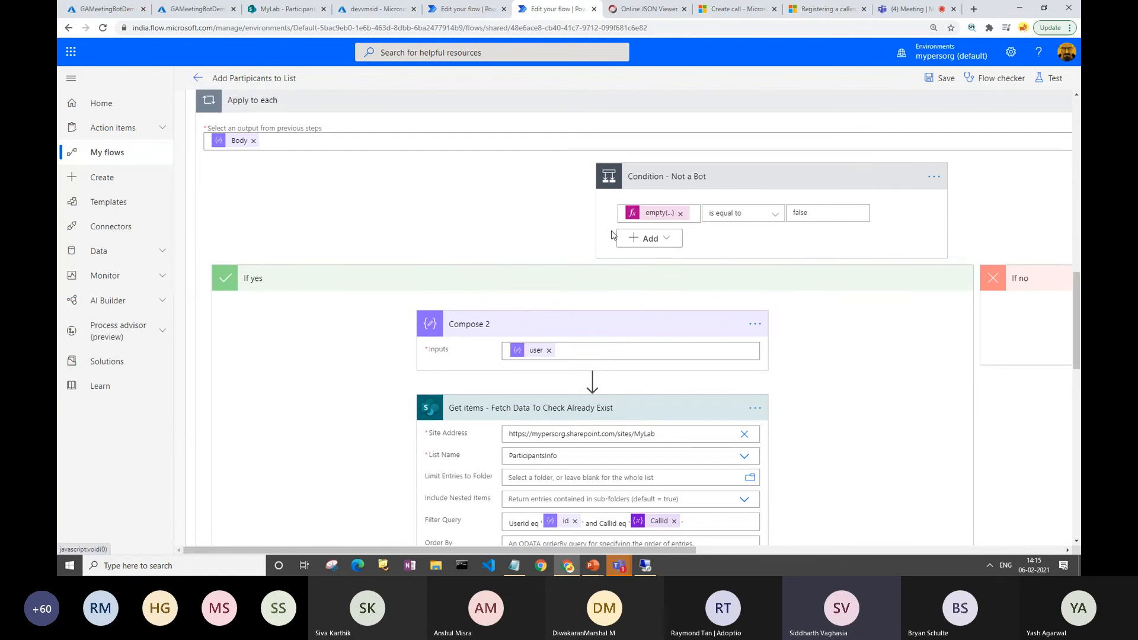
{"action": "left_click", "coordinate": [627, 188]}
{"action": "scroll", "coordinate": [406, 246], "scroll_direction": "up", "scroll_amount": 3}
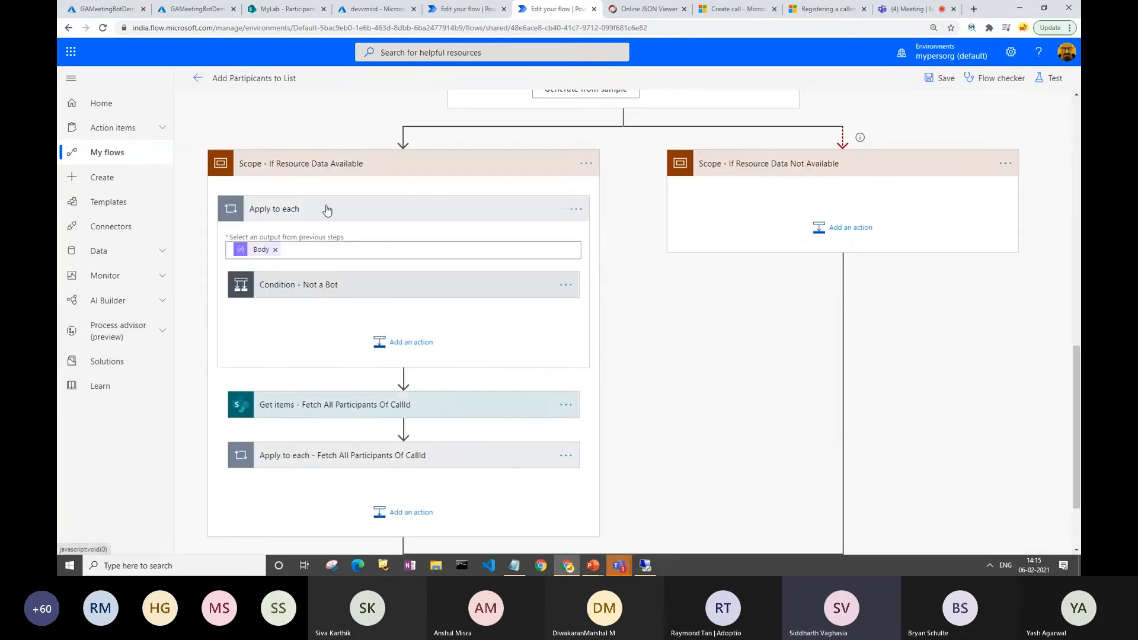
{"action": "left_click", "coordinate": [332, 213]}
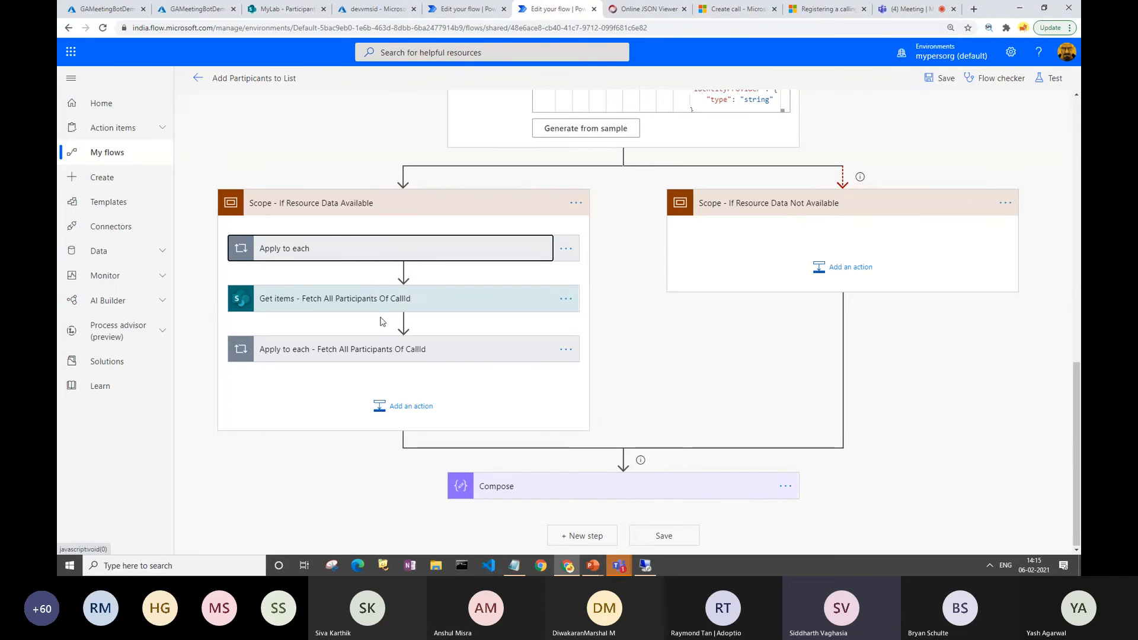
Expand "Get items - Fetch All Participants Of CallId" with its advanced options, and examine the CallId and EventType filter query.
{"action": "left_click", "coordinate": [352, 302]}
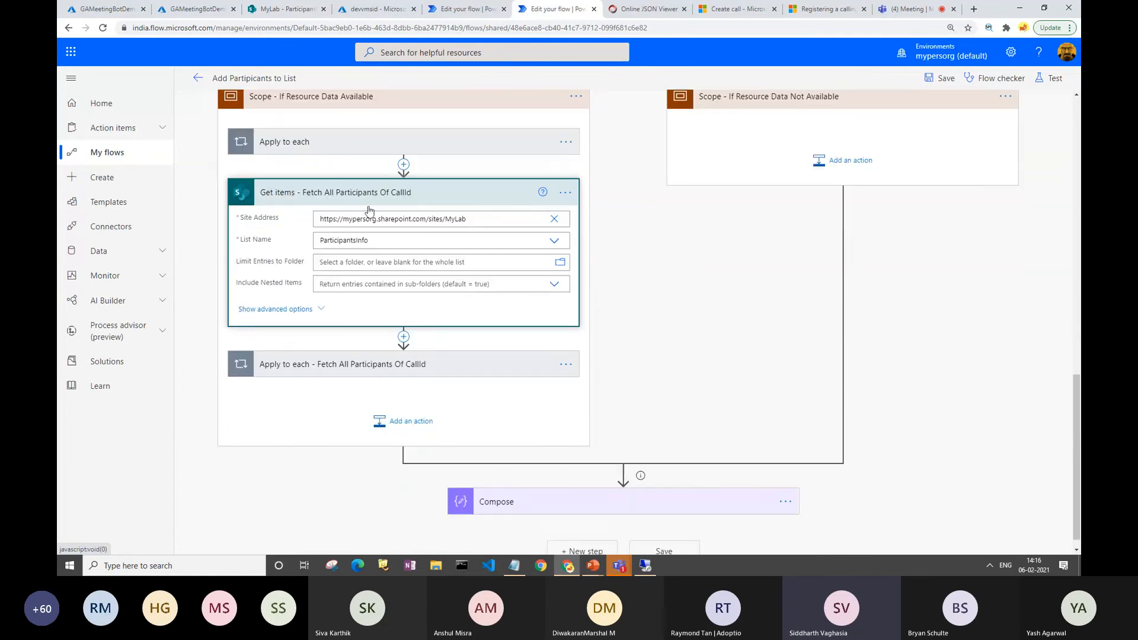
{"action": "left_click", "coordinate": [286, 310]}
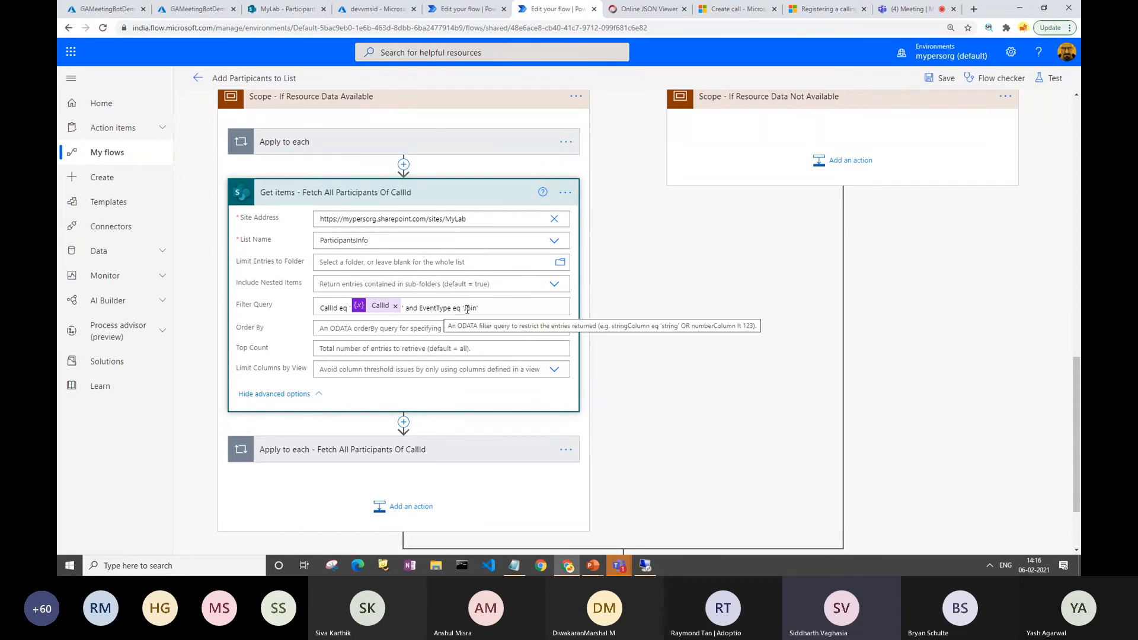
{"action": "scroll", "coordinate": [469, 308], "scroll_direction": "down", "scroll_amount": 3}
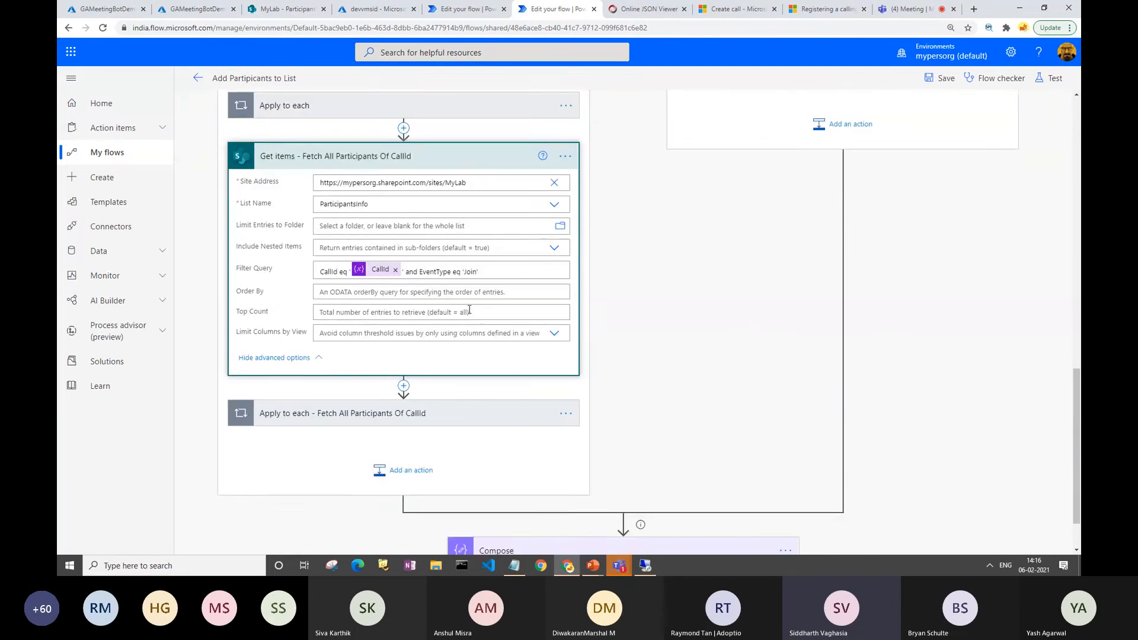
Expand "Apply to each - Fetch All Participants Of CallId" and its "Set variable - HasLeft" action, and examine the loop input and variable value.
{"action": "left_click", "coordinate": [341, 353]}
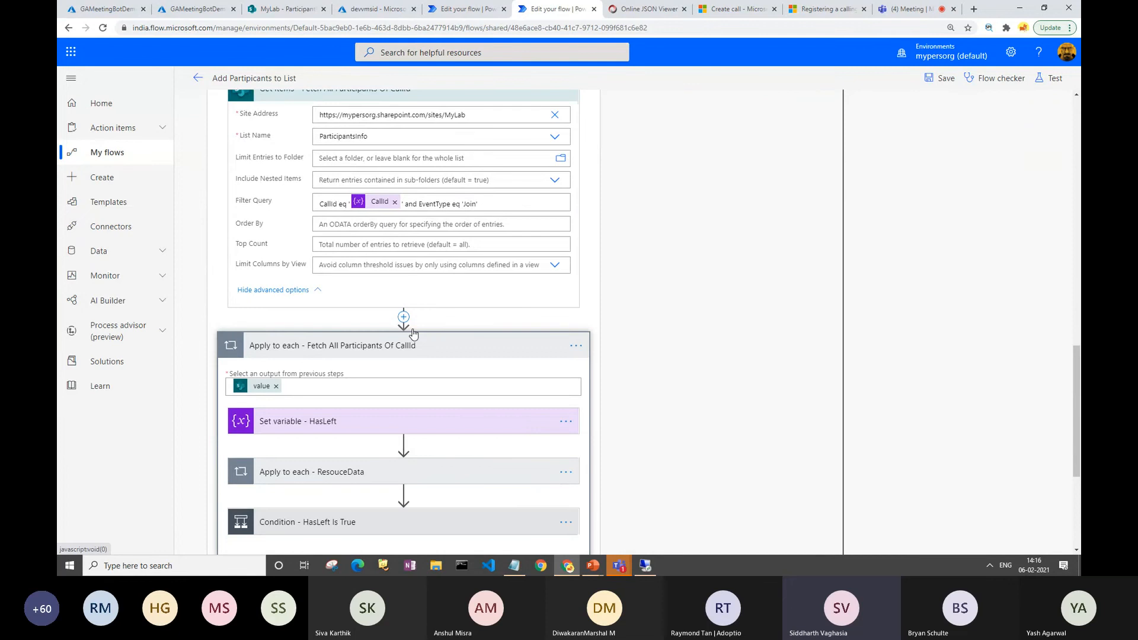
{"action": "scroll", "coordinate": [413, 334], "scroll_direction": "down", "scroll_amount": 2}
{"action": "scroll", "coordinate": [322, 231], "scroll_direction": "up", "scroll_amount": 2}
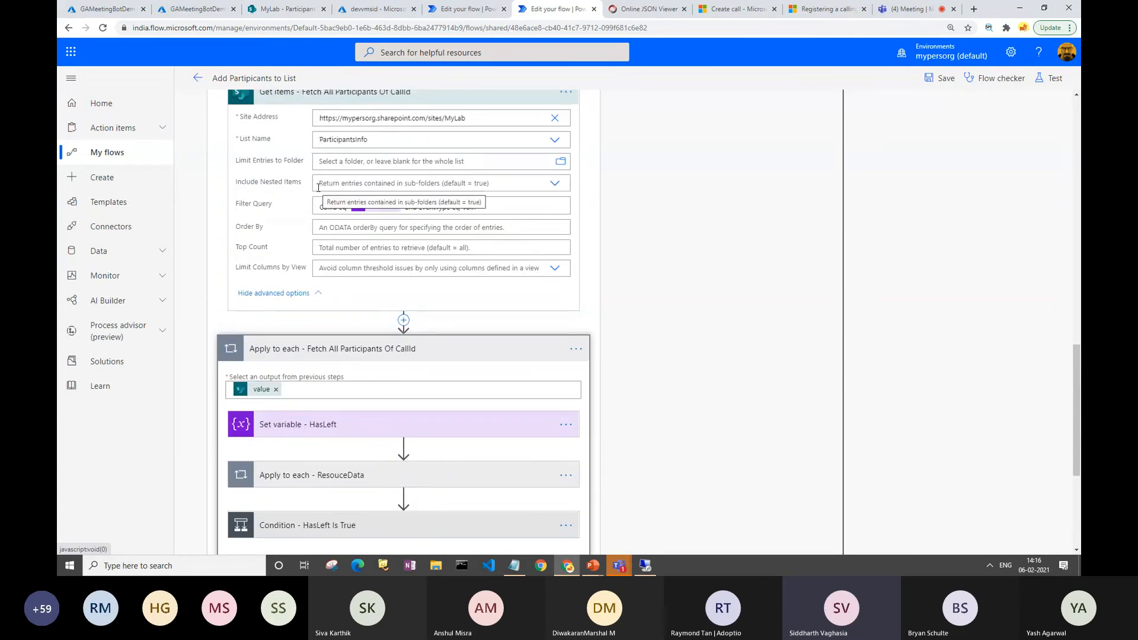
{"action": "scroll", "coordinate": [338, 223], "scroll_direction": "down", "scroll_amount": 3}
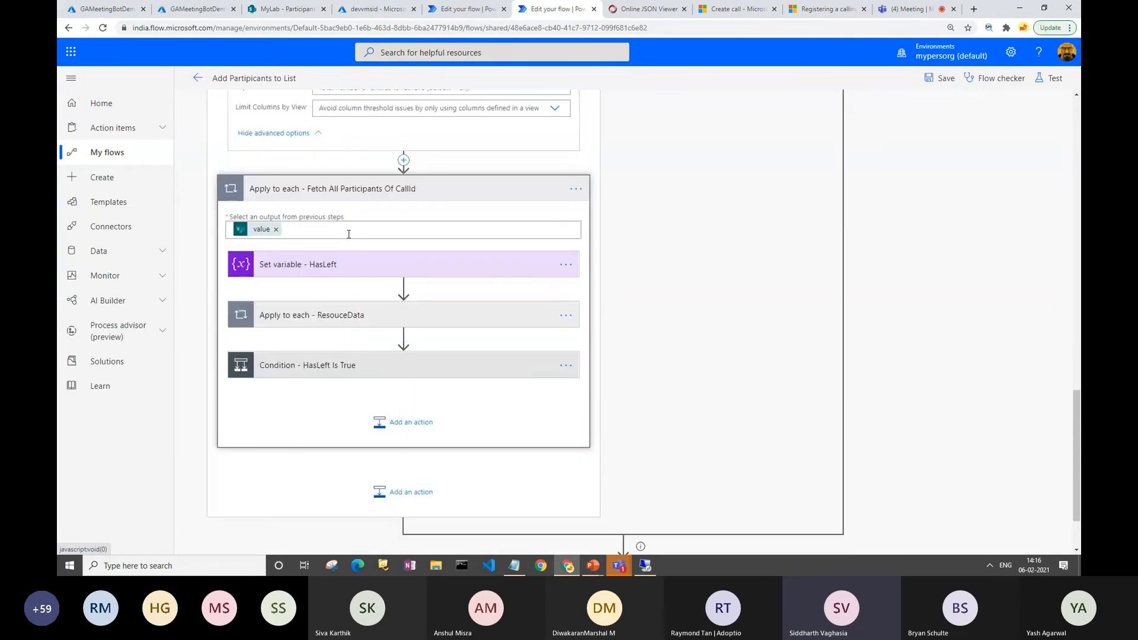
{"action": "scroll", "coordinate": [349, 234], "scroll_direction": "down", "scroll_amount": 1}
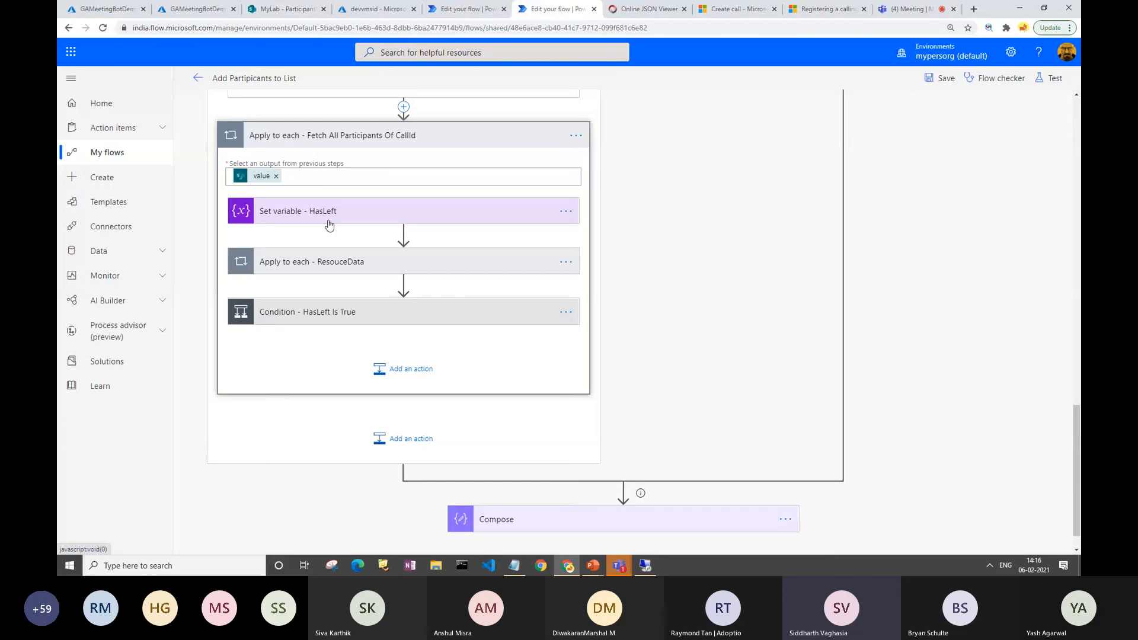
{"action": "left_click", "coordinate": [330, 221]}
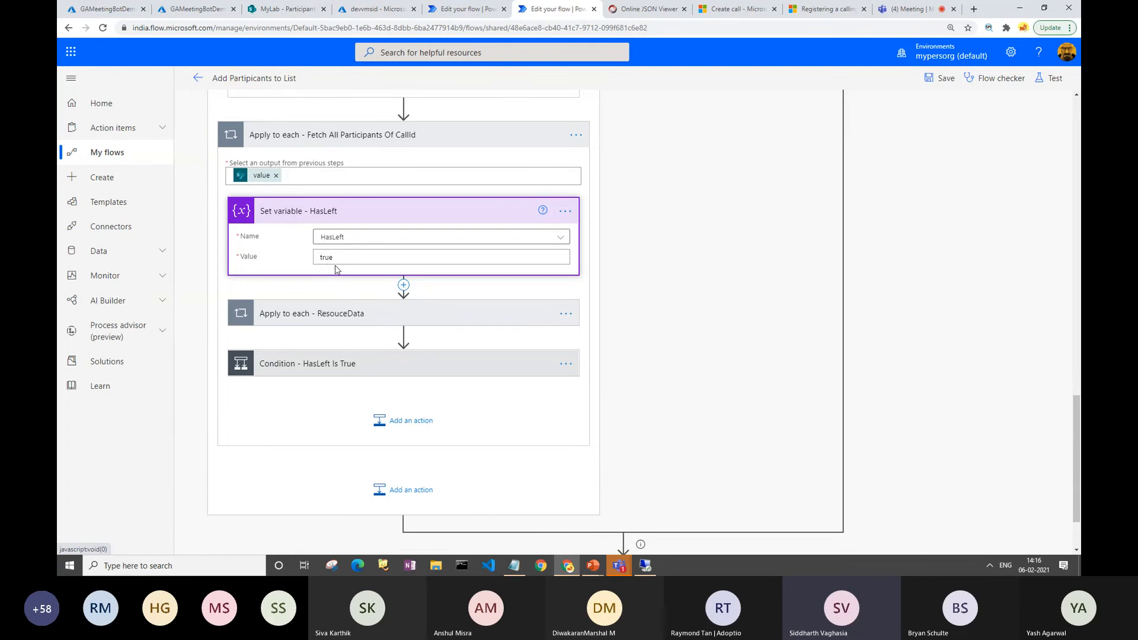
Expand "Apply to each - ResouceData" and "Condition - To Check Participant Left", and examine the UserId comparison against the fetched participants.
{"action": "scroll", "coordinate": [332, 255], "scroll_direction": "down", "scroll_amount": 2}
{"action": "left_click", "coordinate": [375, 235]}
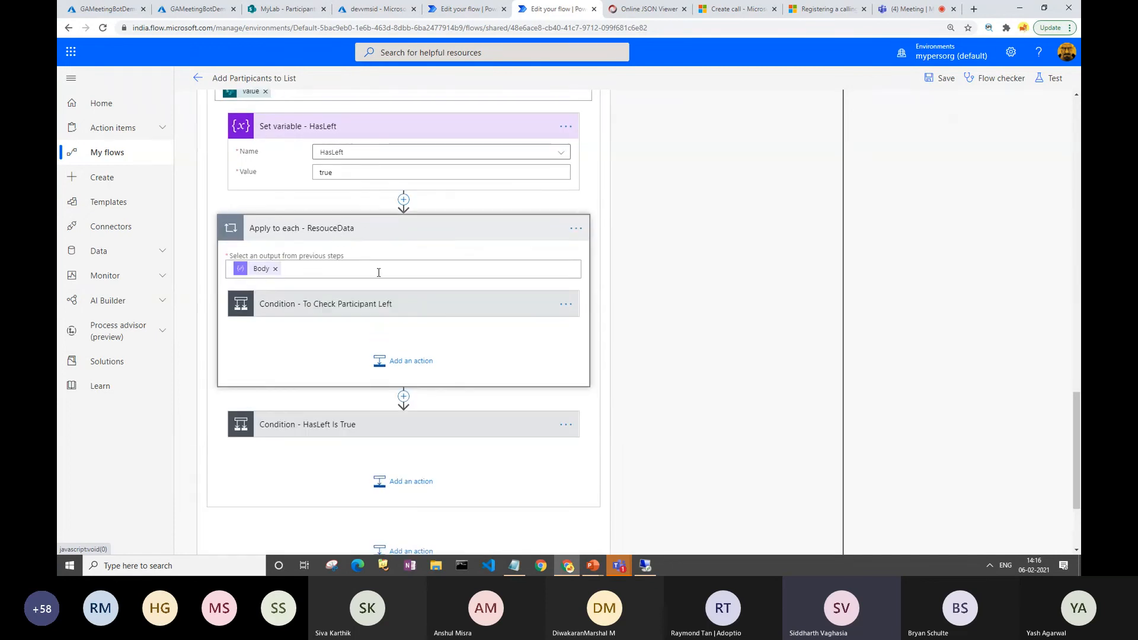
{"action": "left_click", "coordinate": [333, 312]}
{"action": "scroll", "coordinate": [450, 296], "scroll_direction": "down", "scroll_amount": 2}
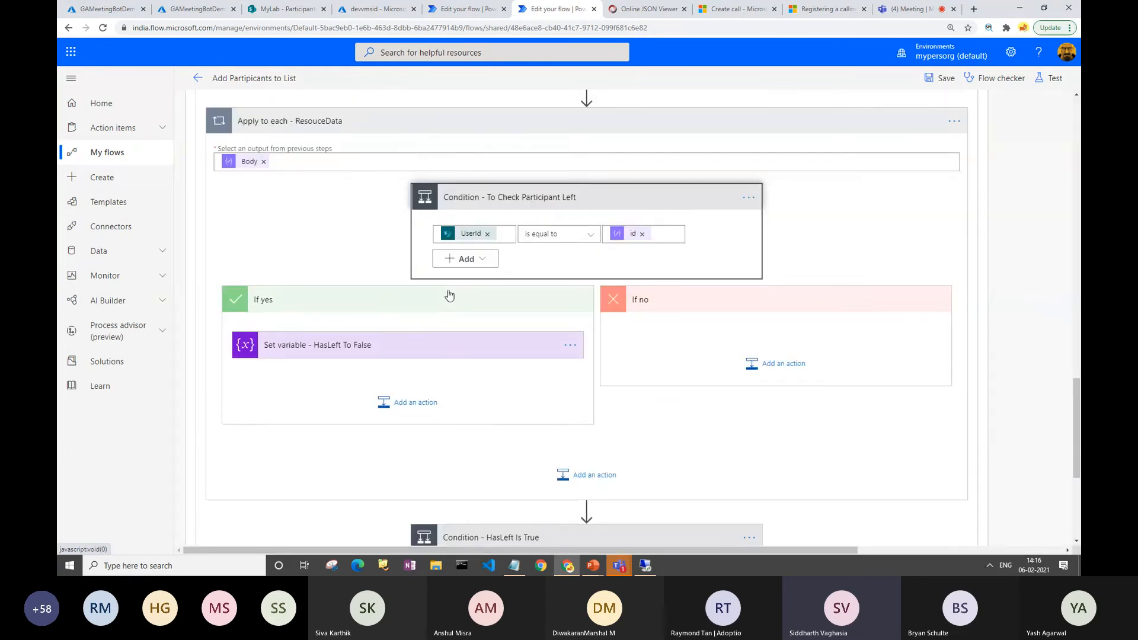
{"action": "scroll", "coordinate": [437, 284], "scroll_direction": "up", "scroll_amount": 5}
{"action": "scroll", "coordinate": [335, 243], "scroll_direction": "up", "scroll_amount": 3}
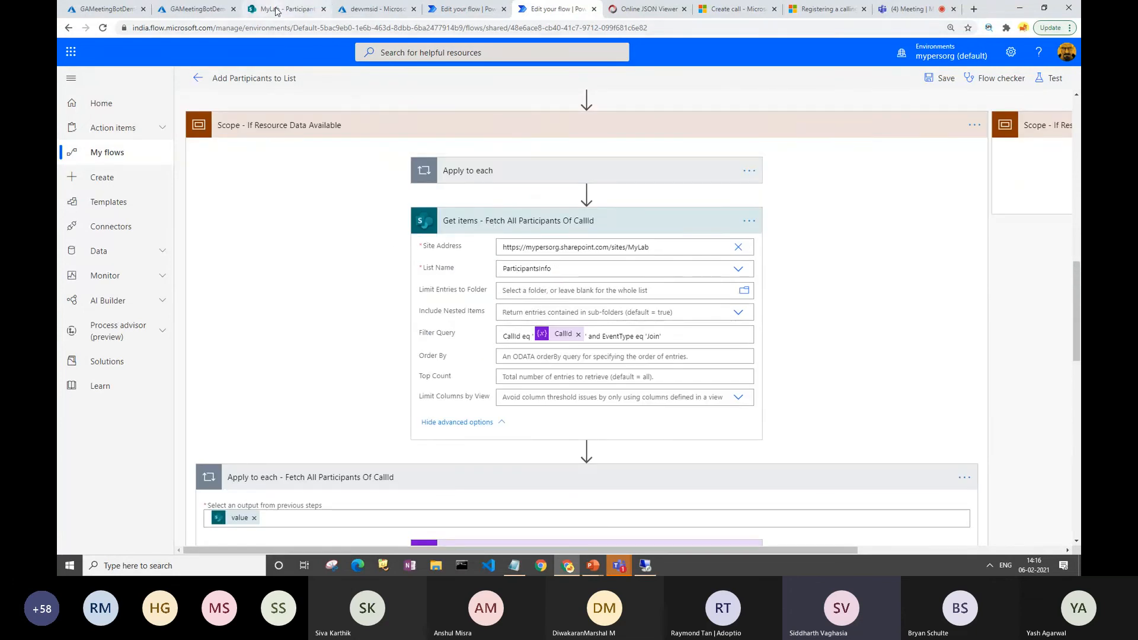
{"action": "scroll", "coordinate": [518, 326], "scroll_direction": "down", "scroll_amount": 2}
{"action": "scroll", "coordinate": [518, 327], "scroll_direction": "down", "scroll_amount": 4}
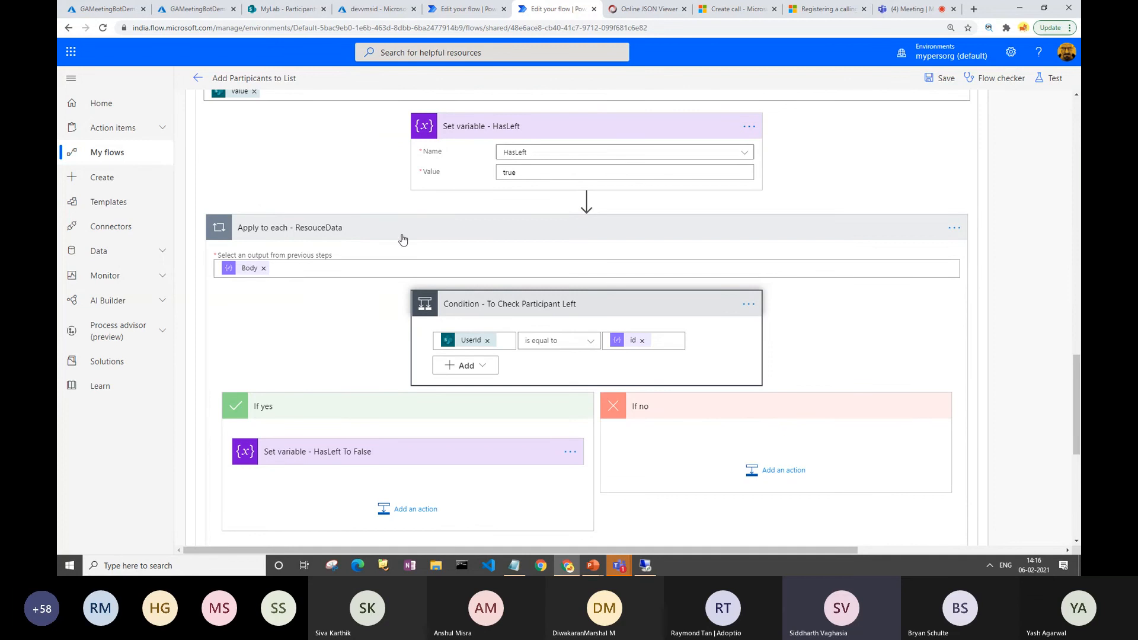
{"action": "scroll", "coordinate": [490, 336], "scroll_direction": "down", "scroll_amount": 2}
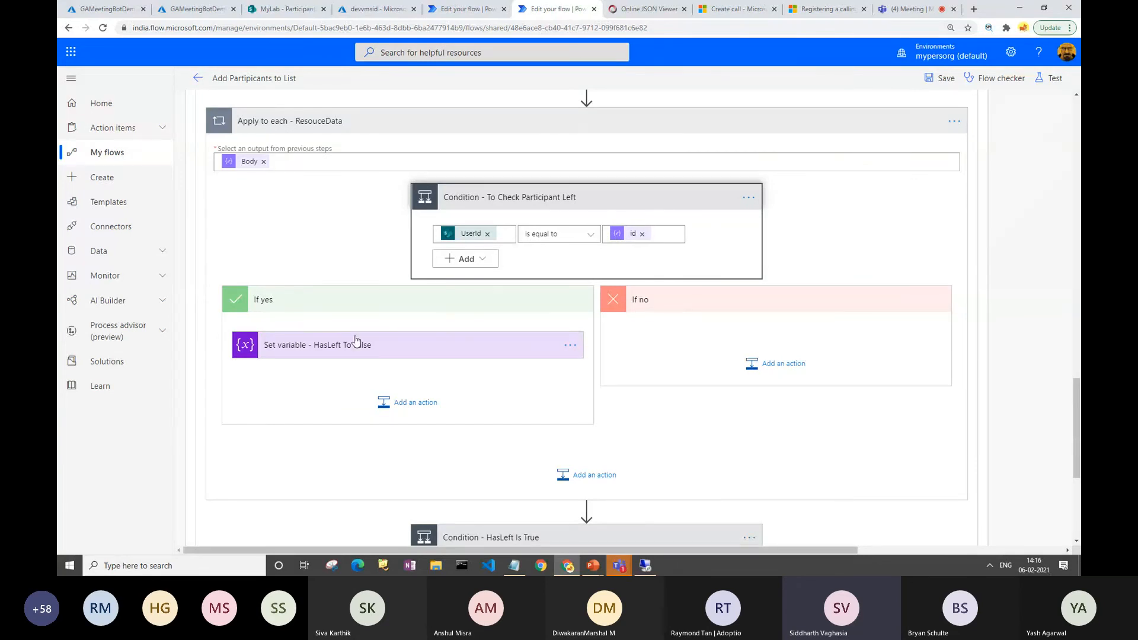
Expand "Set variable - HasLeft To False" and compare its value with the initial HasLeft assignment at the start of the loop.
{"action": "left_click", "coordinate": [434, 344]}
{"action": "scroll", "coordinate": [433, 342], "scroll_direction": "down", "scroll_amount": 2}
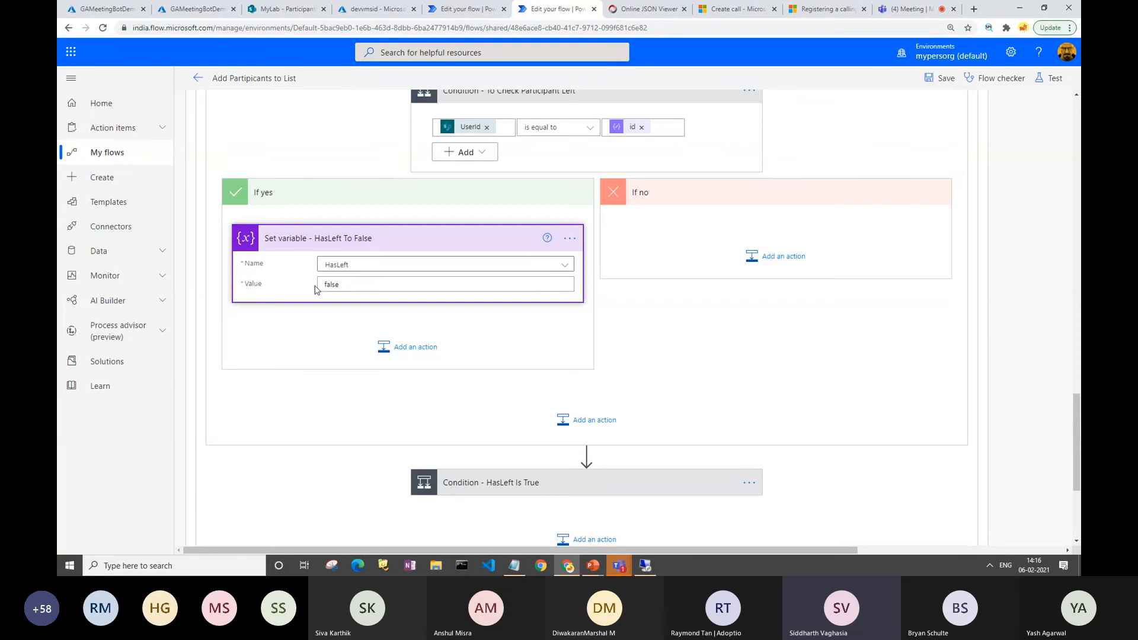
{"action": "scroll", "coordinate": [415, 287], "scroll_direction": "up", "scroll_amount": 2}
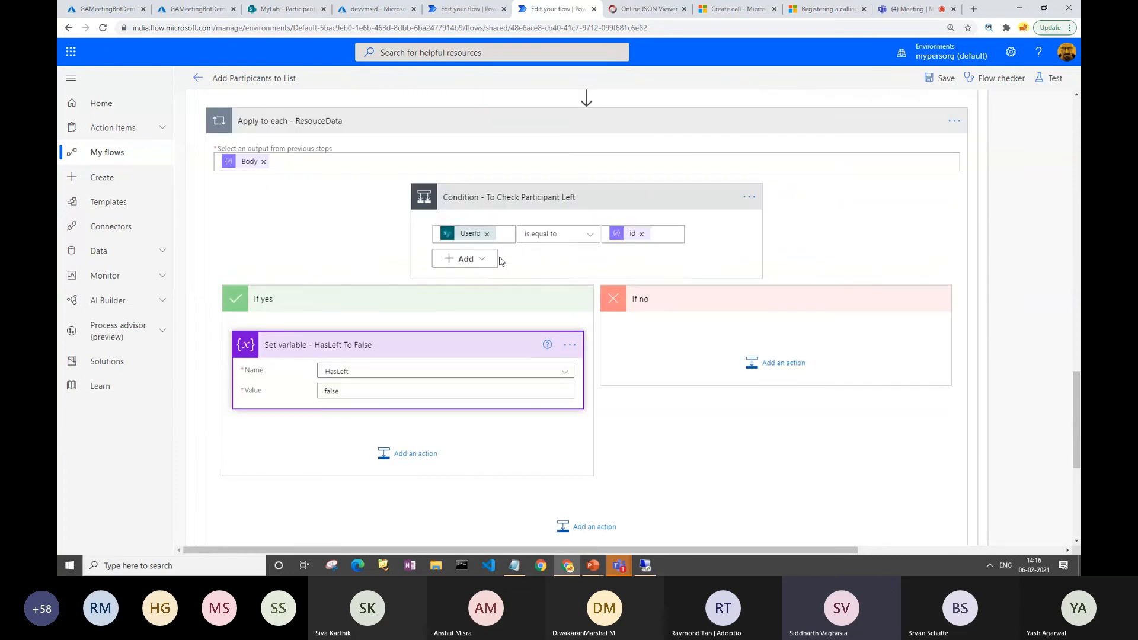
{"action": "scroll", "coordinate": [500, 261], "scroll_direction": "up", "scroll_amount": 5}
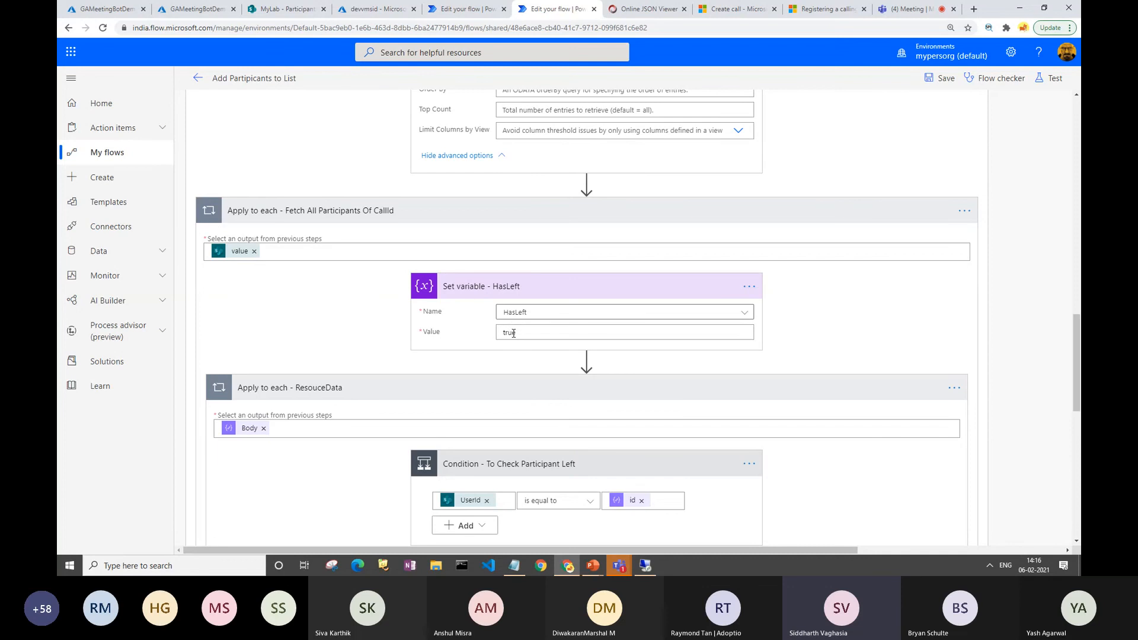
Collapse and reopen "Apply to each - Fetch All Participants Of CallId", then expand "Condition - HasLeft Is True" and examine its branches.
{"action": "left_click", "coordinate": [443, 218]}
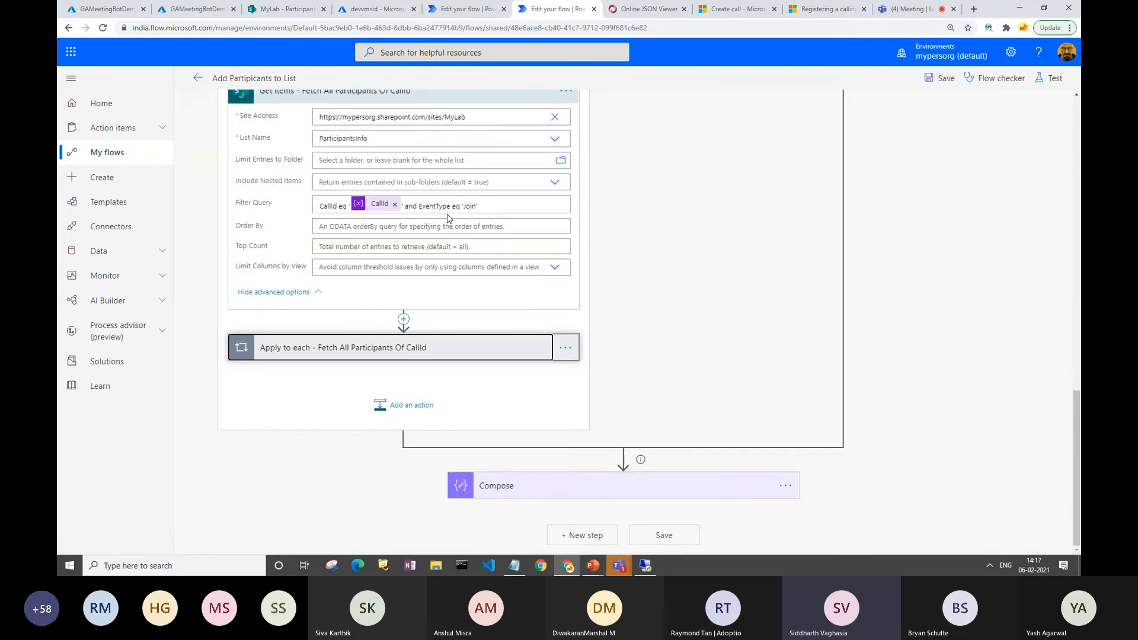
{"action": "left_click", "coordinate": [414, 359]}
{"action": "scroll", "coordinate": [534, 332], "scroll_direction": "down", "scroll_amount": 10}
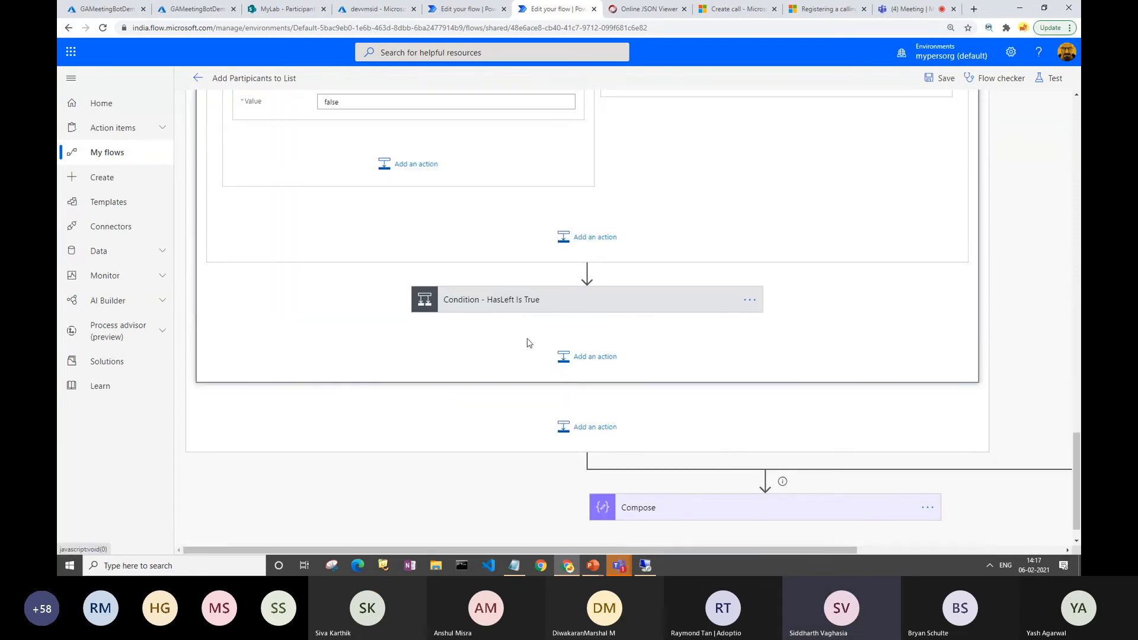
{"action": "left_click", "coordinate": [518, 309]}
{"action": "scroll", "coordinate": [518, 309], "scroll_direction": "down", "scroll_amount": 2}
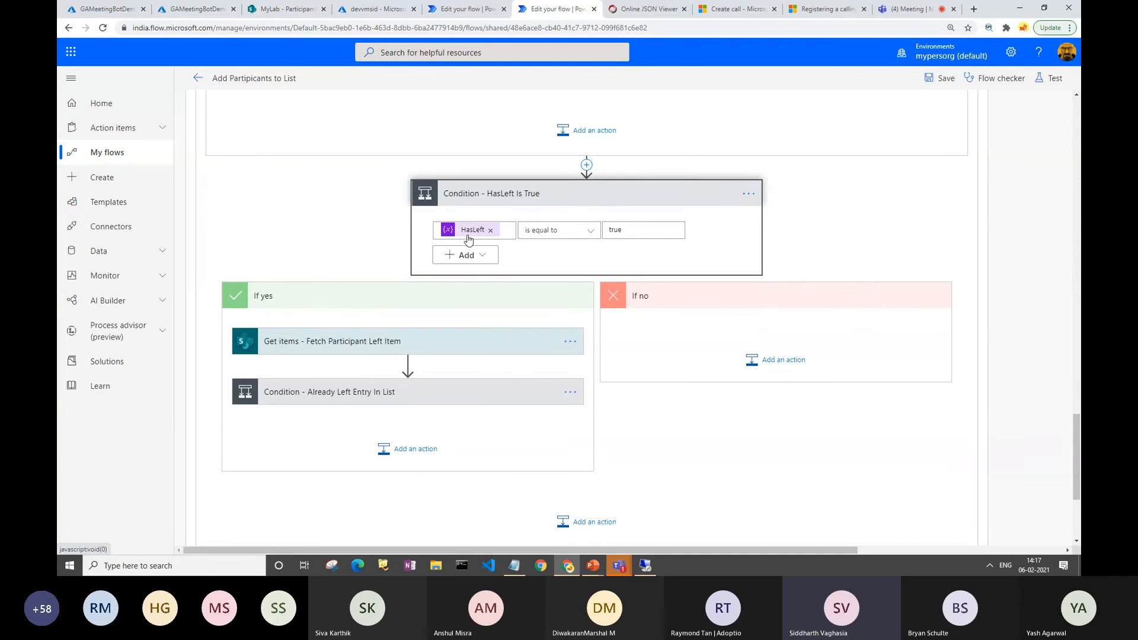
Expand "Get items - Fetch Participant Left Item" and check the Left entry in the SharePoint ParticipantsInfo list.
{"action": "left_click", "coordinate": [367, 346]}
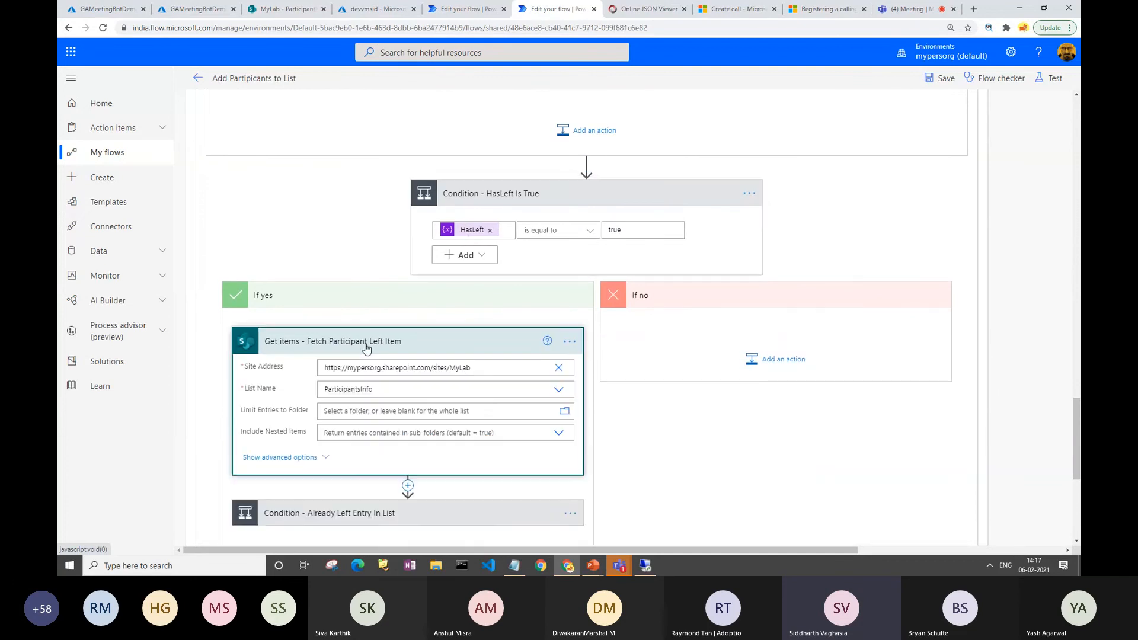
{"action": "scroll", "coordinate": [366, 349], "scroll_direction": "down", "scroll_amount": 2}
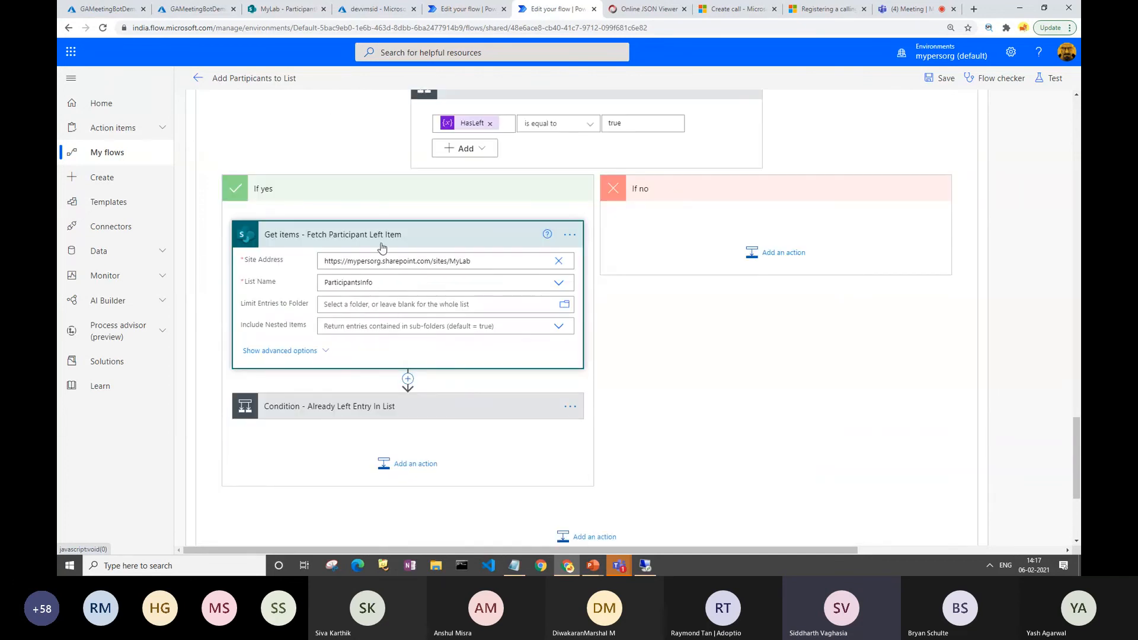
{"action": "left_click", "coordinate": [285, 9]}
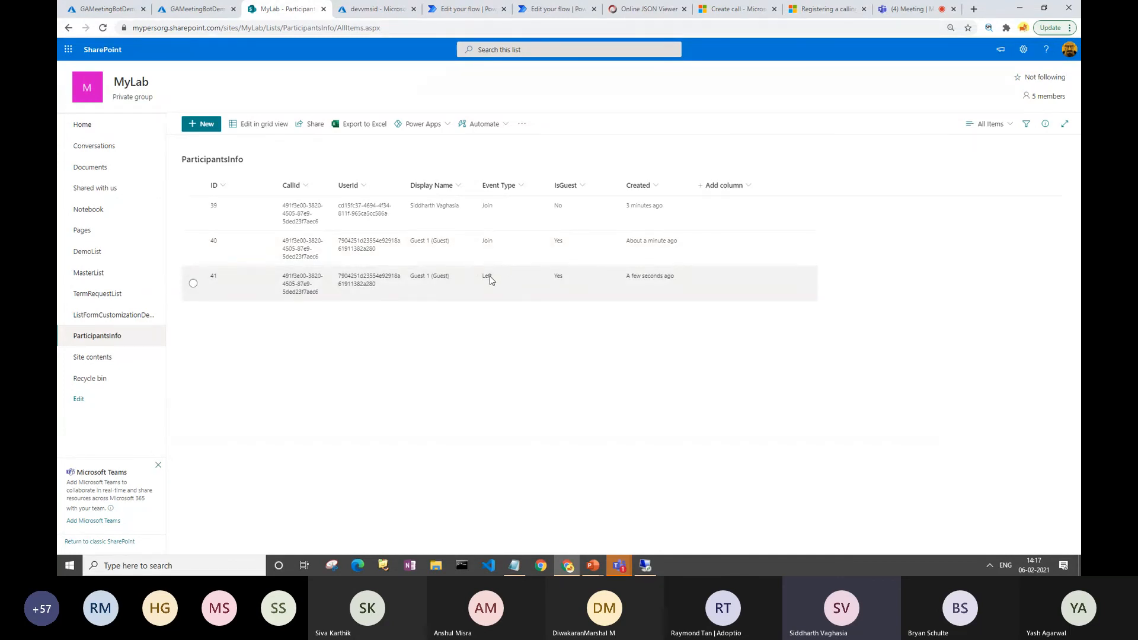
Return to the "Add Participants to List" flow and examine the UserId comparison in "Condition - To Check Participant Left" again.
{"action": "left_click", "coordinate": [554, 11]}
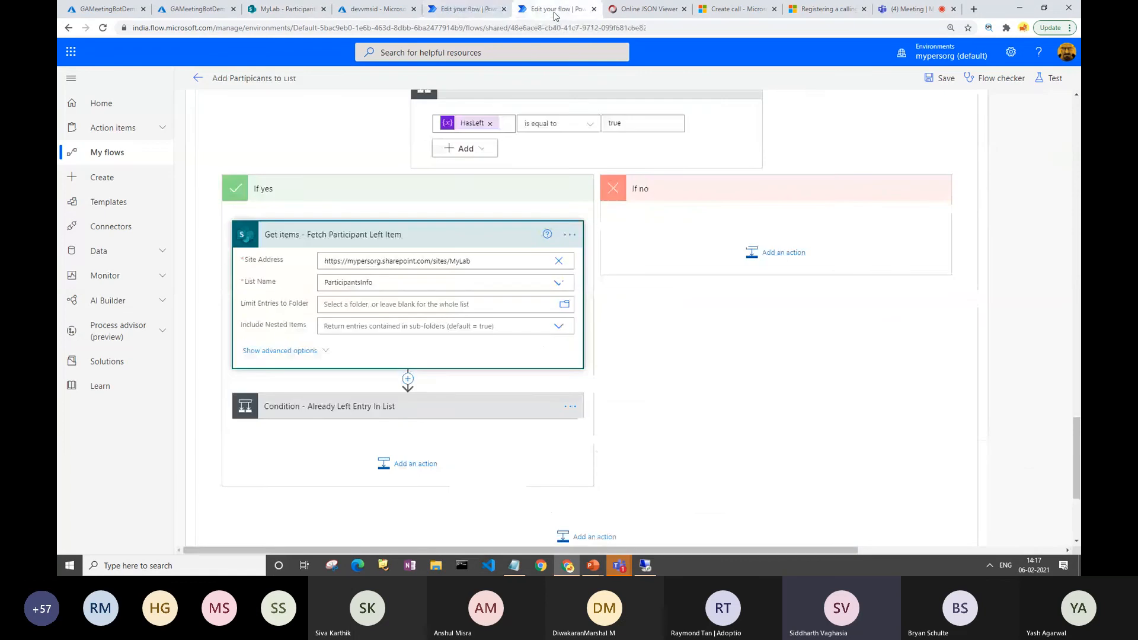
{"action": "scroll", "coordinate": [406, 376], "scroll_direction": "up", "scroll_amount": 3}
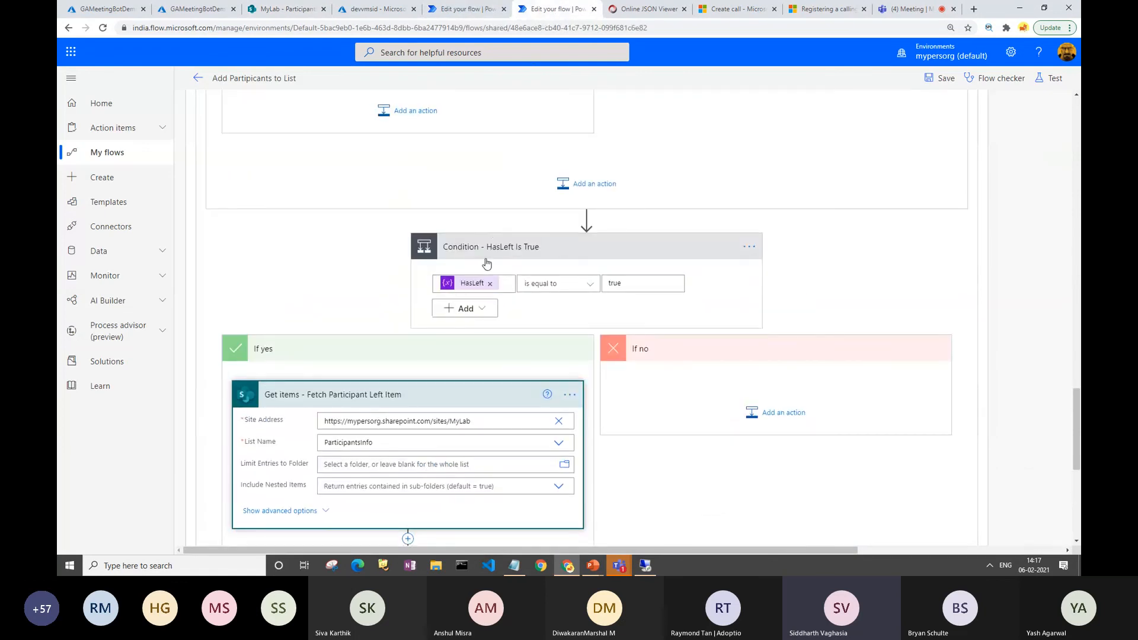
{"action": "scroll", "coordinate": [461, 243], "scroll_direction": "up", "scroll_amount": 6}
{"action": "scroll", "coordinate": [474, 296], "scroll_direction": "down", "scroll_amount": 4}
{"action": "scroll", "coordinate": [492, 255], "scroll_direction": "up", "scroll_amount": 4}
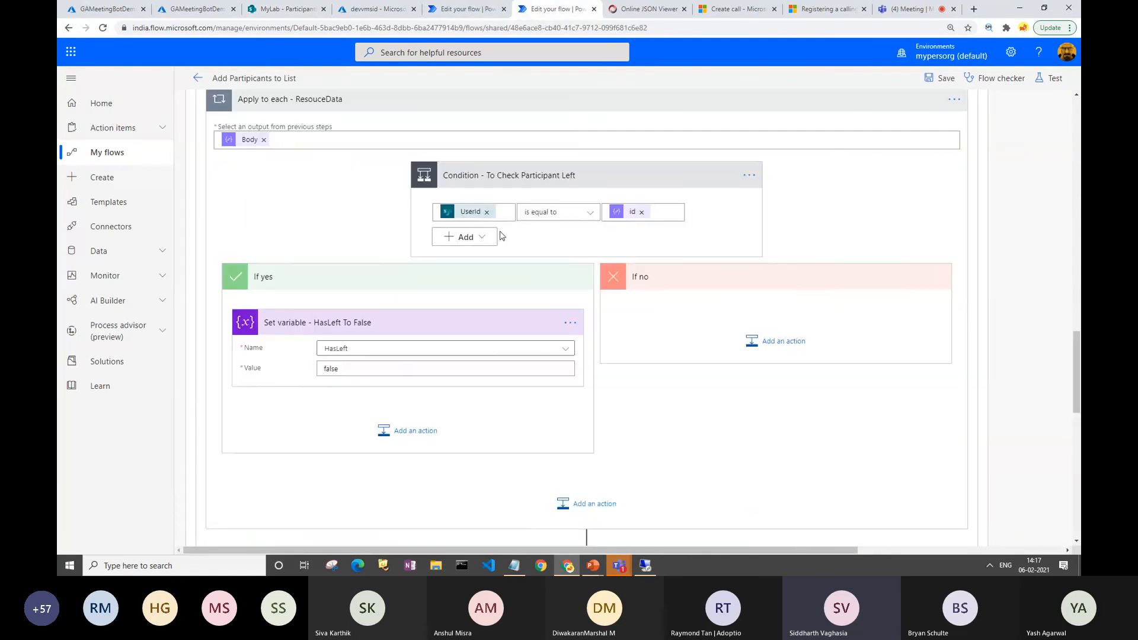
{"action": "mouse_move", "coordinate": [467, 213]}
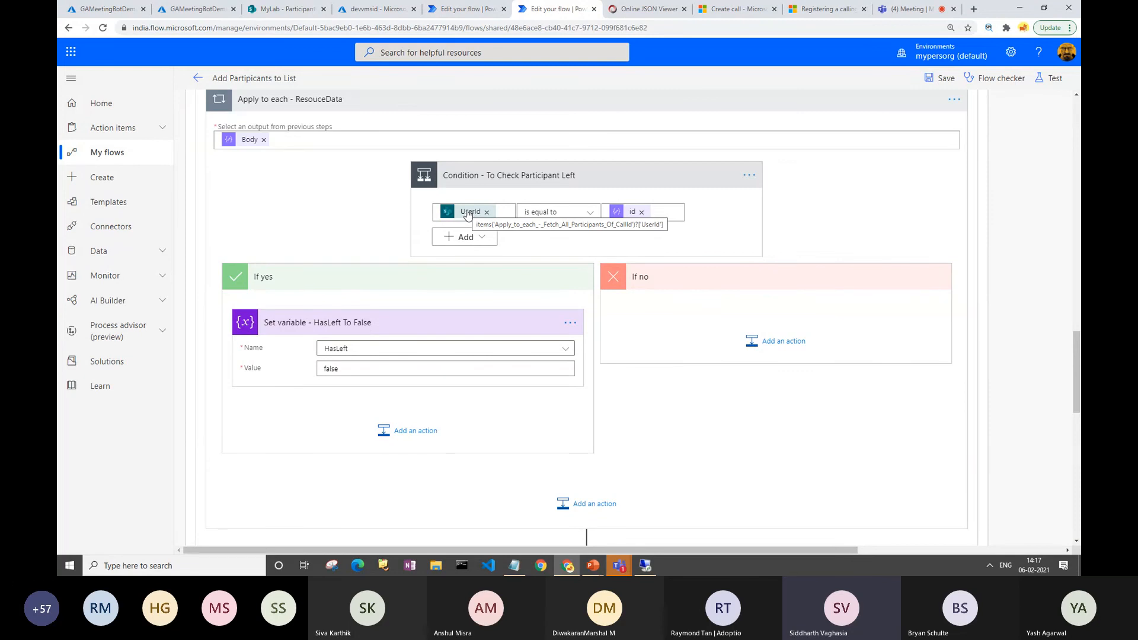
Show the advanced options of "Get items - Fetch Participant Left Item" and examine its filter query on CallId, UserId and EventType.
{"action": "scroll", "coordinate": [452, 287], "scroll_direction": "down", "scroll_amount": 10}
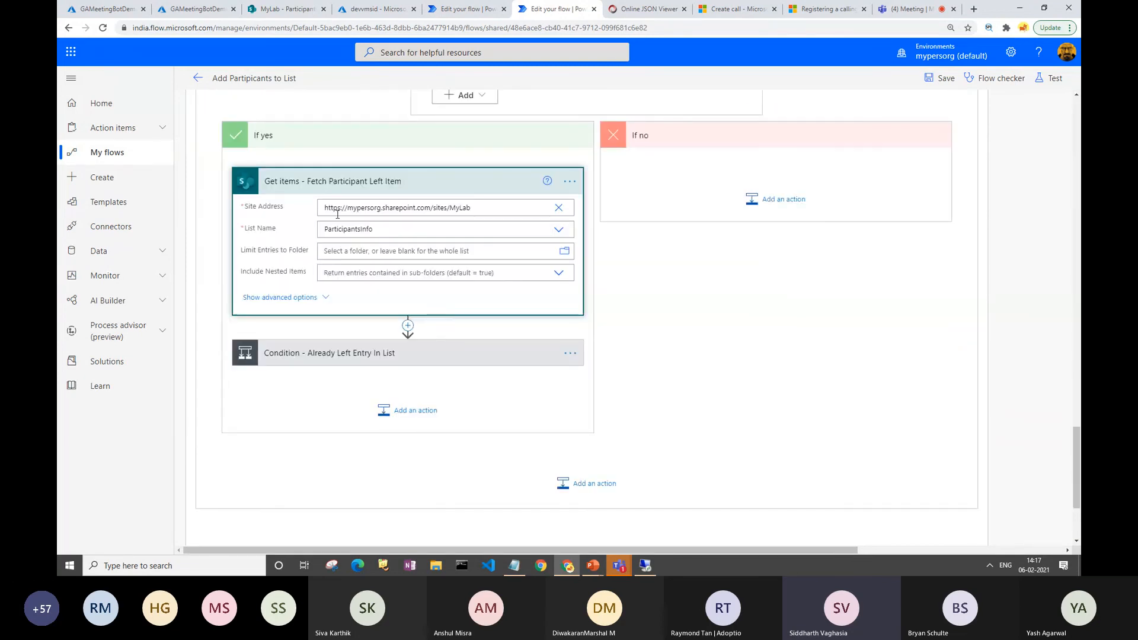
{"action": "left_click", "coordinate": [290, 298]}
{"action": "scroll", "coordinate": [361, 275], "scroll_direction": "down", "scroll_amount": 1}
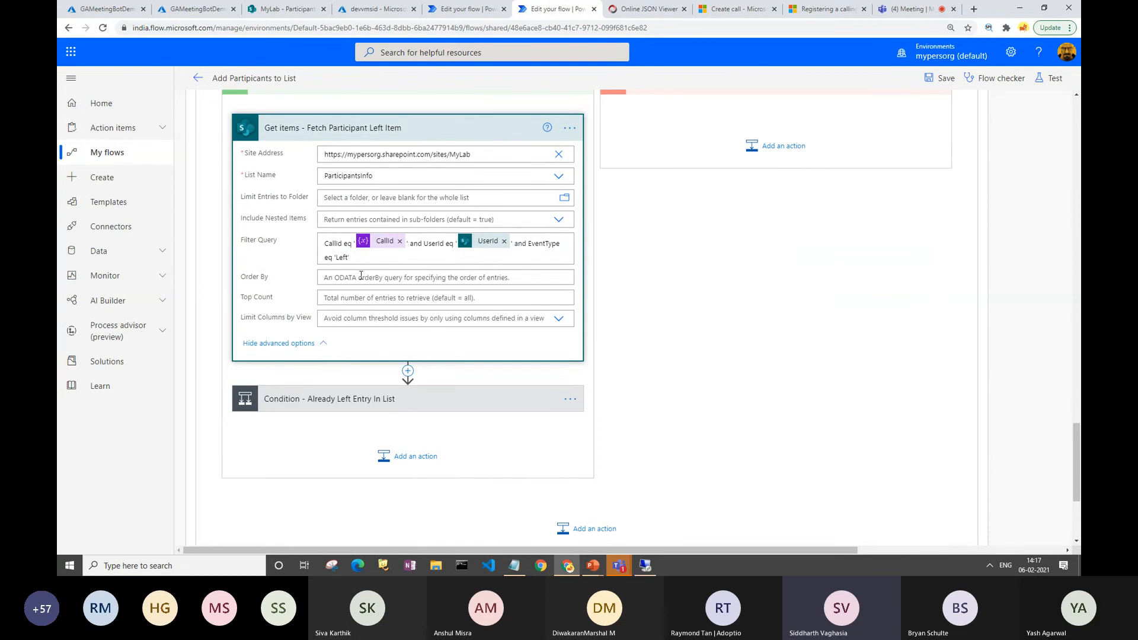
{"action": "scroll", "coordinate": [359, 272], "scroll_direction": "up", "scroll_amount": 1}
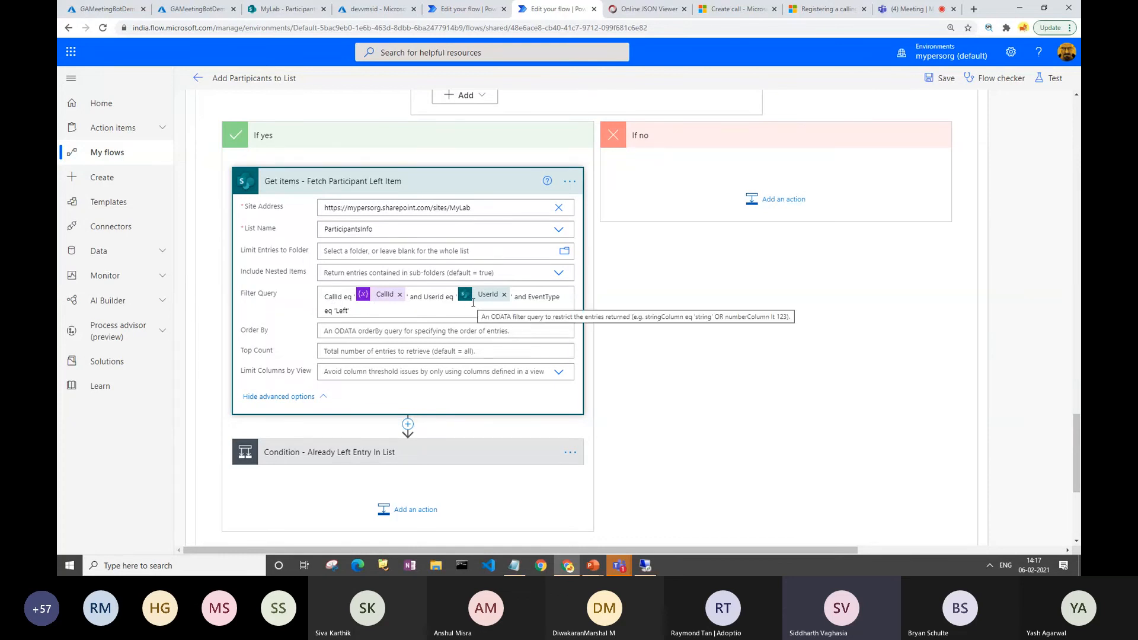
Expand "Condition - Already Left Entry In List" and its "Create item - Add Participant - Left" action to examine the field mappings.
{"action": "scroll", "coordinate": [415, 302], "scroll_direction": "down", "scroll_amount": 3}
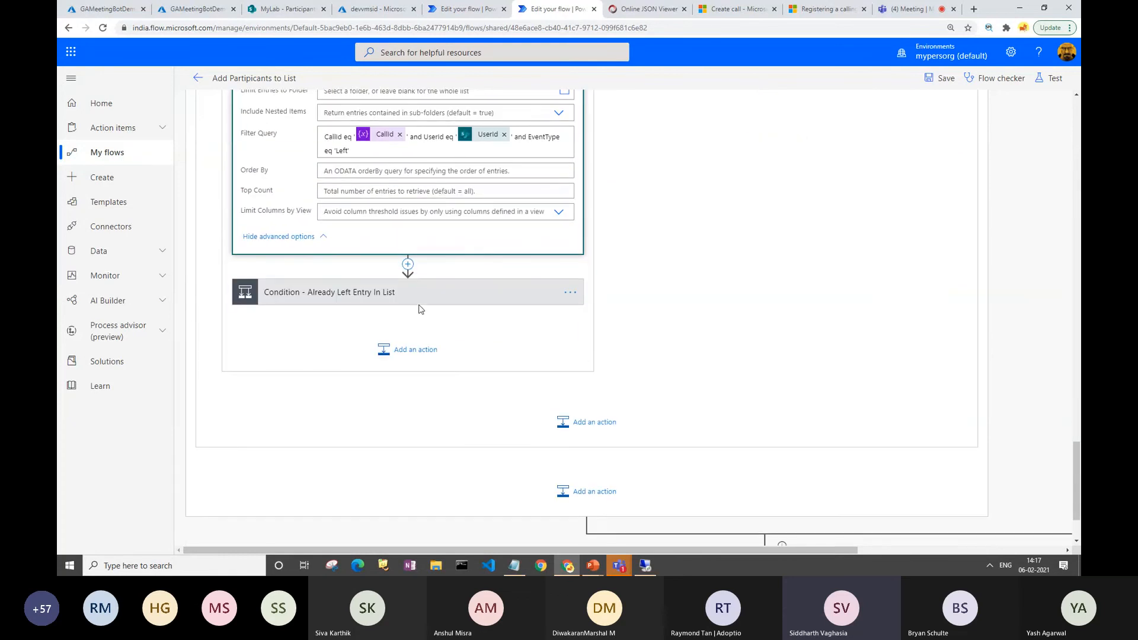
{"action": "left_click", "coordinate": [411, 299]}
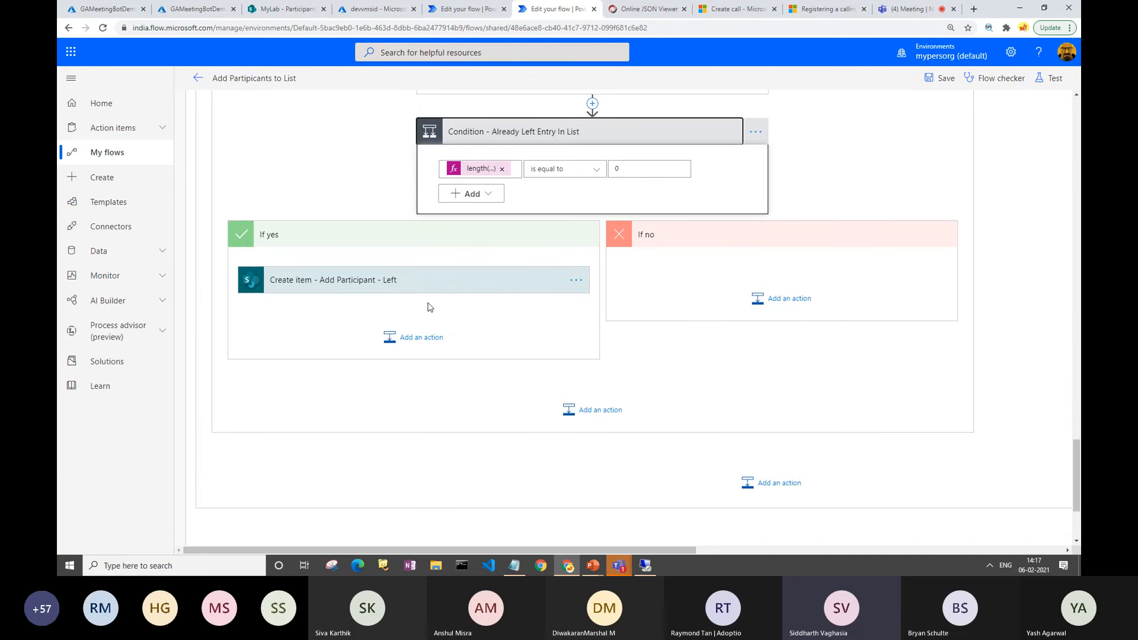
{"action": "left_click", "coordinate": [415, 282]}
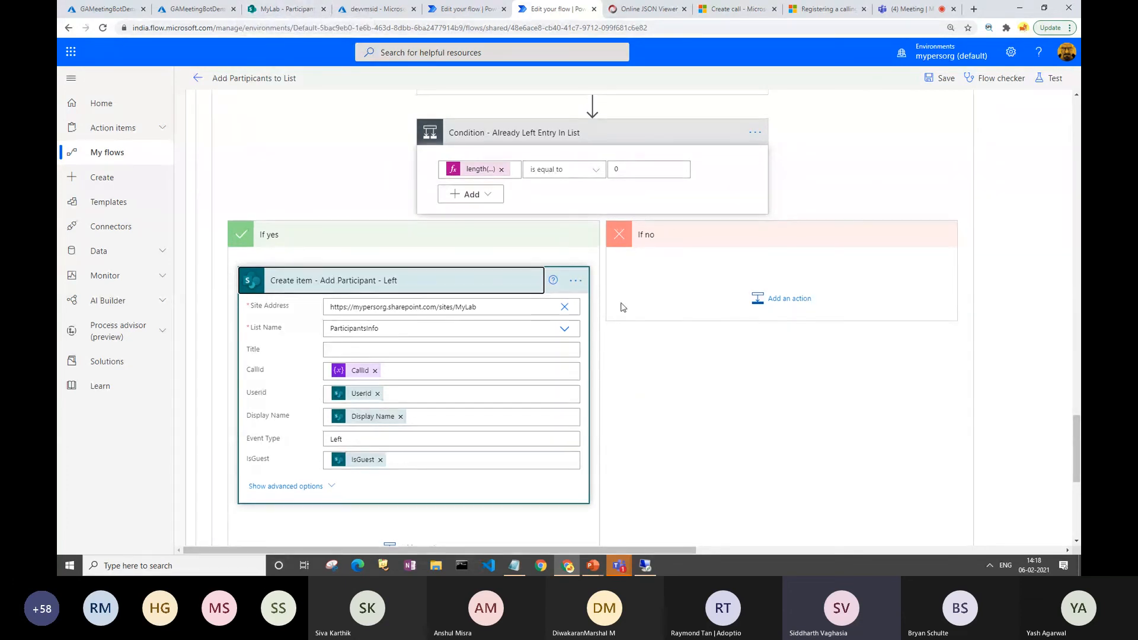
Collapse the HasLeft condition, ResouceData loop and both "Fetch All Participants Of CallId" actions, and review the preceding Parse JSON and variable actions.
{"action": "scroll", "coordinate": [688, 288], "scroll_direction": "up", "scroll_amount": 4}
{"action": "scroll", "coordinate": [688, 288], "scroll_direction": "down", "scroll_amount": 10}
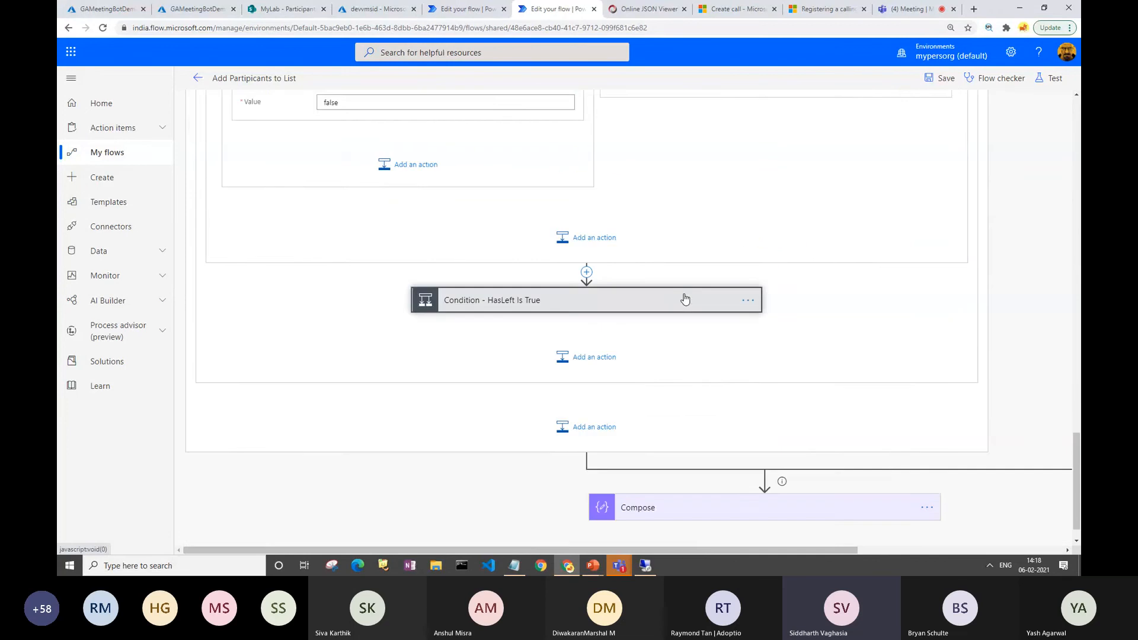
{"action": "scroll", "coordinate": [659, 295], "scroll_direction": "up", "scroll_amount": 6}
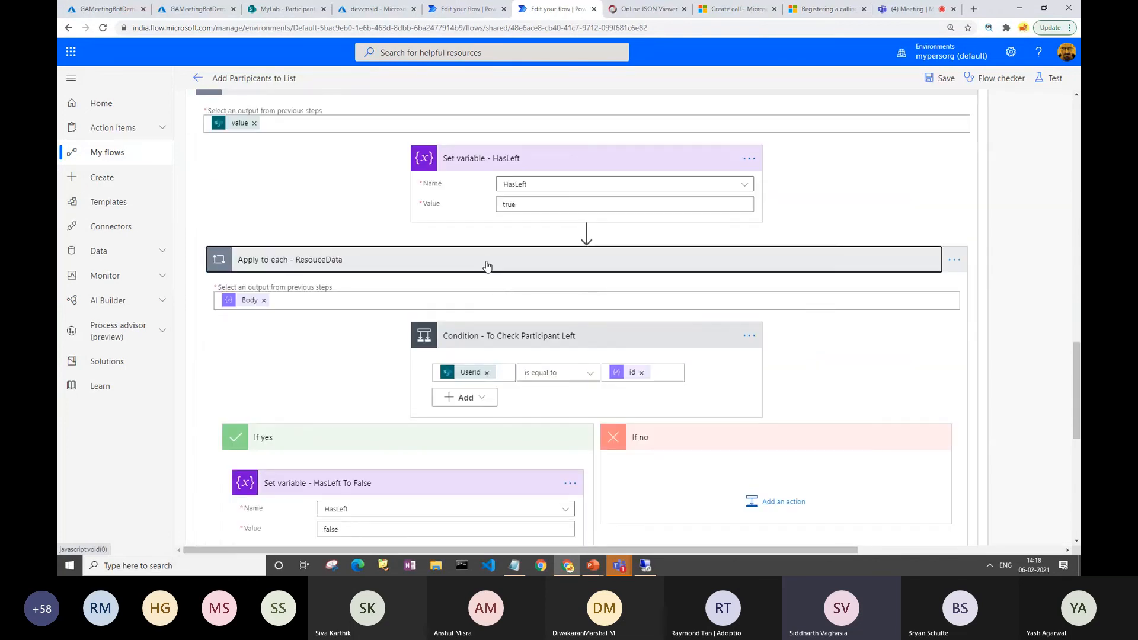
{"action": "left_click", "coordinate": [607, 264]}
{"action": "scroll", "coordinate": [371, 157], "scroll_direction": "up", "scroll_amount": 5}
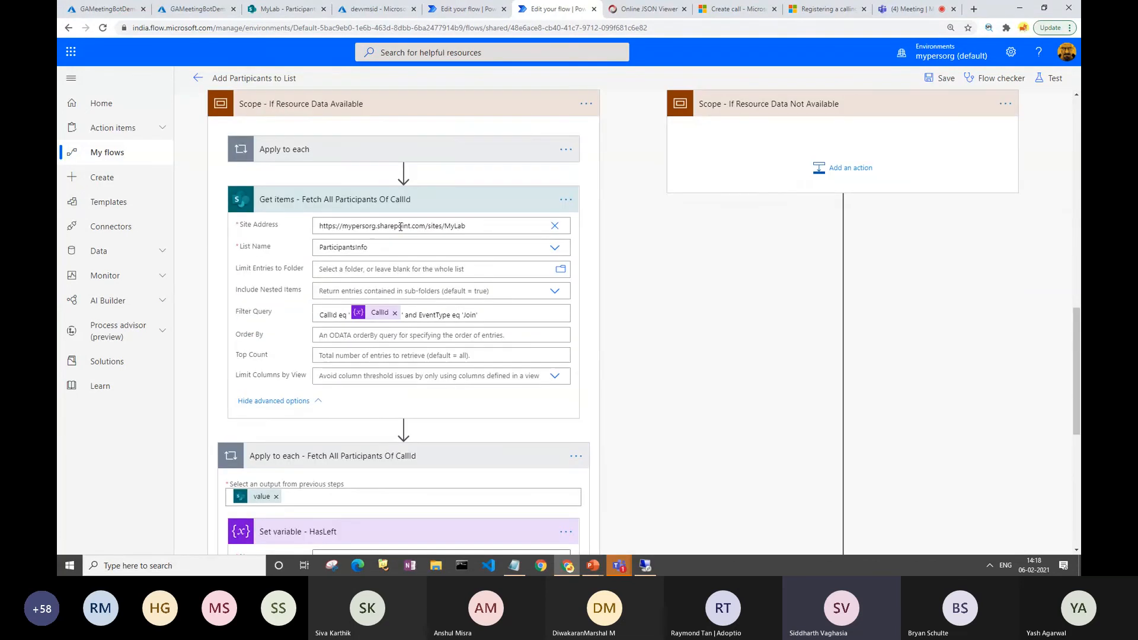
{"action": "left_click", "coordinate": [360, 199]}
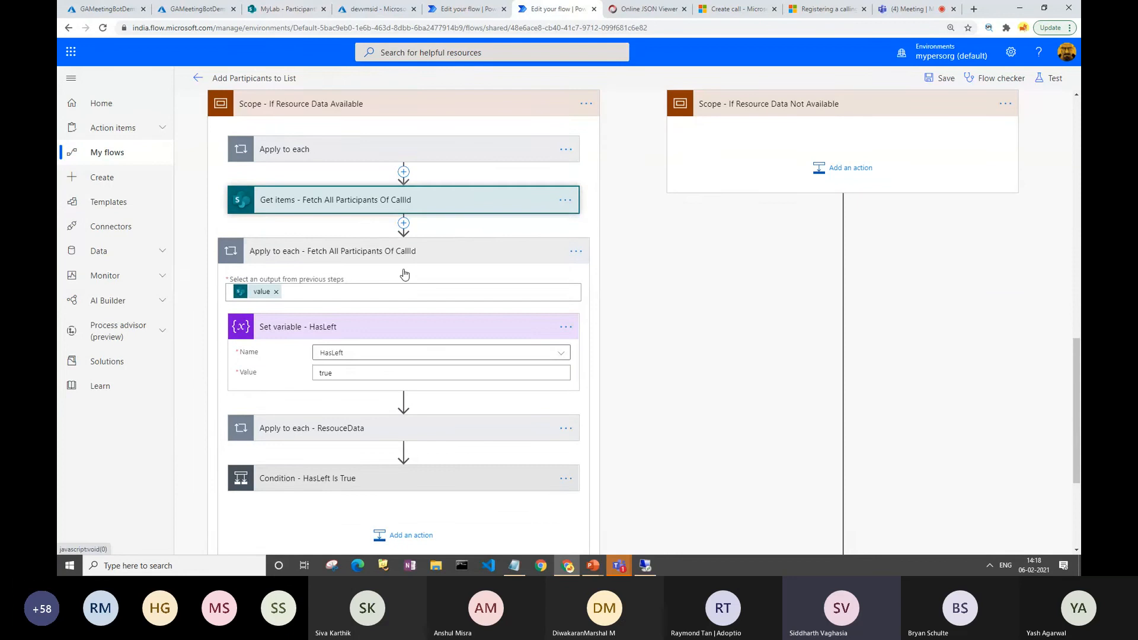
{"action": "left_click", "coordinate": [362, 255]}
{"action": "scroll", "coordinate": [363, 255], "scroll_direction": "up", "scroll_amount": 5}
{"action": "scroll", "coordinate": [544, 355], "scroll_direction": "down", "scroll_amount": 2}
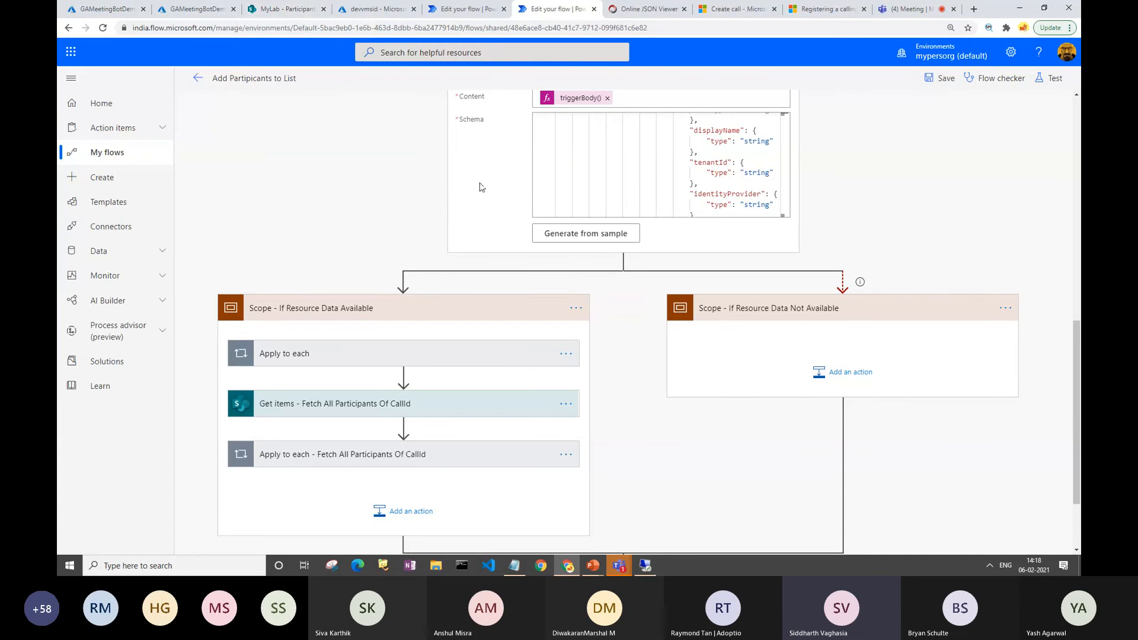
{"action": "scroll", "coordinate": [572, 257], "scroll_direction": "up", "scroll_amount": 3}
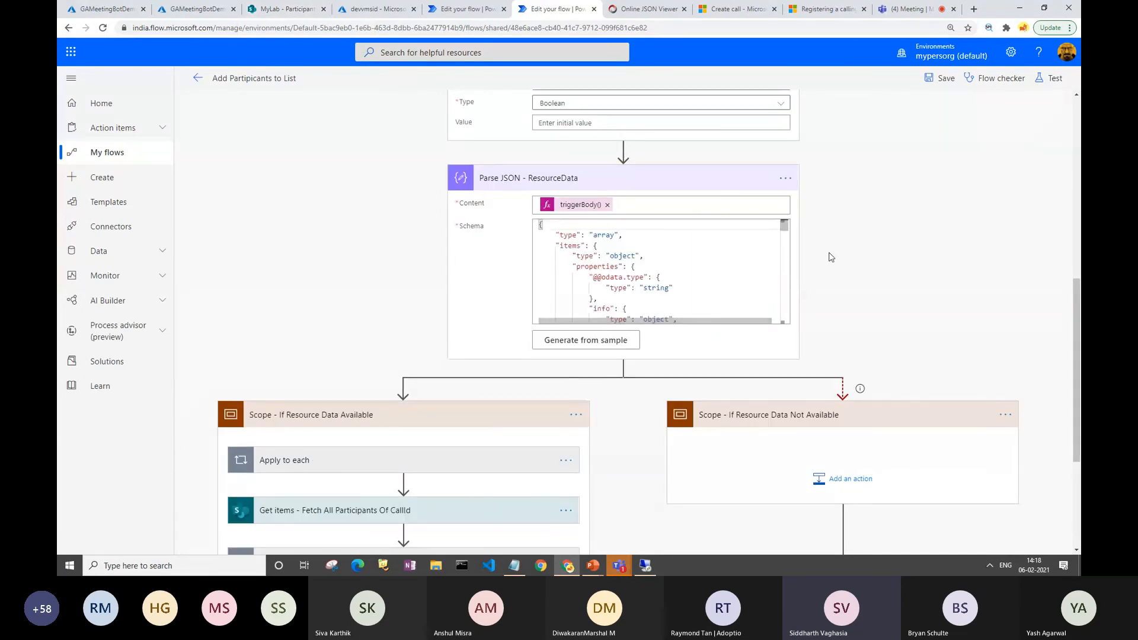
{"action": "scroll", "coordinate": [854, 249], "scroll_direction": "up", "scroll_amount": 3}
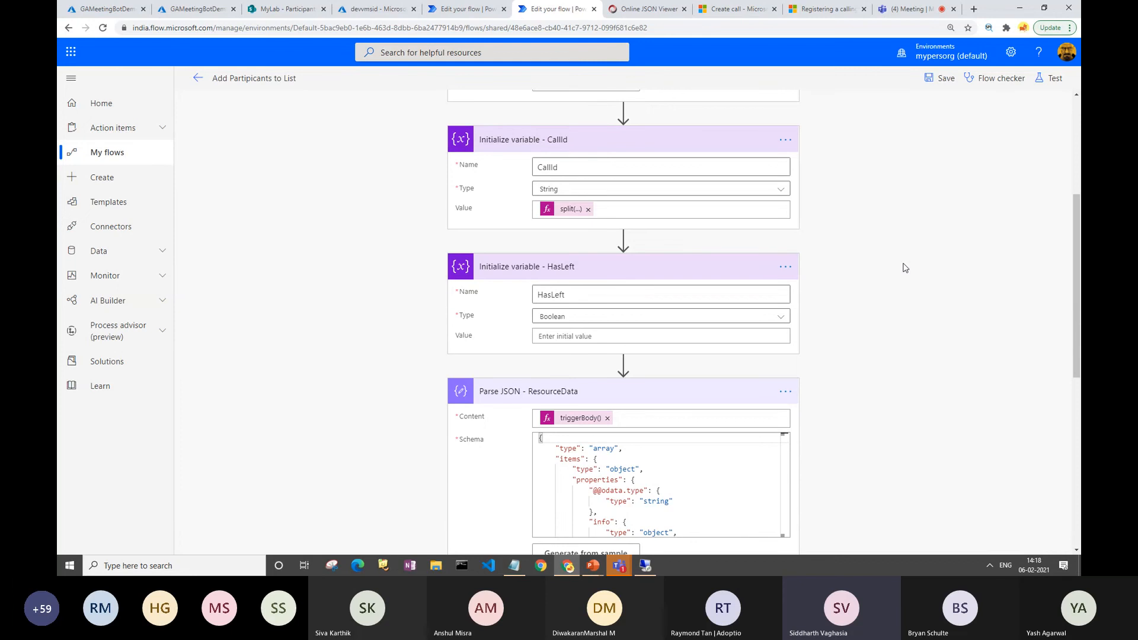
Switch to the running PowerPoint slide show and advance from "Power Automate Walkthrough" to the "Communication Graph API" slide.
{"action": "left_click", "coordinate": [592, 565]}
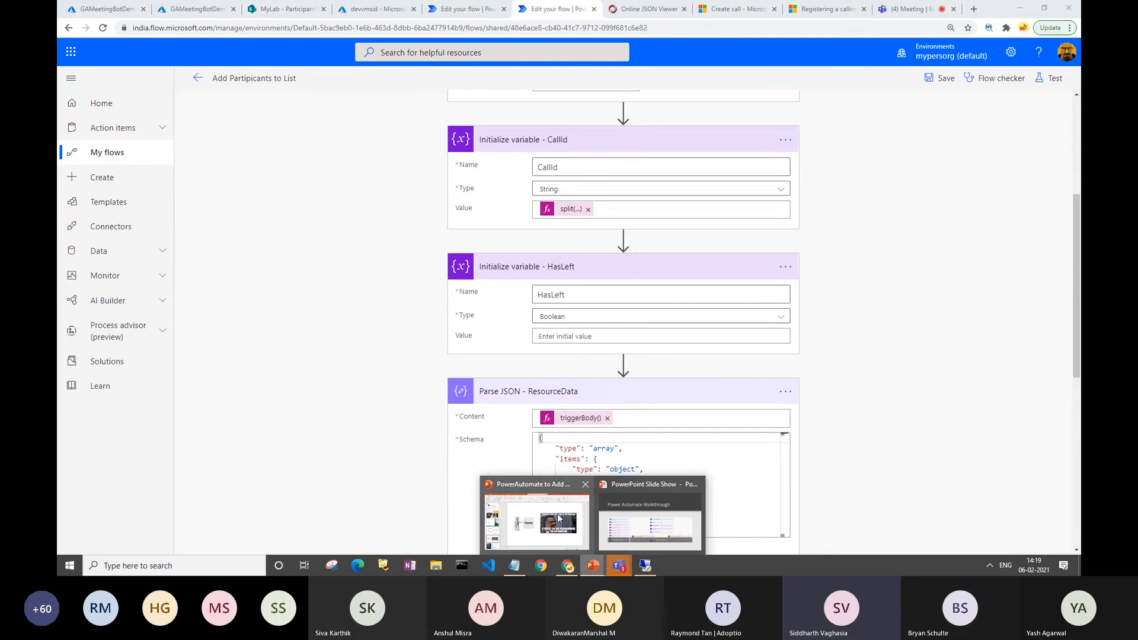
{"action": "left_click", "coordinate": [652, 520]}
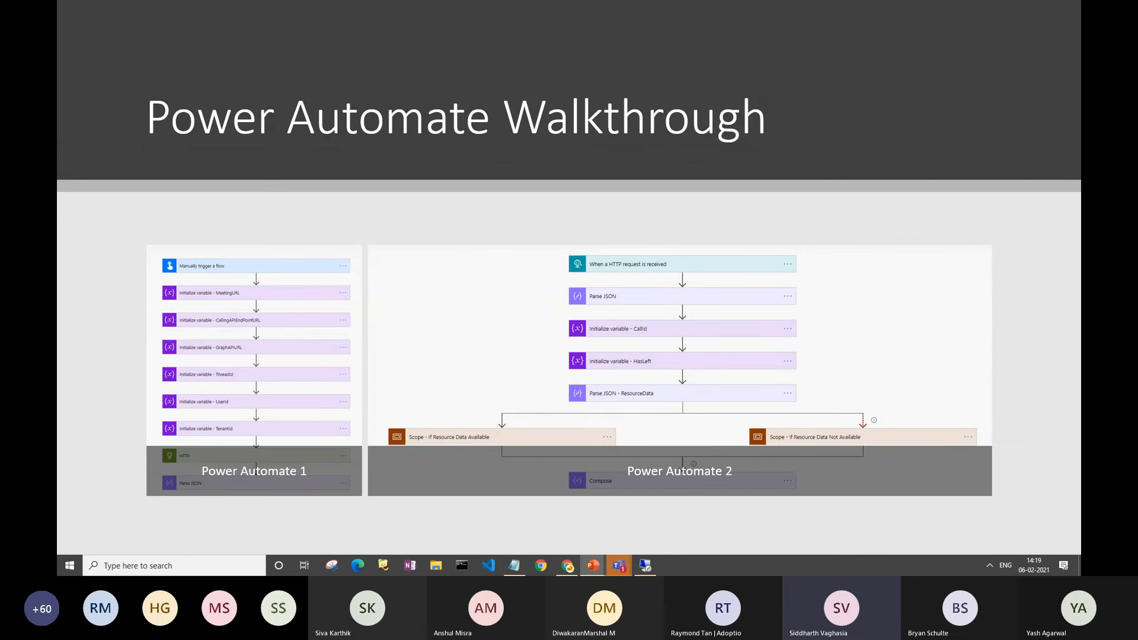
{"action": "key", "text": "Right"}
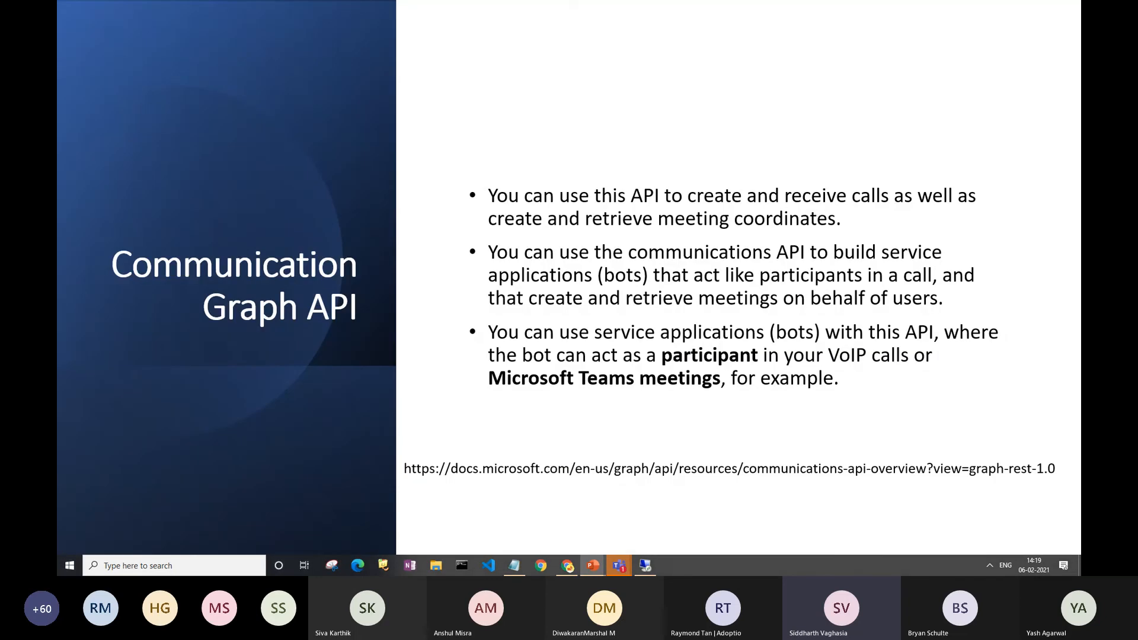